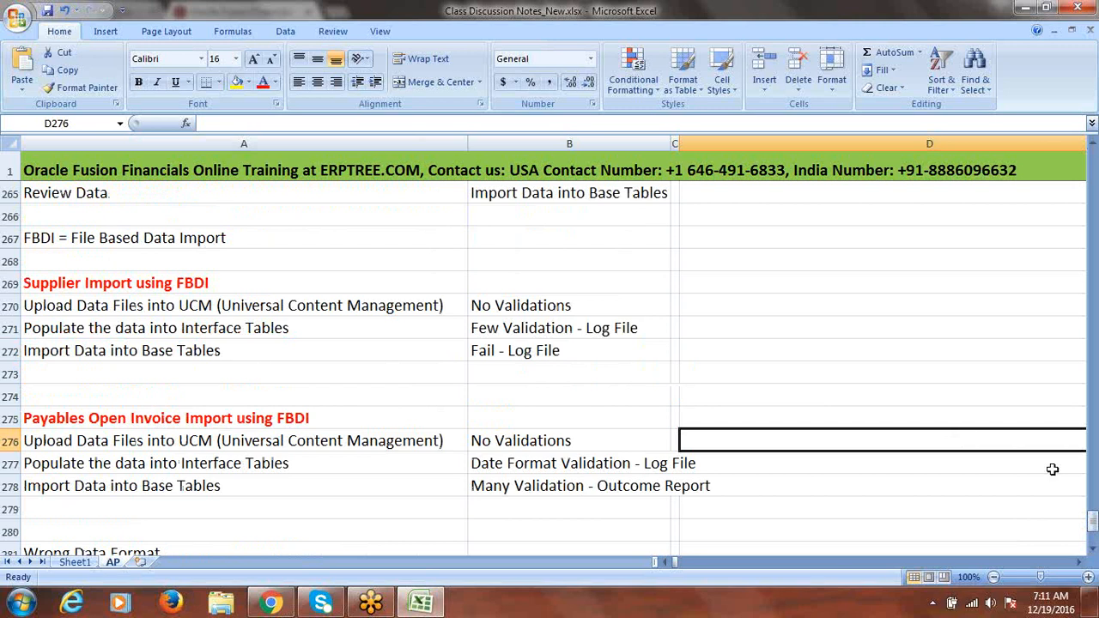
# Review the FBDI topics and their statuses, settling on the Withholding Tax Setups & Process topic
pyautogui.moveTo(1092, 529); pyautogui.dragTo(1092, 233)
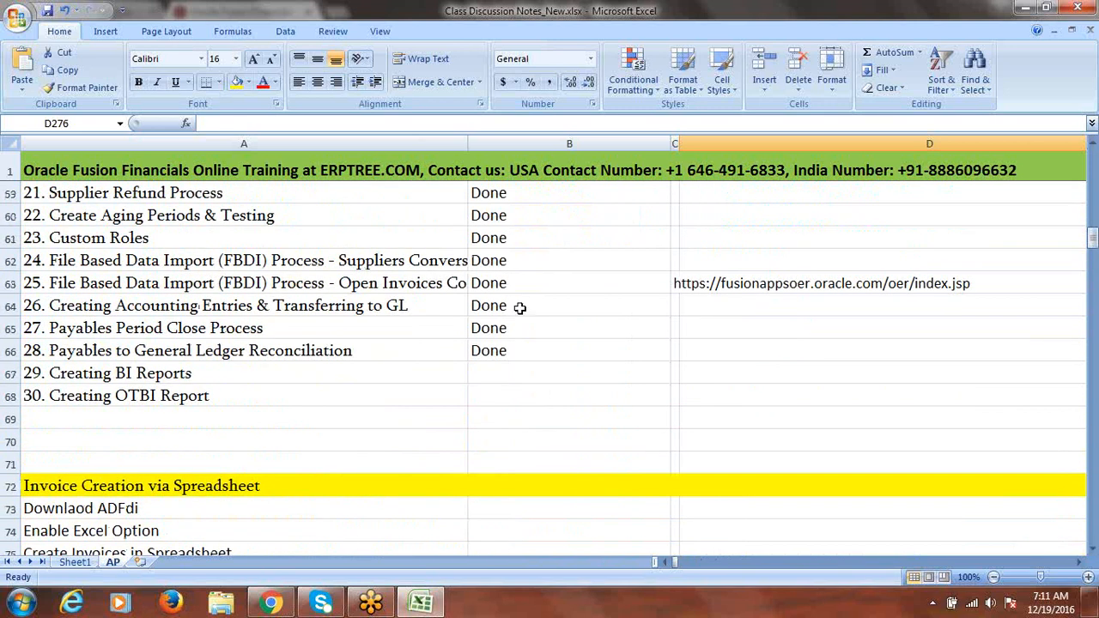
pyautogui.moveTo(513, 268); pyautogui.dragTo(510, 284)
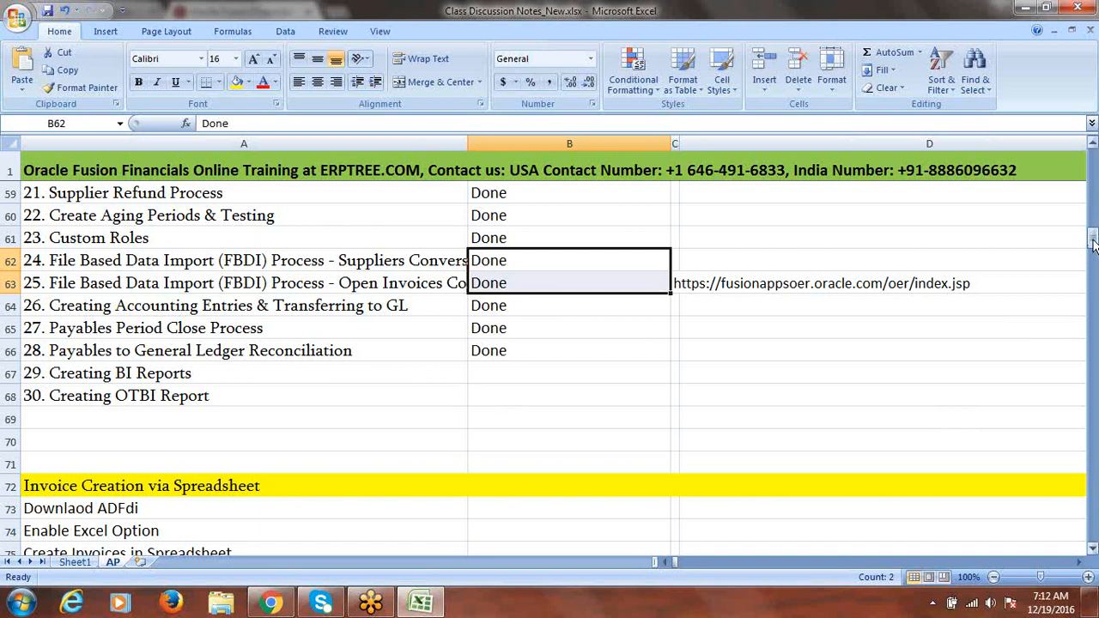
pyautogui.moveTo(1093, 245); pyautogui.dragTo(1093, 232)
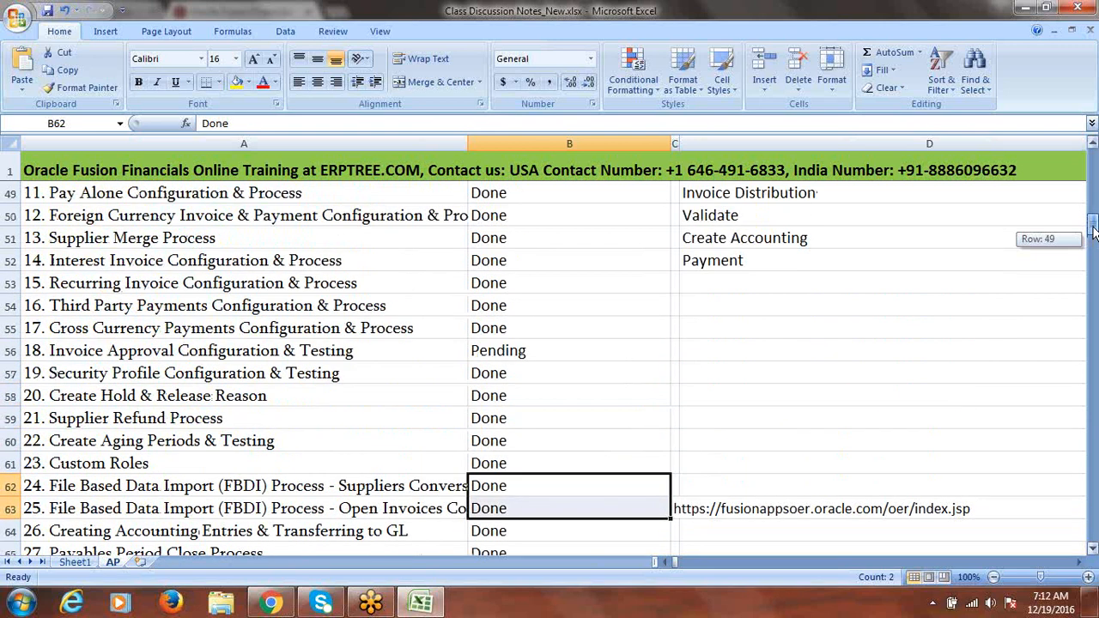
pyautogui.moveTo(1093, 230); pyautogui.dragTo(1093, 217)
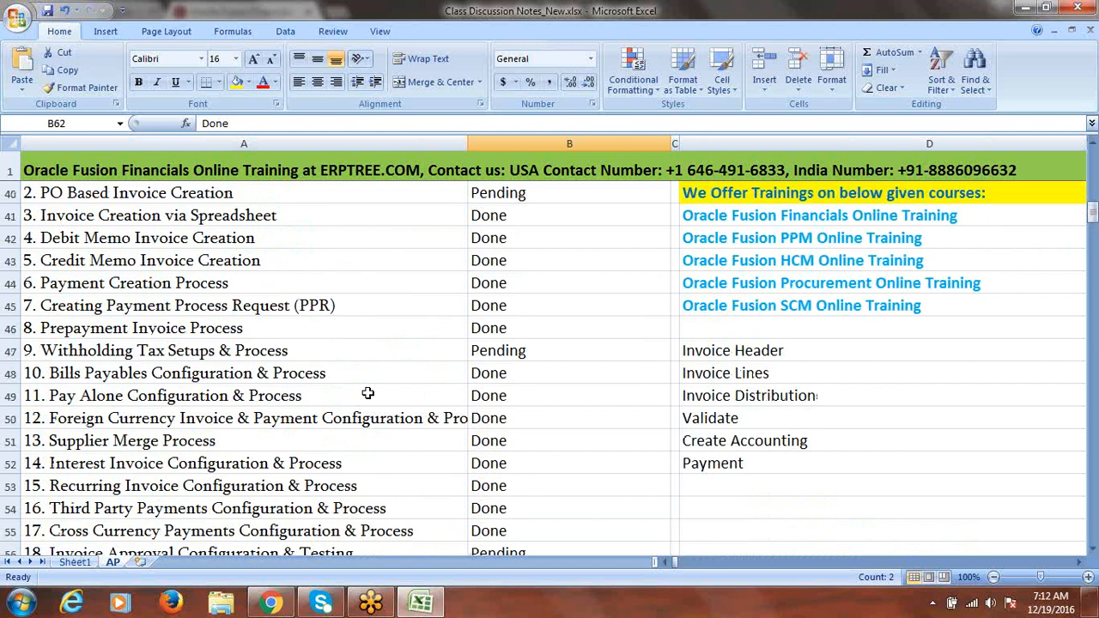
pyautogui.click(302, 352)
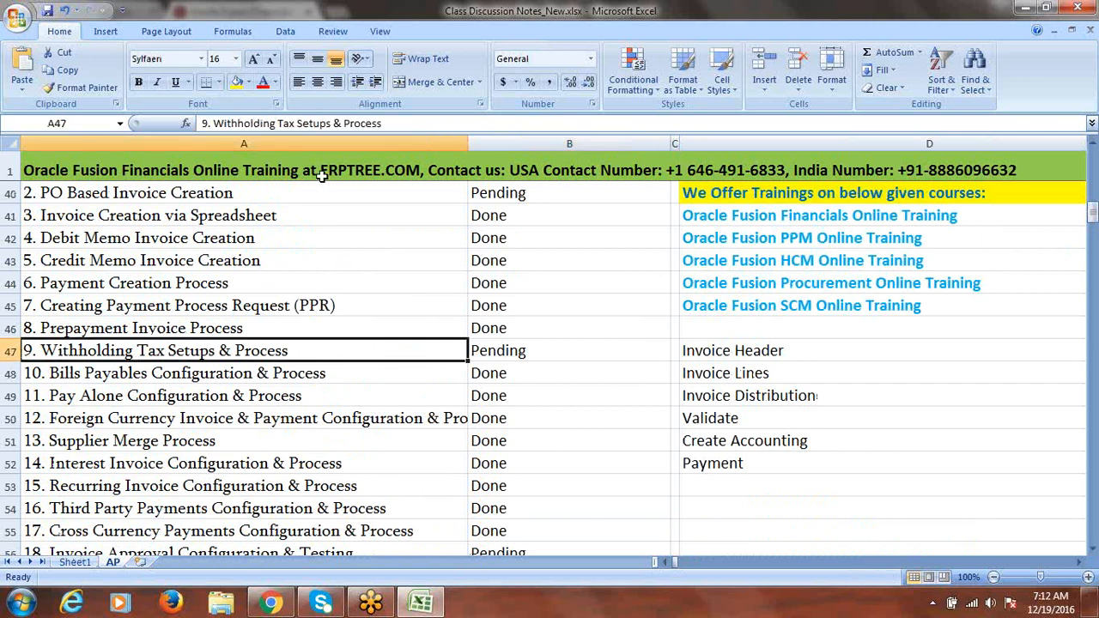
pyautogui.click(276, 195)
pyautogui.moveTo(1092, 221); pyautogui.dragTo(1094, 212)
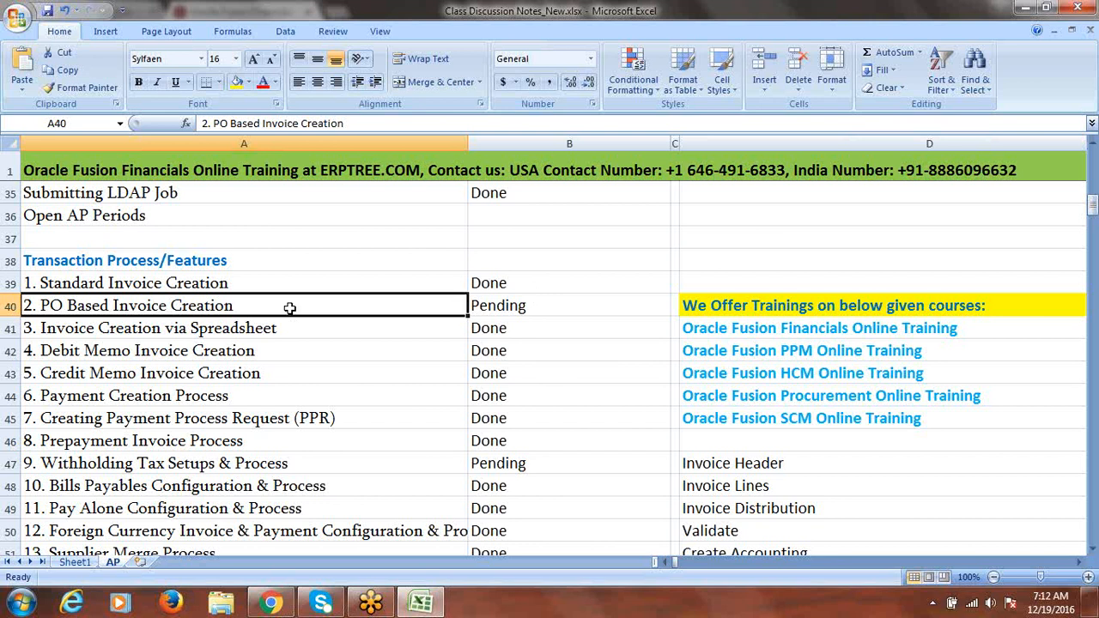
pyautogui.click(503, 326)
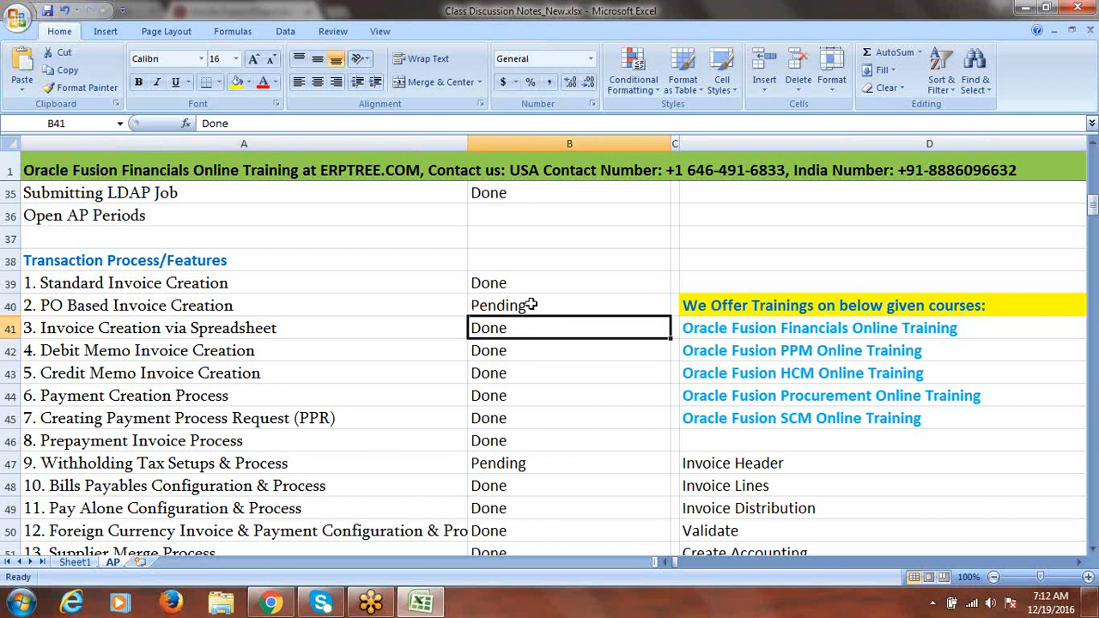
pyautogui.moveTo(1092, 204); pyautogui.dragTo(1093, 214)
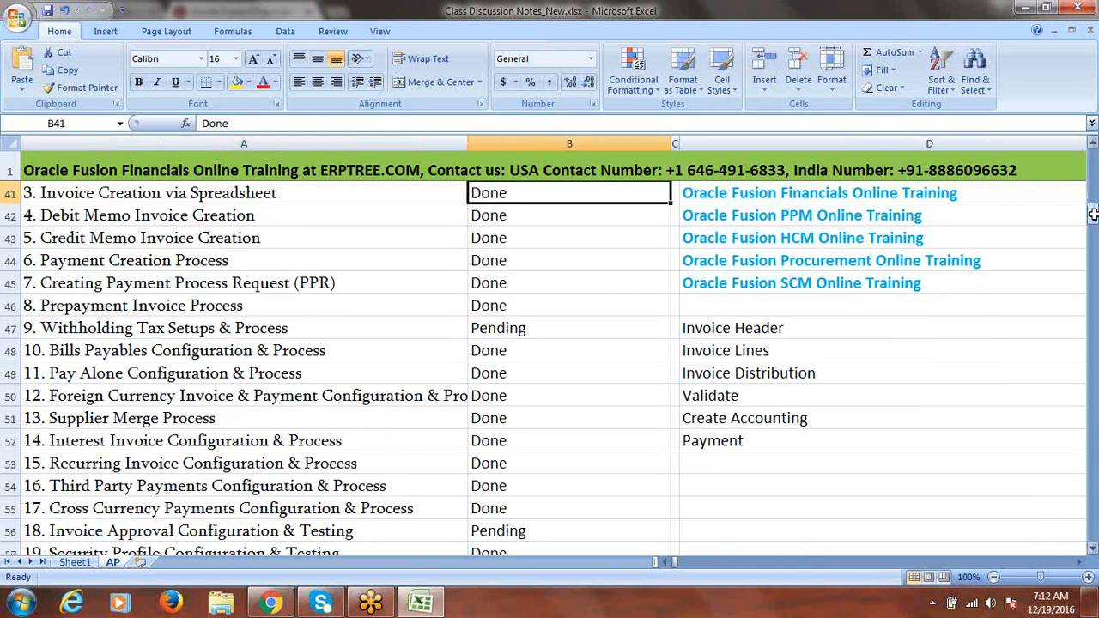
pyautogui.click(271, 329)
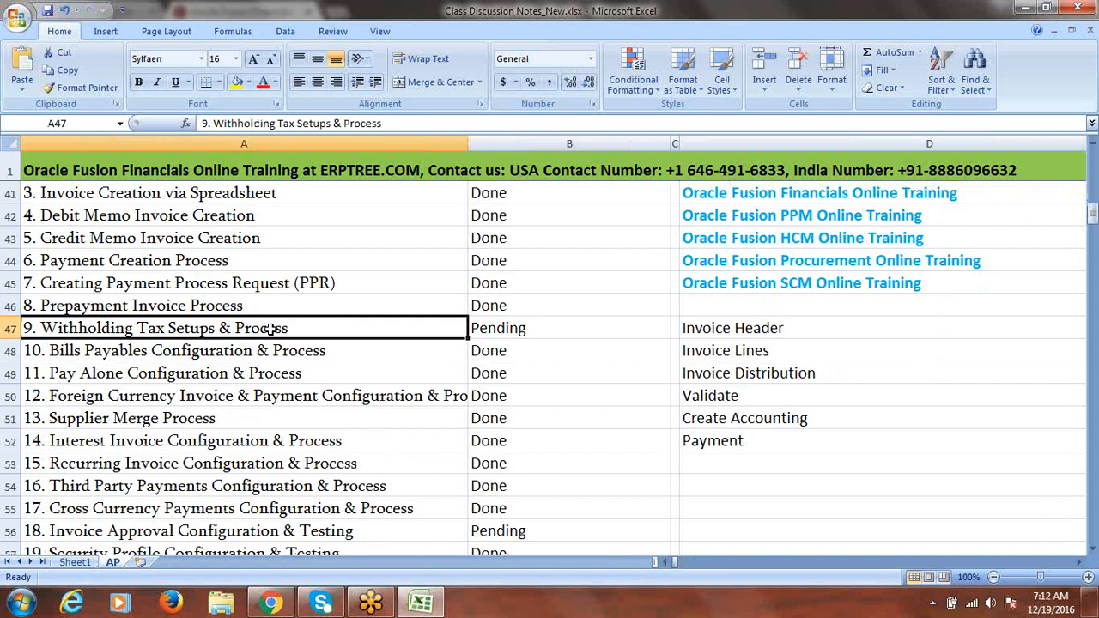
# Copy the Withholding Tax Setups & Process topic into A289 and strip its '9. ' numbering
pyautogui.hotkey('ctrl', 'c')
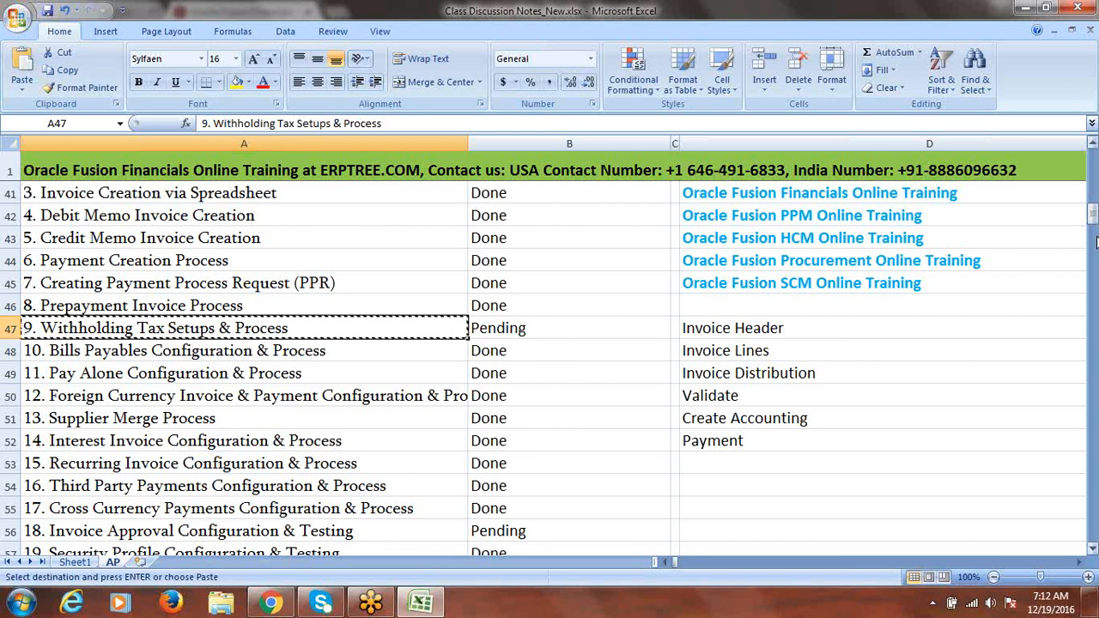
pyautogui.moveTo(1092, 218); pyautogui.dragTo(1093, 548)
pyautogui.click(1093, 548)
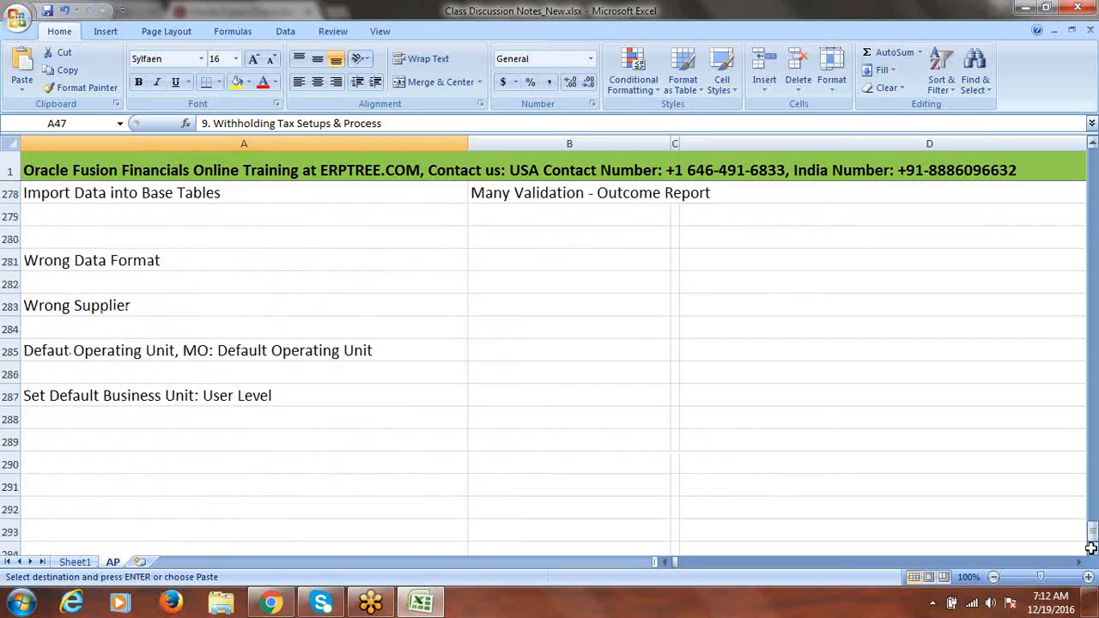
pyautogui.click(174, 438)
pyautogui.hotkey('ctrl', 'v')
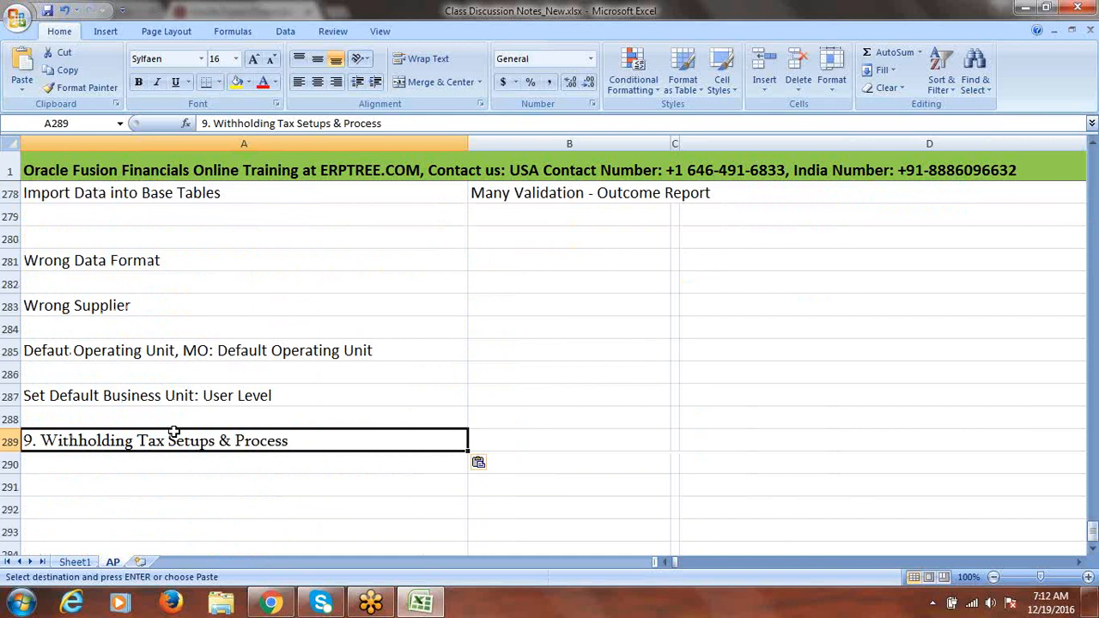
pyautogui.doubleClick(40, 440)
pyautogui.press('BackSpace')
pyautogui.press('BackSpace')
pyautogui.press('BackSpace')
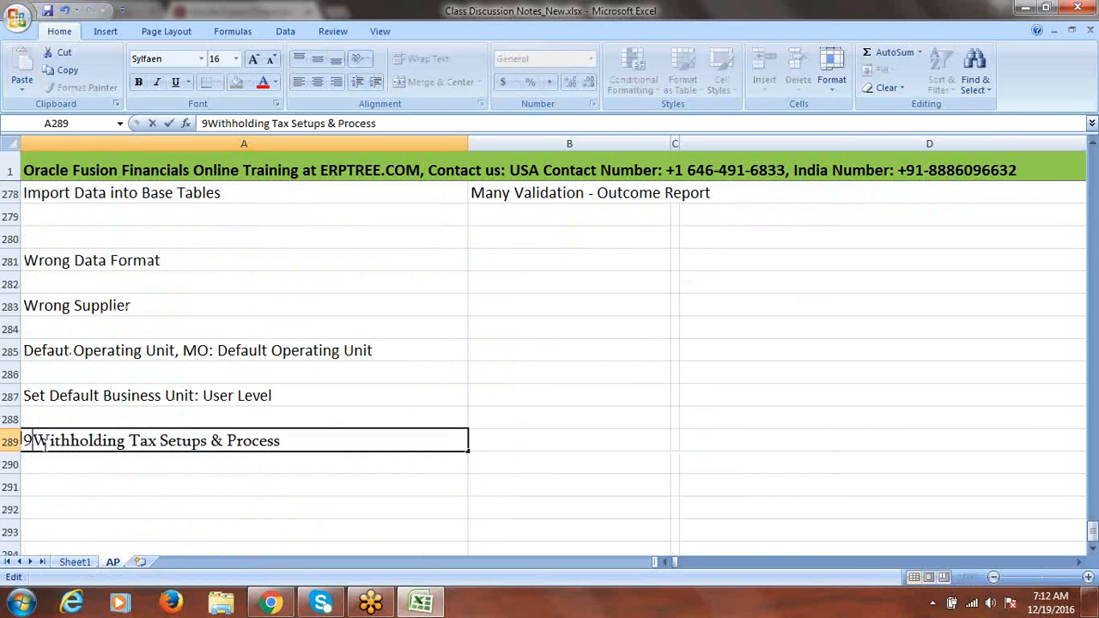
# Fill row 289 yellow and trim the heading down to 'Withholding Tax'
pyautogui.click(15, 440)
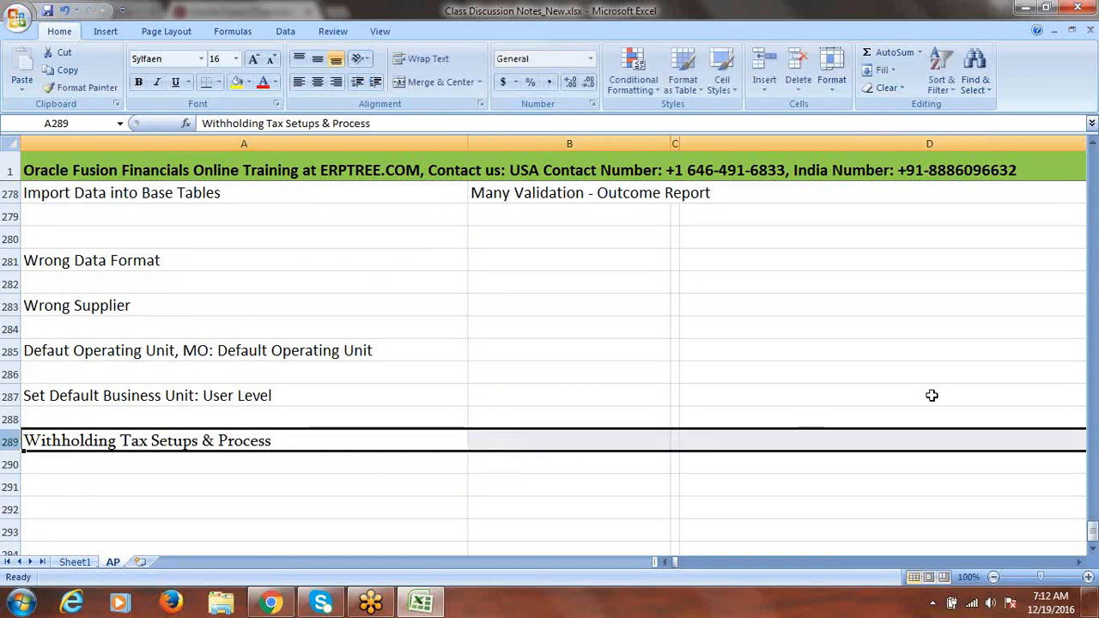
pyautogui.click(1093, 548)
pyautogui.click(1093, 548)
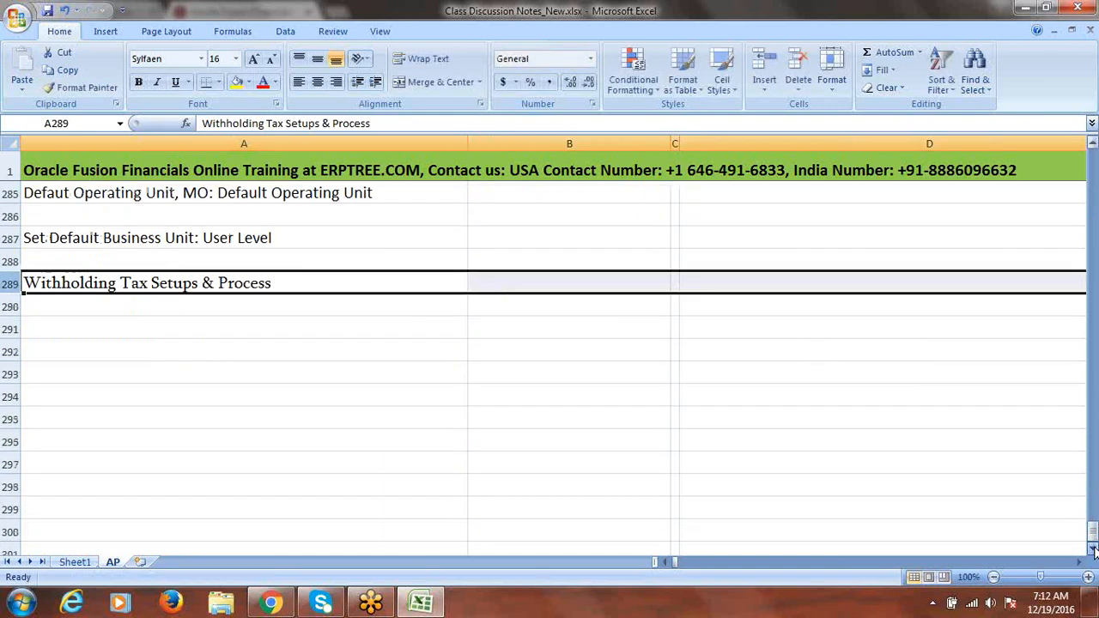
pyautogui.click(1092, 548)
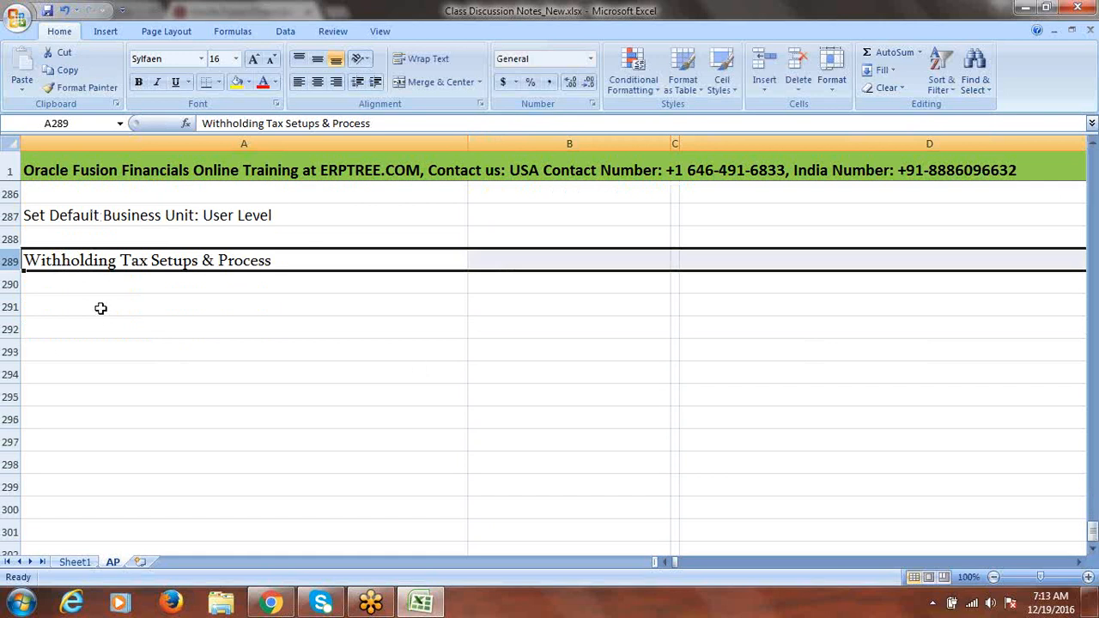
pyautogui.click(236, 82)
pyautogui.doubleClick(307, 262)
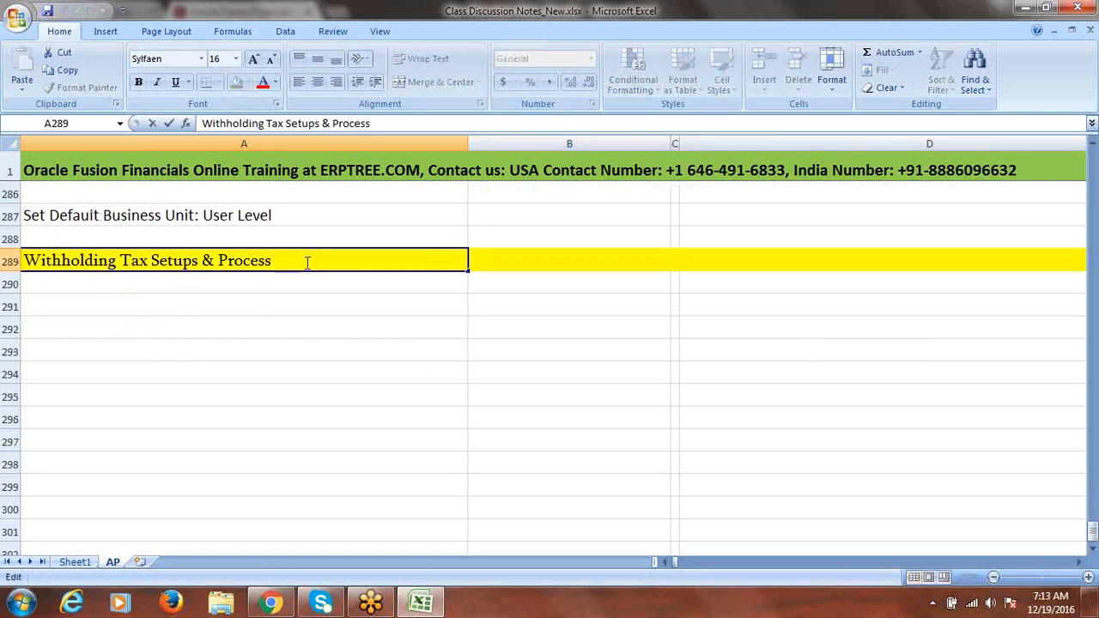
pyautogui.press('BackSpace')
pyautogui.press('BackSpace')
pyautogui.press('BackSpace')
pyautogui.press('BackSpace')
pyautogui.press('BackSpace')
pyautogui.press('BackSpace')
pyautogui.press('BackSpace')
pyautogui.press('BackSpace')
pyautogui.press('BackSpace')
pyautogui.press('BackSpace')
pyautogui.press('BackSpace')
pyautogui.press('BackSpace')
pyautogui.press('BackSpace')
pyautogui.press('BackSpace')
pyautogui.press('BackSpace')
pyautogui.press('BackSpace')
pyautogui.press('BackSpace')
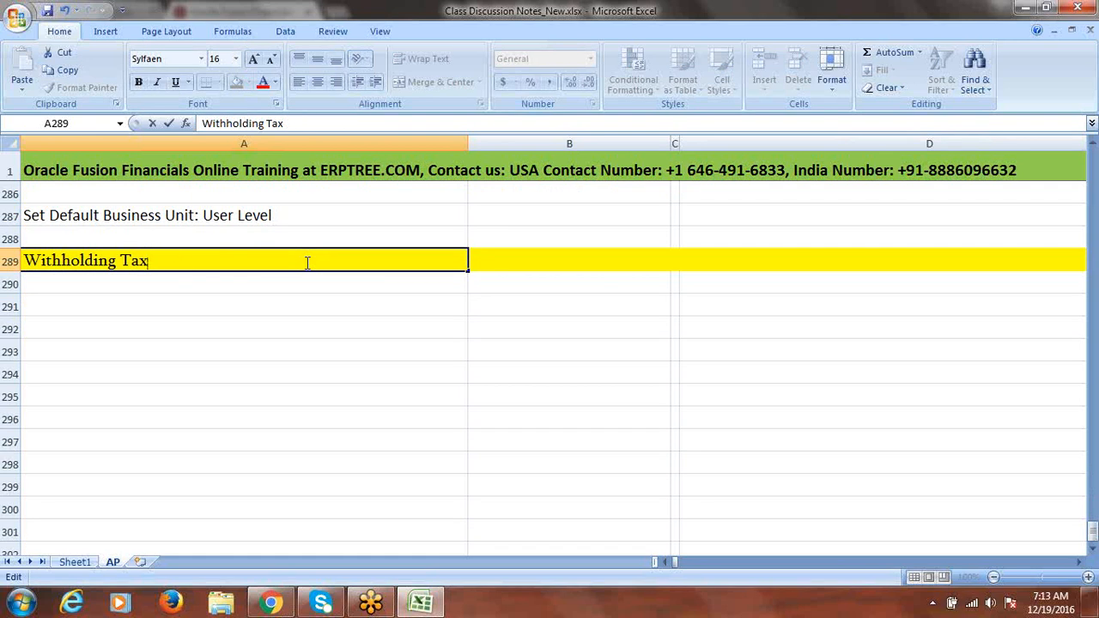
# Commit the 'Withholding Tax' heading in A289 by selecting cell A291
pyautogui.click(142, 306)
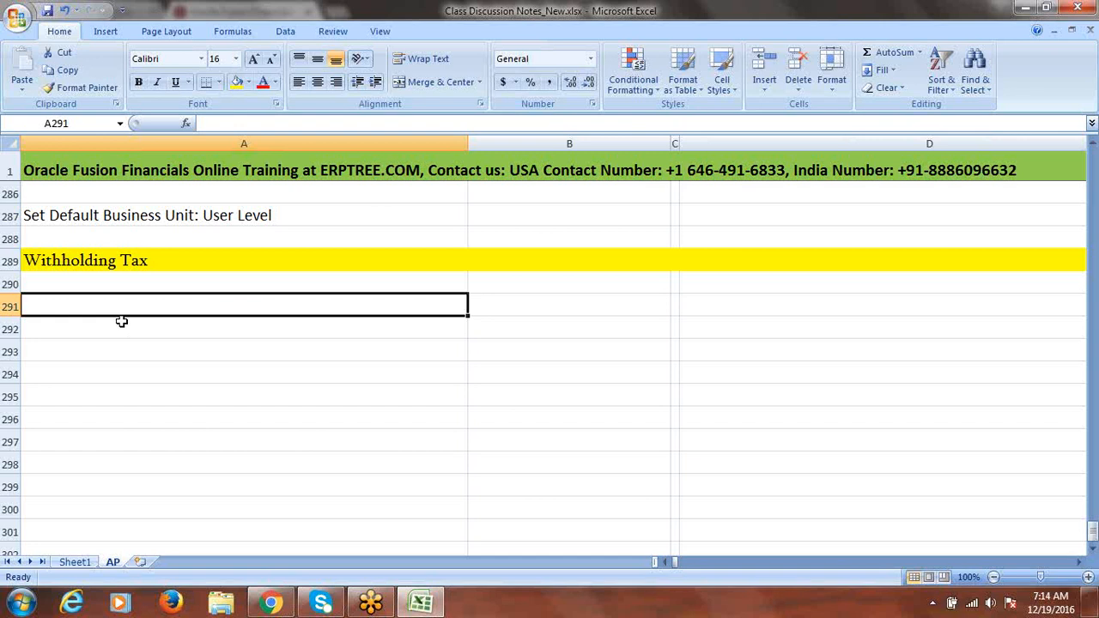
# Enter 'EBS R12', 'Create Tax Authority as Supplier' and 'Configure Payable Options for WHT' in B289–B291
pyautogui.click(522, 258)
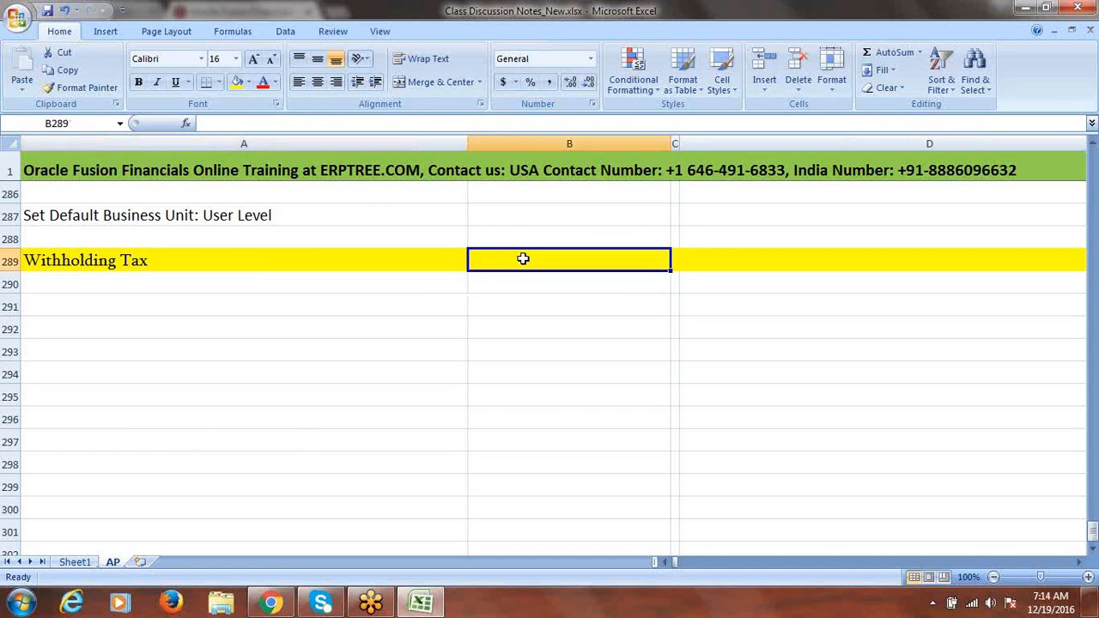
pyautogui.write('EBS R')
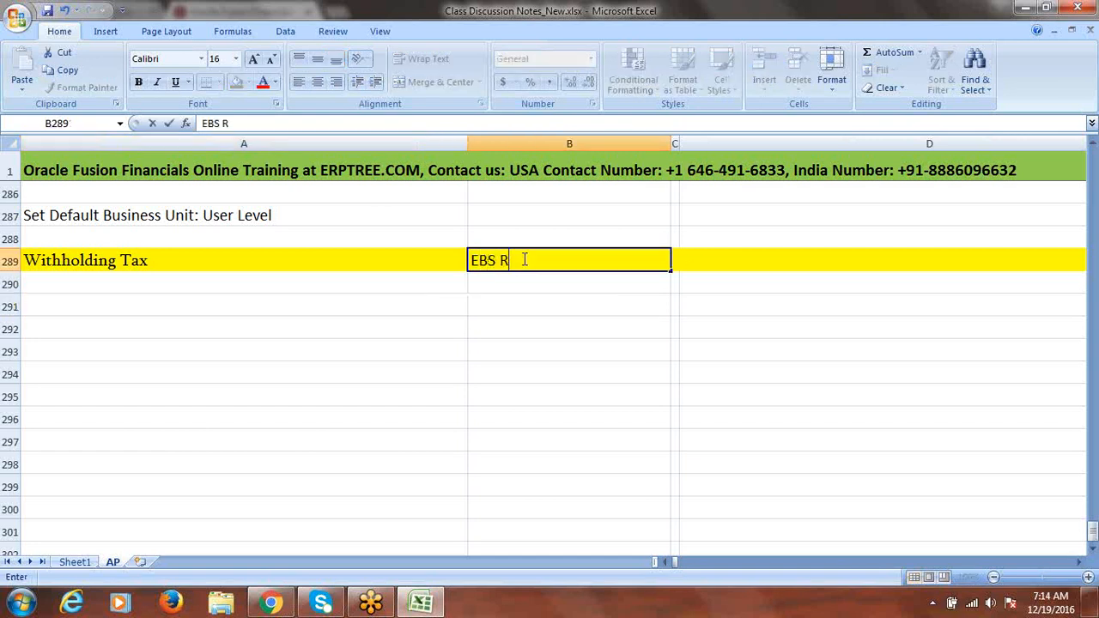
pyautogui.write('12')
pyautogui.click(509, 279)
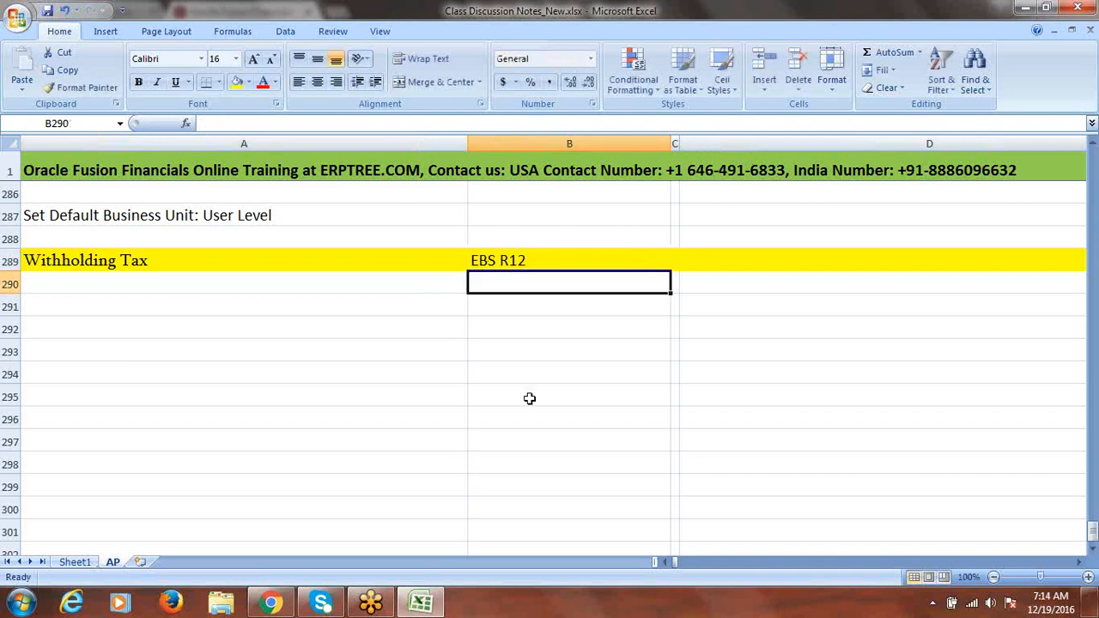
pyautogui.write('Cr')
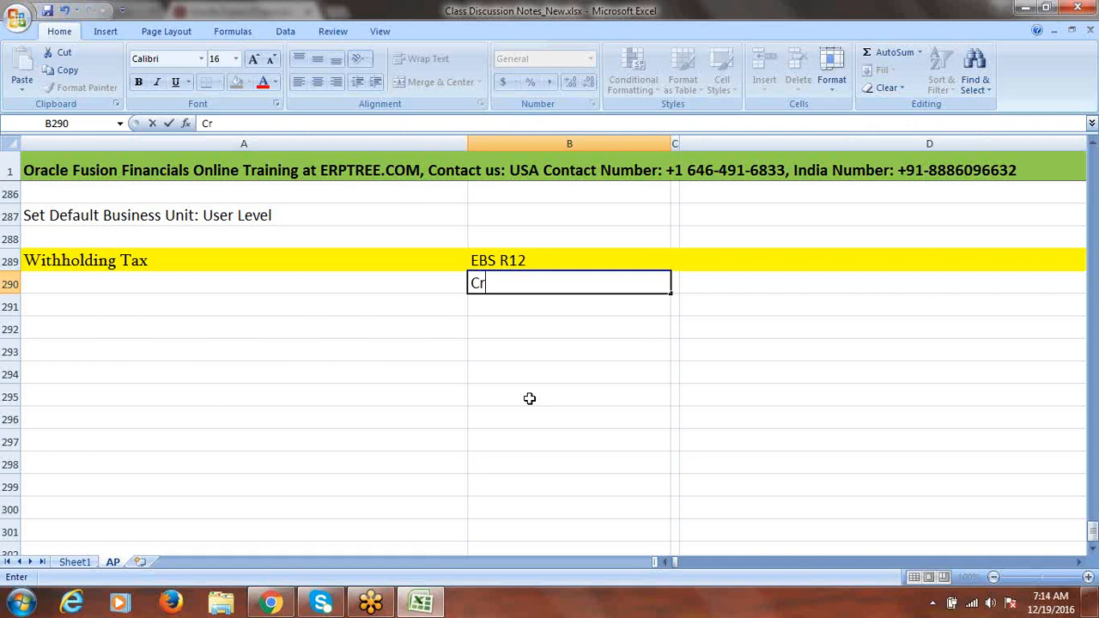
pyautogui.write('eate Tax')
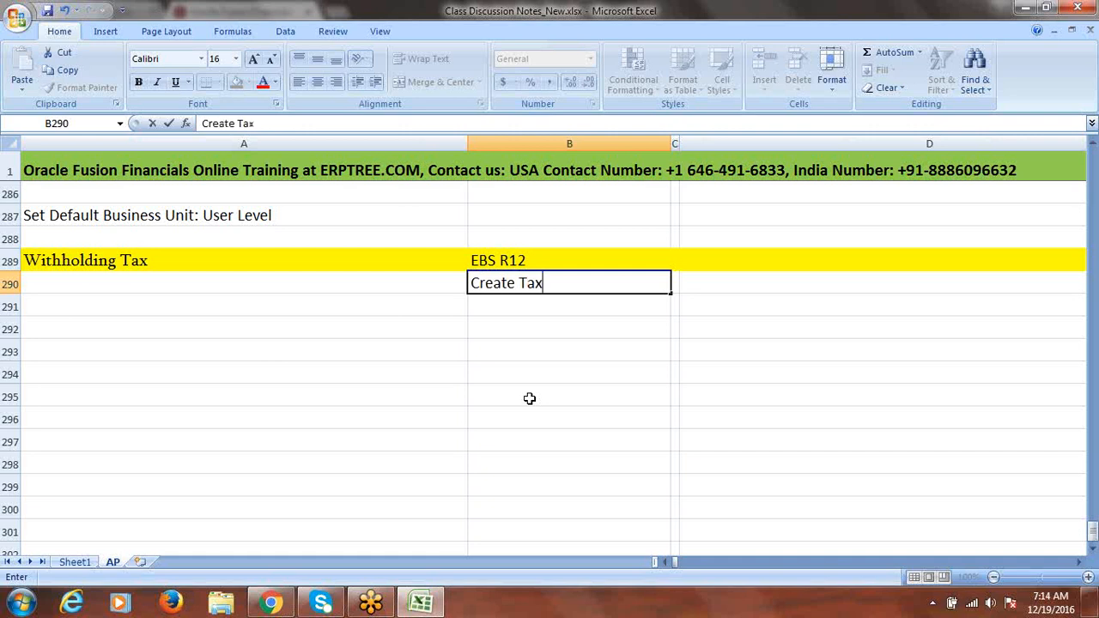
pyautogui.write(' Authorit')
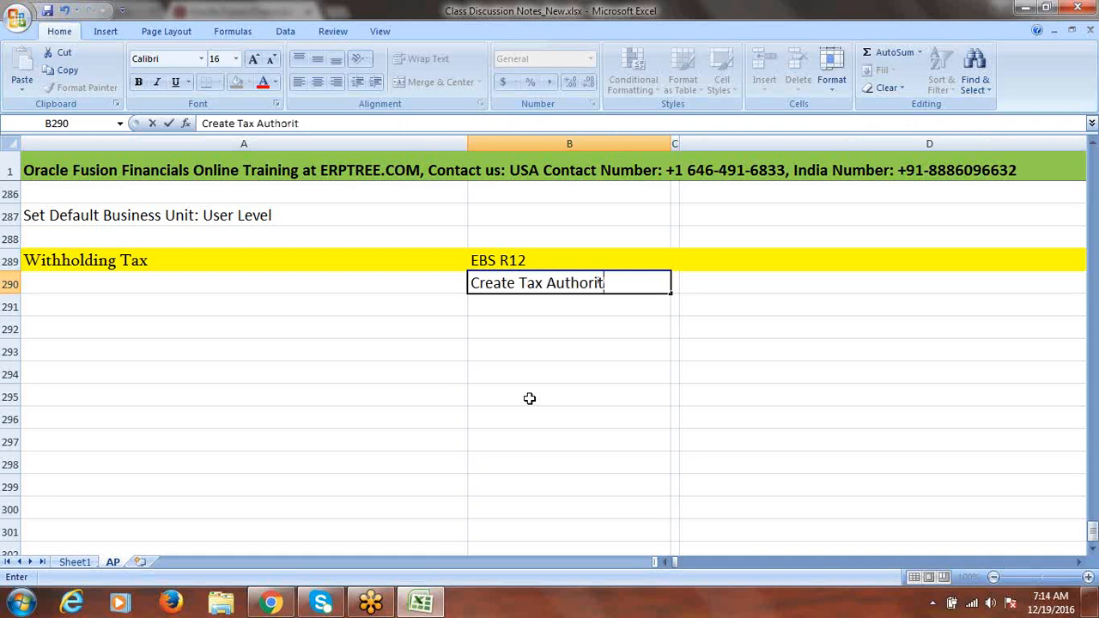
pyautogui.write('y as Supplier')
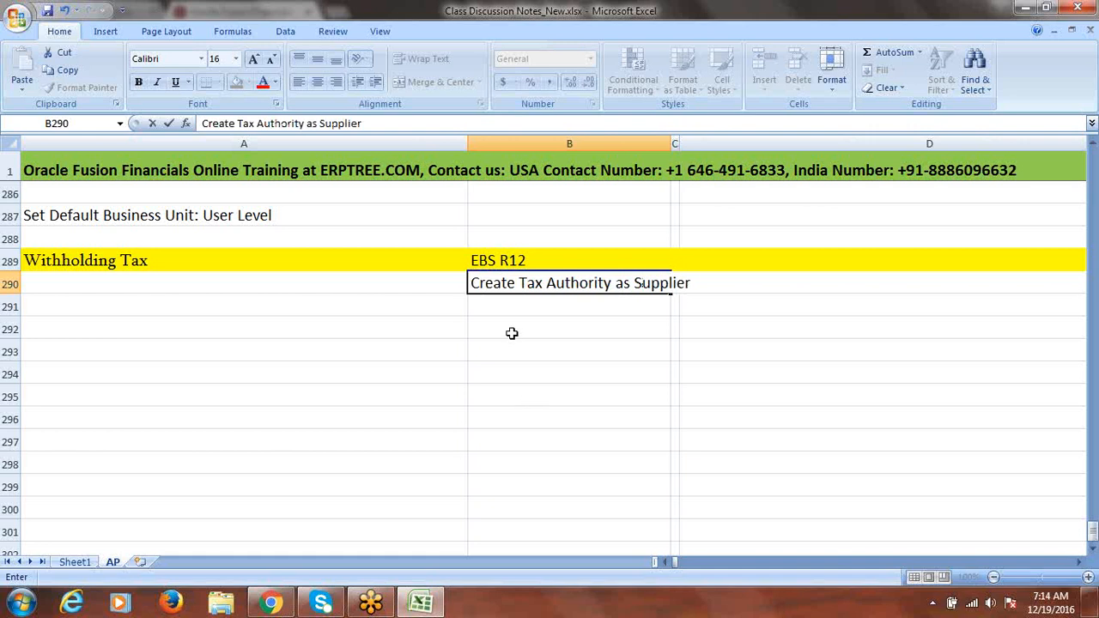
pyautogui.press('Return')
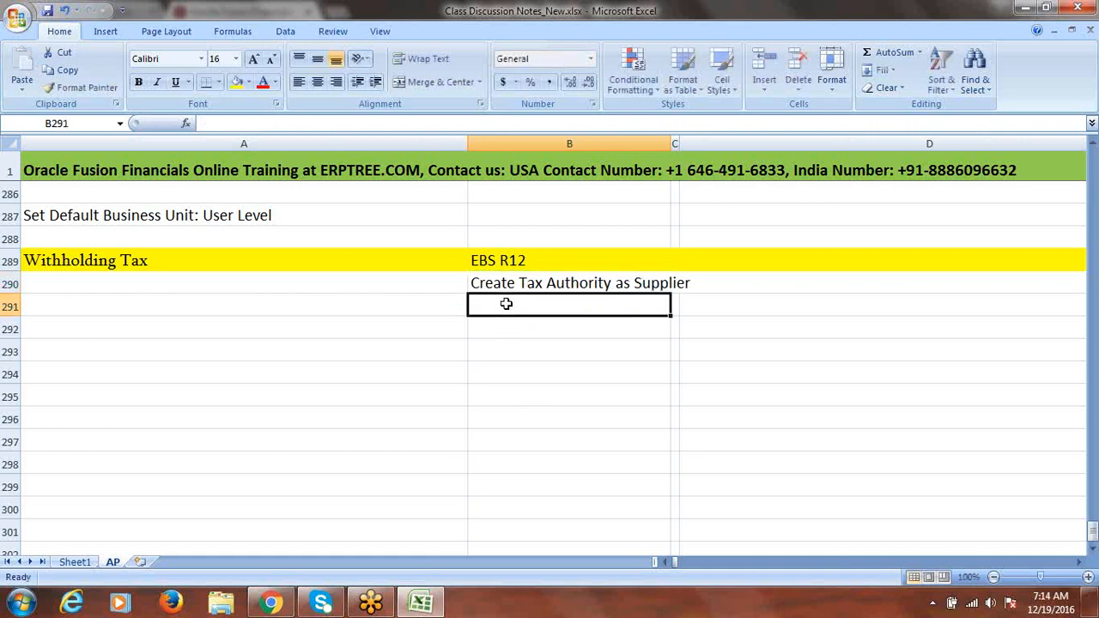
pyautogui.write('Co')
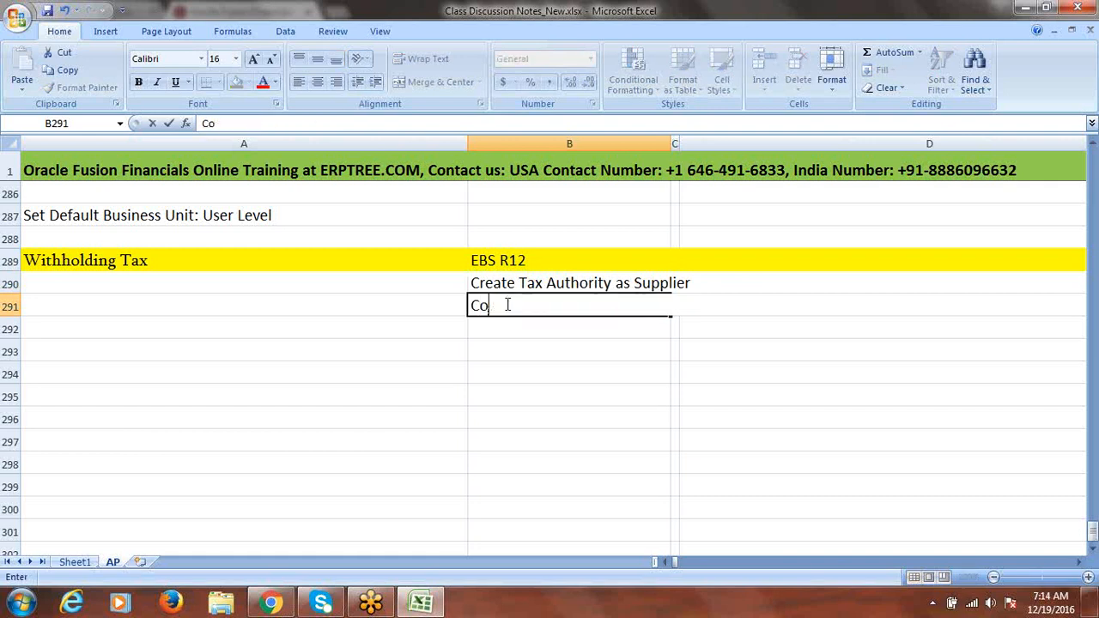
pyautogui.write('nfigure Payable Opt')
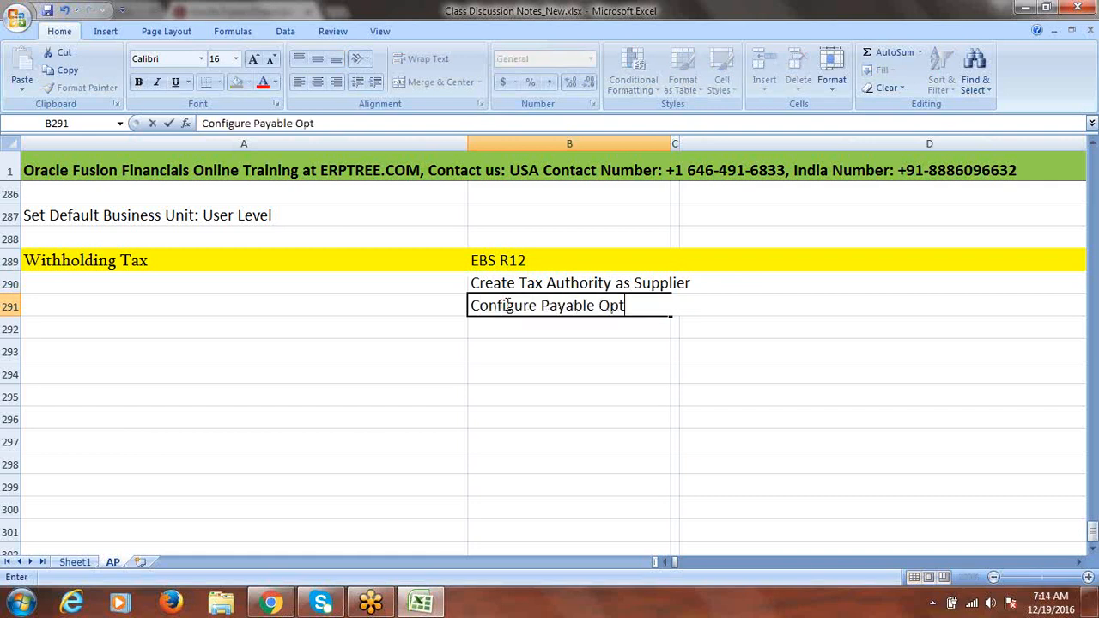
pyautogui.write('ions for WHT')
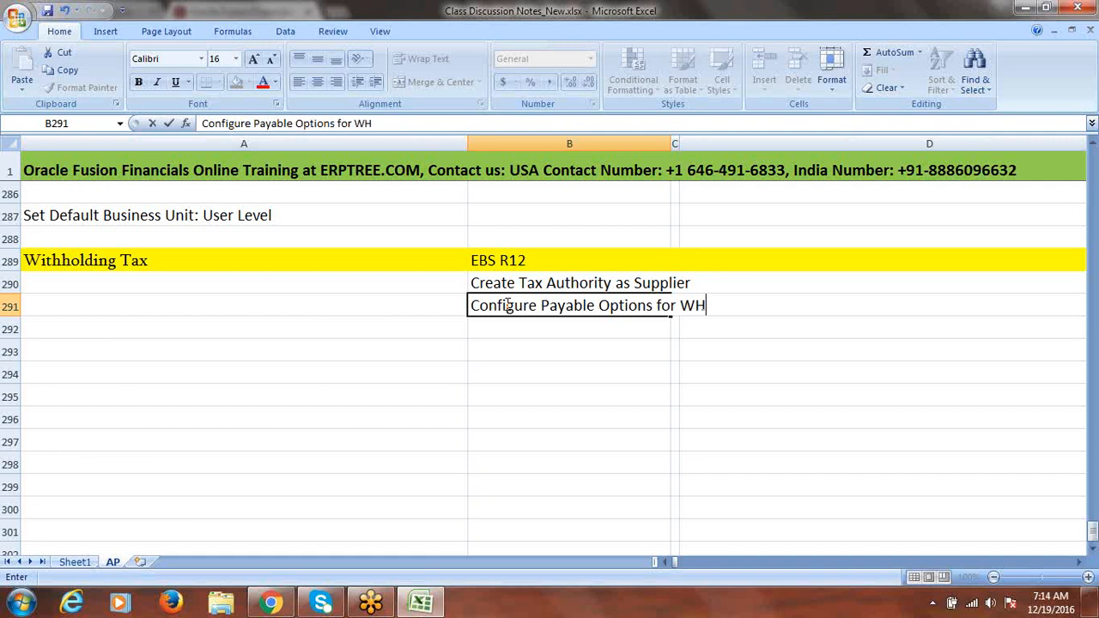
pyautogui.click(505, 332)
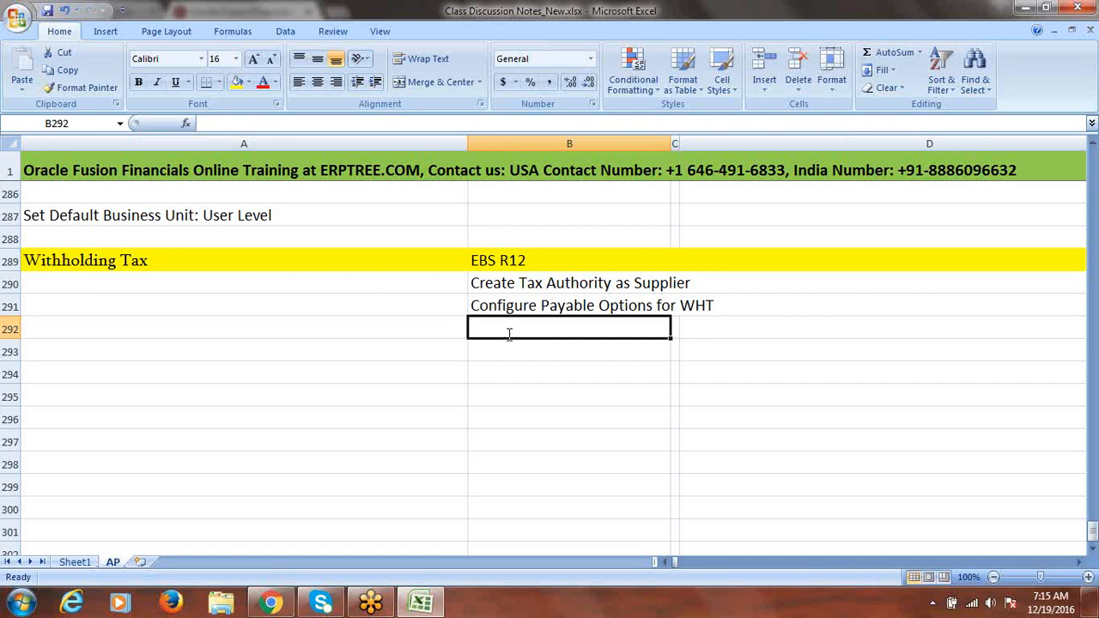
# Enter 'Create Special Calendar' in B292 and begin 'Create WHT Code' in B293
pyautogui.write('Create')
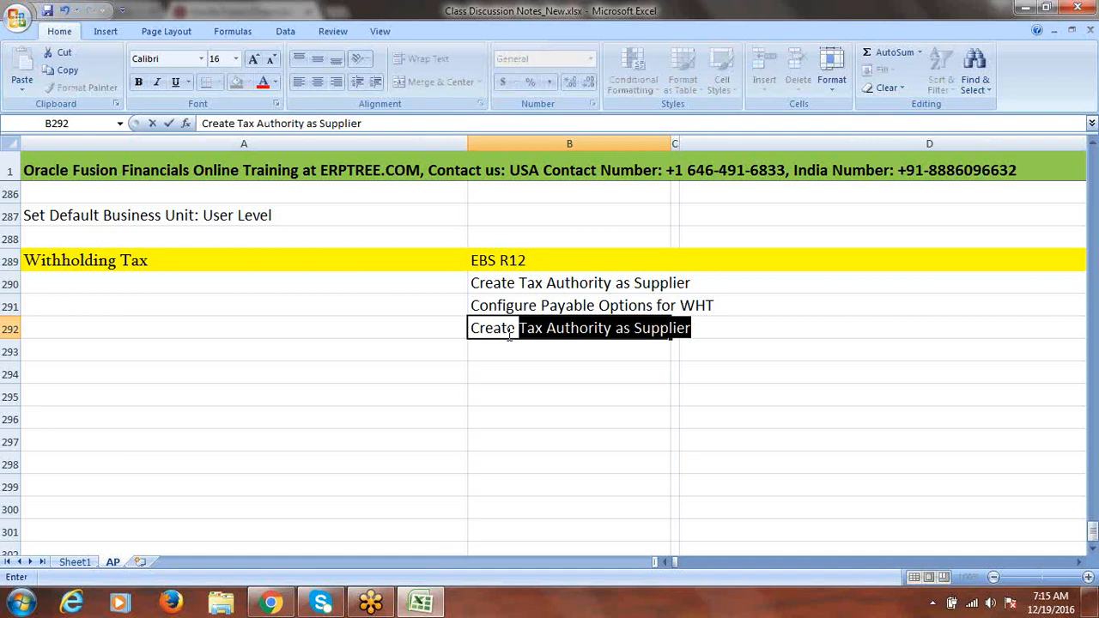
pyautogui.write(' s')
pyautogui.press('BackSpace')
pyautogui.write('SPE')
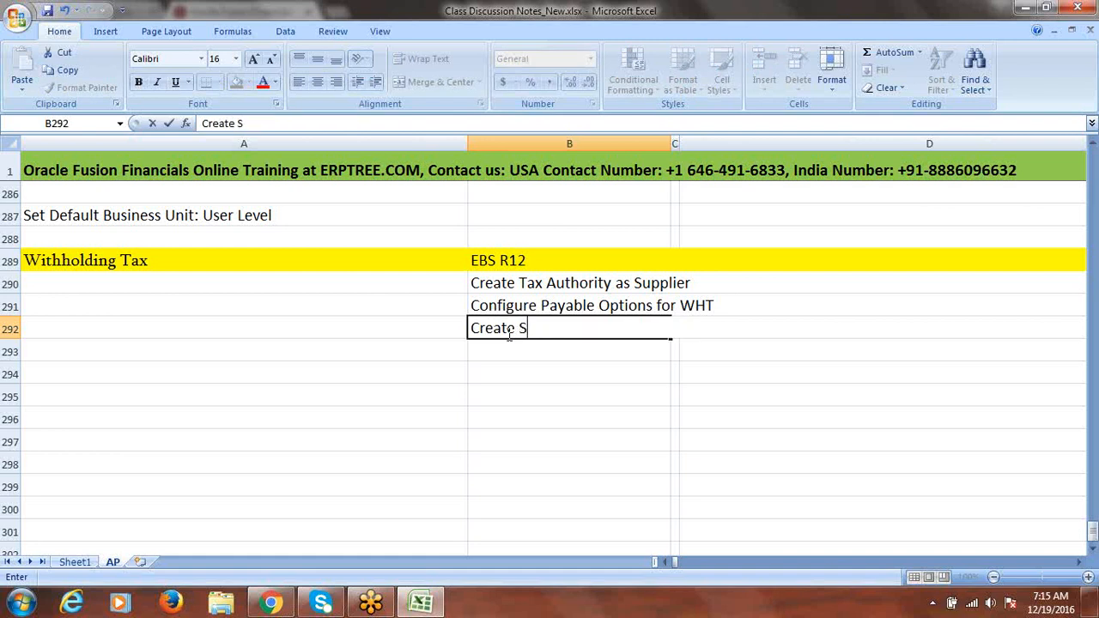
pyautogui.press('BackSpace')
pyautogui.press('BackSpace')
pyautogui.write('pecial Calendar')
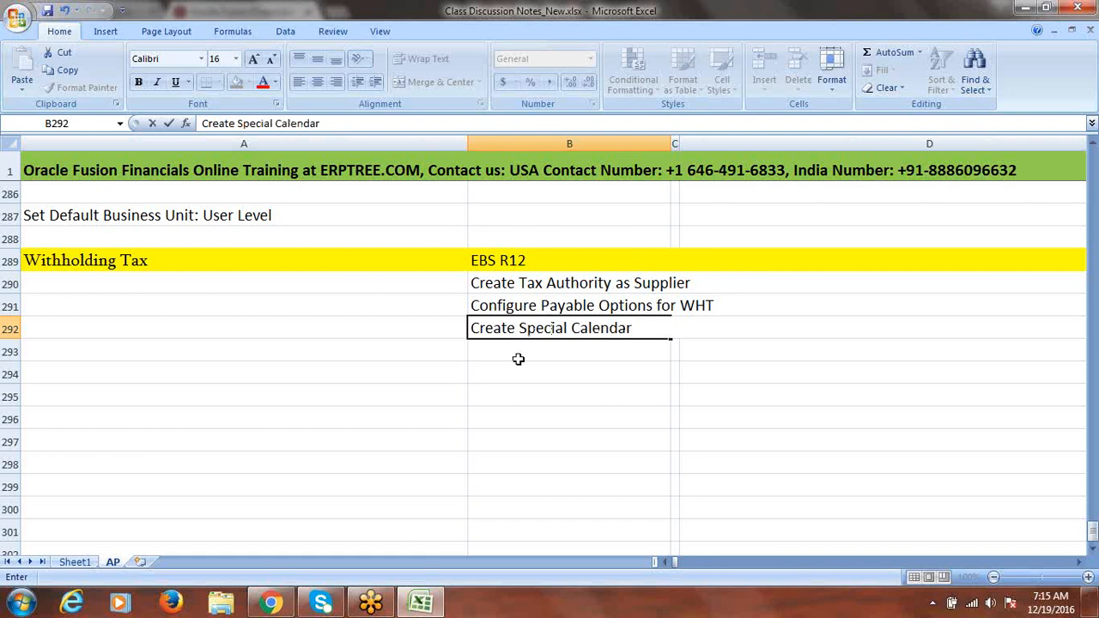
pyautogui.click(515, 351)
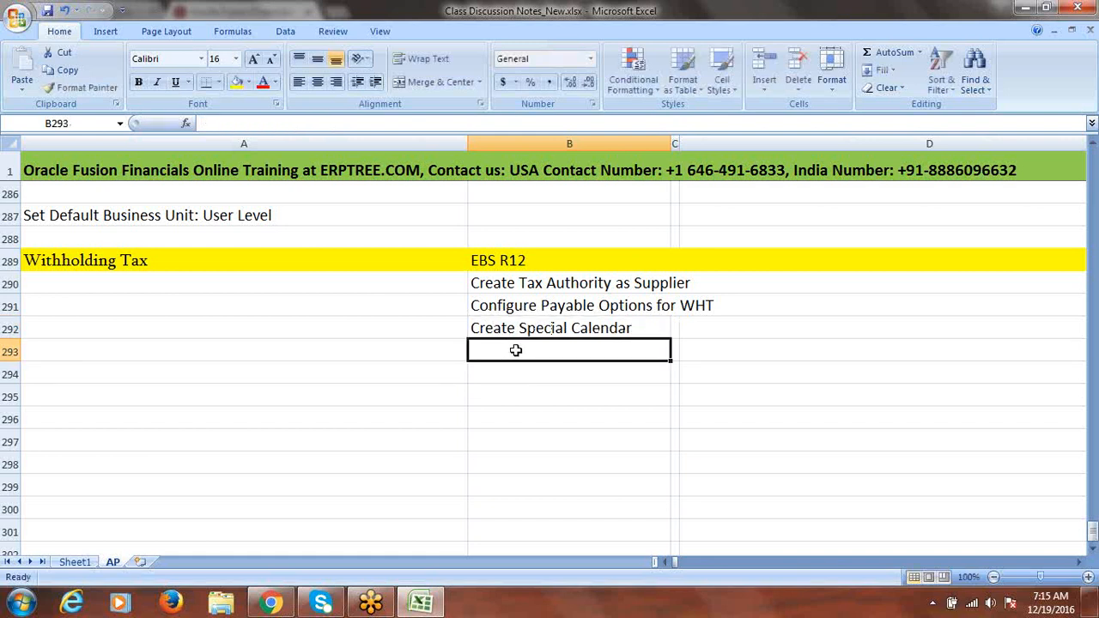
pyautogui.write('Crea')
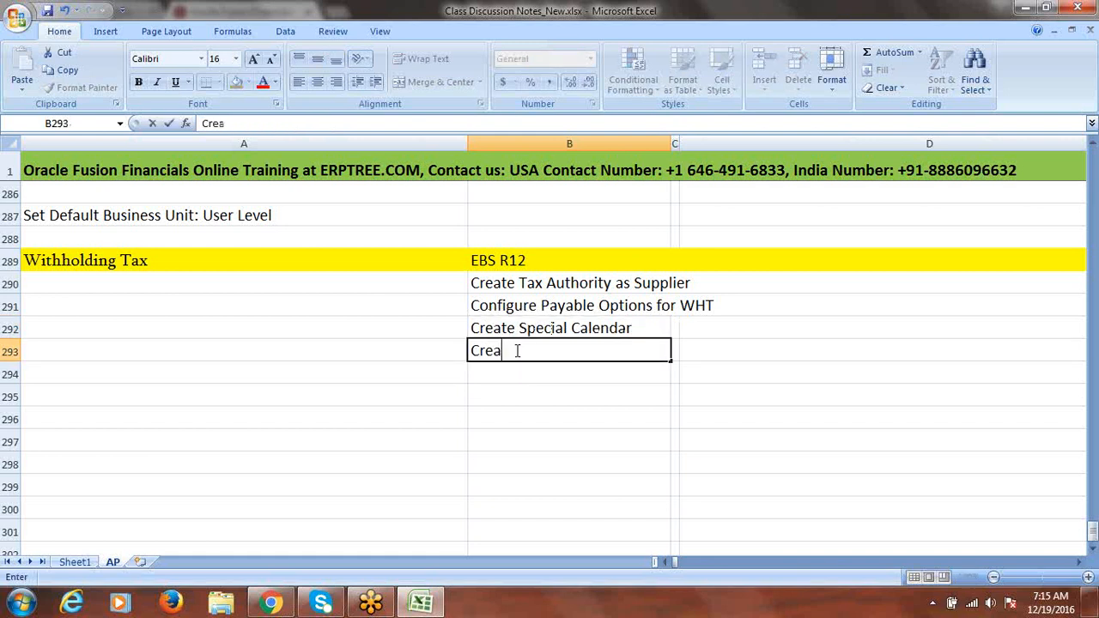
pyautogui.write('te WH')
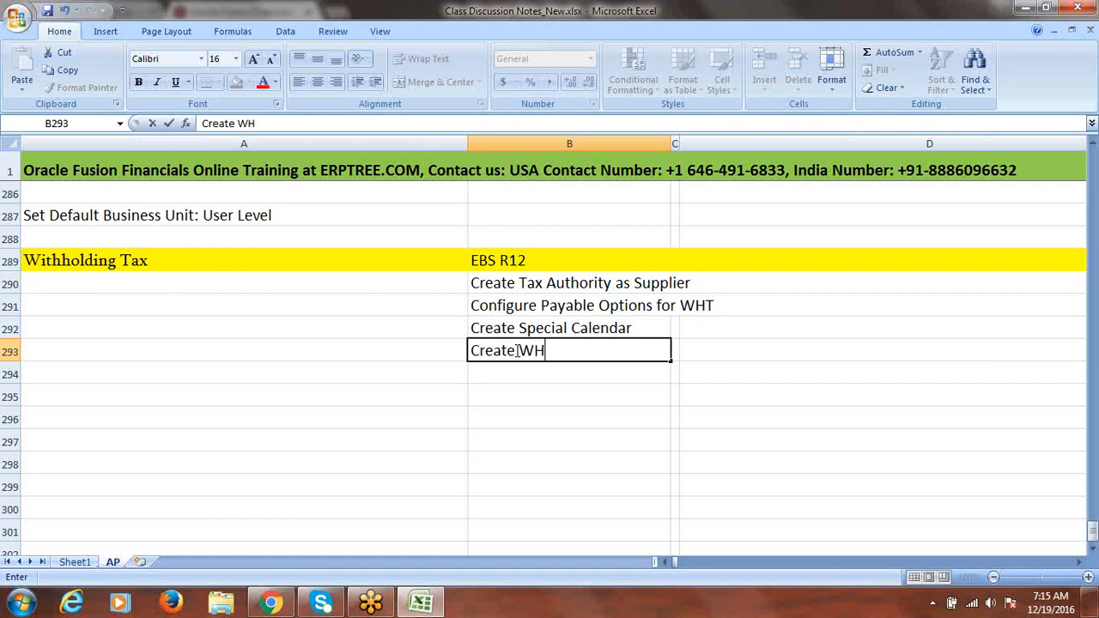
pyautogui.write('T Code')
# Rename the heading to 'Withholding Tax (WHT)' and complete 'Create WHT Codes' in B293
pyautogui.doubleClick(243, 260)
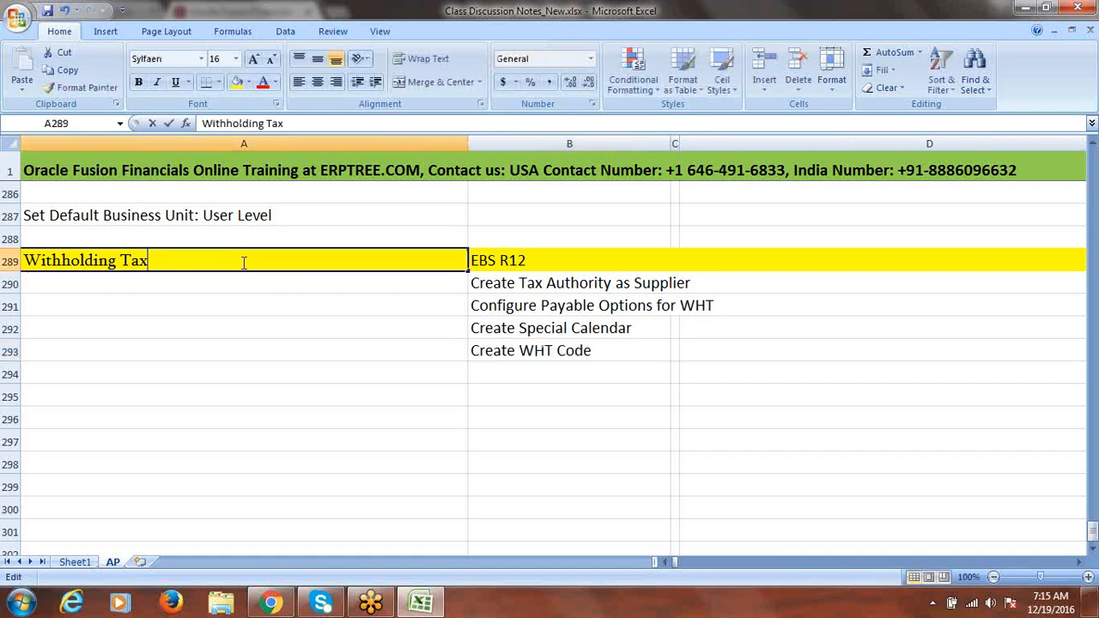
pyautogui.write('(WHT)')
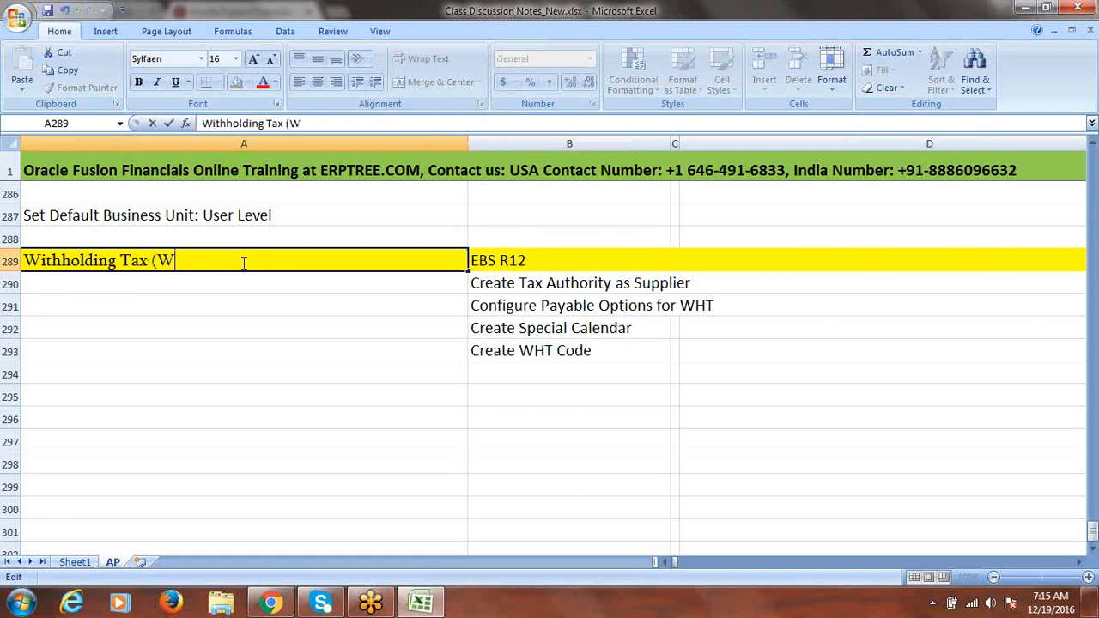
pyautogui.doubleClick(603, 353)
pyautogui.write('S')
pyautogui.press('BackSpace')
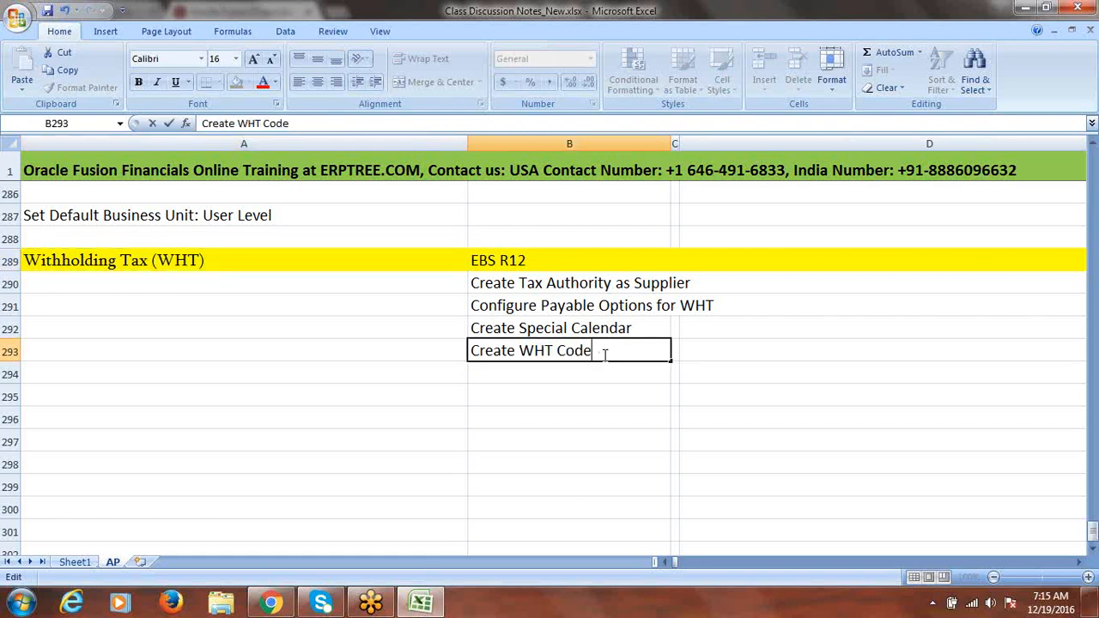
pyautogui.write('s')
pyautogui.click(502, 371)
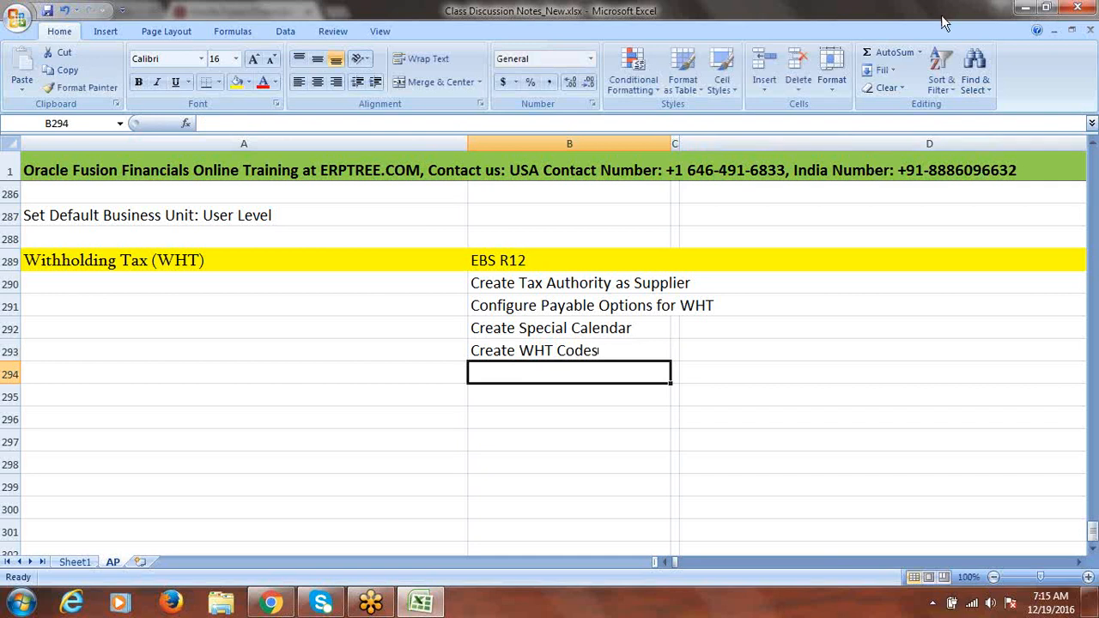
# Switch briefly to another window, then return to the spreadsheet
pyautogui.hotkey('alt', 'Tab')
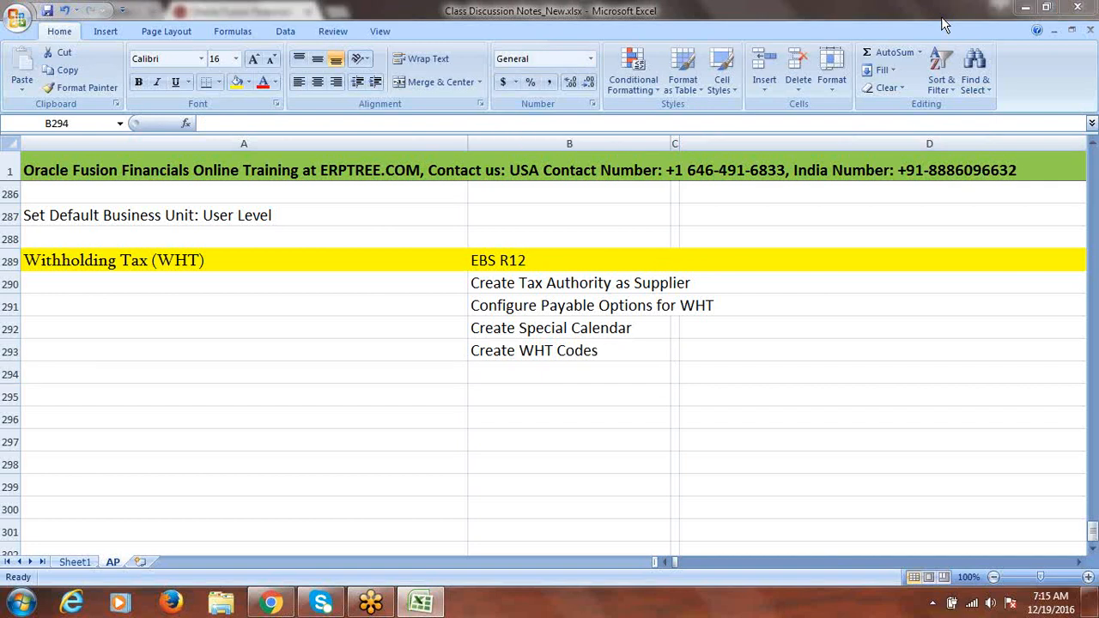
pyautogui.click(941, 18)
pyautogui.click(910, 225)
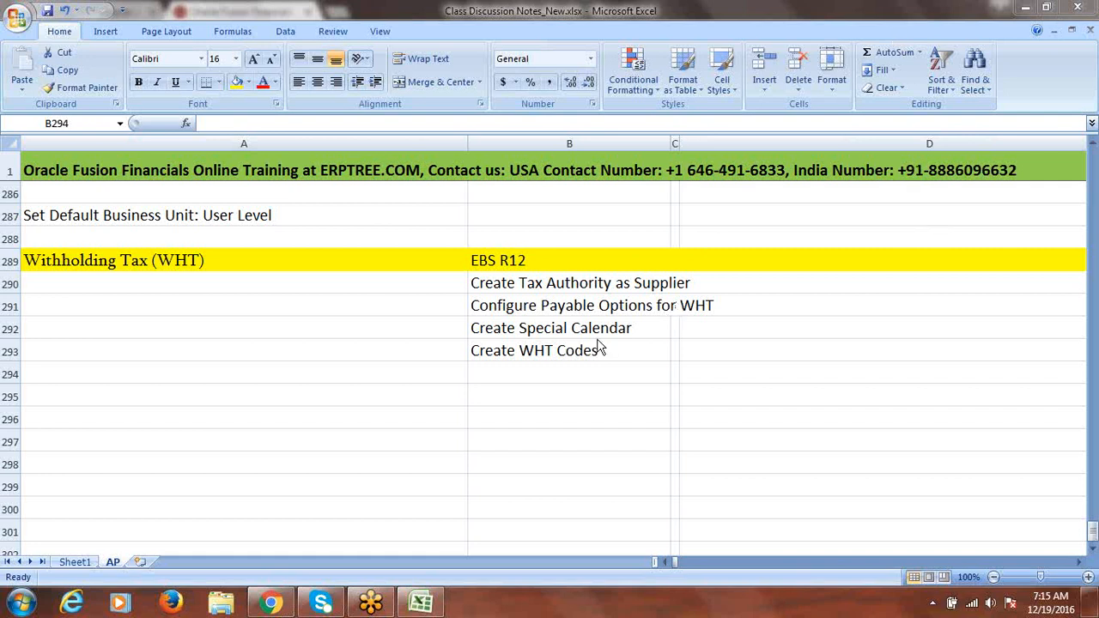
pyautogui.click(516, 370)
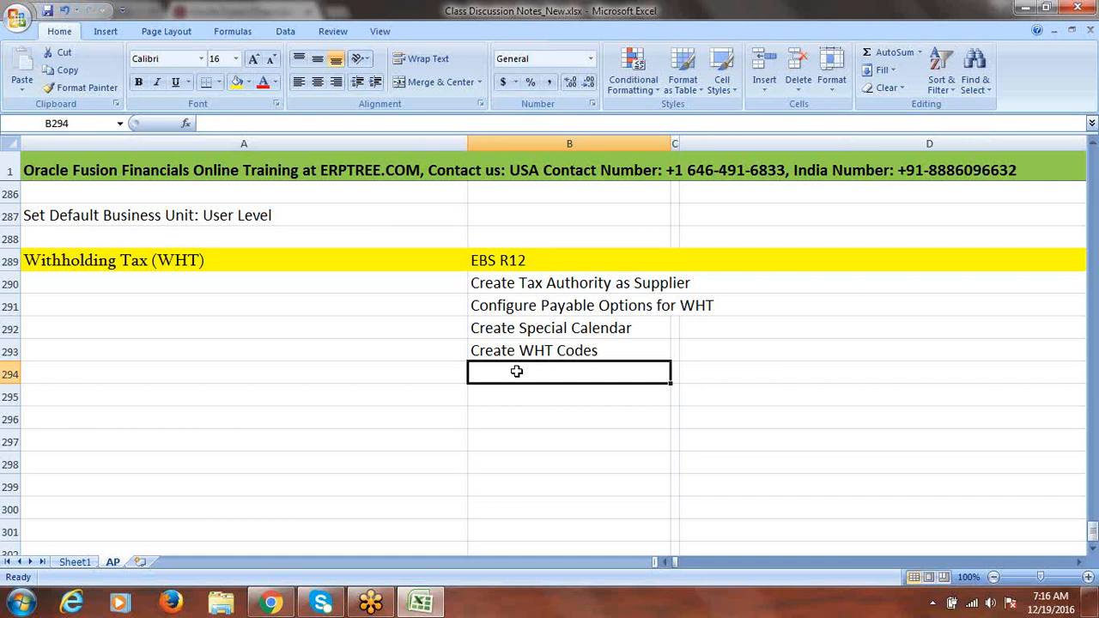
# Enter 'Create WHT Groups' in B294 and 'Assign WHT Group to Standard Supplier' in B295
pyautogui.write('C')
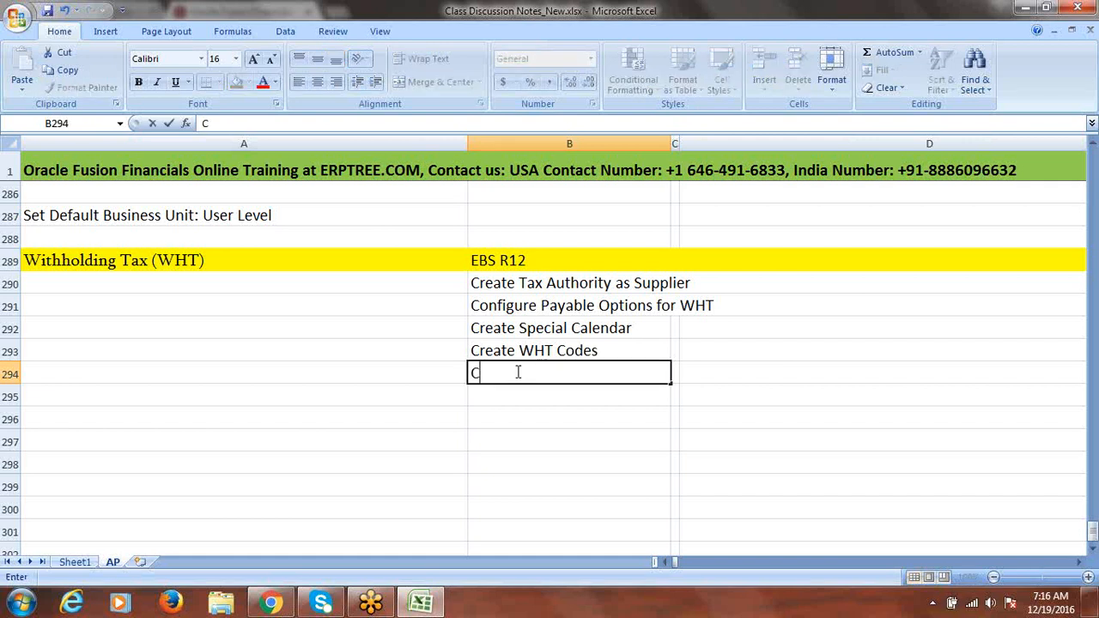
pyautogui.write('reate W')
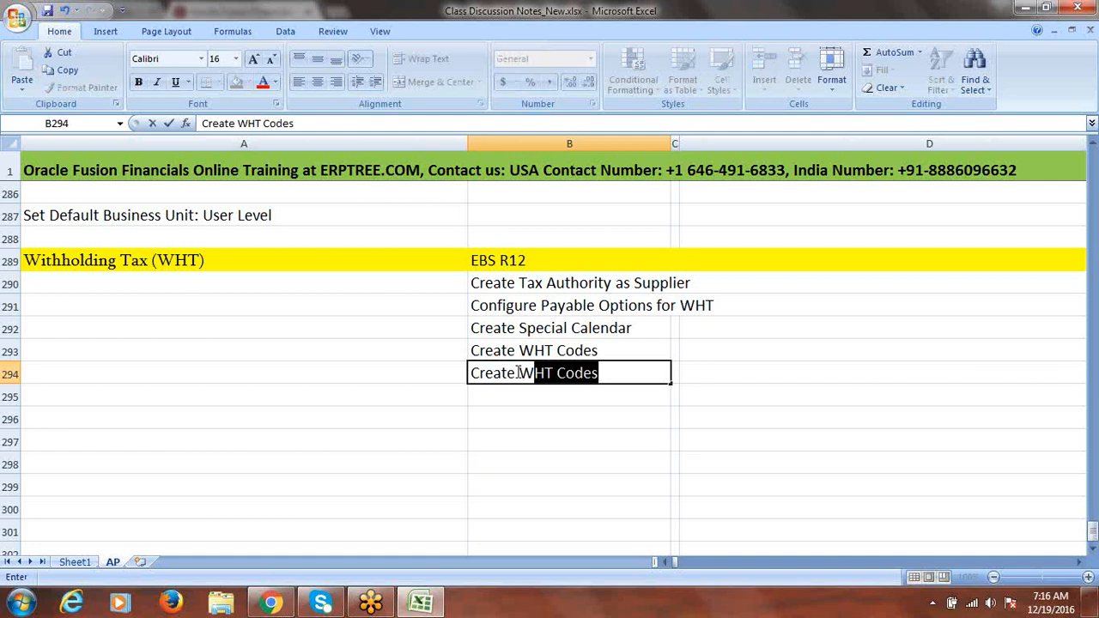
pyautogui.write('HT Group')
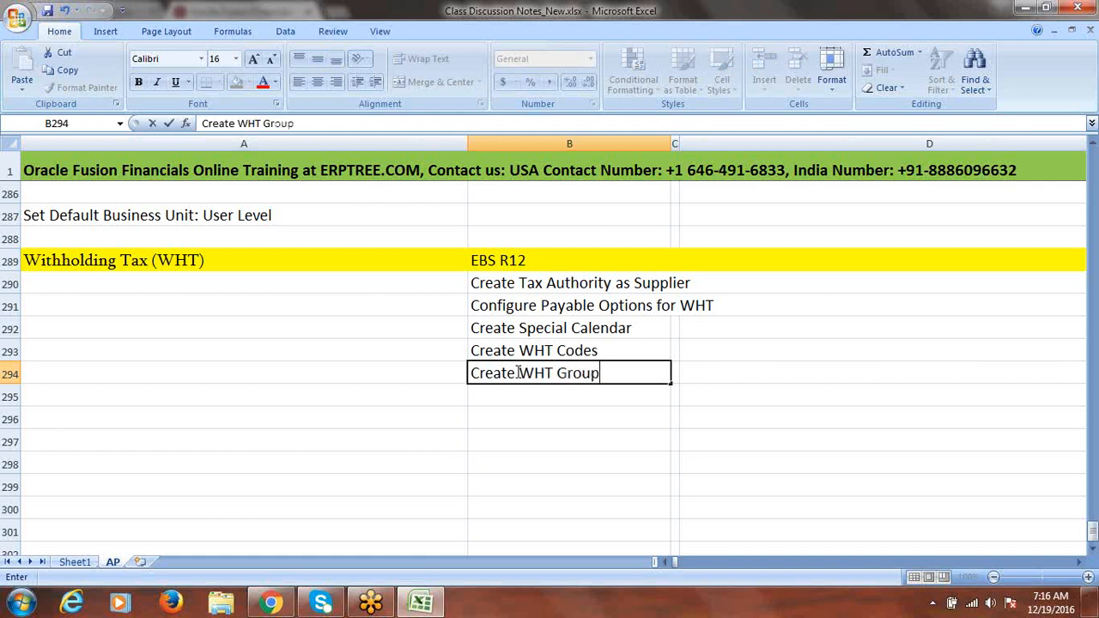
pyautogui.write('s')
pyautogui.click(503, 391)
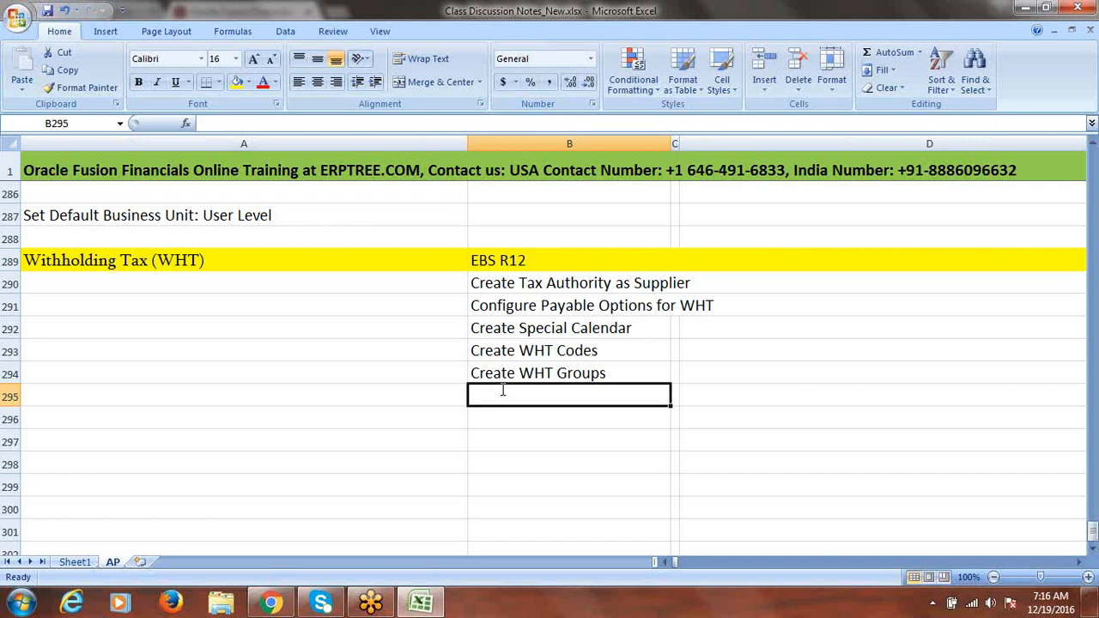
pyautogui.write('Assign ')
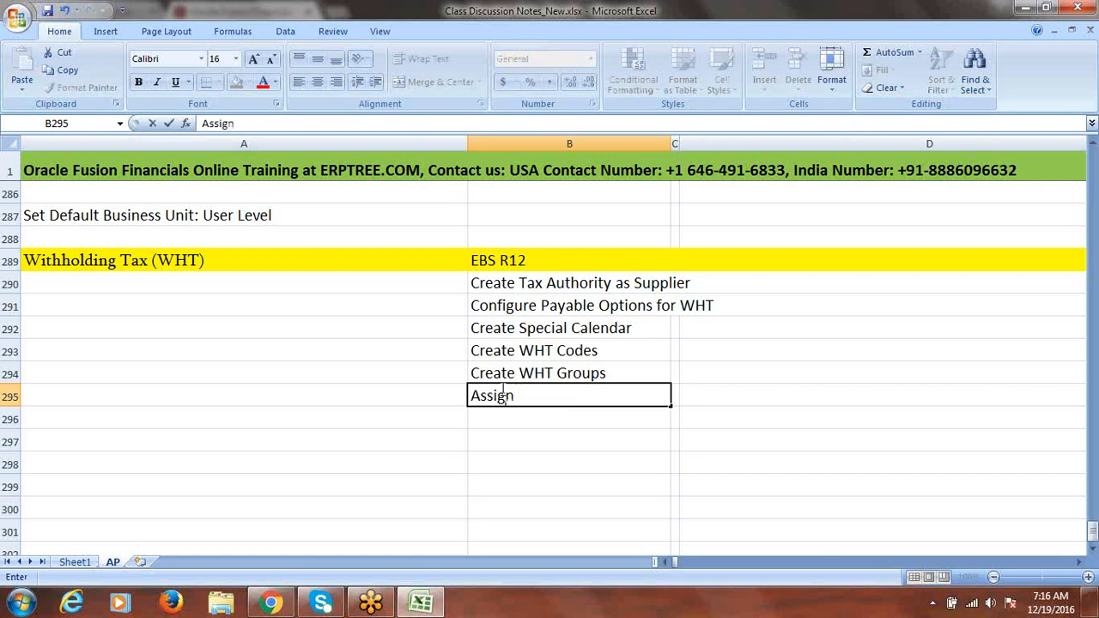
pyautogui.write('WHT Group to')
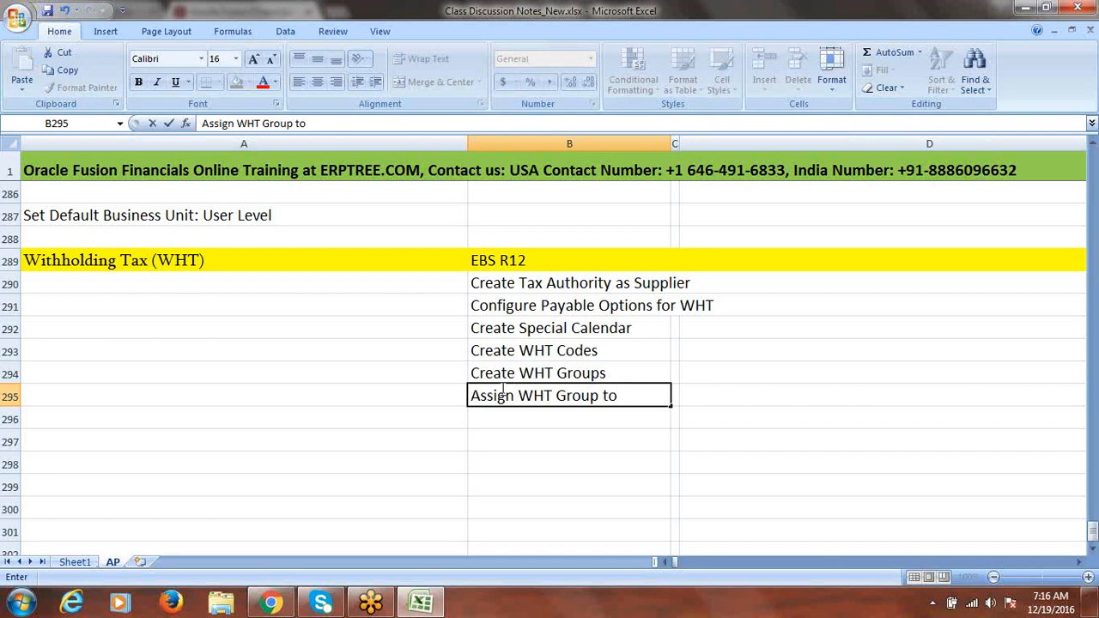
pyautogui.write('Standar')
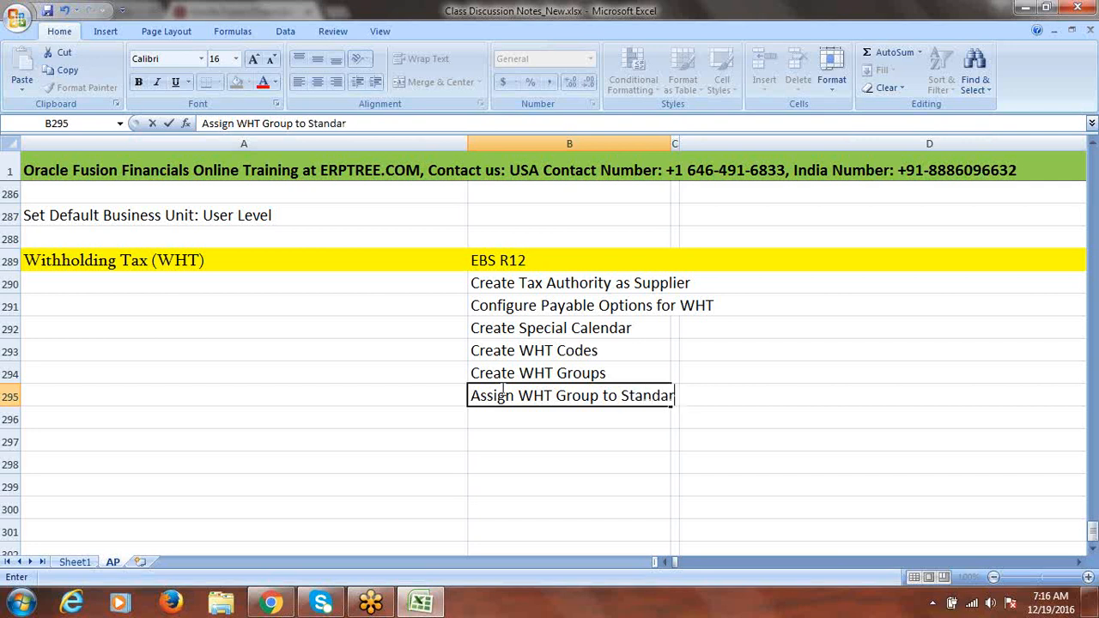
pyautogui.write('d Supplier')
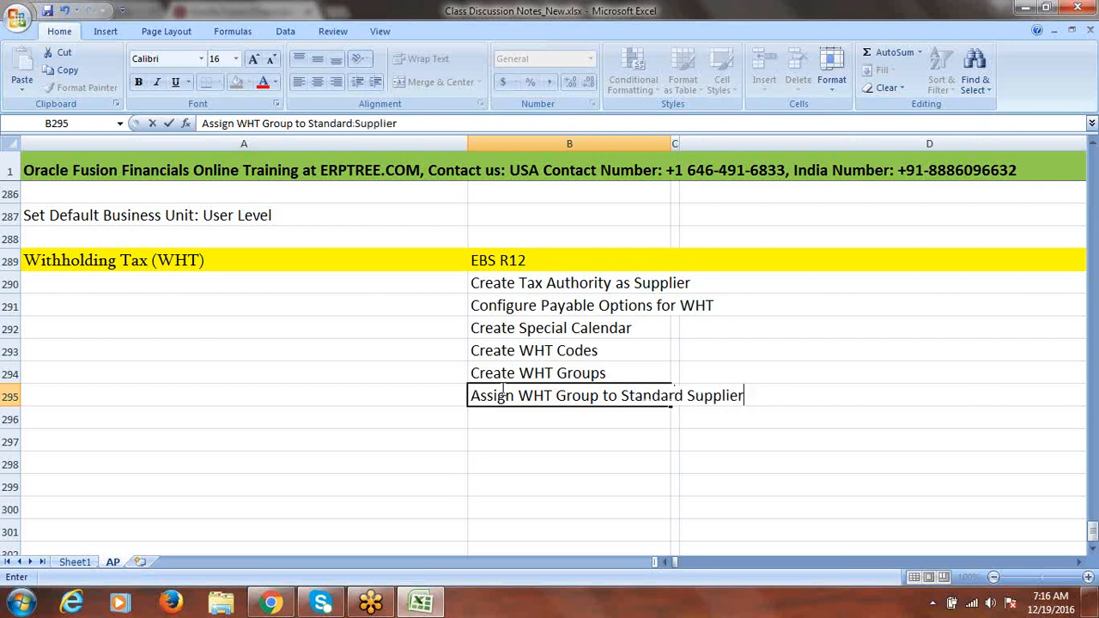
pyautogui.hotkey('ctrl', 'Return')
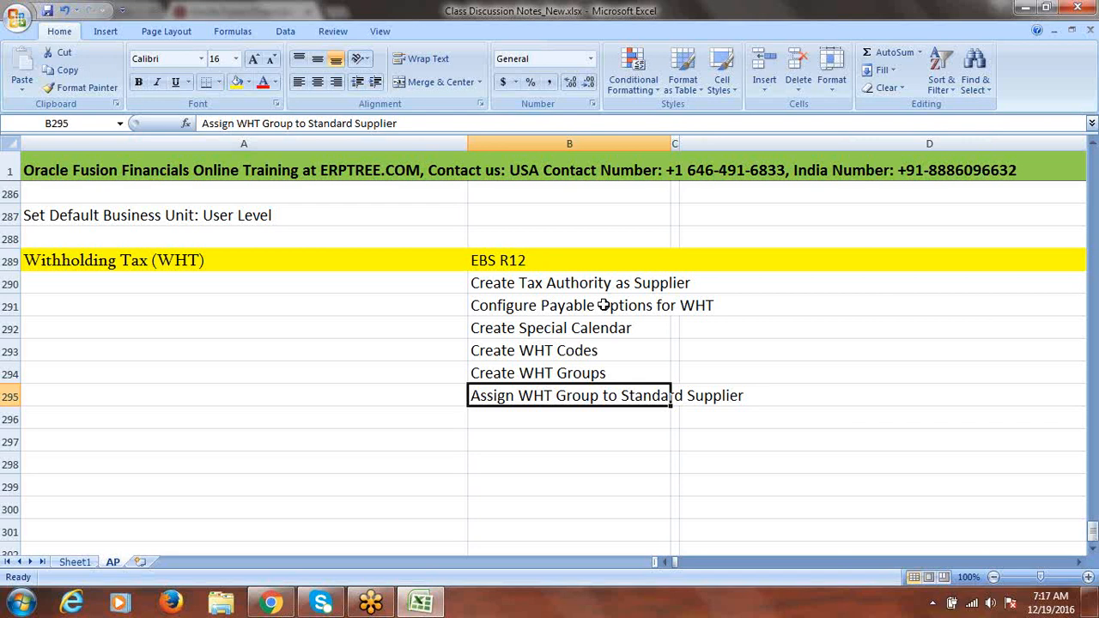
pyautogui.click(531, 445)
# Add 'Create Standard Invoice 10000' in B297 and 'Validation' in B298
pyautogui.write('C')
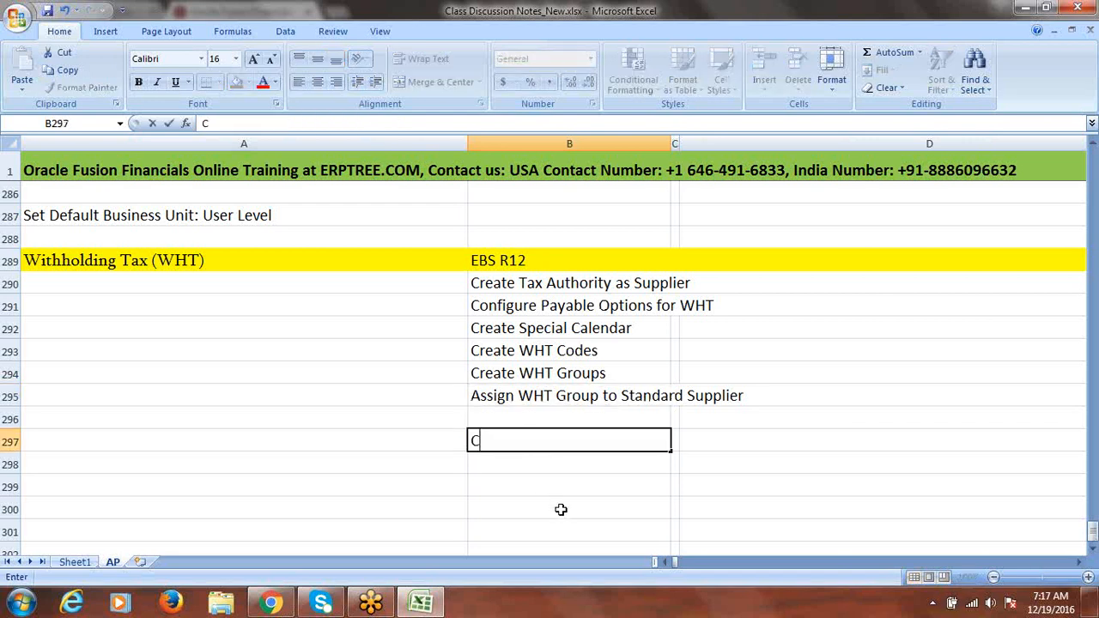
pyautogui.write('reate Sta')
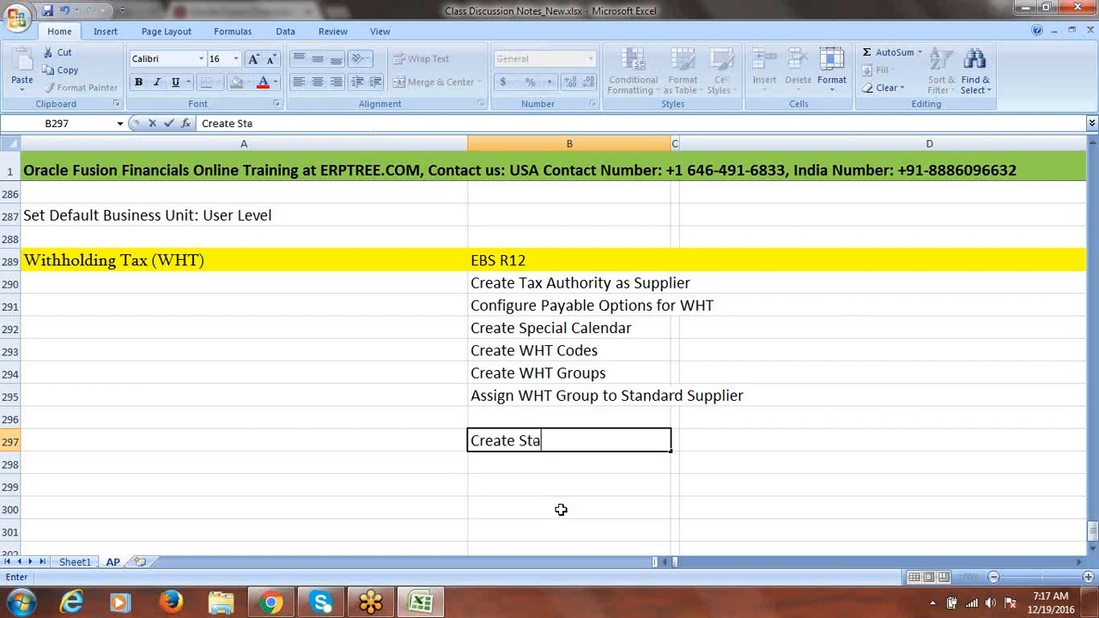
pyautogui.write('ndard Invo')
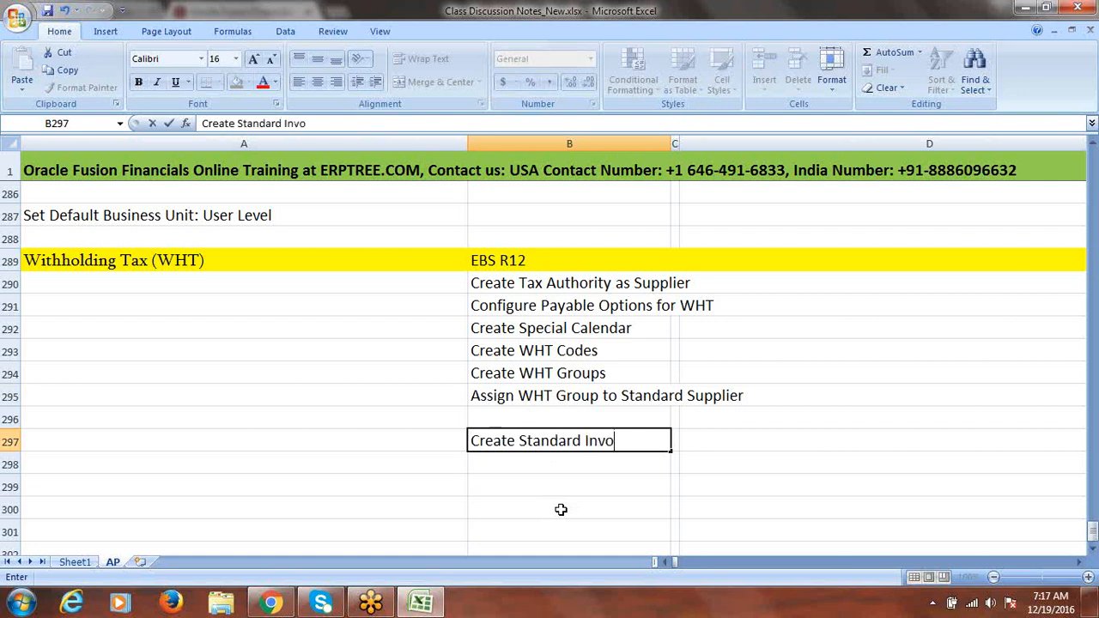
pyautogui.write('ice')
pyautogui.click(532, 464)
pyautogui.write('Valid')
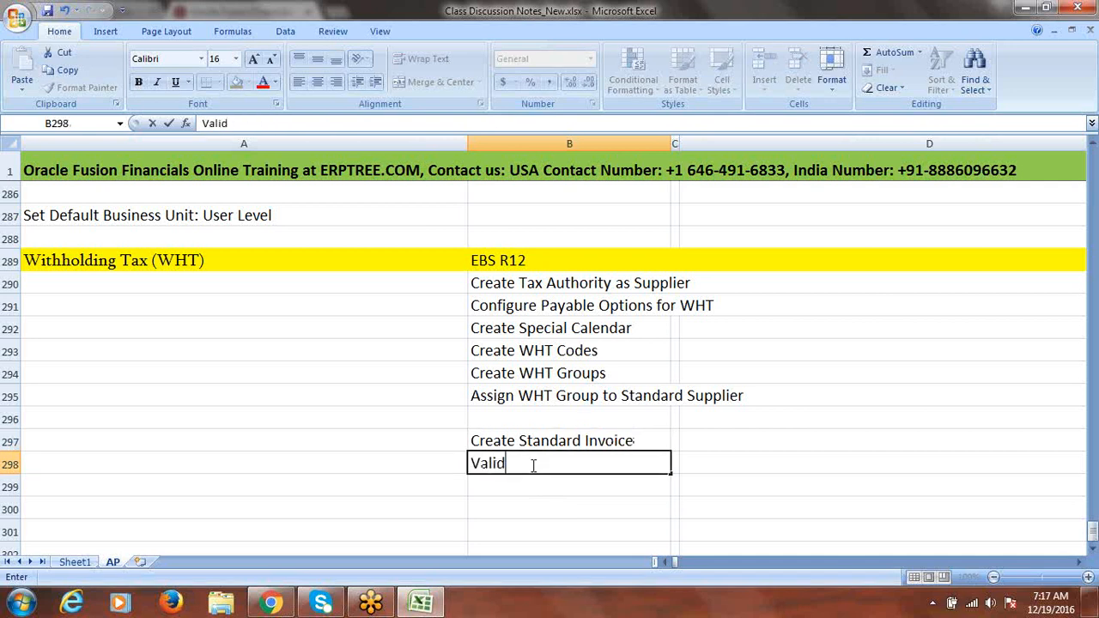
pyautogui.write('ation')
pyautogui.doubleClick(643, 443)
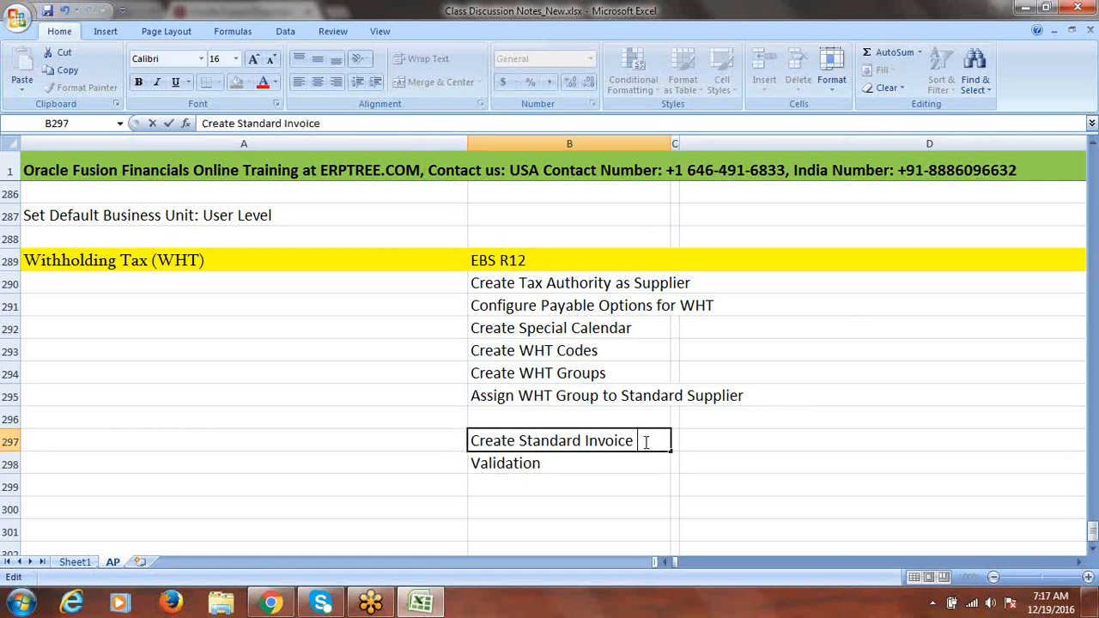
pyautogui.write('10000')
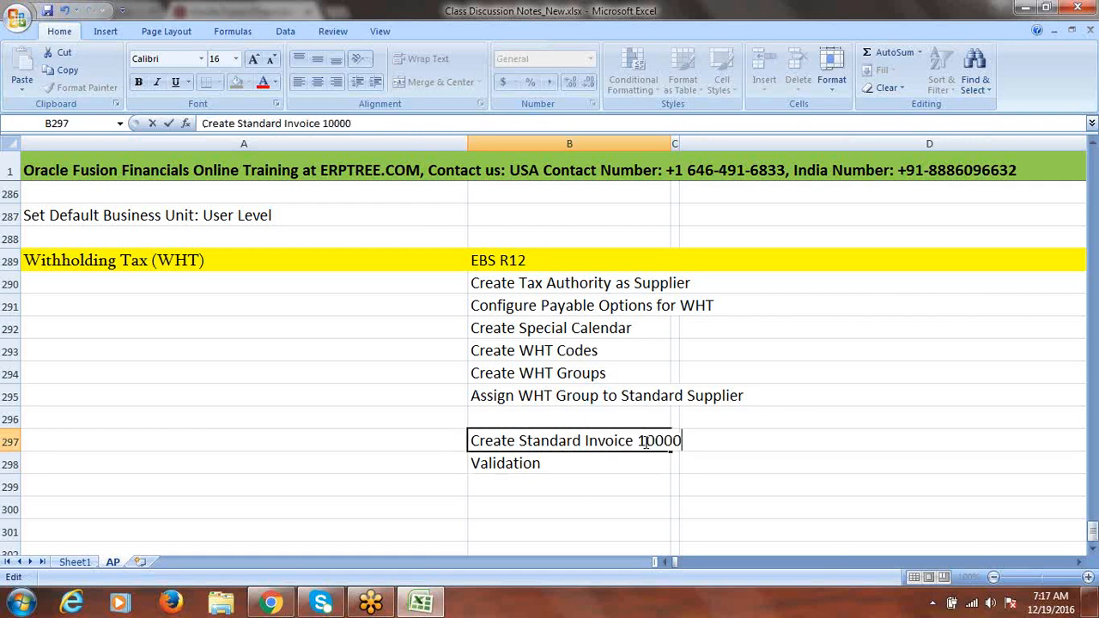
pyautogui.doubleClick(567, 464)
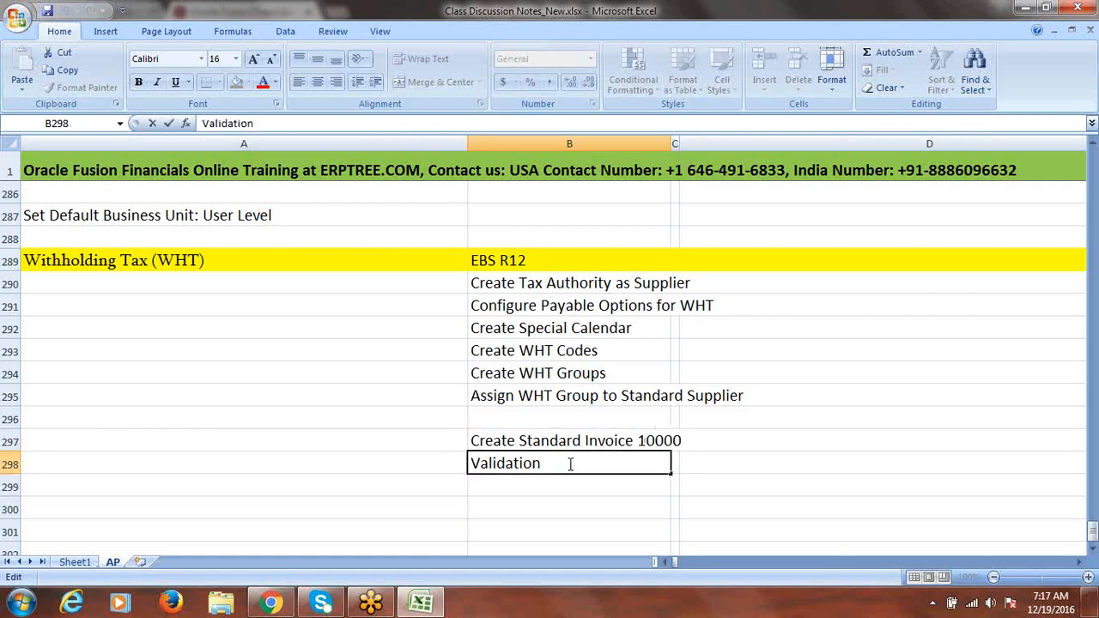
# Put 10% in D293 and extend B293 to read 'Create WHT Codes 10%'
pyautogui.click(704, 350)
pyautogui.write('1')
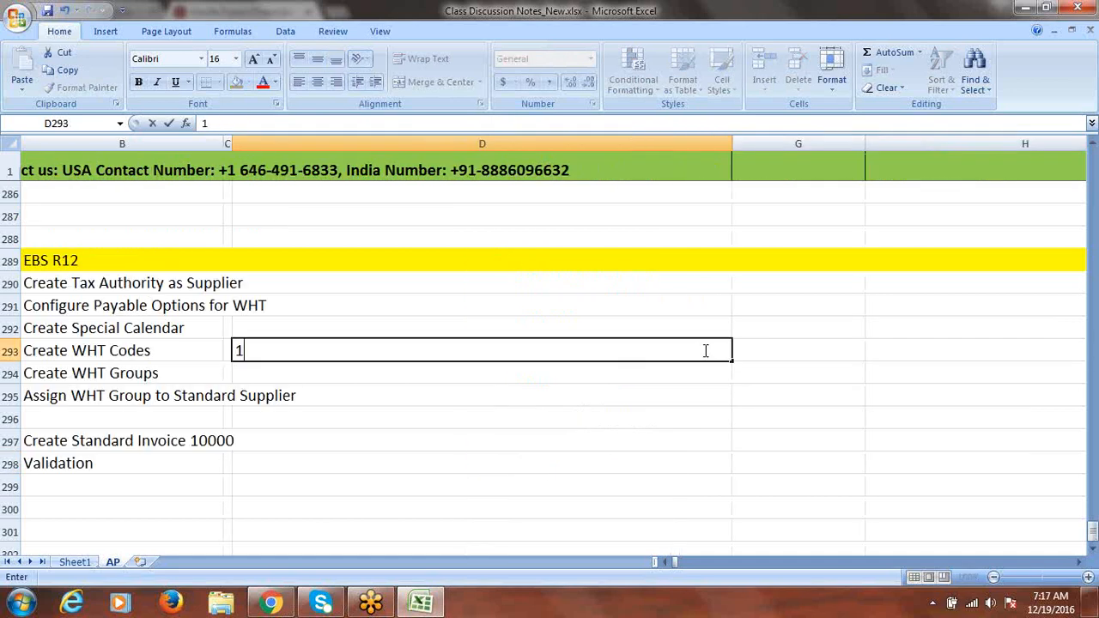
pyautogui.write('0%')
pyautogui.press('Left')
pyautogui.press('Left')
pyautogui.press('Left')
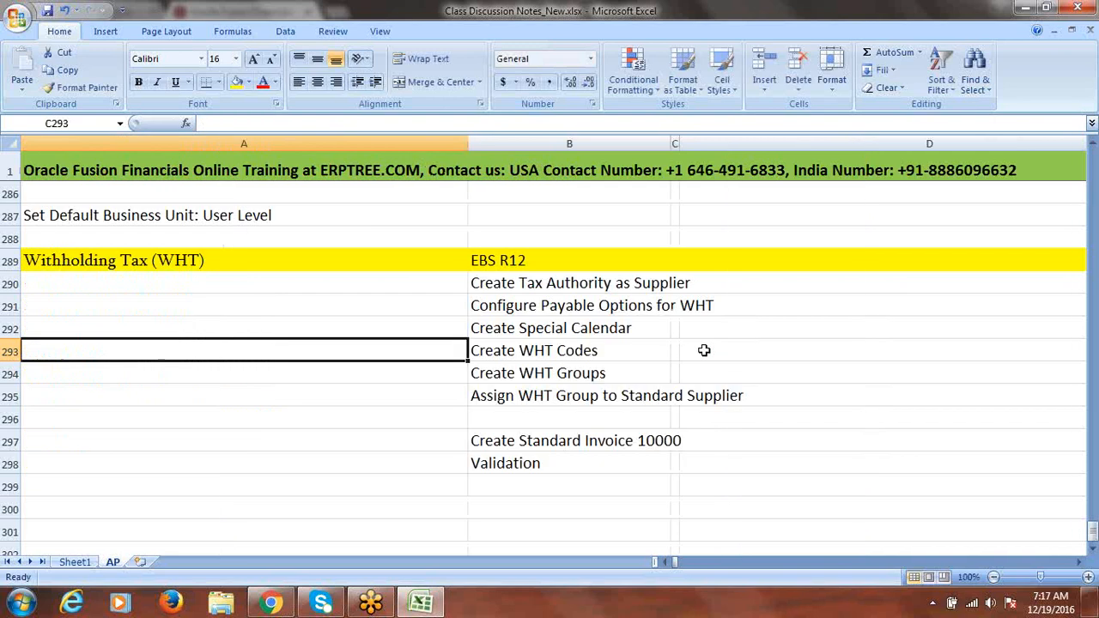
pyautogui.doubleClick(641, 355)
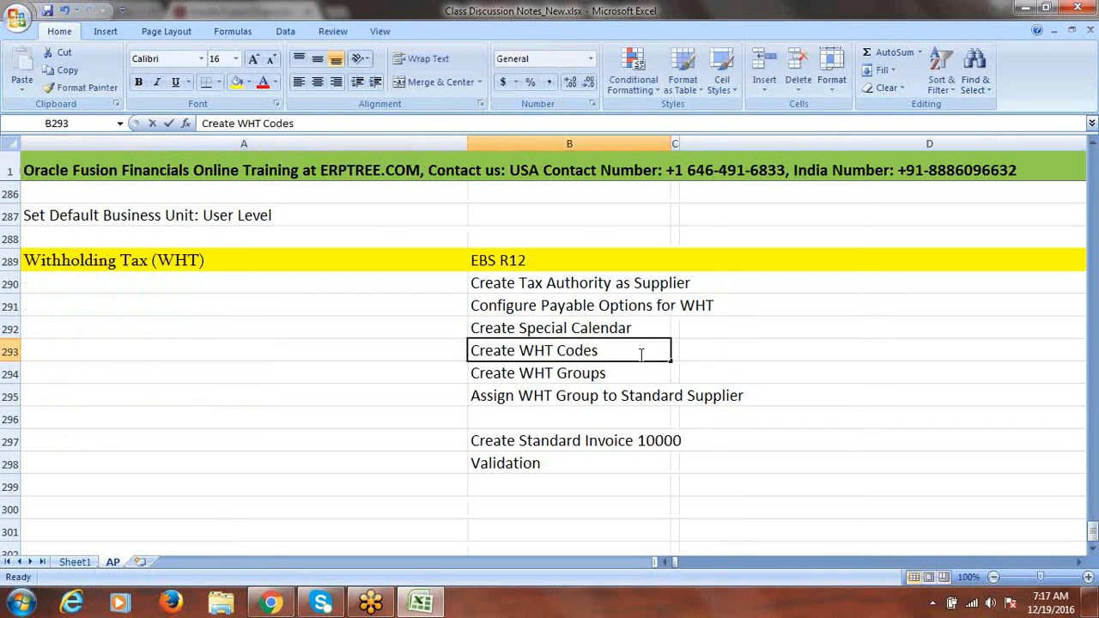
pyautogui.write('10%')
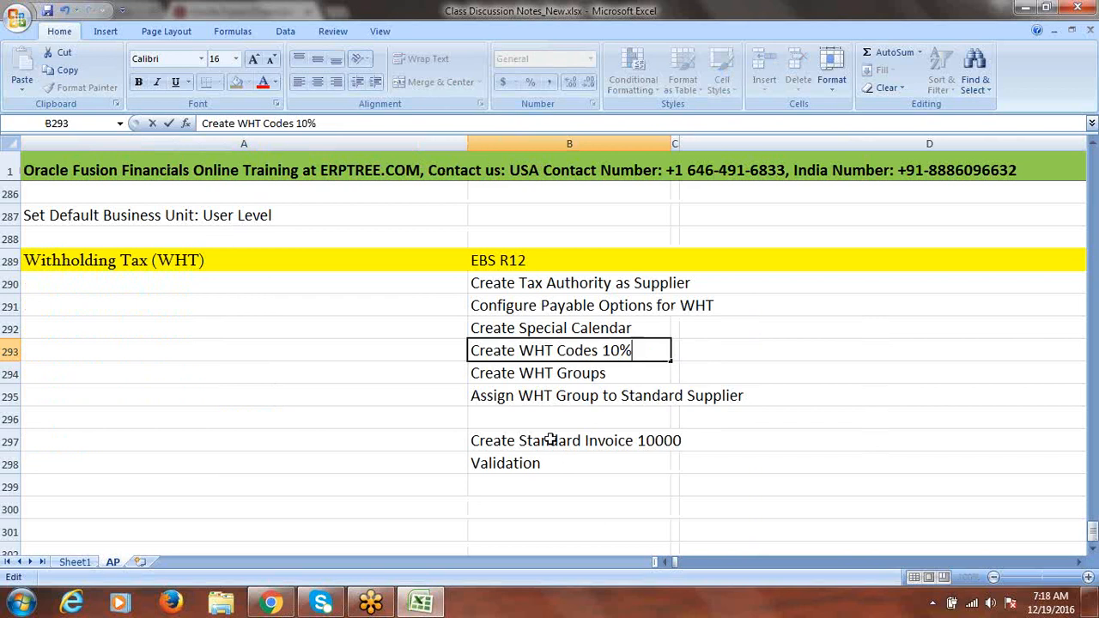
pyautogui.click(558, 466)
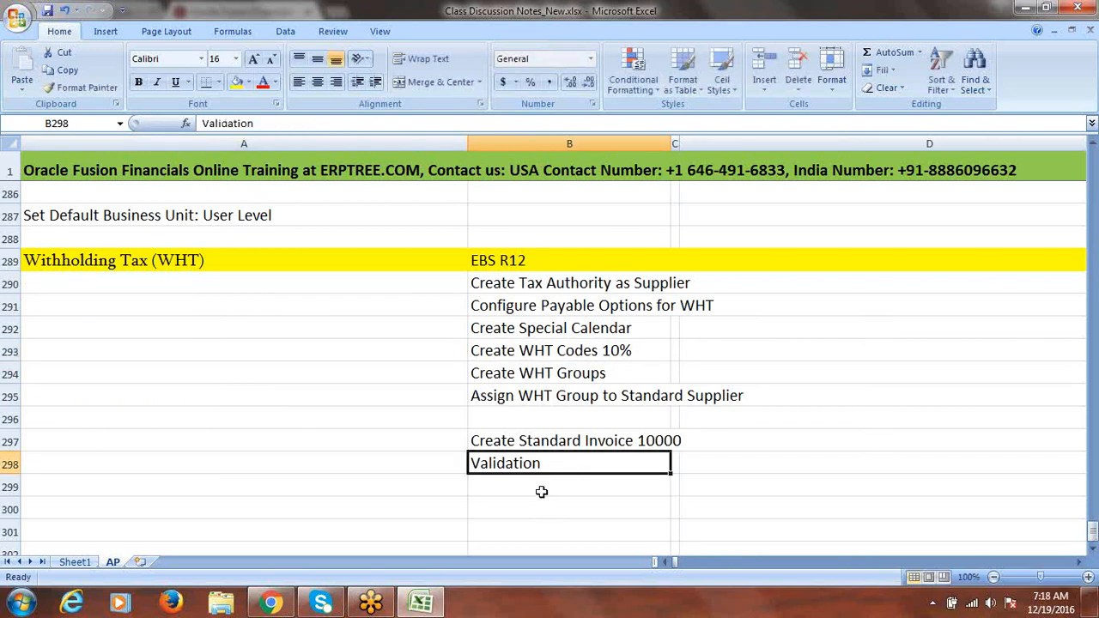
pyautogui.click(541, 489)
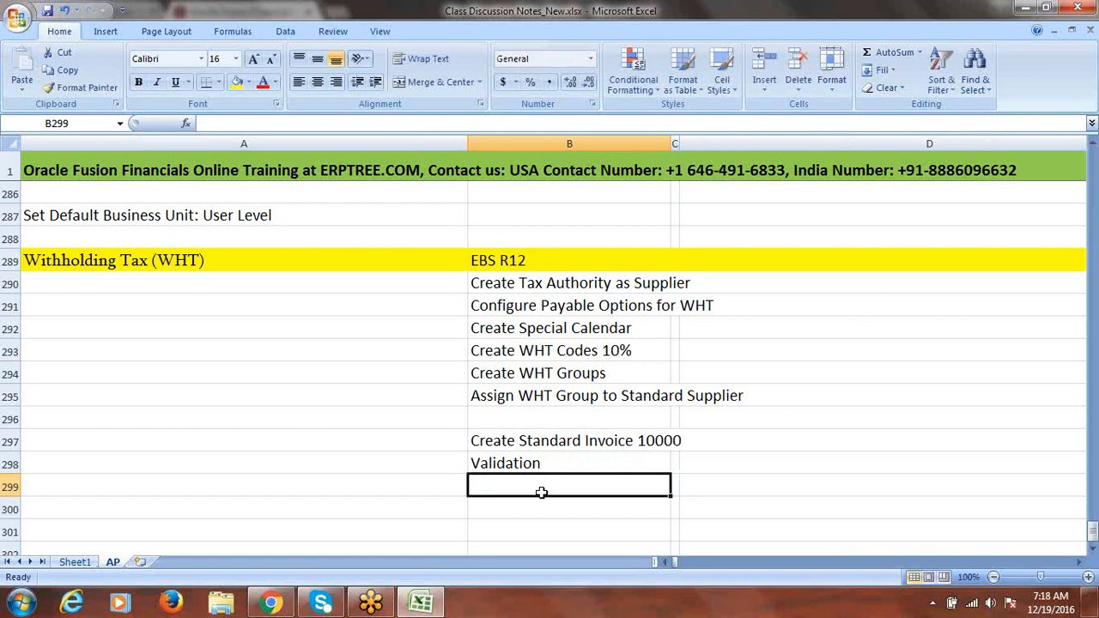
# Enter 'WHT Invoice 1000' in B299, replacing a mistaken 'Credit' entry
pyautogui.write('Credi')
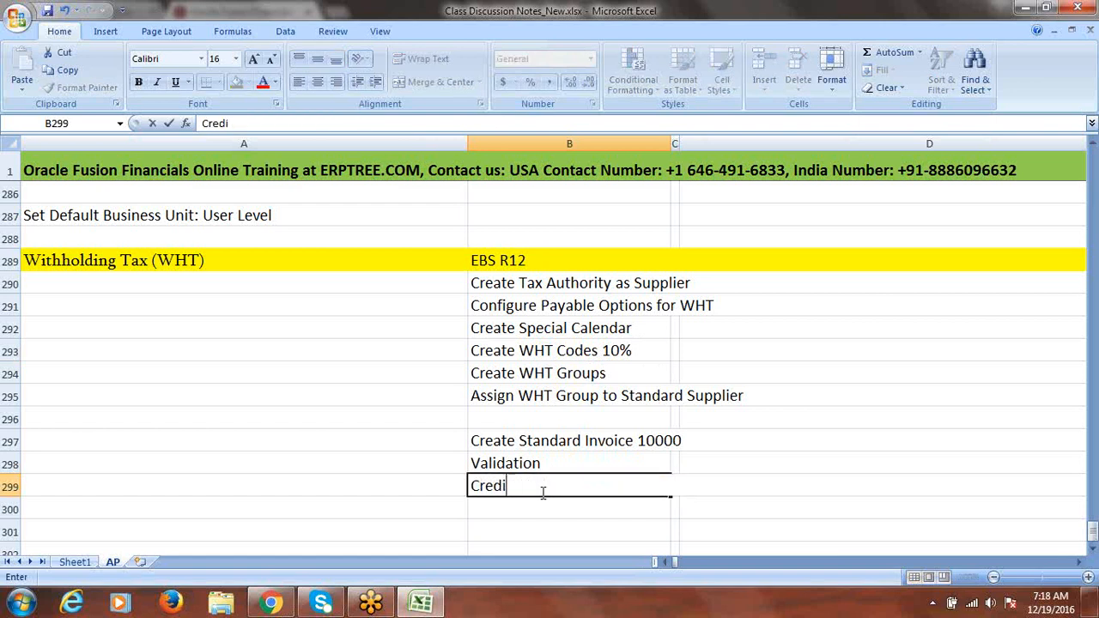
pyautogui.write('t')
pyautogui.press('BackSpace')
pyautogui.press('BackSpace')
pyautogui.press('BackSpace')
pyautogui.press('BackSpace')
pyautogui.press('BackSpace')
pyautogui.press('BackSpace')
pyautogui.write('WHT Invoice')
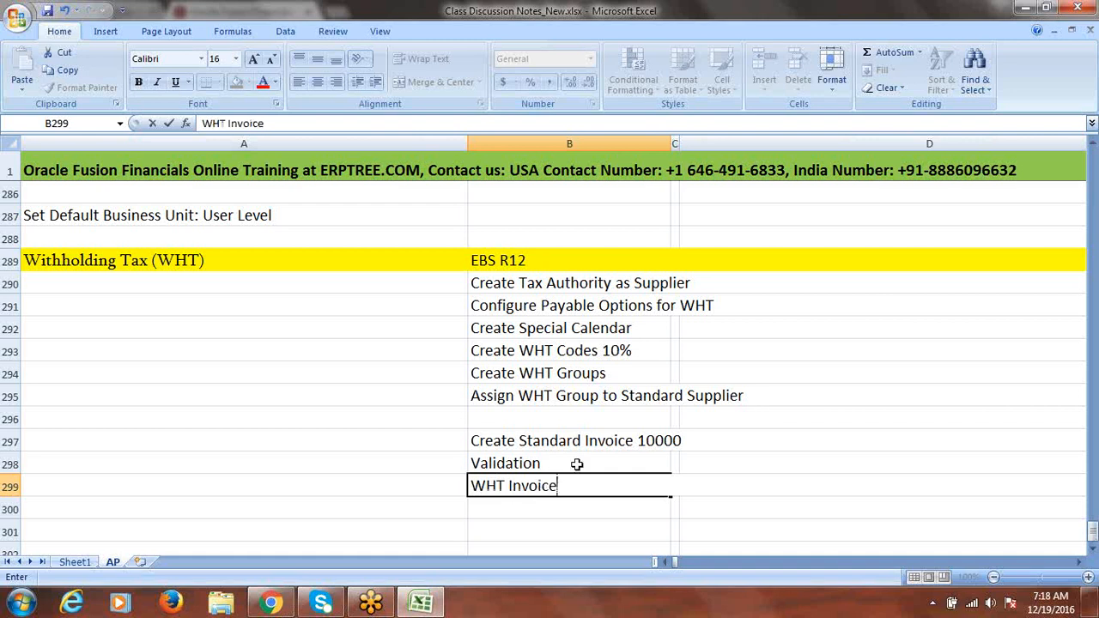
pyautogui.write(' 1000')
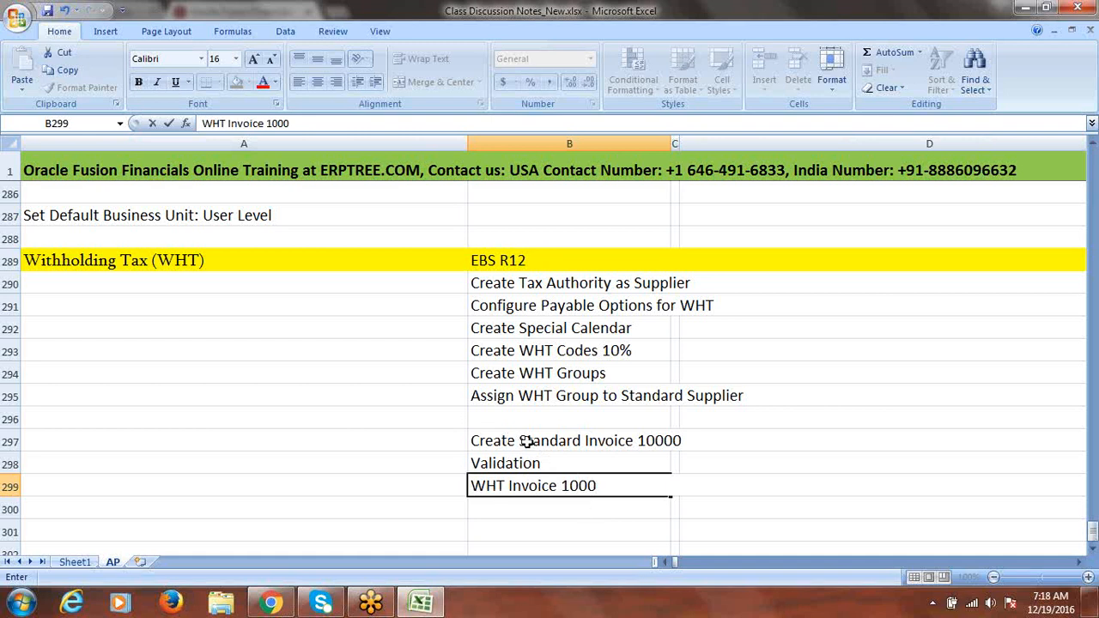
pyautogui.click(527, 442)
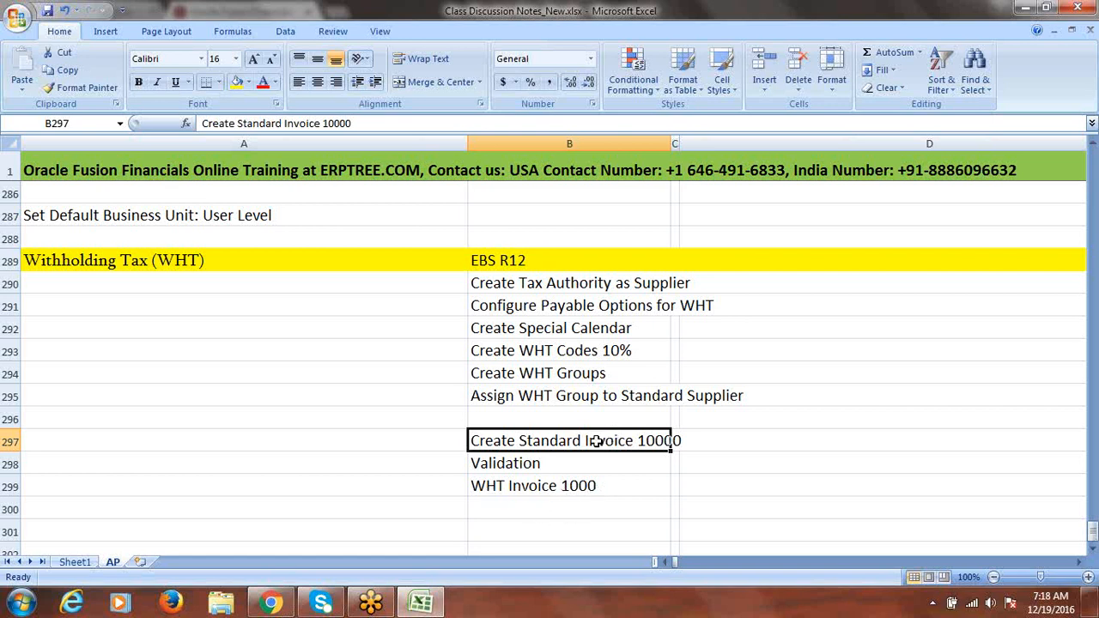
pyautogui.click(534, 508)
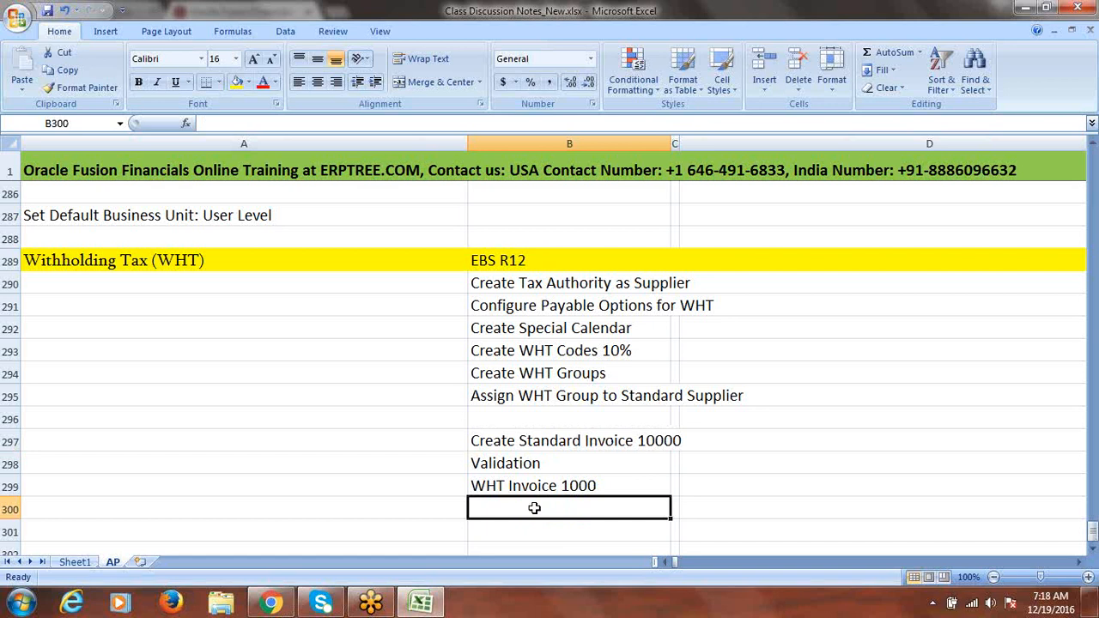
# Add 'Payment to Standard Supplier 9000' and 'Payment to Tax Authority 1000' in B300 and B301
pyautogui.write('Paymen')
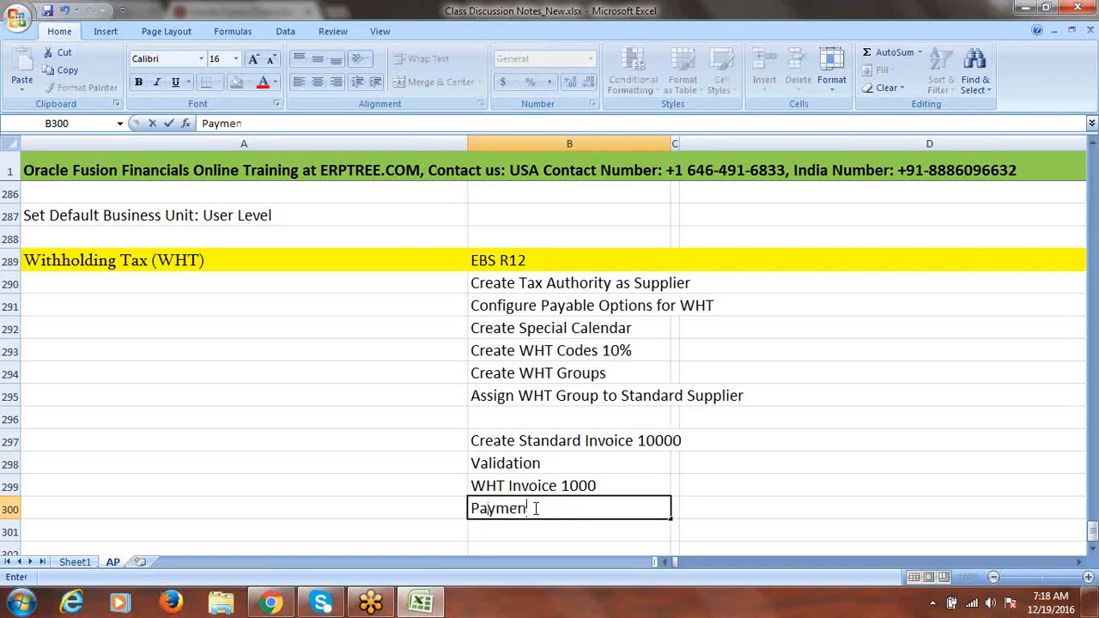
pyautogui.write('t to Standa')
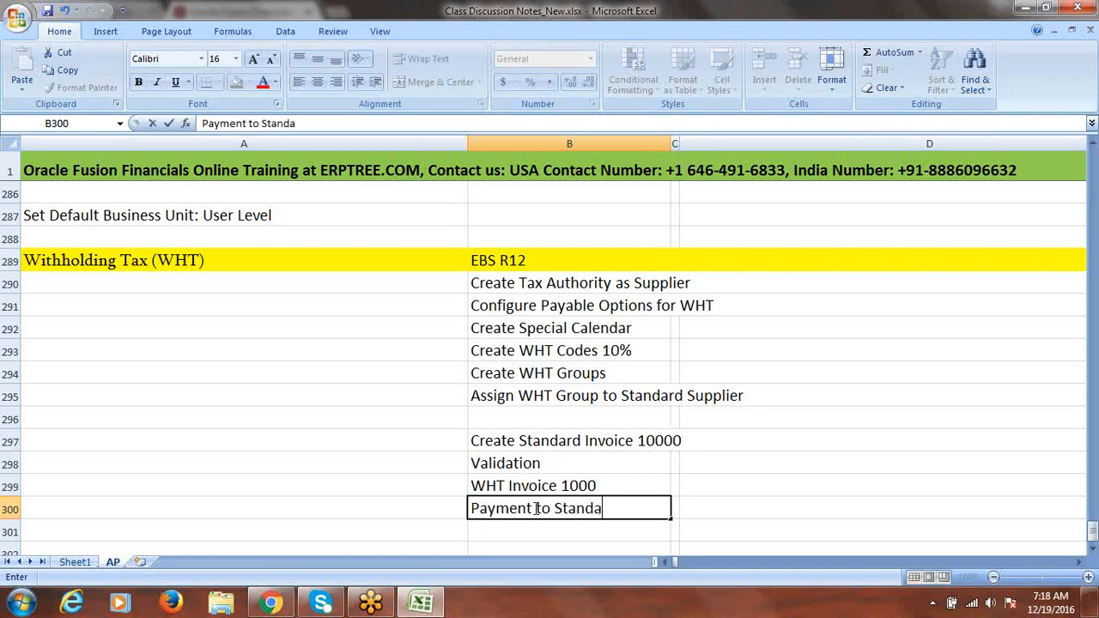
pyautogui.write('rd Supplie')
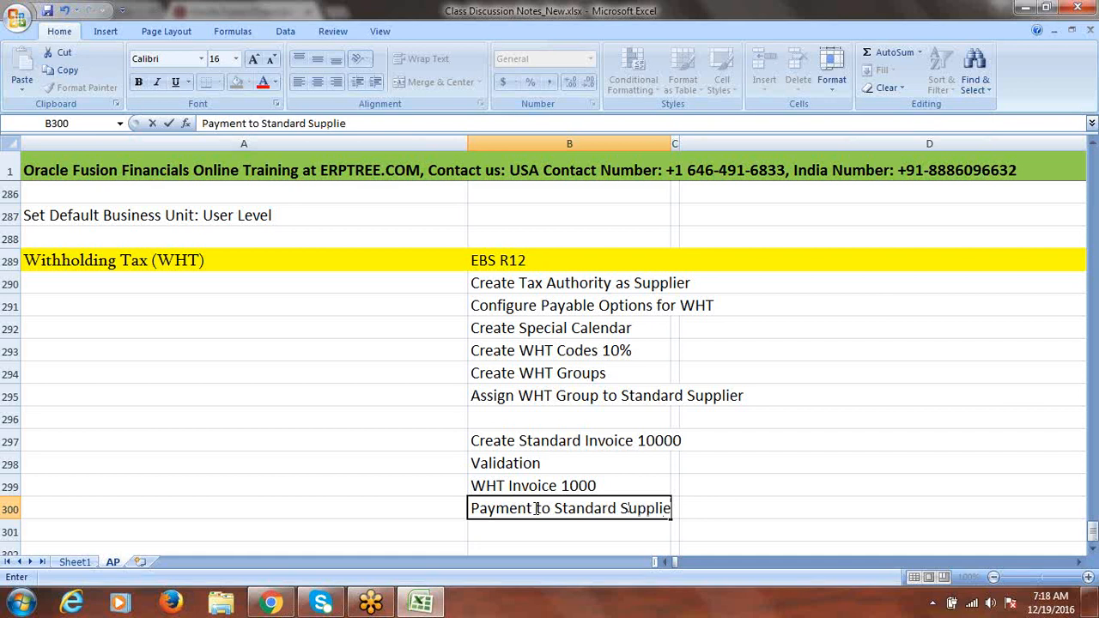
pyautogui.write('r 9000')
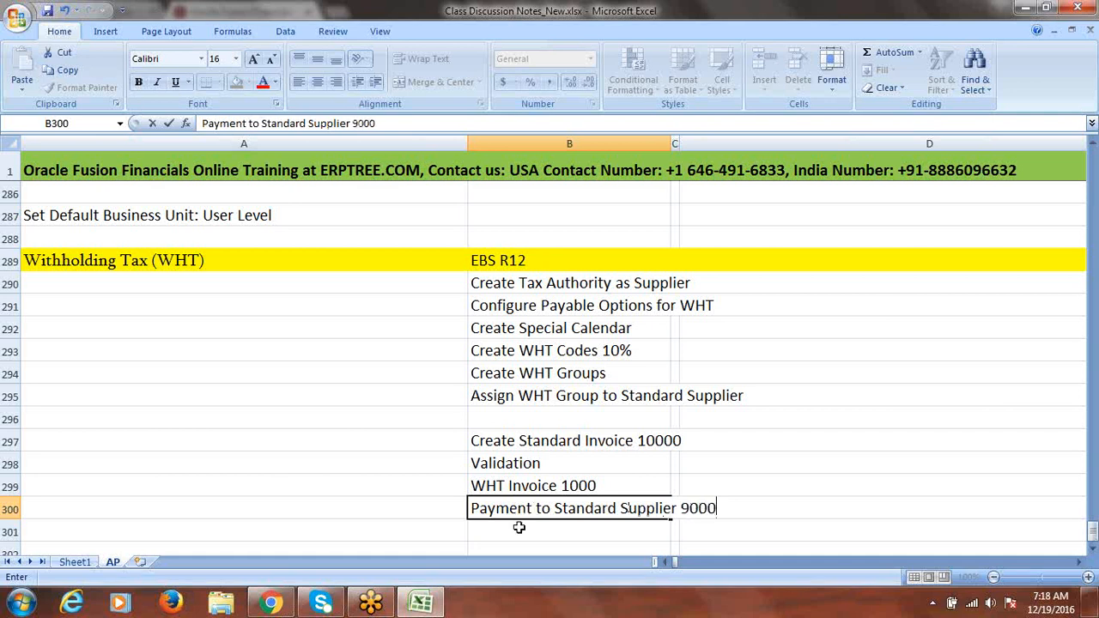
pyautogui.click(519, 526)
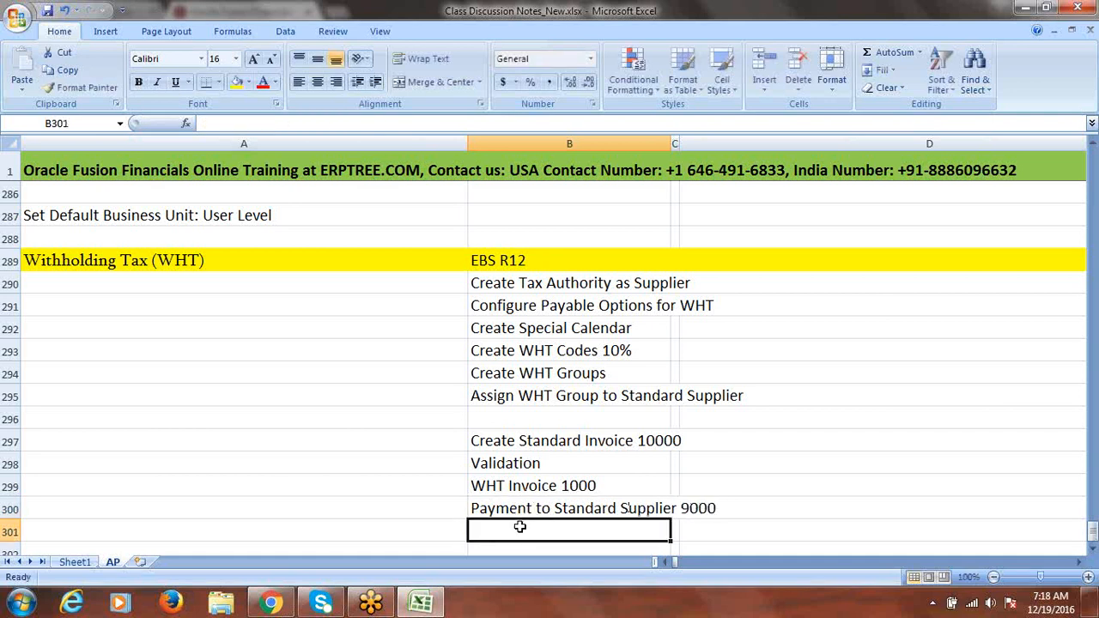
pyautogui.write('Tax A')
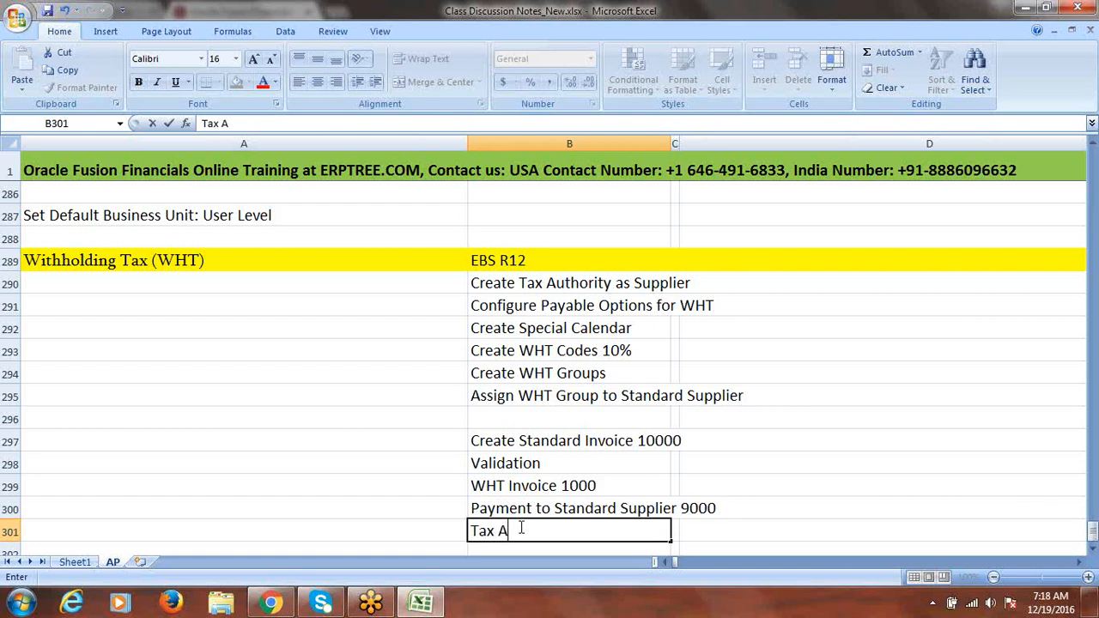
pyautogui.write('uthority')
pyautogui.click(471, 532)
pyautogui.write('Payment to Tax Authority ')
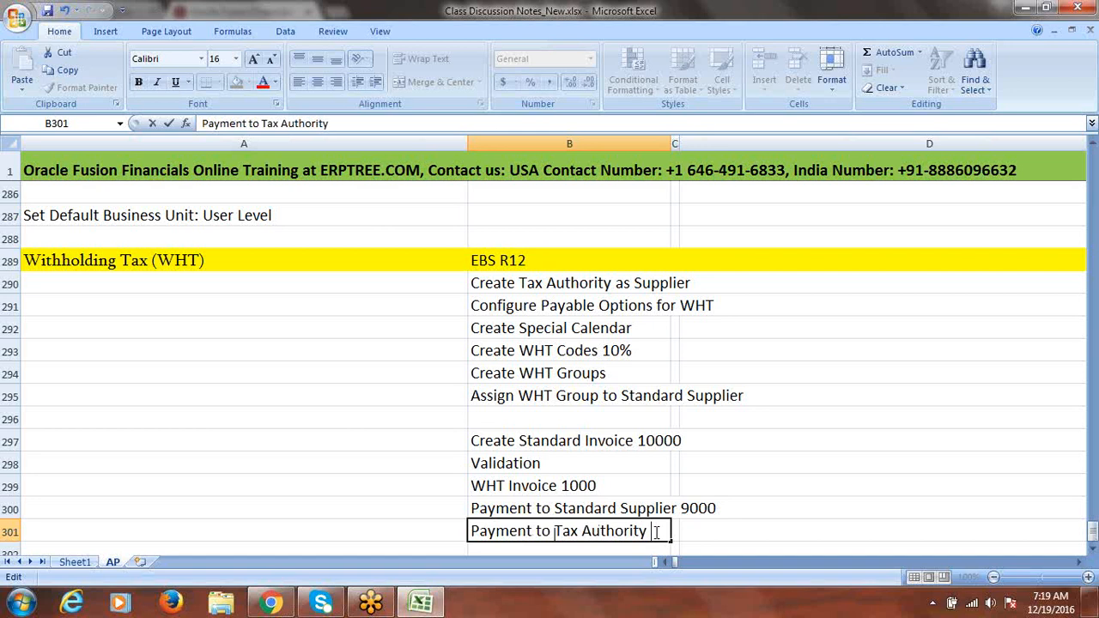
pyautogui.write('1000')
pyautogui.click(830, 488)
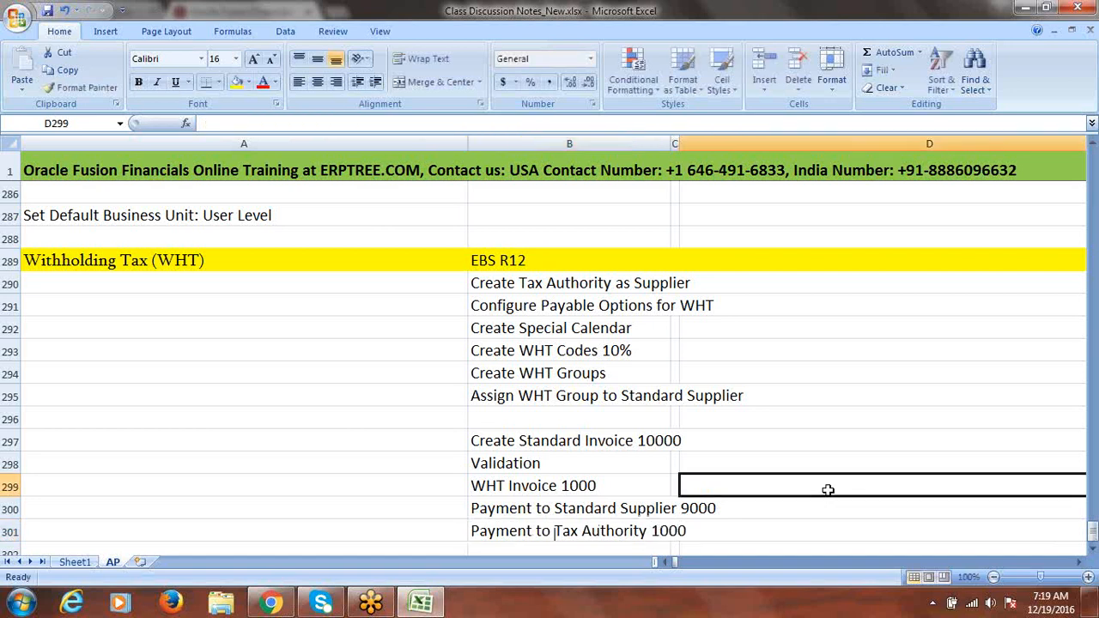
pyautogui.click(554, 485)
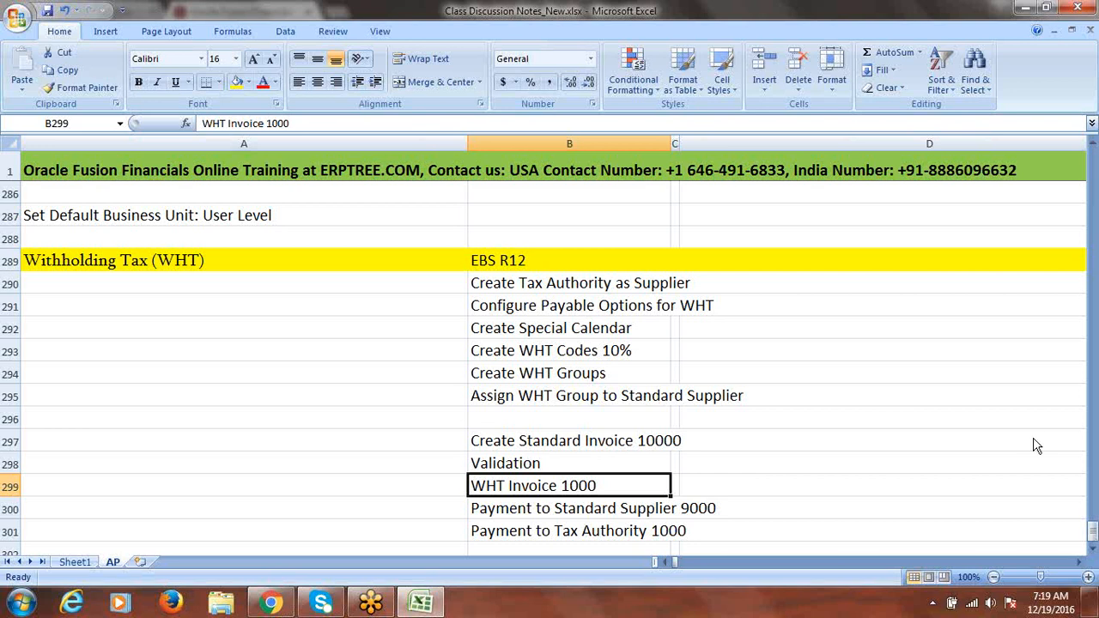
pyautogui.click(1093, 549)
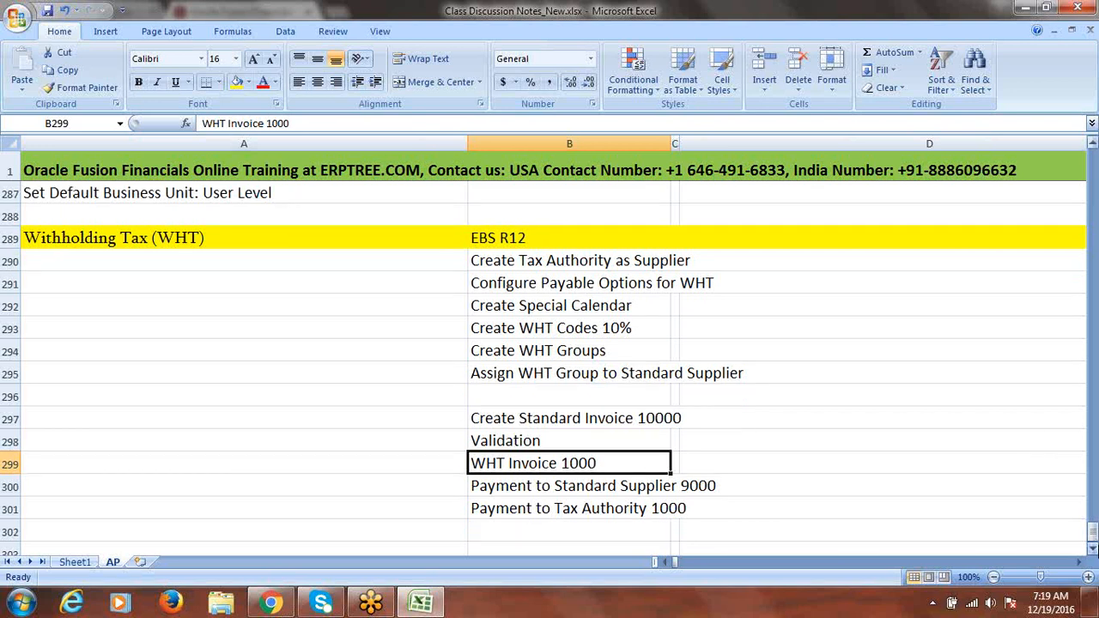
pyautogui.click(1092, 549)
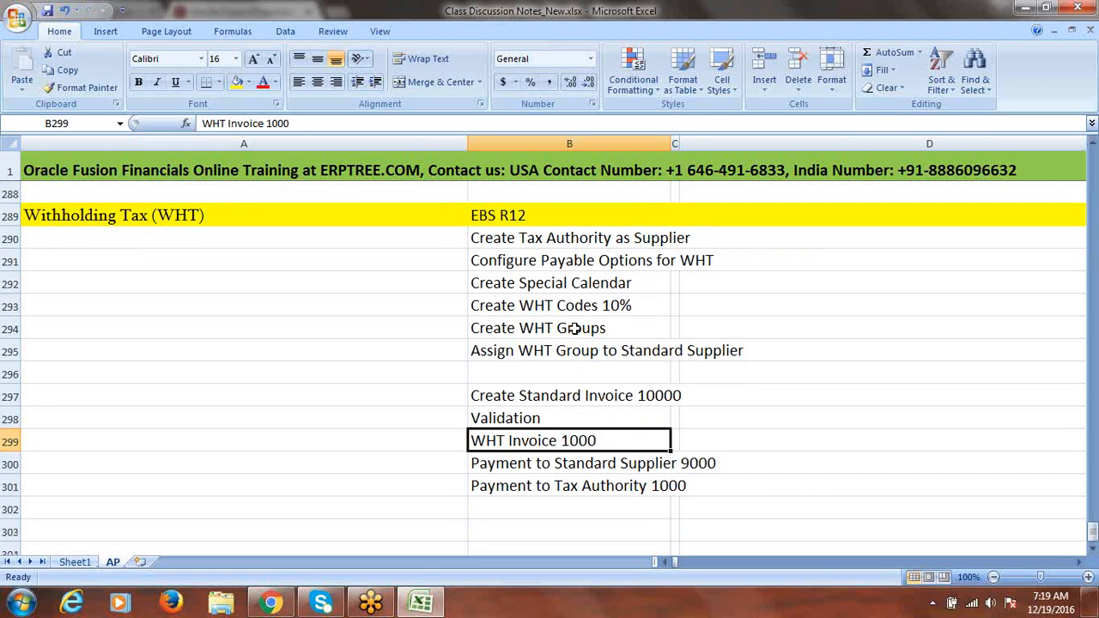
# Delete row 292 containing Create Special Calendar so the rows below shift up
pyautogui.click(560, 278)
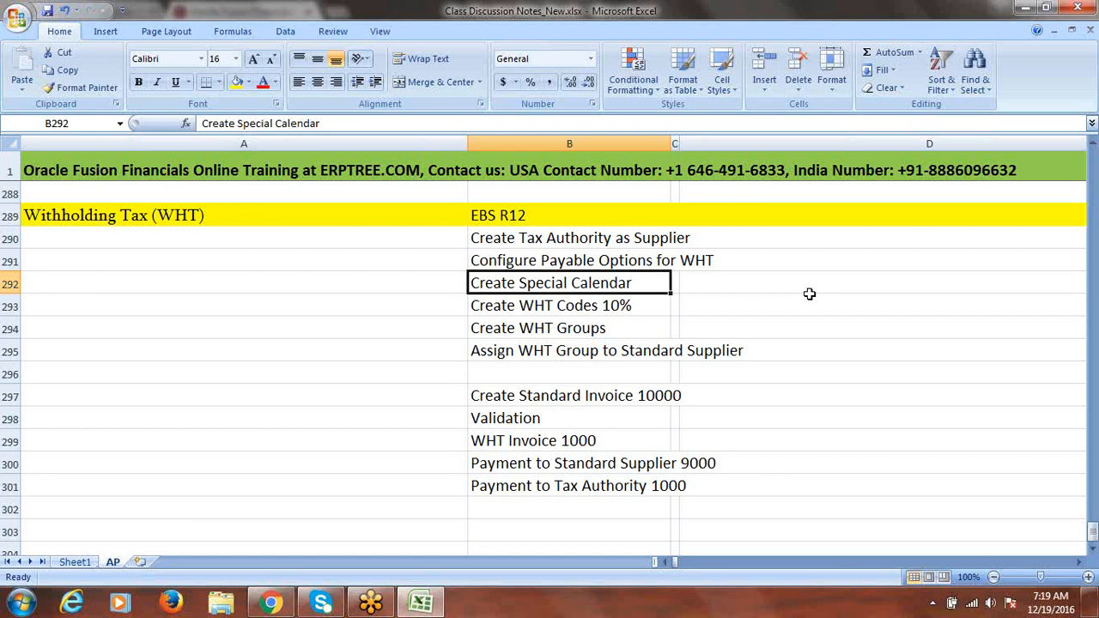
pyautogui.click(9, 283)
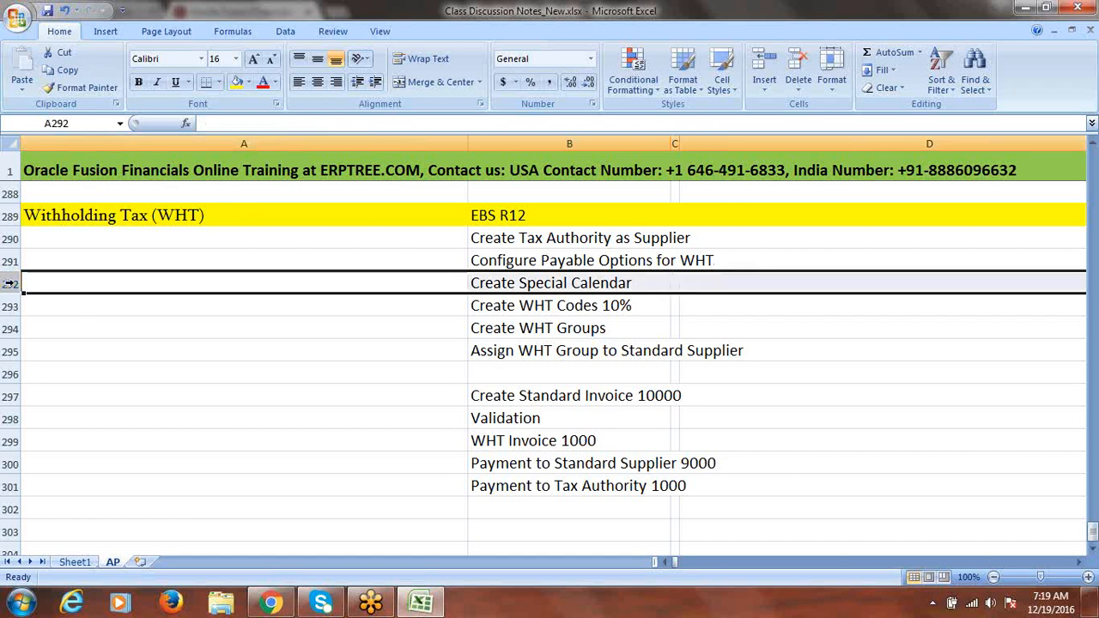
pyautogui.rightClick(8, 283)
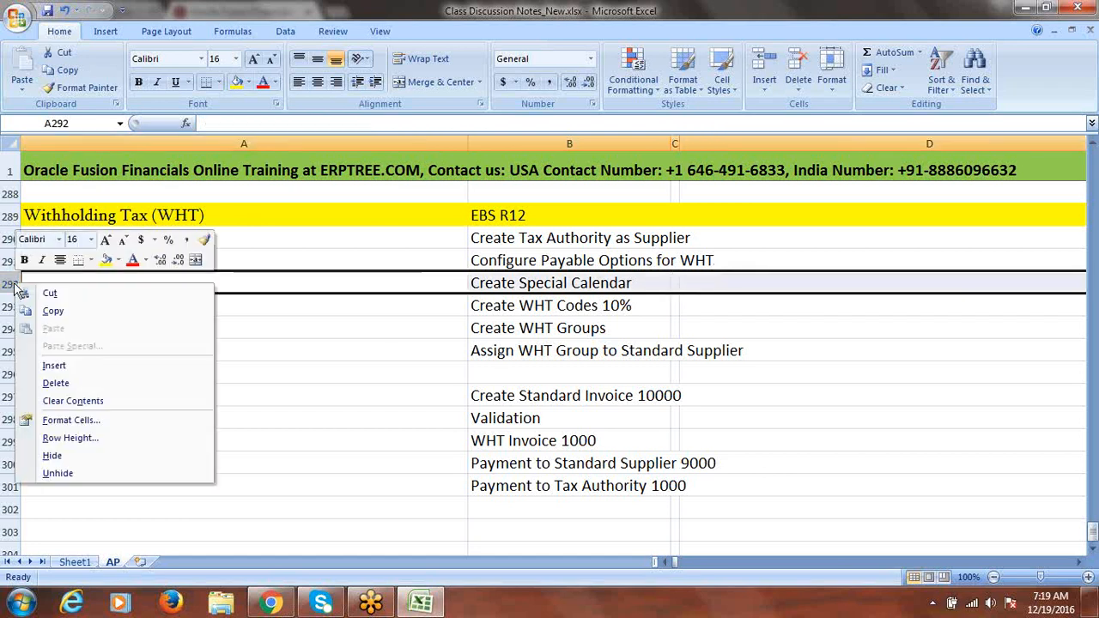
pyautogui.click(66, 384)
pyautogui.click(861, 347)
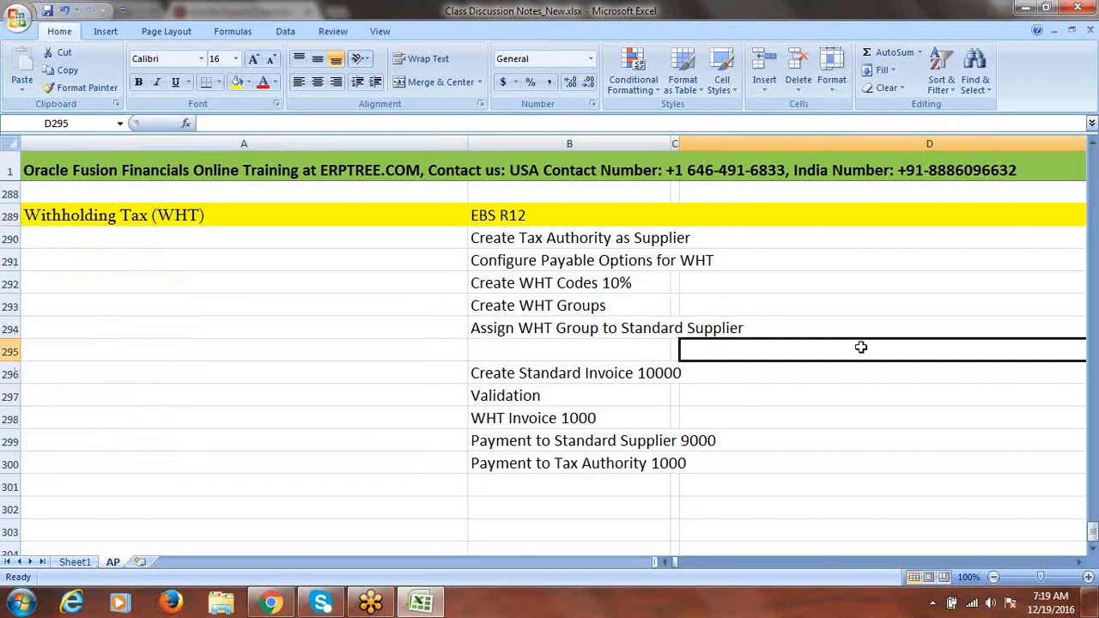
# Copy the five setup steps in B290:B294 and choose A290 as the paste destination
pyautogui.moveTo(592, 242); pyautogui.dragTo(585, 321)
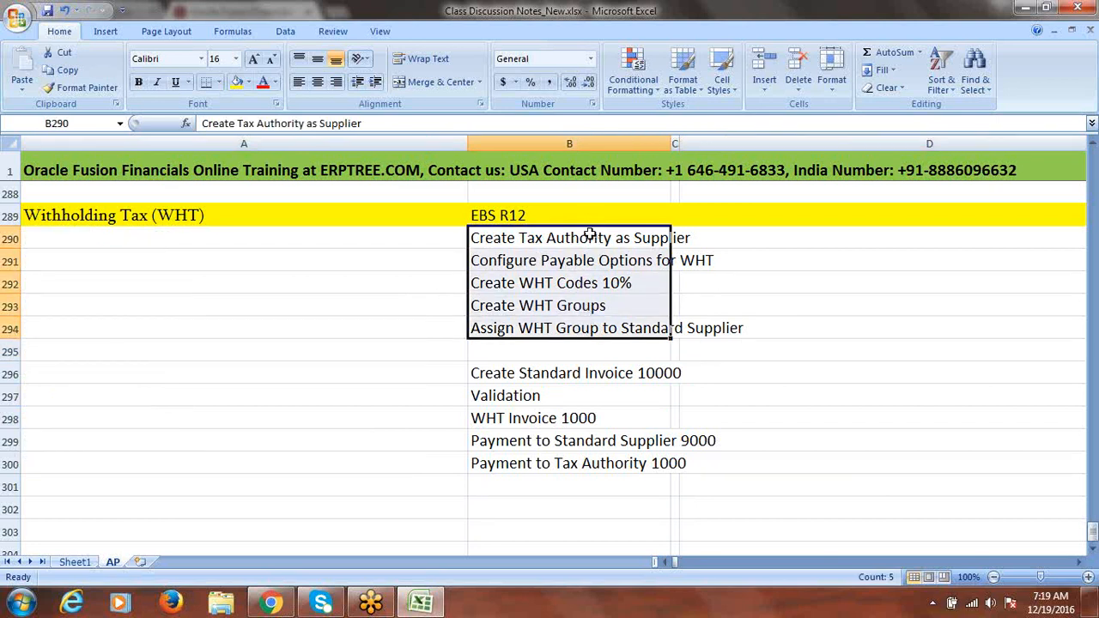
pyautogui.moveTo(589, 237); pyautogui.dragTo(598, 320)
pyautogui.click(582, 261)
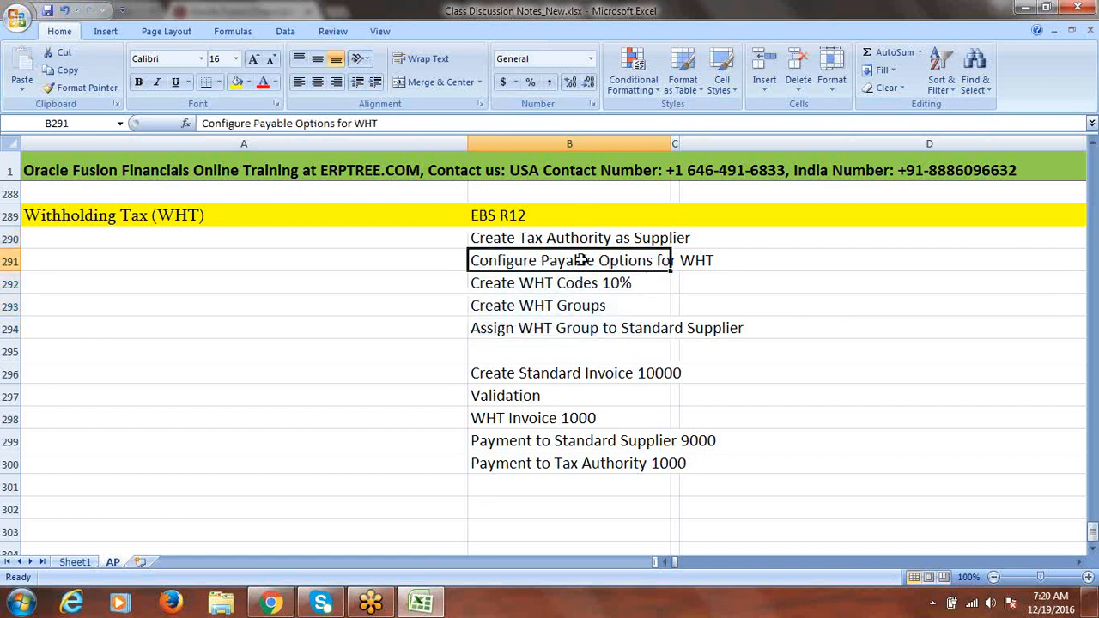
pyautogui.moveTo(581, 238); pyautogui.dragTo(581, 327)
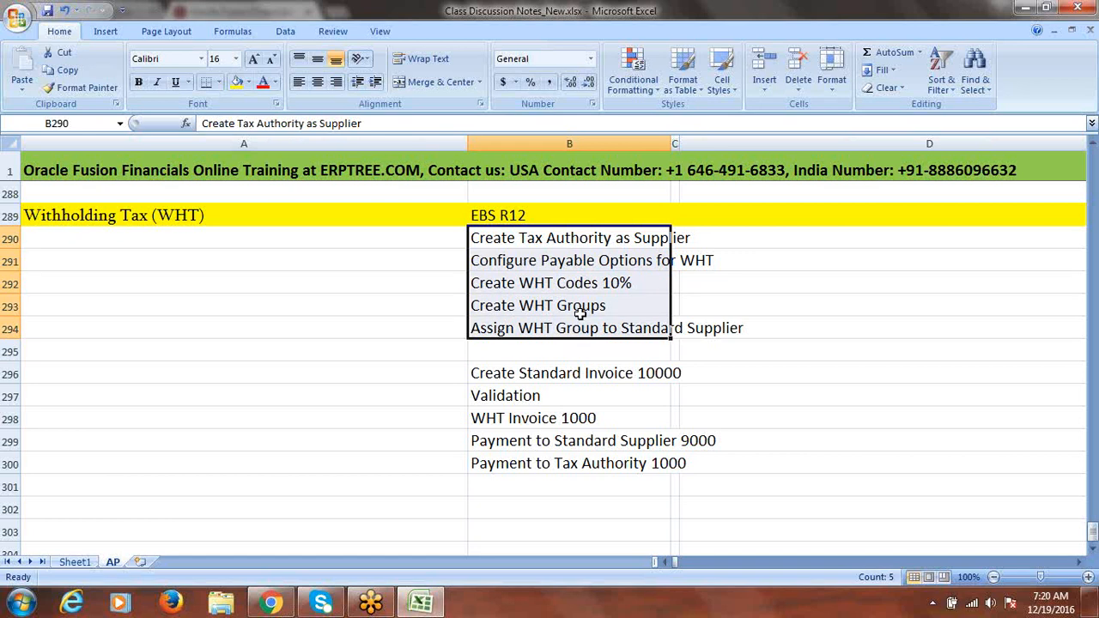
pyautogui.moveTo(578, 239); pyautogui.dragTo(574, 320)
pyautogui.hotkey('ctrl', 'c')
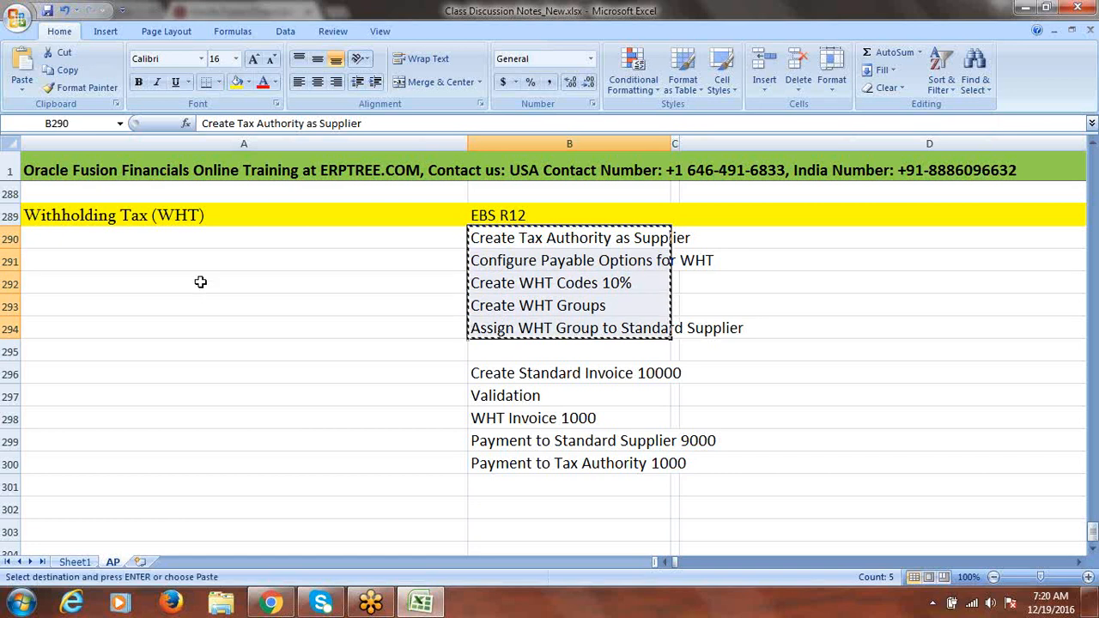
pyautogui.click(98, 245)
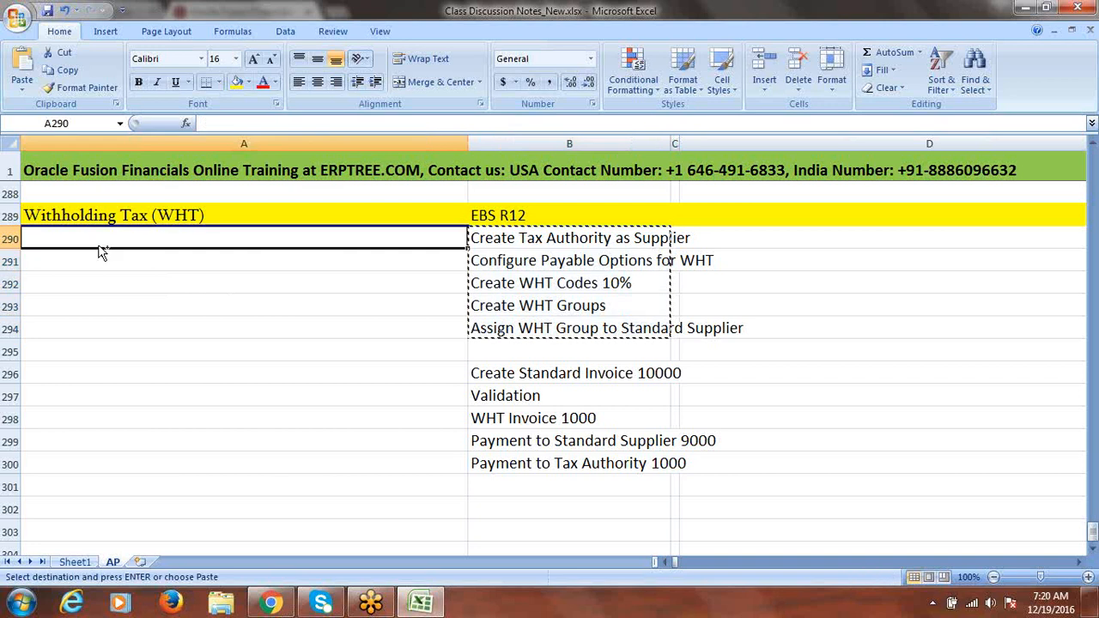
pyautogui.hotkey('ctrl', 'v')
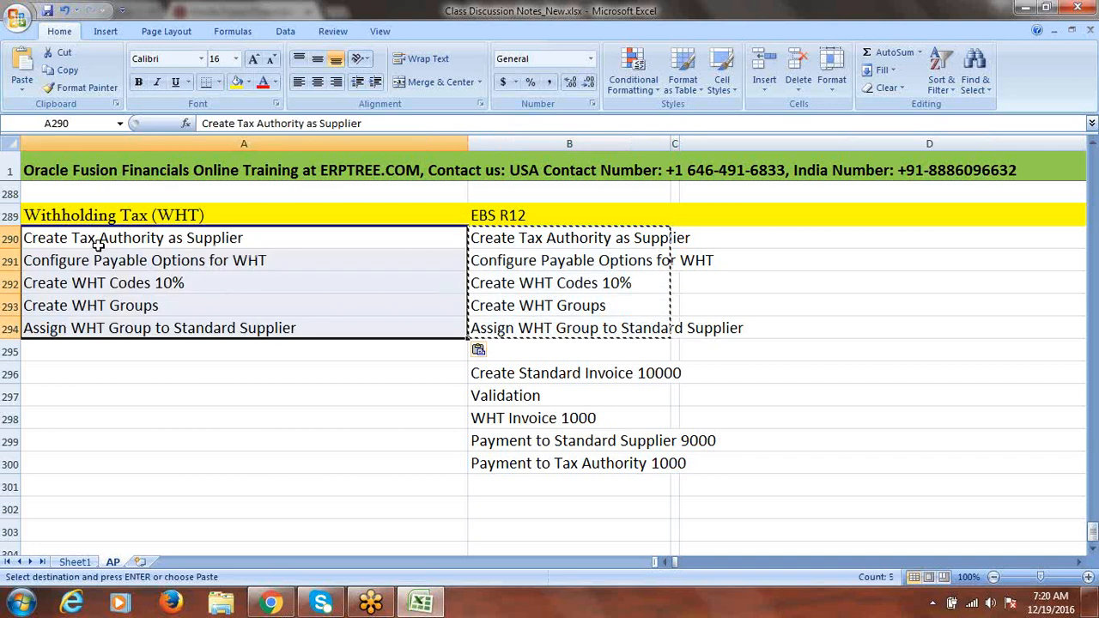
pyautogui.click(192, 240)
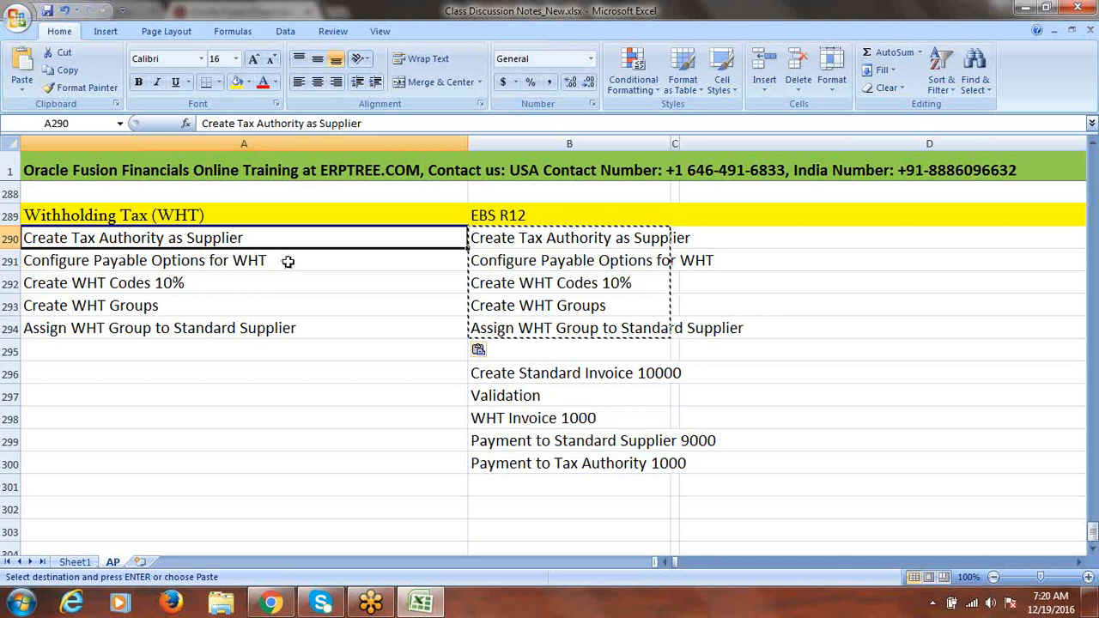
pyautogui.click(215, 258)
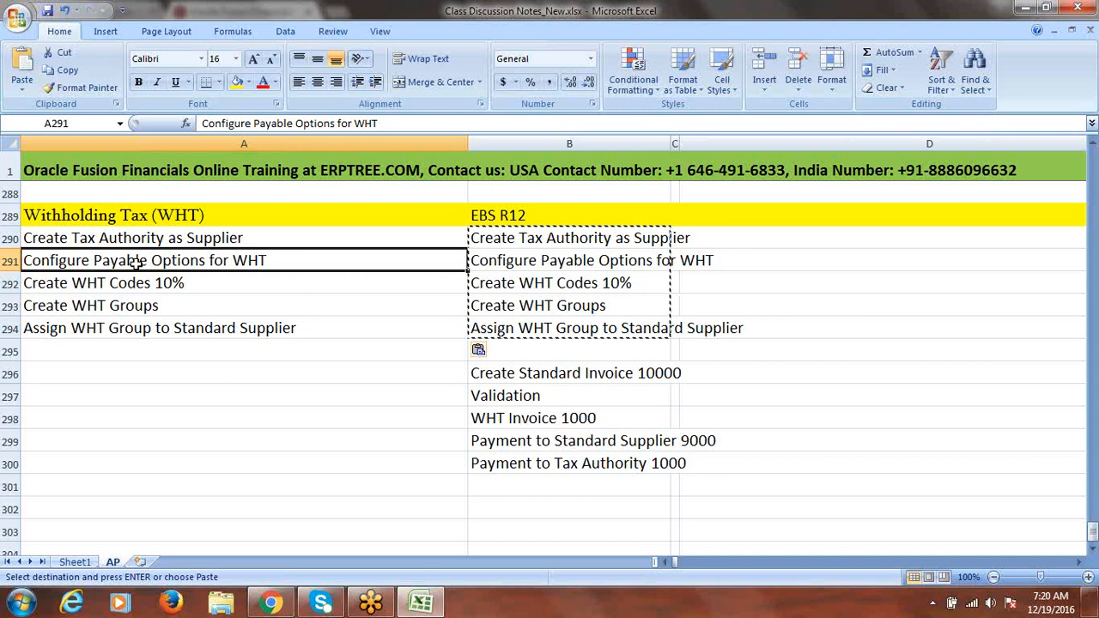
# Retype A291 as 'Configure Tax Reporting & Withholding Tax Options', correcting typos along the way
pyautogui.write('C')
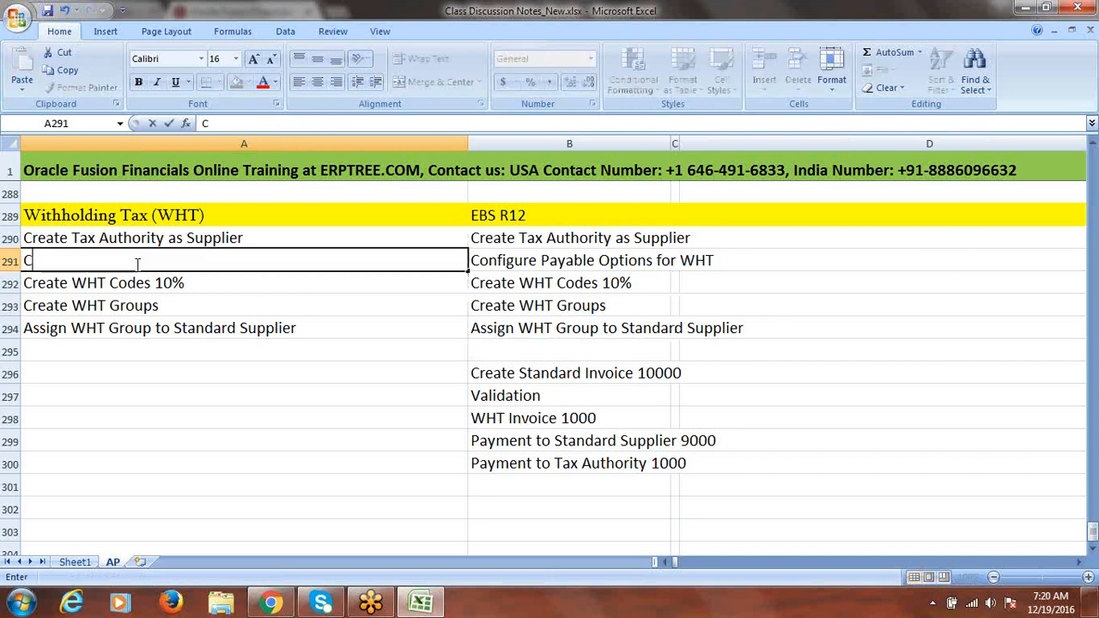
pyautogui.write('ongi')
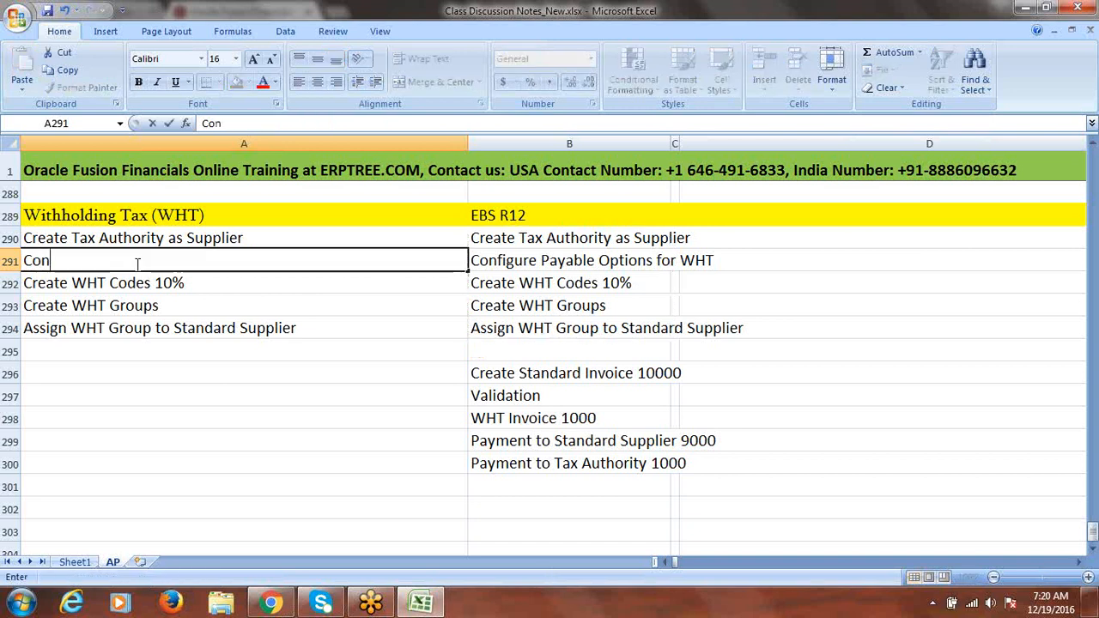
pyautogui.press('BackSpace')
pyautogui.press('BackSpace')
pyautogui.write('fi')
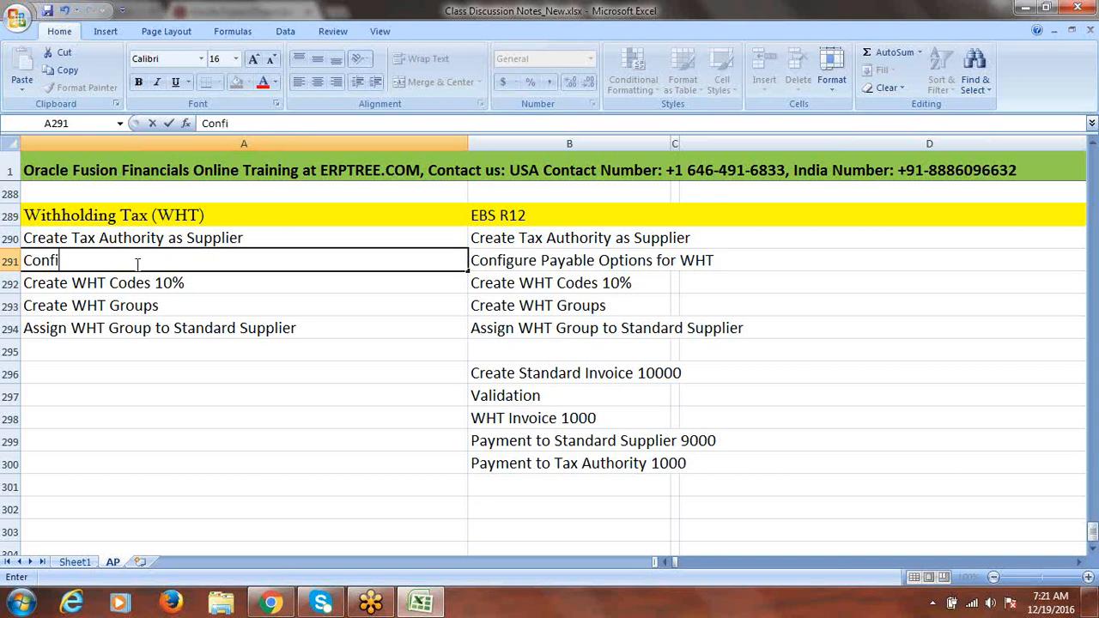
pyautogui.write('gure Tax Repor')
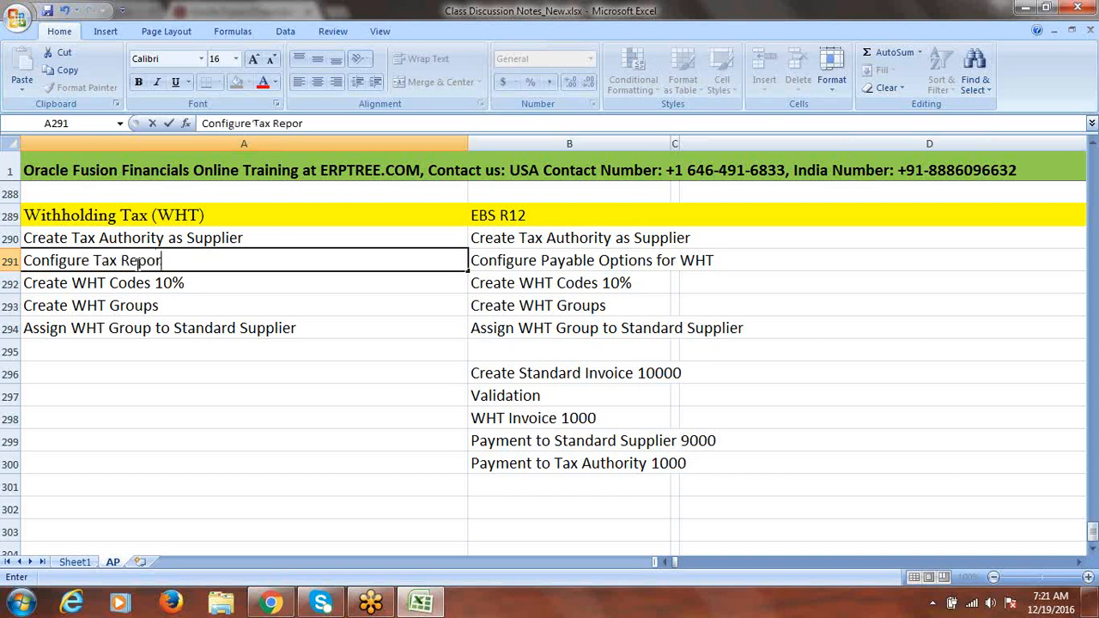
pyautogui.write('ting and')
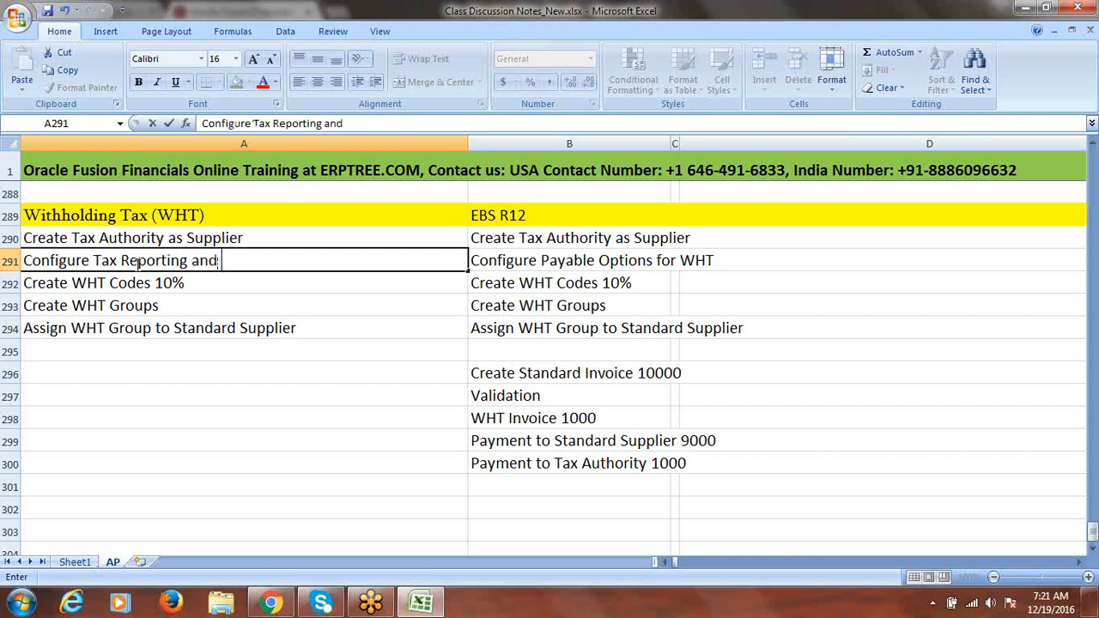
pyautogui.press('BackSpace')
pyautogui.press('BackSpace')
pyautogui.press('BackSpace')
pyautogui.write('& With')
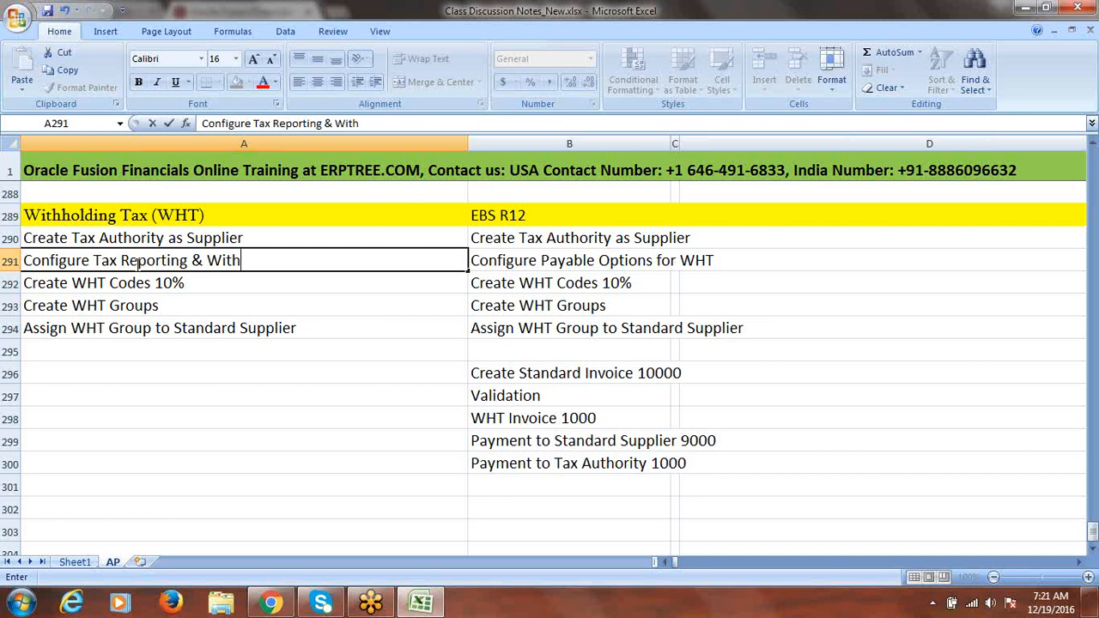
pyautogui.write('holding Ta')
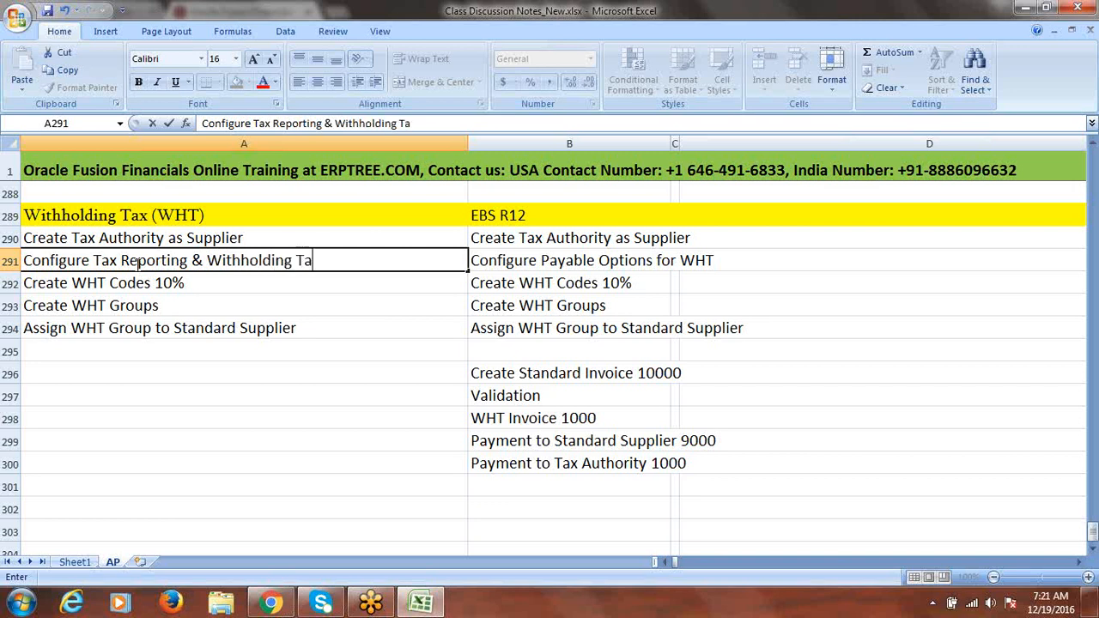
pyautogui.write('x Options')
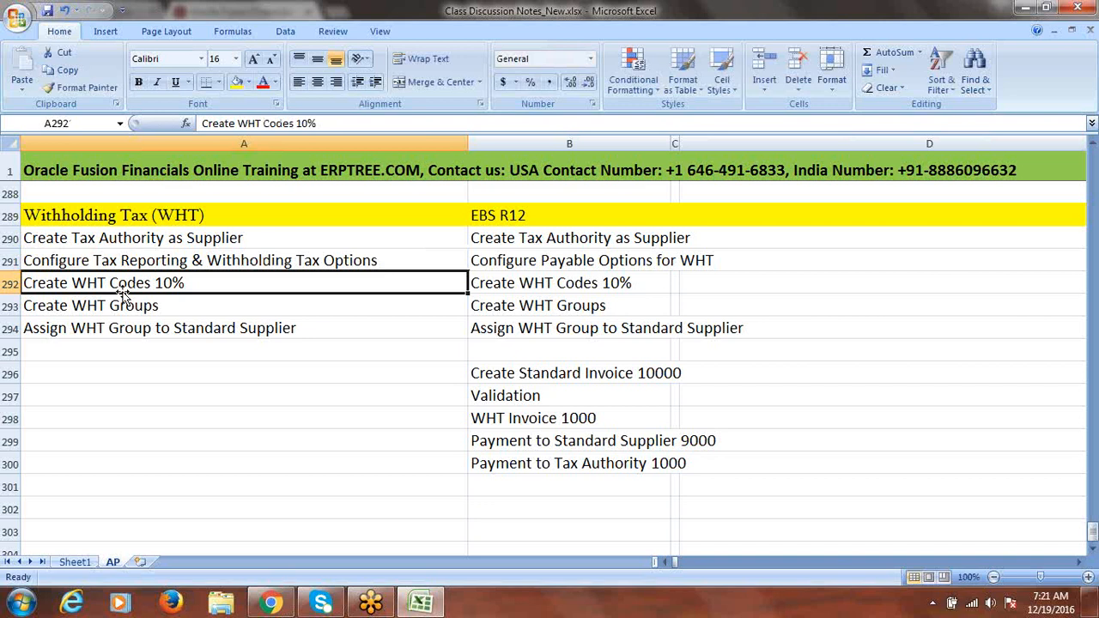
# Append '(Manage Tax Codes)' to A292 so it reads 'Create WHT Codes 10% (Manage Tax Codes)'
pyautogui.doubleClick(206, 284)
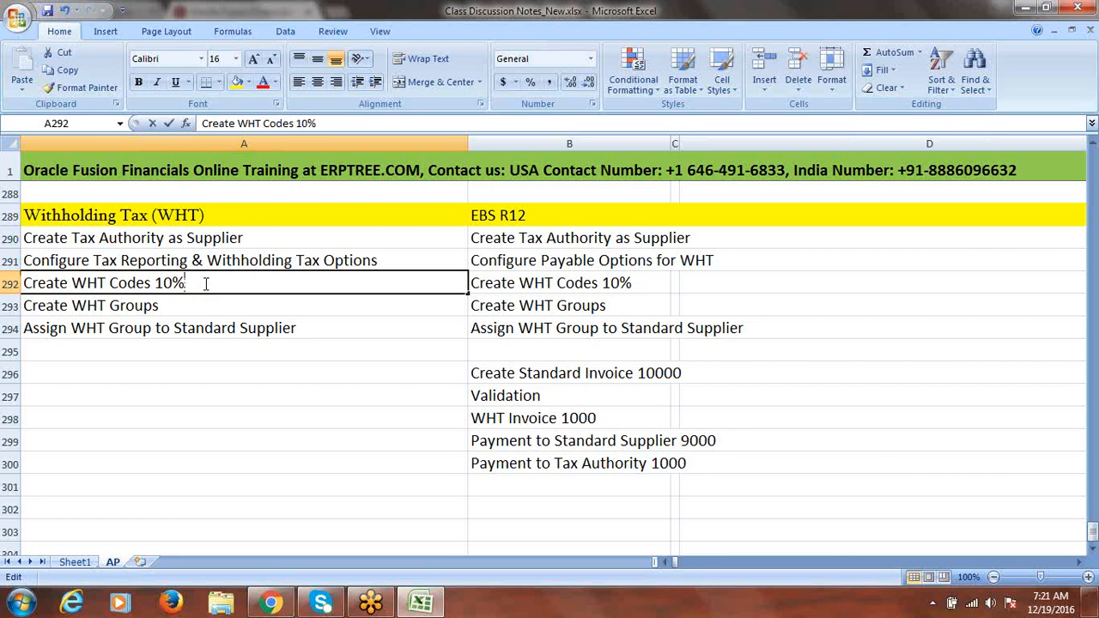
pyautogui.write('(')
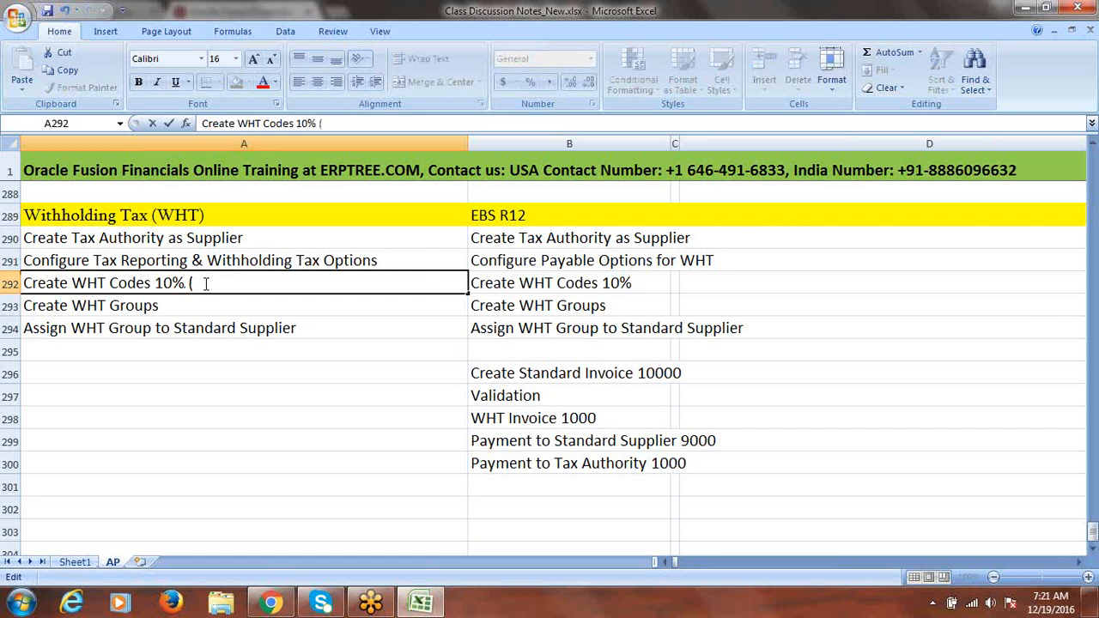
pyautogui.write('Manage')
pyautogui.press('BackSpace')
pyautogui.press('BackSpace')
pyautogui.press('BackSpace')
pyautogui.press('BackSpace')
pyautogui.press('BackSpace')
pyautogui.write('anage T')
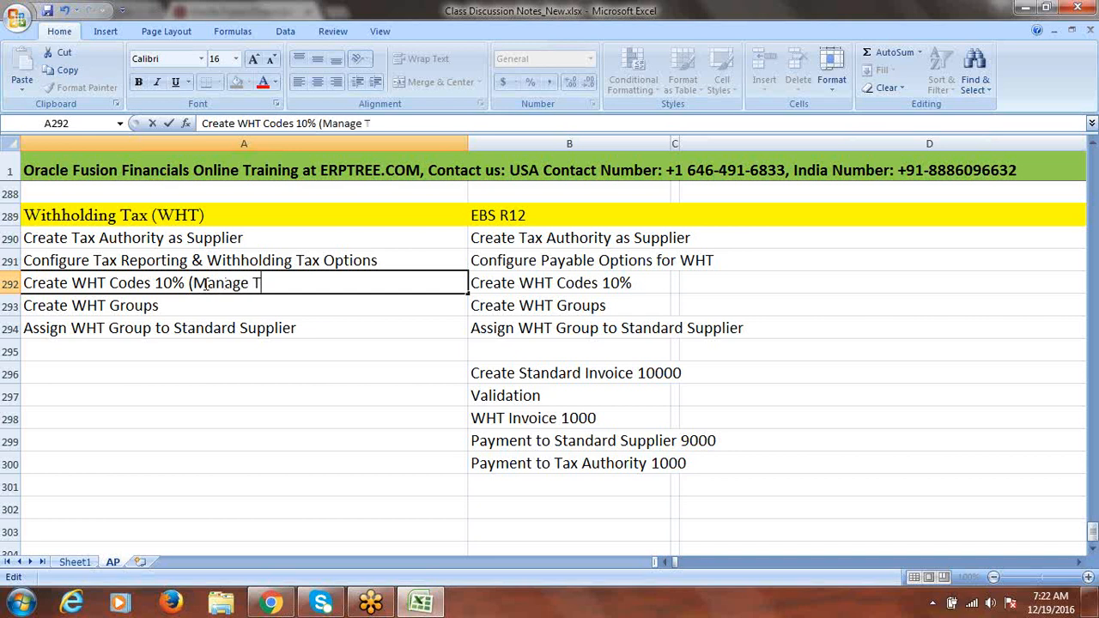
pyautogui.write('ax Codes')
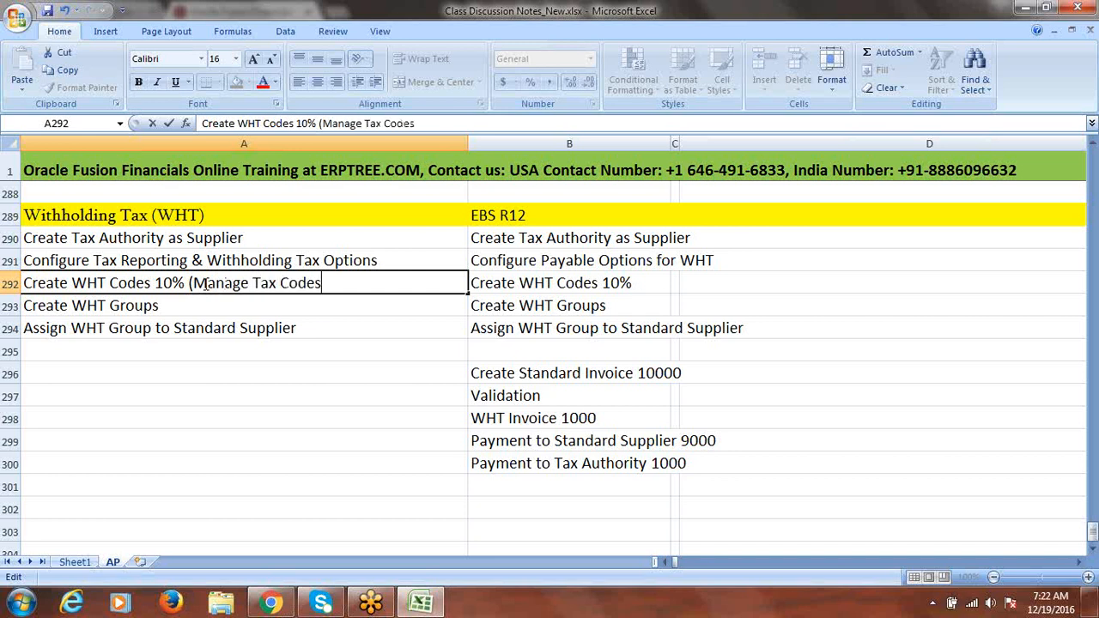
pyautogui.write(')')
pyautogui.click(206, 307)
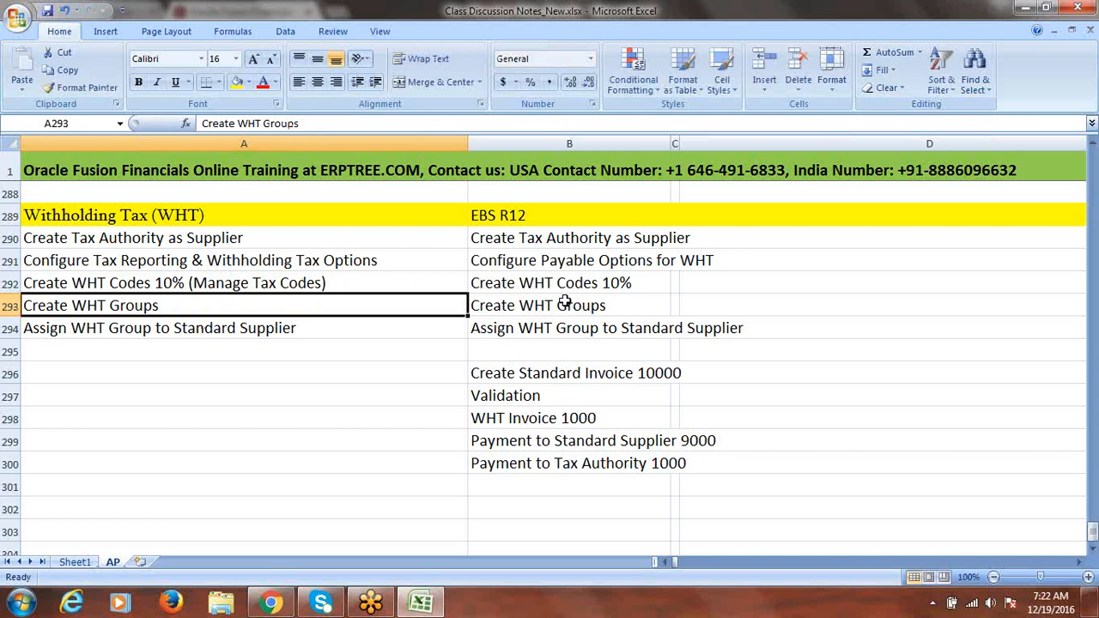
# Append '(Manage Withholding Tax Classifications)' to the Create WHT Groups text in A293
pyautogui.doubleClick(193, 308)
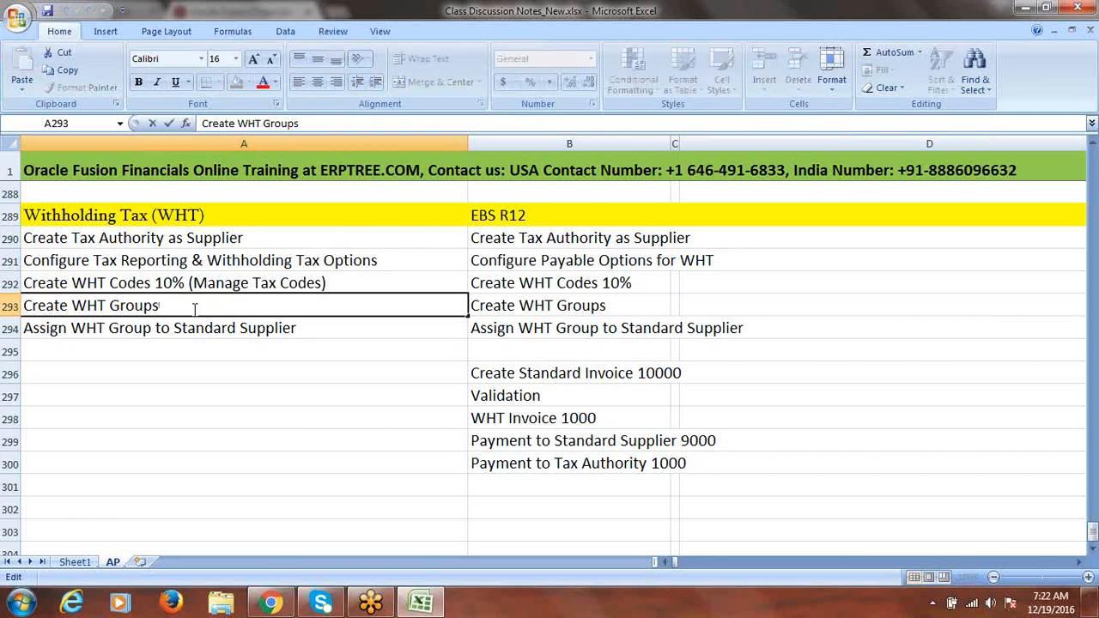
pyautogui.write('(')
pyautogui.write('m')
pyautogui.press('BackSpace')
pyautogui.write('Mana')
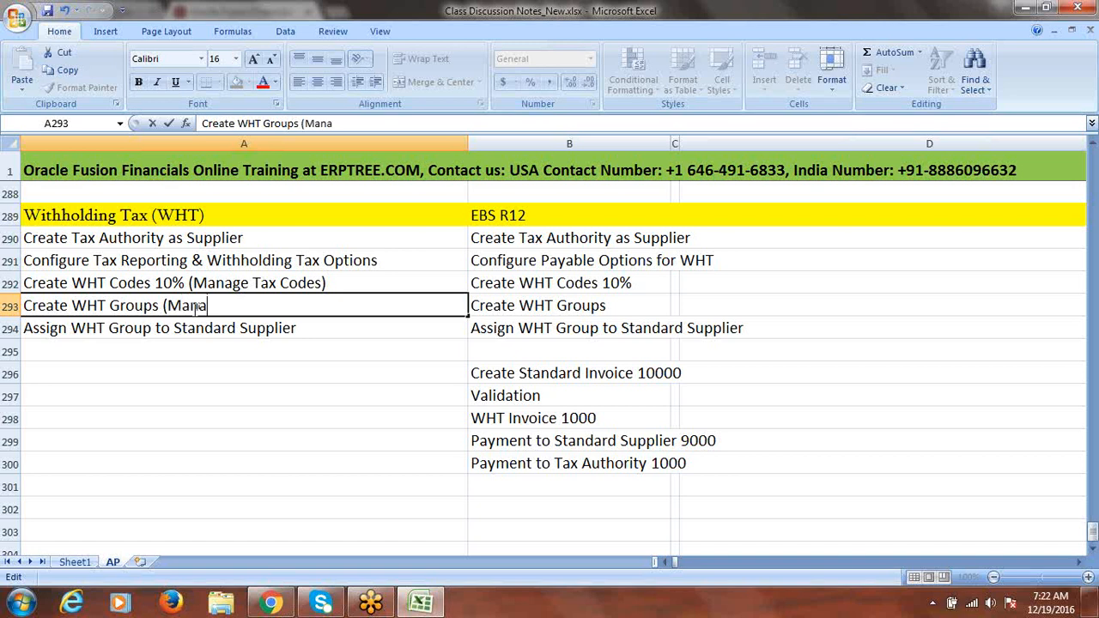
pyautogui.write('ge With')
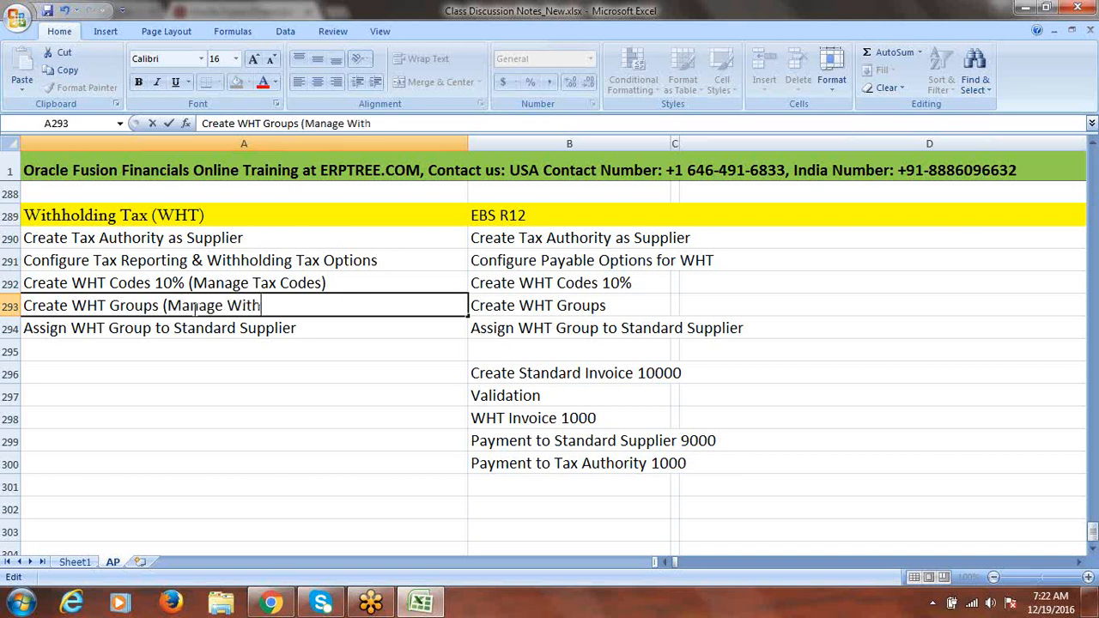
pyautogui.write('holding')
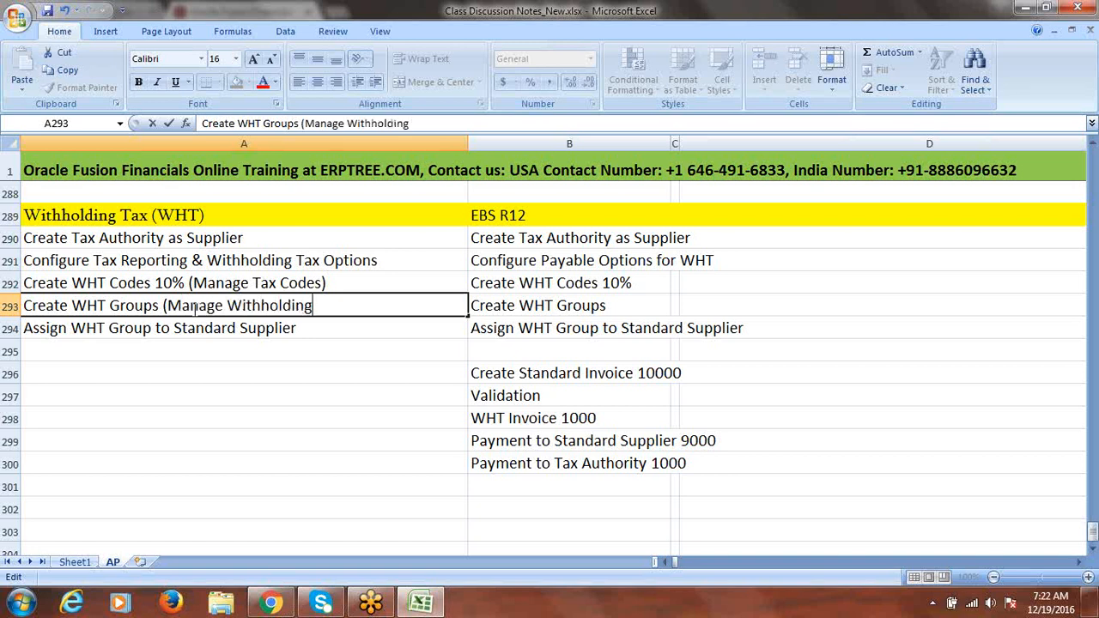
pyautogui.write(' Tax Classifications)')
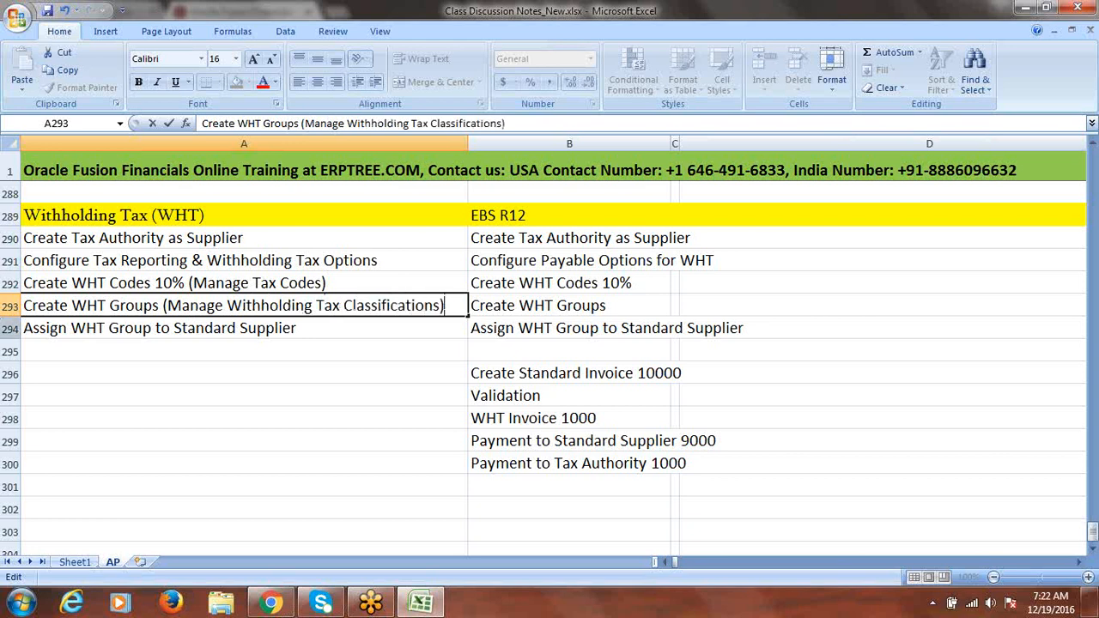
pyautogui.moveTo(159, 305); pyautogui.dragTo(22, 308)
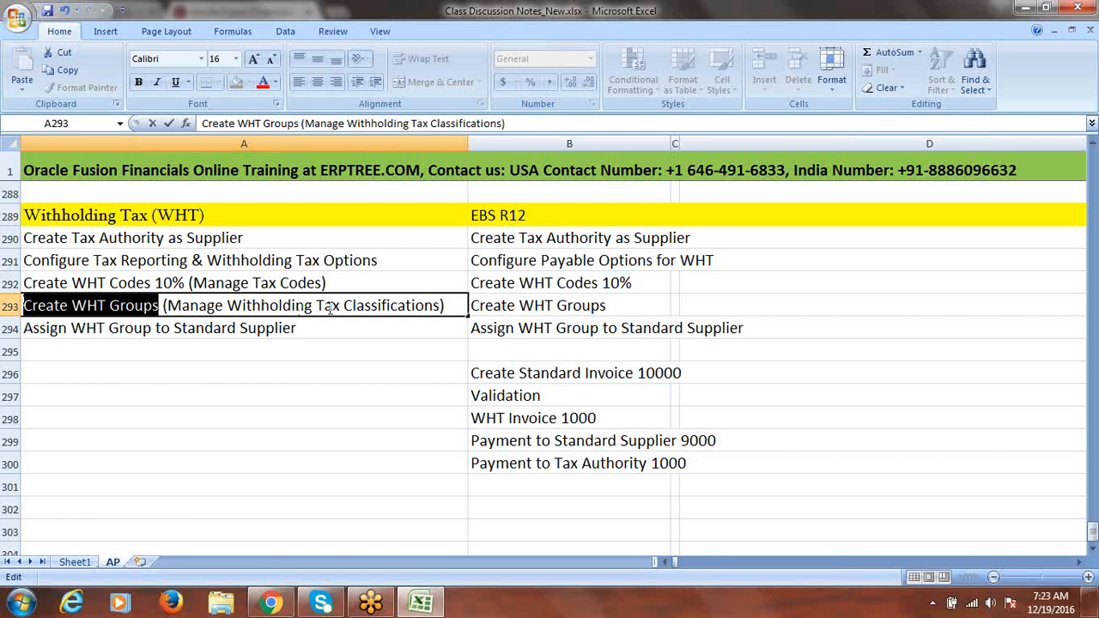
pyautogui.click(186, 330)
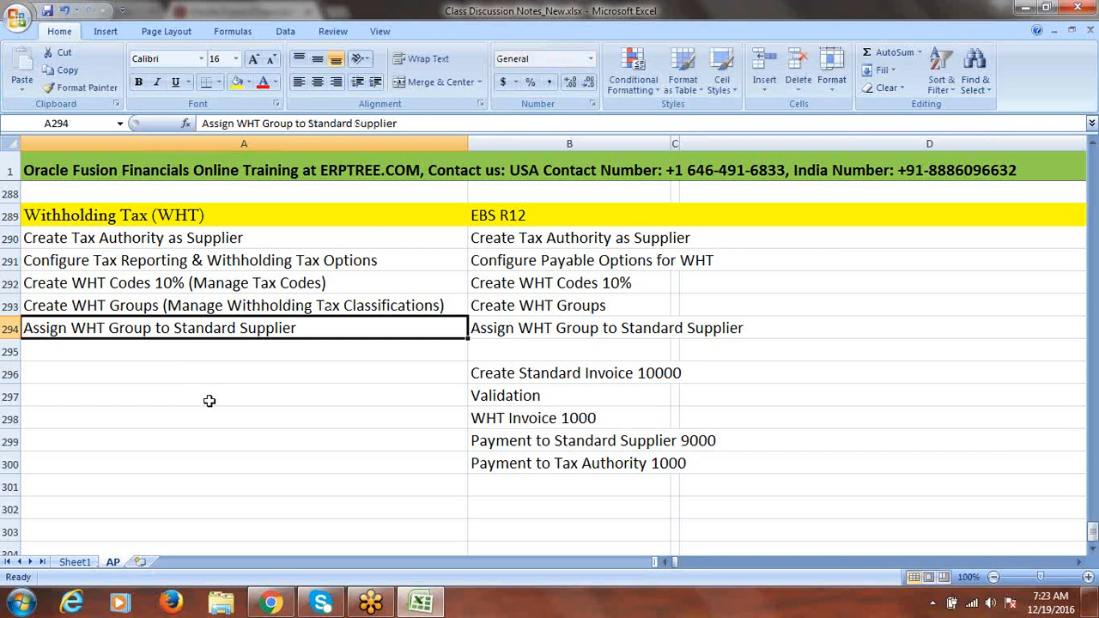
# Copy B296:B300, Create Standard Invoice 10000 through Payment to Tax Authority 1000, into A296:A300
pyautogui.moveTo(559, 375); pyautogui.dragTo(569, 458)
pyautogui.hotkey('ctrl', 'c')
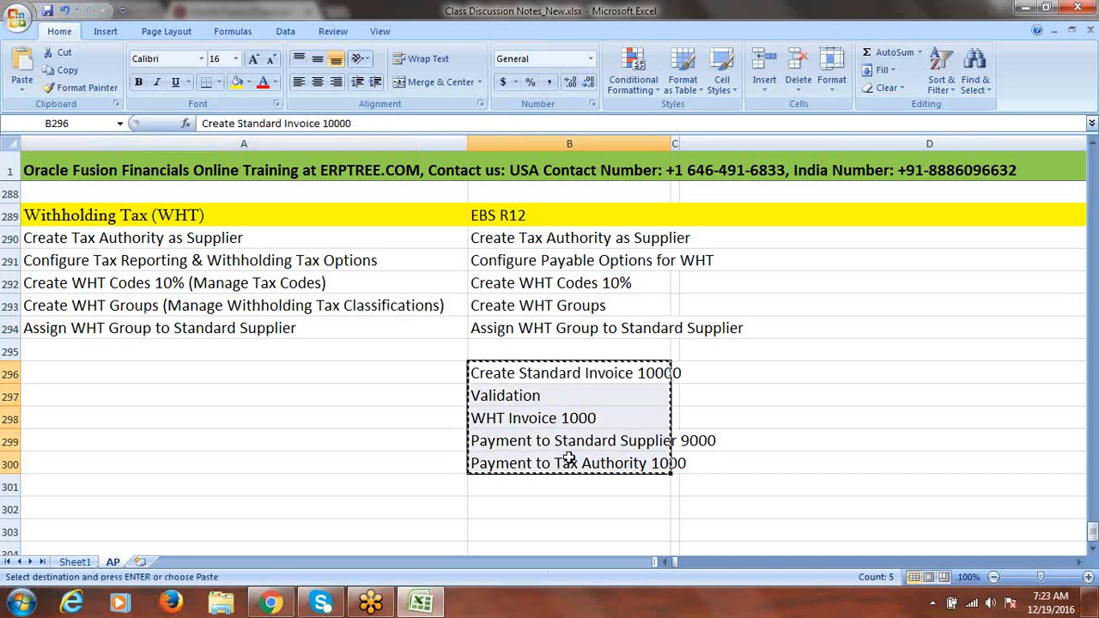
pyautogui.click(123, 377)
pyautogui.hotkey('ctrl', 'v')
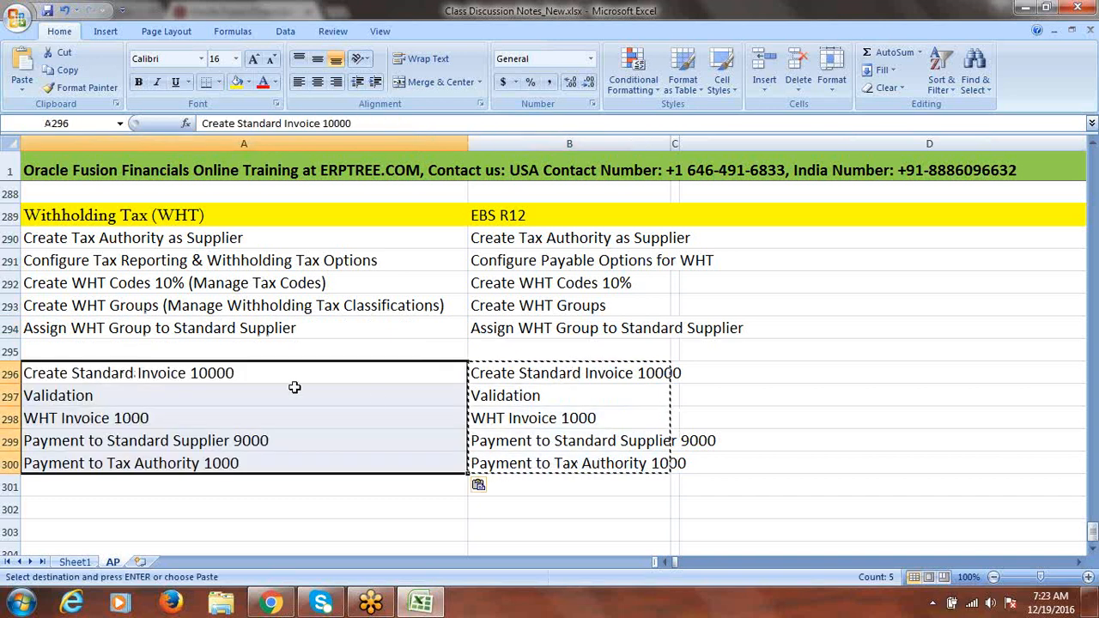
pyautogui.press('Escape')
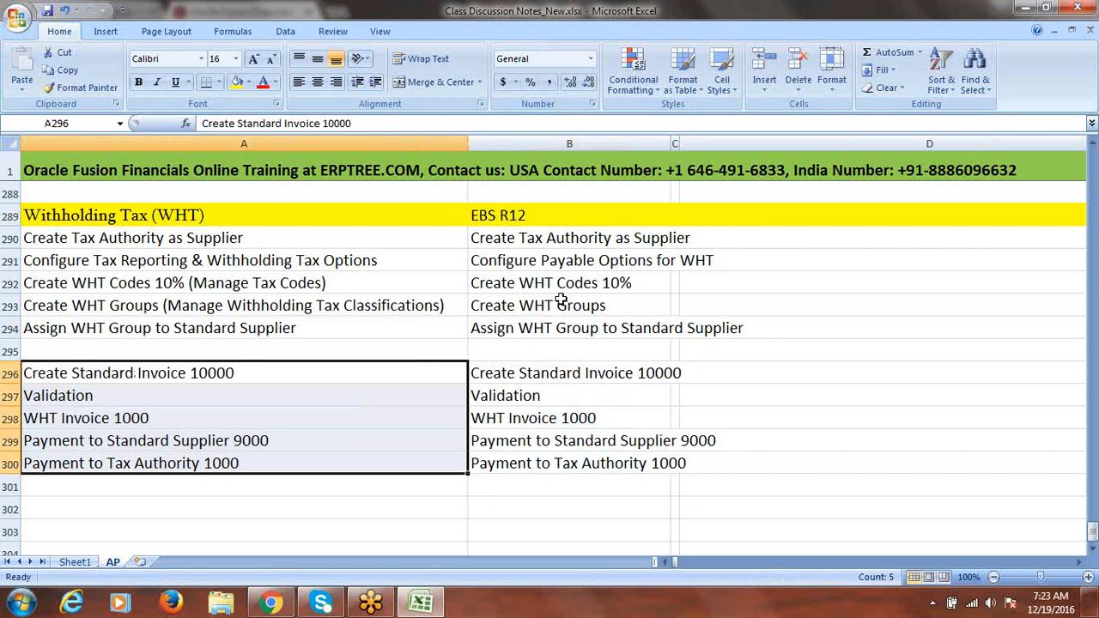
pyautogui.click(764, 288)
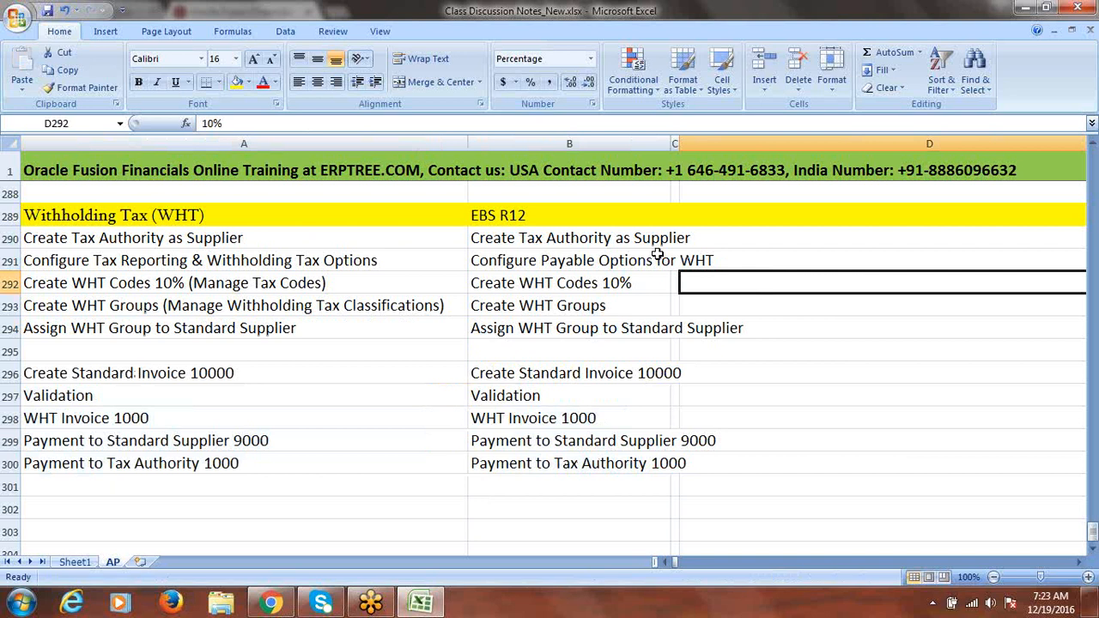
# Review the EBS R12 steps and Fusion WHT setup steps, Create Tax Authority as Supplier through Create WHT Groups
pyautogui.moveTo(550, 237); pyautogui.dragTo(556, 455)
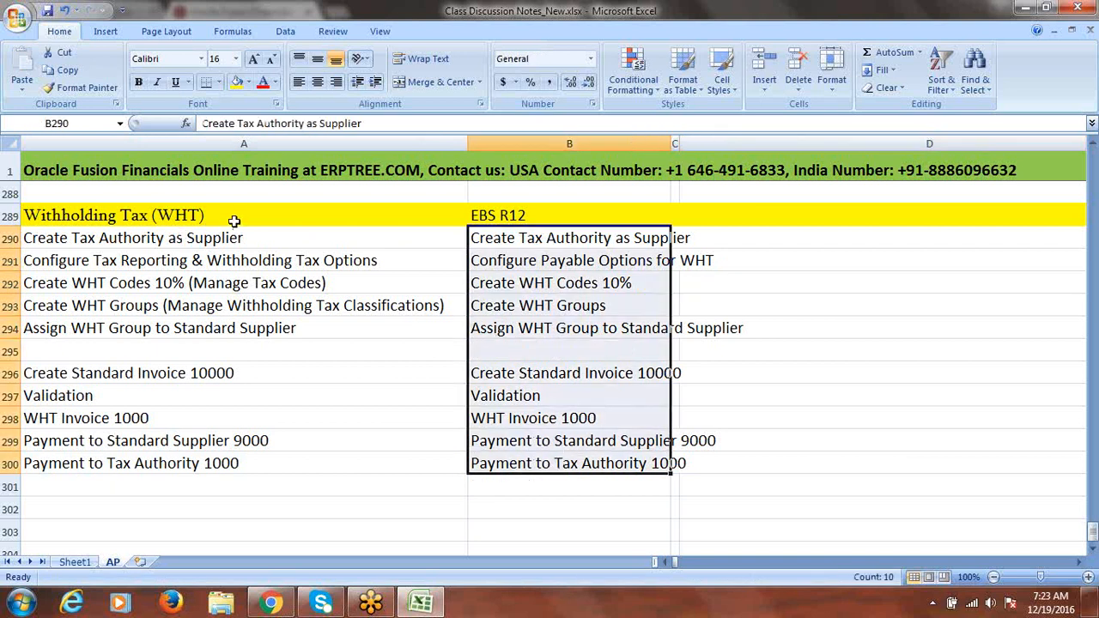
pyautogui.moveTo(220, 244); pyautogui.dragTo(220, 326)
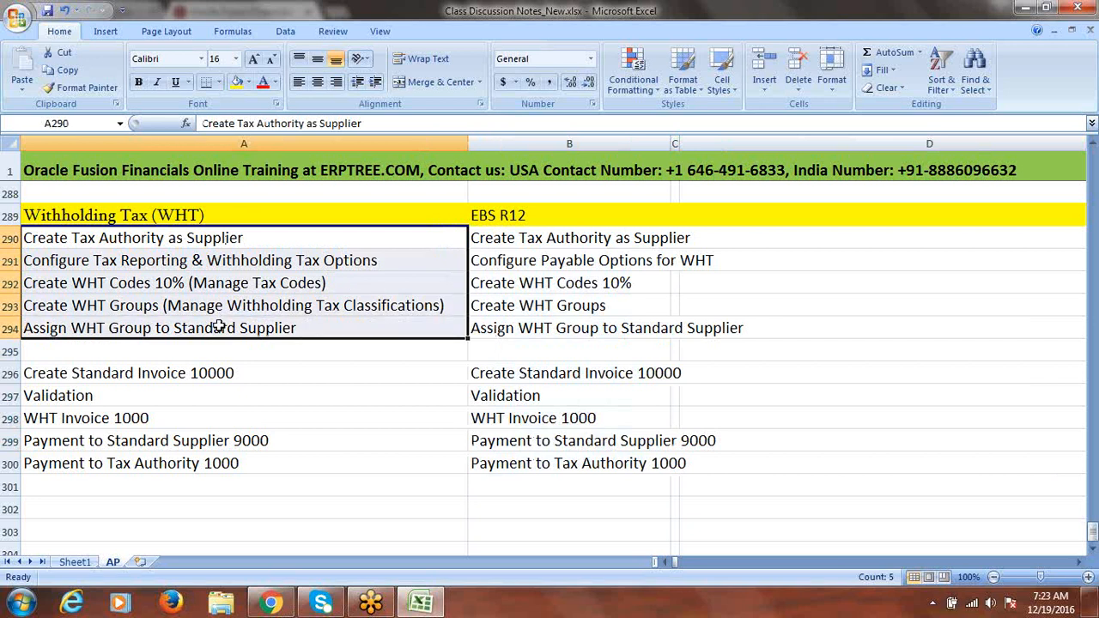
pyautogui.click(189, 240)
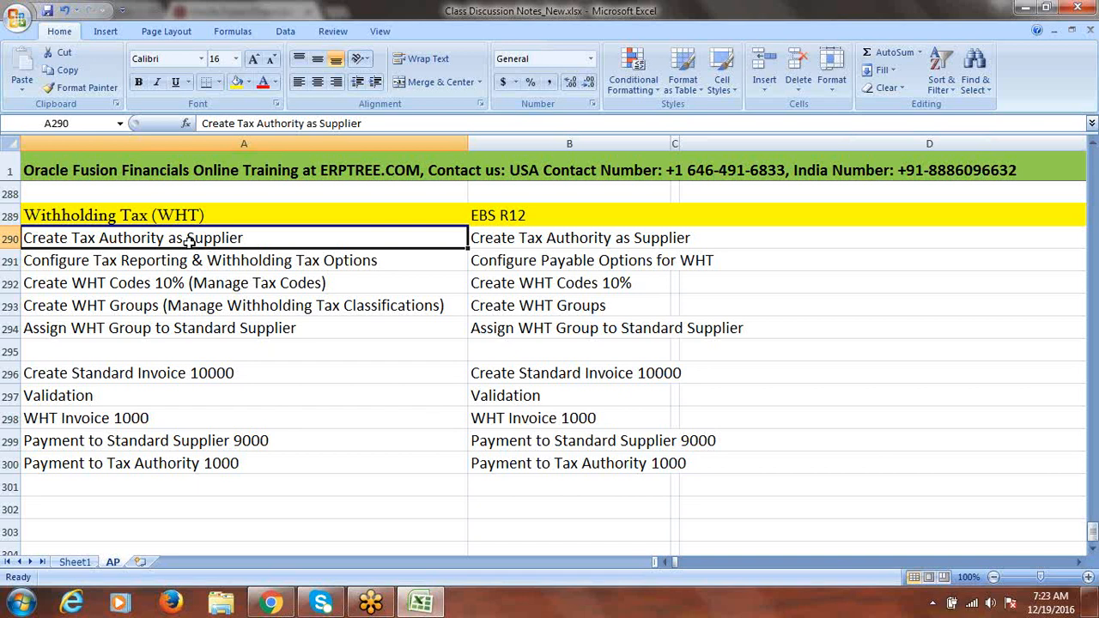
pyautogui.click(182, 256)
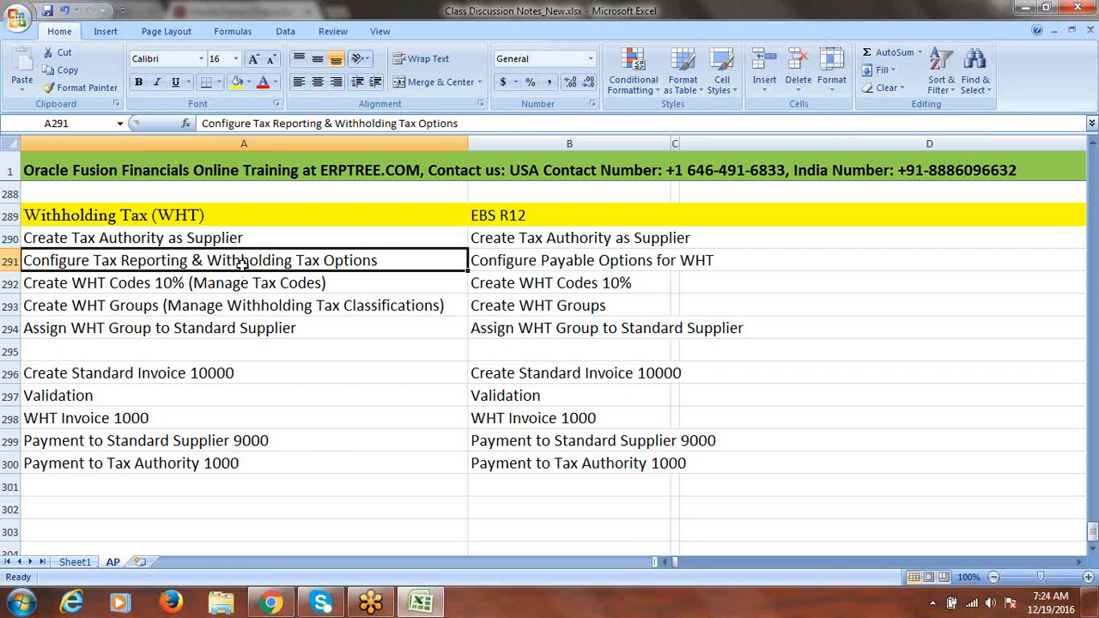
pyautogui.click(202, 283)
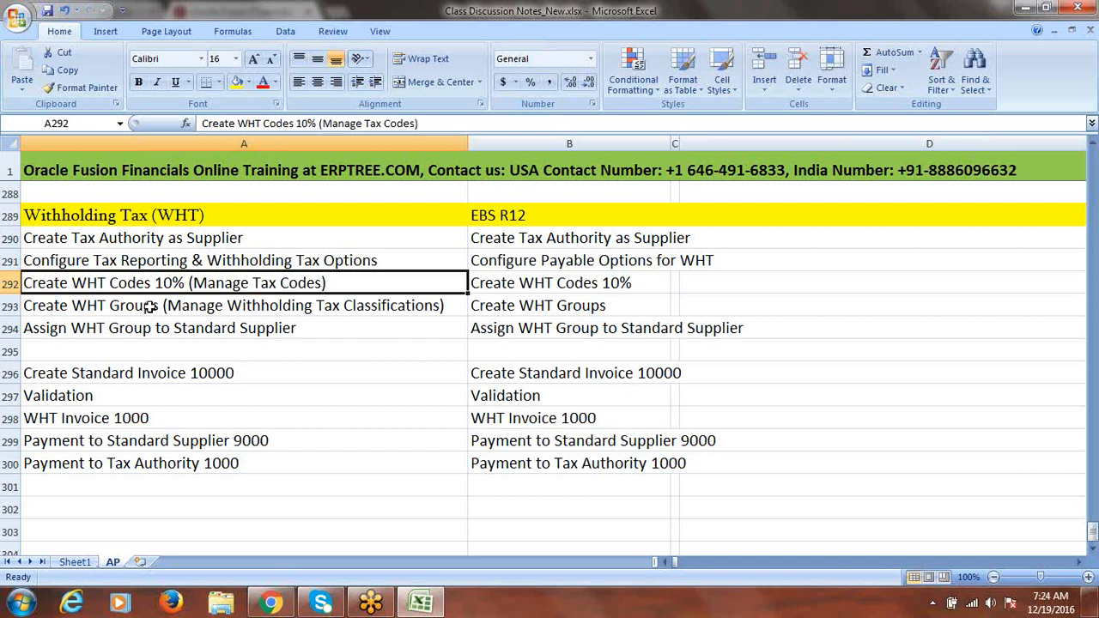
pyautogui.click(240, 306)
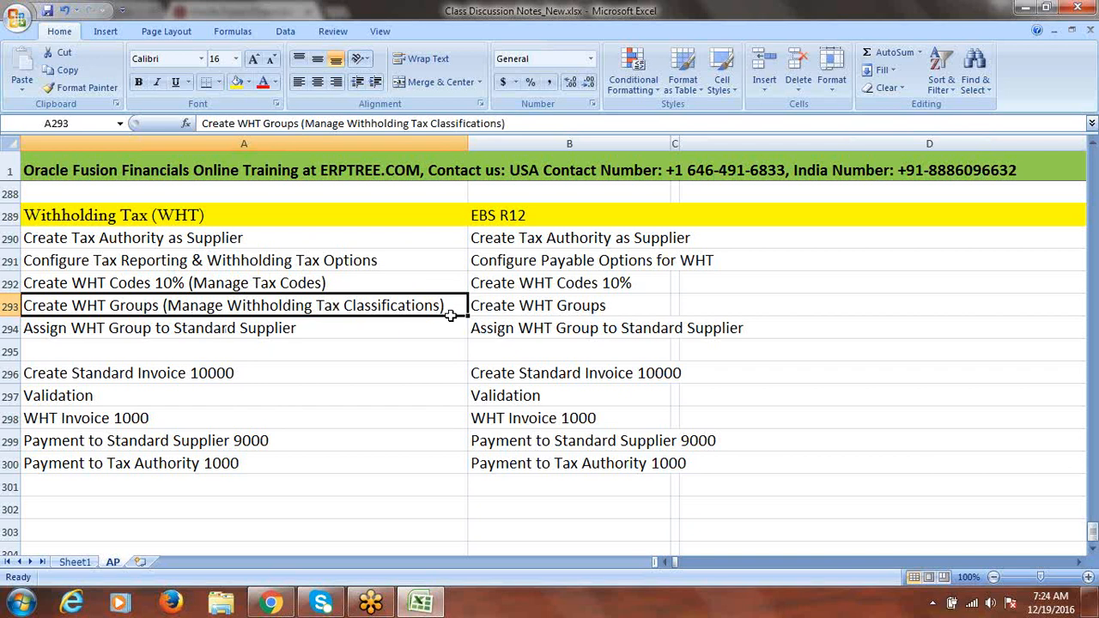
# Inspect the Create WHT Groups note in A293, leaving it unchanged
pyautogui.doubleClick(160, 305)
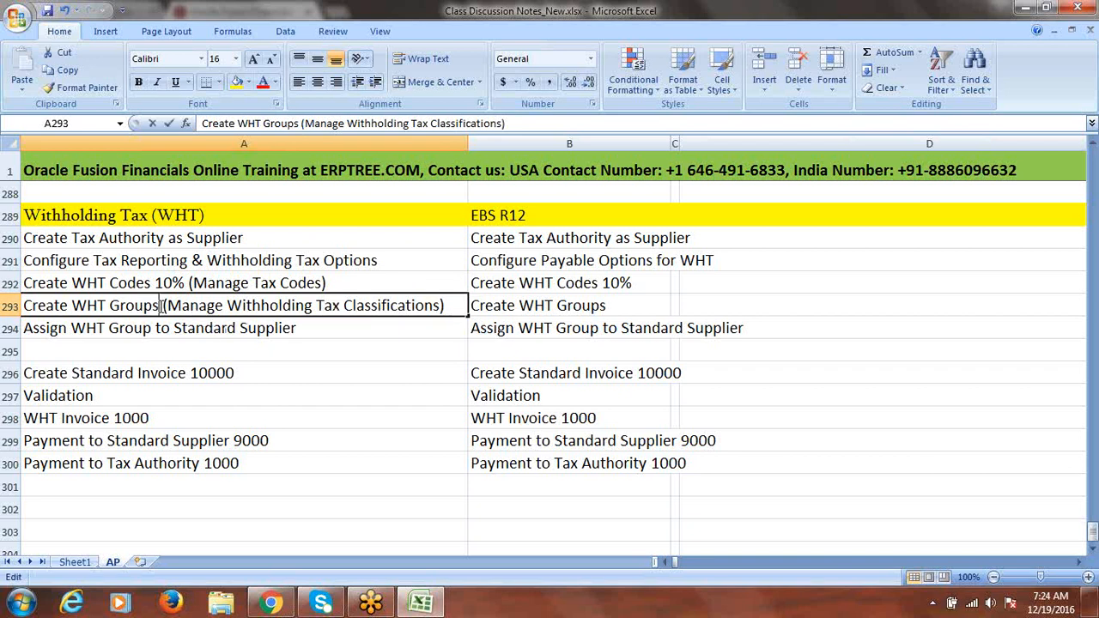
pyautogui.moveTo(160, 304); pyautogui.dragTo(4, 313)
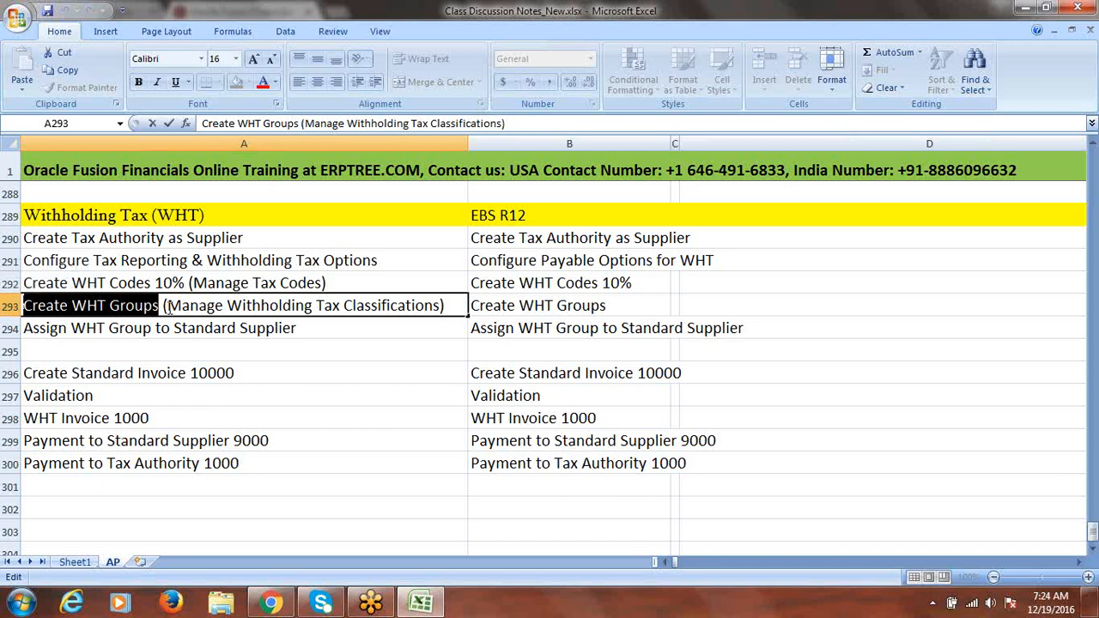
pyautogui.press('Right')
pyautogui.press('Right')
pyautogui.hotkey('shift', 'End')
pyautogui.hotkey('shift', 'Home')
pyautogui.click(303, 331)
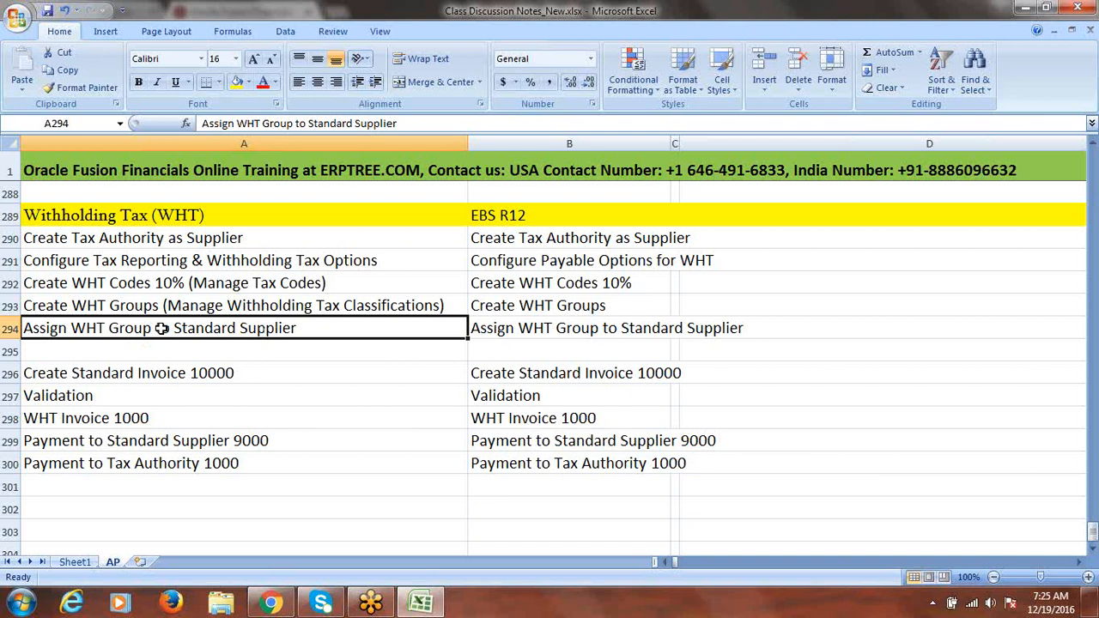
# Append '(Fusion Supplier-2)' to the Assign WHT Group to Standard Supplier step in A294
pyautogui.click(147, 373)
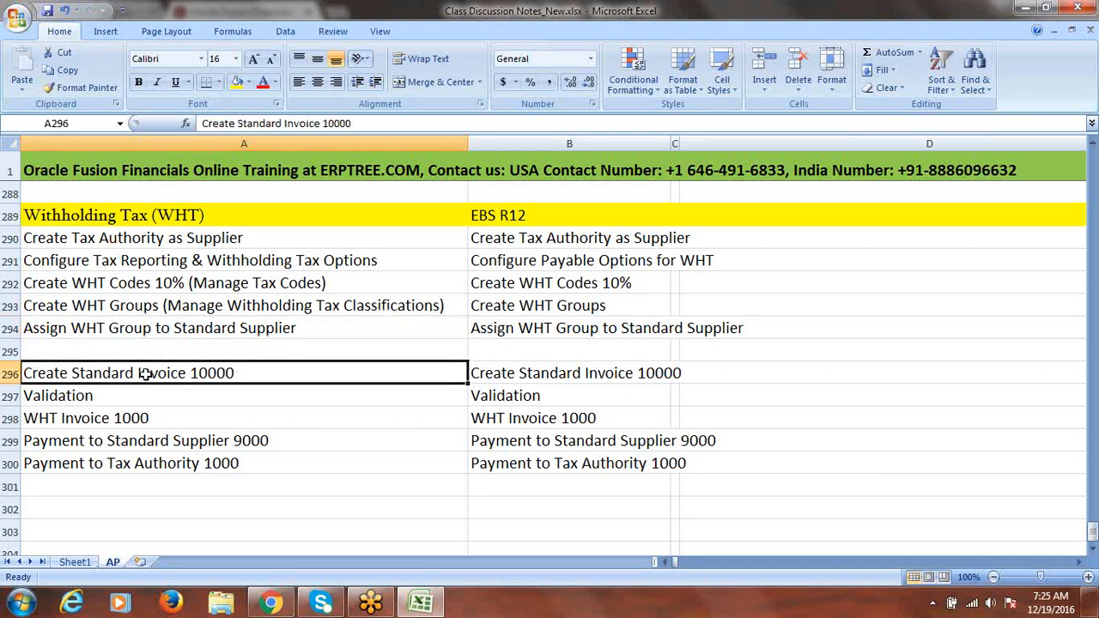
pyautogui.doubleClick(353, 329)
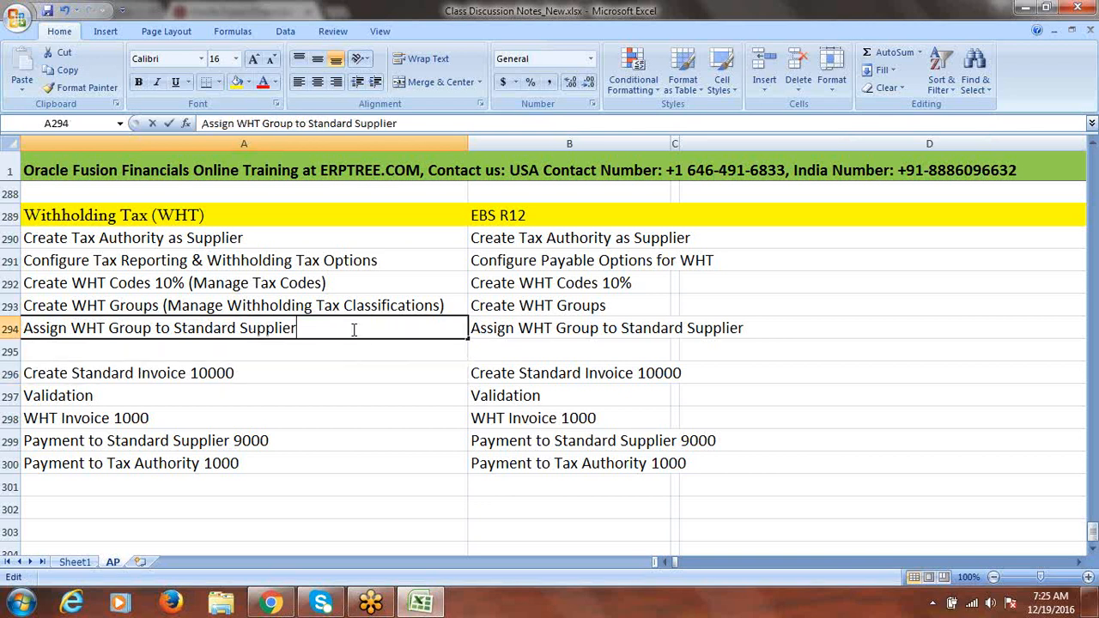
pyautogui.write('(F')
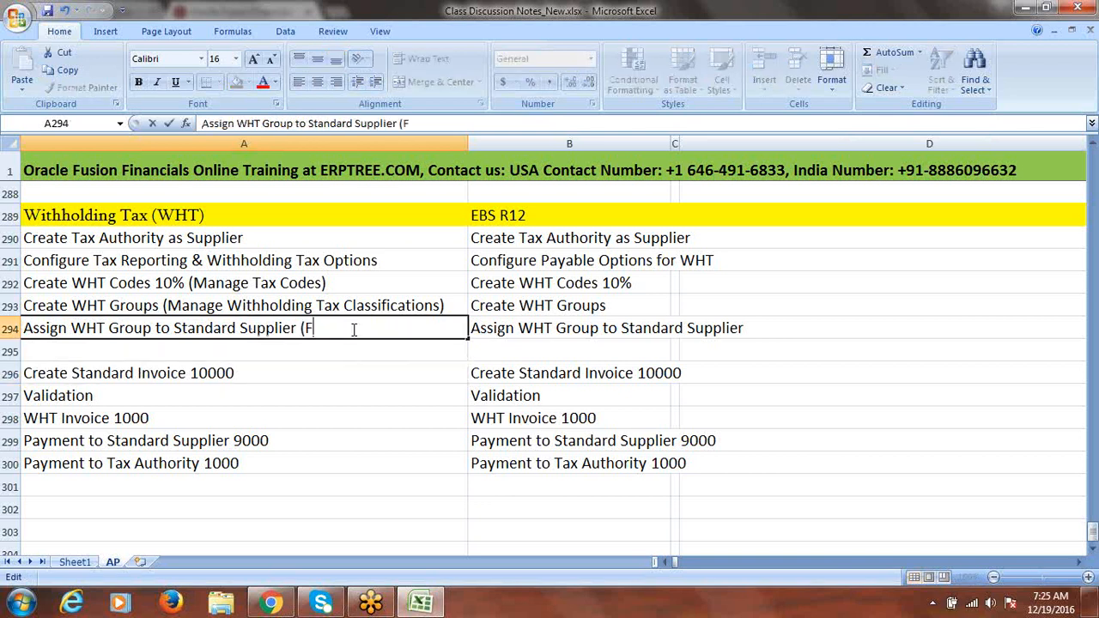
pyautogui.write('usion Supplier-2)')
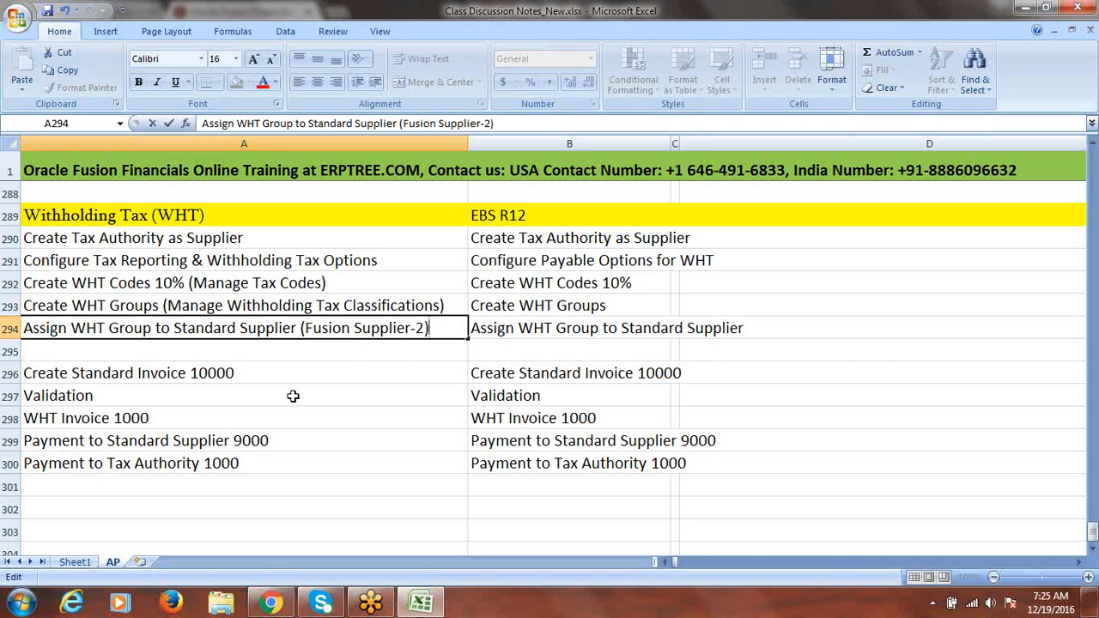
pyautogui.click(271, 374)
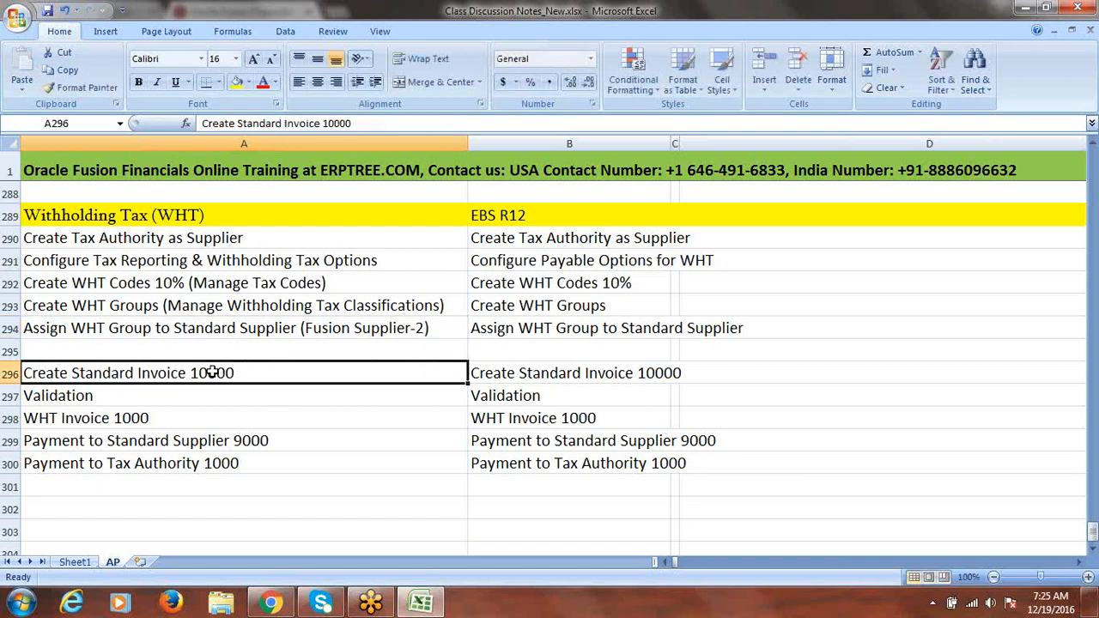
# Review the Validation, WHT Invoice 1000 and payment steps in A296–A300, then switch to Chrome
pyautogui.click(101, 394)
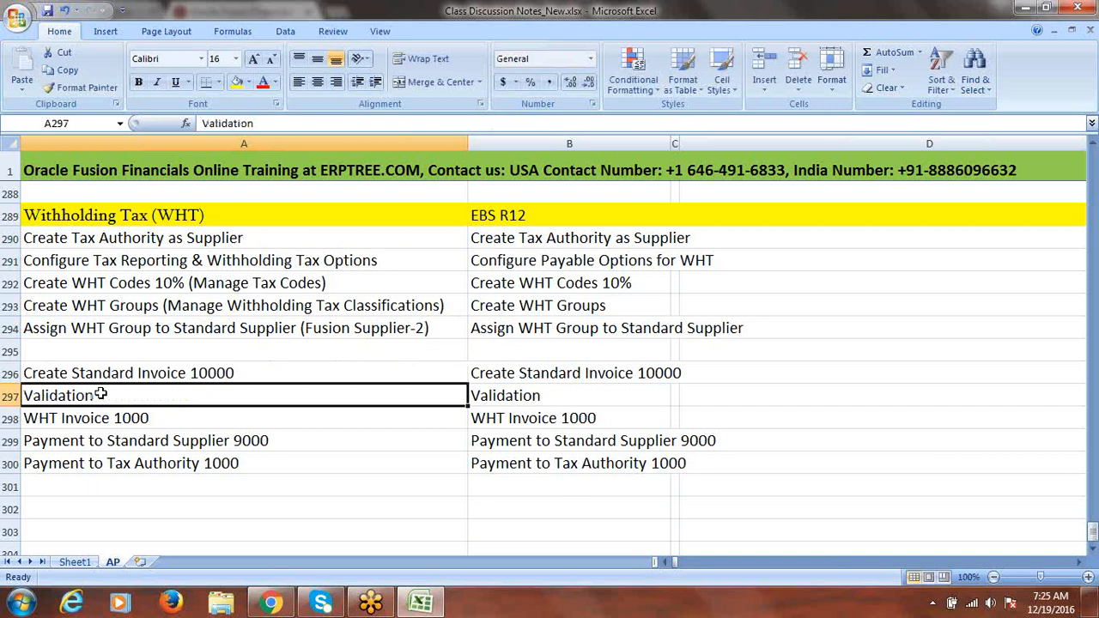
pyautogui.click(97, 419)
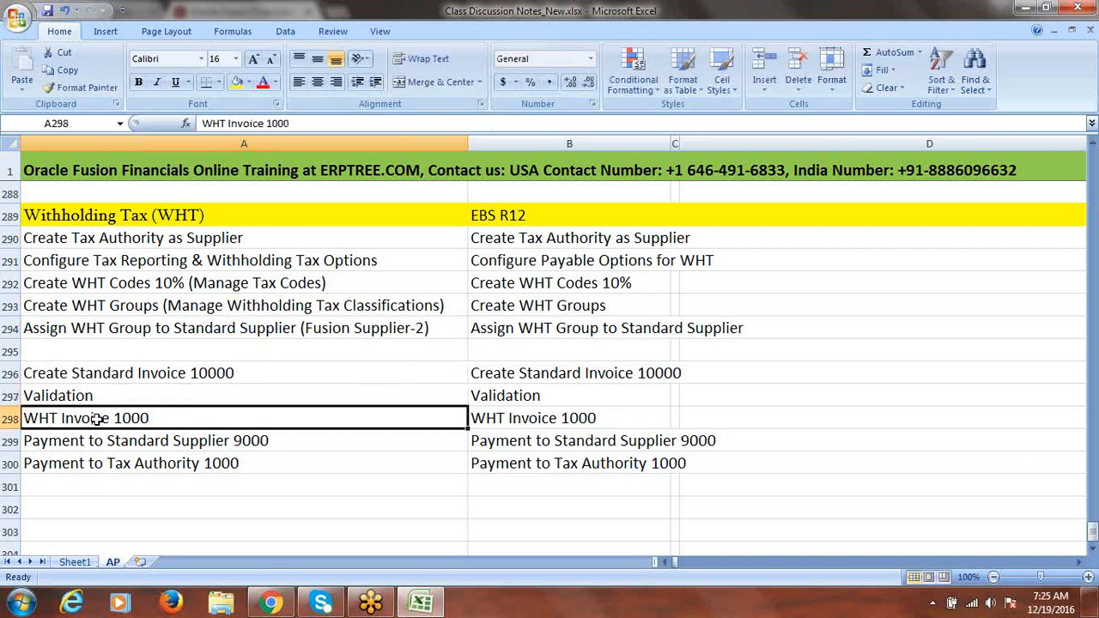
pyautogui.click(77, 395)
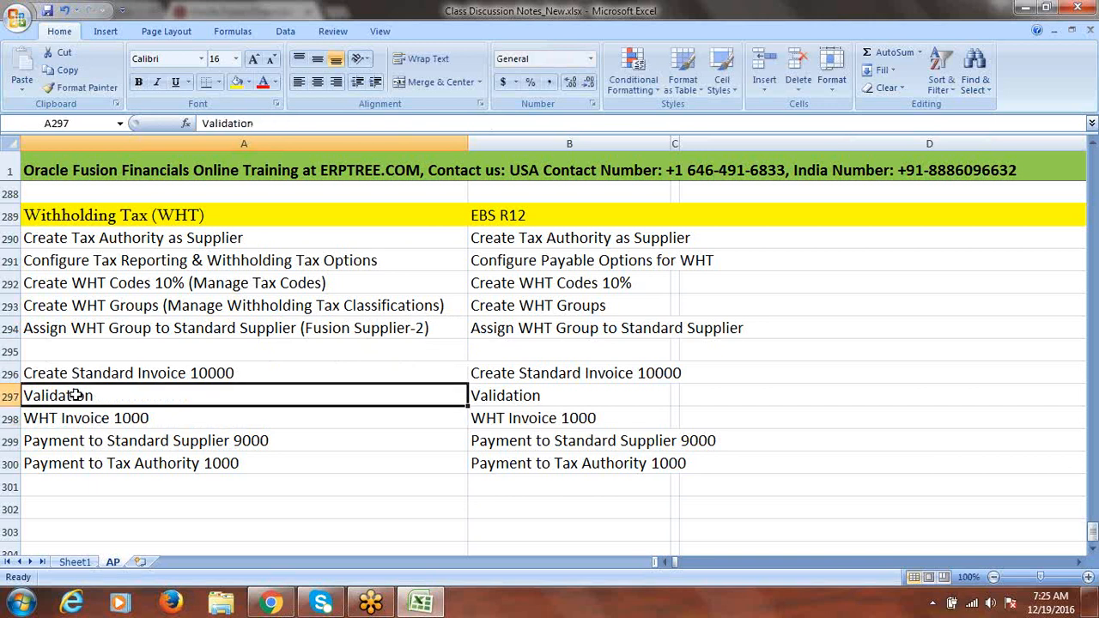
pyautogui.click(163, 263)
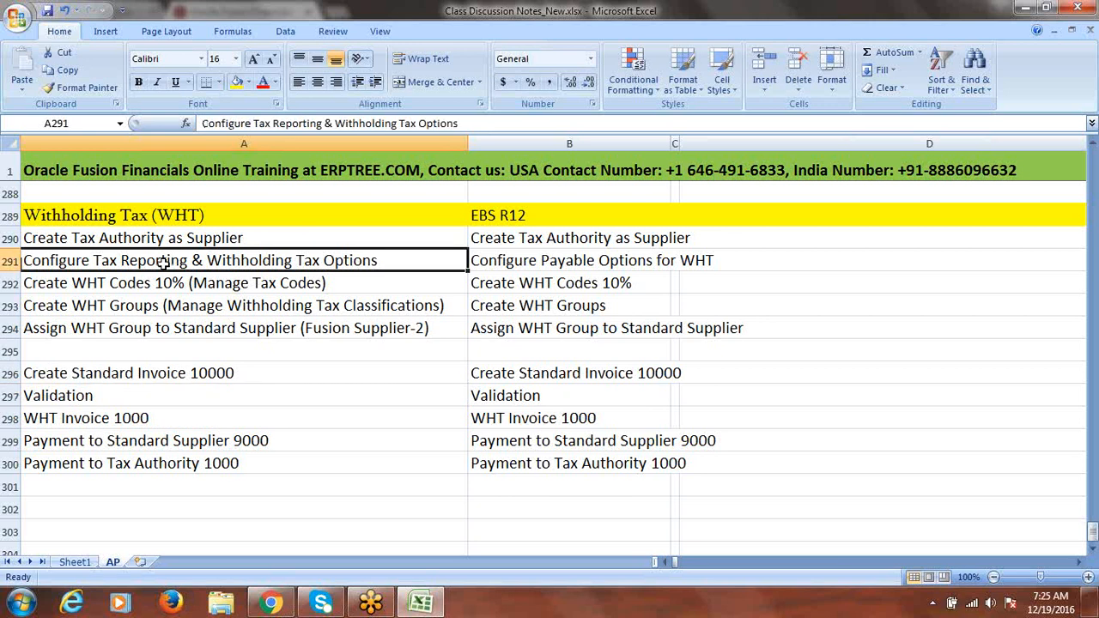
pyautogui.click(67, 398)
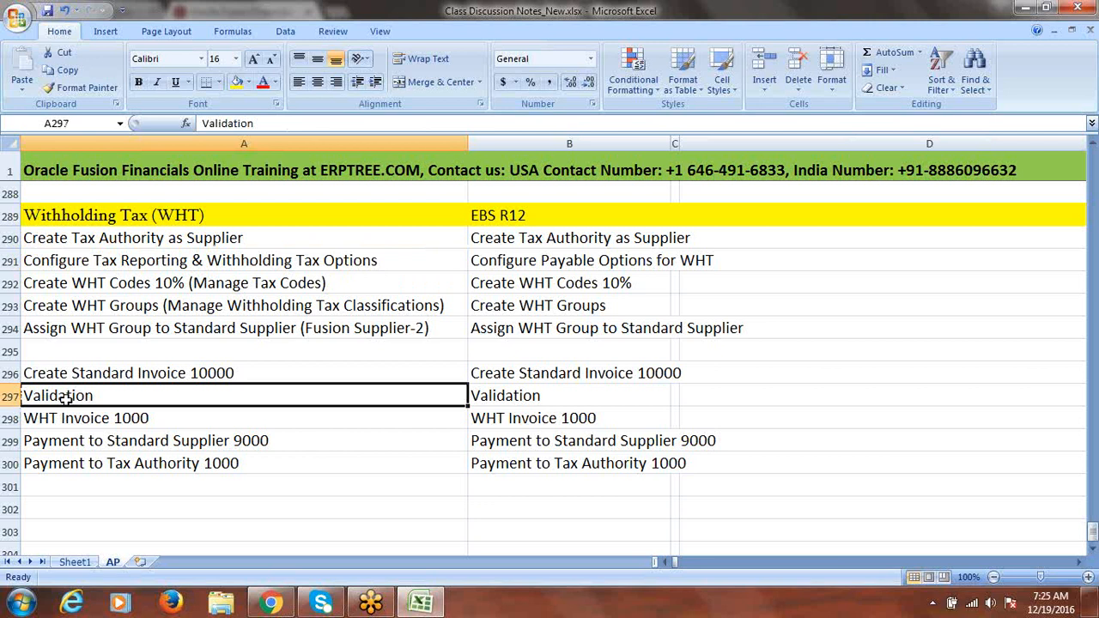
pyautogui.click(85, 418)
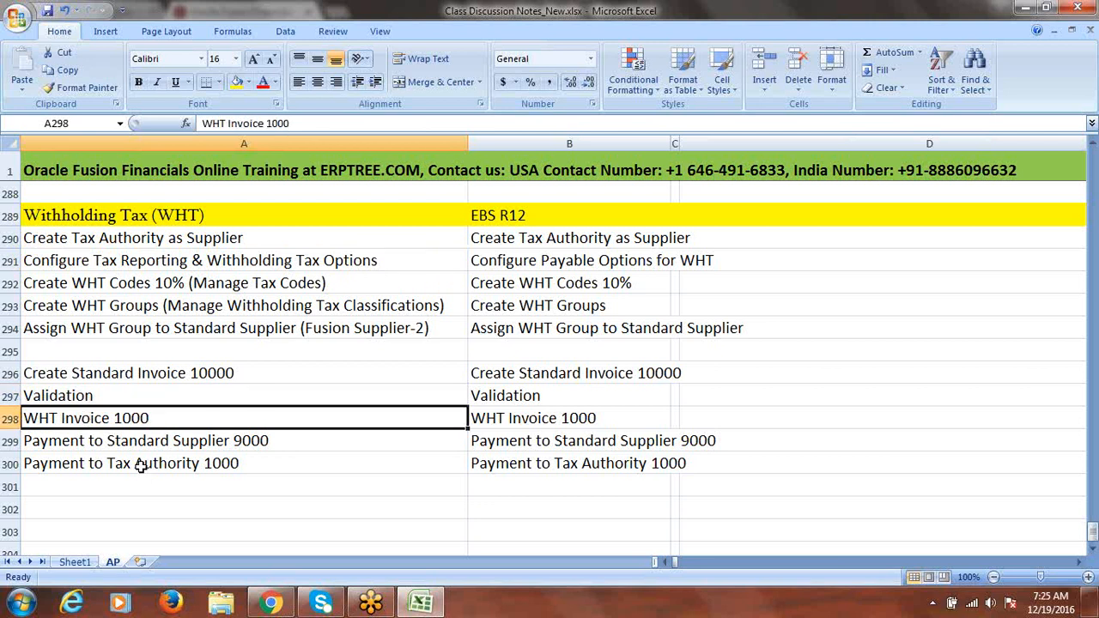
pyautogui.click(146, 441)
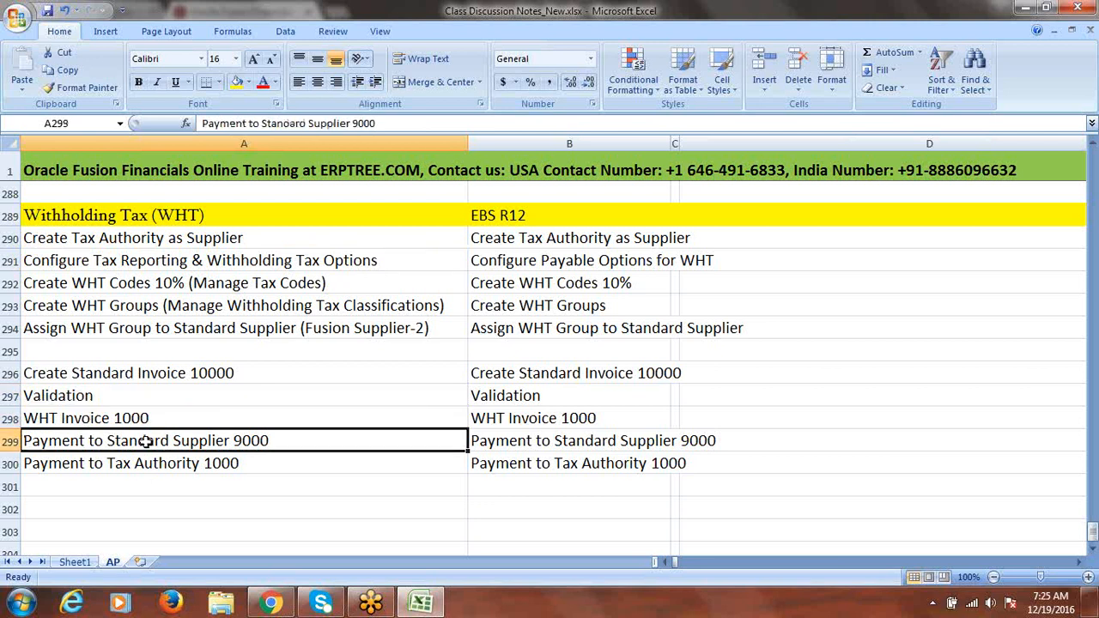
pyautogui.click(163, 464)
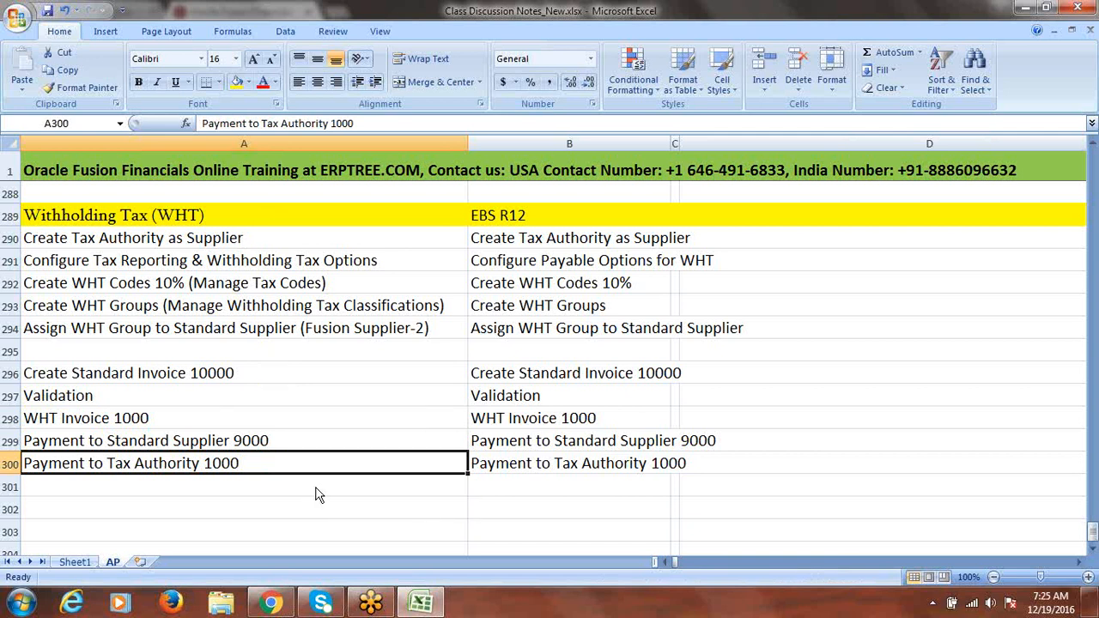
pyautogui.click(273, 605)
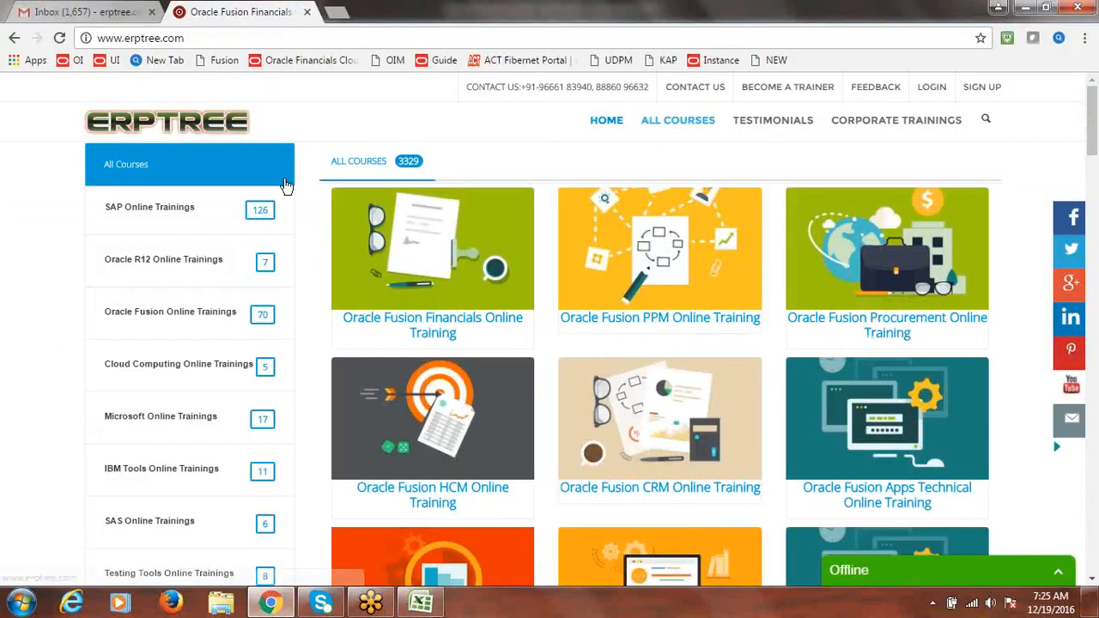
# Sign in to Oracle Applications Cloud from the NEW bookmark with the user ID and password
pyautogui.click(338, 13)
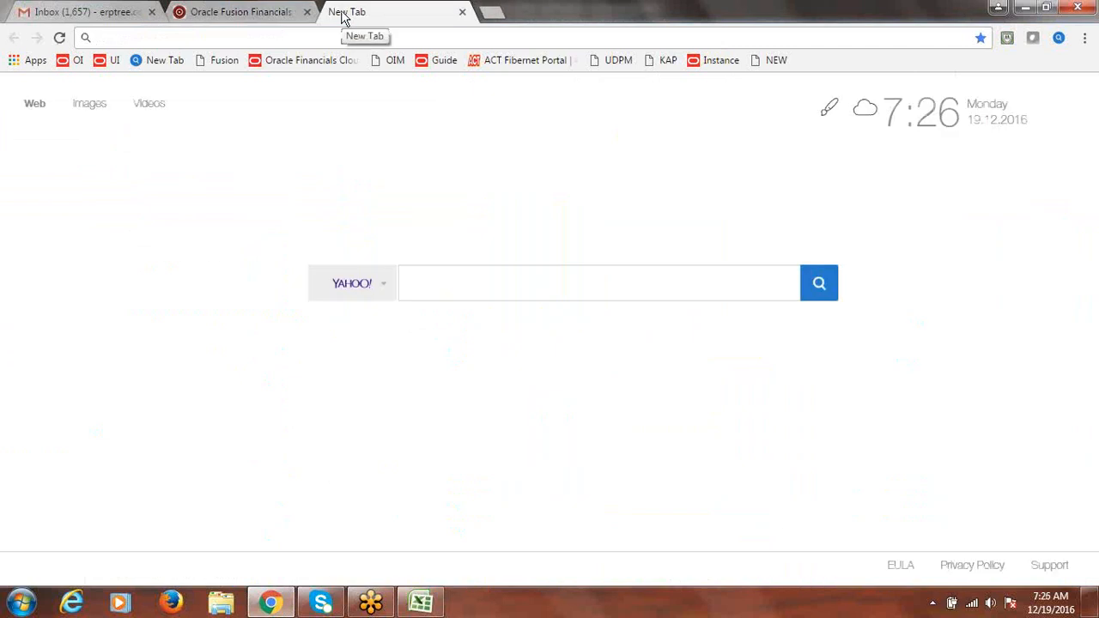
pyautogui.click(776, 64)
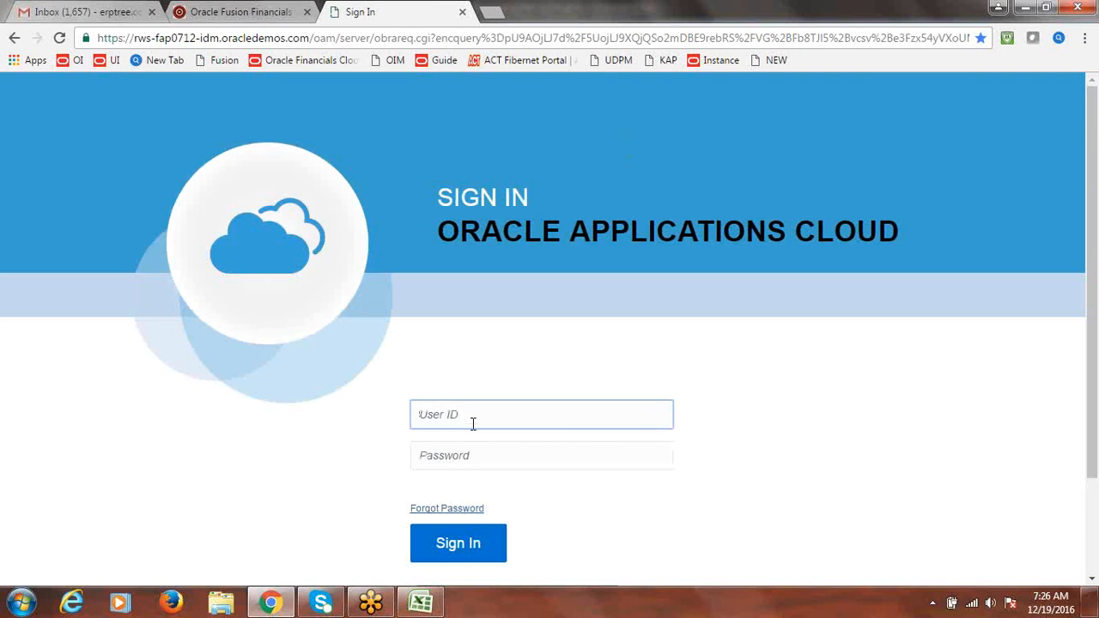
pyautogui.write('fusion')
pyautogui.press('Tab')
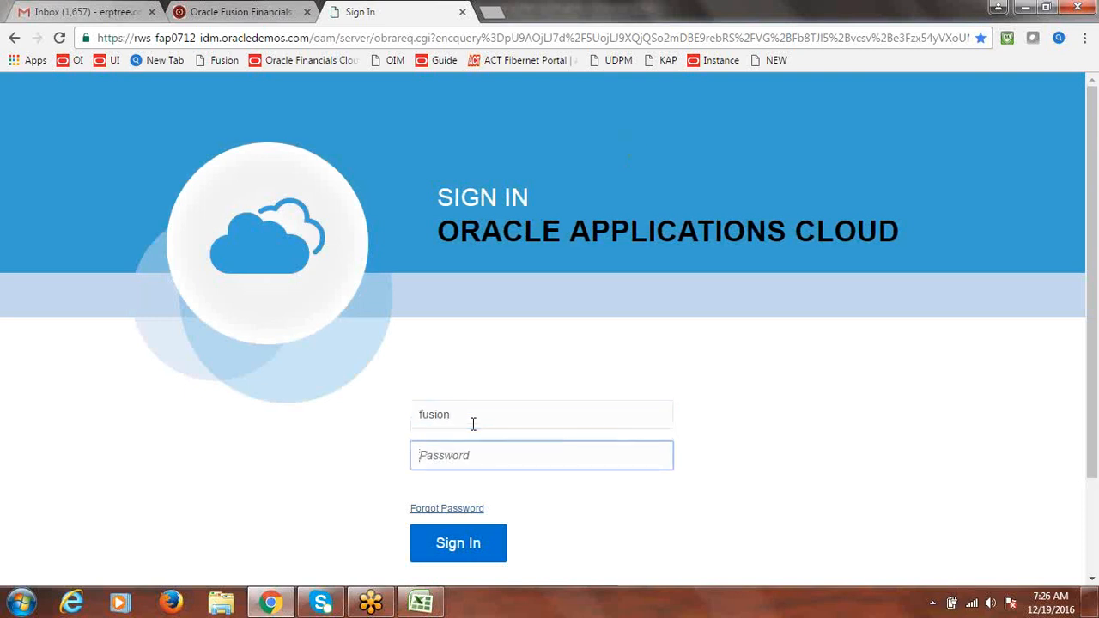
pyautogui.write('**********')
pyautogui.press('Return')
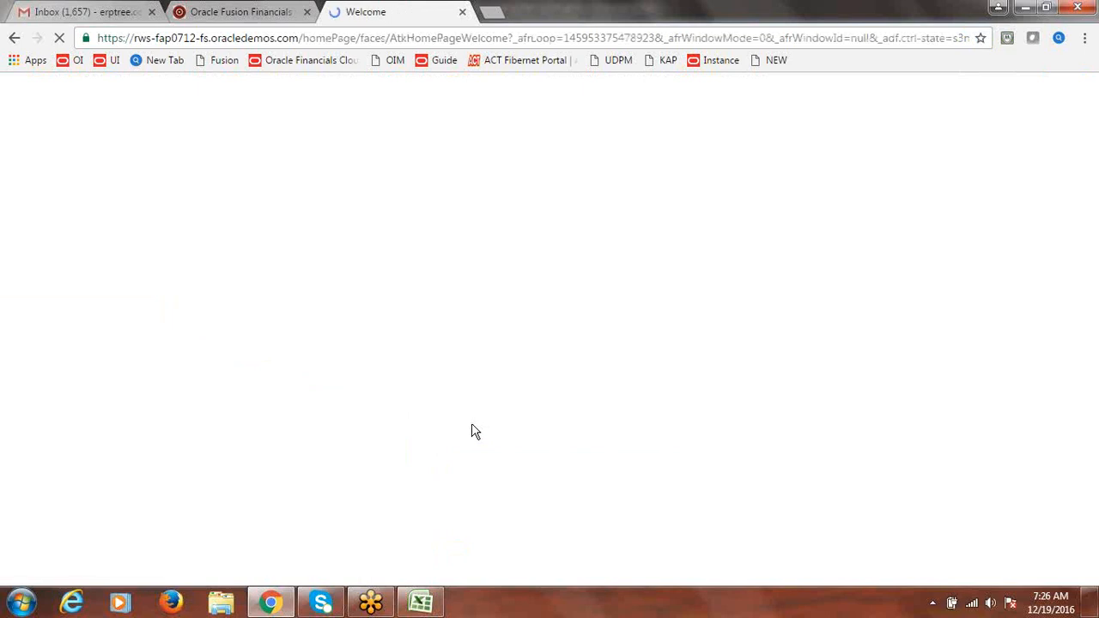
pyautogui.moveTo(472, 425); pyautogui.dragTo(649, 186)
# Go to Setup and Maintenance through Settings and Actions and open Implementation Projects
pyautogui.click(648, 182)
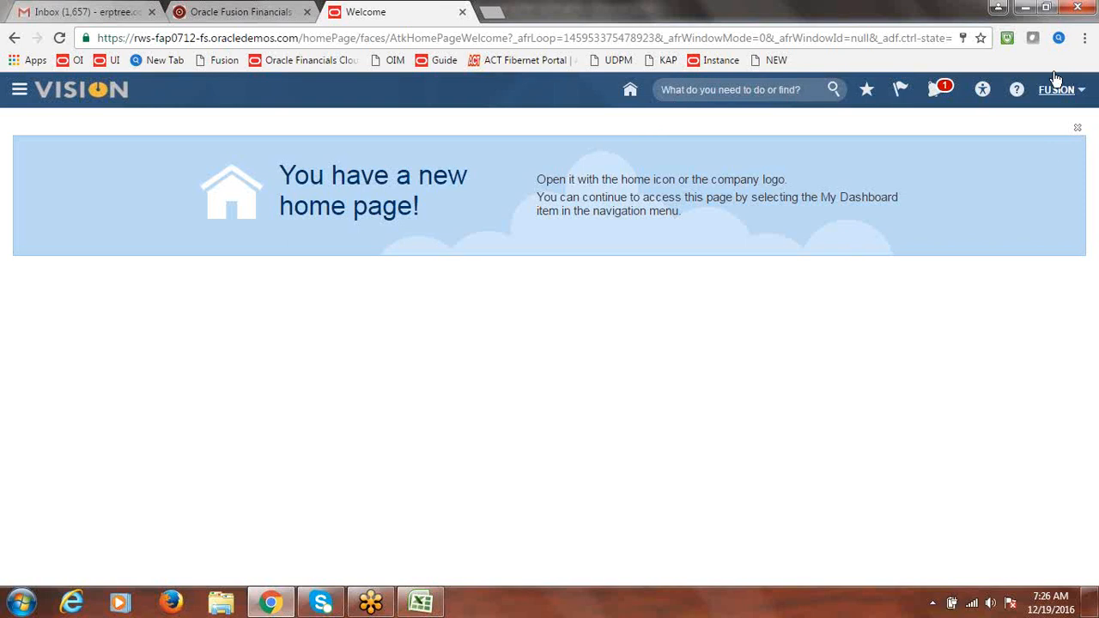
pyautogui.click(1049, 98)
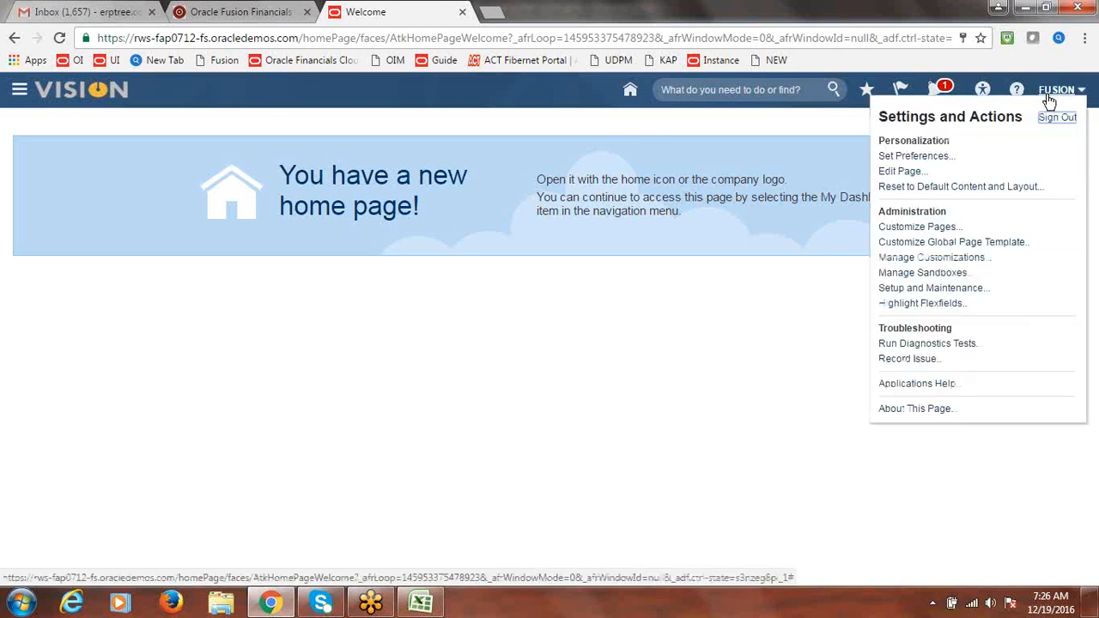
pyautogui.click(936, 289)
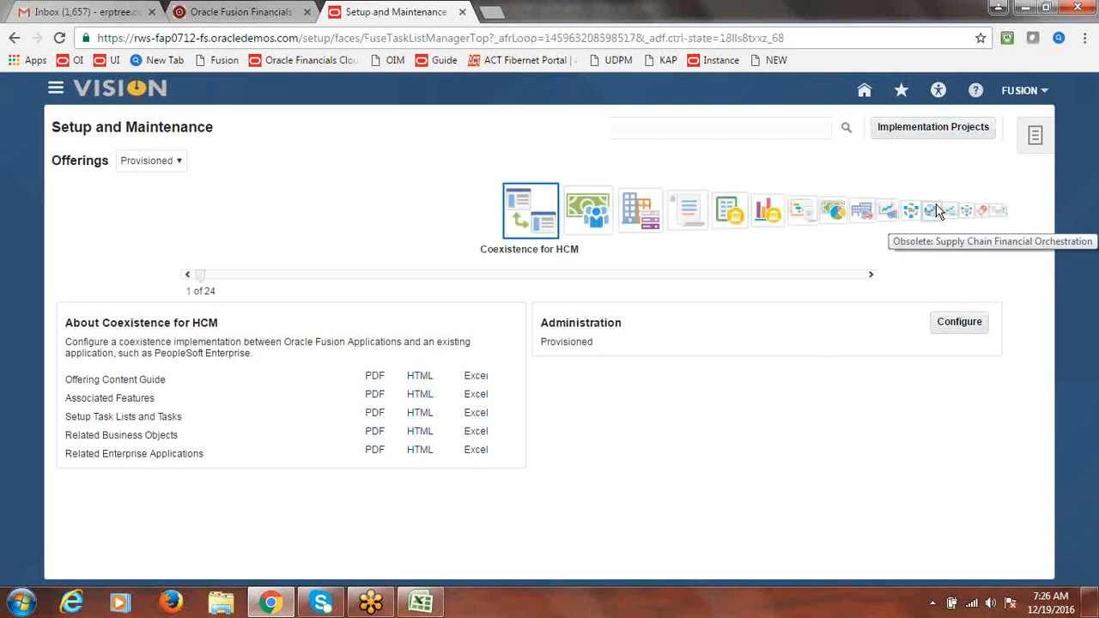
pyautogui.click(1022, 91)
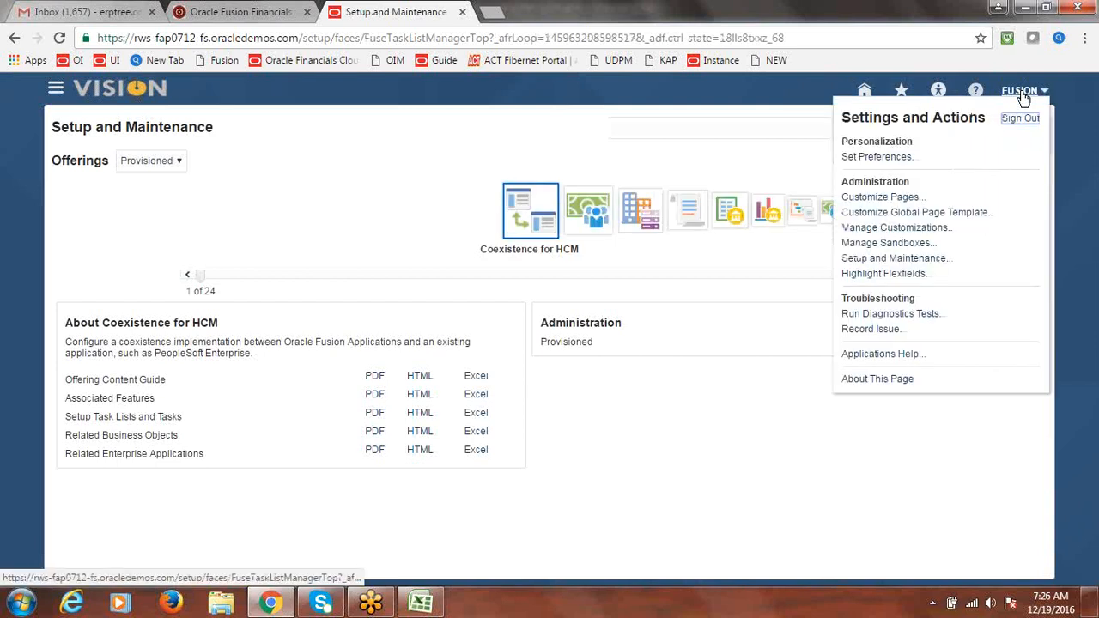
pyautogui.click(905, 261)
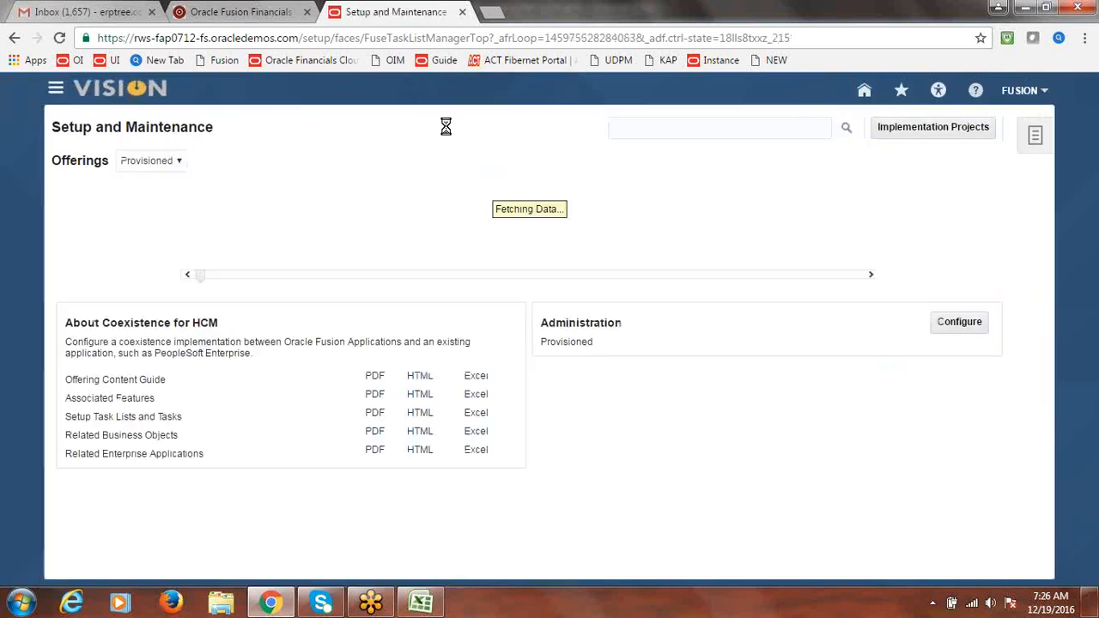
pyautogui.click(933, 129)
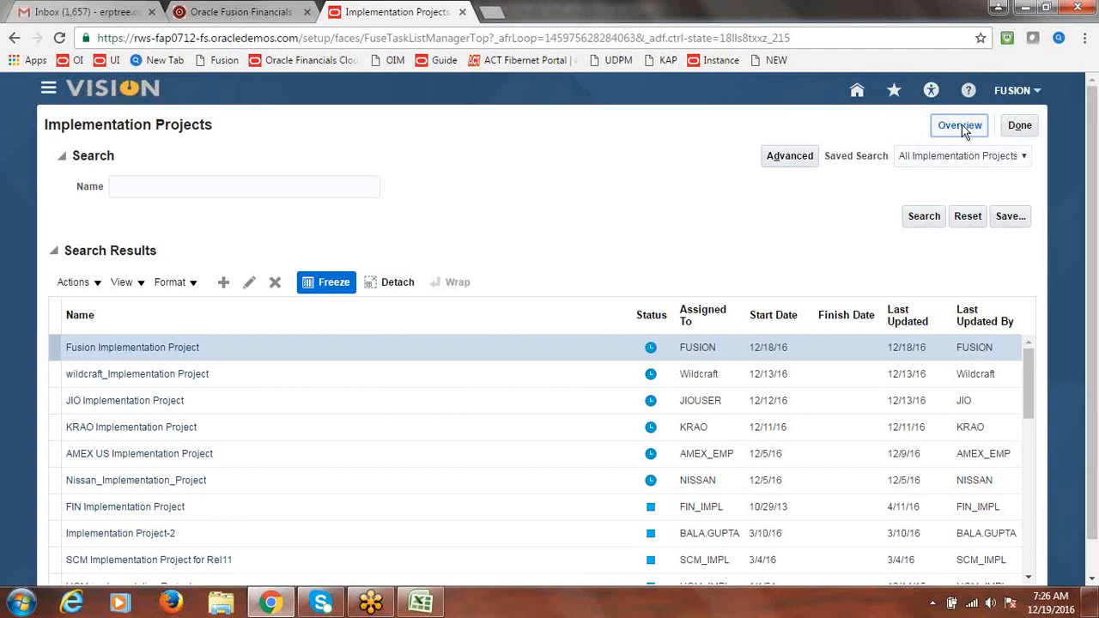
pyautogui.click(965, 130)
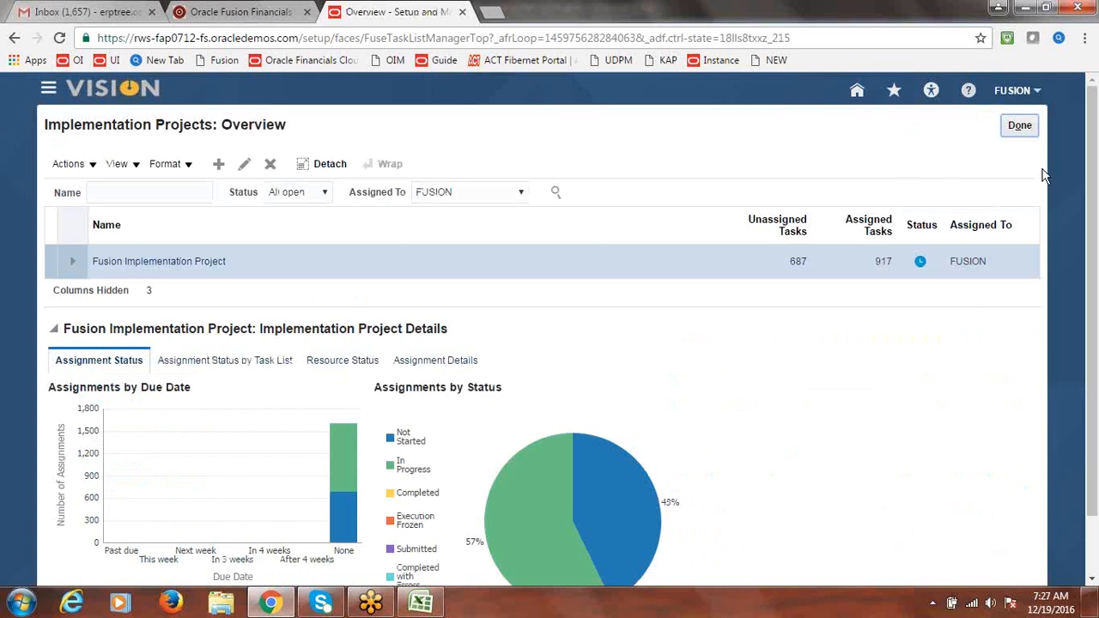
pyautogui.click(1020, 126)
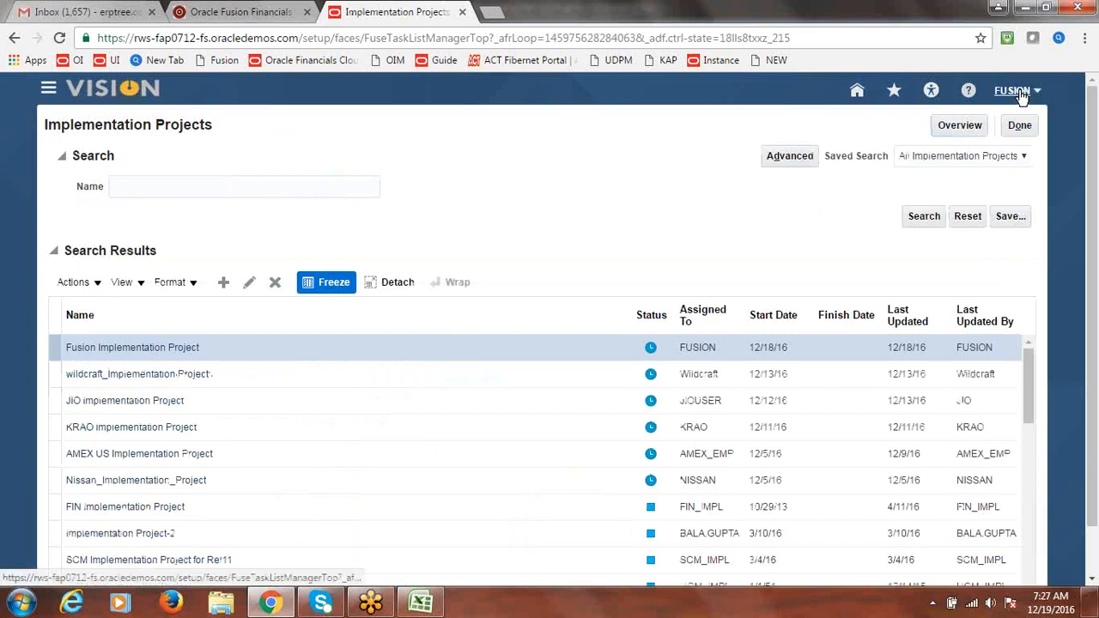
pyautogui.click(1020, 92)
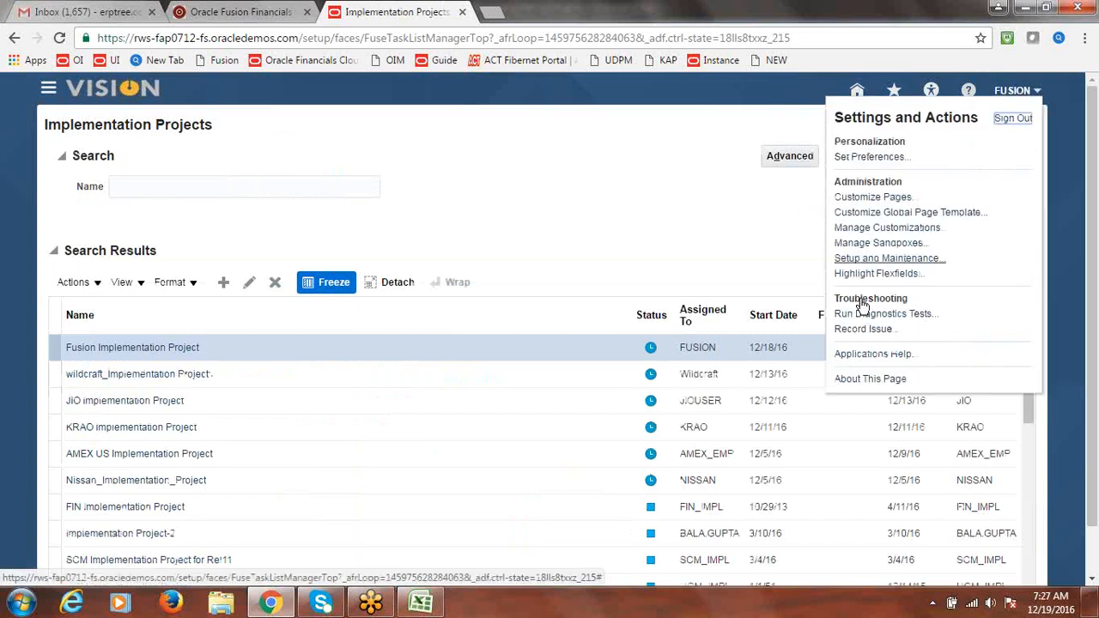
pyautogui.click(887, 259)
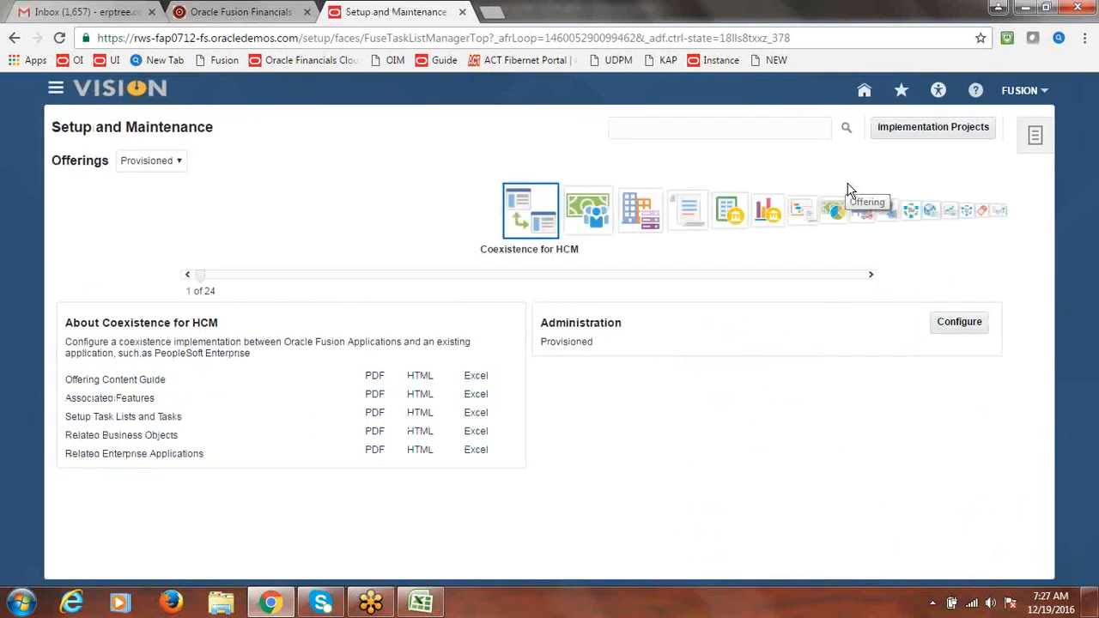
pyautogui.click(932, 134)
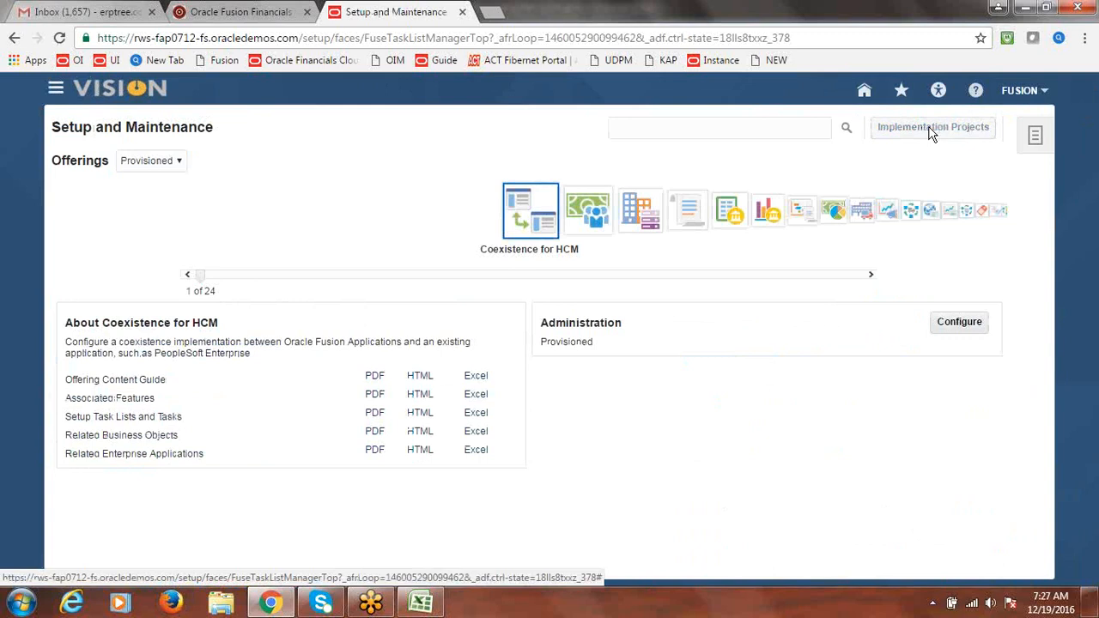
pyautogui.click(271, 185)
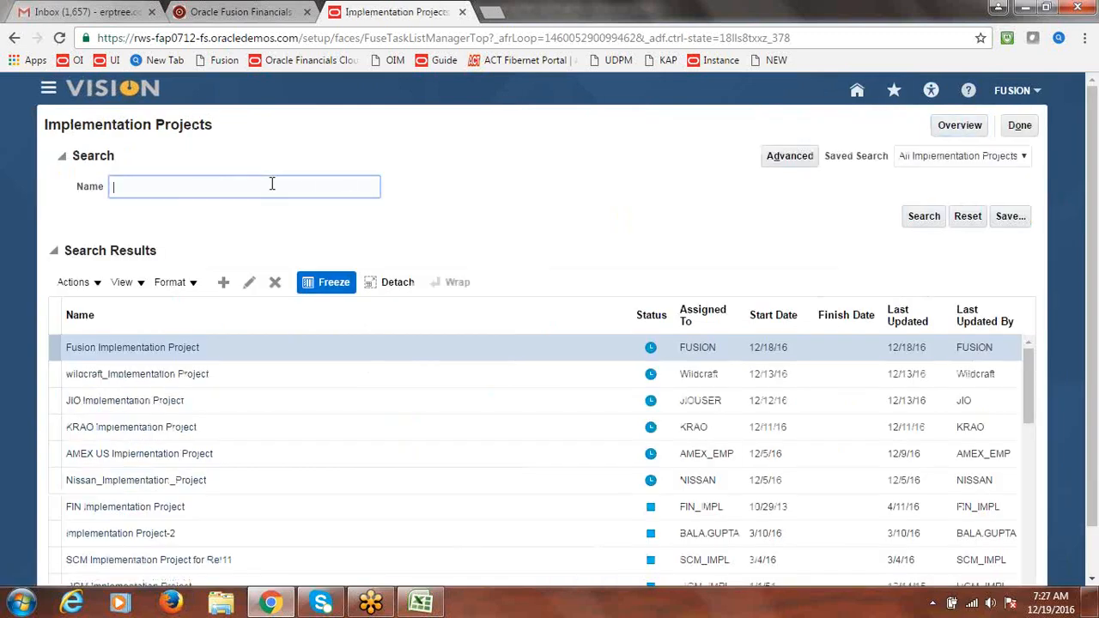
# Search projects named 'Fusion' and save it as the default, automatically run search
pyautogui.write('Fusion')
pyautogui.click(923, 217)
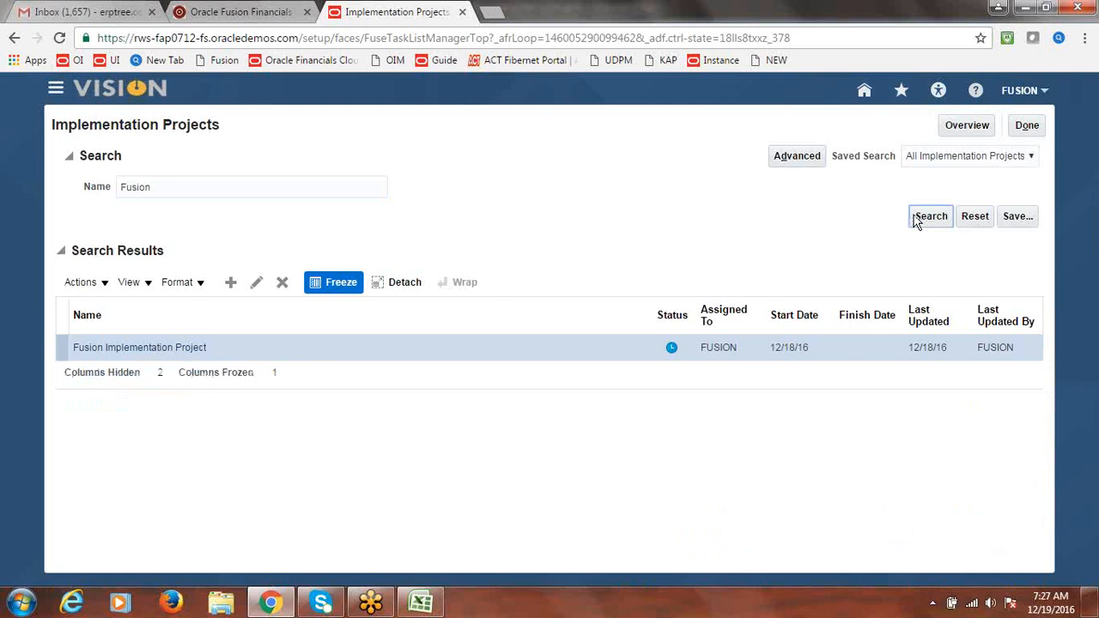
pyautogui.click(1020, 219)
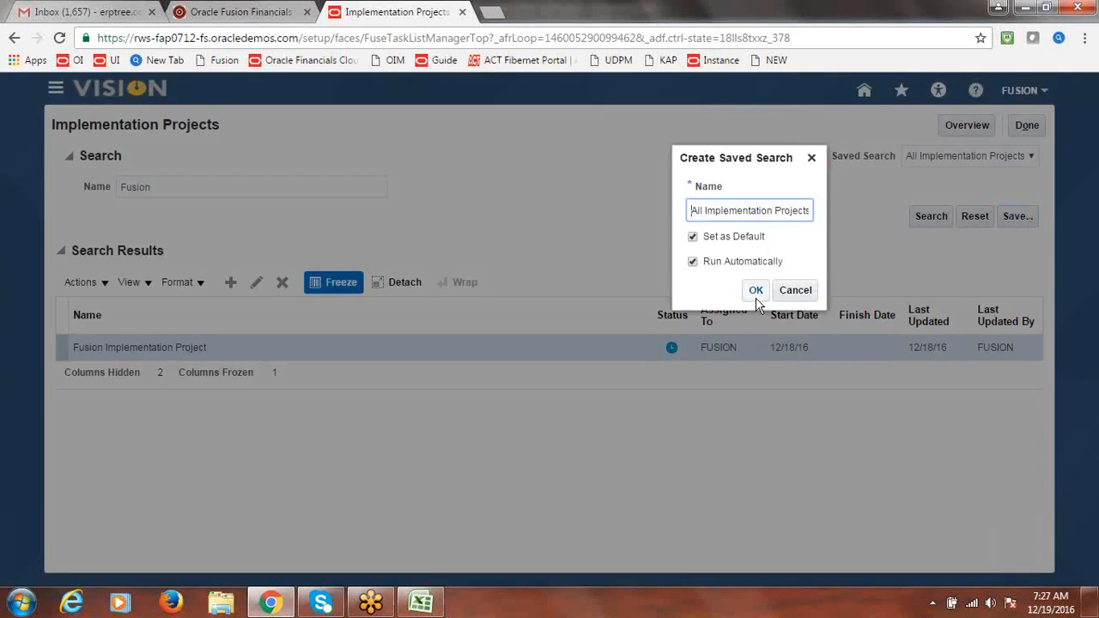
pyautogui.click(756, 290)
pyautogui.click(755, 291)
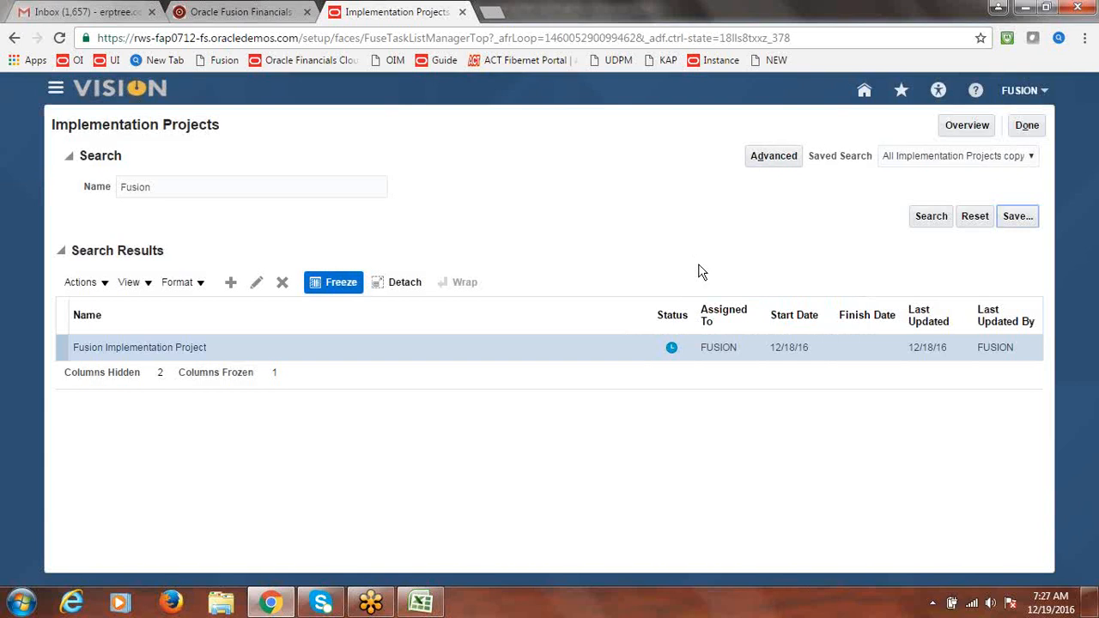
# Leave Implementation Projects and return to Setup and Maintenance
pyautogui.click(1027, 127)
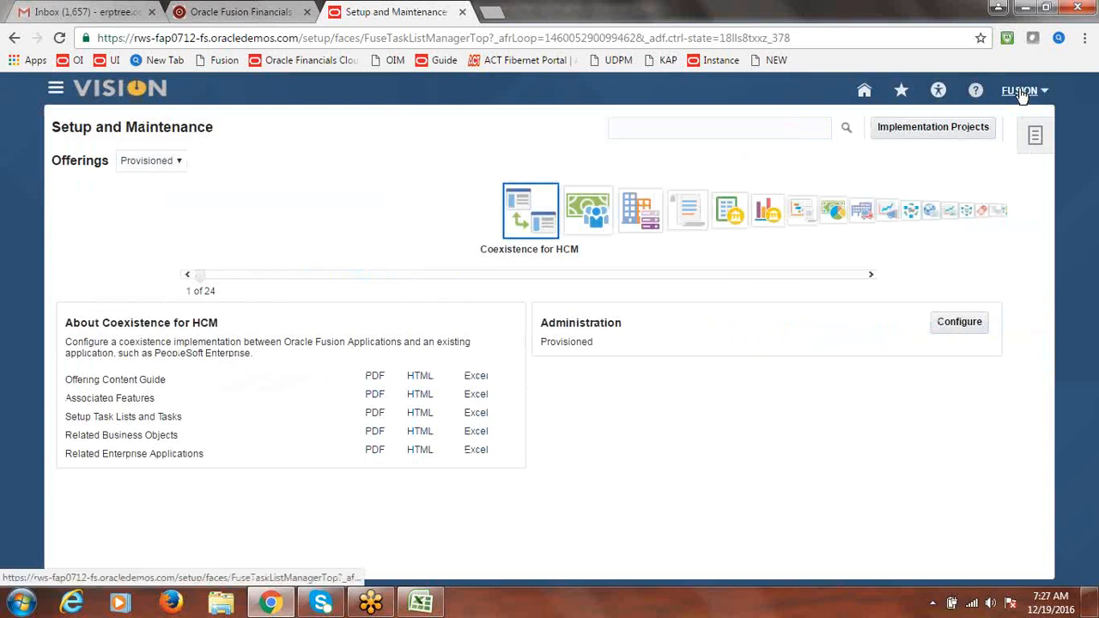
pyautogui.click(1020, 91)
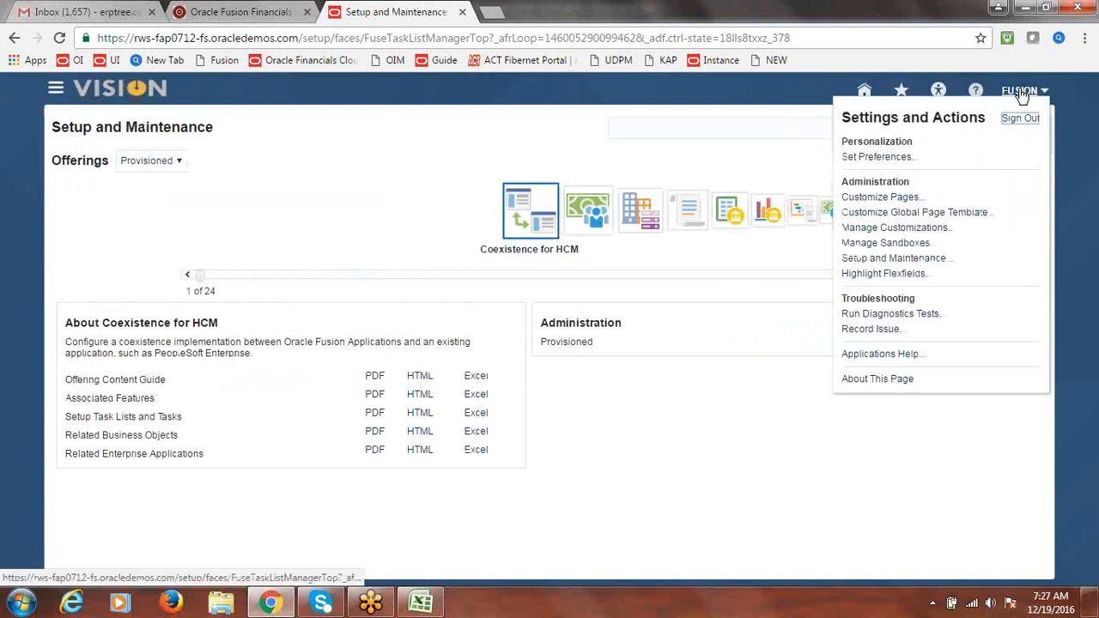
pyautogui.click(903, 258)
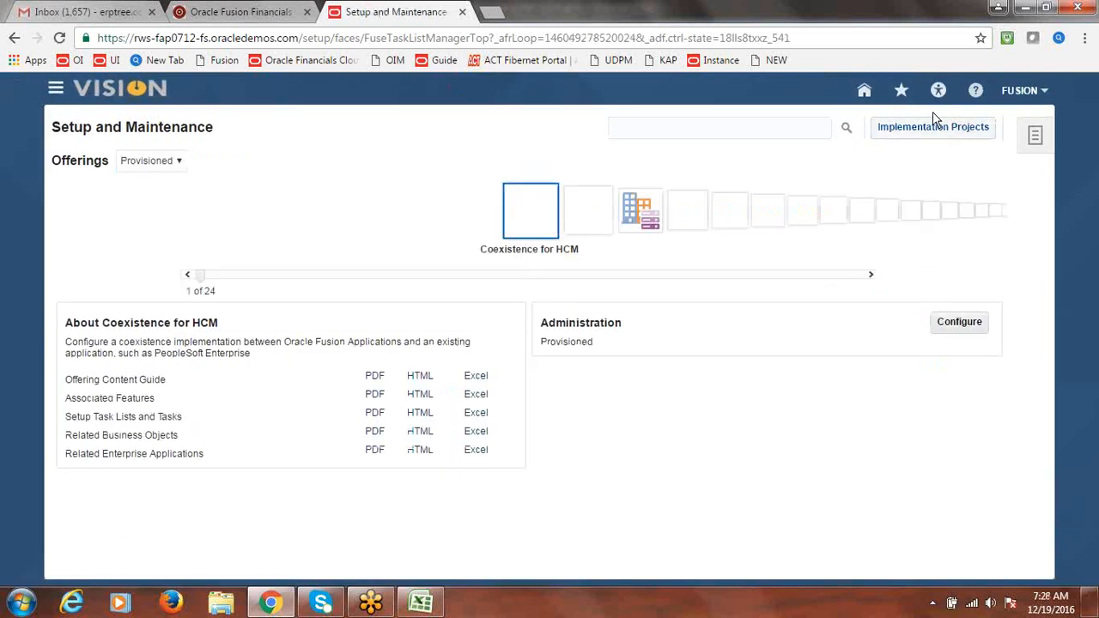
# Reopen Implementation Projects showing only Fusion Implementation Project, then switch to the Excel notes
pyautogui.click(921, 136)
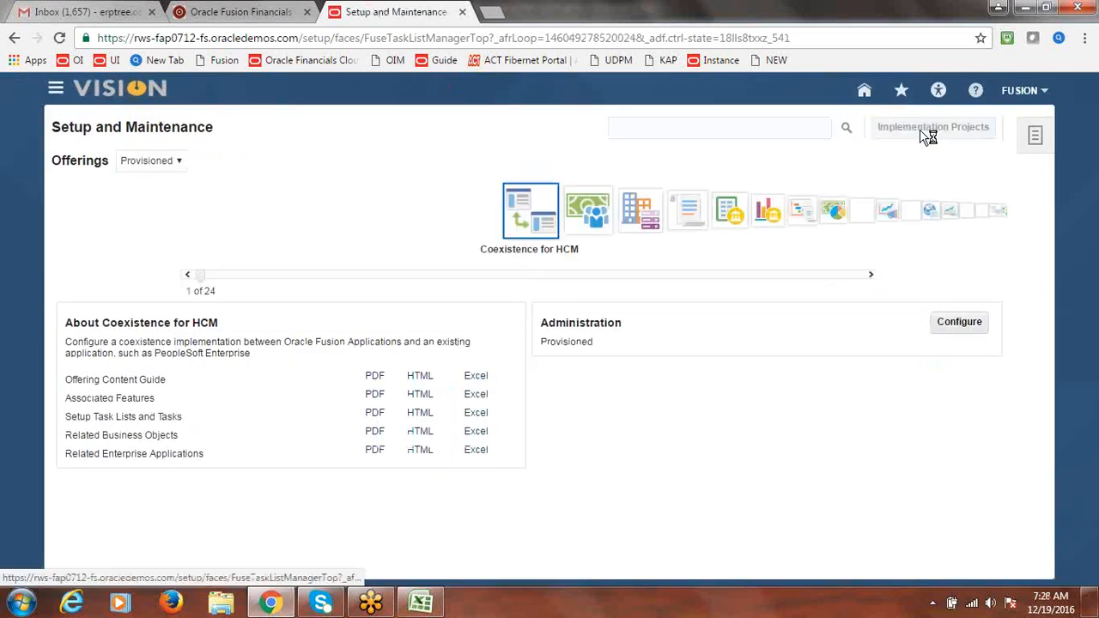
pyautogui.click(766, 159)
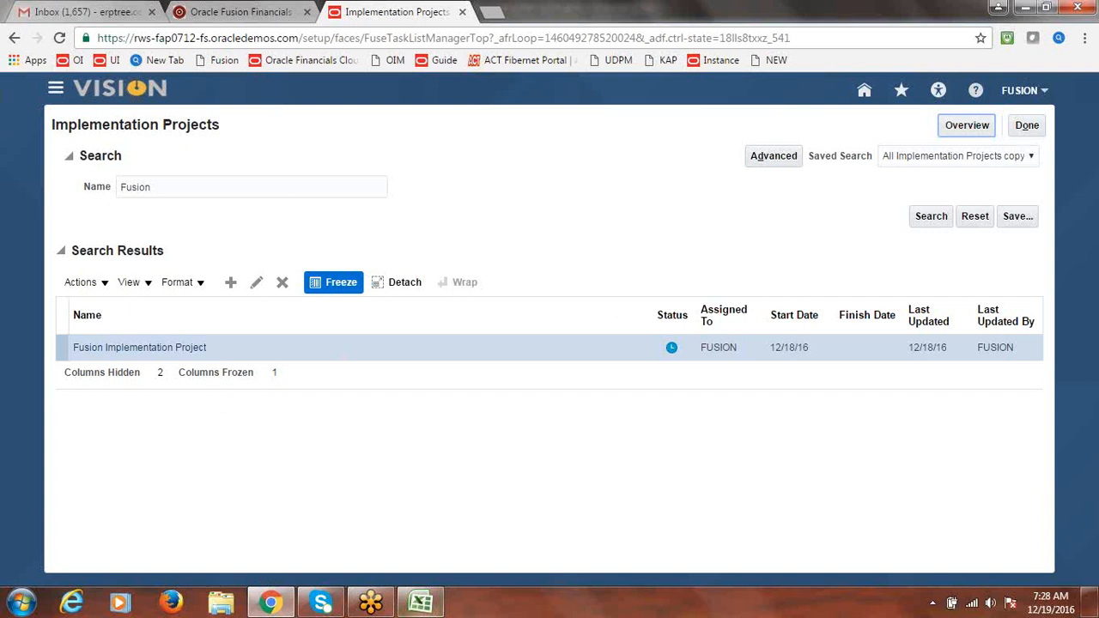
pyautogui.click(423, 605)
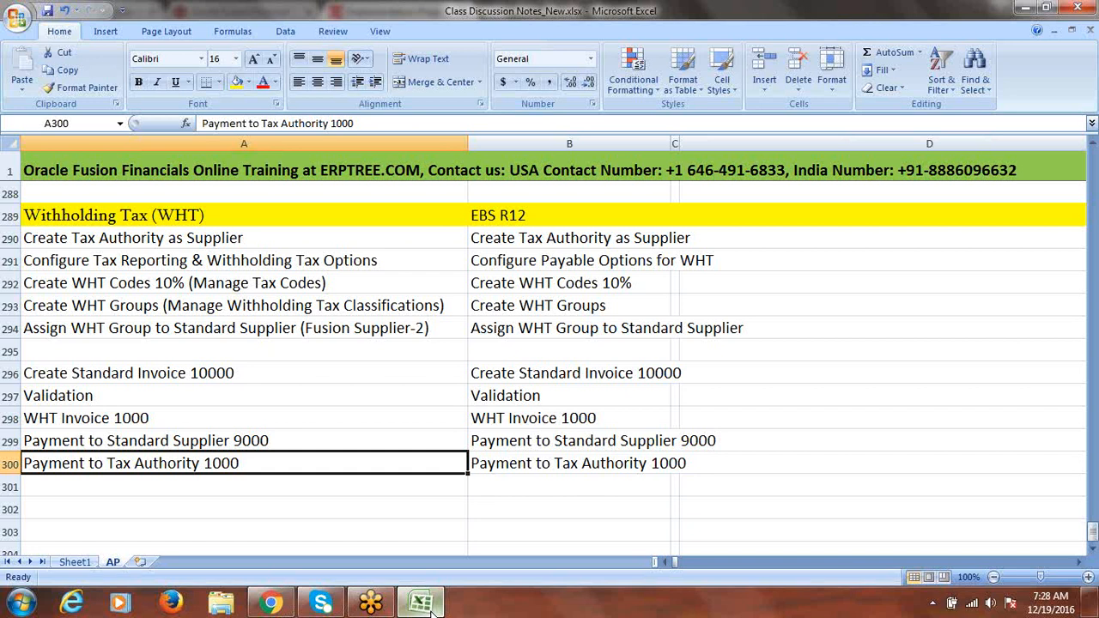
# Minimise Excel to bring the filtered Implementation Projects page back in front
pyautogui.click(422, 605)
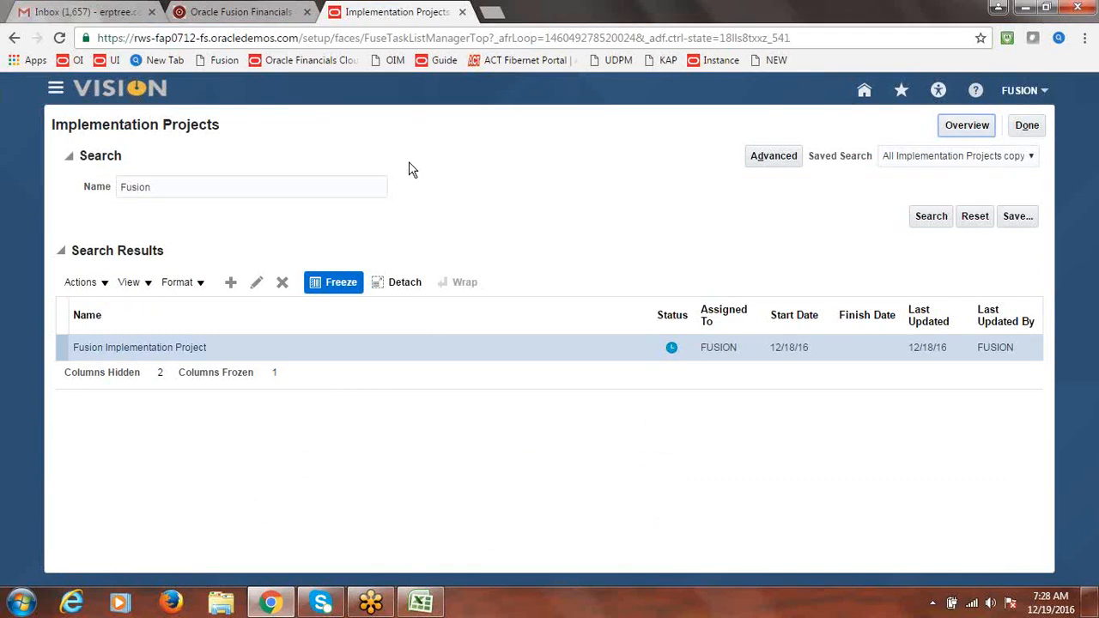
# Go to Procurement > Suppliers and show the Tasks panel with Create Supplier
pyautogui.click(55, 91)
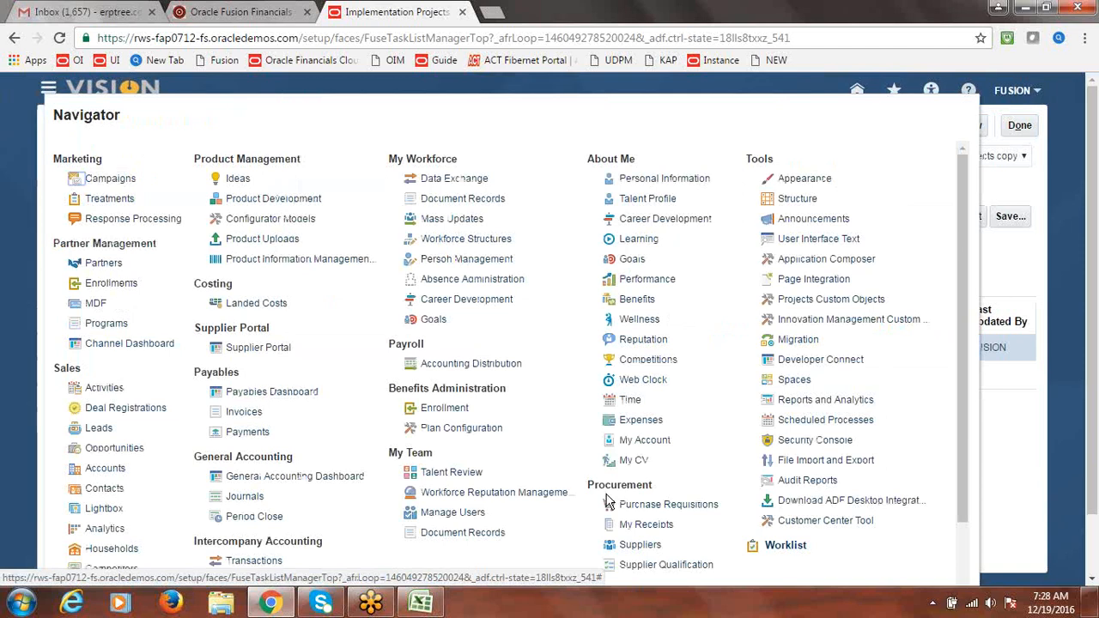
pyautogui.click(640, 545)
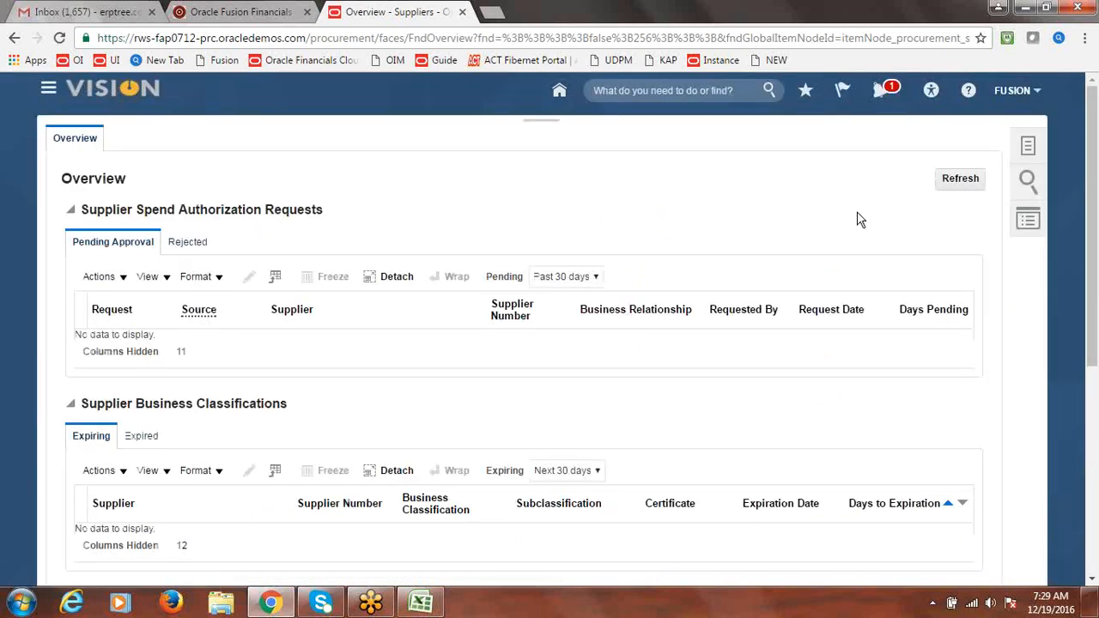
pyautogui.click(1032, 148)
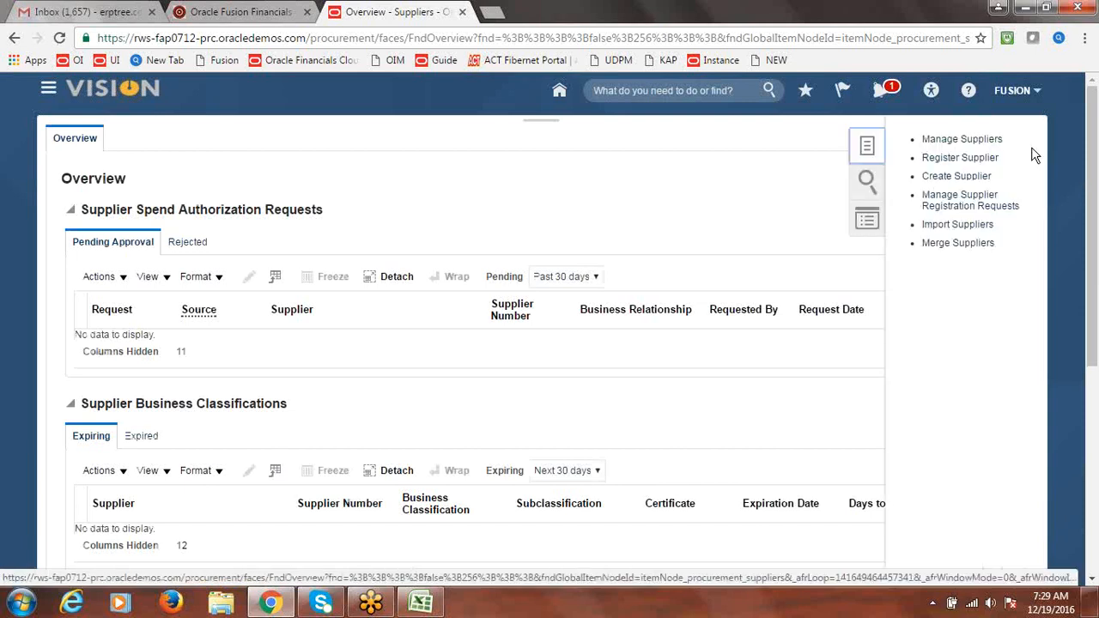
# Open Create Supplier and enter 'Fusion WHT Authority' as the supplier name
pyautogui.click(955, 178)
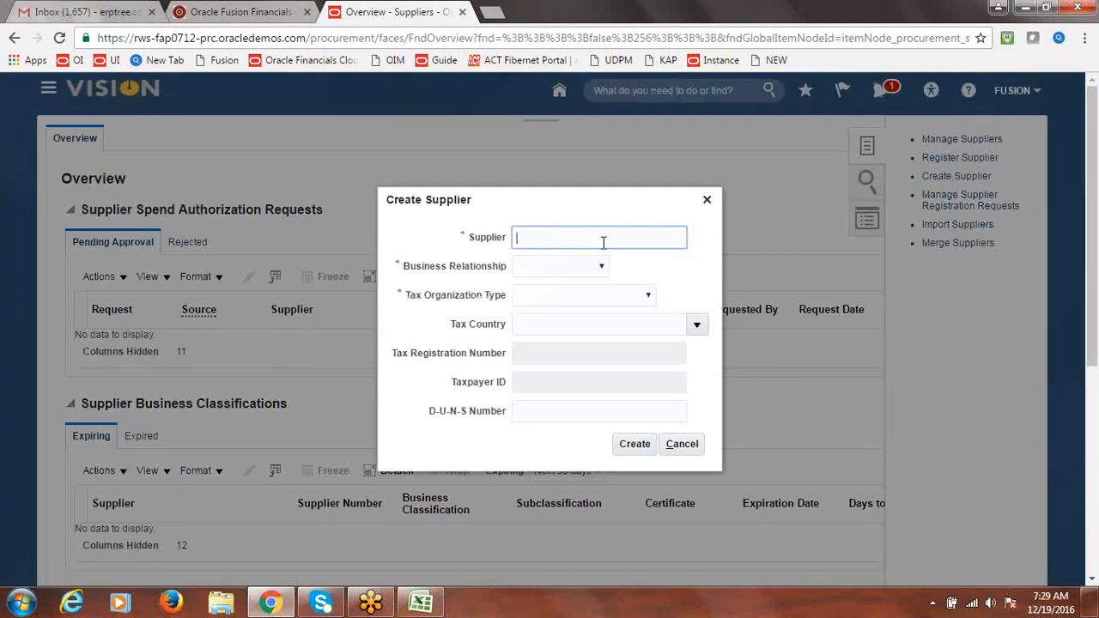
pyautogui.write('Fusion WHT Autnority')
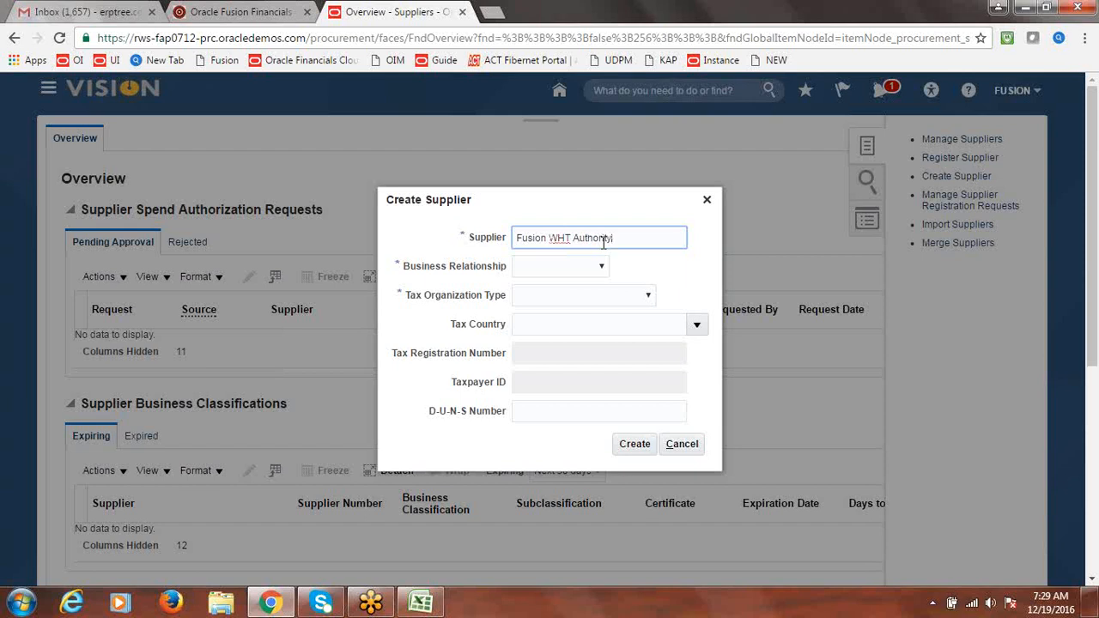
pyautogui.press('Tab')
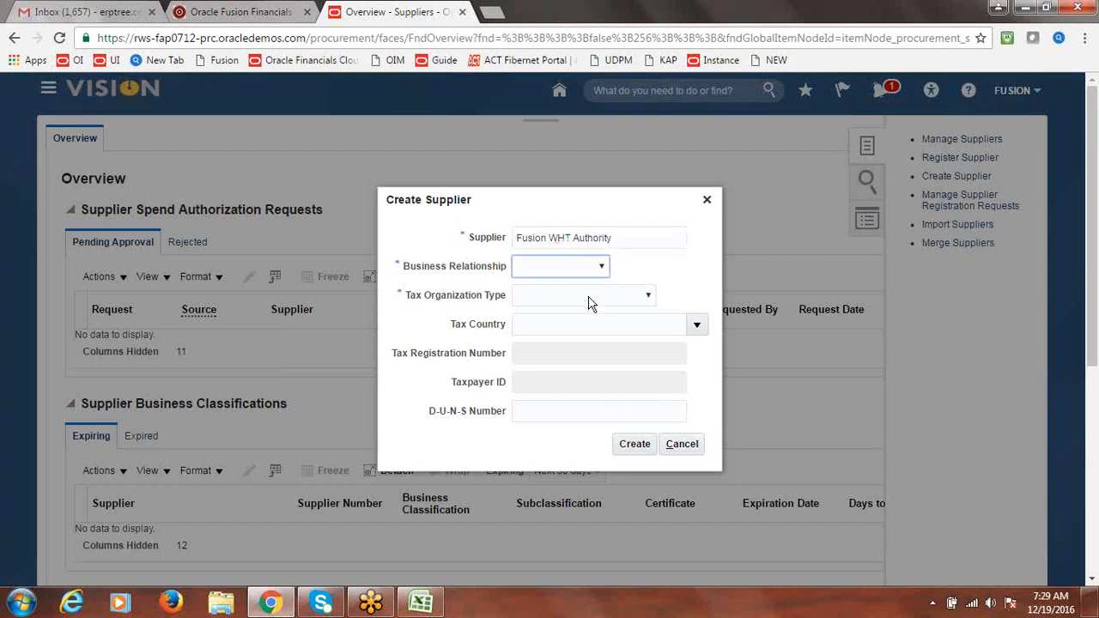
pyautogui.click(601, 269)
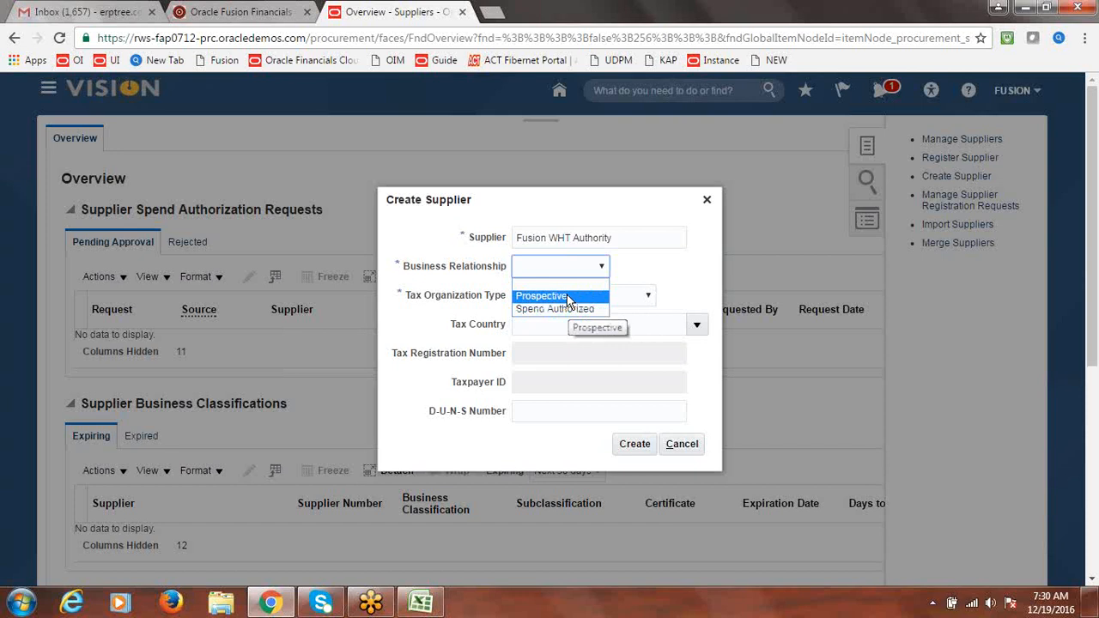
# Set Business Relationship to Spend Authorized and Tax Organization Type to Corporation, then create the supplier
pyautogui.click(567, 309)
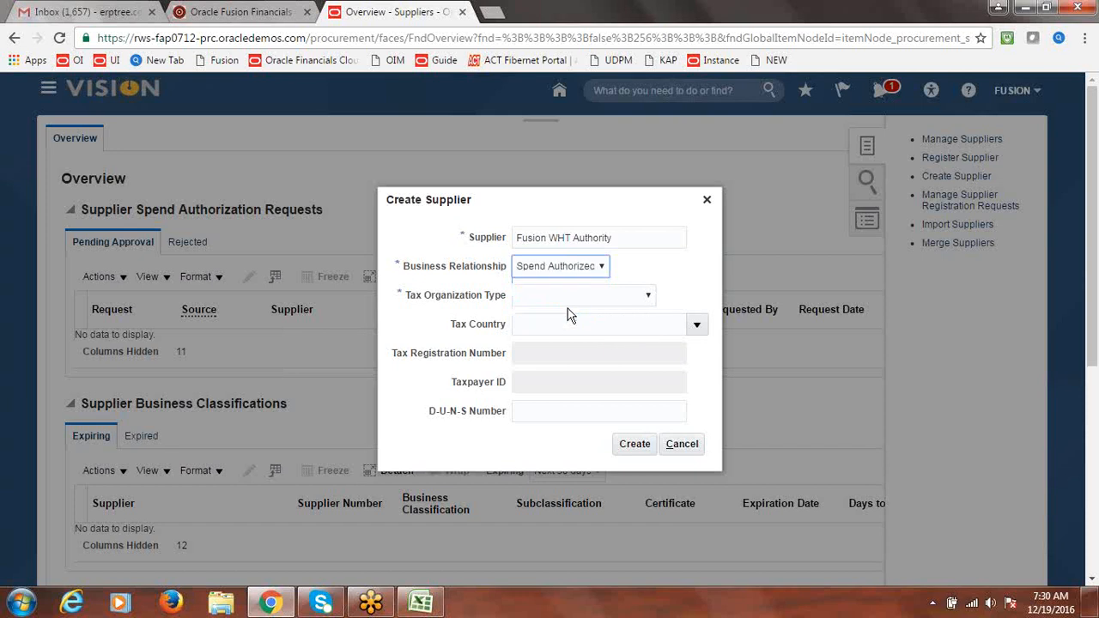
pyautogui.click(649, 296)
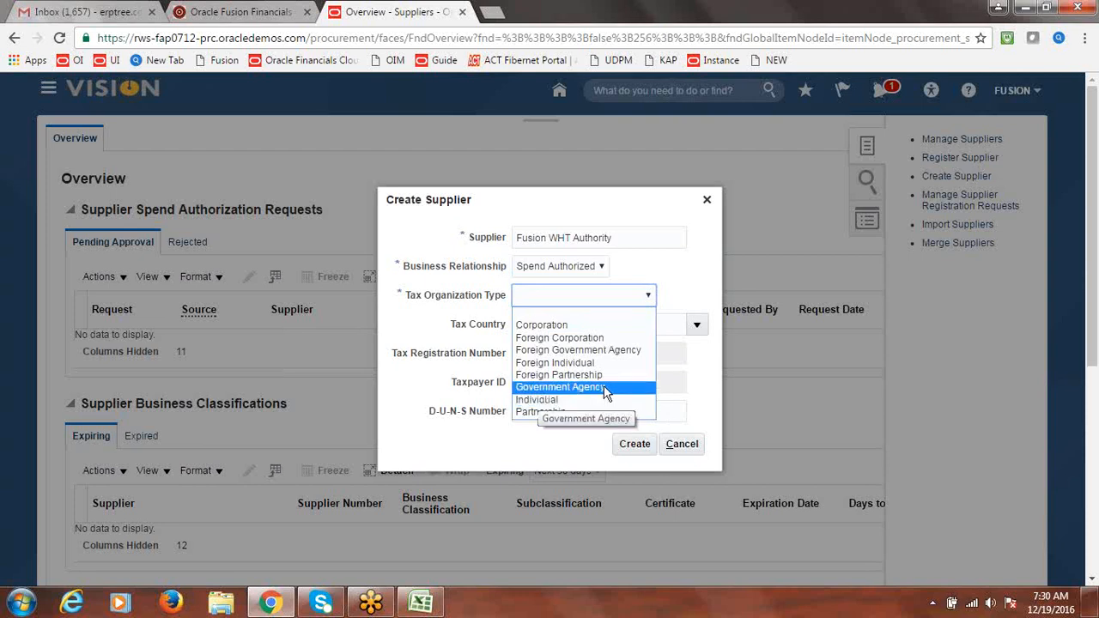
pyautogui.click(556, 326)
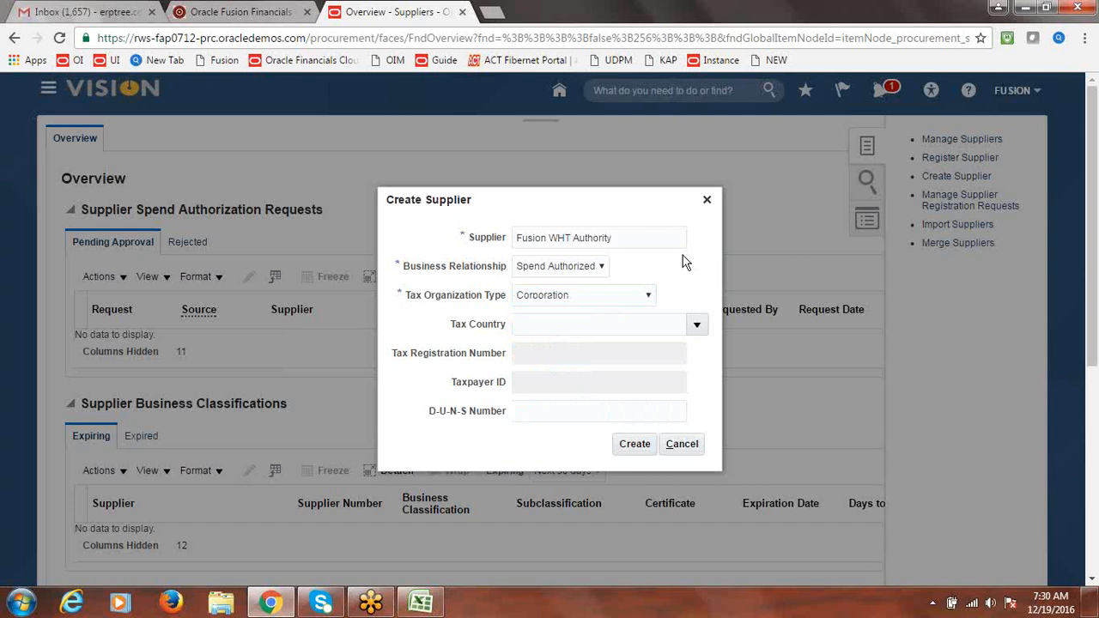
pyautogui.click(649, 295)
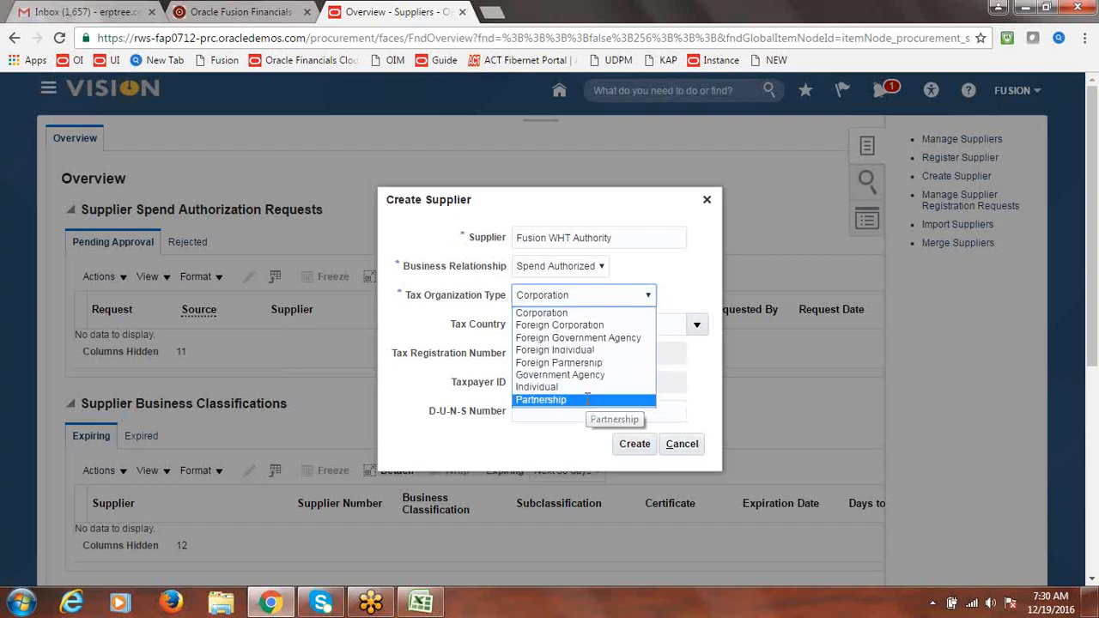
pyautogui.click(599, 313)
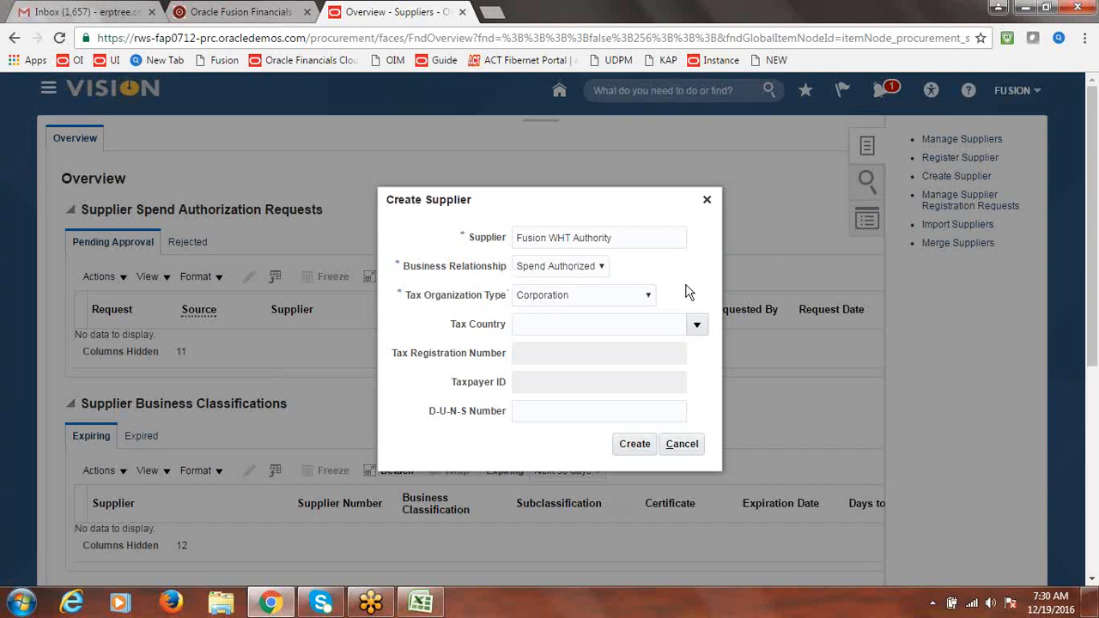
pyautogui.click(636, 443)
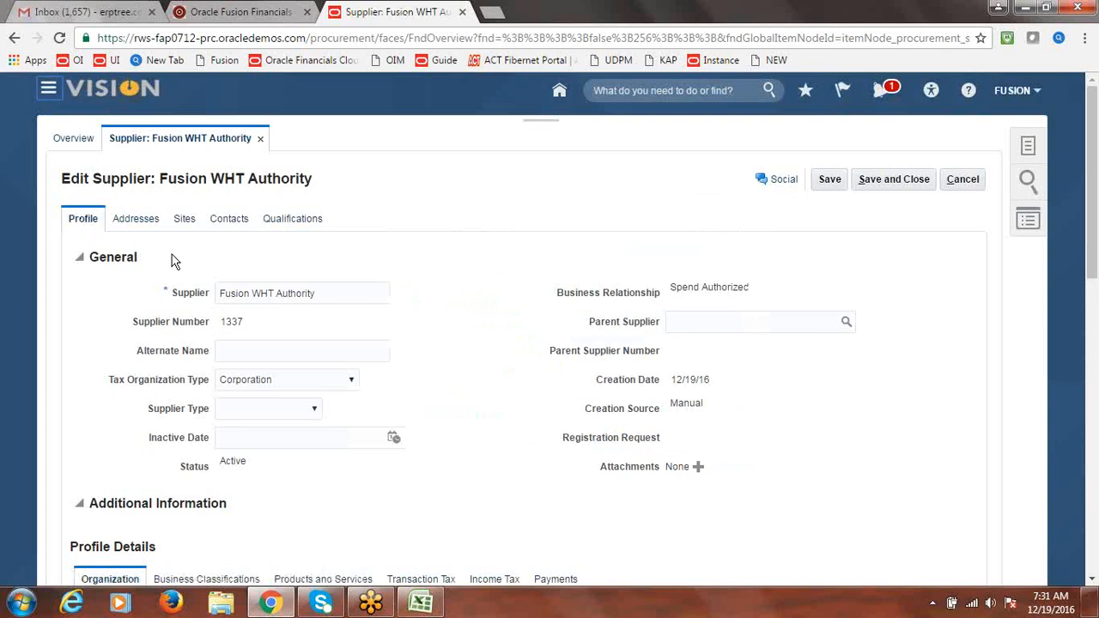
# Add a new supplier address named Fusion WHT Address with country United States (code US)
pyautogui.click(140, 219)
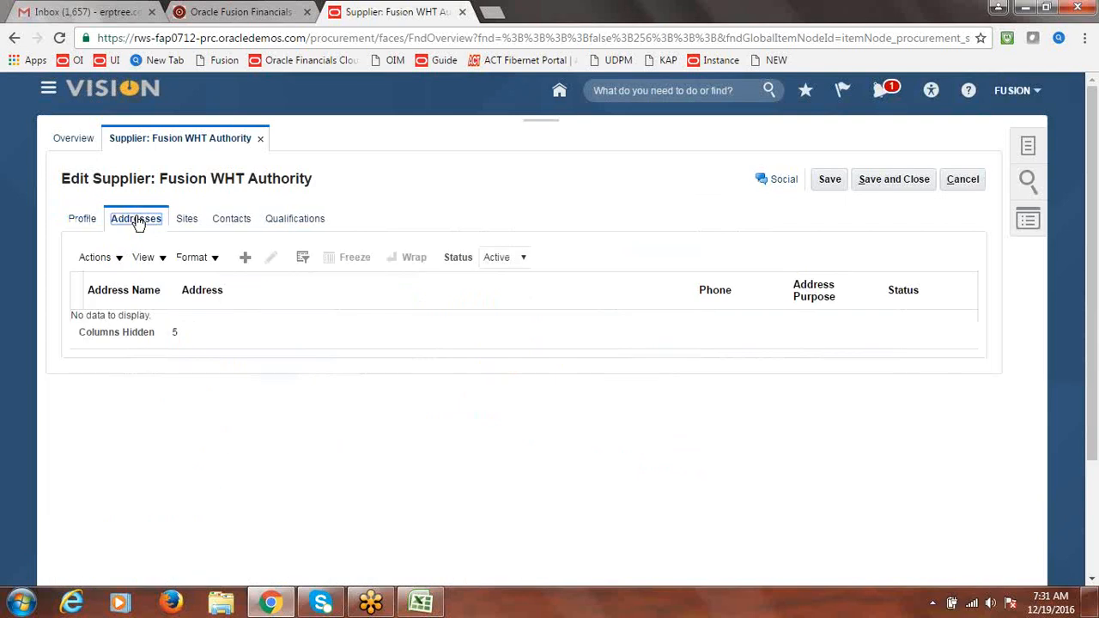
pyautogui.click(244, 257)
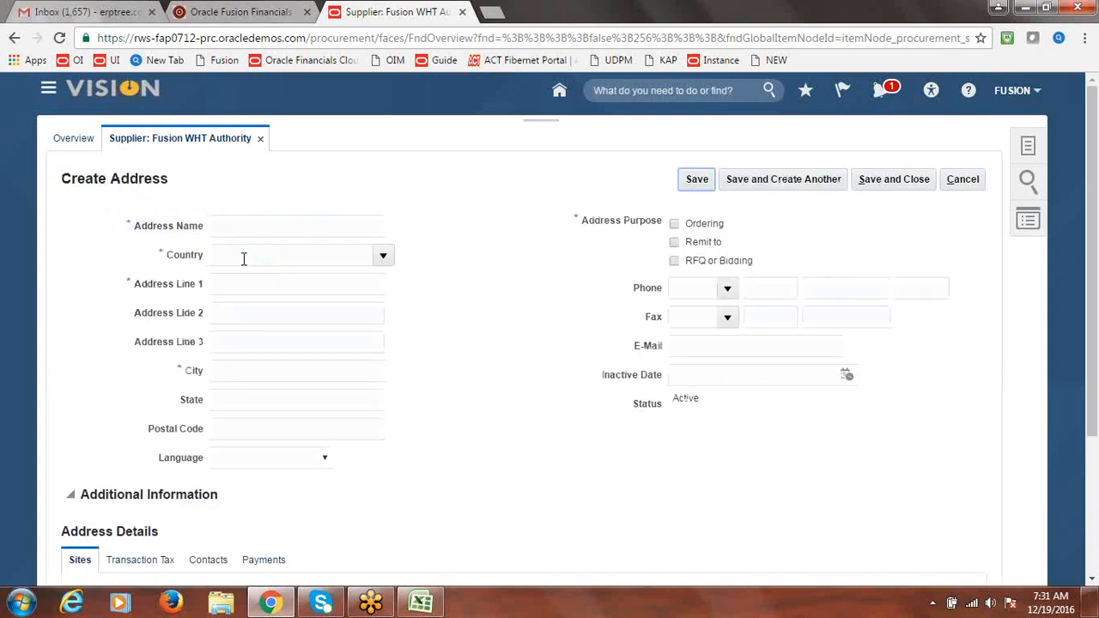
pyautogui.click(260, 225)
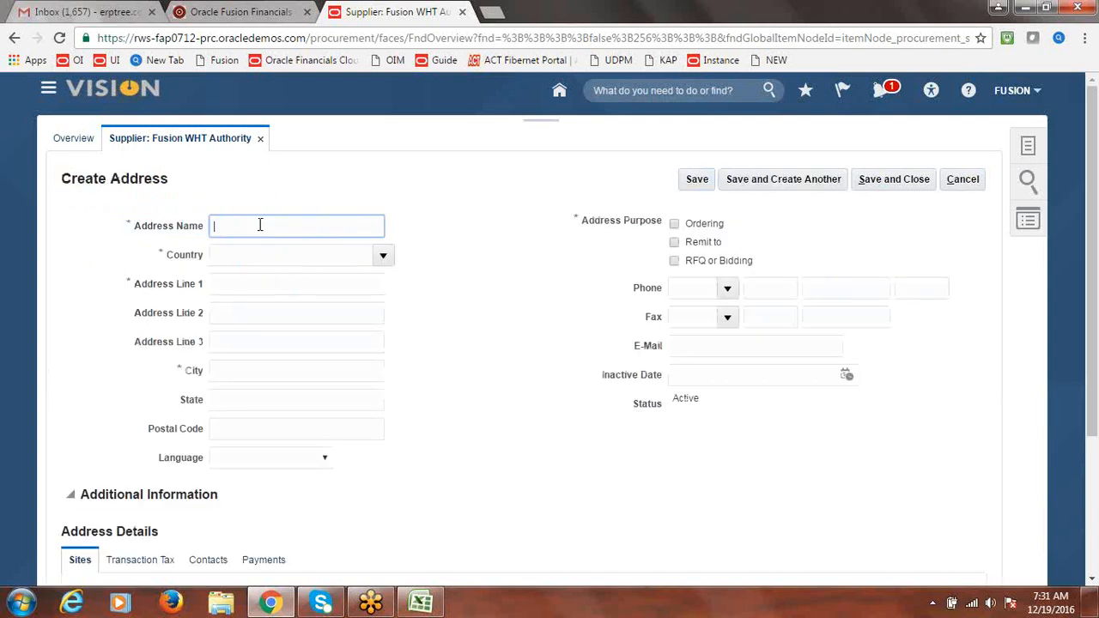
pyautogui.write('Fusion WHT Address')
pyautogui.moveTo(367, 226); pyautogui.dragTo(163, 232)
pyautogui.hotkey('ctrl', 'c')
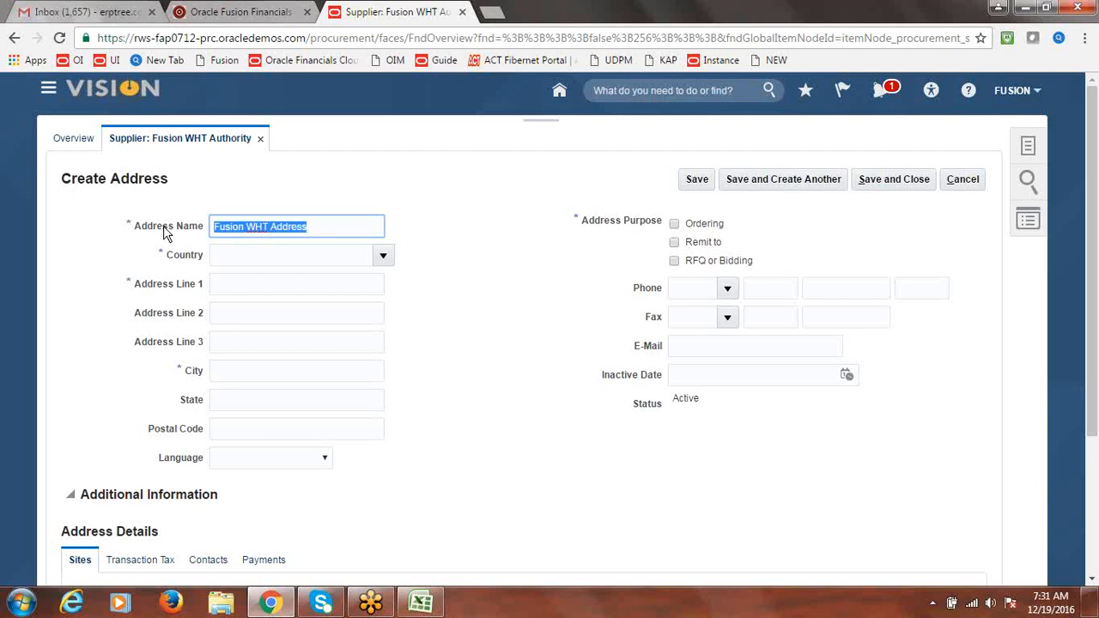
pyautogui.click(384, 255)
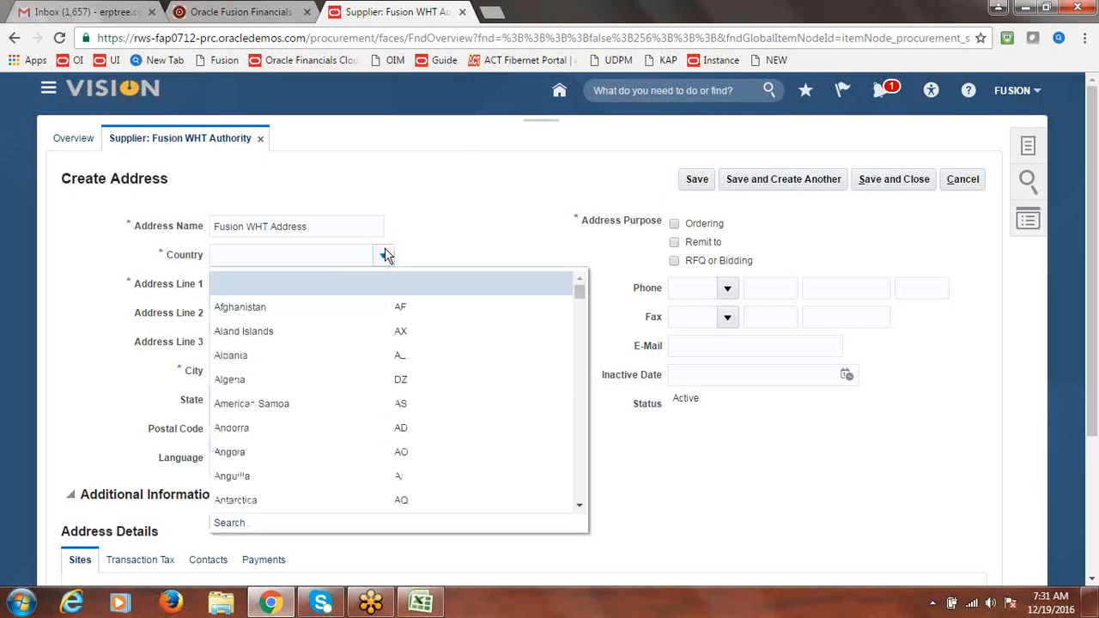
pyautogui.click(235, 526)
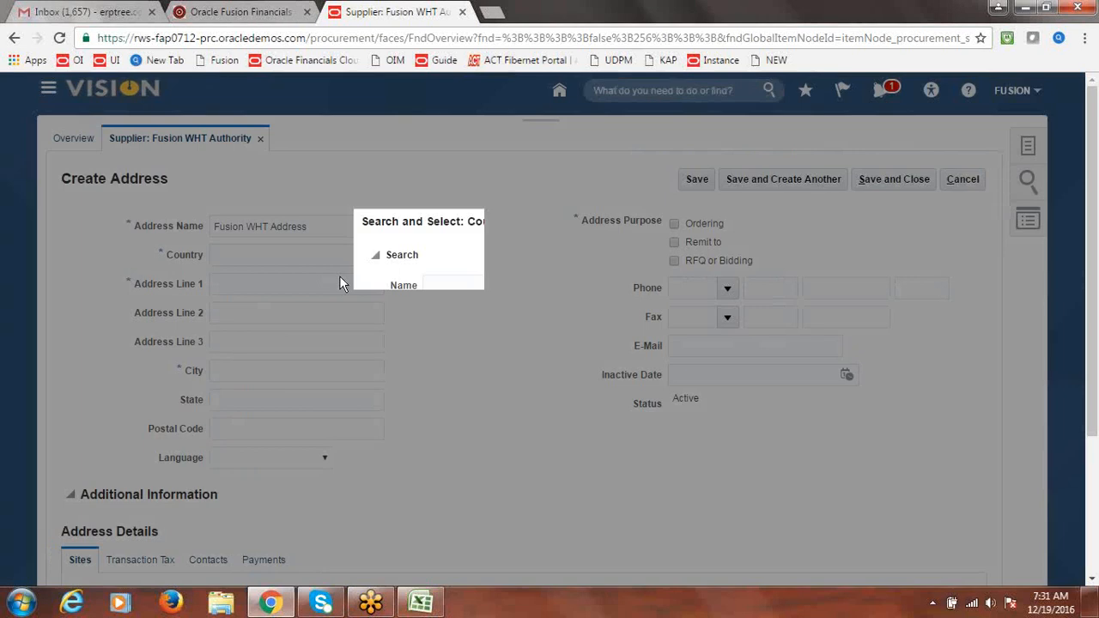
pyautogui.click(474, 314)
pyautogui.write('US')
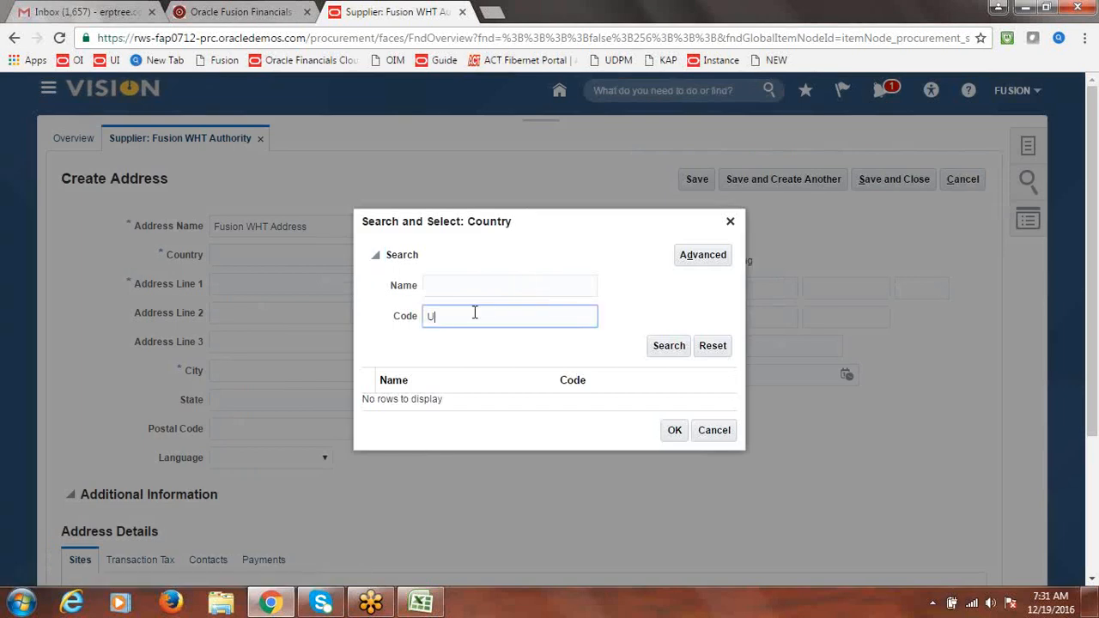
pyautogui.click(678, 347)
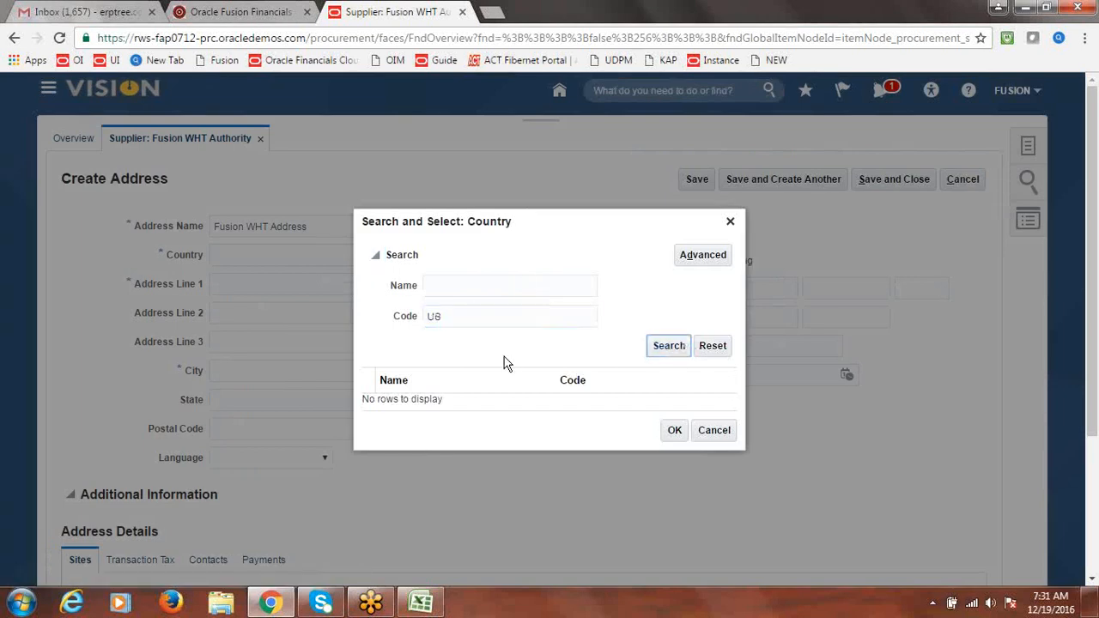
pyautogui.click(421, 401)
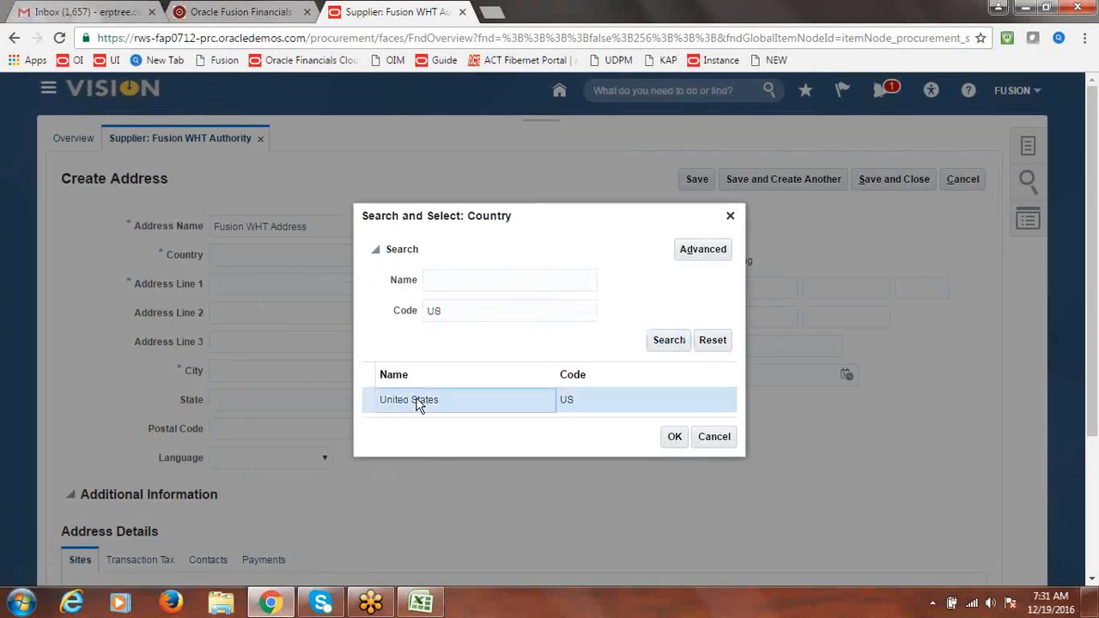
pyautogui.click(675, 439)
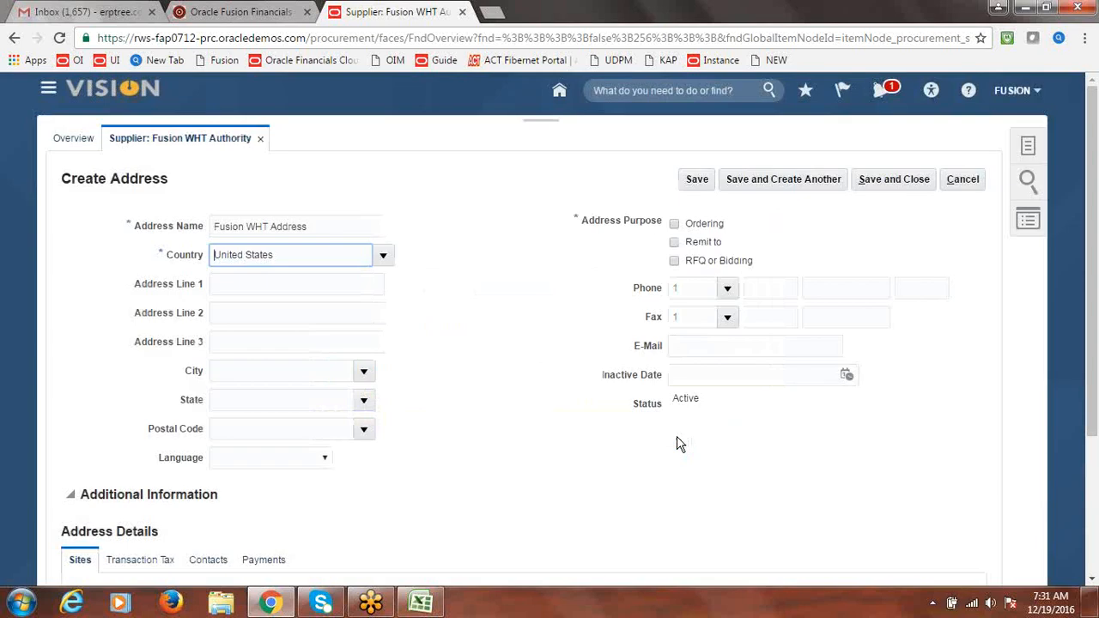
# Fill Address Lines 1–2, city A and M College, postal code 77843, and check Remit to
pyautogui.hotkey('ctrl', 'v')
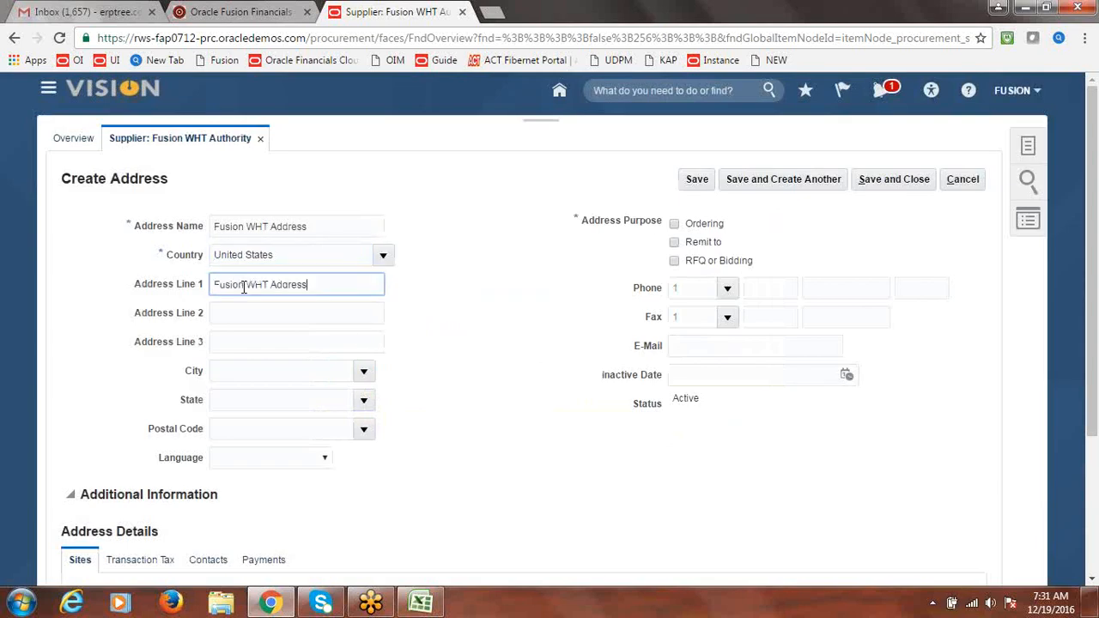
pyautogui.click(238, 312)
pyautogui.hotkey('ctrl', 'v')
pyautogui.hotkey('ctrl', 'z')
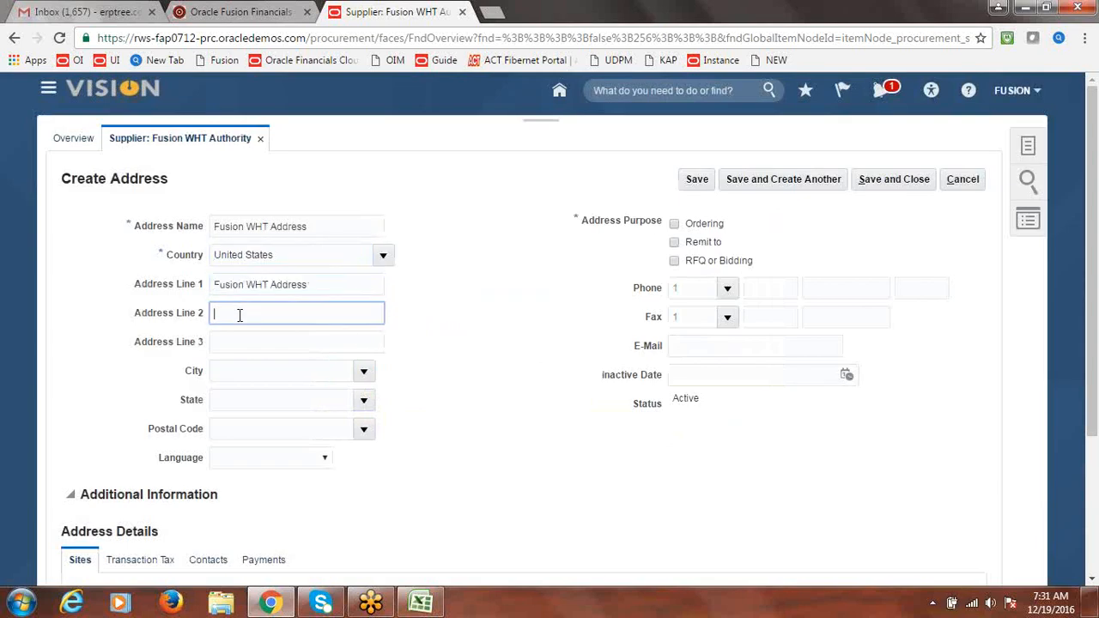
pyautogui.hotkey('ctrl', 'v')
pyautogui.press('Tab')
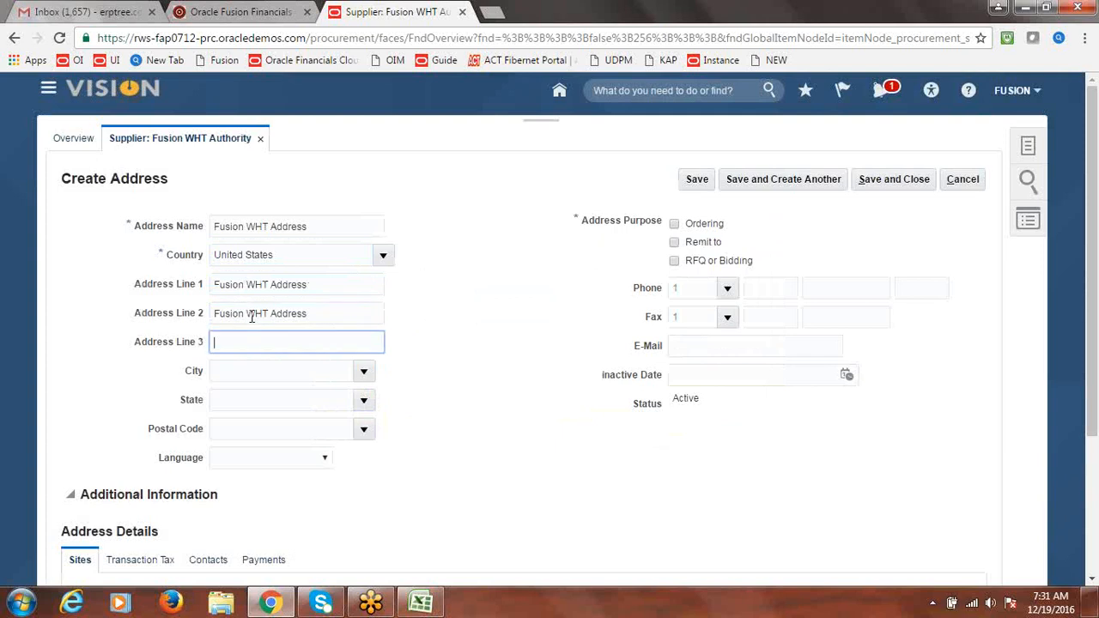
pyautogui.click(363, 370)
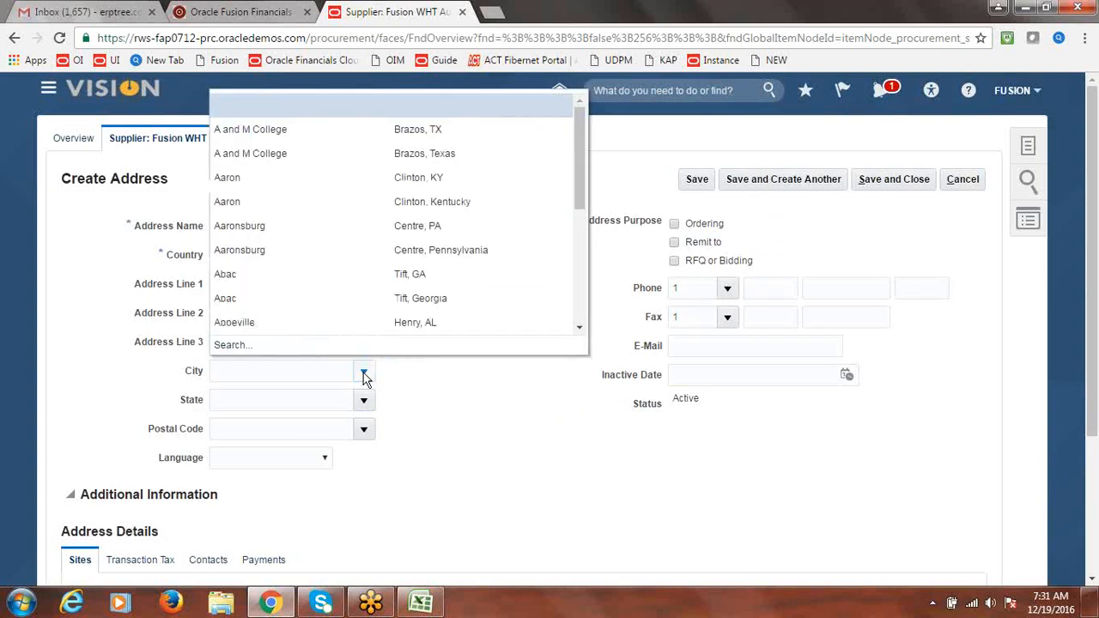
pyautogui.click(263, 129)
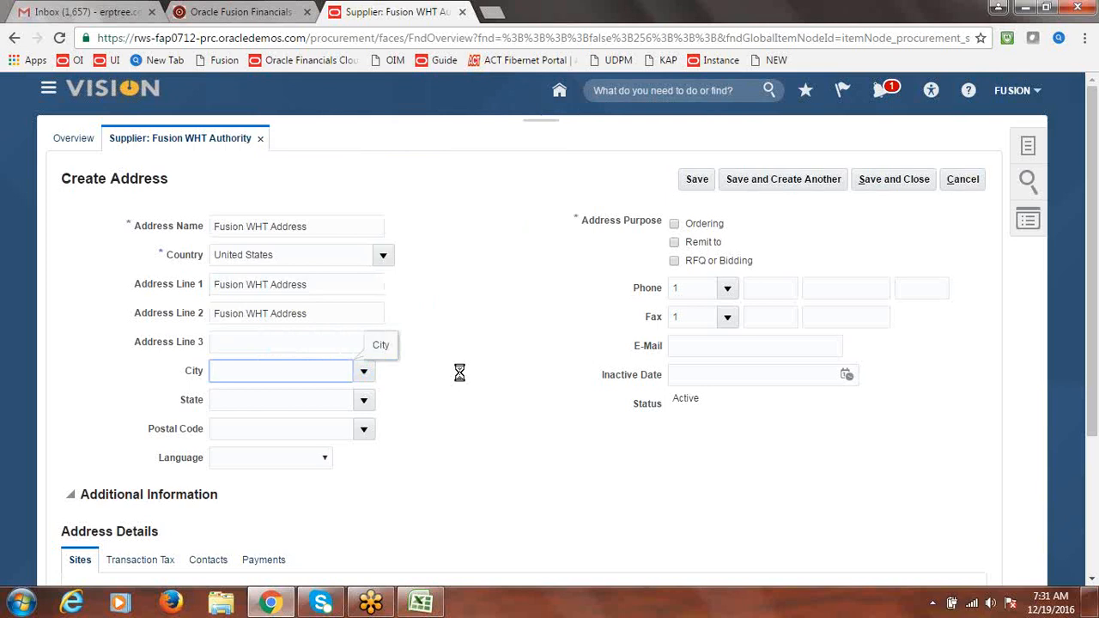
pyautogui.click(364, 429)
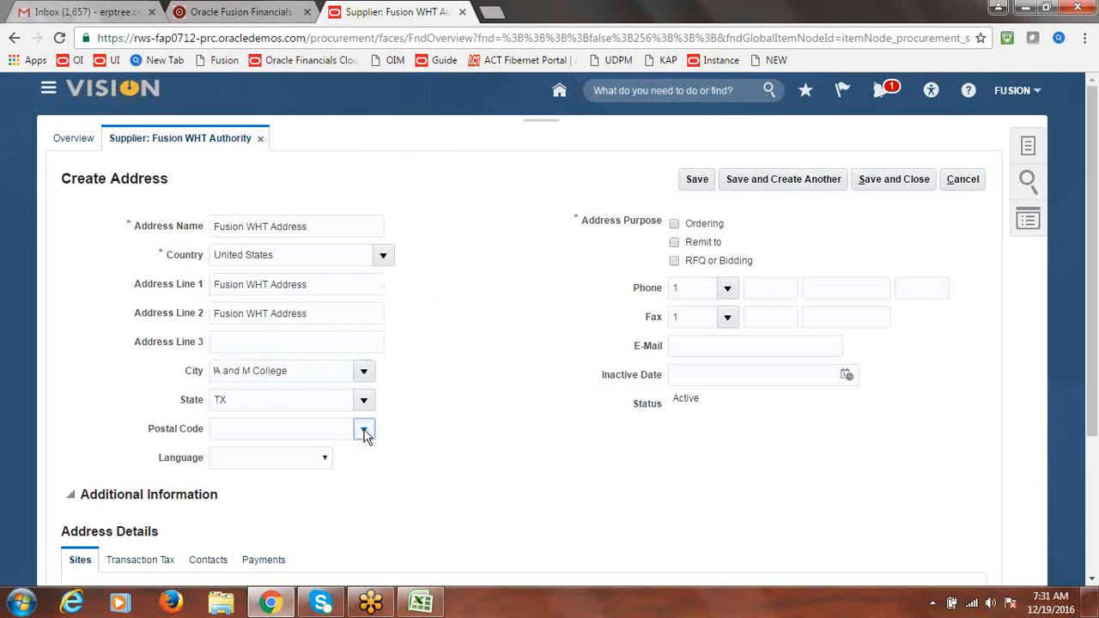
pyautogui.click(269, 479)
pyautogui.click(675, 244)
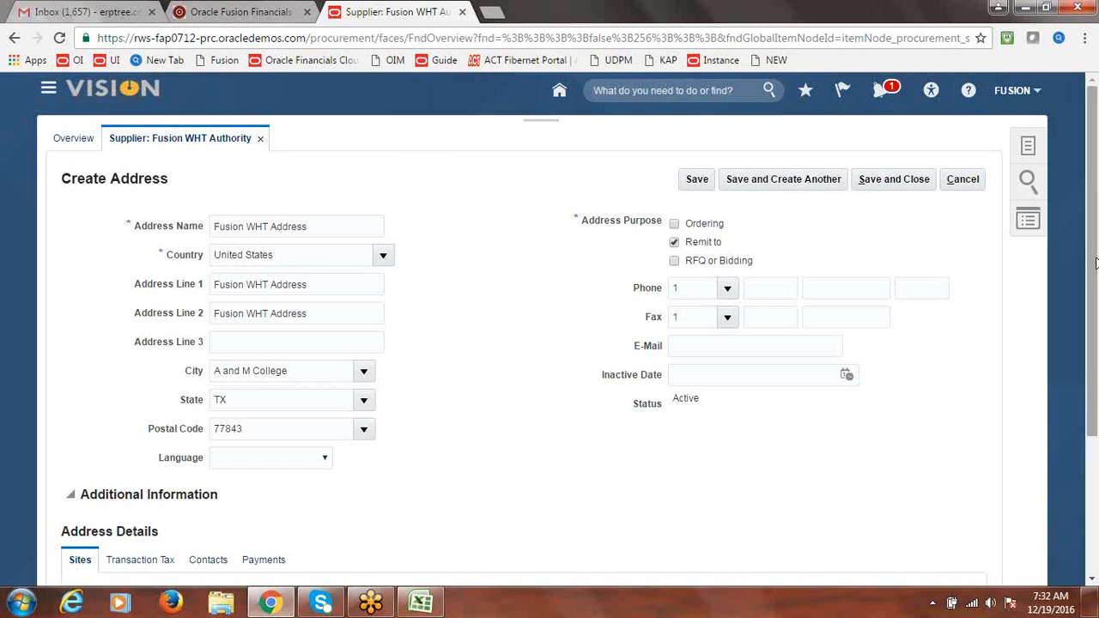
# Set Check as the address's default payment method, then save and close the address
pyautogui.scroll(-3, 1095, 261)
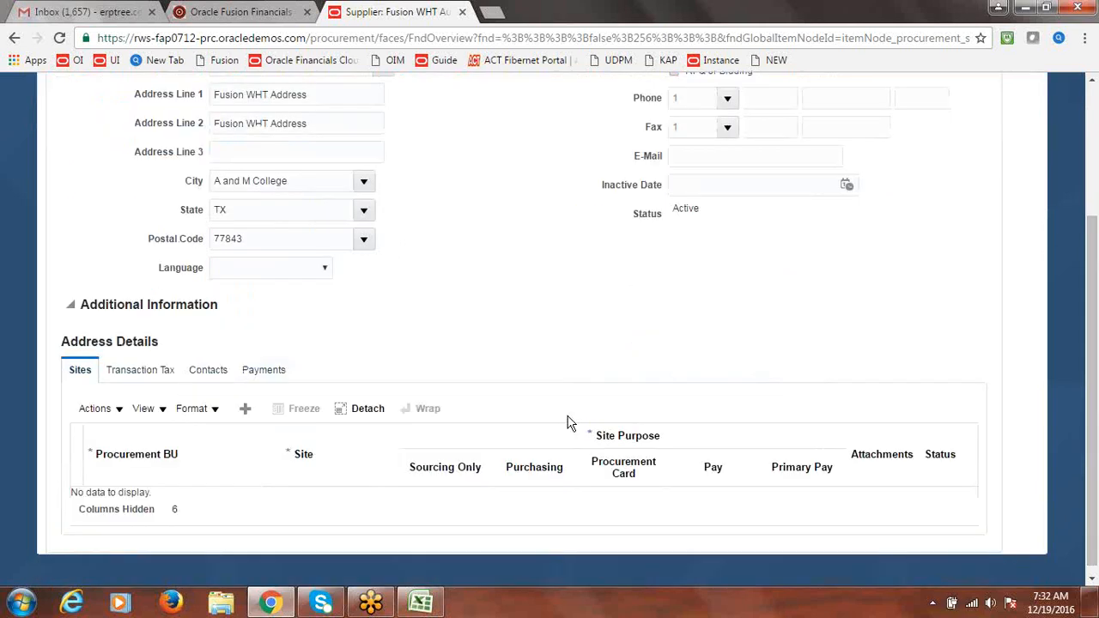
pyautogui.click(276, 375)
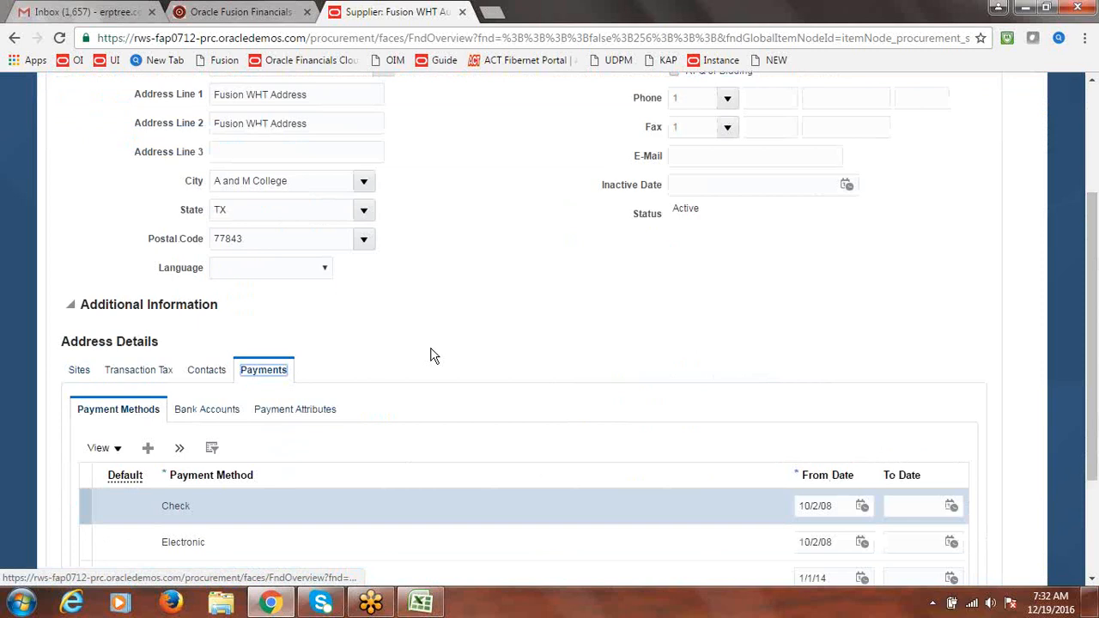
pyautogui.click(83, 506)
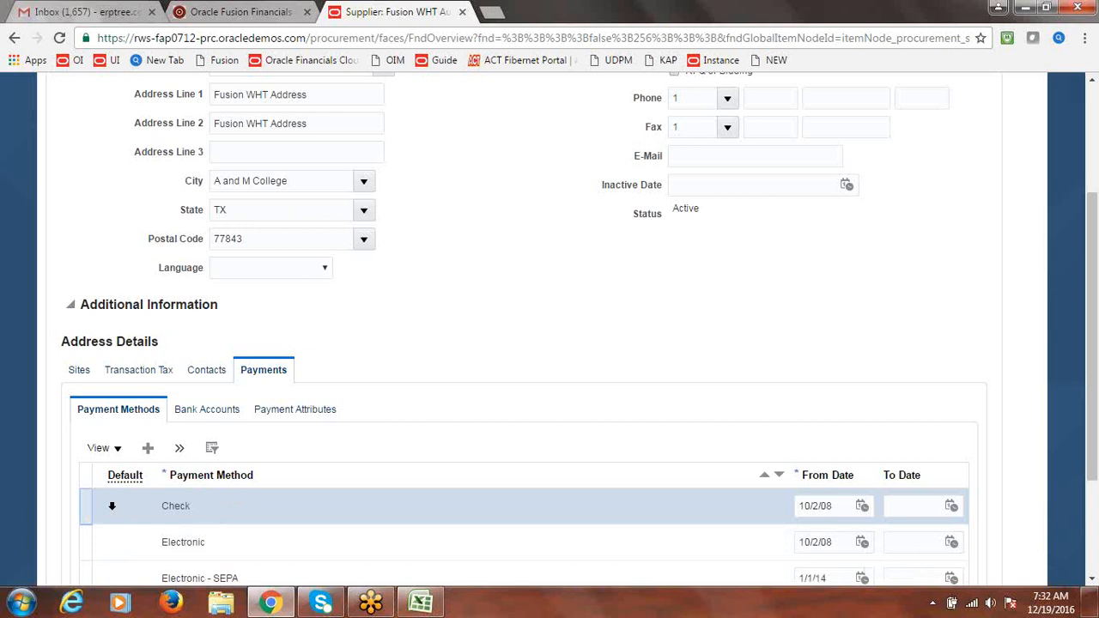
pyautogui.click(180, 453)
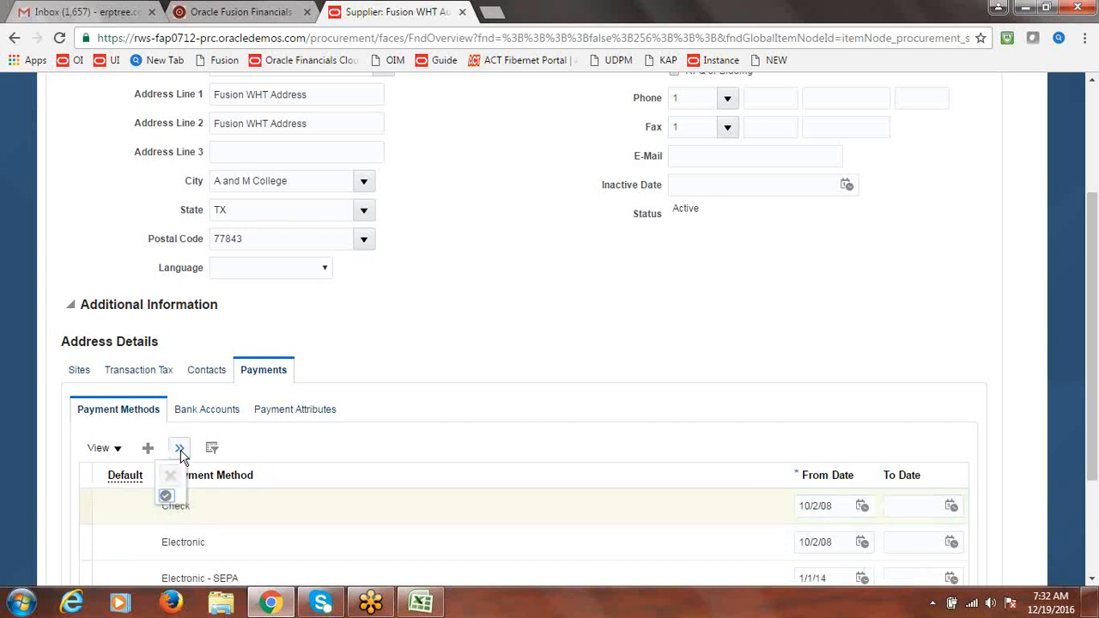
pyautogui.click(165, 498)
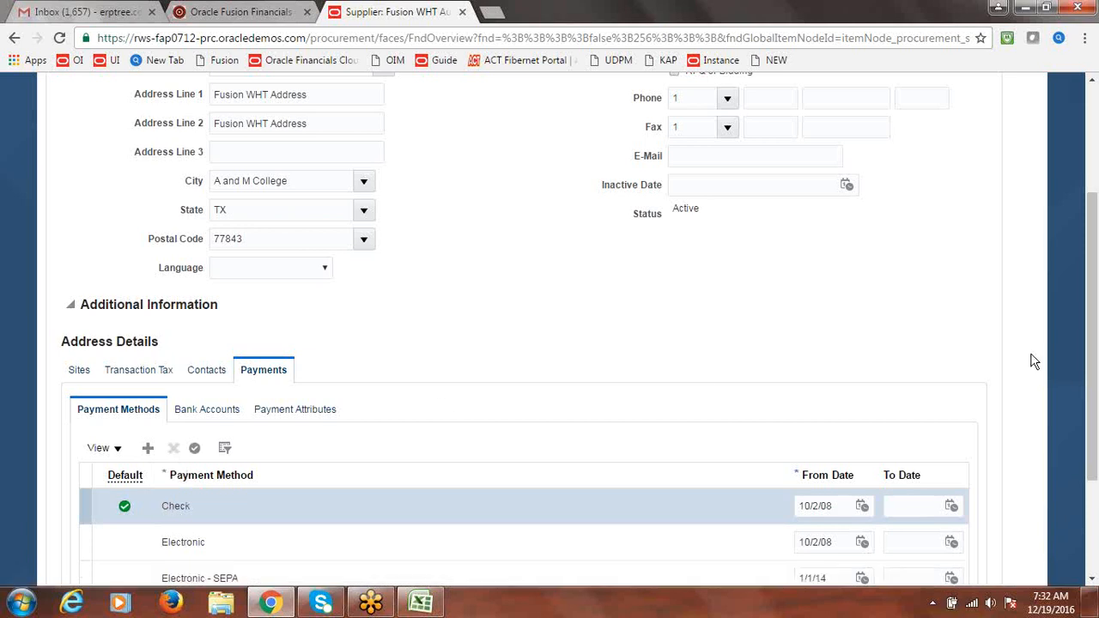
pyautogui.scroll(3, 1092, 389)
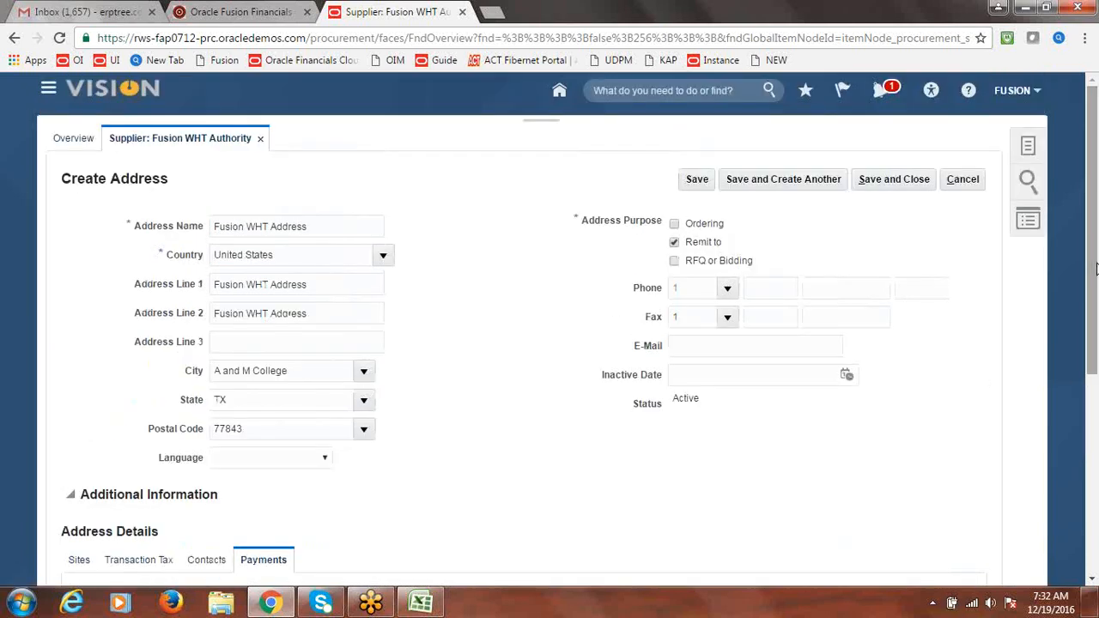
pyautogui.click(892, 187)
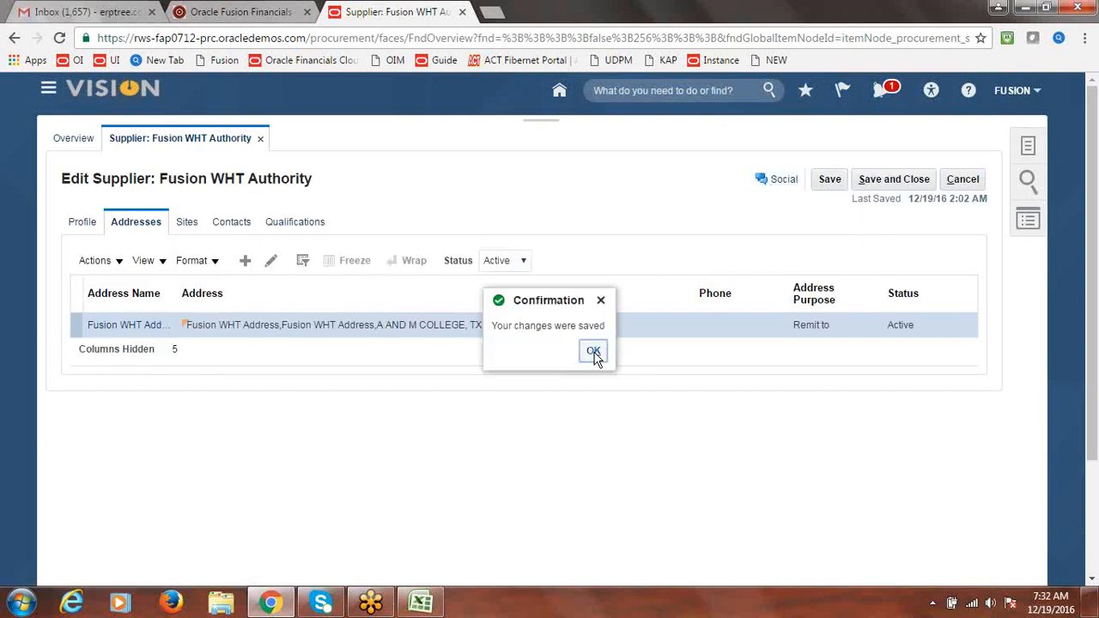
pyautogui.click(593, 352)
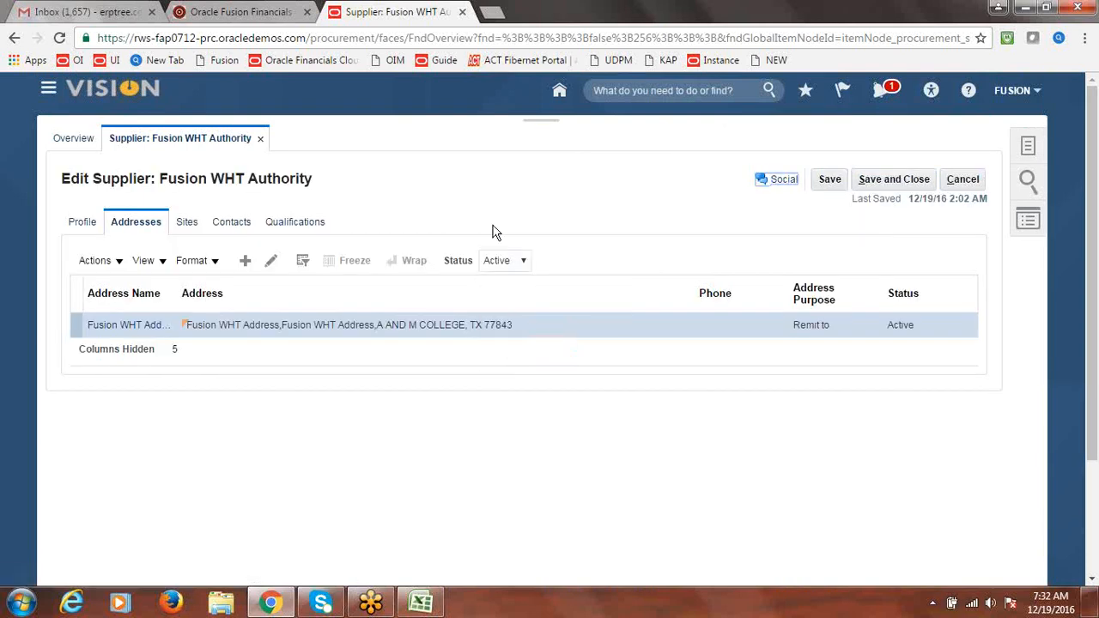
# Create pay site WHT Site1 on Fusion WHT Address and save it
pyautogui.click(188, 221)
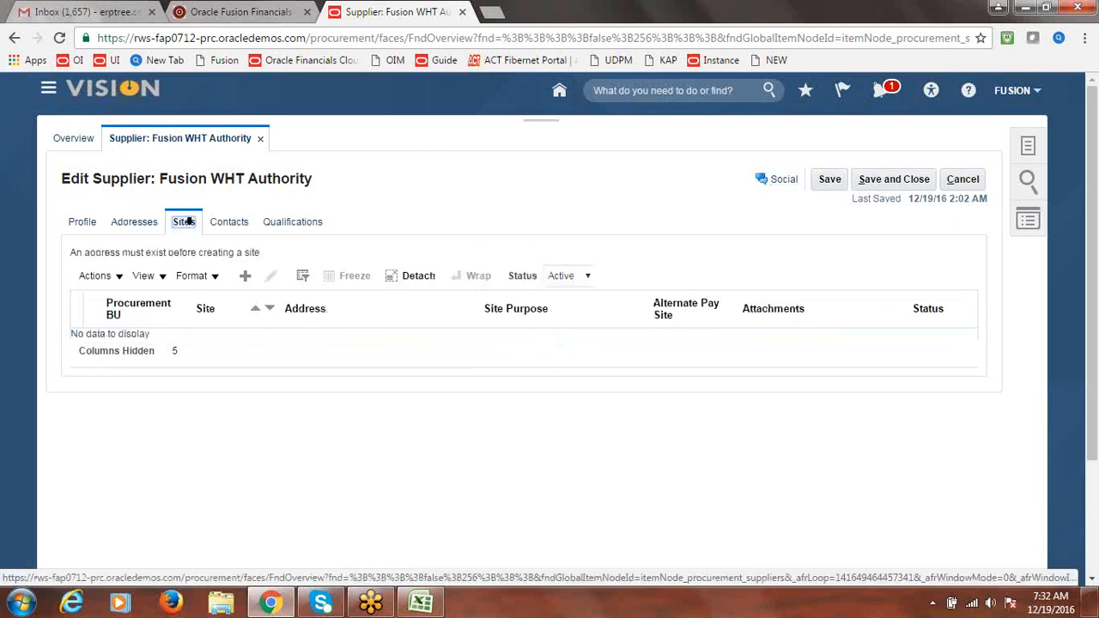
pyautogui.click(244, 278)
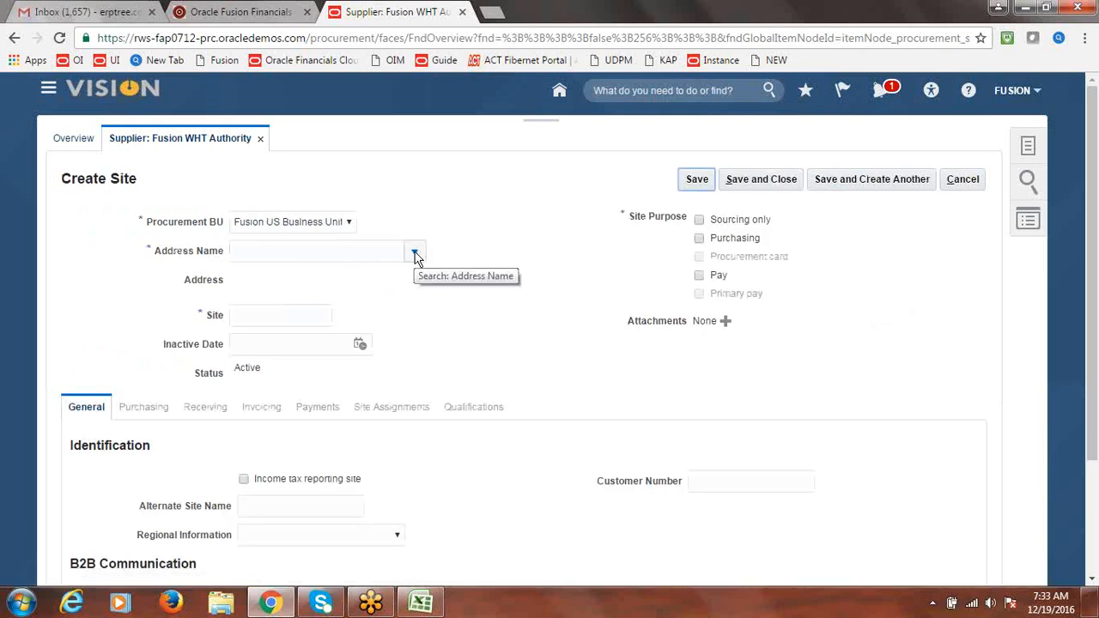
pyautogui.click(416, 256)
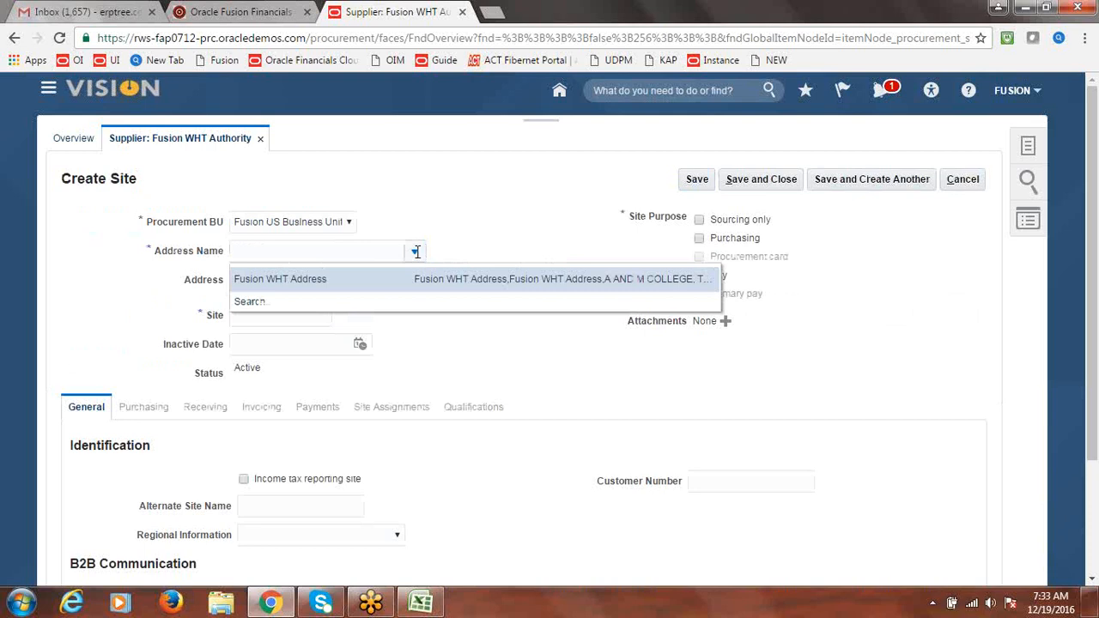
pyautogui.click(337, 279)
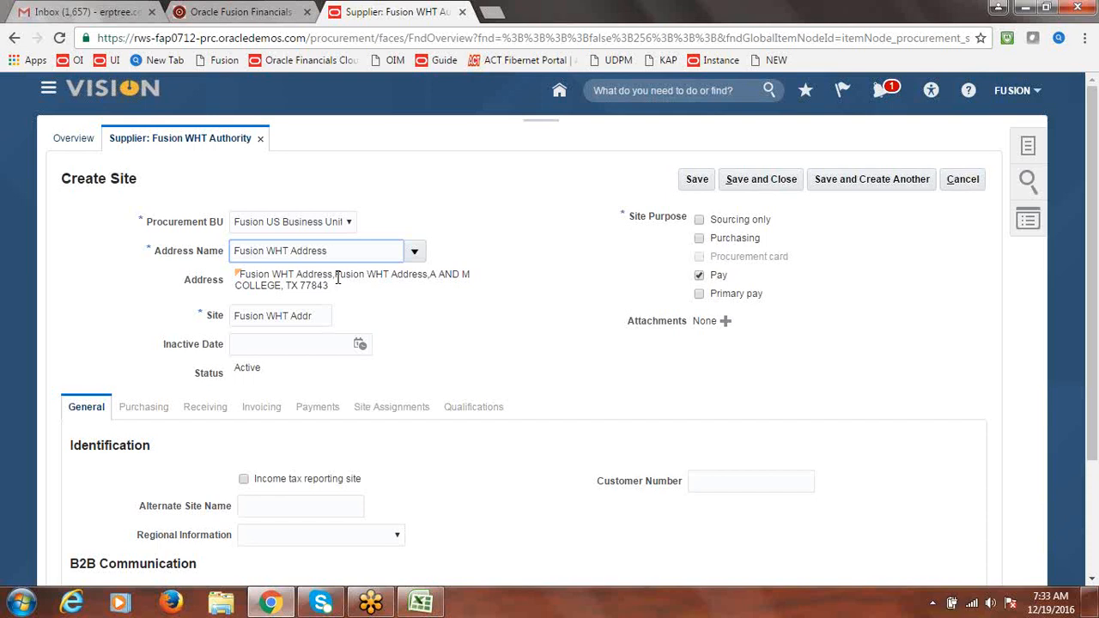
pyautogui.moveTo(318, 316); pyautogui.dragTo(228, 319)
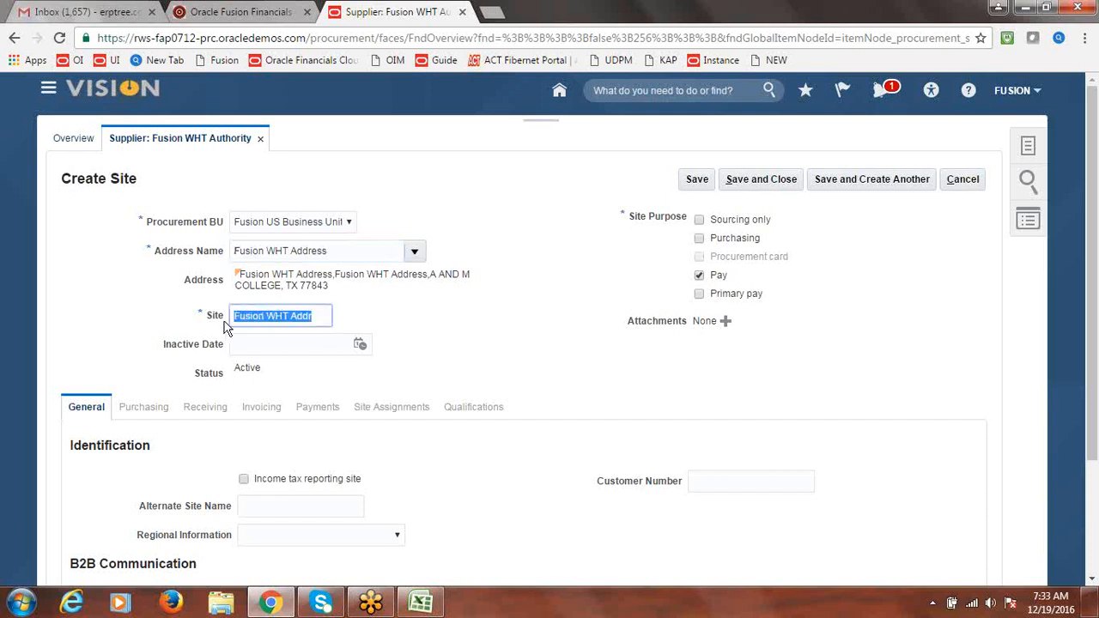
pyautogui.write('w')
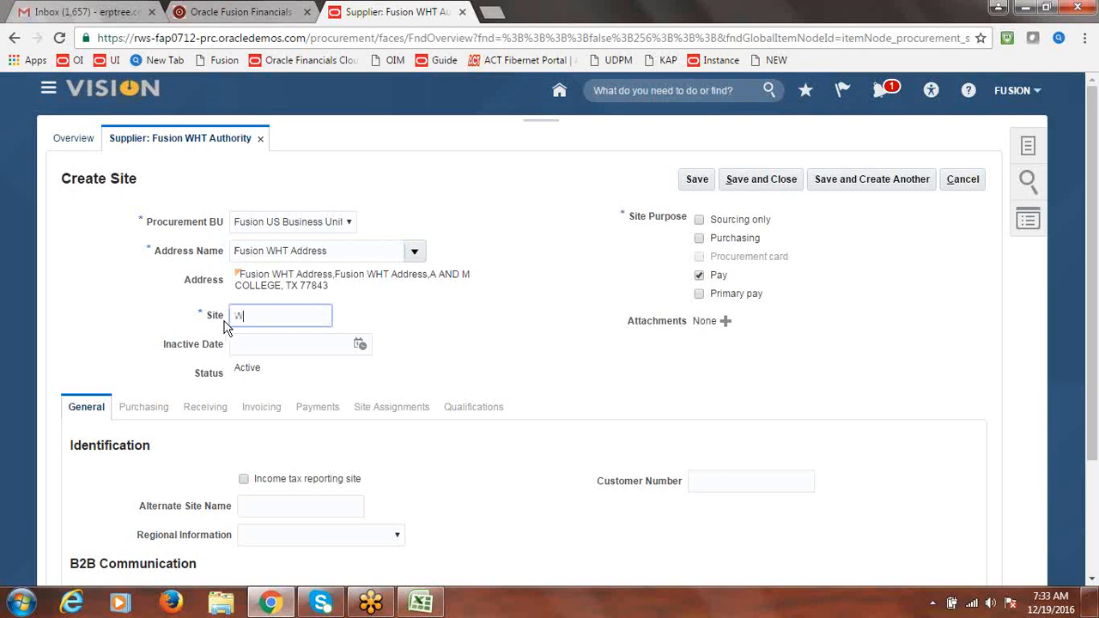
pyautogui.write('HT Site1')
pyautogui.click(447, 321)
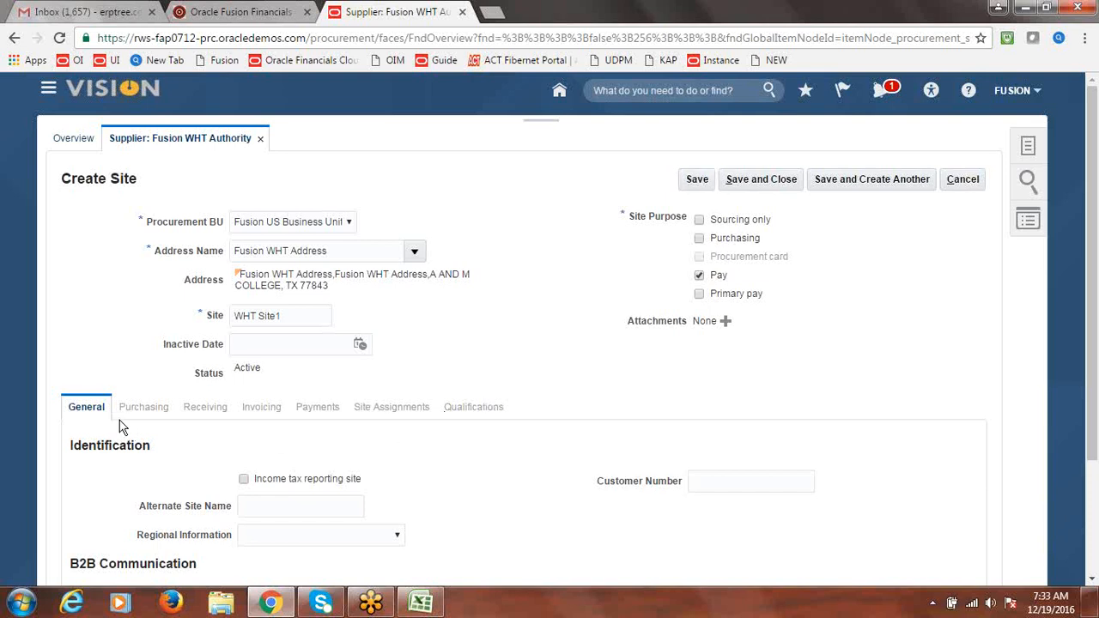
pyautogui.click(697, 183)
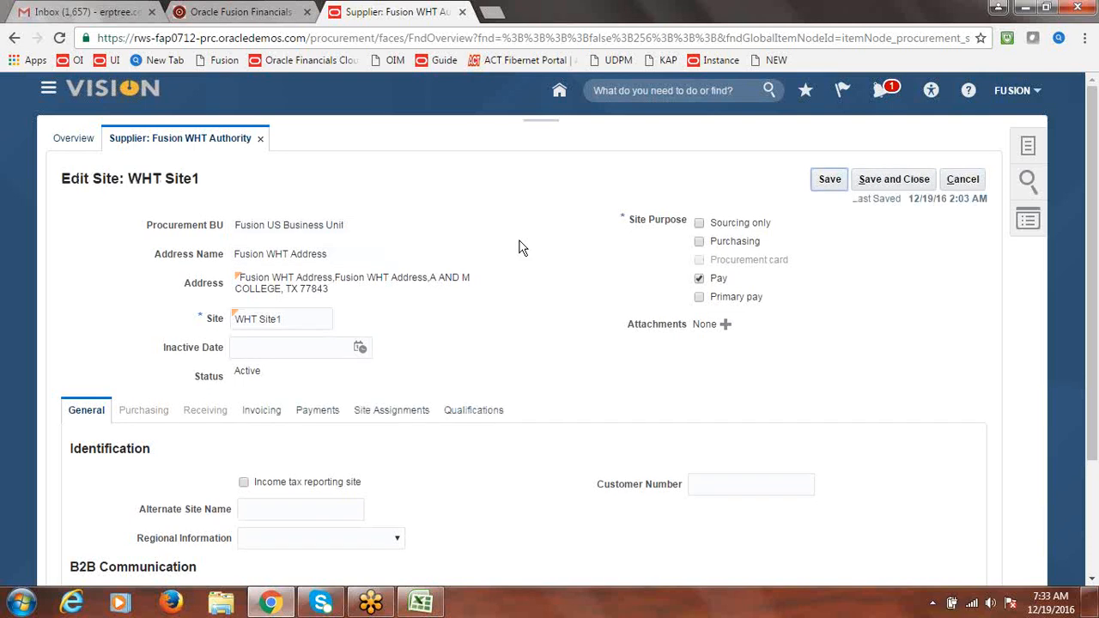
# Add a site assignment with Fusion US Business Unit as client BU, then save and close the site
pyautogui.click(318, 412)
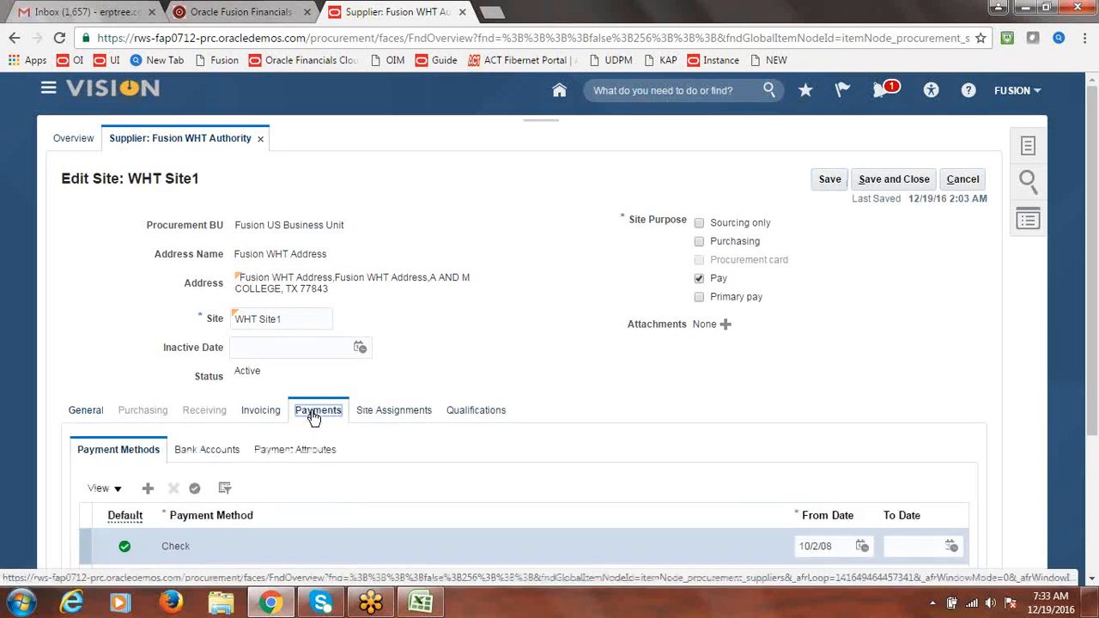
pyautogui.scroll(-1, 1096, 297)
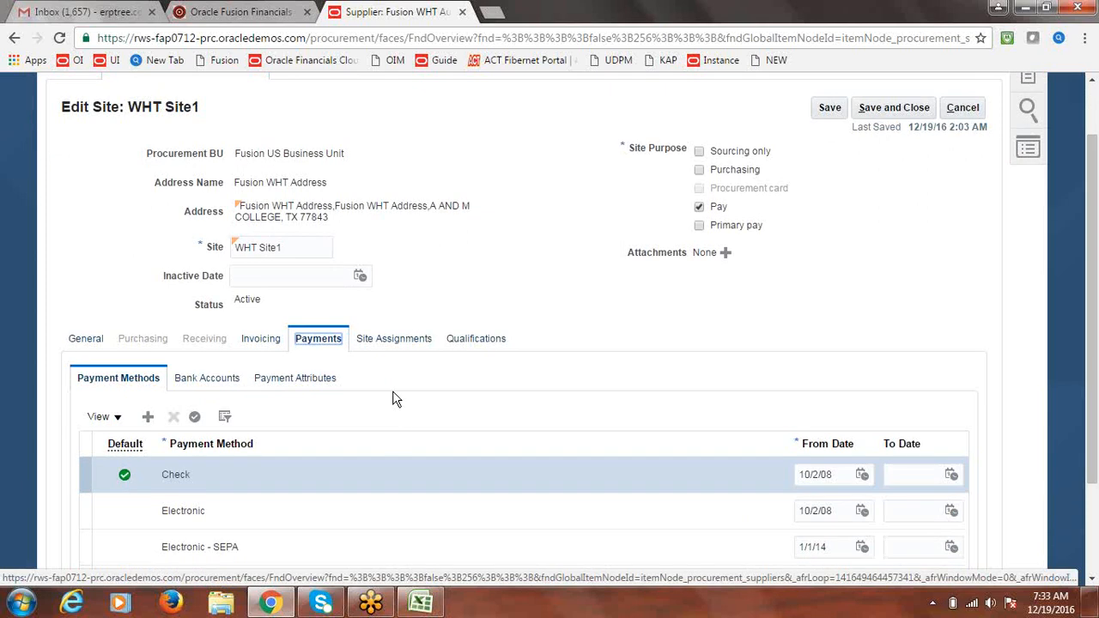
pyautogui.click(389, 344)
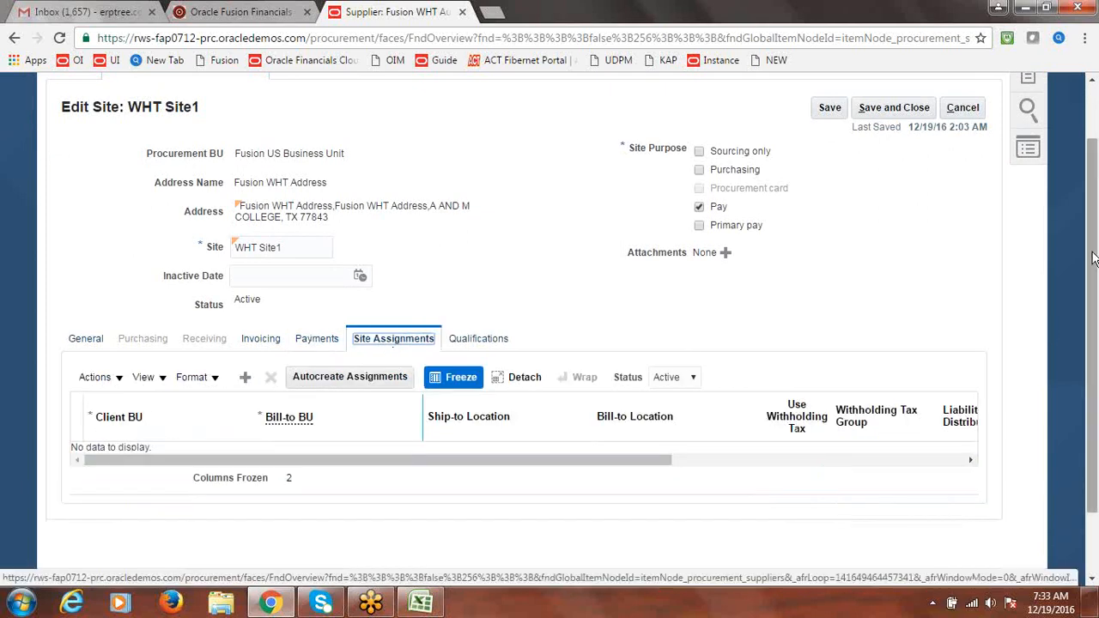
pyautogui.click(321, 339)
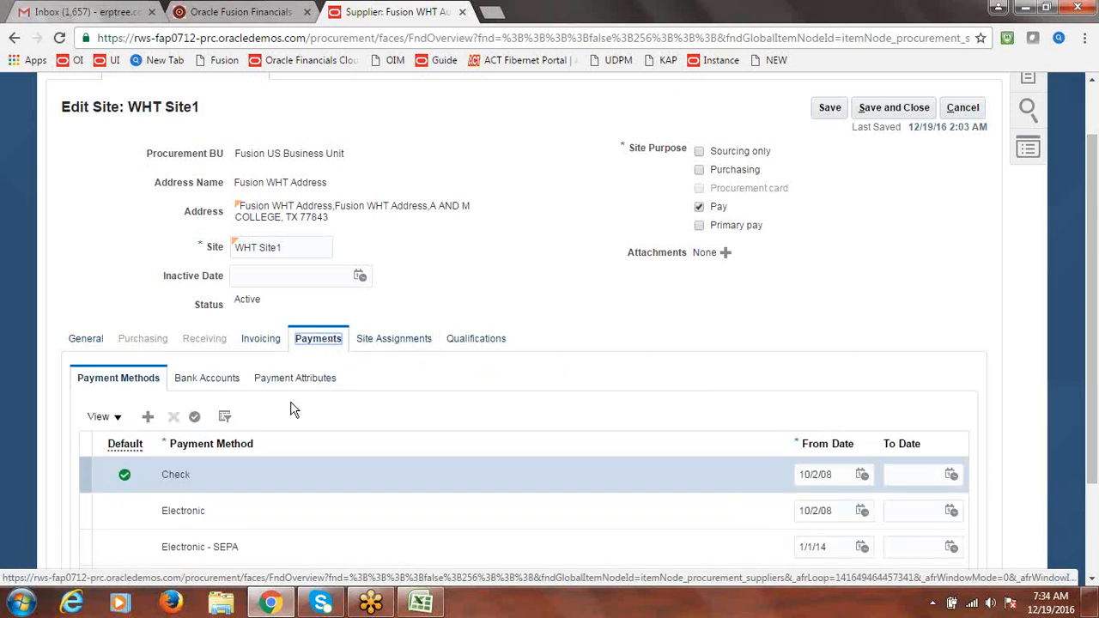
pyautogui.click(396, 338)
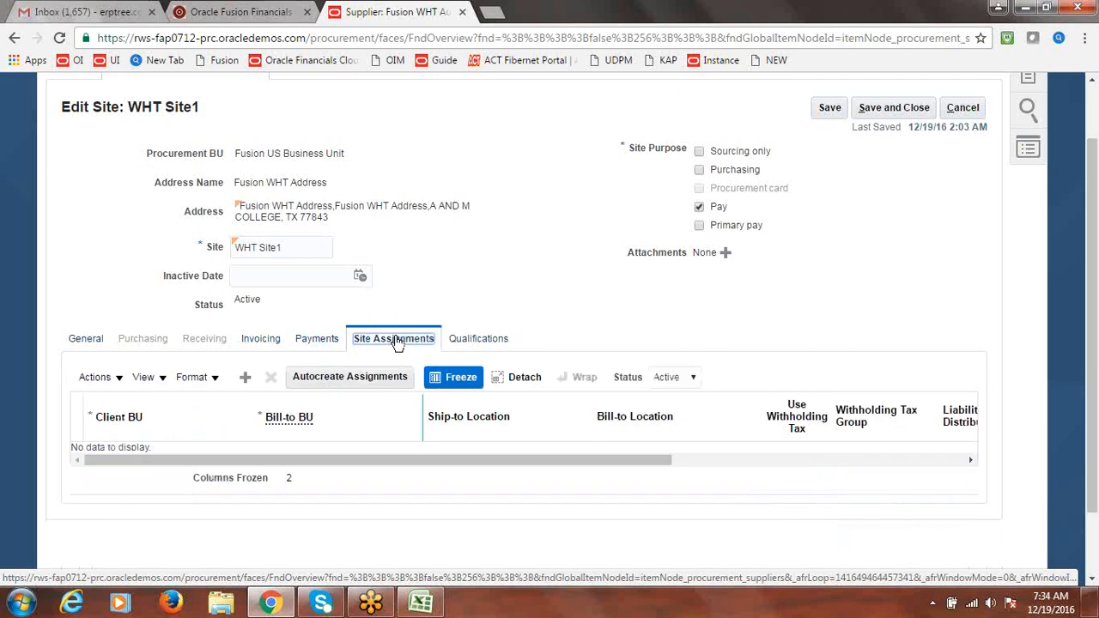
pyautogui.click(245, 380)
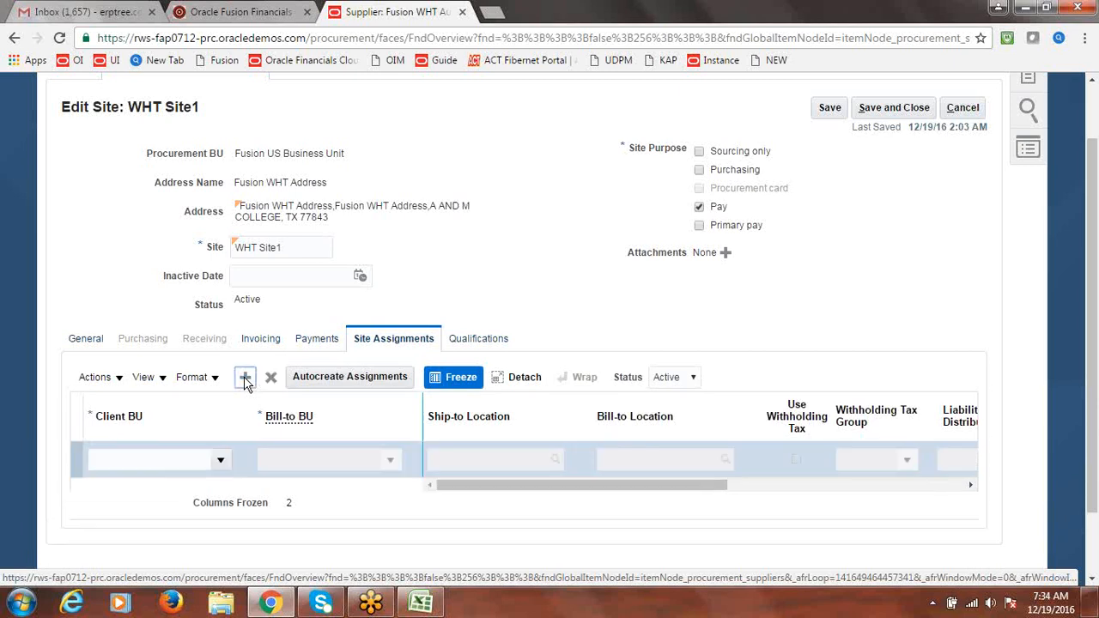
pyautogui.click(219, 462)
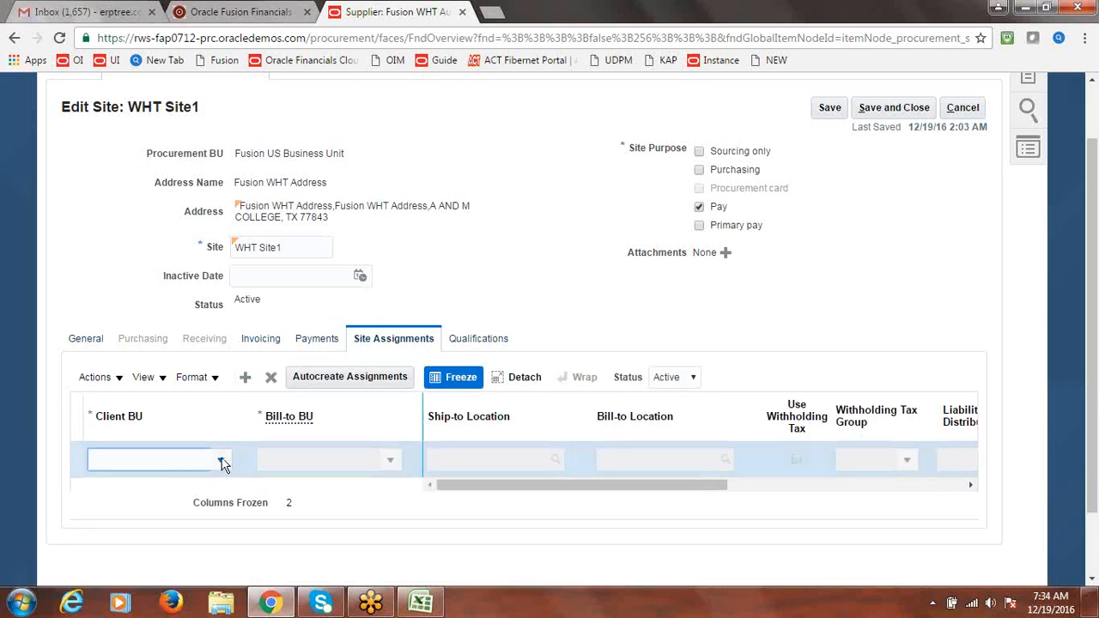
pyautogui.click(222, 462)
pyautogui.click(158, 488)
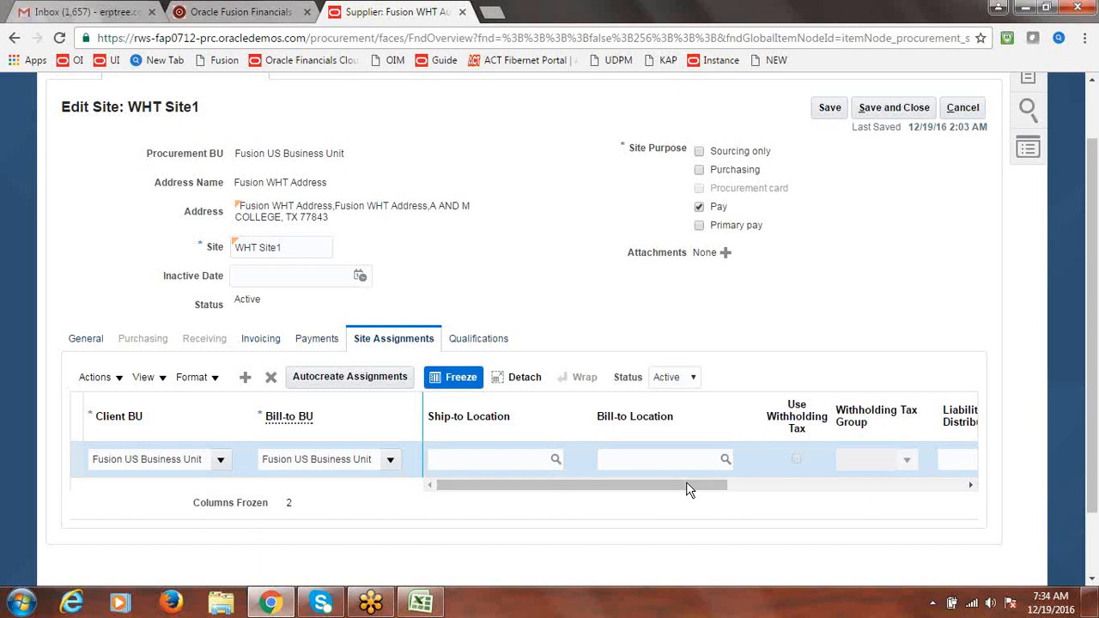
pyautogui.click(898, 108)
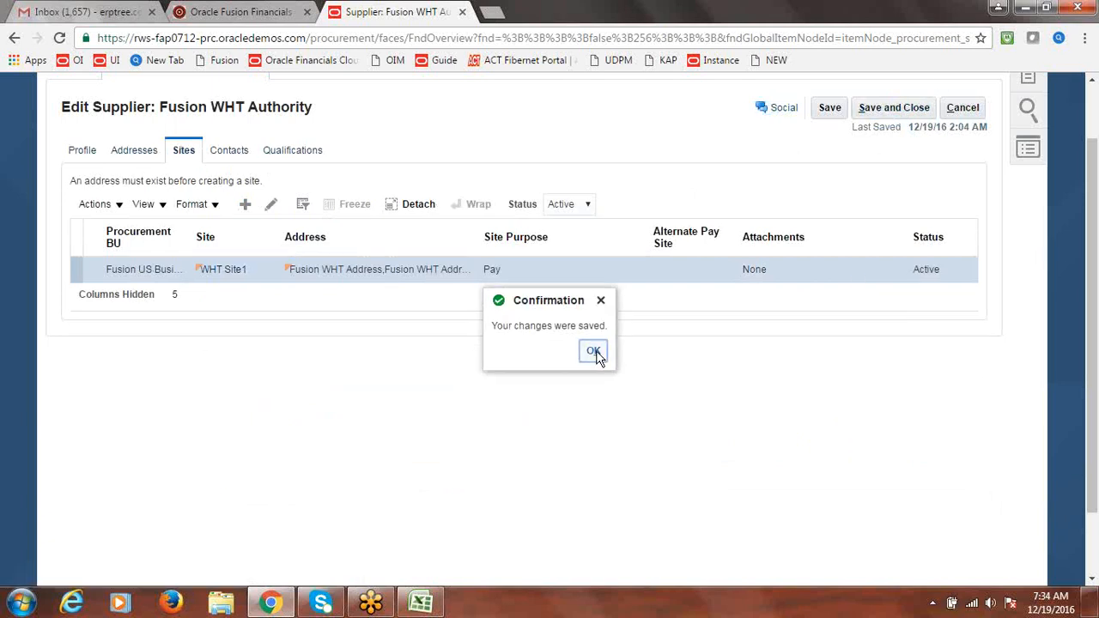
# Set the supplier type to Tax Authority on the Profile tab, then save and close the supplier
pyautogui.click(593, 351)
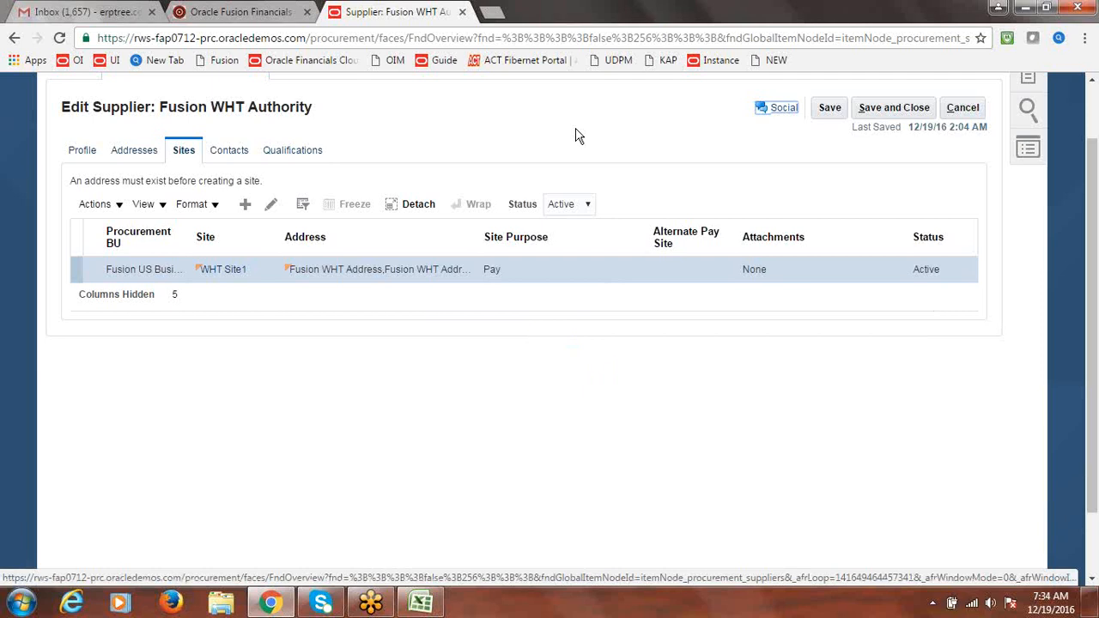
pyautogui.moveTo(160, 106); pyautogui.dragTo(316, 108)
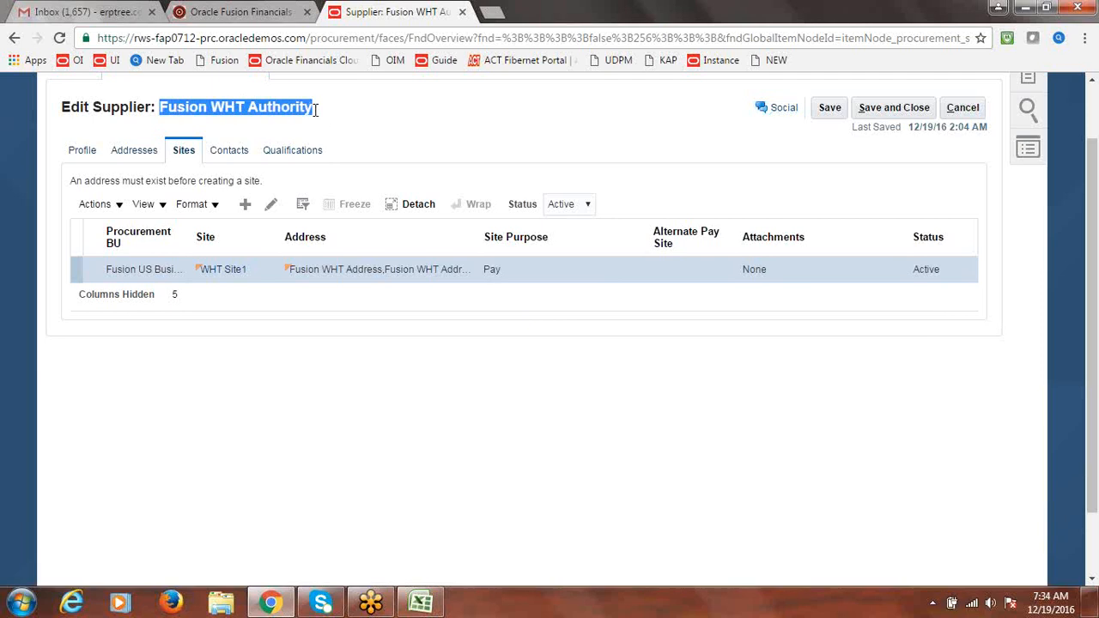
pyautogui.click(447, 122)
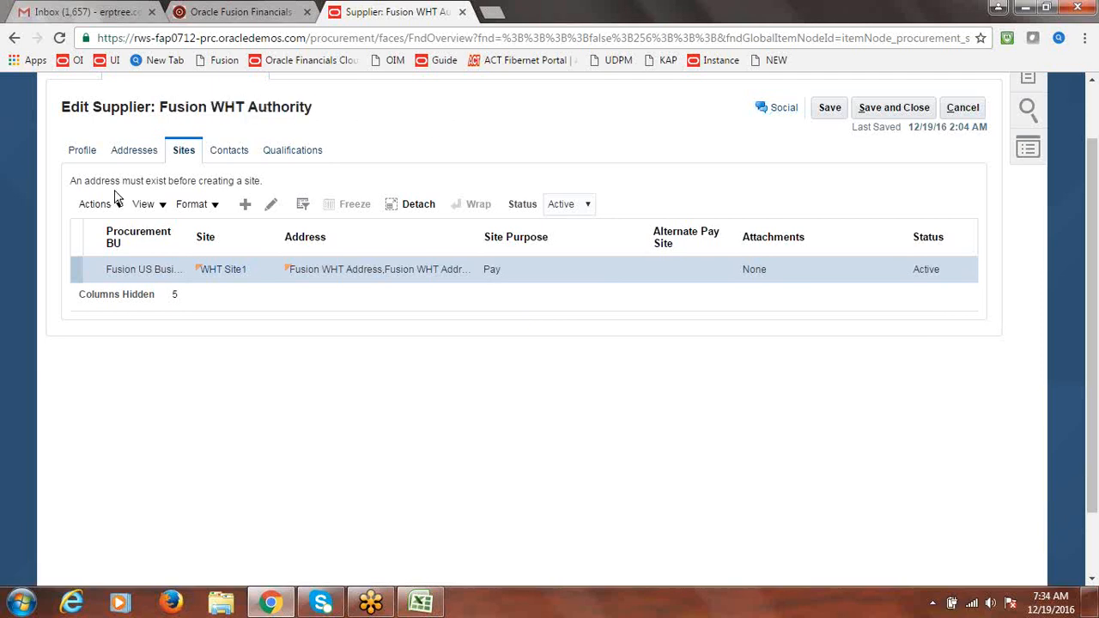
pyautogui.click(83, 155)
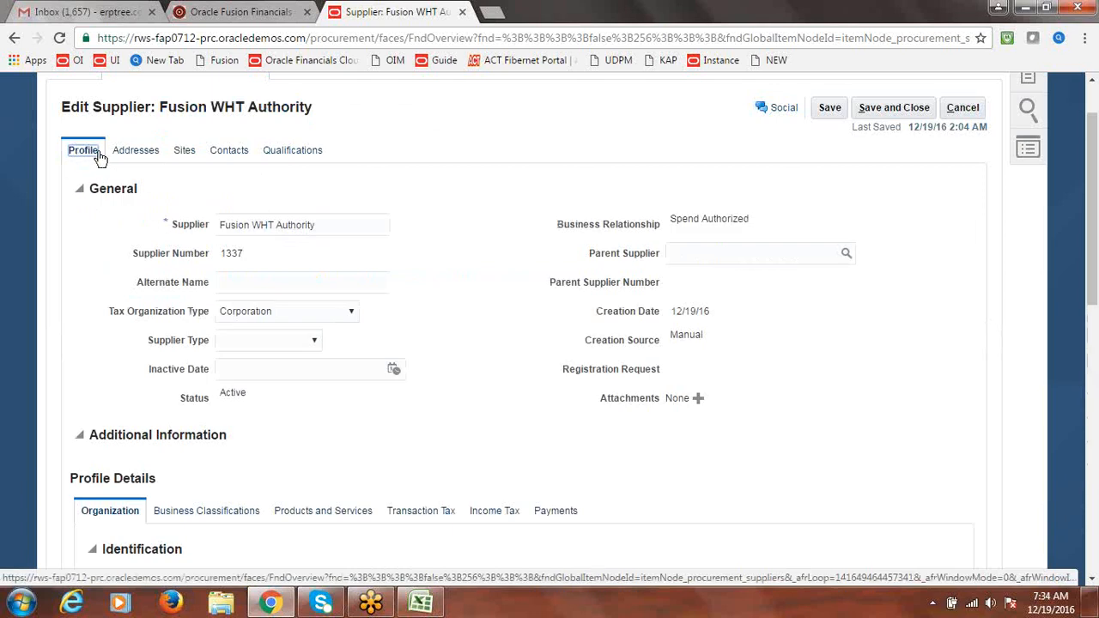
pyautogui.click(313, 343)
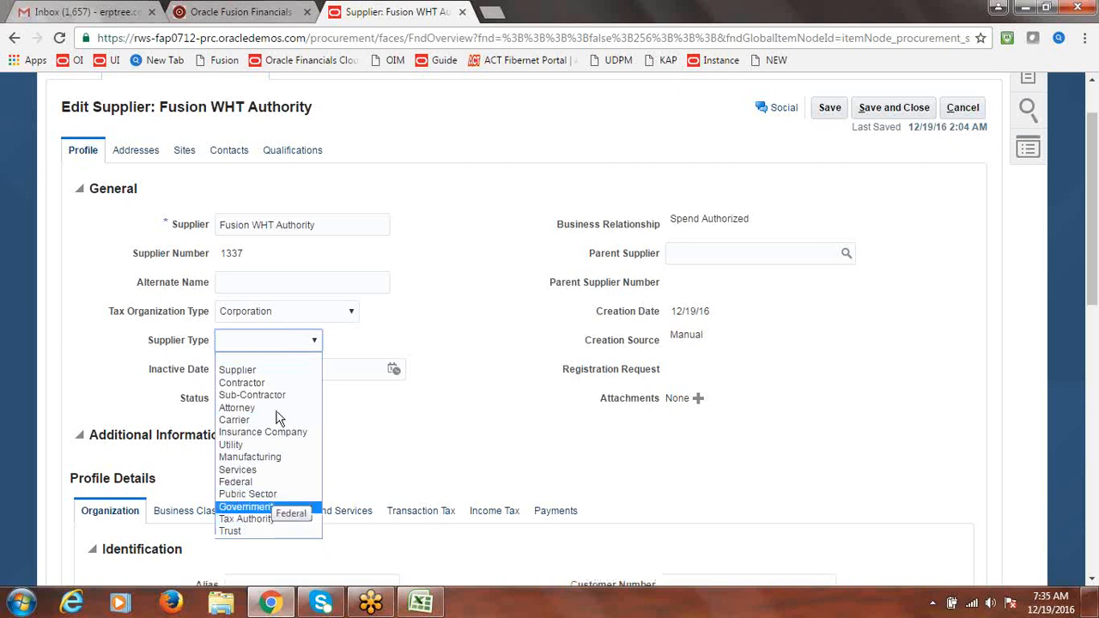
pyautogui.click(278, 518)
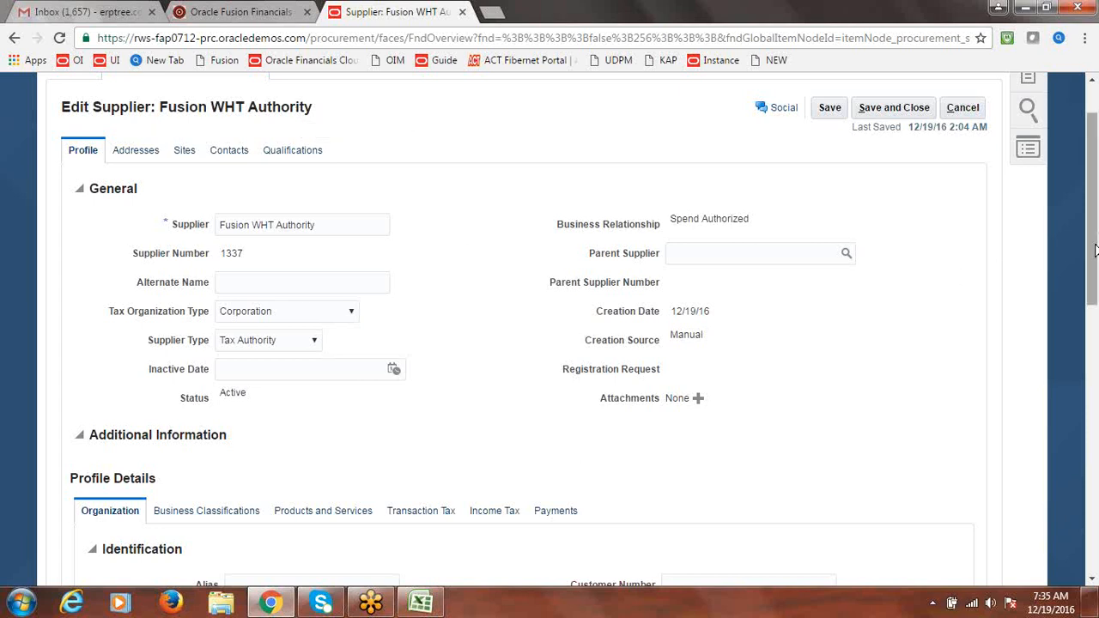
pyautogui.moveTo(1095, 245); pyautogui.dragTo(1095, 220)
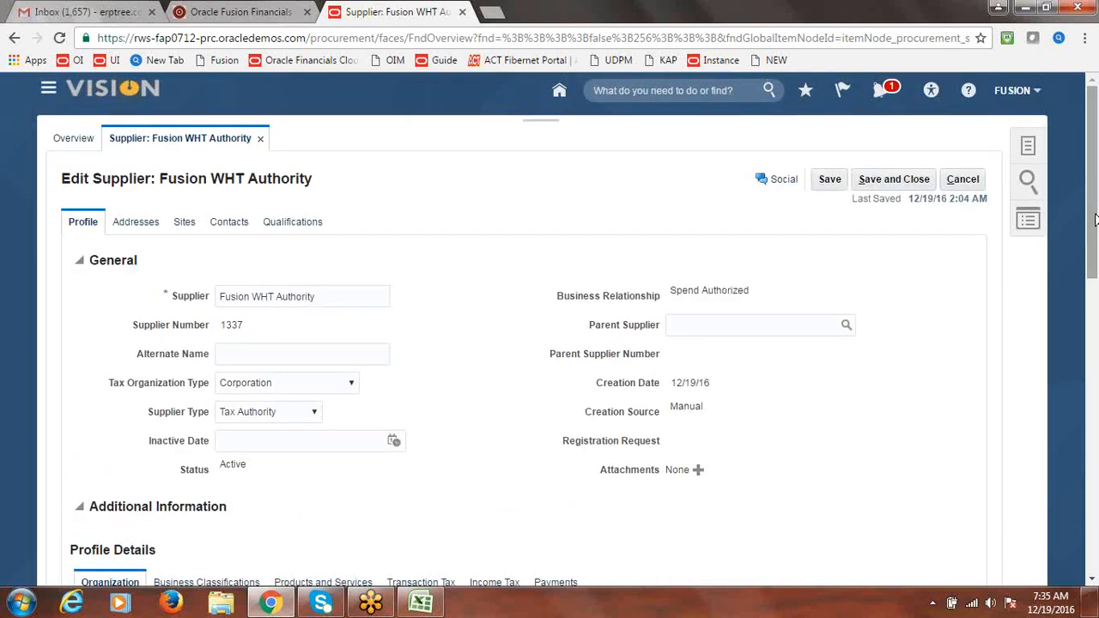
pyautogui.click(898, 182)
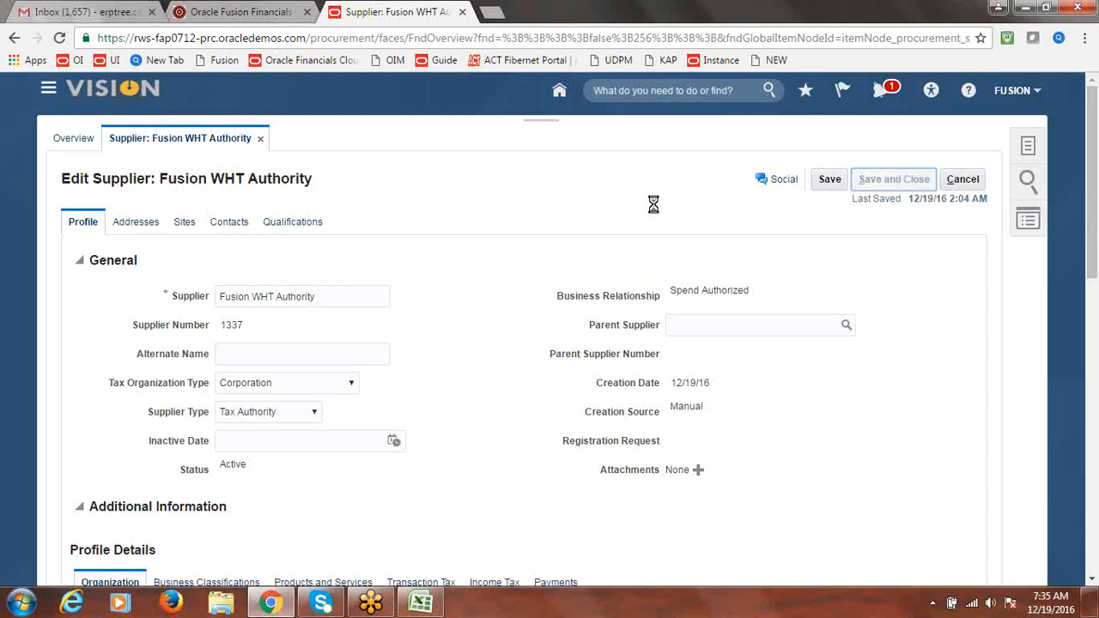
pyautogui.click(587, 228)
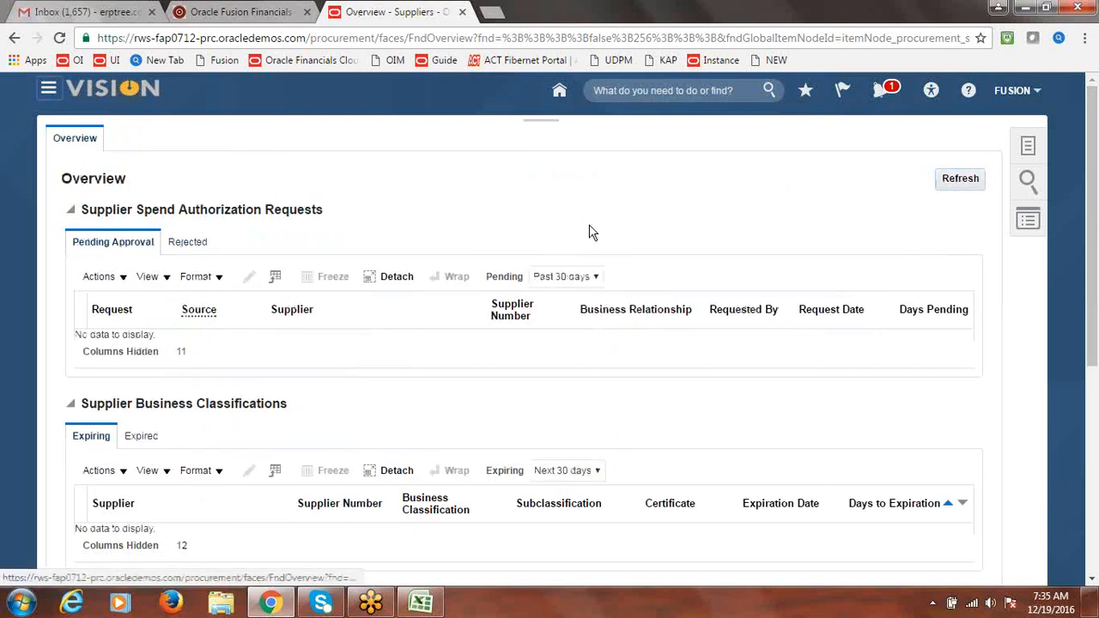
# Move the EBS R12 step list from B289:B300 into column D starting at D289
pyautogui.click(429, 604)
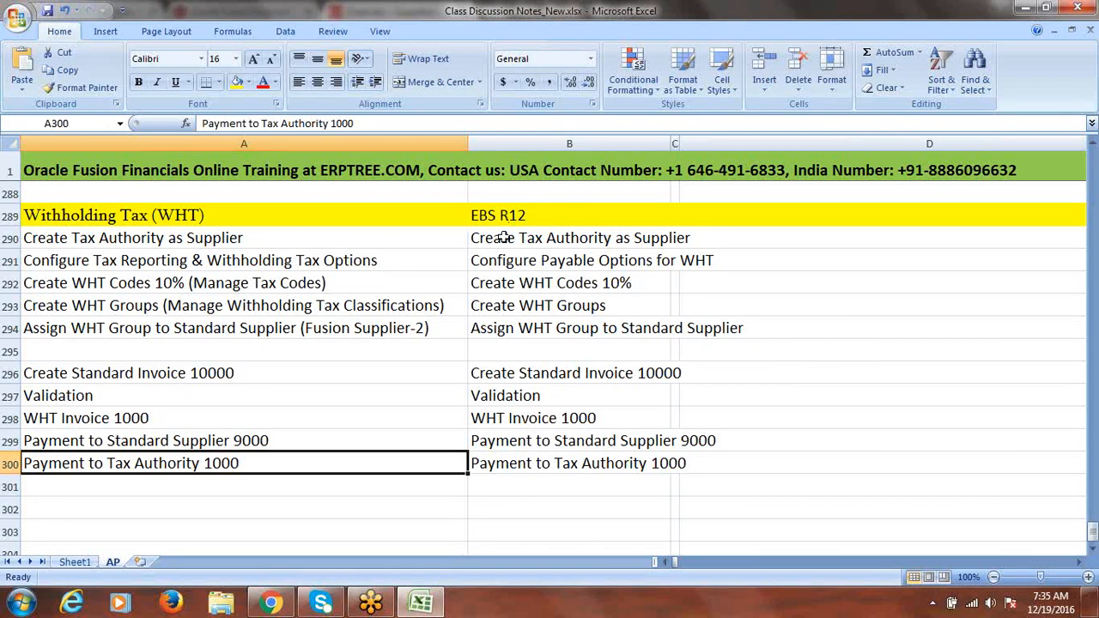
pyautogui.moveTo(502, 237); pyautogui.dragTo(518, 458)
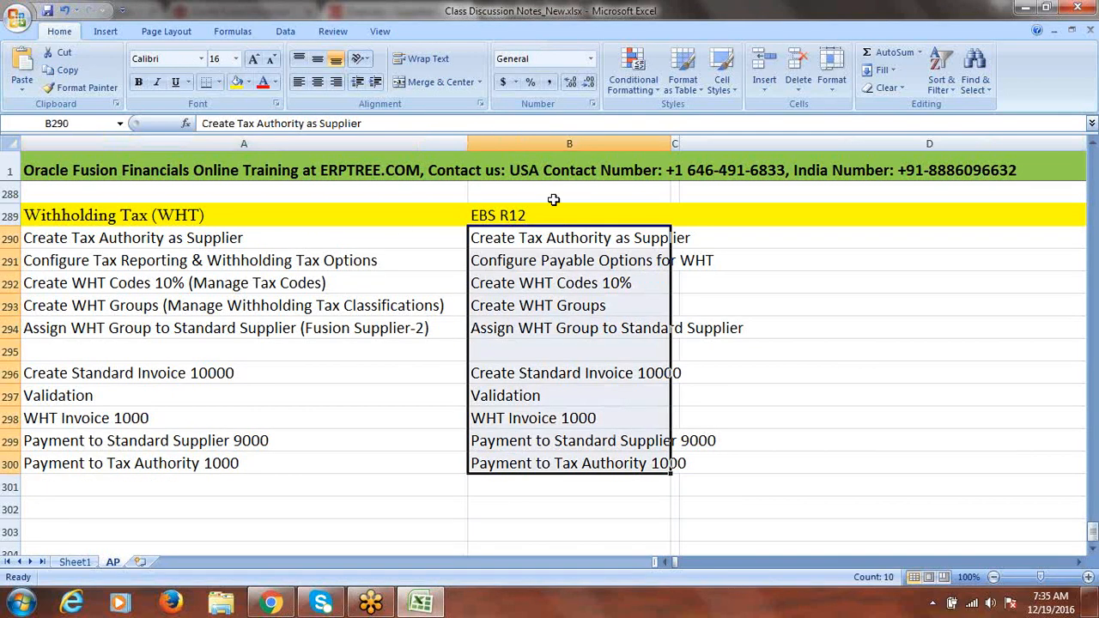
pyautogui.moveTo(554, 210); pyautogui.dragTo(558, 458)
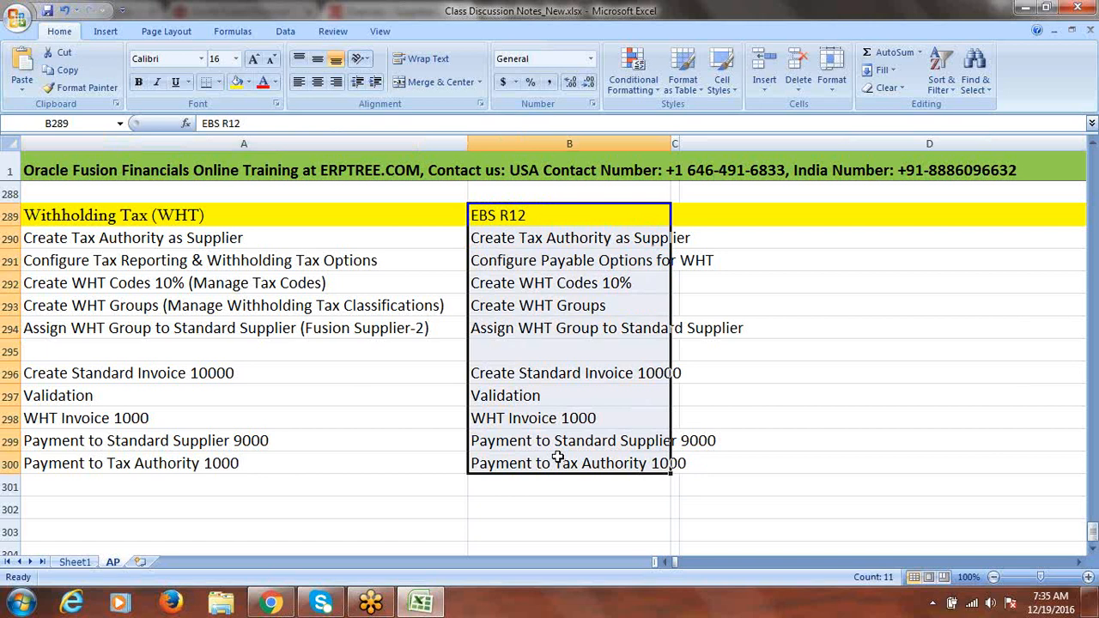
pyautogui.hotkey('ctrl', 'c')
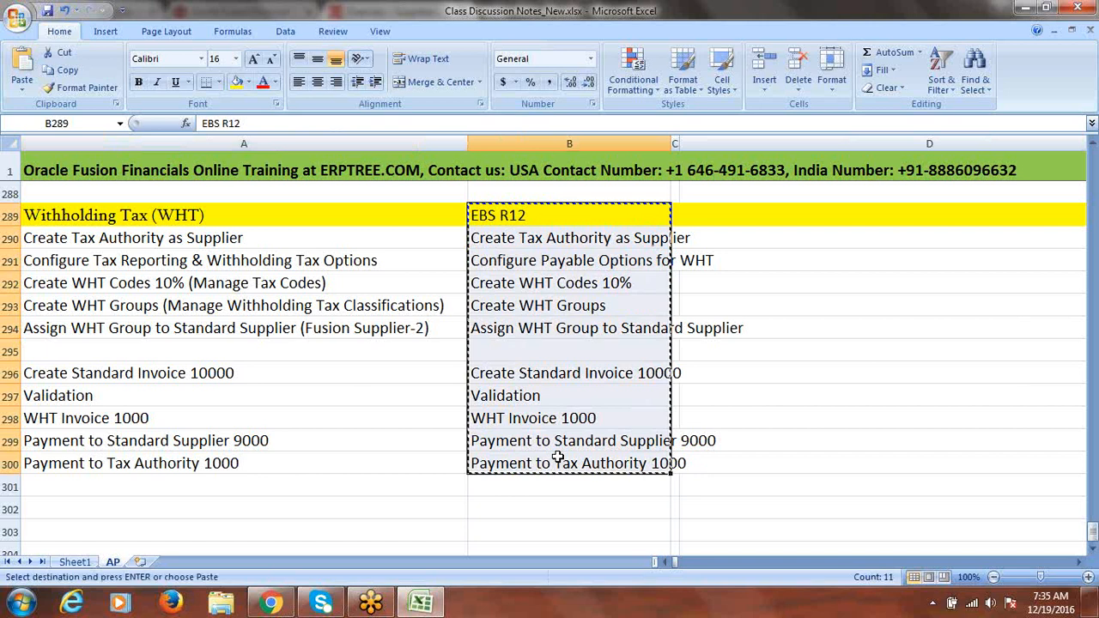
pyautogui.click(733, 216)
pyautogui.hotkey('ctrl', 'v')
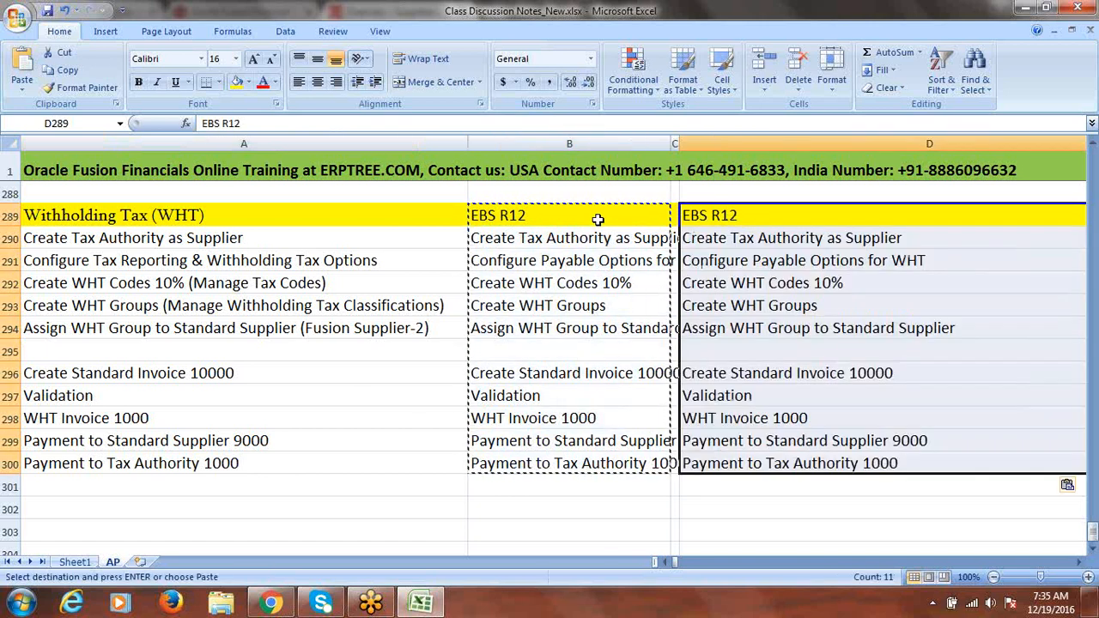
pyautogui.moveTo(542, 217); pyautogui.dragTo(524, 461)
pyautogui.press('Delete')
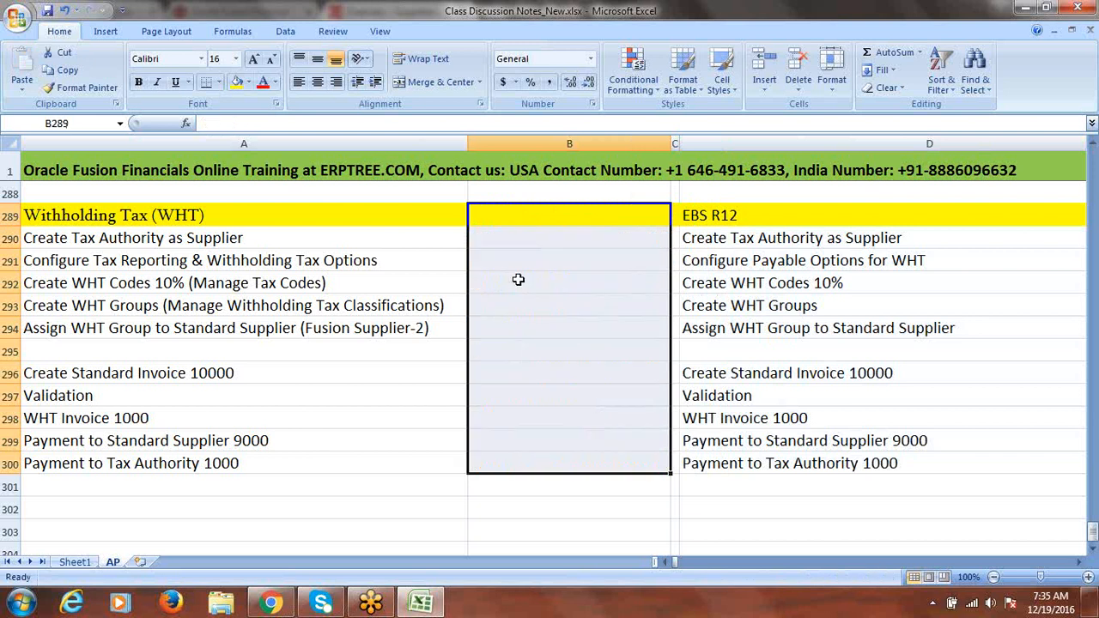
# Enter Done in B290 for Create Tax Authority as Supplier and save the workbook
pyautogui.click(492, 239)
pyautogui.write('Don')
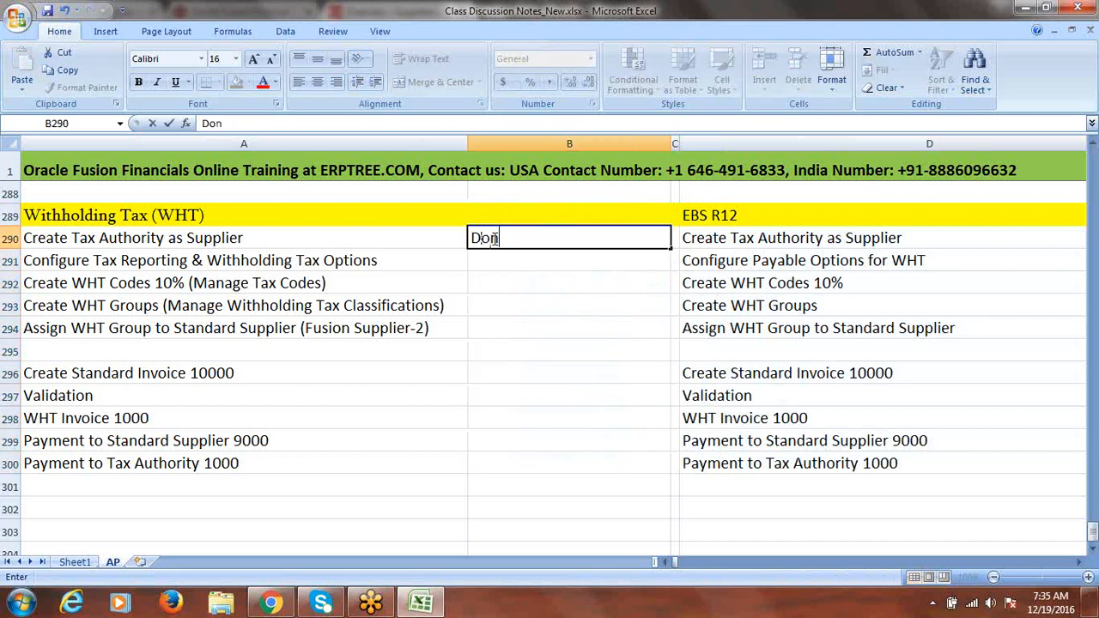
pyautogui.write('e')
pyautogui.click(369, 260)
pyautogui.hotkey('ctrl', 's')
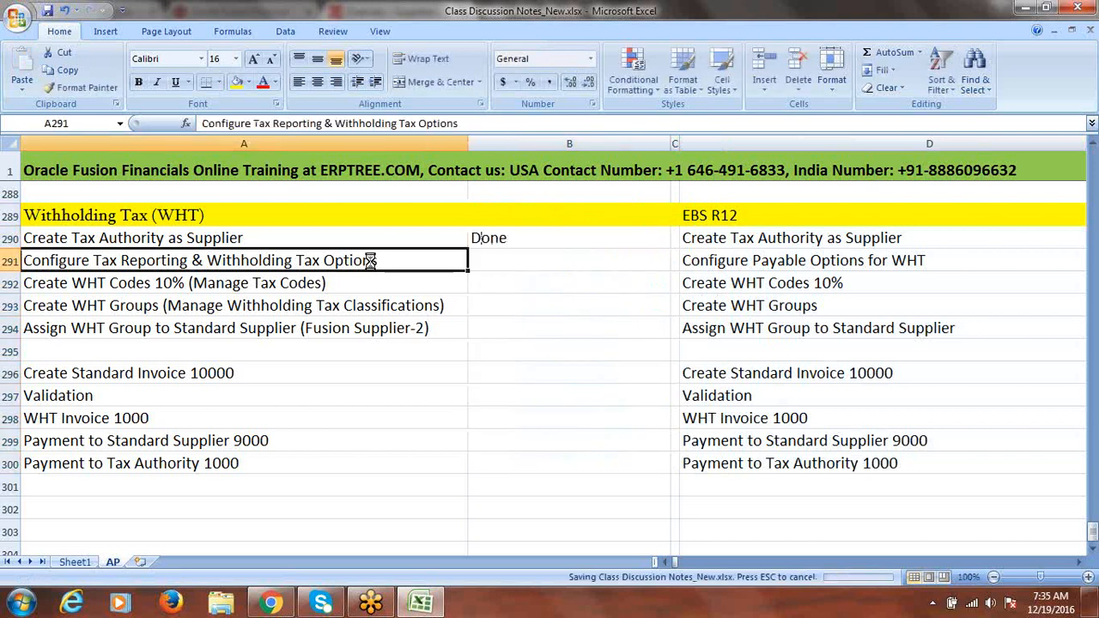
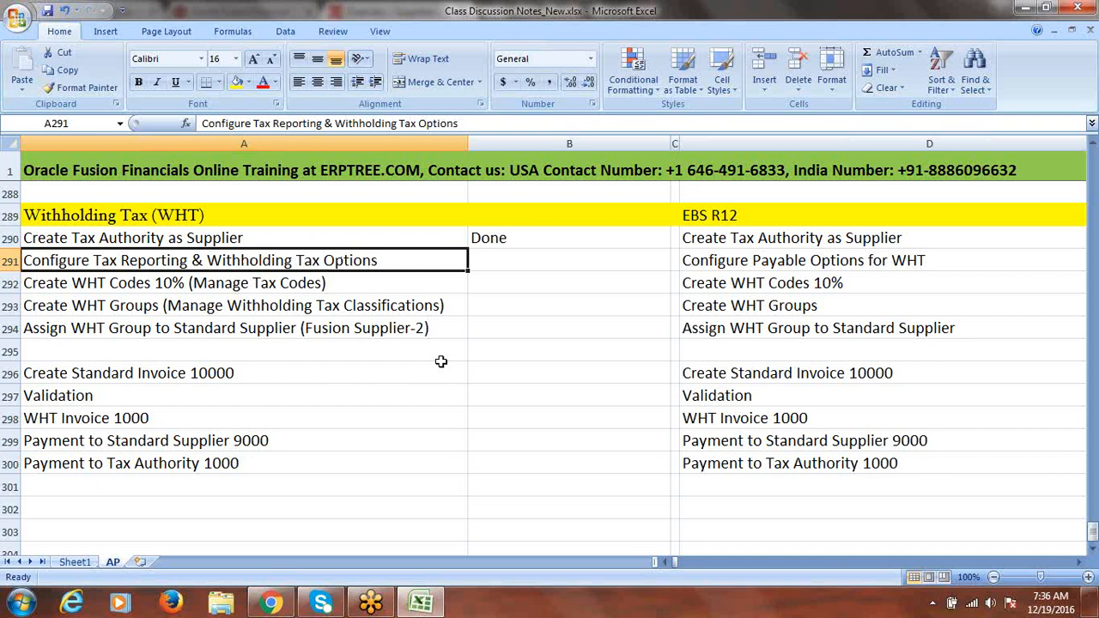
# Switch from the Excel WHT checklist back to the Oracle Fusion Suppliers Overview page
pyautogui.hotkey('alt', 'Tab')
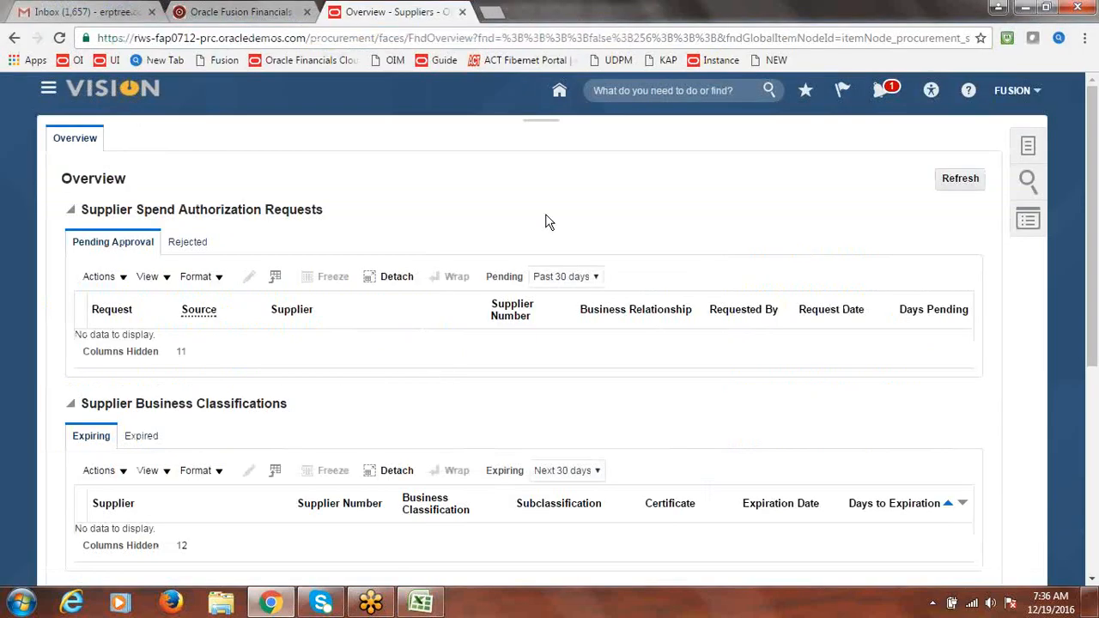
# Open the Fusion Implementation Project from Setup and Maintenance's implementation projects
pyautogui.click(1012, 94)
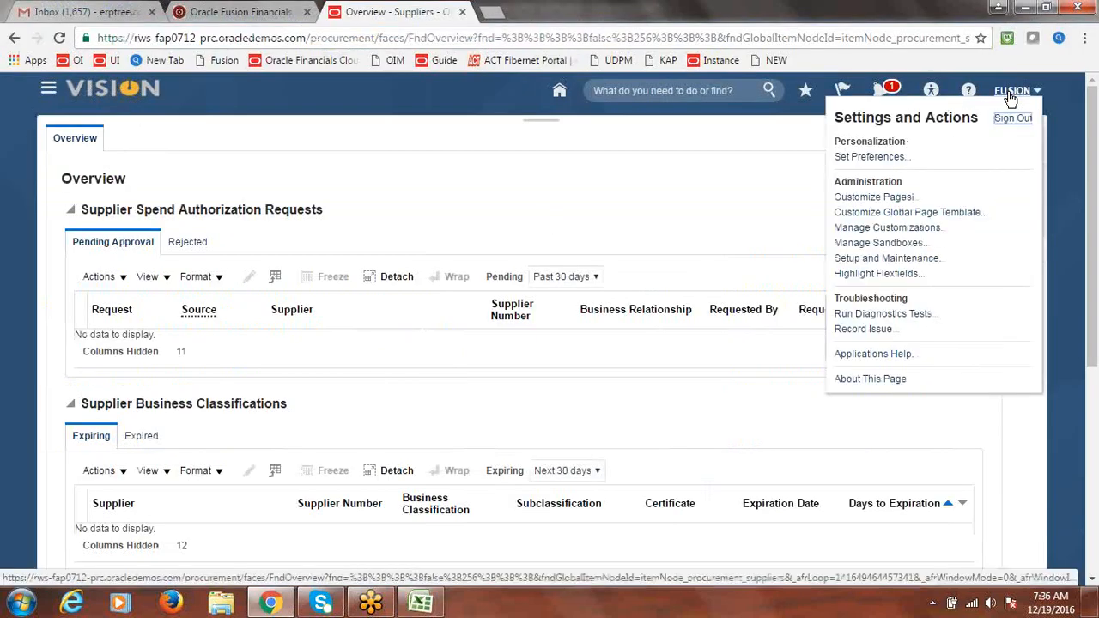
pyautogui.click(897, 259)
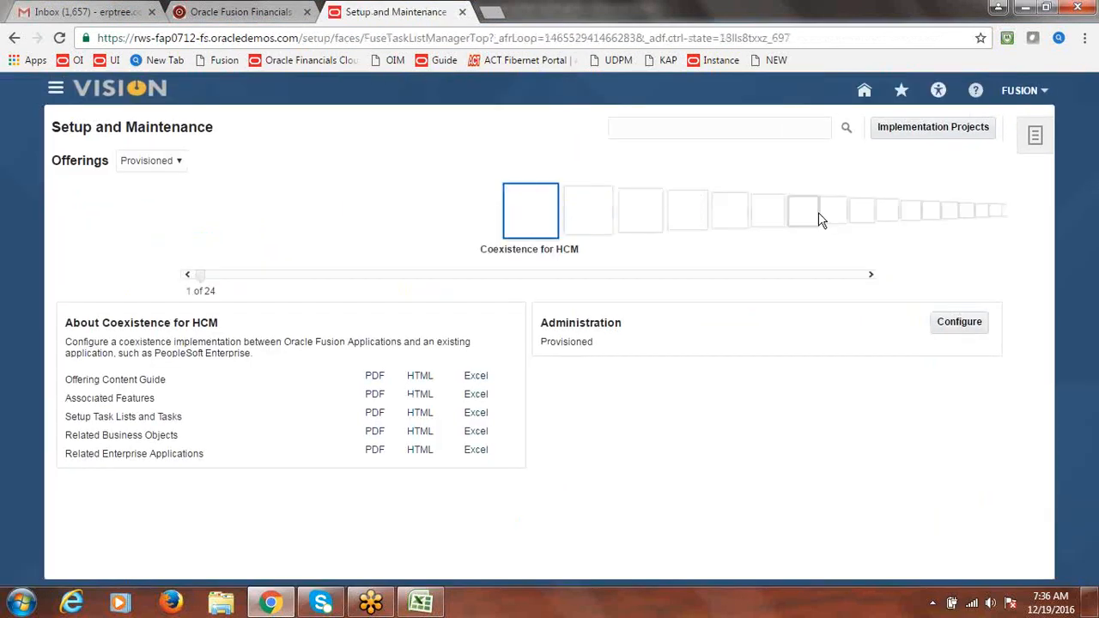
pyautogui.click(917, 131)
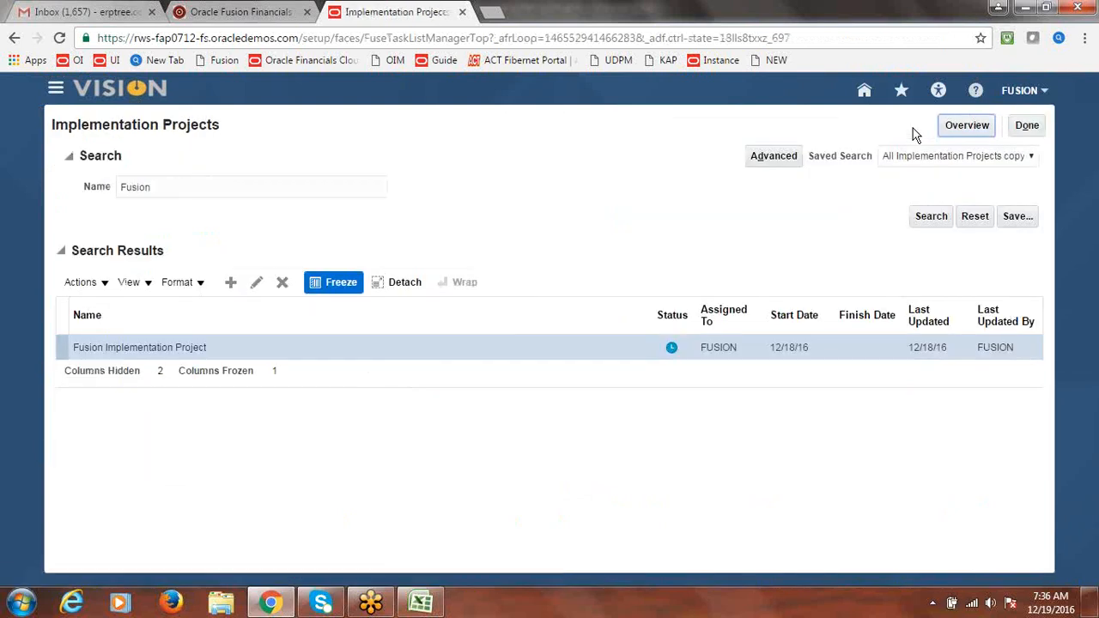
pyautogui.click(149, 350)
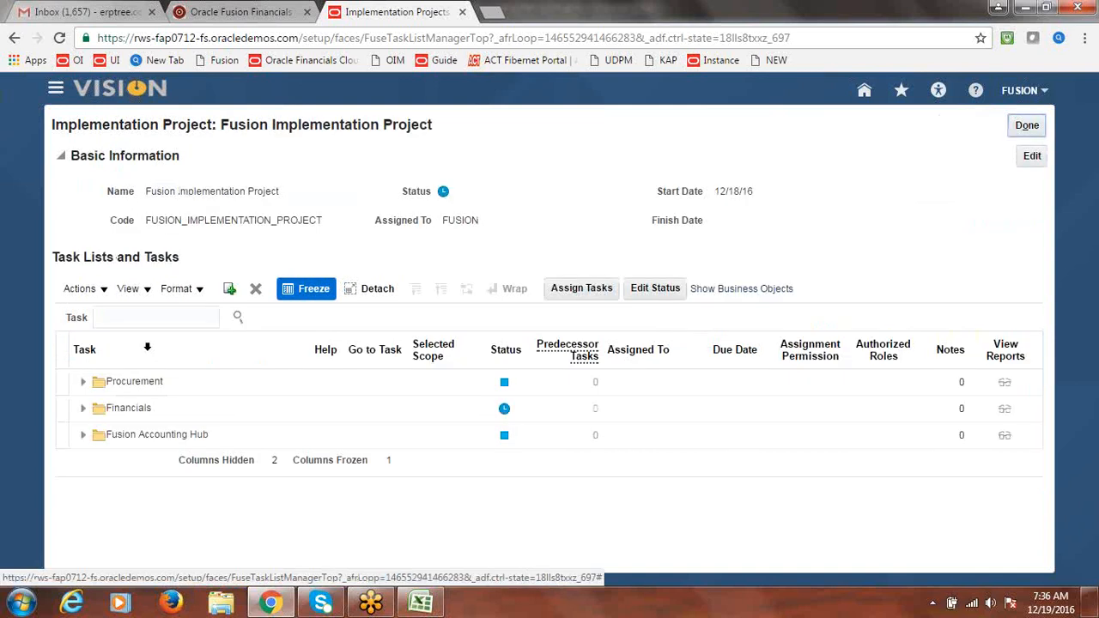
pyautogui.click(133, 318)
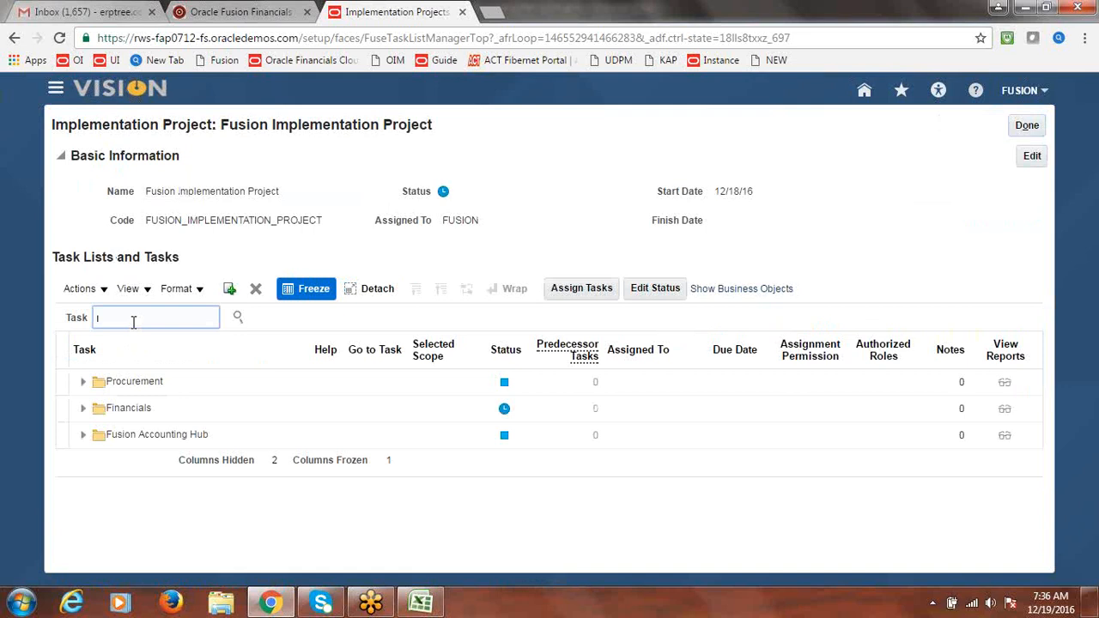
# Search the project's tasks for 'Withholding Tax Options' and show the Financials task in its hierarchy
pyautogui.hotkey('alt', 'Tab')
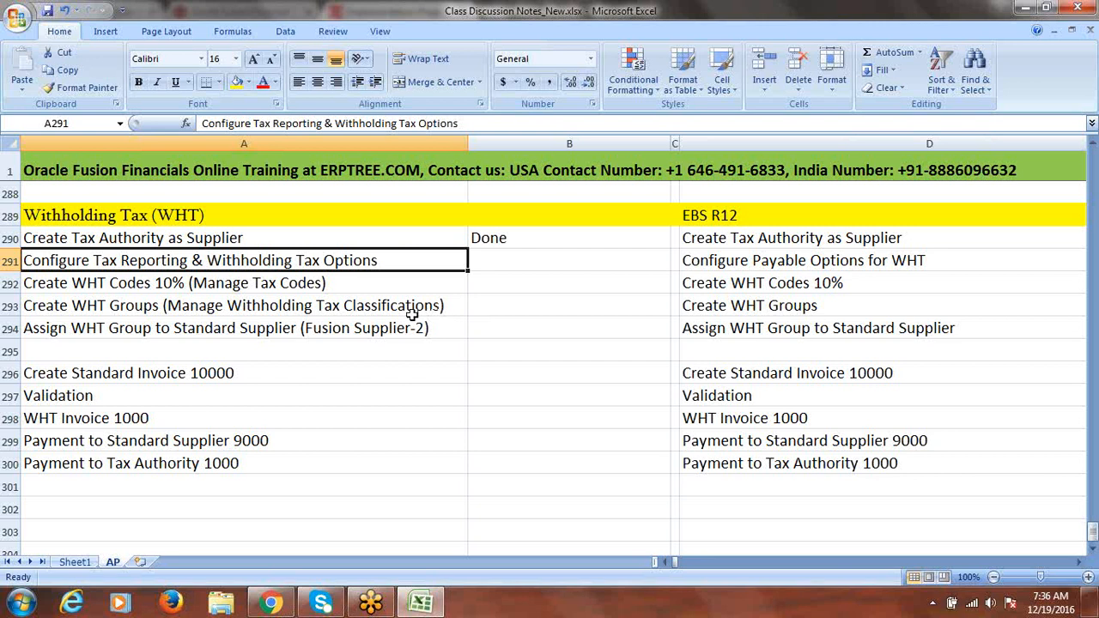
pyautogui.hotkey('alt', 'Tab')
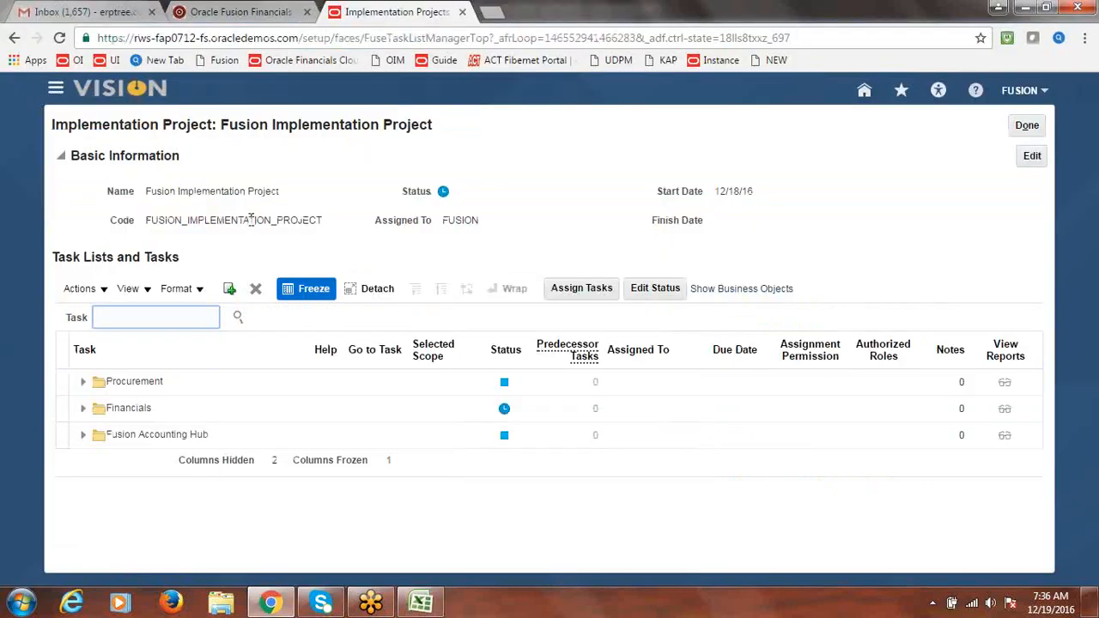
pyautogui.write('Wil')
pyautogui.write('hholding O')
pyautogui.press('BackSpace')
pyautogui.write('t')
pyautogui.press('BackSpace')
pyautogui.write('Tax Options')
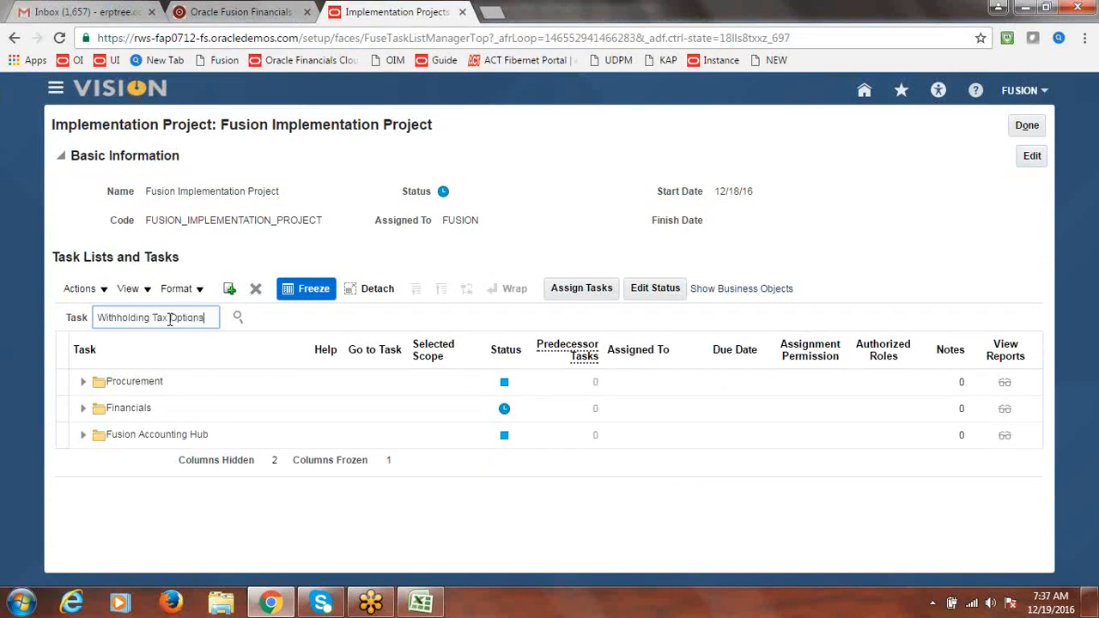
pyautogui.click(239, 318)
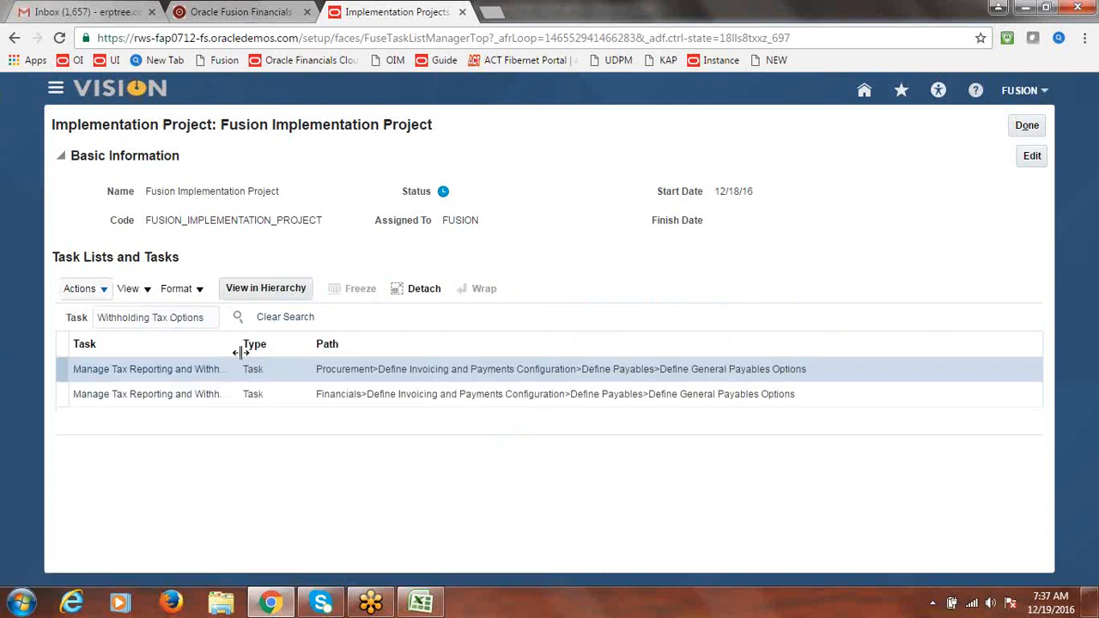
pyautogui.click(254, 345)
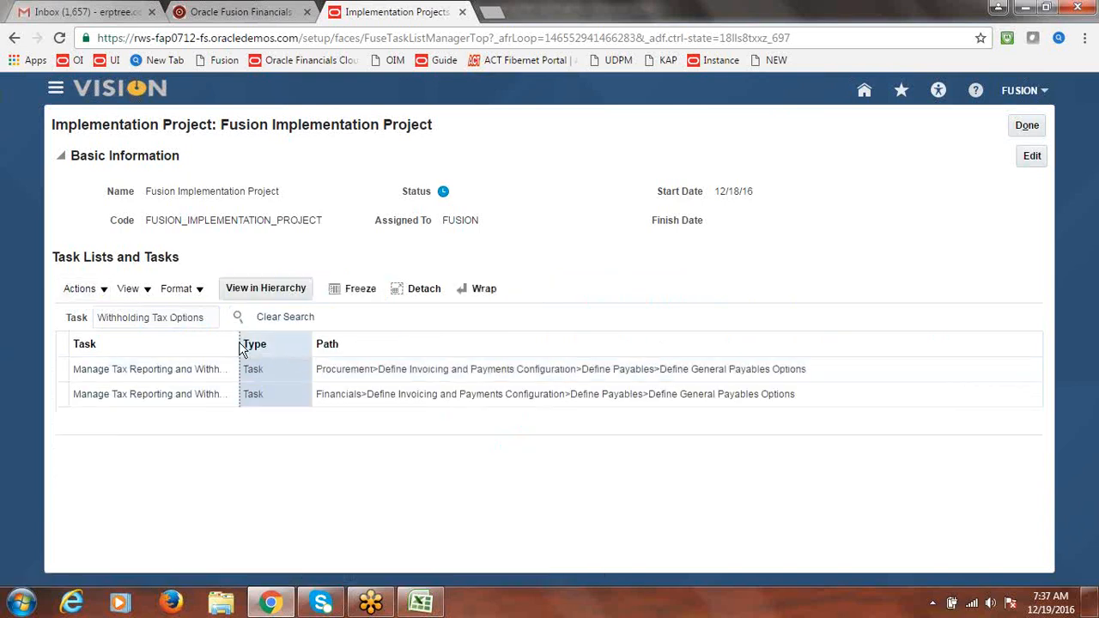
pyautogui.moveTo(240, 348); pyautogui.dragTo(378, 348)
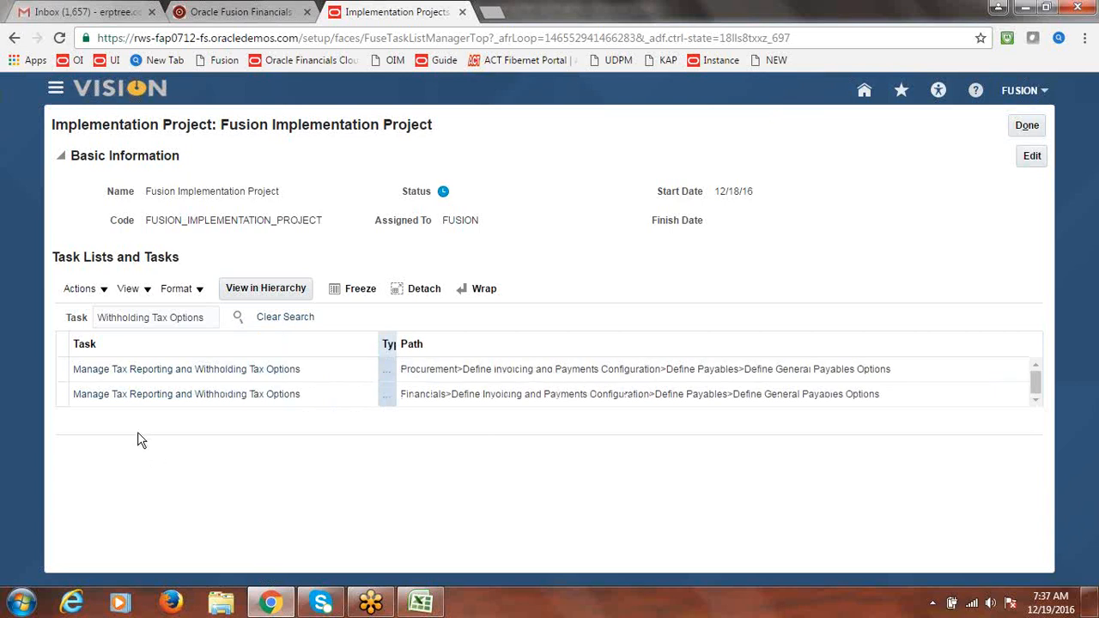
pyautogui.click(178, 396)
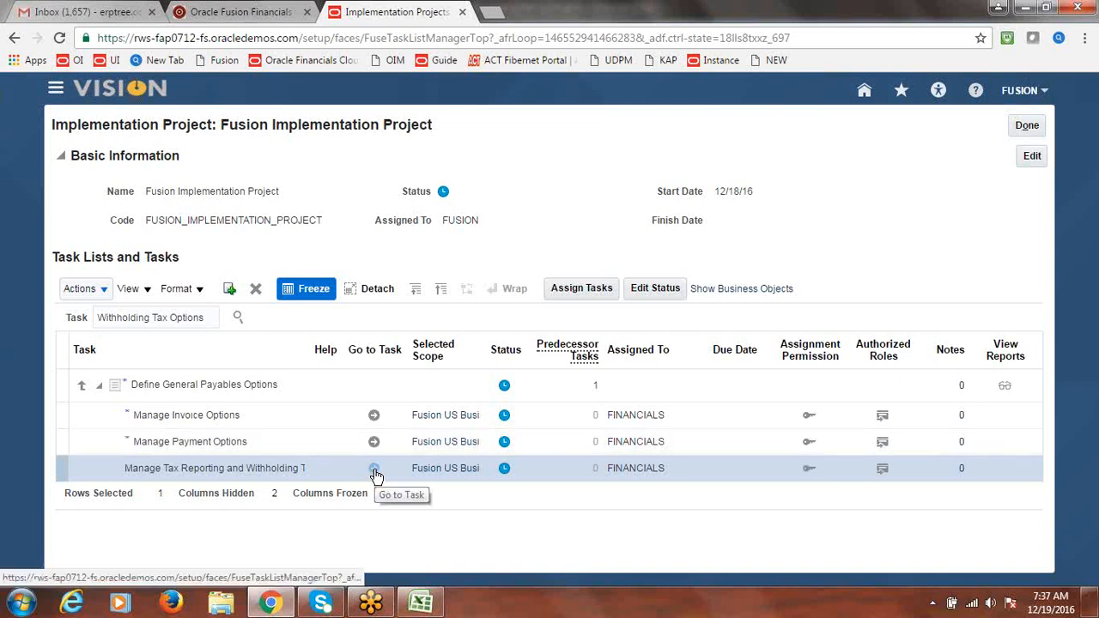
pyautogui.moveTo(310, 344); pyautogui.dragTo(375, 343)
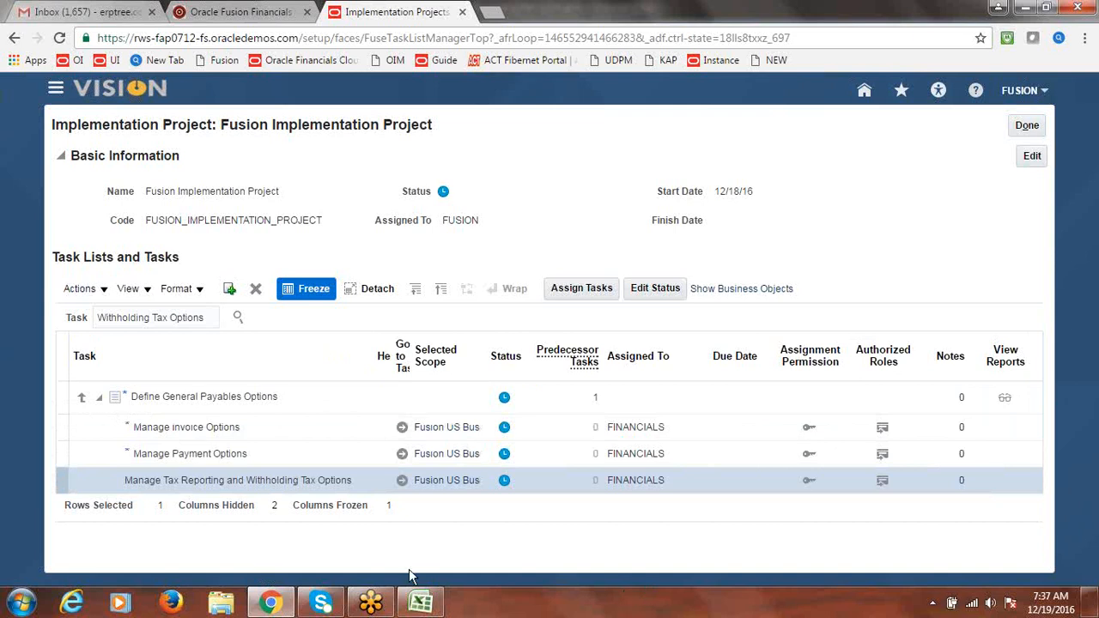
# Go to the Manage Tax Reporting and Withholding Tax Options task for Fusion US Business Unit
pyautogui.click(402, 484)
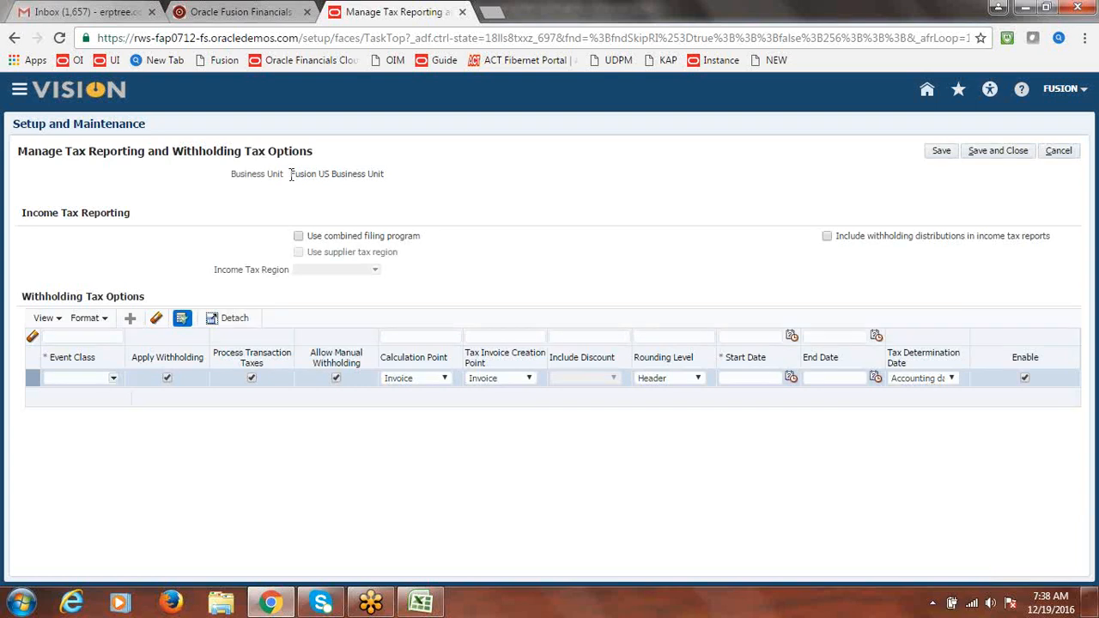
pyautogui.moveTo(290, 174); pyautogui.dragTo(387, 178)
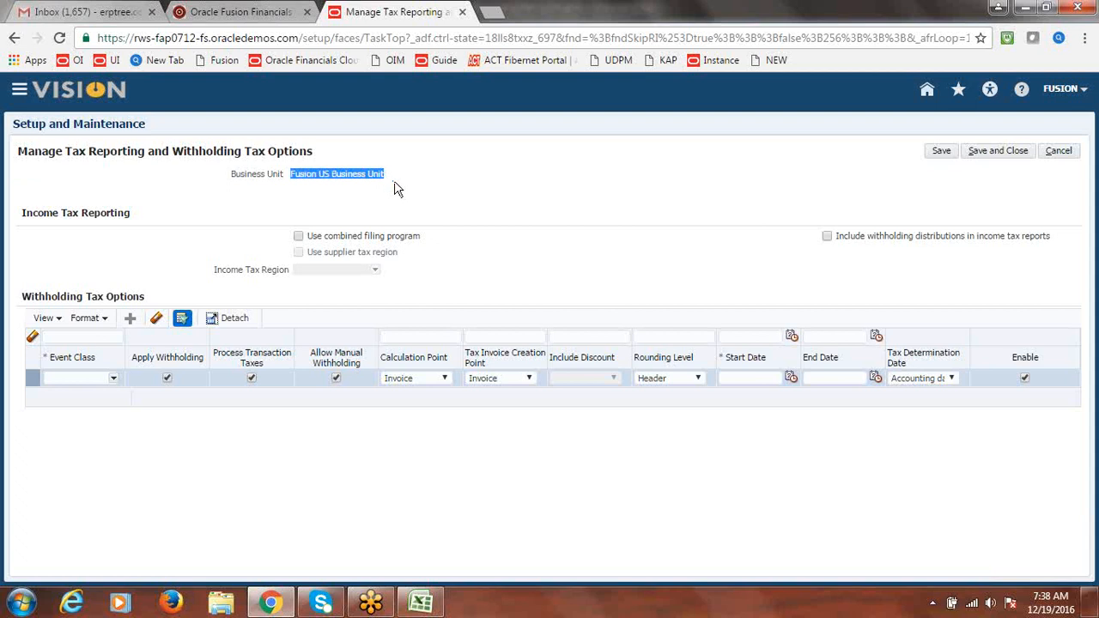
pyautogui.click(495, 203)
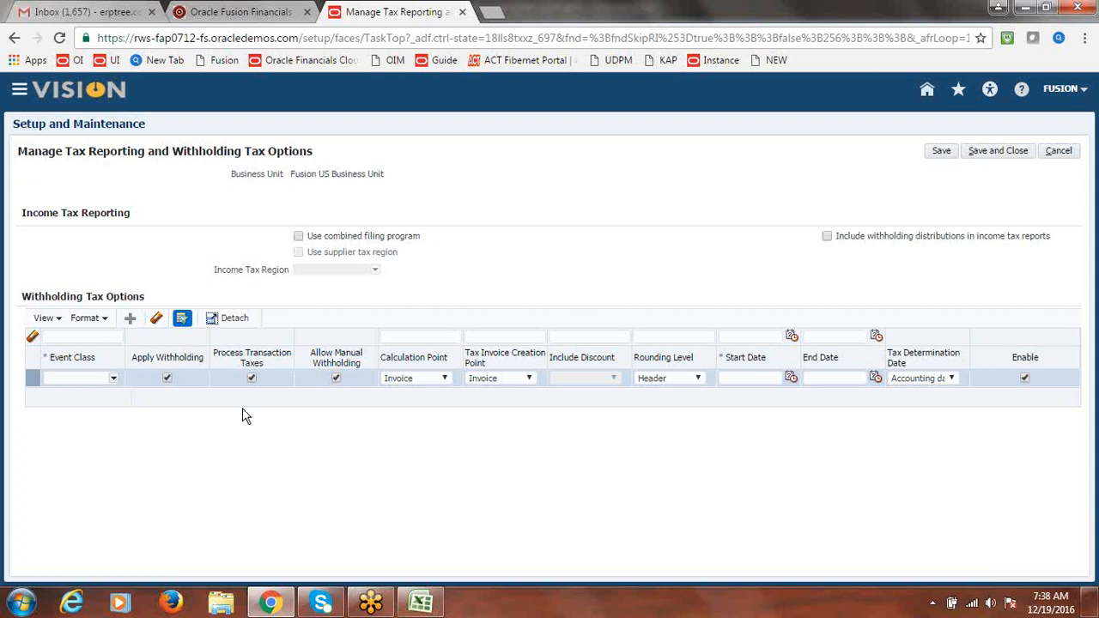
# Choose Standard Invoices as event class, with Invoice as calculation and tax invoice creation points
pyautogui.click(111, 381)
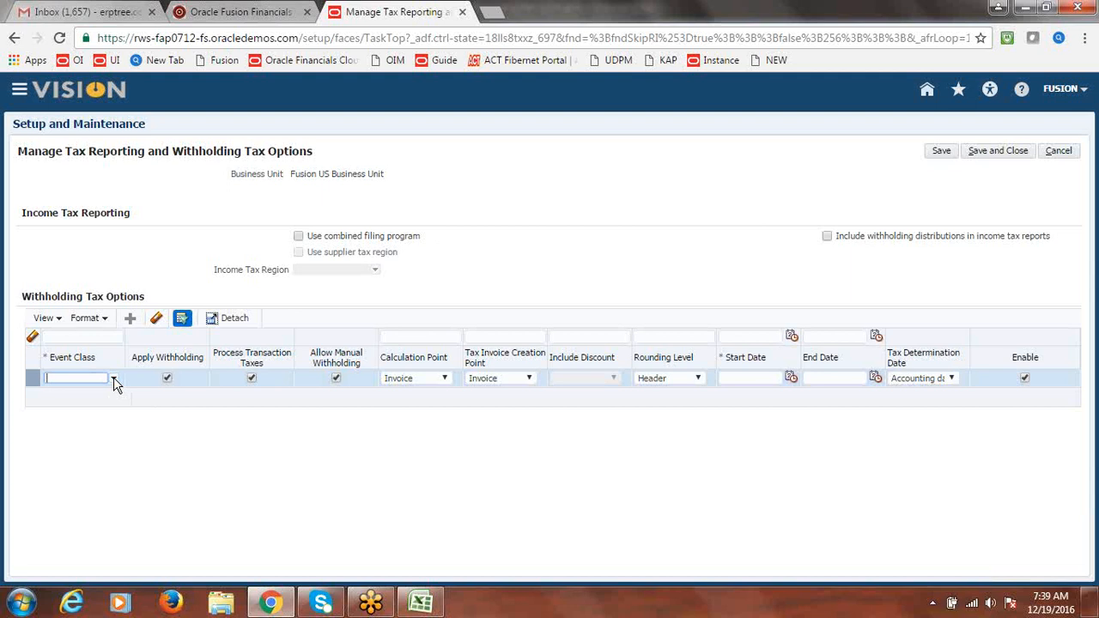
pyautogui.click(114, 380)
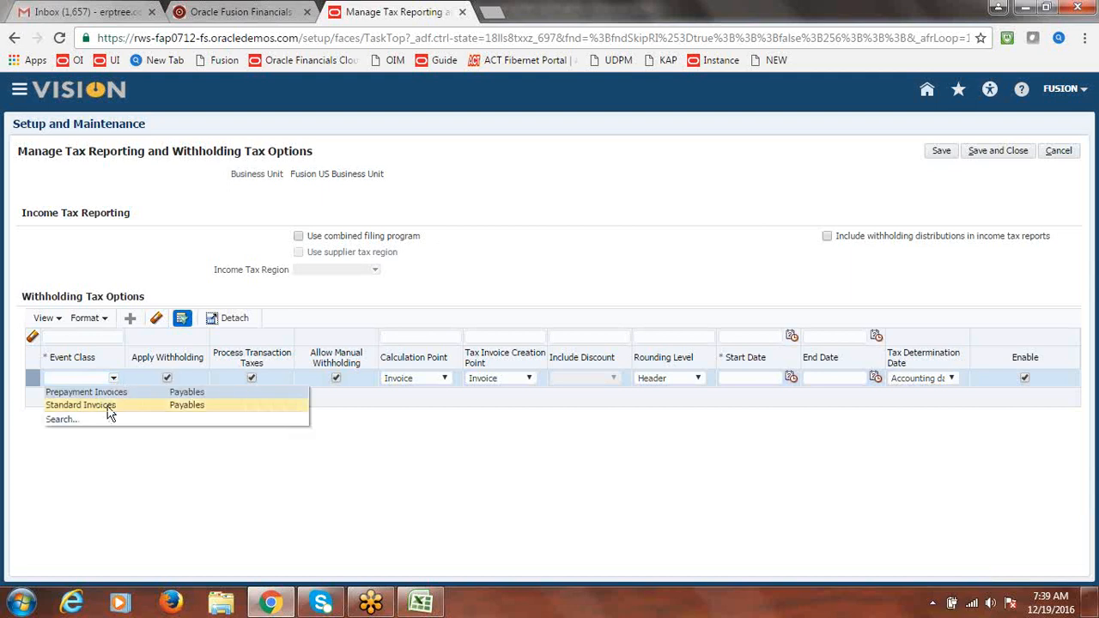
pyautogui.click(109, 408)
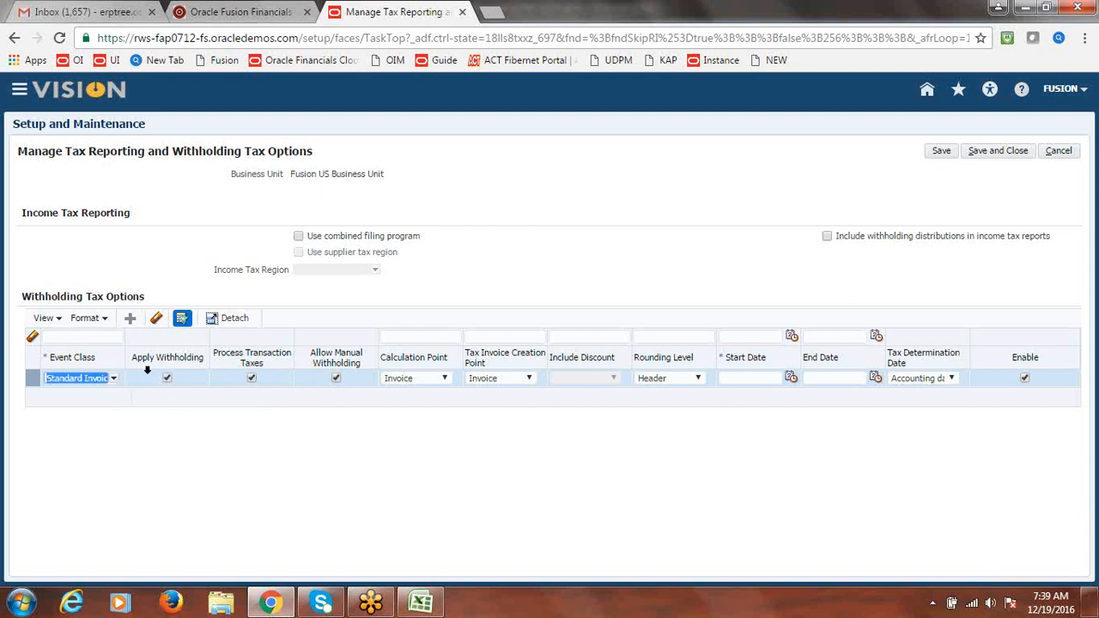
pyautogui.click(185, 407)
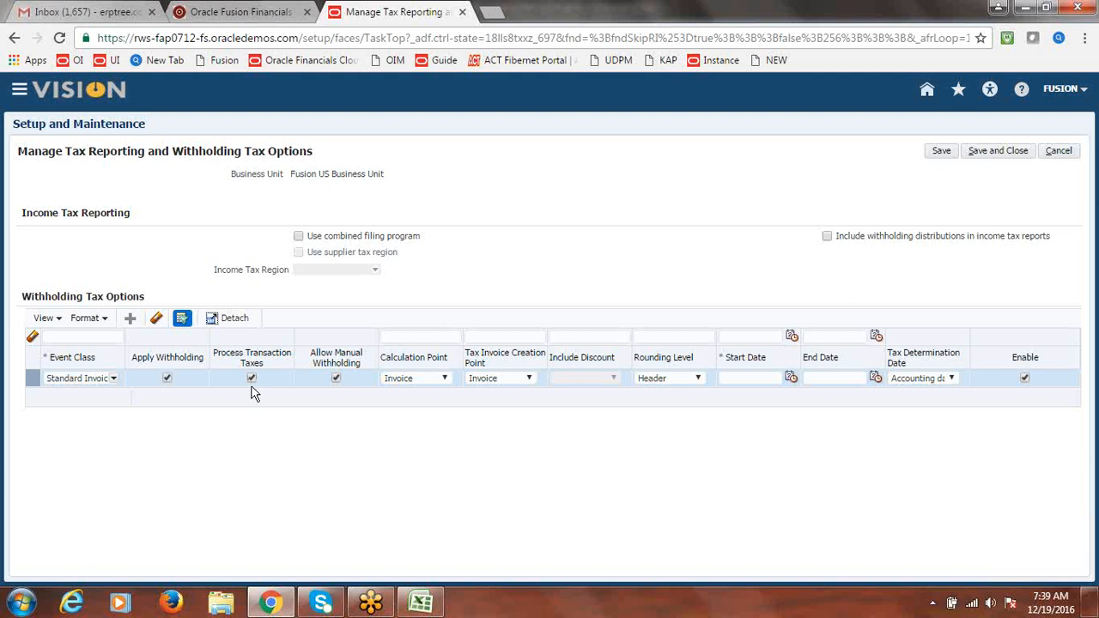
pyautogui.click(445, 379)
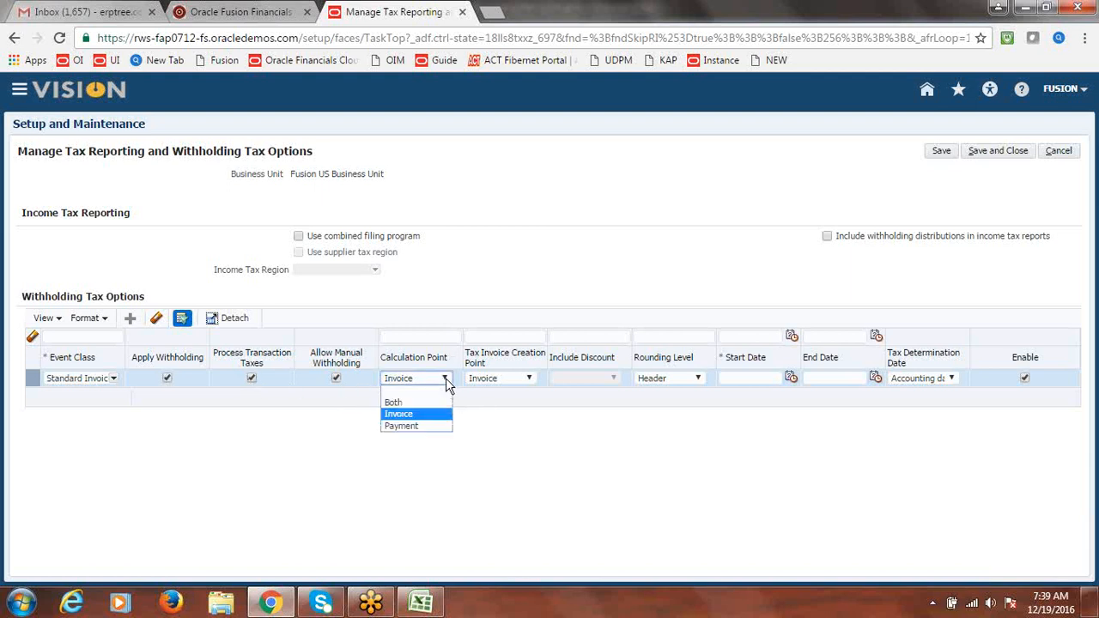
pyautogui.click(421, 416)
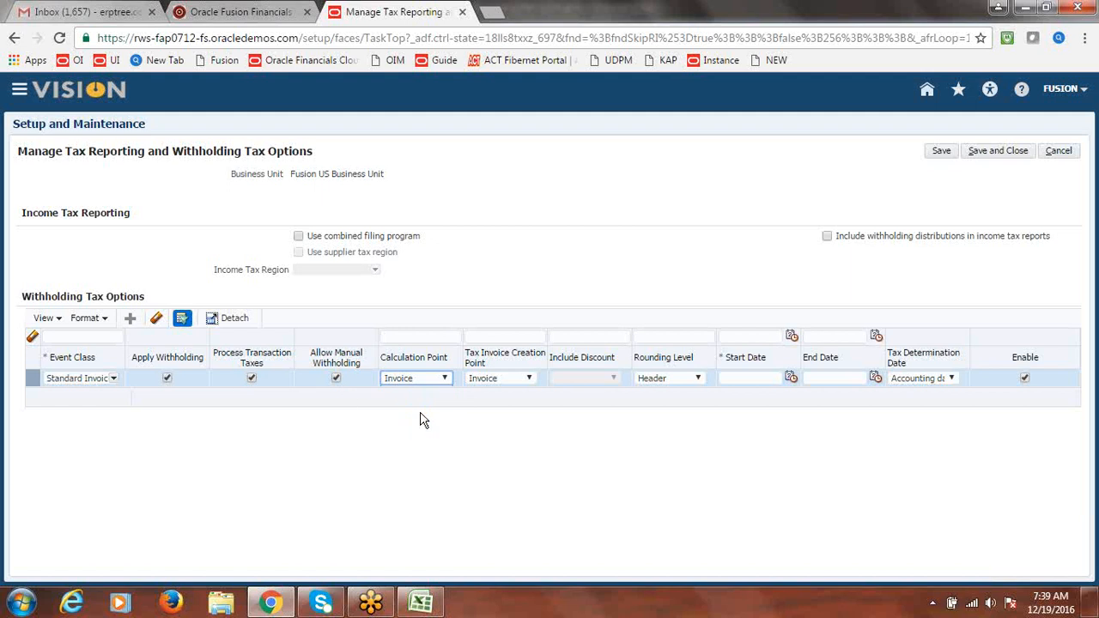
pyautogui.click(528, 379)
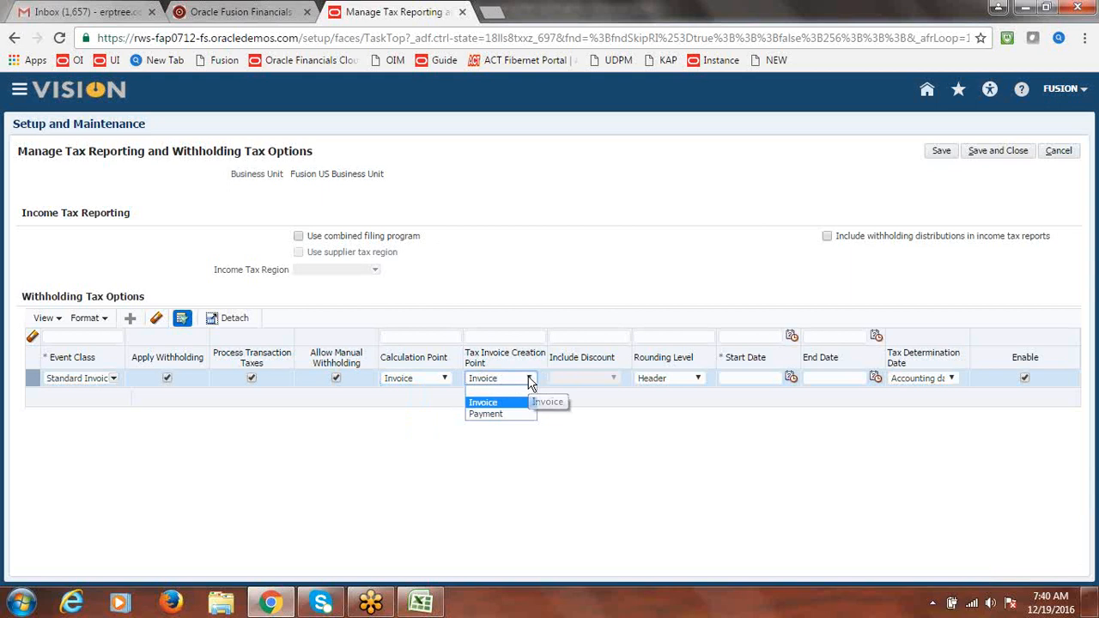
pyautogui.click(517, 403)
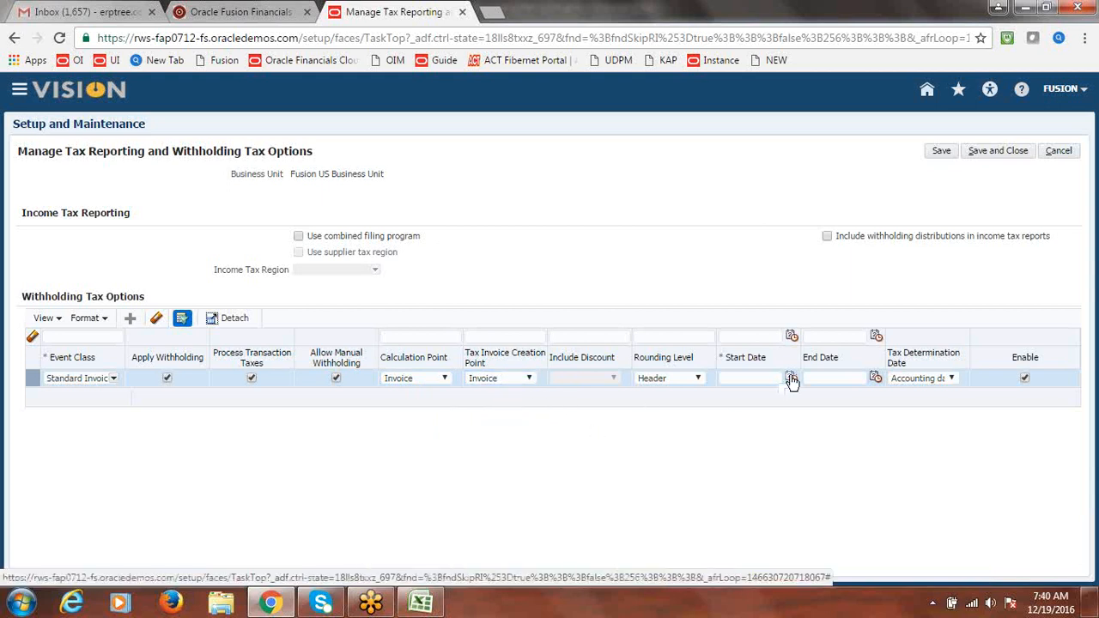
# Set the start date to 12/19/16, turn off Allow Manual Withholding, and save the options
pyautogui.click(791, 379)
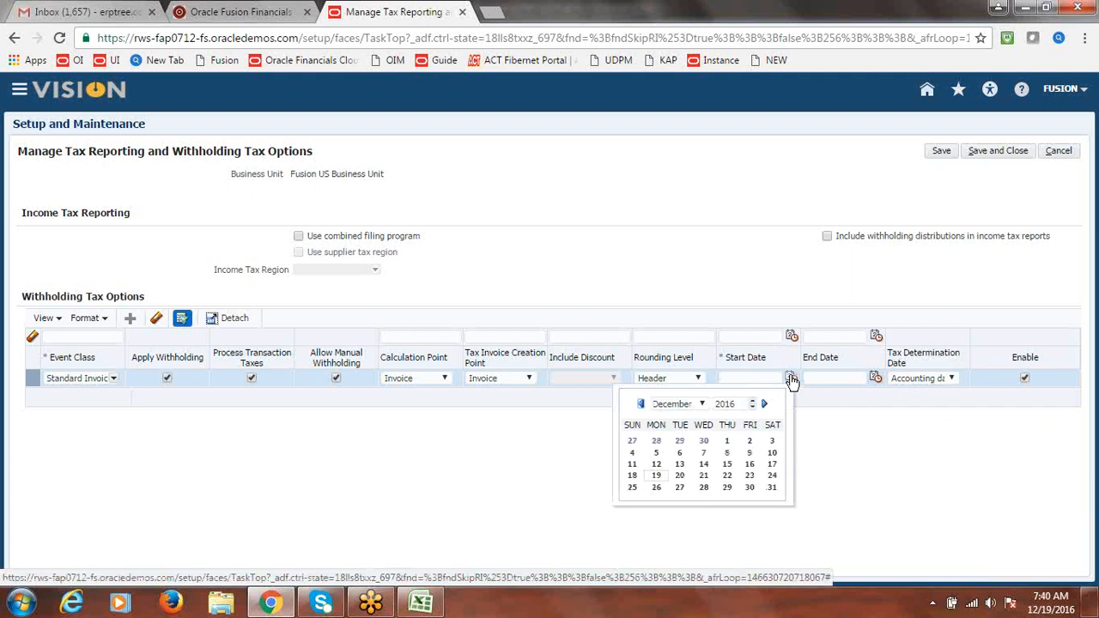
pyautogui.click(657, 482)
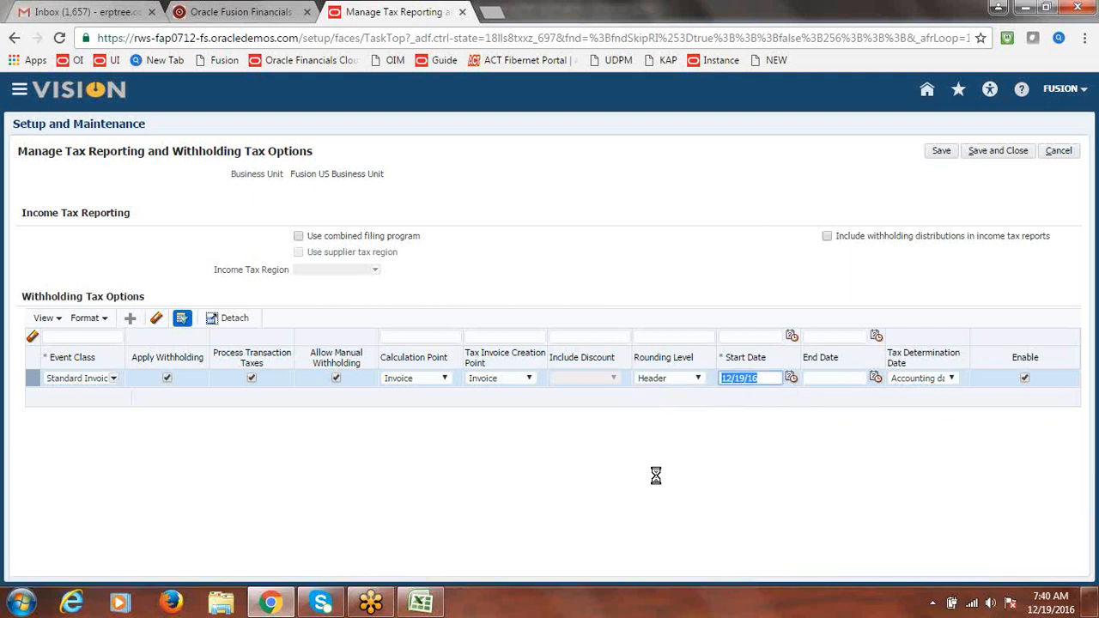
pyautogui.click(745, 453)
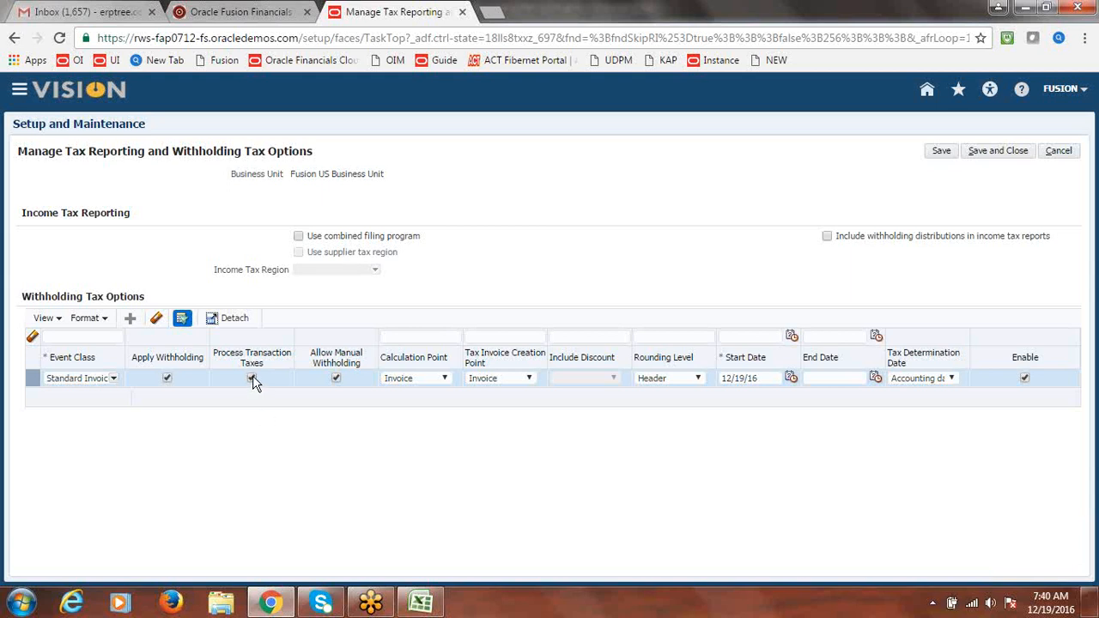
pyautogui.click(336, 378)
pyautogui.click(1000, 155)
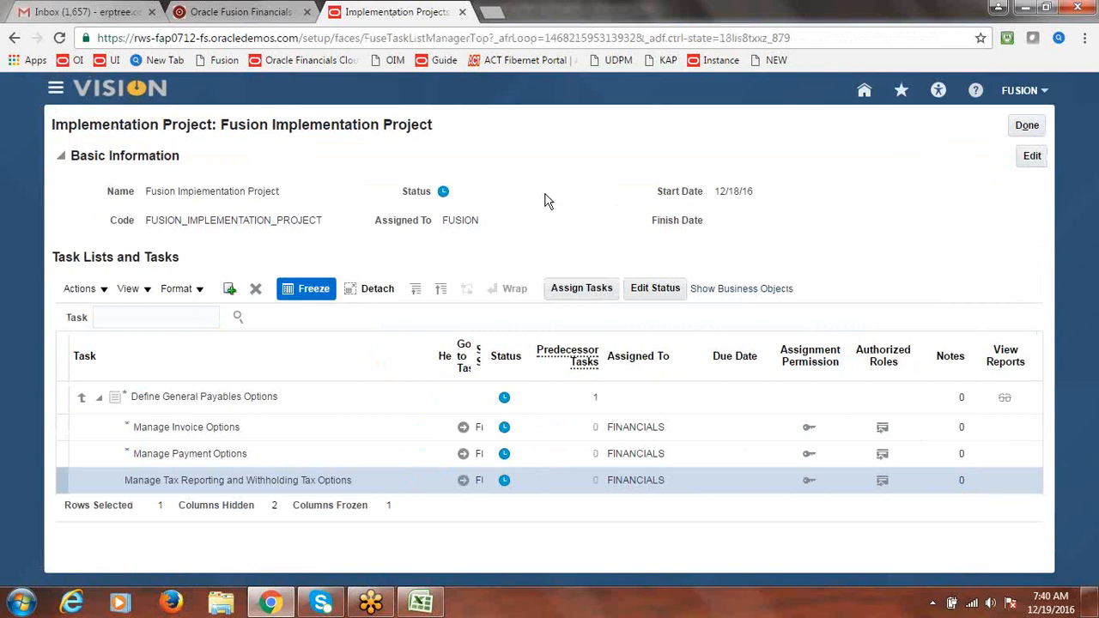
# Mark the tax reporting and withholding options step Done in the notes workbook and save it
pyautogui.hotkey('alt', 'Tab')
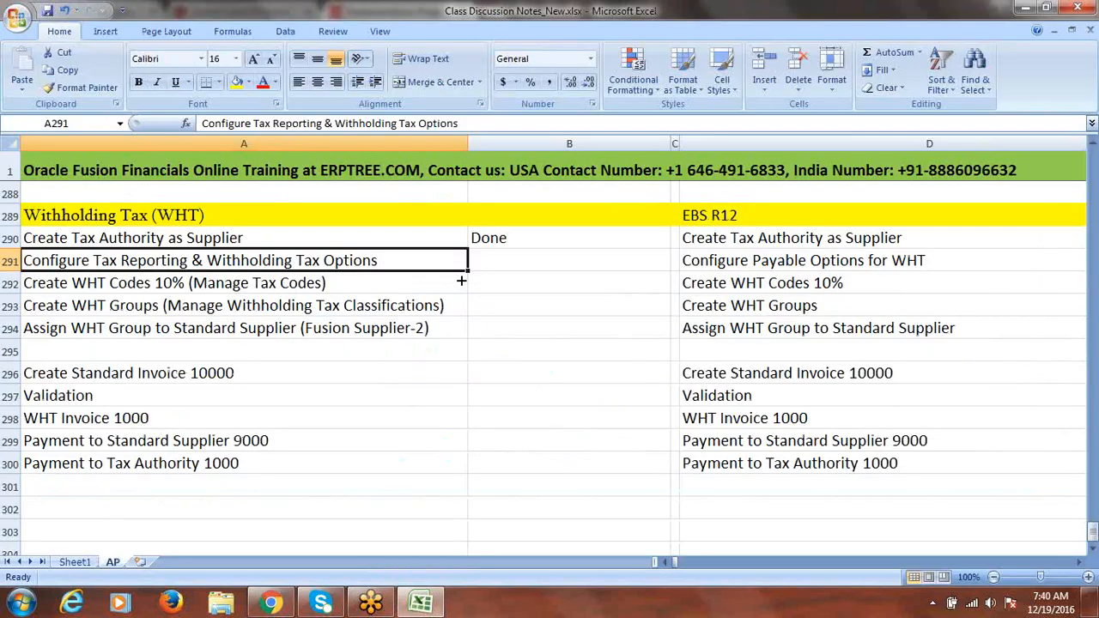
pyautogui.click(496, 265)
pyautogui.write('done')
pyautogui.click(346, 289)
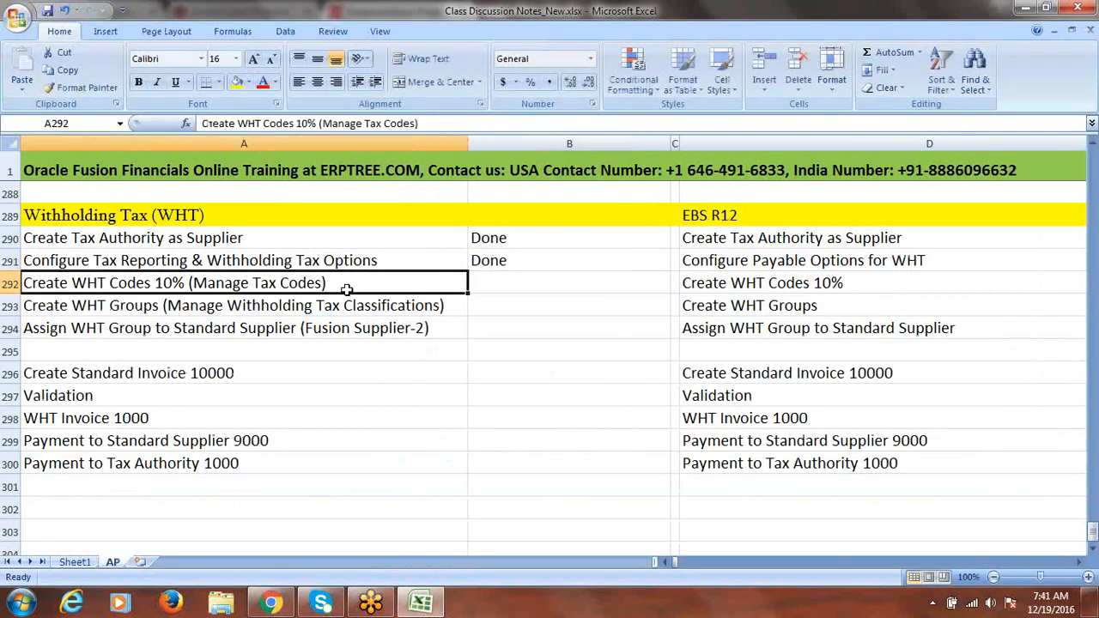
pyautogui.hotkey('ctrl', 's')
# Search the implementation project for Manage Tax Codes and open the Financials task
pyautogui.hotkey('alt', 'Tab')
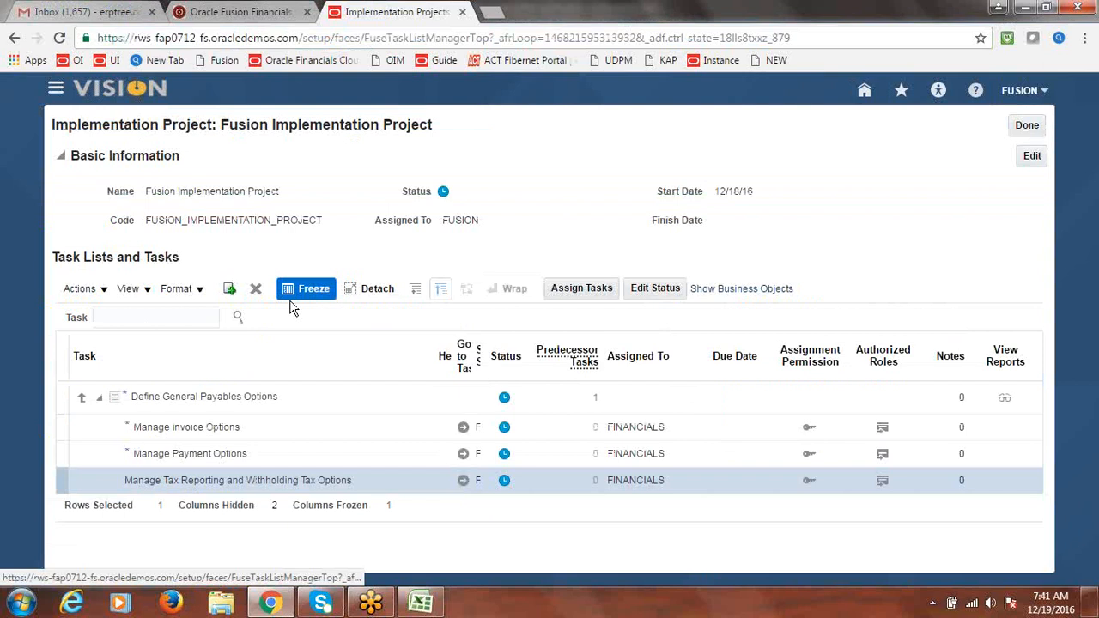
pyautogui.click(184, 310)
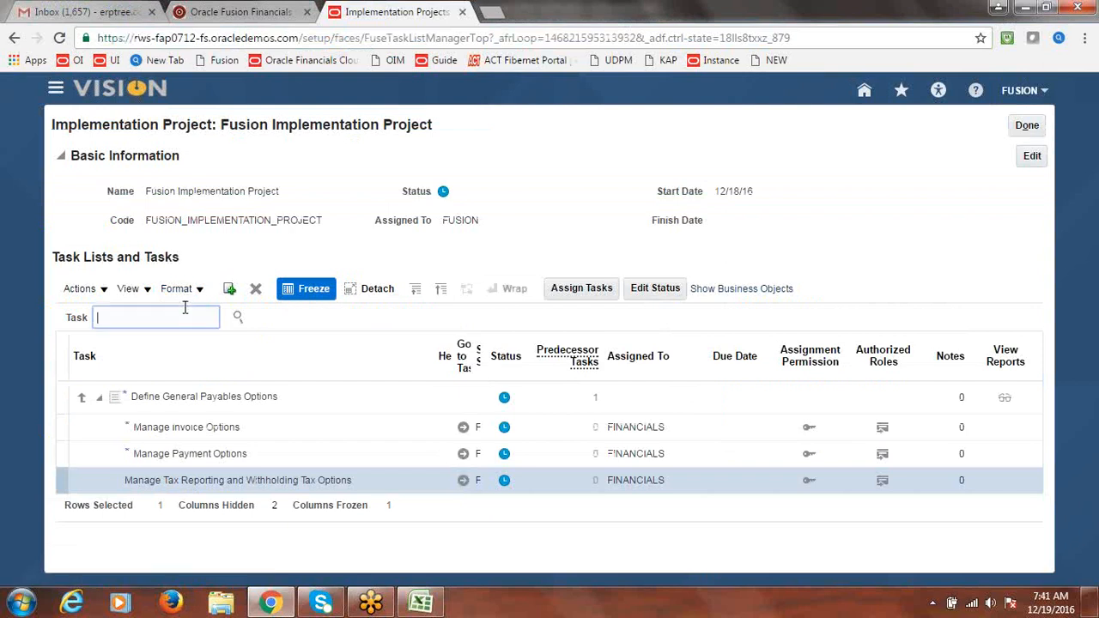
pyautogui.write('Manage Tax Codes')
pyautogui.click(238, 317)
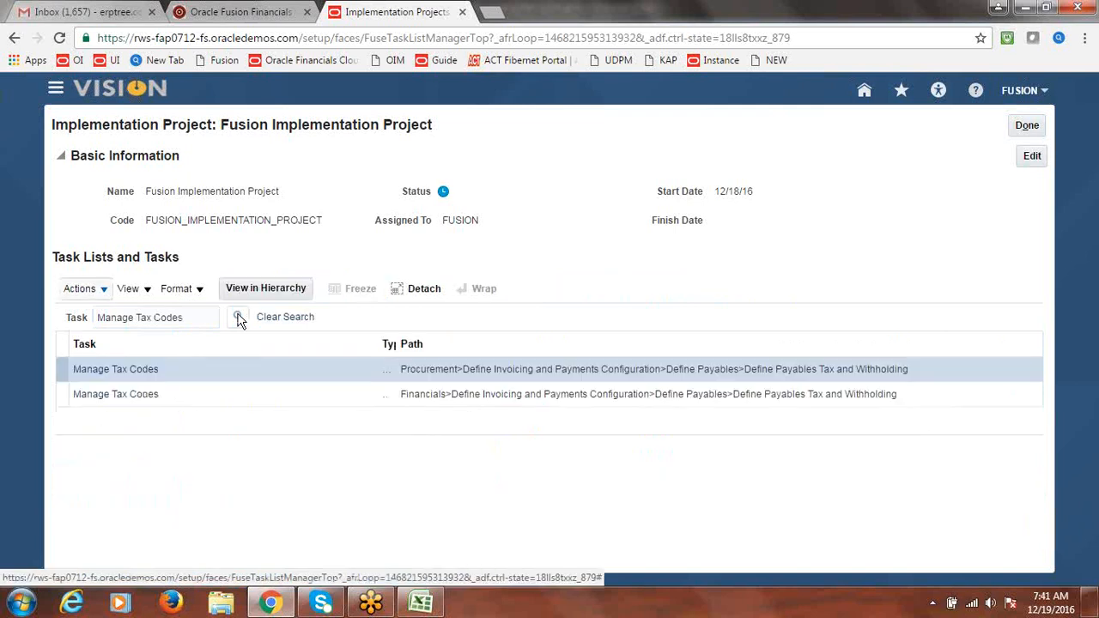
pyautogui.click(126, 400)
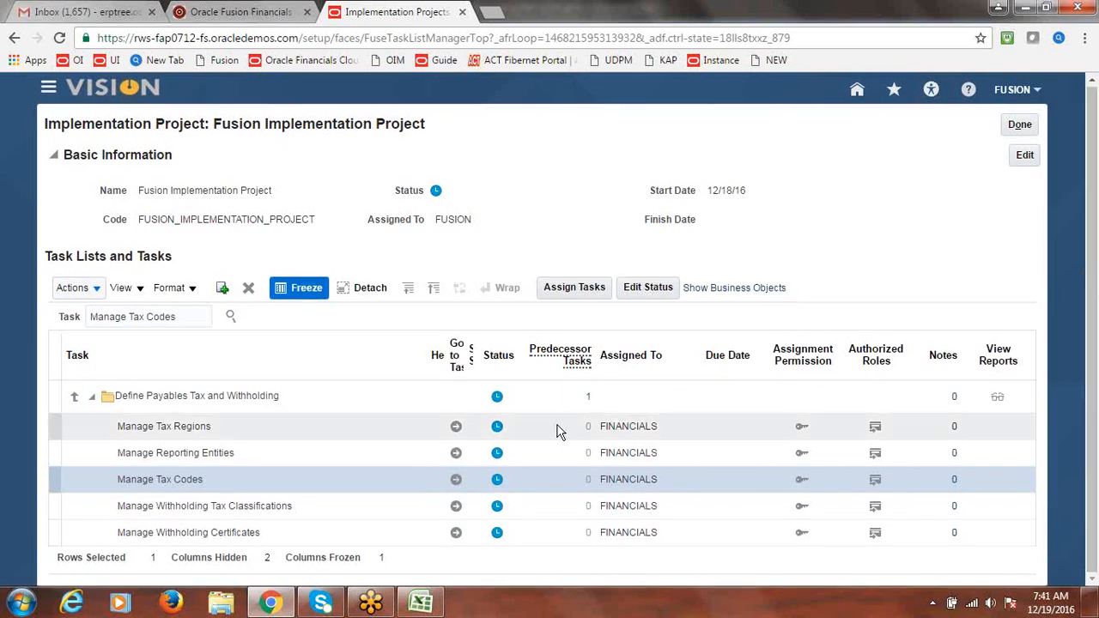
pyautogui.click(456, 482)
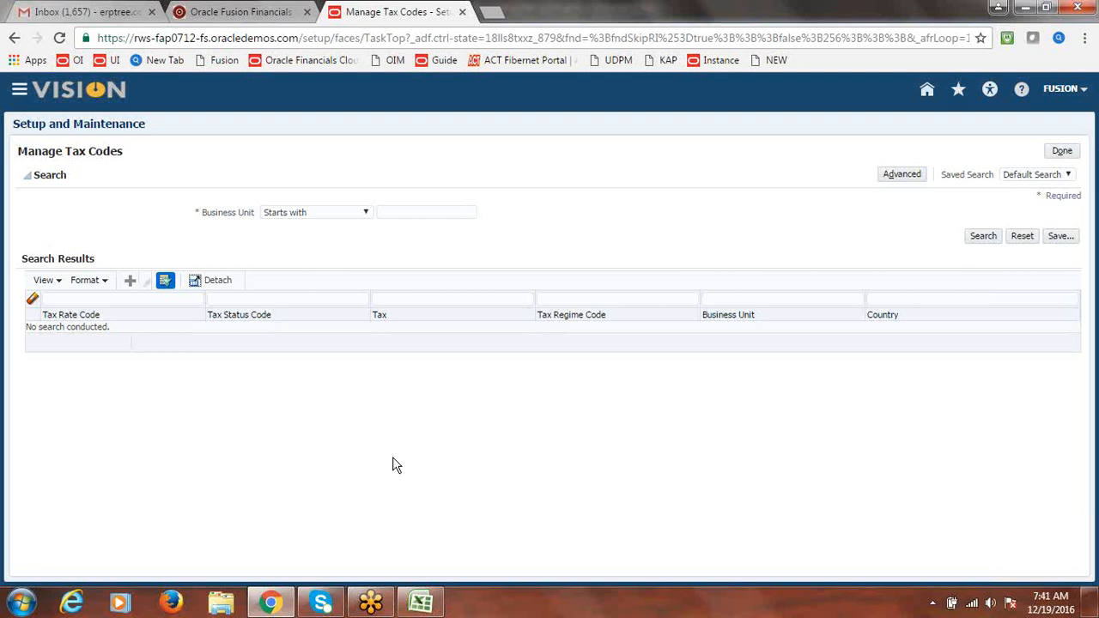
# Start a new withholding tax code for Fusion US Business Unit with country United States (US)
pyautogui.click(129, 283)
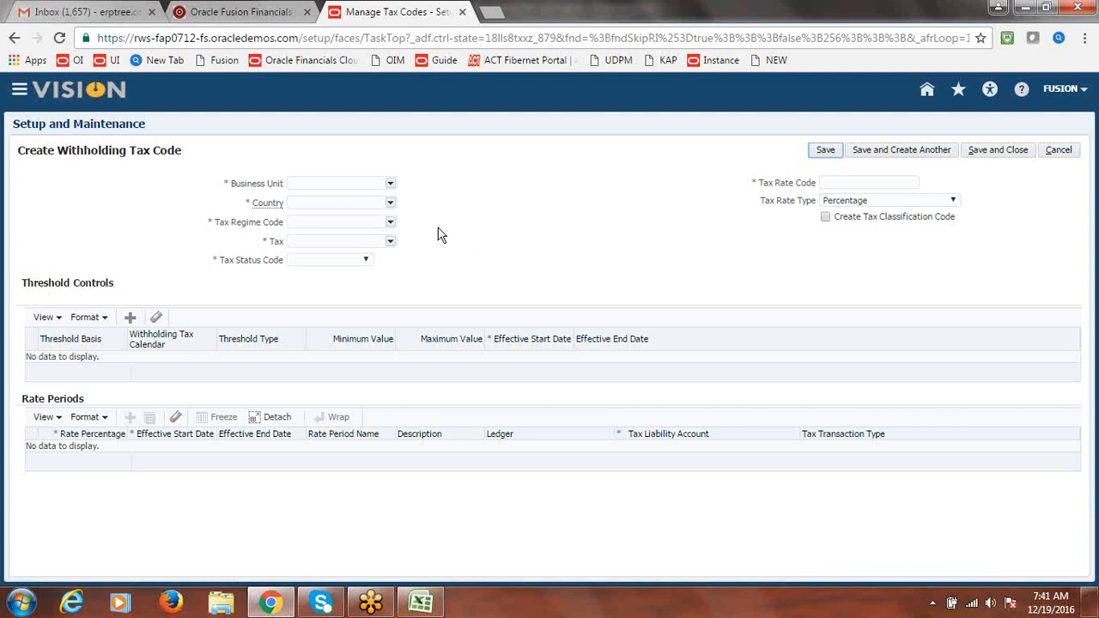
pyautogui.click(390, 185)
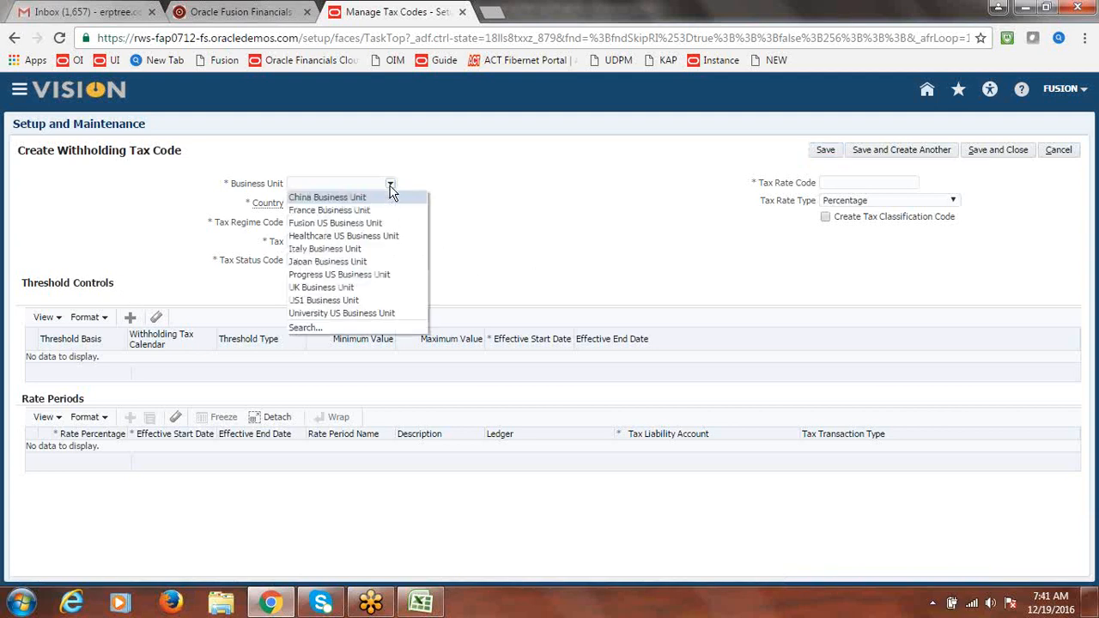
pyautogui.click(374, 225)
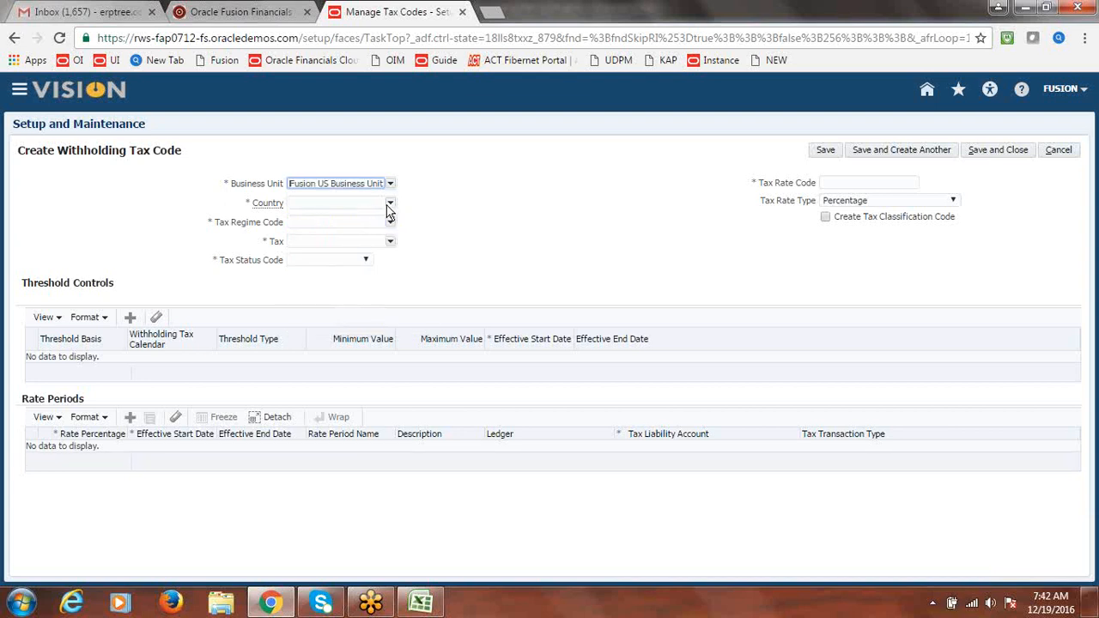
pyautogui.click(389, 204)
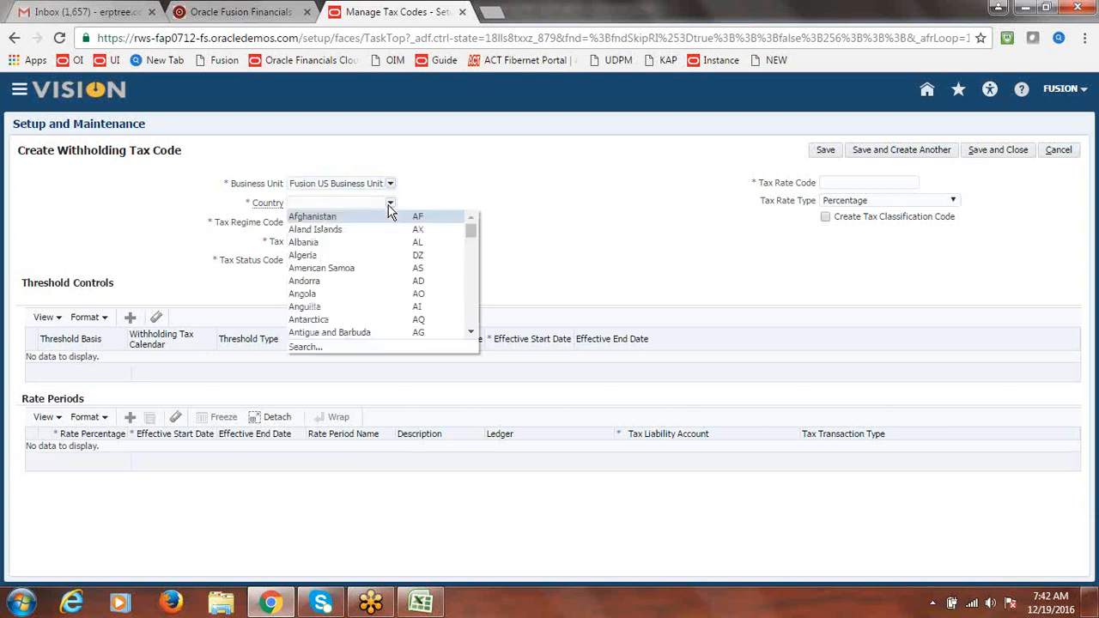
pyautogui.click(309, 348)
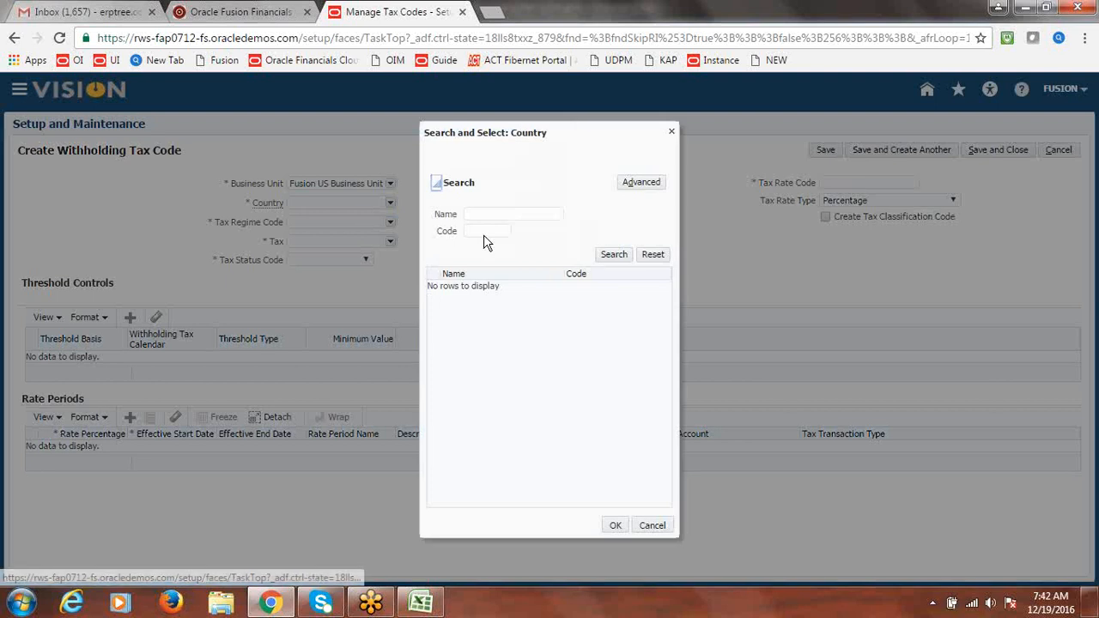
pyautogui.click(484, 235)
pyautogui.write('US')
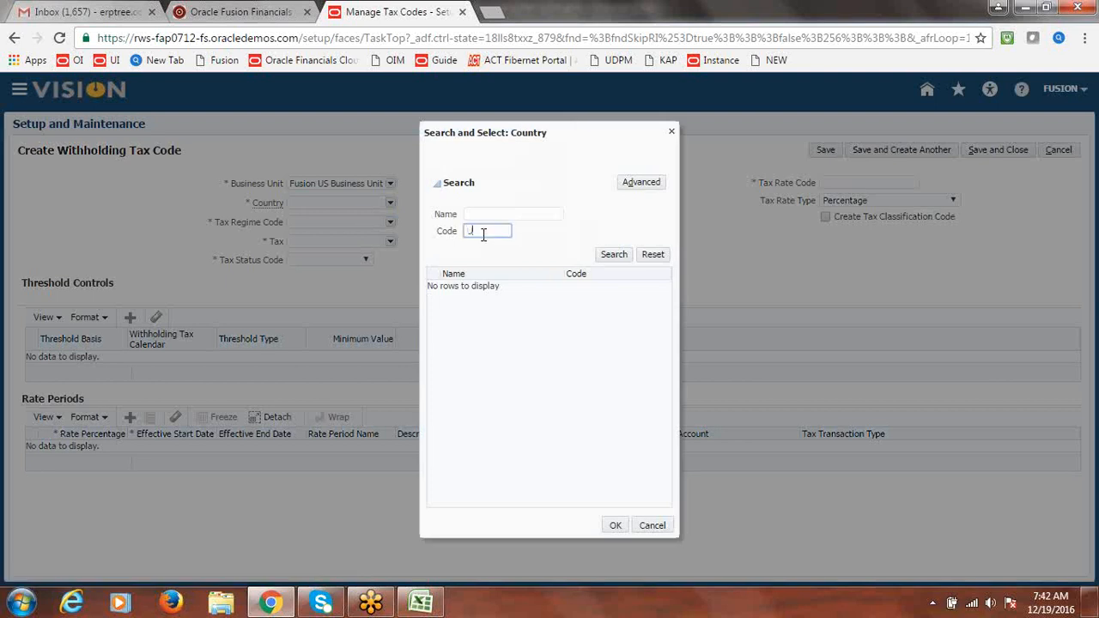
pyautogui.click(613, 255)
pyautogui.click(488, 294)
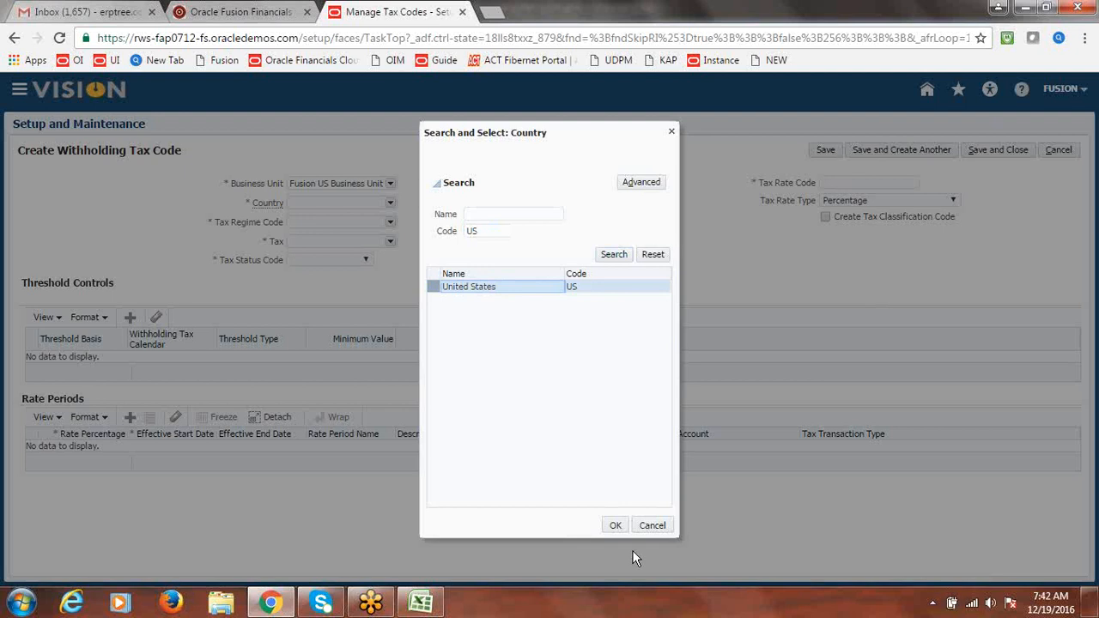
pyautogui.click(613, 526)
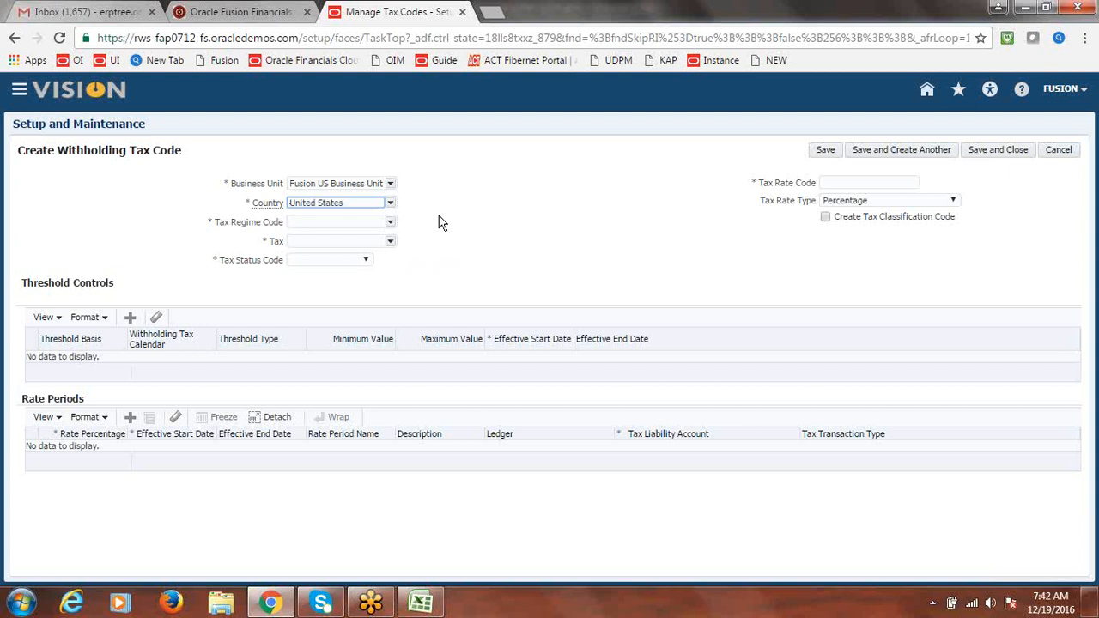
# Choose to create a new regime from the Tax Regime Code list
pyautogui.click(439, 222)
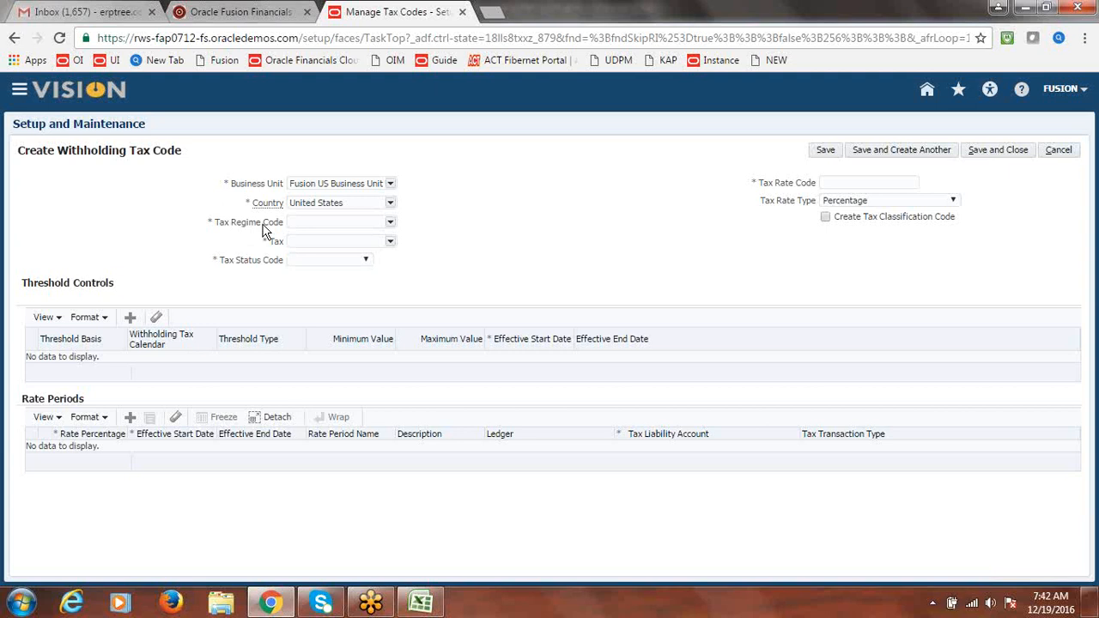
pyautogui.click(391, 224)
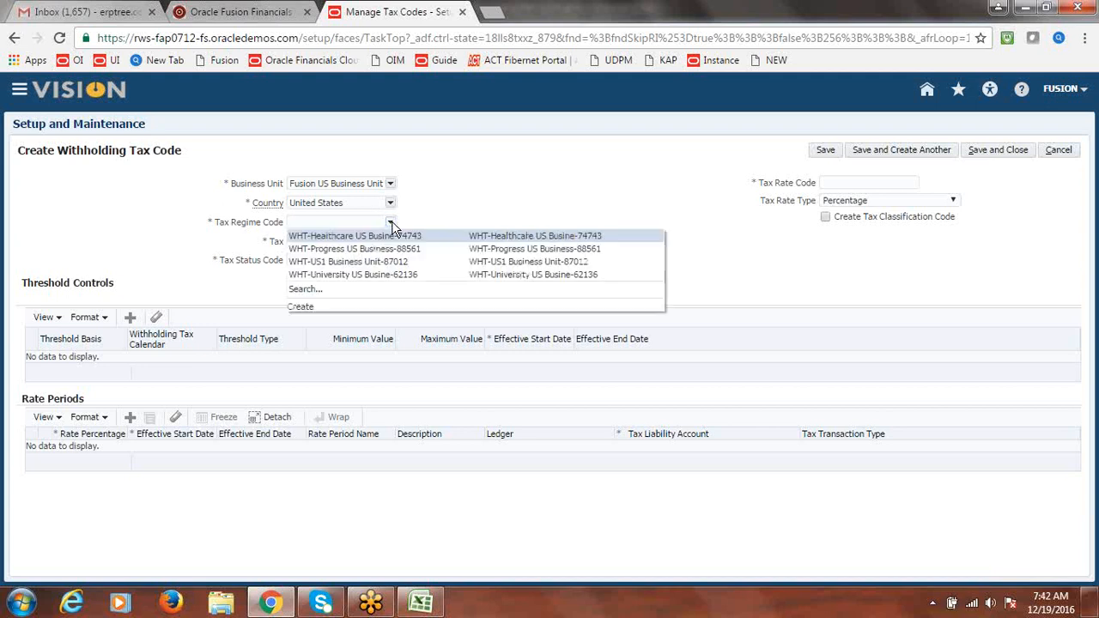
pyautogui.click(301, 309)
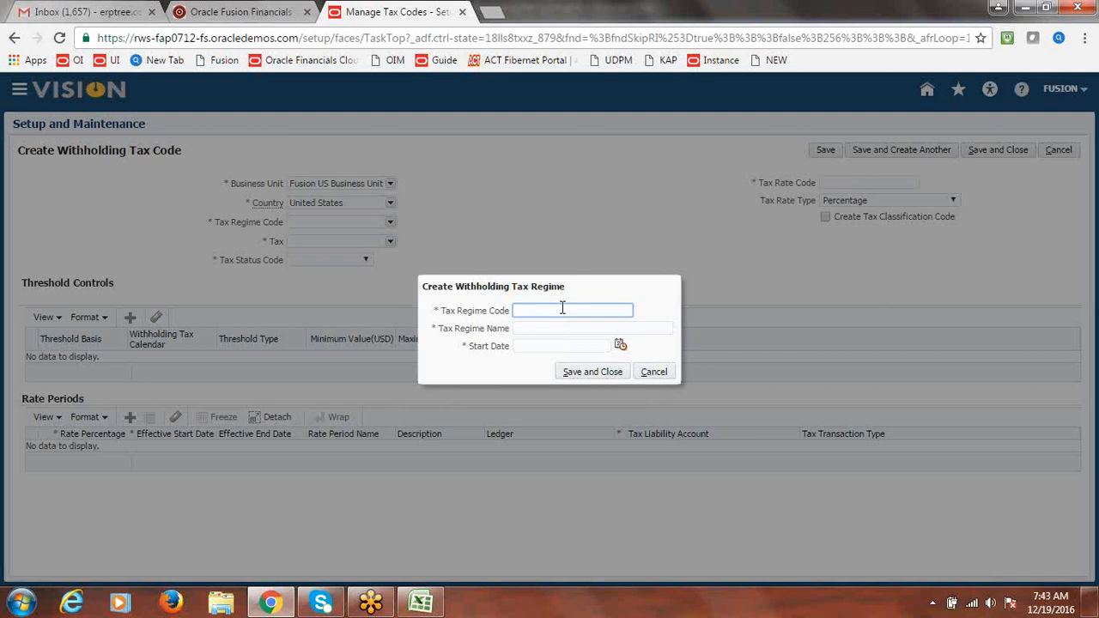
# Save a tax regime with code and name Fusion WHT Regime, starting 12/19/16
pyautogui.write('F')
pyautogui.press('BackSpace')
pyautogui.write('Fusion WHT Regime')
pyautogui.moveTo(613, 314); pyautogui.dragTo(461, 321)
pyautogui.hotkey('ctrl', 'c')
pyautogui.click(528, 331)
pyautogui.hotkey('ctrl', 'v')
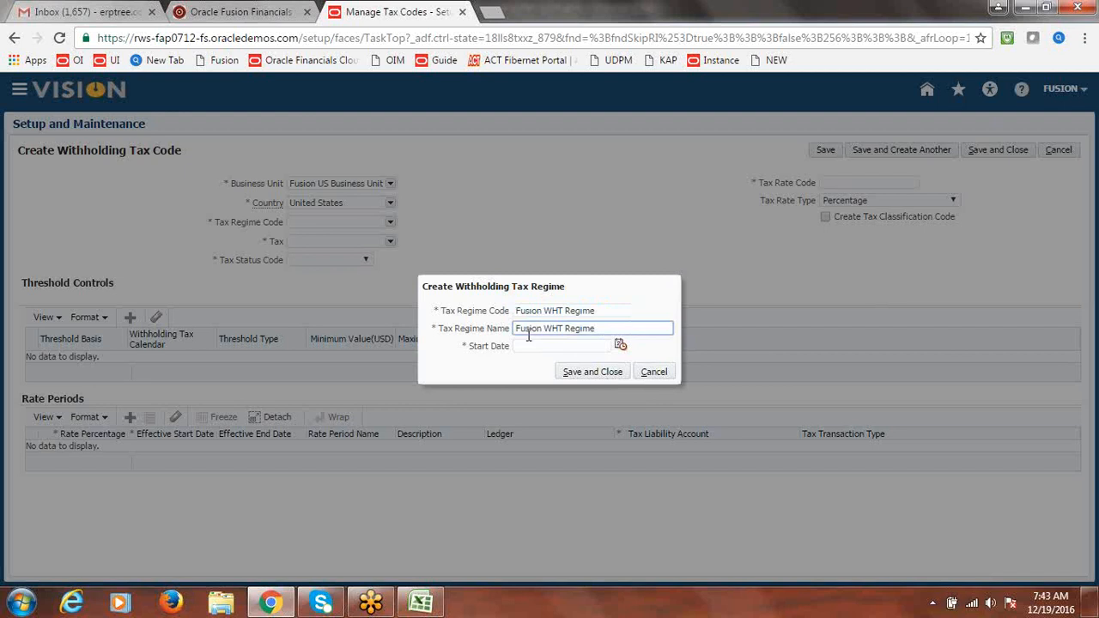
pyautogui.click(619, 346)
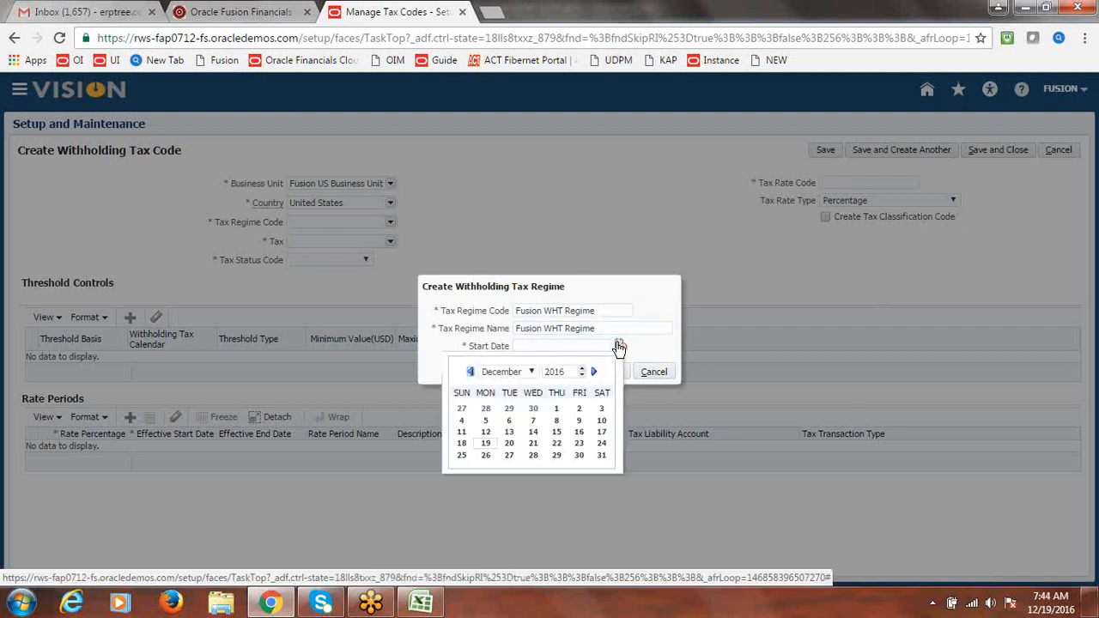
pyautogui.click(494, 445)
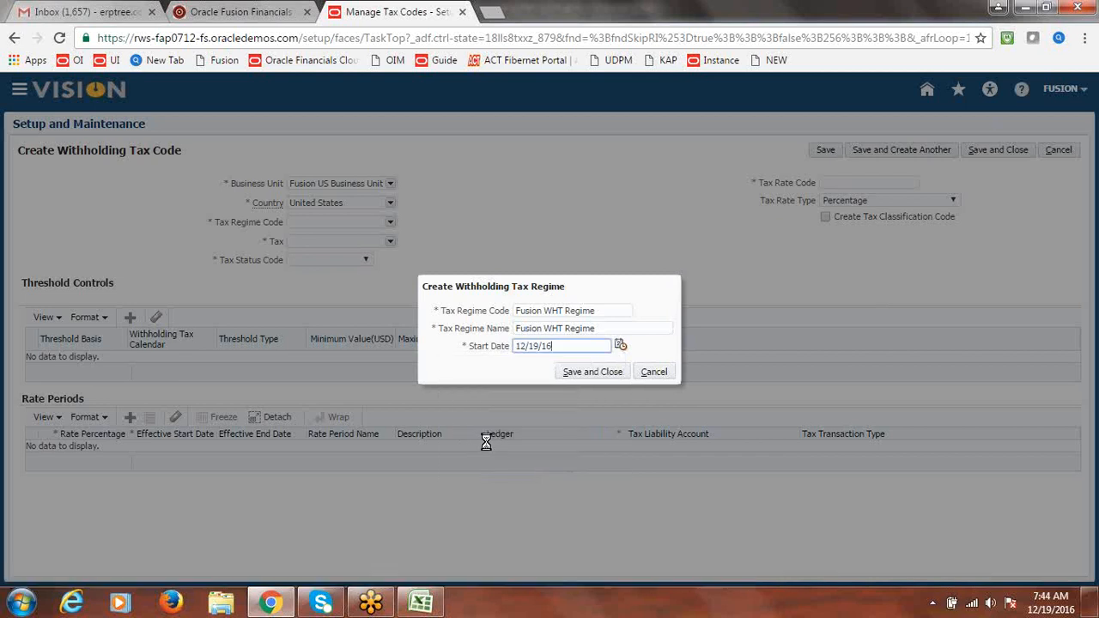
pyautogui.click(578, 372)
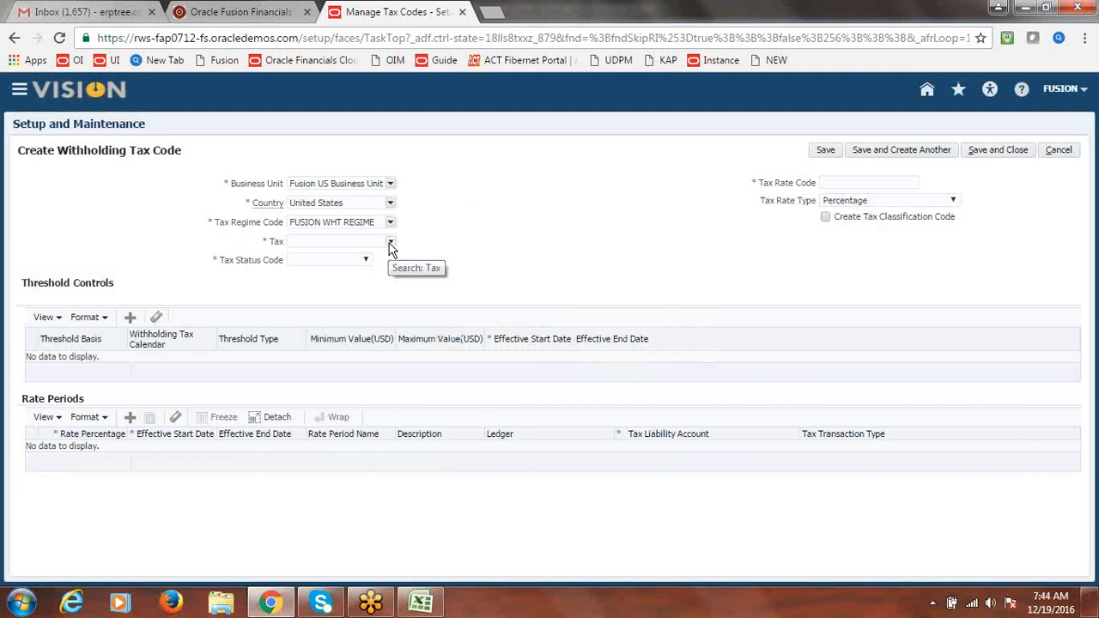
# Open the Tax list and check the class notes while on the withholding tax code page
pyautogui.click(391, 245)
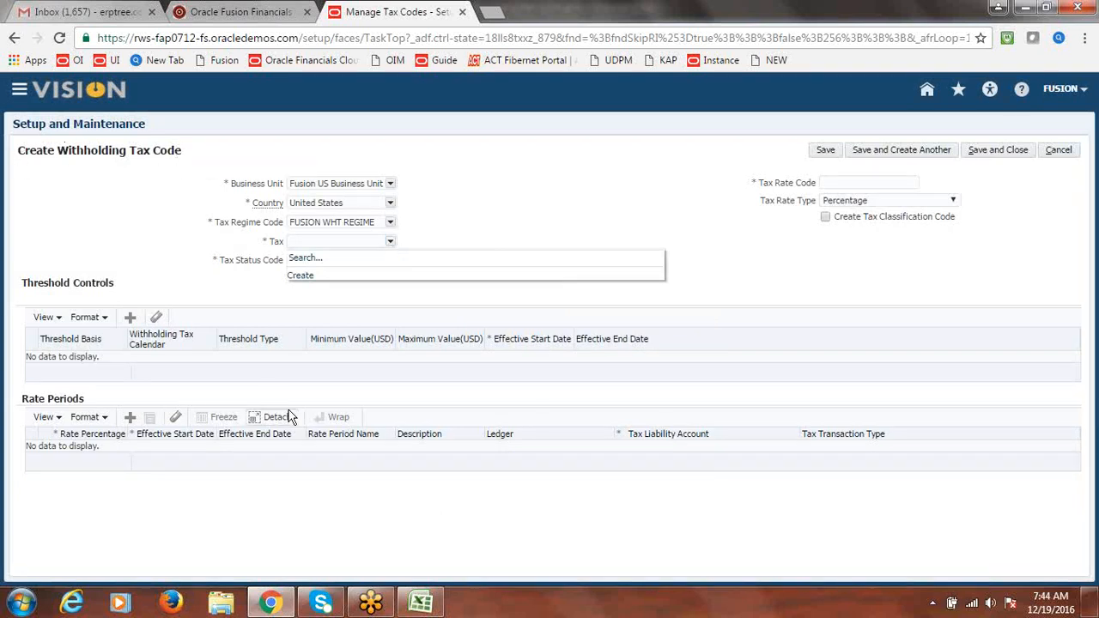
pyautogui.click(421, 603)
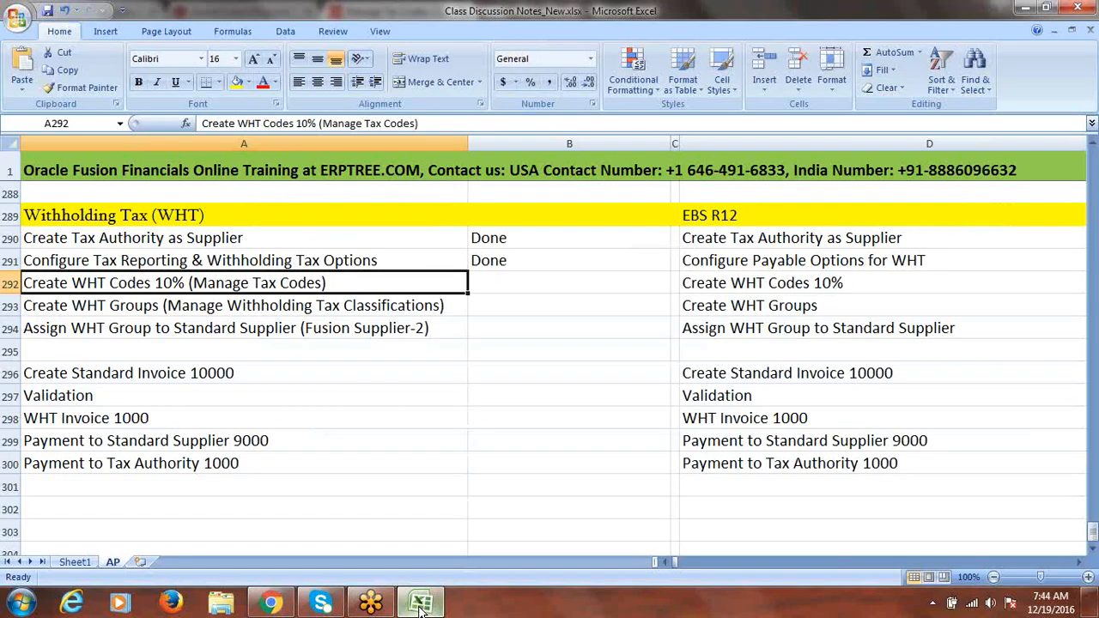
pyautogui.click(421, 603)
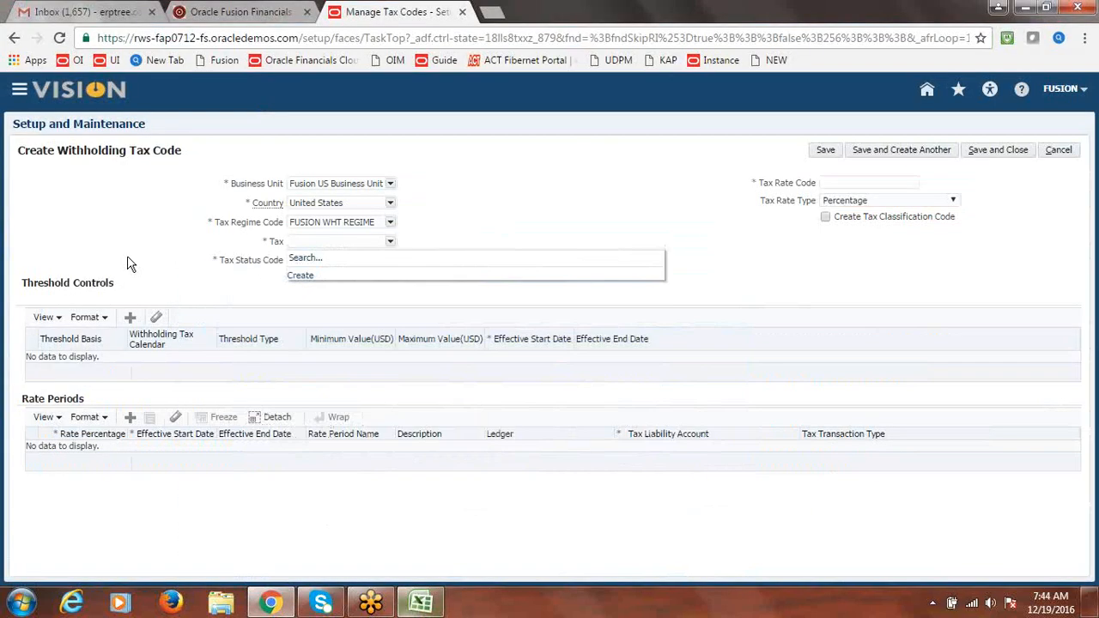
pyautogui.moveTo(58, 151); pyautogui.dragTo(197, 147)
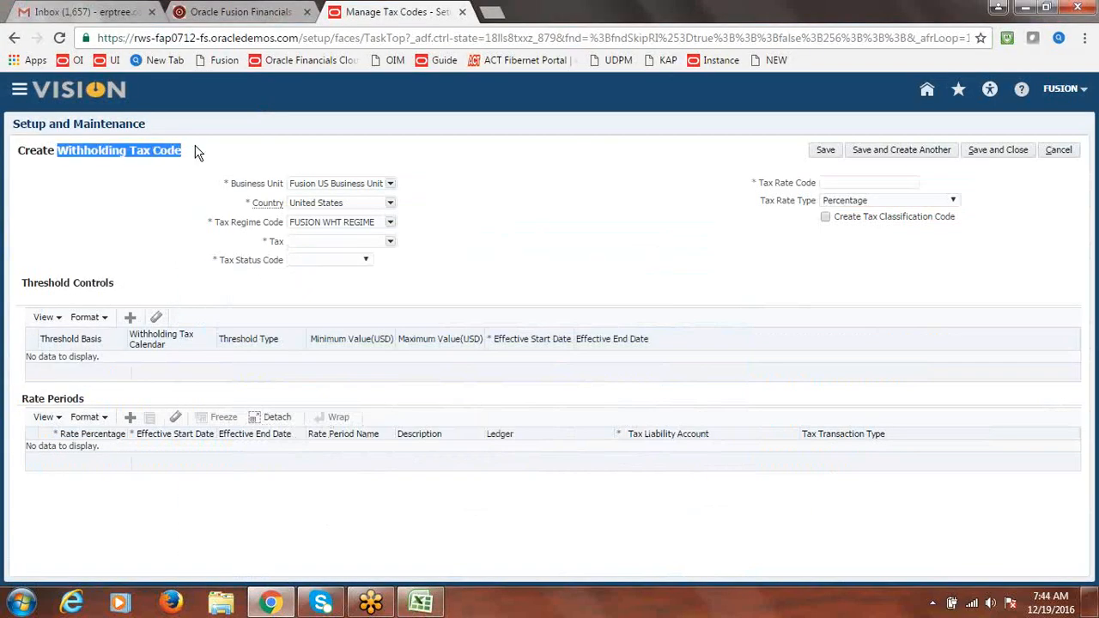
pyautogui.click(182, 208)
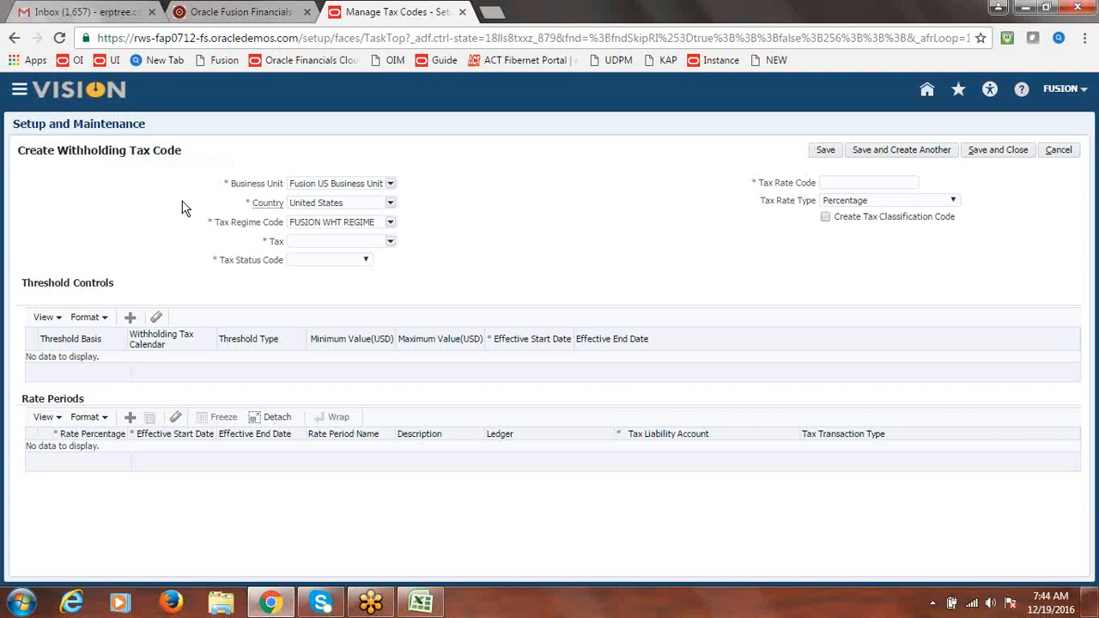
# Create the new tax Fusion WHT@10% with start date 12/19/16
pyautogui.click(391, 243)
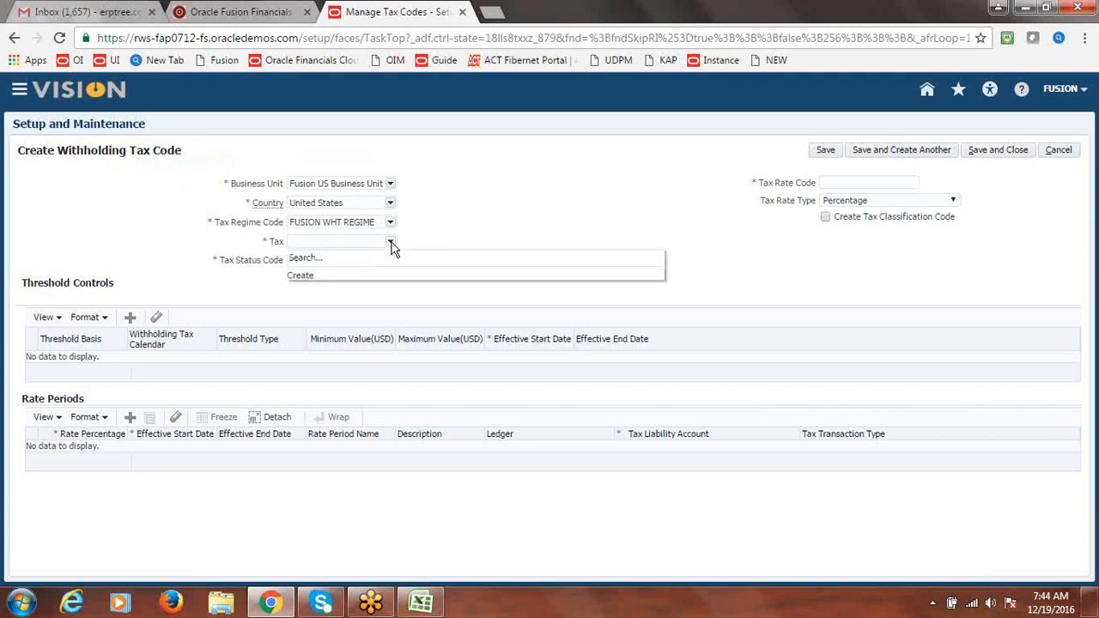
pyautogui.click(300, 276)
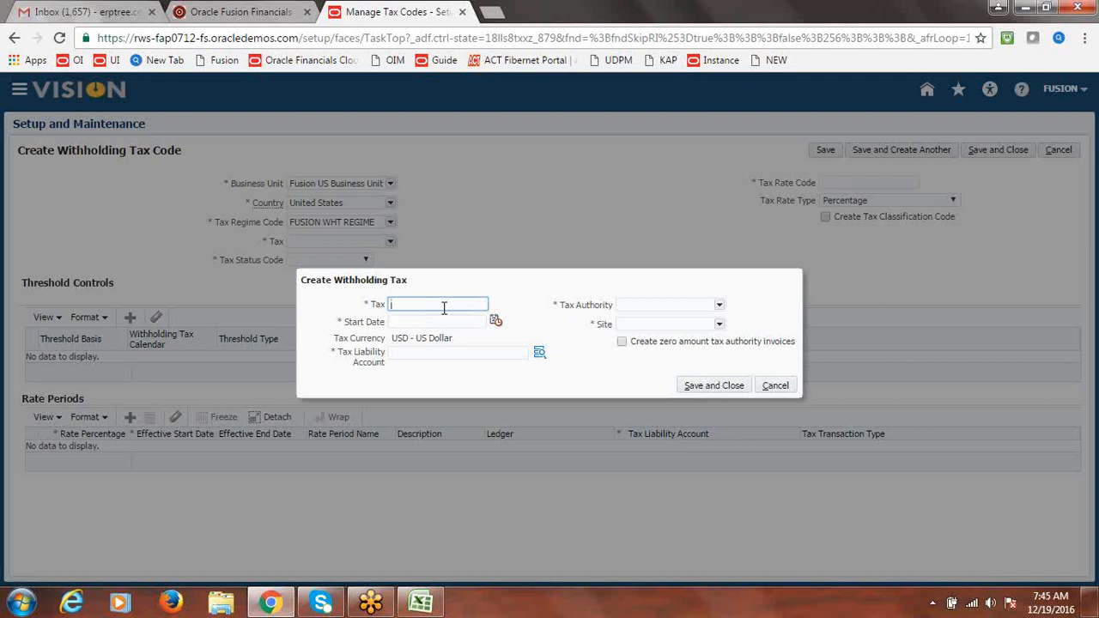
pyautogui.write('usion WHT@10%')
pyautogui.click(521, 300)
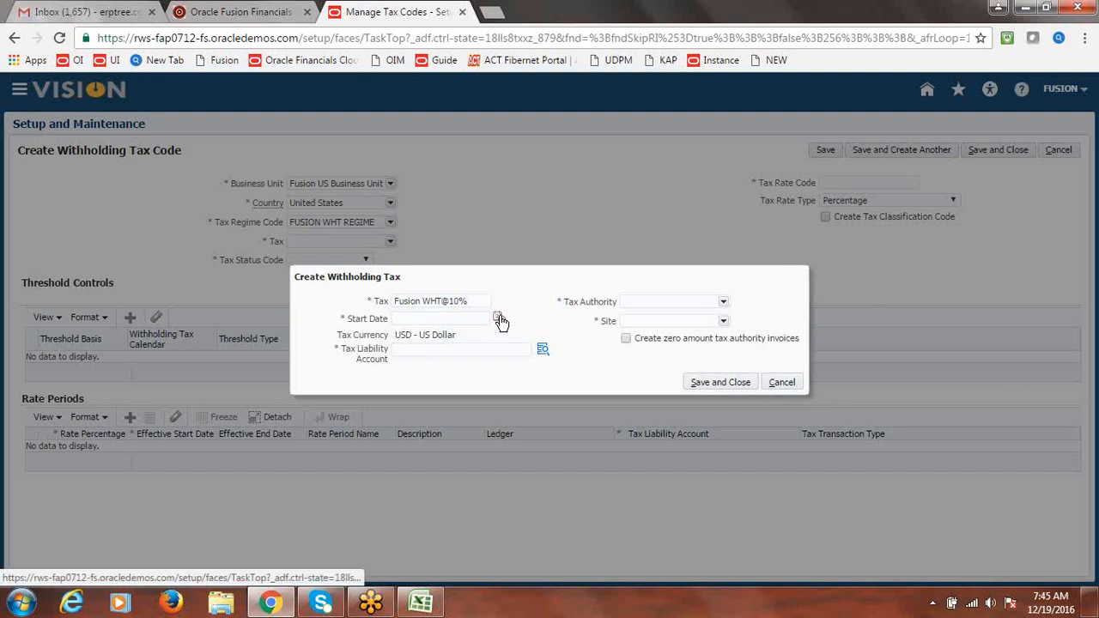
pyautogui.click(499, 318)
pyautogui.click(362, 416)
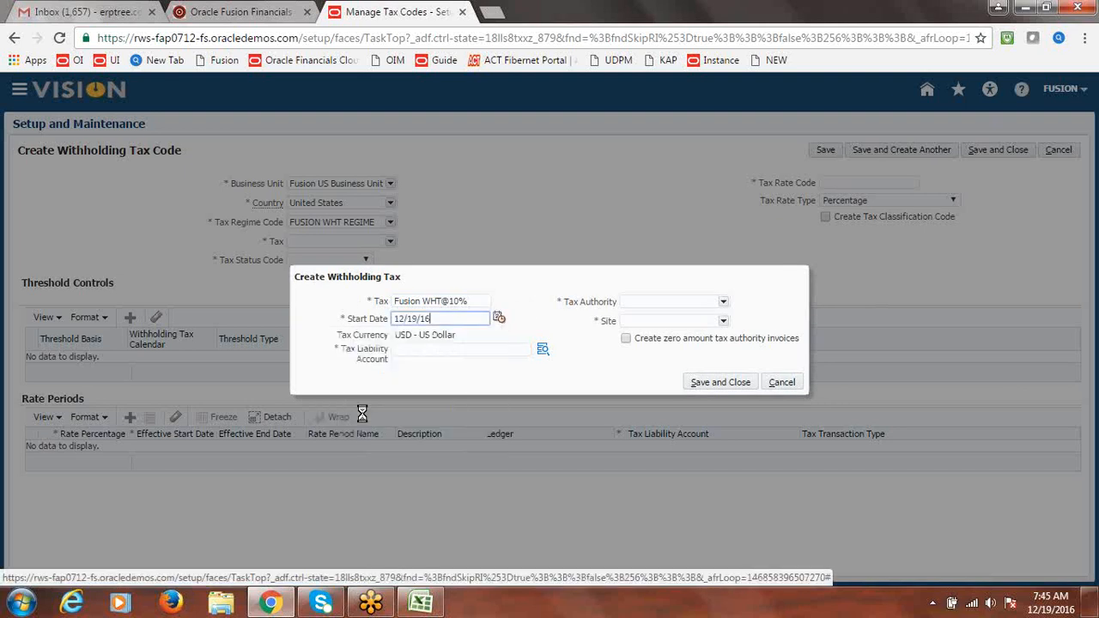
pyautogui.click(542, 353)
pyautogui.click(542, 352)
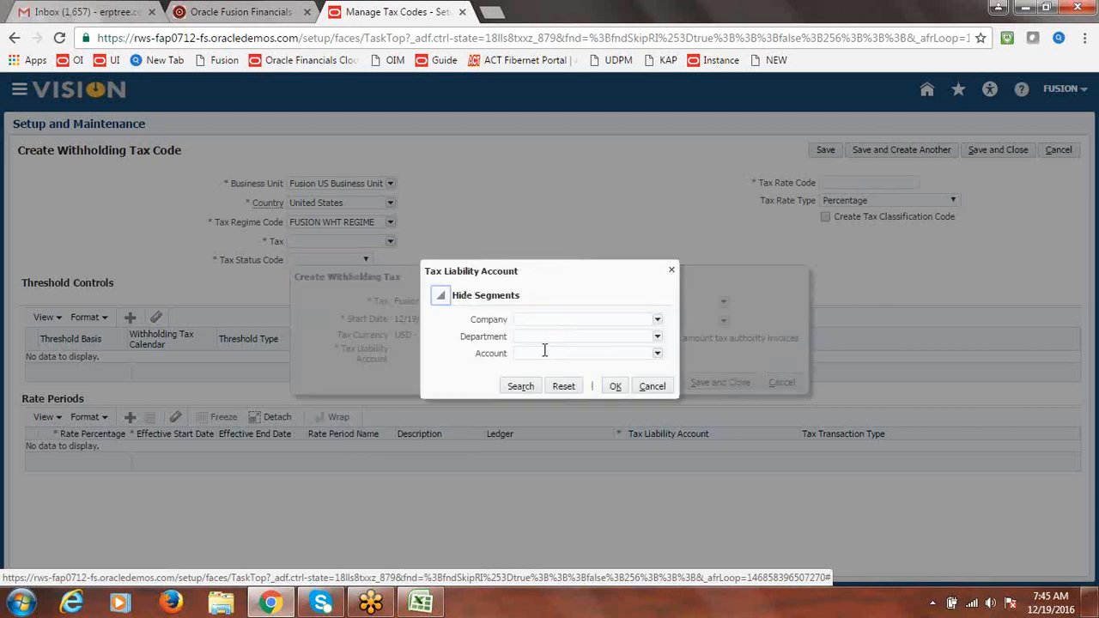
pyautogui.click(657, 322)
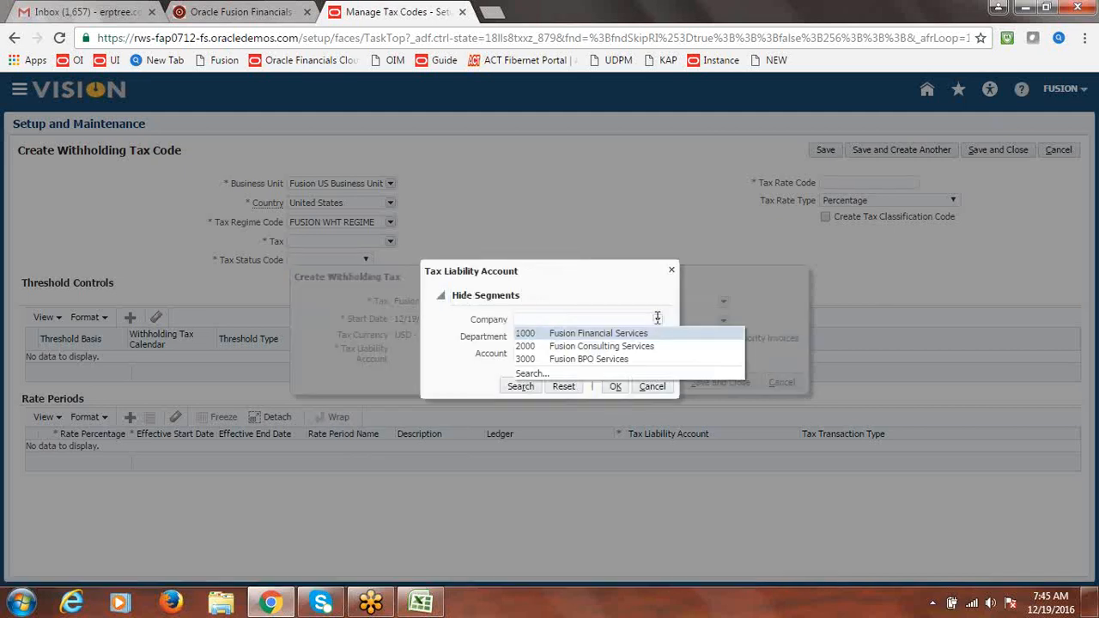
pyautogui.click(532, 374)
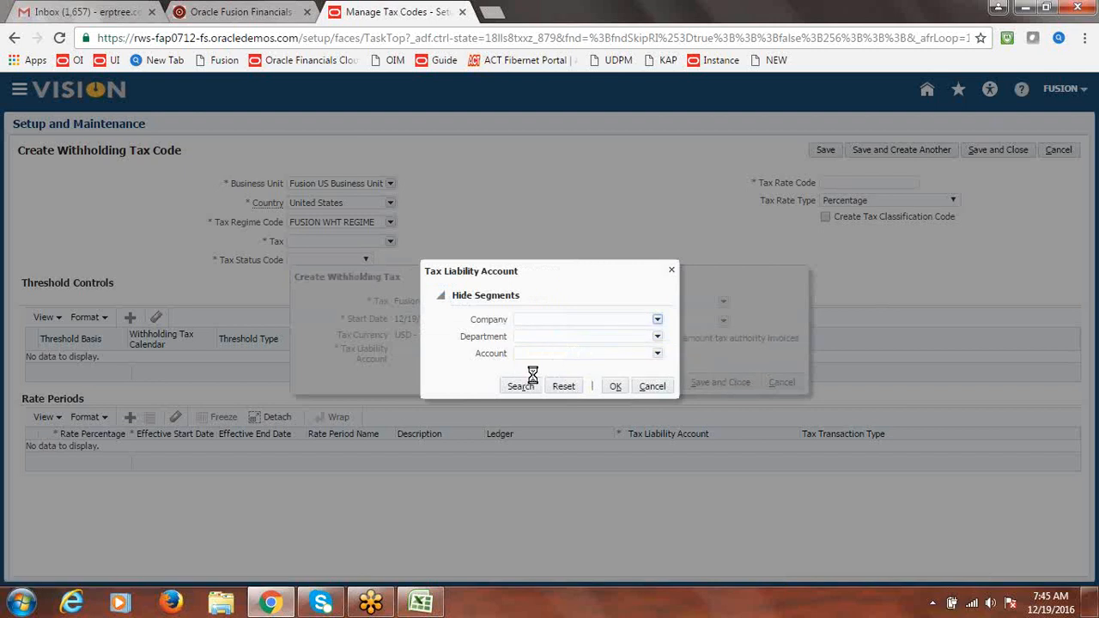
pyautogui.click(523, 237)
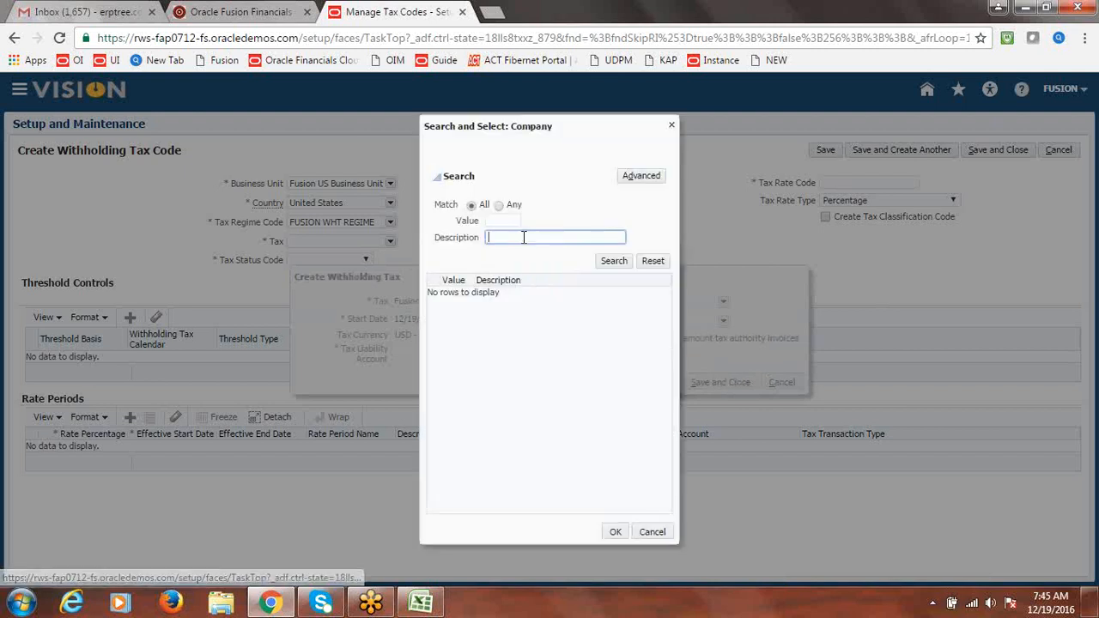
pyautogui.write('p')
pyautogui.press('BackSpace')
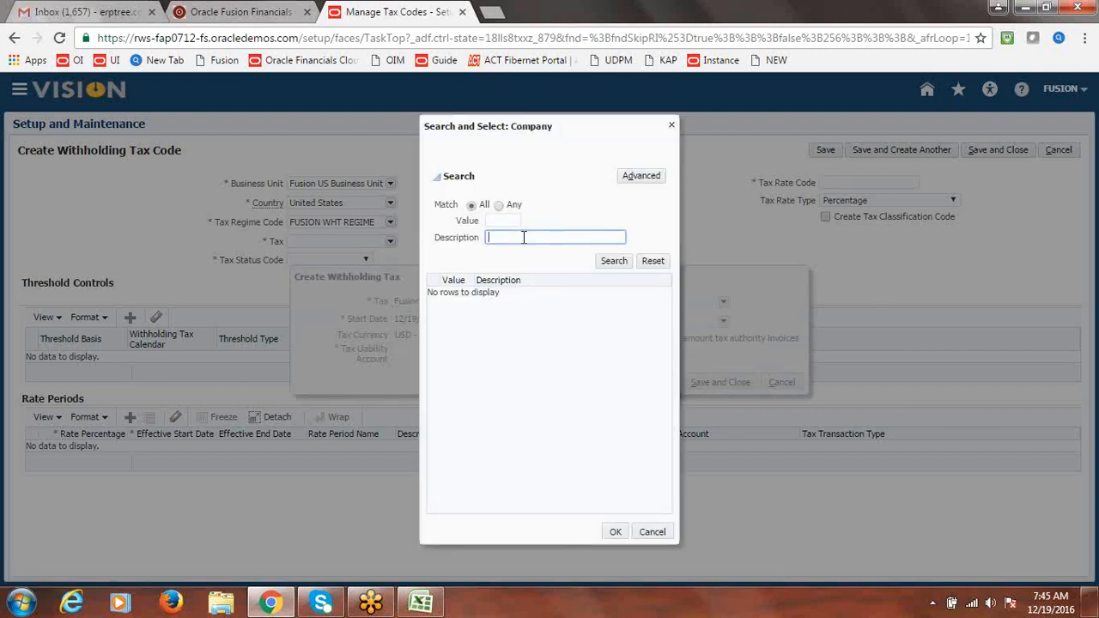
pyautogui.write('Payable')
pyautogui.click(618, 263)
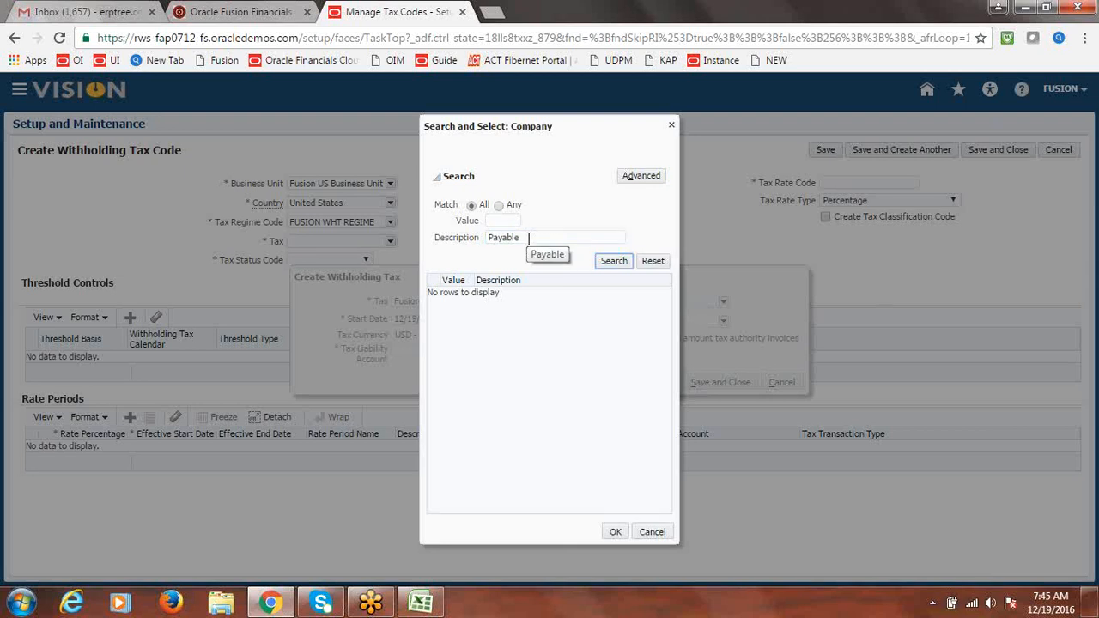
pyautogui.moveTo(527, 237); pyautogui.dragTo(487, 241)
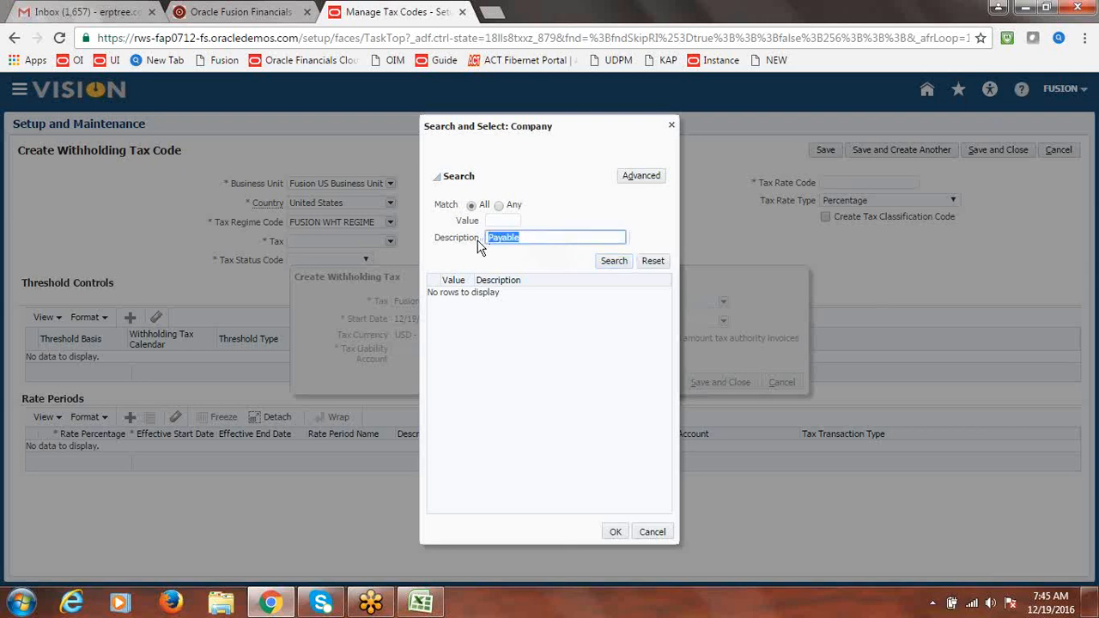
pyautogui.write('Withholding')
pyautogui.click(612, 263)
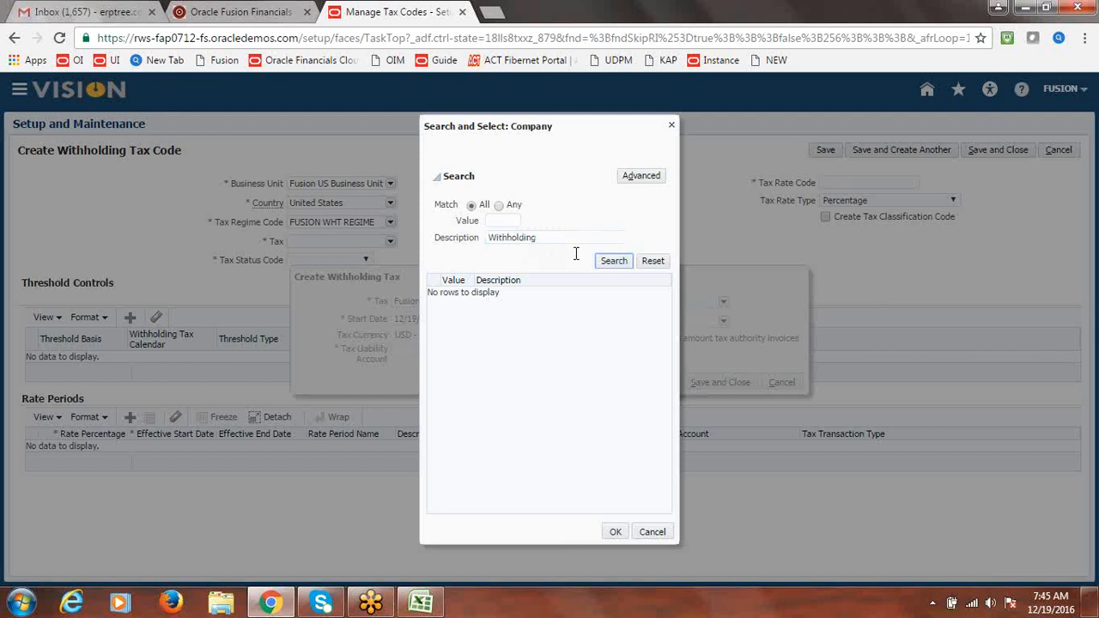
pyautogui.click(547, 236)
pyautogui.press('BackSpace')
pyautogui.press('BackSpace')
pyautogui.press('BackSpace')
pyautogui.press('BackSpace')
pyautogui.press('BackSpace')
pyautogui.press('BackSpace')
pyautogui.press('BackSpace')
pyautogui.press('BackSpace')
pyautogui.press('BackSpace')
pyautogui.press('BackSpace')
pyautogui.press('BackSpace')
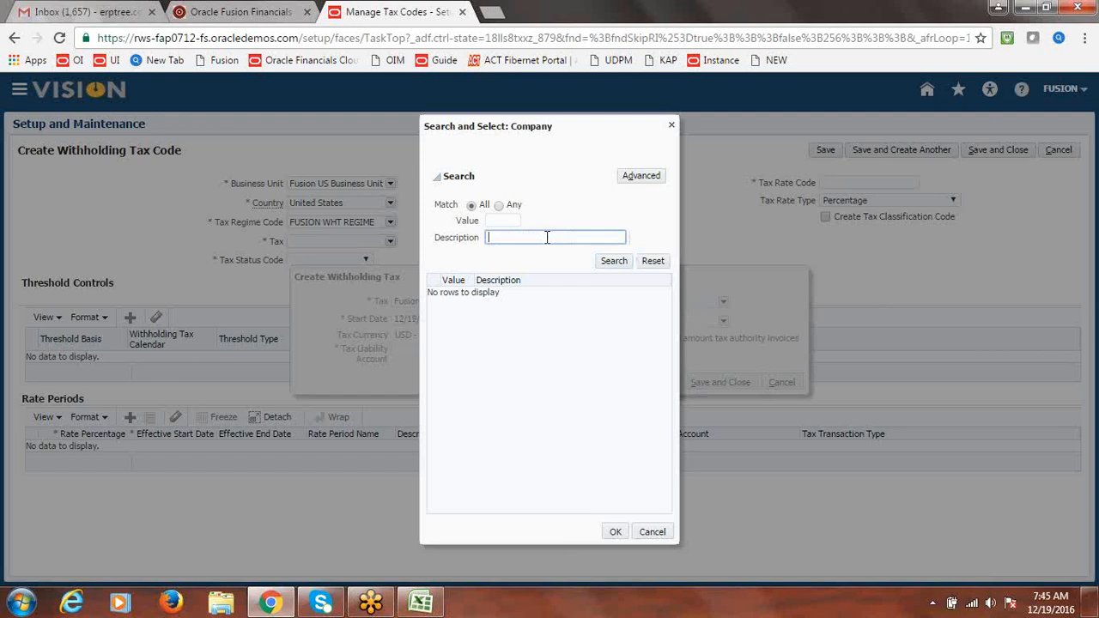
pyautogui.write('Tax')
pyautogui.click(611, 262)
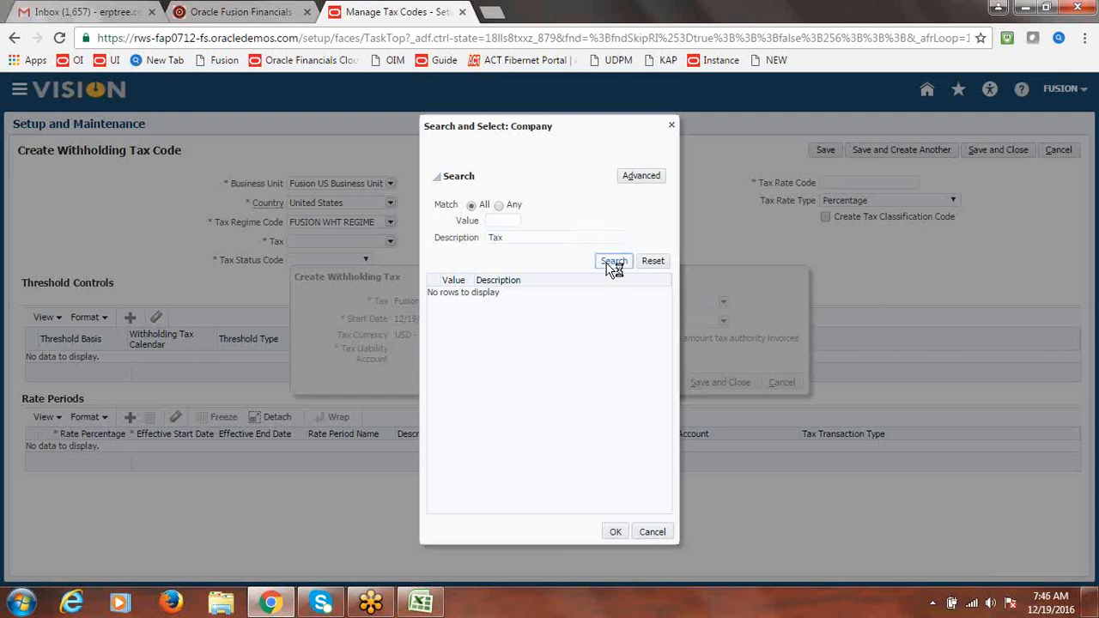
pyautogui.click(610, 267)
pyautogui.doubleClick(528, 241)
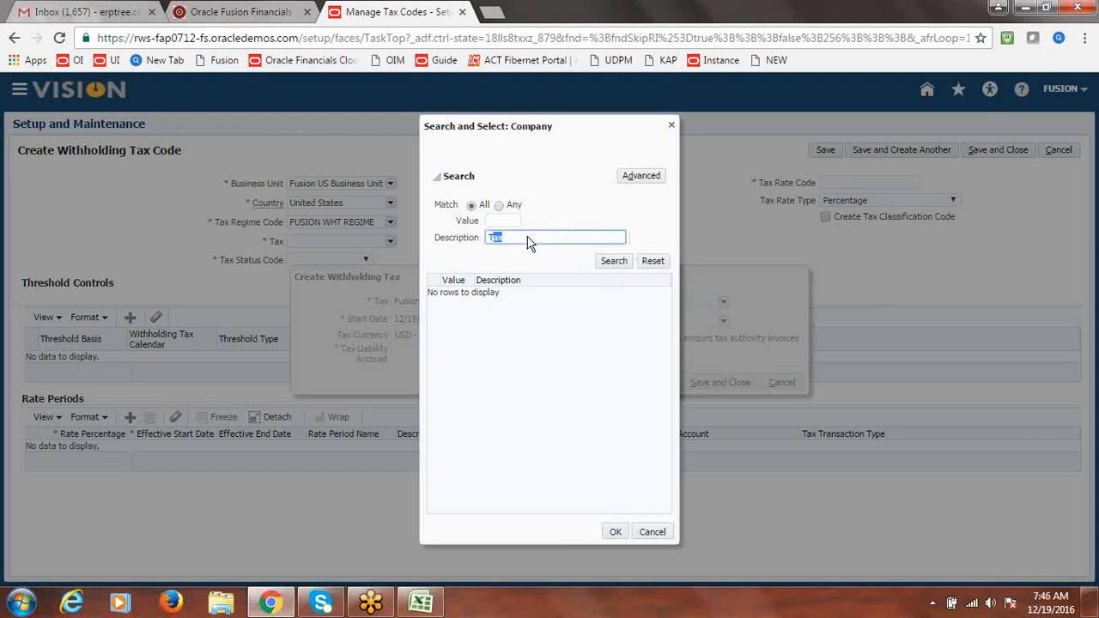
pyautogui.write('Accounts')
pyautogui.click(624, 261)
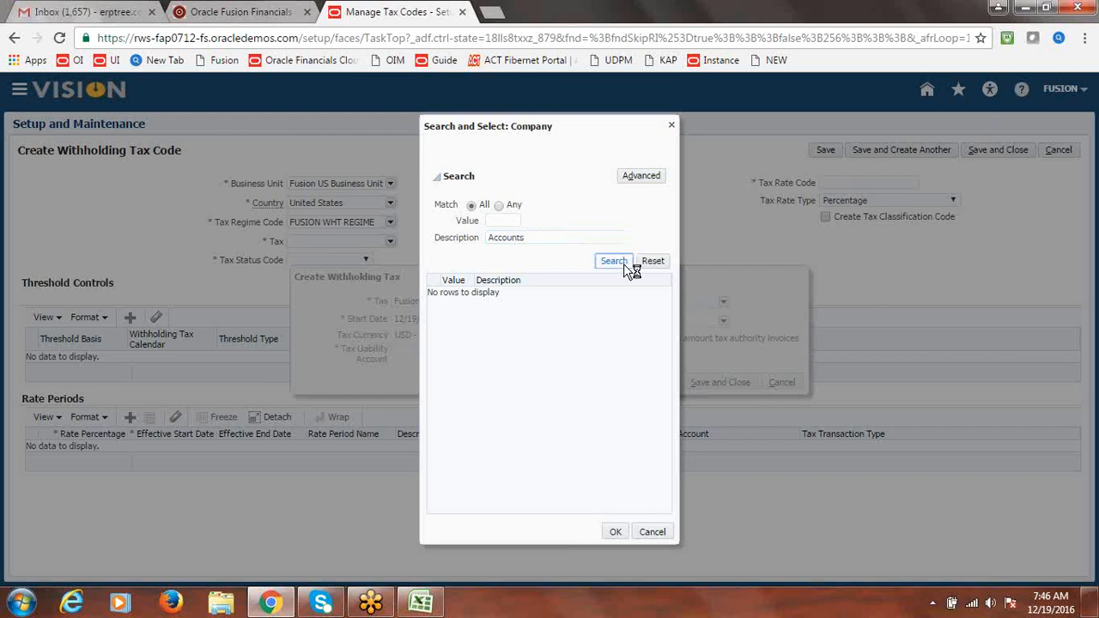
pyautogui.click(549, 240)
pyautogui.doubleClick(515, 241)
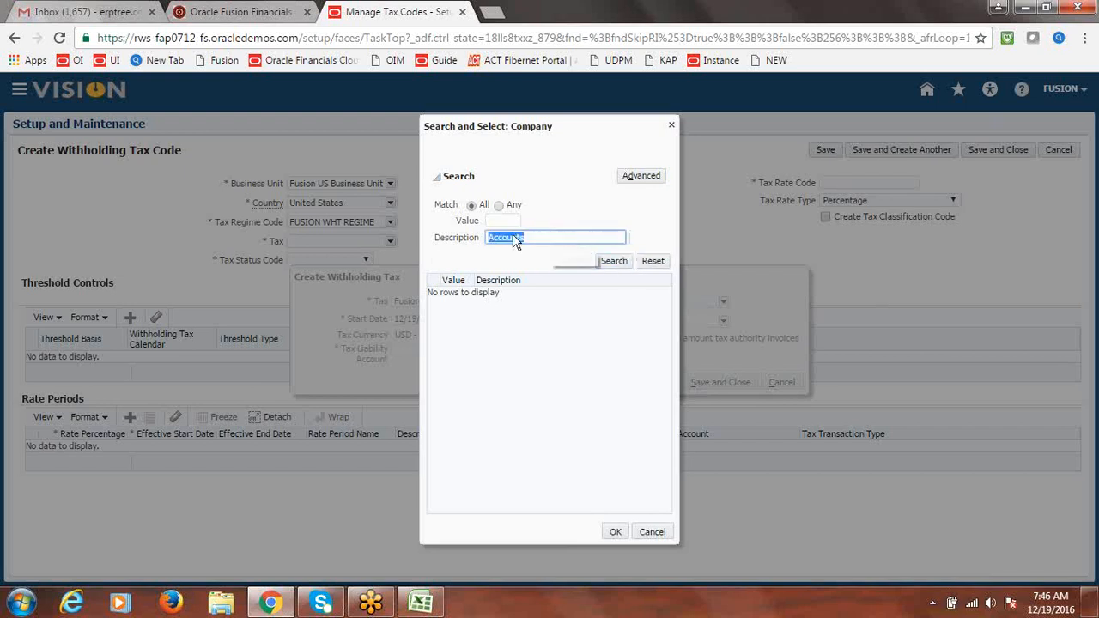
pyautogui.press('BackSpace')
pyautogui.click(670, 127)
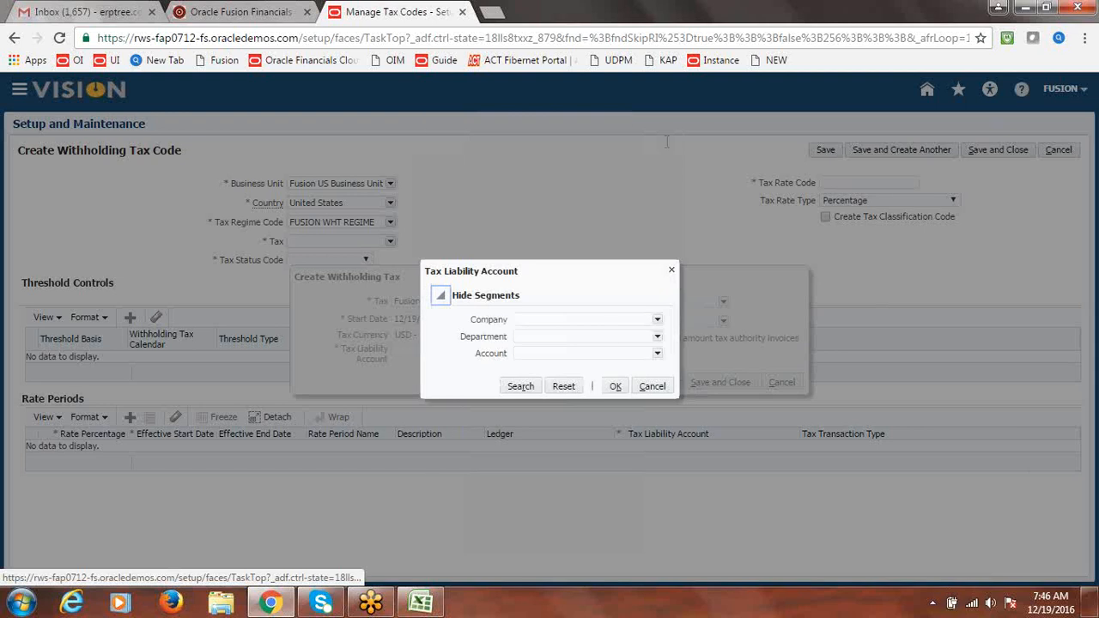
# Choose company 1000 Fusion Financial Services and department 1000 Finance for the liability account
pyautogui.click(658, 321)
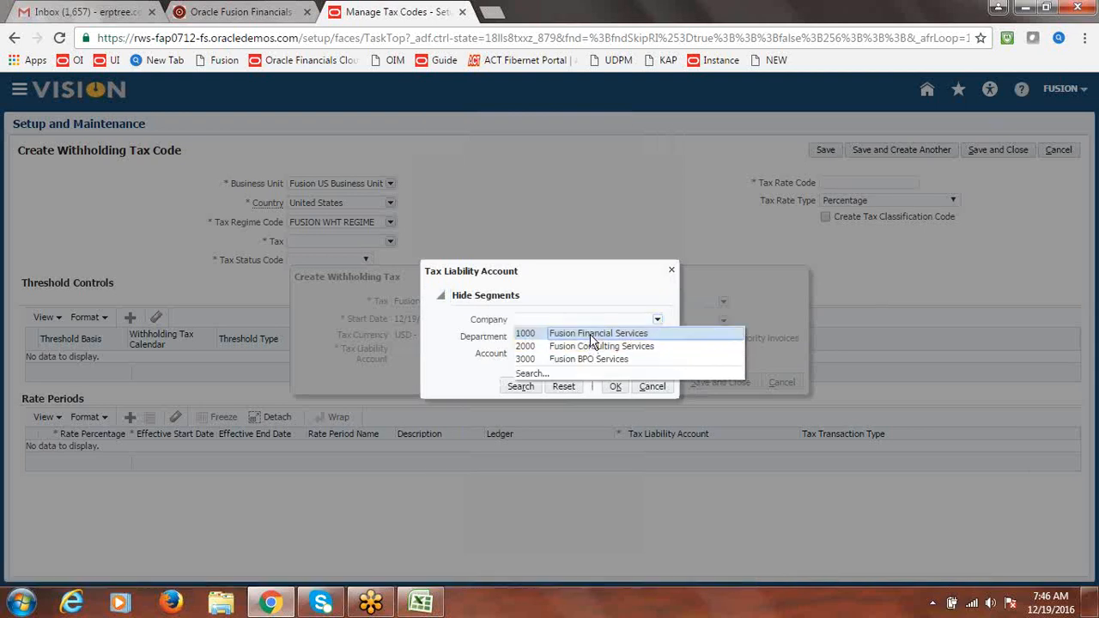
pyautogui.click(591, 335)
pyautogui.click(657, 337)
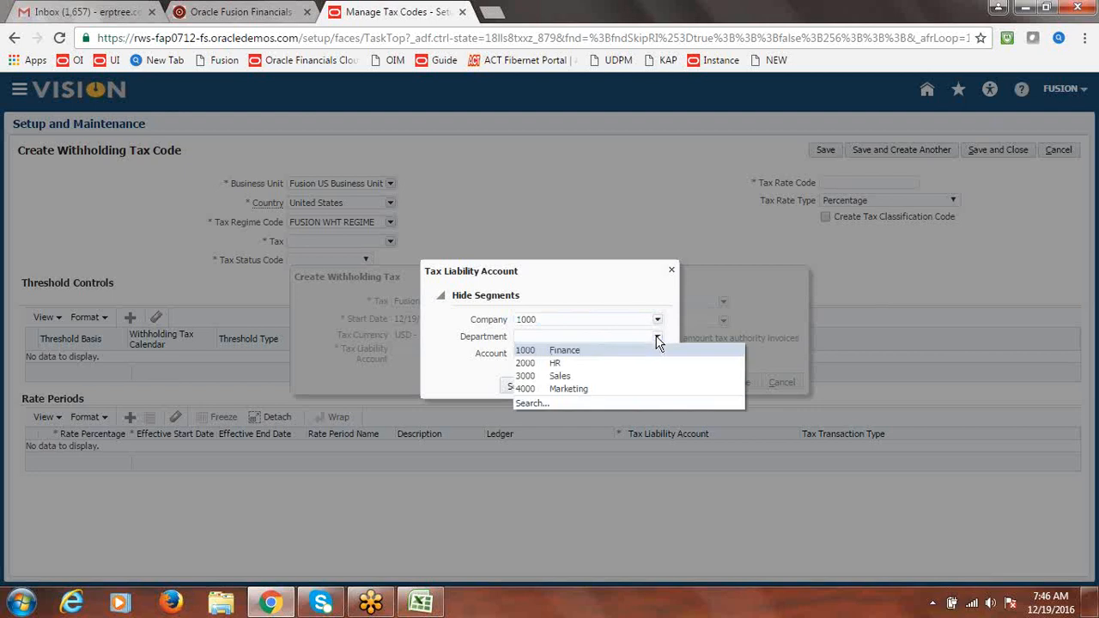
pyautogui.click(601, 352)
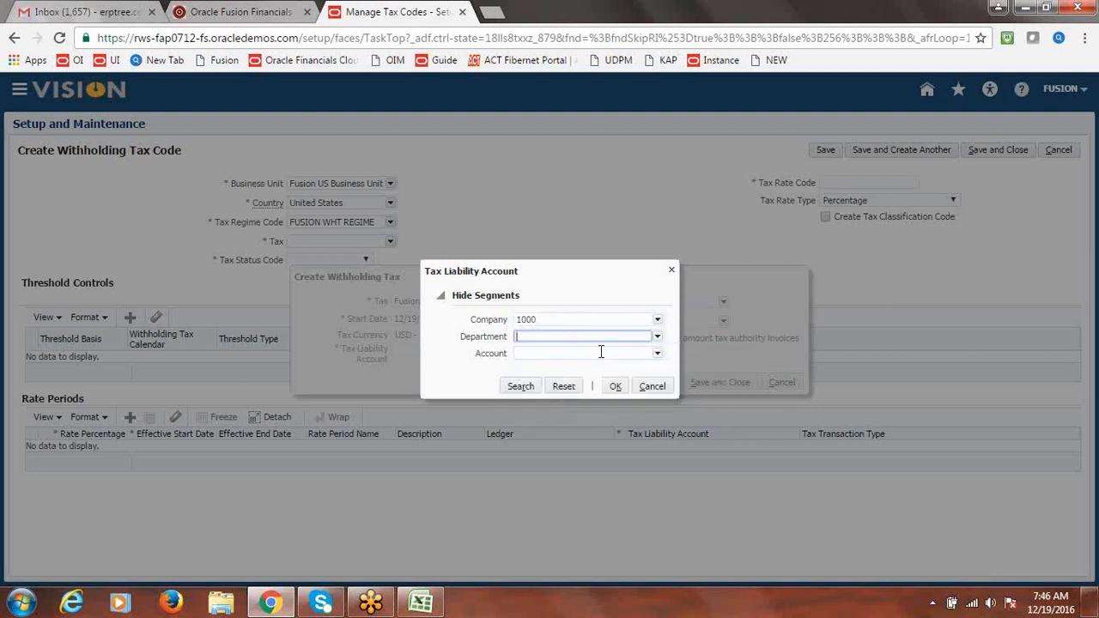
# Find account 25400 Withholding Tax Payable and accept the 1000.1000.25400 combination
pyautogui.click(658, 354)
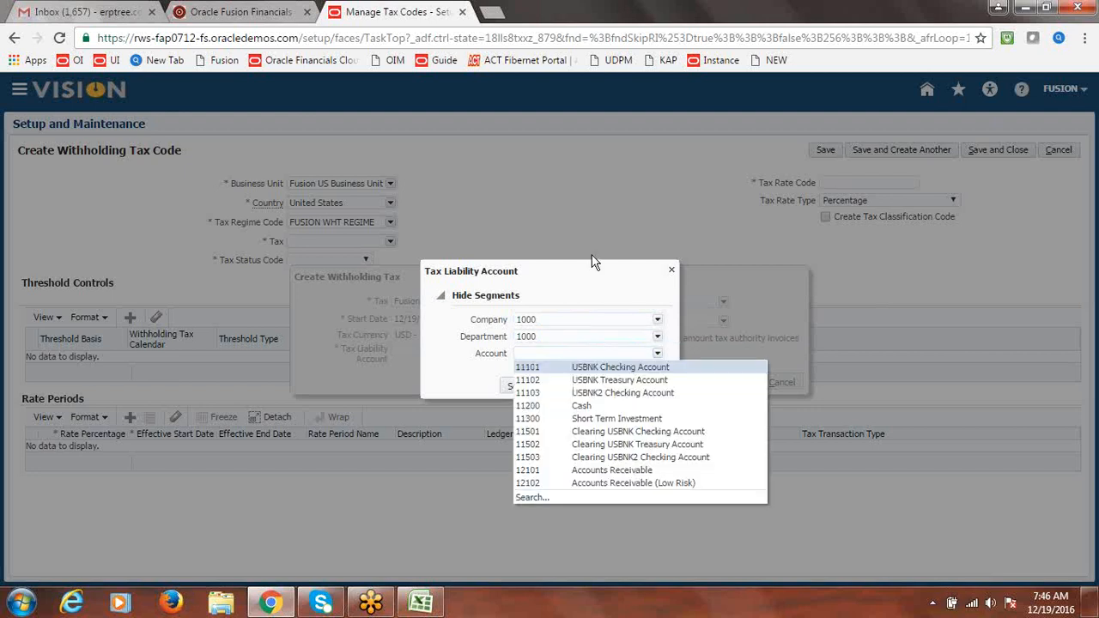
pyautogui.click(530, 503)
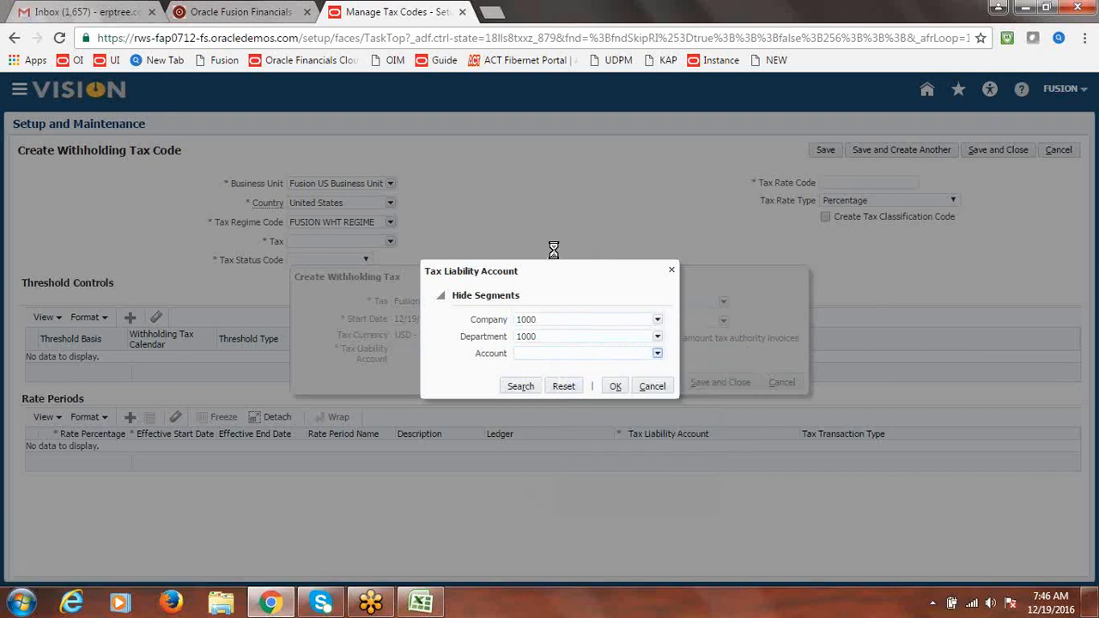
pyautogui.click(511, 239)
pyautogui.write('W')
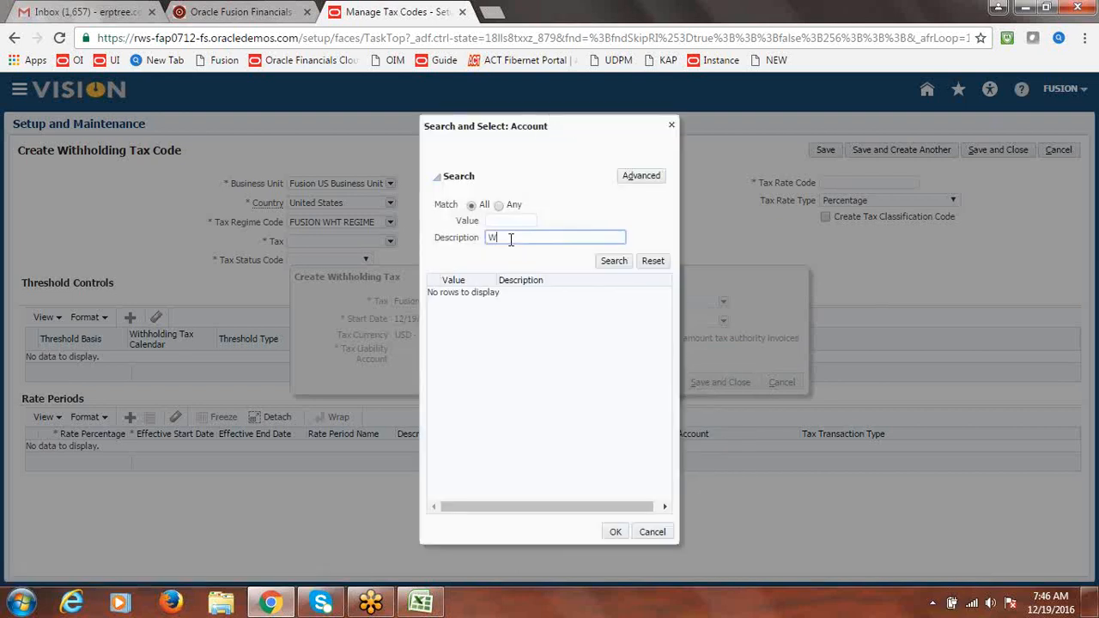
pyautogui.write('ithholding')
pyautogui.click(614, 260)
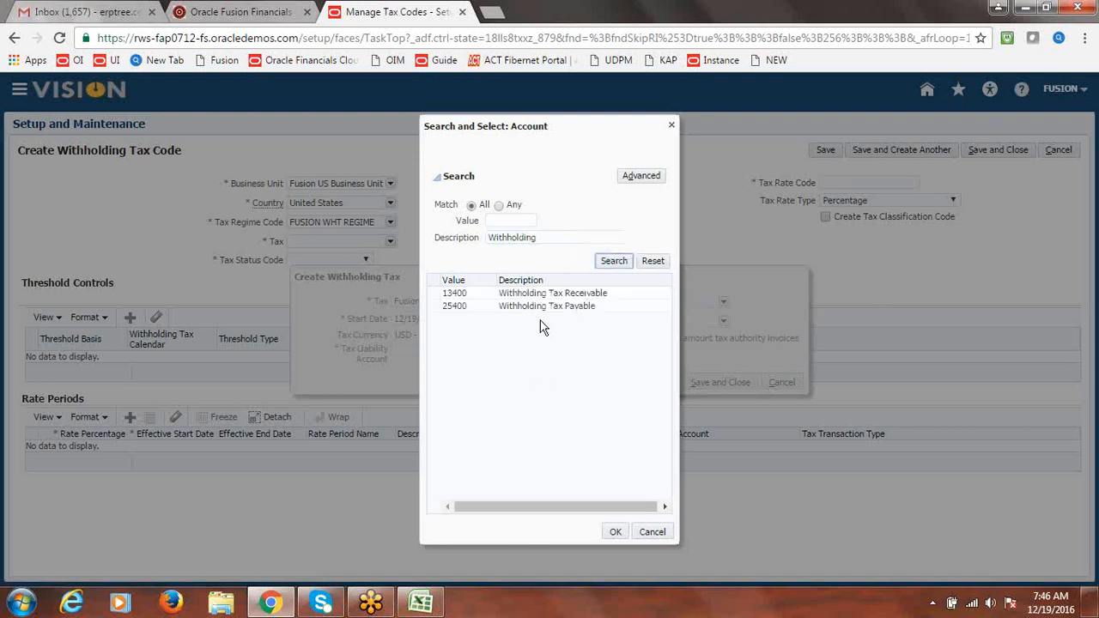
pyautogui.click(518, 307)
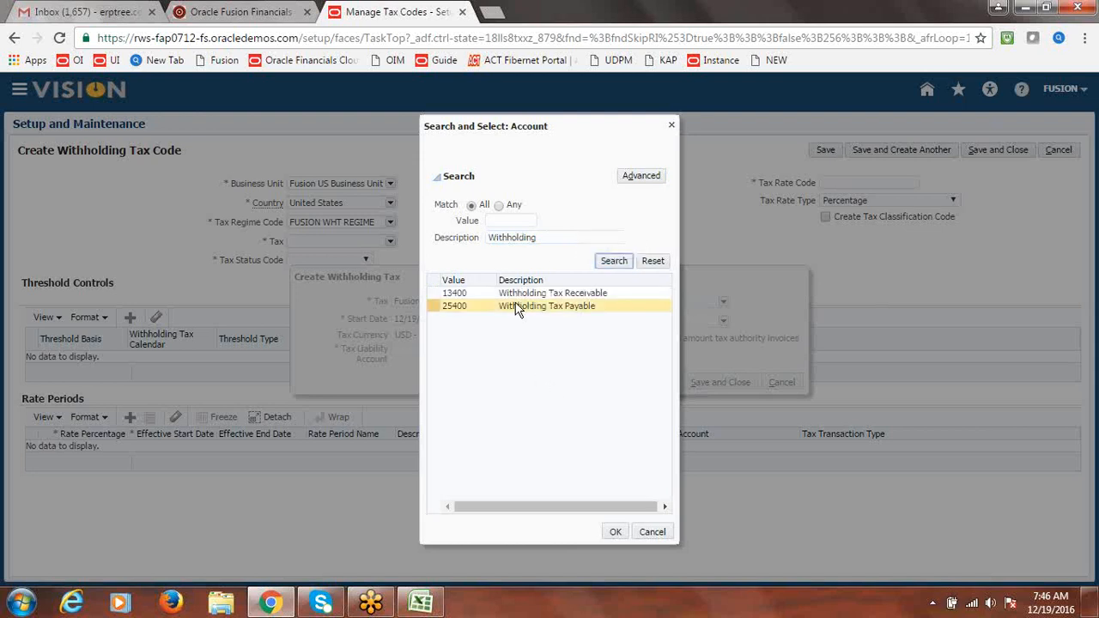
pyautogui.click(435, 309)
pyautogui.click(613, 533)
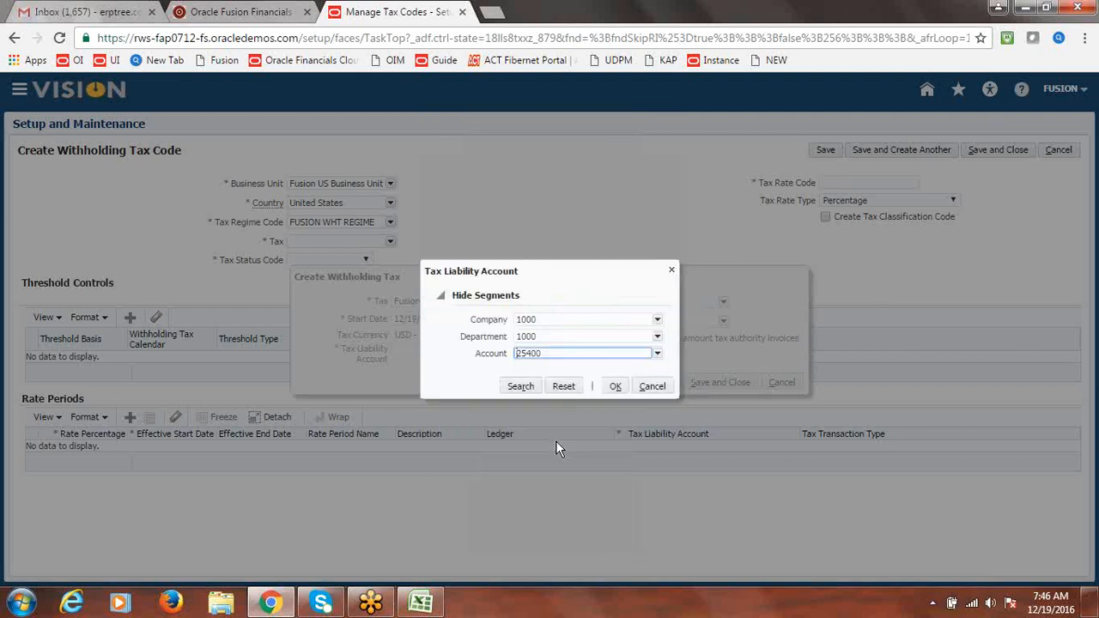
pyautogui.click(618, 387)
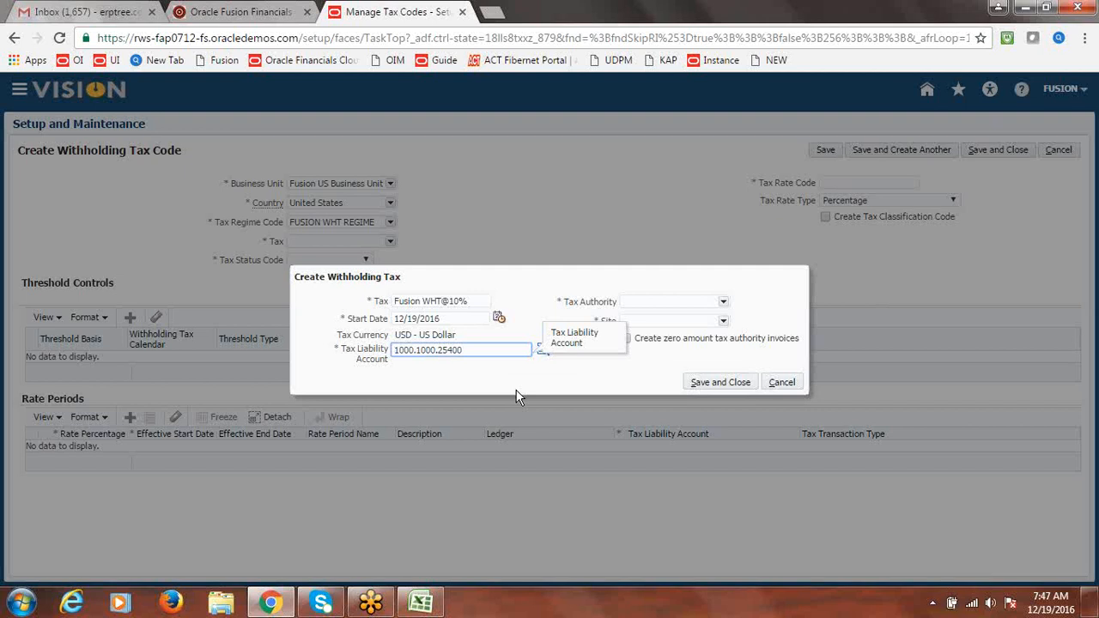
# Assign Fusion WHT Authority at site WHT Site1 to the new withholding tax and save it
pyautogui.click(587, 376)
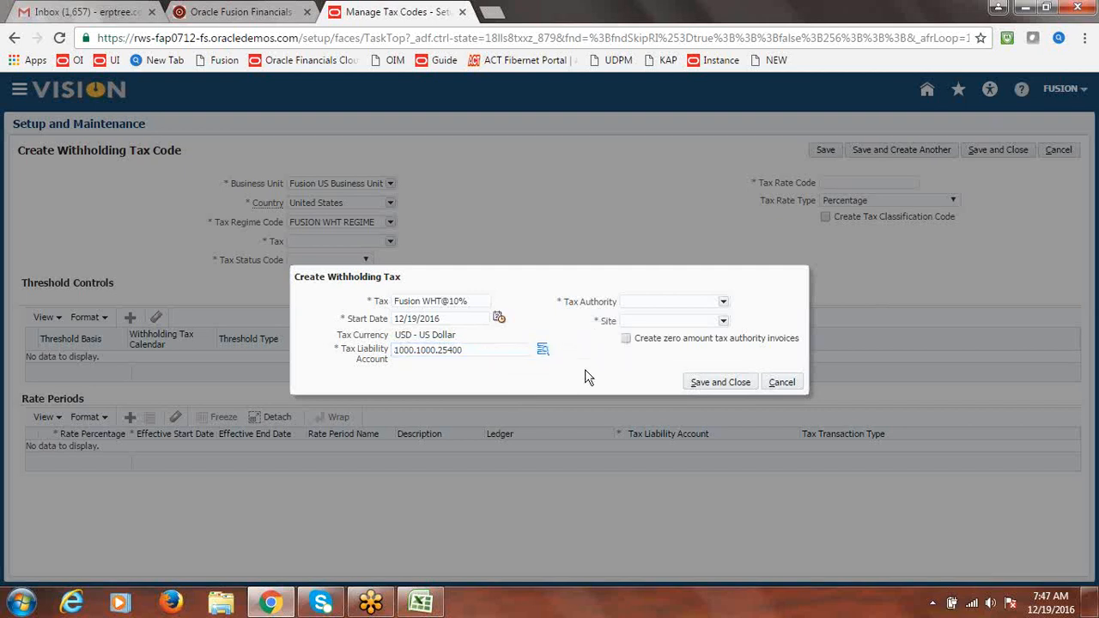
pyautogui.click(724, 304)
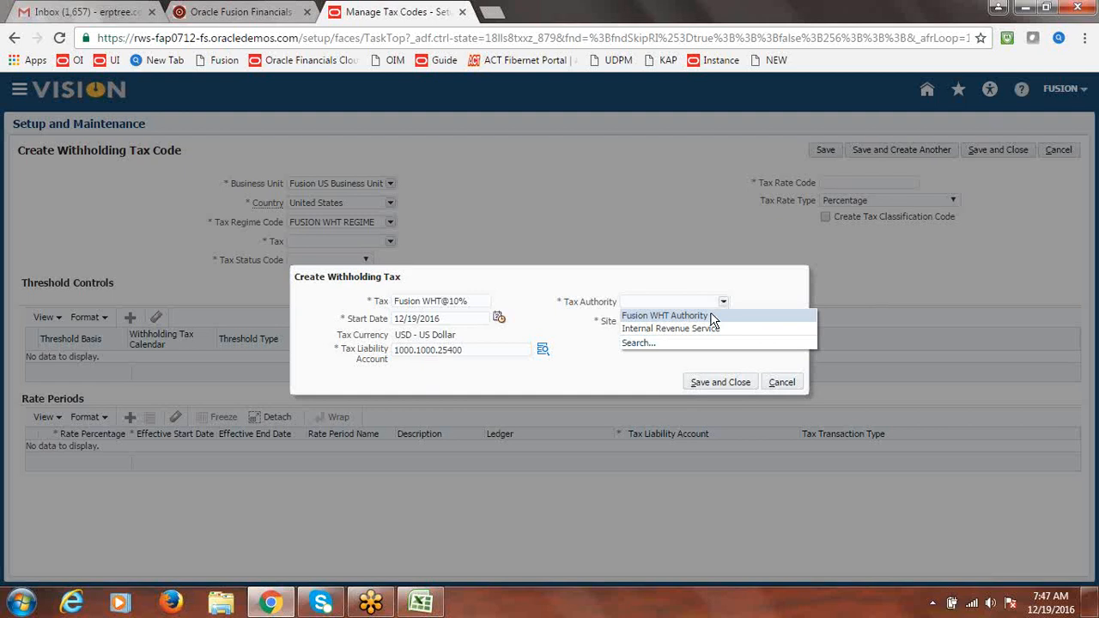
pyautogui.click(709, 316)
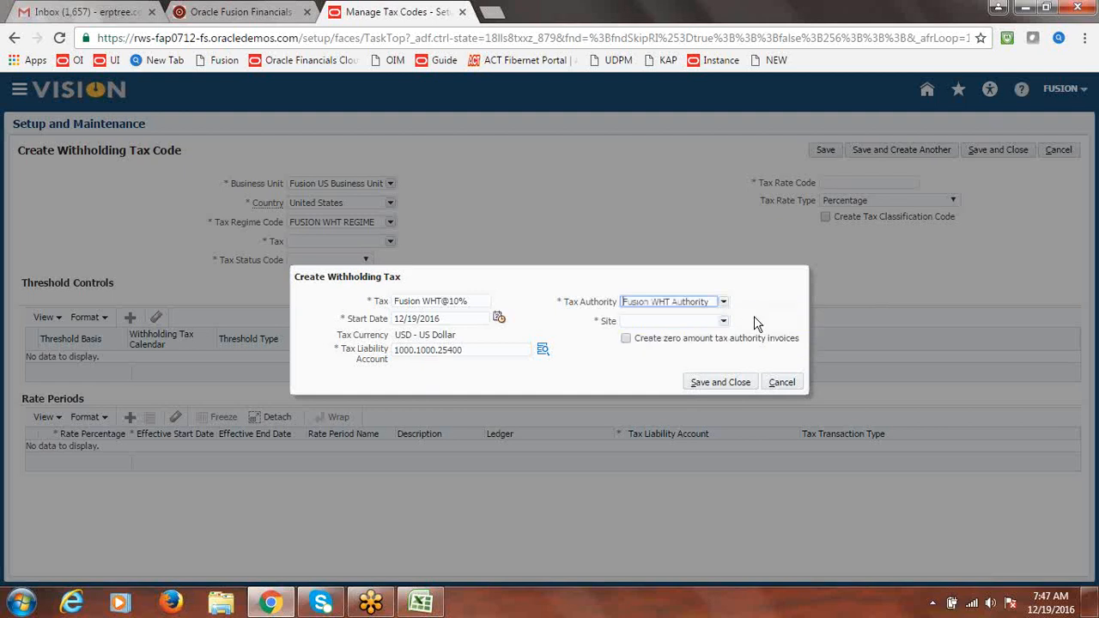
pyautogui.click(723, 321)
pyautogui.click(689, 339)
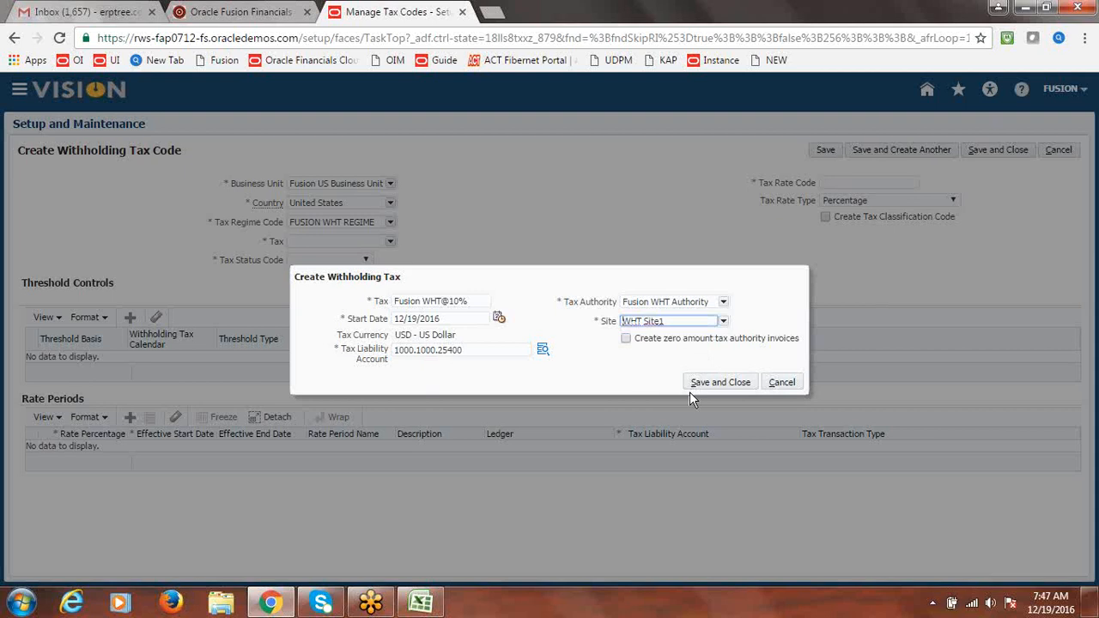
pyautogui.click(711, 388)
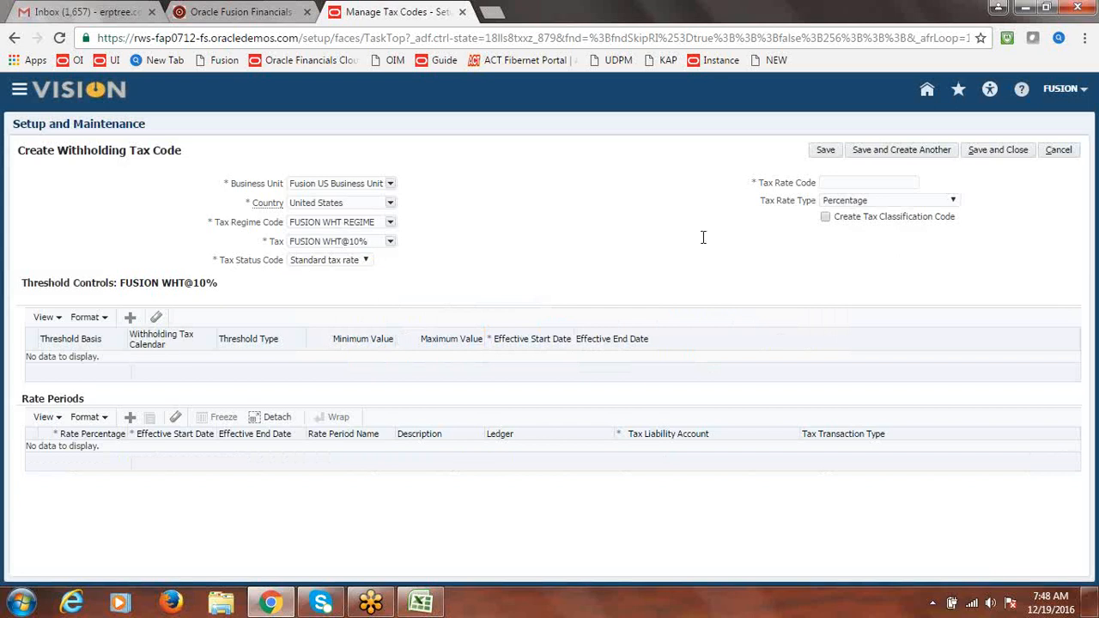
# Copy the tax name FUSION WHT@10% to reuse as the tax rate code
pyautogui.click(865, 180)
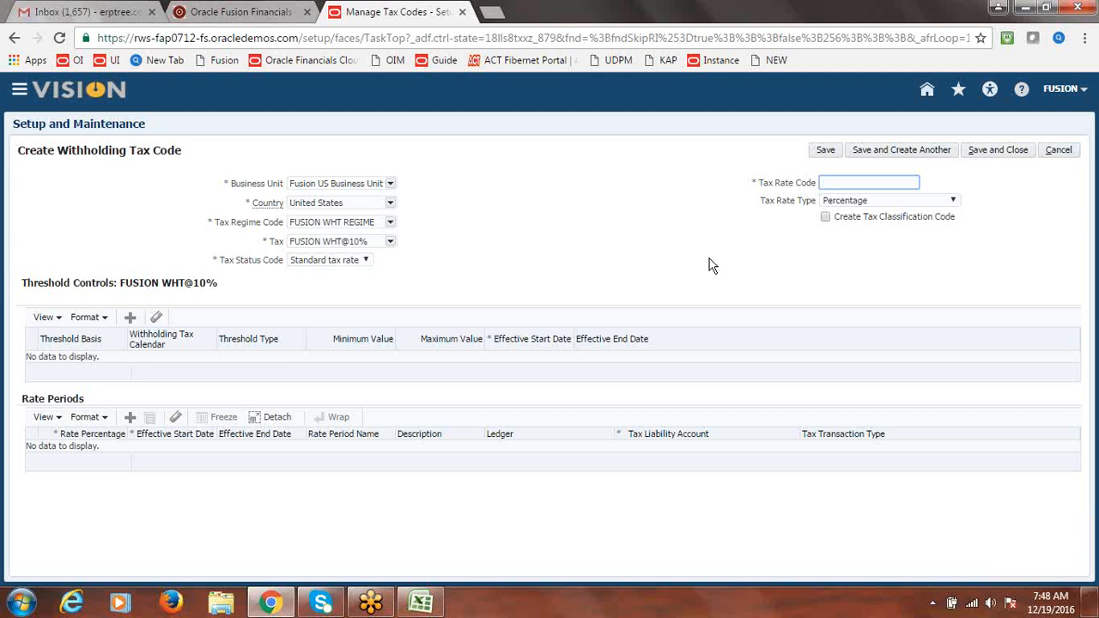
pyautogui.moveTo(369, 242); pyautogui.dragTo(266, 247)
pyautogui.hotkey('ctrl', 'c')
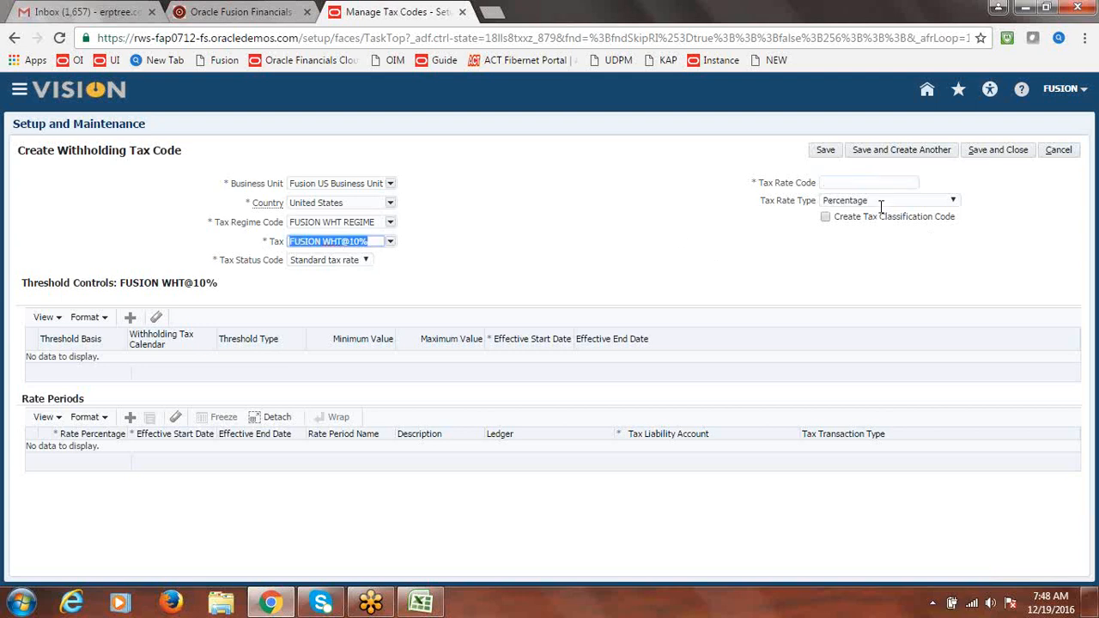
pyautogui.click(828, 183)
# Set tax rate code FUSION WHT@10% with a 10 percent rate from 12/19/16, then save and close
pyautogui.hotkey('ctrl', 'v')
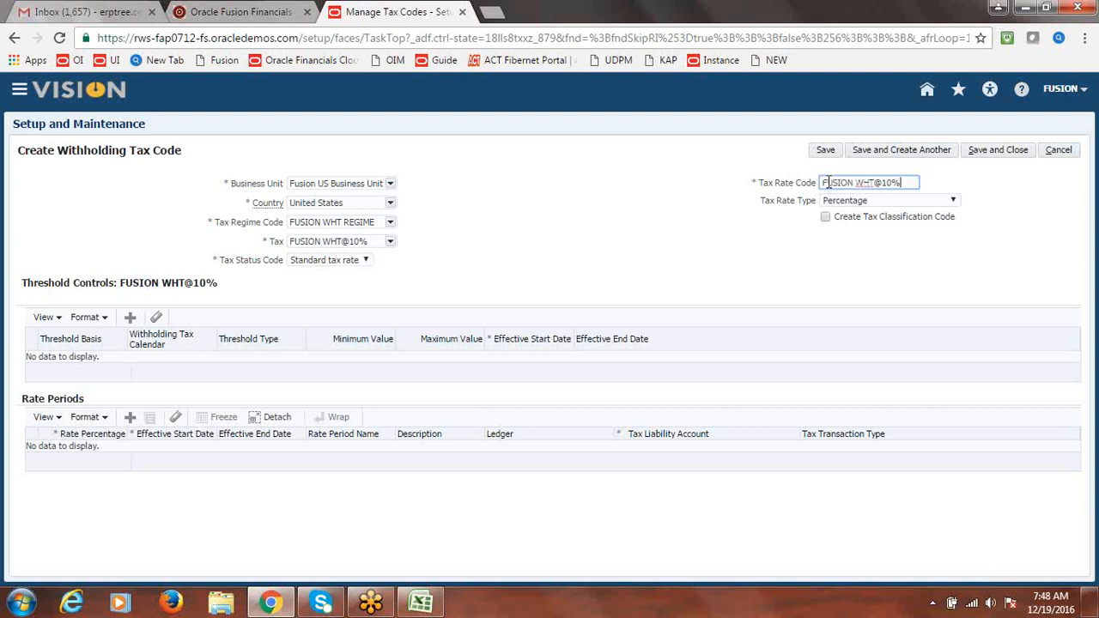
pyautogui.click(867, 259)
pyautogui.click(131, 418)
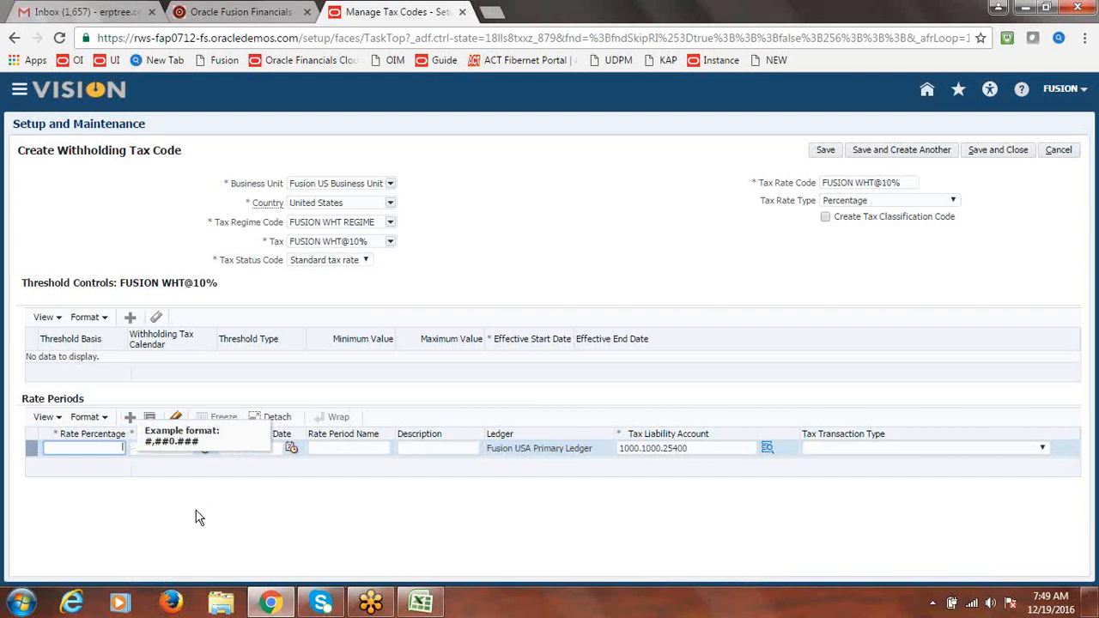
pyautogui.write('10')
pyautogui.press('Tab')
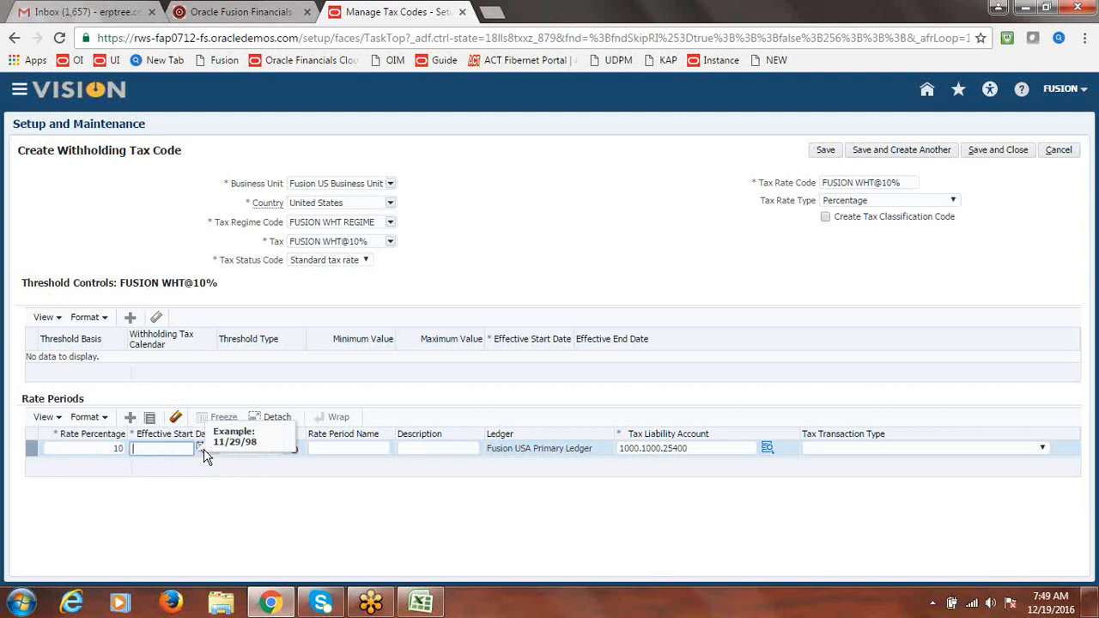
pyautogui.click(202, 448)
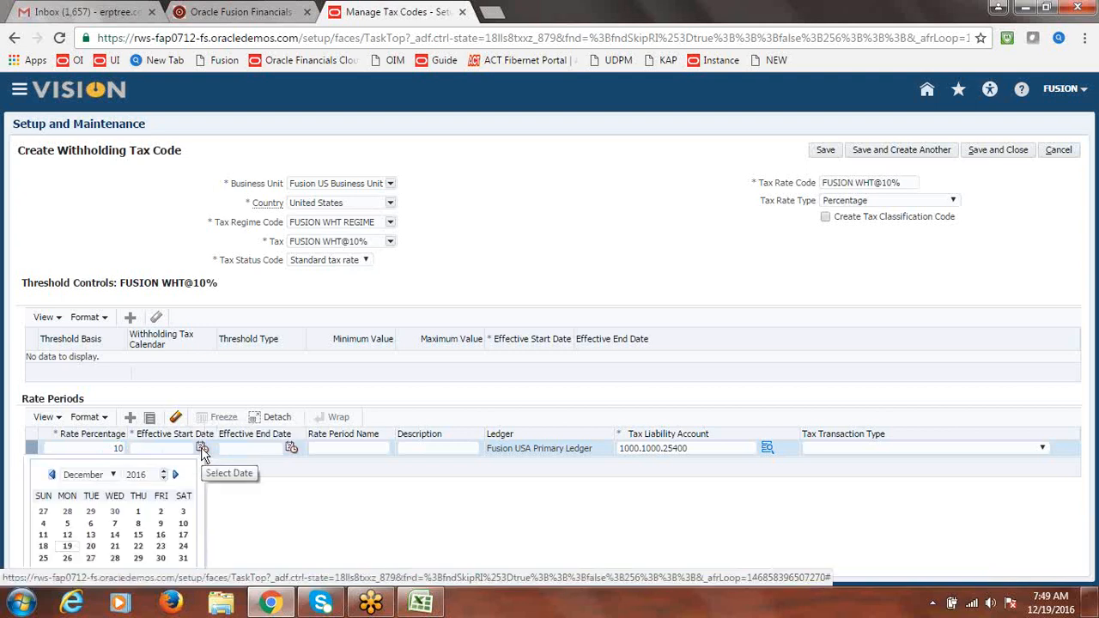
pyautogui.click(67, 546)
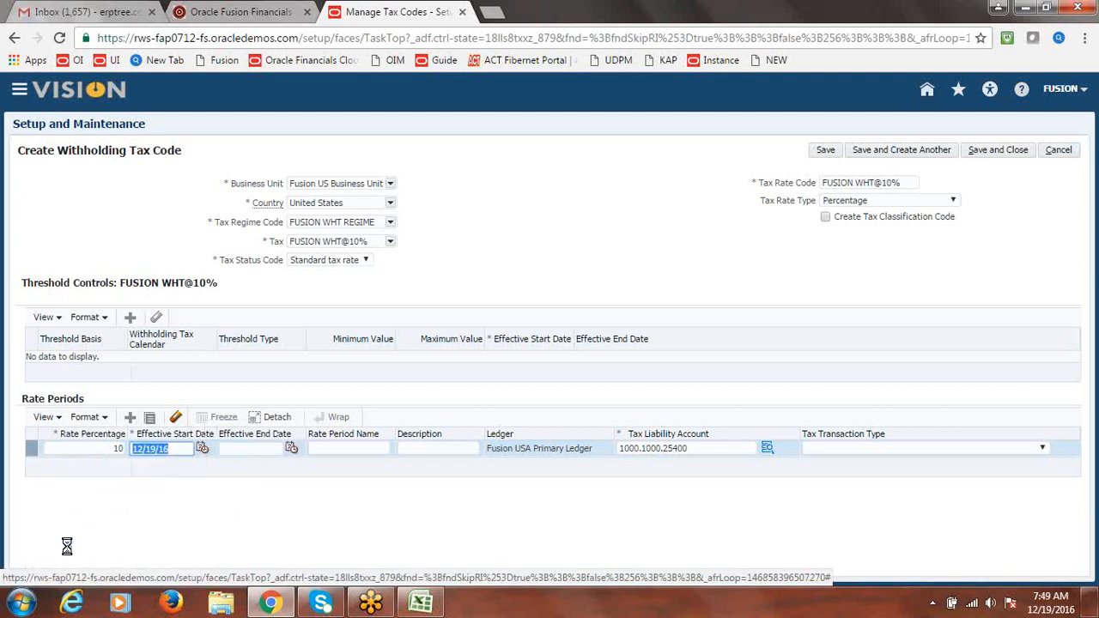
pyautogui.click(230, 521)
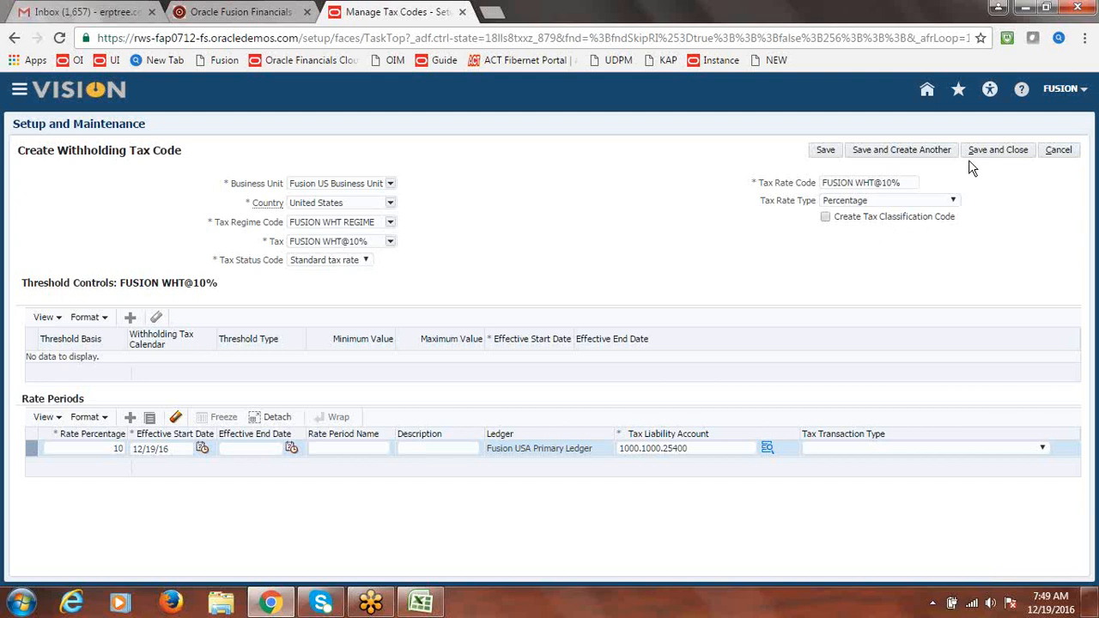
pyautogui.click(989, 151)
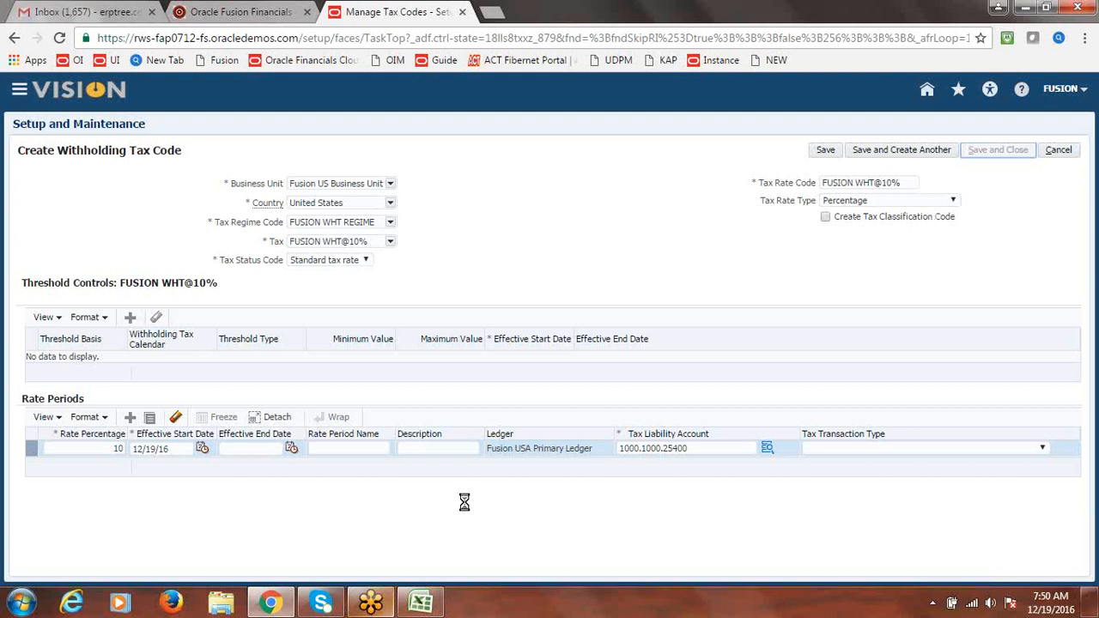
# Mark Create WHT Codes 10% as Done in cell B292 of the class notes
pyautogui.click(420, 604)
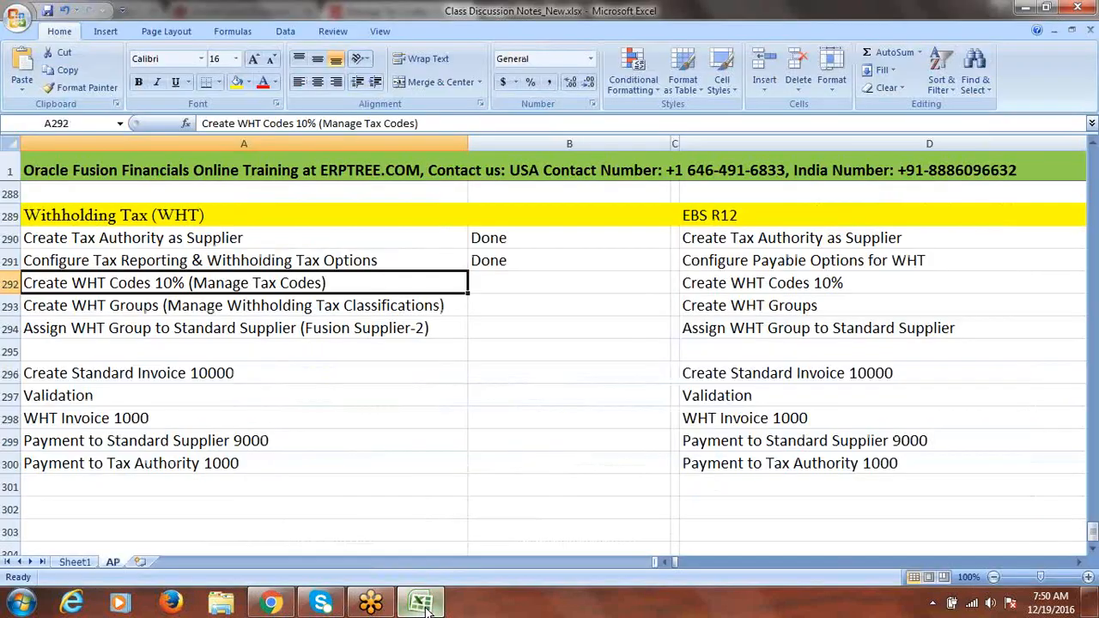
pyautogui.click(263, 314)
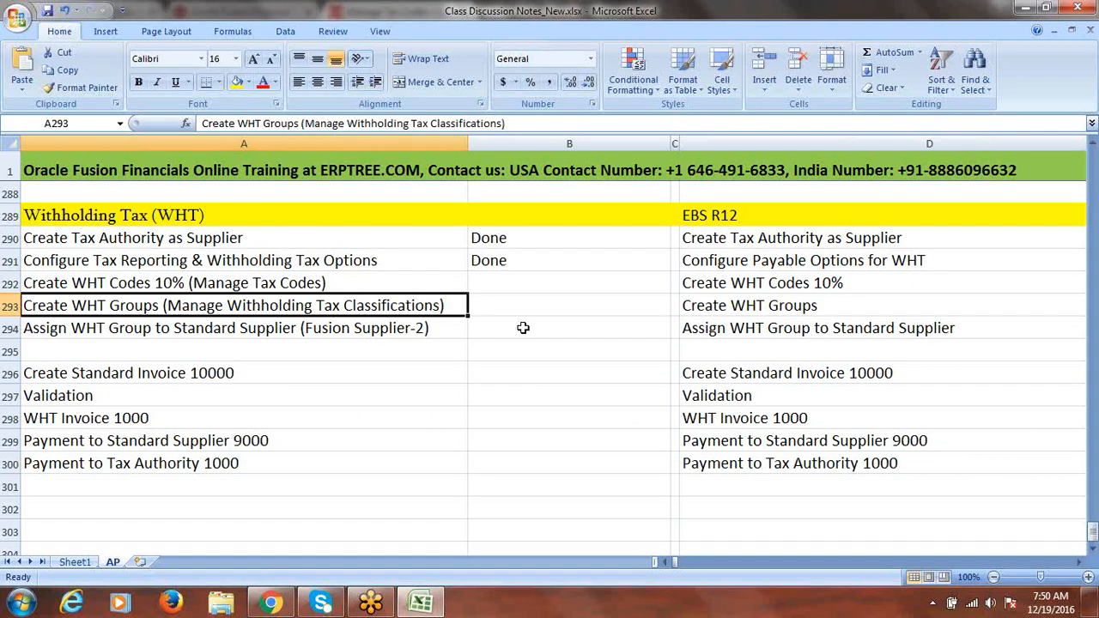
pyautogui.click(485, 278)
pyautogui.write('done')
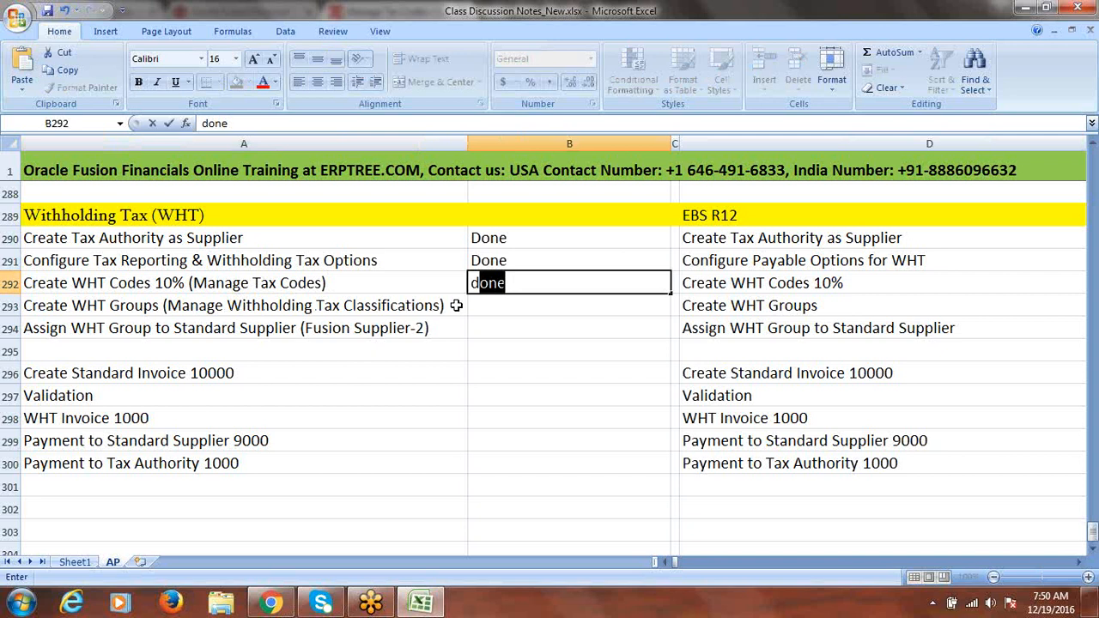
pyautogui.click(484, 304)
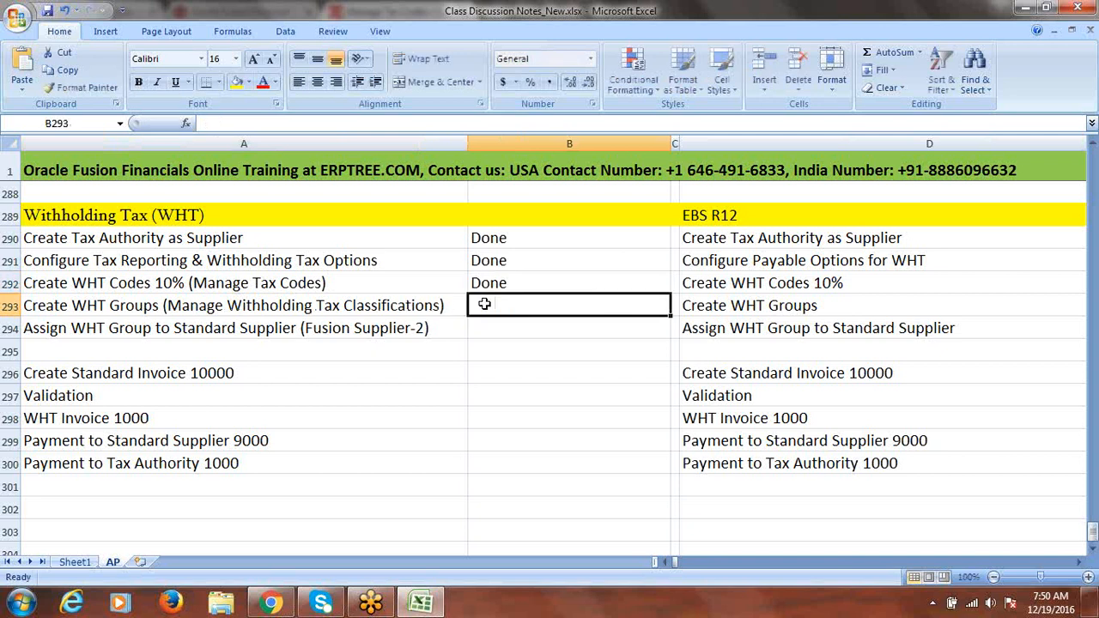
pyautogui.hotkey('alt', 'Tab')
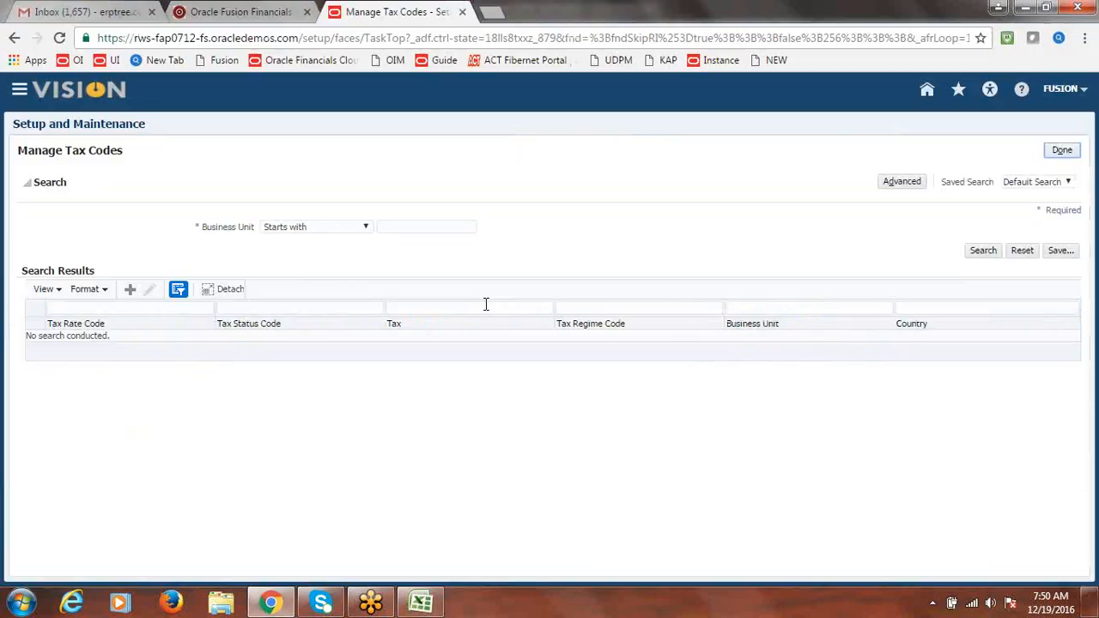
# Leave Manage Tax Codes and start a new classification from Manage Withholding Tax Classifications
pyautogui.click(1064, 151)
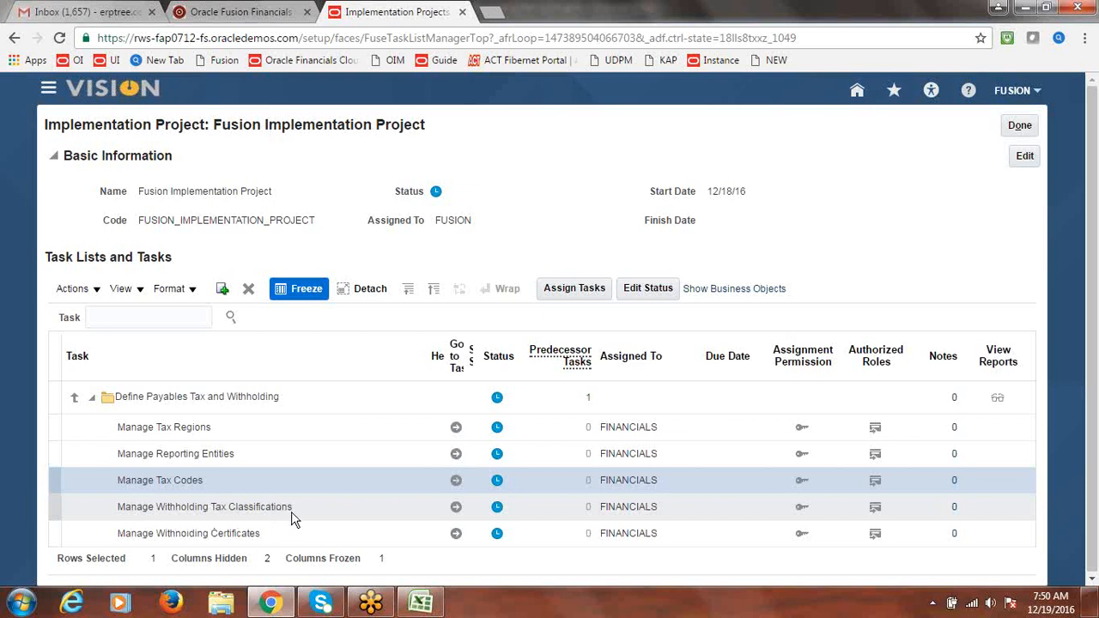
pyautogui.click(456, 510)
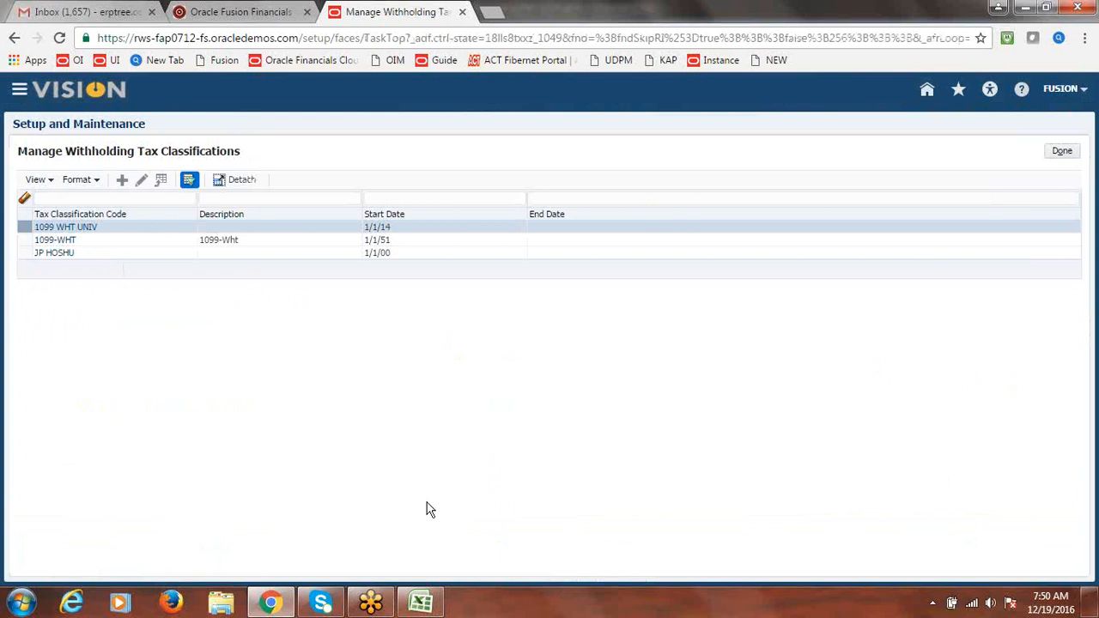
pyautogui.click(122, 182)
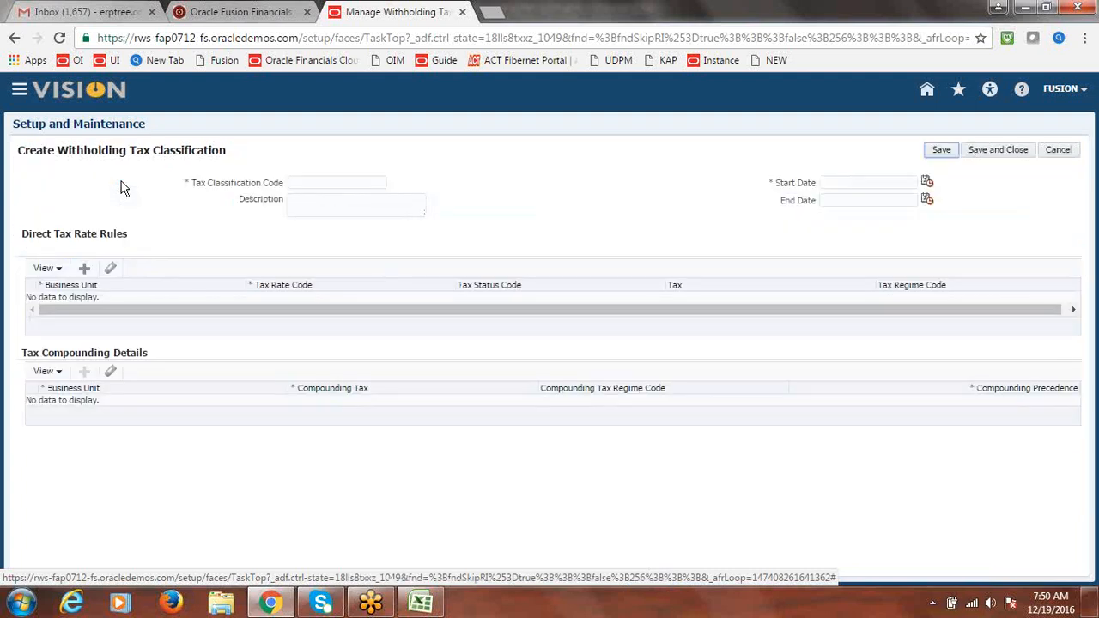
# Enter classification code 'Fusion WHT Group' with start date 12/19/16
pyautogui.click(297, 184)
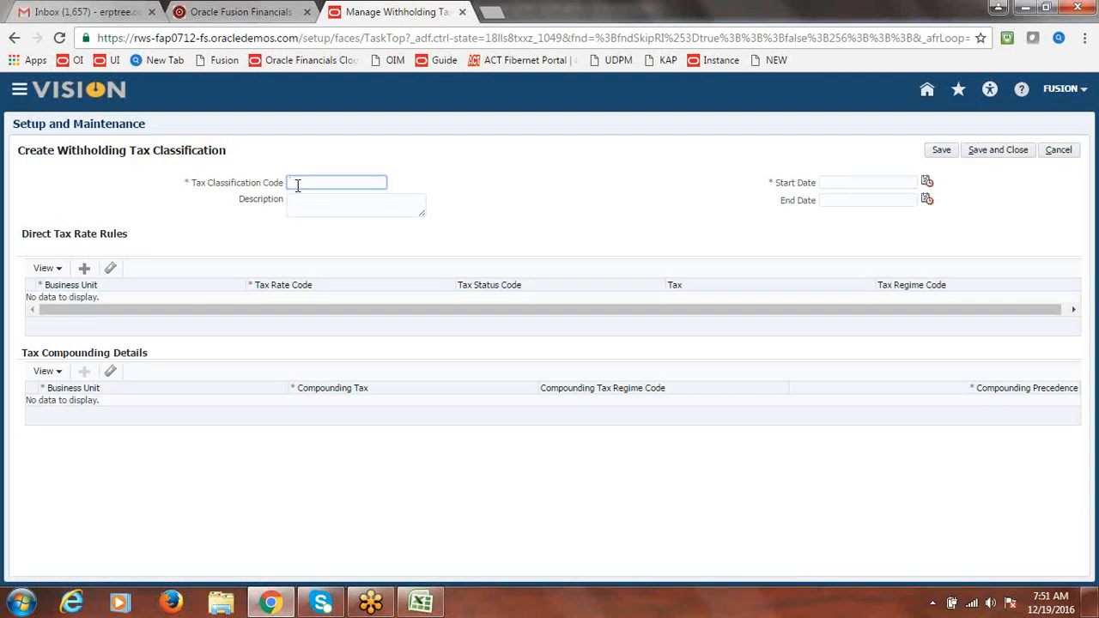
pyautogui.write('Fusion WHT Group')
pyautogui.click(482, 180)
pyautogui.click(926, 184)
pyautogui.click(792, 280)
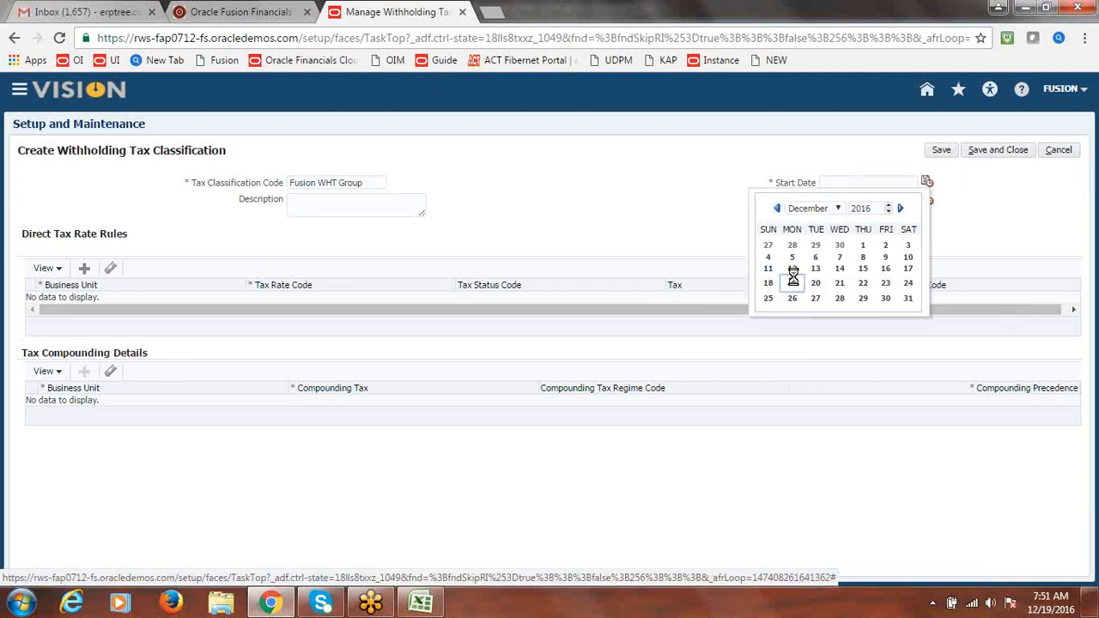
pyautogui.click(560, 208)
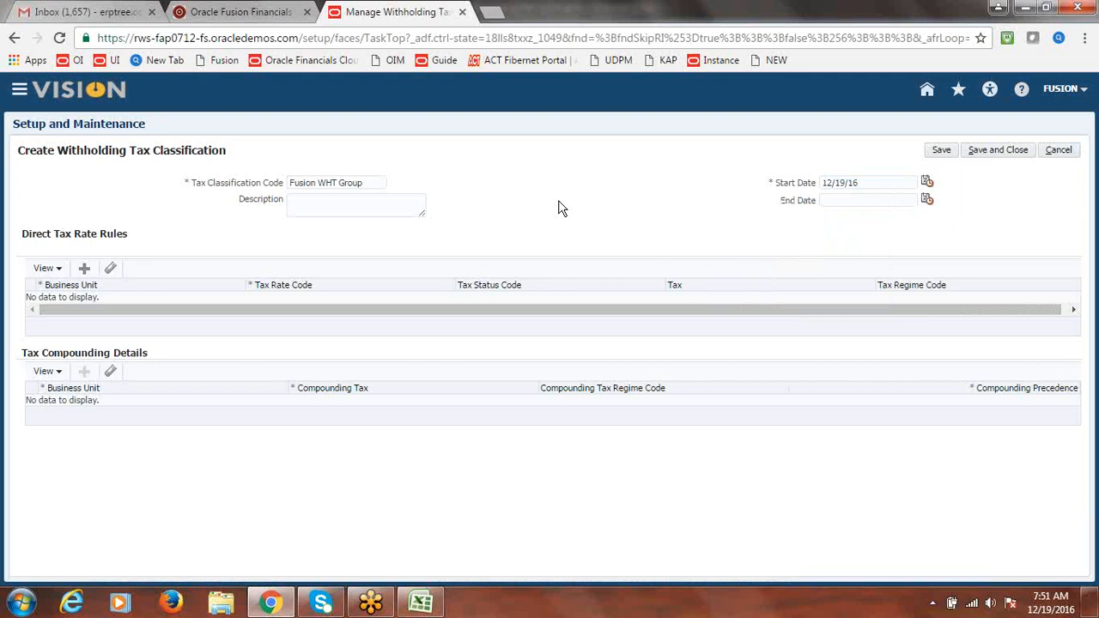
# Add a direct tax rate rule for Fusion US Business Unit using FUSION WHT@10%, and save
pyautogui.click(87, 268)
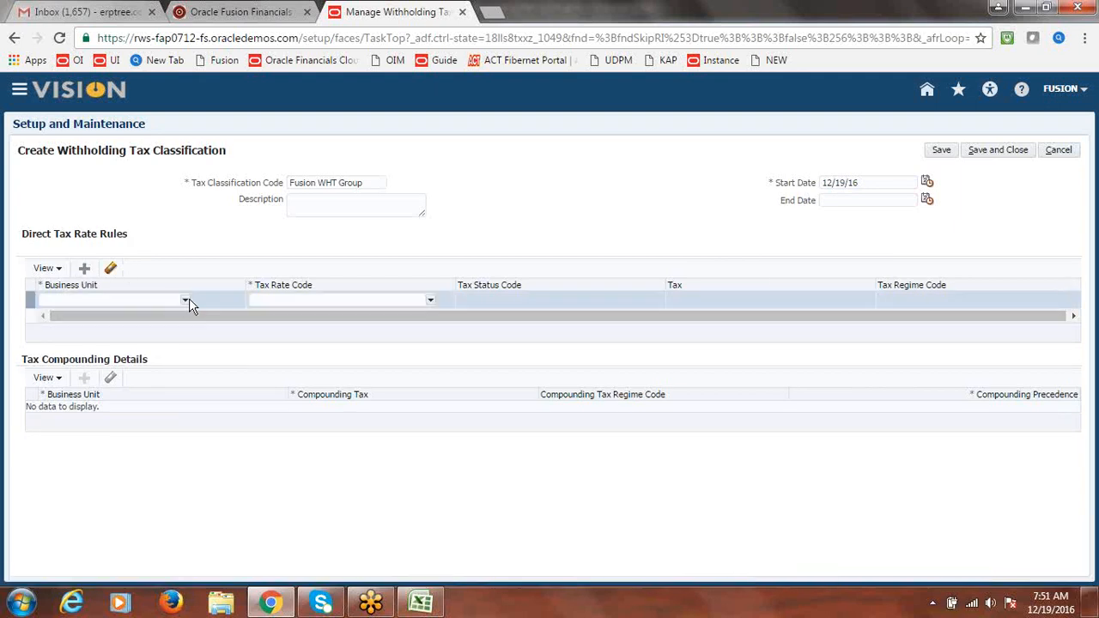
pyautogui.click(185, 302)
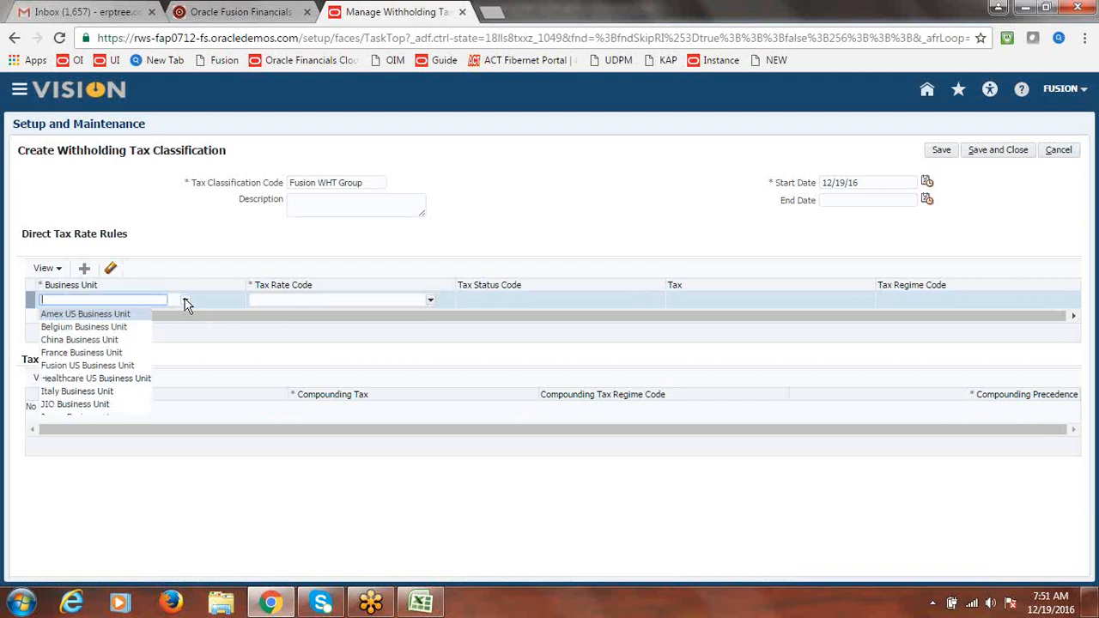
pyautogui.click(129, 365)
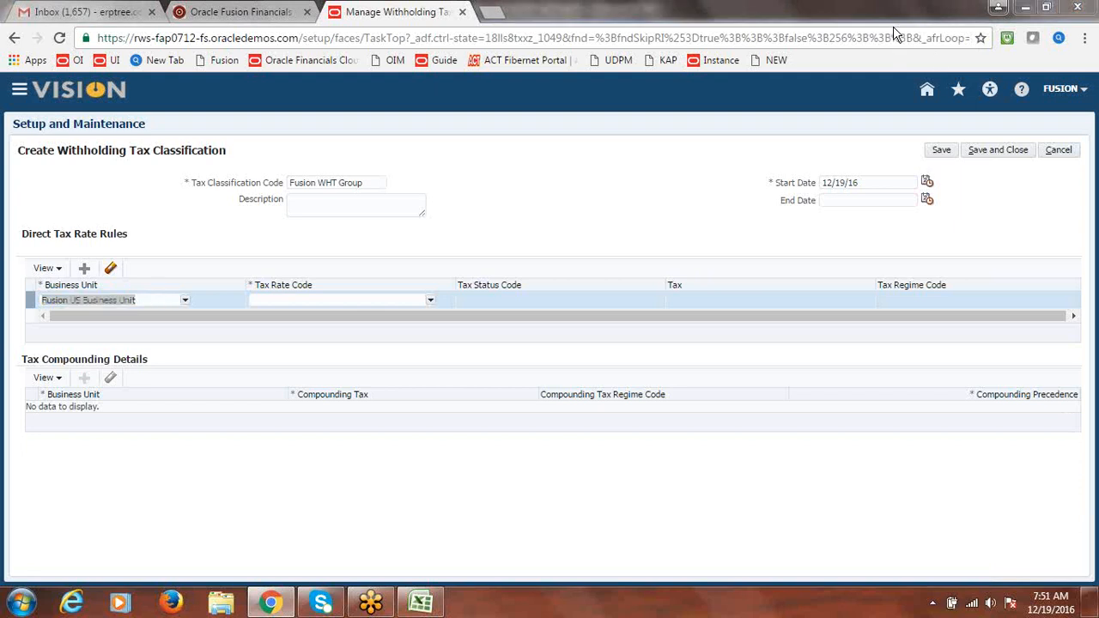
pyautogui.click(430, 301)
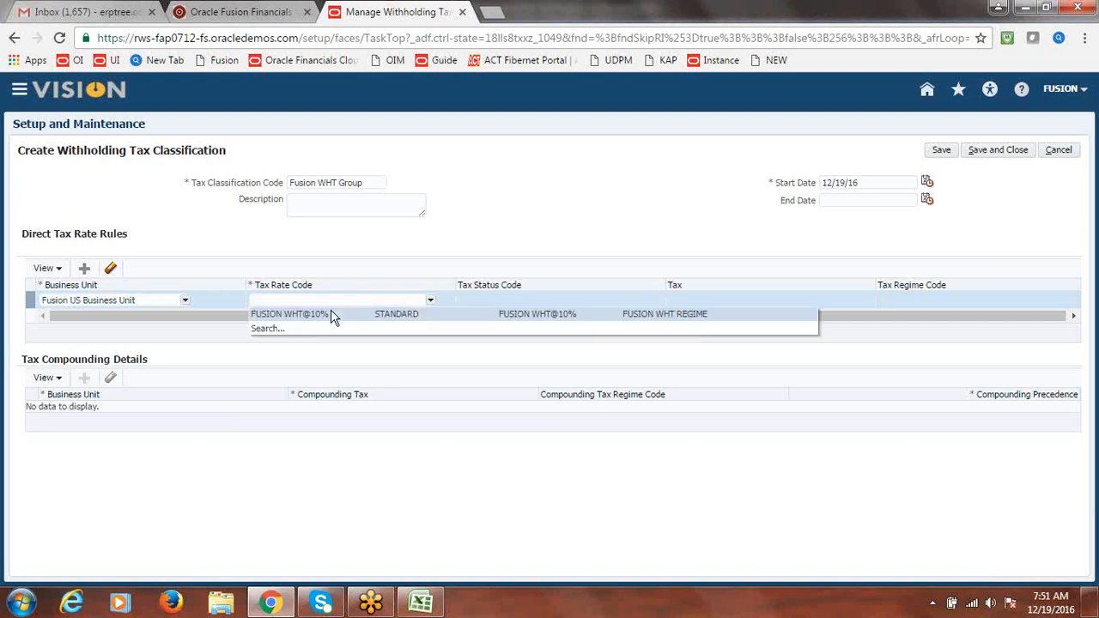
pyautogui.click(329, 312)
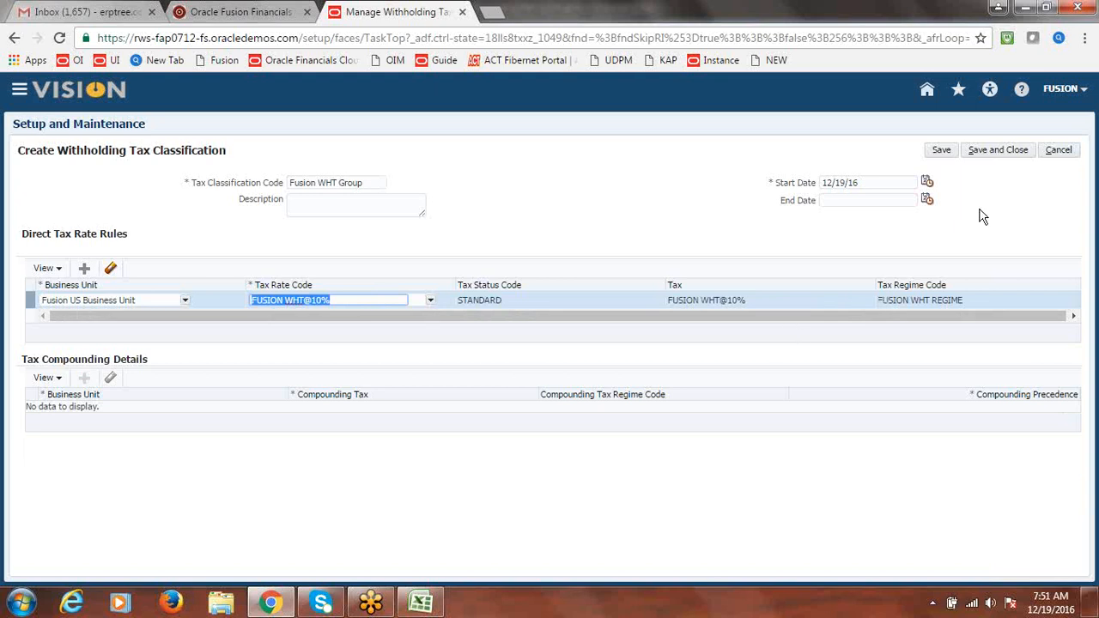
pyautogui.click(1009, 149)
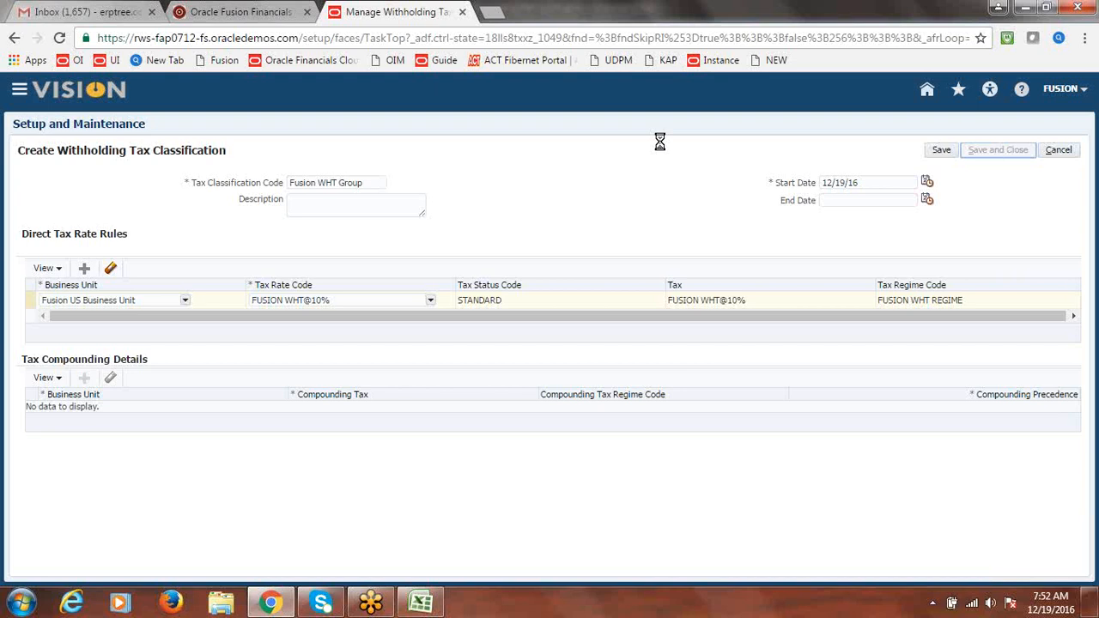
pyautogui.click(421, 601)
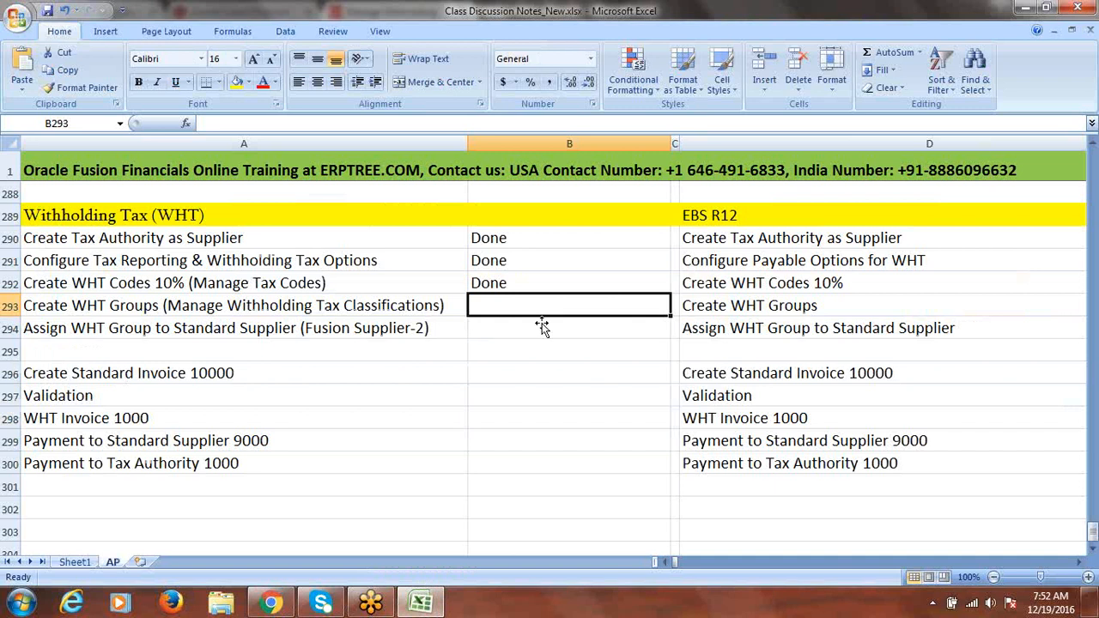
# Mark Create WHT Groups as Done in B293 and save the notes workbook
pyautogui.write('done')
pyautogui.click(359, 327)
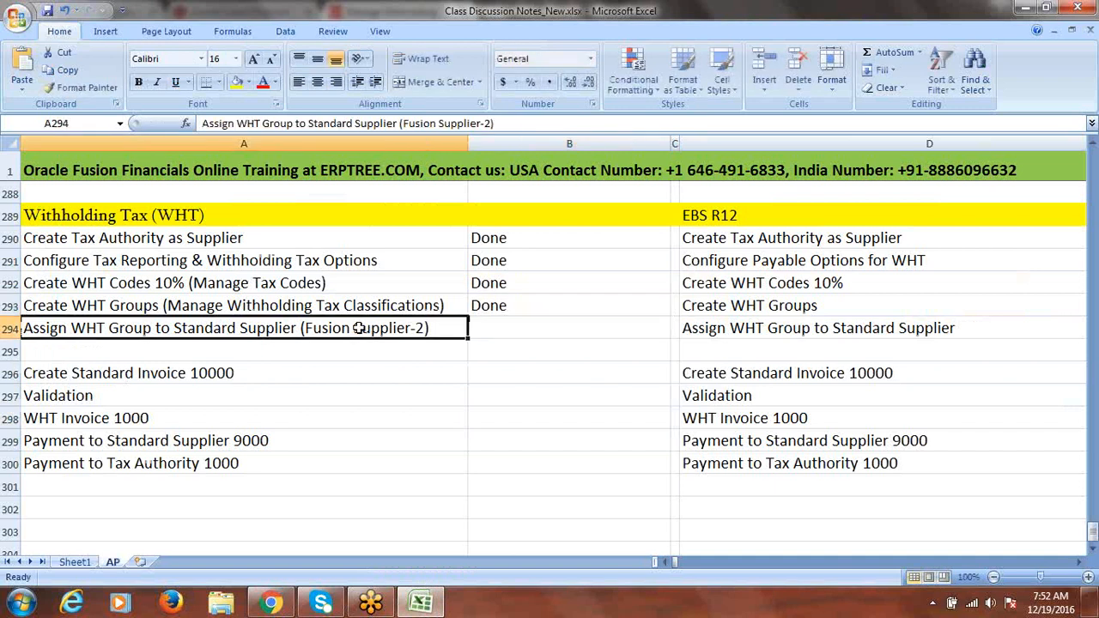
pyautogui.hotkey('ctrl', 's')
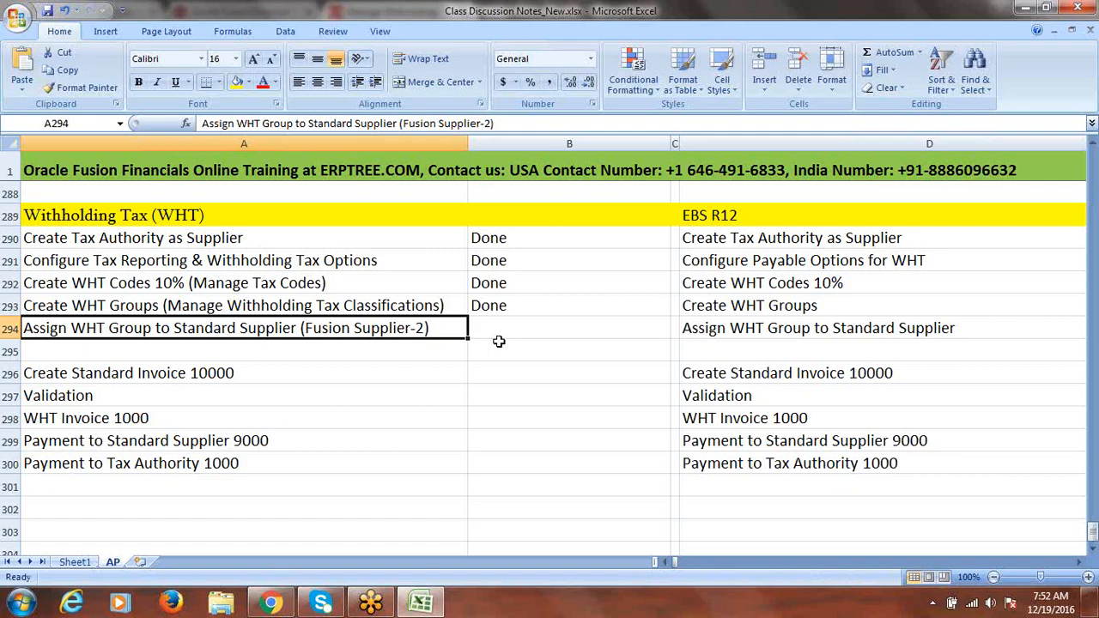
pyautogui.hotkey('alt', 'Tab')
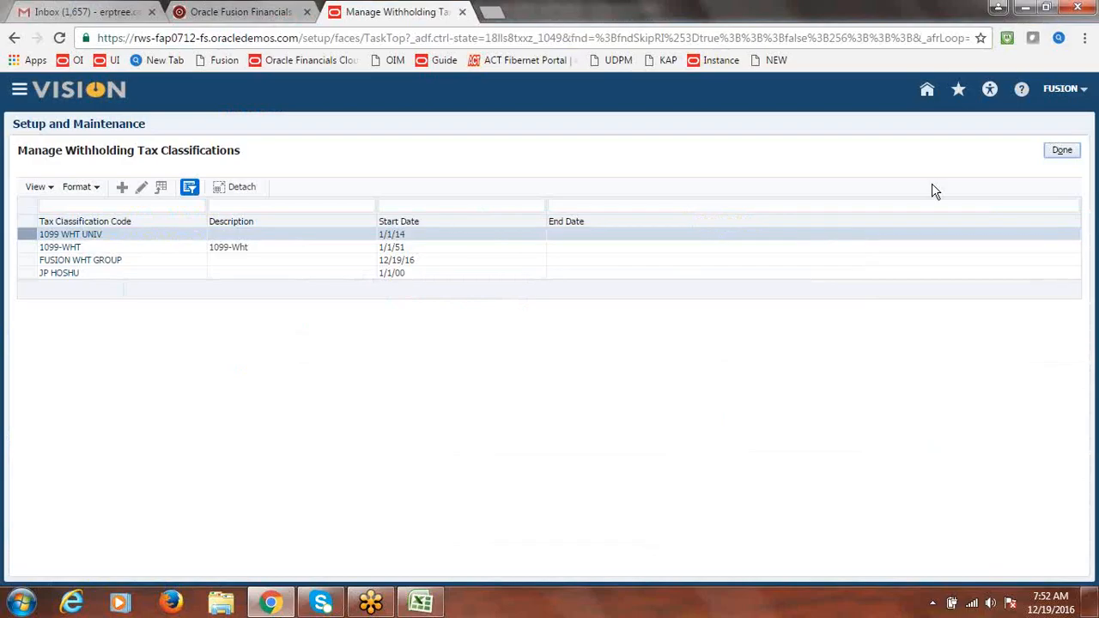
# Close the withholding tax classifications page and go to the Procurement Suppliers work area
pyautogui.click(1069, 152)
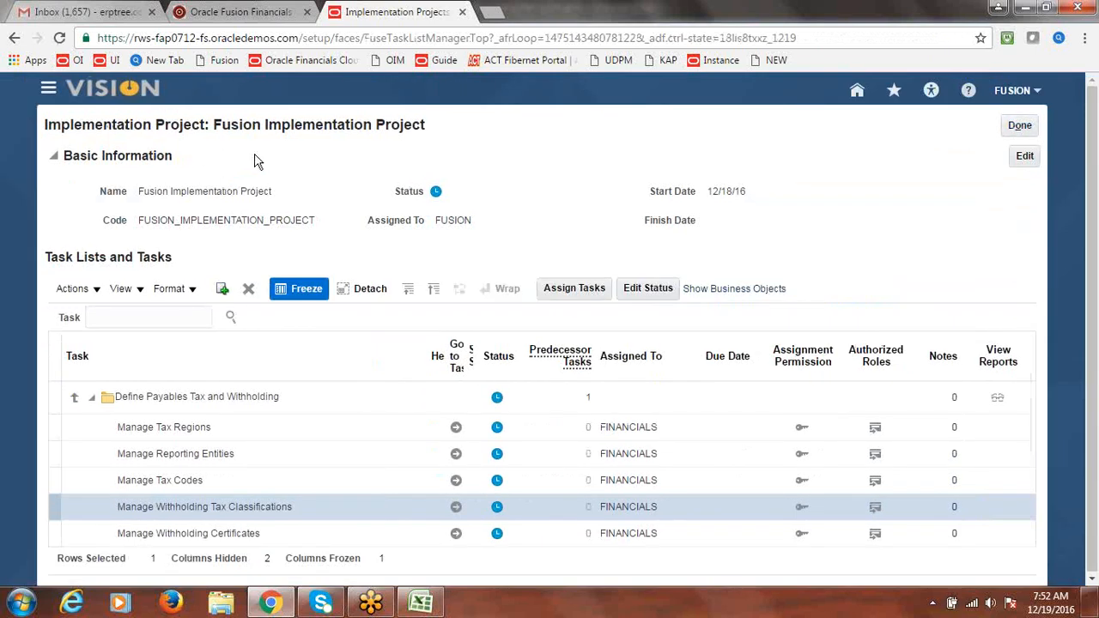
pyautogui.click(49, 91)
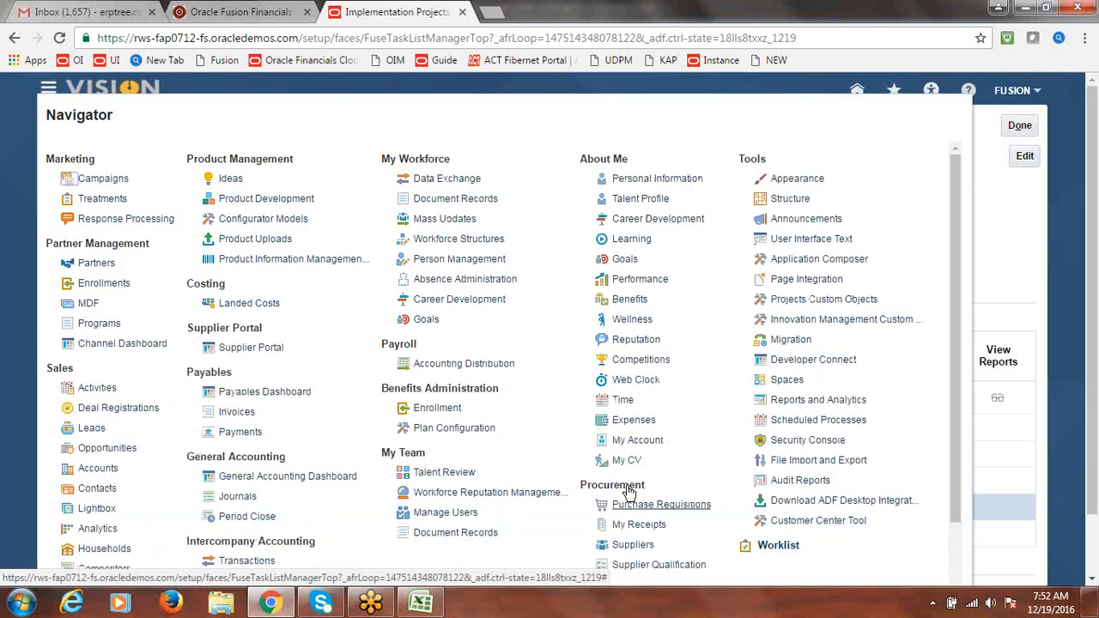
pyautogui.click(634, 546)
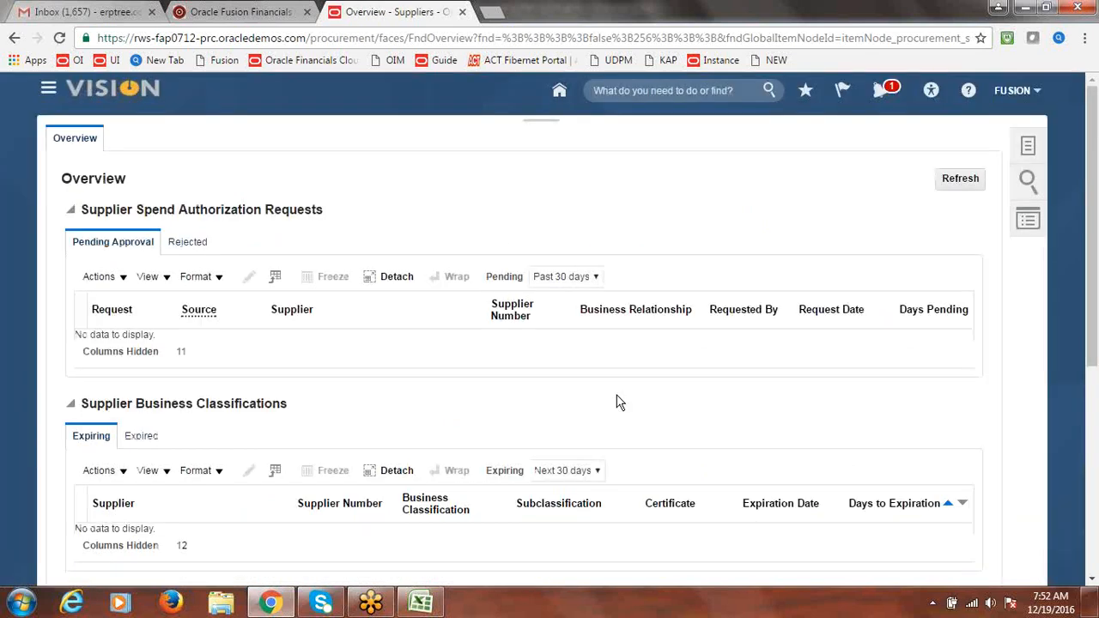
# Search Manage Suppliers for 'Fusion Supplier-2' and open it for editing
pyautogui.click(1030, 148)
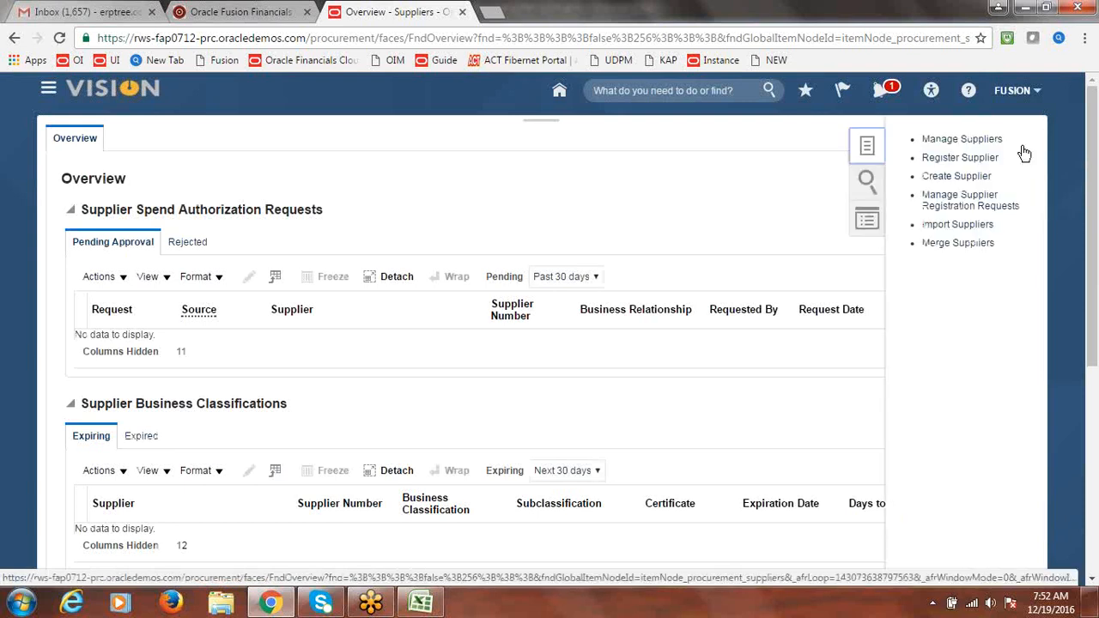
pyautogui.click(961, 140)
pyautogui.click(375, 251)
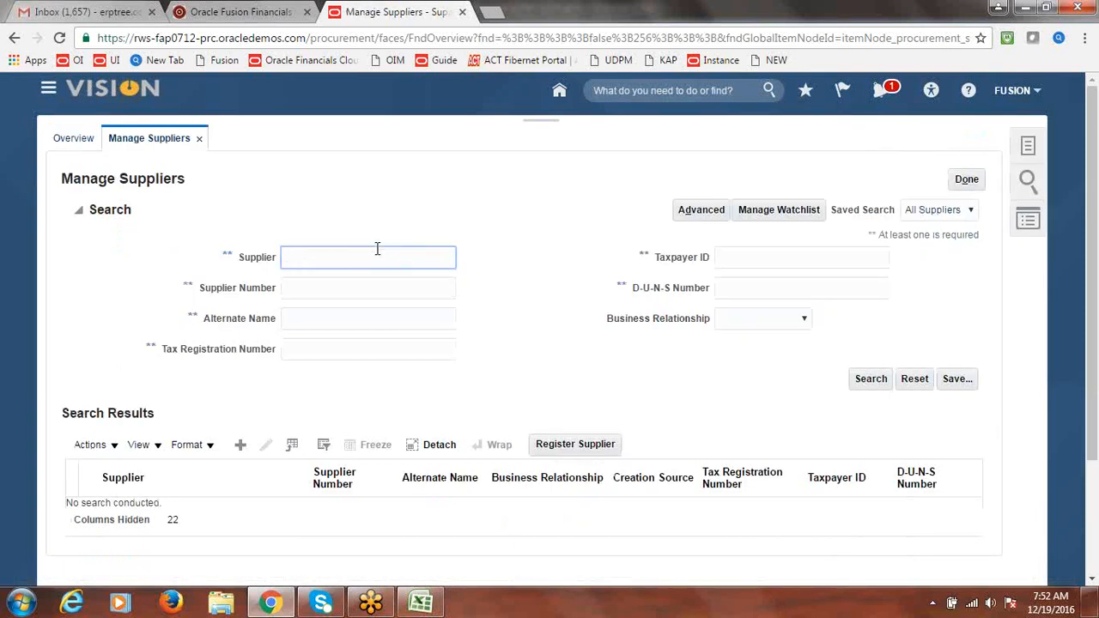
pyautogui.write('Fusion Supplier-2')
pyautogui.click(871, 378)
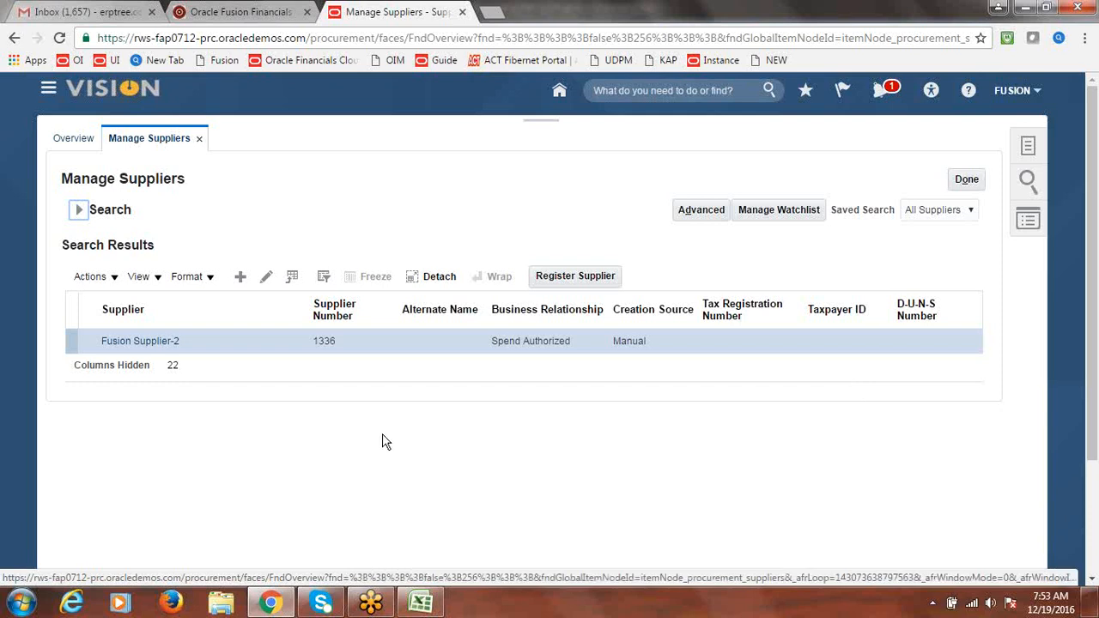
pyautogui.click(137, 344)
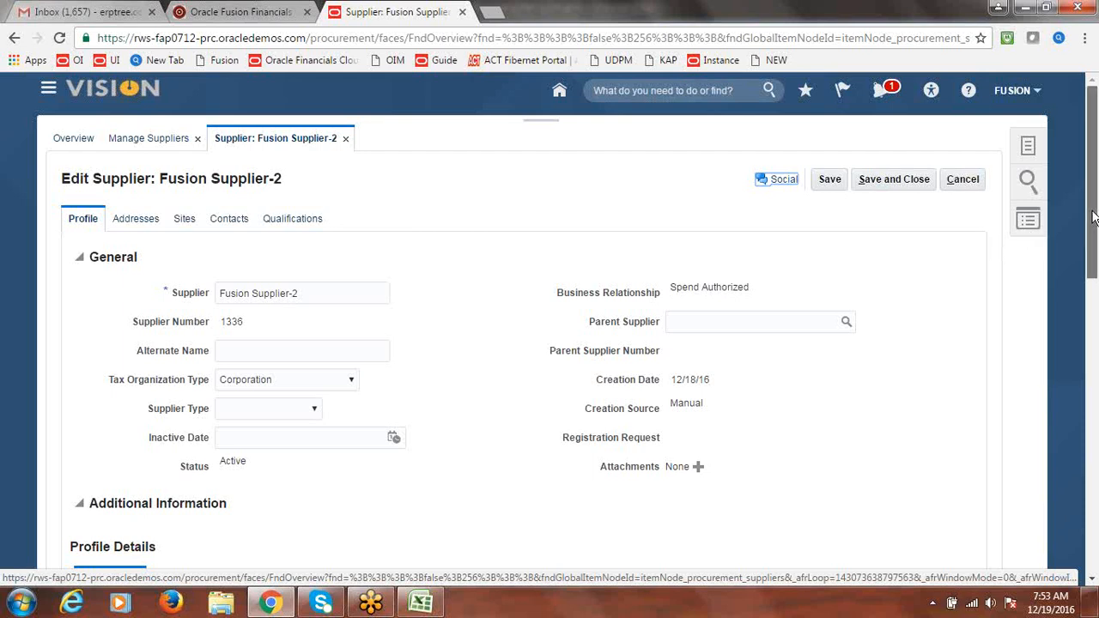
# On the Income Tax tab, enable Use withholding tax and select FUSION WHT GROUP
pyautogui.moveTo(1093, 215); pyautogui.dragTo(1095, 331)
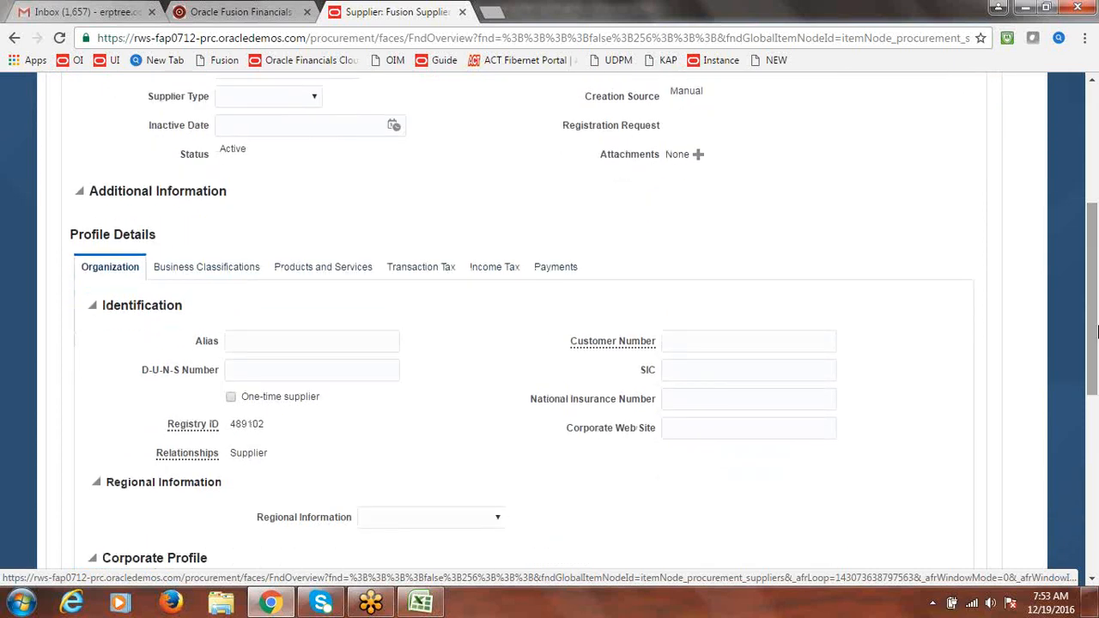
pyautogui.click(506, 269)
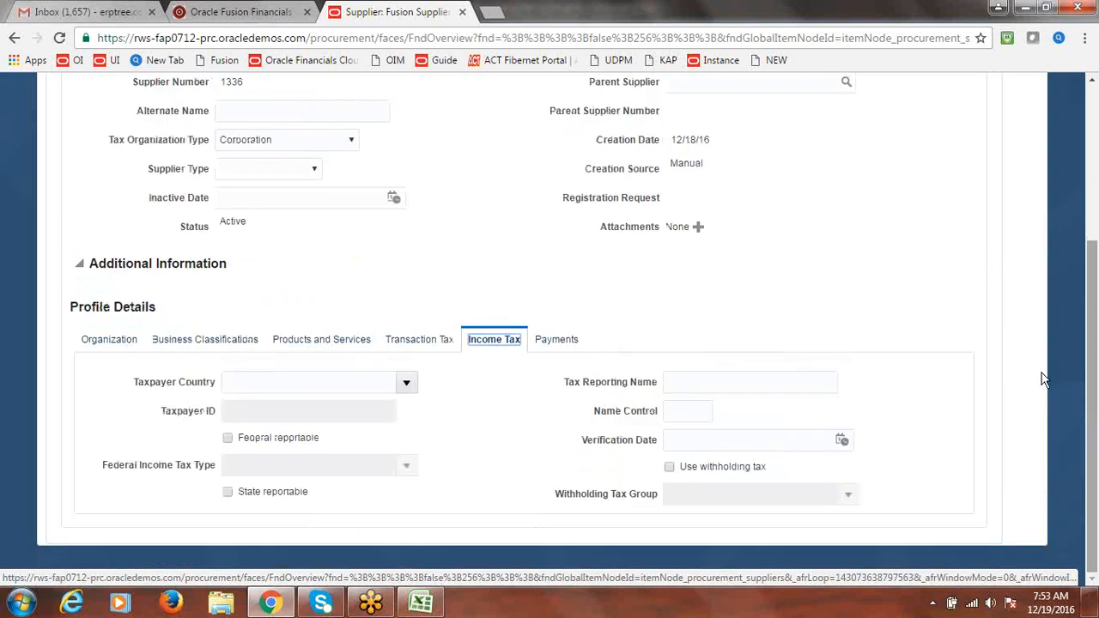
pyautogui.click(670, 468)
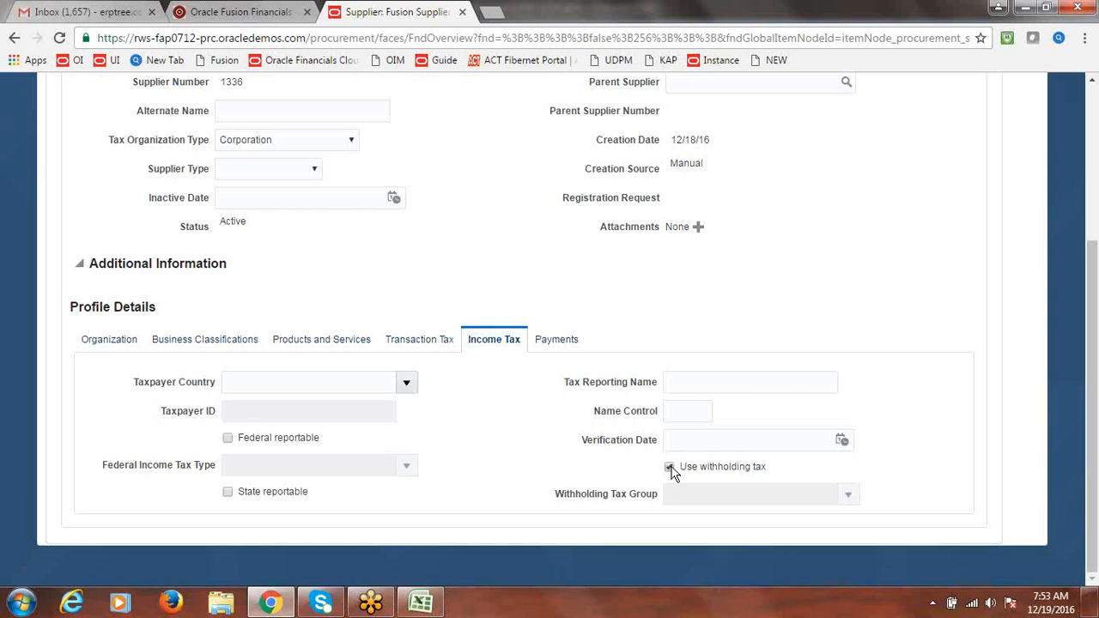
pyautogui.click(848, 496)
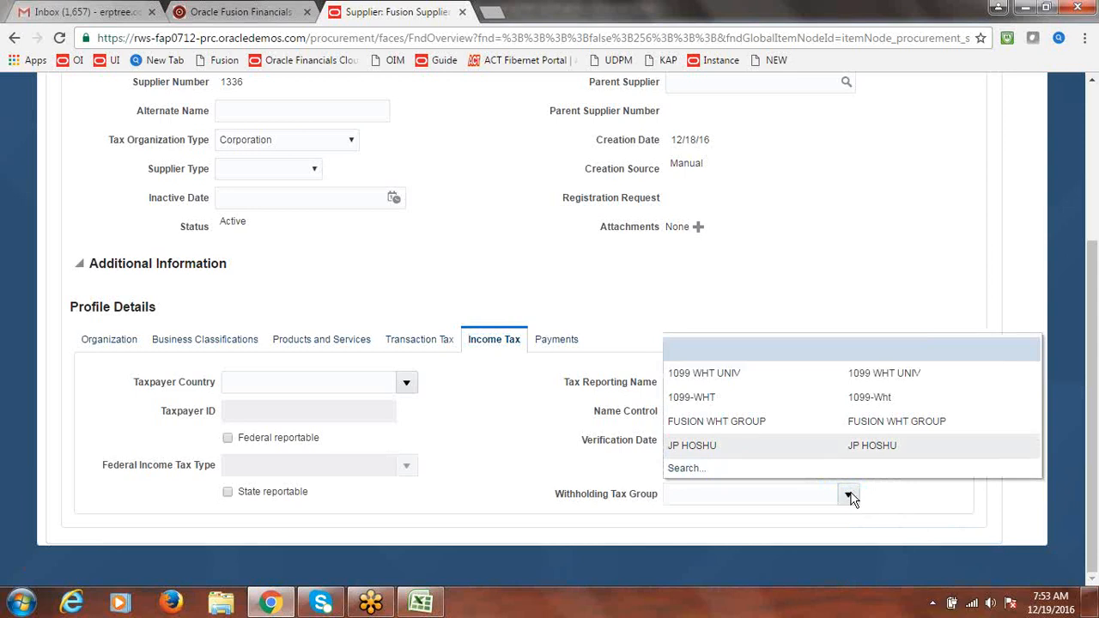
pyautogui.click(758, 422)
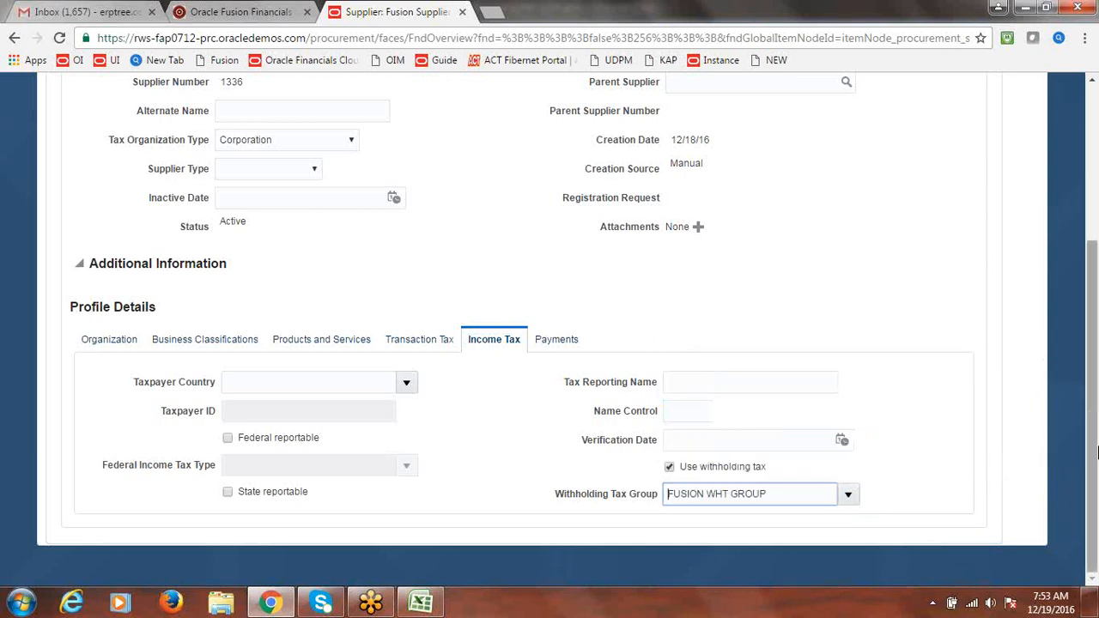
pyautogui.moveTo(1094, 461)
pyautogui.mouseDown()
pyautogui.moveTo(1095, 334)
pyautogui.moveTo(1095, 457)
pyautogui.mouseUp()
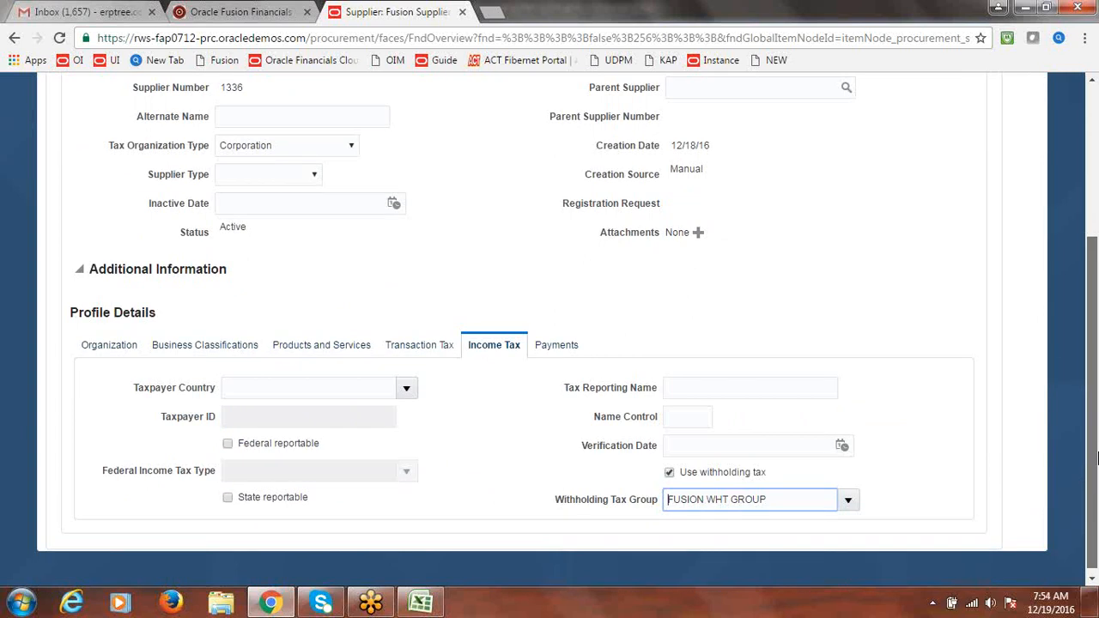
pyautogui.moveTo(1095, 458); pyautogui.dragTo(1095, 292)
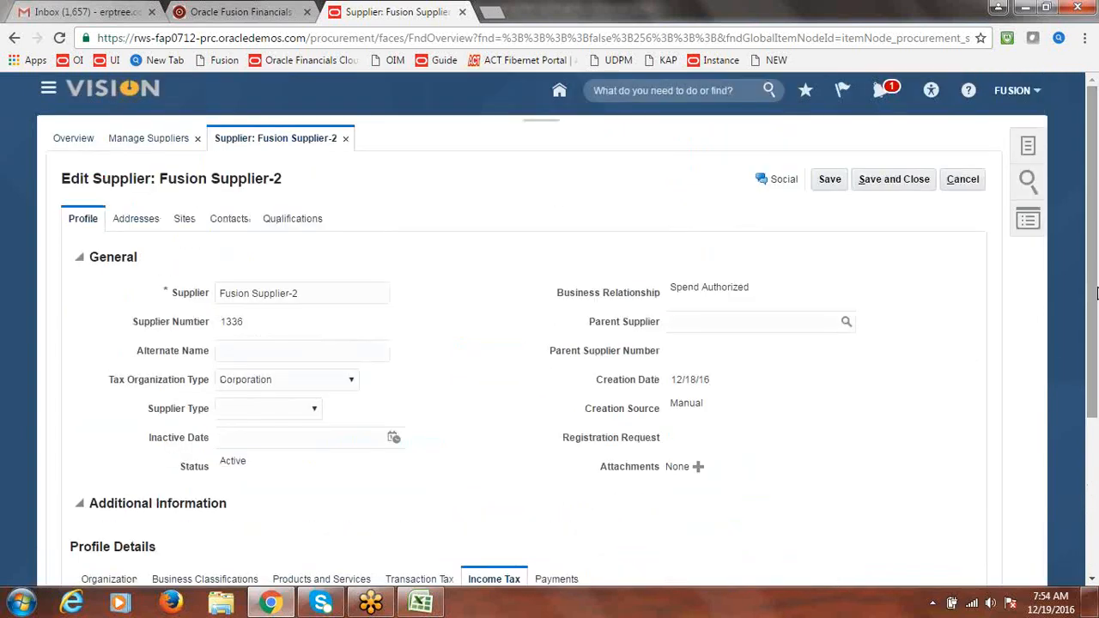
# Save the supplier profile and open Site1's business unit site assignments
pyautogui.click(829, 181)
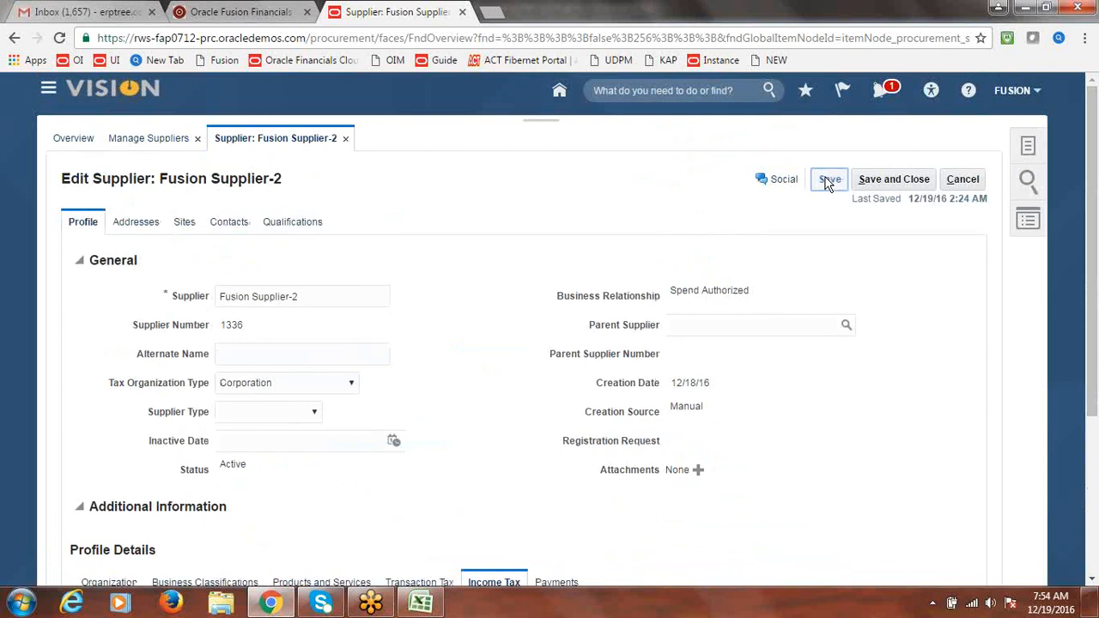
pyautogui.click(184, 225)
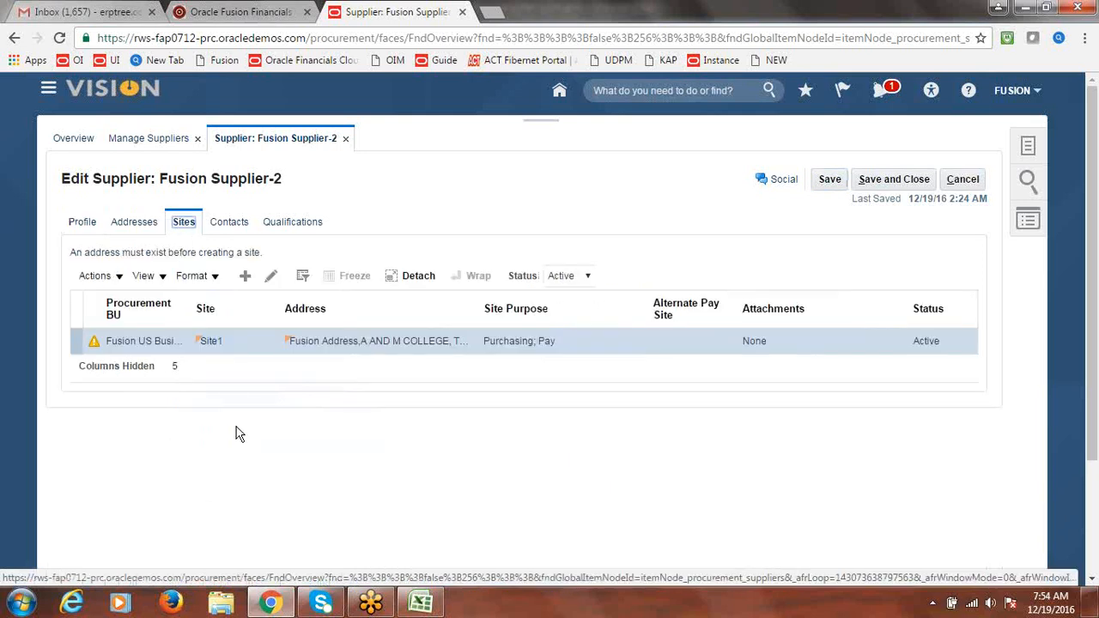
pyautogui.click(272, 277)
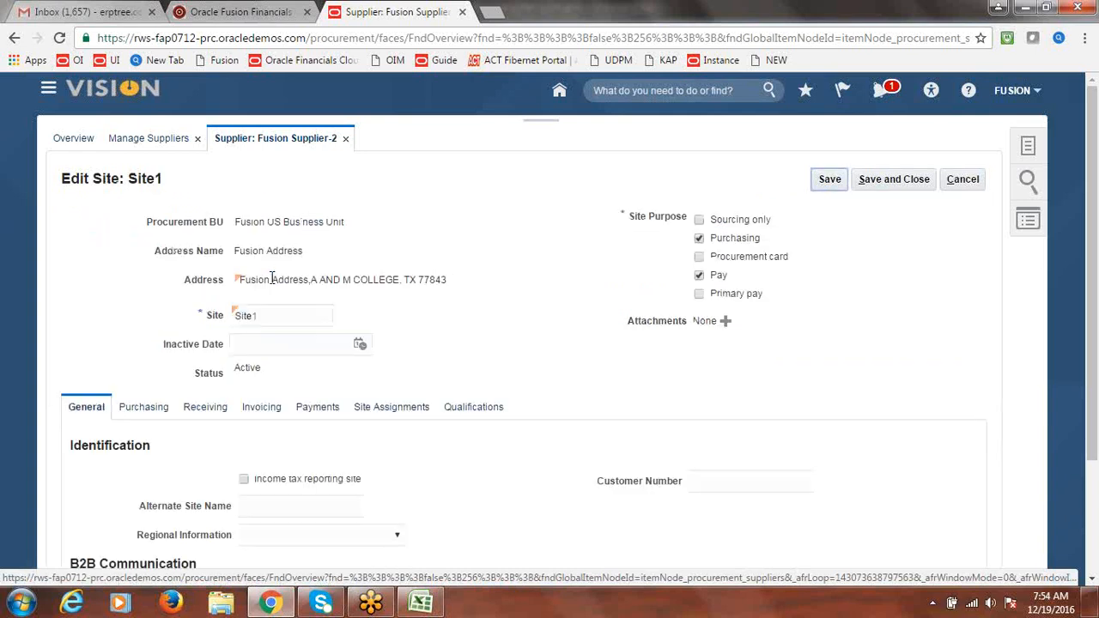
pyautogui.click(393, 408)
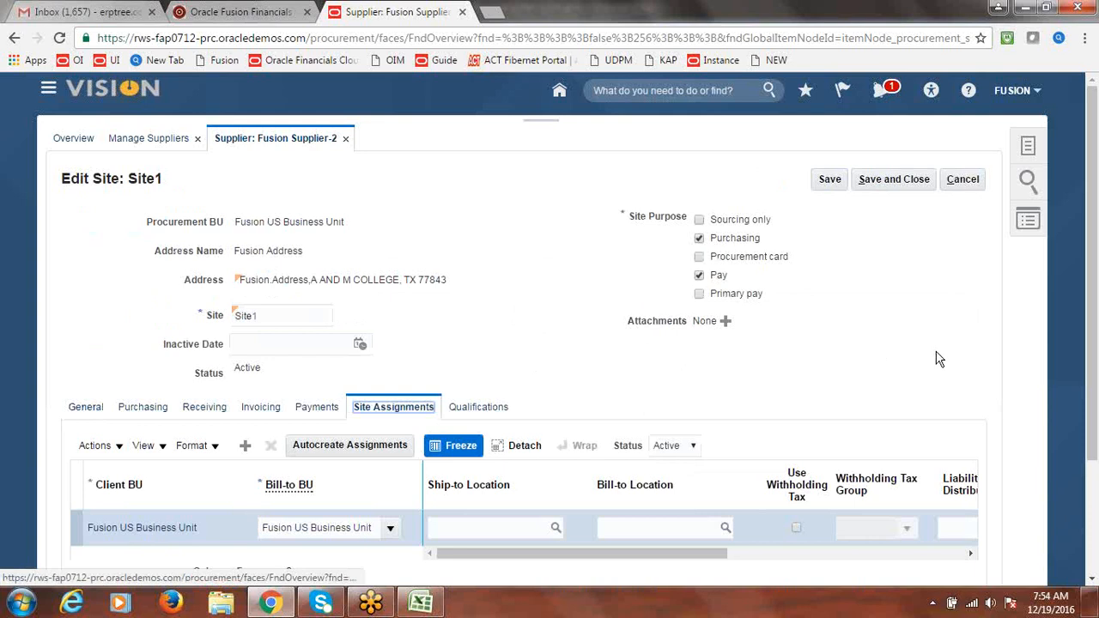
pyautogui.scroll(-2, 936, 358)
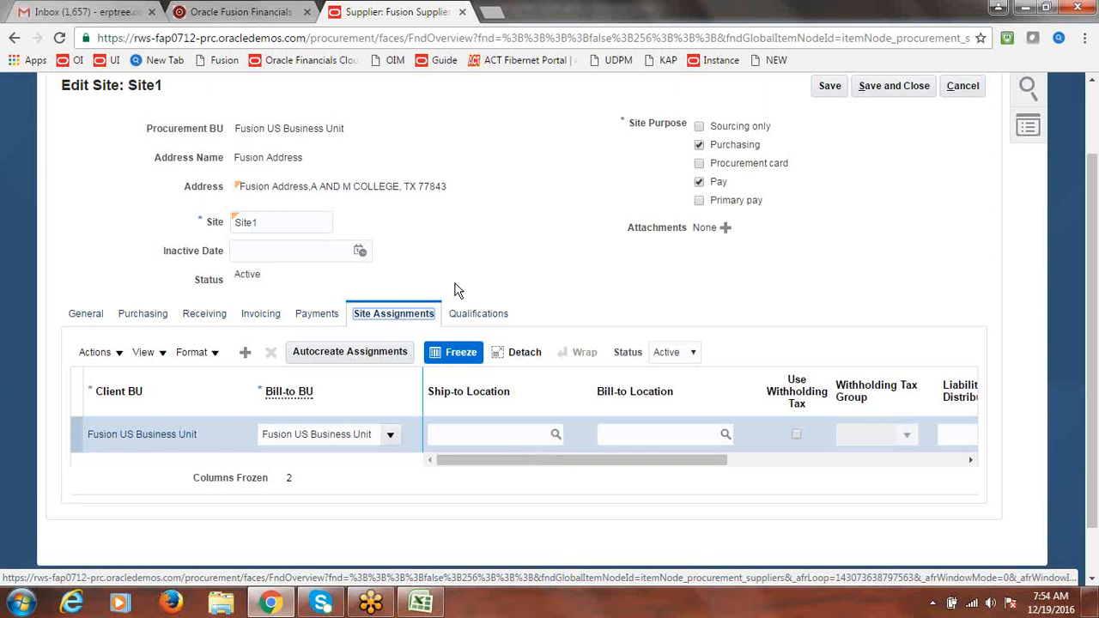
pyautogui.moveTo(584, 464); pyautogui.dragTo(653, 461)
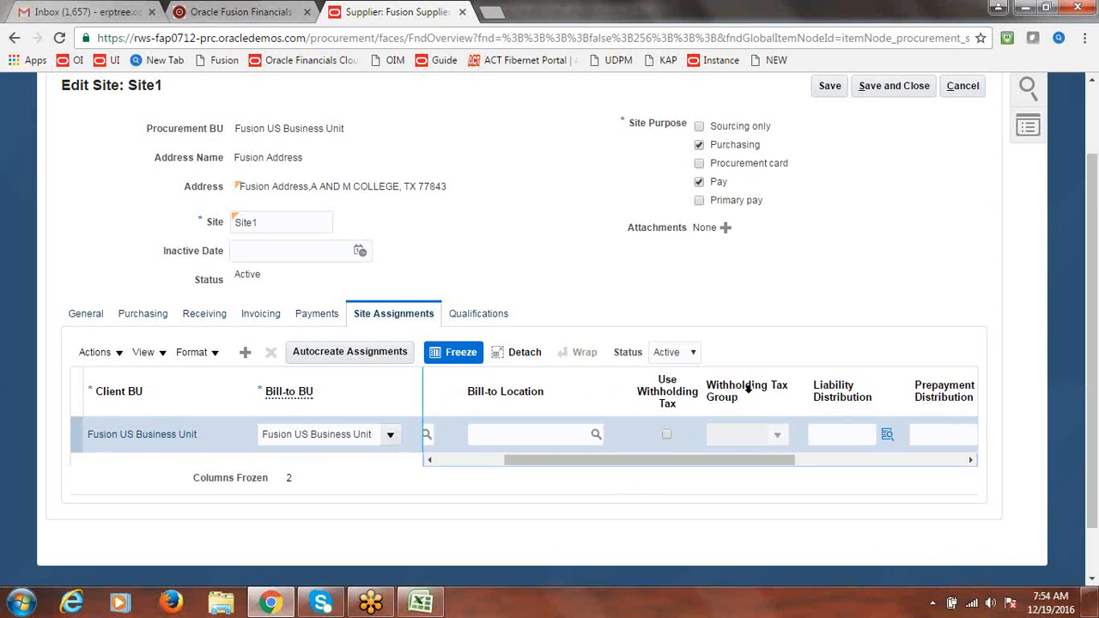
# Enable withholding tax on the Fusion US Business Unit assignment with group FUSION WHT GROUP
pyautogui.click(667, 436)
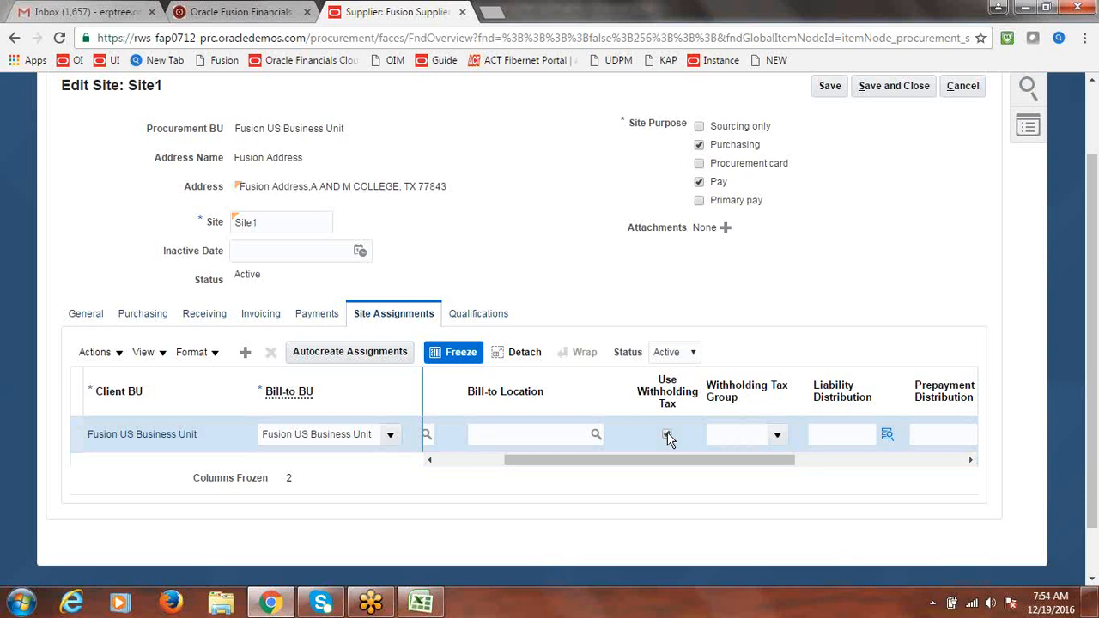
pyautogui.click(777, 436)
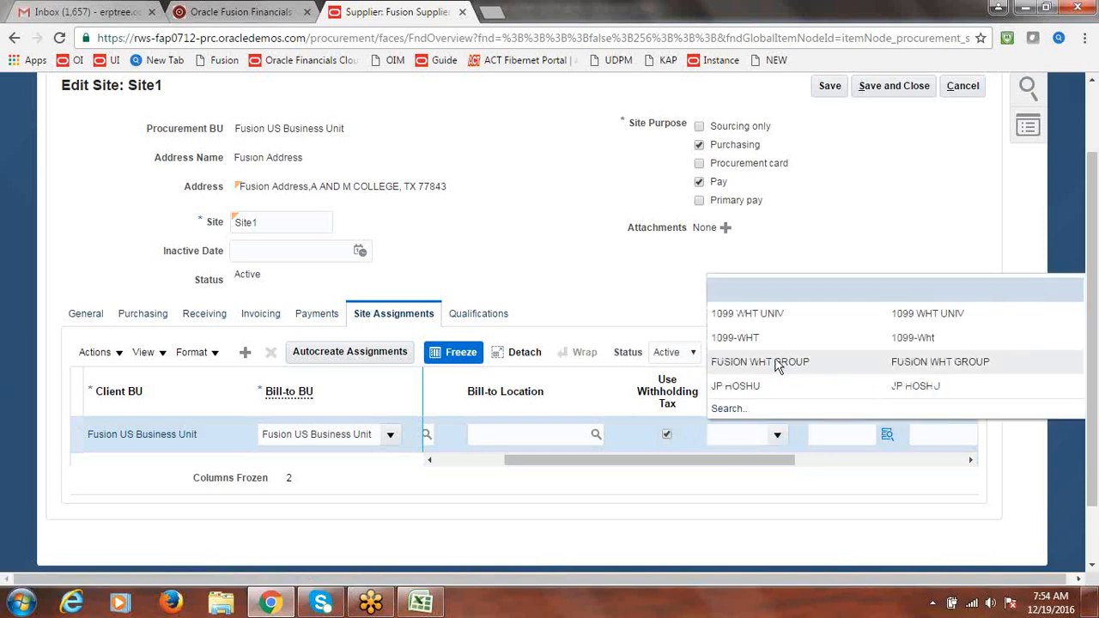
pyautogui.click(779, 361)
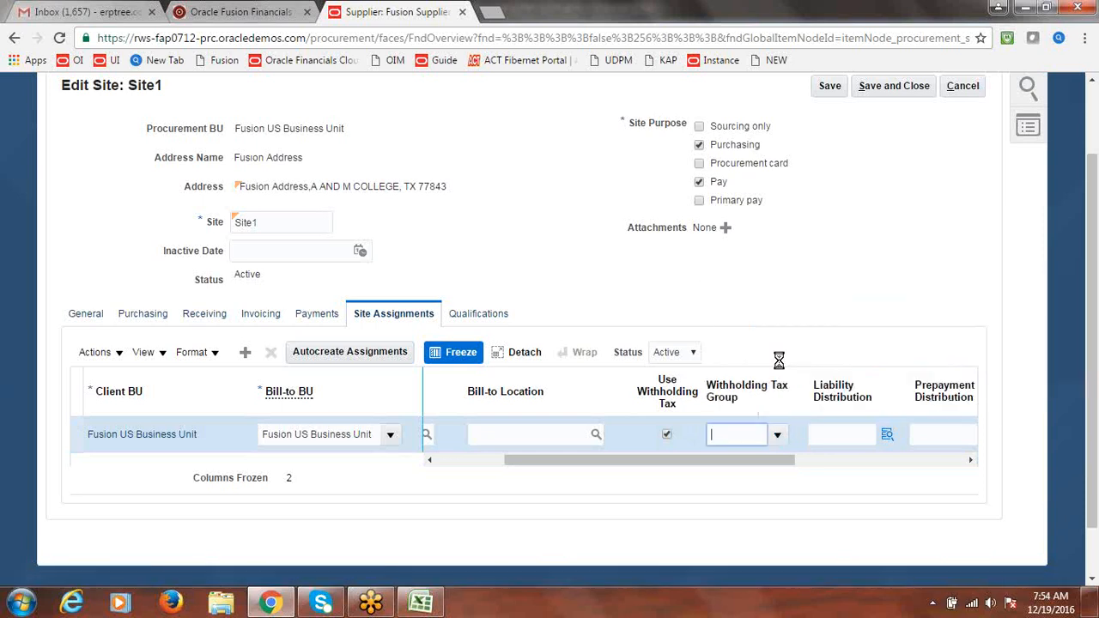
pyautogui.click(788, 293)
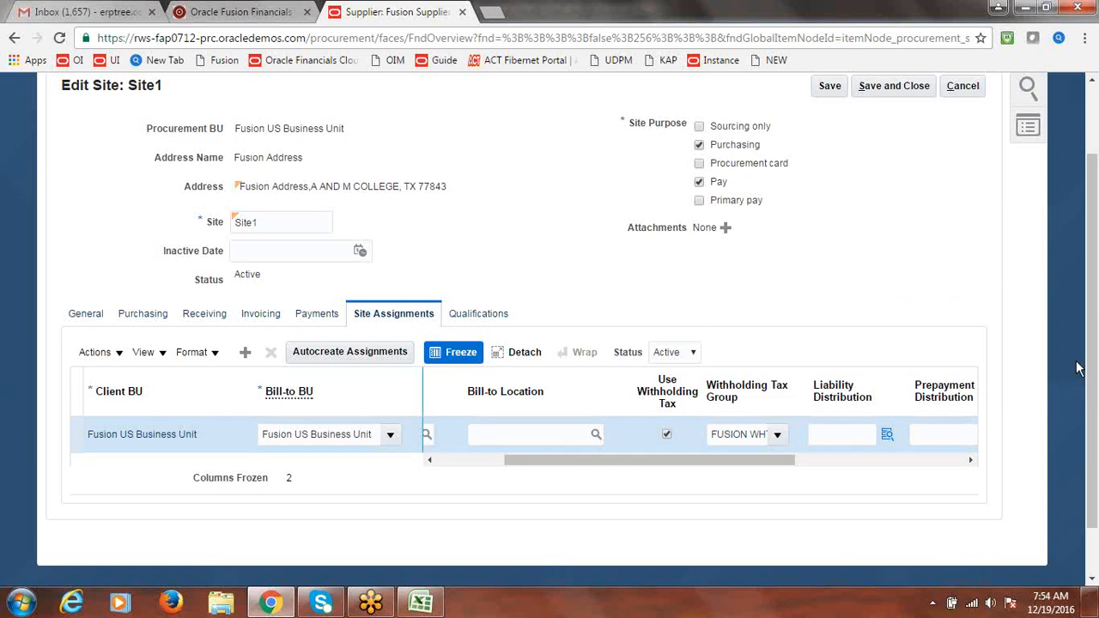
pyautogui.moveTo(1094, 435); pyautogui.dragTo(1086, 331)
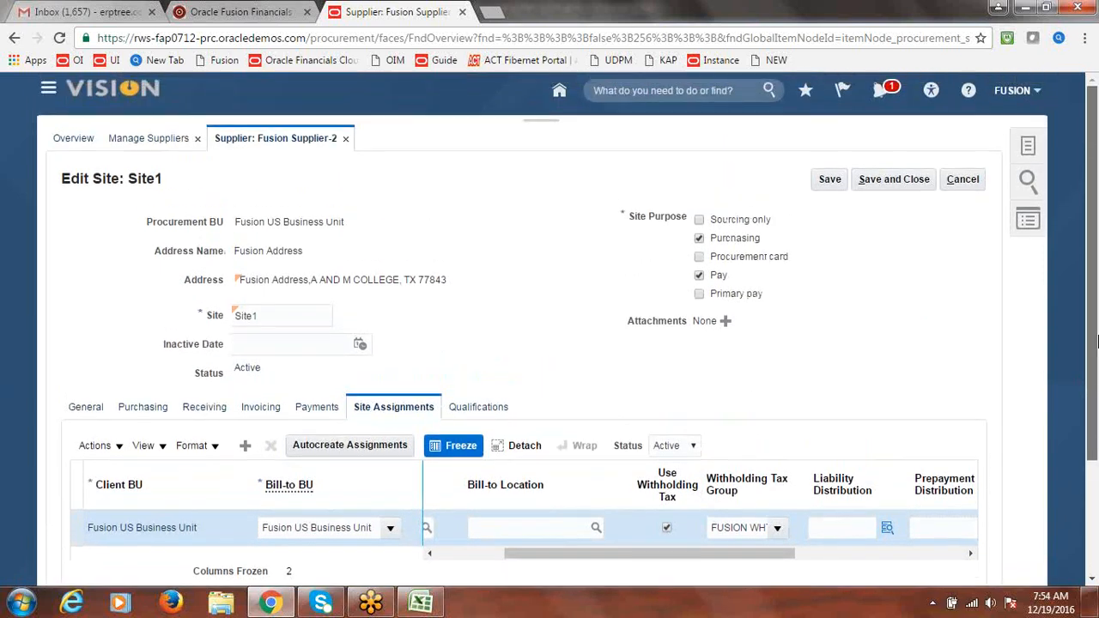
# Save Fusion Supplier-2's site changes, acknowledge the confirmations, and switch to the Excel class notes
pyautogui.click(902, 176)
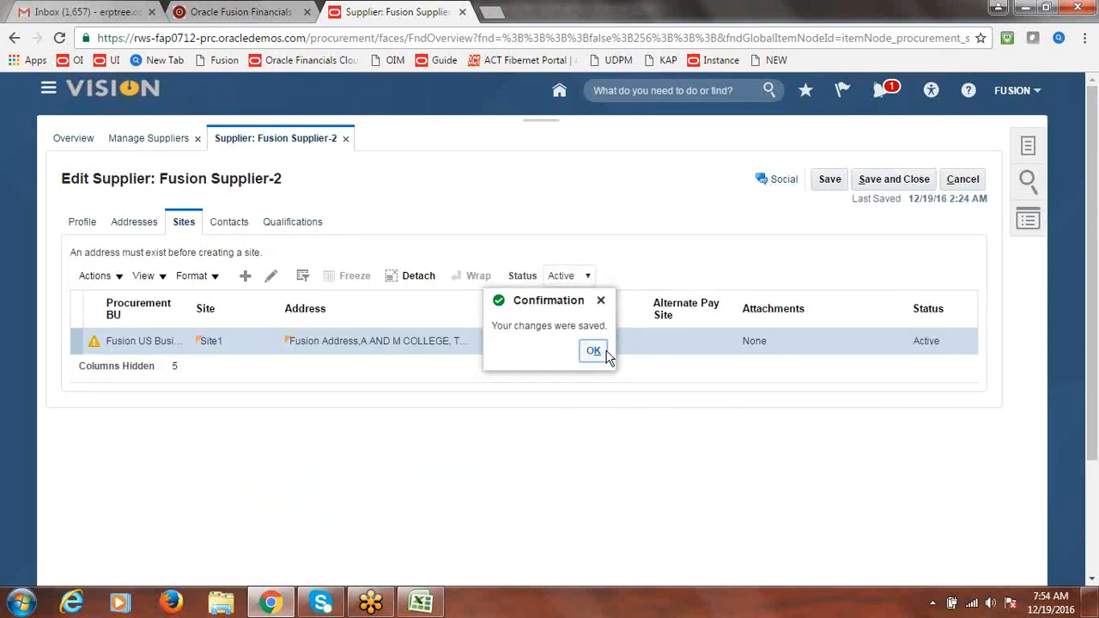
pyautogui.click(594, 352)
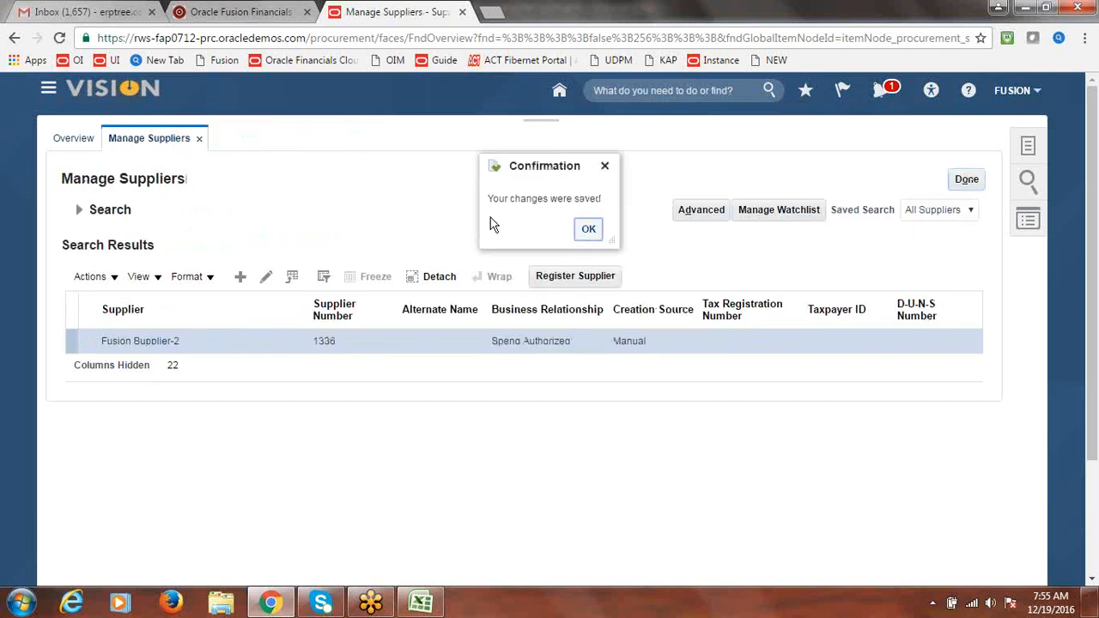
pyautogui.click(591, 230)
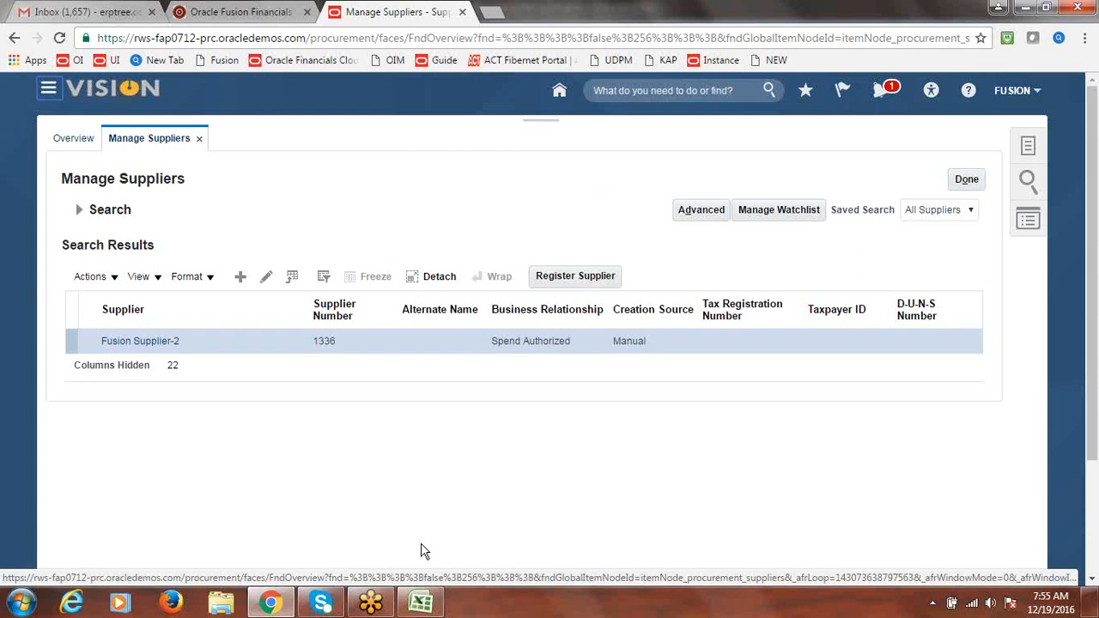
pyautogui.click(424, 602)
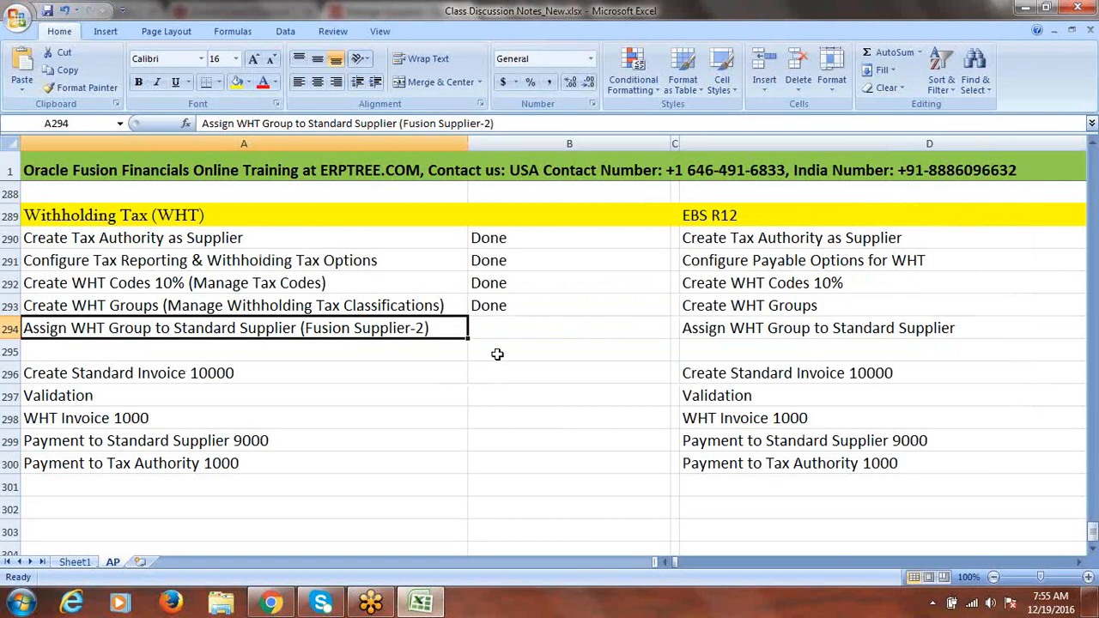
# Mark the Assign WHT Group row (B294) as Done, save the workbook, and return to Oracle Fusion
pyautogui.click(505, 328)
pyautogui.write('done')
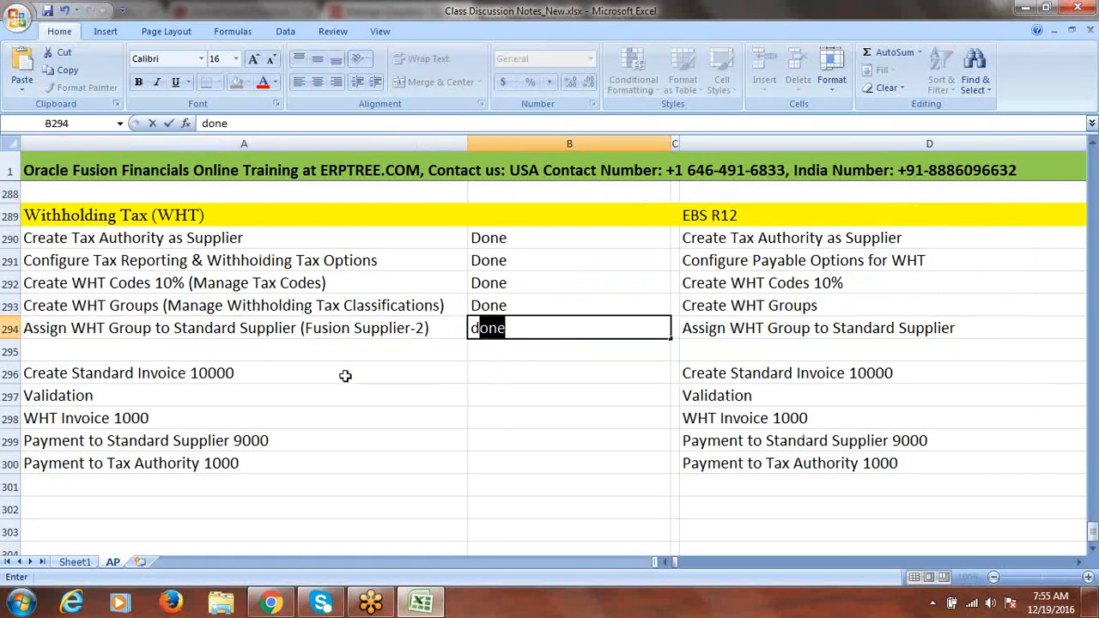
pyautogui.click(345, 375)
pyautogui.hotkey('ctrl', 's')
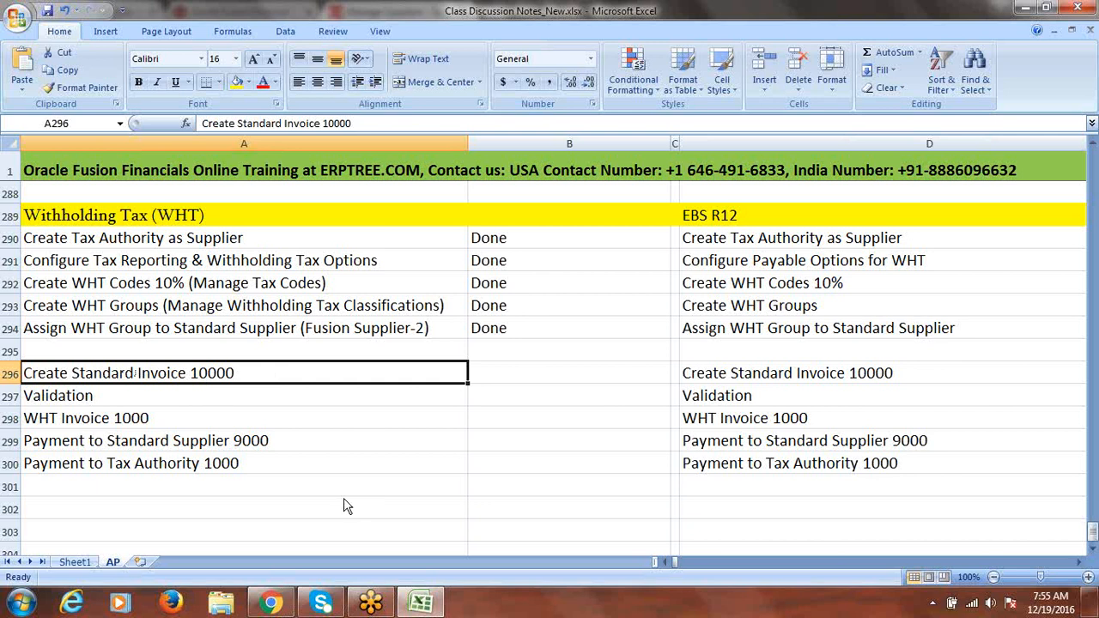
pyautogui.click(271, 604)
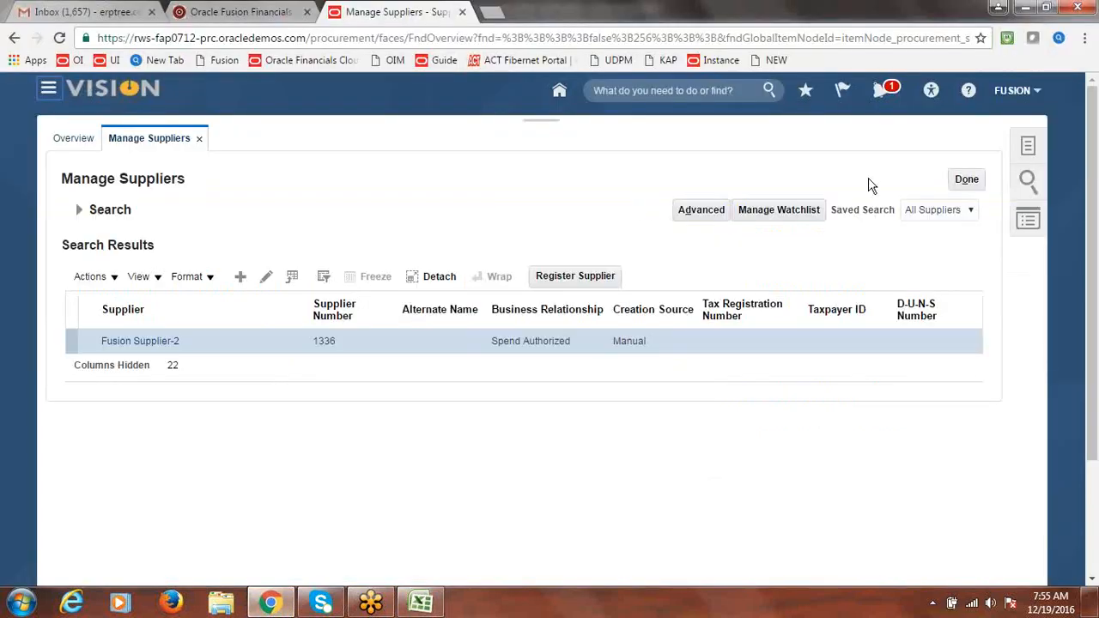
# Go to Payables > Invoices and start a new invoice with Create Invoice from the Tasks panel
pyautogui.click(49, 91)
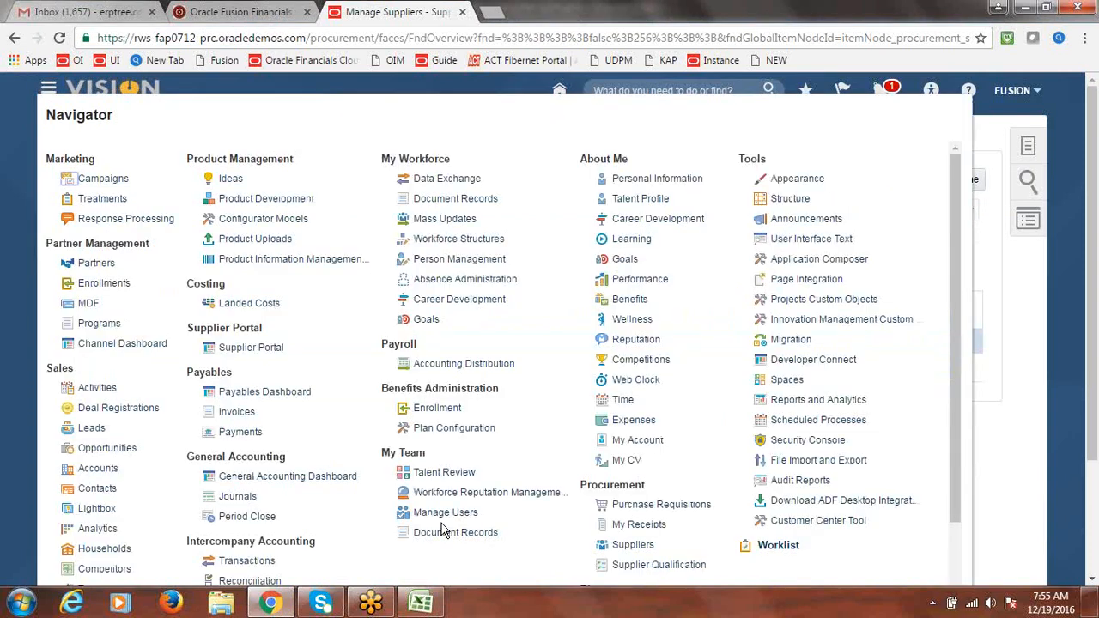
pyautogui.click(237, 416)
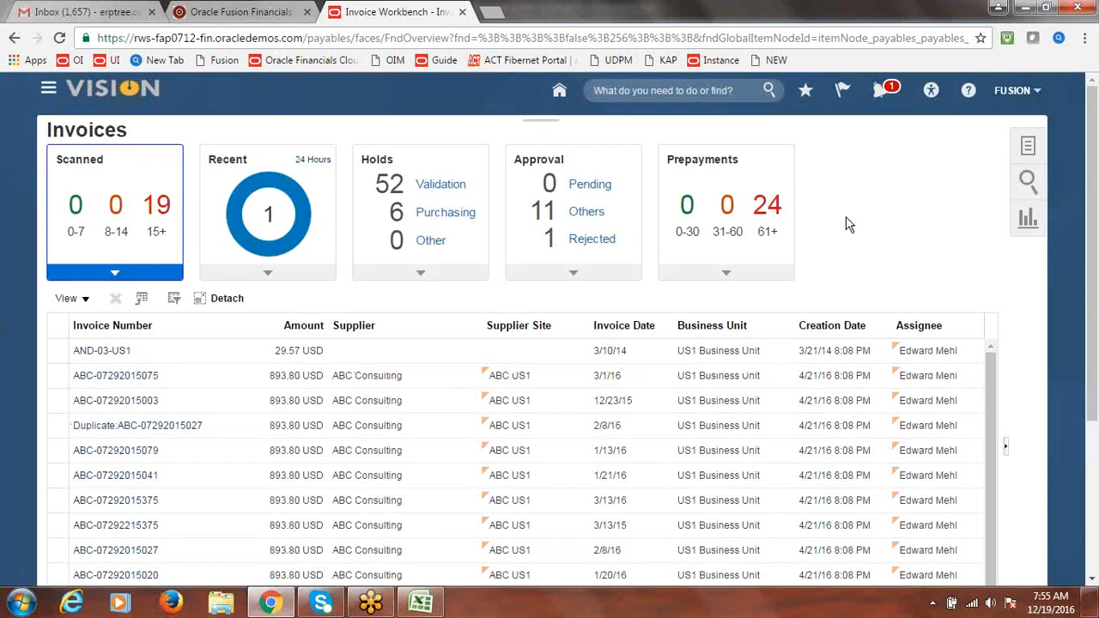
pyautogui.click(1034, 149)
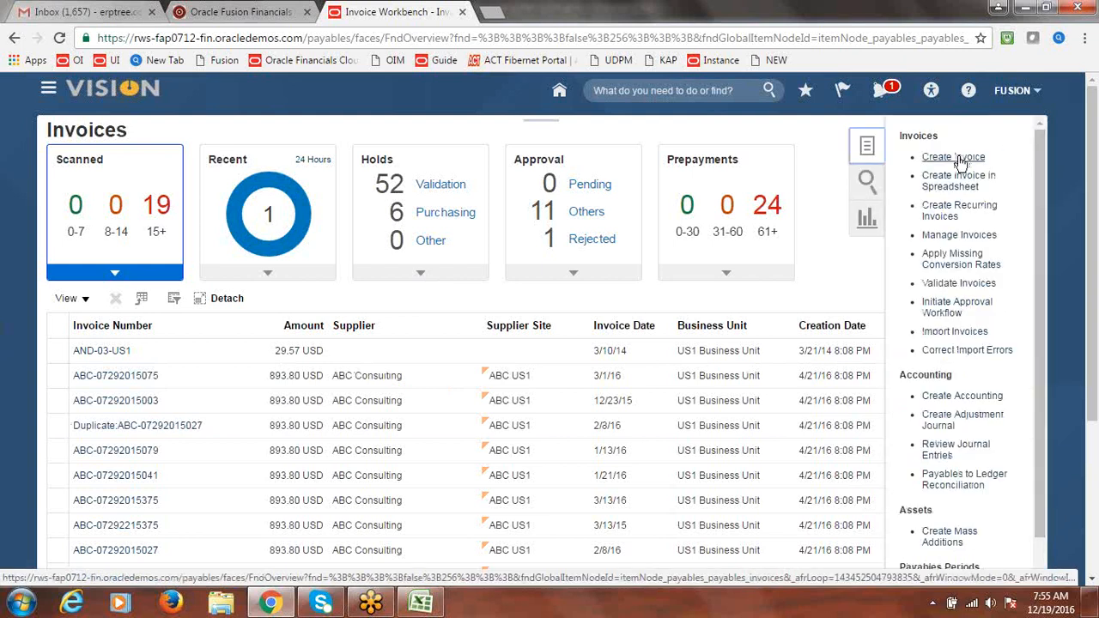
pyautogui.click(959, 160)
pyautogui.click(949, 160)
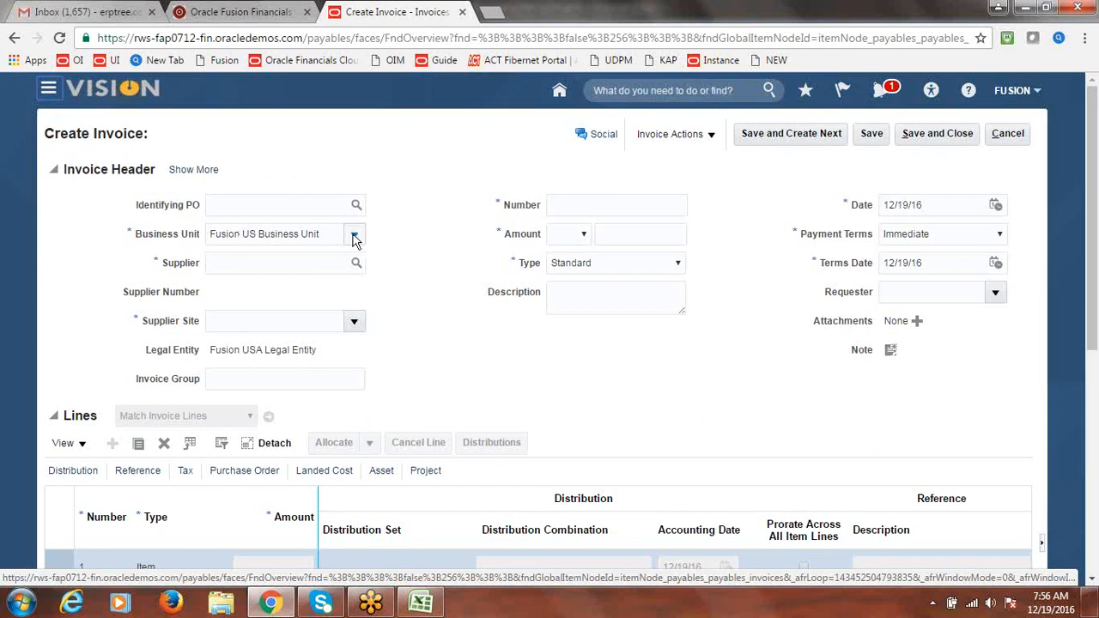
# Keep Fusion US Business Unit and choose Fusion Supplier-2 as the invoice supplier
pyautogui.click(355, 234)
pyautogui.click(466, 234)
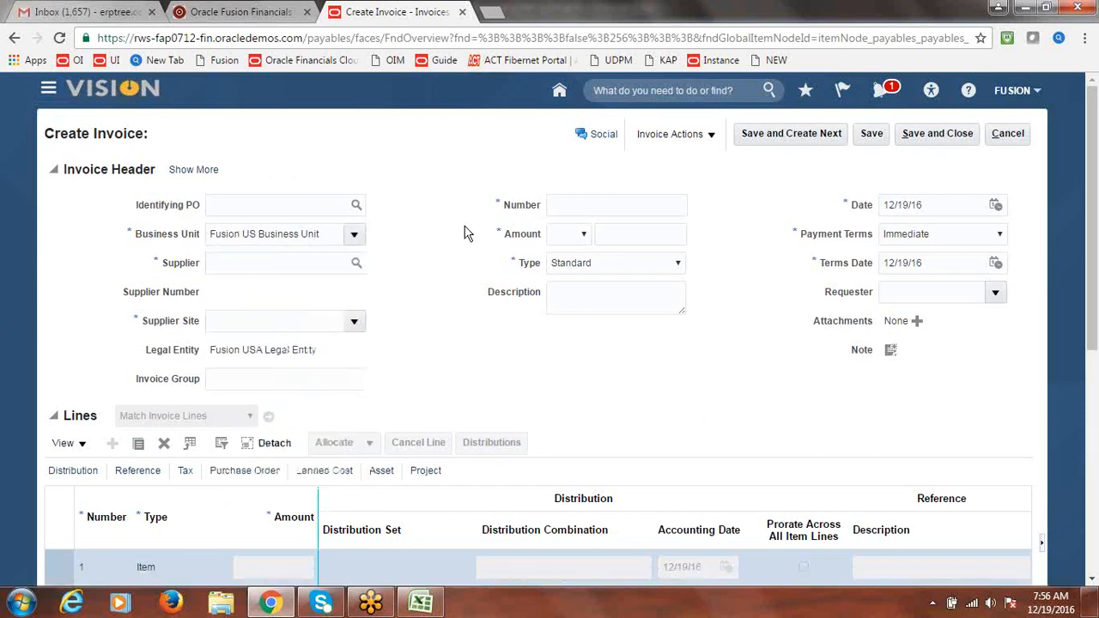
pyautogui.click(264, 269)
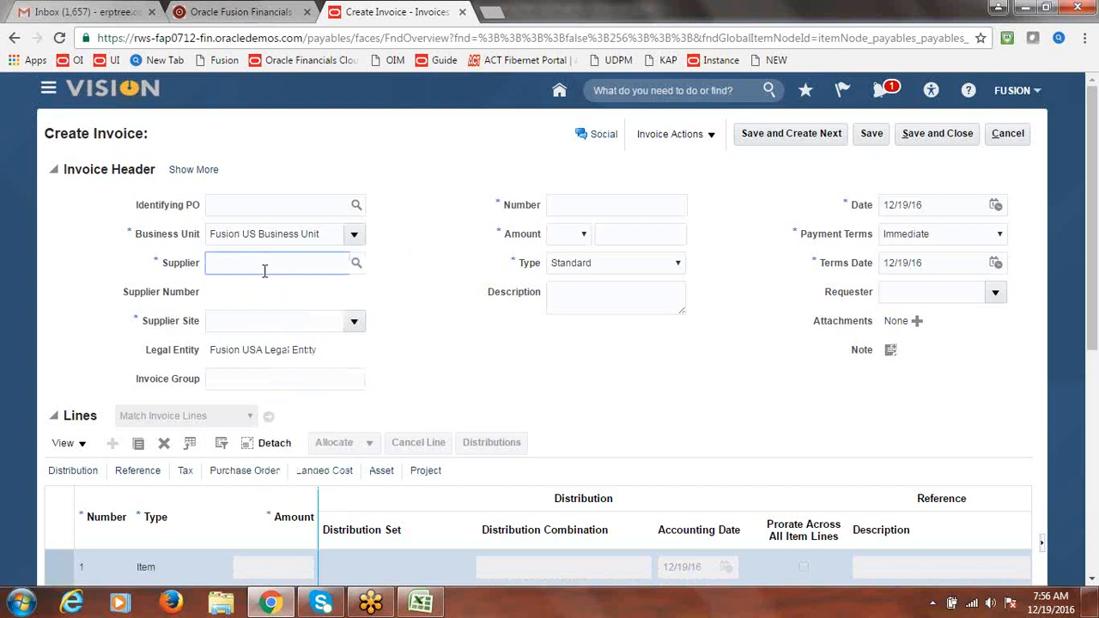
pyautogui.write('Fusion')
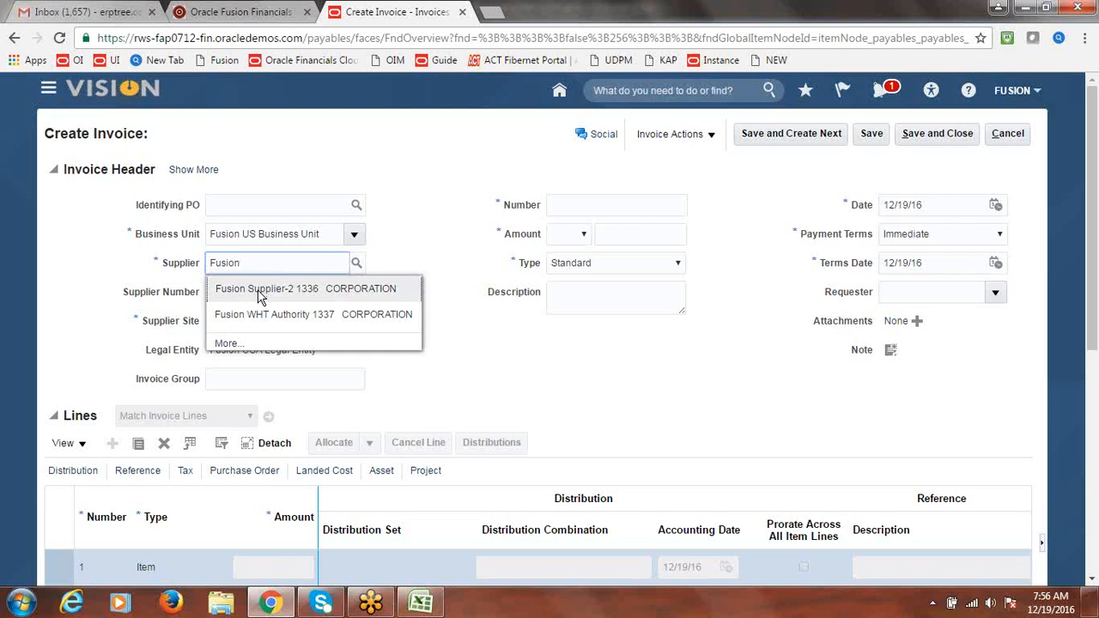
pyautogui.click(260, 292)
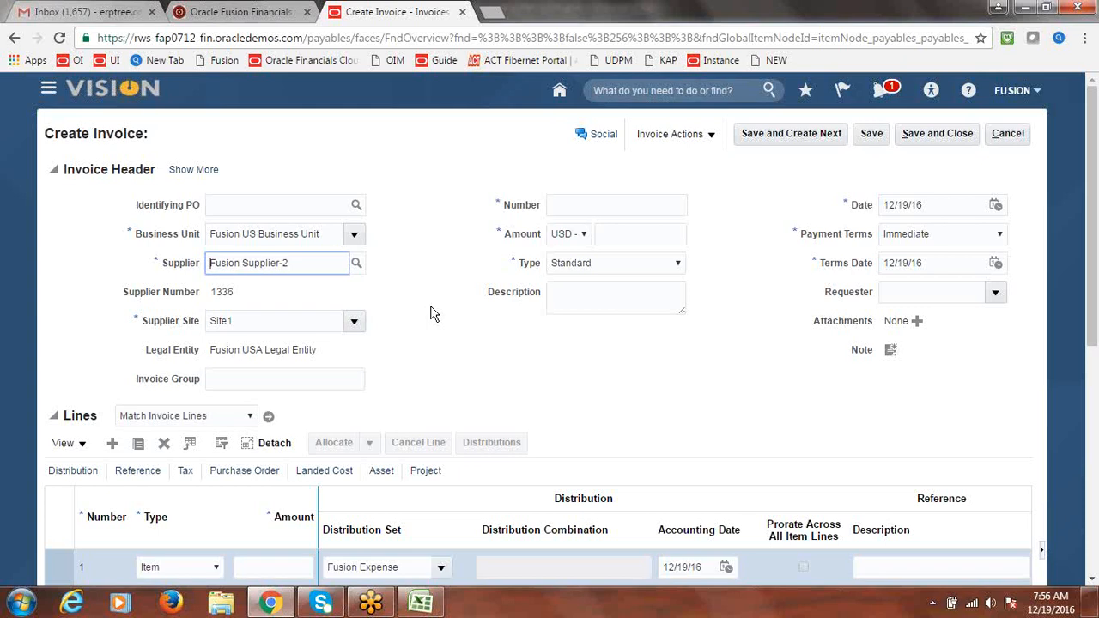
# Enter invoice number INVOICE2 and header amount 10,000.00
pyautogui.click(568, 207)
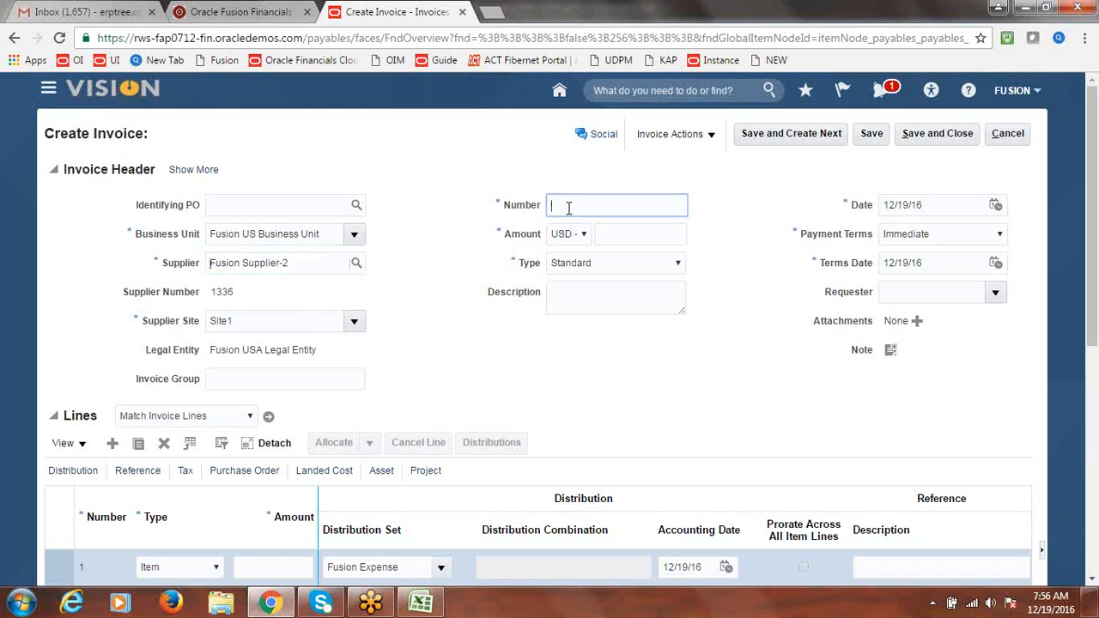
pyautogui.write('1')
pyautogui.write('NVOICE')
pyautogui.write('2')
pyautogui.press('Tab')
pyautogui.press('Tab')
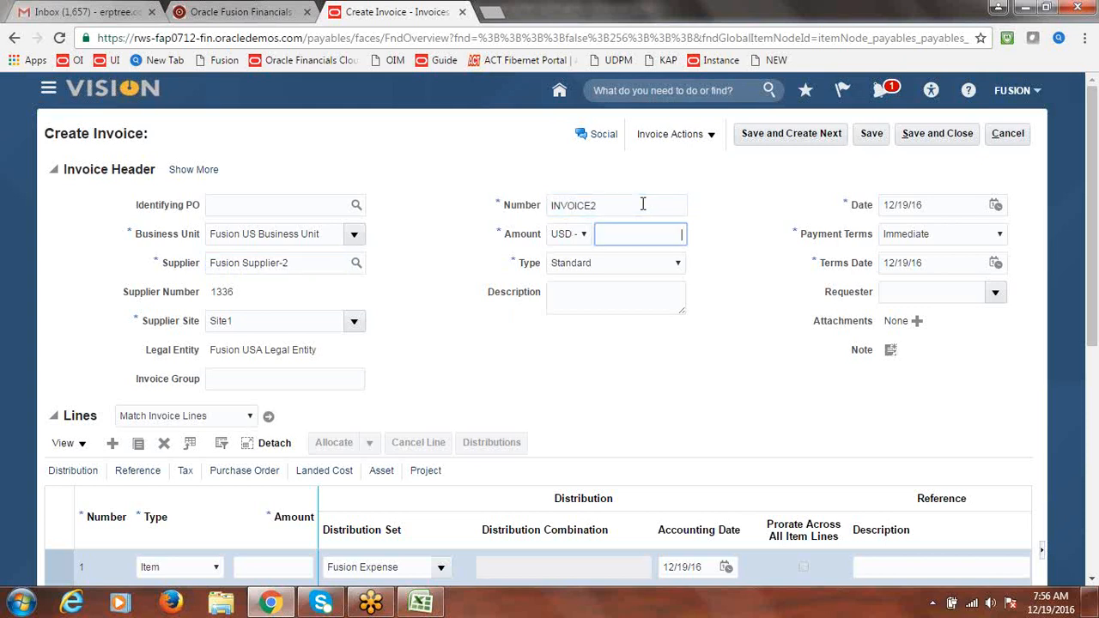
pyautogui.click(421, 604)
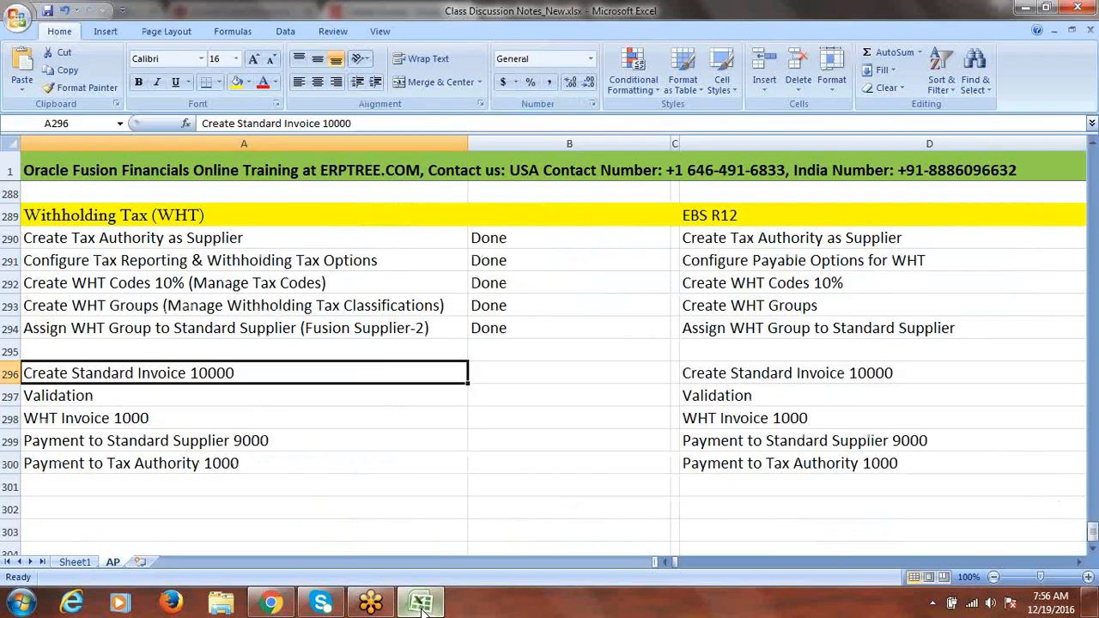
pyautogui.click(421, 603)
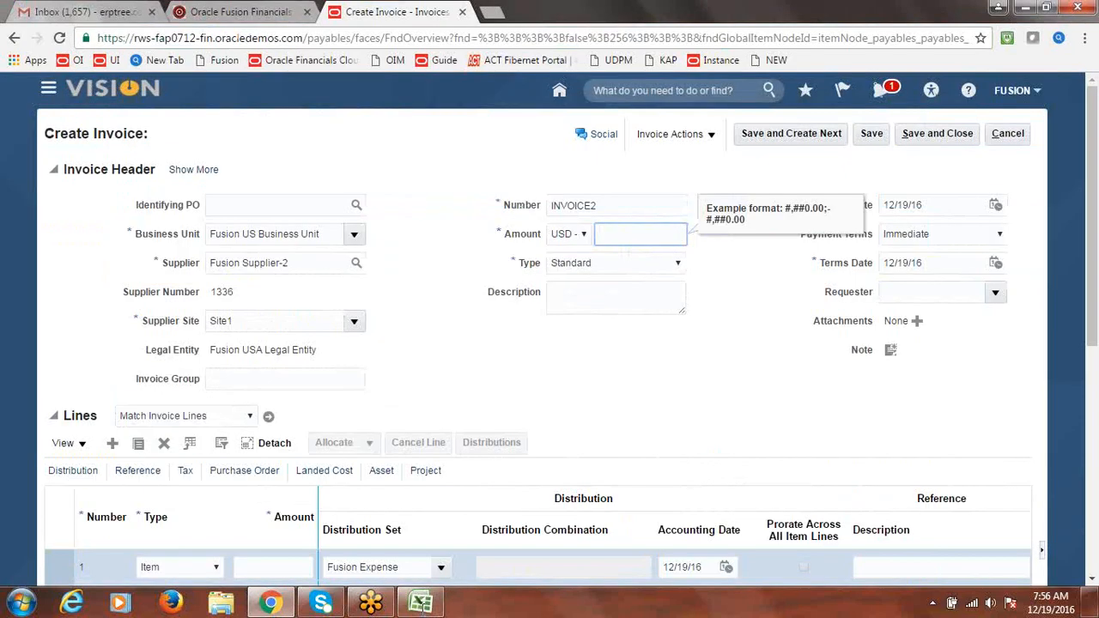
pyautogui.write('10000')
pyautogui.press('Tab')
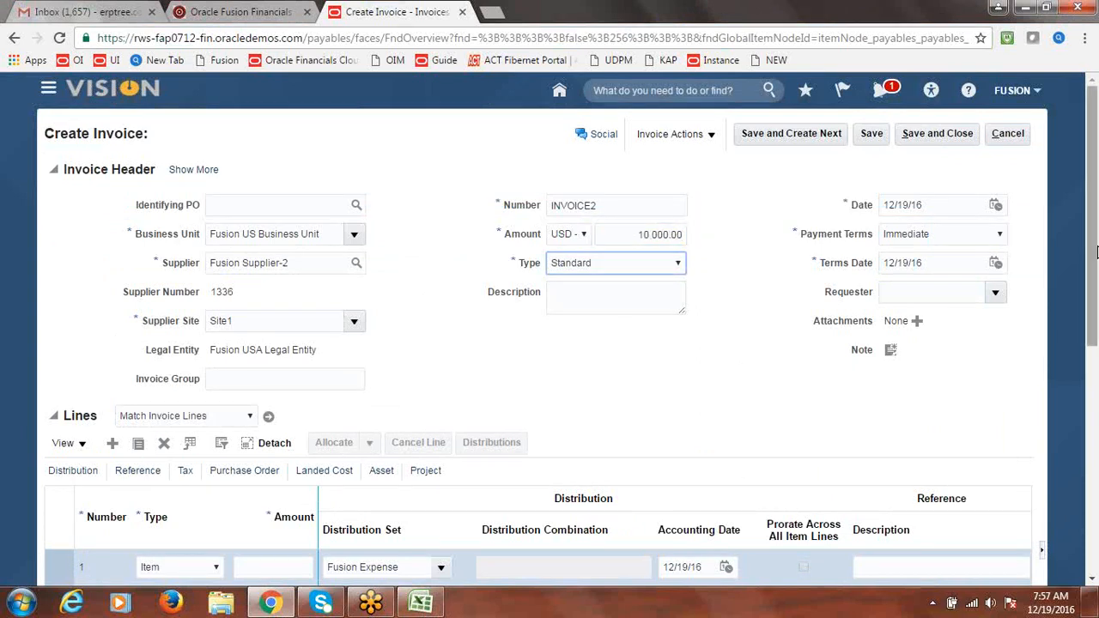
# Set the first invoice line's amount to 10,000.00
pyautogui.scroll(-2, 1092, 248)
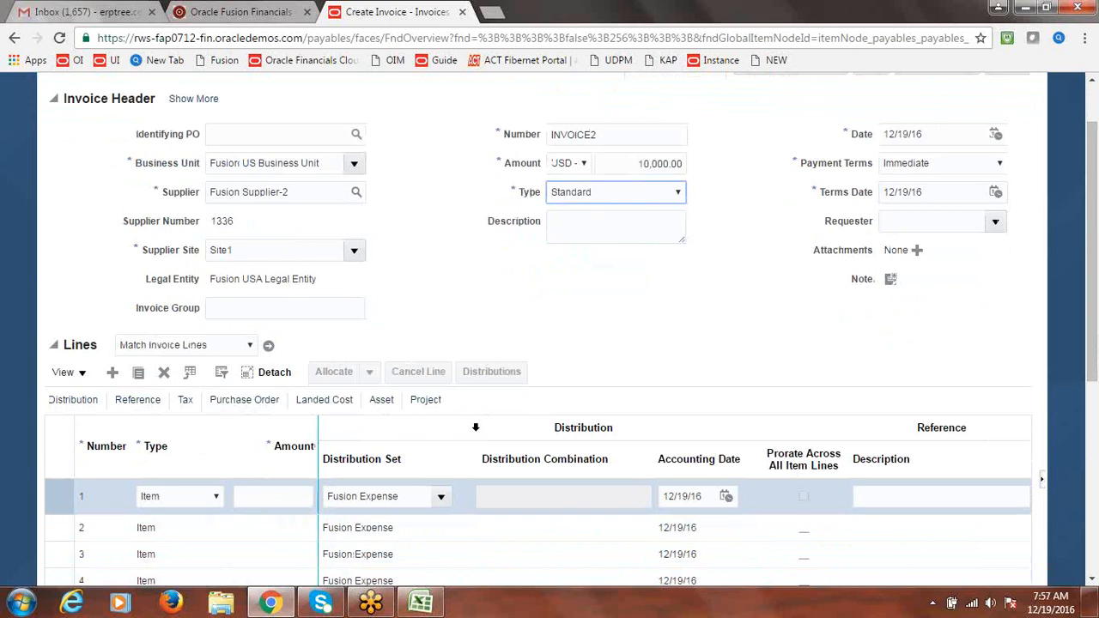
pyautogui.click(258, 499)
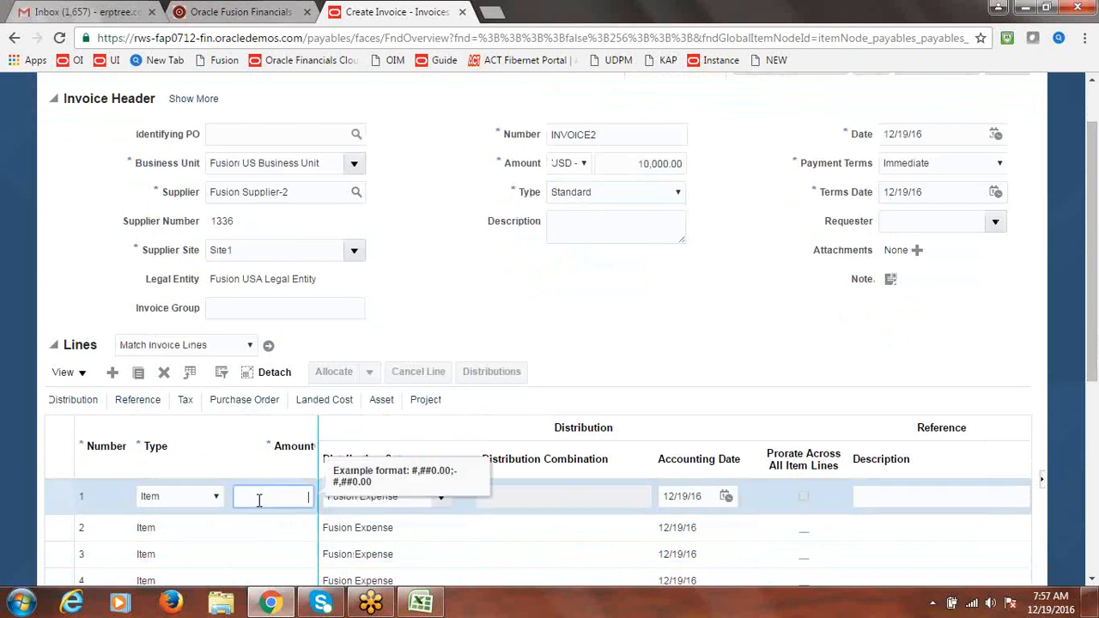
pyautogui.write('10000')
pyautogui.click(636, 322)
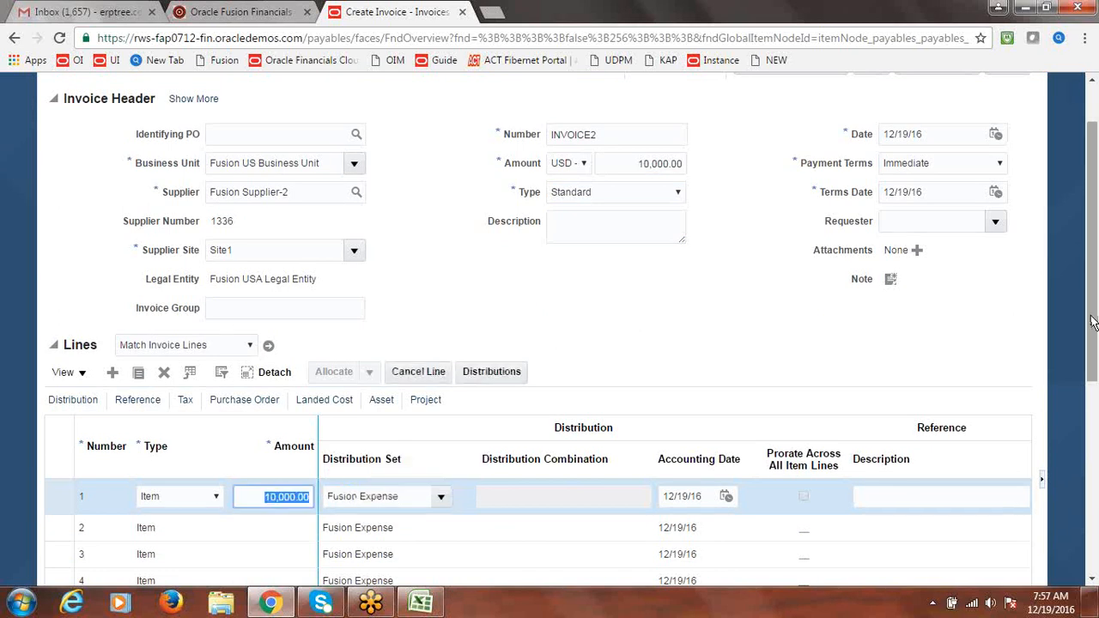
pyautogui.scroll(2, 1094, 309)
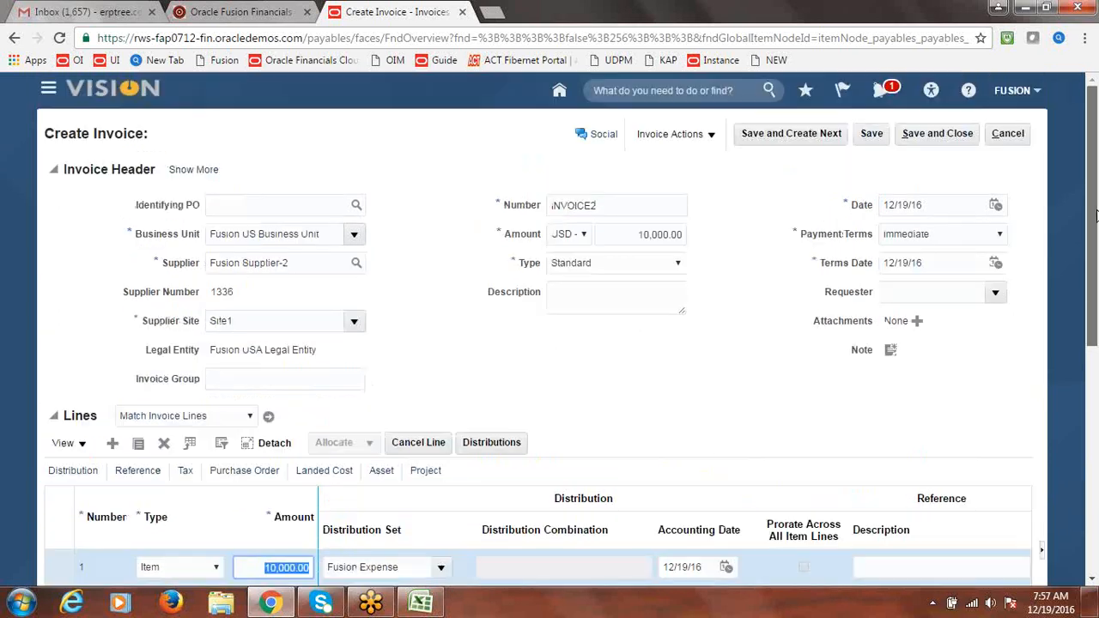
pyautogui.click(713, 135)
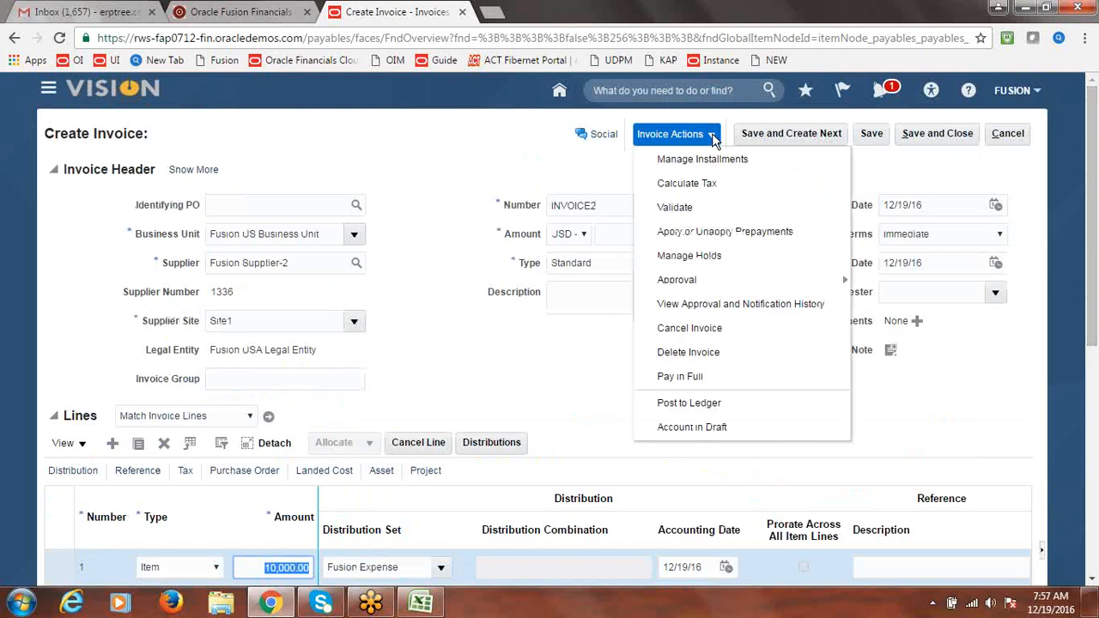
pyautogui.click(689, 209)
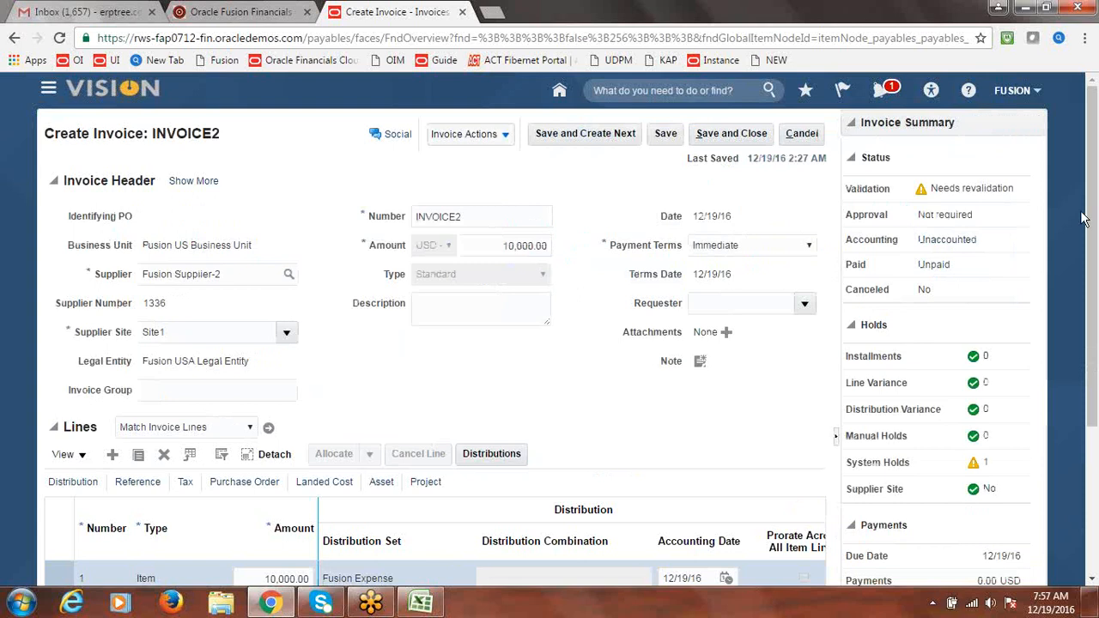
pyautogui.scroll(-1, 1093, 210)
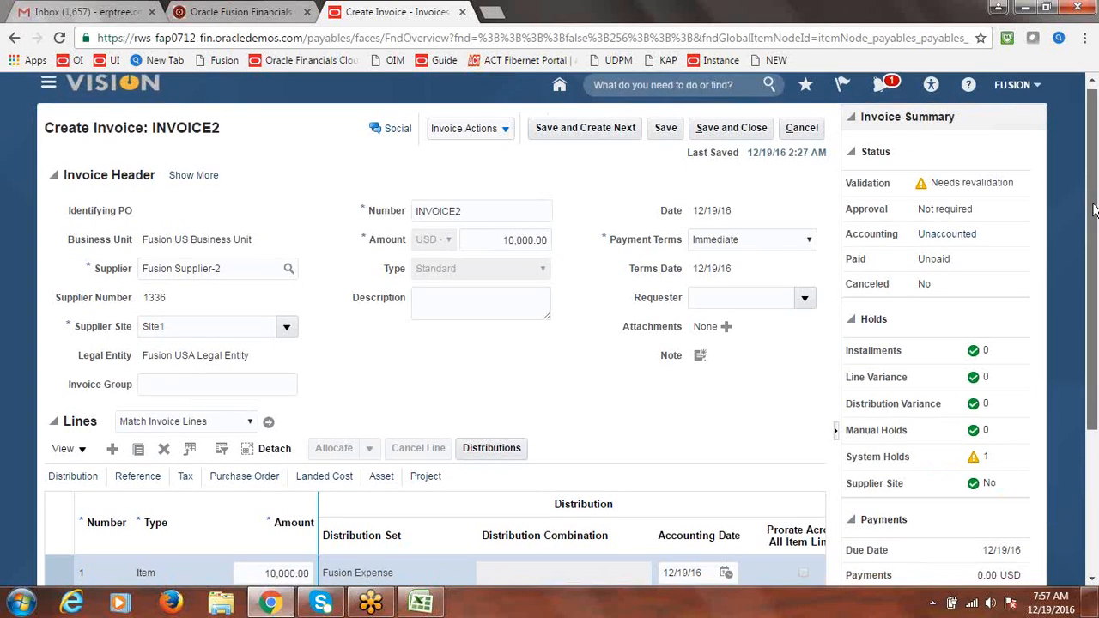
pyautogui.moveTo(1093, 211); pyautogui.dragTo(1093, 242)
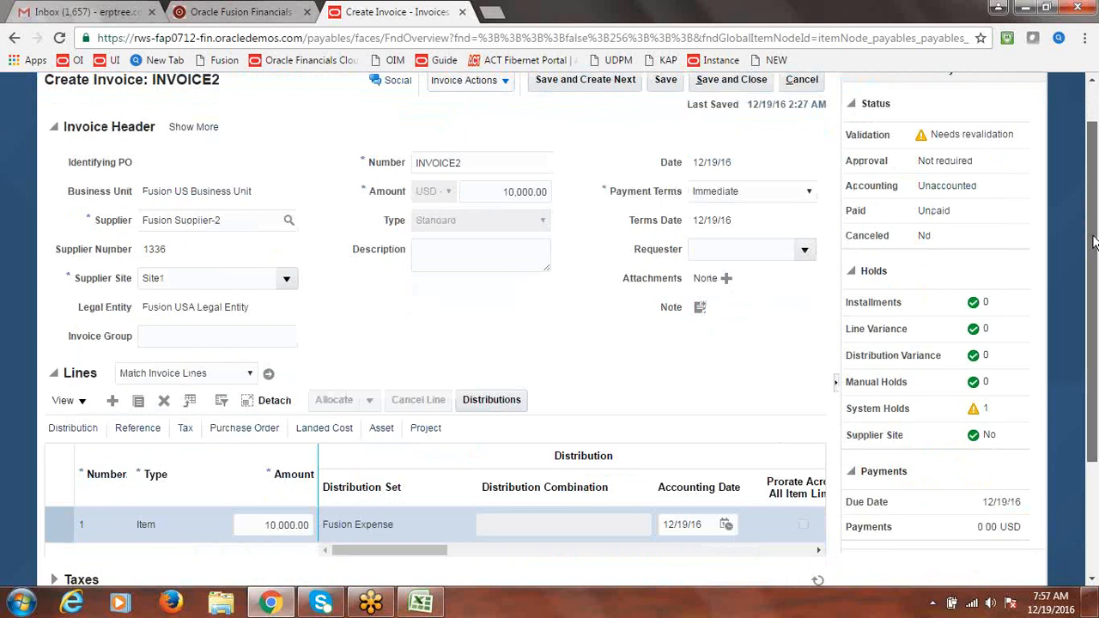
pyautogui.moveTo(1093, 242); pyautogui.dragTo(1093, 224)
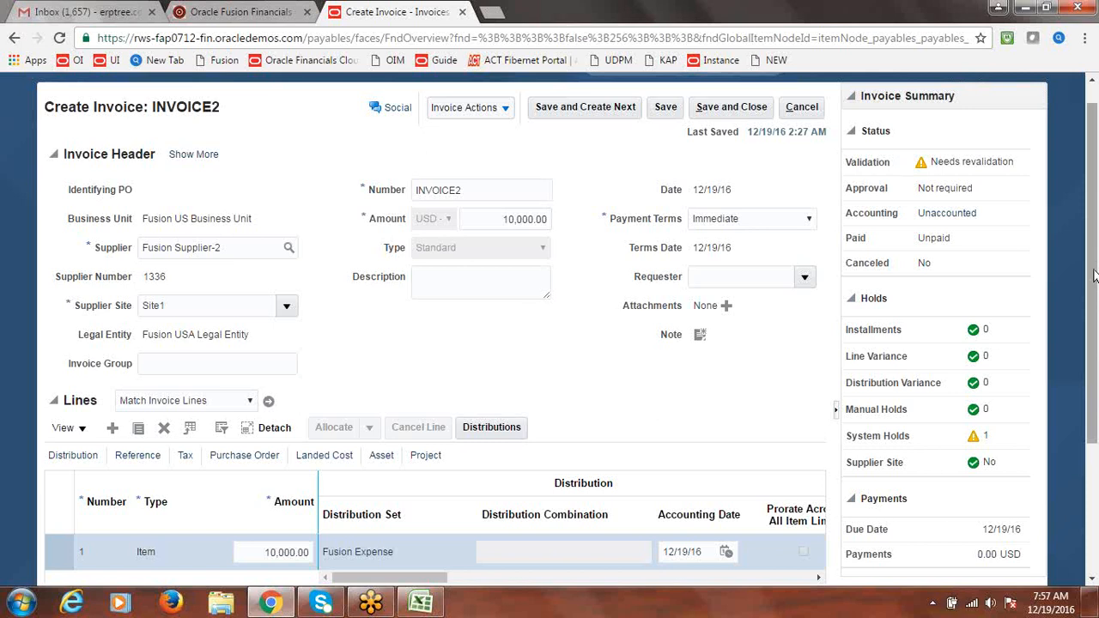
pyautogui.moveTo(1092, 280); pyautogui.dragTo(1093, 309)
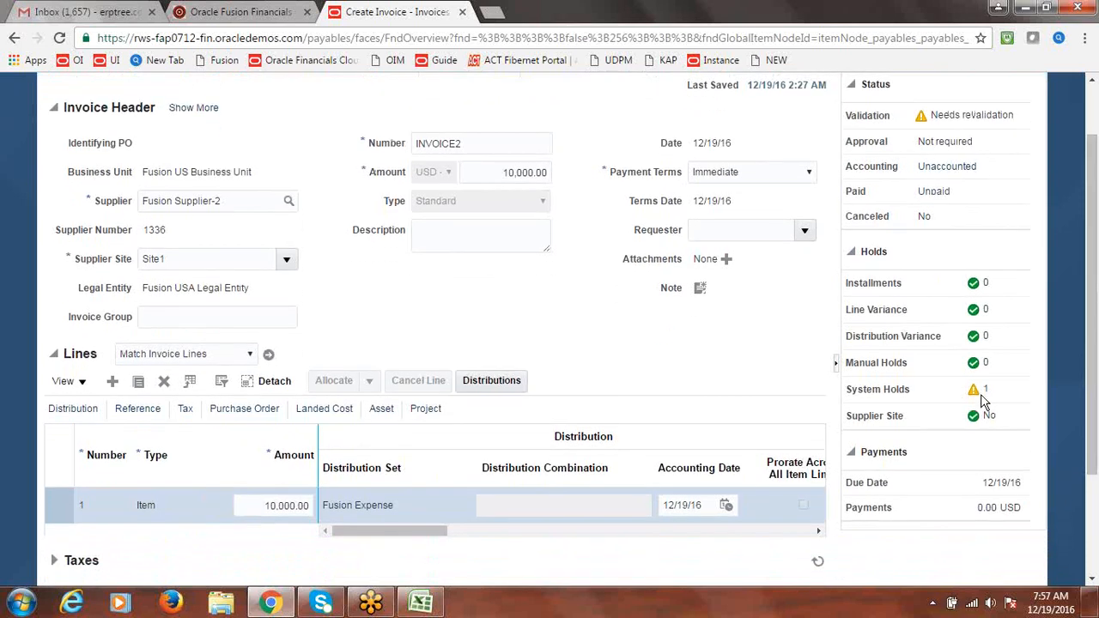
pyautogui.moveTo(415, 534); pyautogui.dragTo(410, 533)
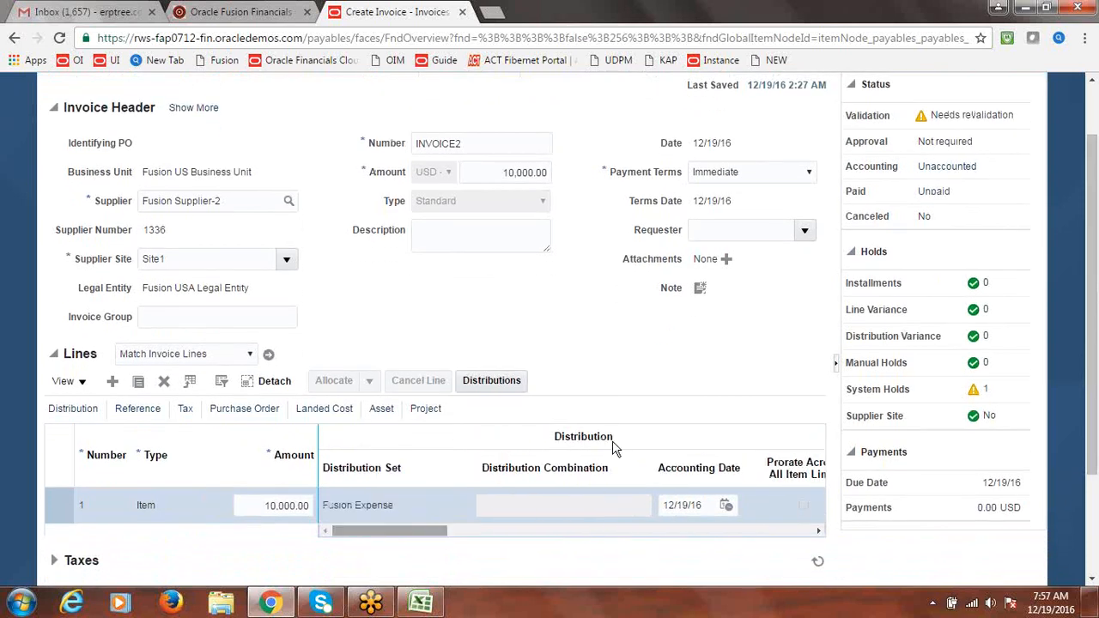
# Release INVOICE2's withholding tax system hold with release name Tax withheld
pyautogui.click(987, 391)
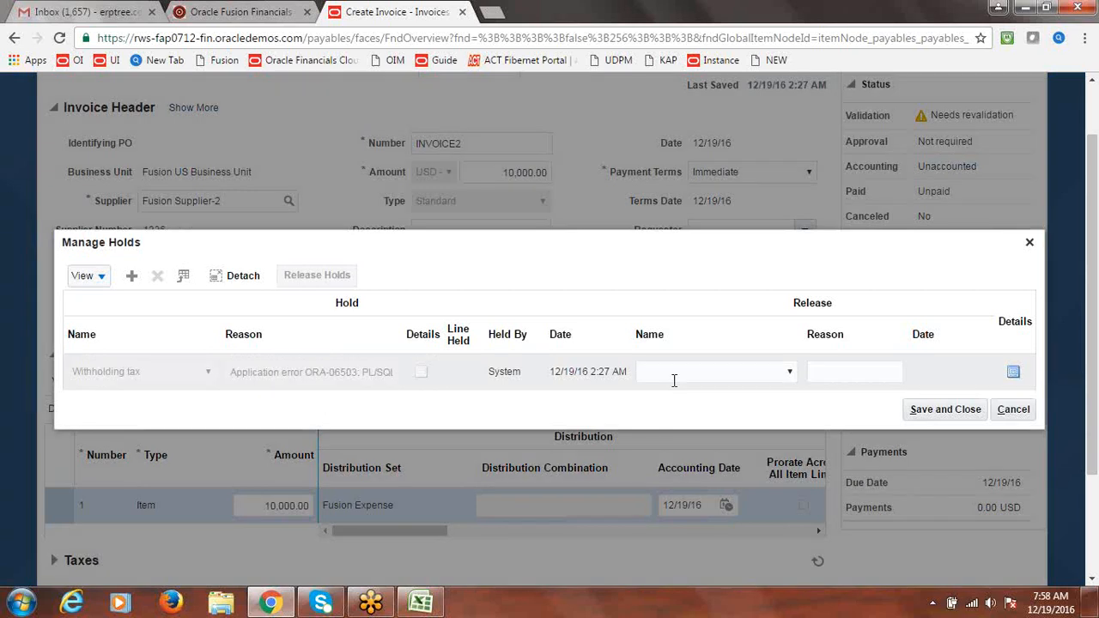
pyautogui.click(303, 380)
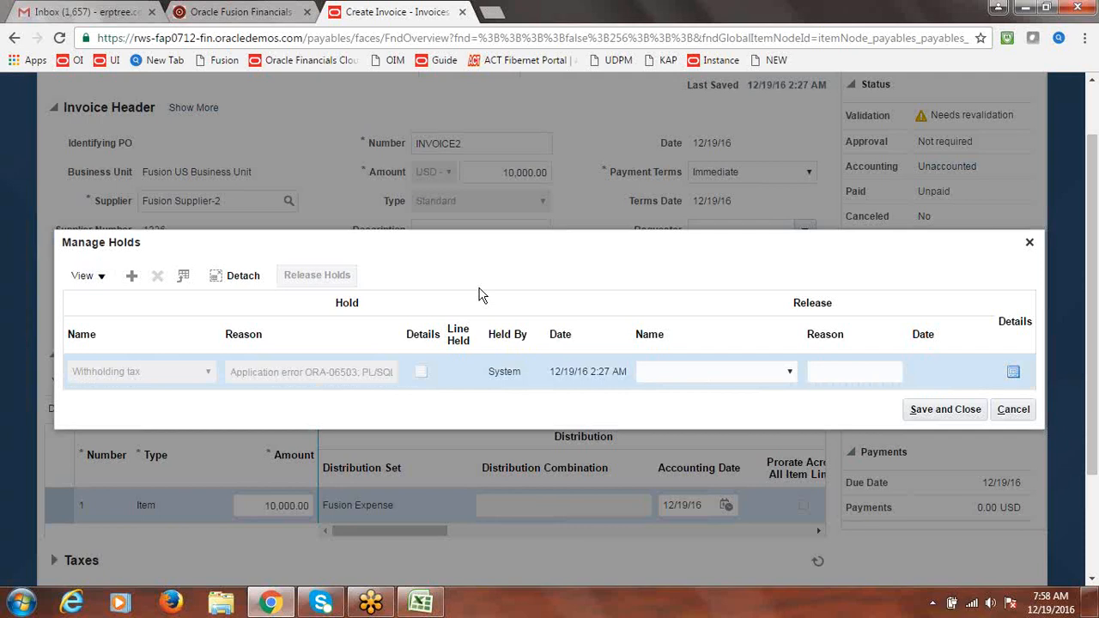
pyautogui.click(508, 380)
pyautogui.click(421, 376)
pyautogui.click(790, 375)
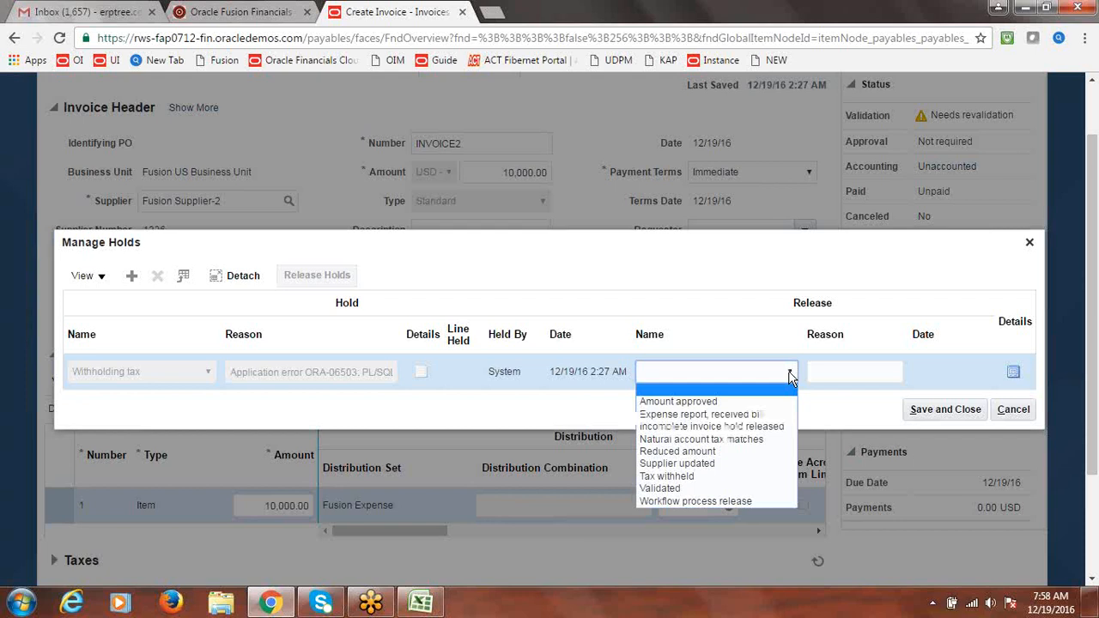
pyautogui.click(700, 479)
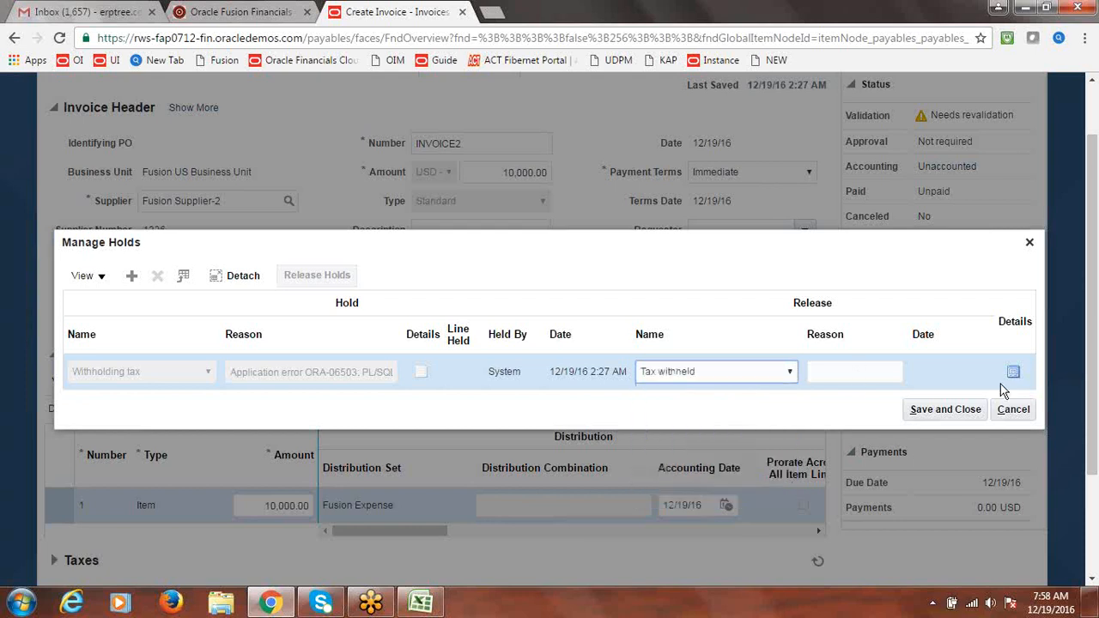
pyautogui.click(935, 410)
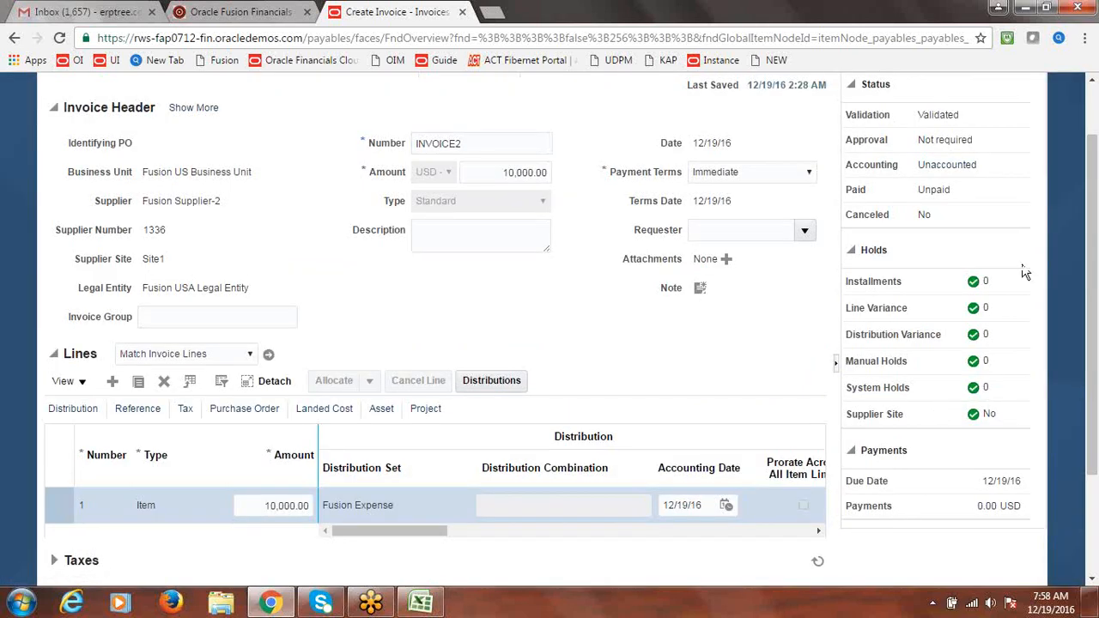
# Save INVOICE2, review the Invoice Actions options, then save and close it
pyautogui.moveTo(1094, 268); pyautogui.dragTo(1093, 193)
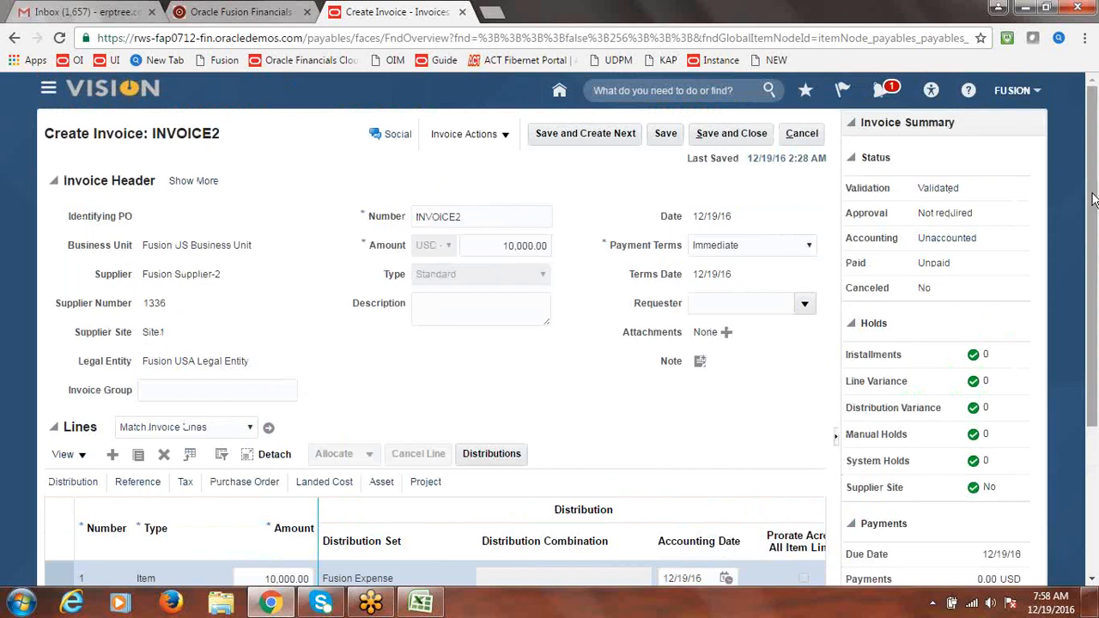
pyautogui.moveTo(1092, 201)
pyautogui.mouseDown()
pyautogui.moveTo(1095, 279)
pyautogui.moveTo(1095, 203)
pyautogui.mouseUp()
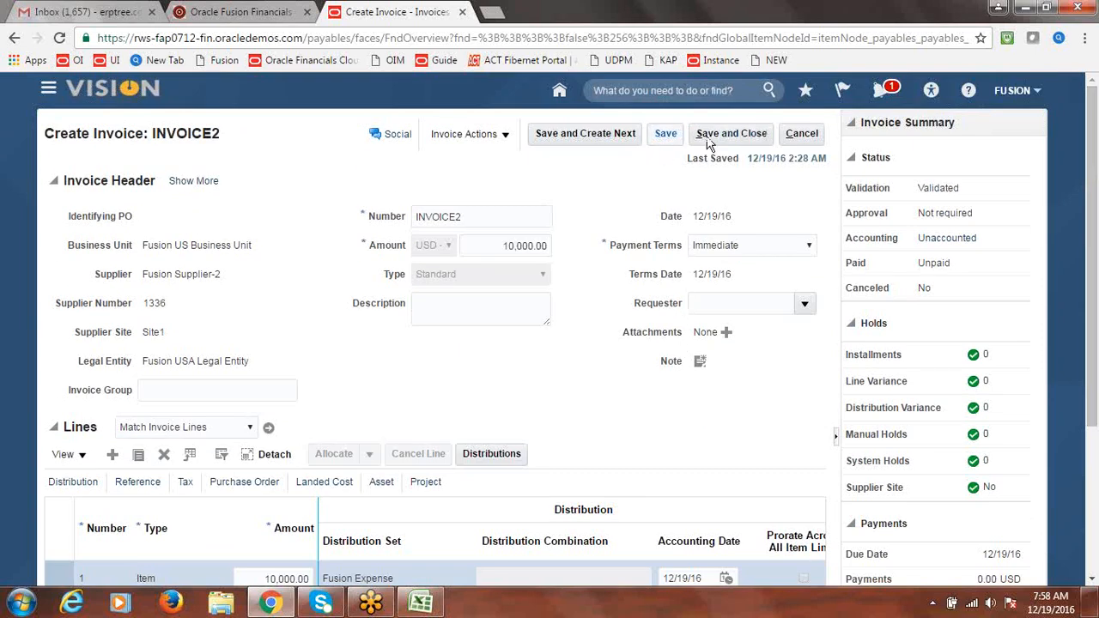
pyautogui.click(666, 134)
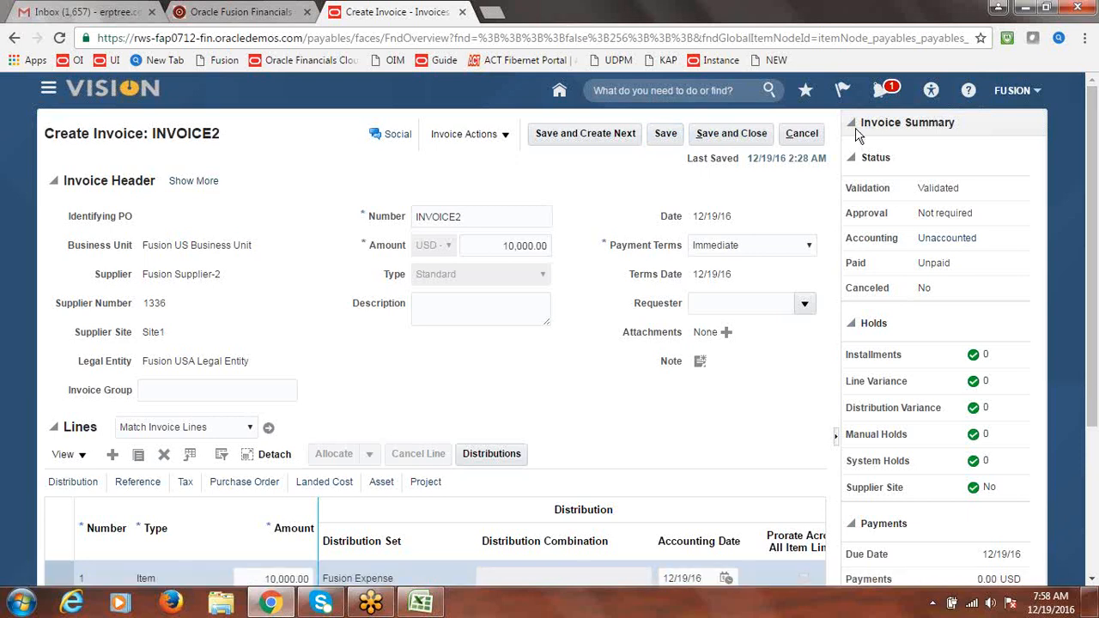
pyautogui.click(505, 141)
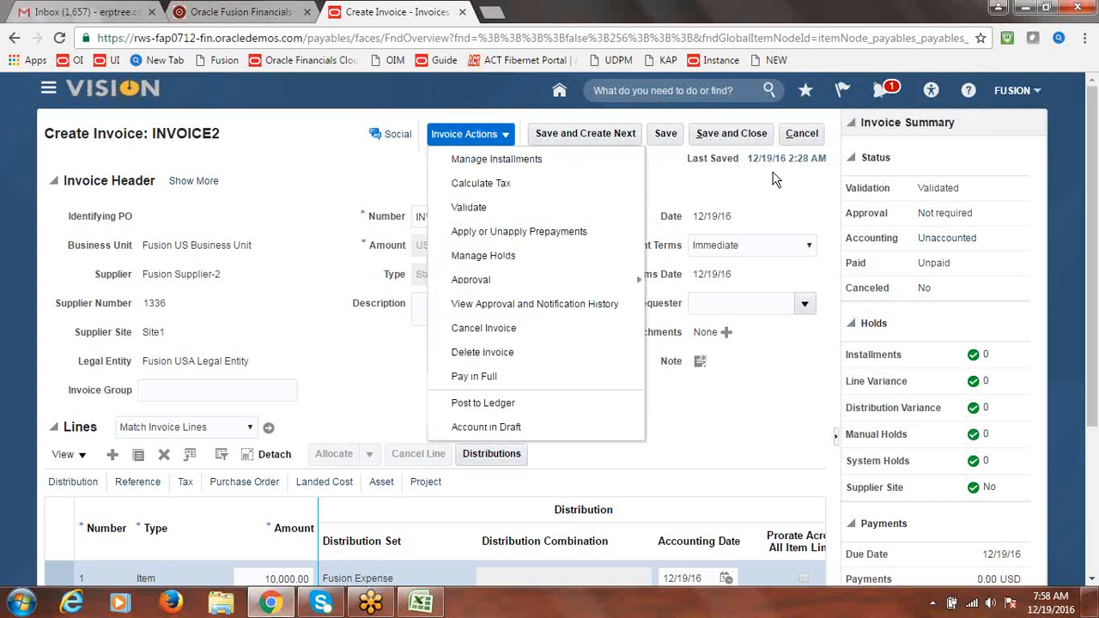
pyautogui.click(744, 139)
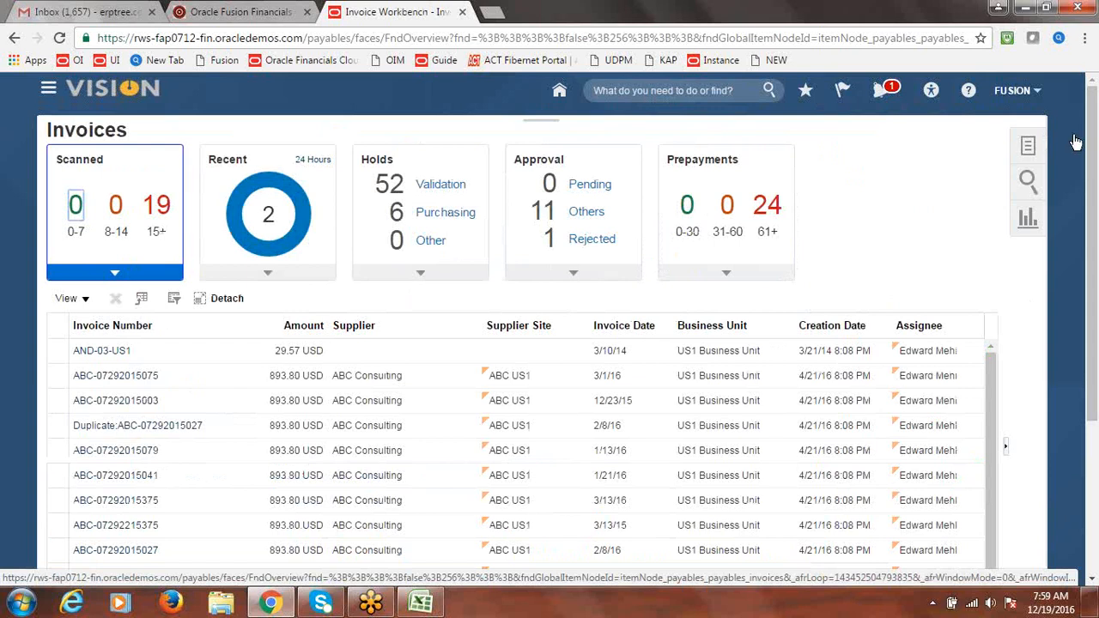
# Open Manage Invoices and set the business unit to Fusion US Business Unit
pyautogui.click(1030, 147)
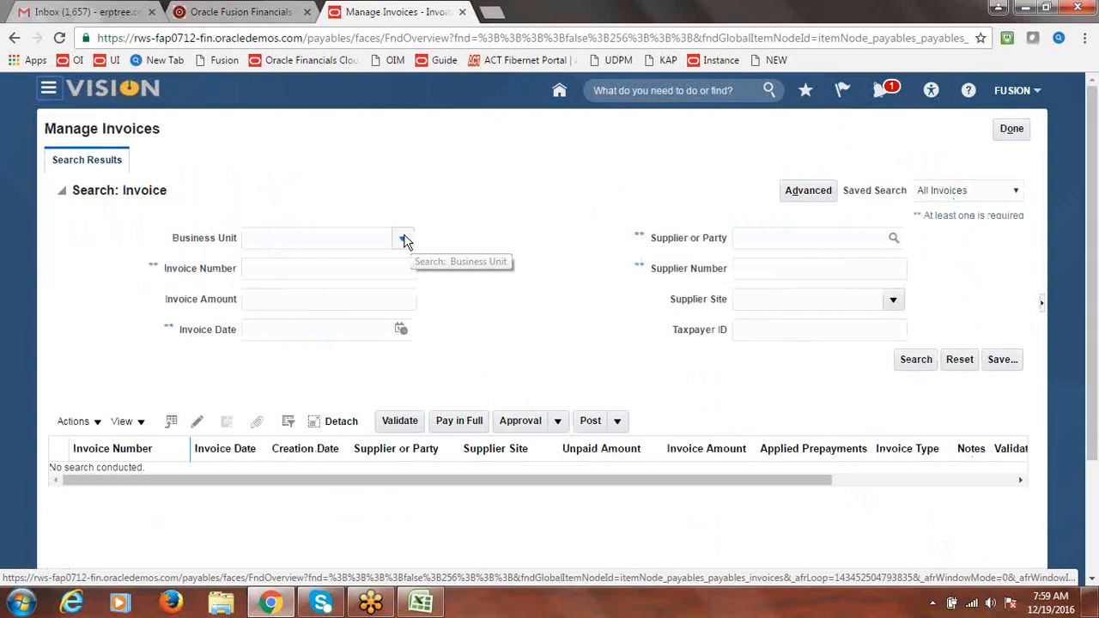
pyautogui.click(404, 239)
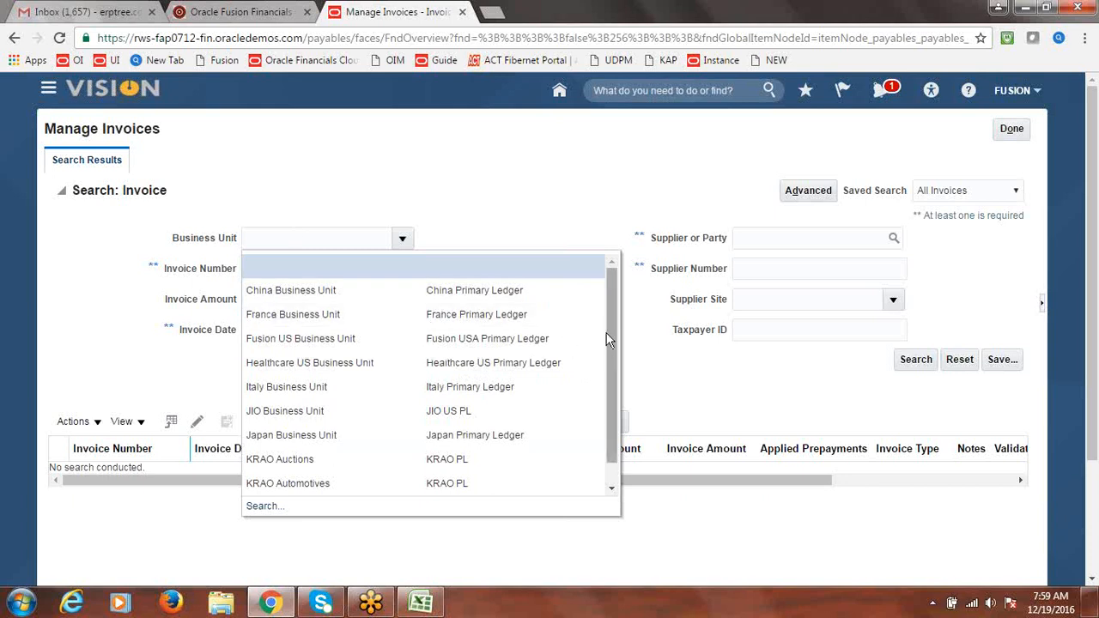
pyautogui.moveTo(613, 328); pyautogui.dragTo(614, 369)
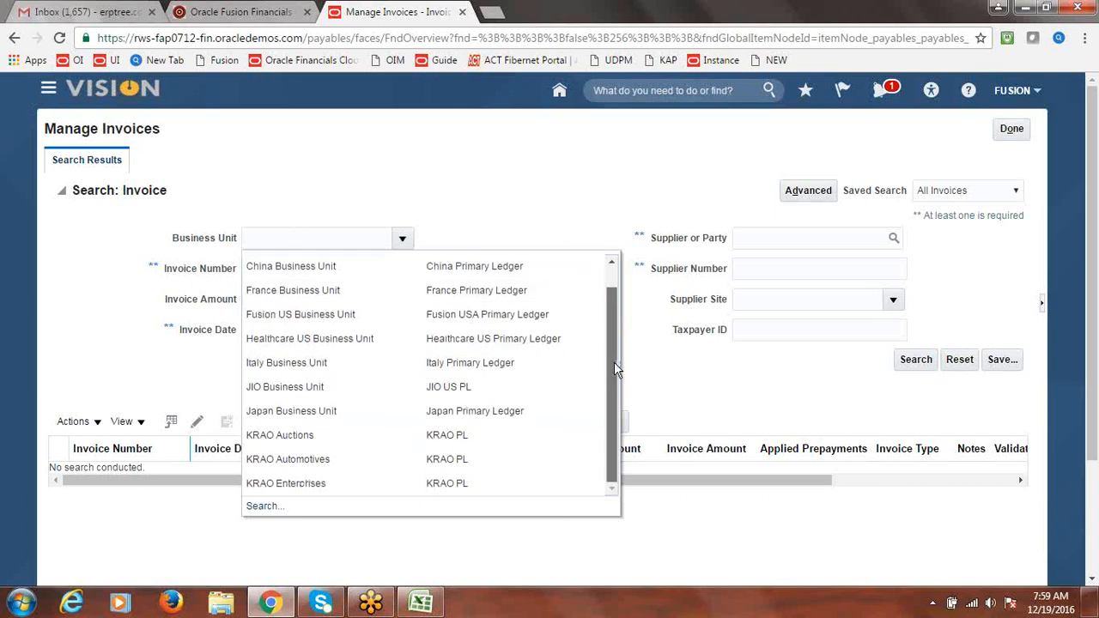
pyautogui.click(273, 507)
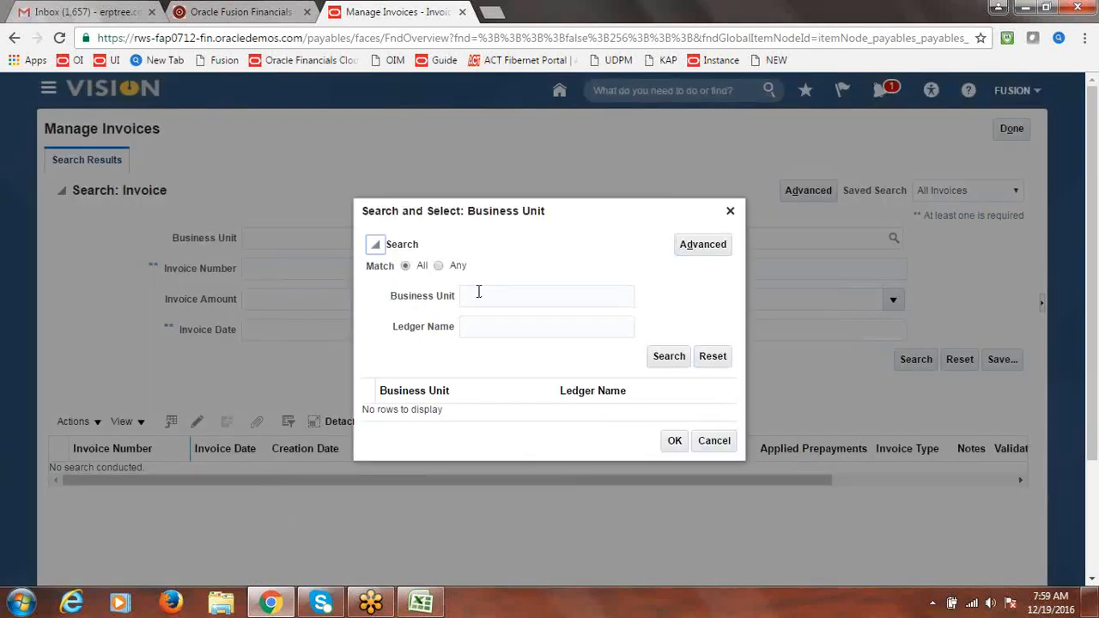
pyautogui.click(479, 294)
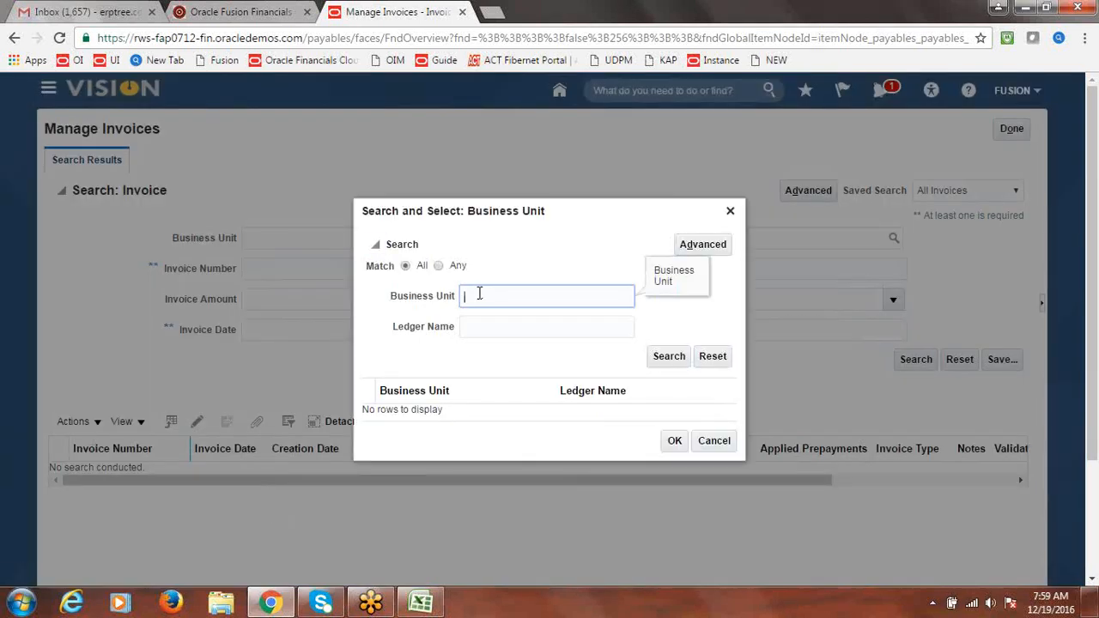
pyautogui.click(711, 364)
pyautogui.click(731, 212)
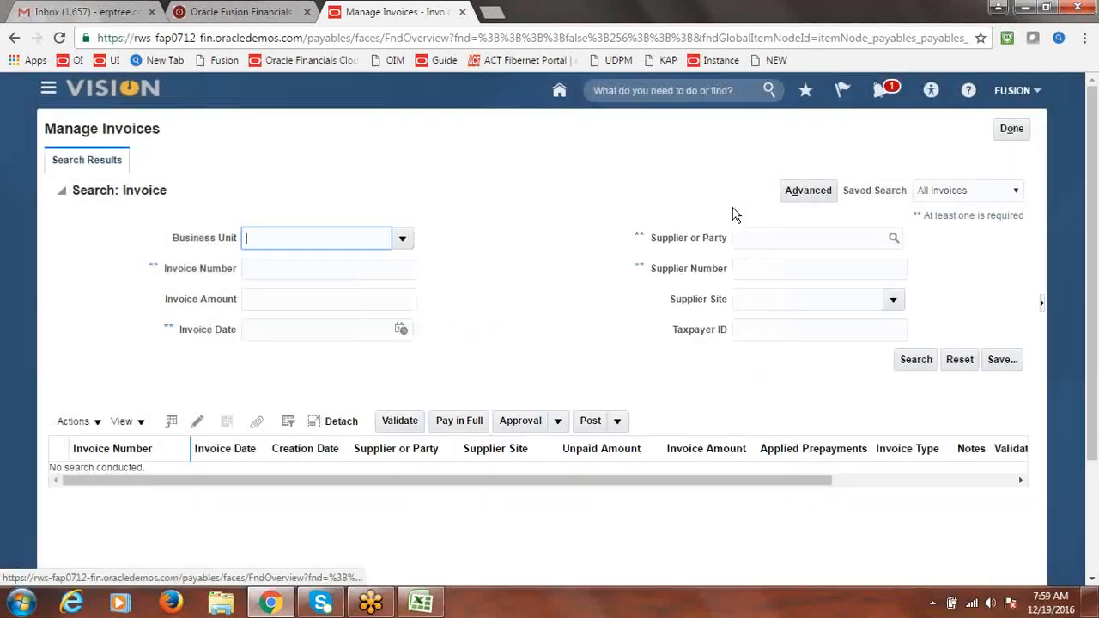
pyautogui.click(402, 240)
pyautogui.click(321, 338)
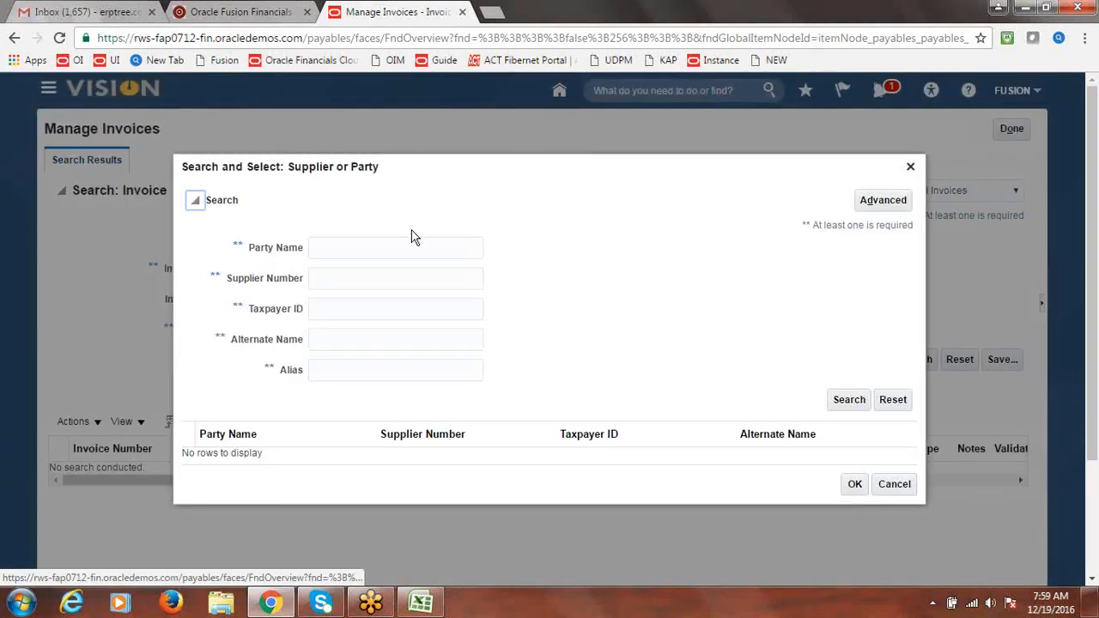
# Search invoices for supplier Fusion WHT Authority, then leave the search page
pyautogui.click(410, 240)
pyautogui.write('Fusion')
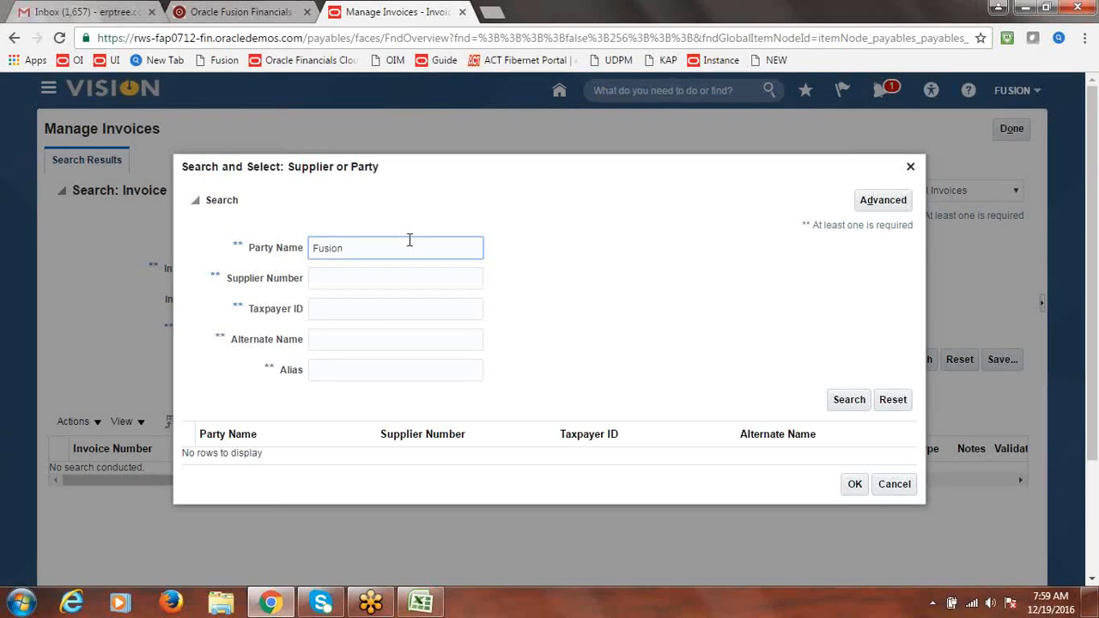
pyautogui.write(' WHT')
pyautogui.click(848, 400)
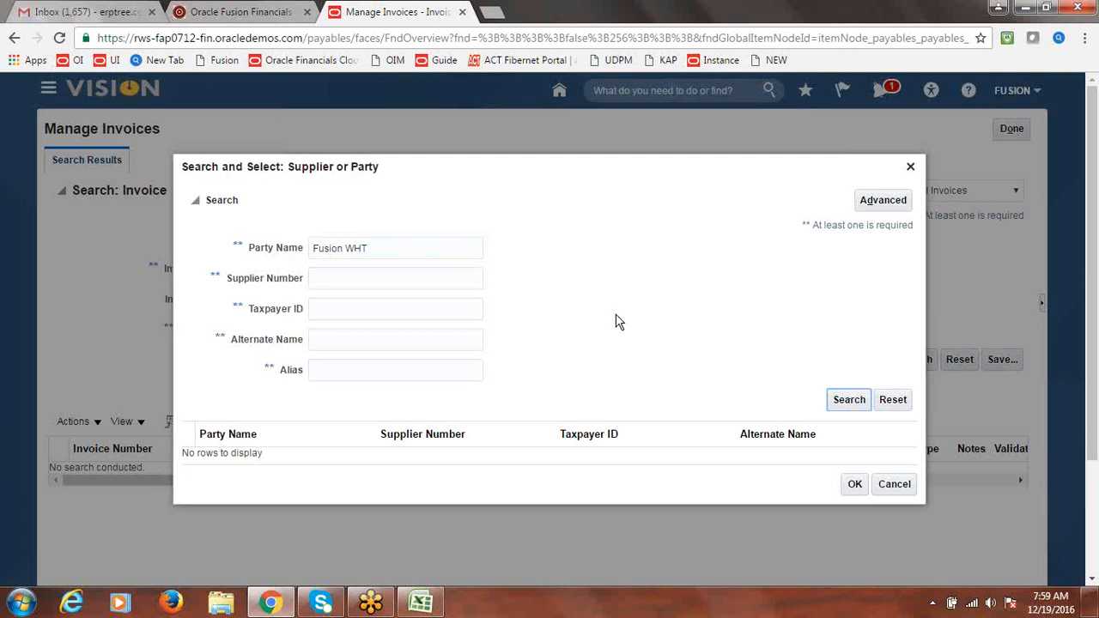
pyautogui.click(289, 452)
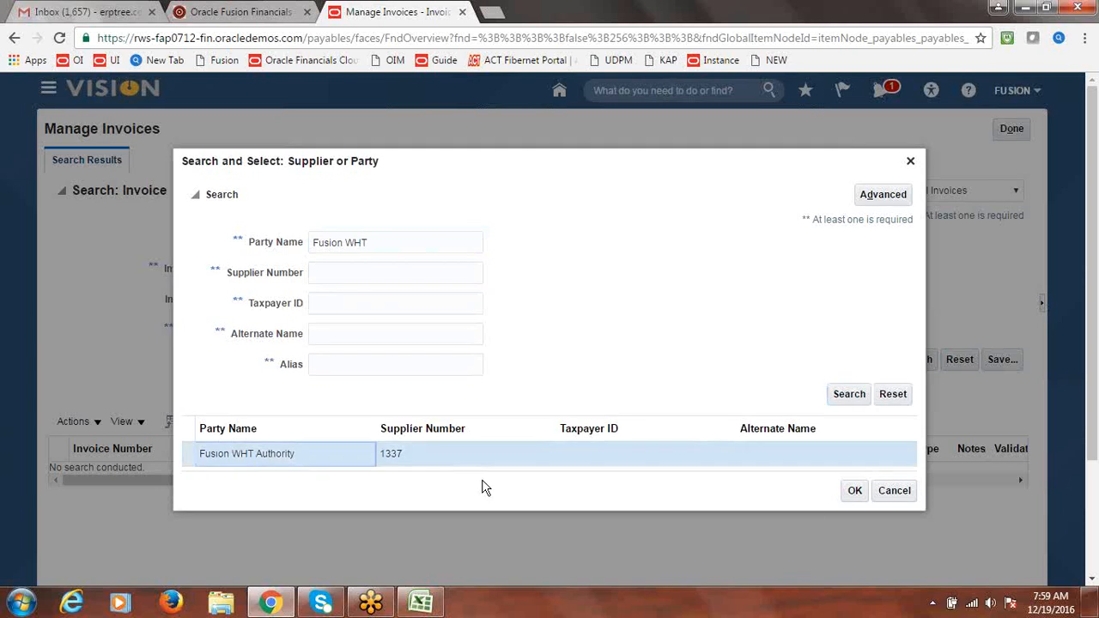
pyautogui.click(854, 494)
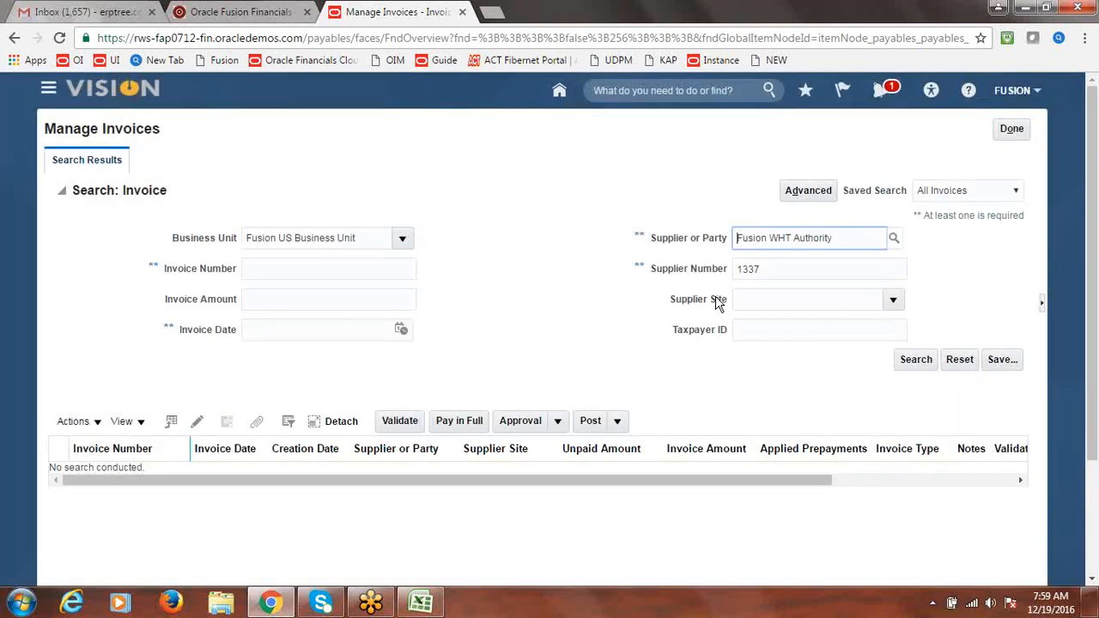
pyautogui.click(914, 360)
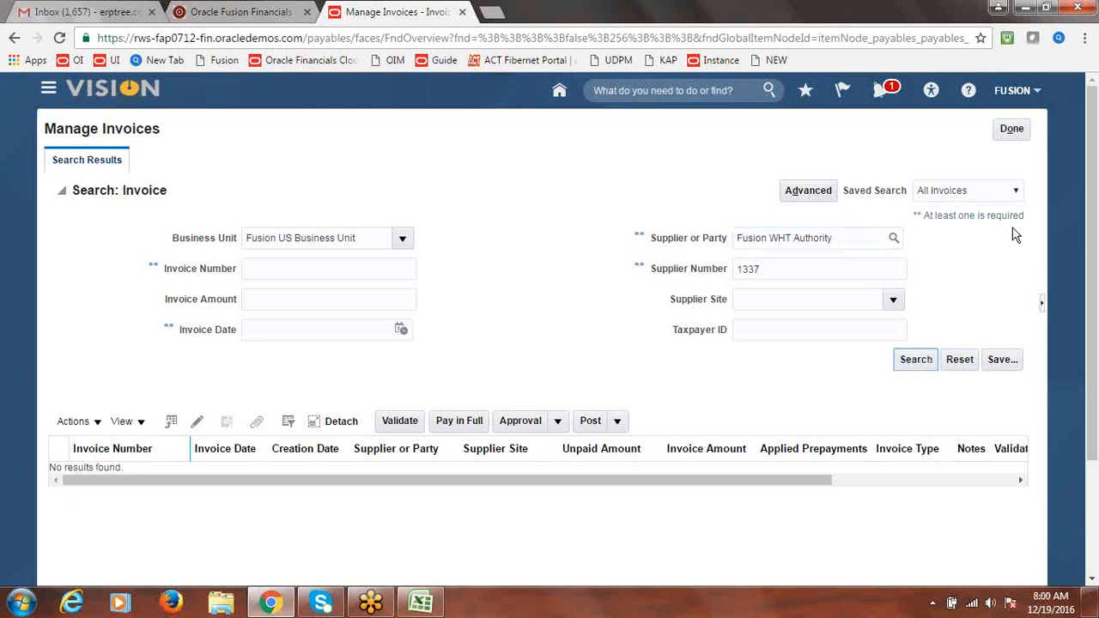
pyautogui.click(925, 360)
pyautogui.click(1013, 129)
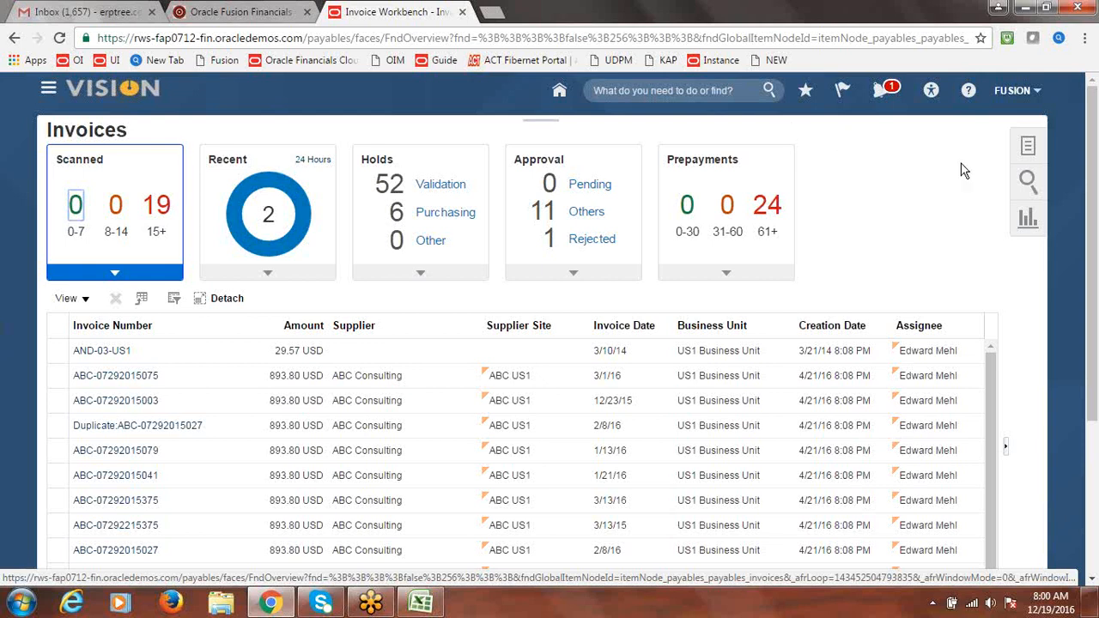
# Go to Setup and Maintenance from the FUSION user settings menu
pyautogui.click(1018, 92)
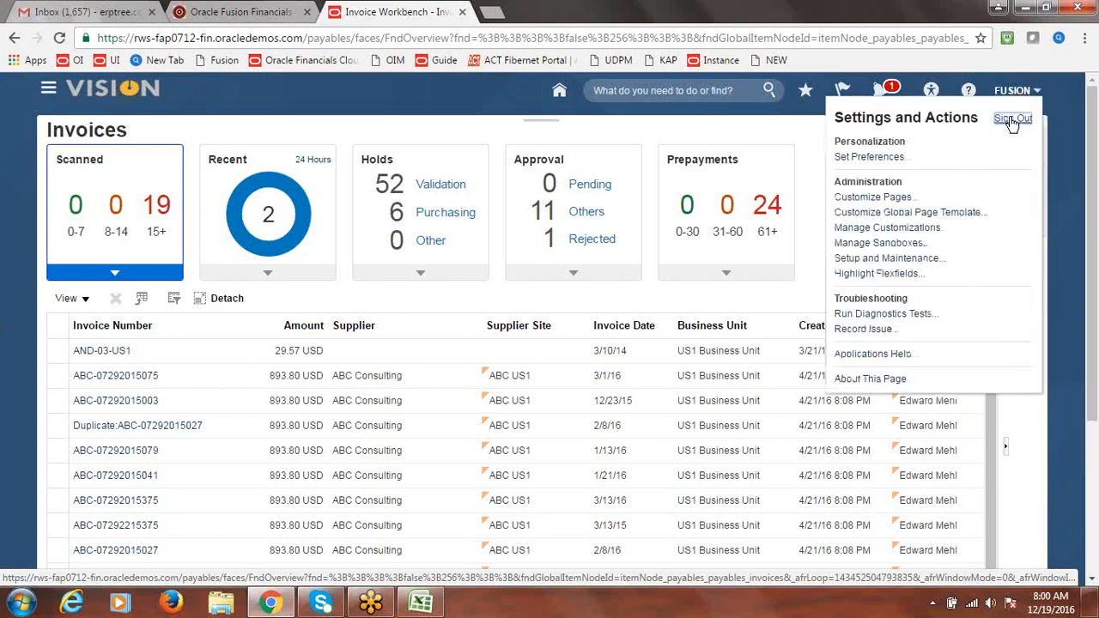
pyautogui.click(719, 144)
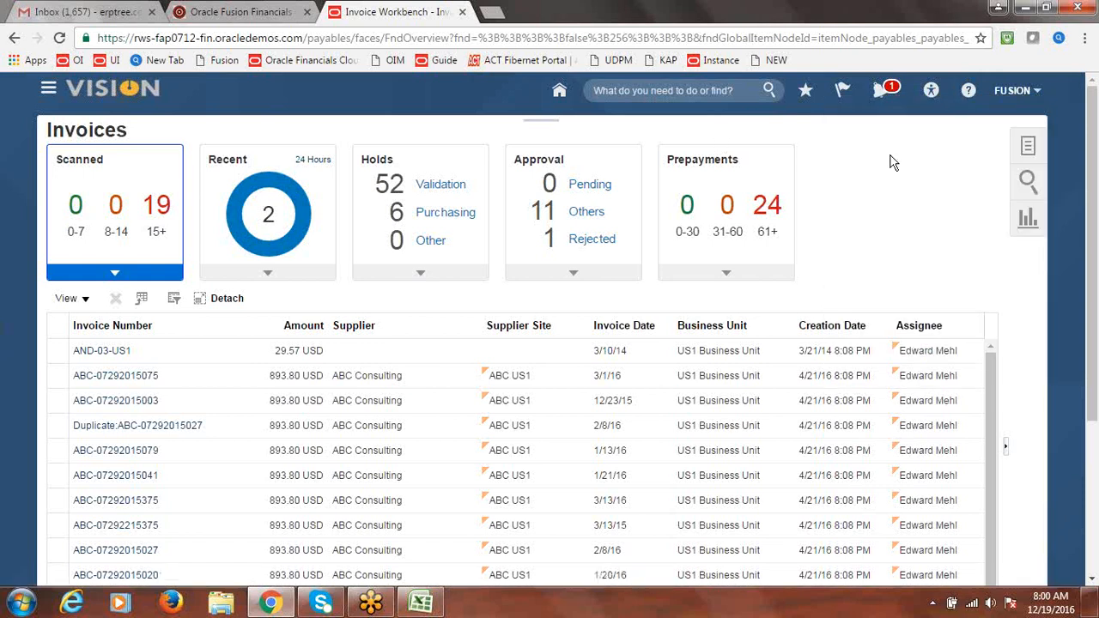
pyautogui.click(1020, 93)
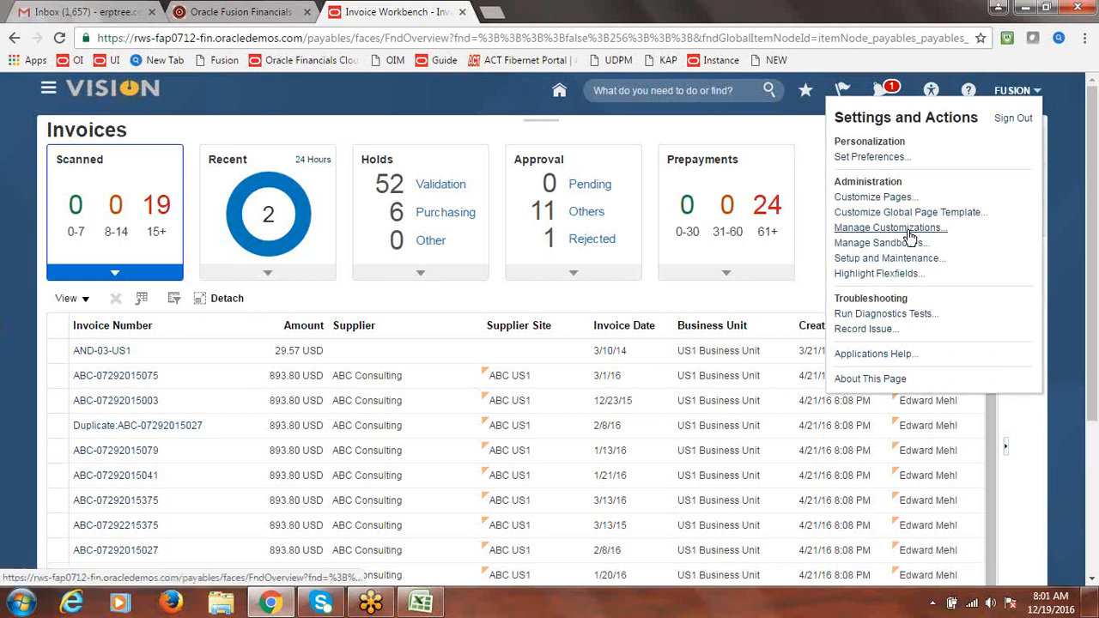
pyautogui.click(898, 258)
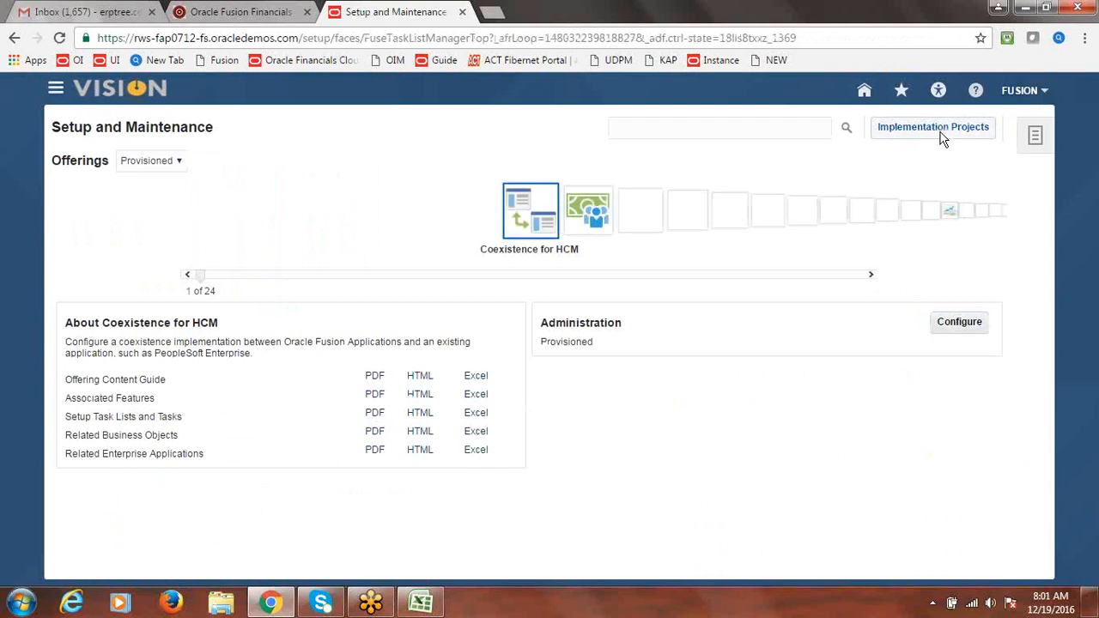
pyautogui.click(940, 131)
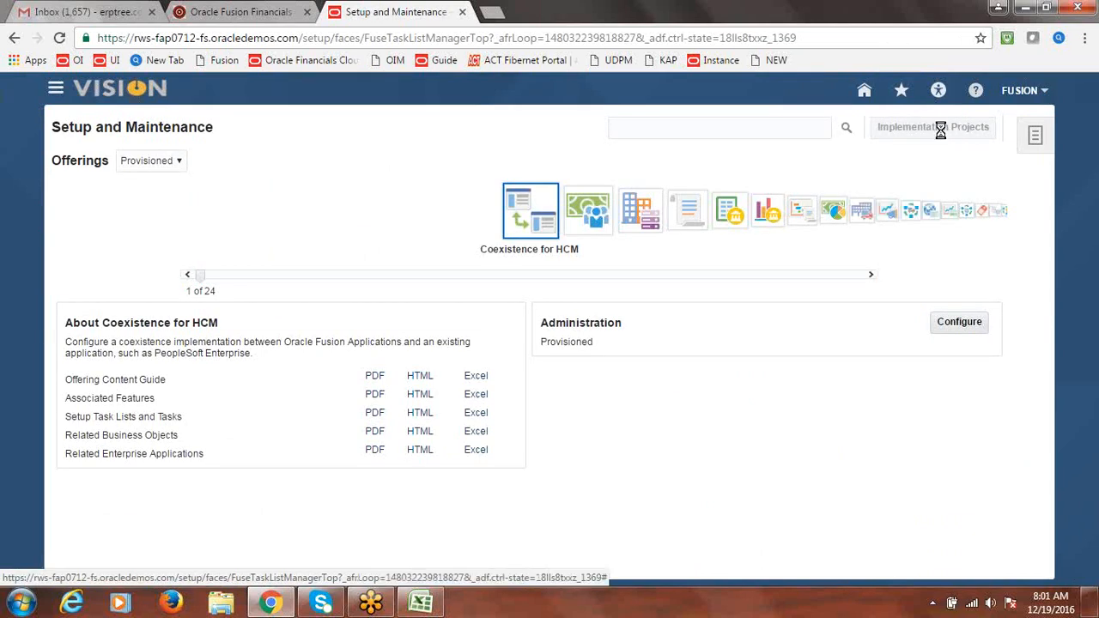
# In Fusion Implementation Project, find and open the Manage Tax Reporting and Withholding Tax Options task
pyautogui.click(182, 347)
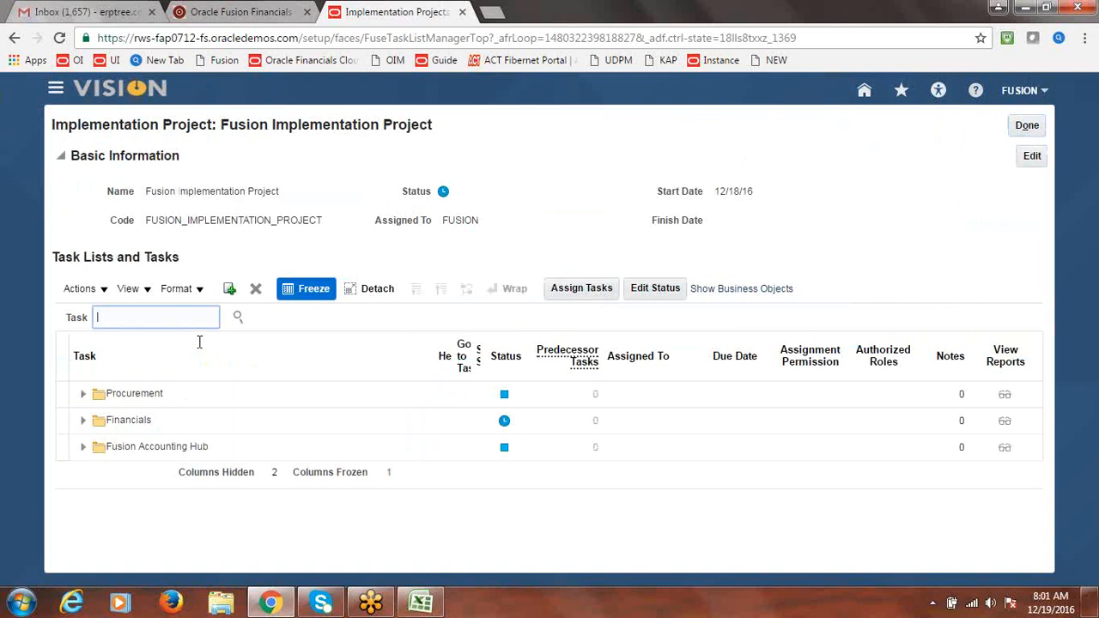
pyautogui.write('Withholding Tax Options')
pyautogui.click(237, 319)
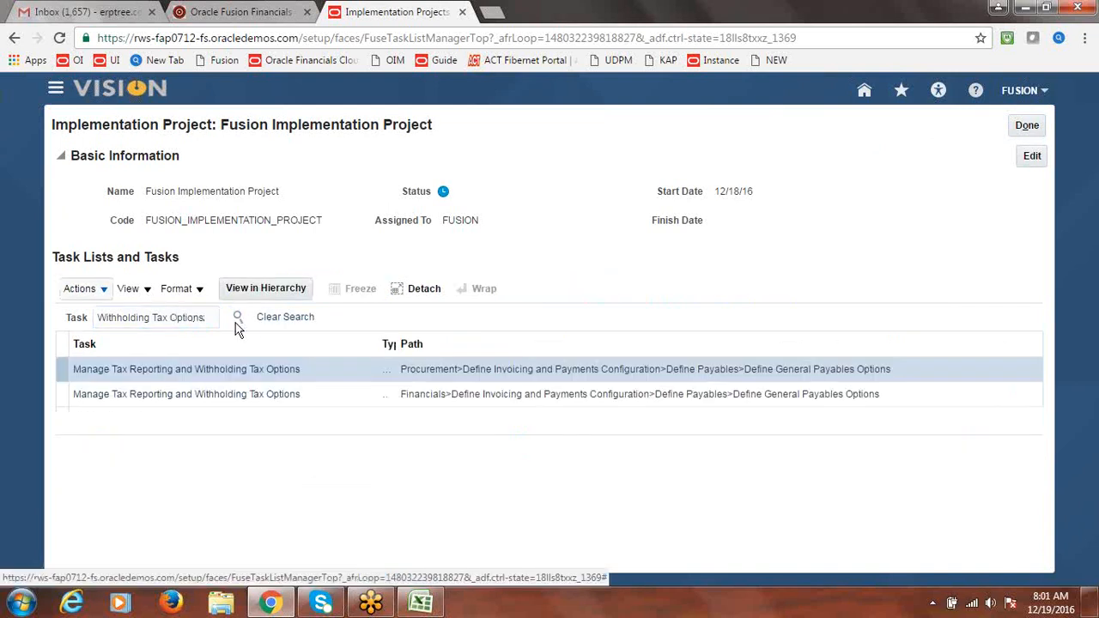
pyautogui.click(229, 401)
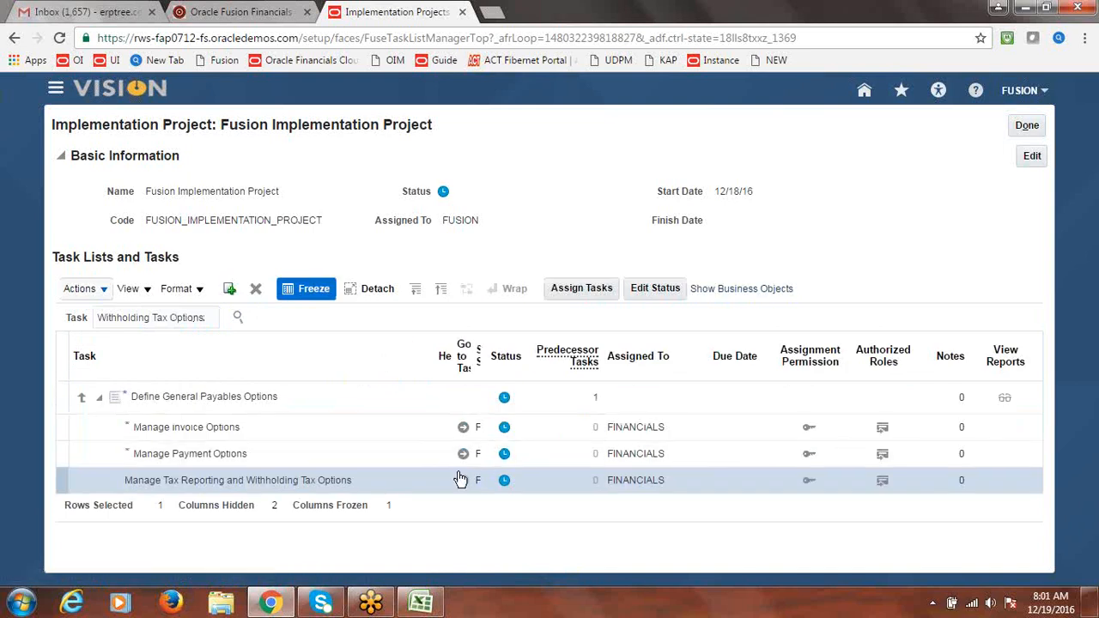
pyautogui.click(463, 481)
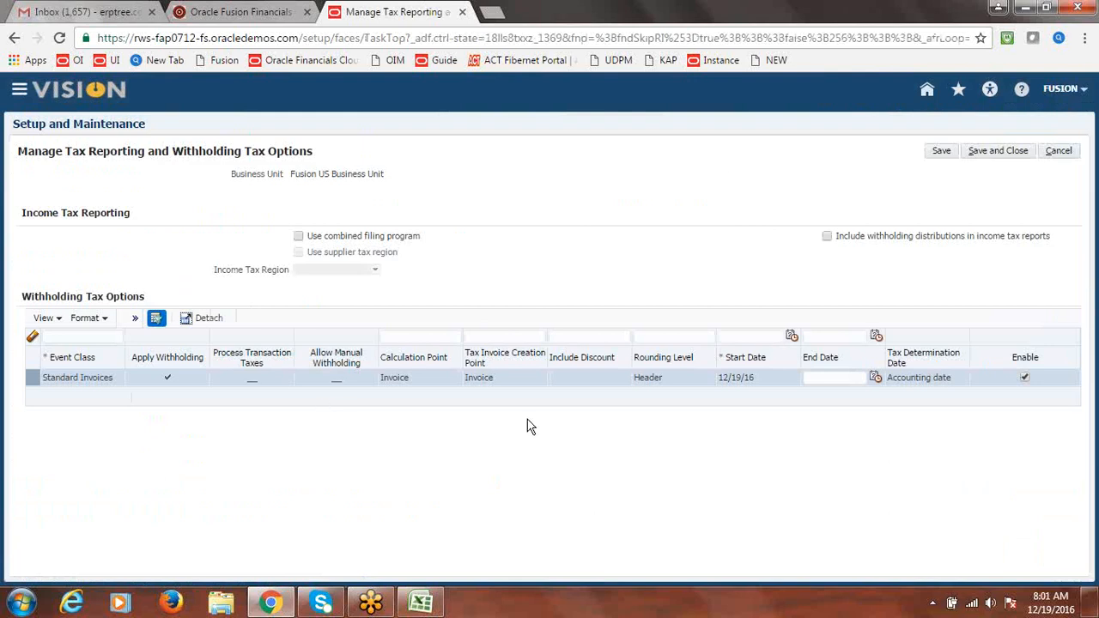
# Save and close the Standard Invoices withholding tax options and return to Setup and Maintenance
pyautogui.click(1026, 154)
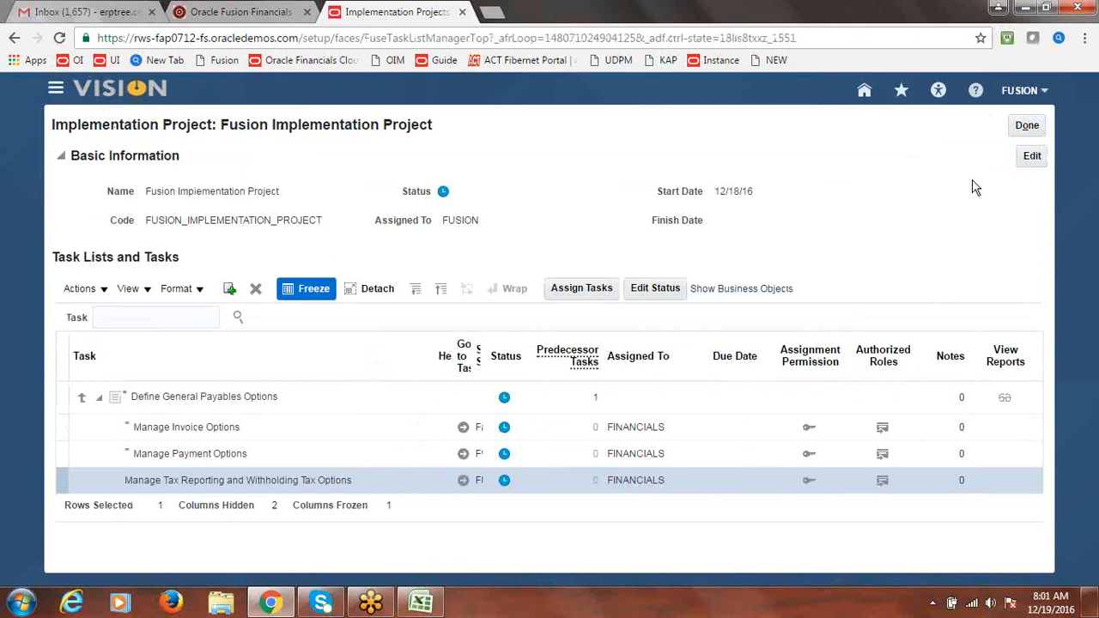
pyautogui.click(1028, 126)
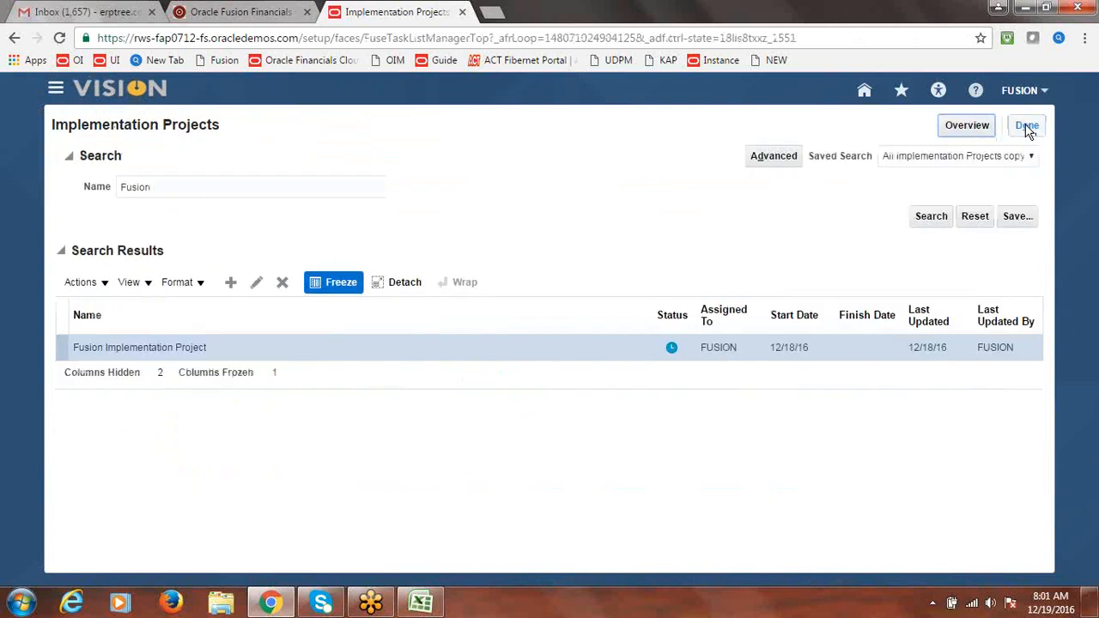
pyautogui.click(1029, 129)
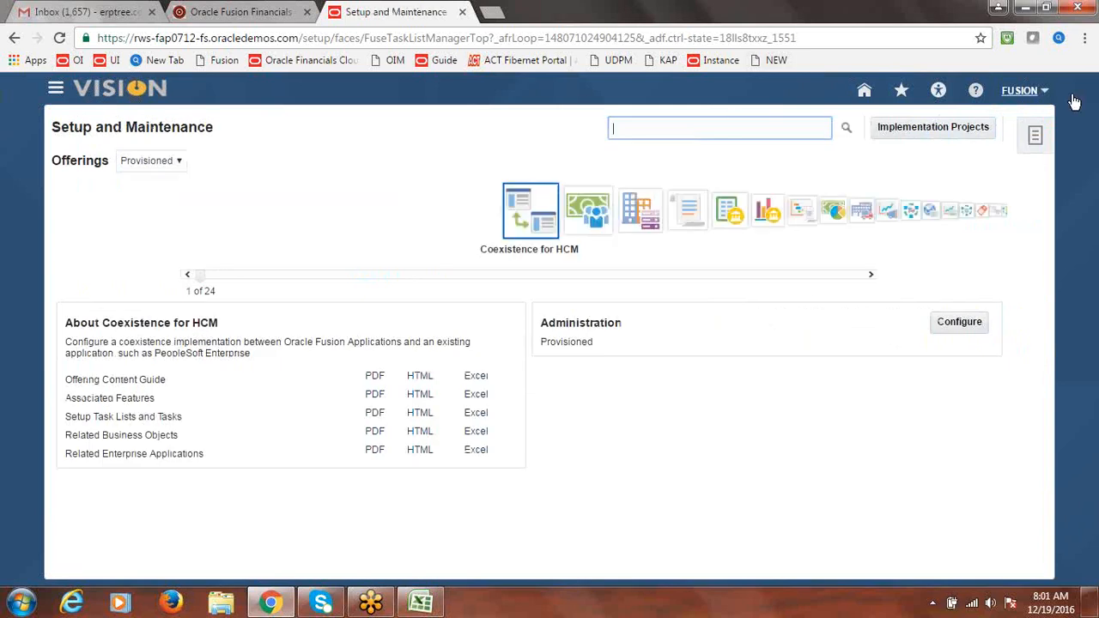
# Sign out, then sign in to the other instance with the user ID and password
pyautogui.click(1030, 103)
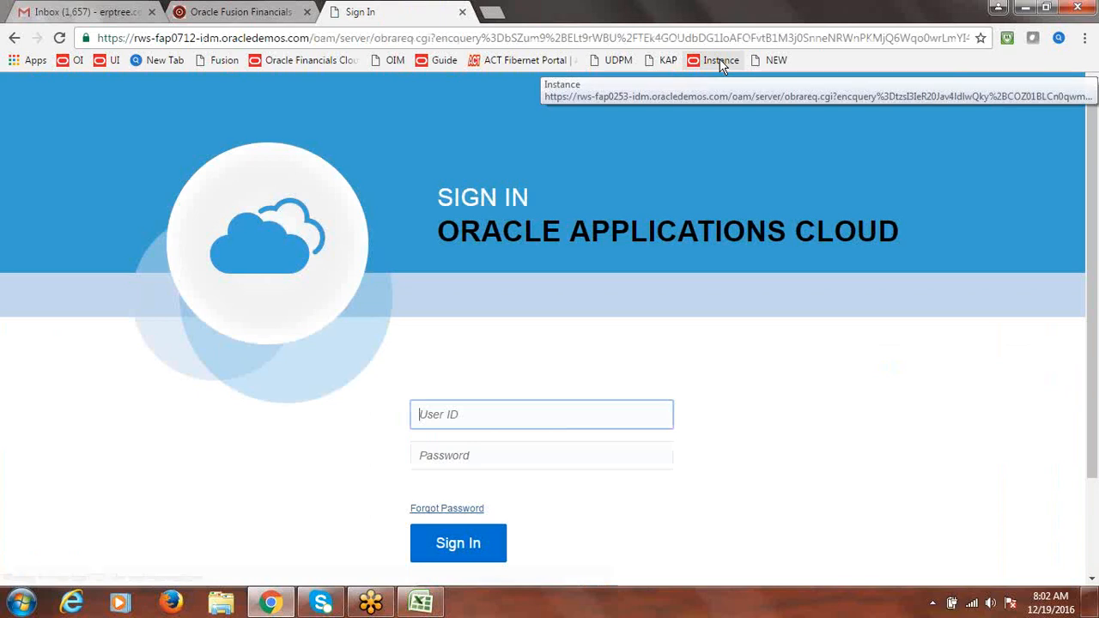
pyautogui.click(723, 66)
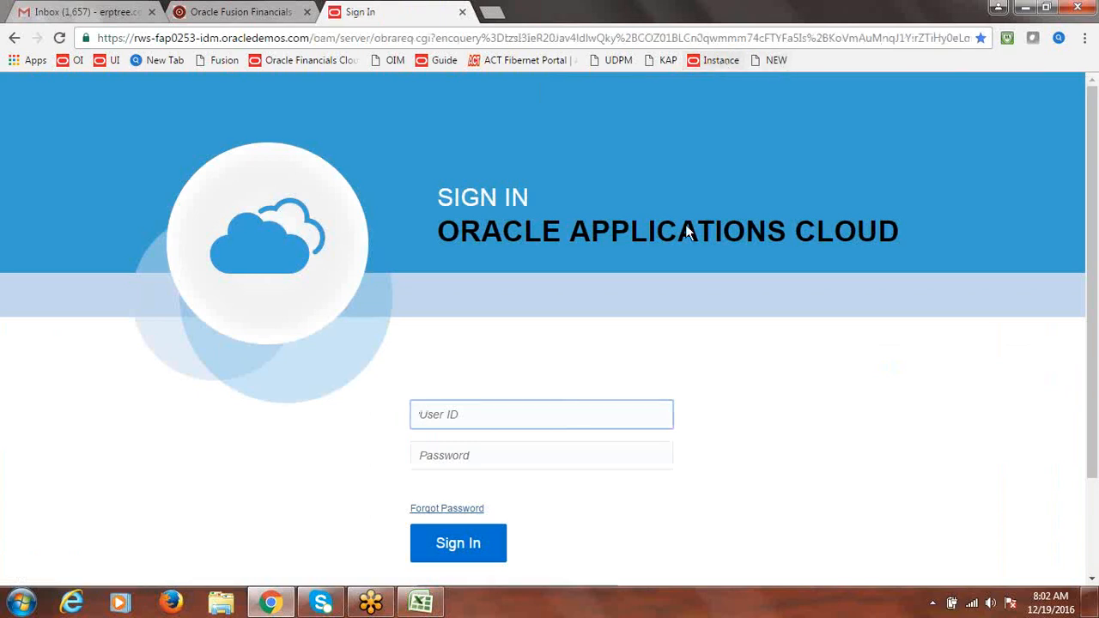
pyautogui.write('fusion')
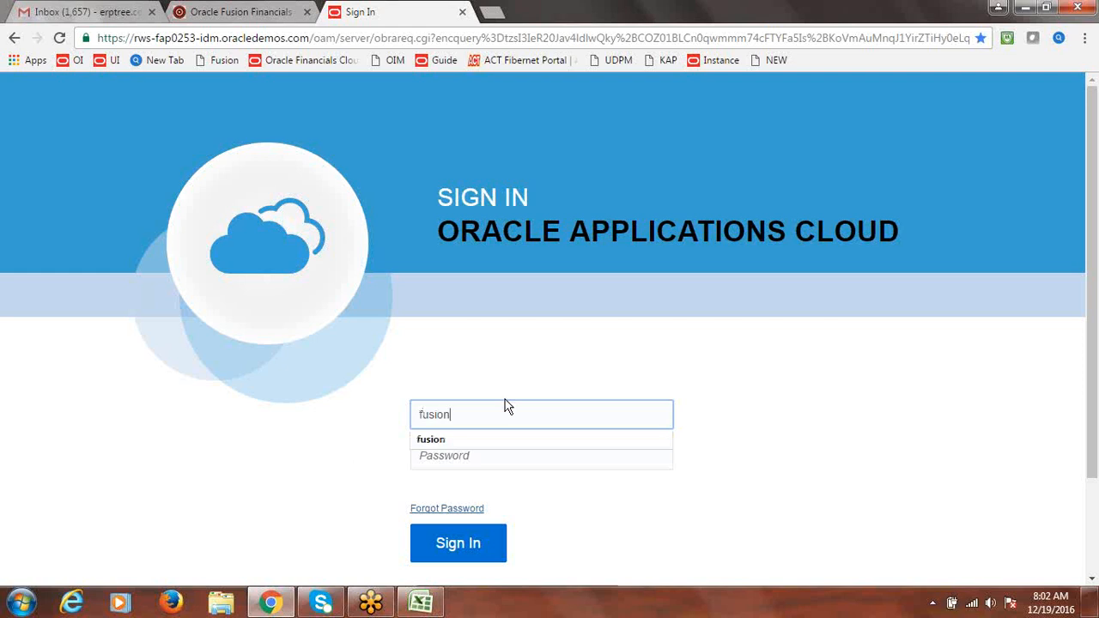
pyautogui.press('Tab')
pyautogui.write('••••••••••')
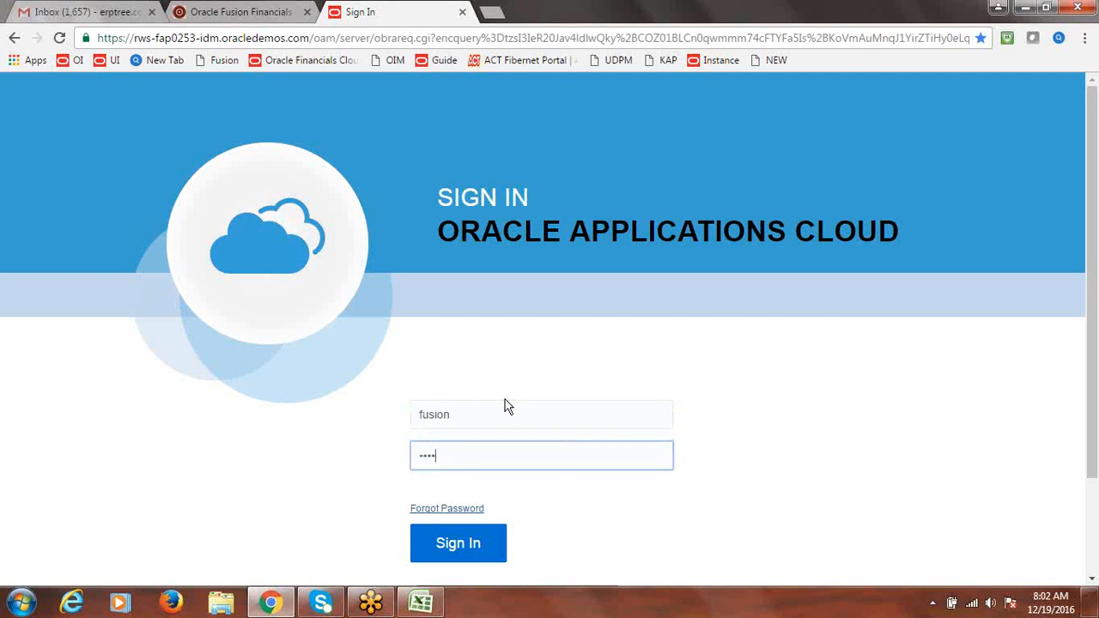
pyautogui.press('Return')
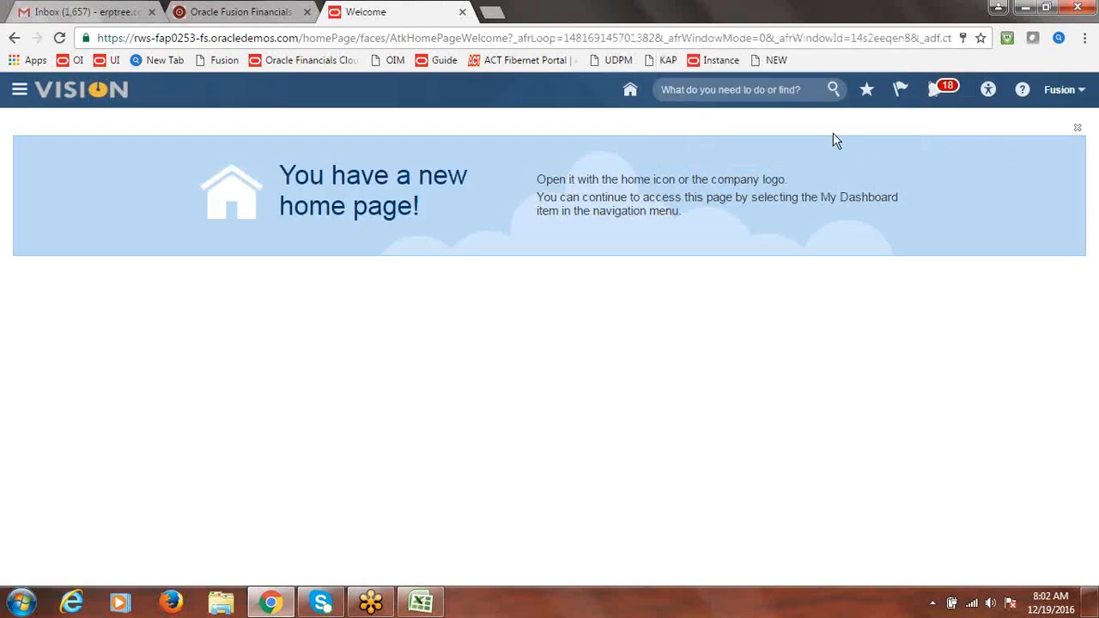
# Go to the Procurement > Suppliers work area and start a new supplier with Create Supplier
pyautogui.click(1061, 93)
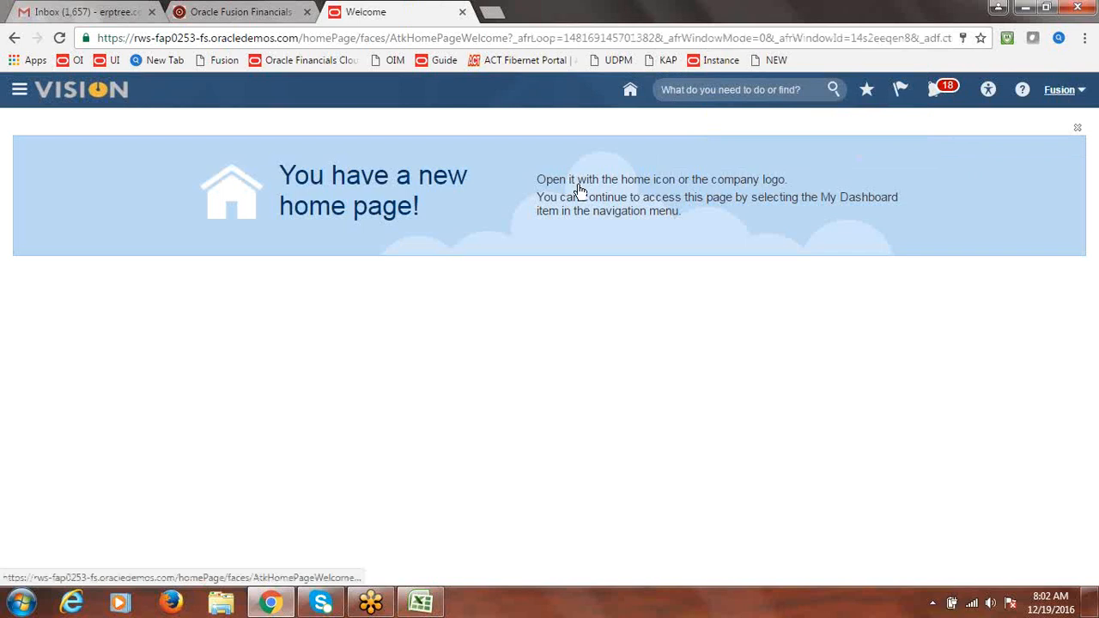
pyautogui.click(21, 91)
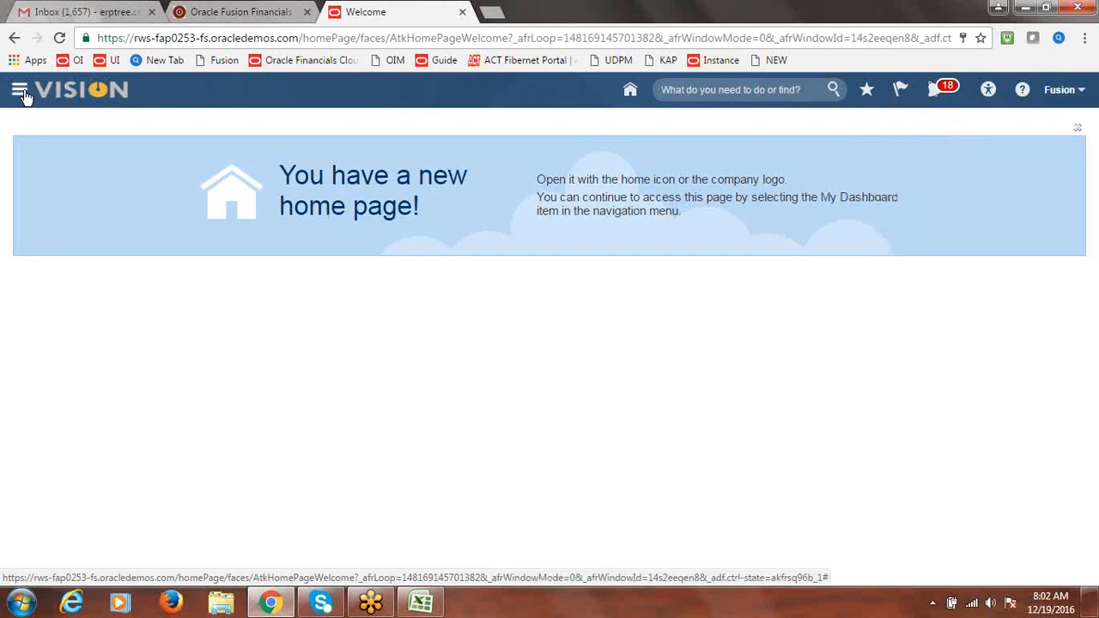
pyautogui.click(24, 95)
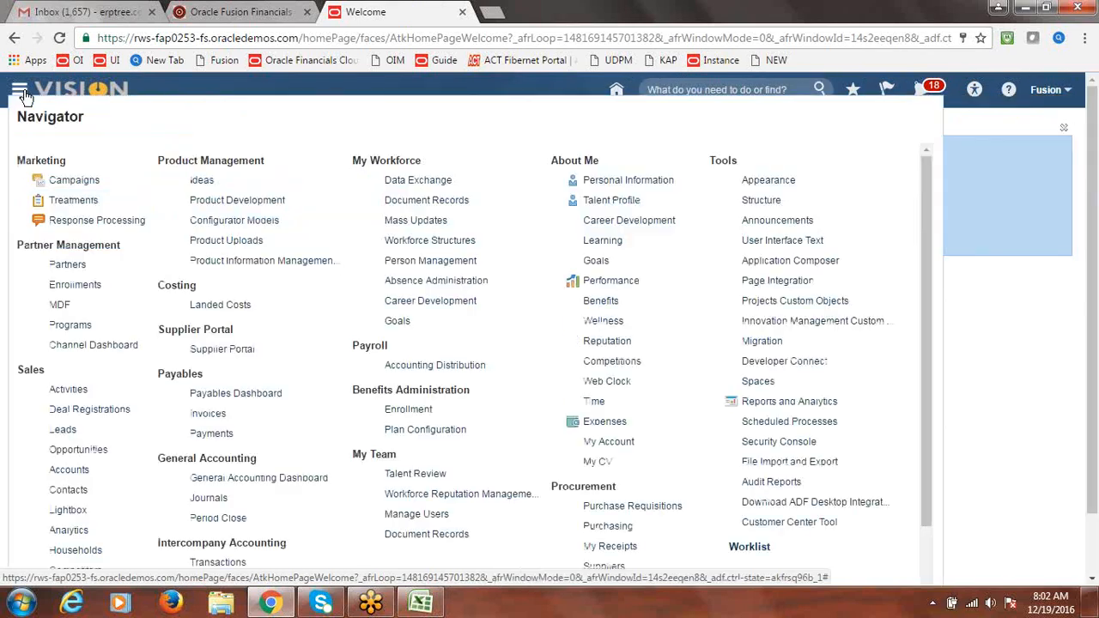
pyautogui.click(604, 567)
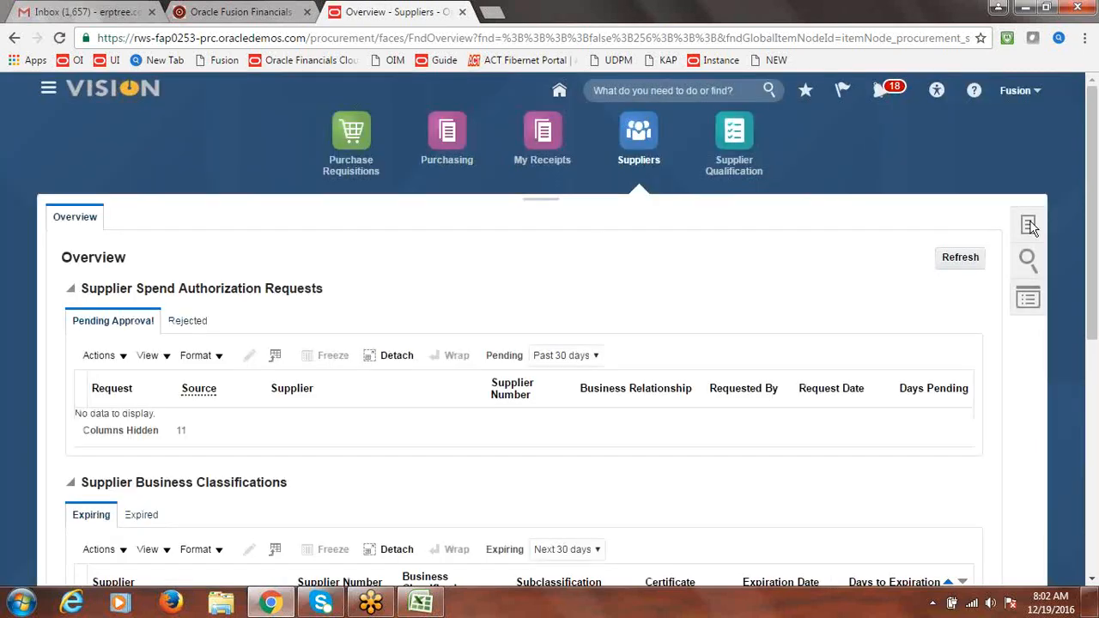
pyautogui.click(1029, 228)
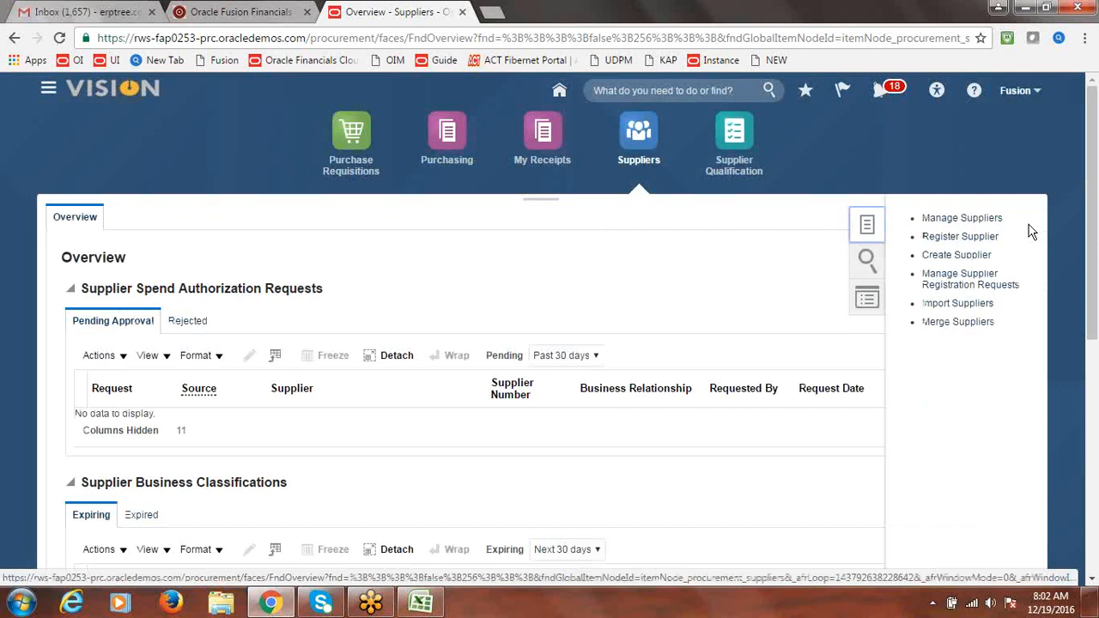
pyautogui.click(957, 255)
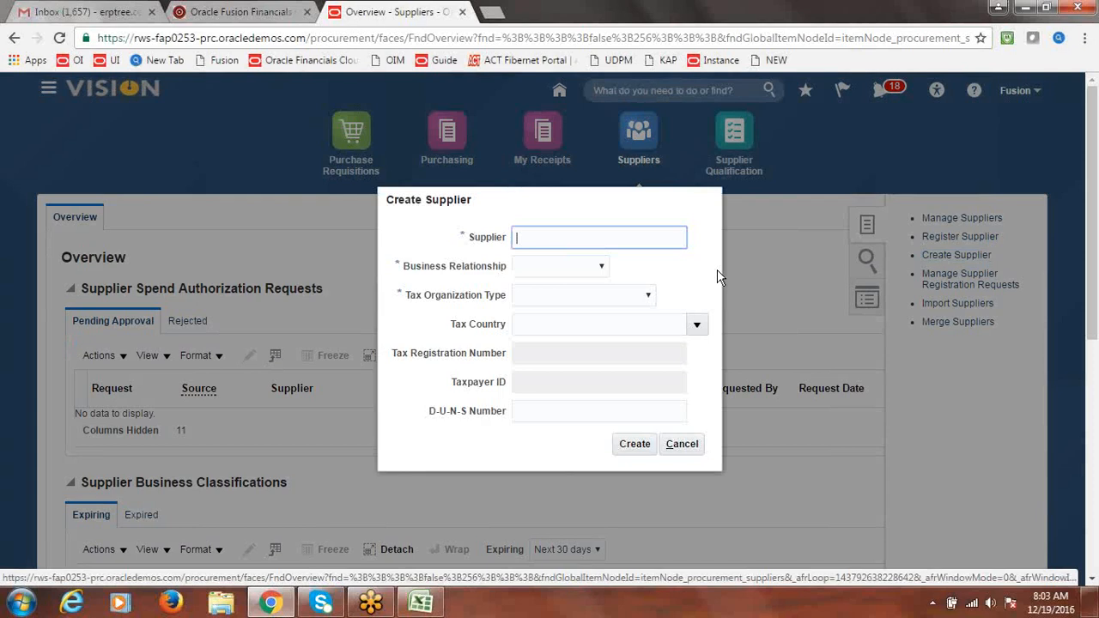
# Create supplier 'Fusion WHT Authority' with Spend Authorized relationship and Corporation tax organization type
pyautogui.write('Fusion WHT Authority')
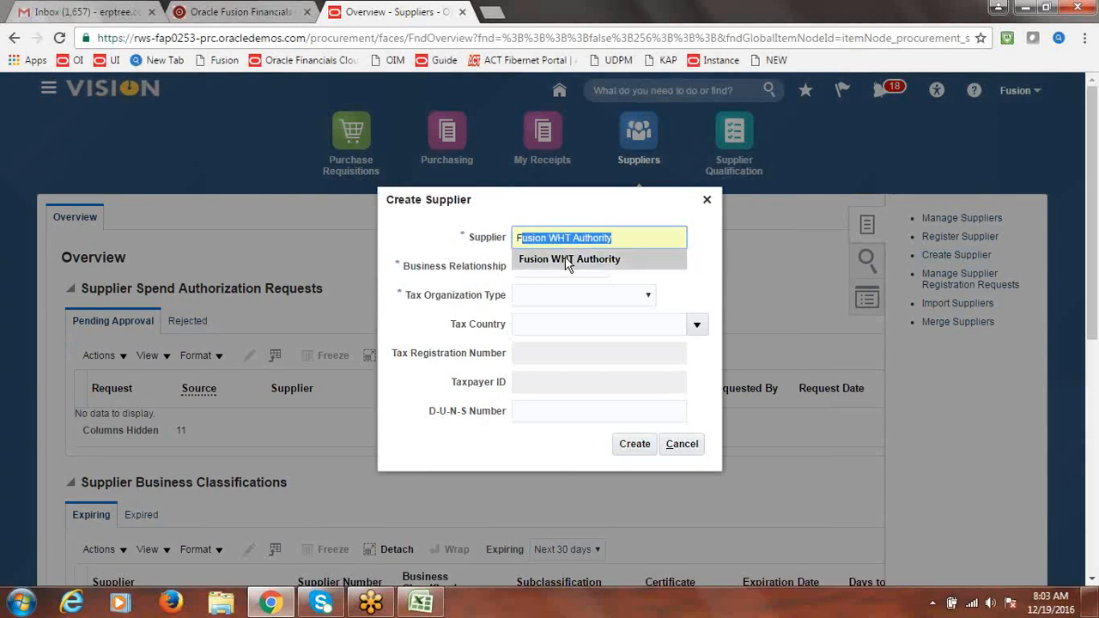
pyautogui.click(567, 259)
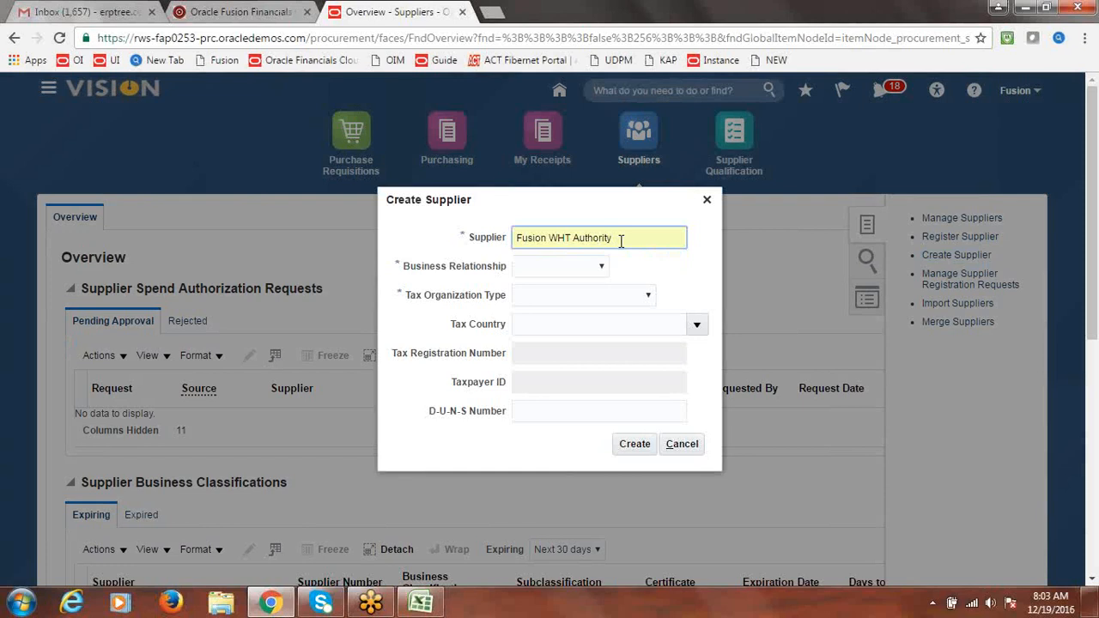
pyautogui.press('Tab')
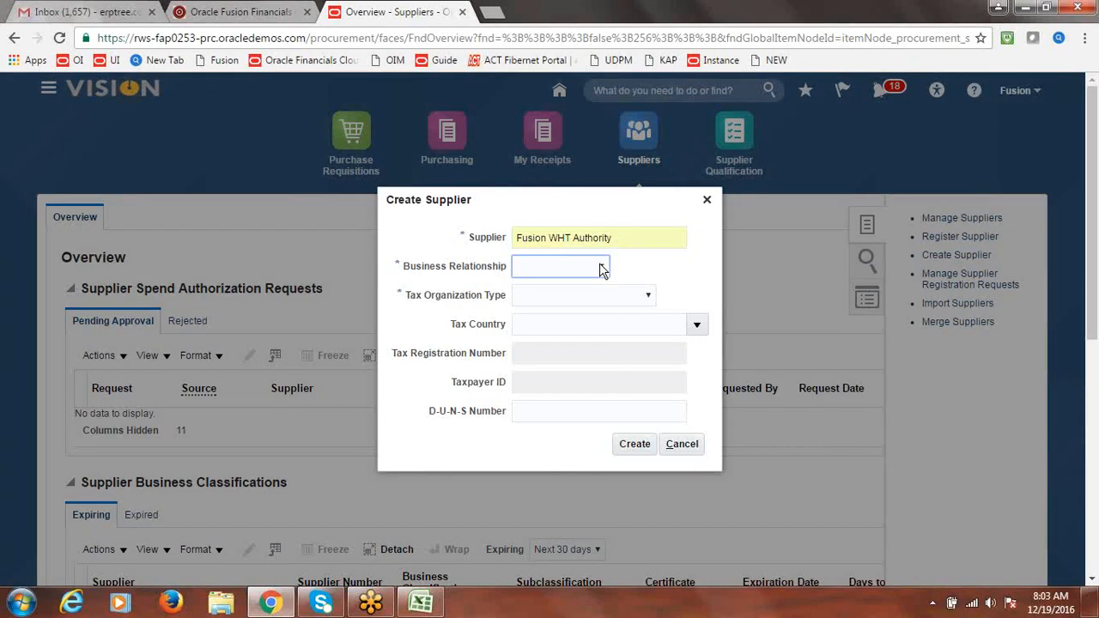
pyautogui.click(601, 267)
pyautogui.click(570, 309)
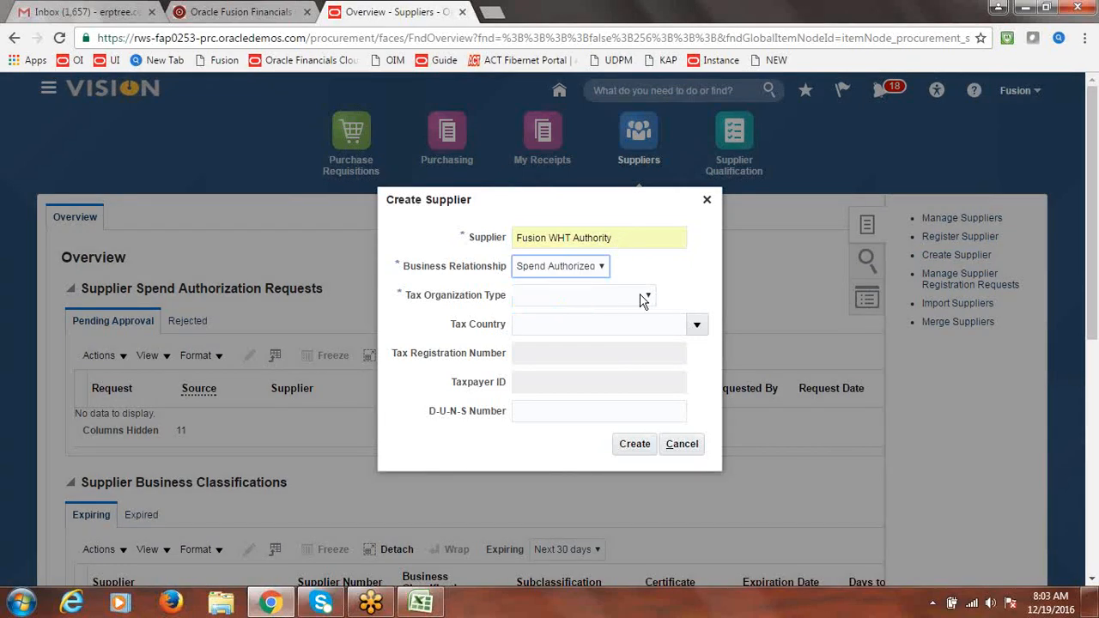
pyautogui.click(644, 295)
pyautogui.click(597, 325)
pyautogui.click(642, 445)
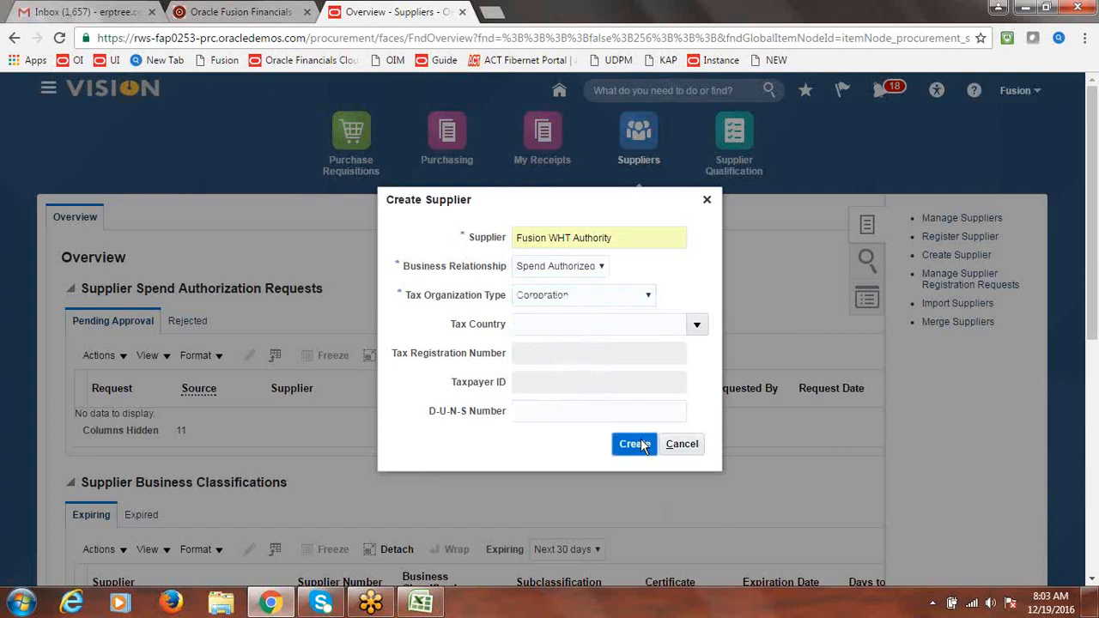
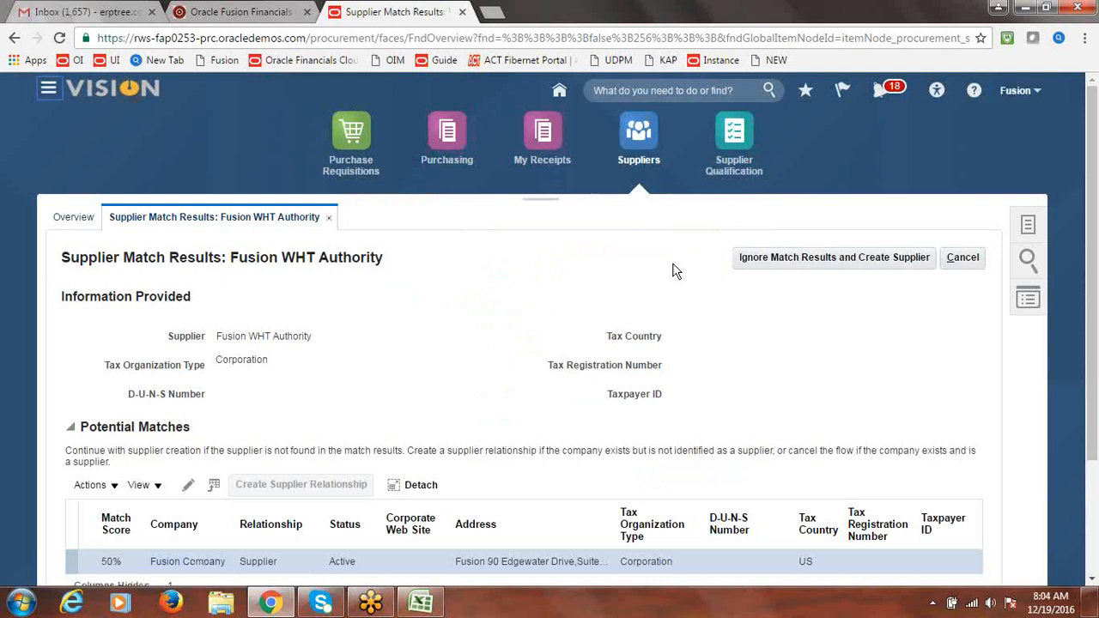
# Ignore the 50% Fusion Company match and create supplier Fusion WHT Authority as number 1352
pyautogui.moveTo(1090, 218); pyautogui.dragTo(1096, 286)
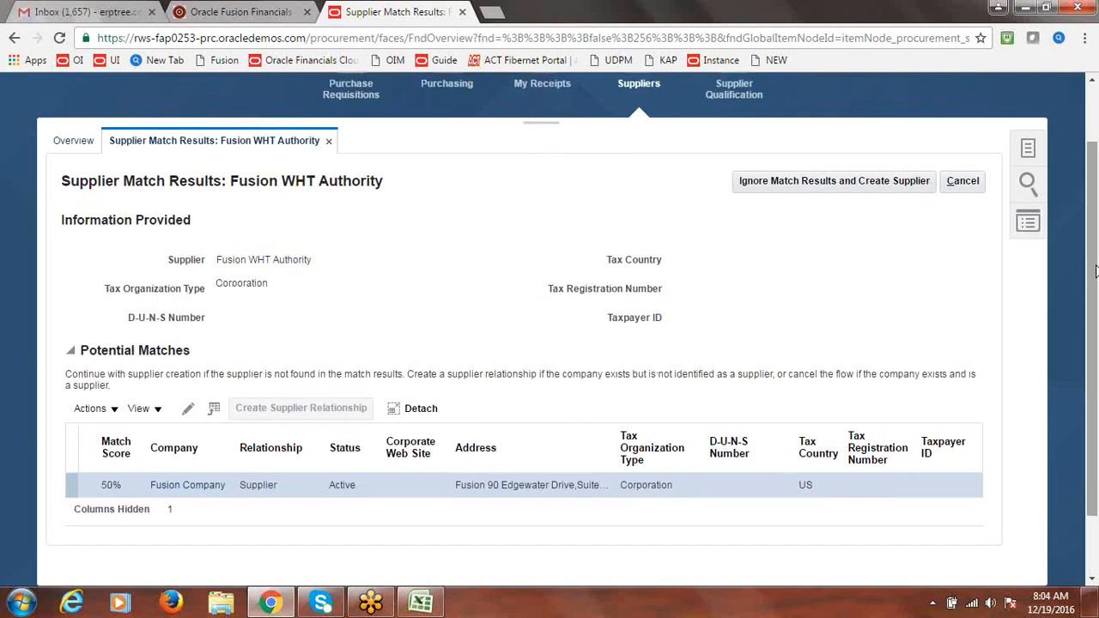
pyautogui.doubleClick(221, 259)
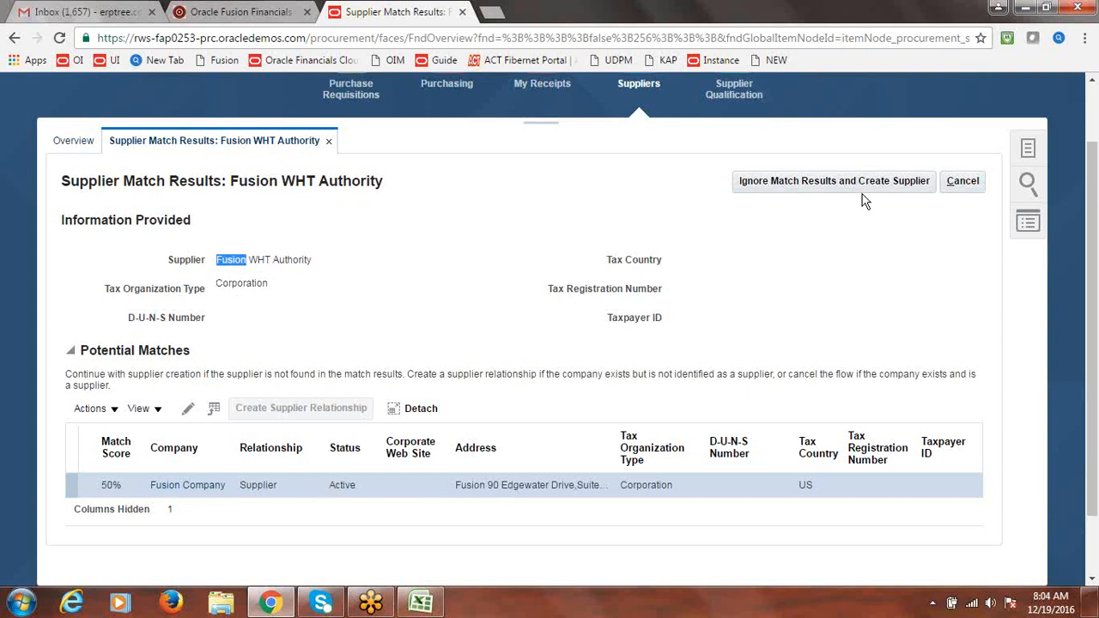
pyautogui.click(829, 186)
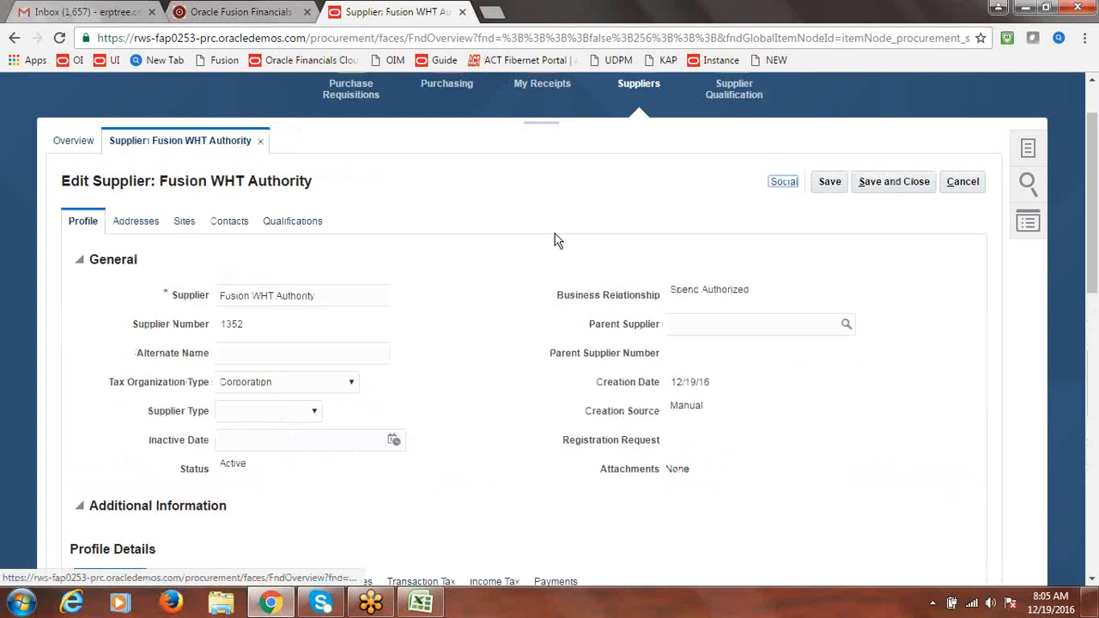
# Set Fusion WHT Authority's supplier type to Tax Authority, save, and copy its name before viewing Addresses
pyautogui.click(314, 411)
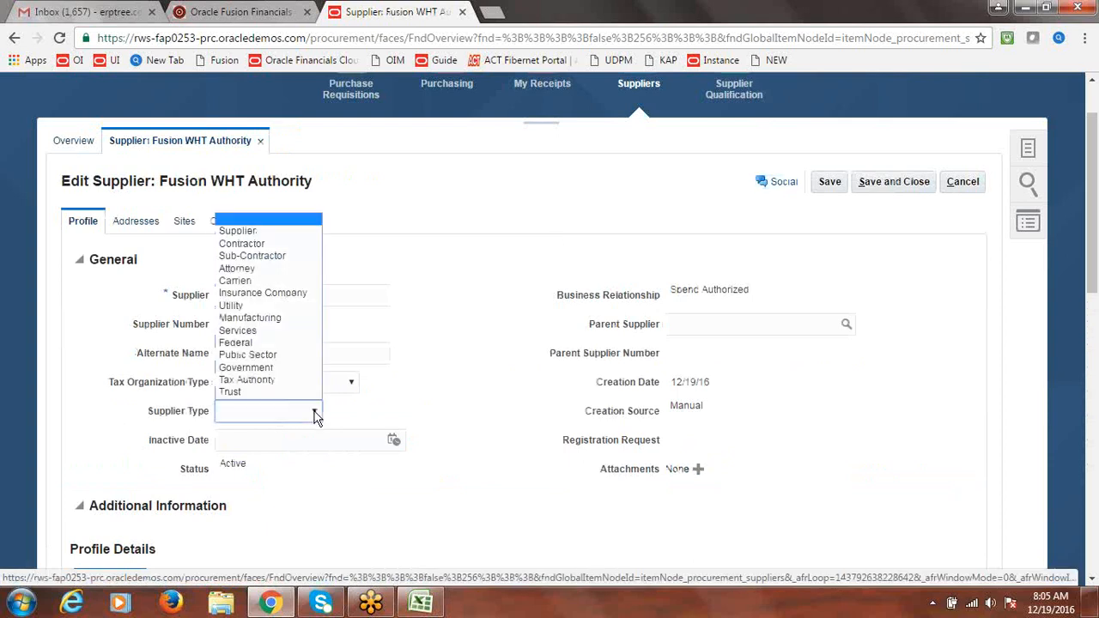
pyautogui.click(274, 379)
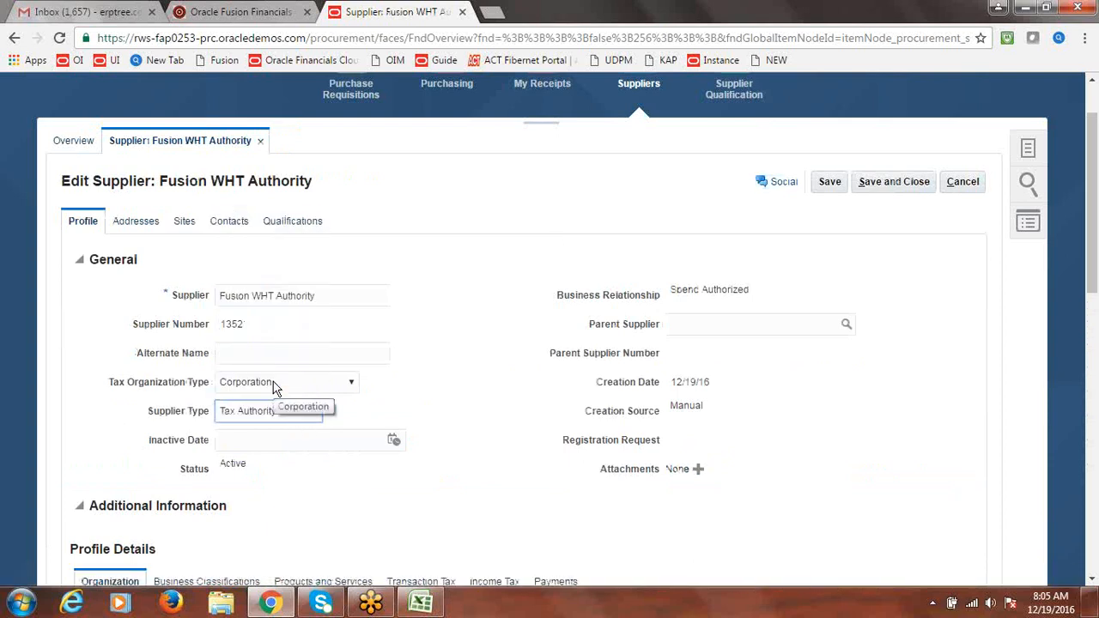
pyautogui.click(831, 181)
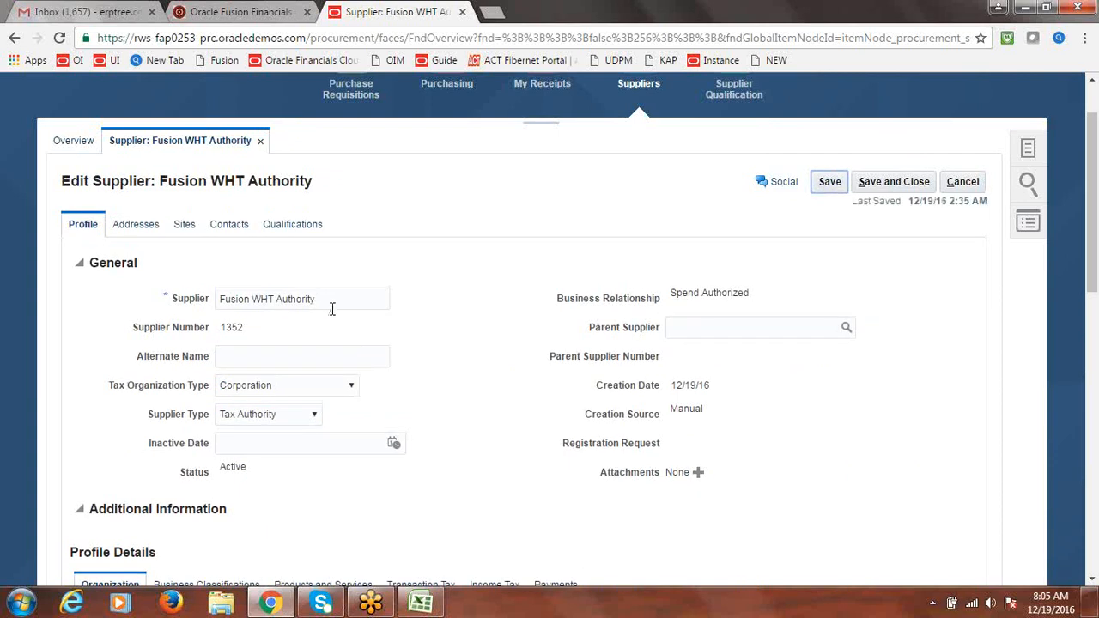
pyautogui.moveTo(318, 300); pyautogui.dragTo(193, 315)
pyautogui.hotkey('ctrl', 'c')
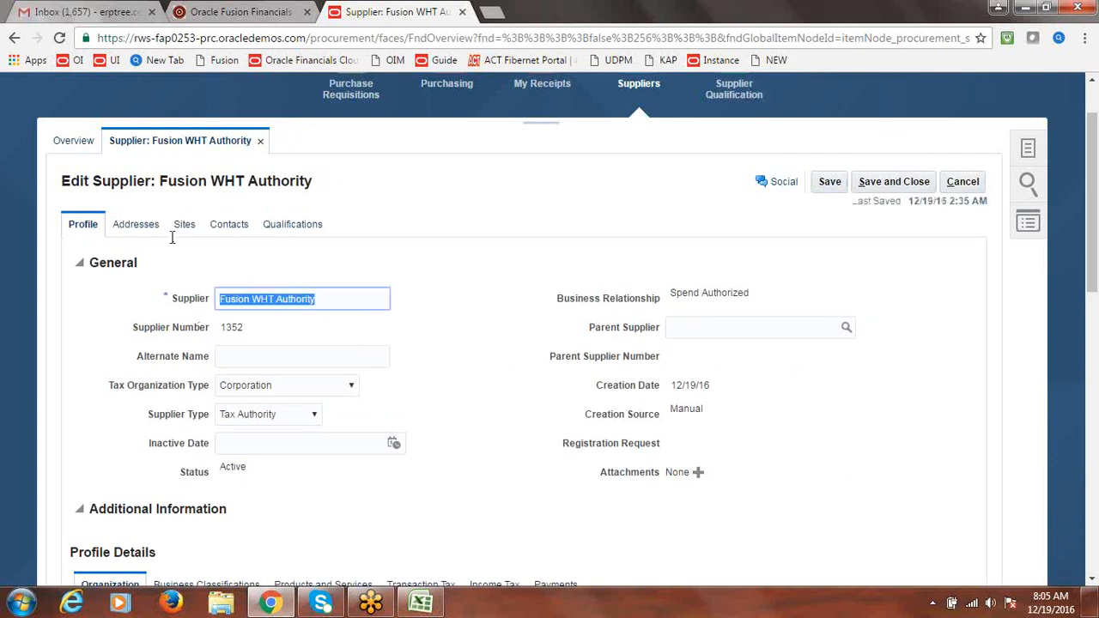
pyautogui.click(139, 225)
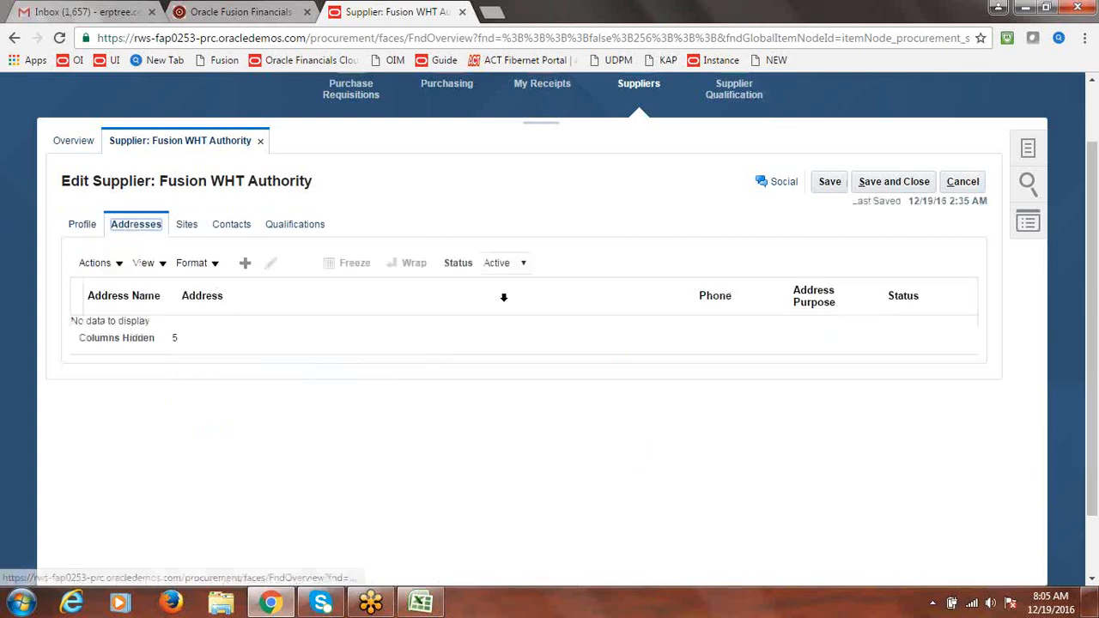
# Start a new supplier address named 'Fusion WHT Address' with country United States
pyautogui.click(245, 268)
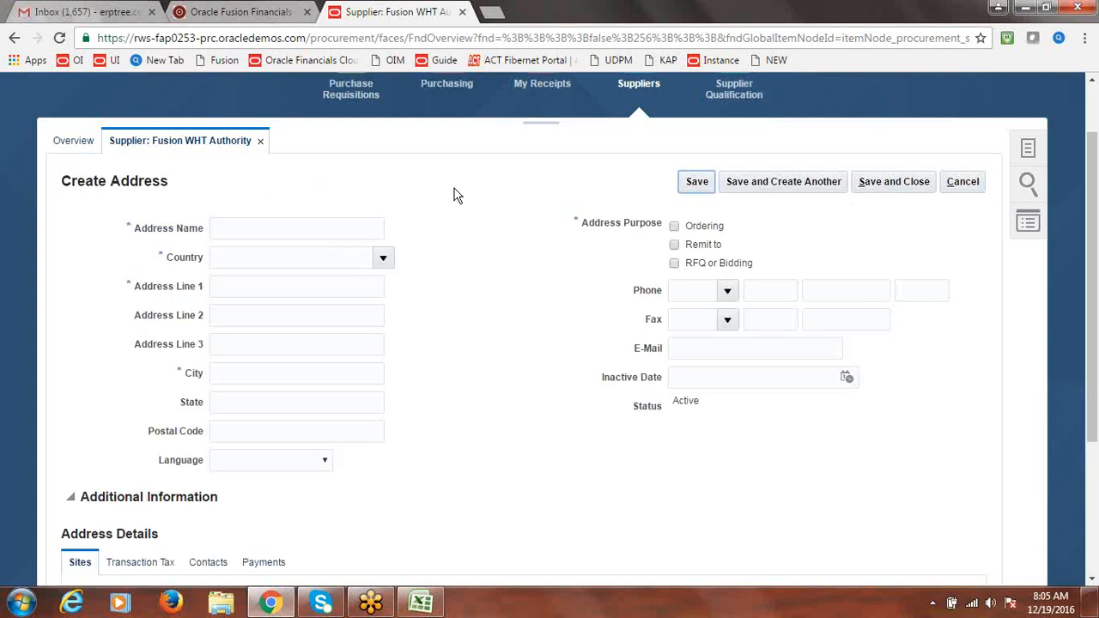
pyautogui.click(299, 231)
pyautogui.hotkey('ctrl', 'v')
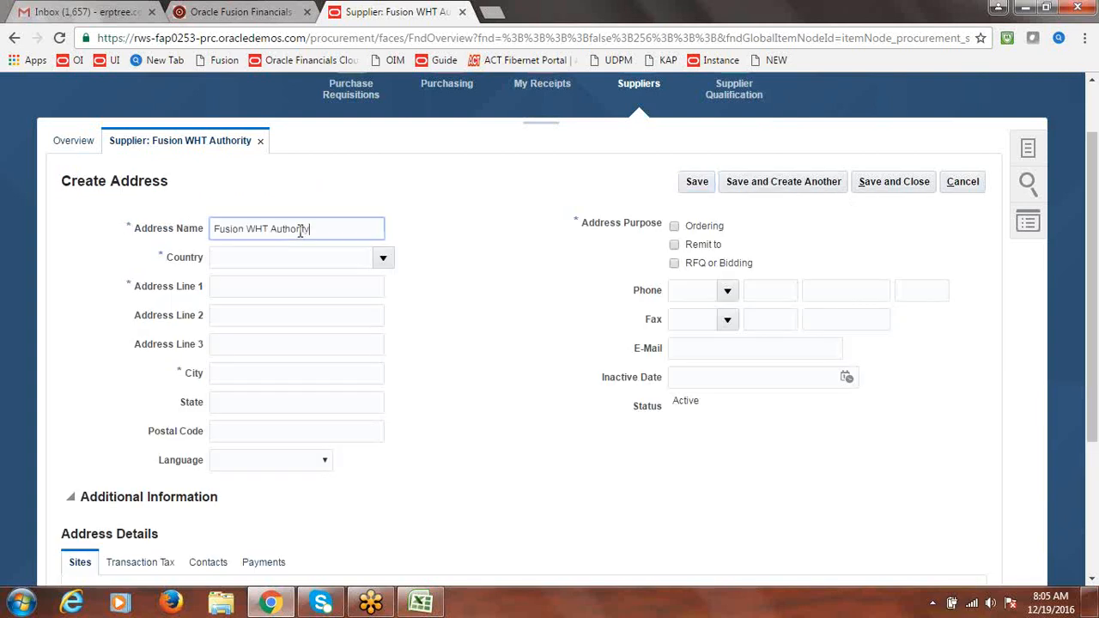
pyautogui.press('BackSpace')
pyautogui.press('BackSpace')
pyautogui.press('BackSpace')
pyautogui.press('BackSpace')
pyautogui.press('BackSpace')
pyautogui.write('Address')
pyautogui.moveTo(335, 228); pyautogui.dragTo(168, 255)
pyautogui.hotkey('ctrl', 'c')
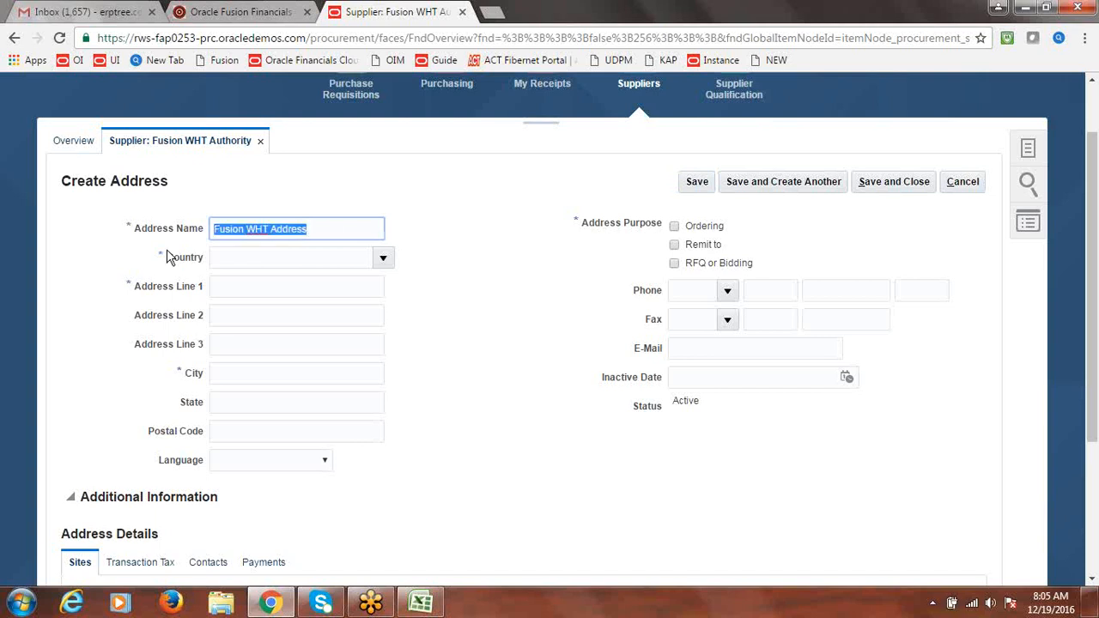
pyautogui.click(388, 262)
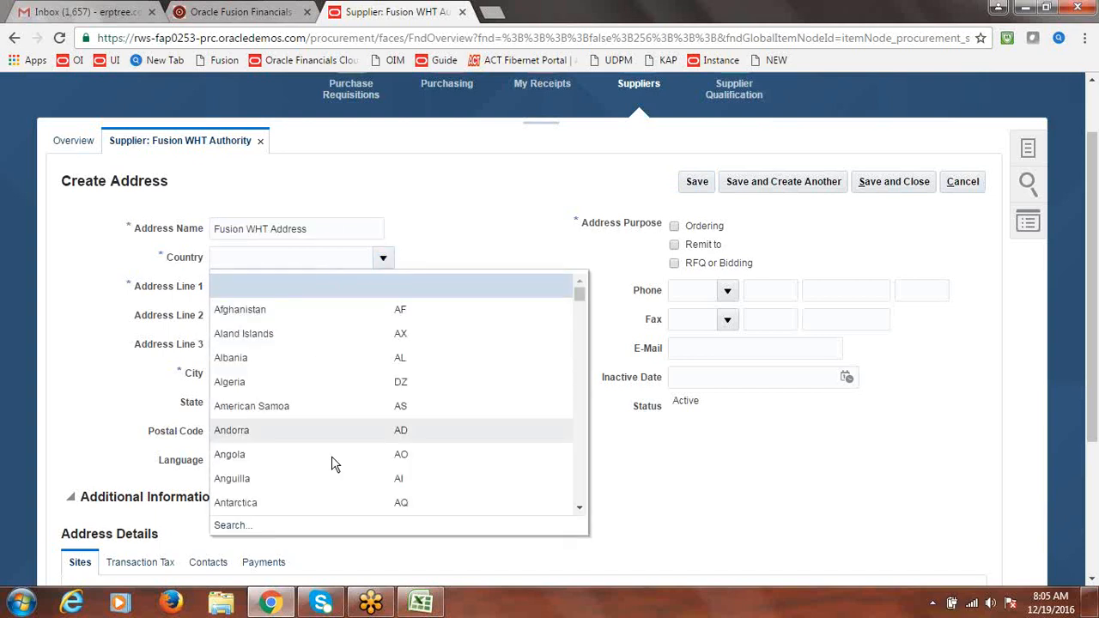
pyautogui.click(249, 524)
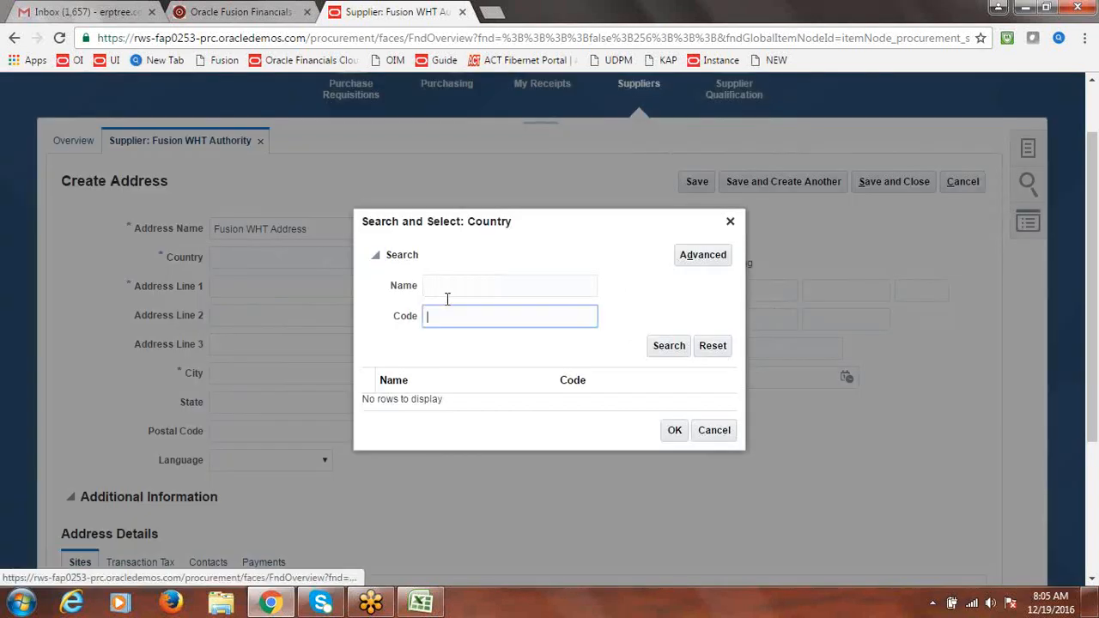
pyautogui.write('US')
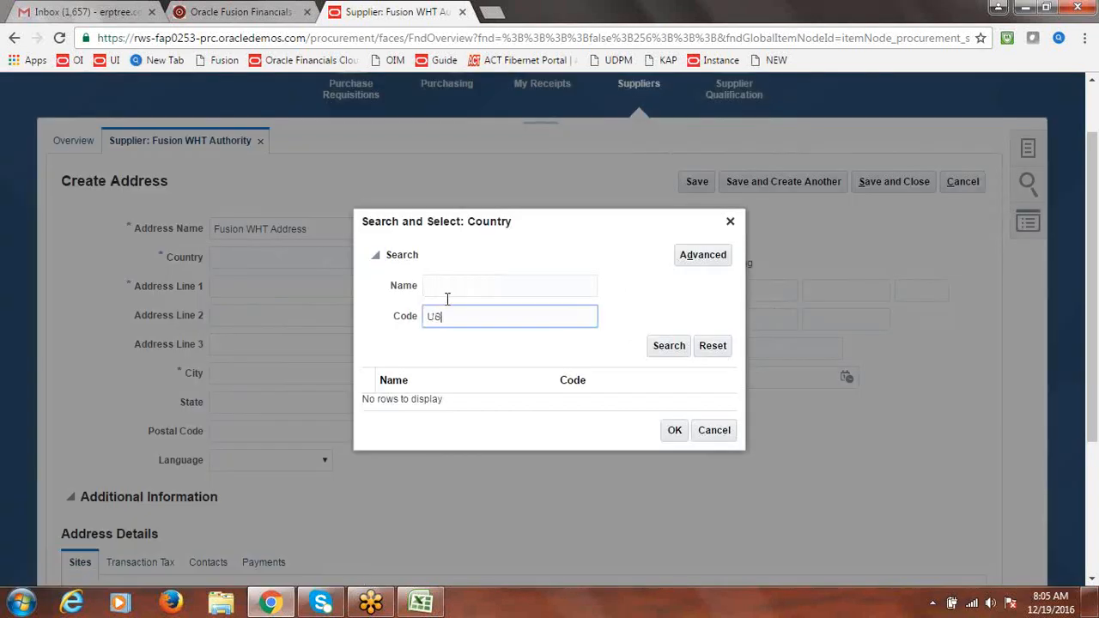
pyautogui.click(665, 349)
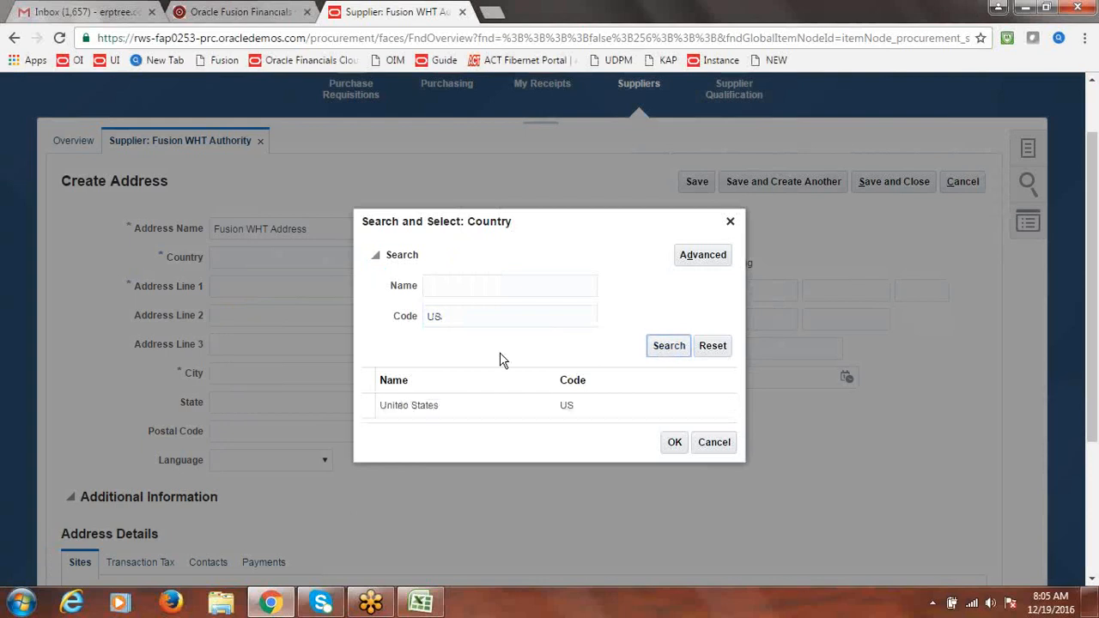
pyautogui.click(371, 401)
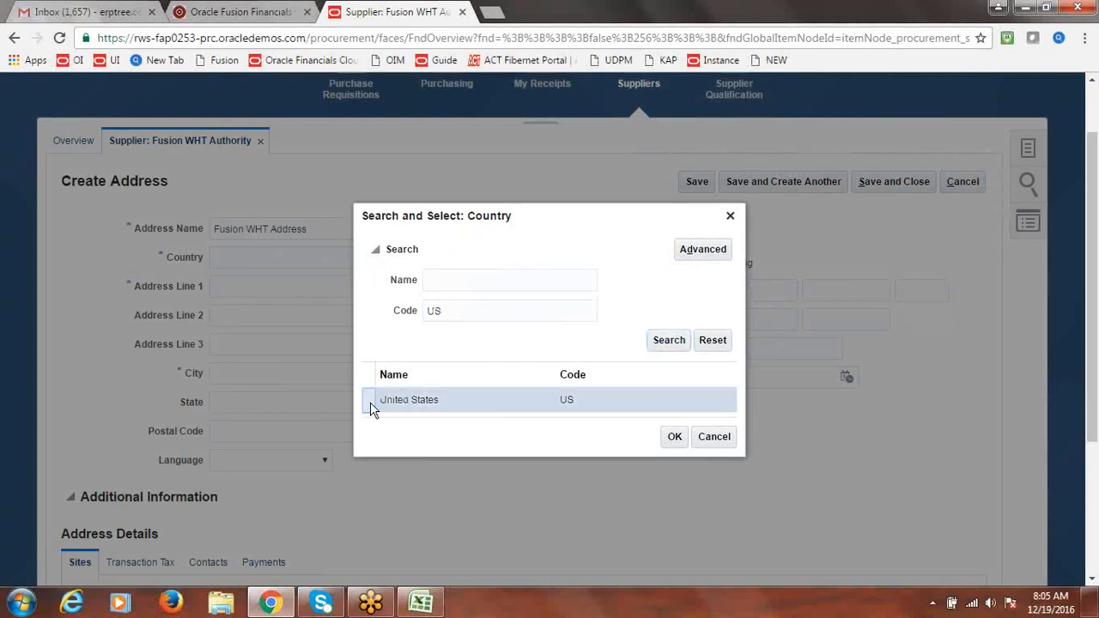
pyautogui.click(681, 443)
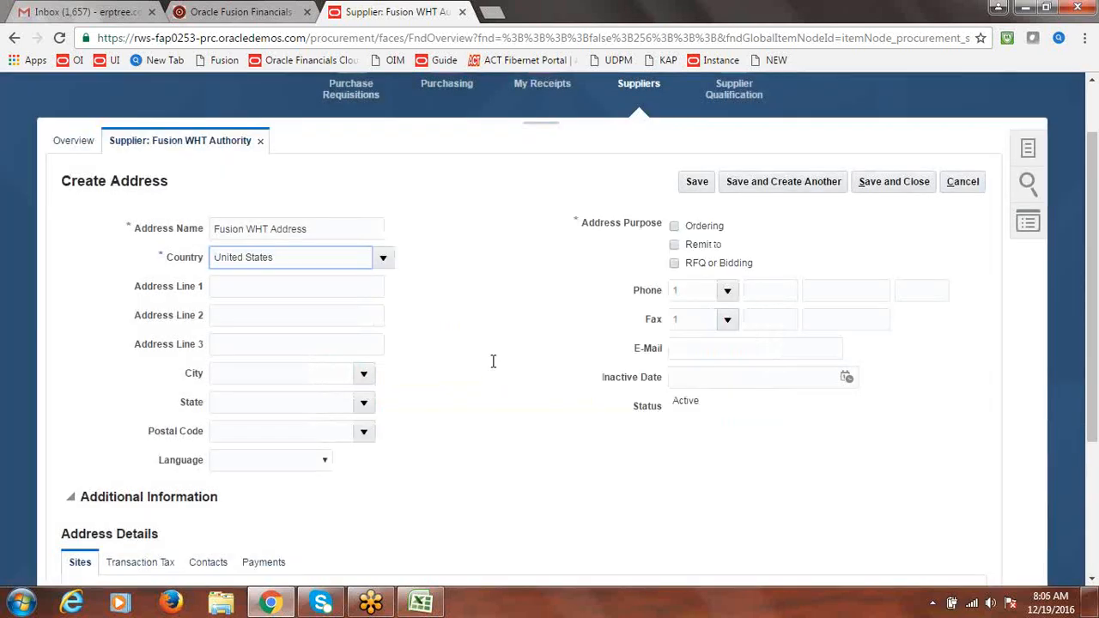
# Enter address line 1 'Fusion WHT Address', city A and M College, TX, postal code 77843
pyautogui.click(258, 290)
pyautogui.hotkey('ctrl', 'v')
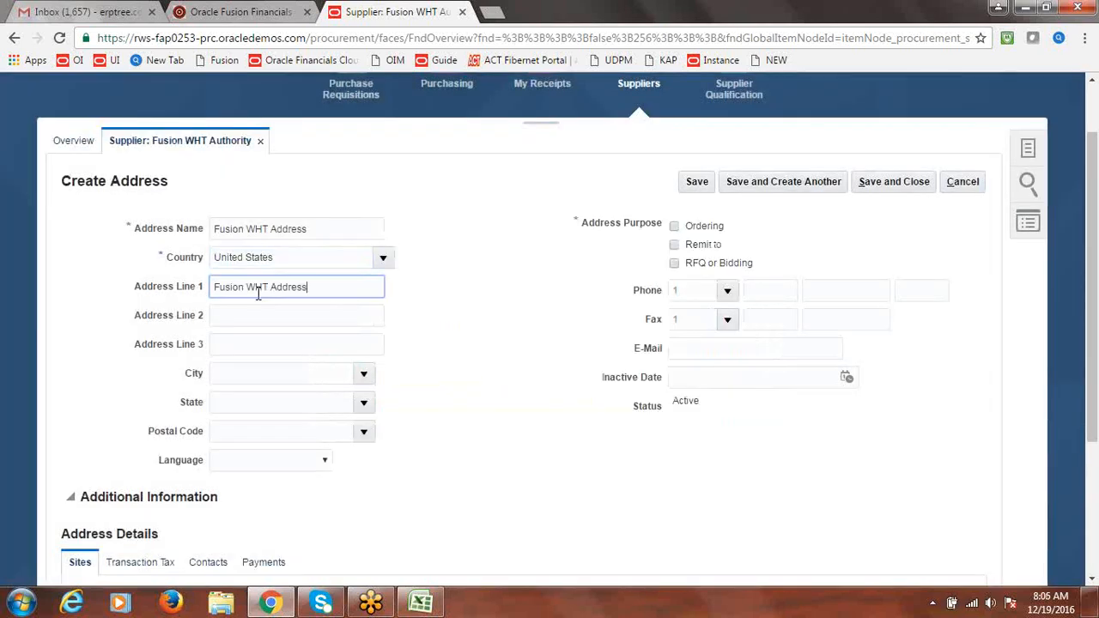
pyautogui.click(249, 318)
pyautogui.hotkey('ctrl', 'v')
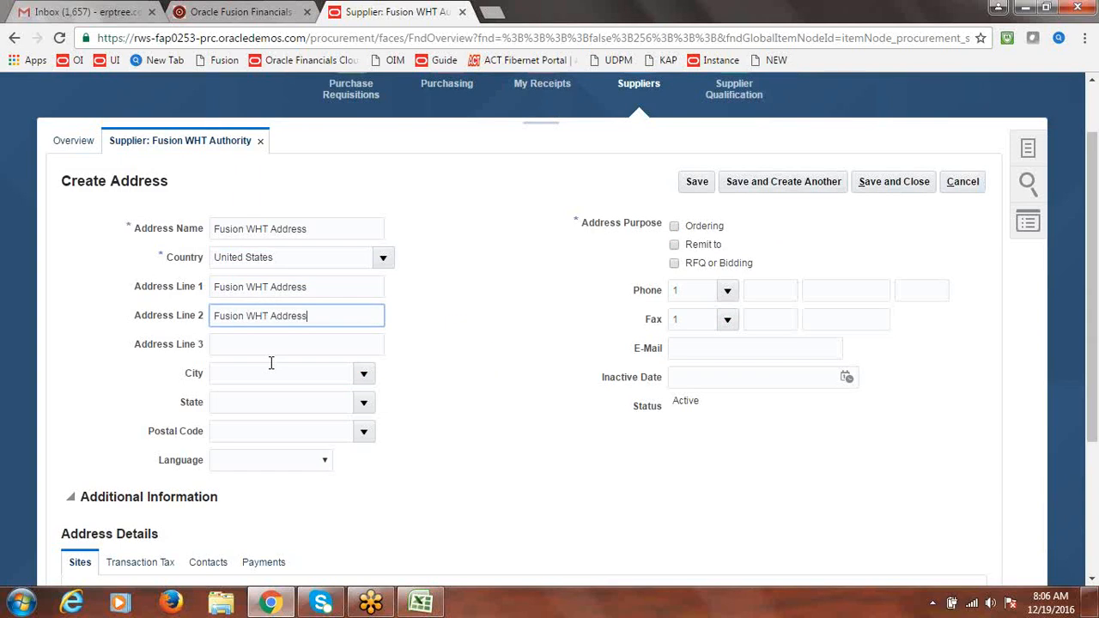
pyautogui.hotkey('ctrl', 'z')
pyautogui.click(362, 378)
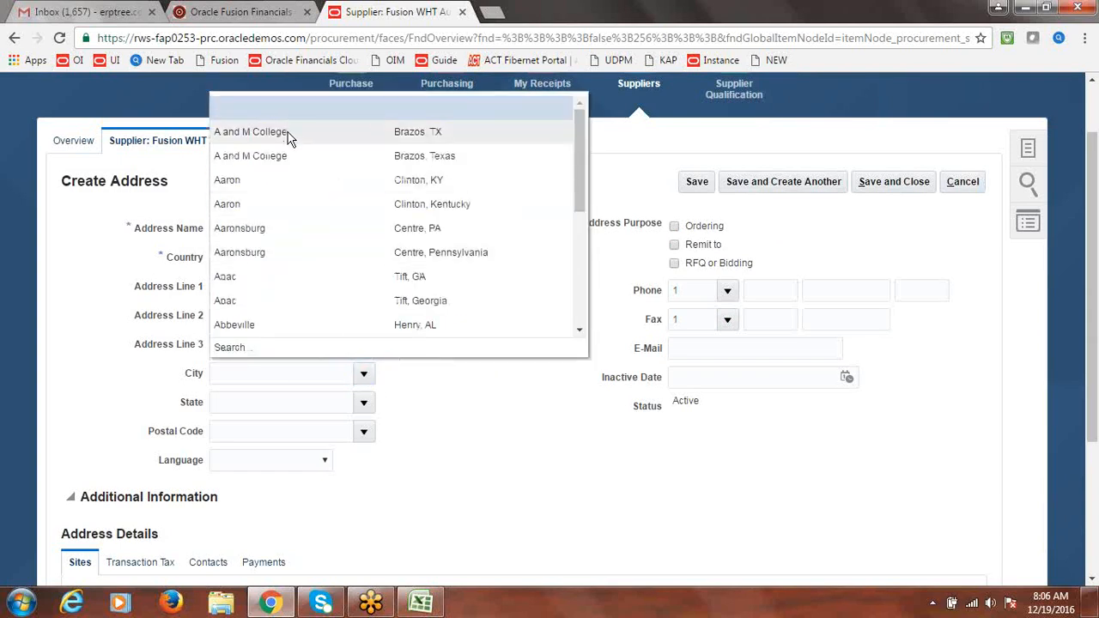
pyautogui.click(288, 139)
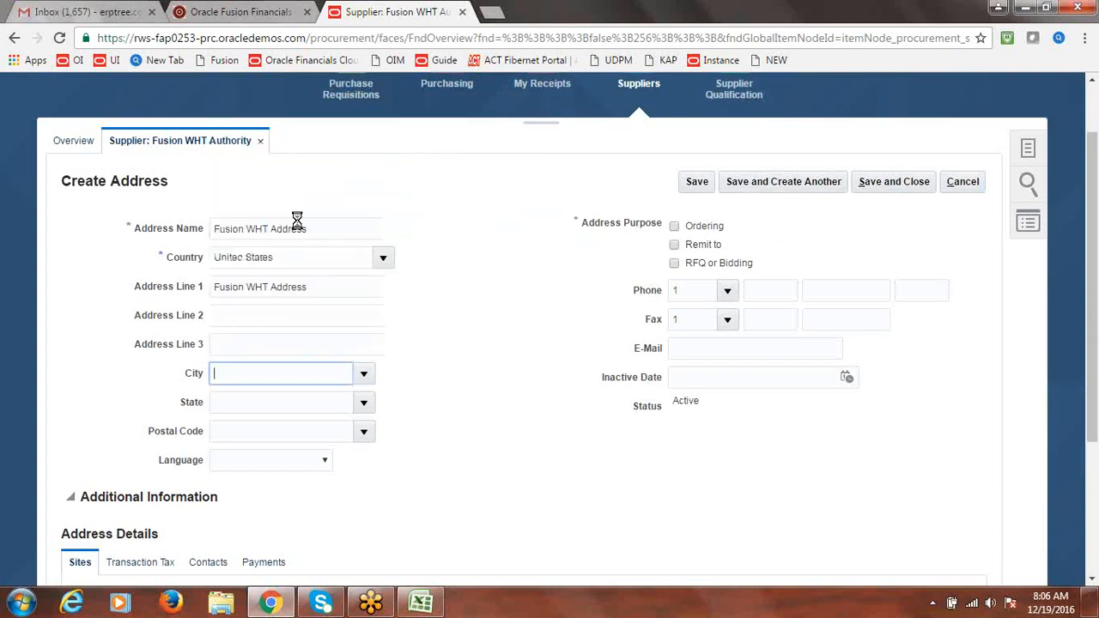
pyautogui.click(365, 433)
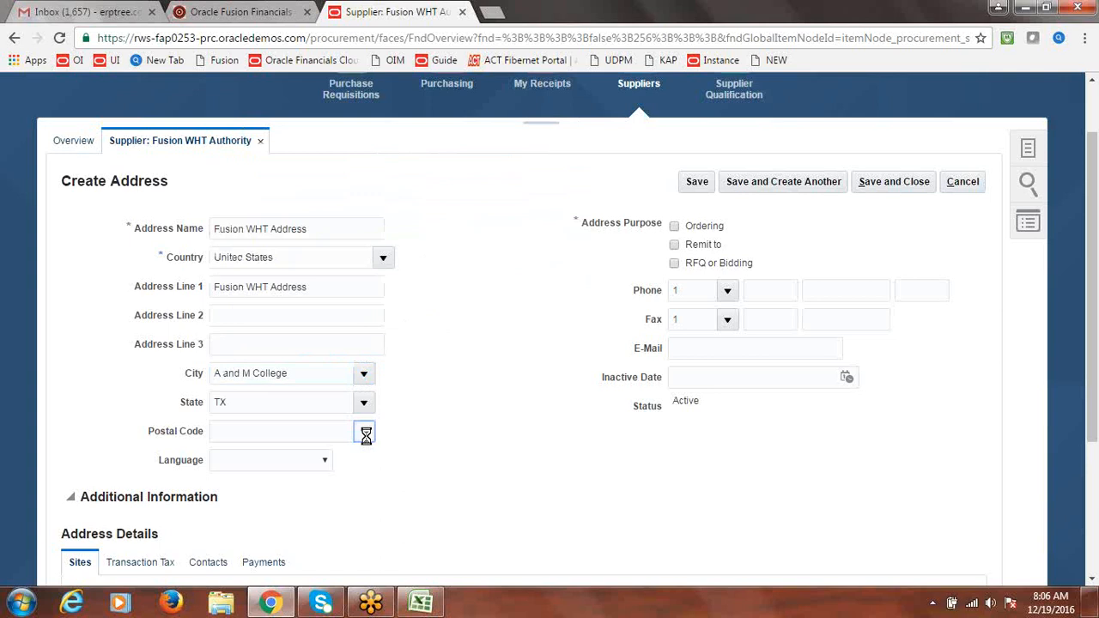
pyautogui.click(278, 483)
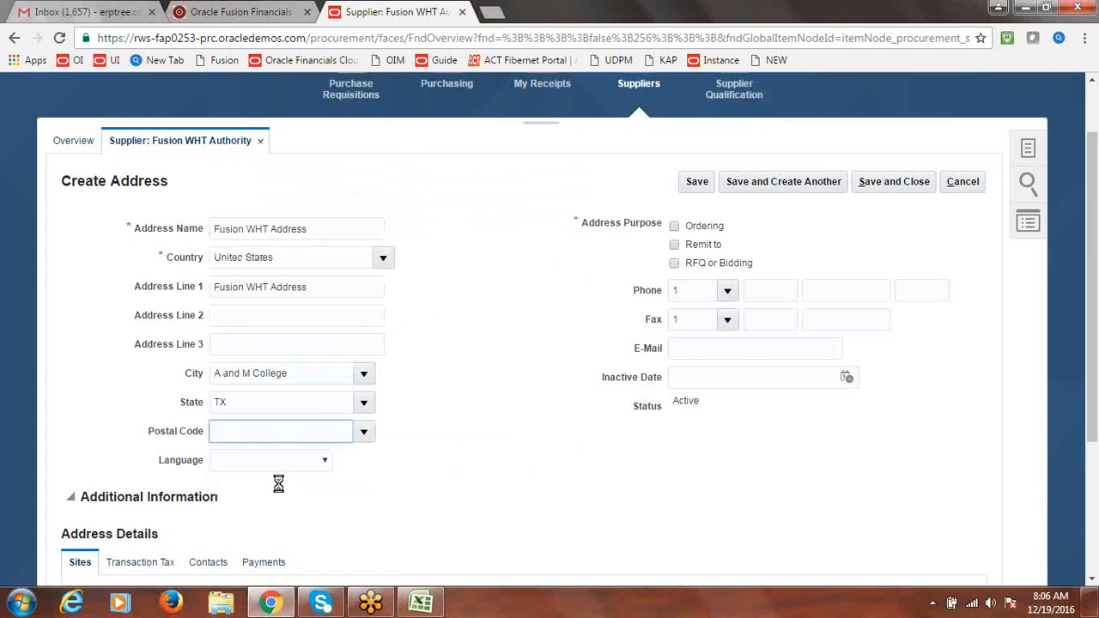
# Mark the address as Remit to, make Check the default payment method, and save it
pyautogui.click(675, 246)
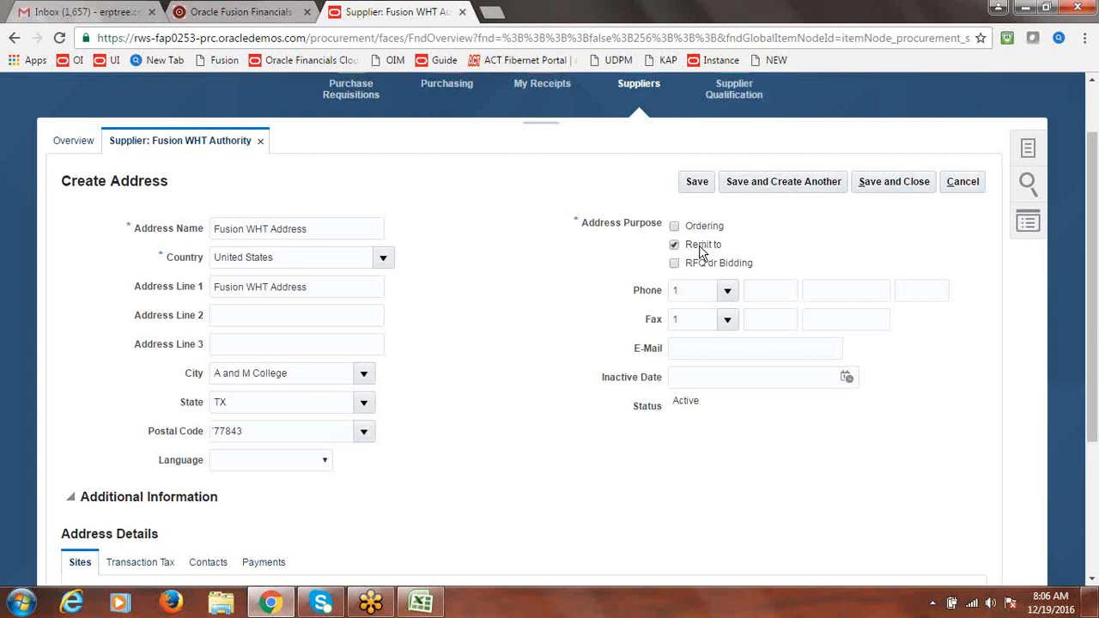
pyautogui.click(264, 563)
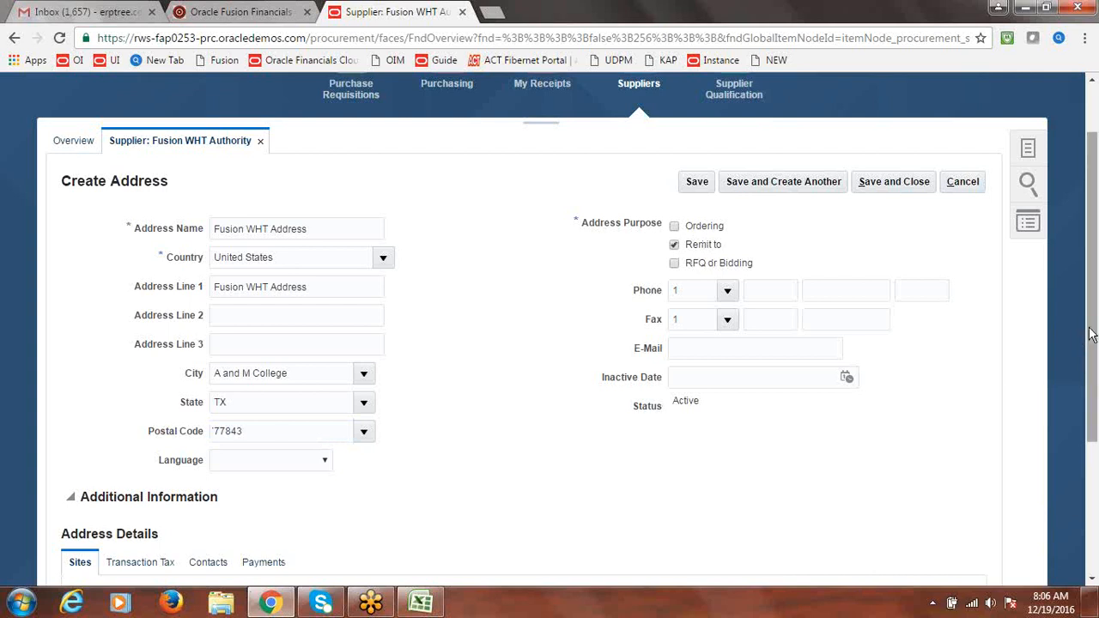
pyautogui.scroll(-2, 719, 453)
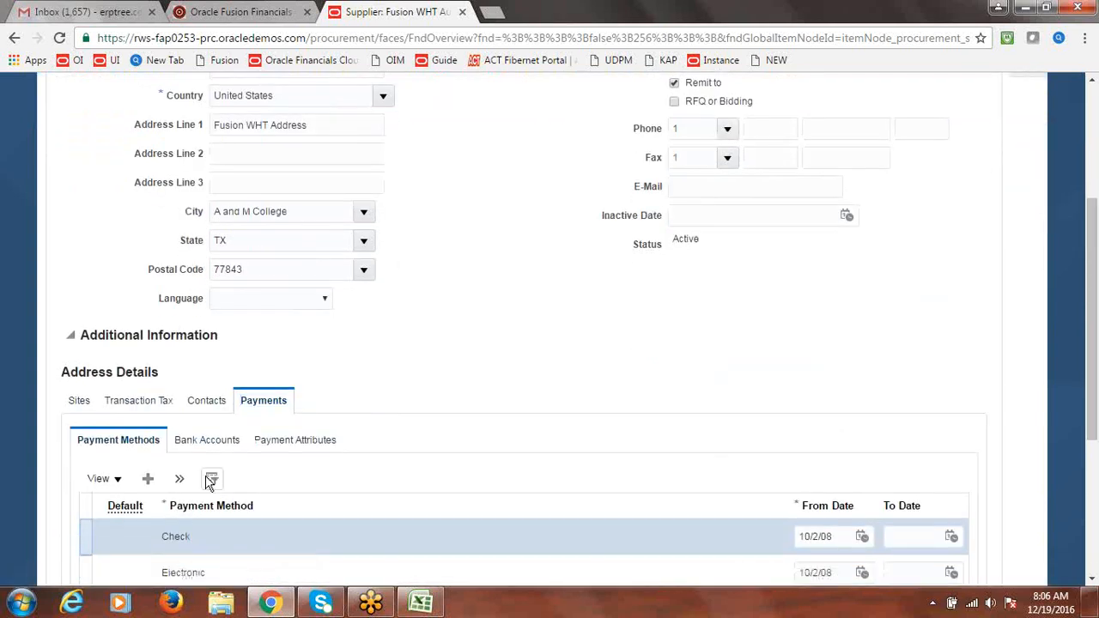
pyautogui.click(167, 524)
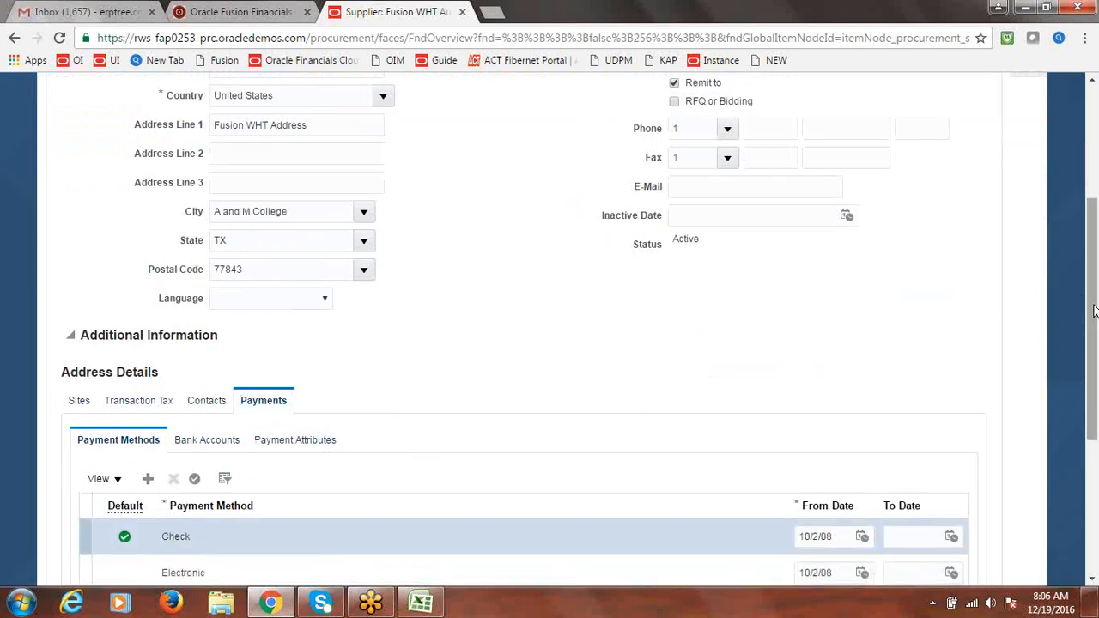
pyautogui.scroll(2, 1094, 311)
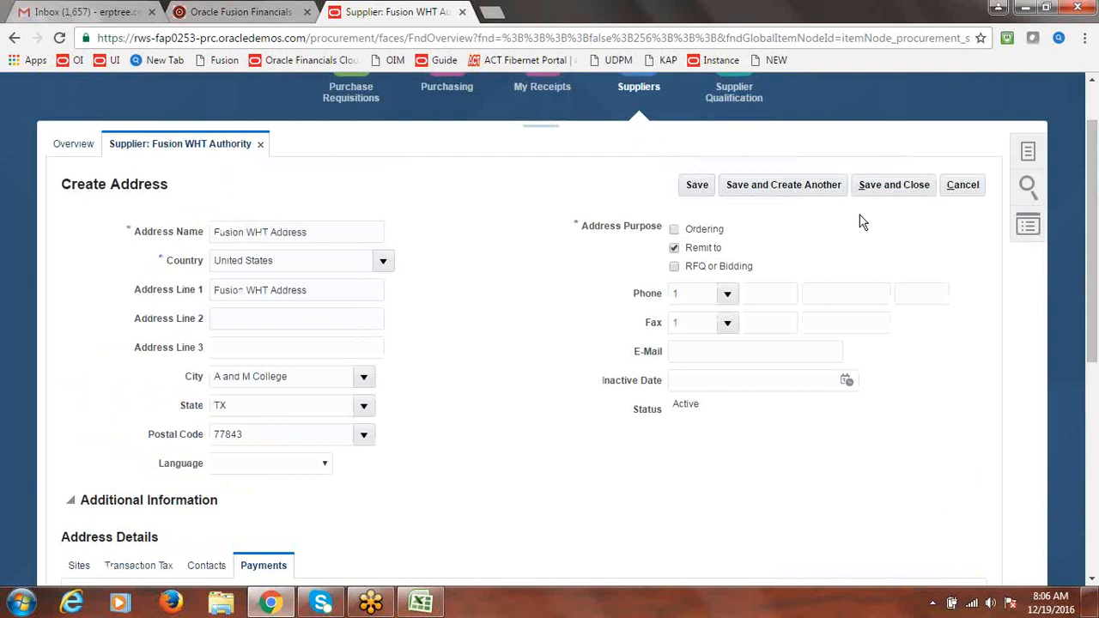
pyautogui.click(886, 185)
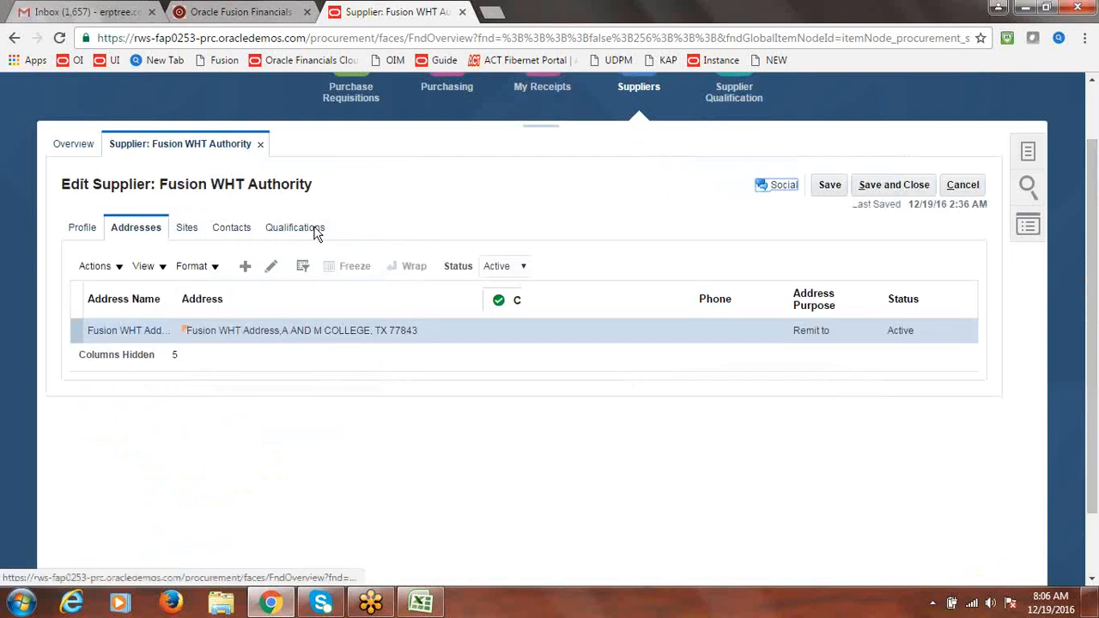
# Add a Pay site 'WHT Site1' at Fusion WHT Address and save it
pyautogui.click(594, 350)
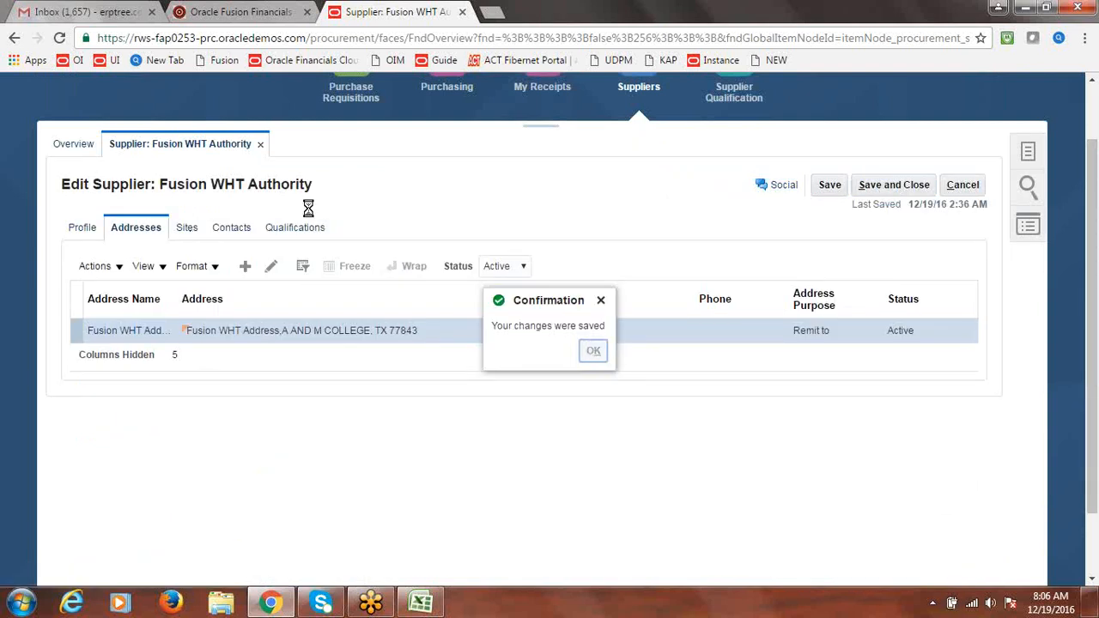
pyautogui.click(194, 234)
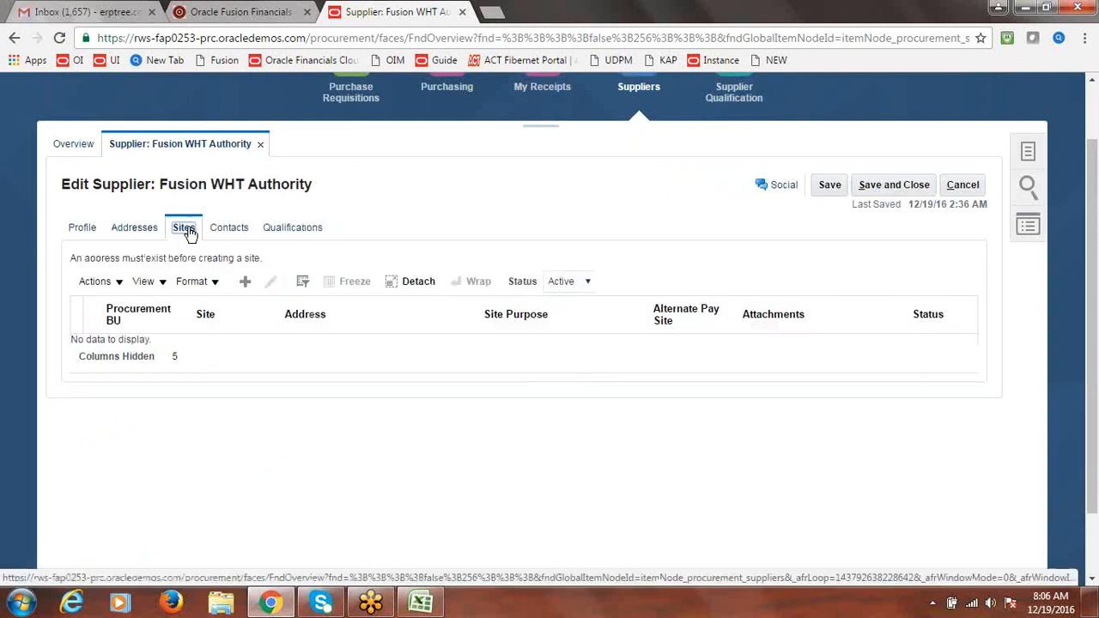
pyautogui.click(246, 285)
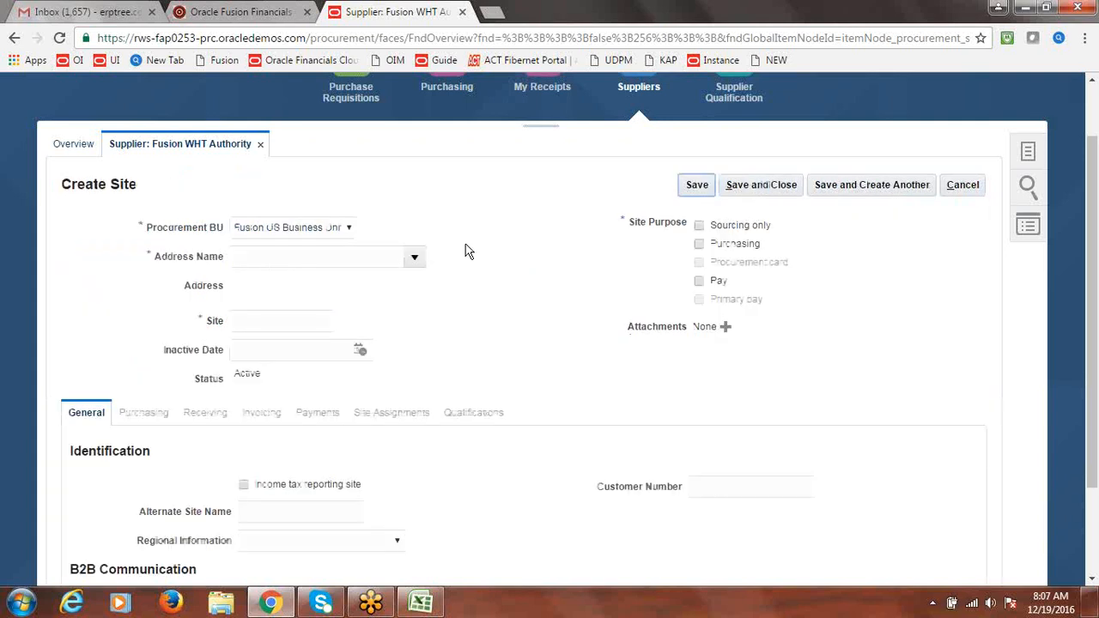
pyautogui.click(415, 258)
pyautogui.click(372, 280)
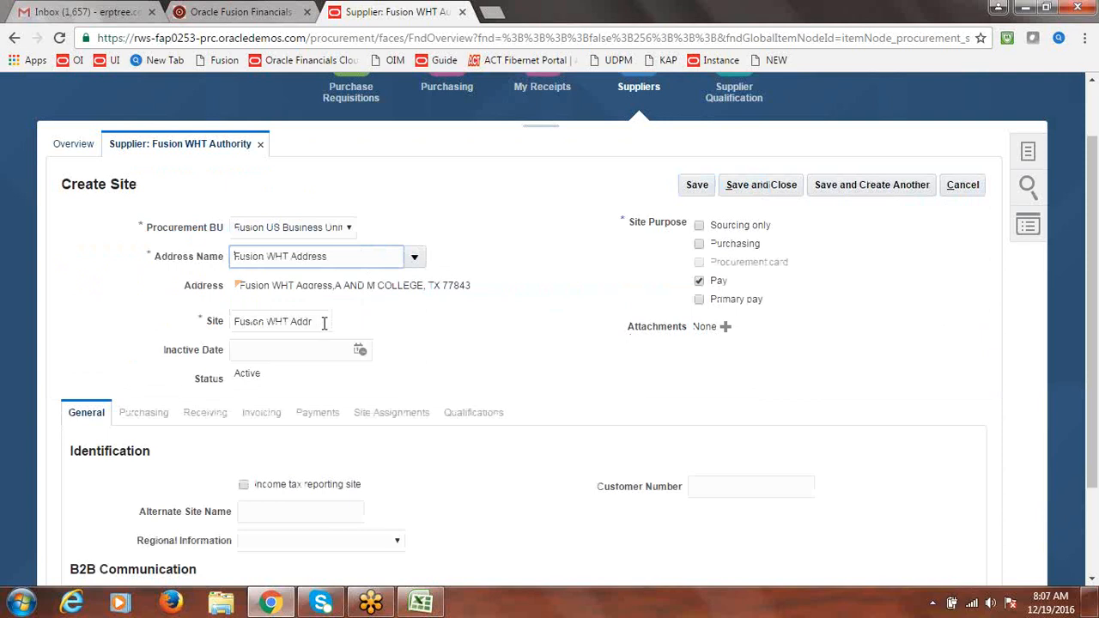
pyautogui.moveTo(325, 323); pyautogui.dragTo(183, 336)
pyautogui.write('w')
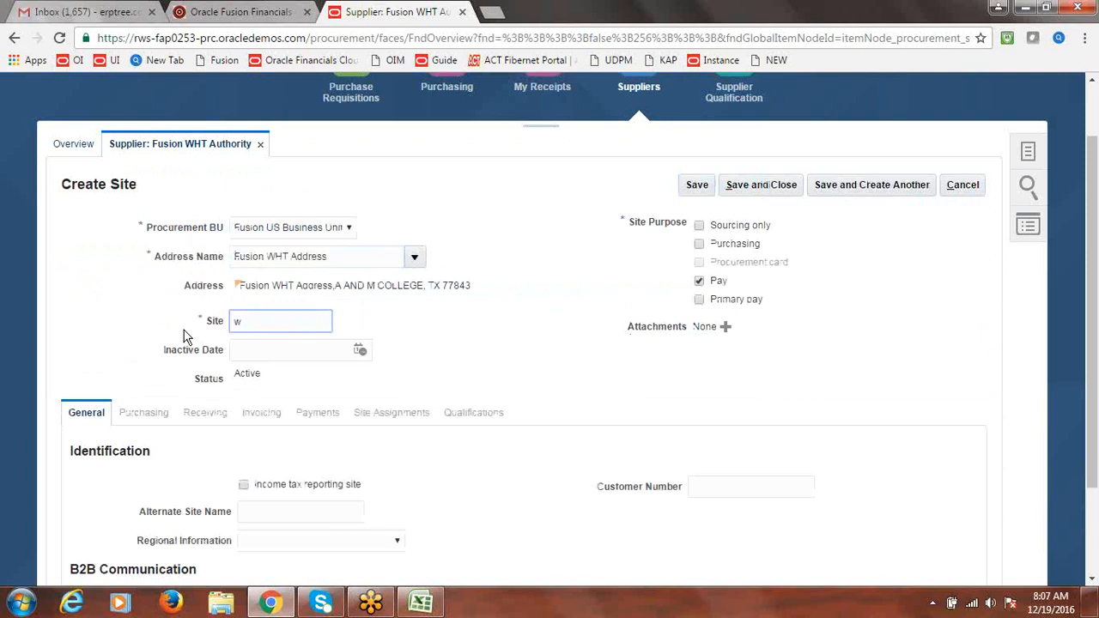
pyautogui.press('BackSpace')
pyautogui.write('WHT Site1')
pyautogui.click(941, 282)
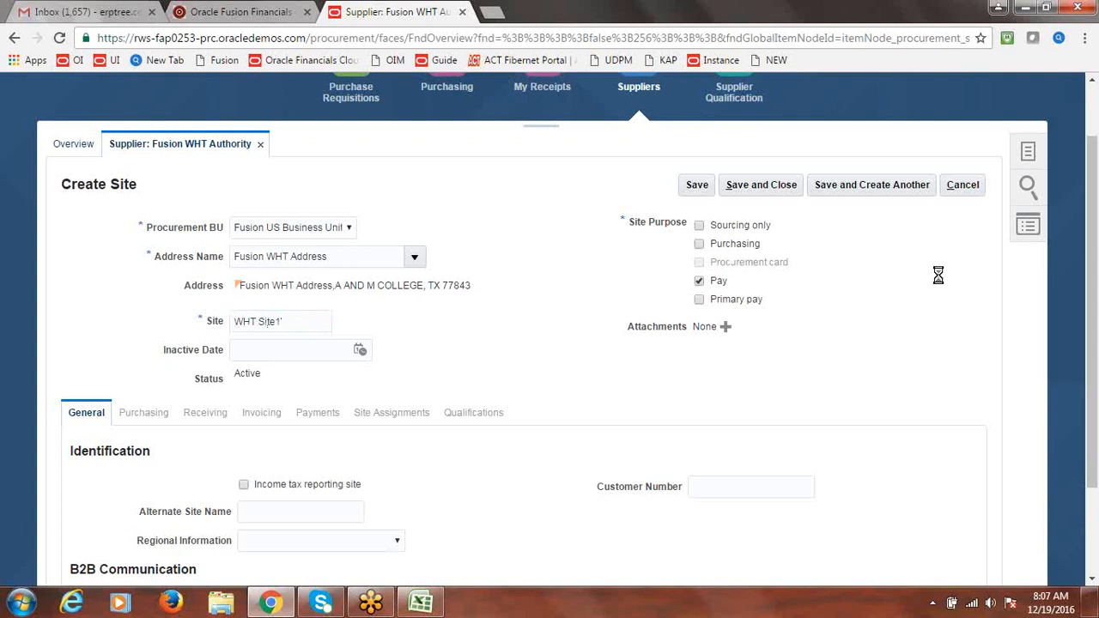
pyautogui.click(697, 185)
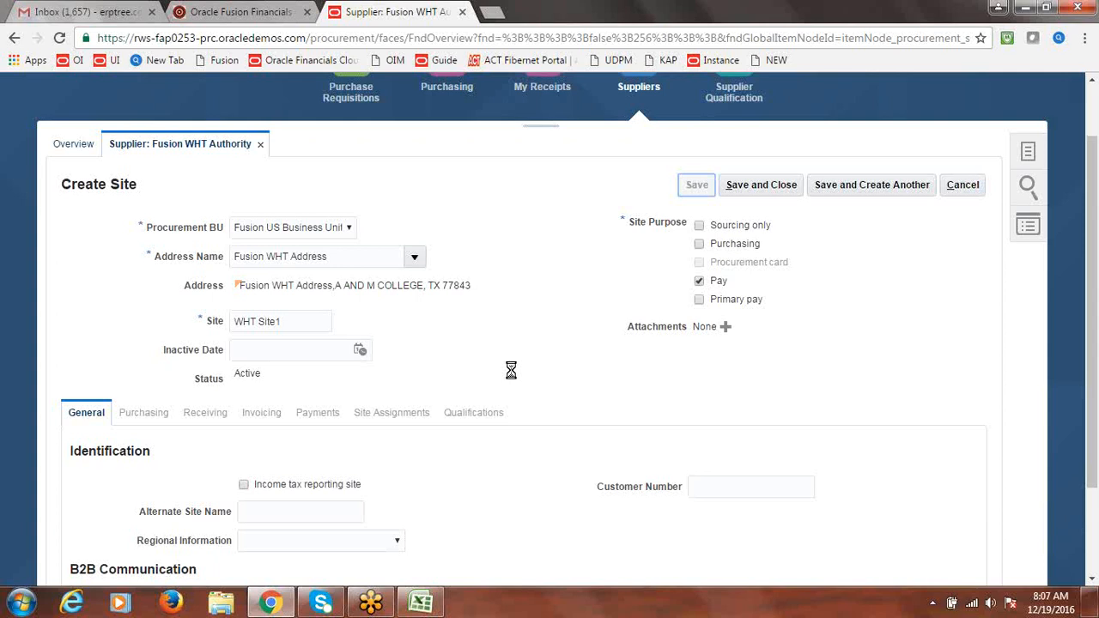
# Assign WHT Site1 to client BU Fusion US Business Unit, then save and close the site and supplier
pyautogui.click(317, 415)
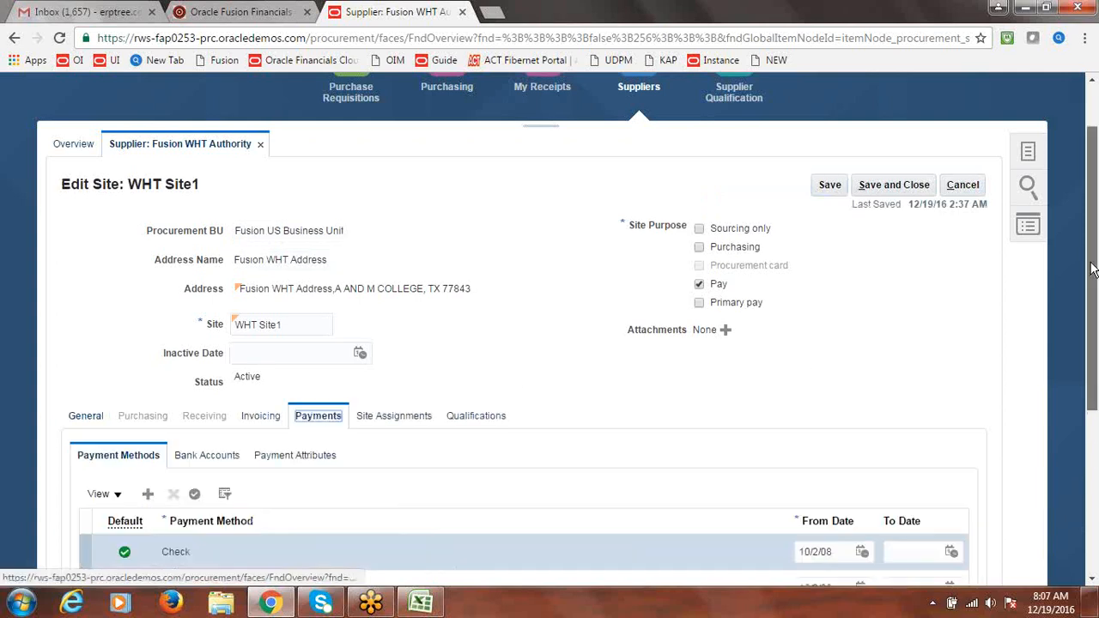
pyautogui.moveTo(1091, 269); pyautogui.dragTo(1091, 366)
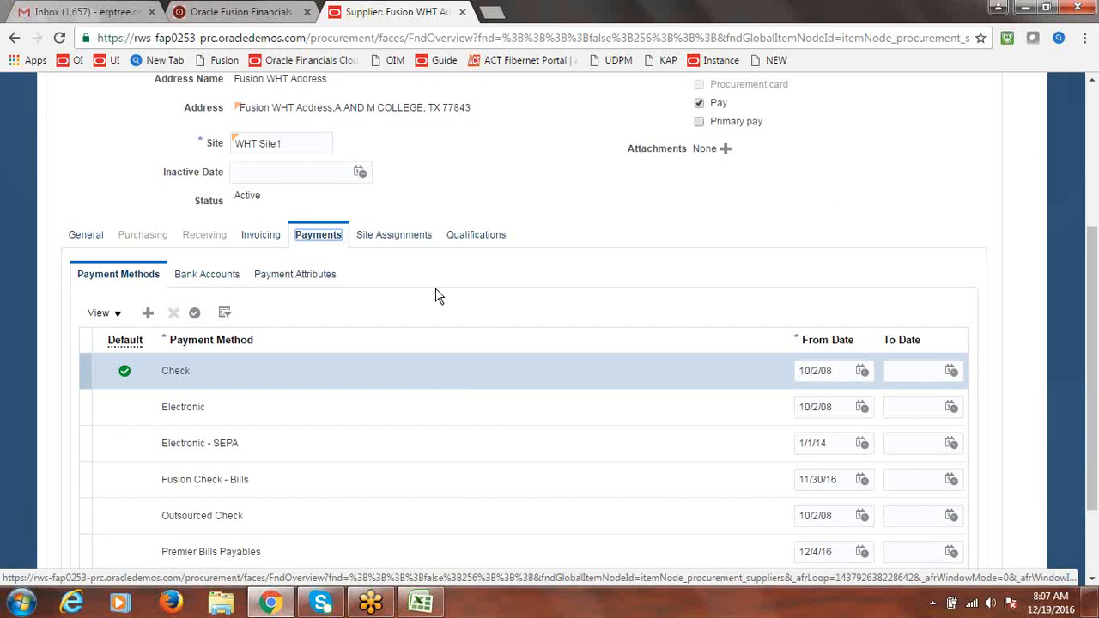
pyautogui.click(401, 234)
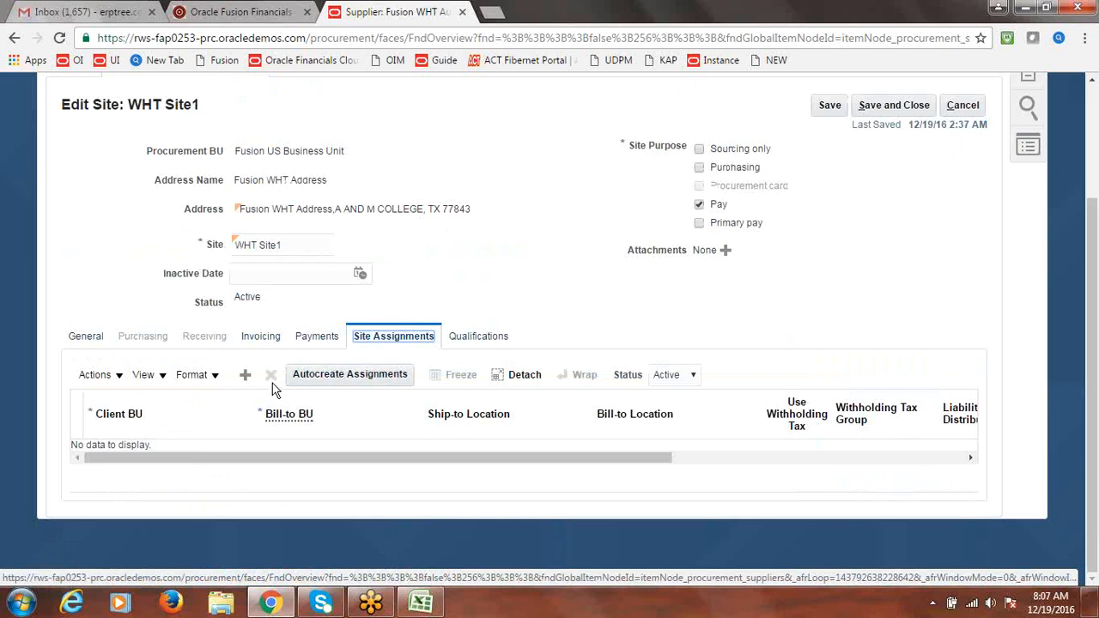
pyautogui.click(245, 375)
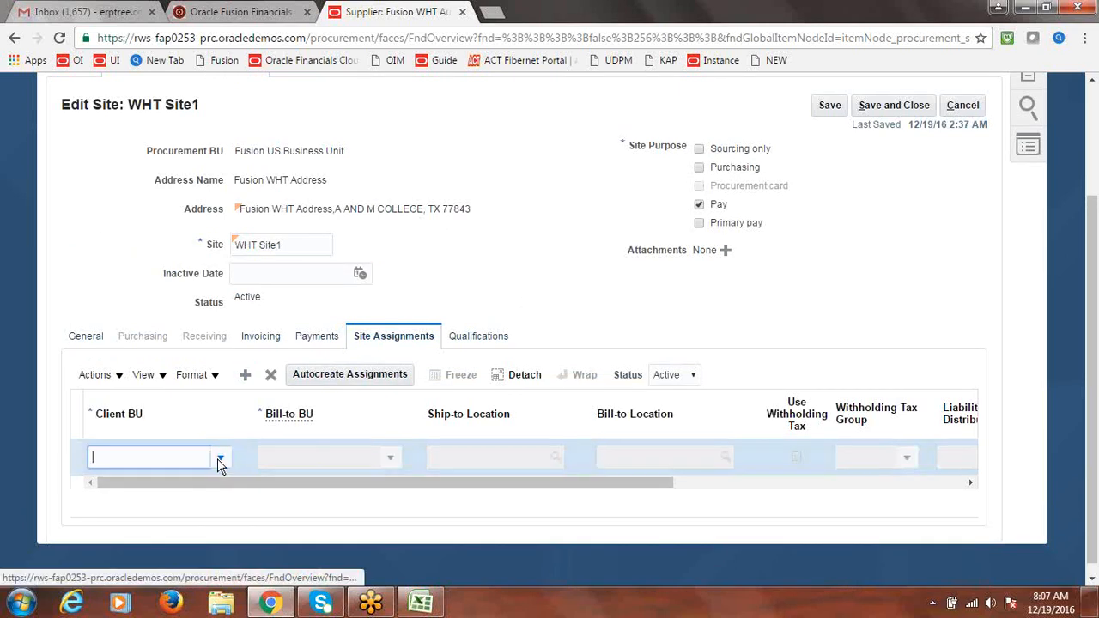
pyautogui.click(219, 458)
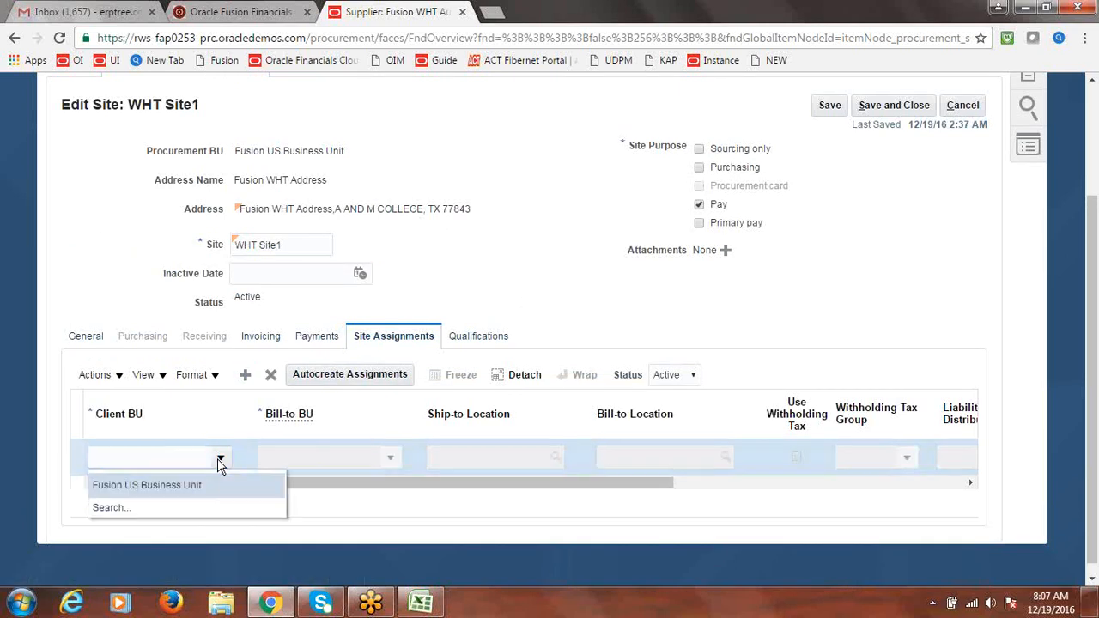
pyautogui.click(203, 482)
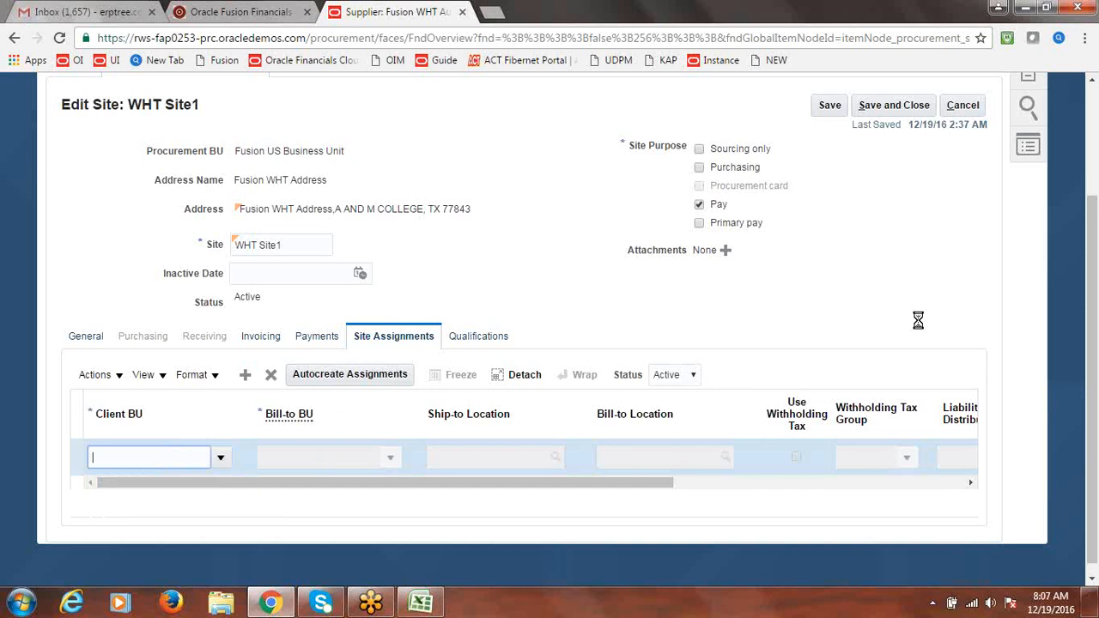
pyautogui.click(902, 105)
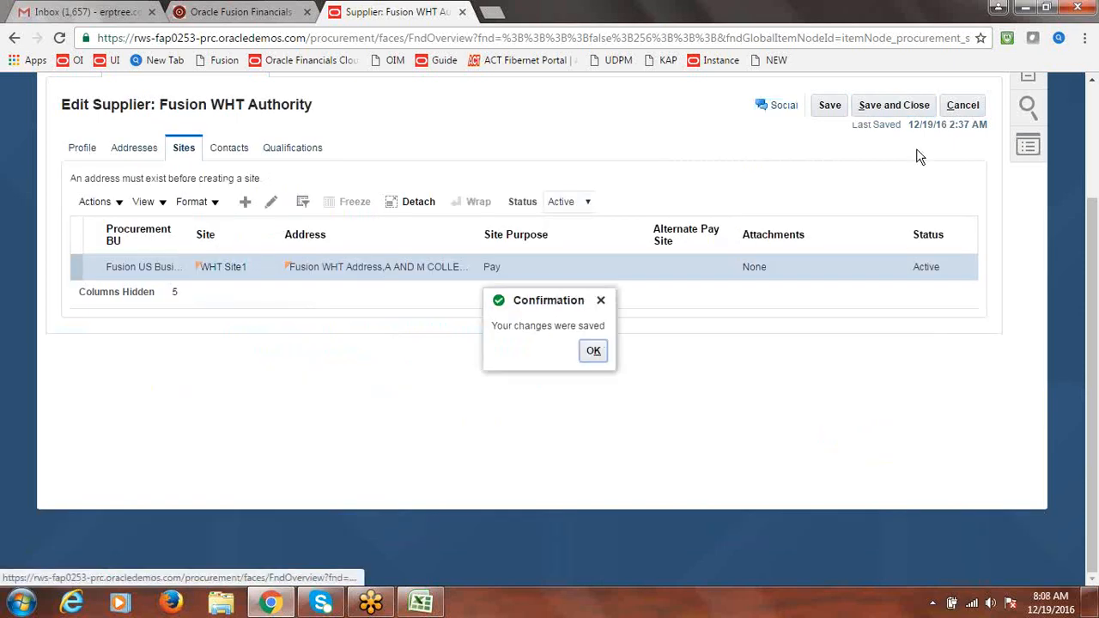
pyautogui.click(587, 358)
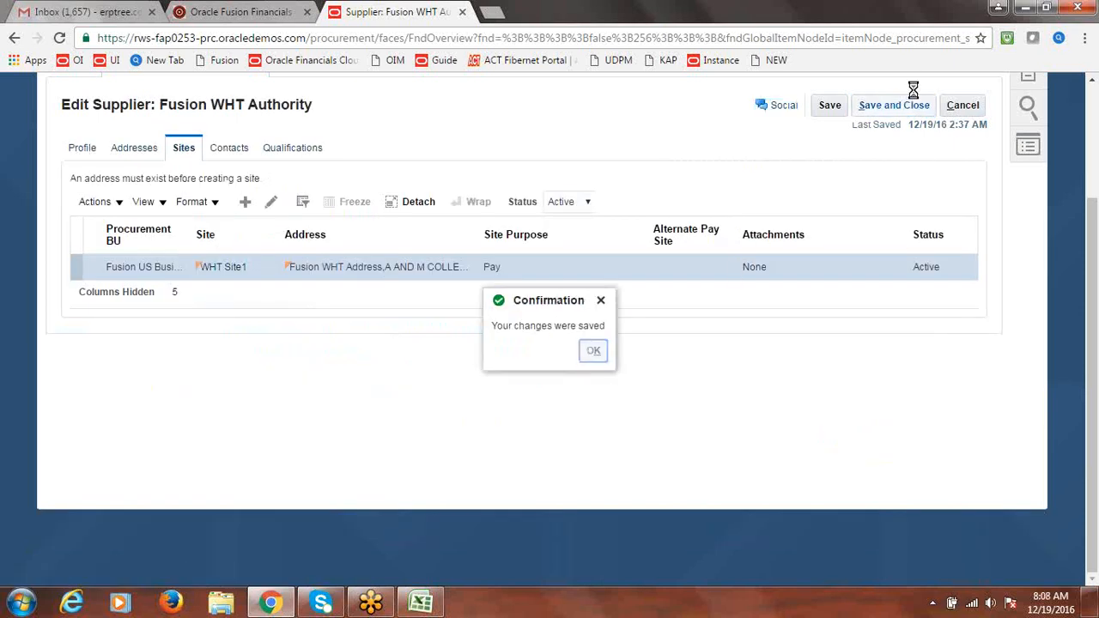
pyautogui.click(904, 105)
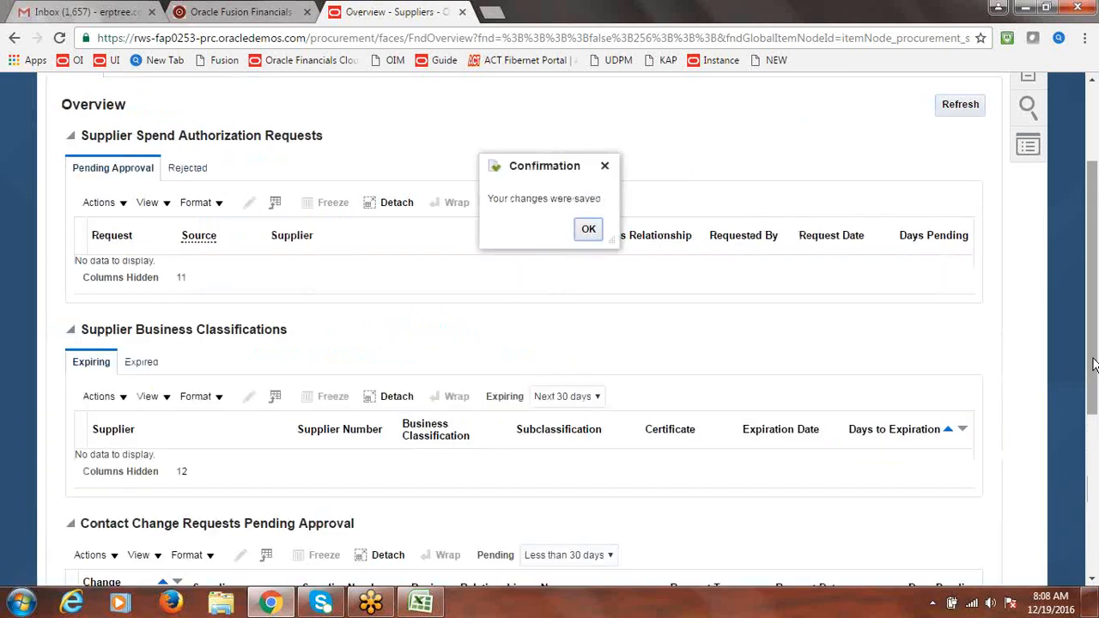
pyautogui.click(584, 229)
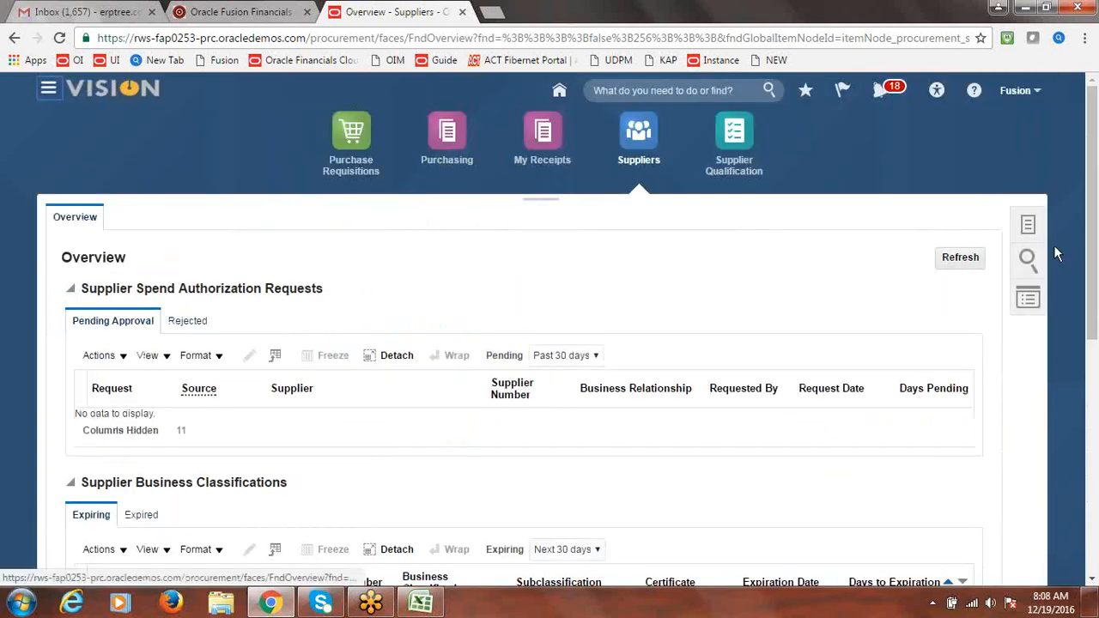
# Open the Fusion Implementation Project in Setup and Maintenance and search its tasks for 'Withholding Tax Options'
pyautogui.click(910, 261)
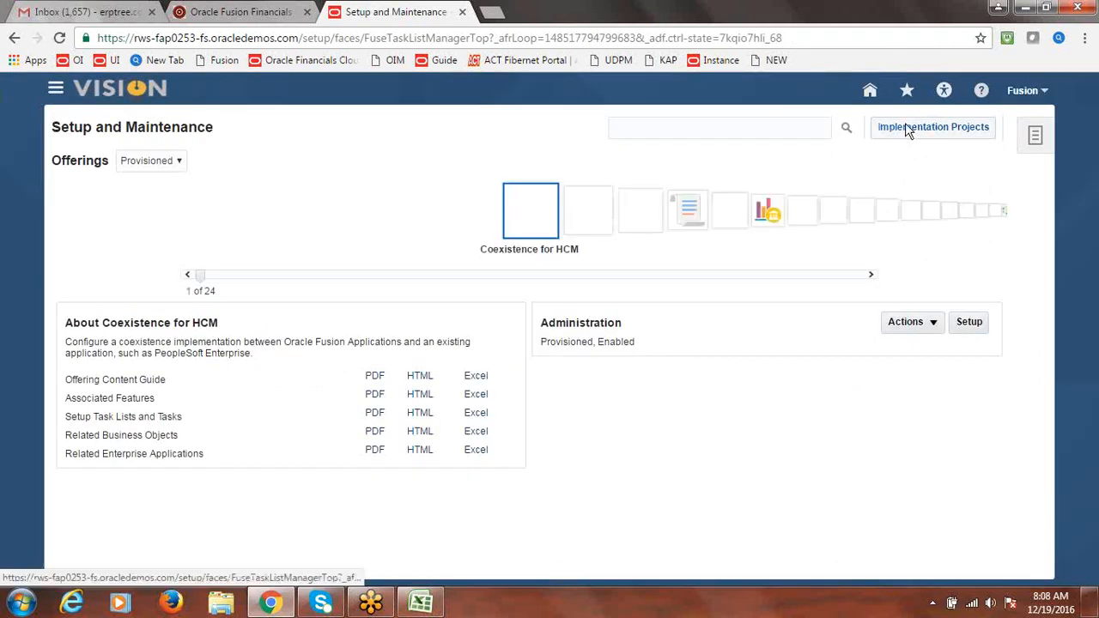
pyautogui.click(920, 130)
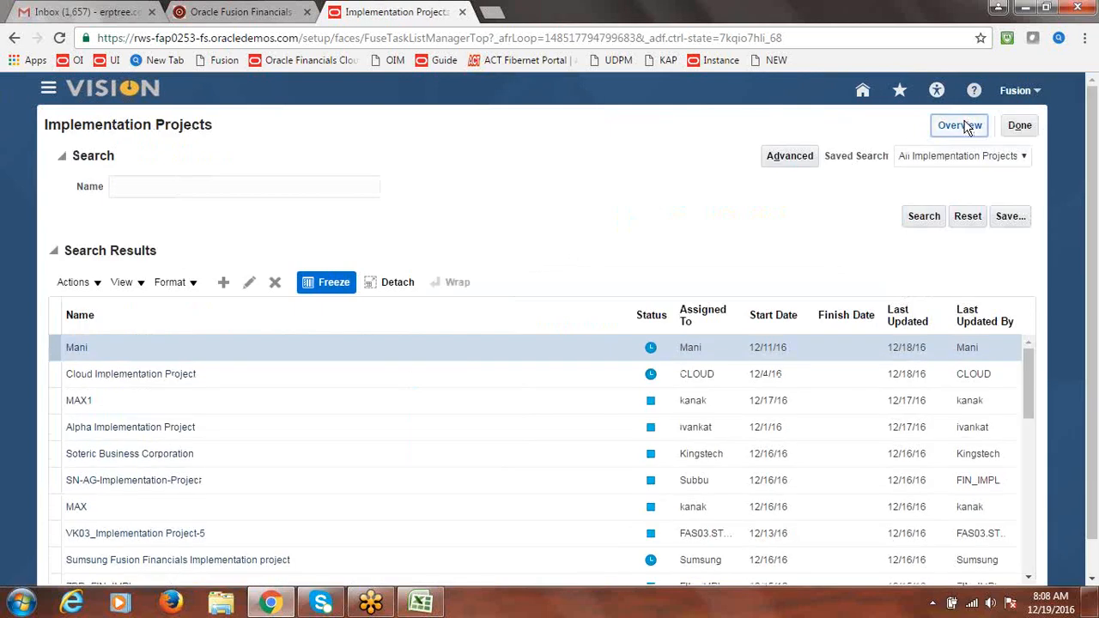
pyautogui.click(967, 126)
pyautogui.click(188, 262)
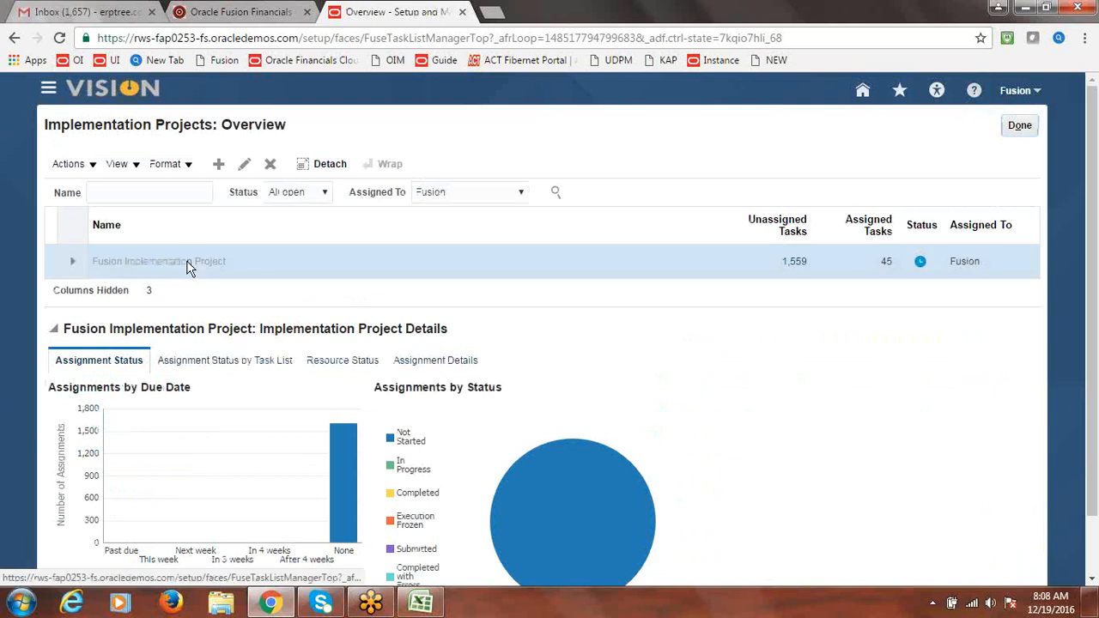
pyautogui.click(193, 318)
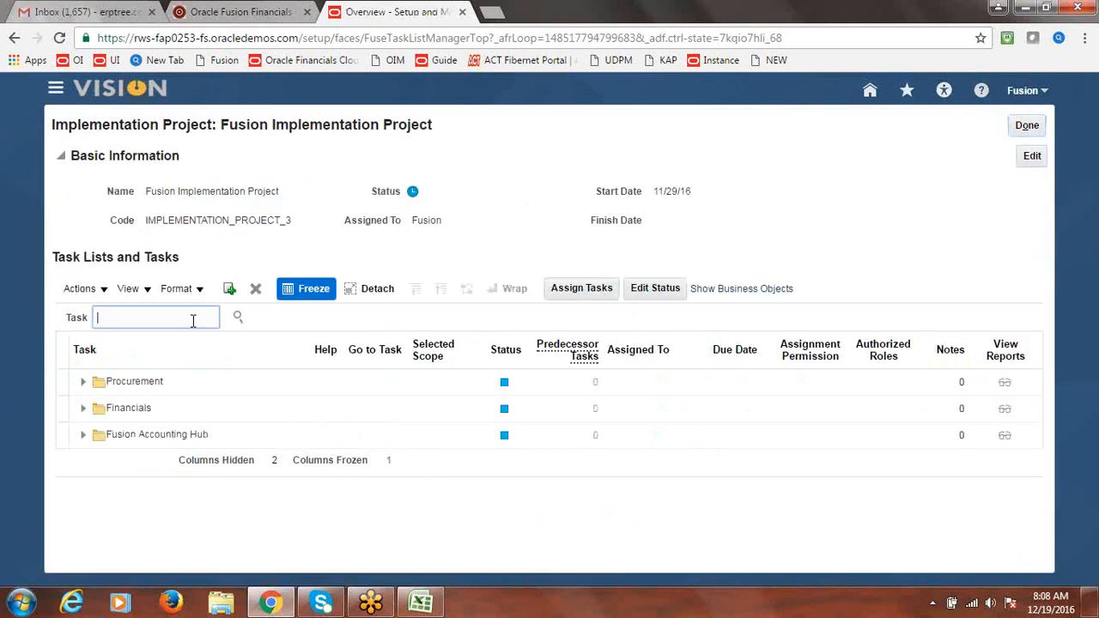
pyautogui.write('Withholding Tax Options')
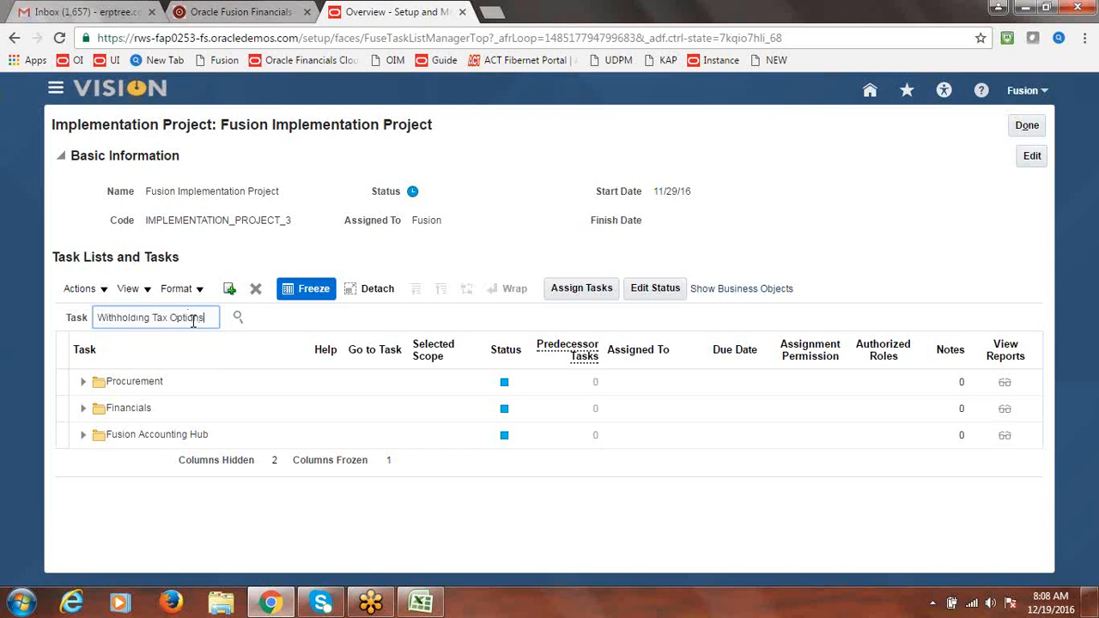
pyautogui.click(238, 318)
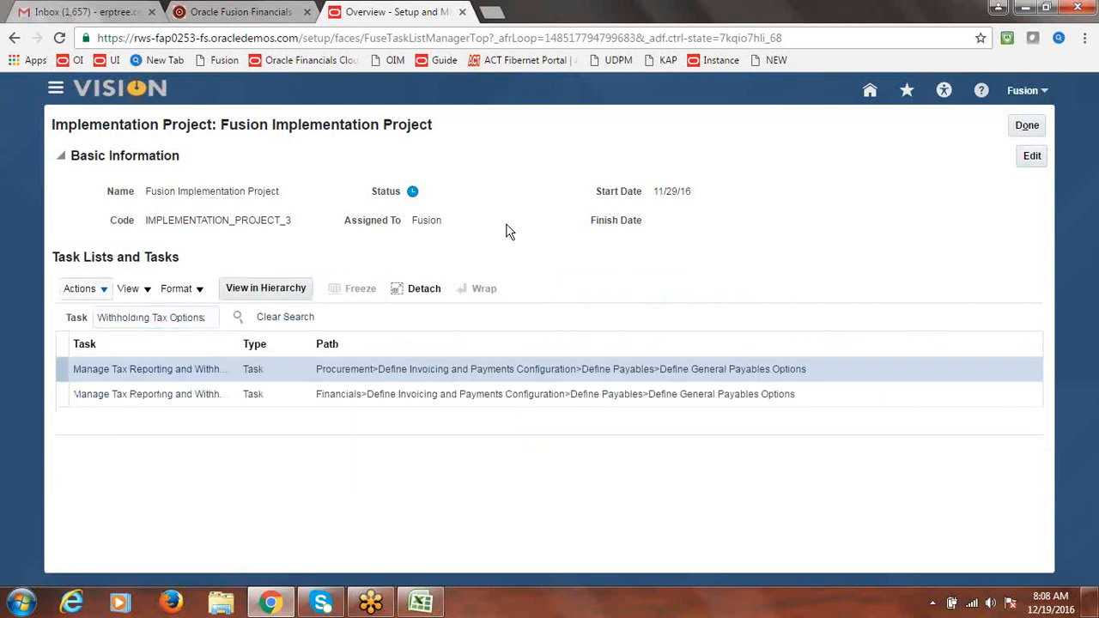
# Add a Standard Invoices event class row to the withholding tax options, starting 12/19/16, and save
pyautogui.click(185, 396)
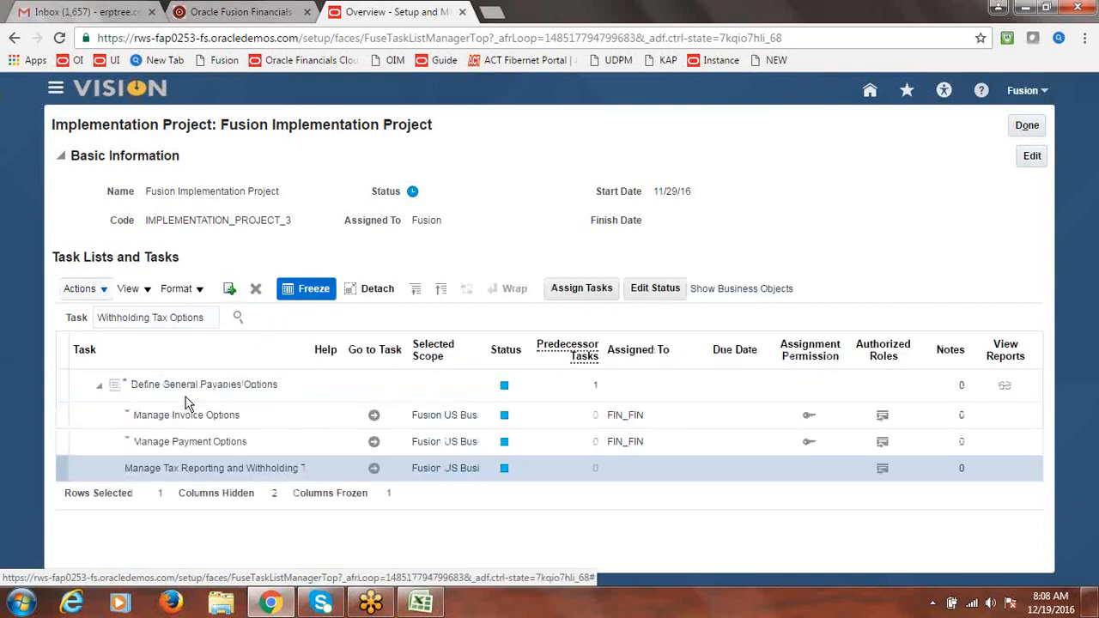
pyautogui.click(374, 470)
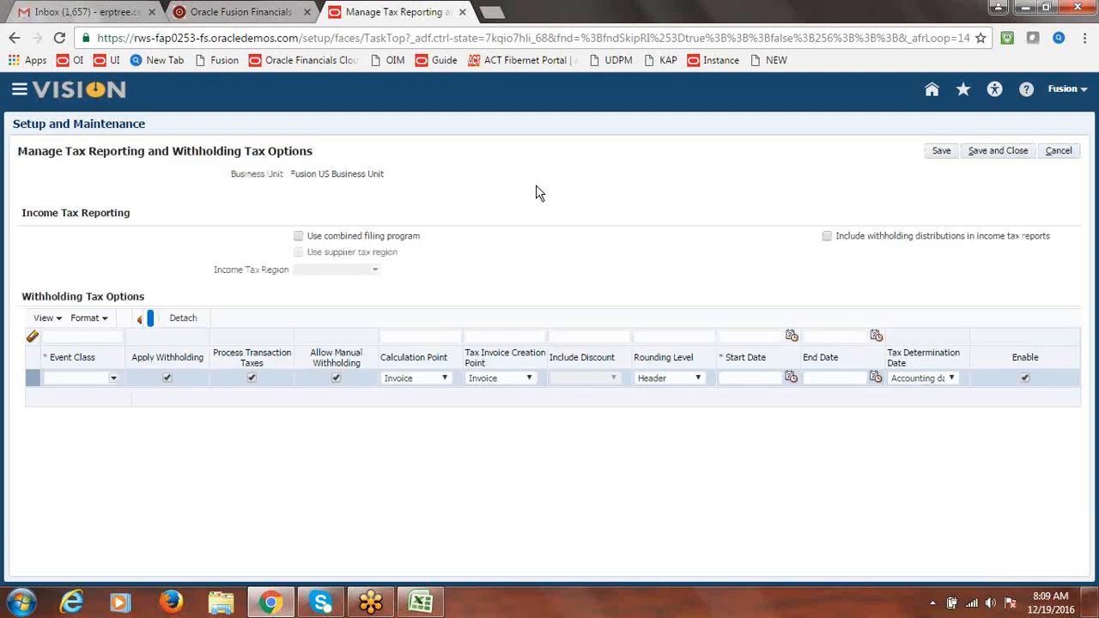
pyautogui.click(112, 378)
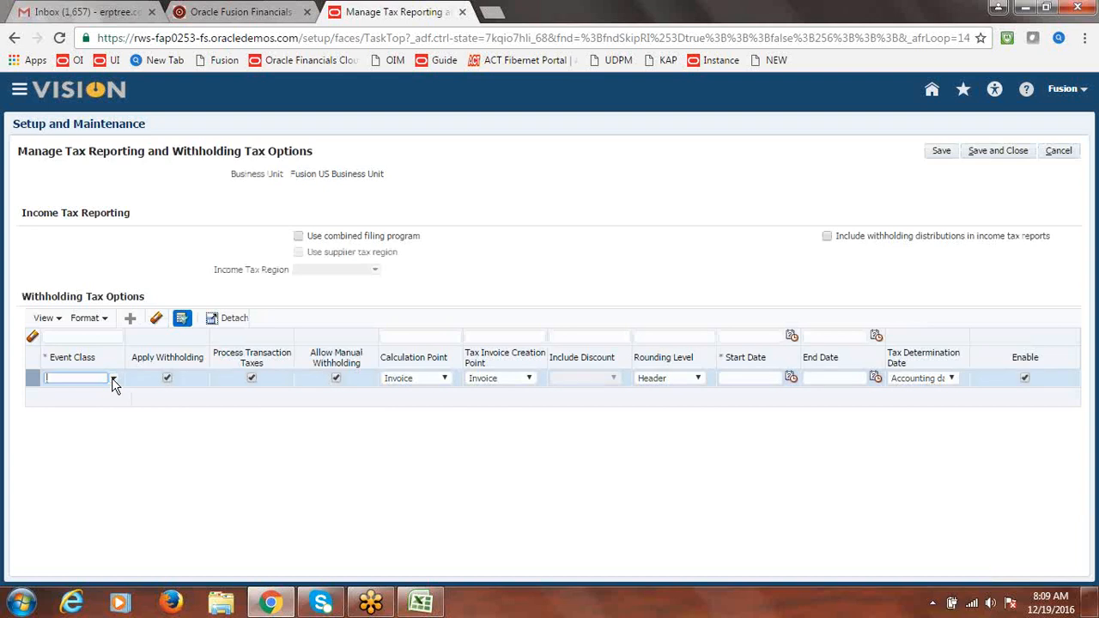
pyautogui.click(114, 378)
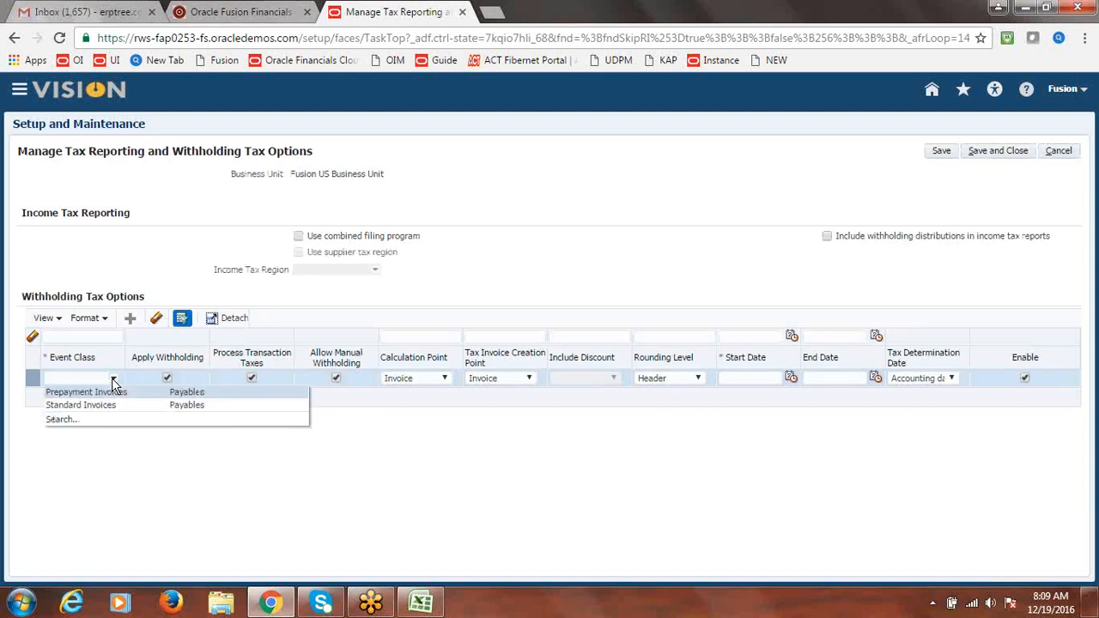
pyautogui.click(101, 404)
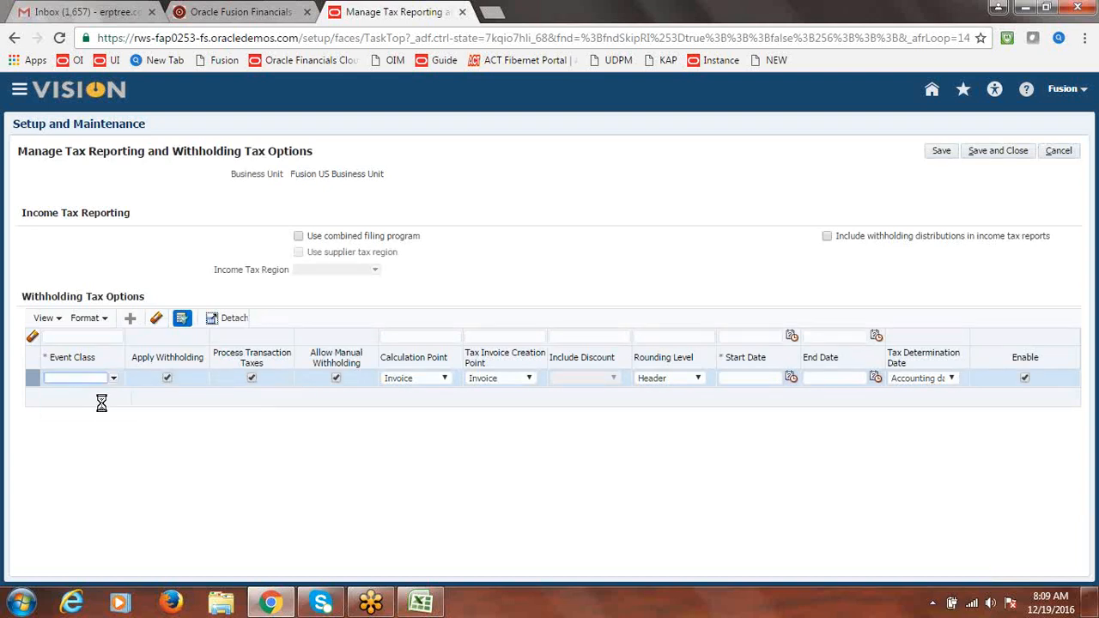
pyautogui.click(1001, 151)
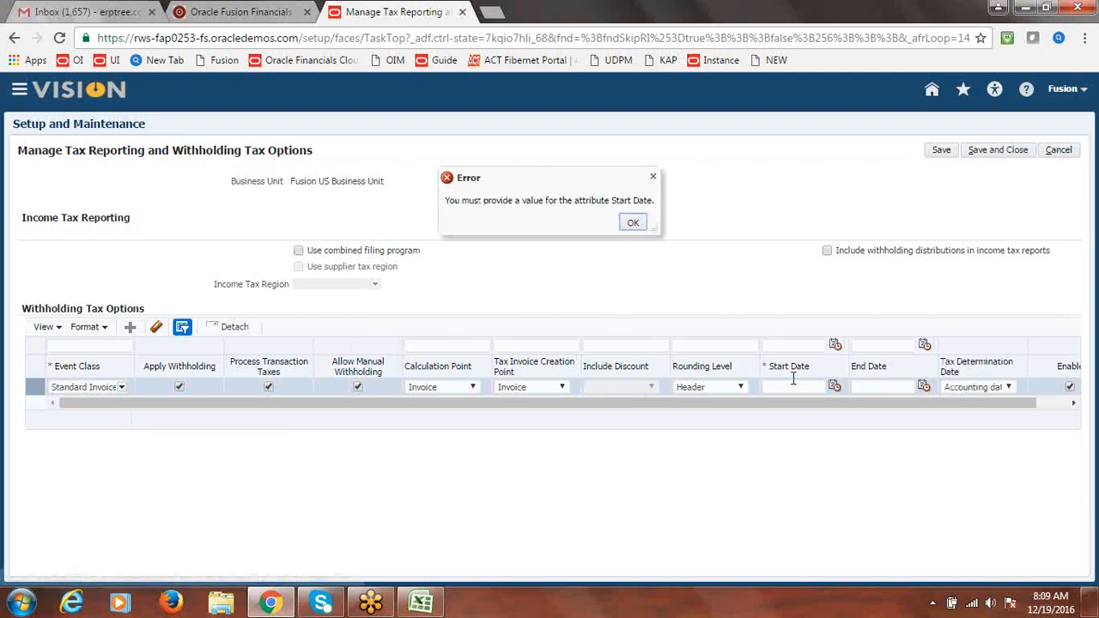
pyautogui.click(633, 222)
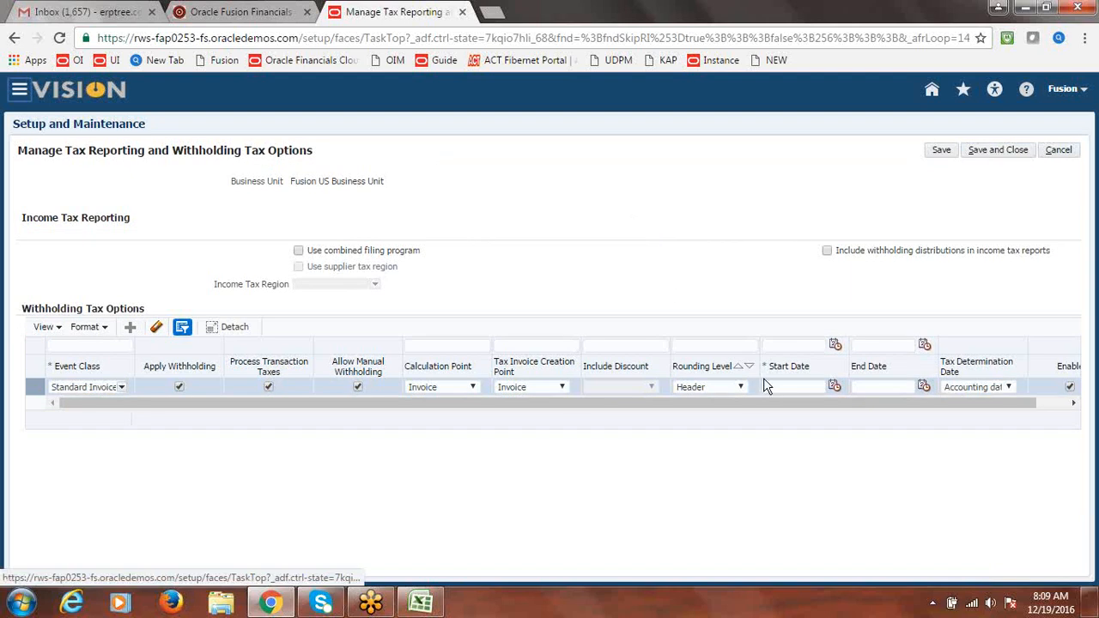
pyautogui.click(829, 390)
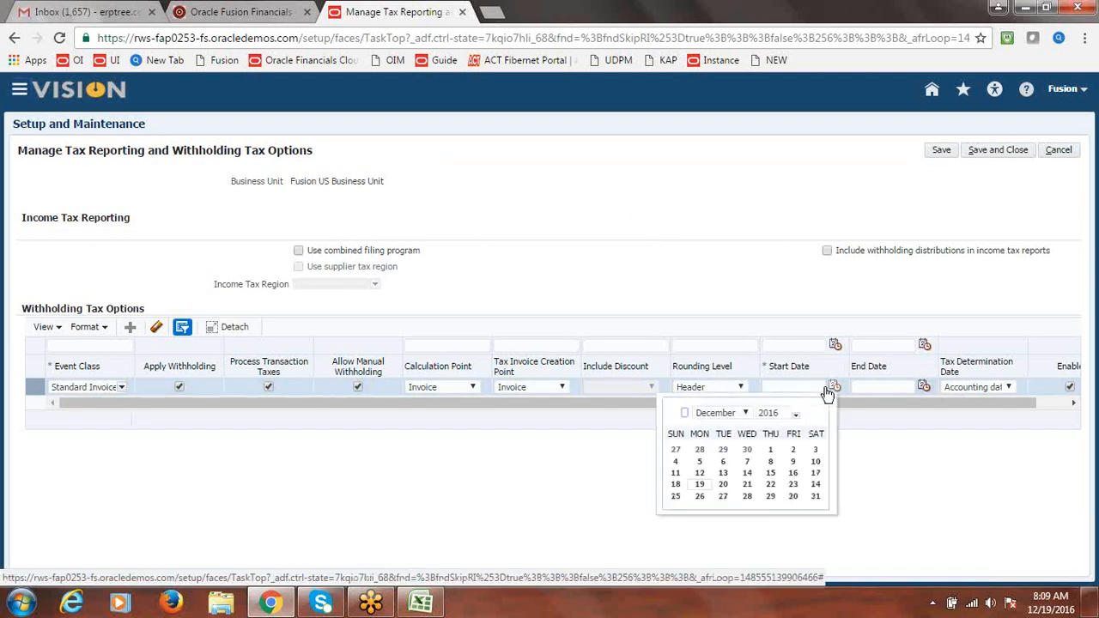
pyautogui.click(700, 486)
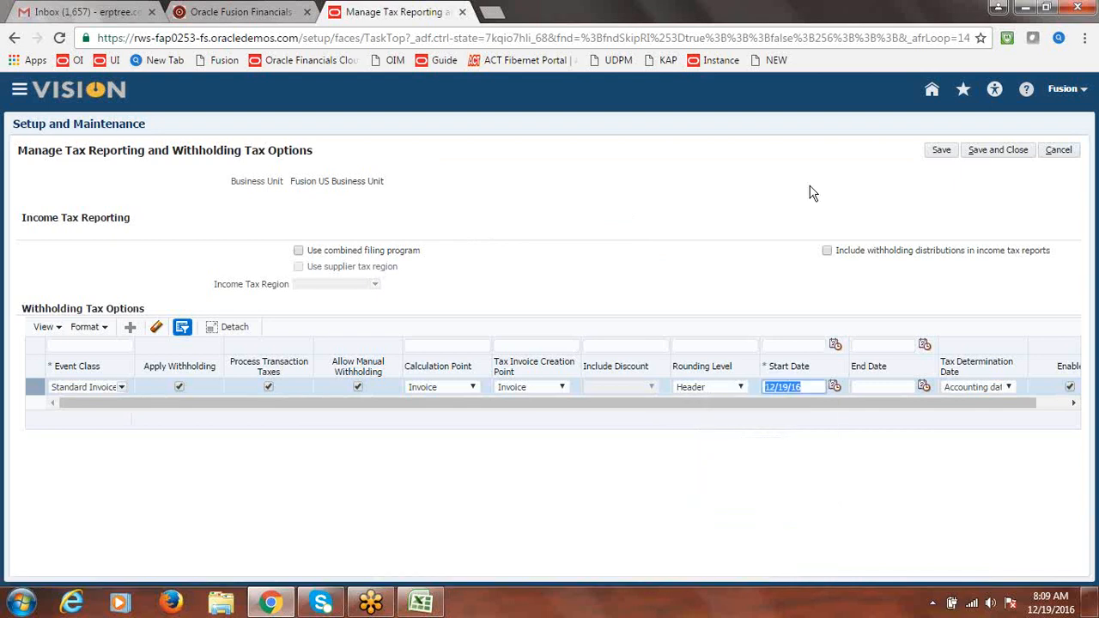
pyautogui.click(1005, 148)
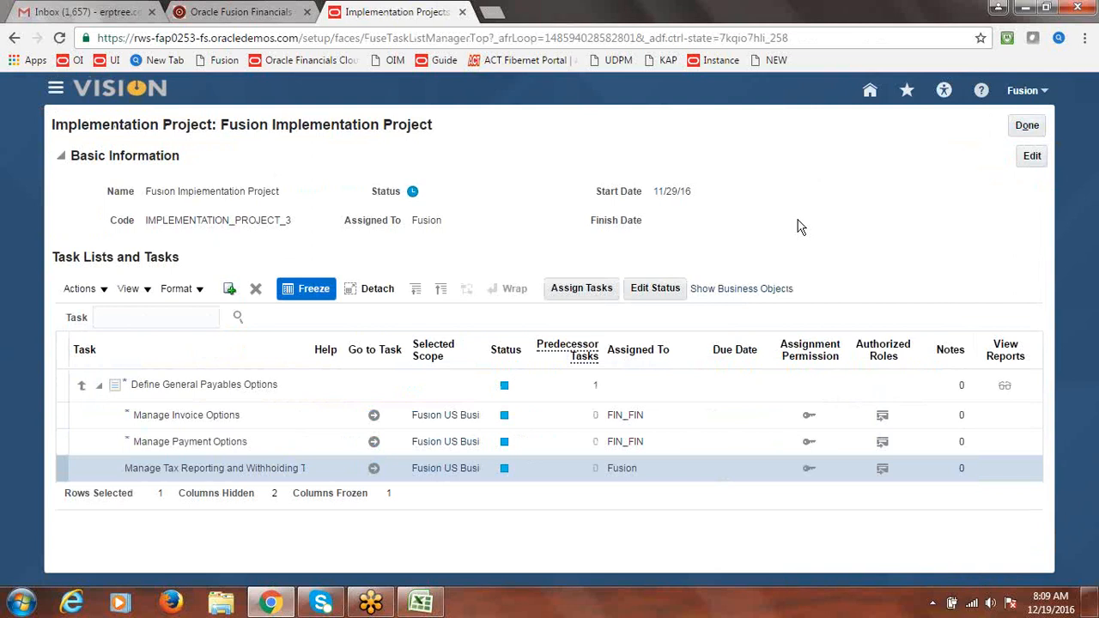
# Check the Done status in the Excel class notes at cells B291–B292, then return to Fusion
pyautogui.hotkey('alt', 'Tab')
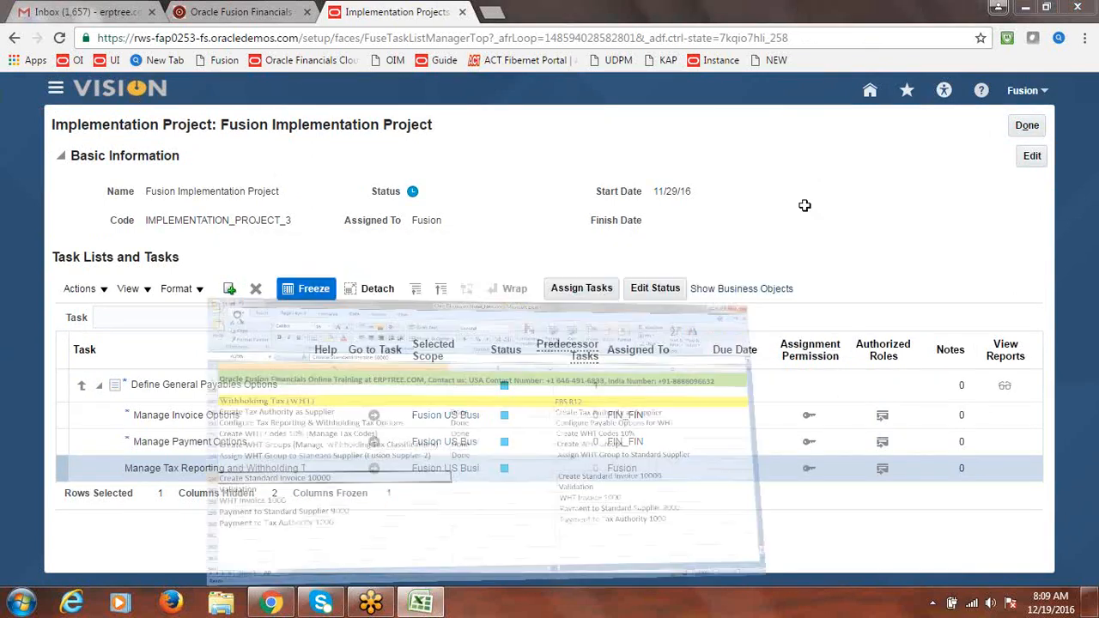
pyautogui.click(530, 264)
pyautogui.click(507, 288)
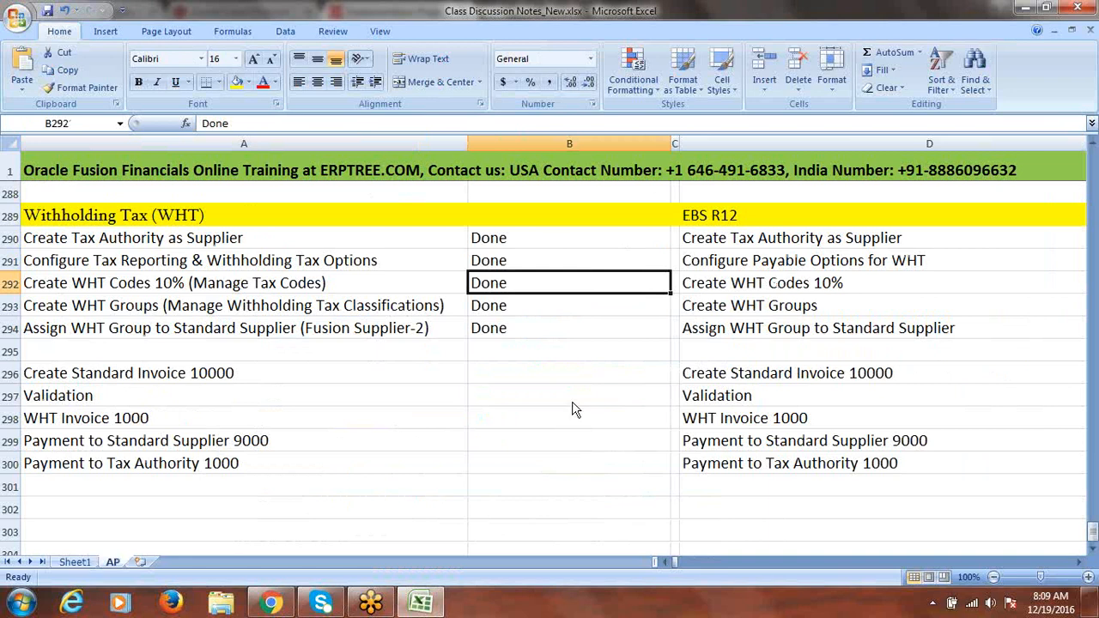
pyautogui.hotkey('alt', 'Tab')
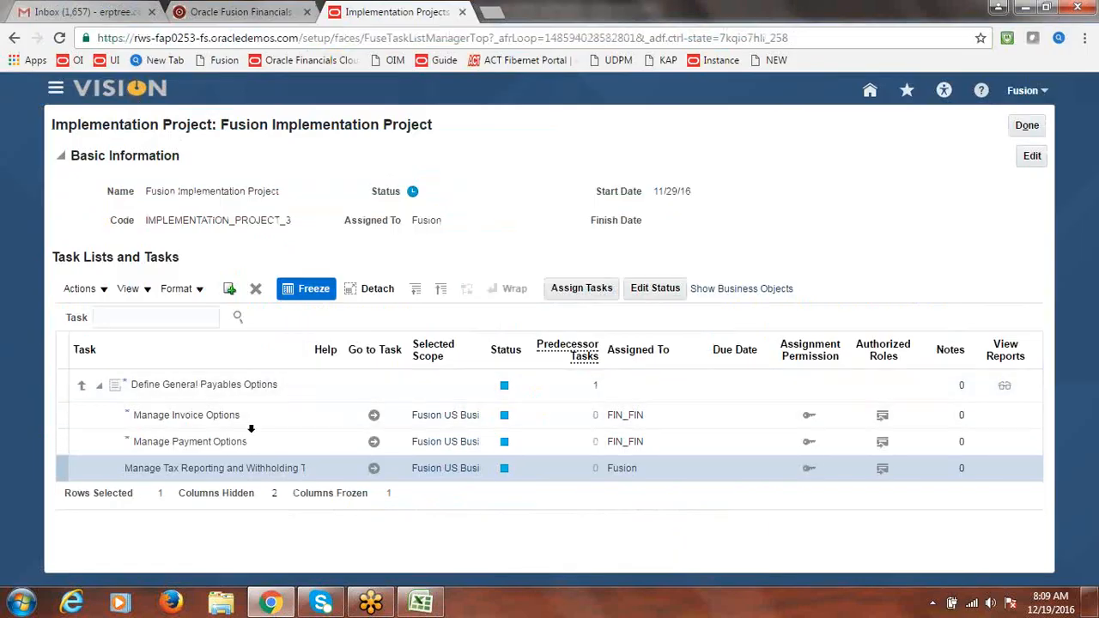
# Search the project tasks for 'Manage Tax Codes' and open the Financials task
pyautogui.click(171, 318)
pyautogui.write('Ma')
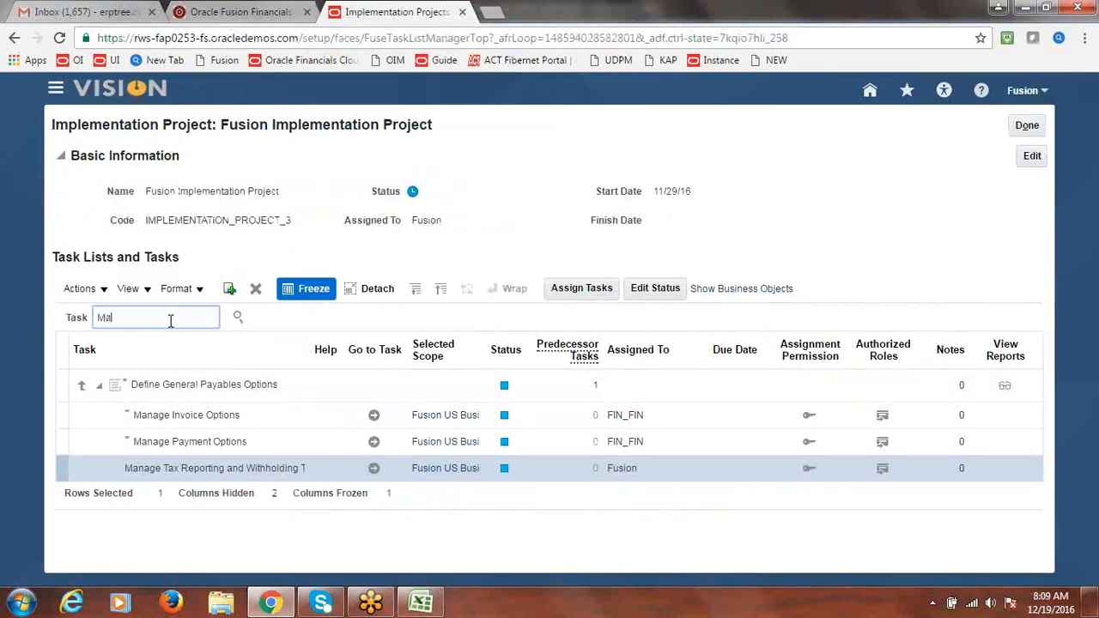
pyautogui.write('nage Tax Codes')
pyautogui.click(237, 317)
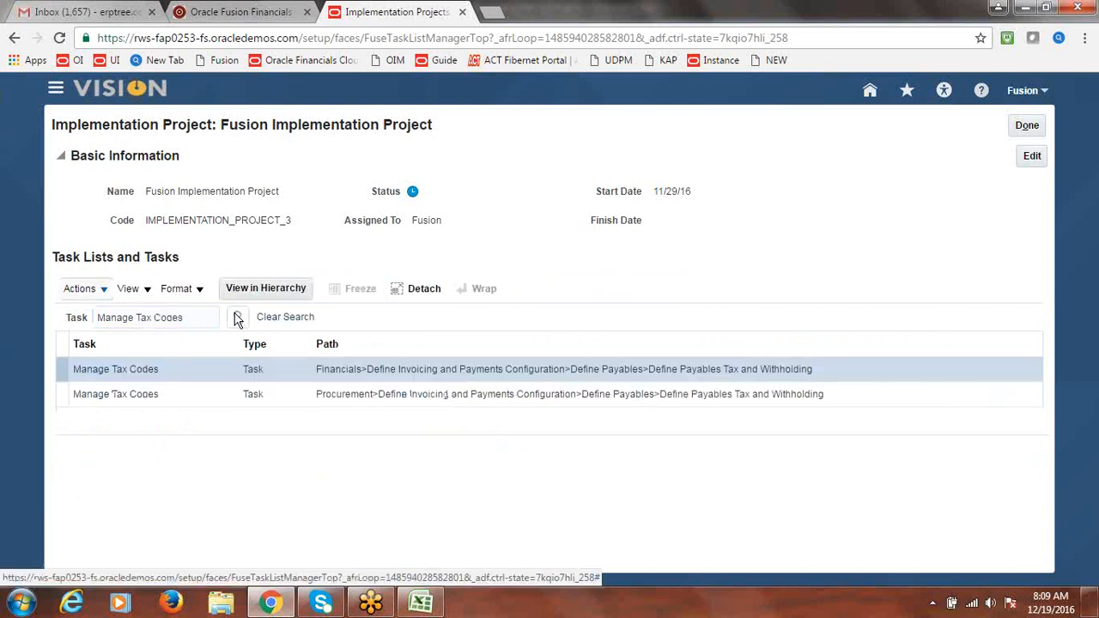
pyautogui.click(131, 370)
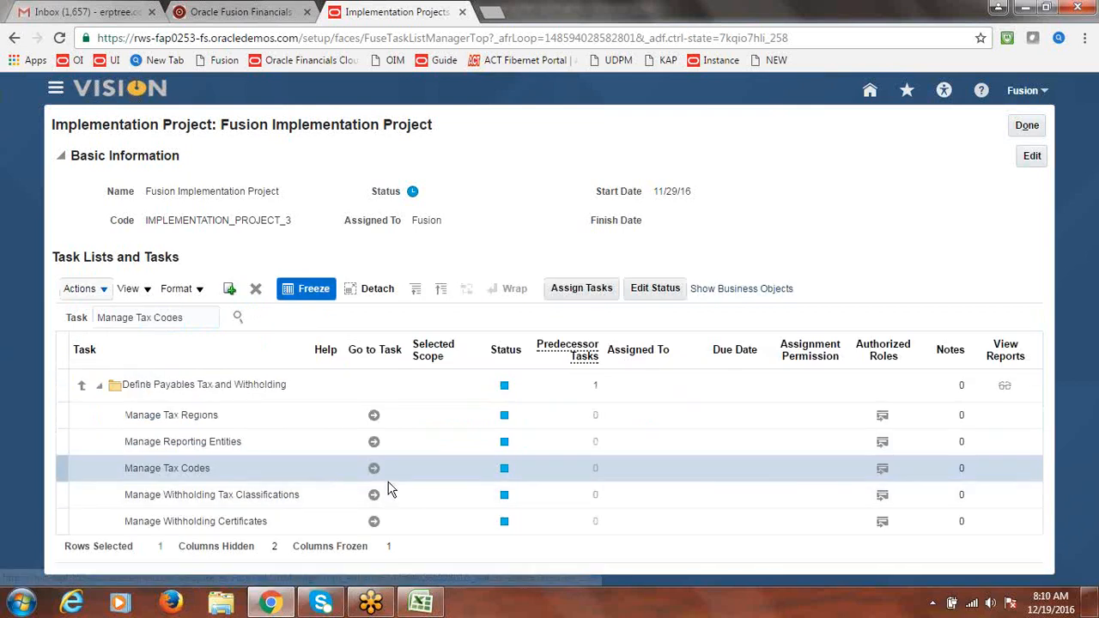
pyautogui.click(373, 469)
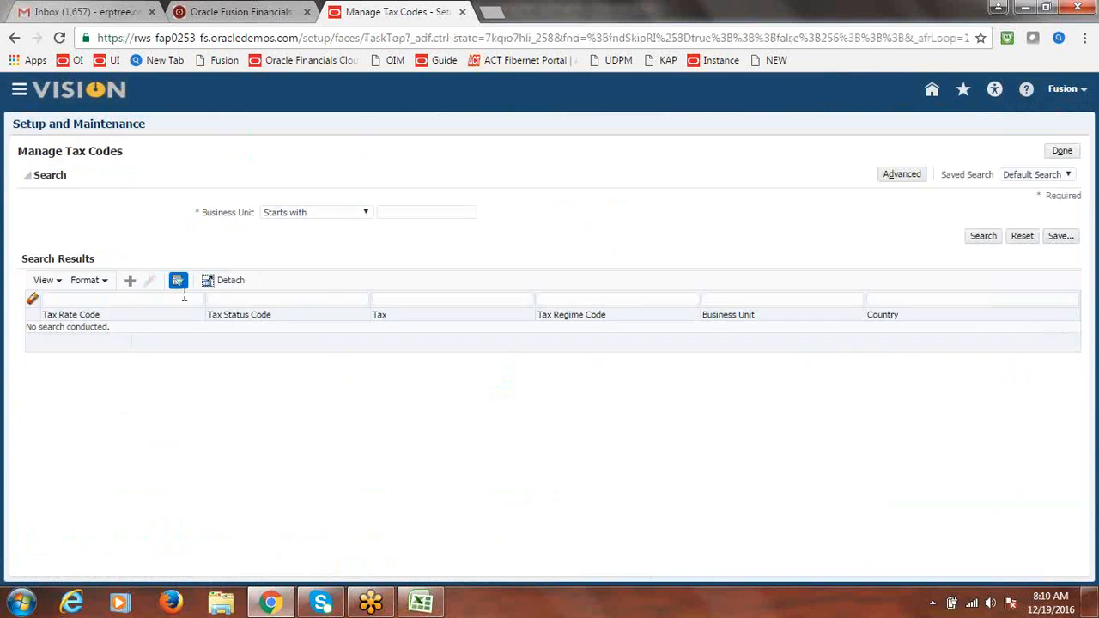
# Create a withholding tax code for Fusion US Business Unit in United States and start a new tax regime
pyautogui.click(130, 281)
pyautogui.click(391, 185)
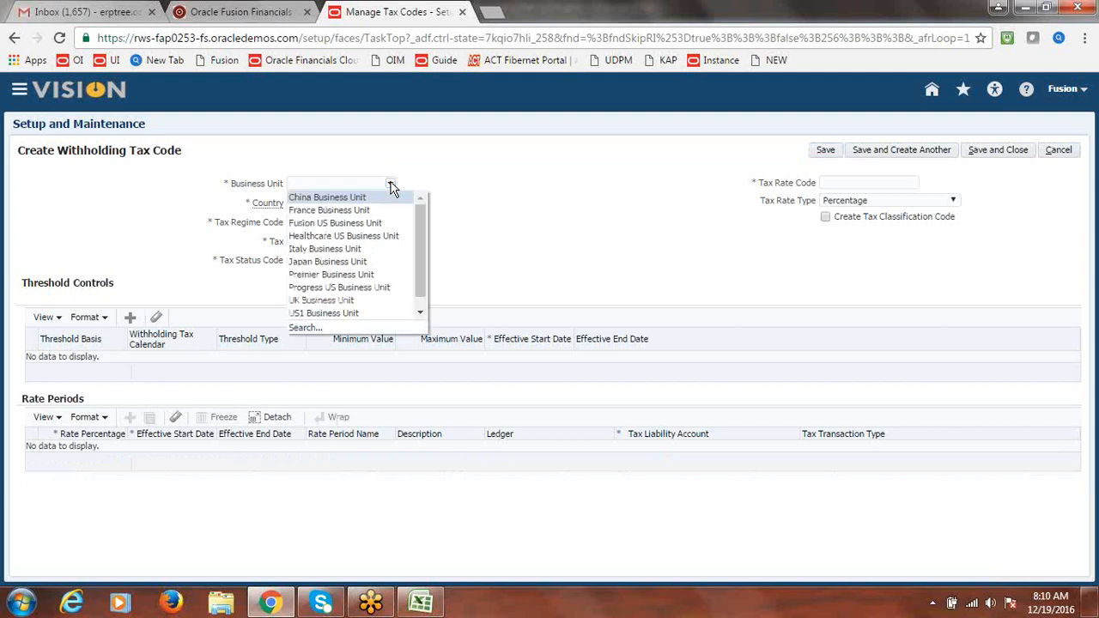
pyautogui.click(354, 225)
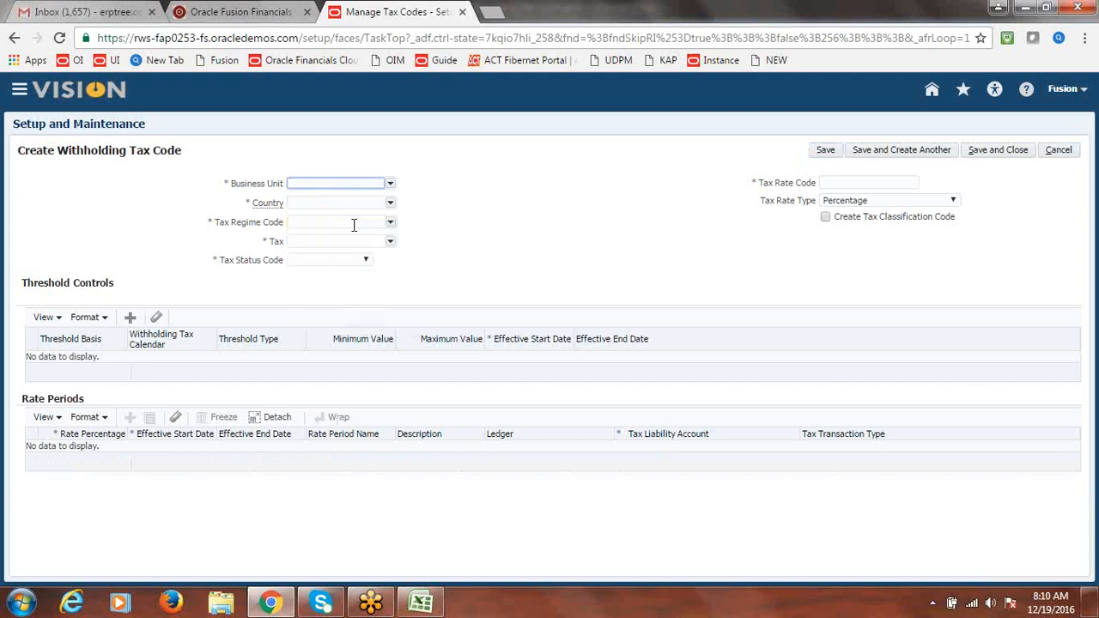
pyautogui.click(390, 203)
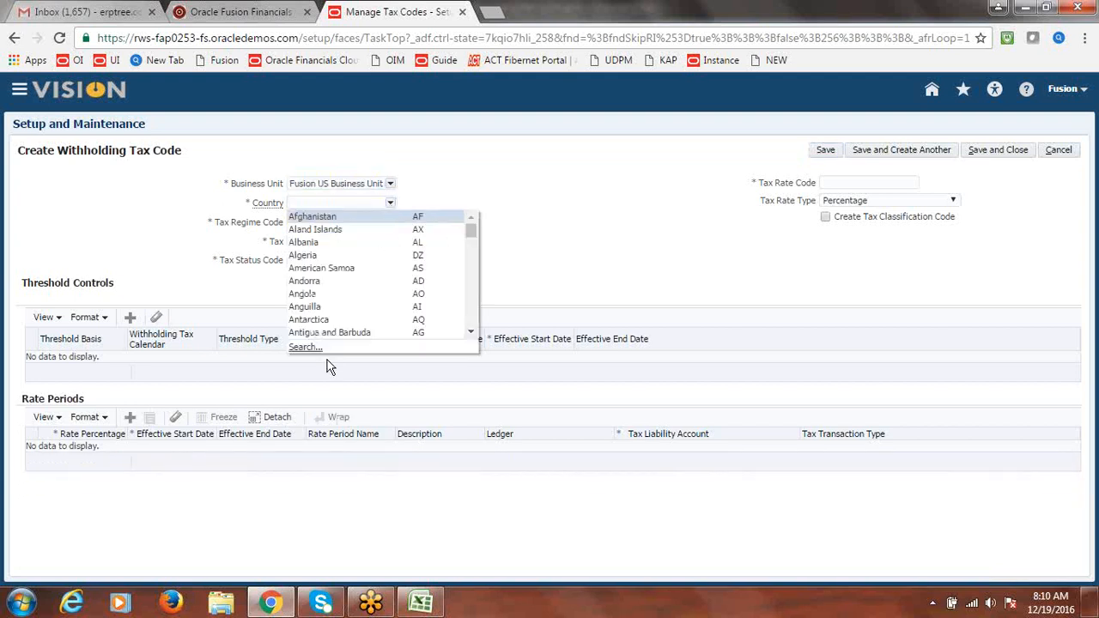
pyautogui.click(306, 347)
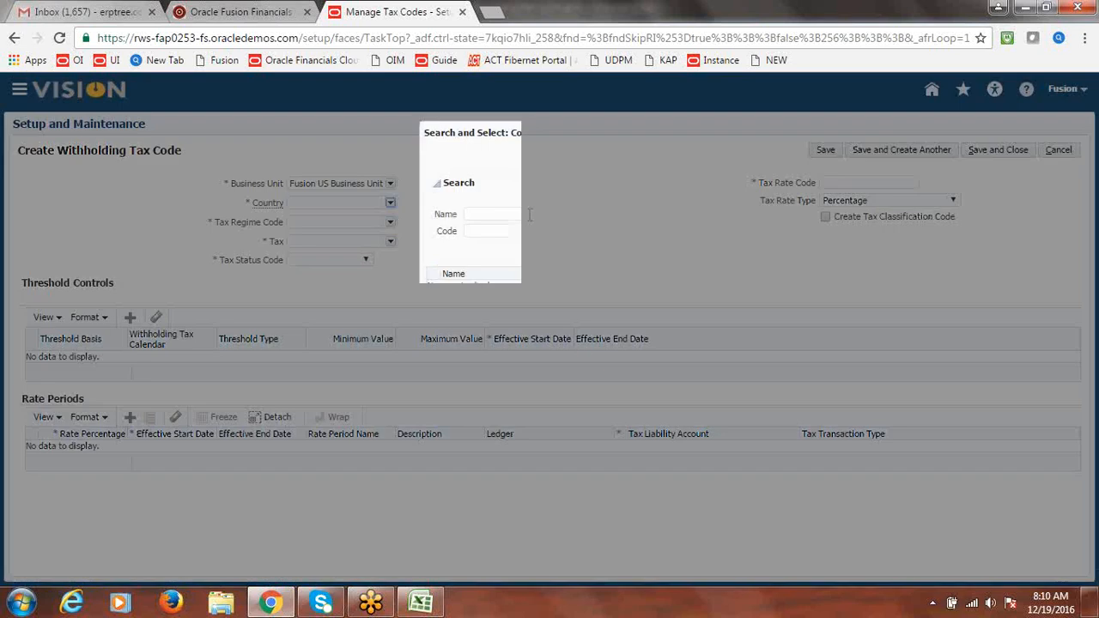
pyautogui.click(493, 232)
pyautogui.write('US')
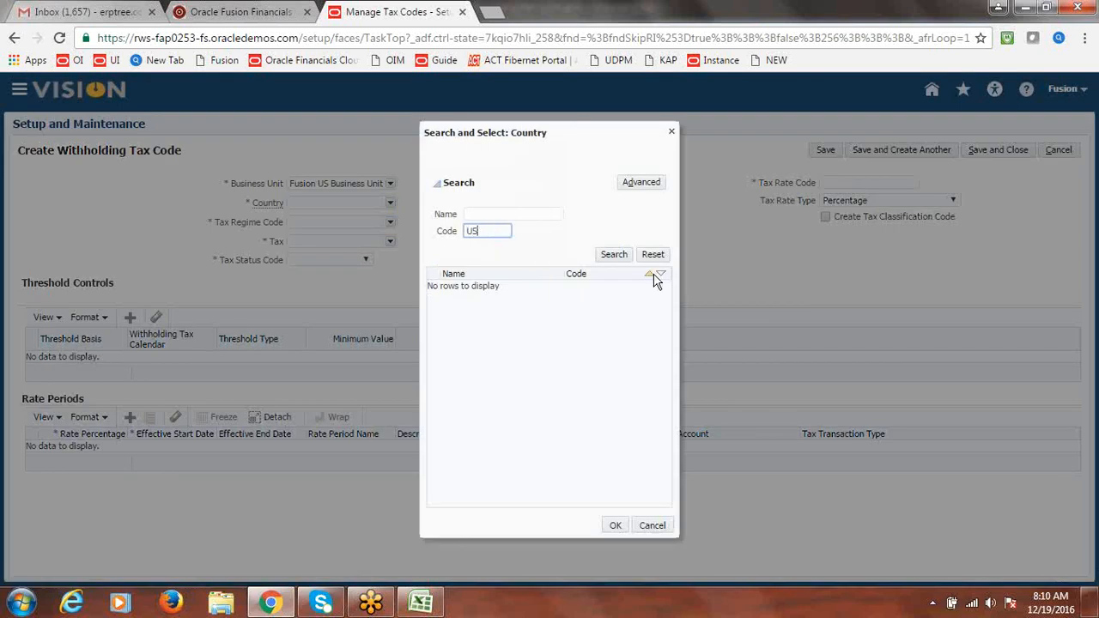
pyautogui.click(614, 254)
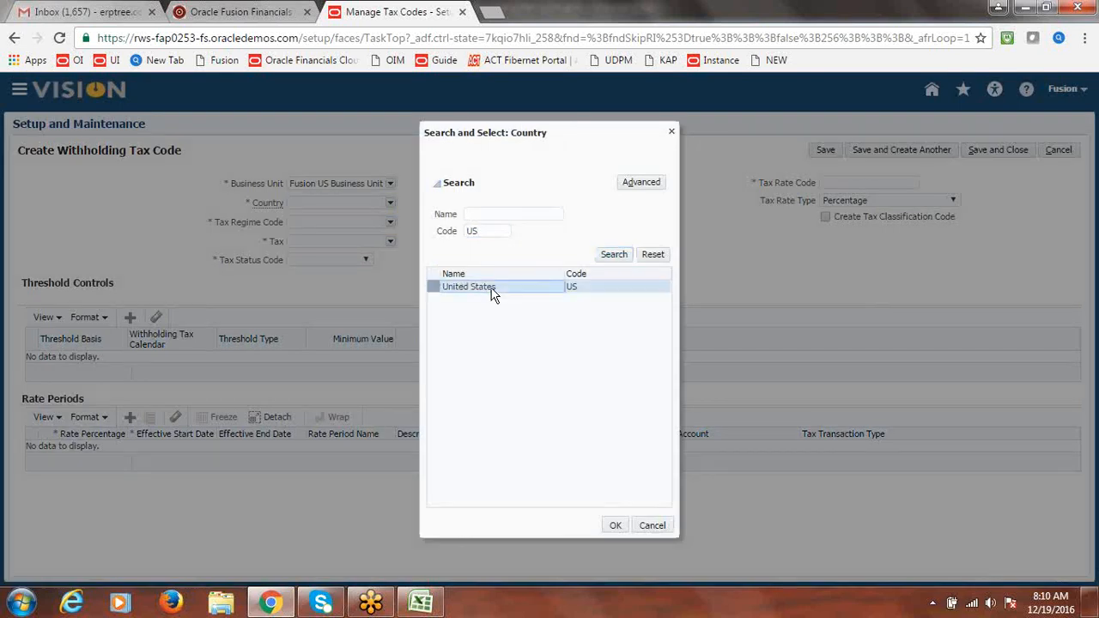
pyautogui.click(614, 524)
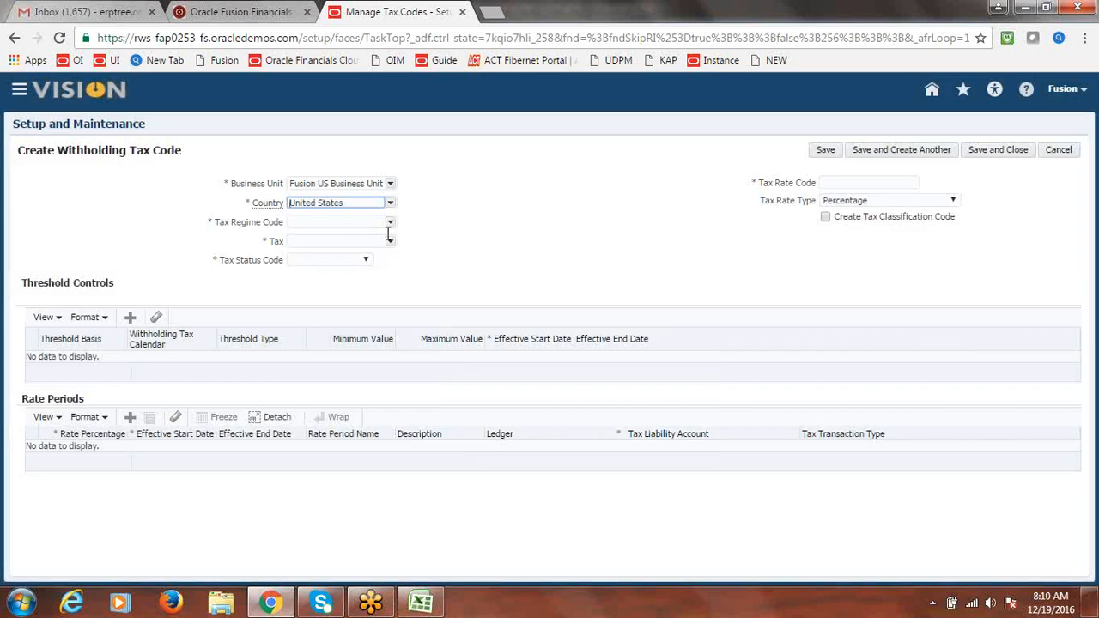
pyautogui.click(391, 222)
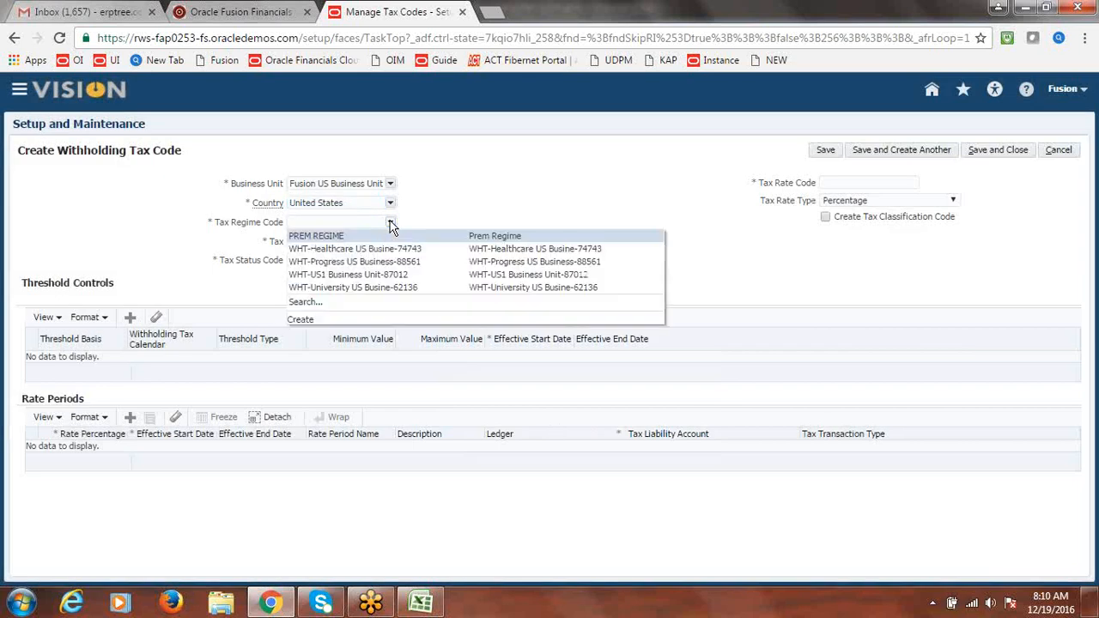
pyautogui.click(305, 319)
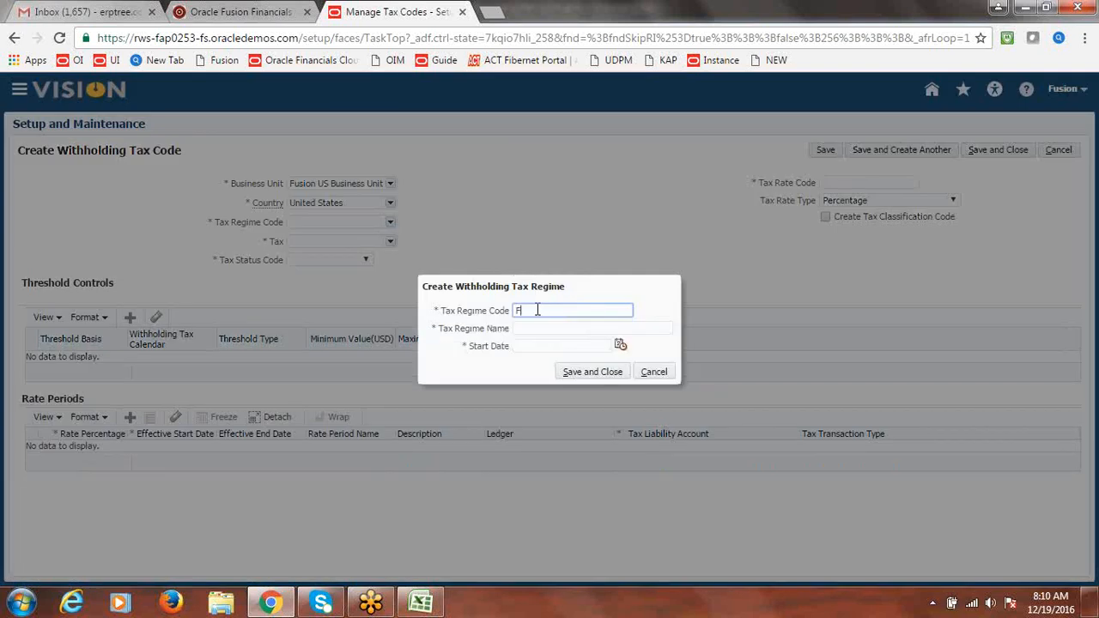
# Save tax regime 'Fusion WHT Regime' as code and name, starting 12/19/16, then begin a new withholding tax
pyautogui.write('Fusion WHT Regime')
pyautogui.moveTo(611, 310); pyautogui.dragTo(466, 326)
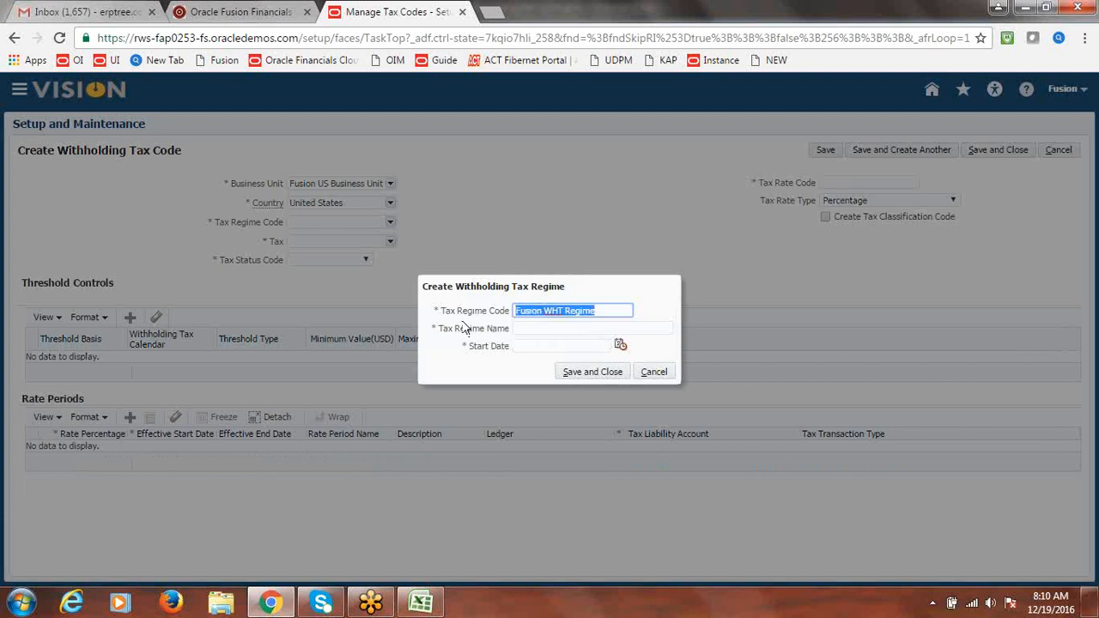
pyautogui.hotkey('ctrl', 'c')
pyautogui.click(520, 329)
pyautogui.hotkey('ctrl', 'v')
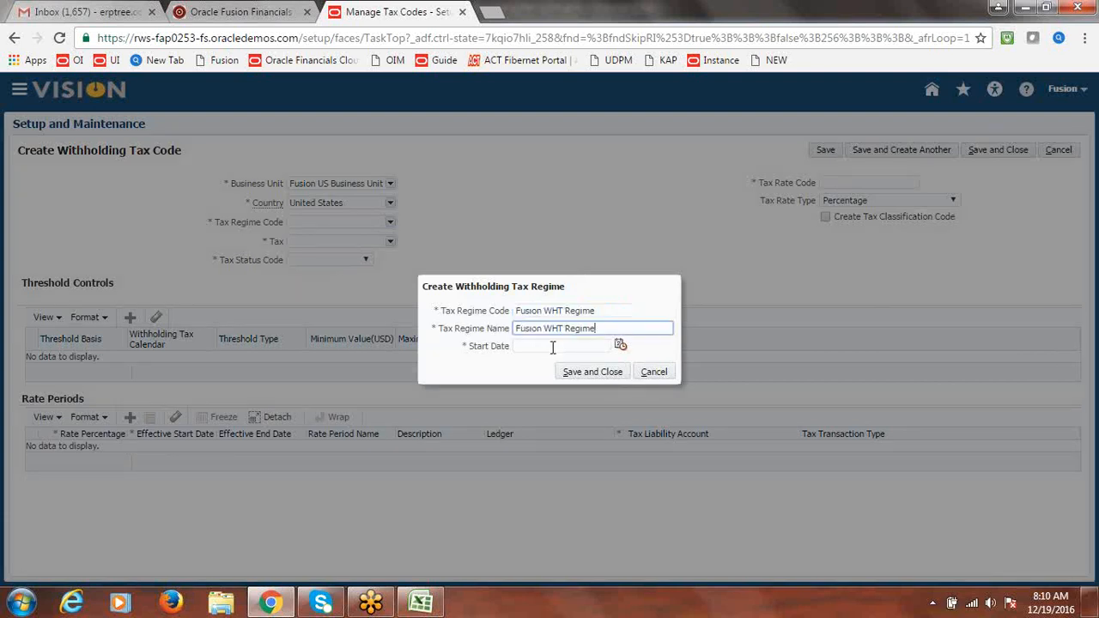
pyautogui.click(624, 350)
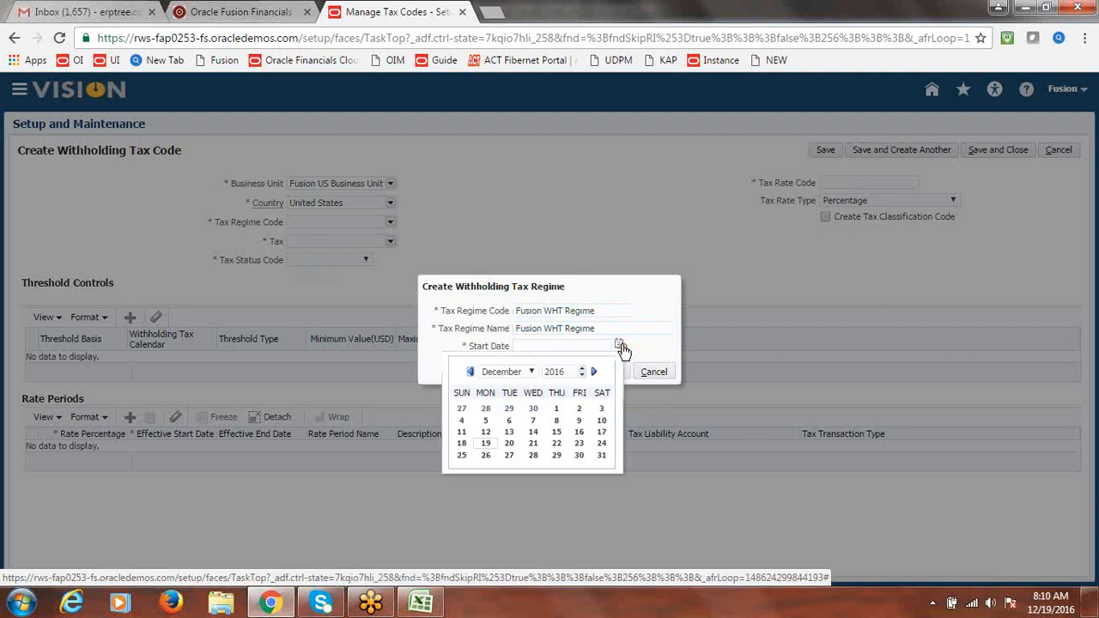
pyautogui.click(485, 443)
pyautogui.click(584, 376)
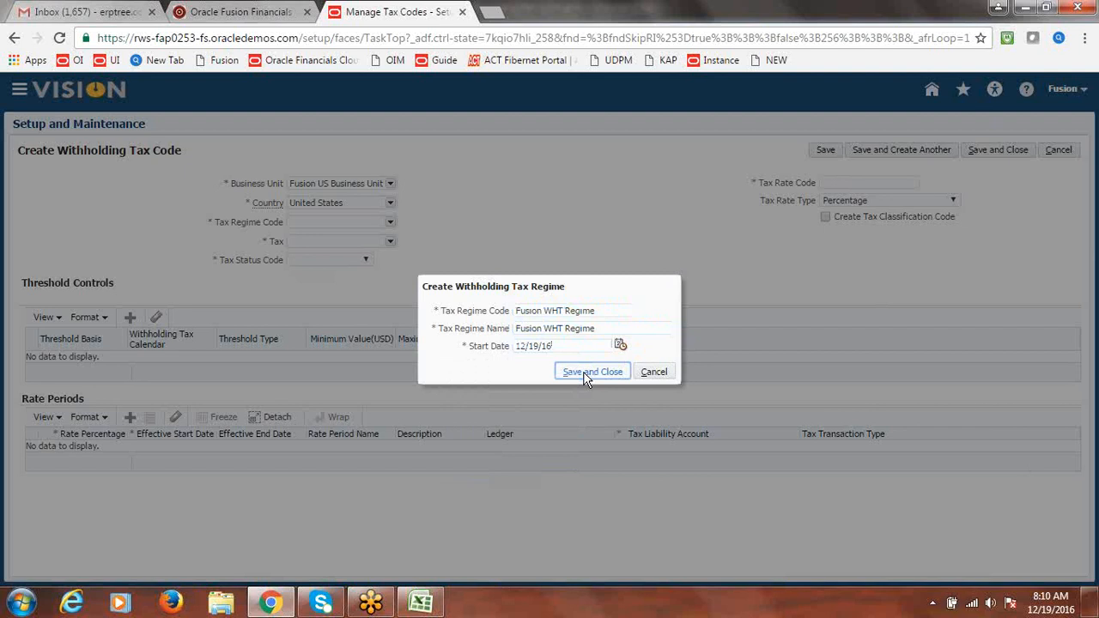
pyautogui.click(584, 378)
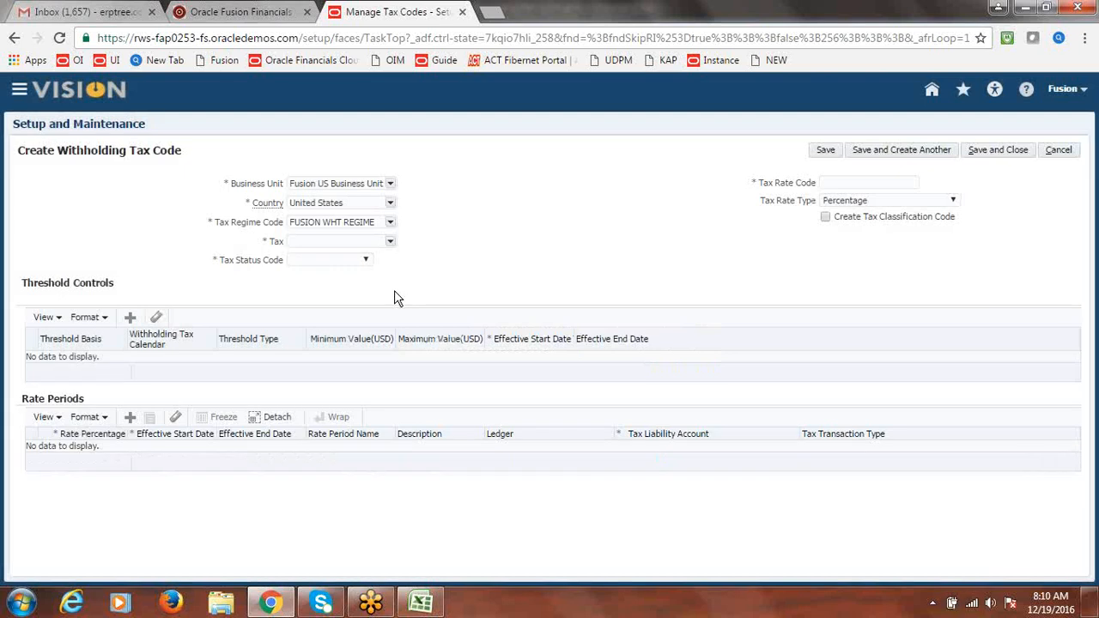
pyautogui.click(389, 242)
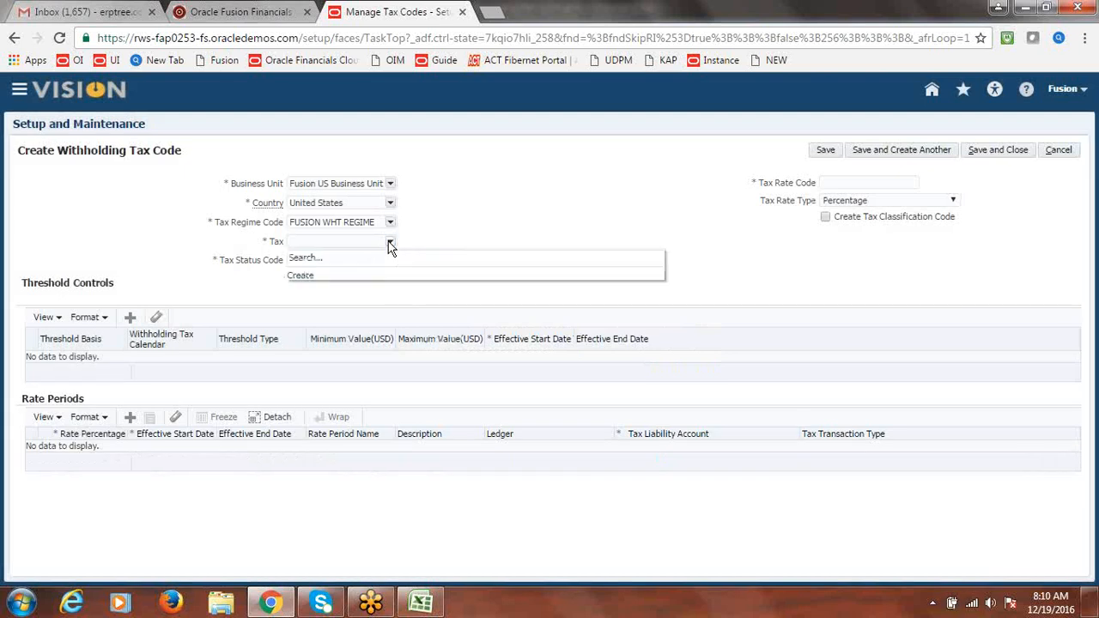
pyautogui.click(306, 275)
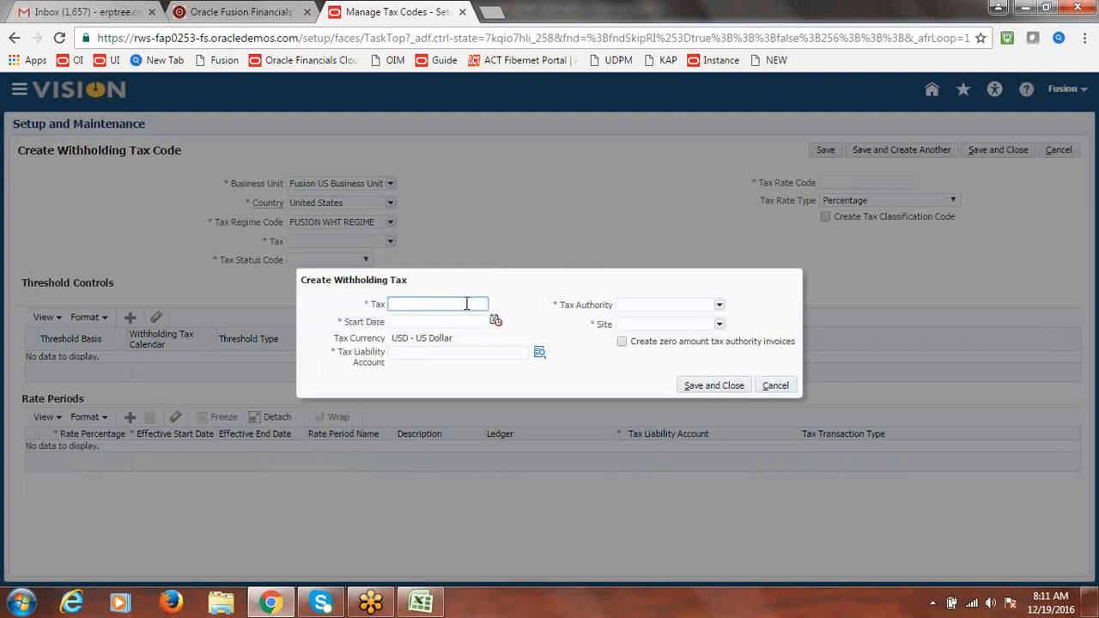
# Enter WHT@10% as the withholding tax with a start date of 19 December 2016
pyautogui.write('WHT@10%')
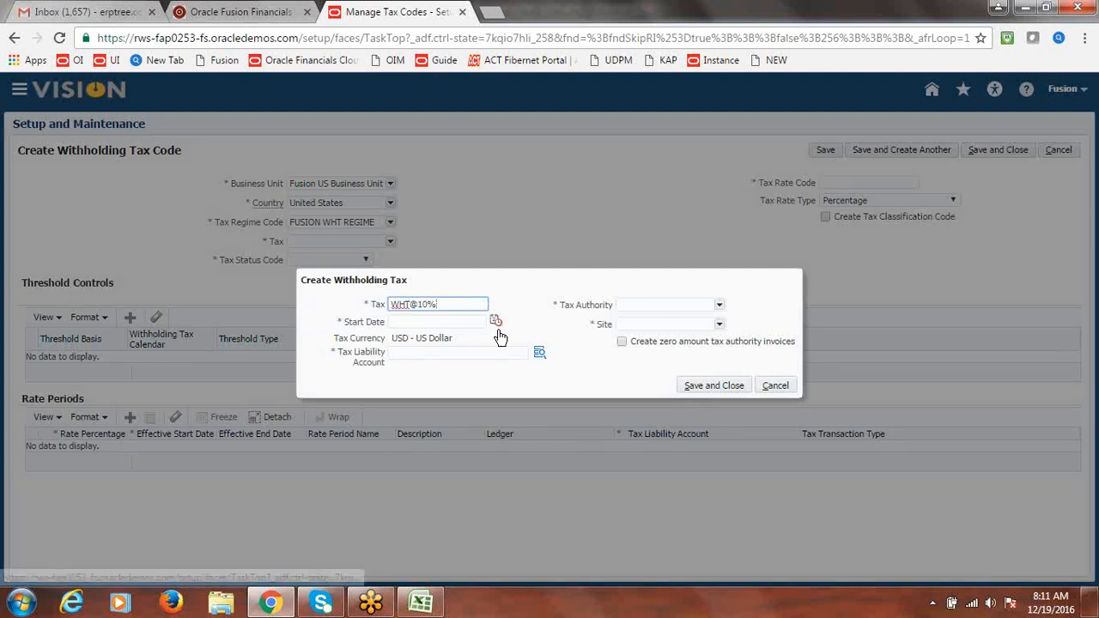
pyautogui.click(498, 329)
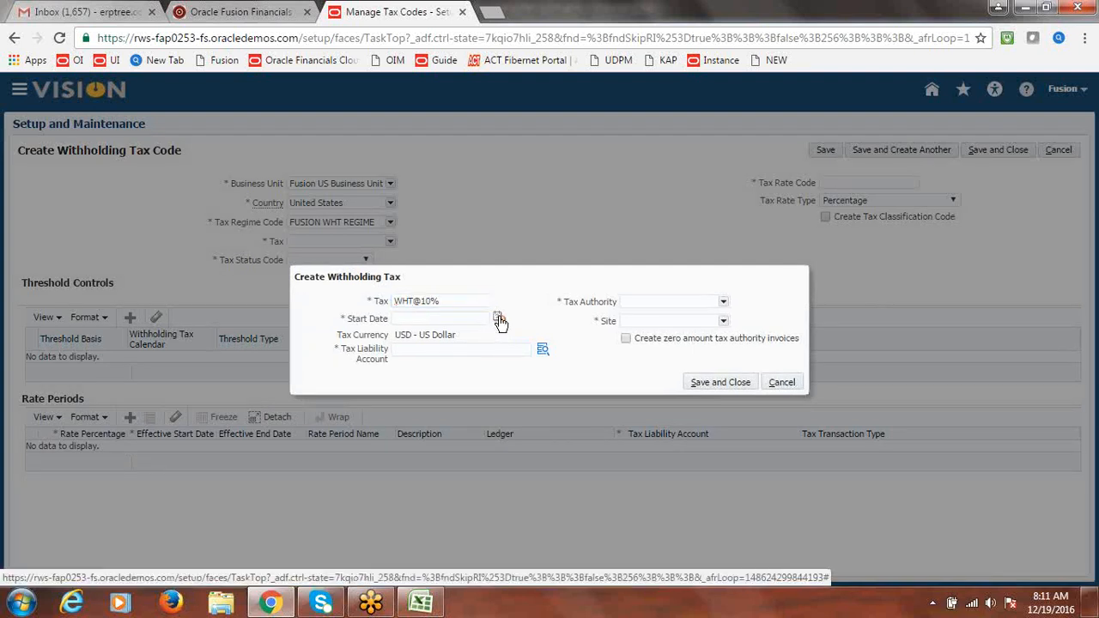
pyautogui.click(498, 318)
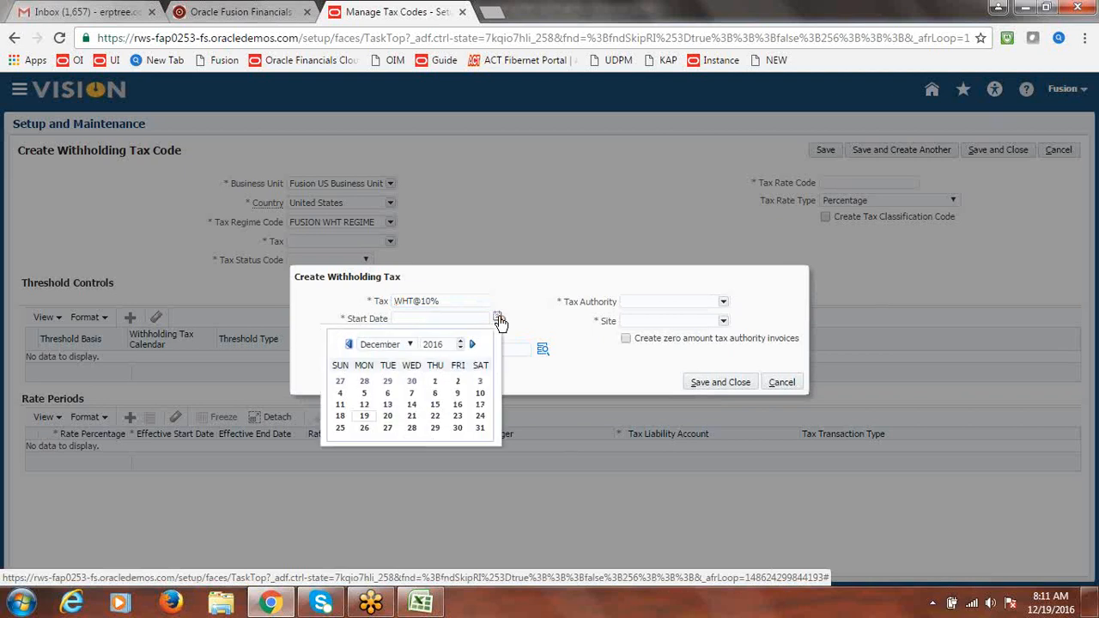
pyautogui.click(364, 420)
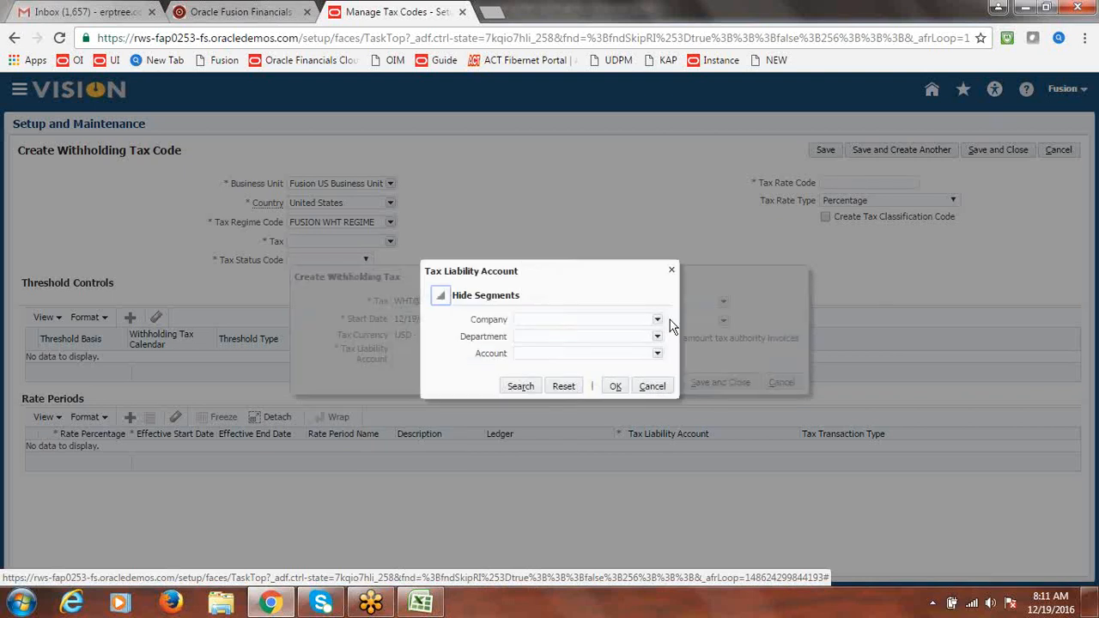
# Build liability account 1000.1000.25400 from Fusion Financial Services, Finance department 1000 and Withholding Tax Payable
pyautogui.click(658, 321)
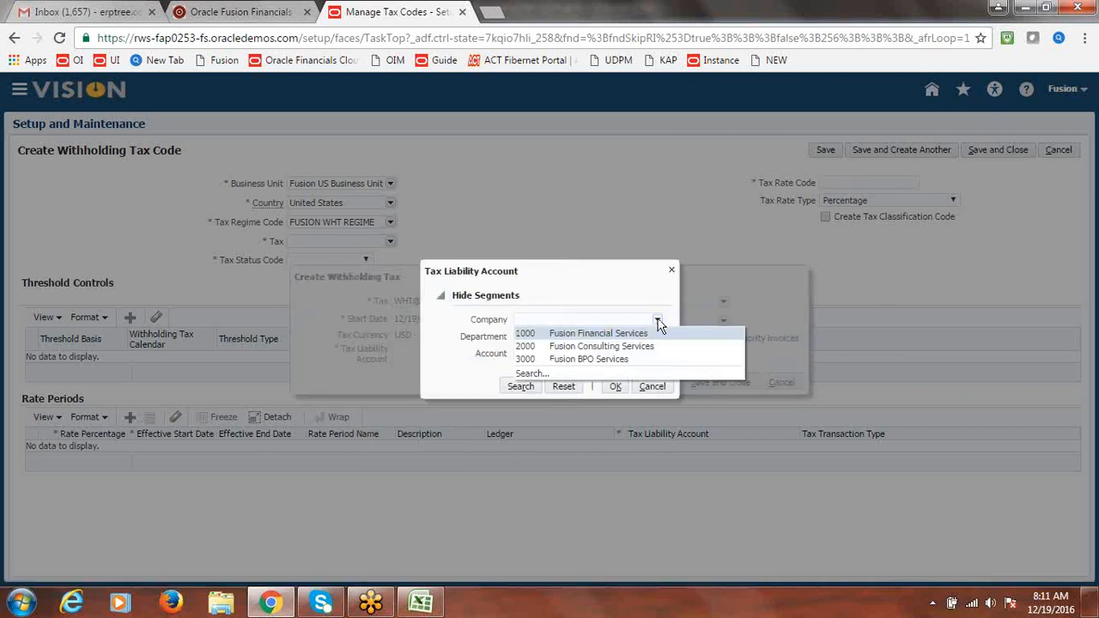
pyautogui.click(637, 333)
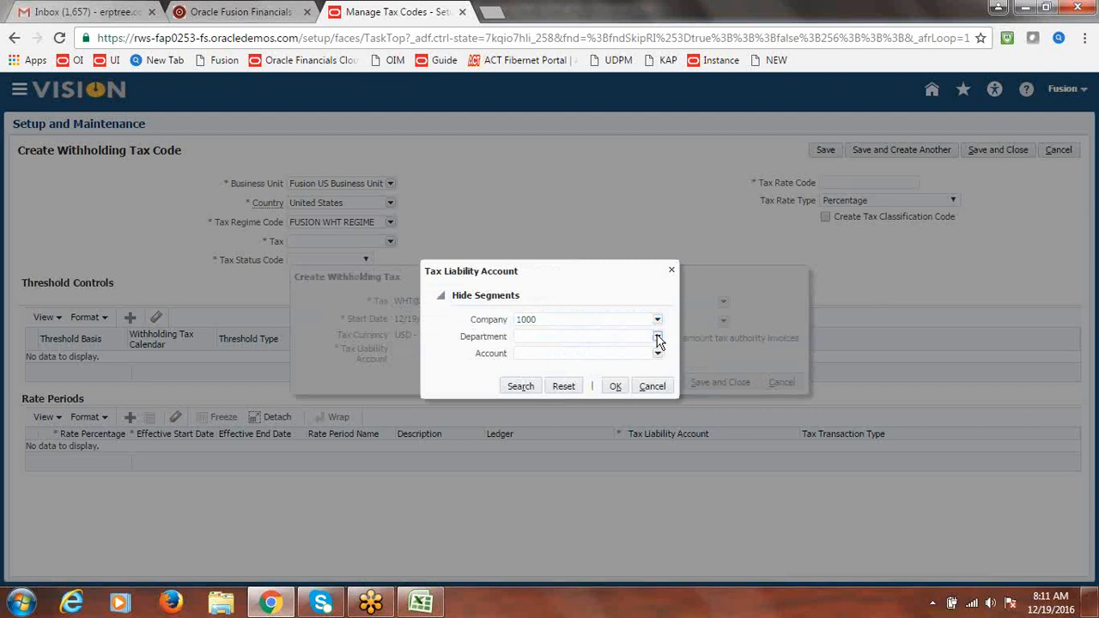
pyautogui.click(658, 341)
pyautogui.click(567, 347)
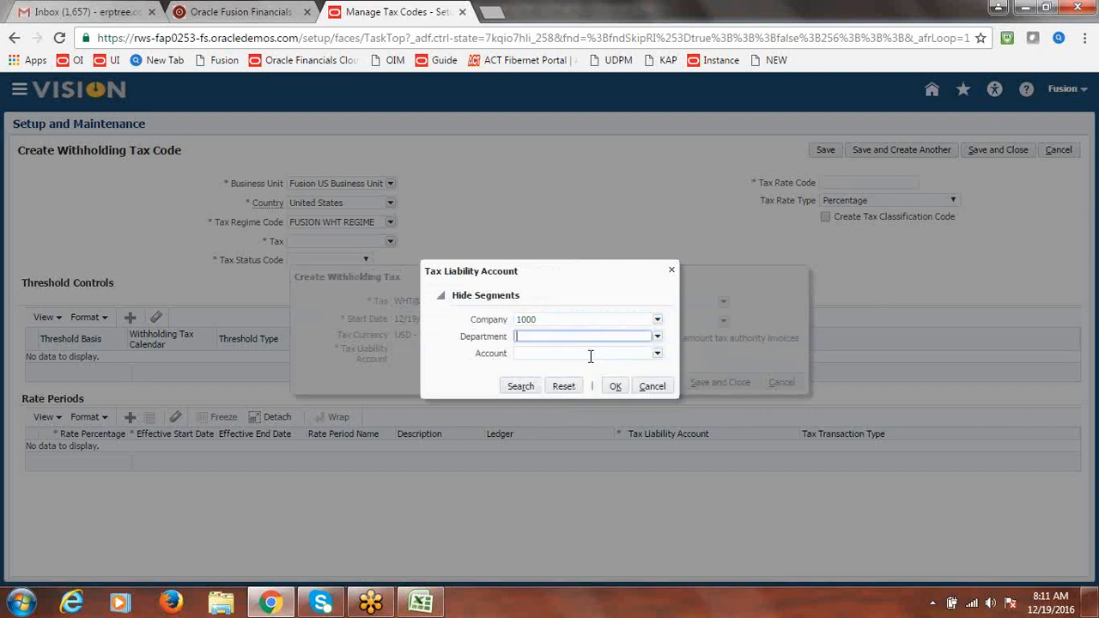
pyautogui.click(657, 353)
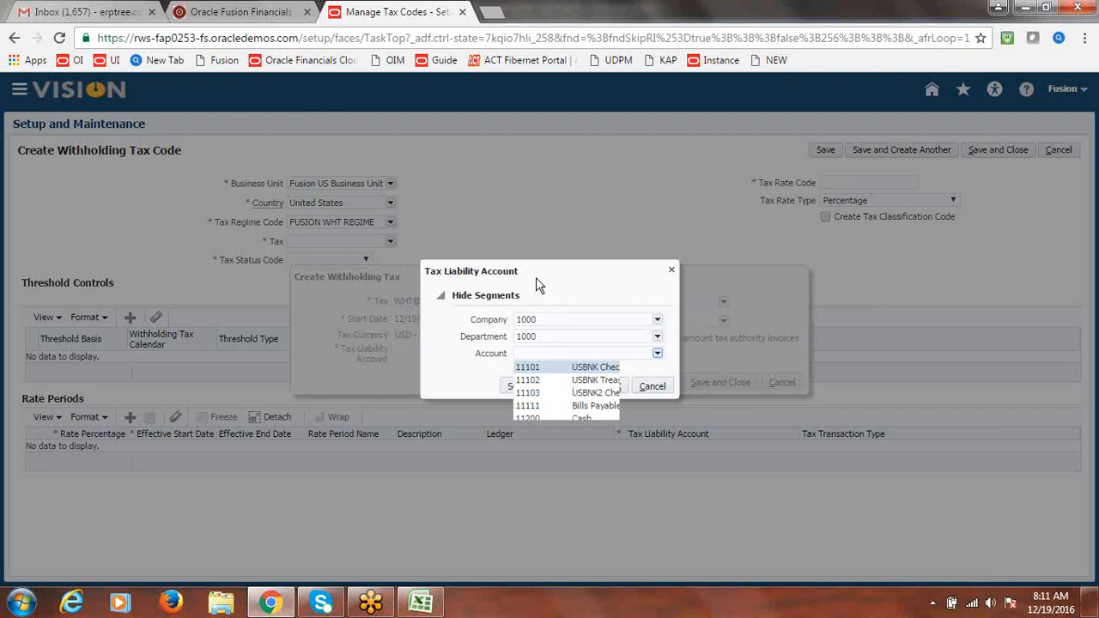
pyautogui.click(532, 499)
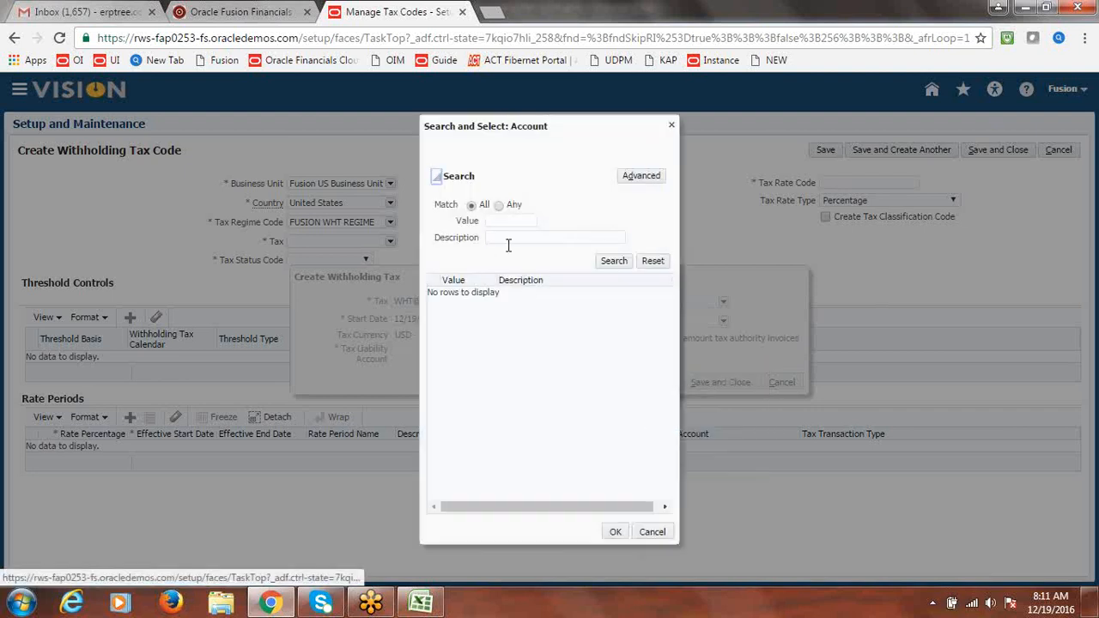
pyautogui.click(510, 239)
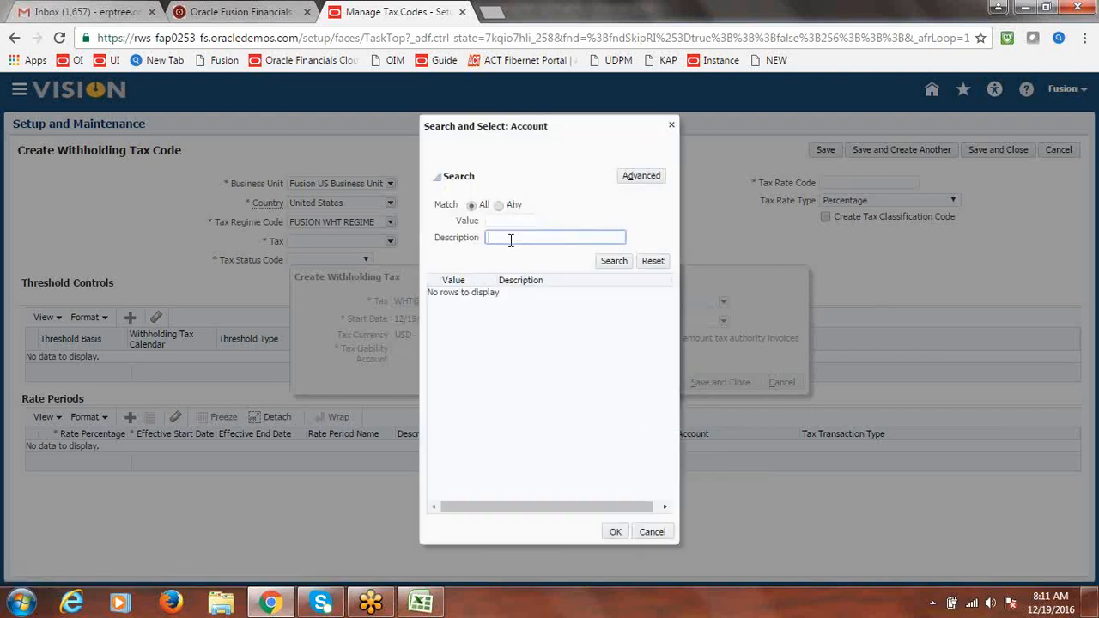
pyautogui.write('Withh')
pyautogui.click(605, 263)
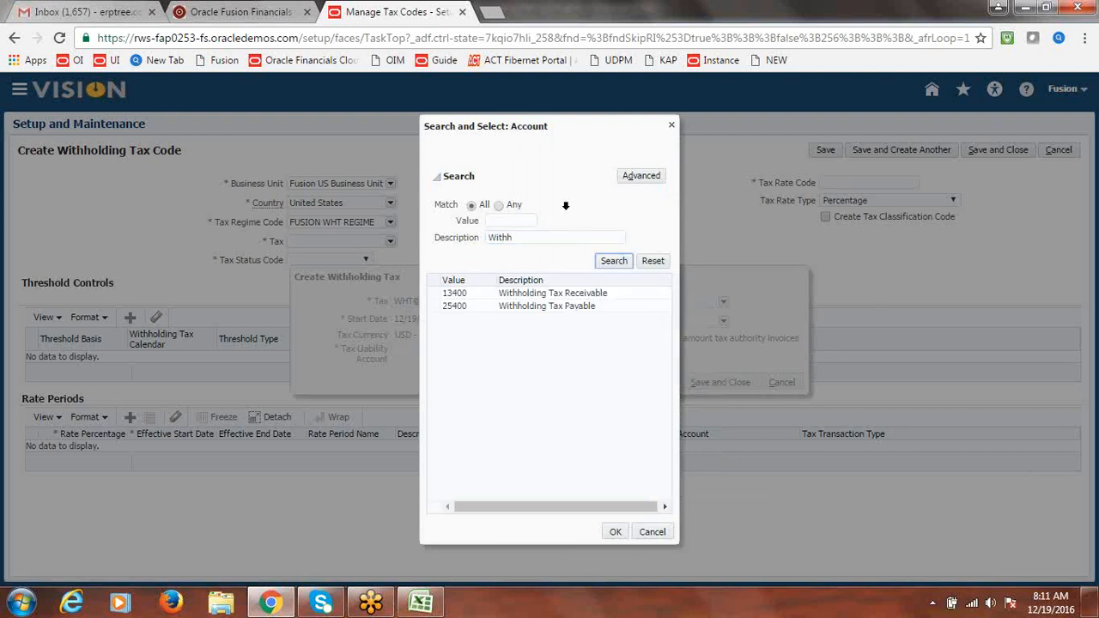
pyautogui.click(457, 306)
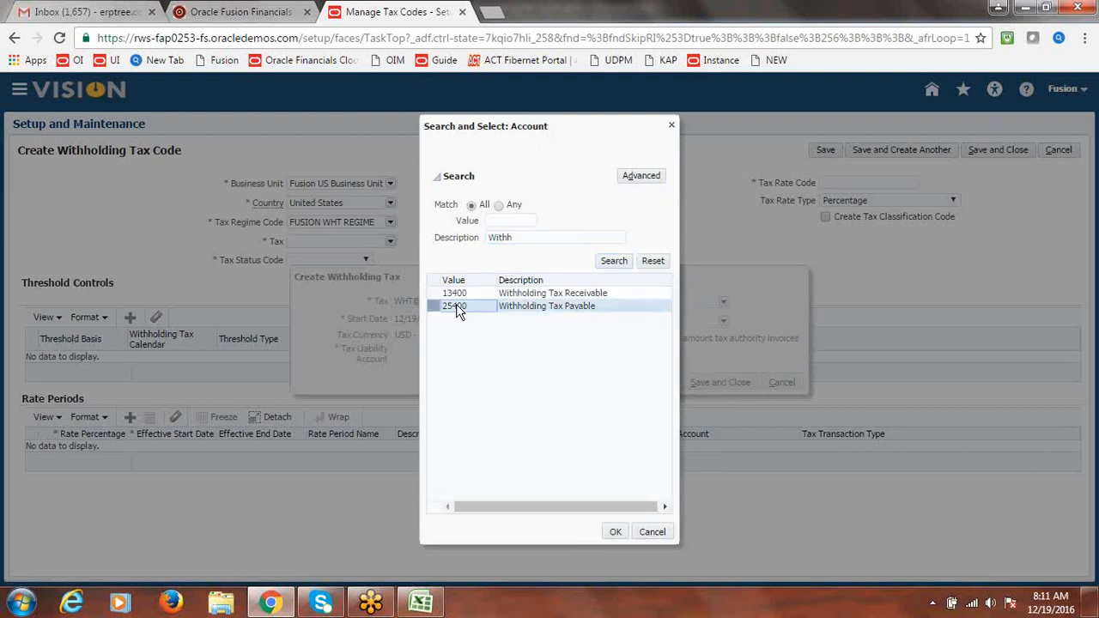
pyautogui.click(615, 531)
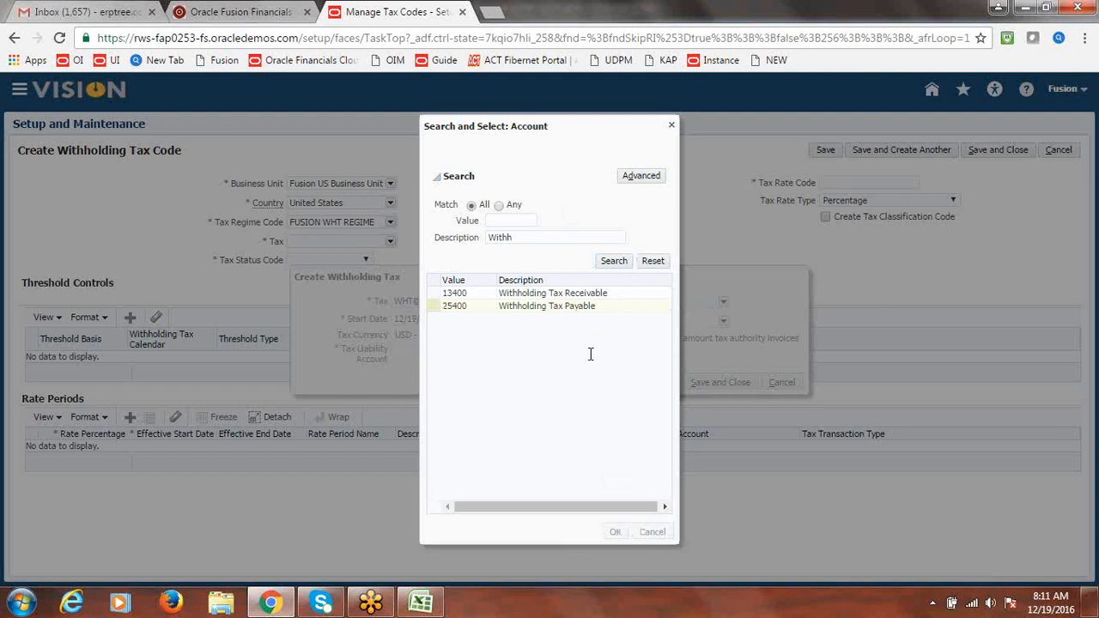
pyautogui.click(615, 385)
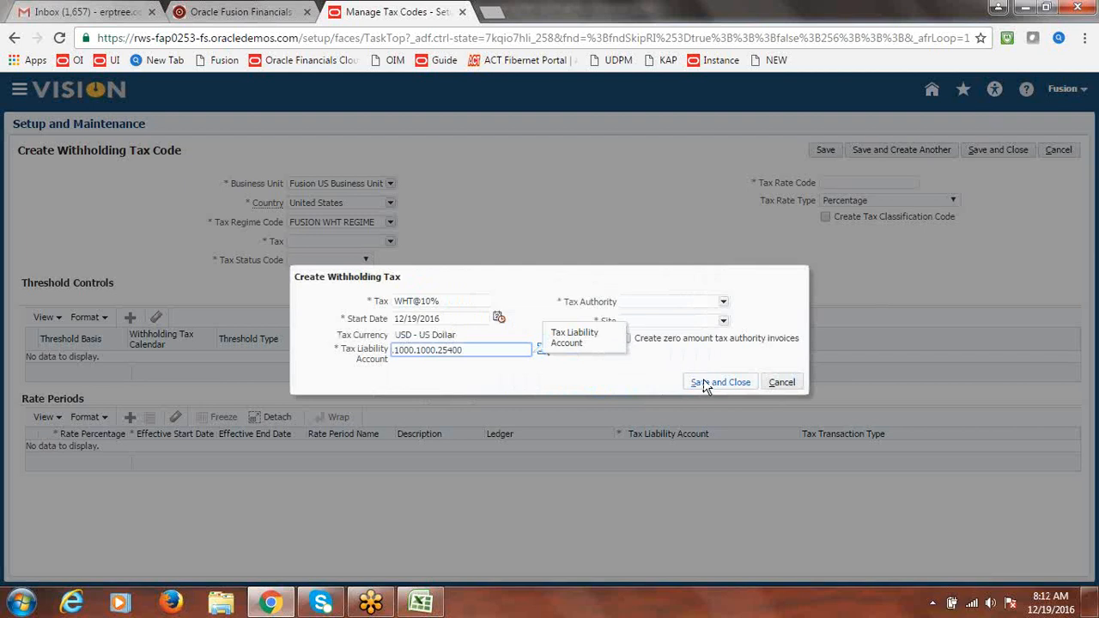
# Assign Fusion WHT Authority with site WHT Site1 to WHT@10% and save the tax
pyautogui.click(724, 303)
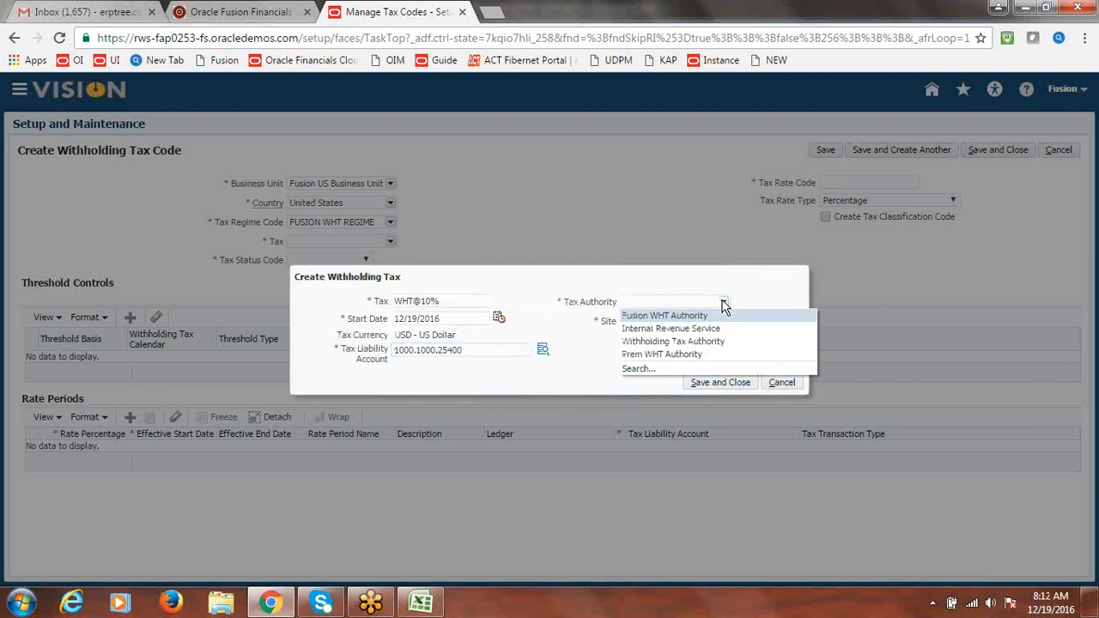
pyautogui.click(676, 316)
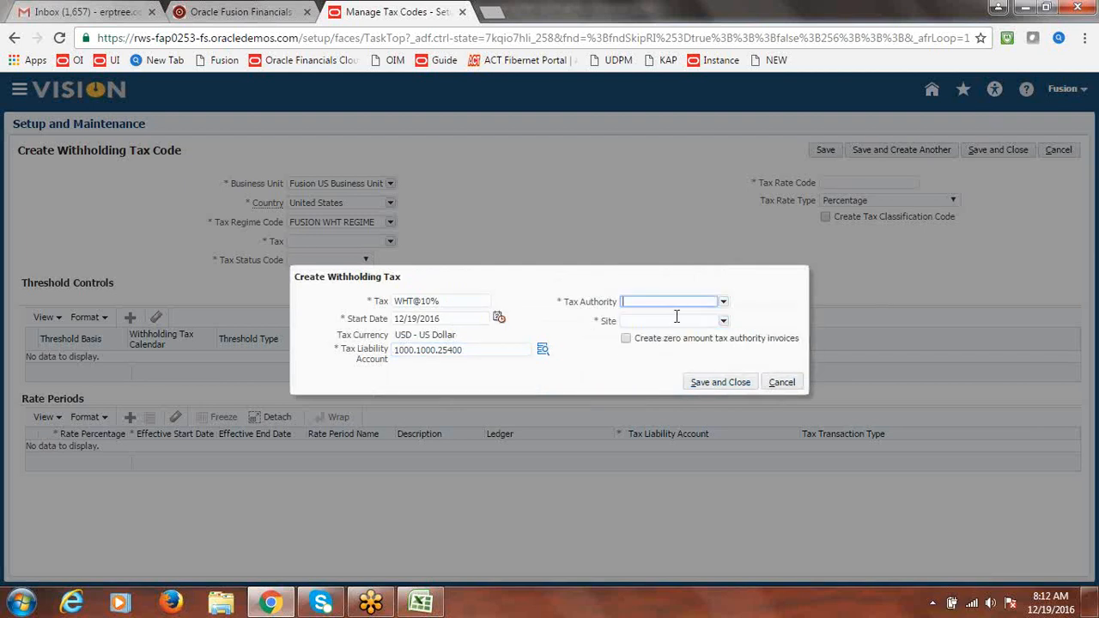
pyautogui.click(723, 320)
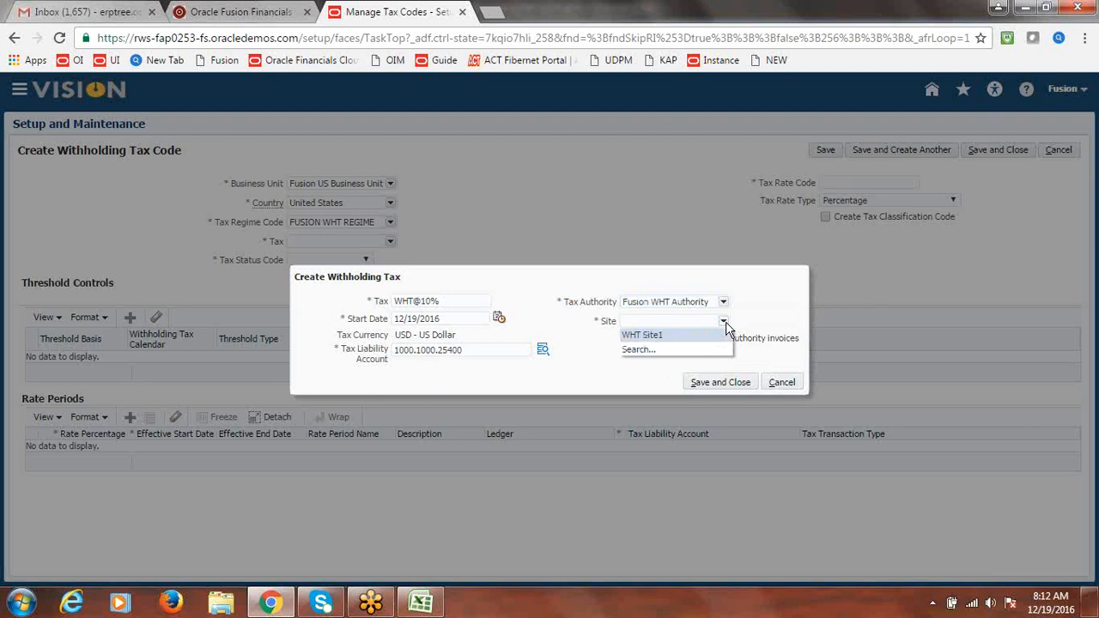
pyautogui.click(675, 338)
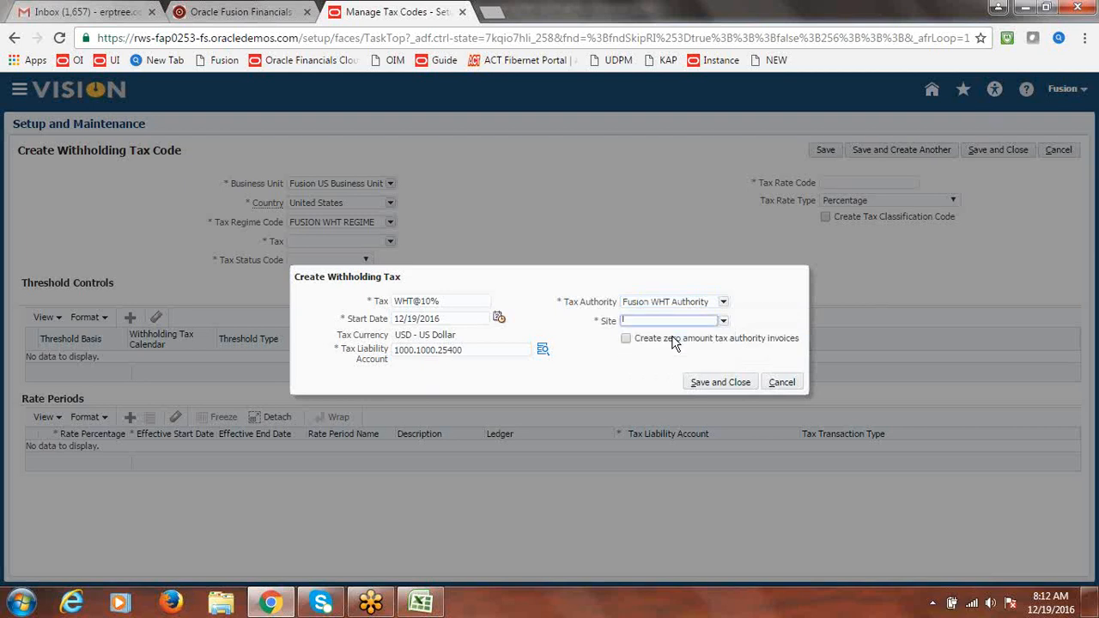
pyautogui.click(721, 387)
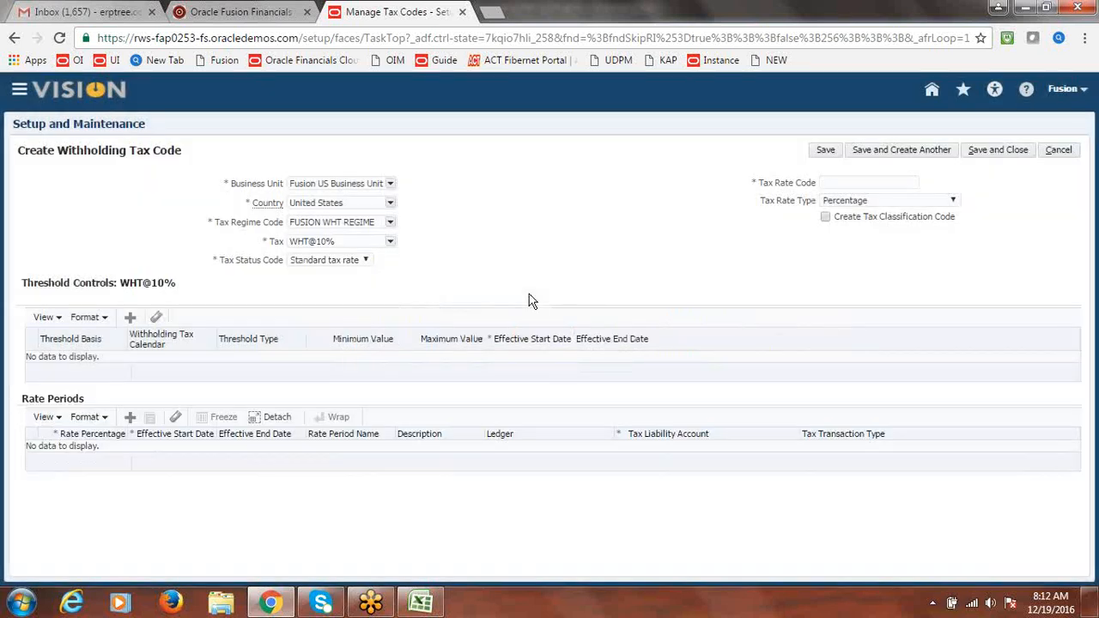
# Copy WHT@10% from the Tax field into the Tax Rate Code
pyautogui.tripleClick(346, 240)
pyautogui.hotkey('ctrl', 'c')
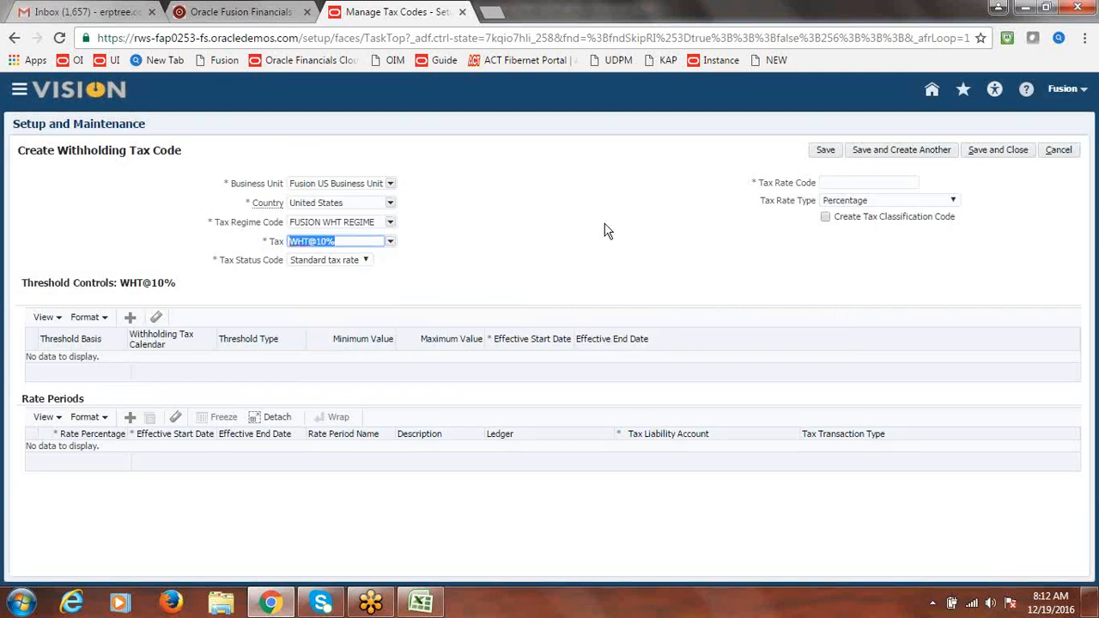
pyautogui.click(864, 182)
pyautogui.hotkey('ctrl', 'v')
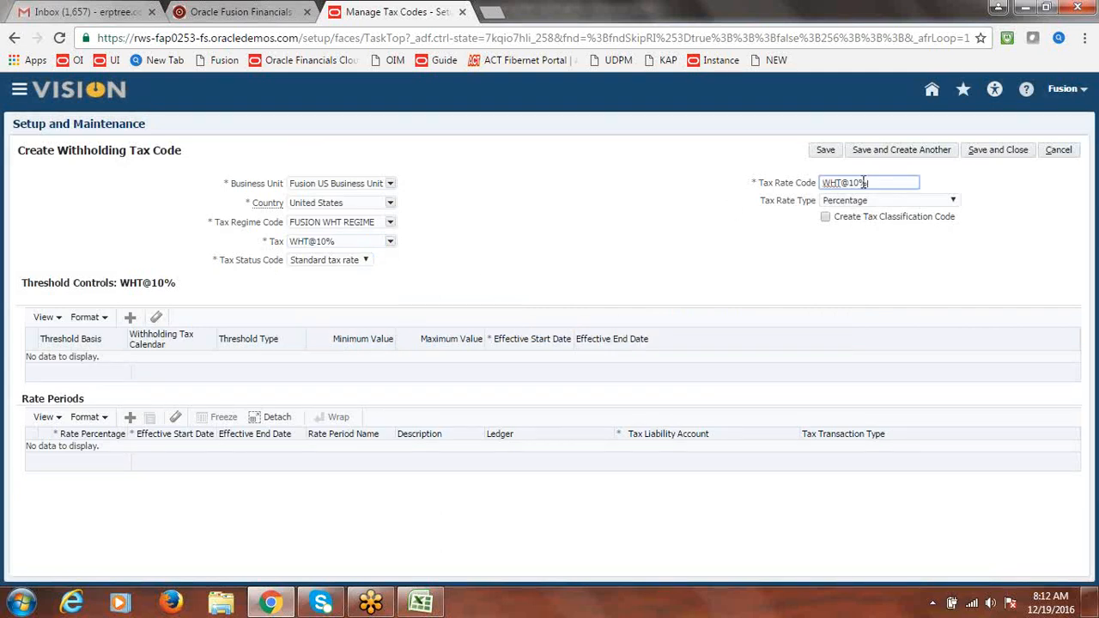
pyautogui.click(723, 273)
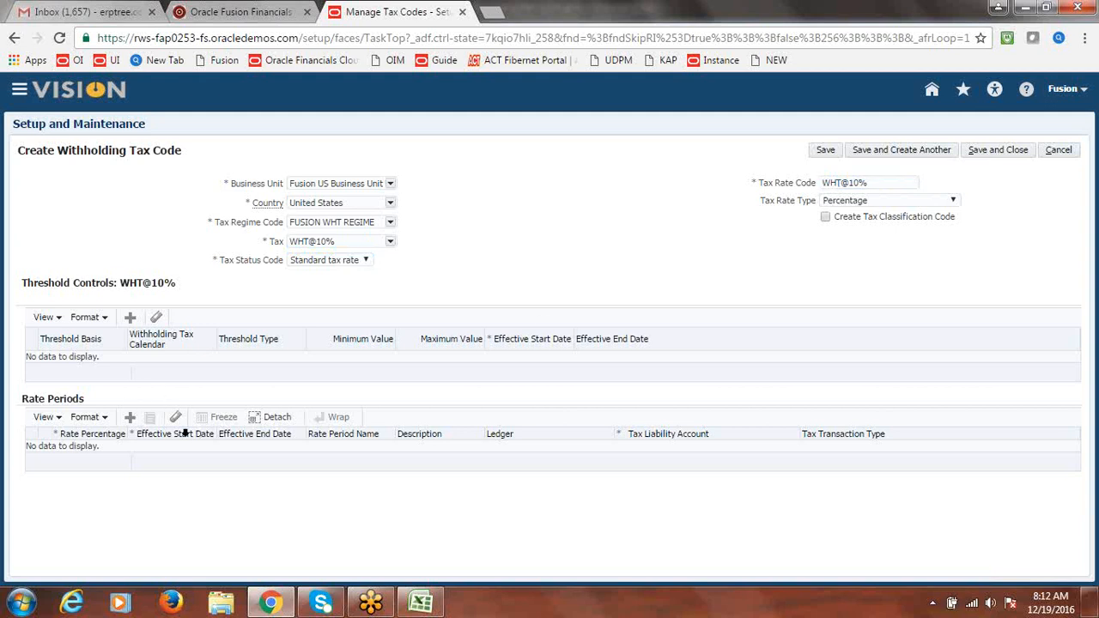
# Add a 10 percent rate period effective 12/19/16 and save the tax code
pyautogui.click(130, 419)
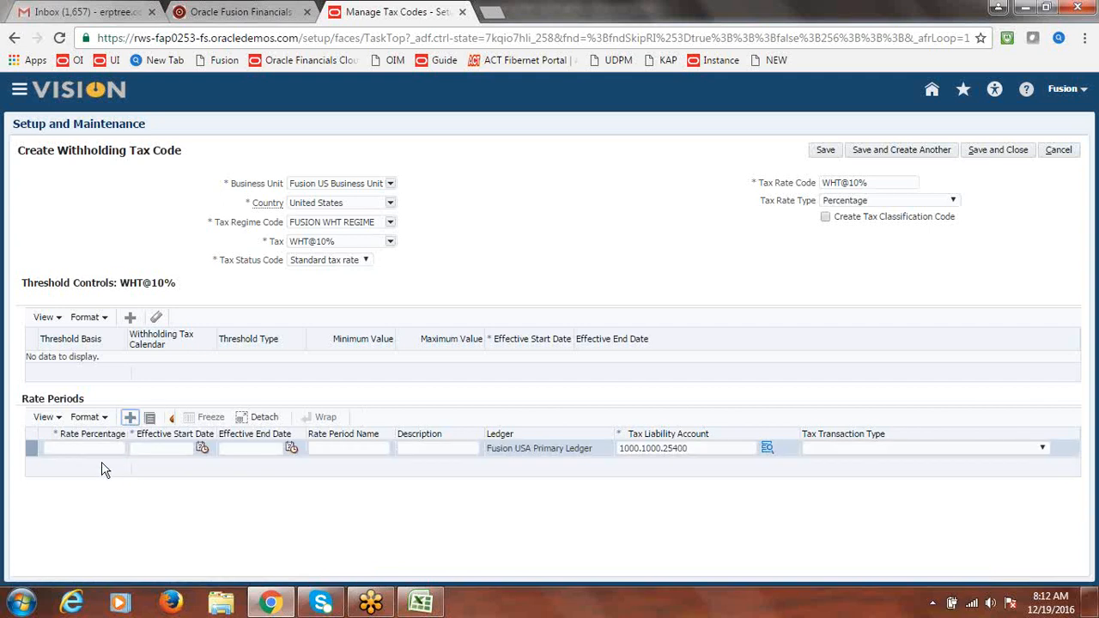
pyautogui.click(101, 450)
pyautogui.write('1')
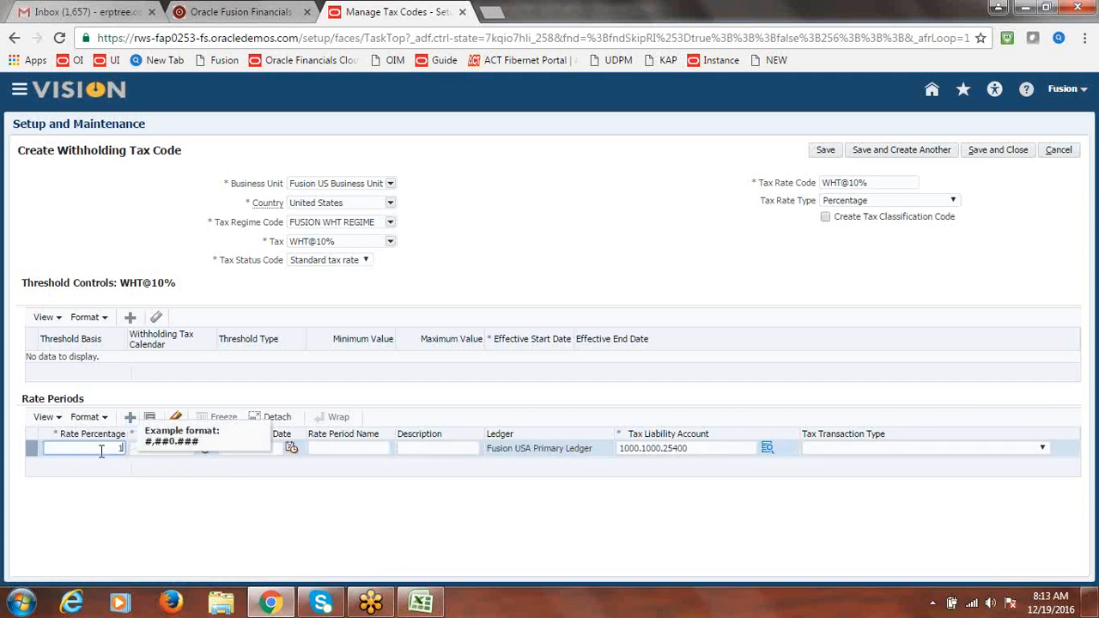
pyautogui.write('0')
pyautogui.press('Tab')
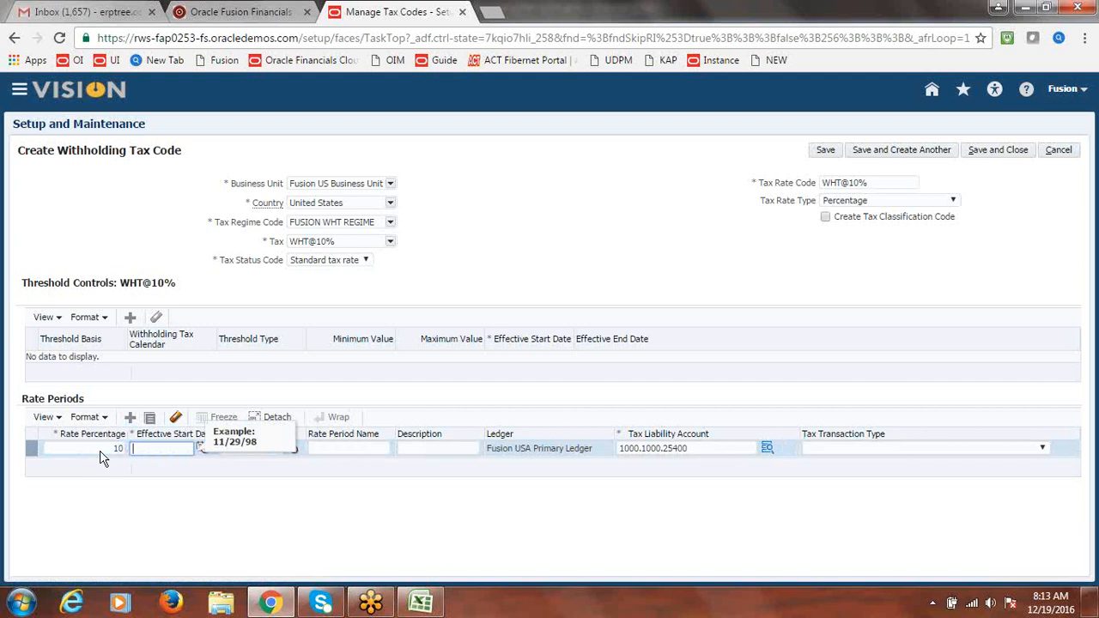
pyautogui.click(203, 451)
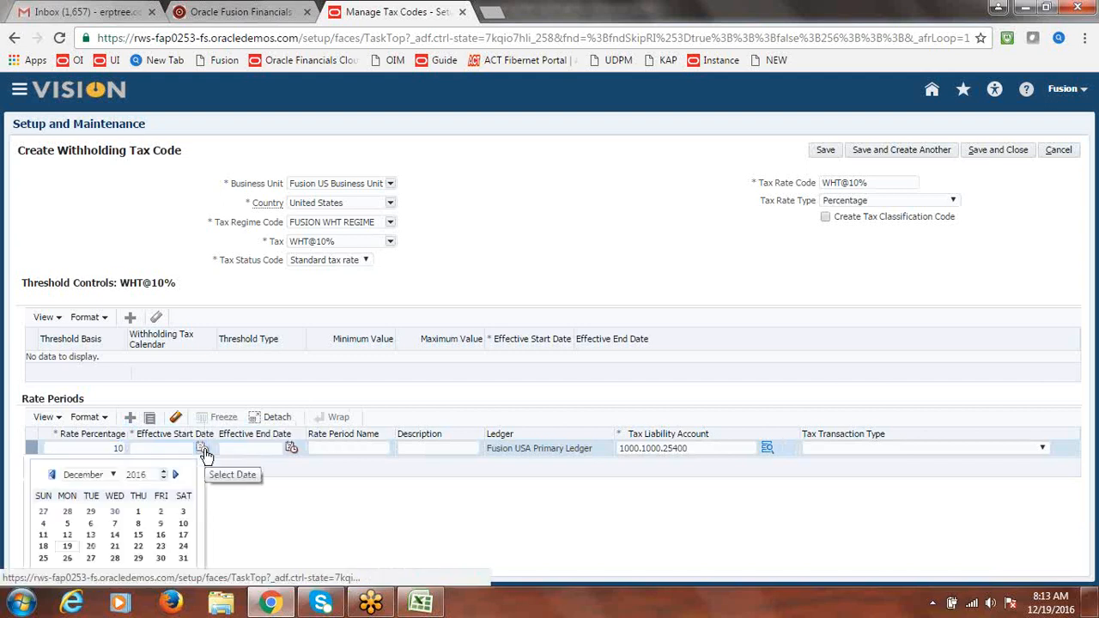
pyautogui.click(68, 547)
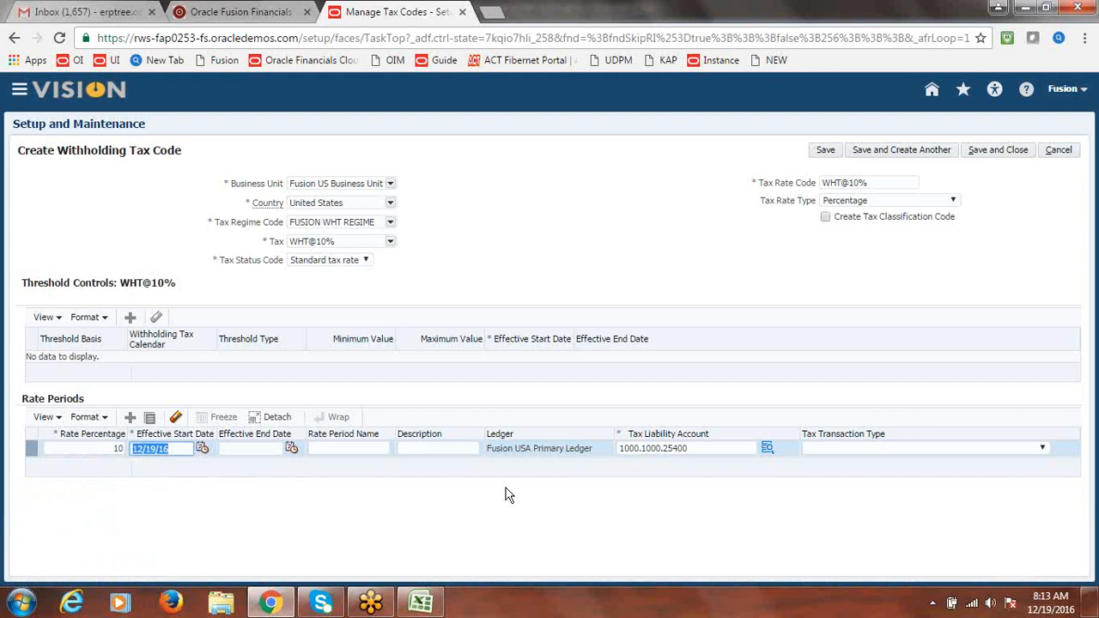
pyautogui.click(677, 523)
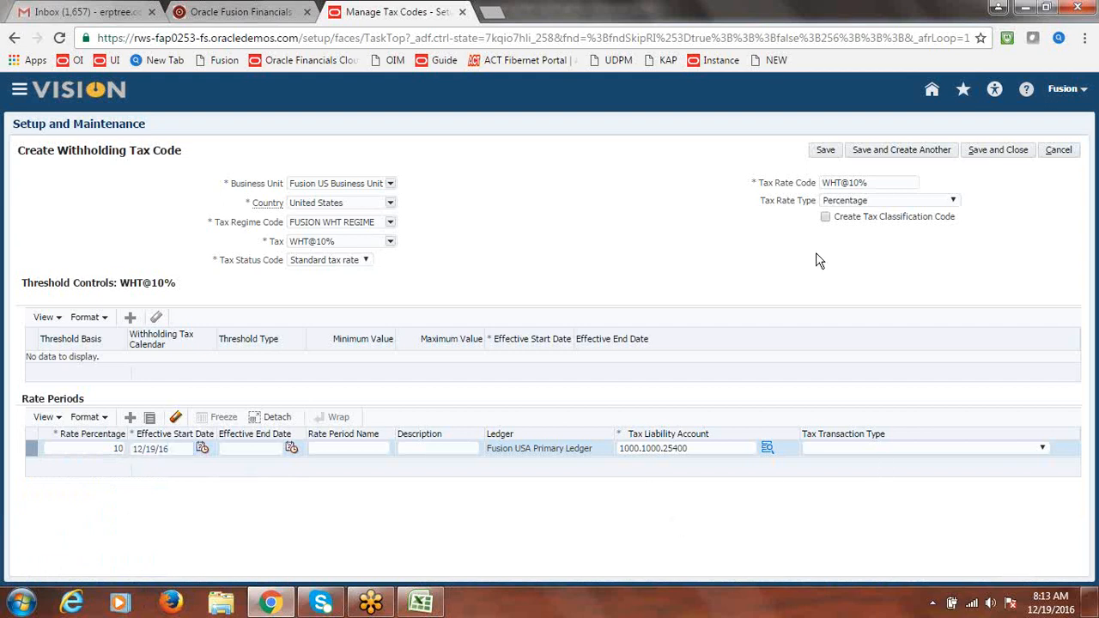
pyautogui.click(989, 153)
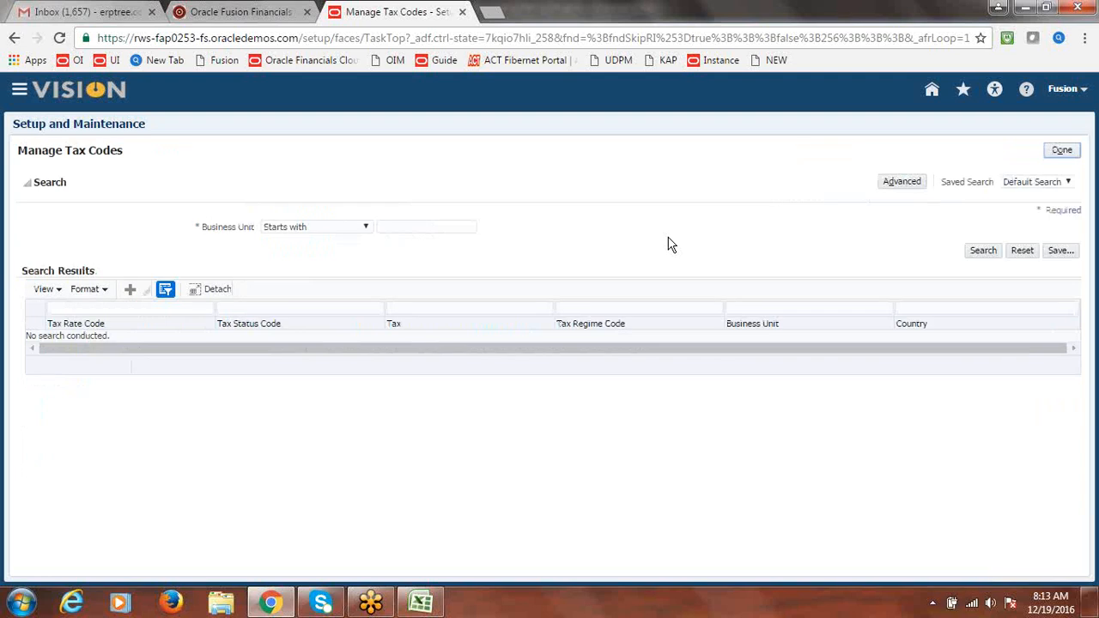
# Leave tax codes and start a new entry under Manage Withholding Tax Classifications
pyautogui.click(1062, 150)
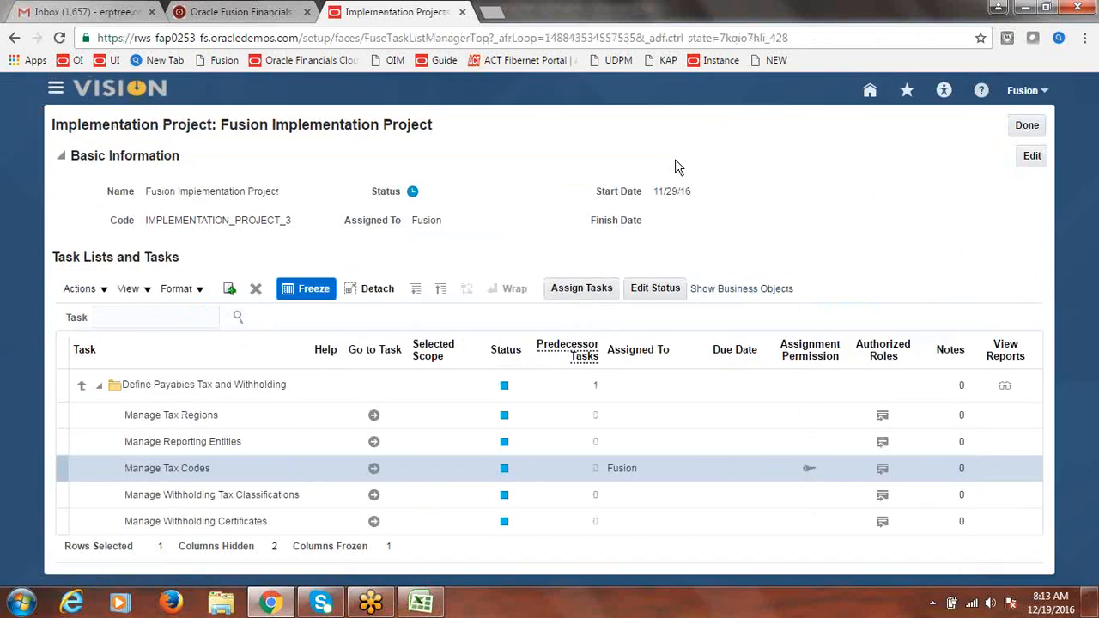
pyautogui.click(374, 496)
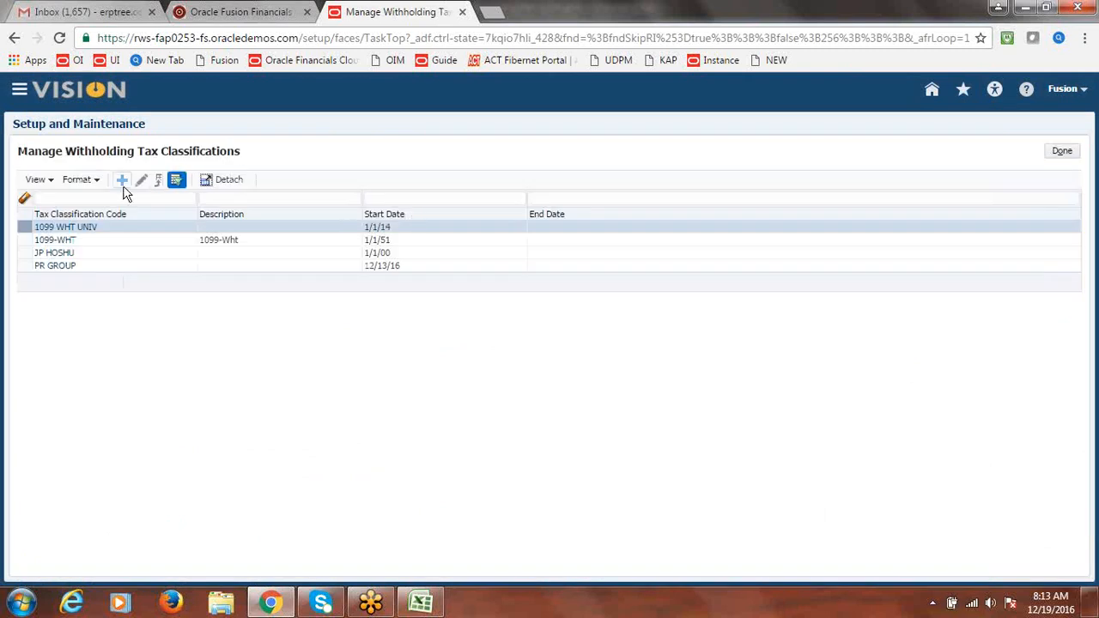
pyautogui.click(121, 180)
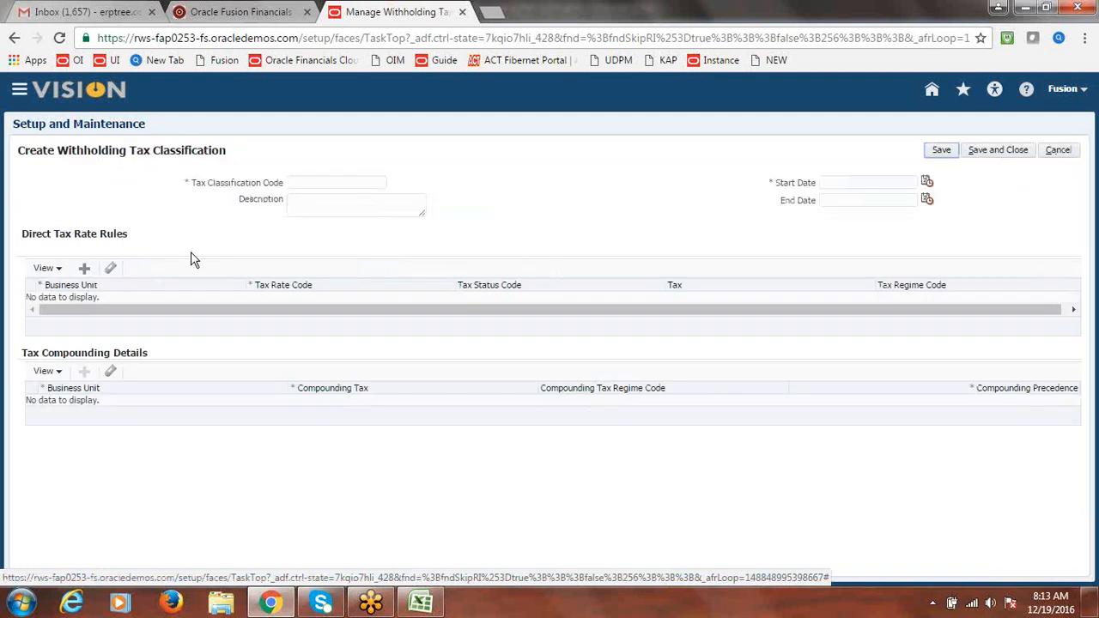
# Name the classification Fusion WHT Group with a start date of 19 December 2016
pyautogui.click(305, 181)
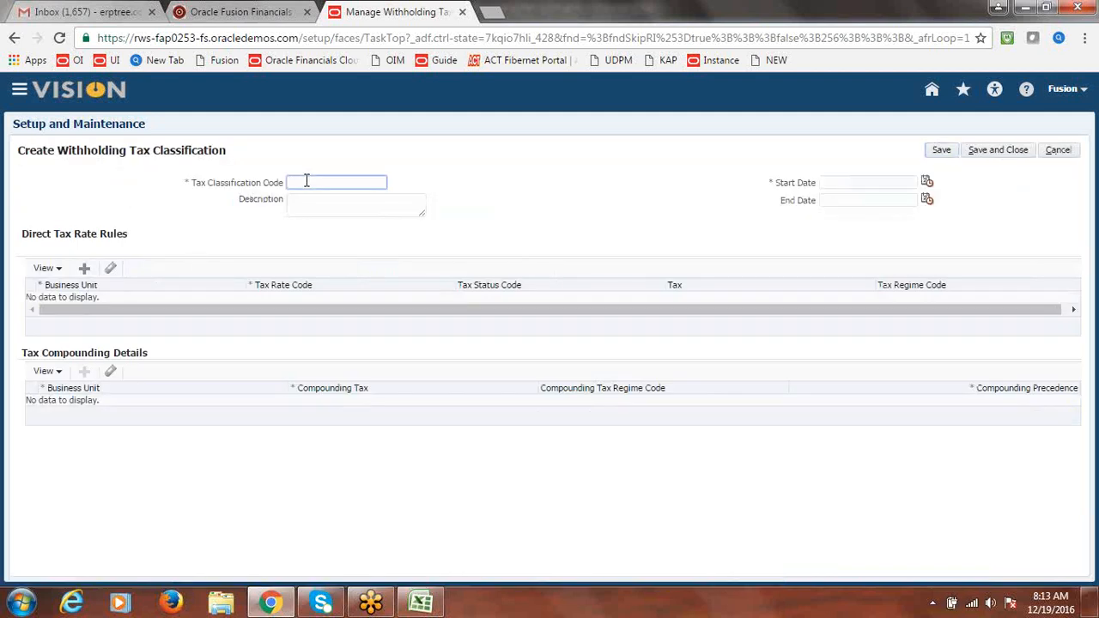
pyautogui.write('Fusion WHT Group')
pyautogui.click(927, 182)
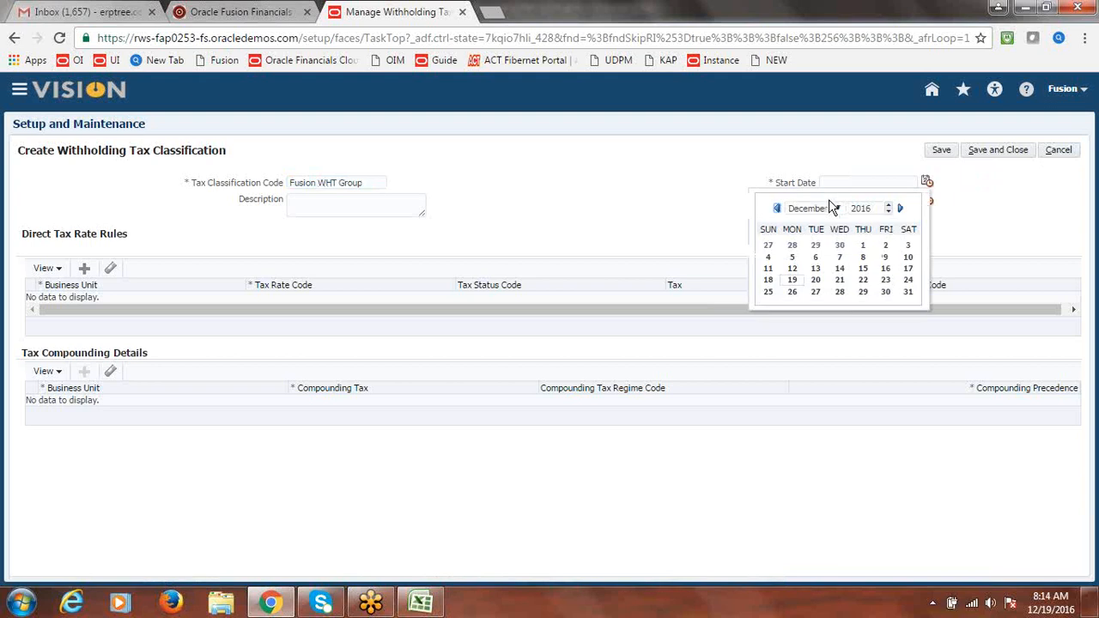
pyautogui.click(792, 283)
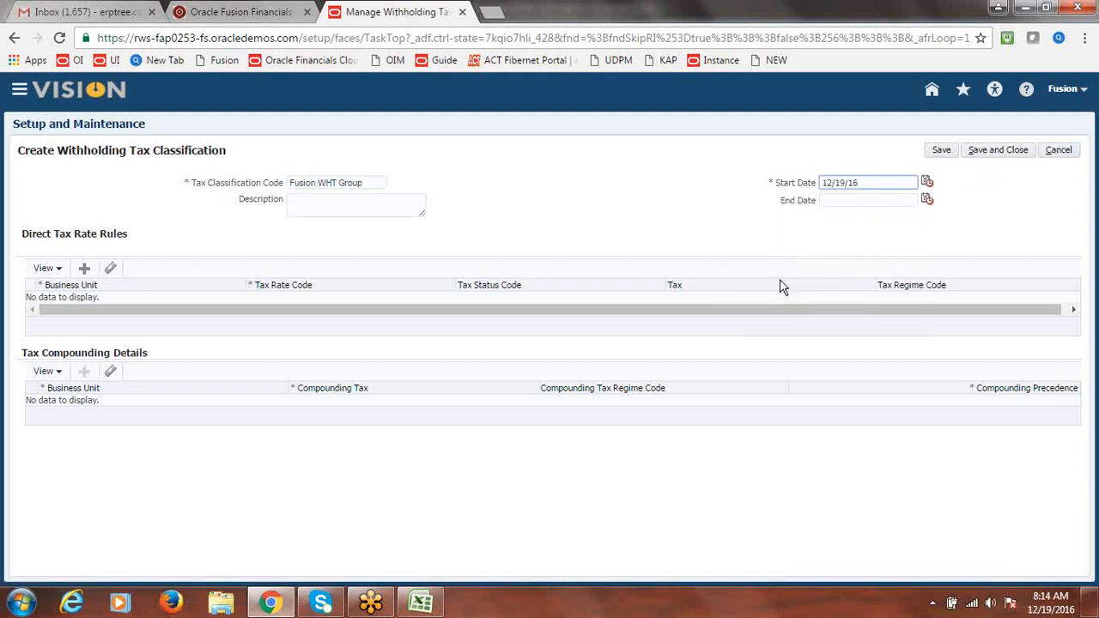
# Add a Fusion US Business Unit rule with rate code WHT@10% and save the classification
pyautogui.click(86, 270)
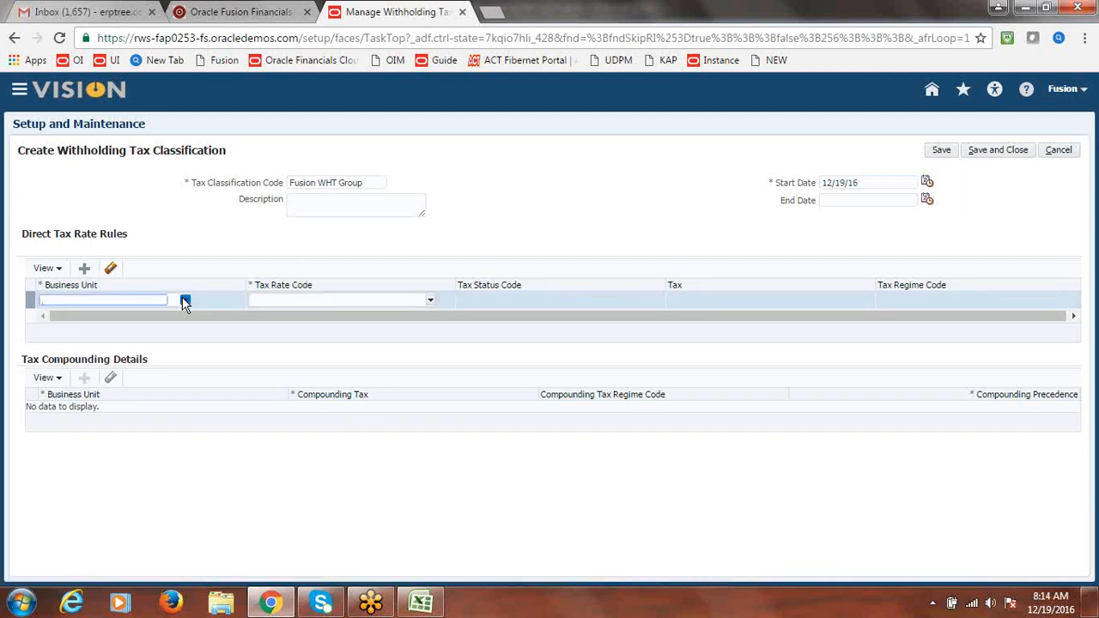
pyautogui.click(184, 301)
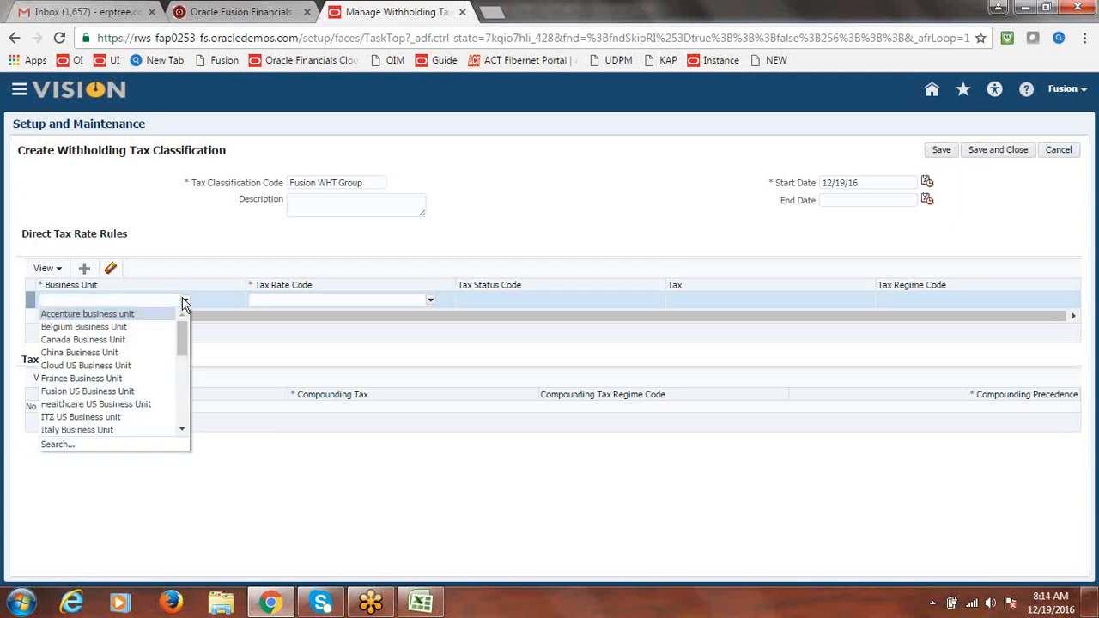
pyautogui.click(102, 391)
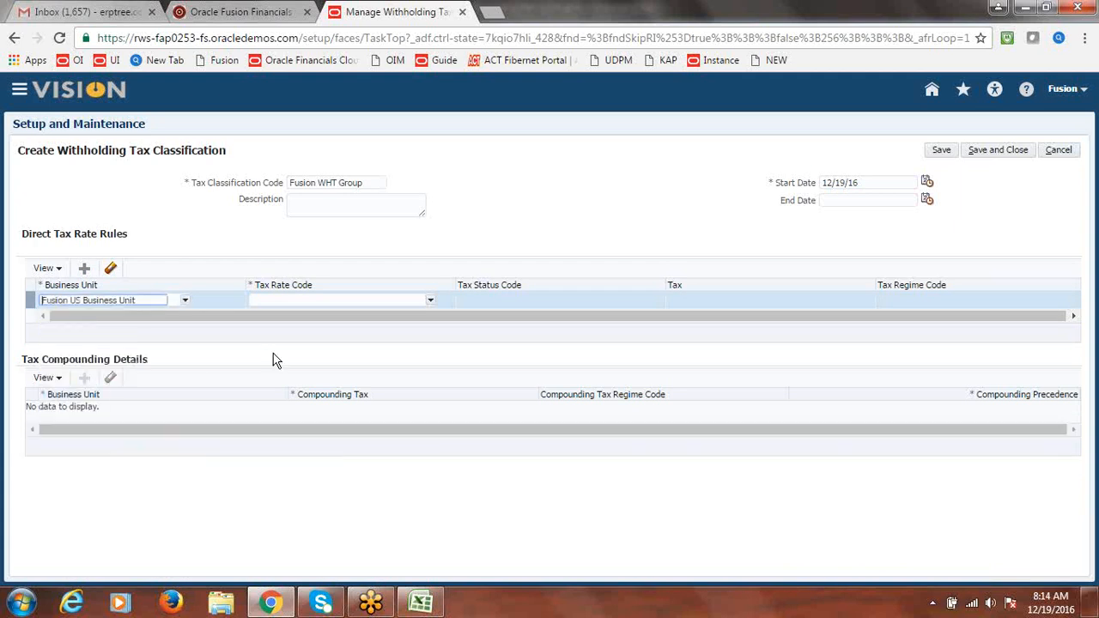
pyautogui.click(430, 304)
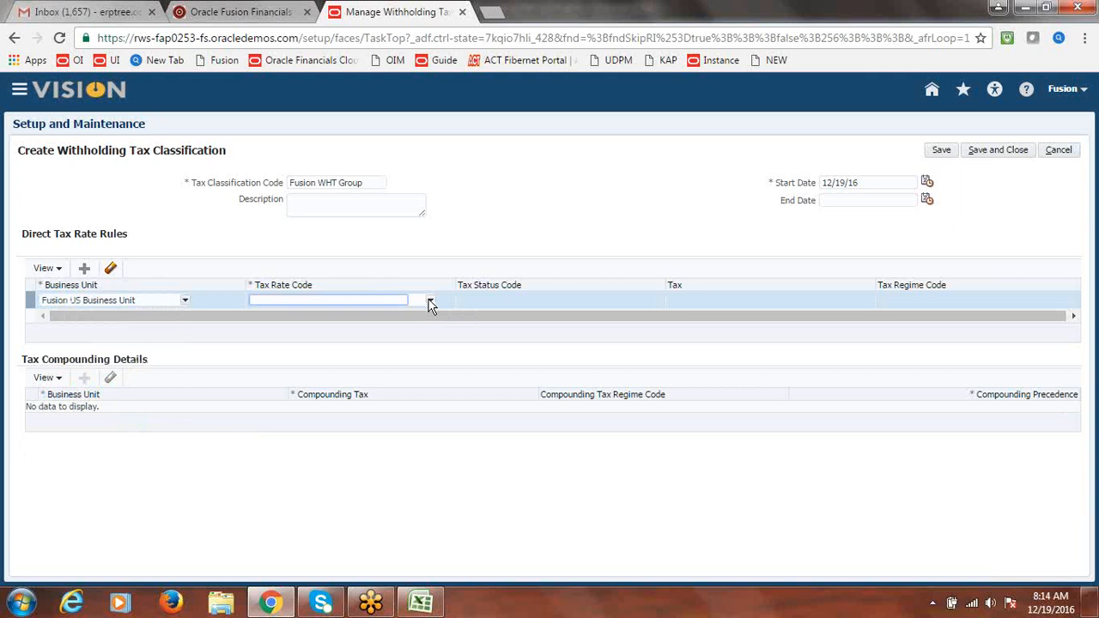
pyautogui.click(337, 314)
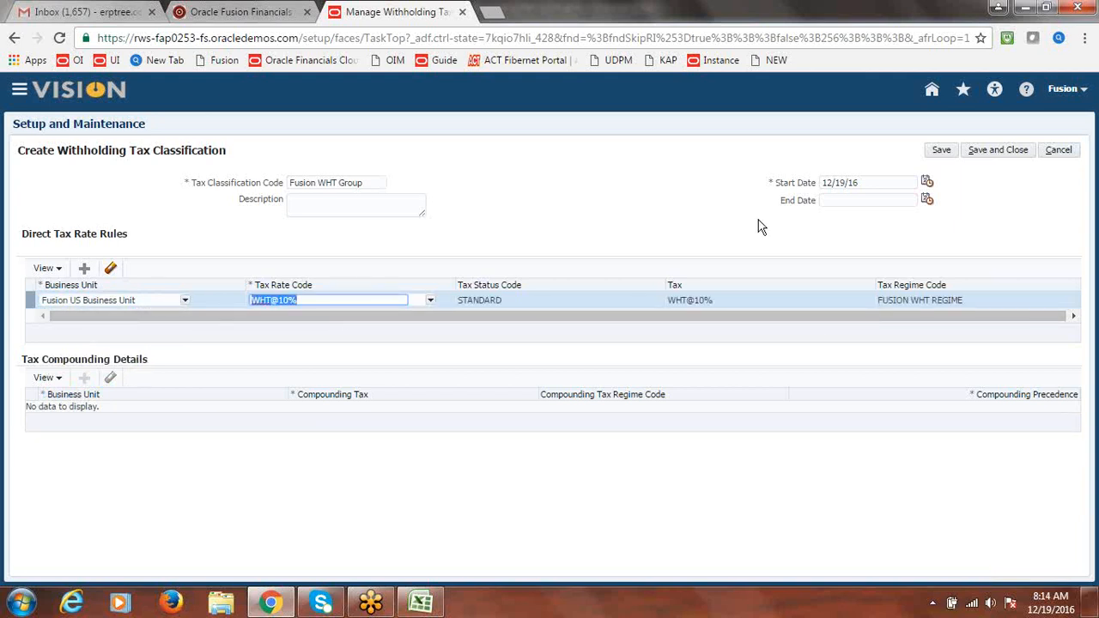
pyautogui.click(998, 153)
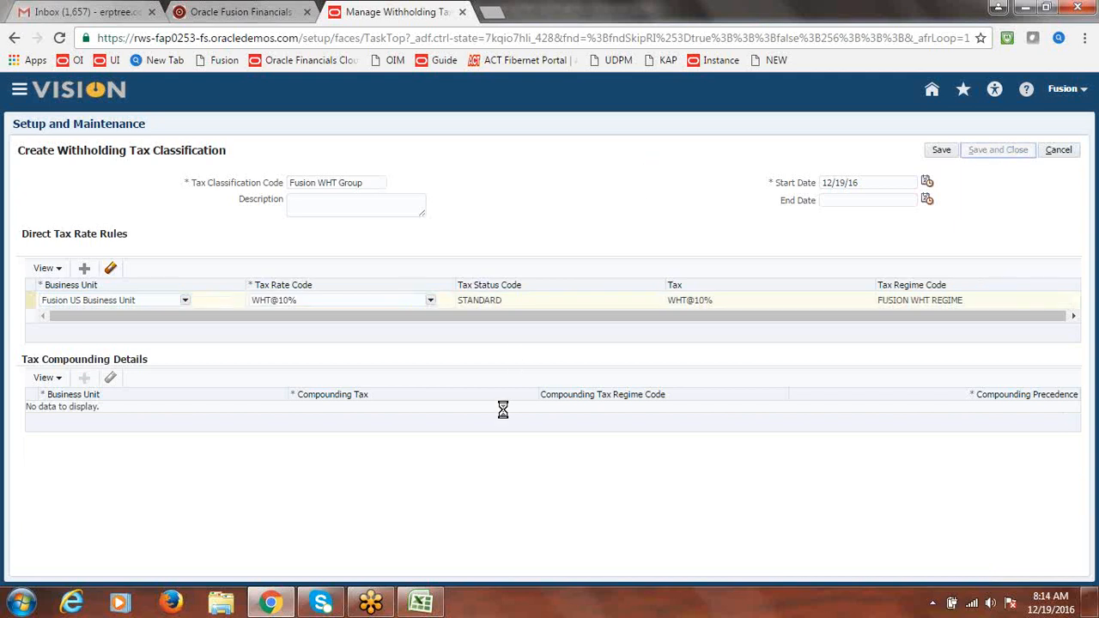
# Review the create and assign WHT group steps in the Excel notes
pyautogui.click(421, 605)
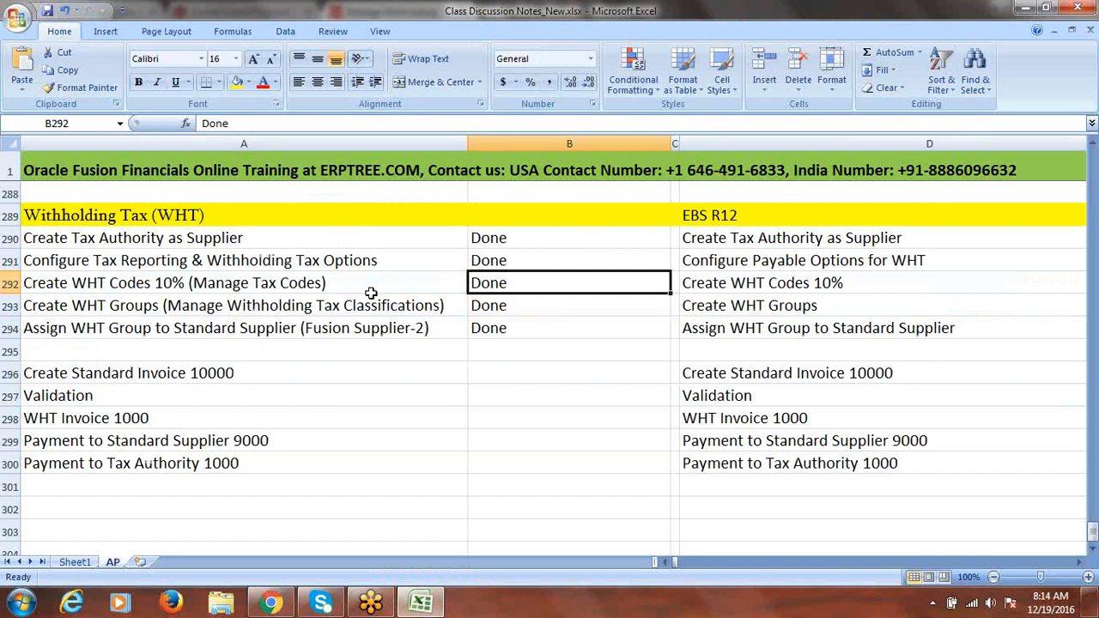
pyautogui.click(320, 306)
pyautogui.click(263, 332)
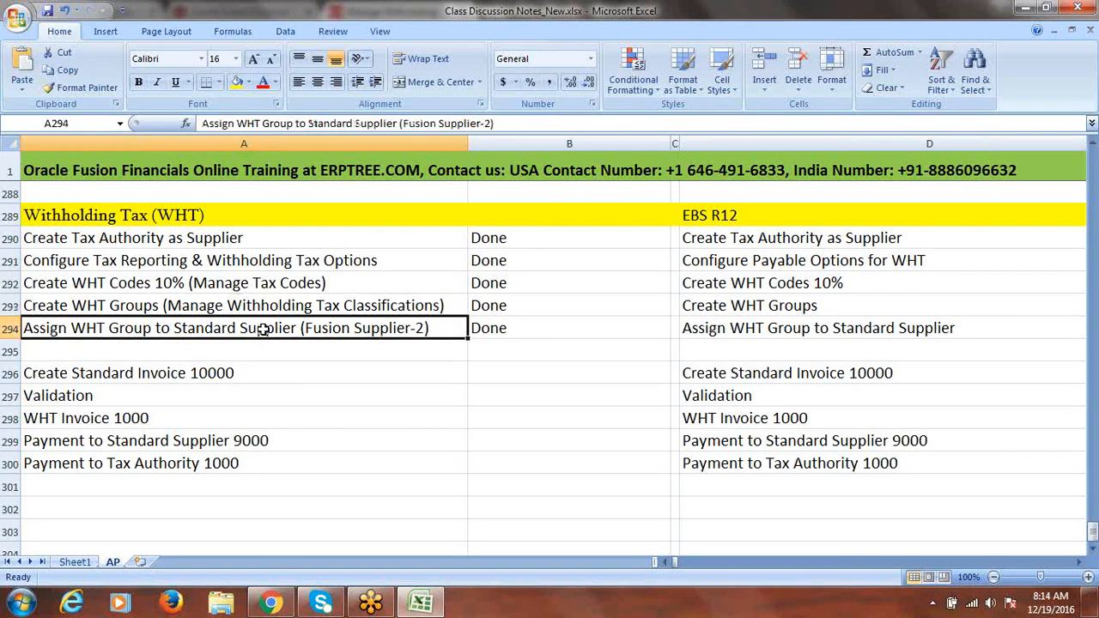
pyautogui.hotkey('alt', 'Tab')
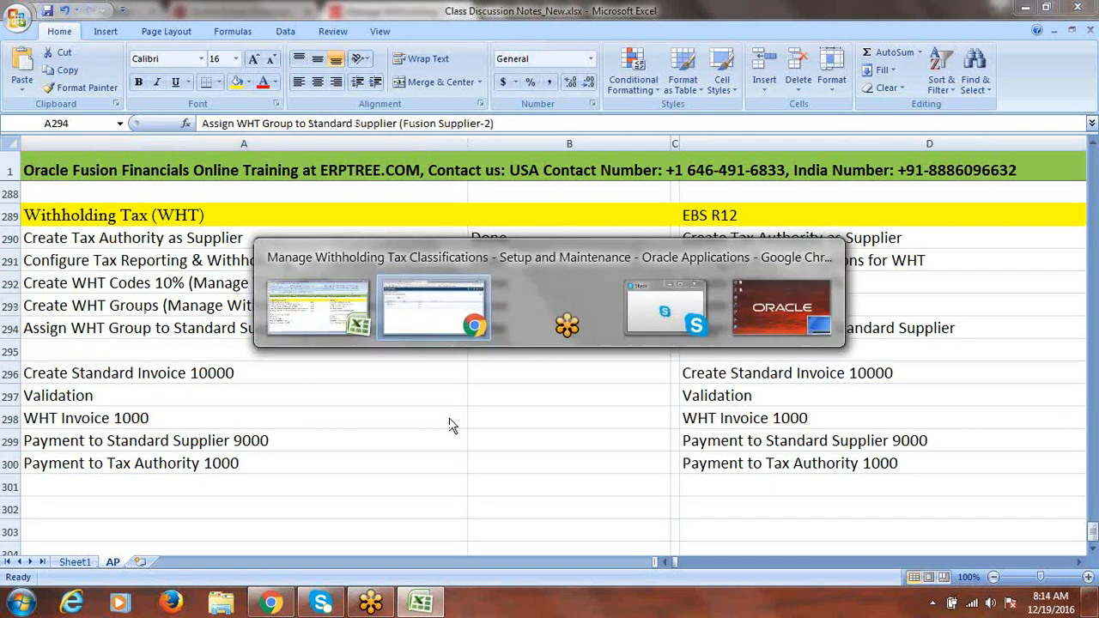
# Finish the classifications task and go to Manage Suppliers in the Suppliers work area
pyautogui.click(1060, 152)
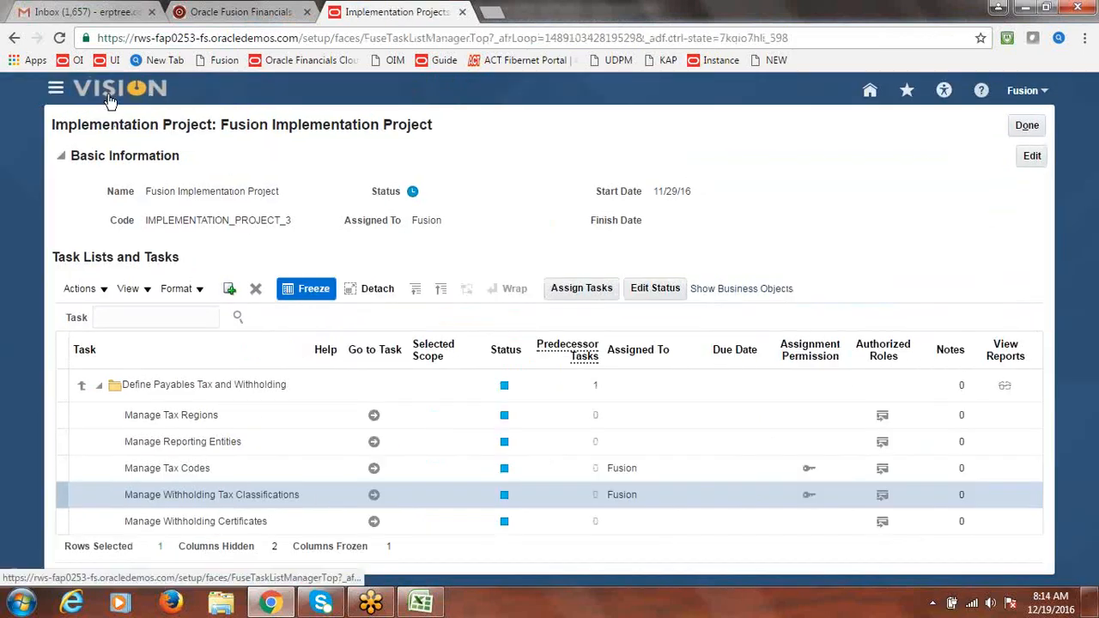
pyautogui.click(55, 91)
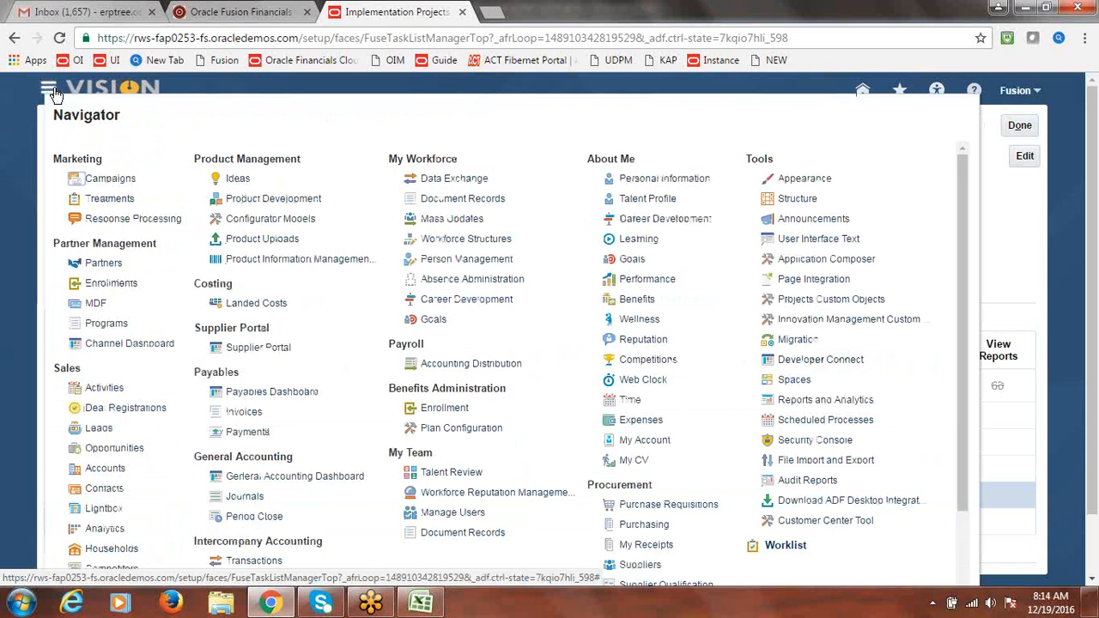
pyautogui.click(635, 565)
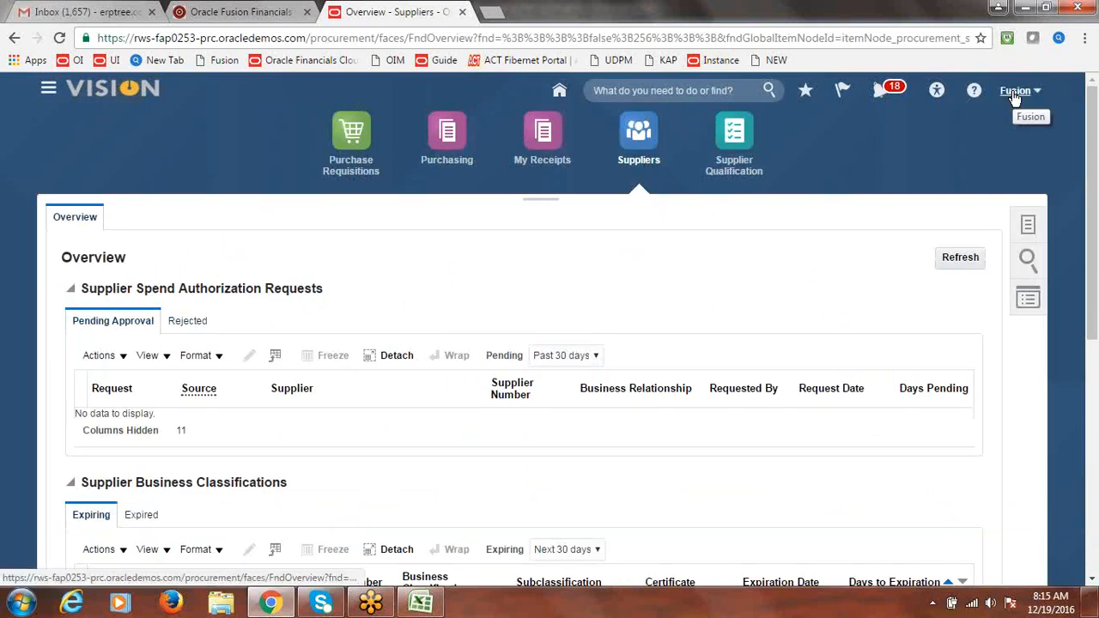
pyautogui.click(1028, 226)
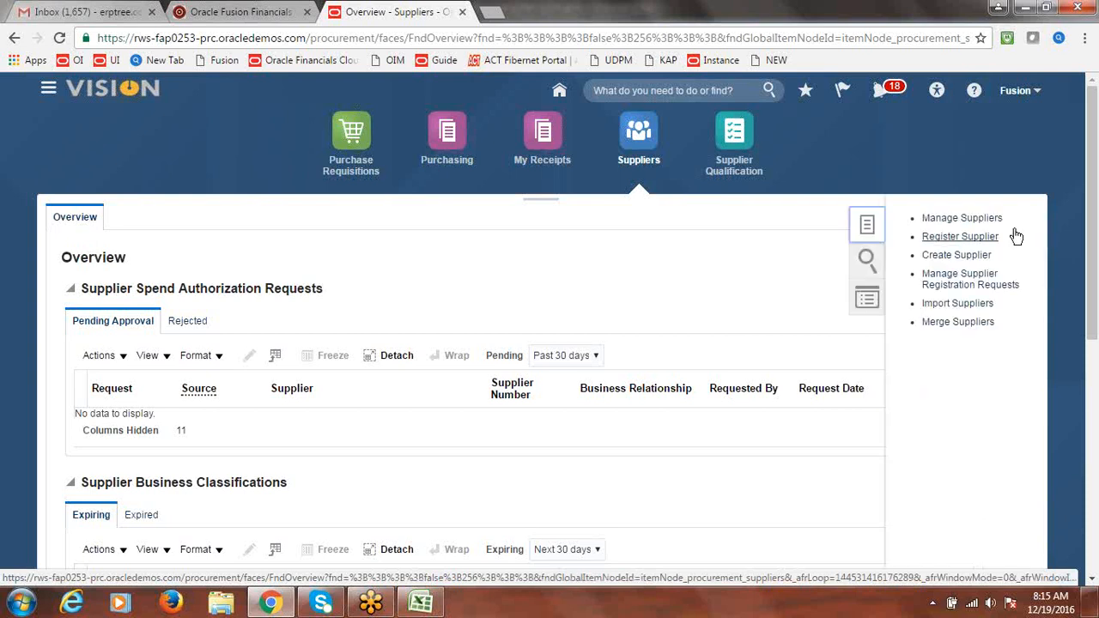
pyautogui.click(942, 217)
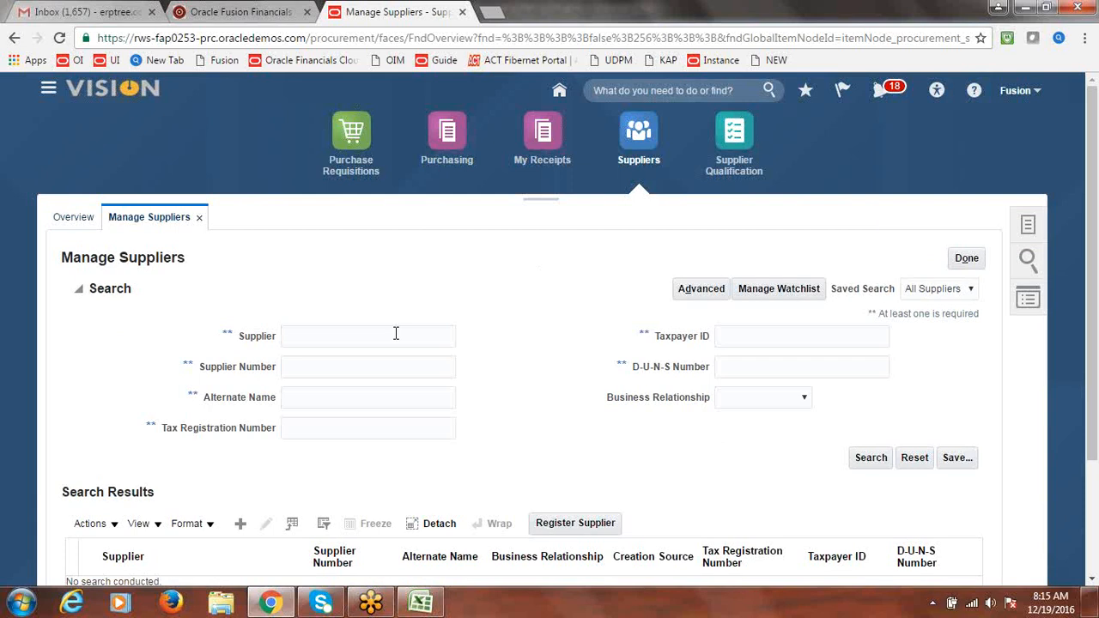
# Search for Fusion Supplier-2 and open its supplier record
pyautogui.click(396, 335)
pyautogui.write('Fusion')
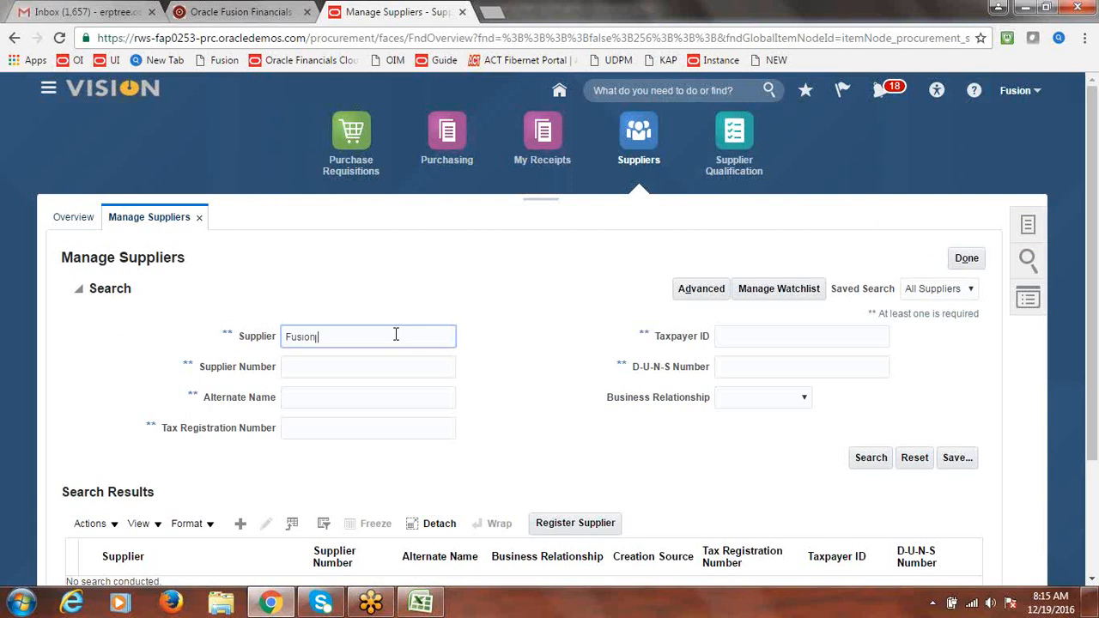
pyautogui.write(' Supplier-2')
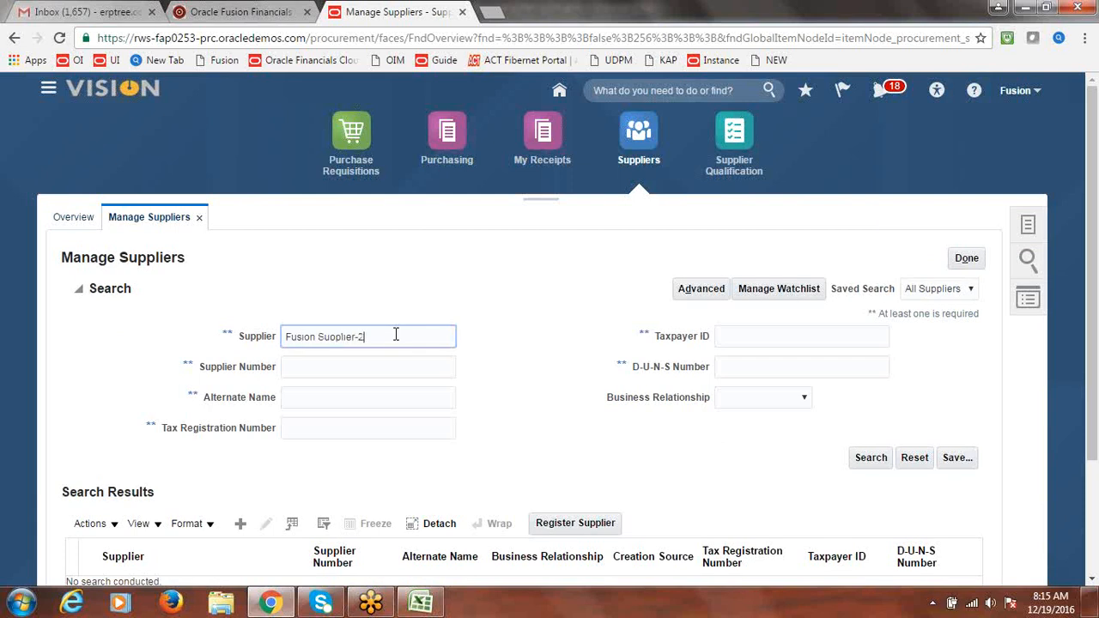
pyautogui.click(872, 461)
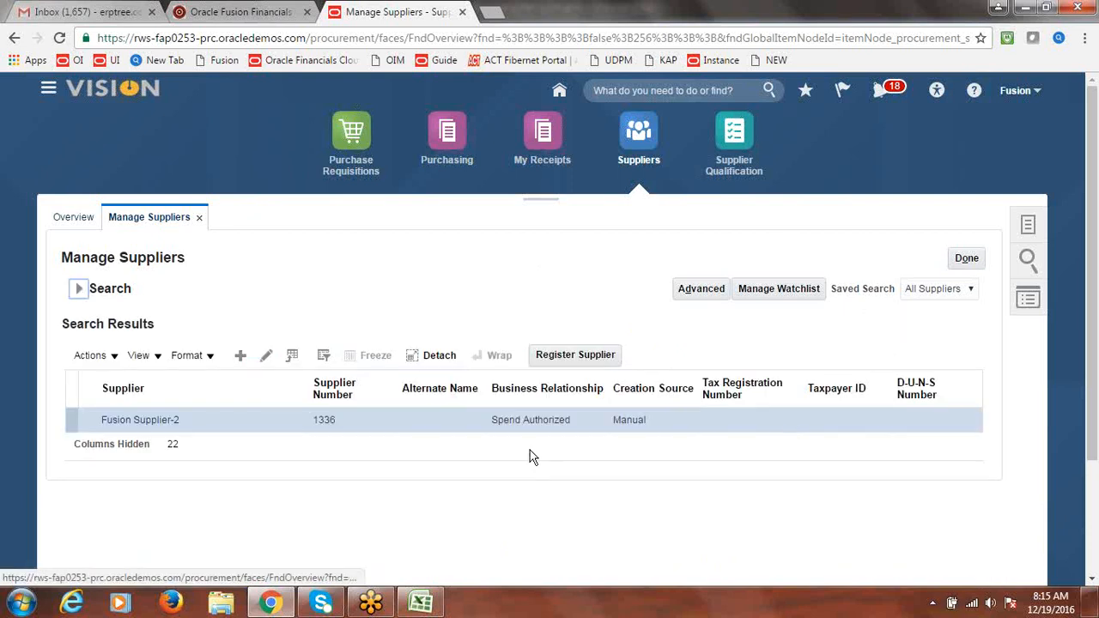
pyautogui.click(151, 422)
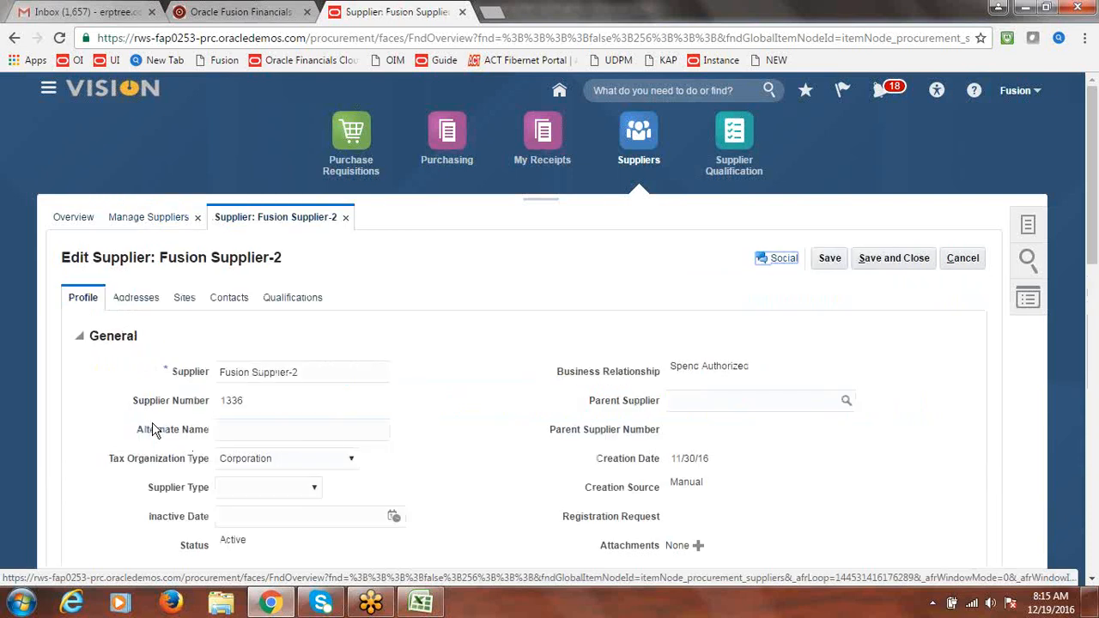
# Enable withholding tax with group FUSION WHT GROUP in the supplier's income tax profile and save
pyautogui.moveTo(1095, 202); pyautogui.dragTo(1097, 326)
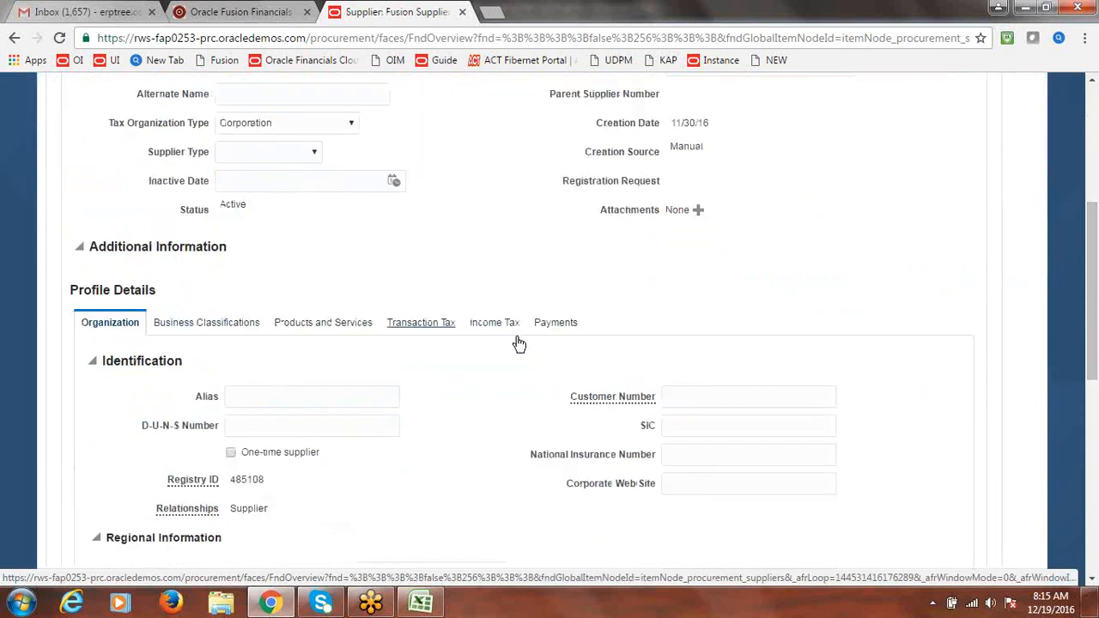
pyautogui.click(490, 326)
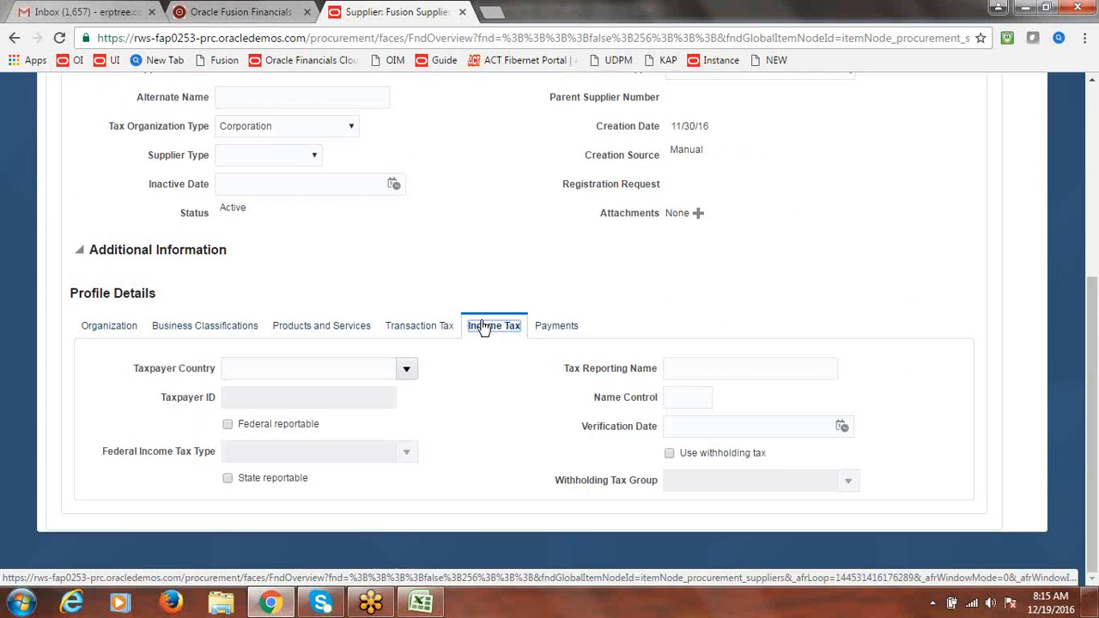
pyautogui.click(669, 453)
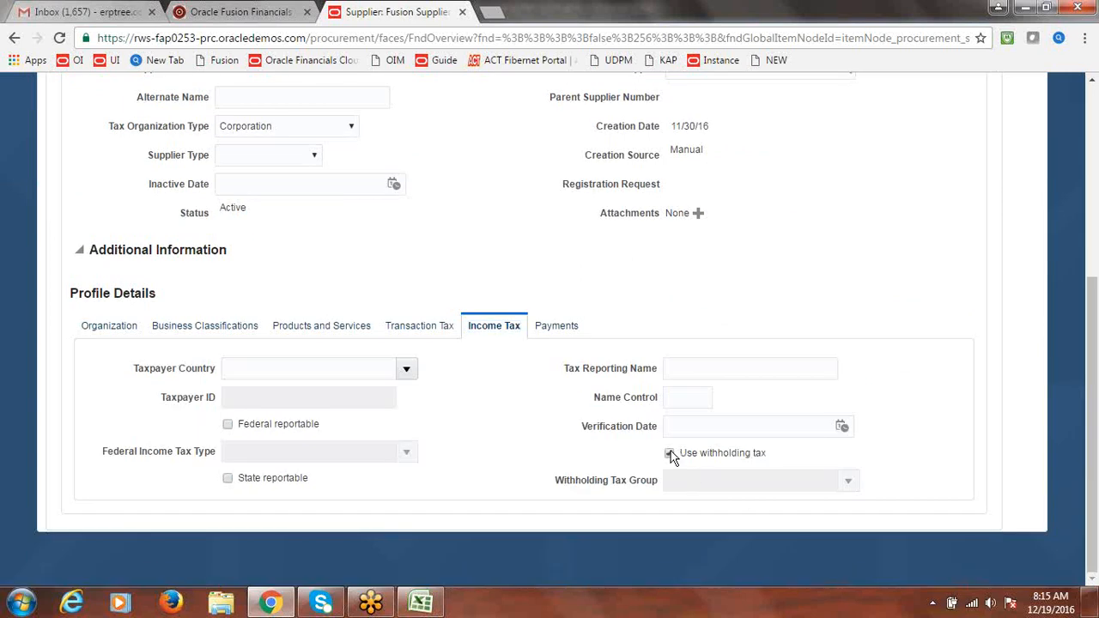
pyautogui.click(850, 482)
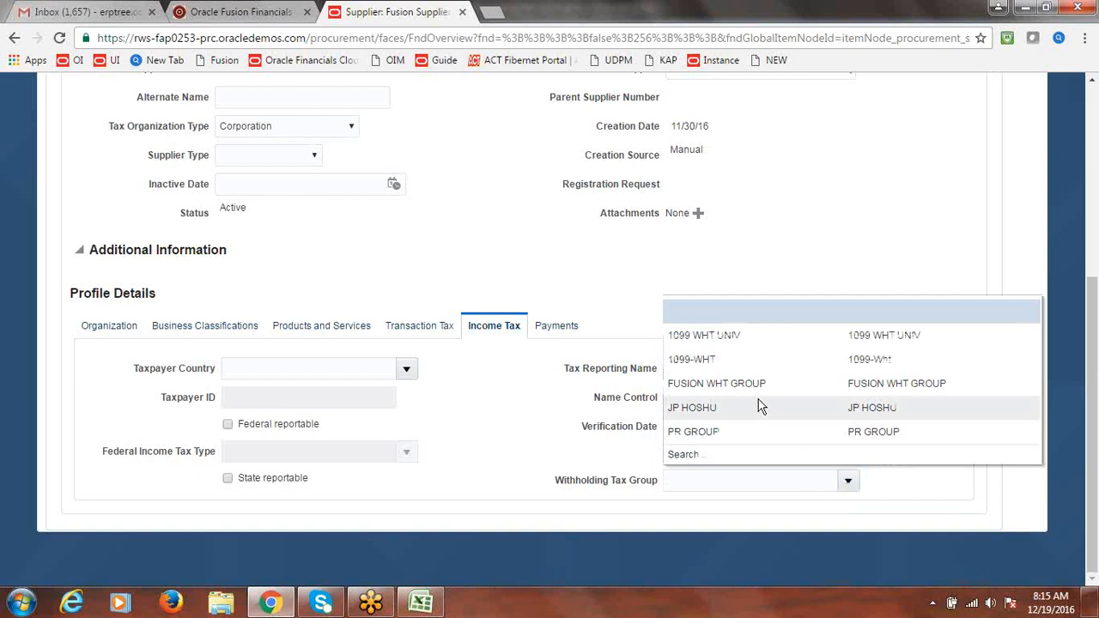
pyautogui.click(727, 383)
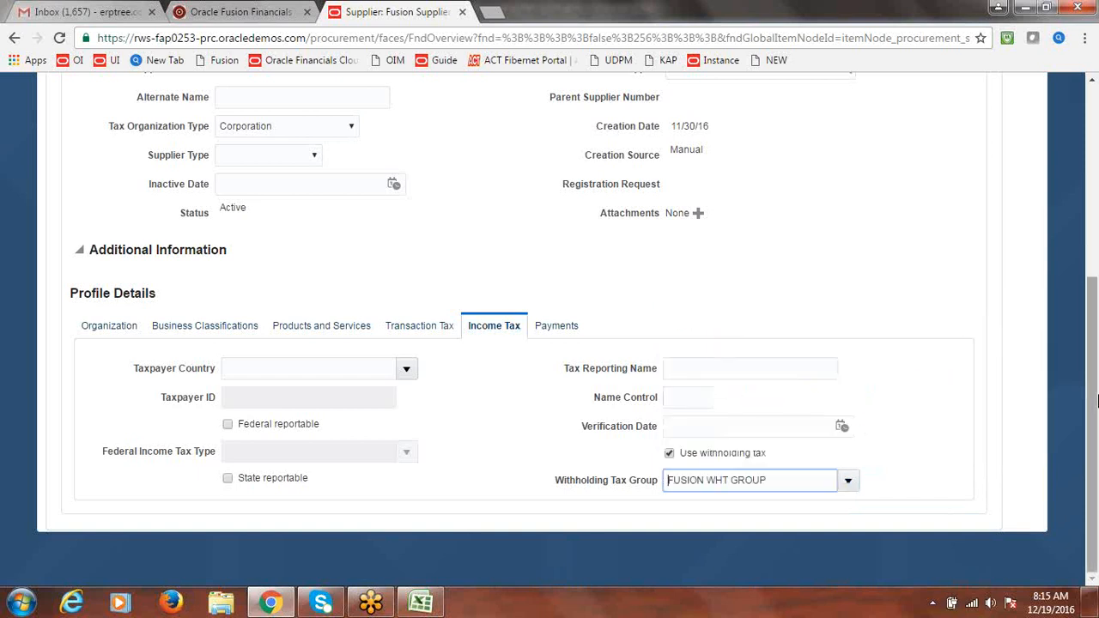
pyautogui.moveTo(1097, 400); pyautogui.dragTo(1096, 241)
pyautogui.click(828, 204)
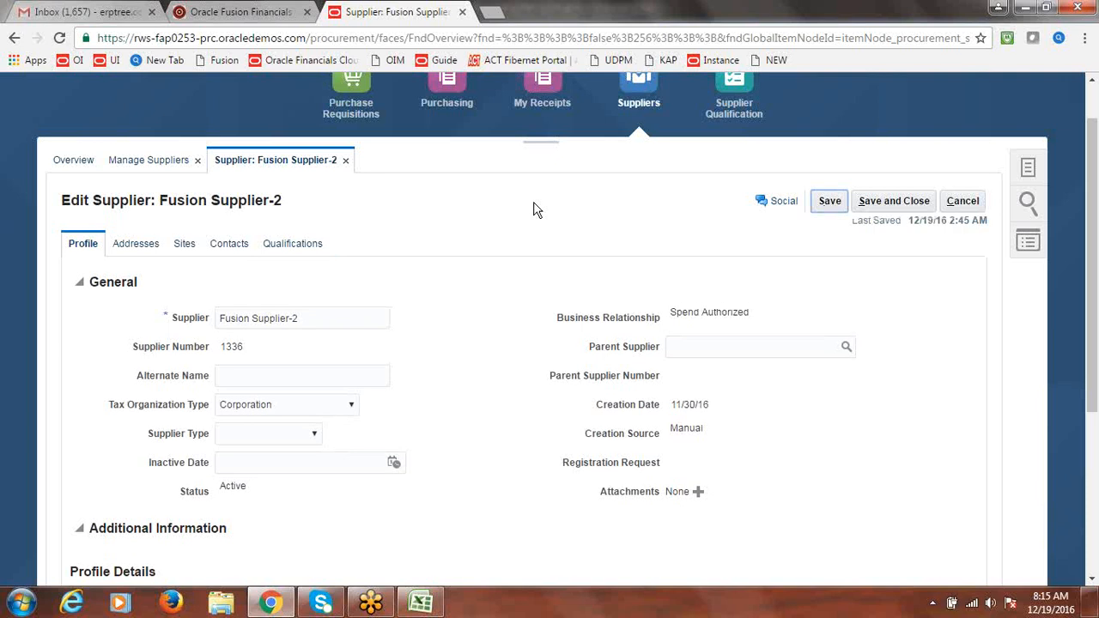
pyautogui.click(190, 247)
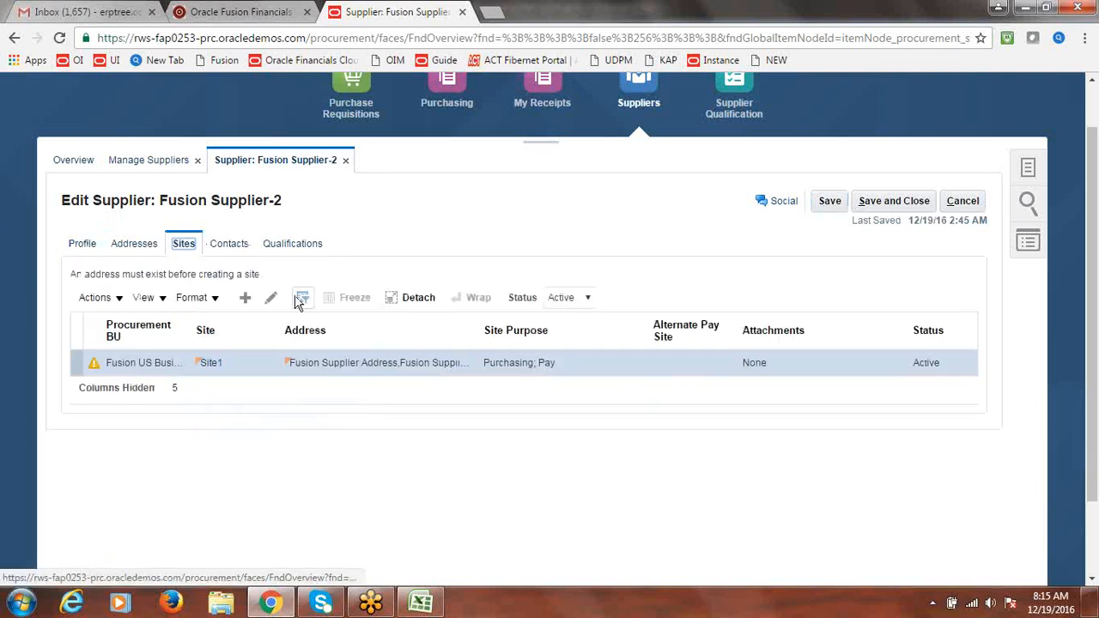
# Enable withholding tax with FUSION WHT GROUP on Site1's business unit assignment
pyautogui.click(272, 299)
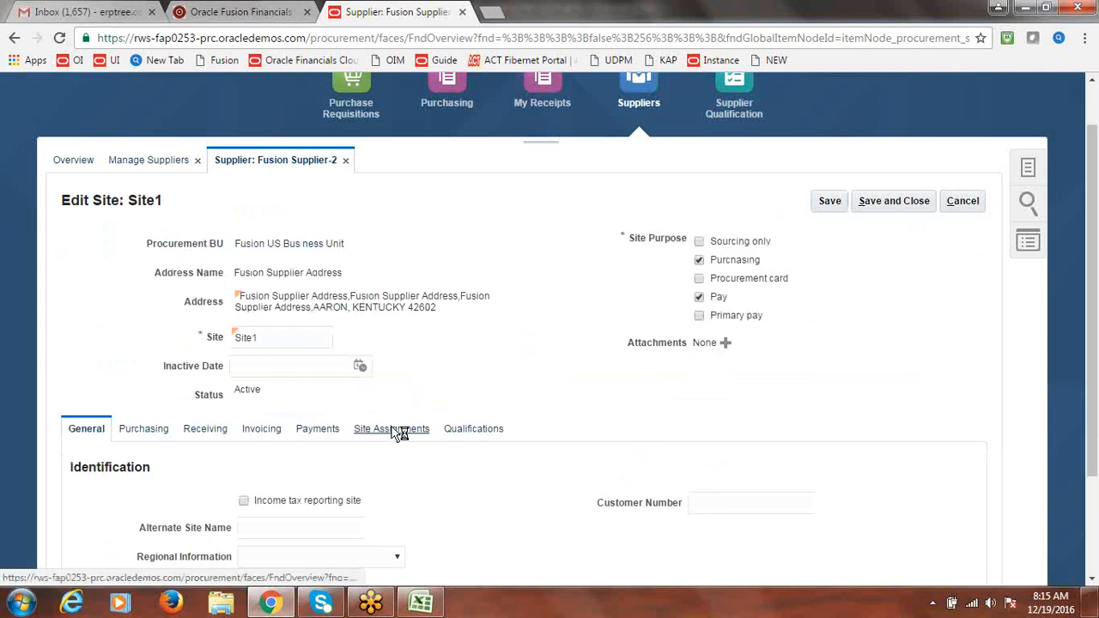
pyautogui.click(397, 432)
pyautogui.moveTo(1086, 255); pyautogui.dragTo(1092, 328)
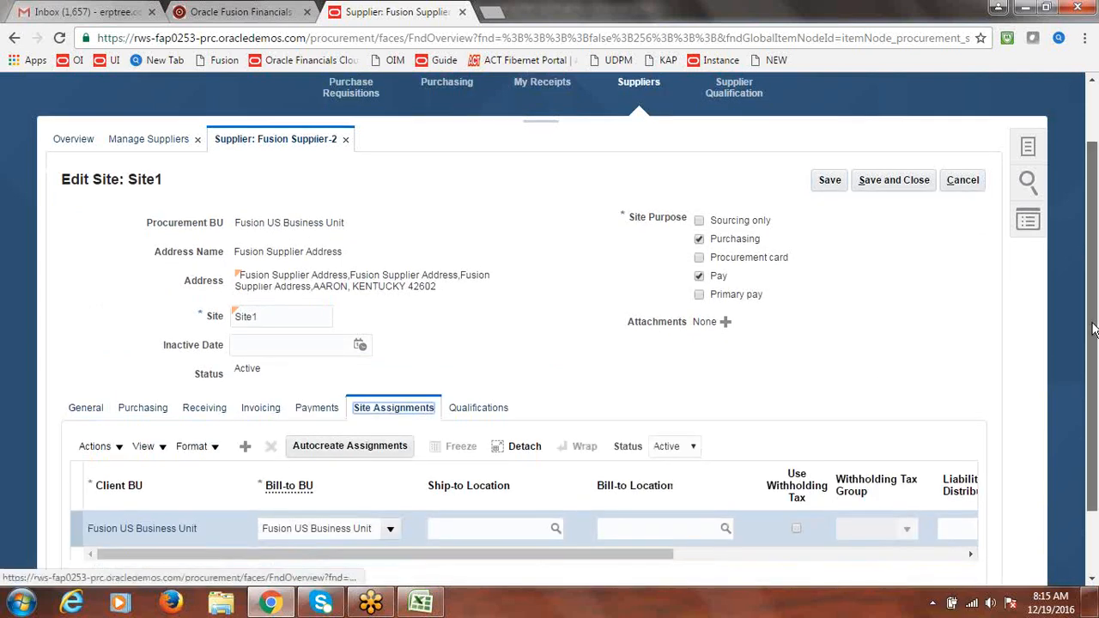
pyautogui.scroll(-1, 1092, 329)
pyautogui.click(796, 446)
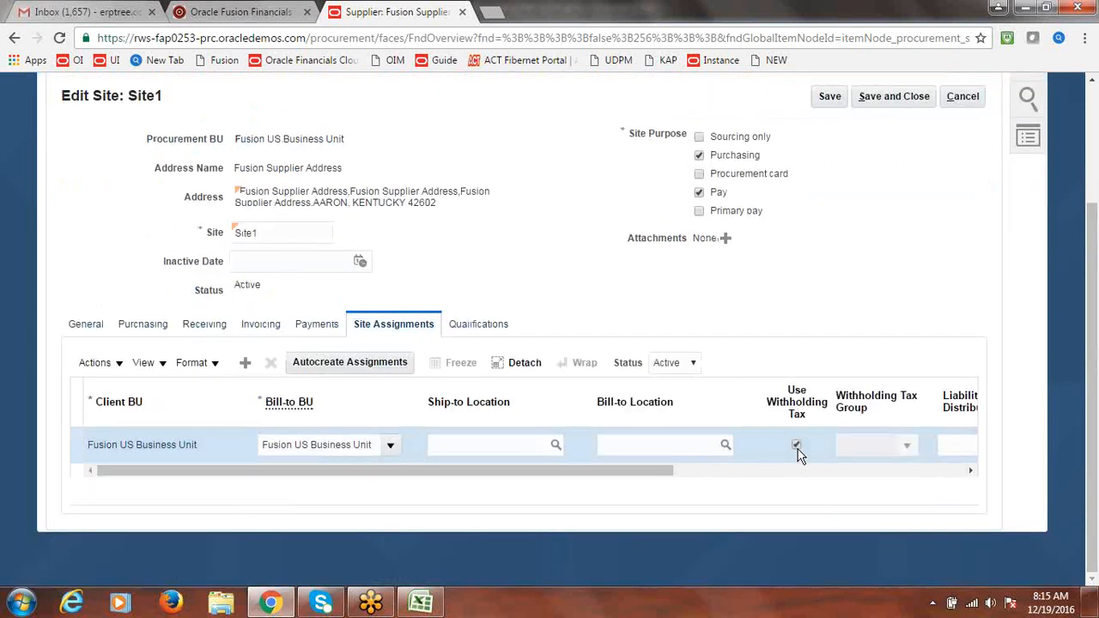
pyautogui.click(906, 444)
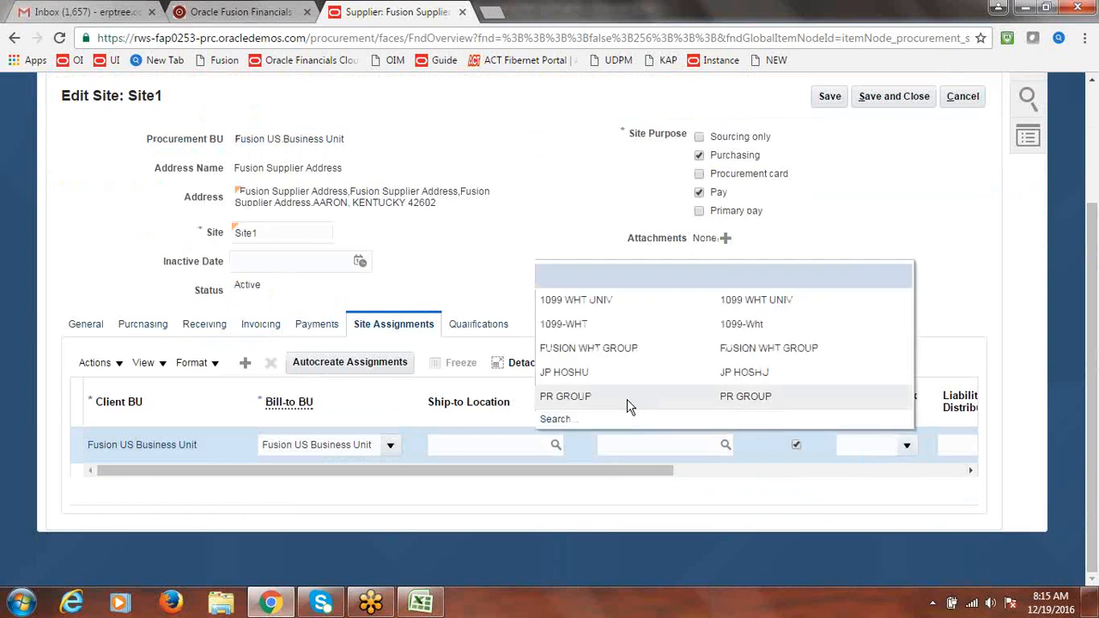
pyautogui.click(596, 349)
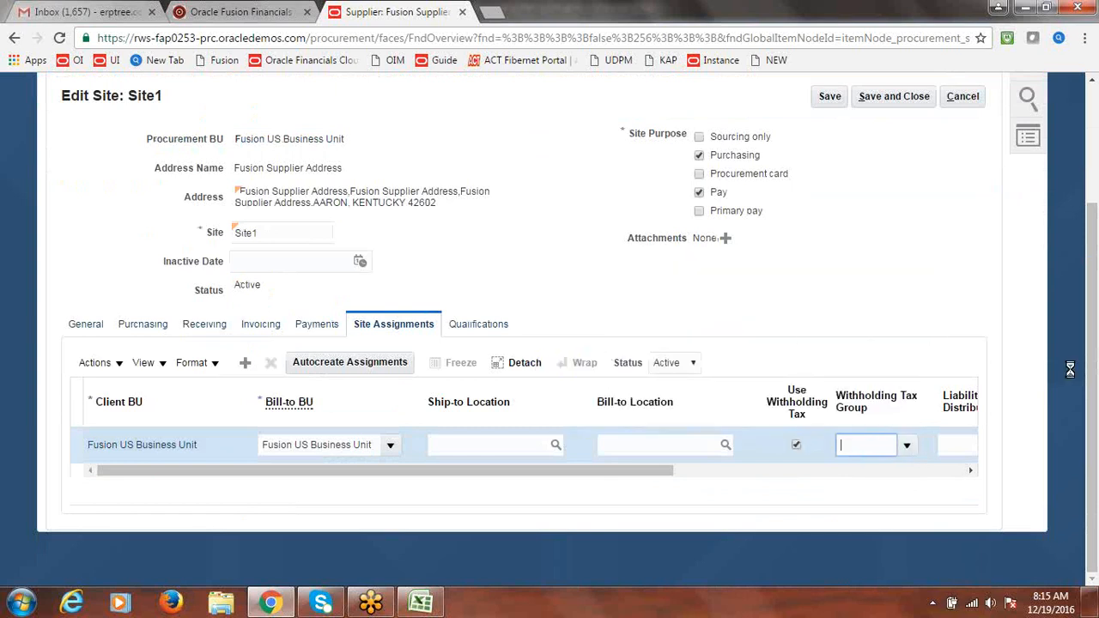
pyautogui.scroll(2, 962, 292)
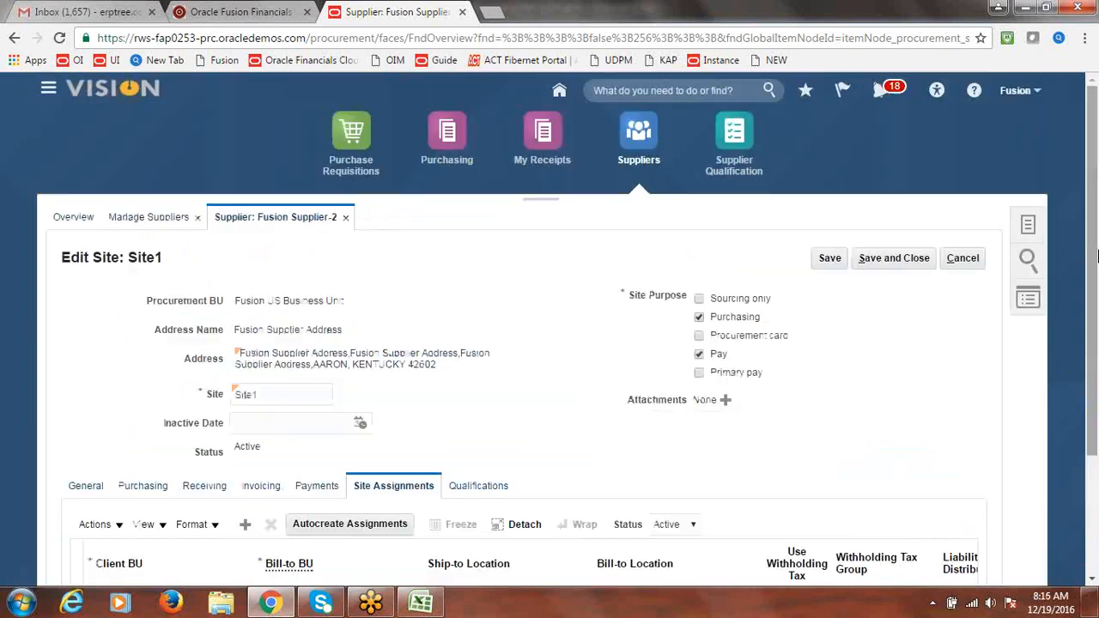
# Save the site and then the supplier, acknowledging both confirmations
pyautogui.click(917, 259)
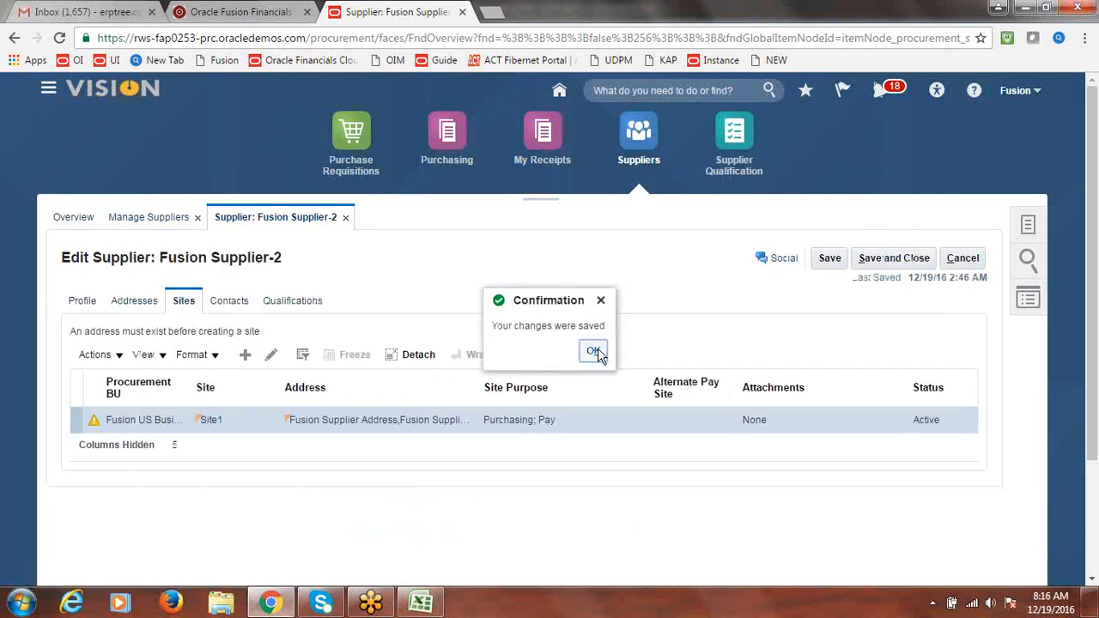
pyautogui.click(594, 352)
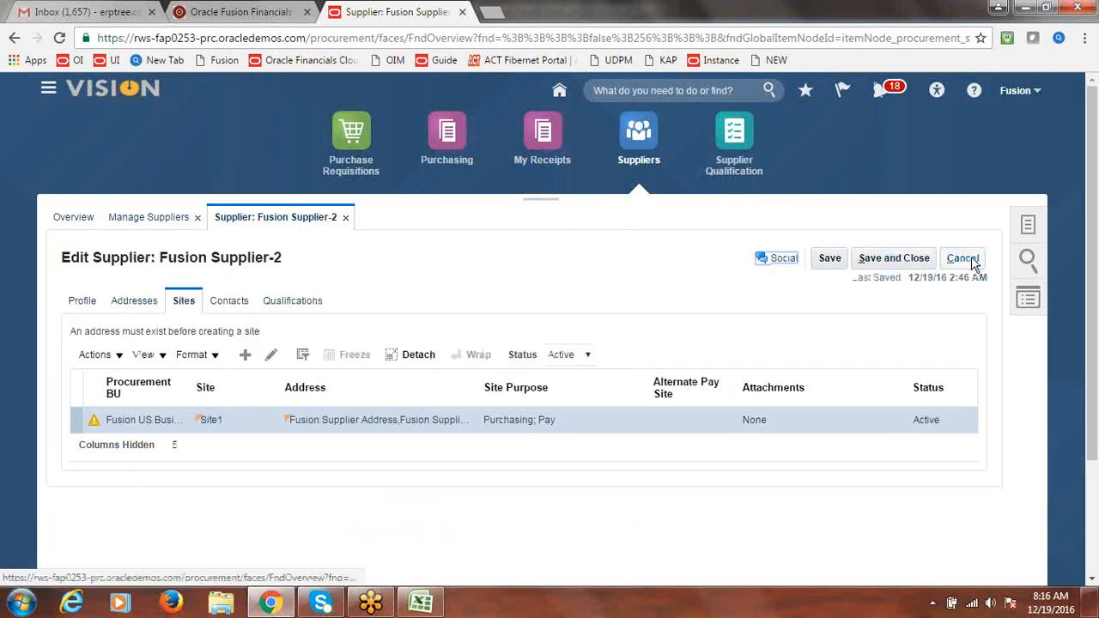
pyautogui.click(913, 258)
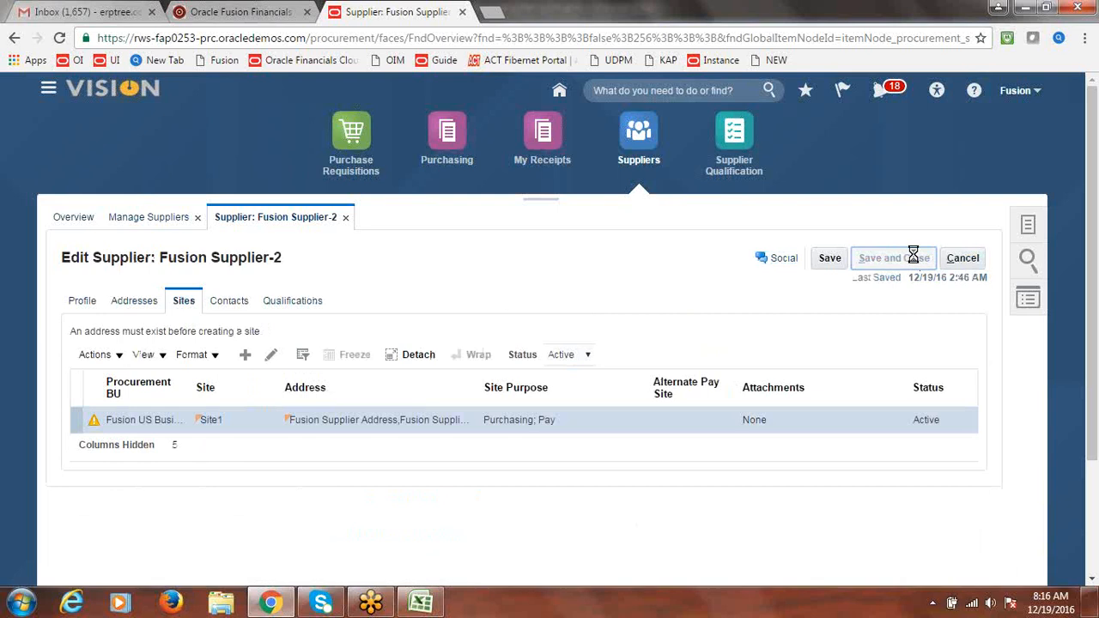
pyautogui.click(586, 229)
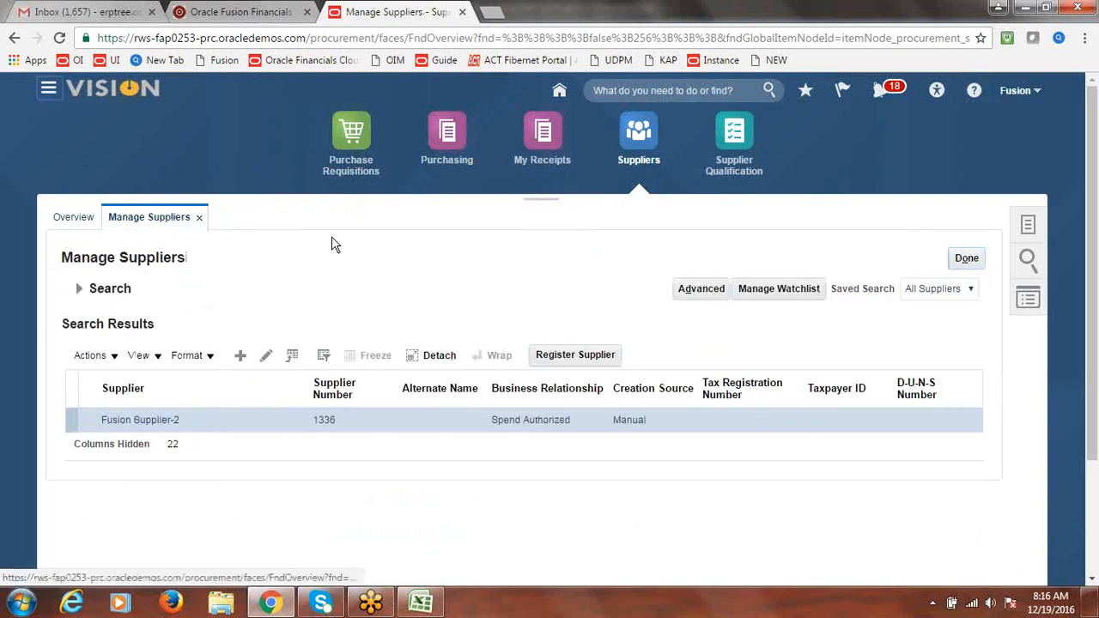
# Go to Payables Invoices and start a new invoice from the task list
pyautogui.click(48, 90)
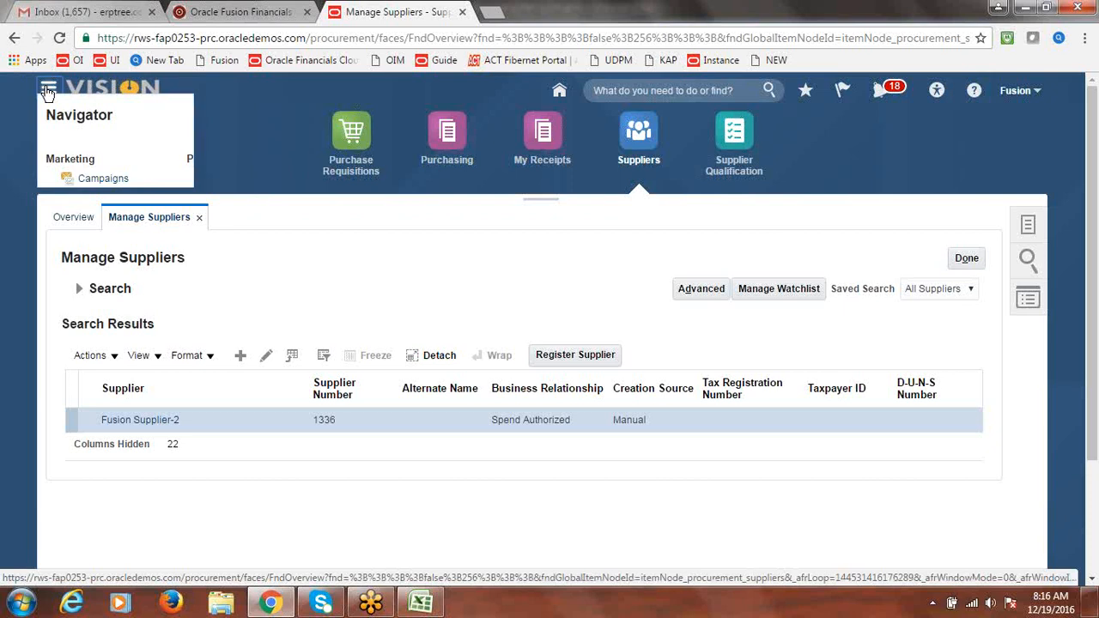
pyautogui.click(249, 412)
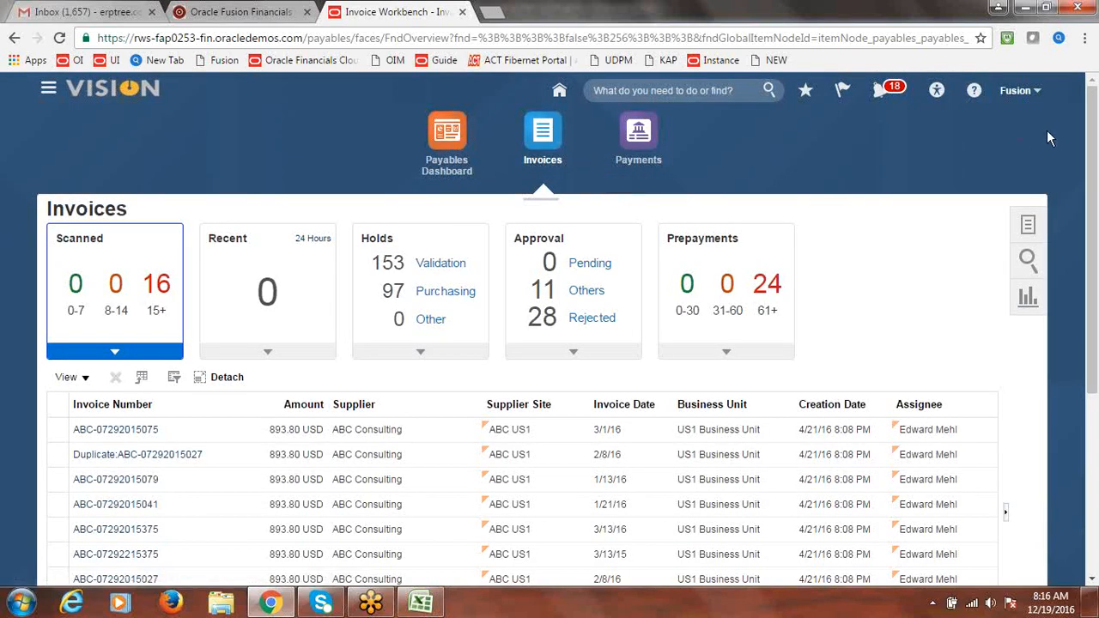
pyautogui.click(1028, 230)
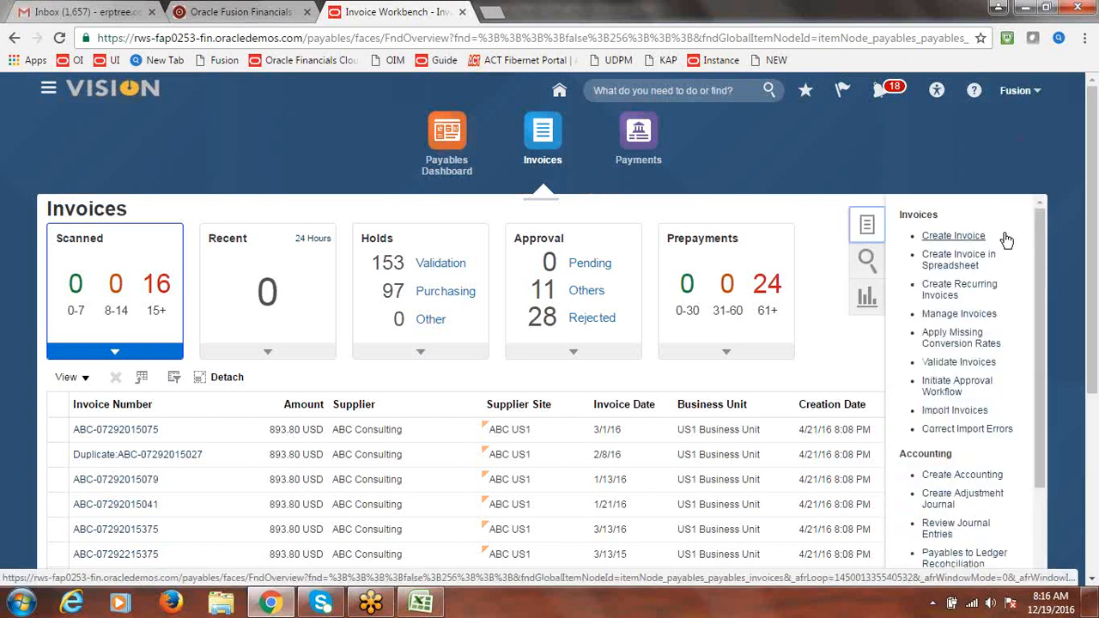
pyautogui.click(945, 238)
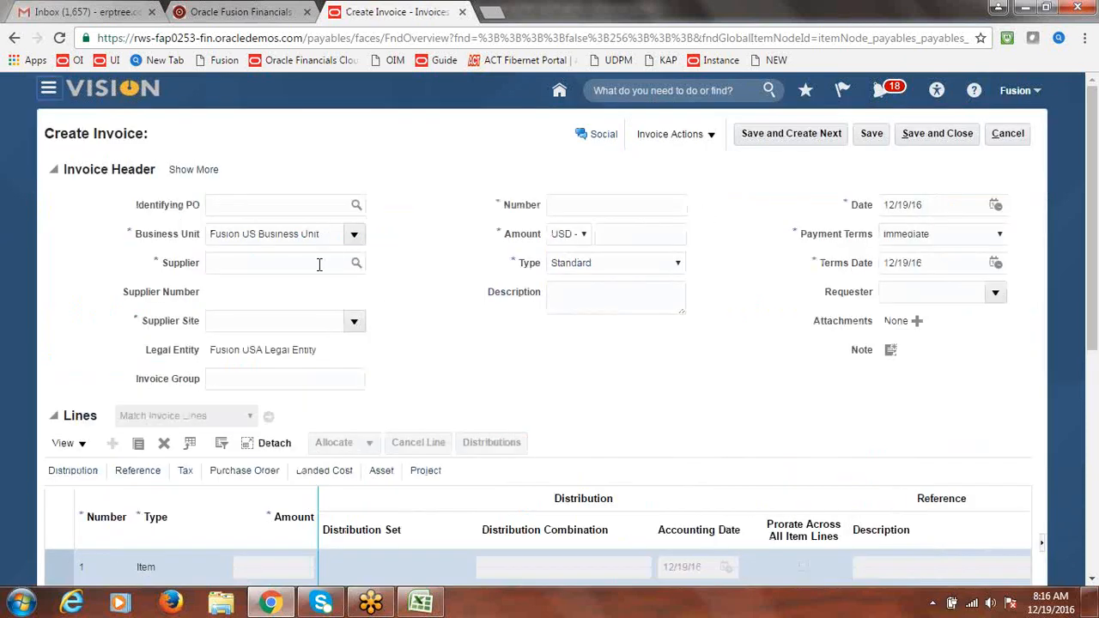
# Enter the invoice header: supplier Fusion Supplier-2, number FS1, amount 10,000
pyautogui.click(320, 264)
pyautogui.write('Fusio')
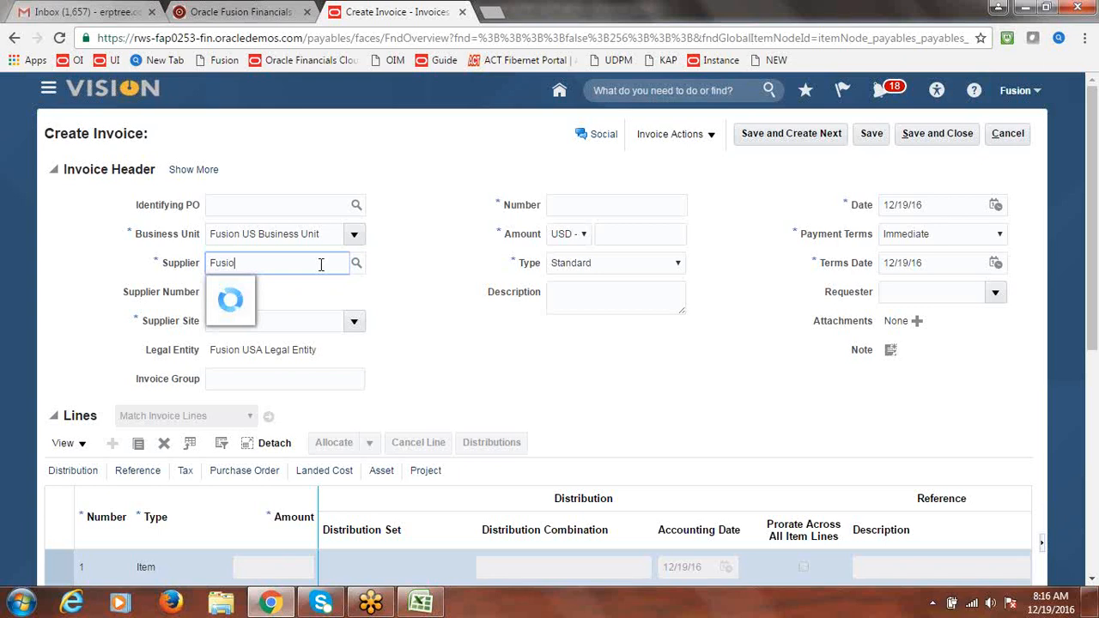
pyautogui.write('n Su')
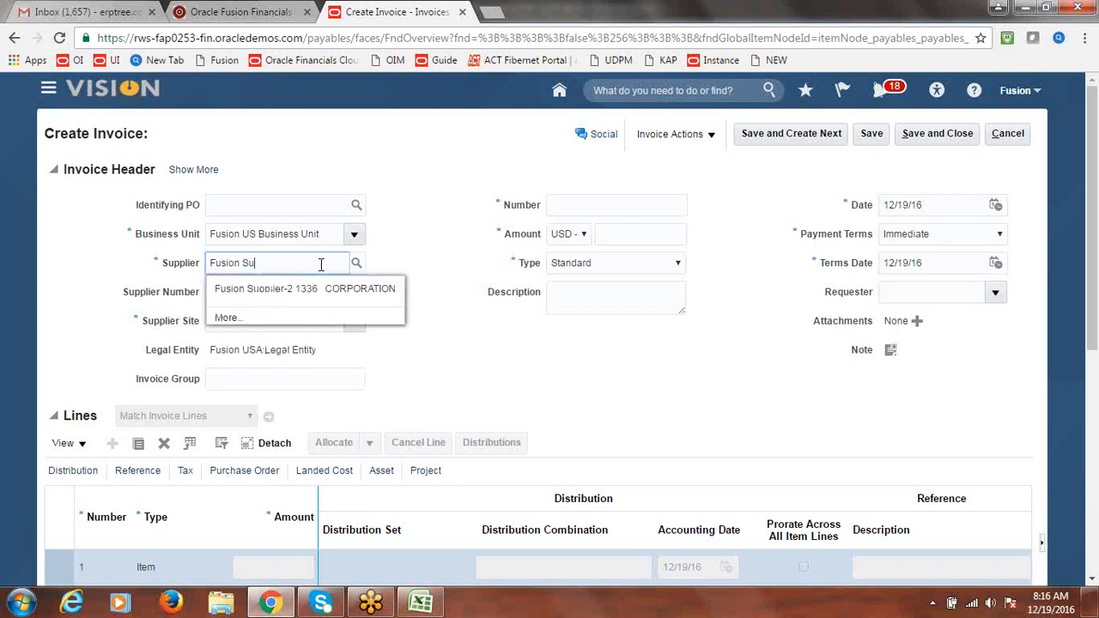
pyautogui.click(249, 289)
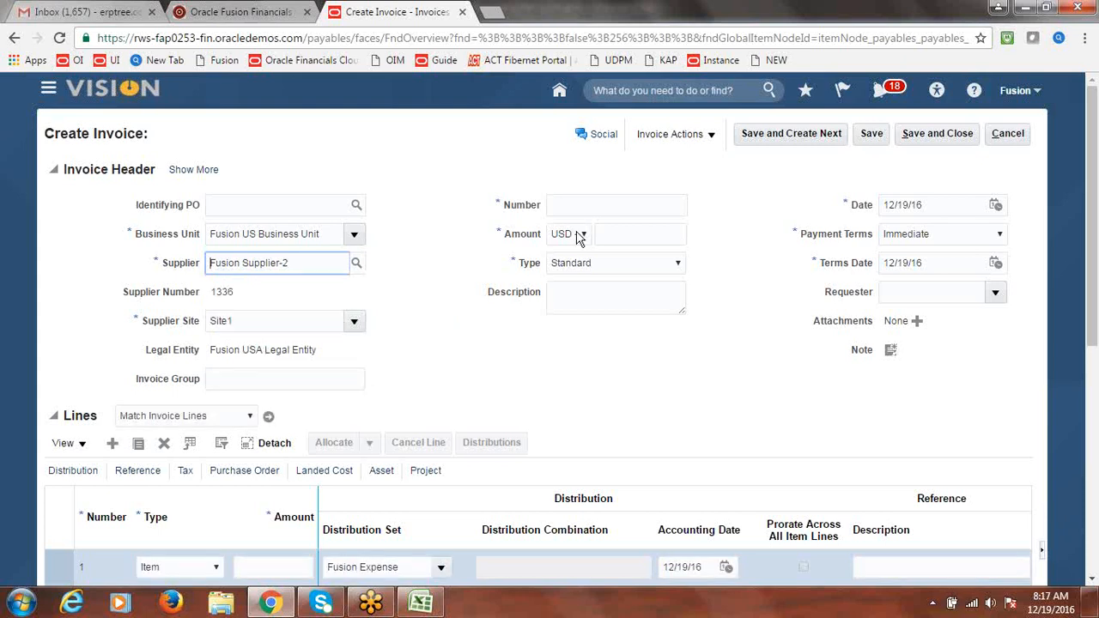
pyautogui.click(570, 204)
pyautogui.write('F')
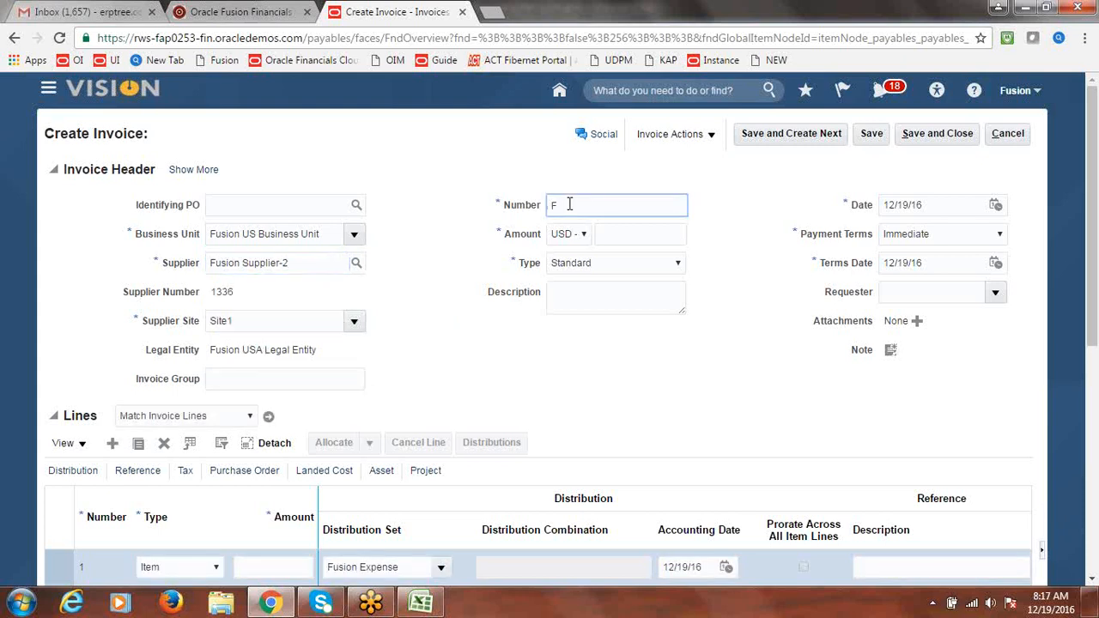
pyautogui.write('S1')
pyautogui.press('Tab')
pyautogui.press('Tab')
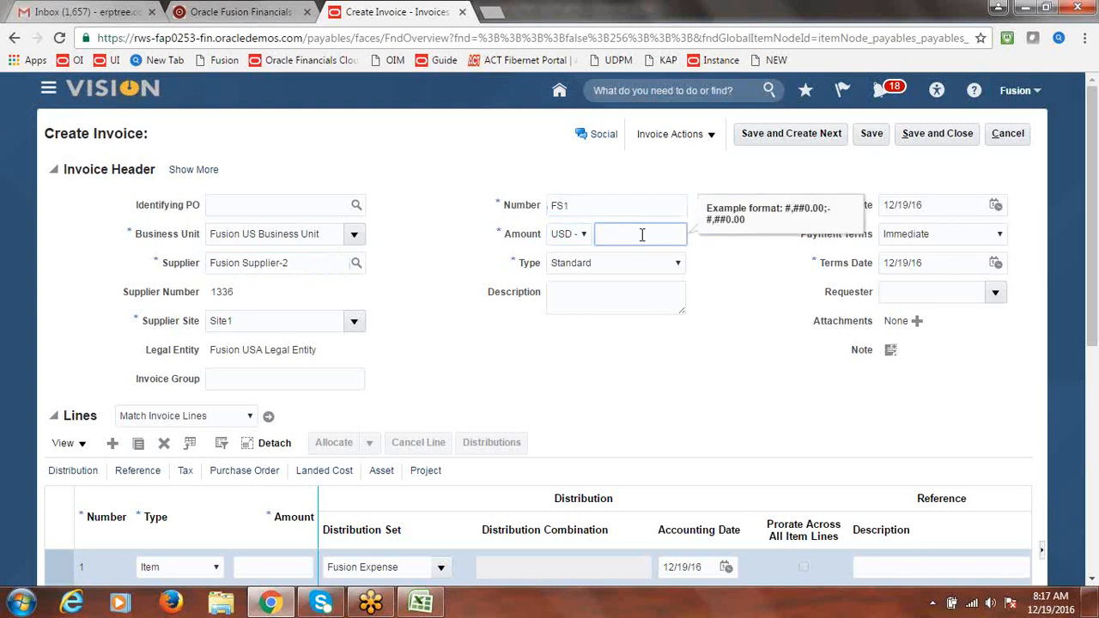
pyautogui.write('25')
pyautogui.press('BackSpace')
pyautogui.press('BackSpace')
pyautogui.write('10000')
pyautogui.press('Tab')
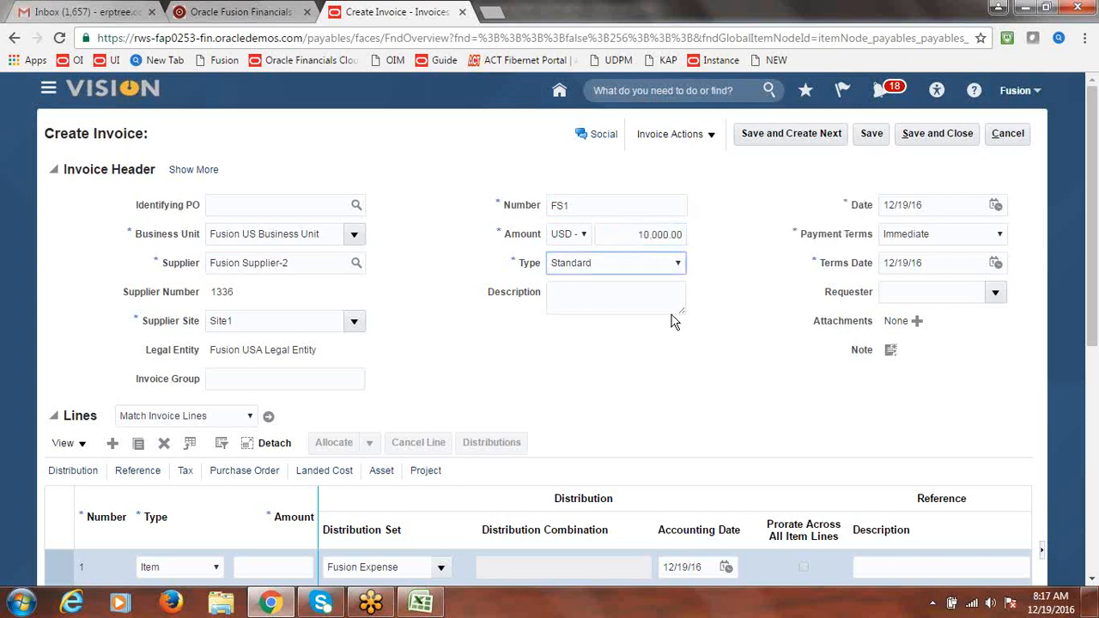
# Add a 10,000.00 item line and validate invoice FS1
pyautogui.click(261, 568)
pyautogui.write('10000')
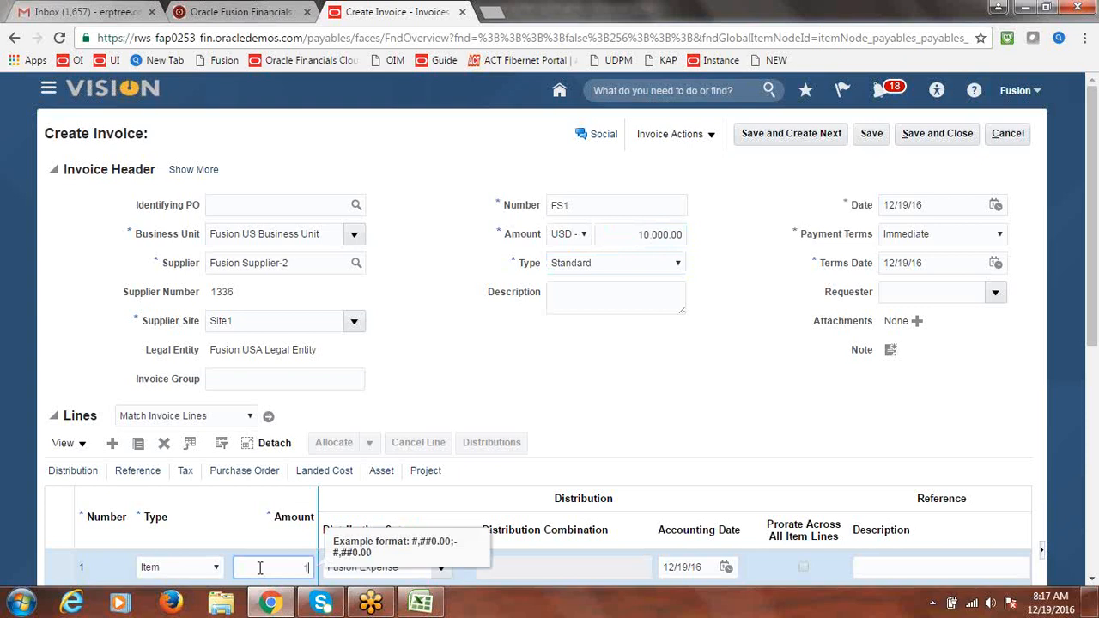
pyautogui.click(618, 377)
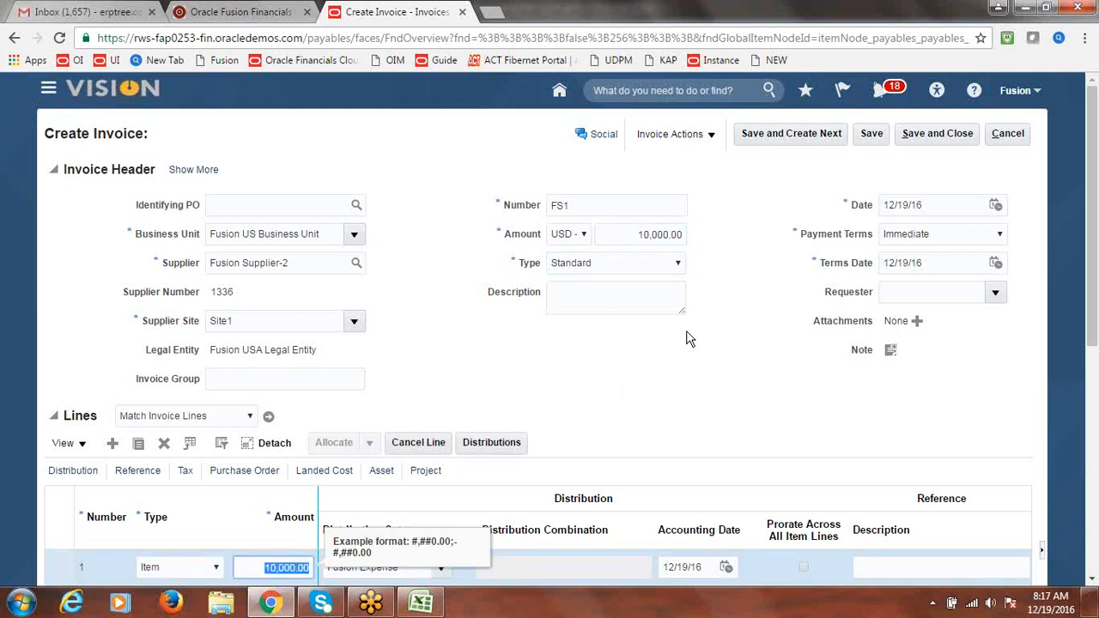
pyautogui.click(711, 135)
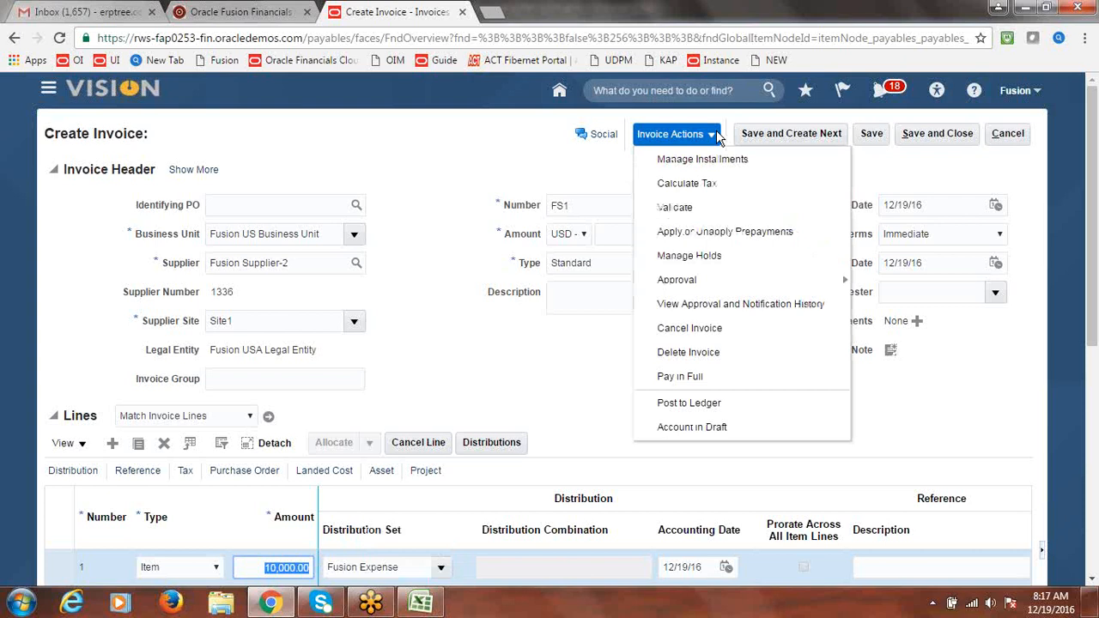
pyautogui.click(697, 209)
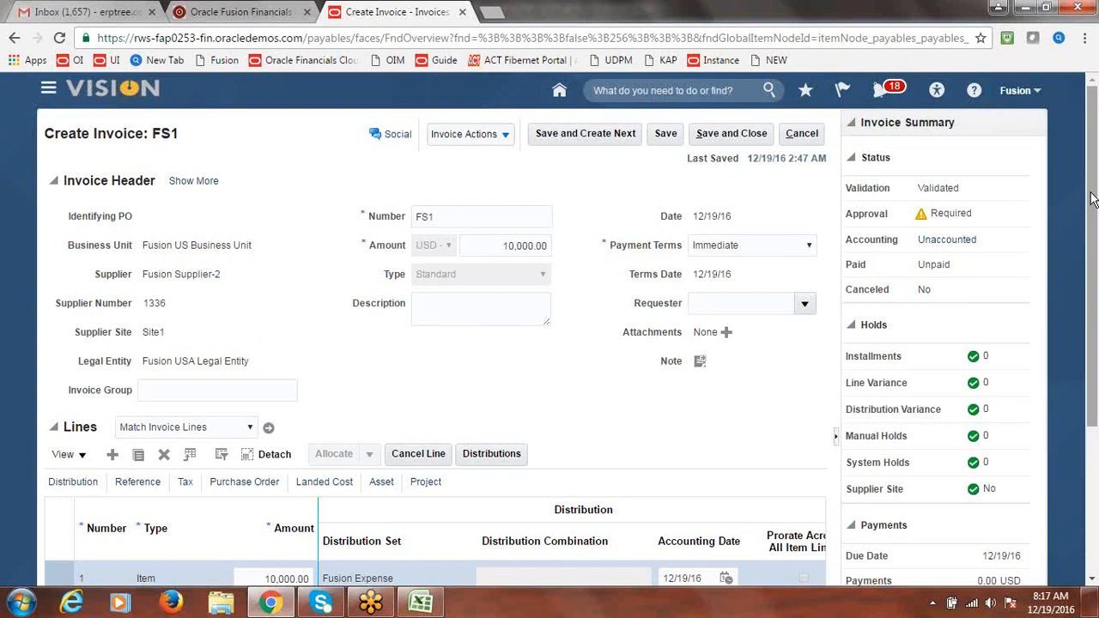
# Check the Totals show 1,000.00 withholding and 9,000.00 due, then save and close FS1
pyautogui.moveTo(1092, 202); pyautogui.dragTo(1096, 378)
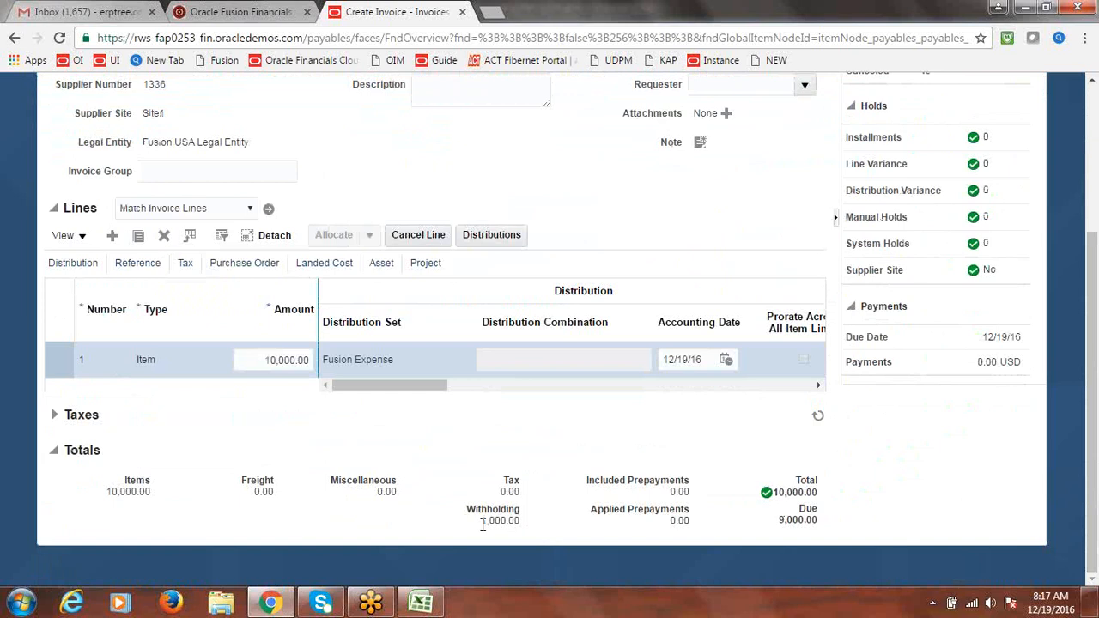
pyautogui.moveTo(482, 521); pyautogui.dragTo(522, 526)
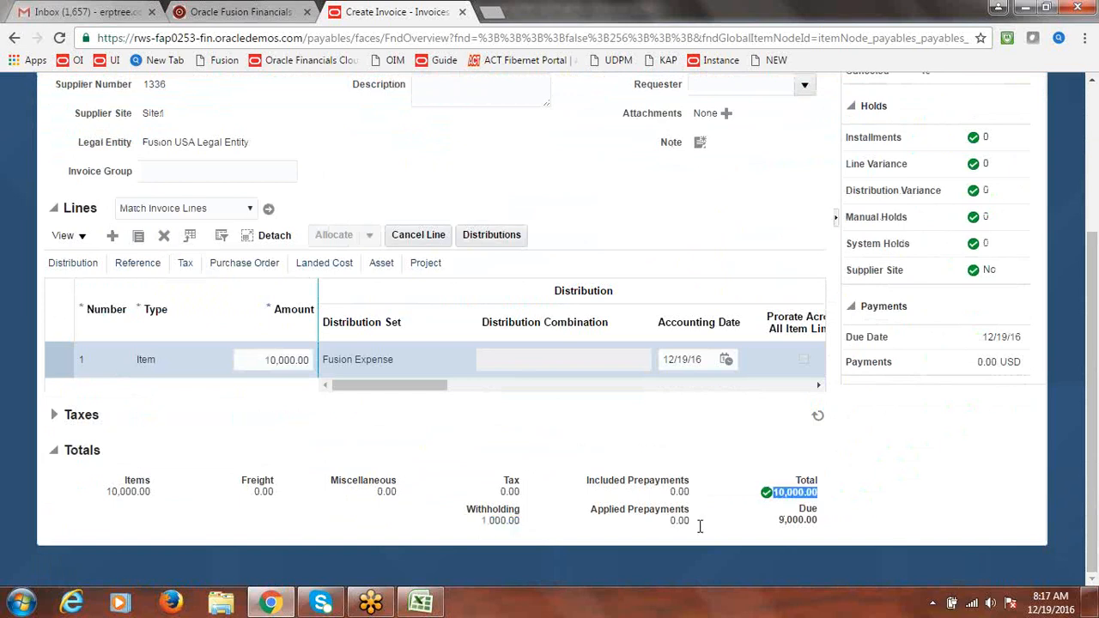
pyautogui.moveTo(777, 520); pyautogui.dragTo(810, 509)
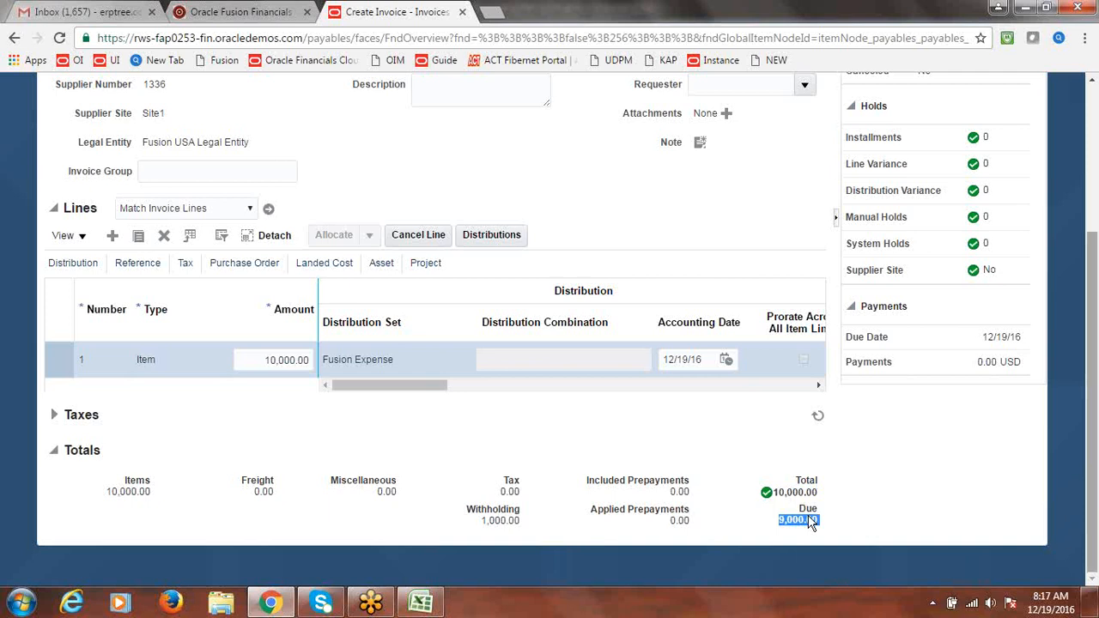
pyautogui.moveTo(1093, 445); pyautogui.dragTo(1097, 257)
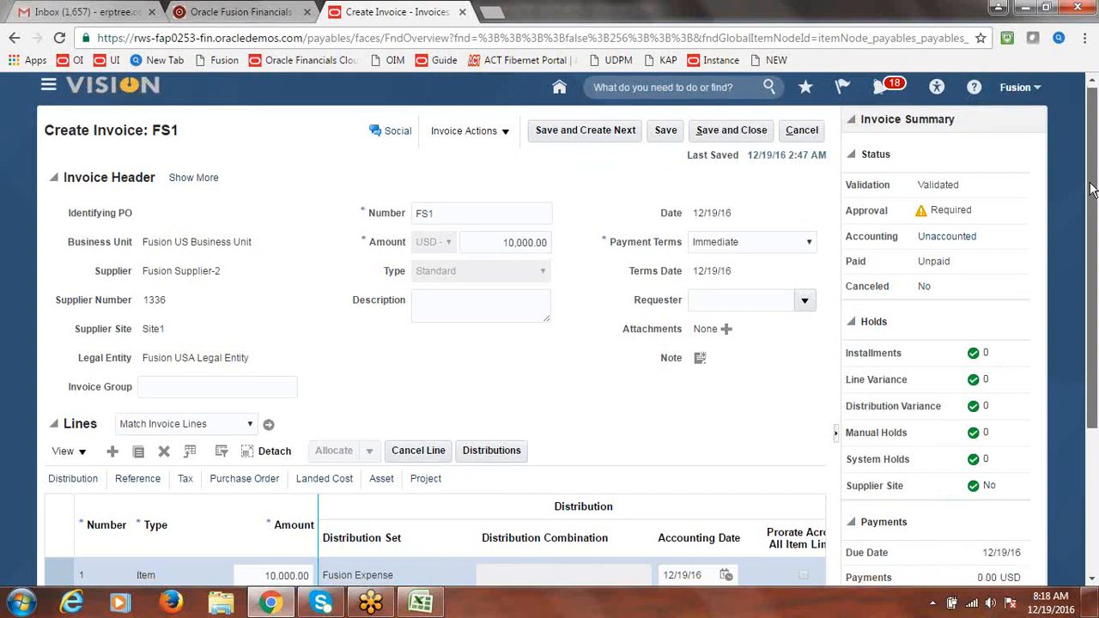
pyautogui.moveTo(1090, 188); pyautogui.dragTo(1093, 289)
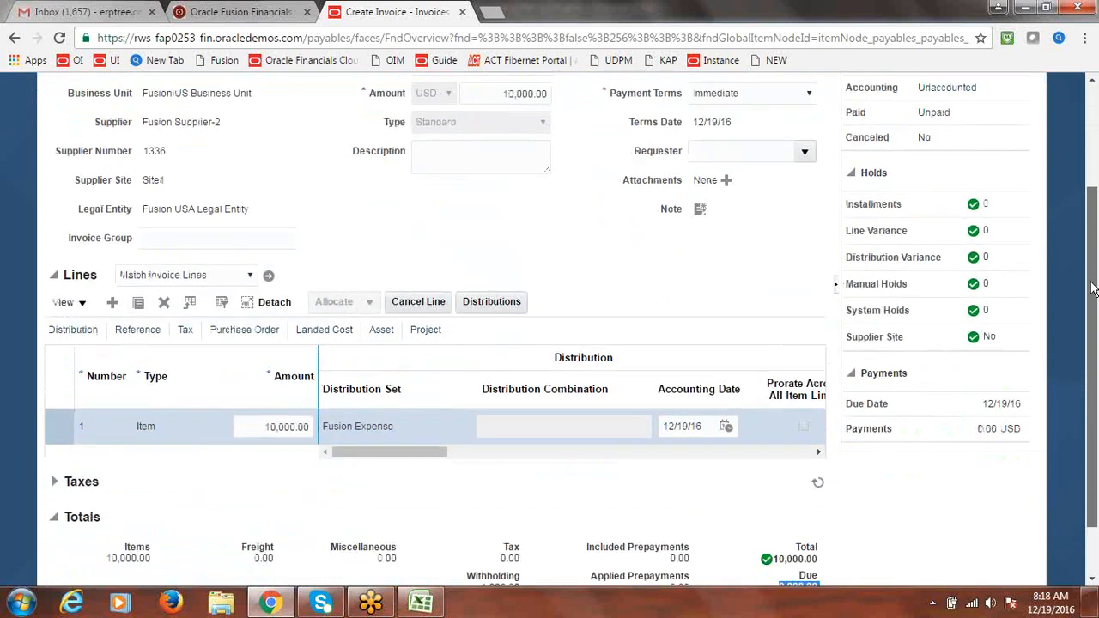
pyautogui.moveTo(1093, 289); pyautogui.dragTo(1094, 164)
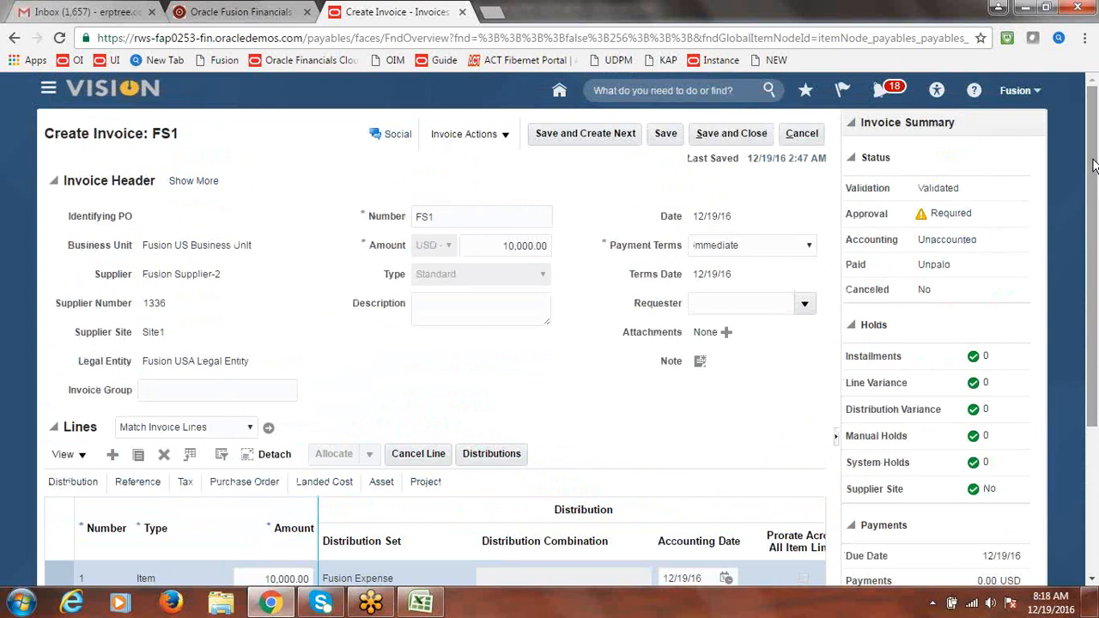
pyautogui.moveTo(1093, 165)
pyautogui.mouseDown()
pyautogui.moveTo(1097, 285)
pyautogui.moveTo(1096, 157)
pyautogui.mouseUp()
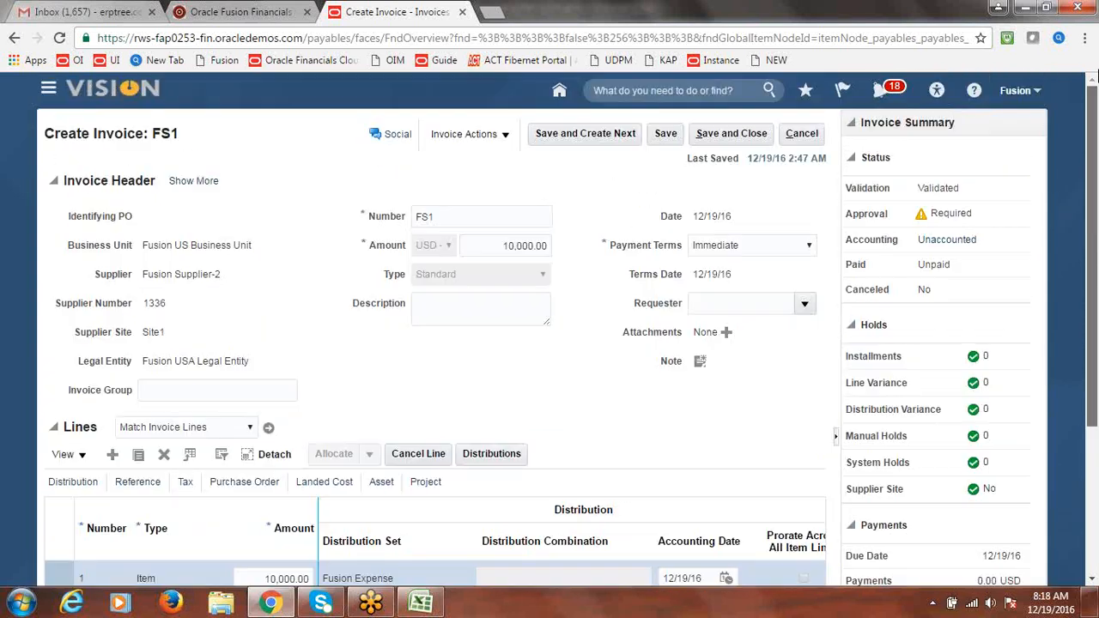
pyautogui.click(722, 134)
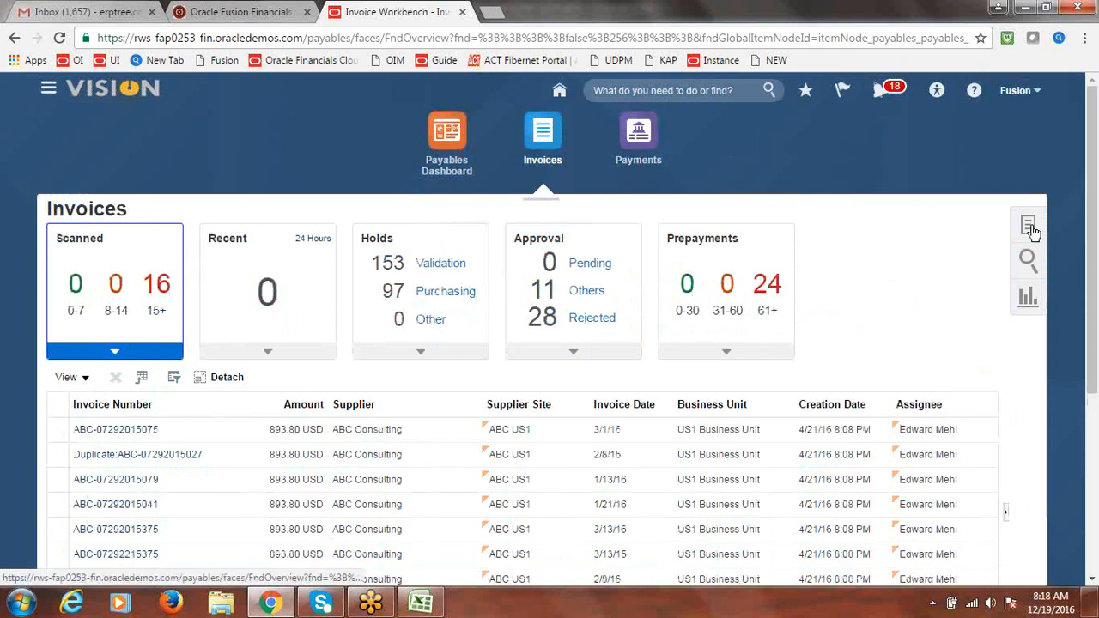
# Go to Manage Invoices and set the business unit to Fusion US Business Unit
pyautogui.click(1029, 226)
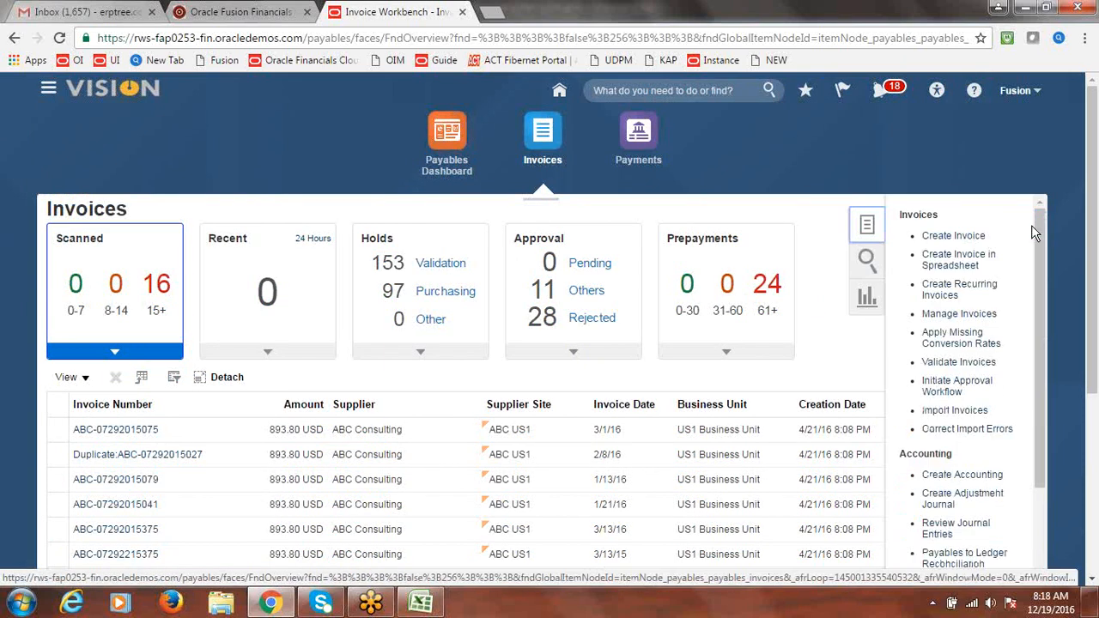
pyautogui.click(959, 315)
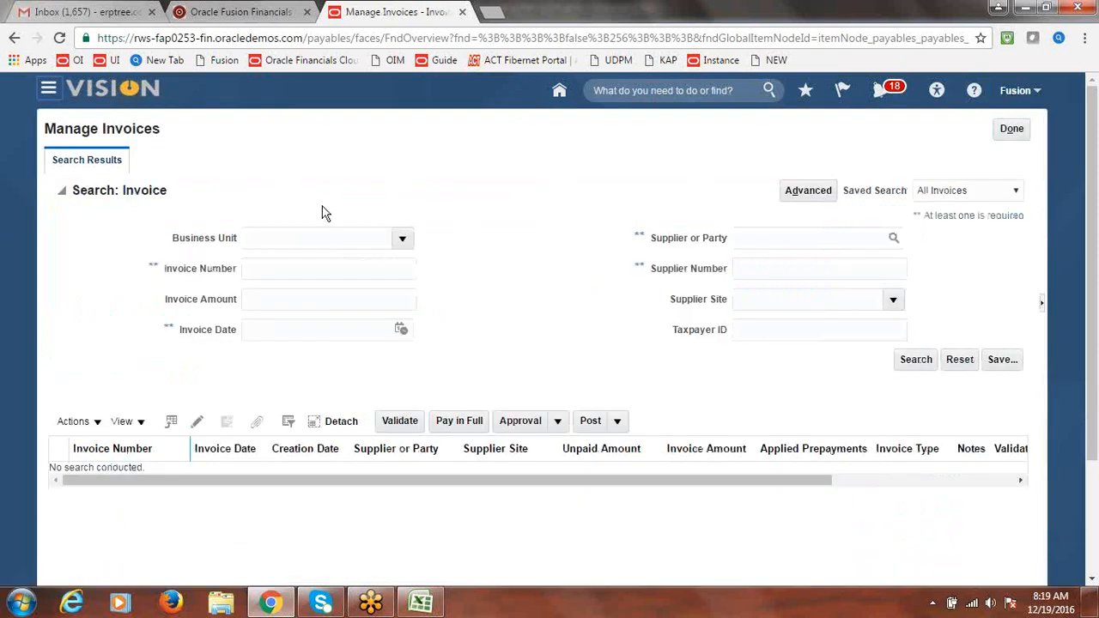
pyautogui.click(403, 242)
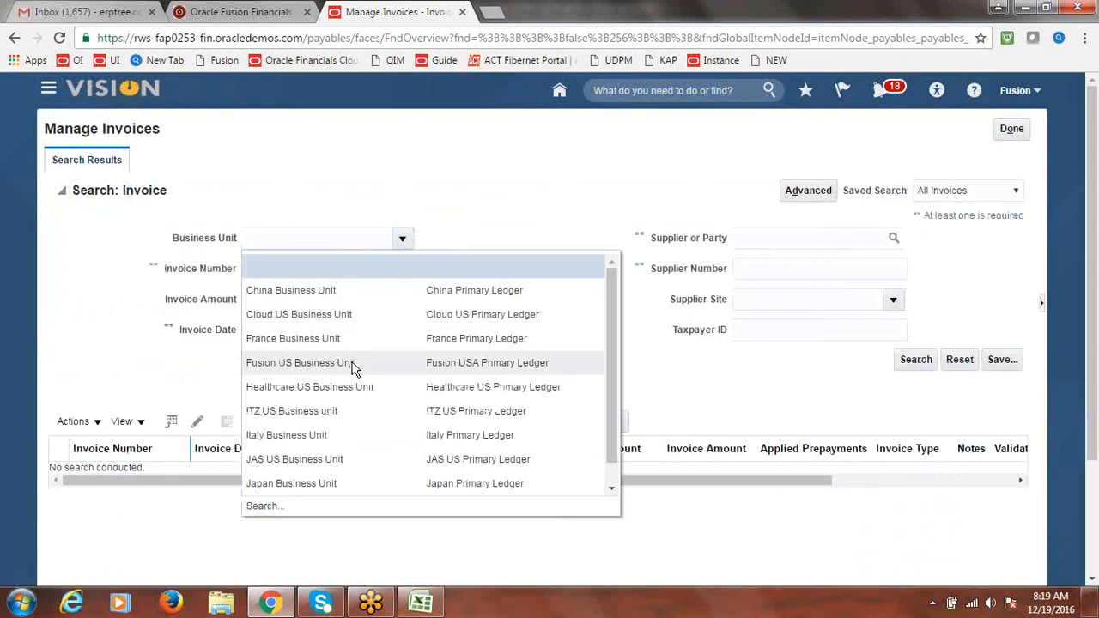
pyautogui.click(352, 368)
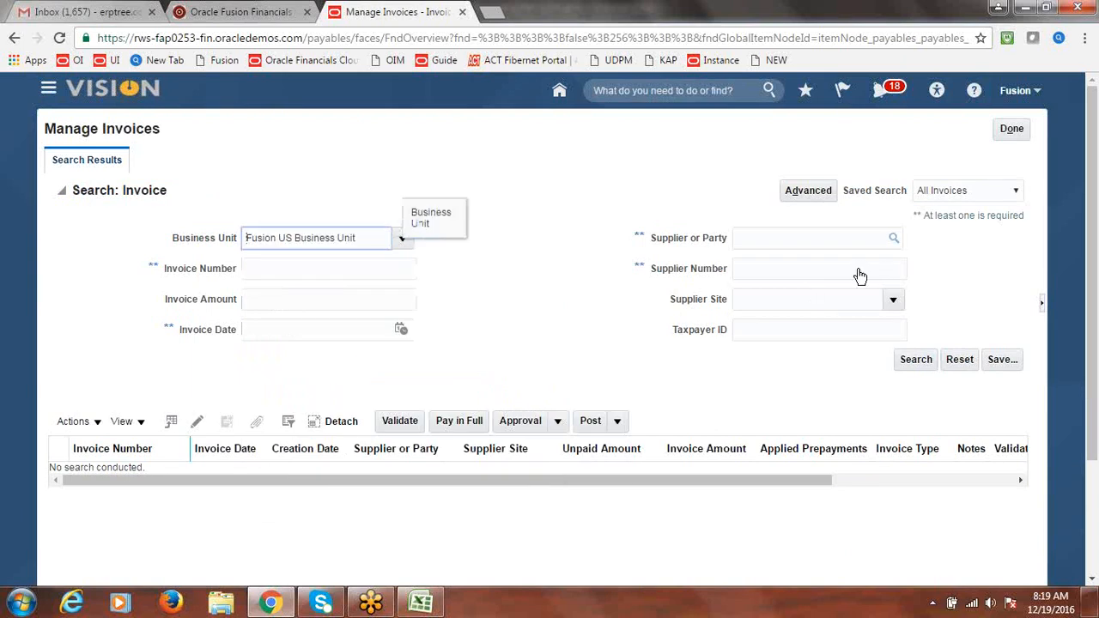
# Pick supplier Fusion WHT Authority via a 'Fusion WHT' party search and run the invoice search
pyautogui.click(896, 245)
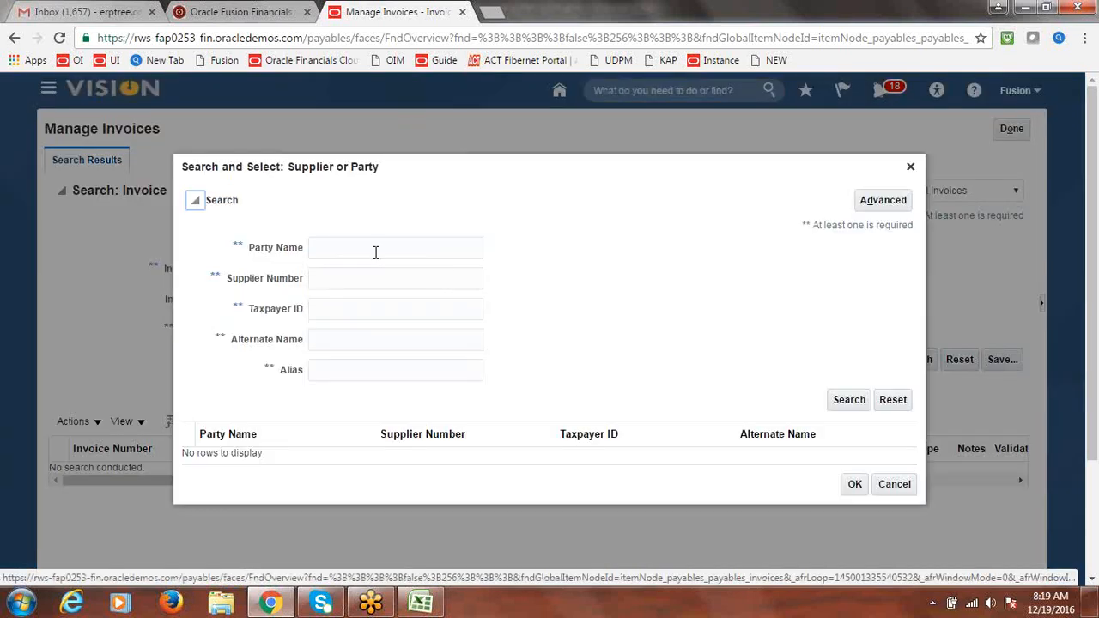
pyautogui.click(375, 251)
pyautogui.write('Fusion WHT')
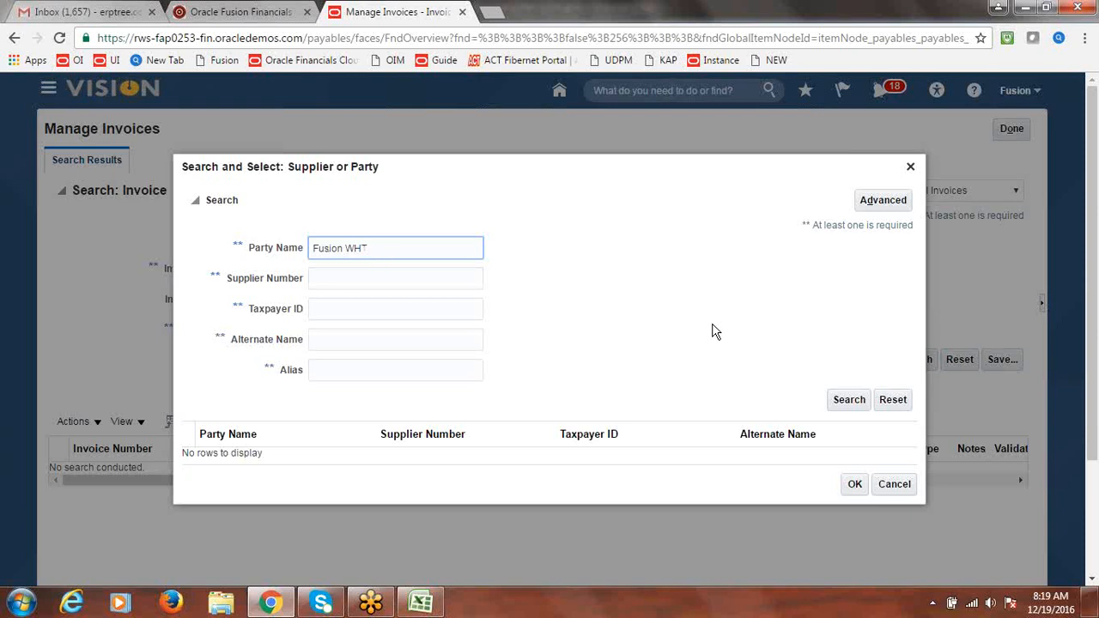
pyautogui.click(848, 400)
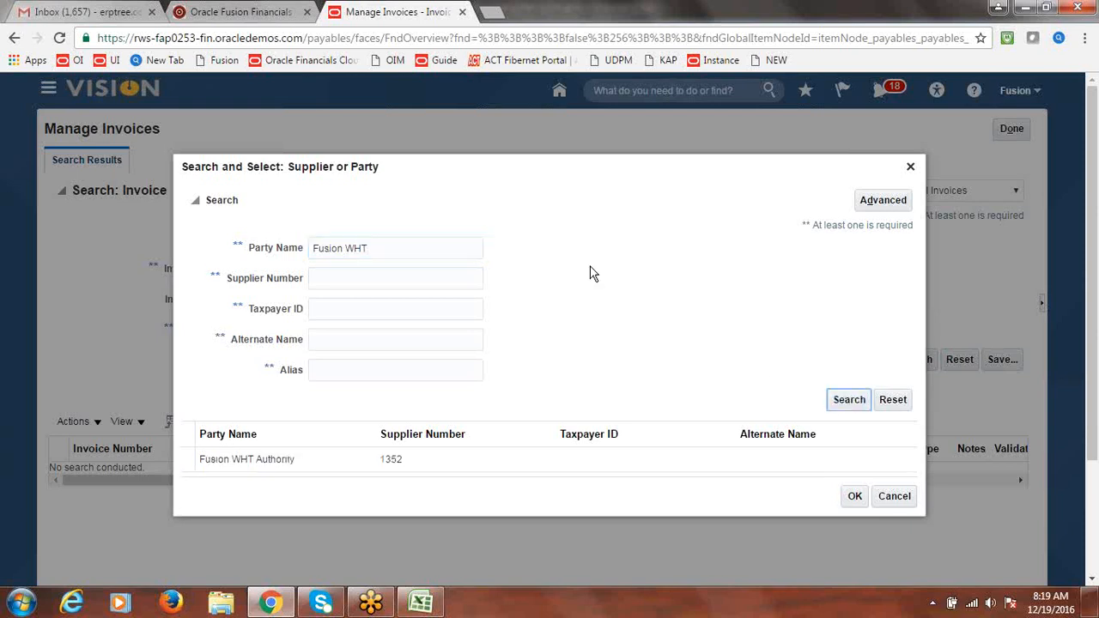
pyautogui.click(311, 458)
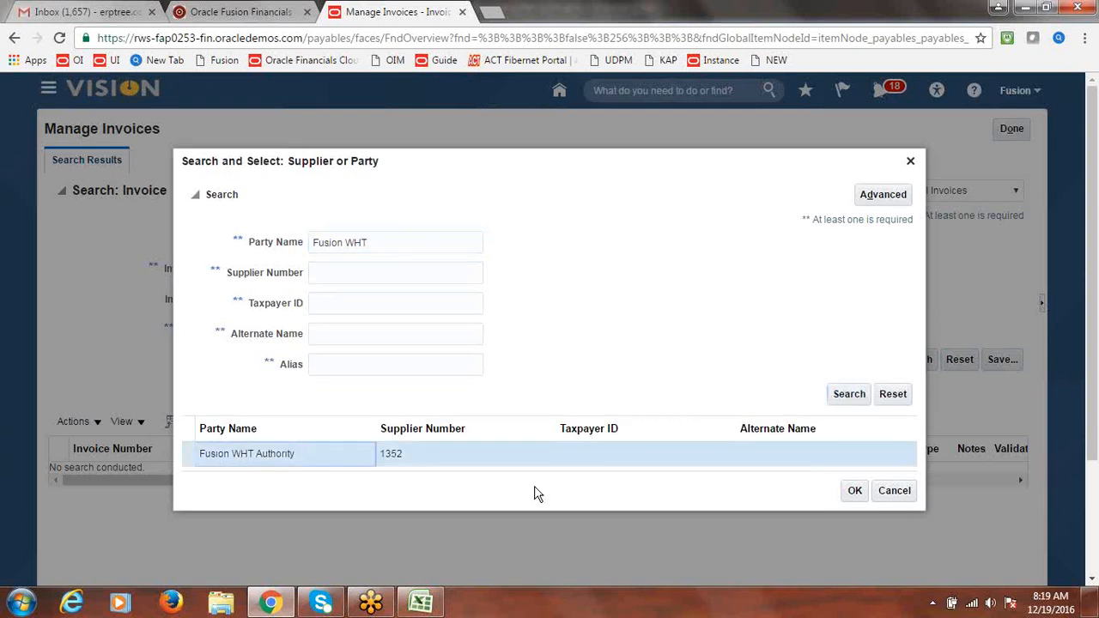
pyautogui.click(852, 490)
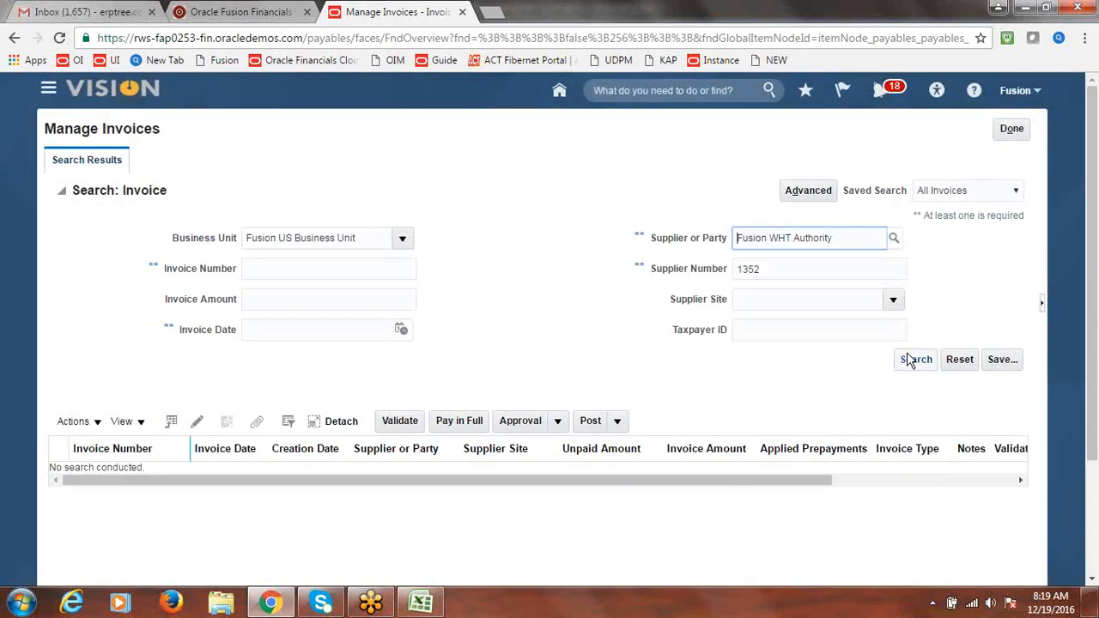
pyautogui.click(915, 360)
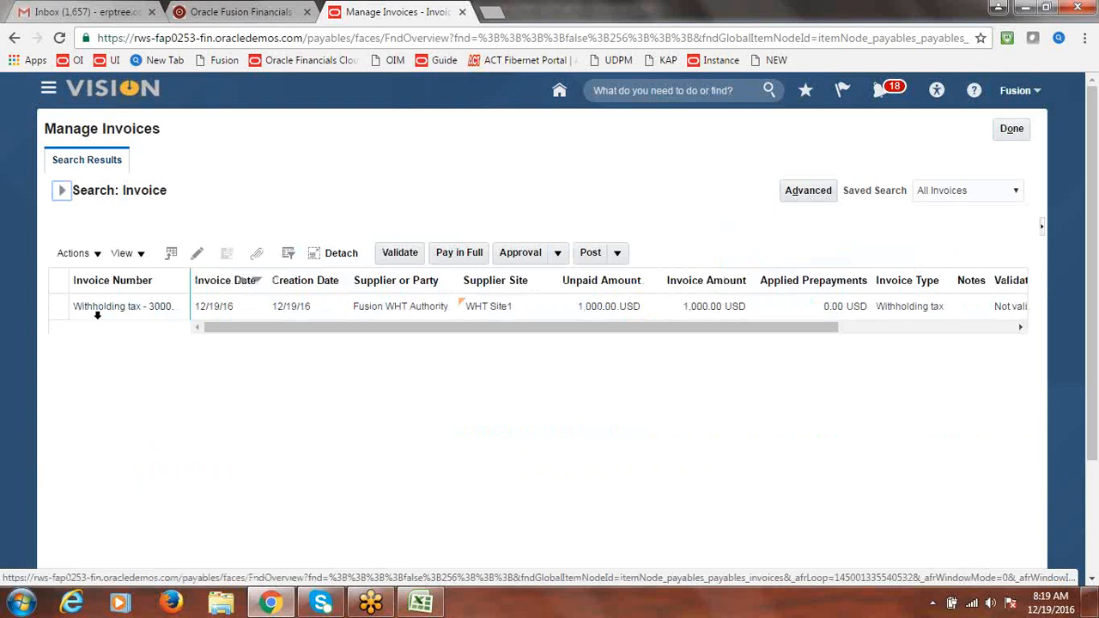
# Open the withholding tax invoice's details and switch it to edit mode
pyautogui.doubleClick(191, 280)
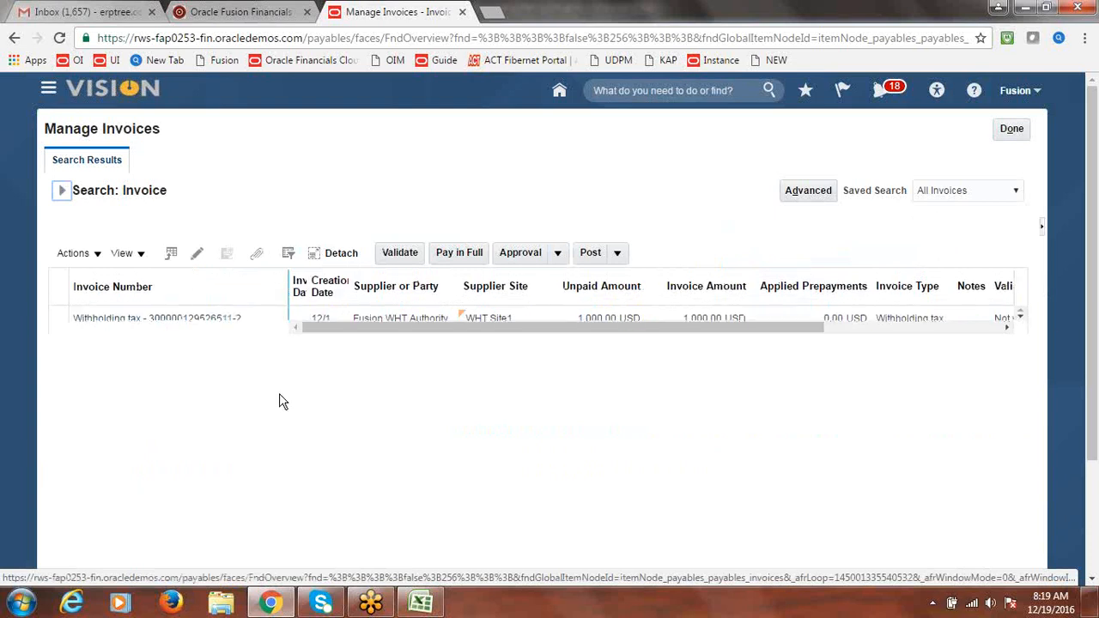
pyautogui.click(173, 321)
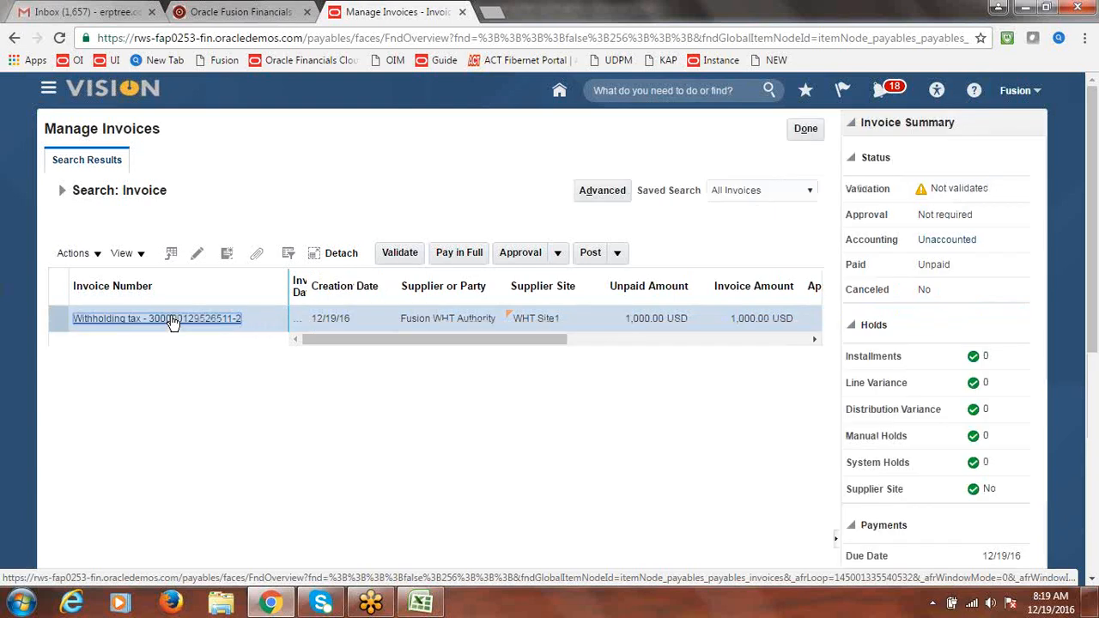
pyautogui.click(173, 319)
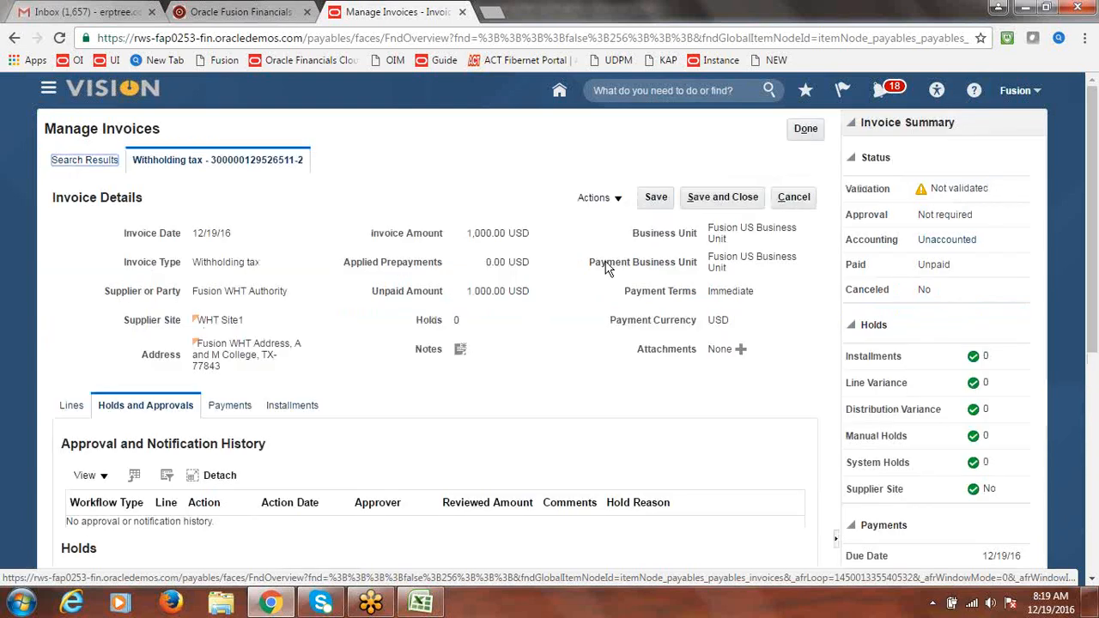
pyautogui.click(617, 202)
pyautogui.click(617, 223)
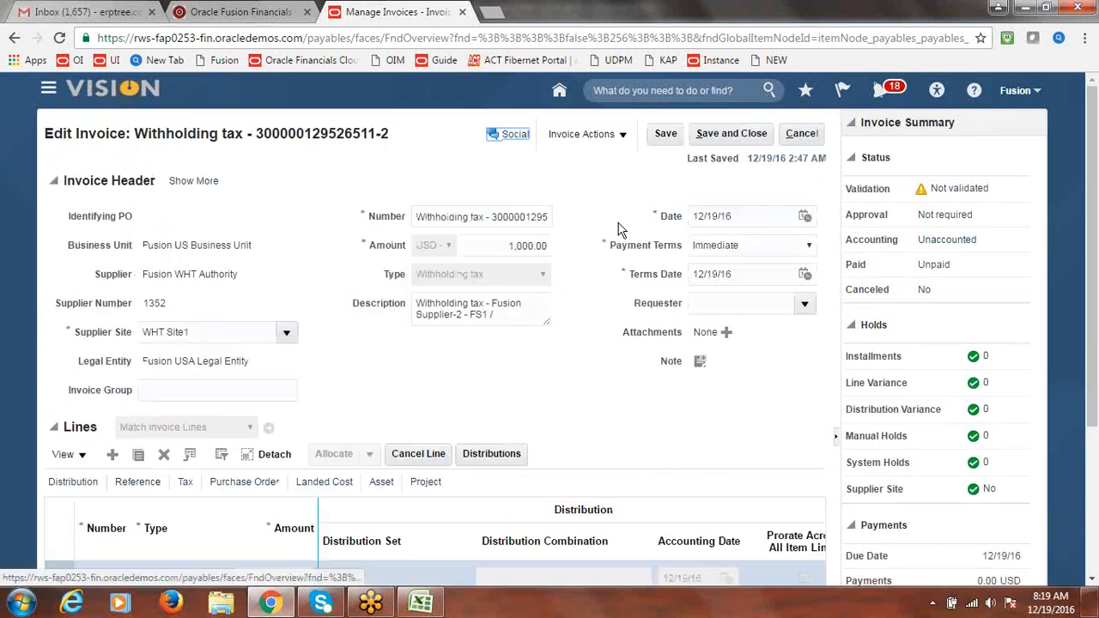
# Validate the Fusion WHT Authority withholding invoice and save and close it
pyautogui.click(623, 134)
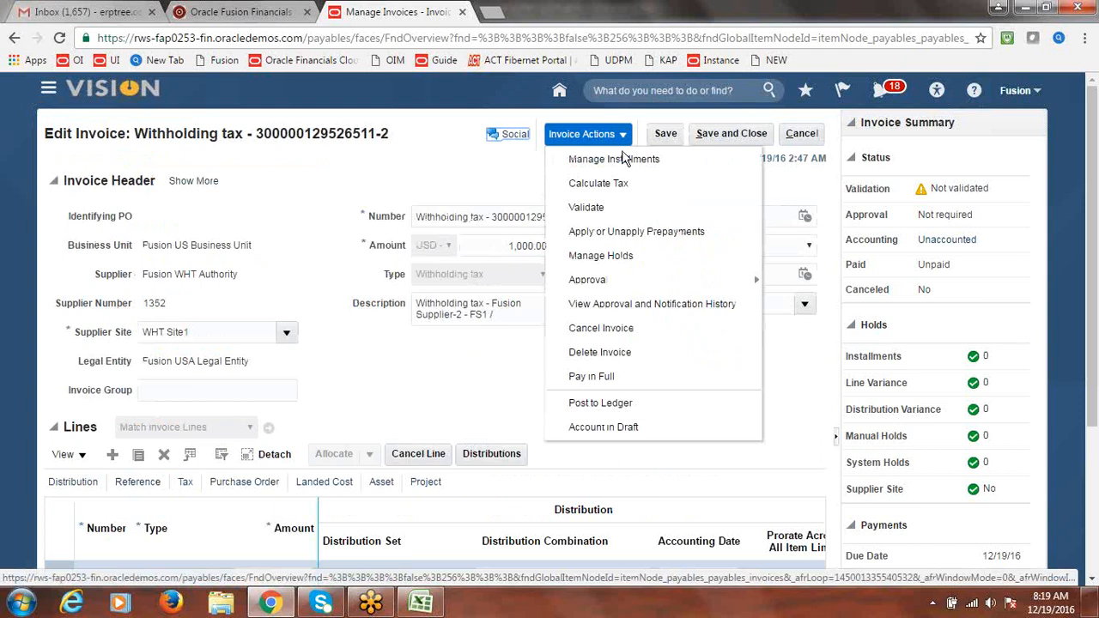
pyautogui.click(610, 208)
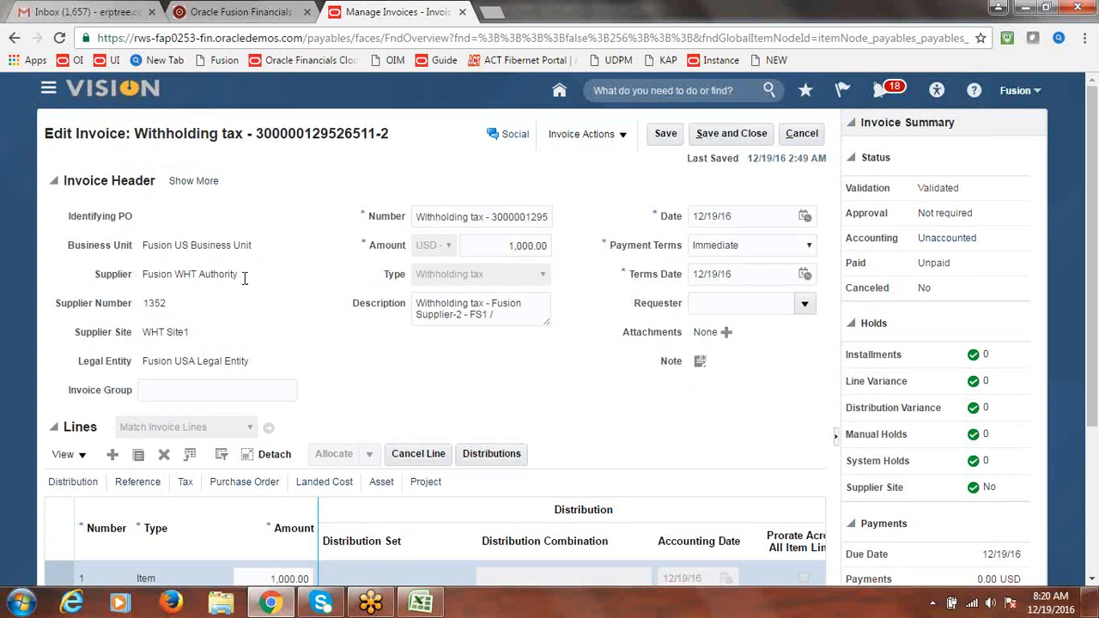
pyautogui.moveTo(239, 275); pyautogui.dragTo(142, 276)
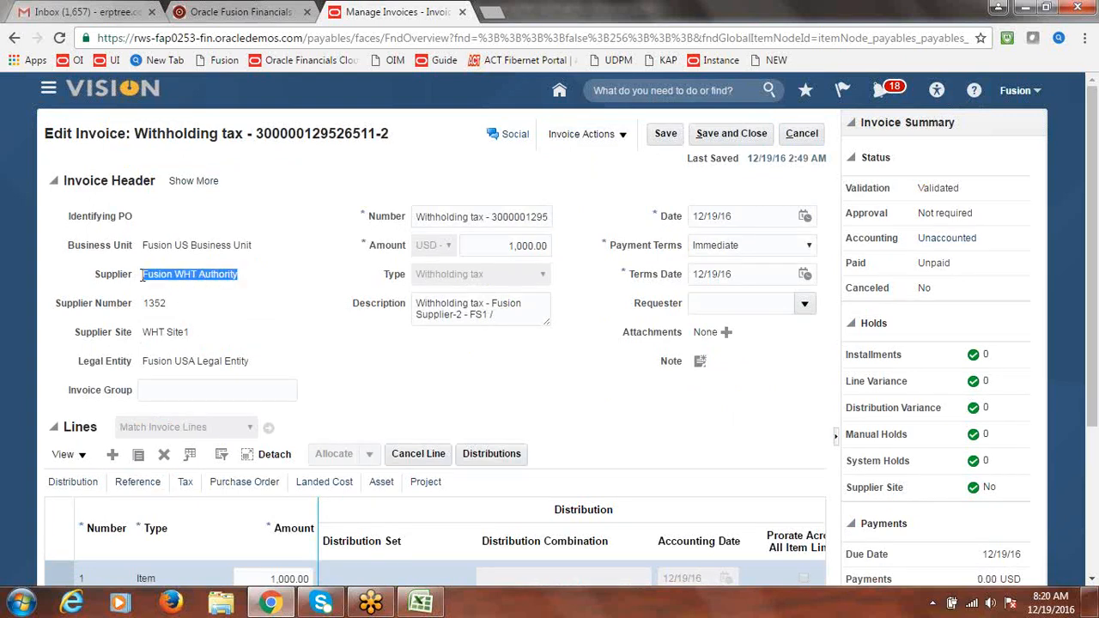
pyautogui.click(338, 306)
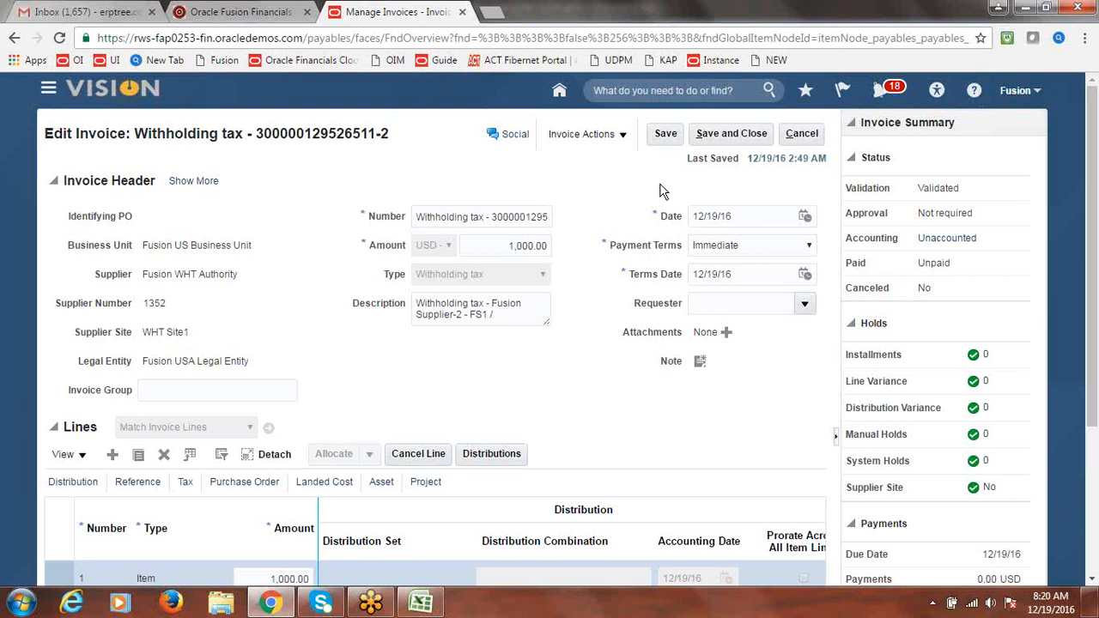
pyautogui.click(740, 134)
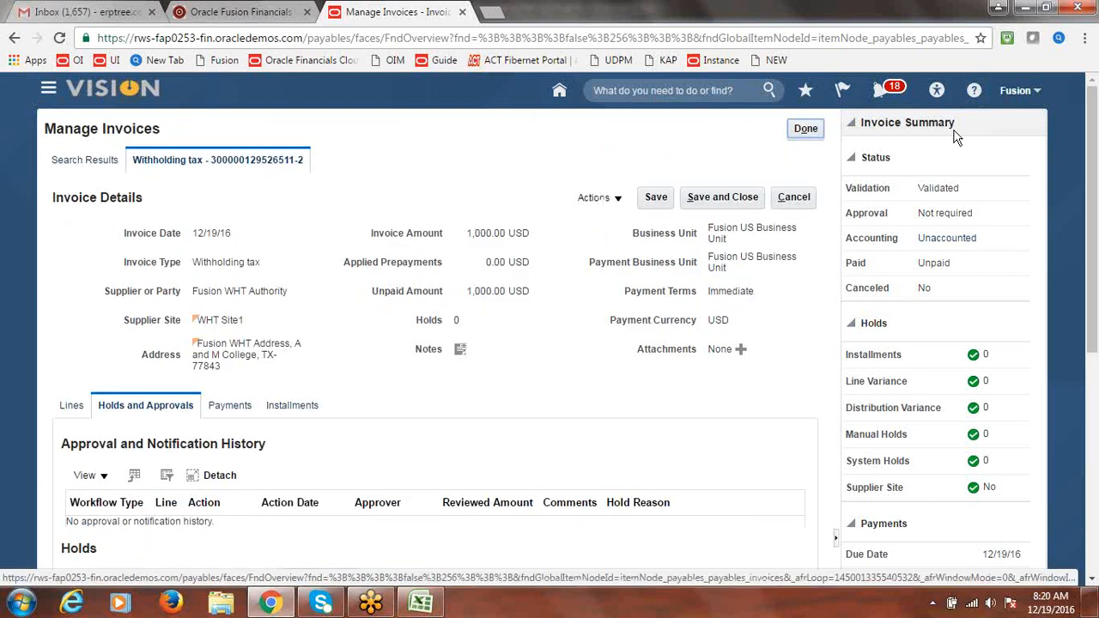
# Sign out and load the NEW instance's sign-in page from the bookmark
pyautogui.click(1027, 97)
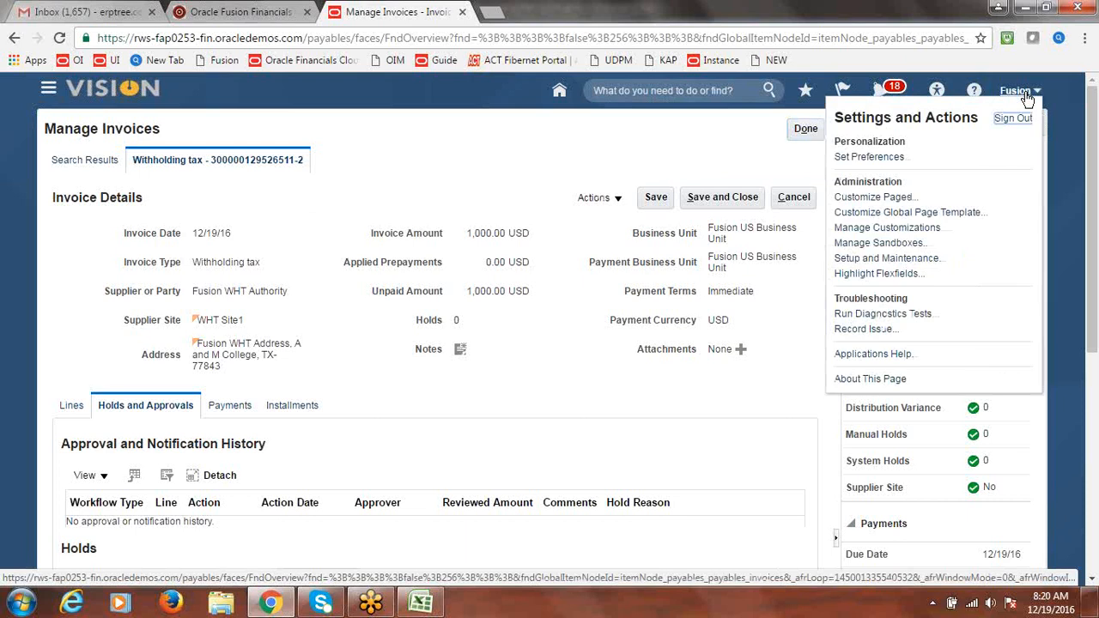
pyautogui.click(1014, 119)
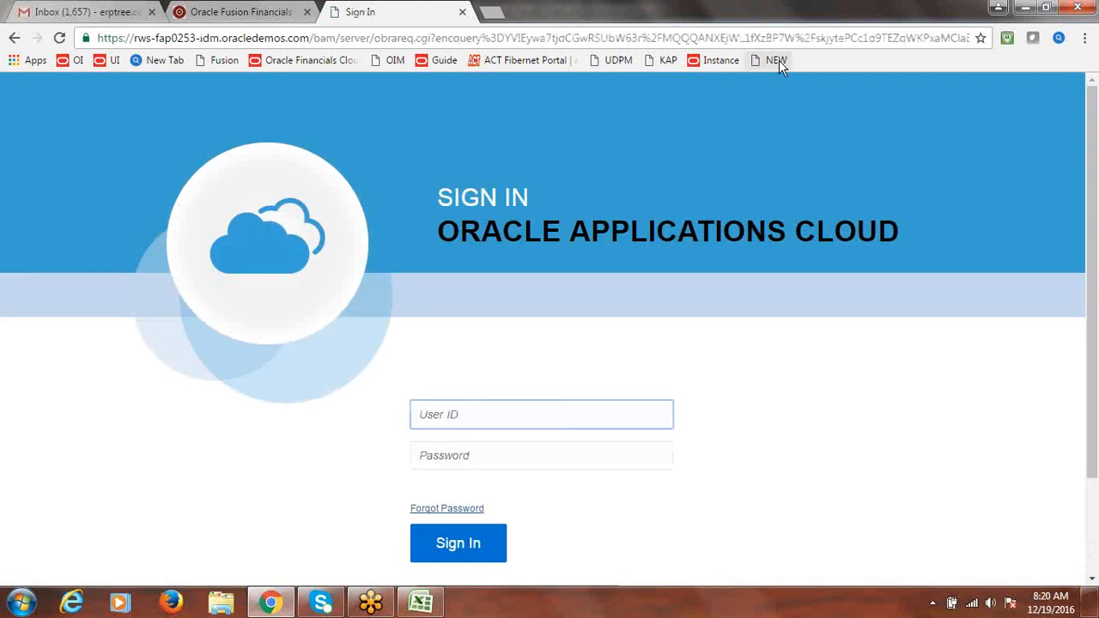
pyautogui.click(776, 60)
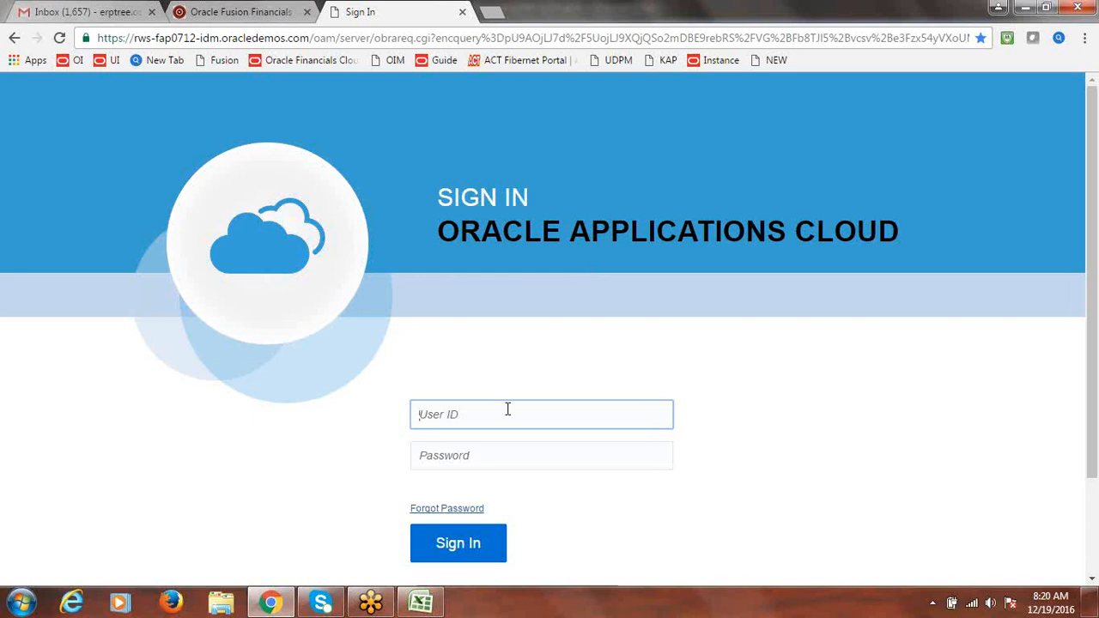
pyautogui.click(775, 64)
# Sign in with the user ID and password, then bring up the Excel class notes
pyautogui.write('FUSION')
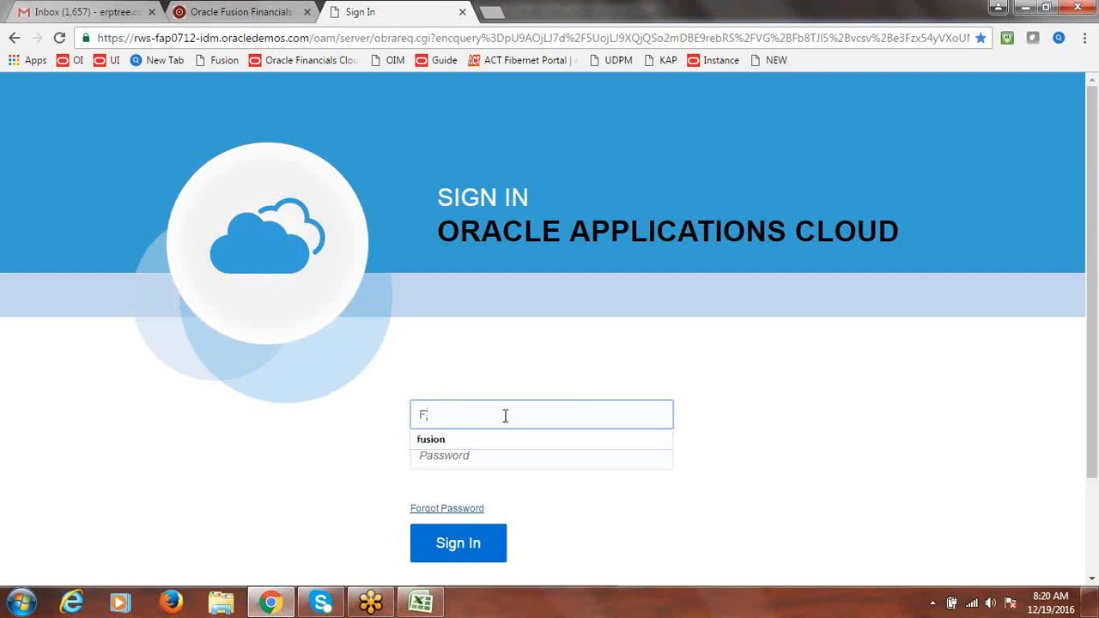
pyautogui.press('Tab')
pyautogui.write('**********')
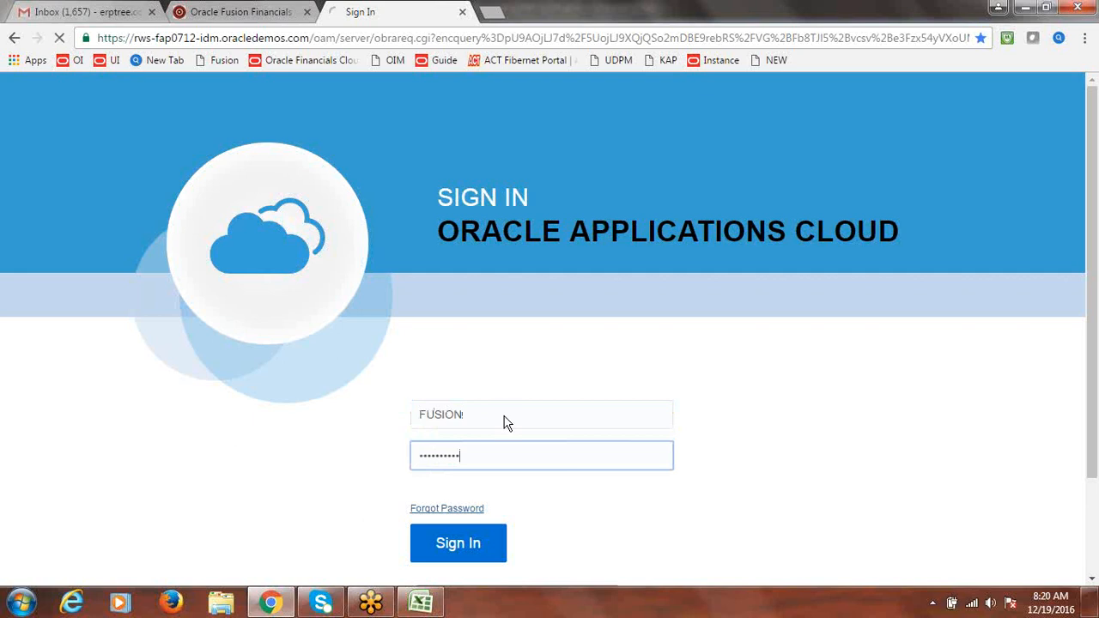
pyautogui.press('Return')
pyautogui.click(421, 603)
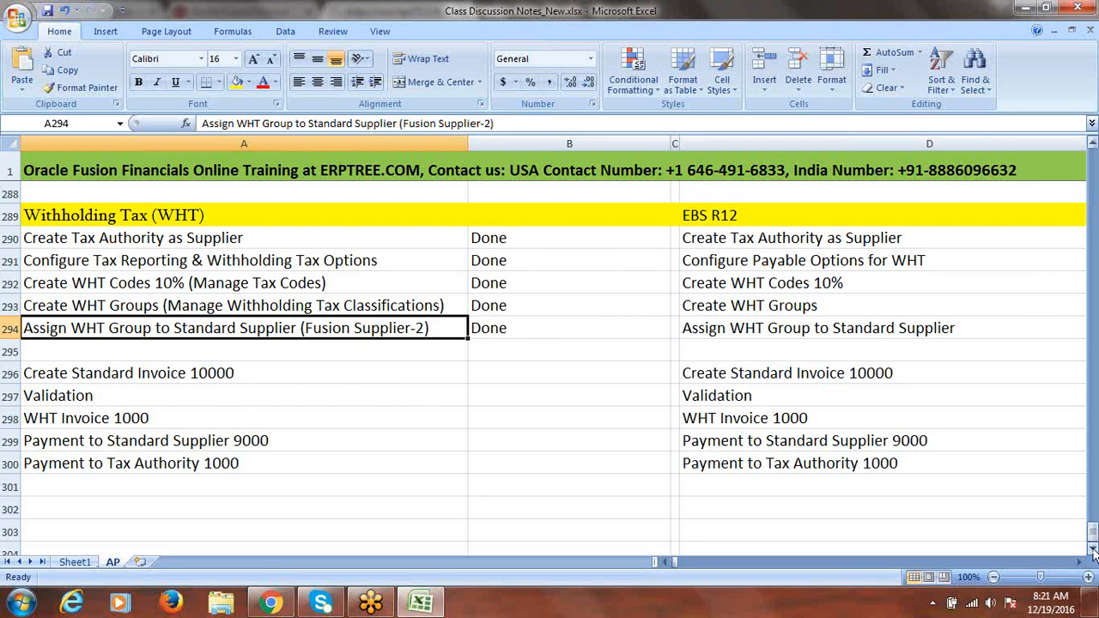
# Type 'Invoice Approvals' in cell A302 and fill row 302 yellow
pyautogui.moveTo(1092, 550); pyautogui.dragTo(1093, 550)
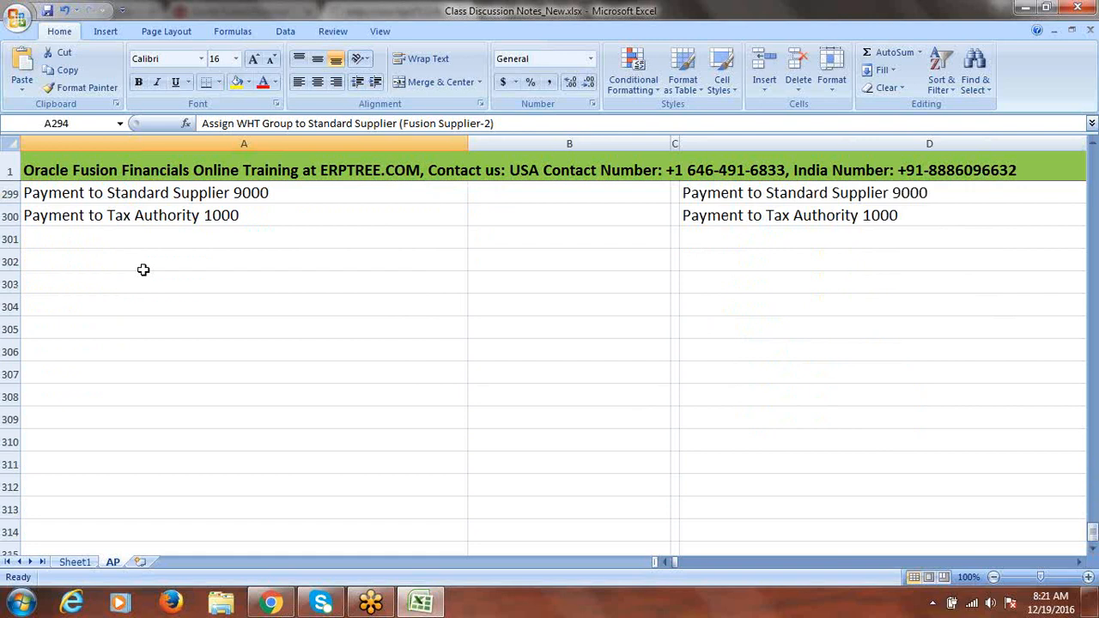
pyautogui.click(94, 268)
pyautogui.write('I')
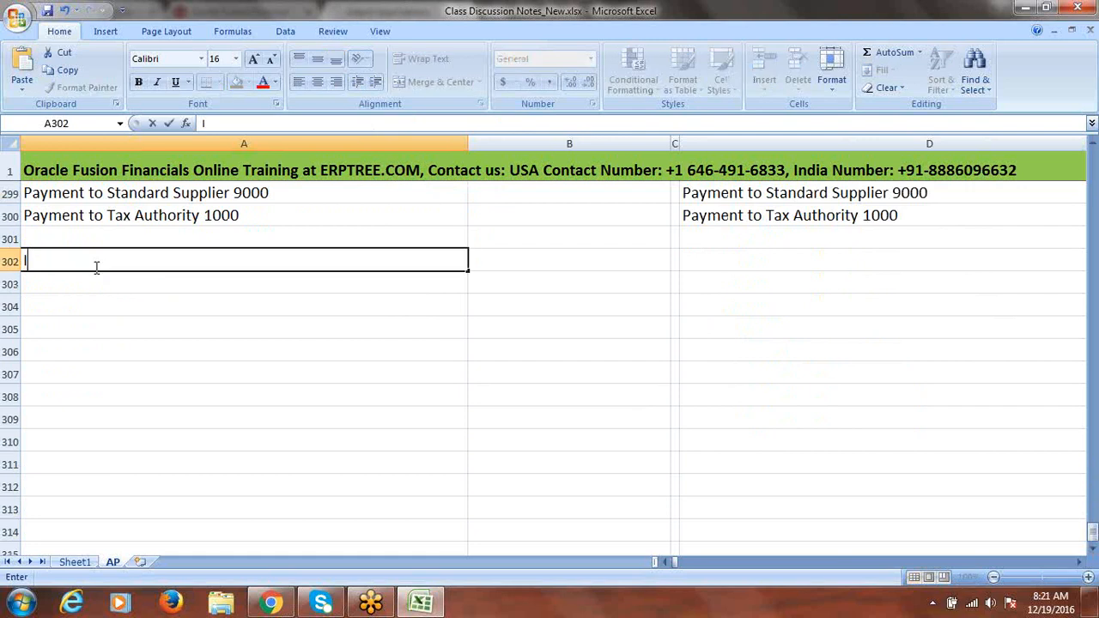
pyautogui.write('nvoice Appr')
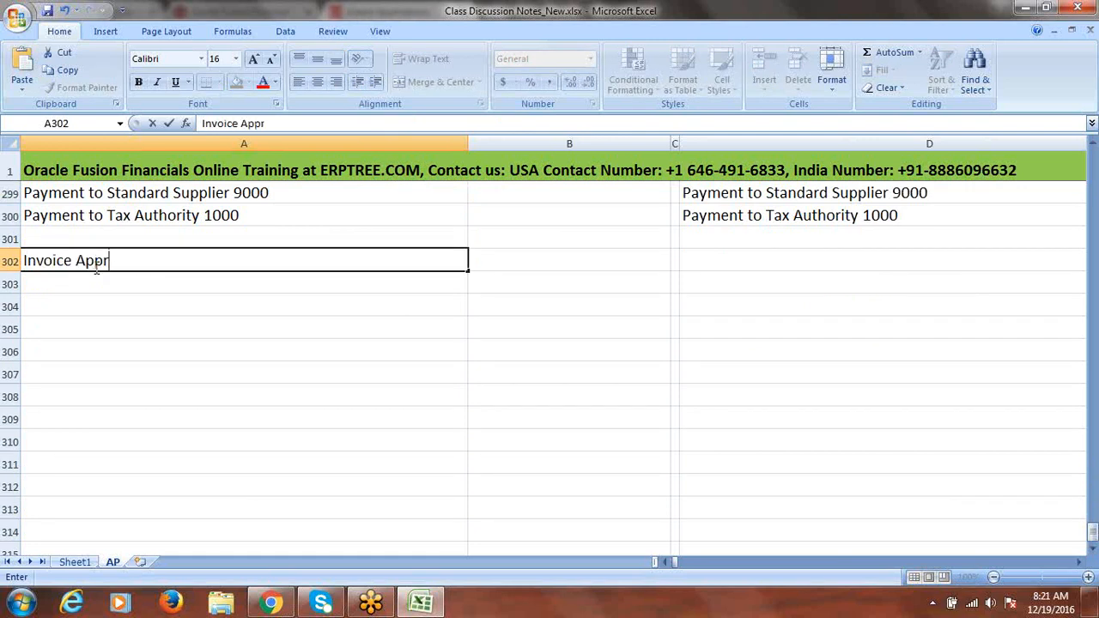
pyautogui.write('ovals')
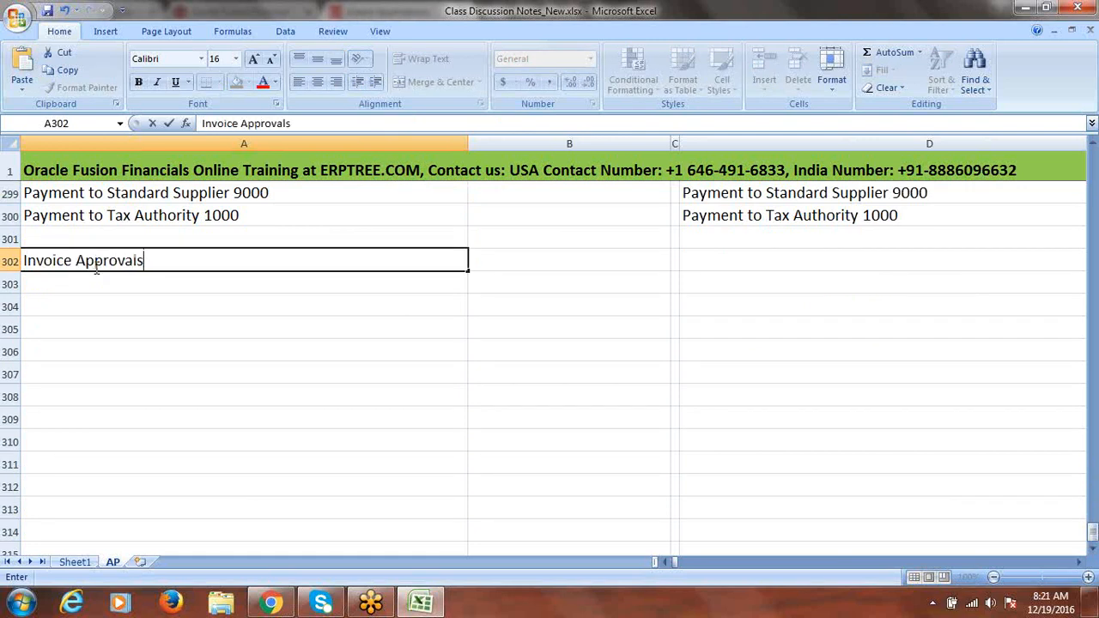
pyautogui.click(10, 261)
pyautogui.click(236, 84)
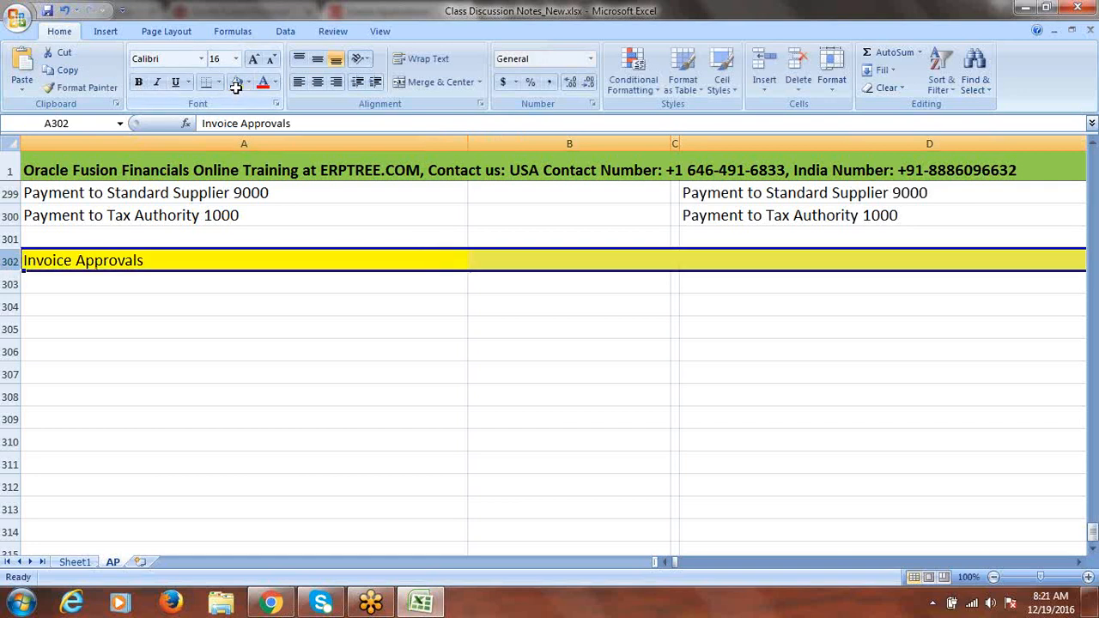
pyautogui.click(147, 282)
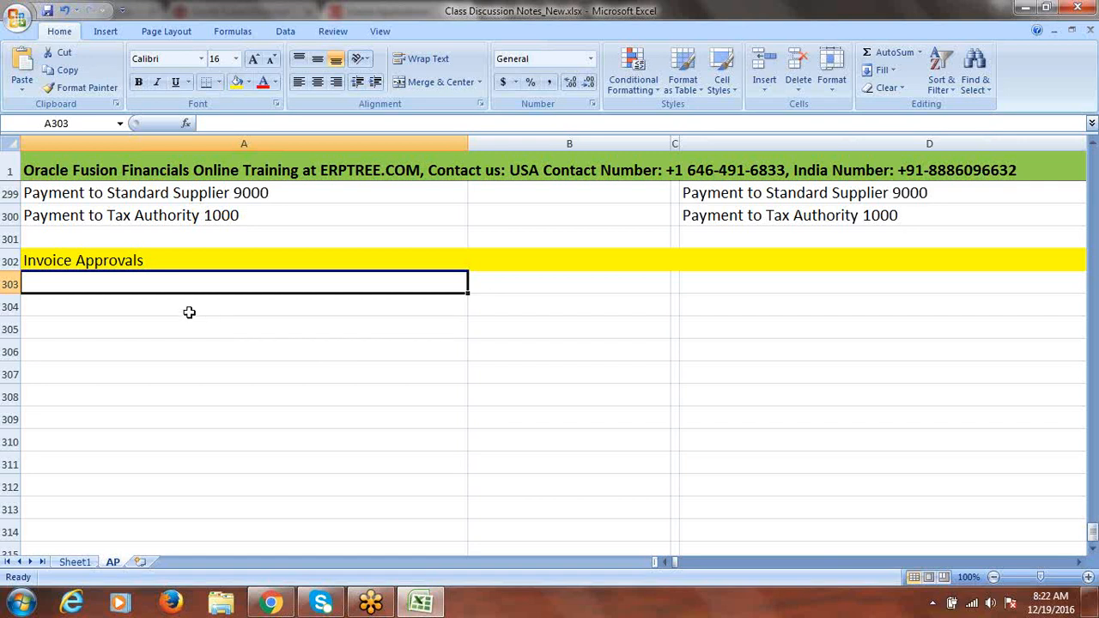
# Enter 'BPM = Business Process Management' in A303 and save the workbook
pyautogui.write('BP')
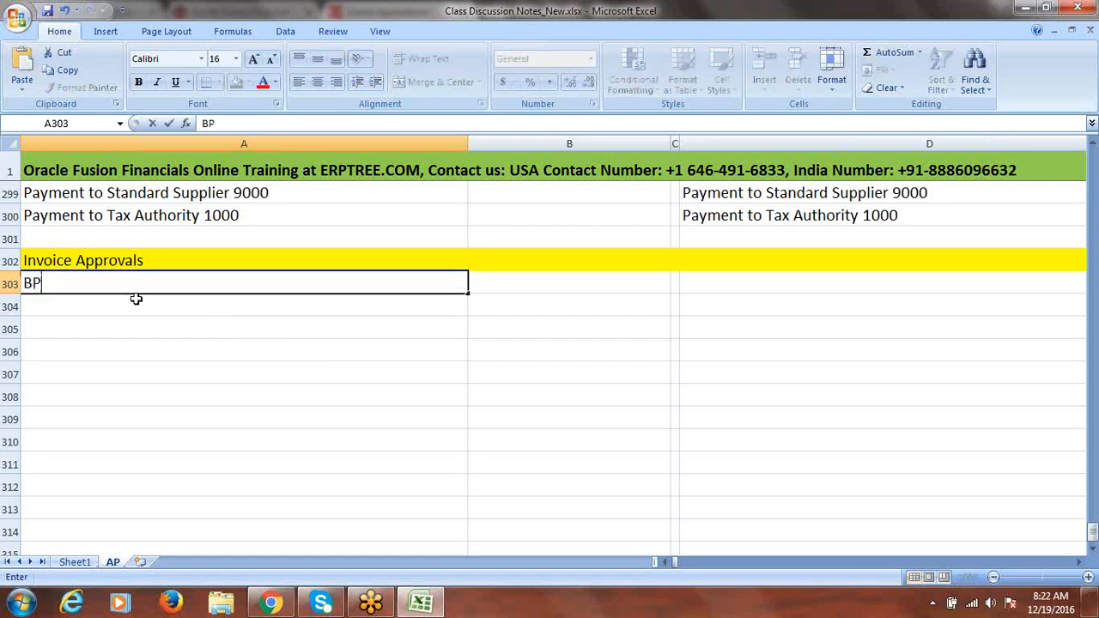
pyautogui.write('M = Business Process ')
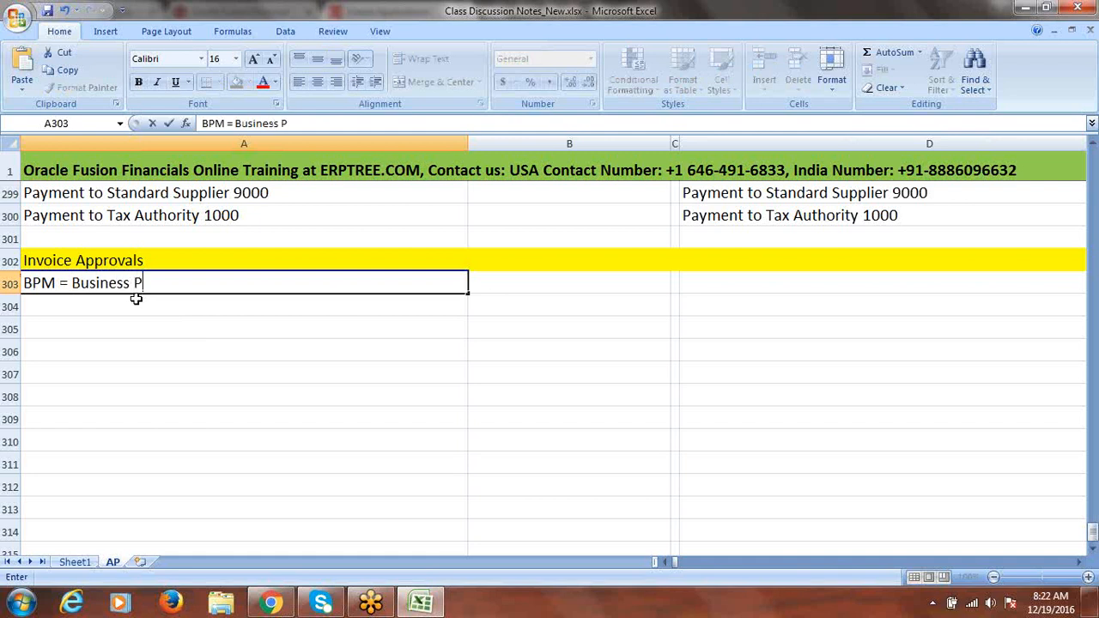
pyautogui.write('Management')
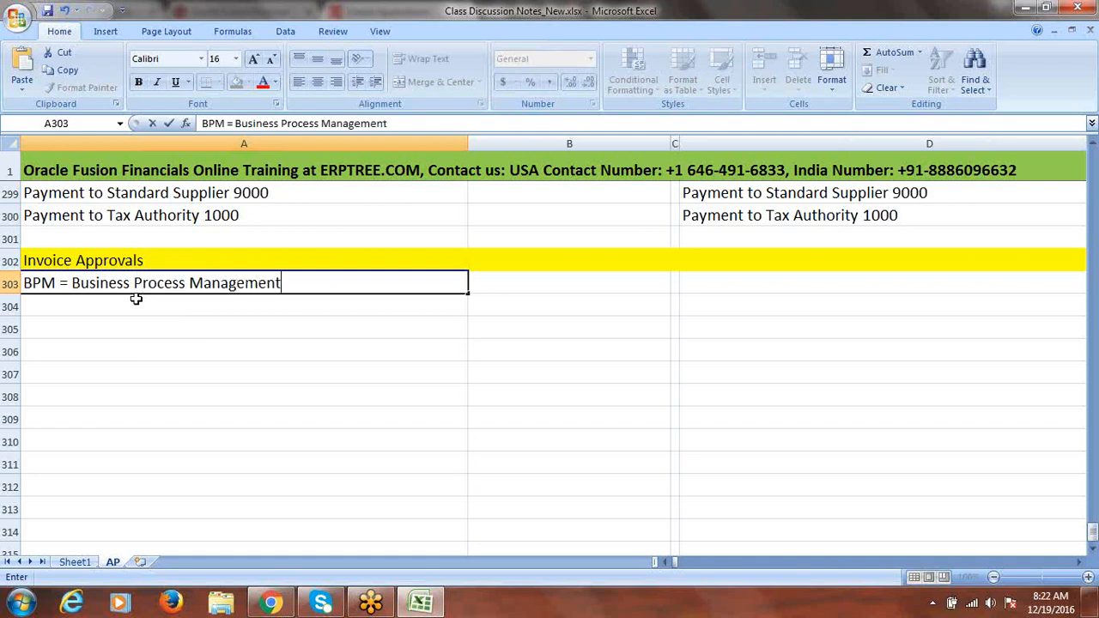
pyautogui.press('Return')
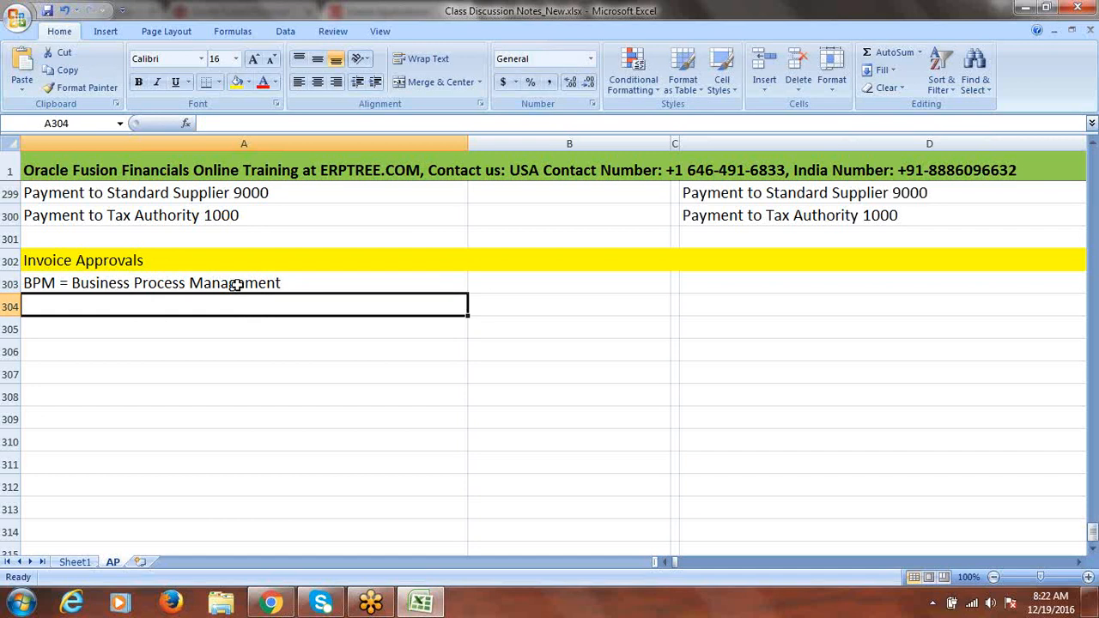
pyautogui.click(56, 283)
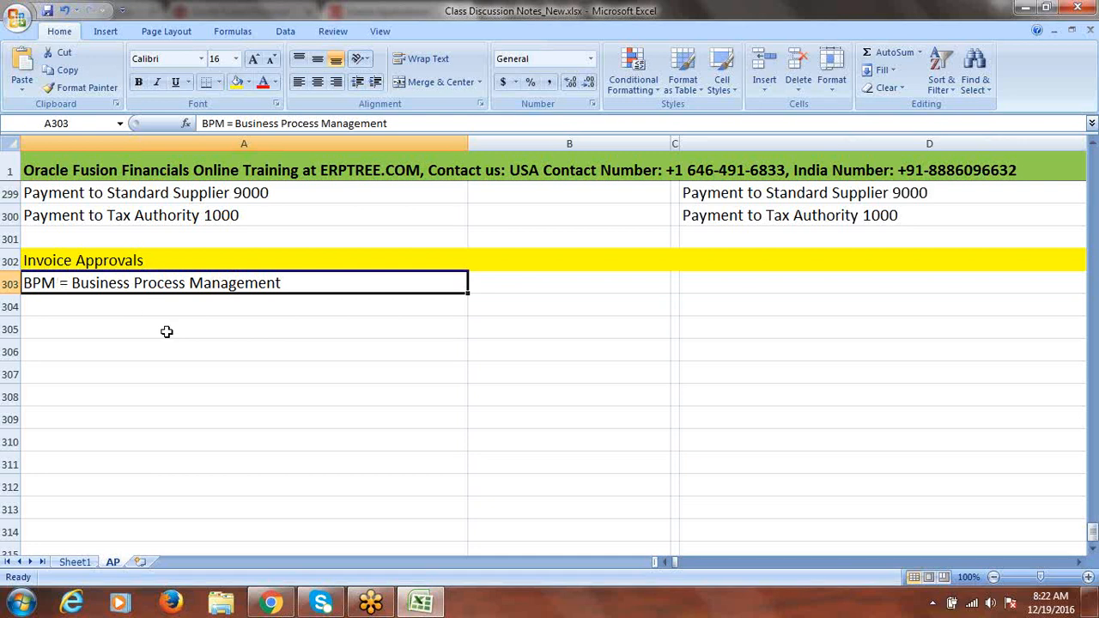
pyautogui.hotkey('ctrl', 's')
pyautogui.click(140, 306)
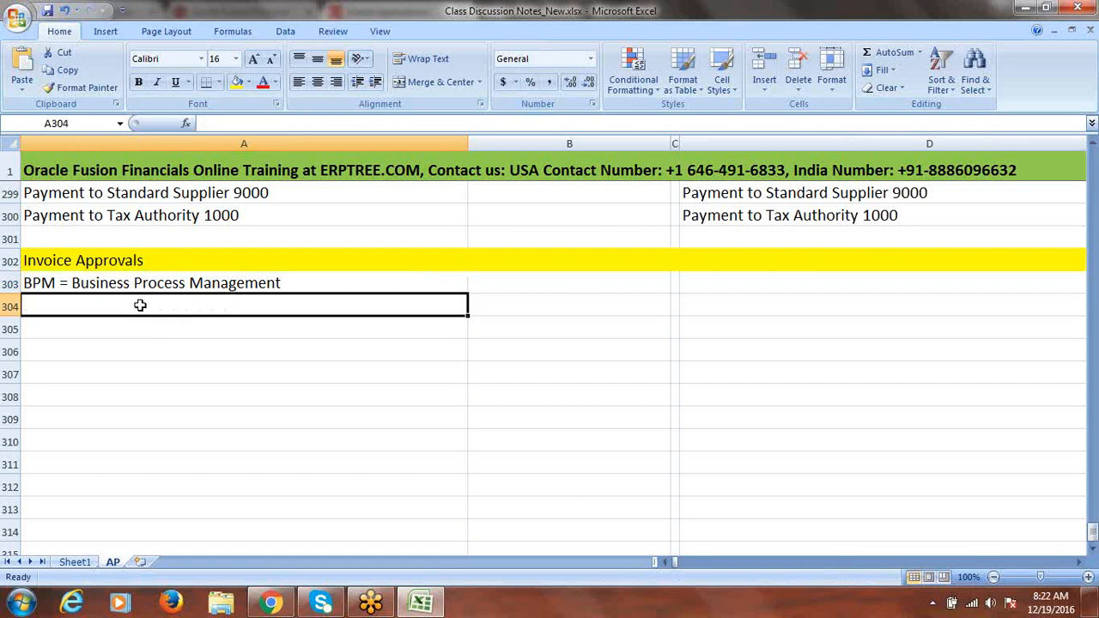
pyautogui.hotkey('ctrl', 's')
pyautogui.click(149, 346)
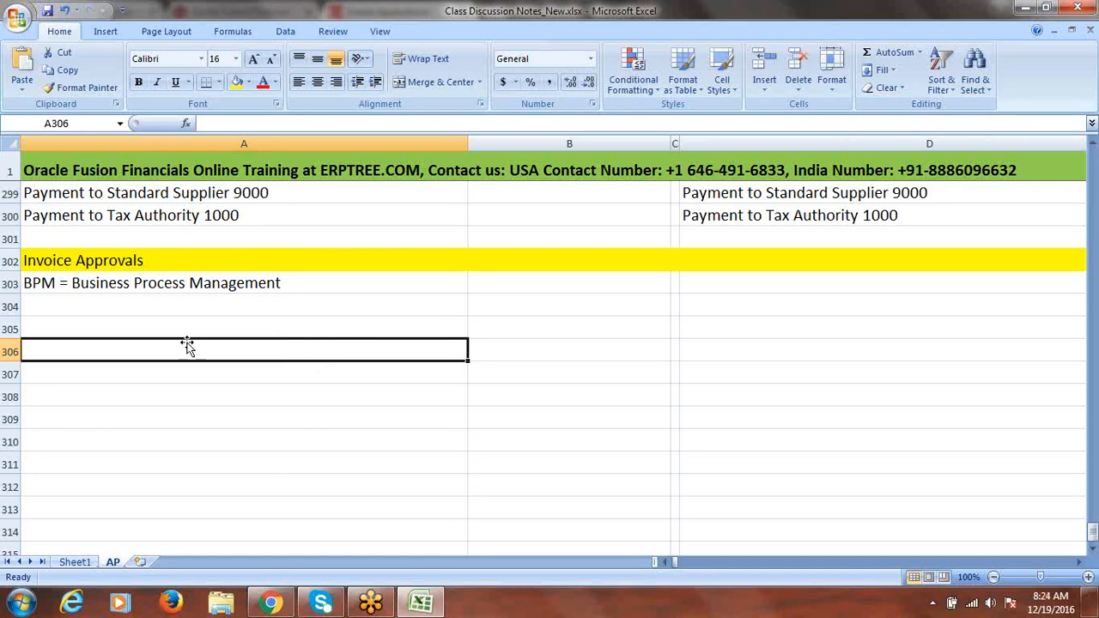
pyautogui.click(153, 327)
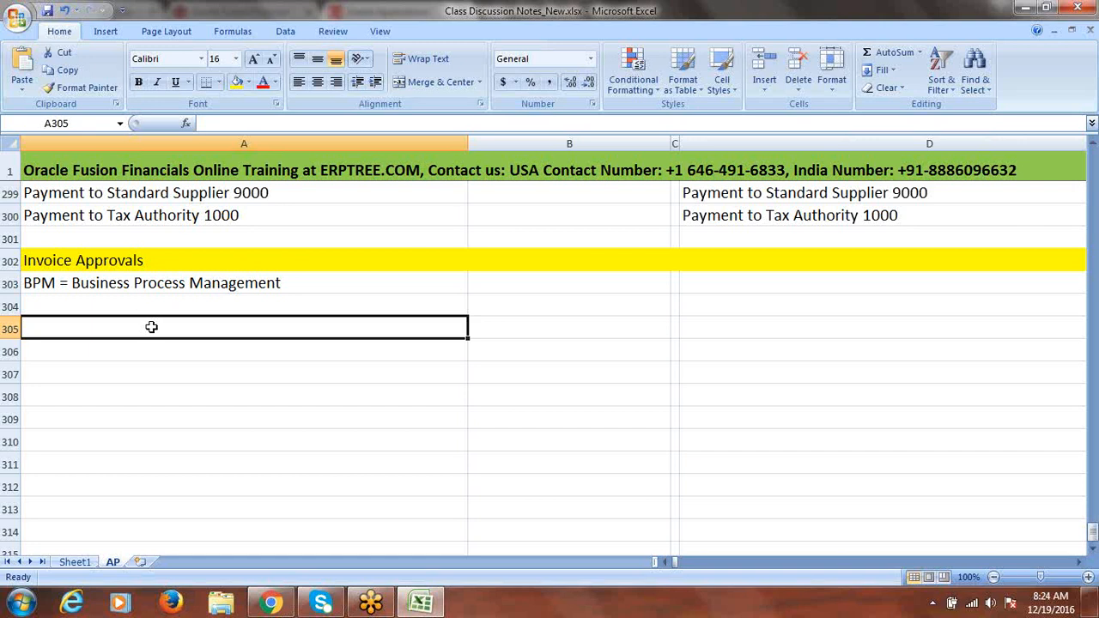
# Enter 'Fusion - Same or Less than 50000' in cell A306
pyautogui.click(100, 346)
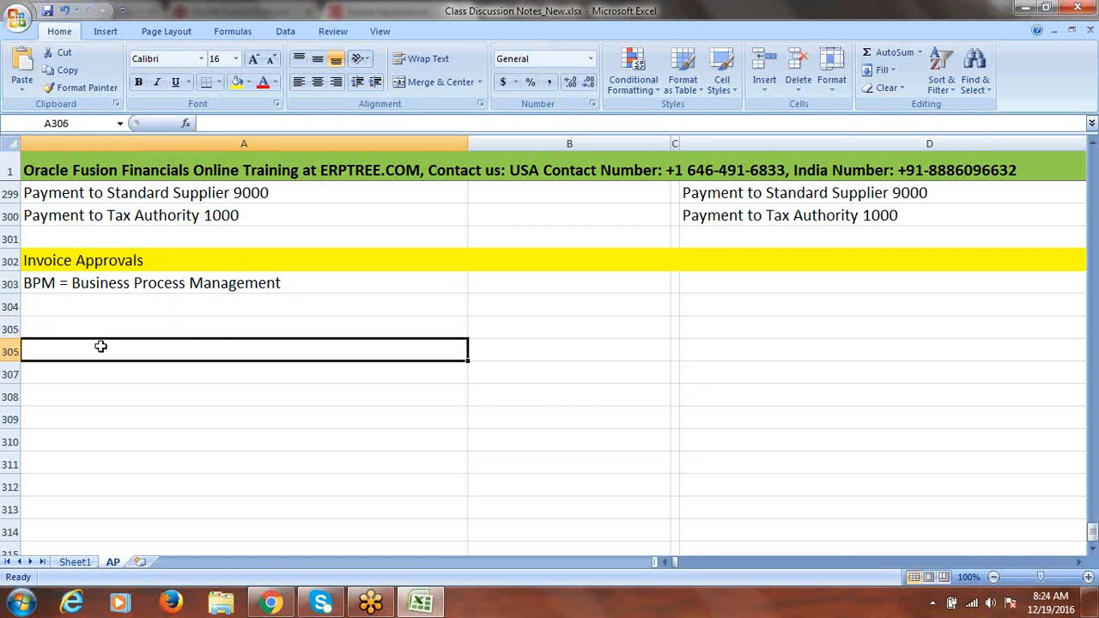
pyautogui.write('Fusion')
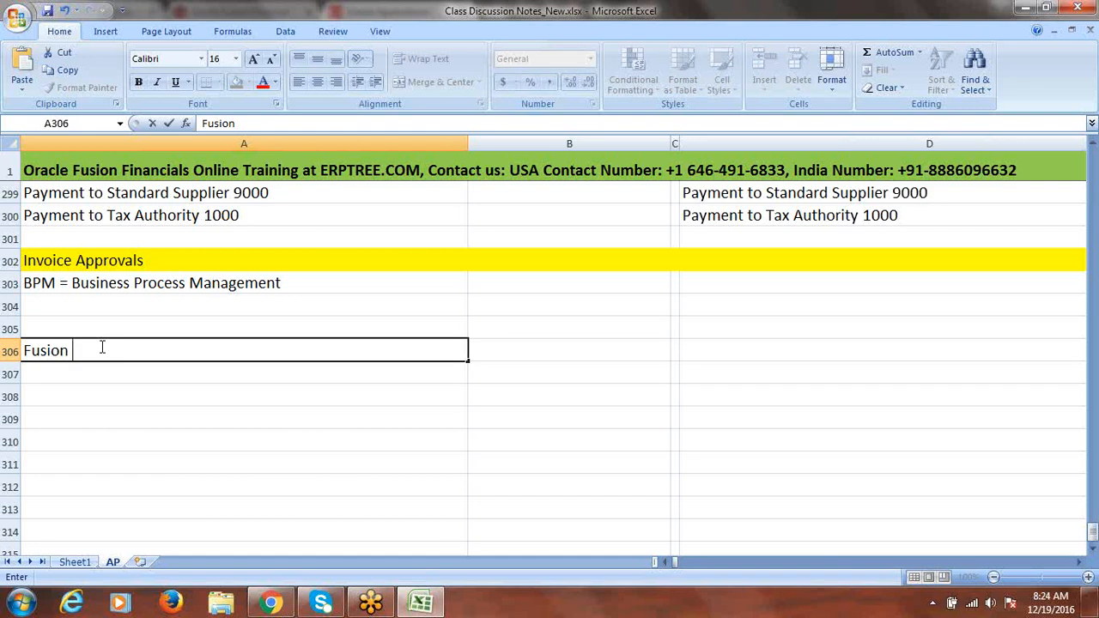
pyautogui.write('- Same or Less ')
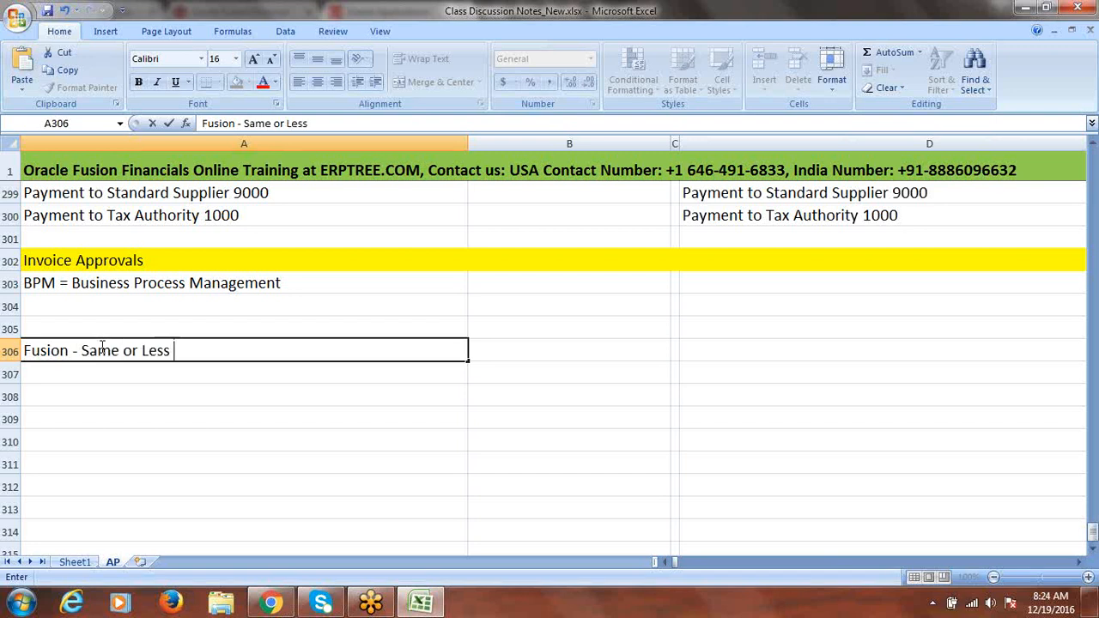
pyautogui.write('than 5')
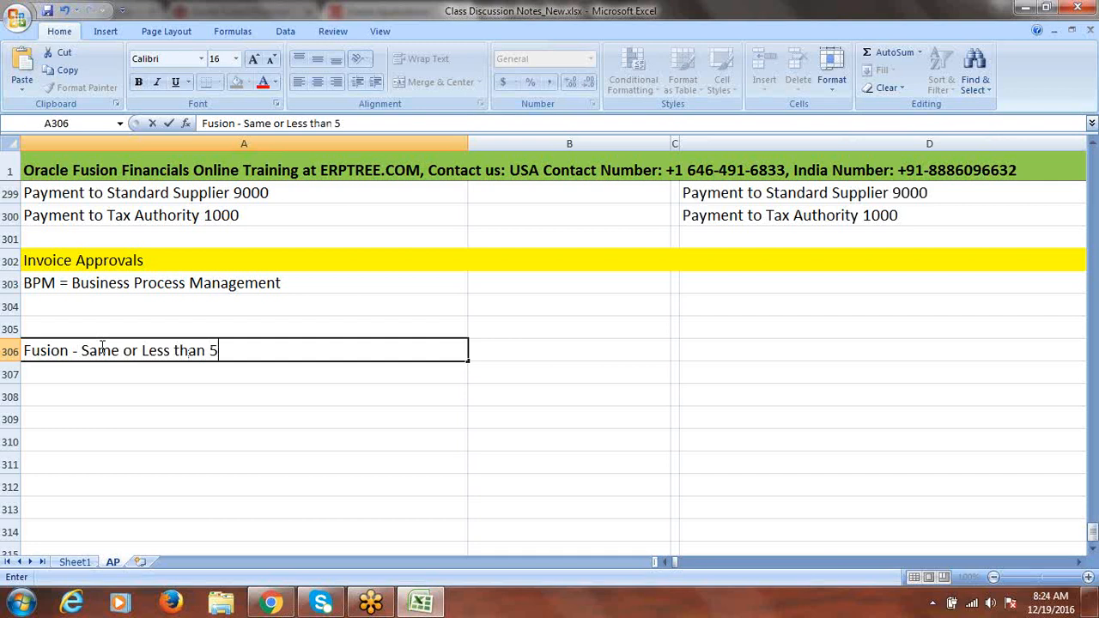
pyautogui.write('0000')
pyautogui.click(69, 376)
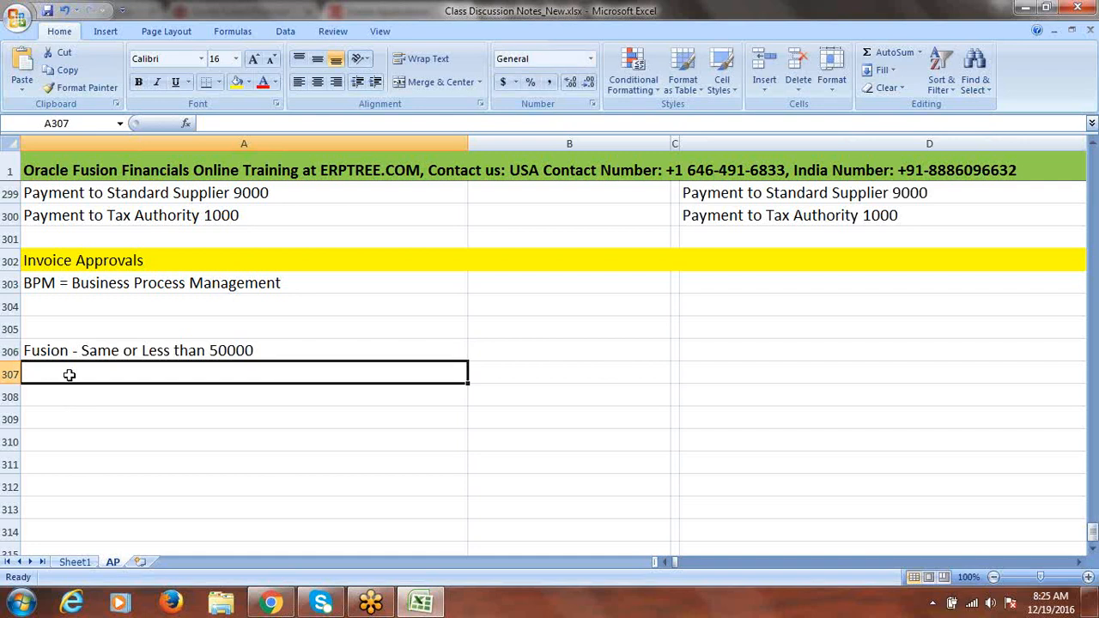
# Add 'FUSIONINDIA- More than 50000' in A307 and review both approval-limit lines
pyautogui.write('FUSION')
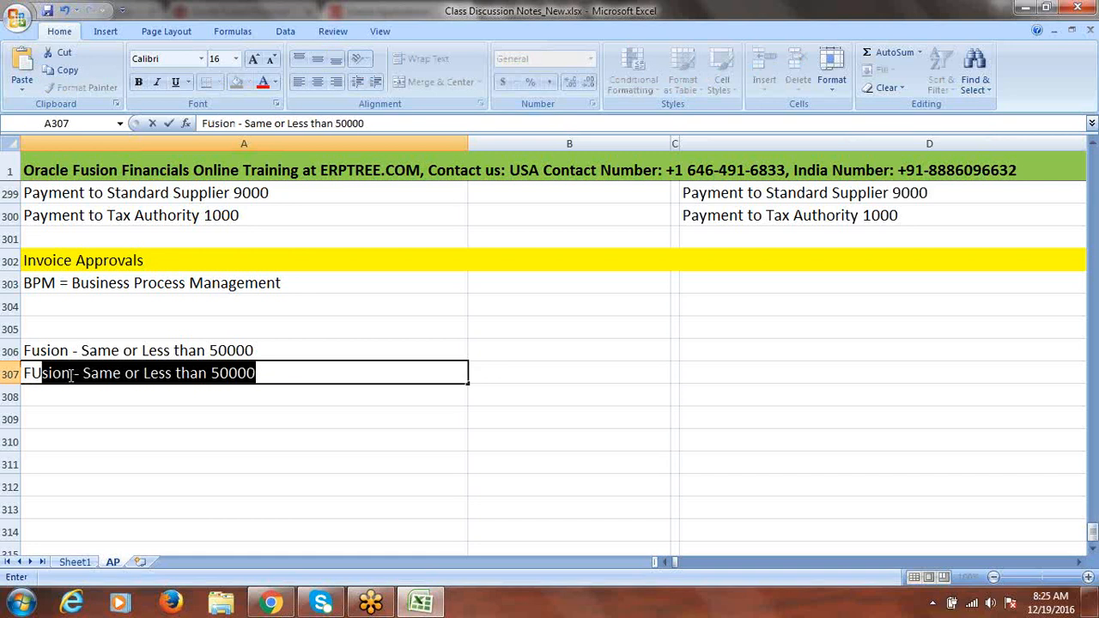
pyautogui.write('INDIA')
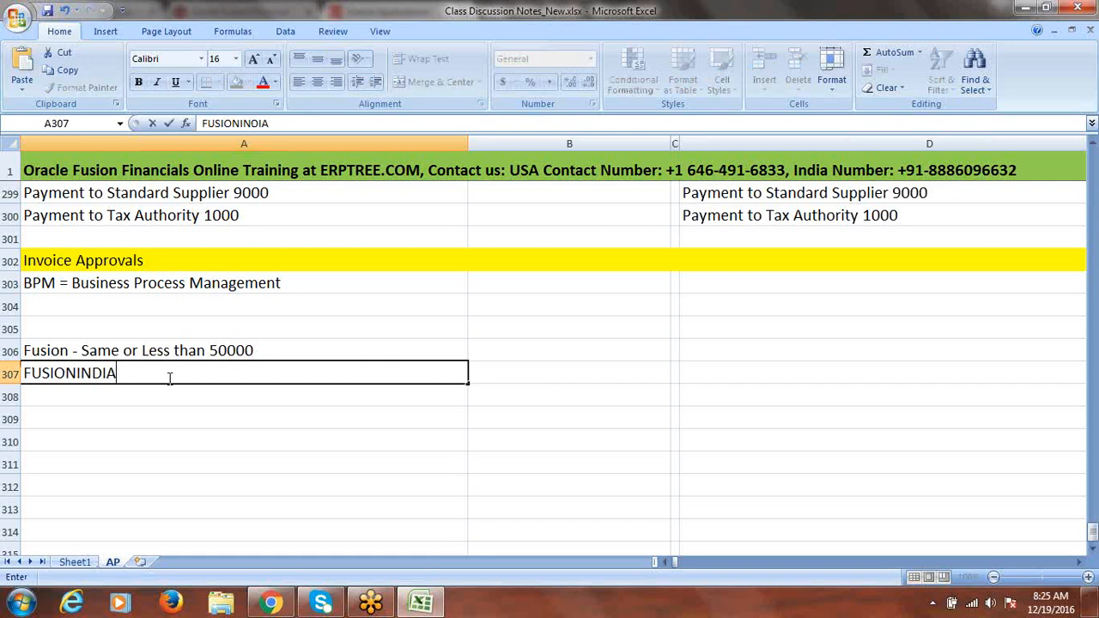
pyautogui.write('- More than 5000')
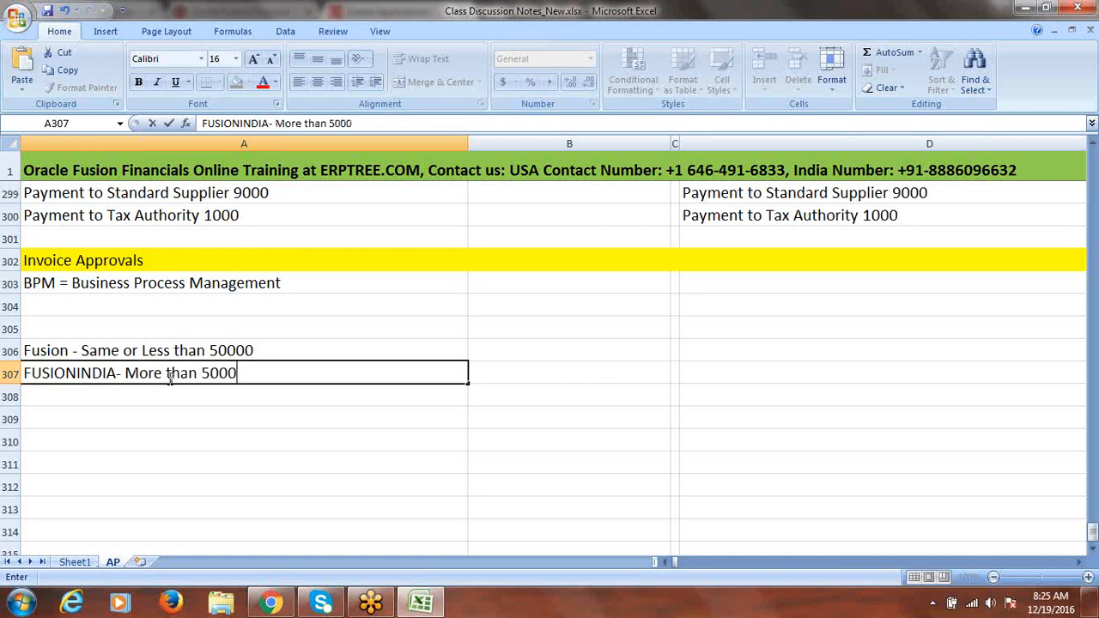
pyautogui.write('0')
pyautogui.click(235, 417)
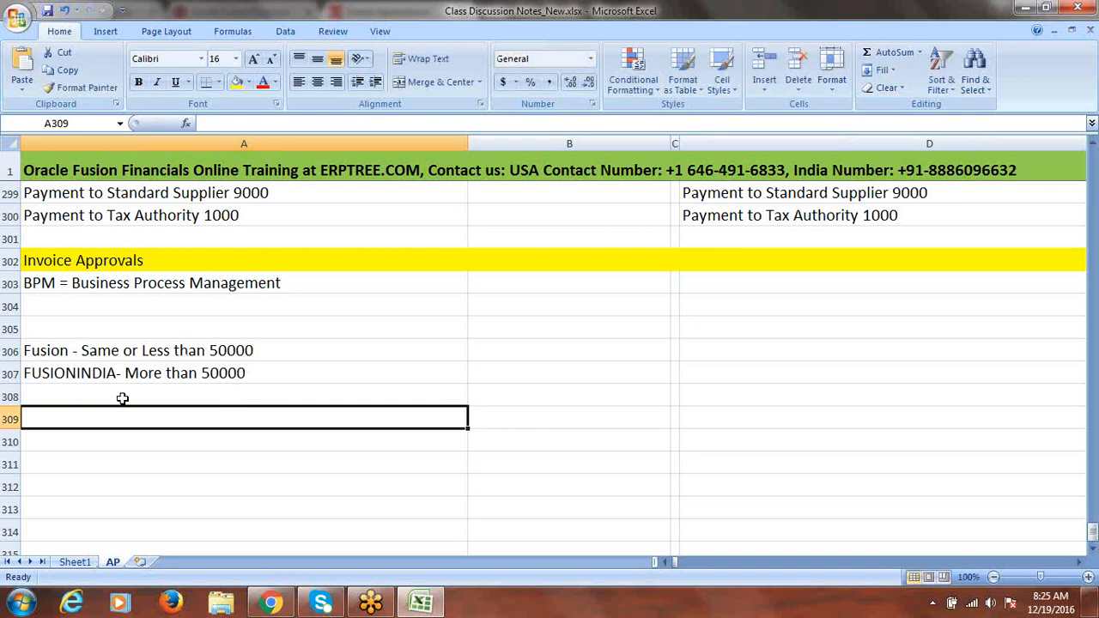
pyautogui.click(34, 352)
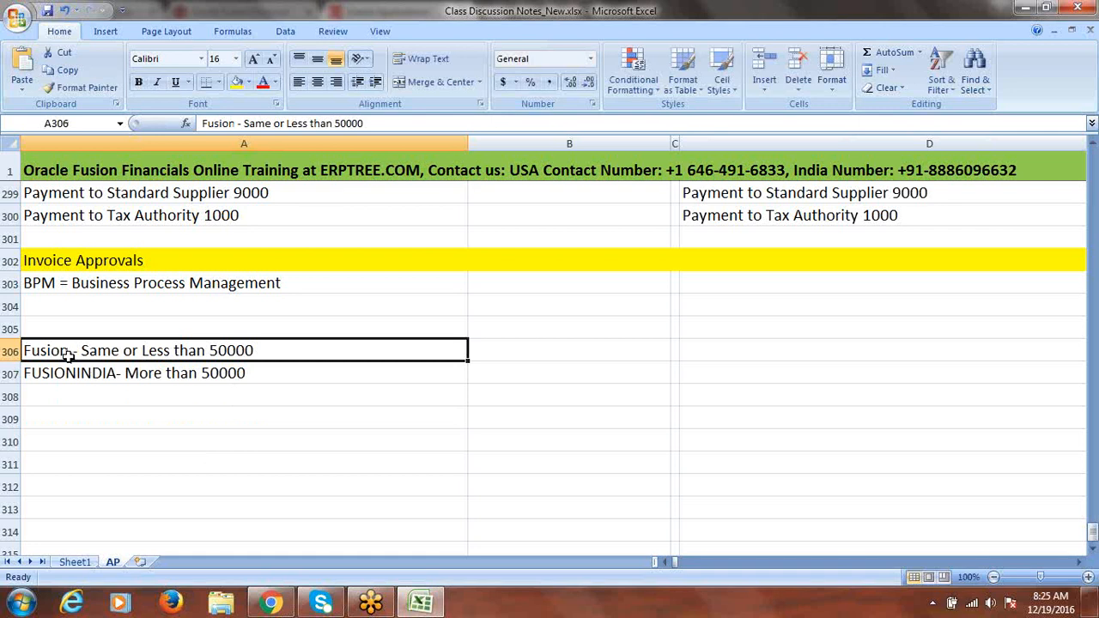
pyautogui.click(225, 374)
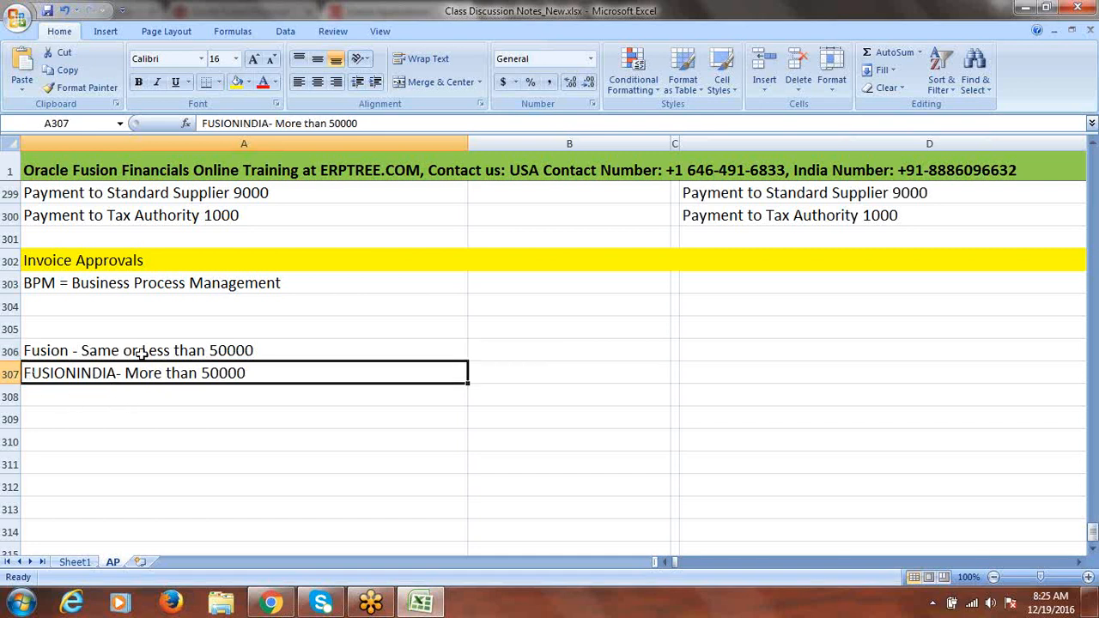
pyautogui.moveTo(140, 350); pyautogui.dragTo(142, 371)
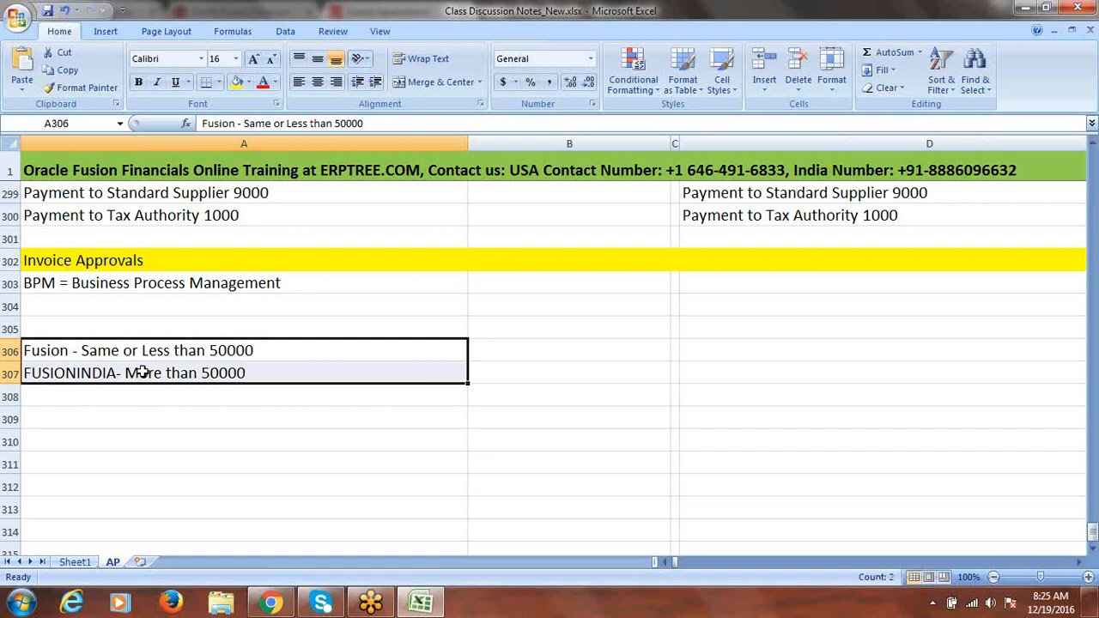
pyautogui.click(181, 411)
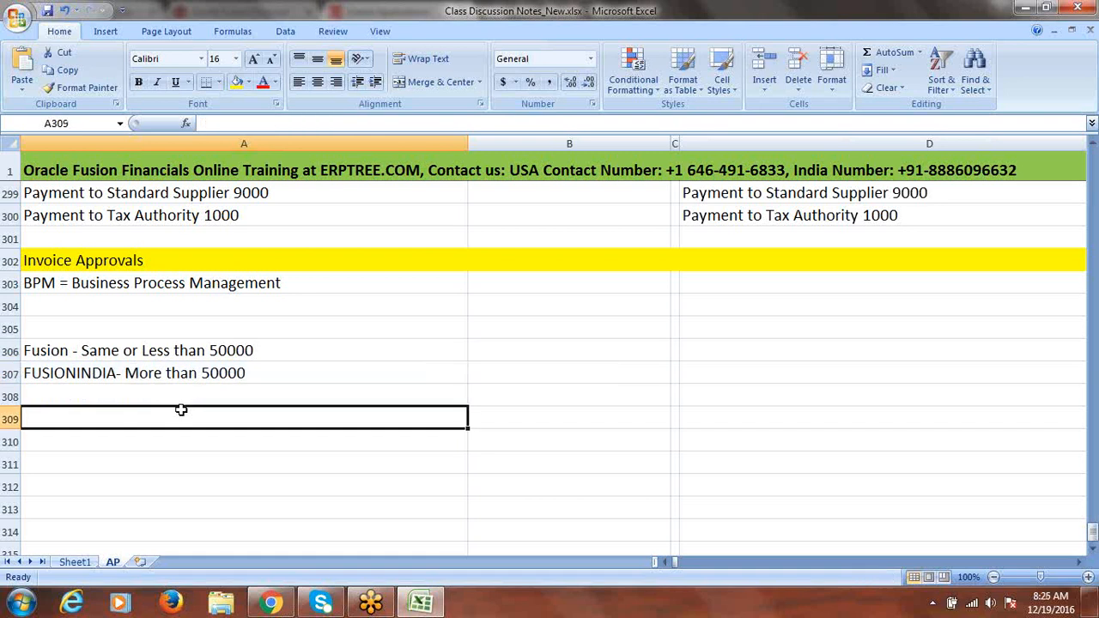
pyautogui.click(151, 352)
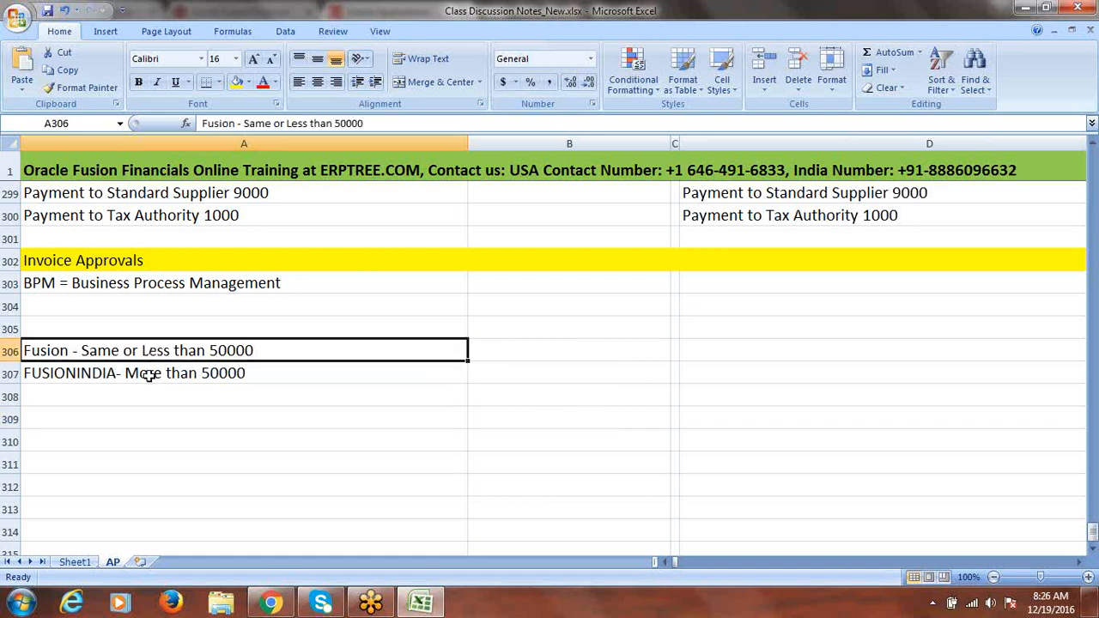
pyautogui.click(148, 374)
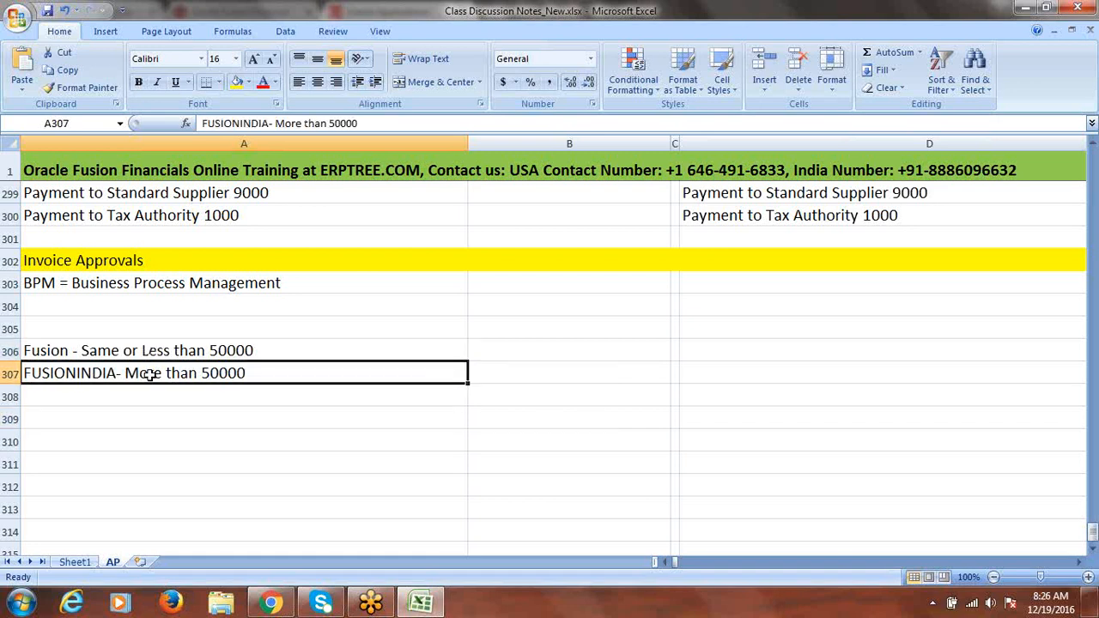
# Type 'Create New User: FUSIONINDIA' into A309, leaving A310 ready for the next note
pyautogui.click(109, 420)
pyautogui.write('Create')
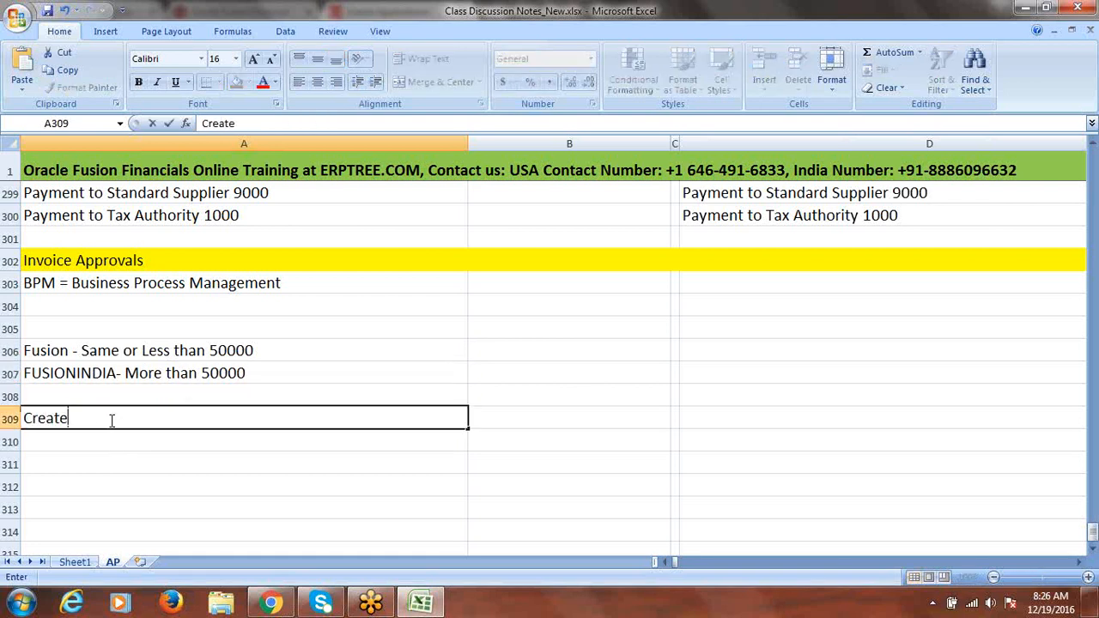
pyautogui.write(' New User: F')
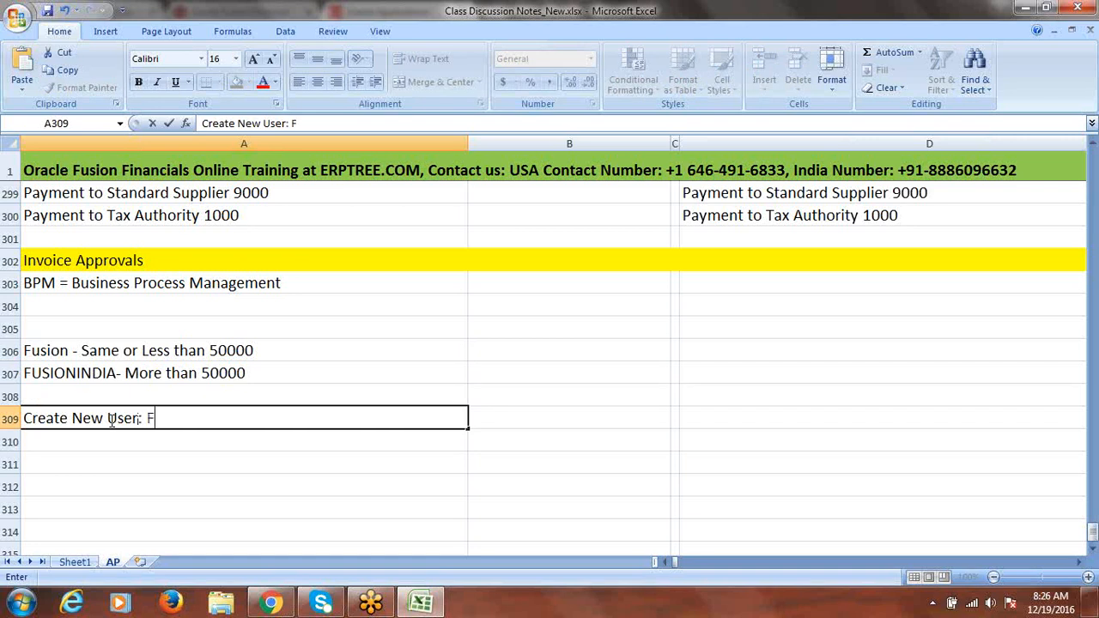
pyautogui.write('USIONINDIA')
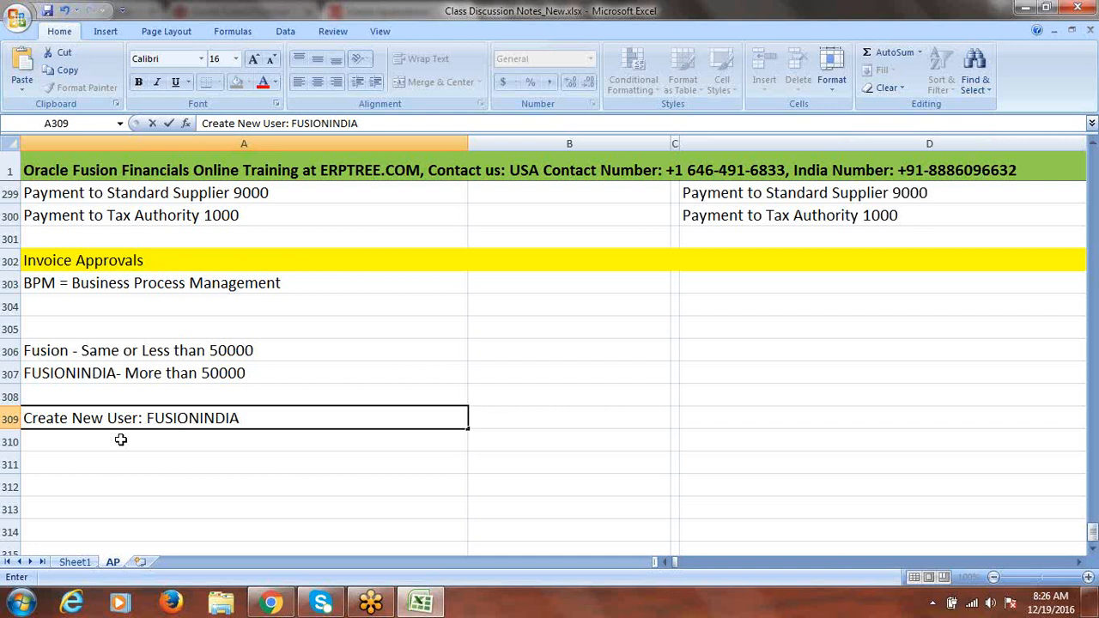
pyautogui.click(121, 440)
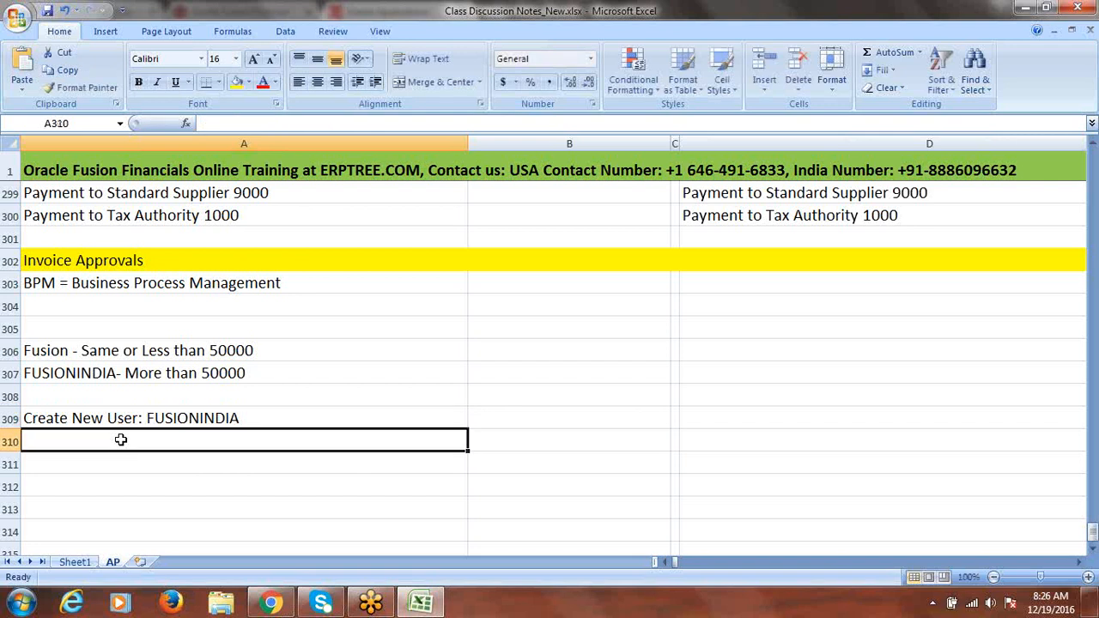
pyautogui.click(121, 418)
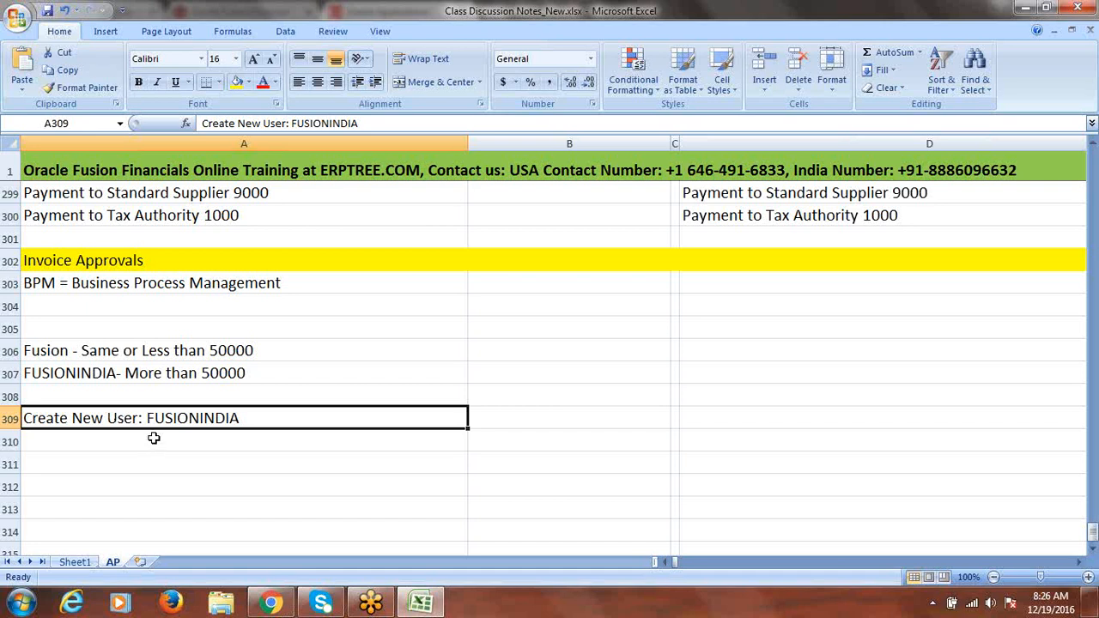
pyautogui.click(144, 441)
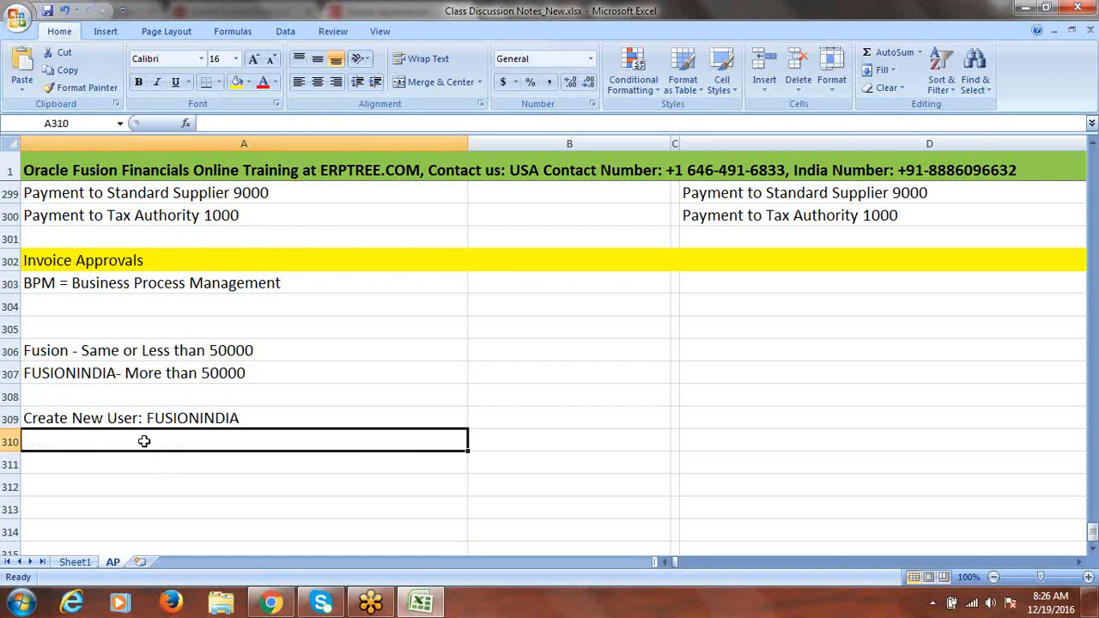
pyautogui.click(243, 350)
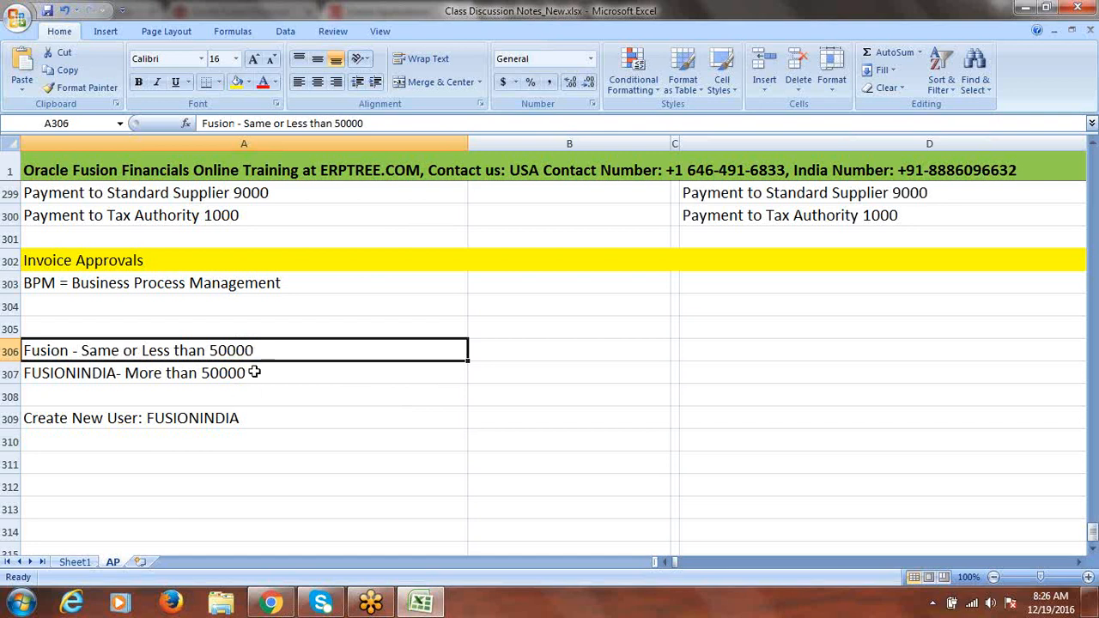
pyautogui.click(117, 442)
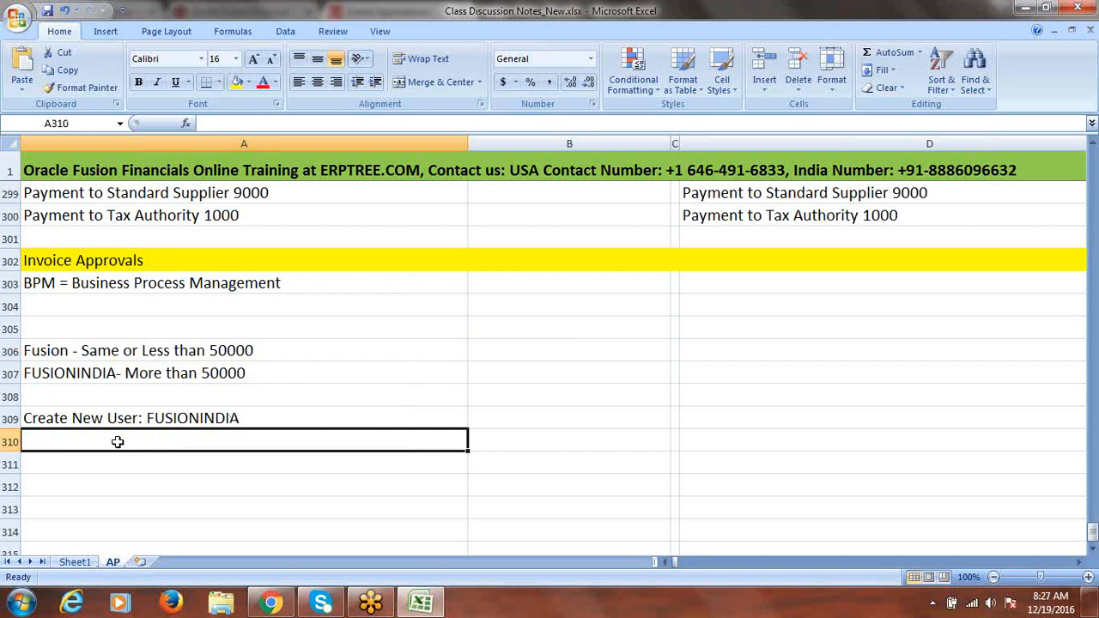
# Enter 'Create Approval Group - Fusion' in cell A310
pyautogui.write('CRE')
pyautogui.press('BackSpace')
pyautogui.press('BackSpace')
pyautogui.press('BackSpace')
pyautogui.write('C')
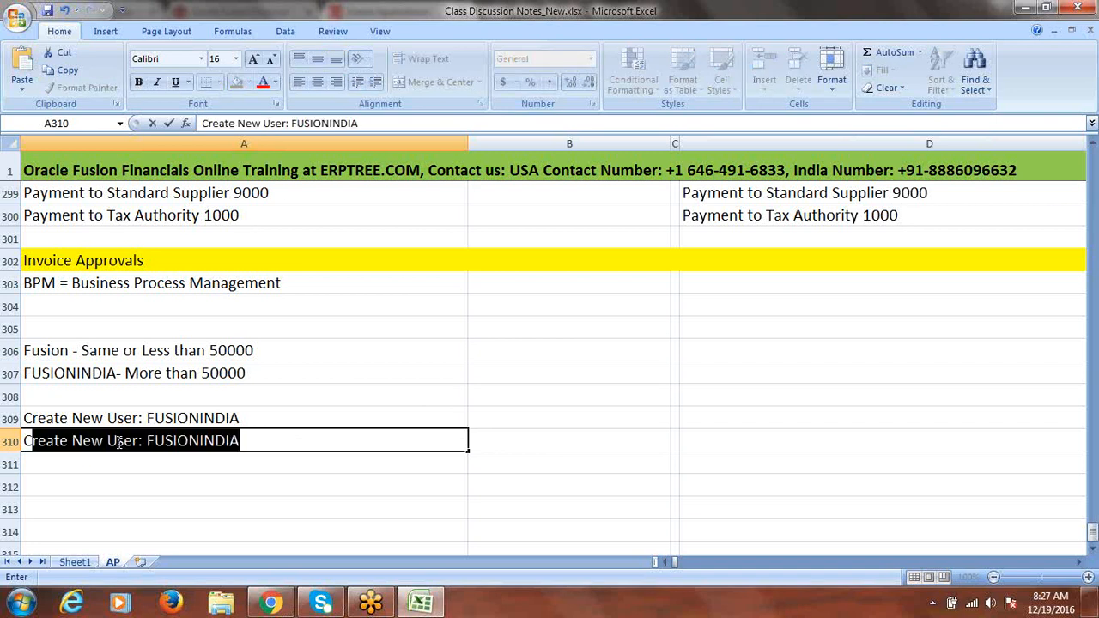
pyautogui.write('REATE')
pyautogui.press('BackSpace')
pyautogui.press('BackSpace')
pyautogui.press('BackSpace')
pyautogui.press('BackSpace')
pyautogui.press('BackSpace')
pyautogui.press('BackSpace')
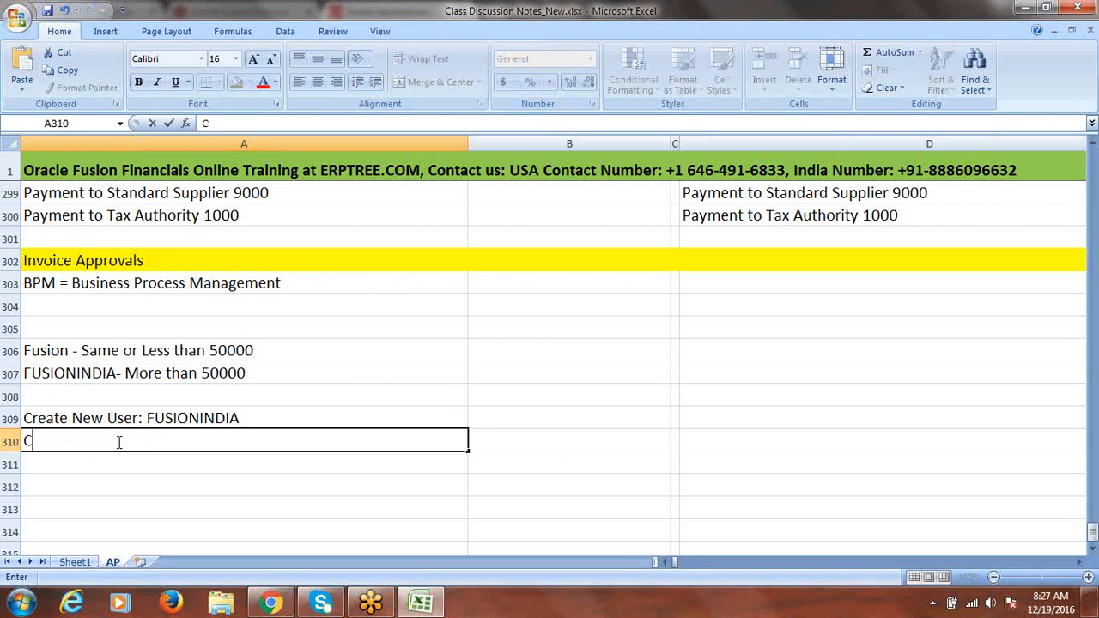
pyautogui.write('reate App')
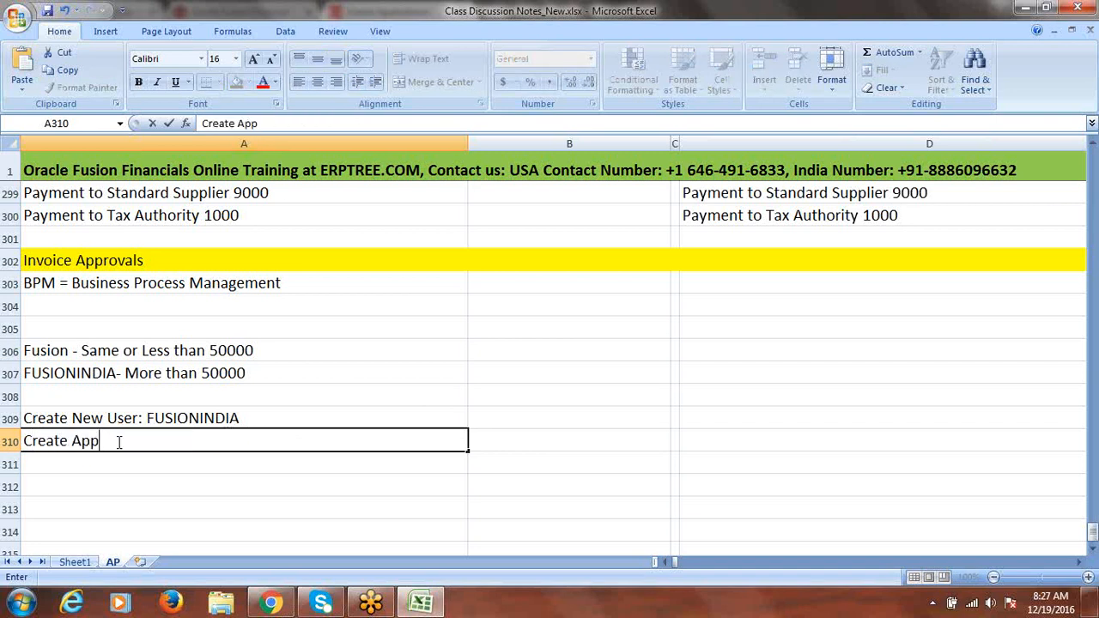
pyautogui.write('roval Group')
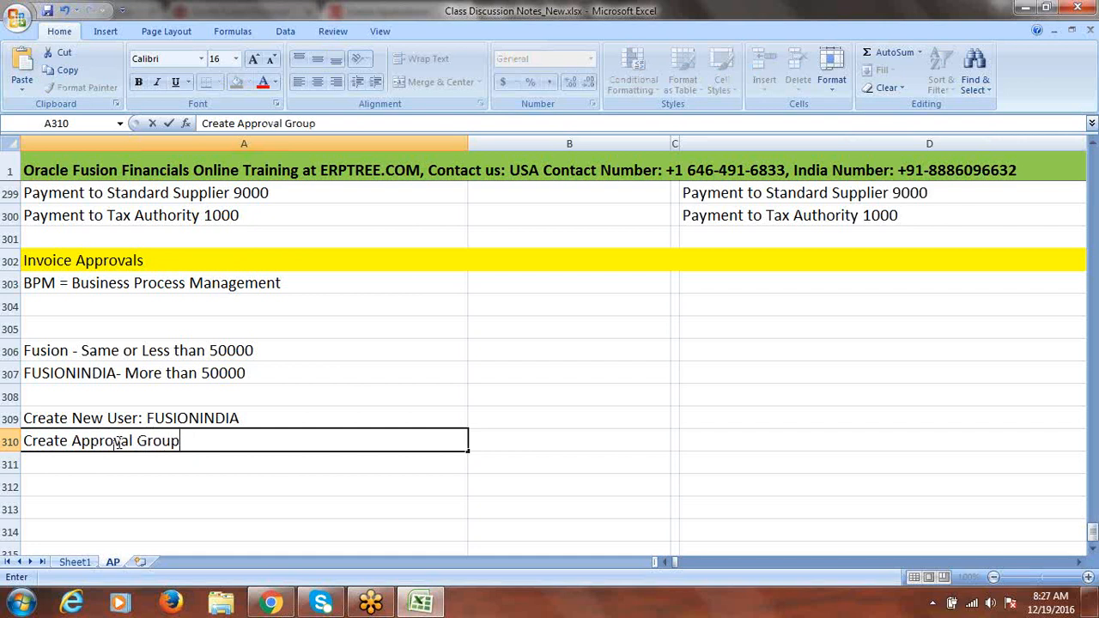
pyautogui.write(' for')
pyautogui.press('BackSpace')
pyautogui.press('BackSpace')
pyautogui.press('BackSpace')
pyautogui.press('BackSpace')
pyautogui.press('BackSpace')
pyautogui.write('- fUS')
pyautogui.press('BackSpace')
pyautogui.press('BackSpace')
pyautogui.press('BackSpace')
pyautogui.write('Fusion')
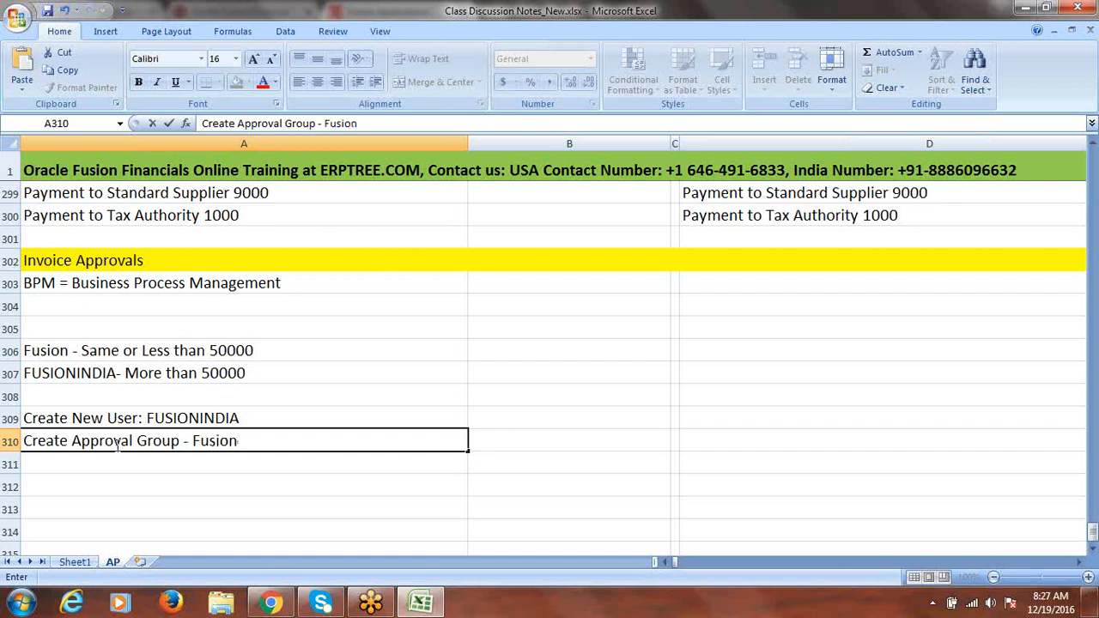
pyautogui.click(91, 461)
# Enter 'Create Approval Group - Fusionindia' in A311 and review both group notes
pyautogui.write('Create')
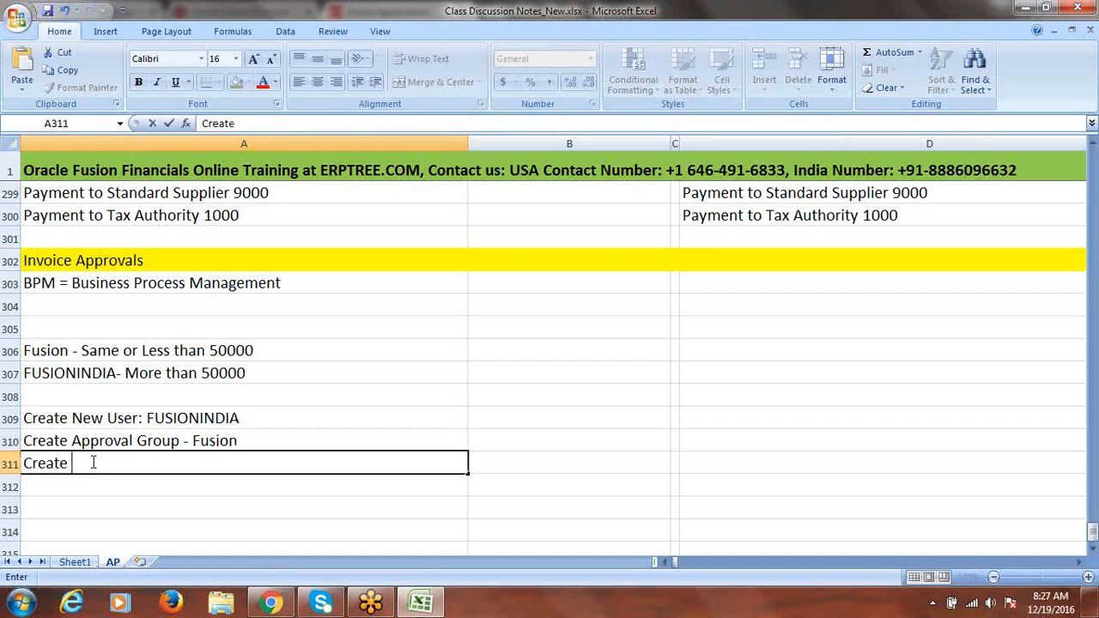
pyautogui.write(' Approval')
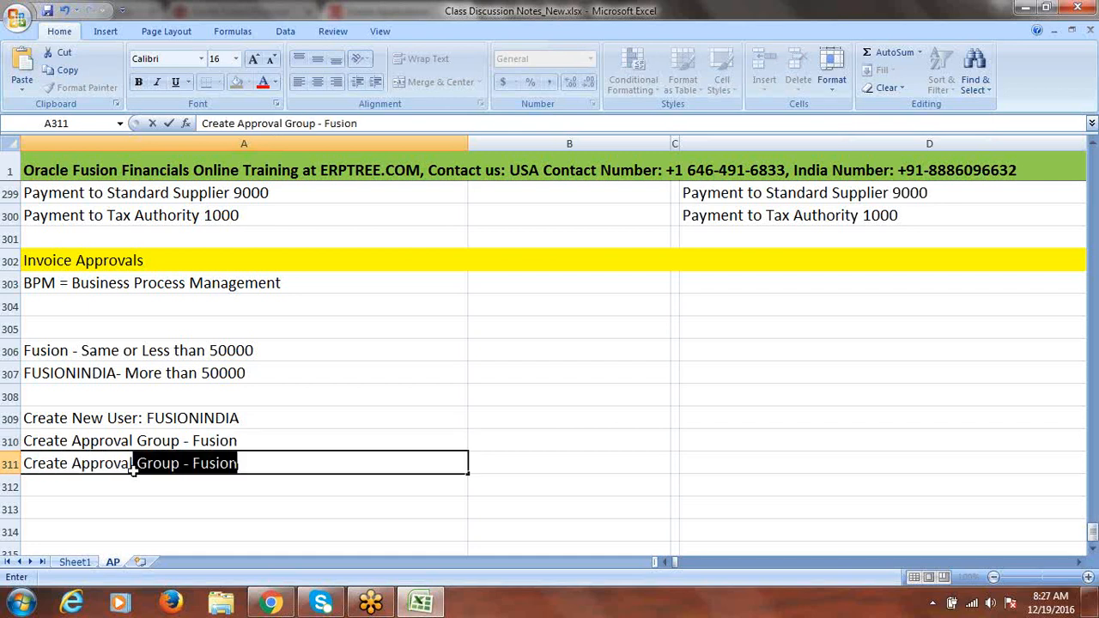
pyautogui.click(259, 464)
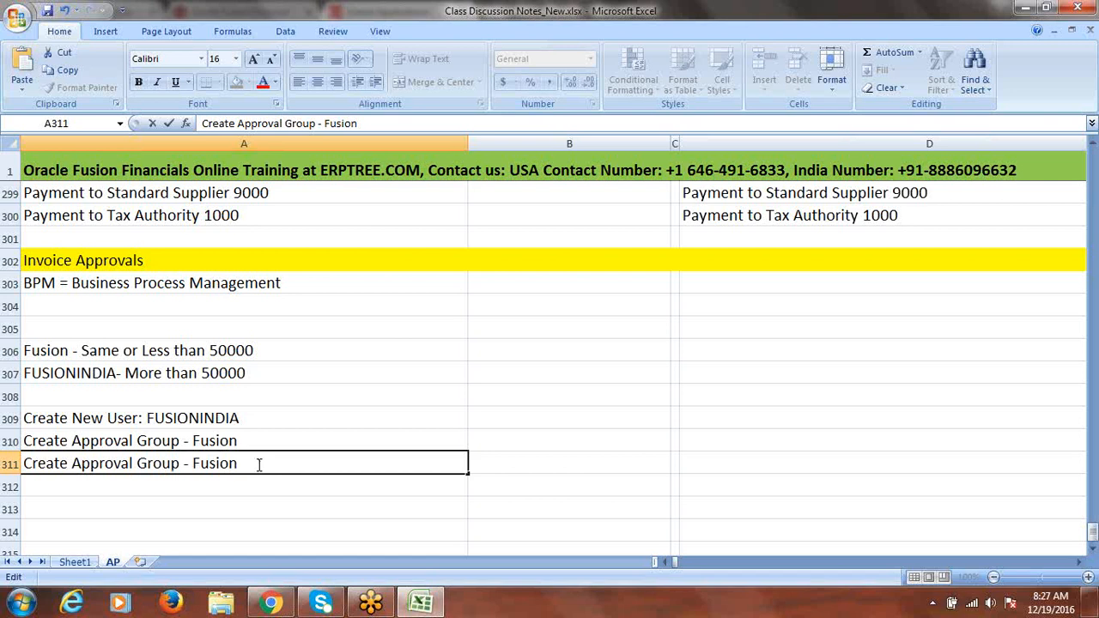
pyautogui.write('india')
pyautogui.click(229, 483)
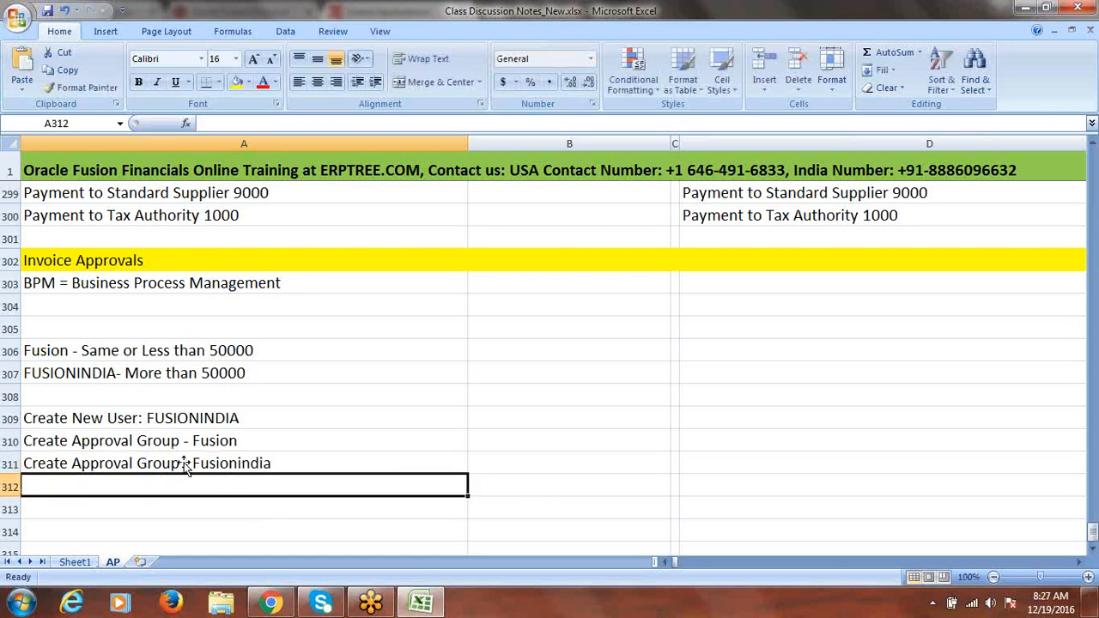
pyautogui.click(214, 446)
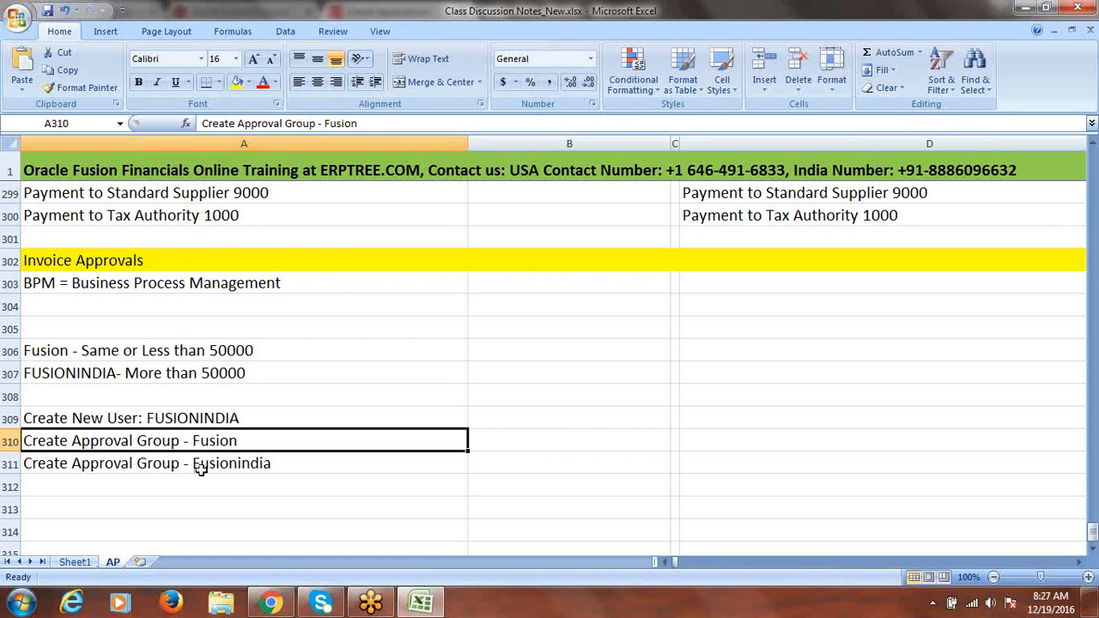
pyautogui.click(156, 486)
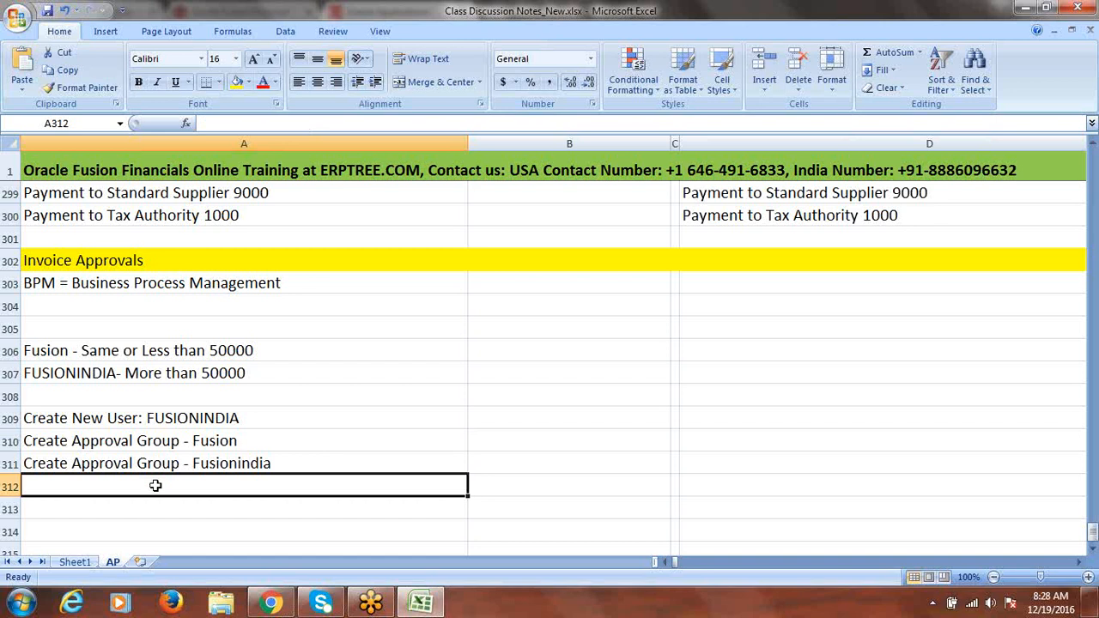
pyautogui.click(161, 439)
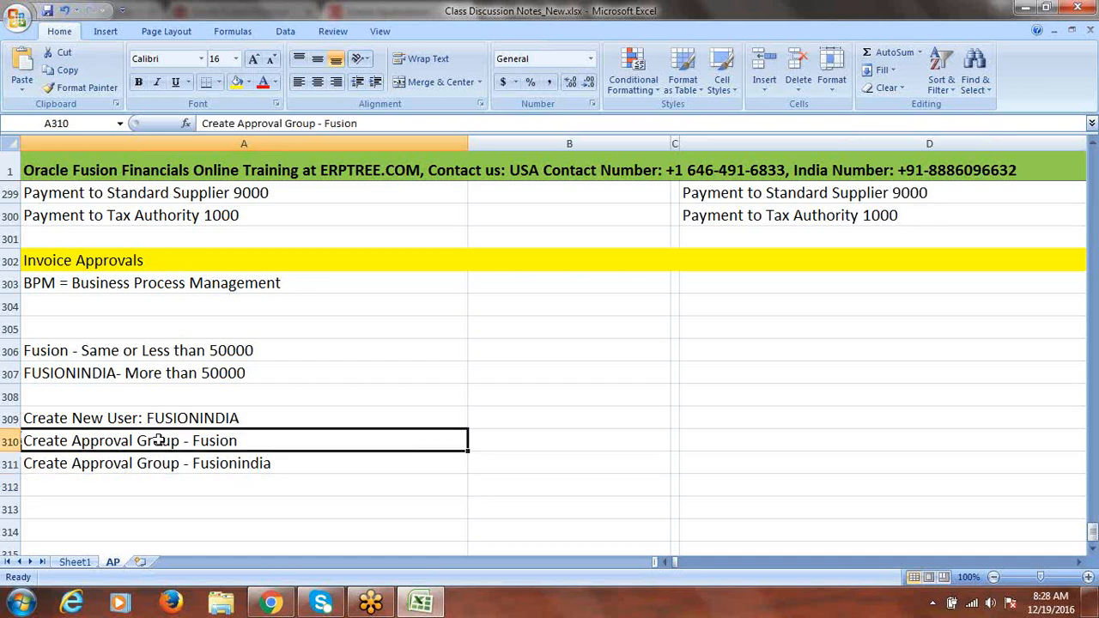
pyautogui.click(163, 466)
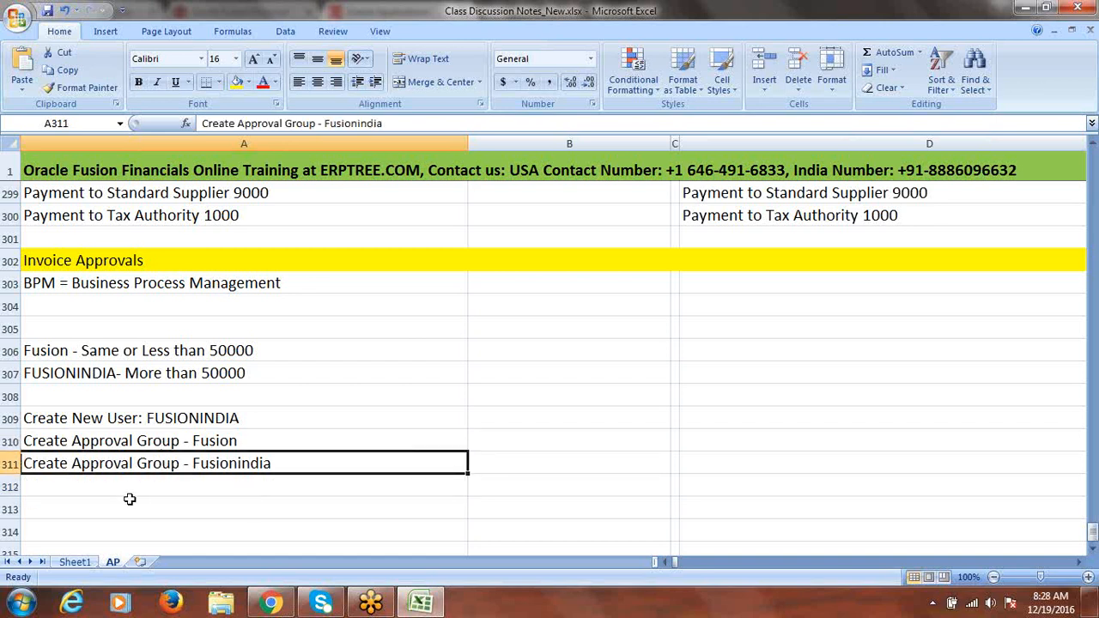
pyautogui.click(126, 485)
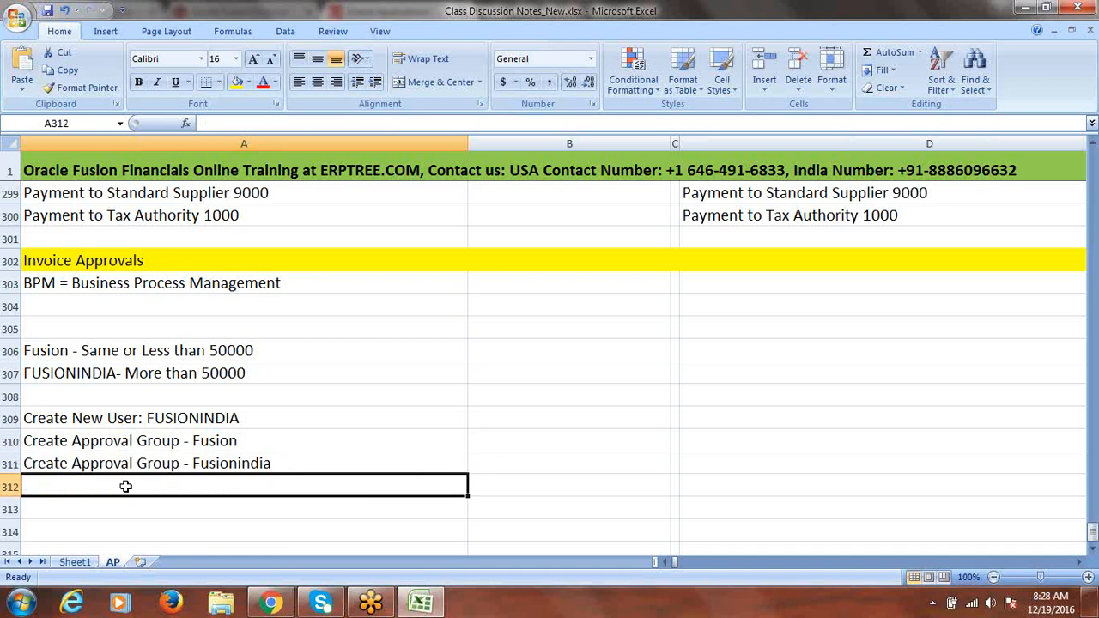
# Enter 'Create Approval Rules' in cell A312
pyautogui.write('A')
pyautogui.press('BackSpace')
pyautogui.write('A')
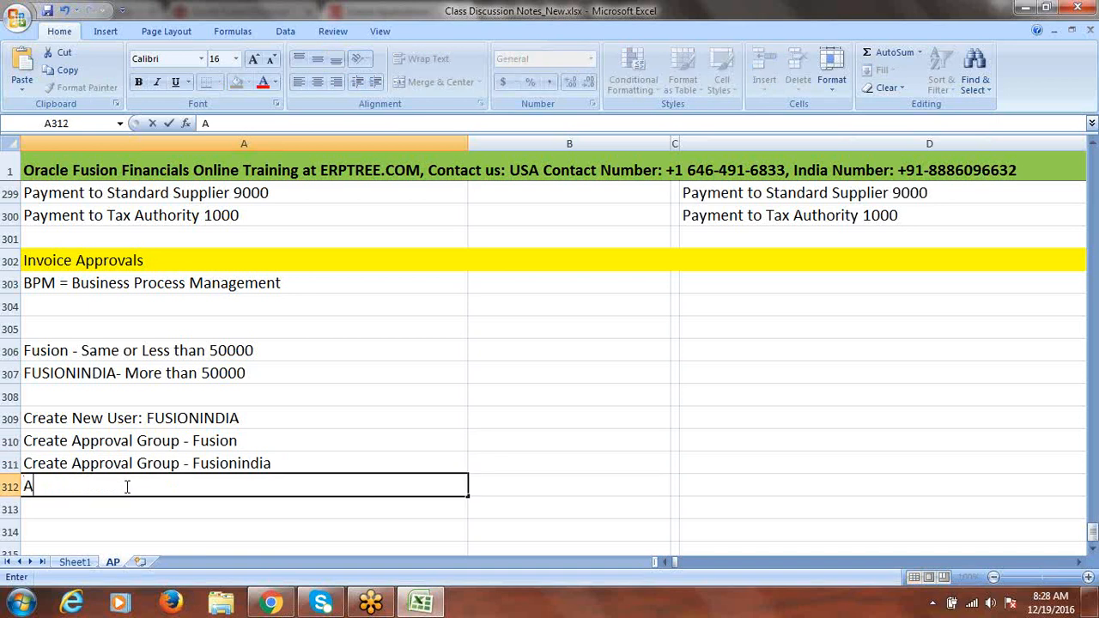
pyautogui.press('BackSpace')
pyautogui.write('Create A')
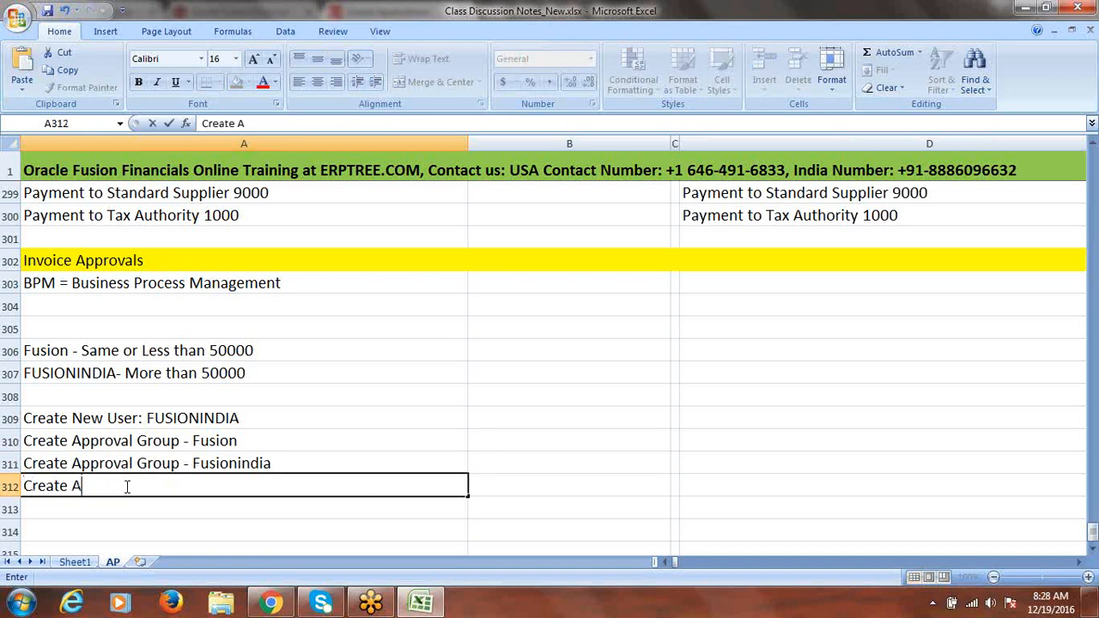
pyautogui.write('pproval Rul')
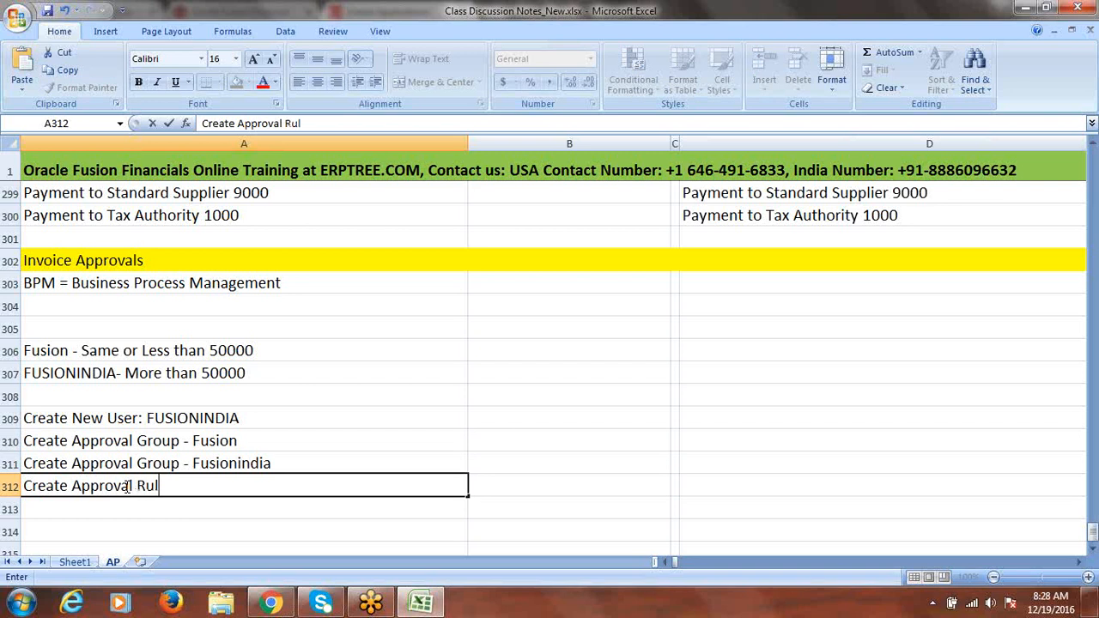
pyautogui.write('es')
pyautogui.press('Return')
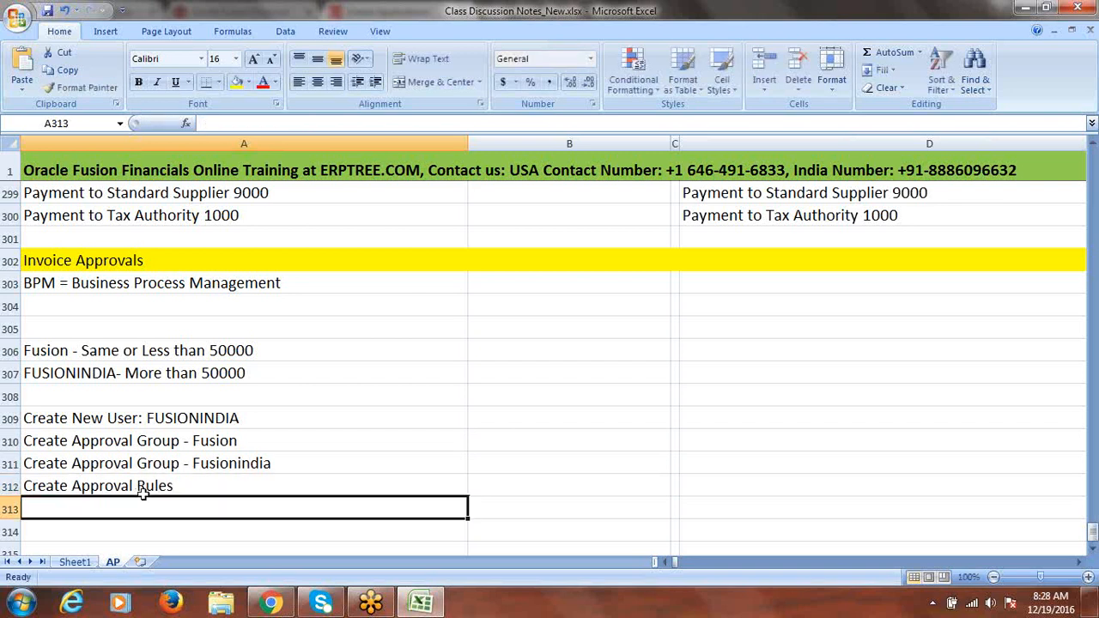
pyautogui.click(1093, 552)
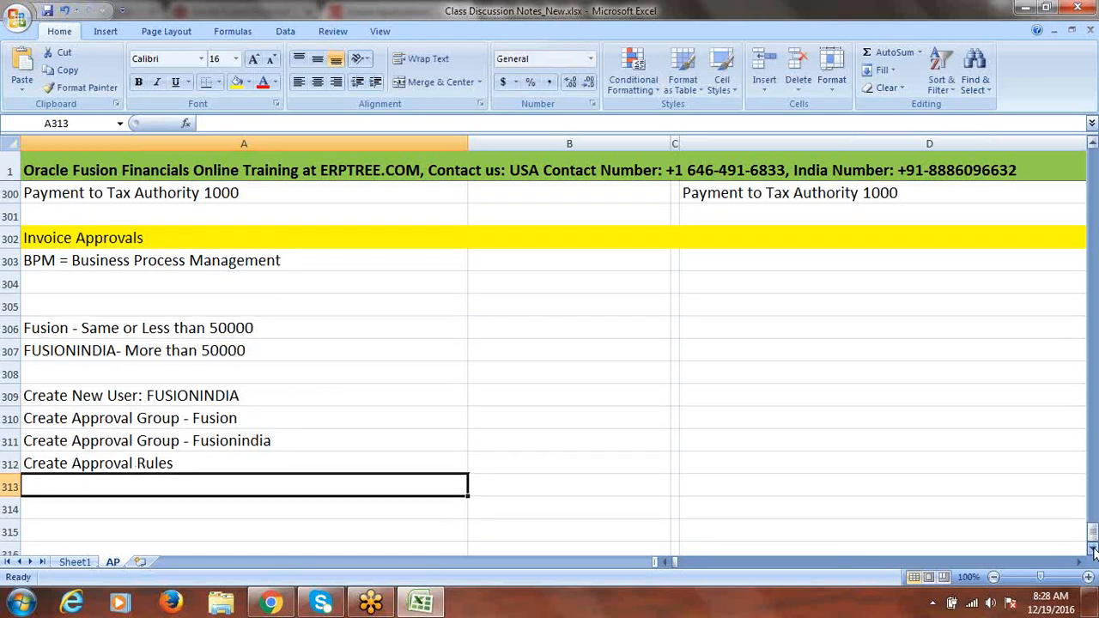
pyautogui.click(1092, 552)
pyautogui.click(1093, 552)
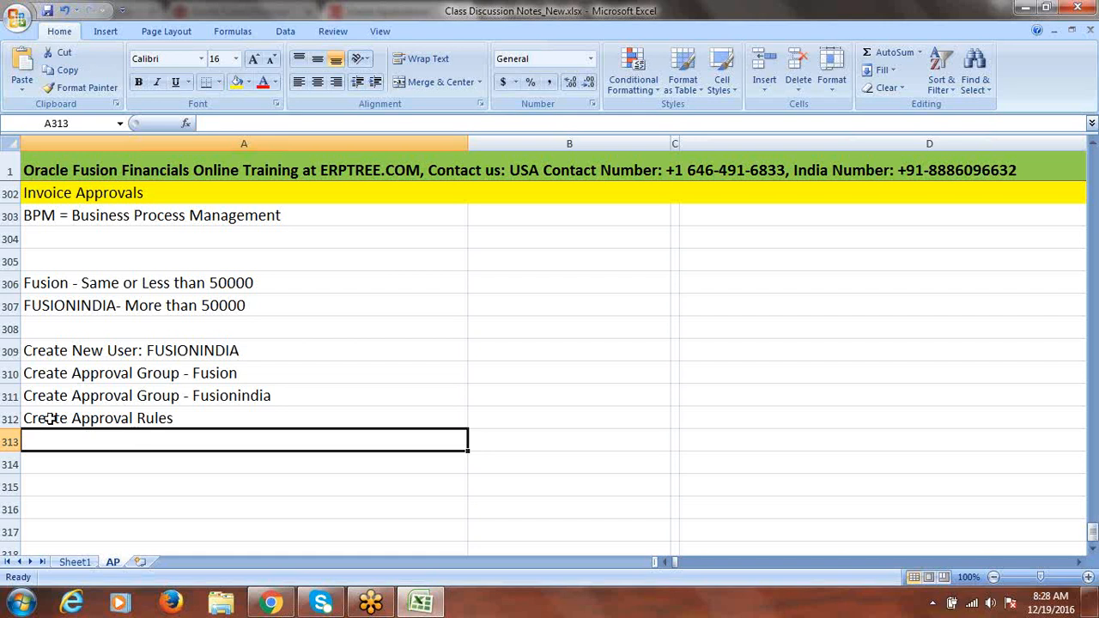
# Append ' - 2' so A312 reads 'Create Approval Rules - 2'
pyautogui.click(190, 418)
pyautogui.doubleClick(190, 419)
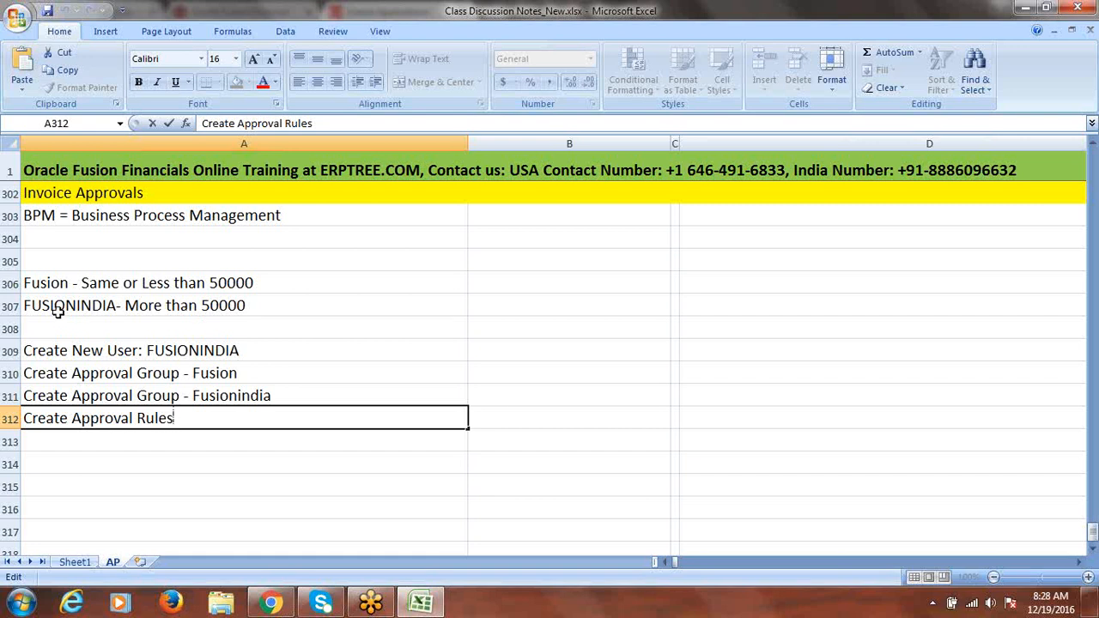
pyautogui.click(64, 442)
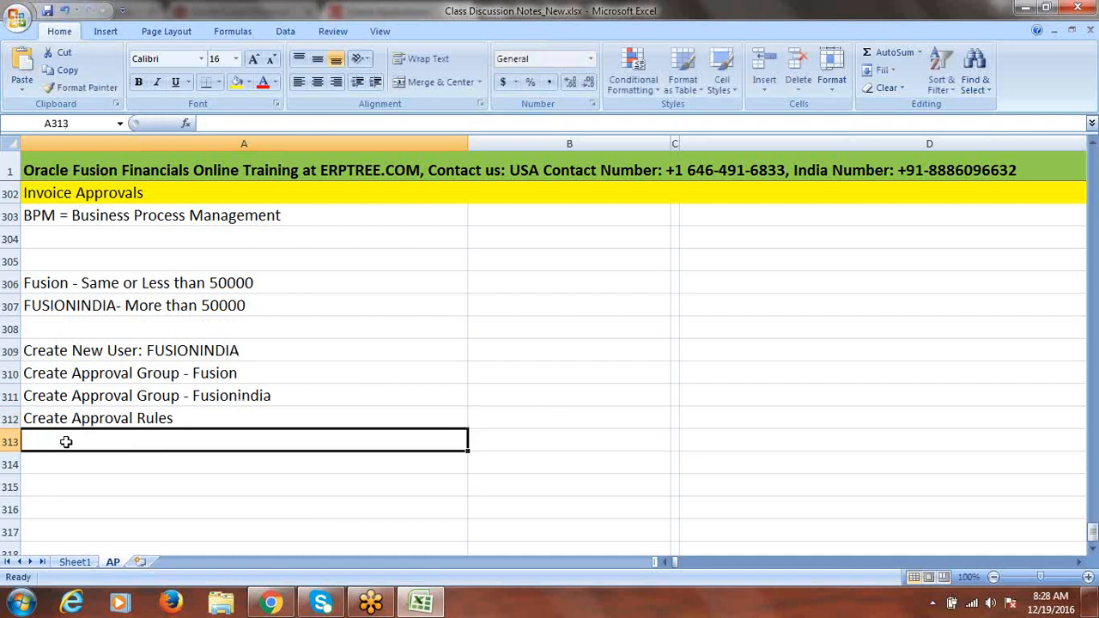
pyautogui.click(116, 359)
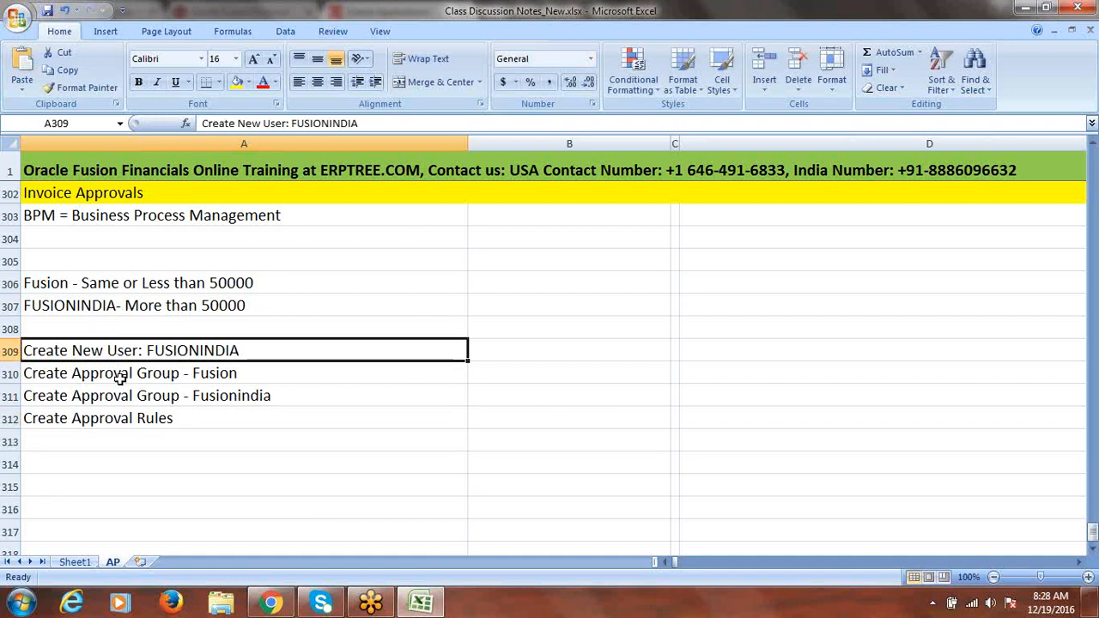
pyautogui.moveTo(117, 377); pyautogui.dragTo(118, 386)
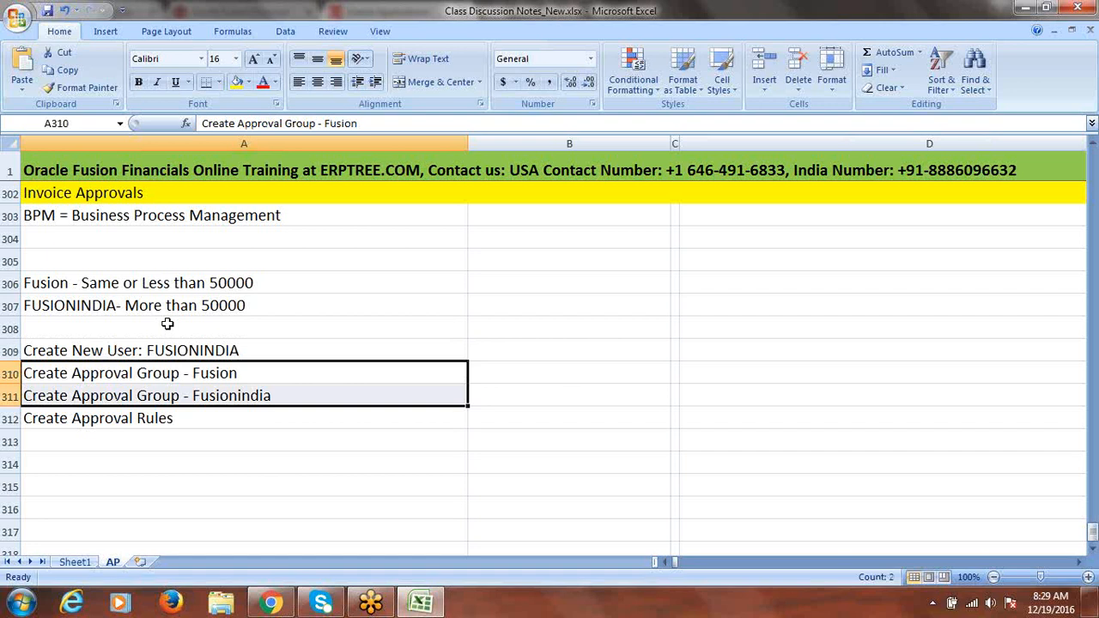
pyautogui.click(138, 418)
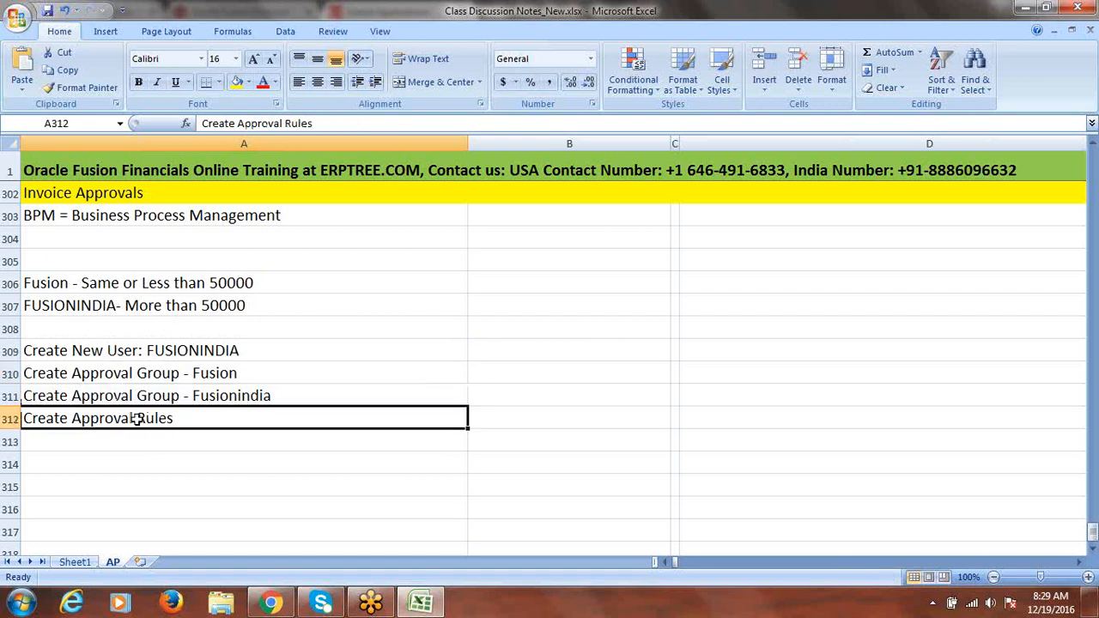
pyautogui.doubleClick(203, 420)
pyautogui.write('- ')
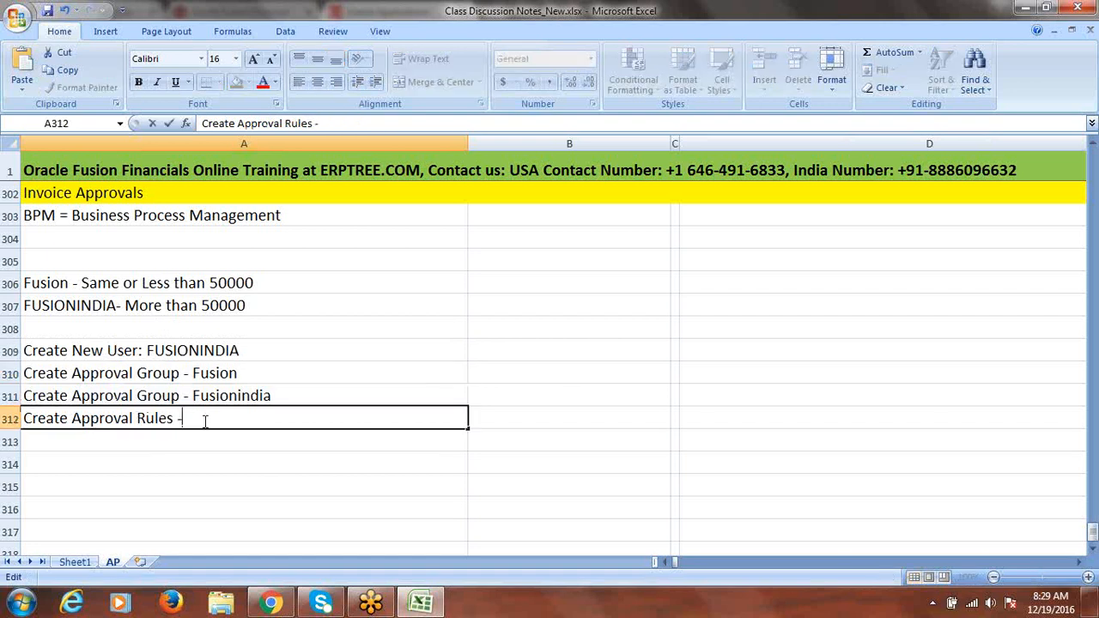
pyautogui.write('2')
pyautogui.click(135, 437)
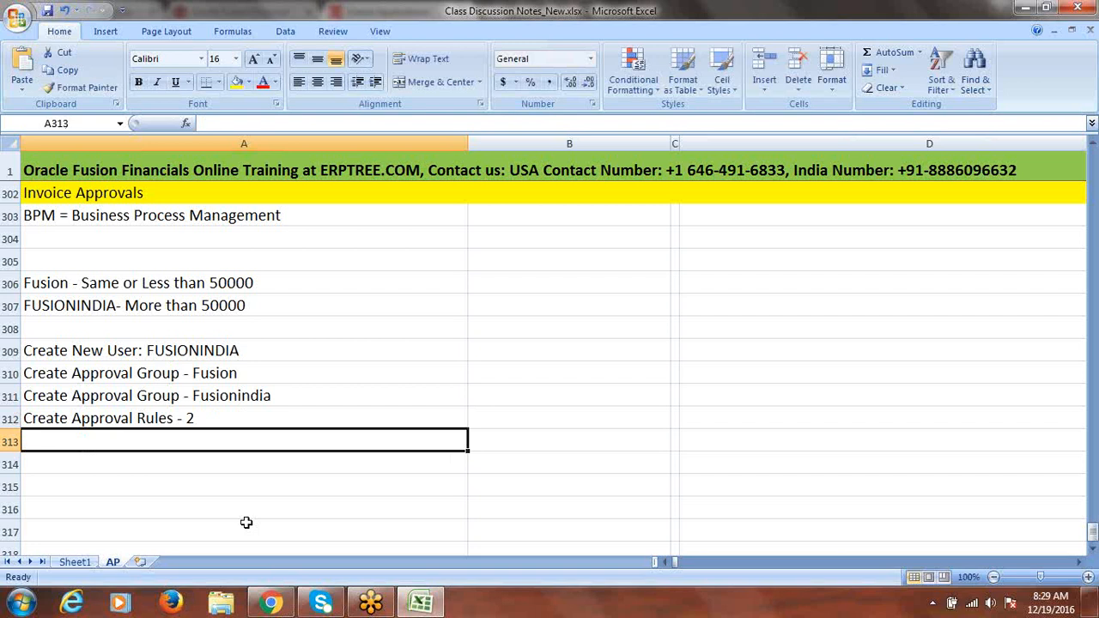
# Enter 'Enable Invoice Approval check box in Invoice Options' in A313 and scroll down two rows
pyautogui.write('E')
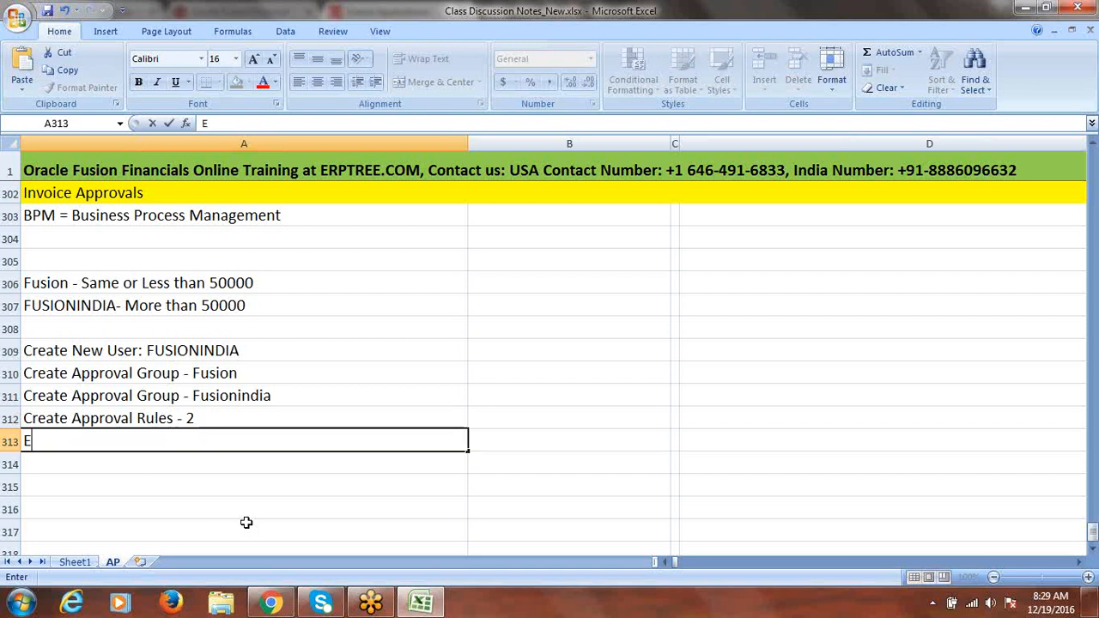
pyautogui.write('nable Invo')
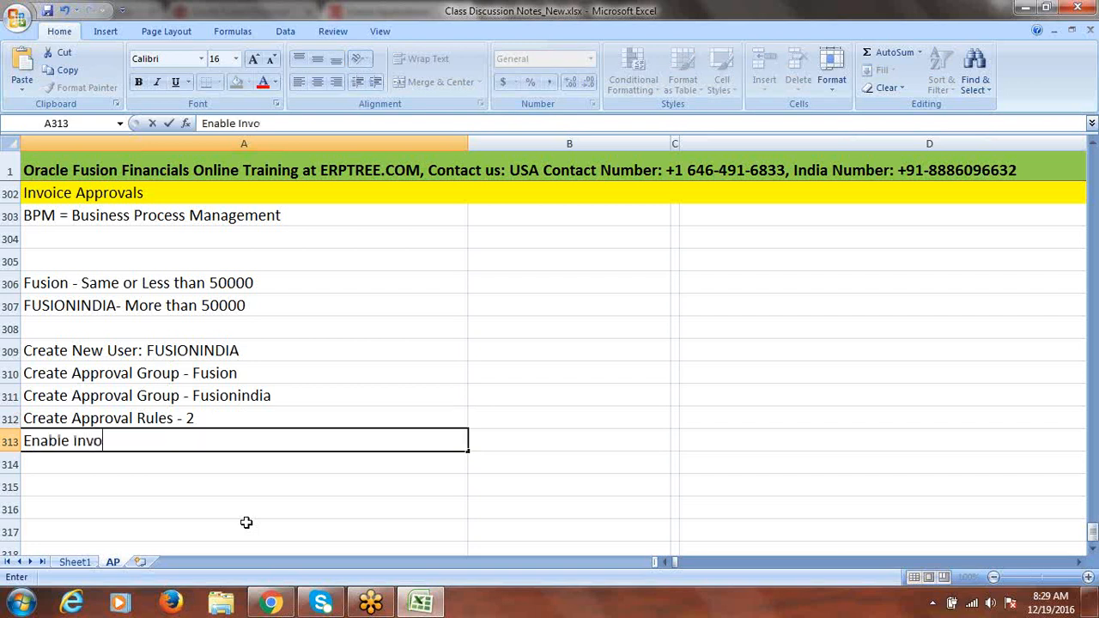
pyautogui.write('ice App')
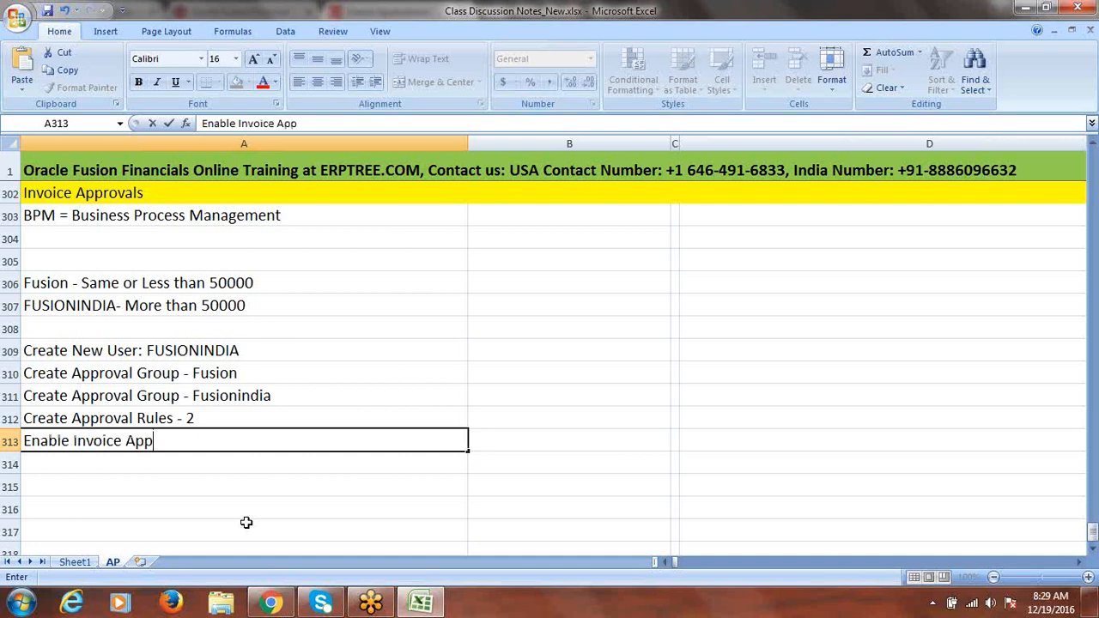
pyautogui.write('roval check box in')
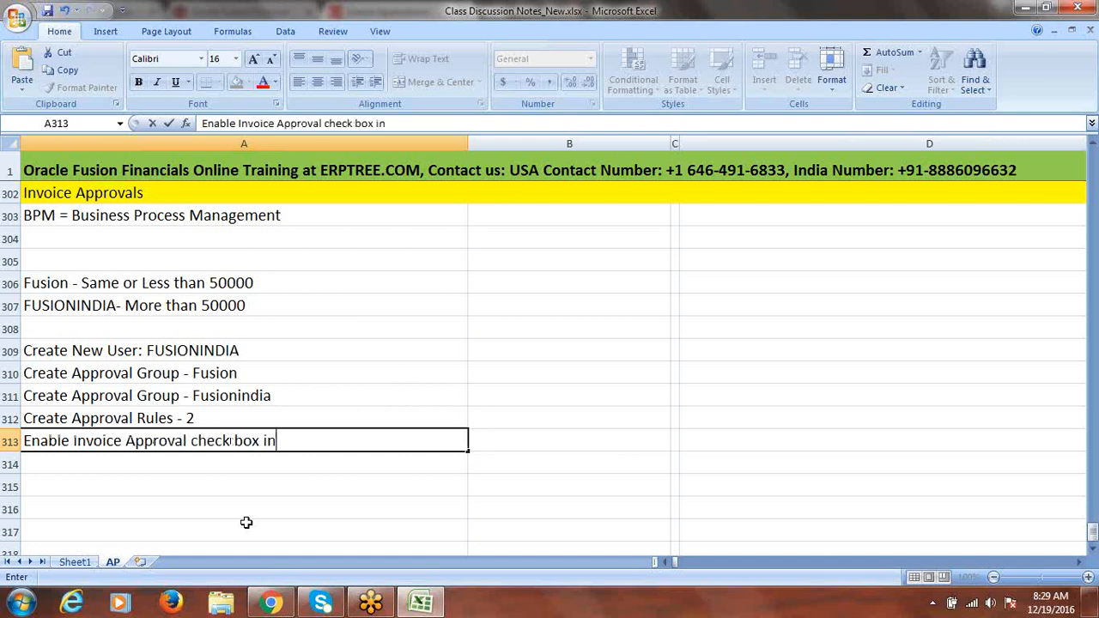
pyautogui.write(' Invoice ')
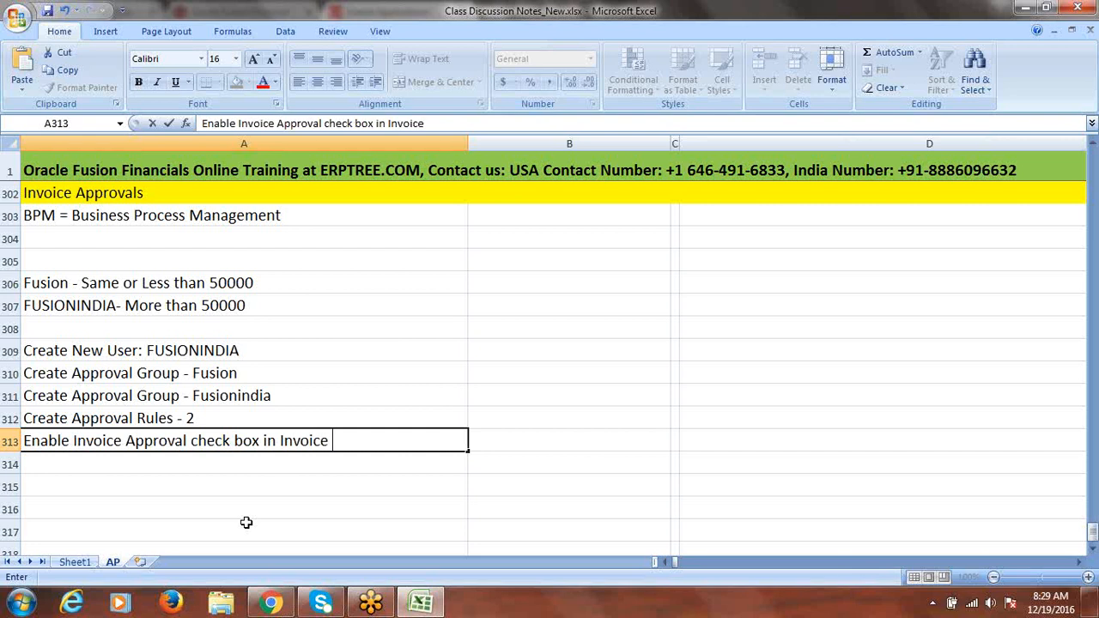
pyautogui.write('Options')
pyautogui.hotkey('ctrl', 'Return')
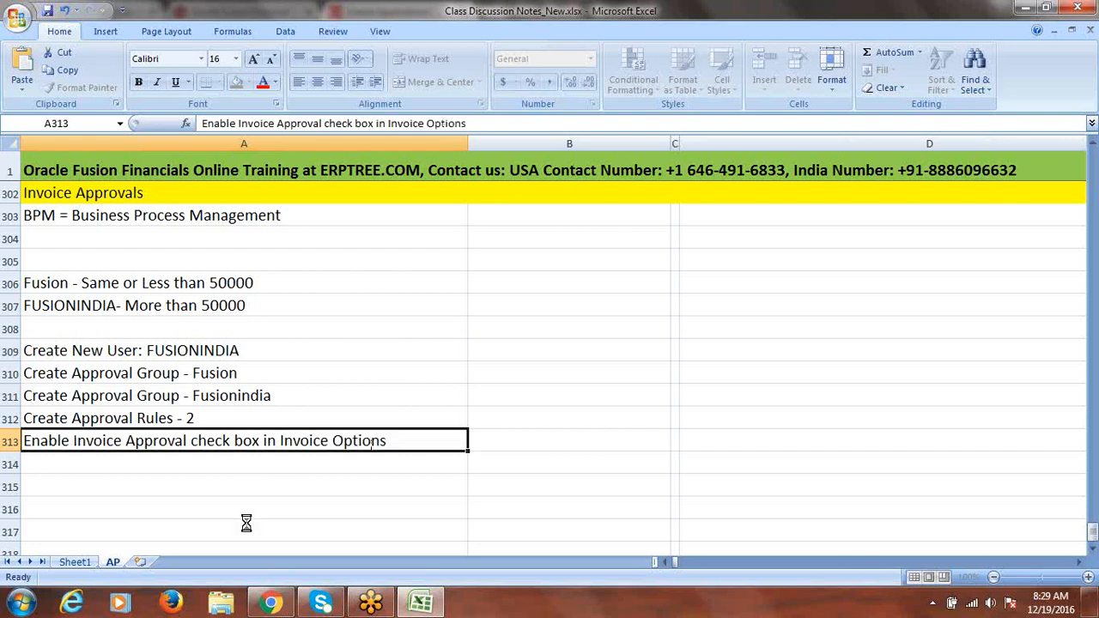
pyautogui.click(1092, 549)
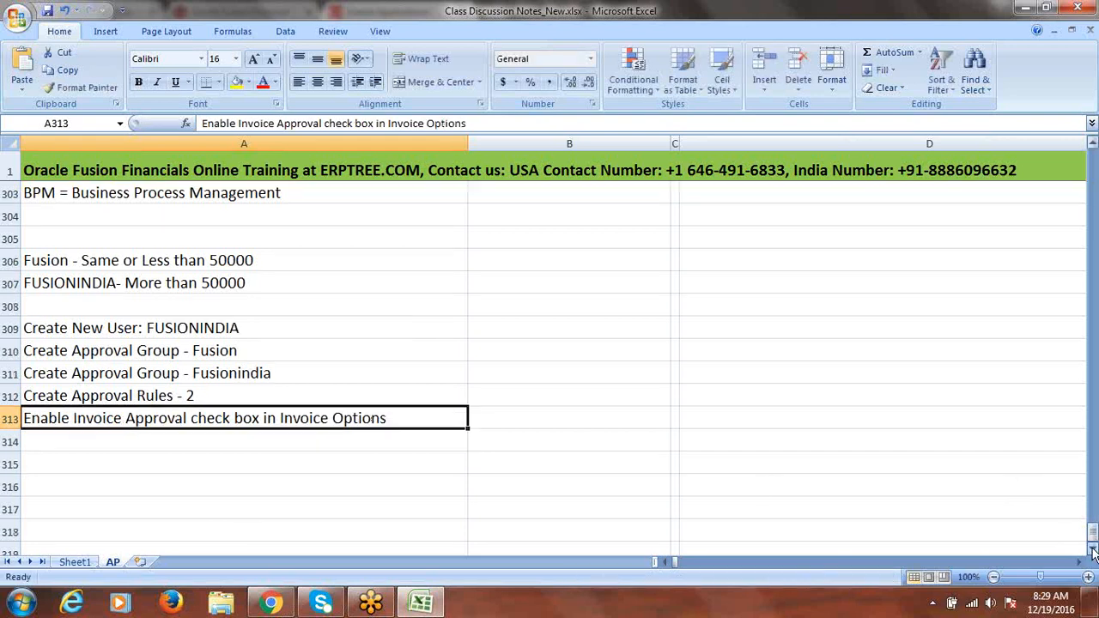
pyautogui.click(1092, 549)
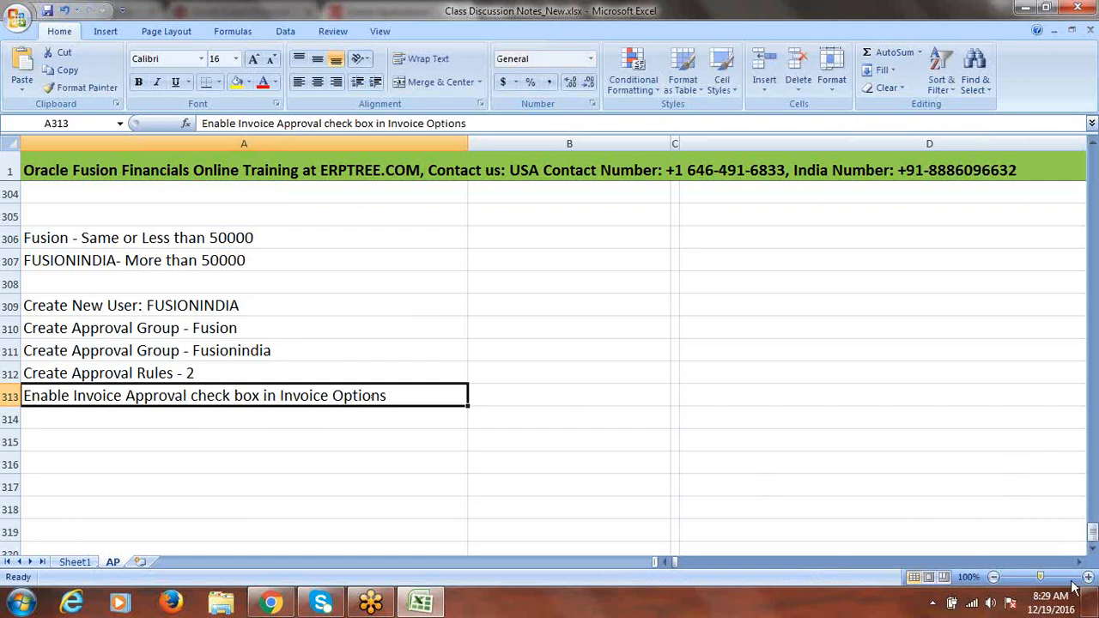
# Add 'Create Standard Invoice 25000' in A316 and 'Create Standard Invoice 60000' in A318
pyautogui.click(157, 467)
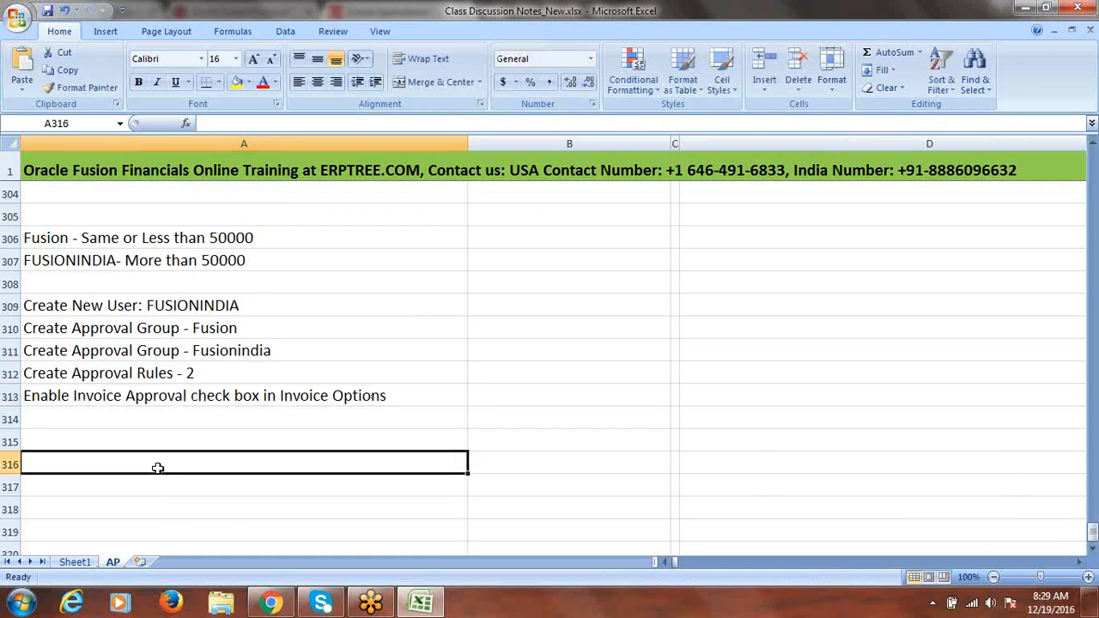
pyautogui.write('Create ')
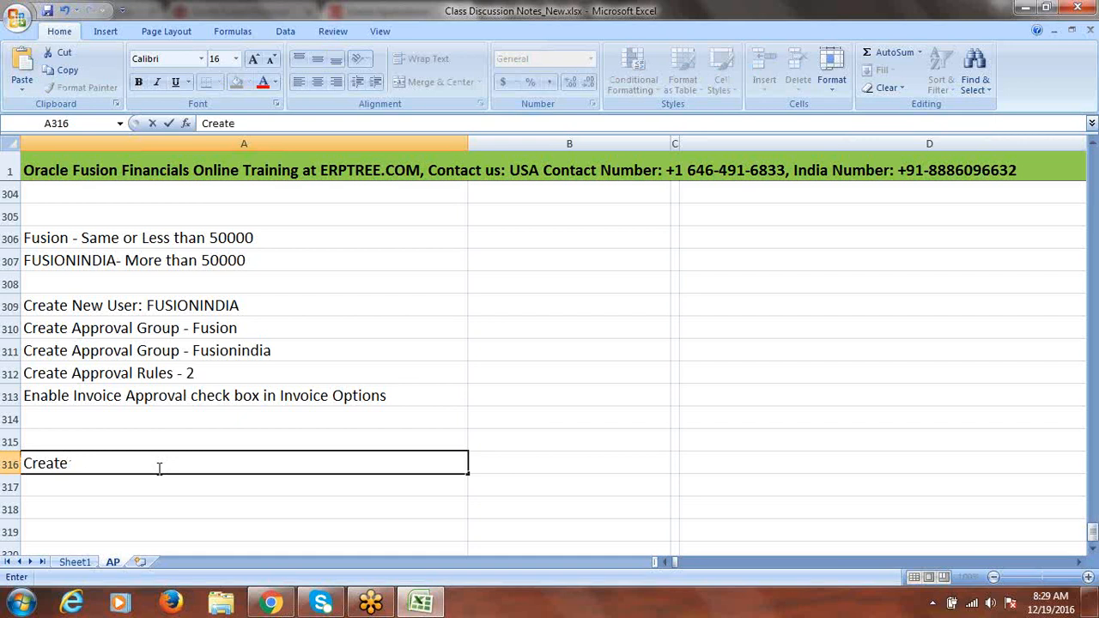
pyautogui.write('Standard I')
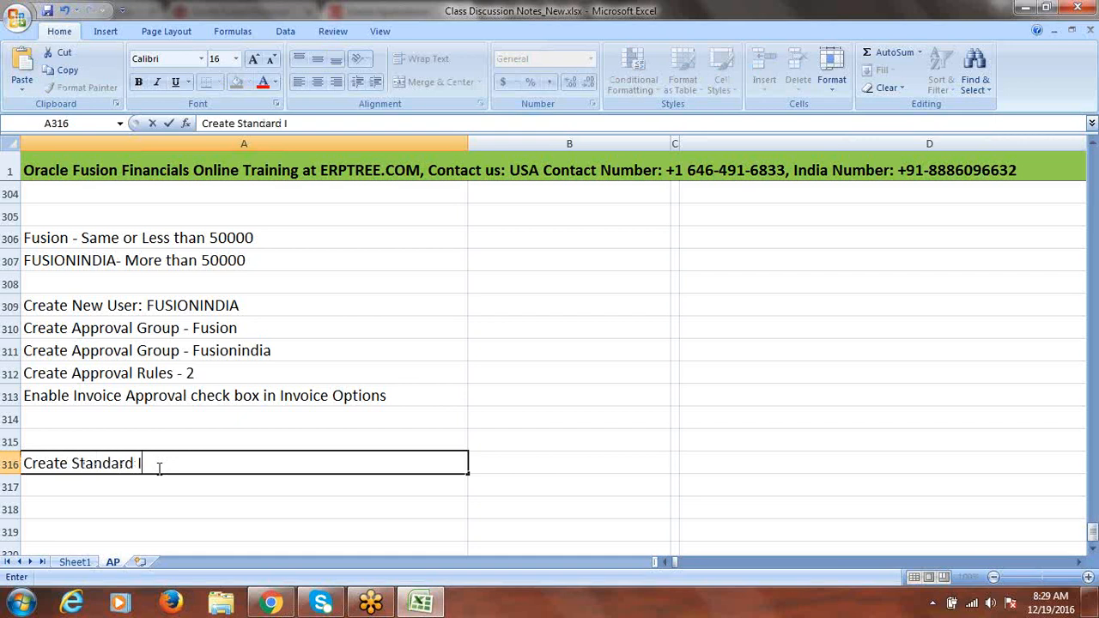
pyautogui.write('nvoice 25000')
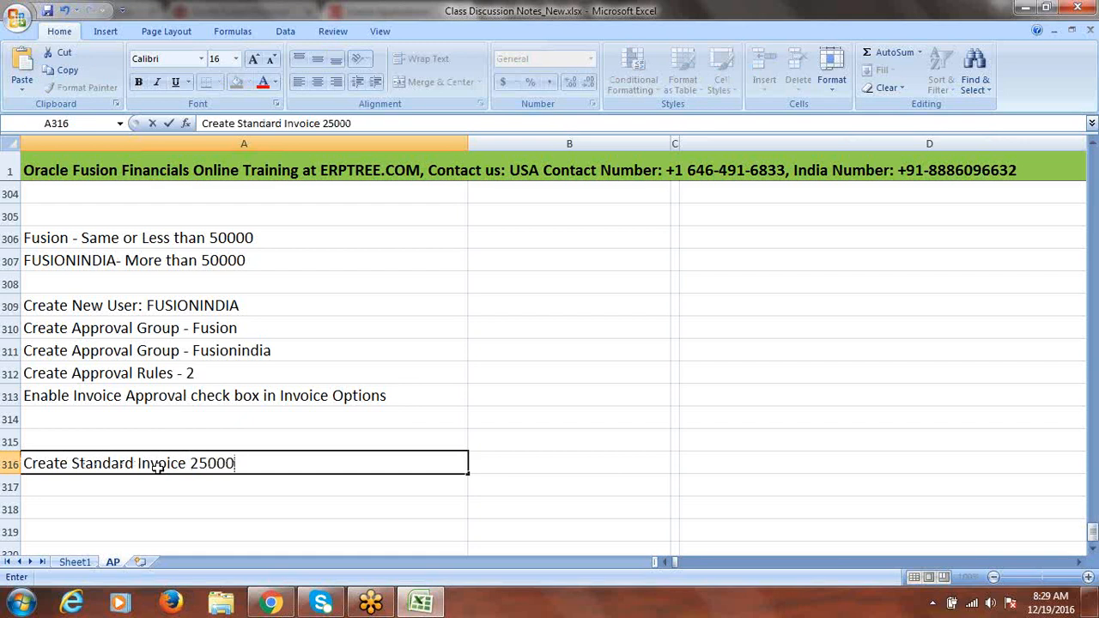
pyautogui.click(193, 481)
pyautogui.click(207, 461)
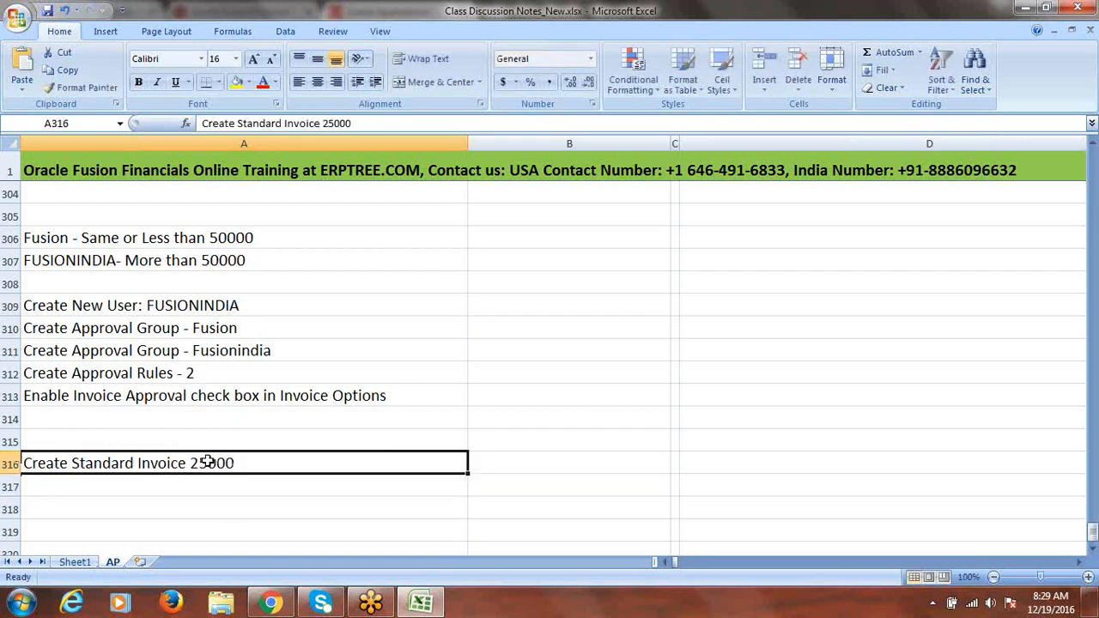
pyautogui.click(74, 240)
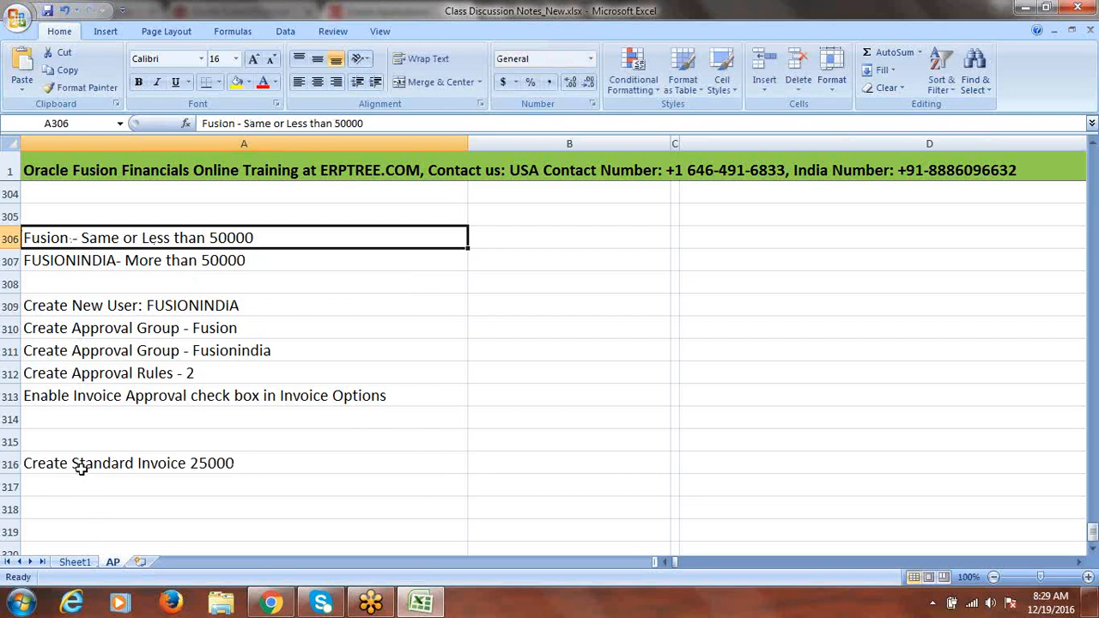
pyautogui.click(81, 508)
pyautogui.write('C')
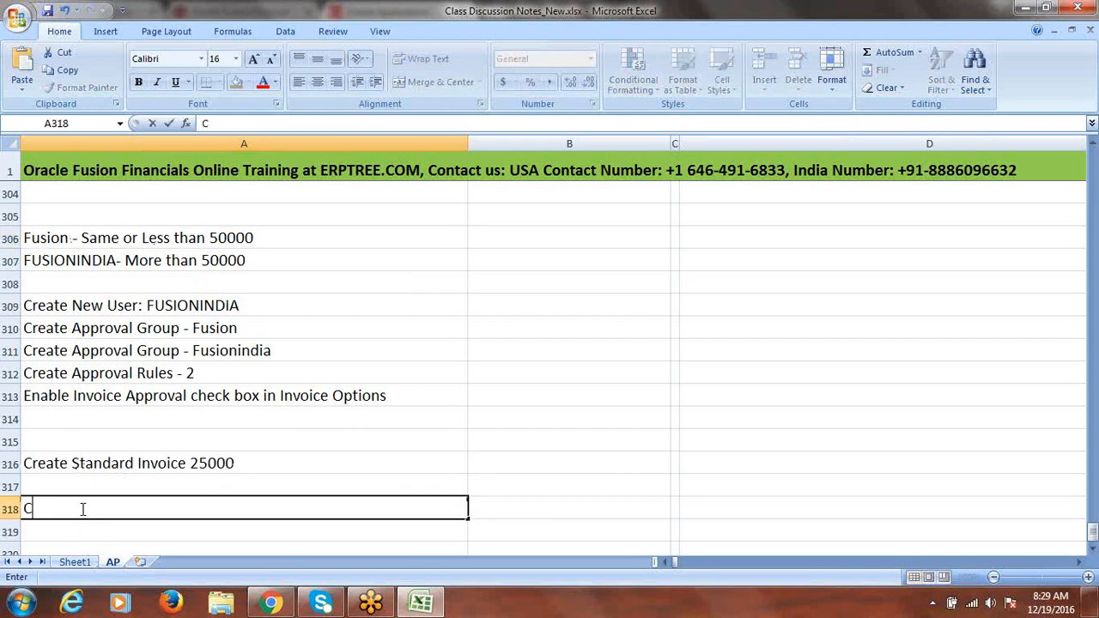
pyautogui.write('reate Stan')
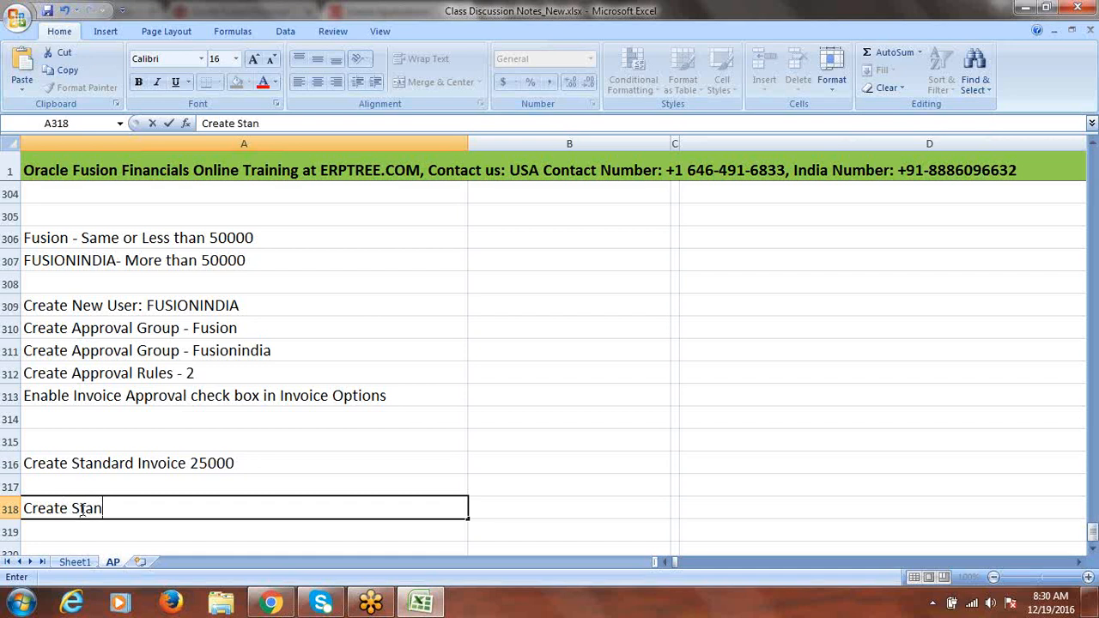
pyautogui.write('dard Invoice')
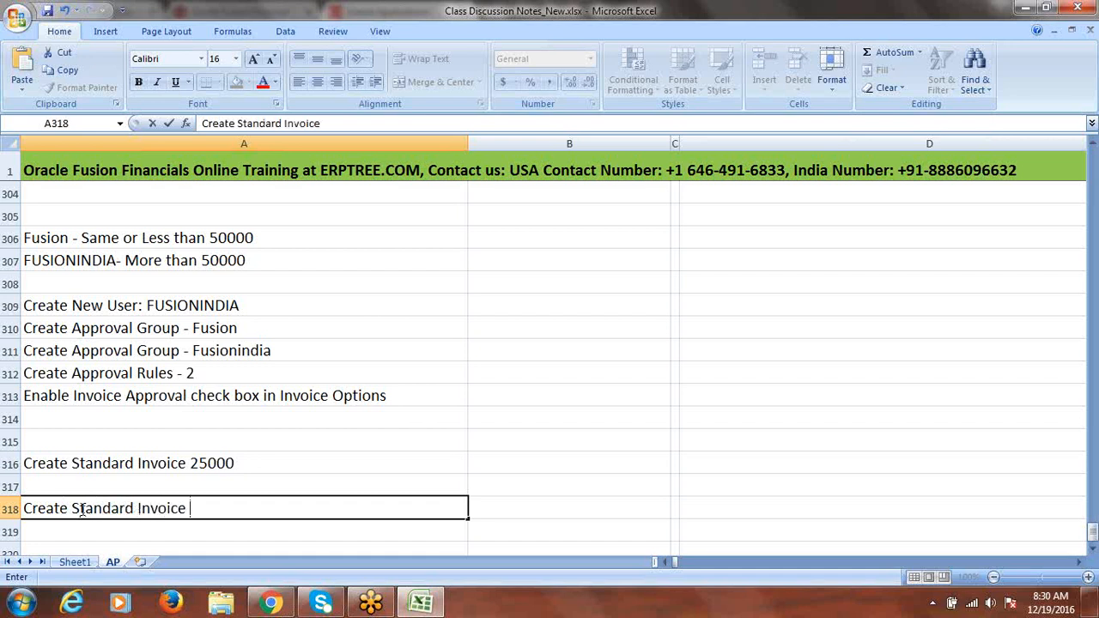
pyautogui.write(' 60000')
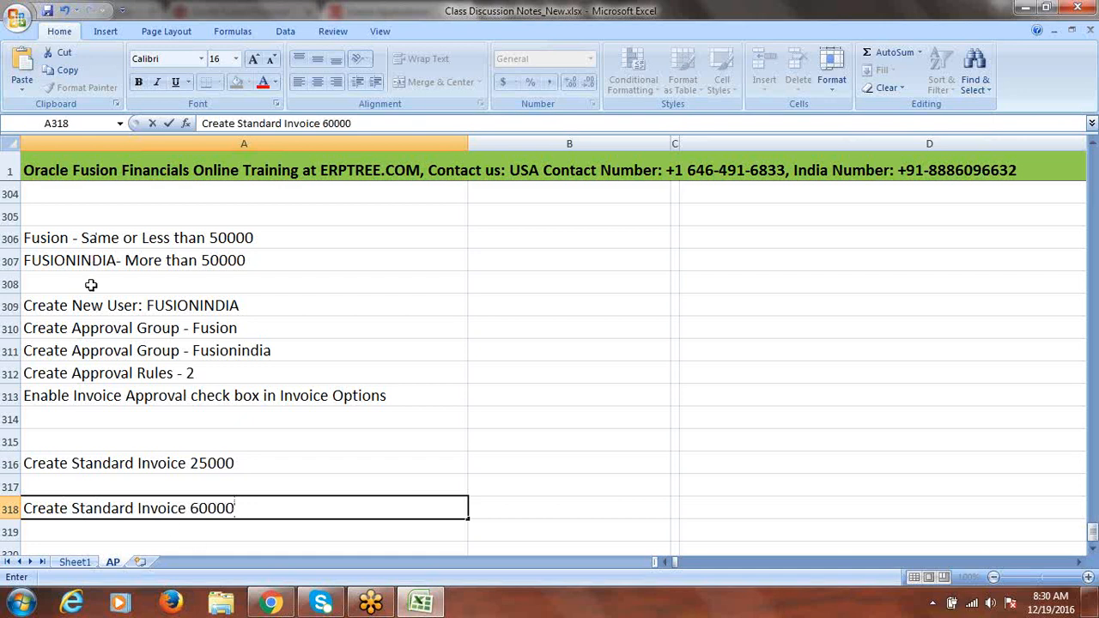
pyautogui.click(247, 484)
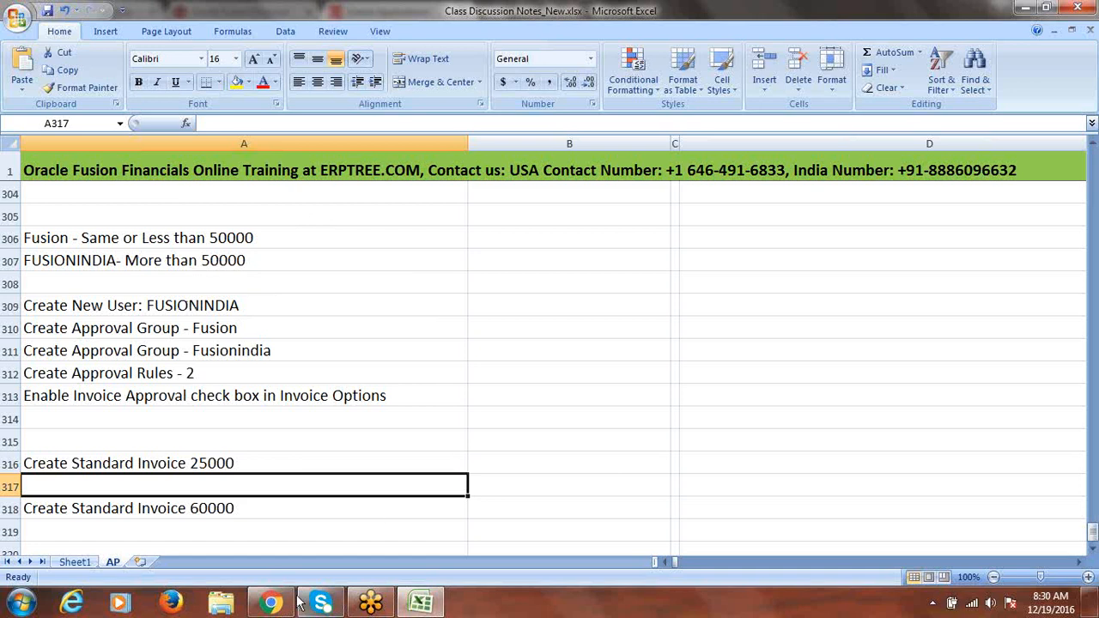
# Decline saving the password, open Setup and Maintenance, and look up the Manage Job Roles task
pyautogui.click(271, 603)
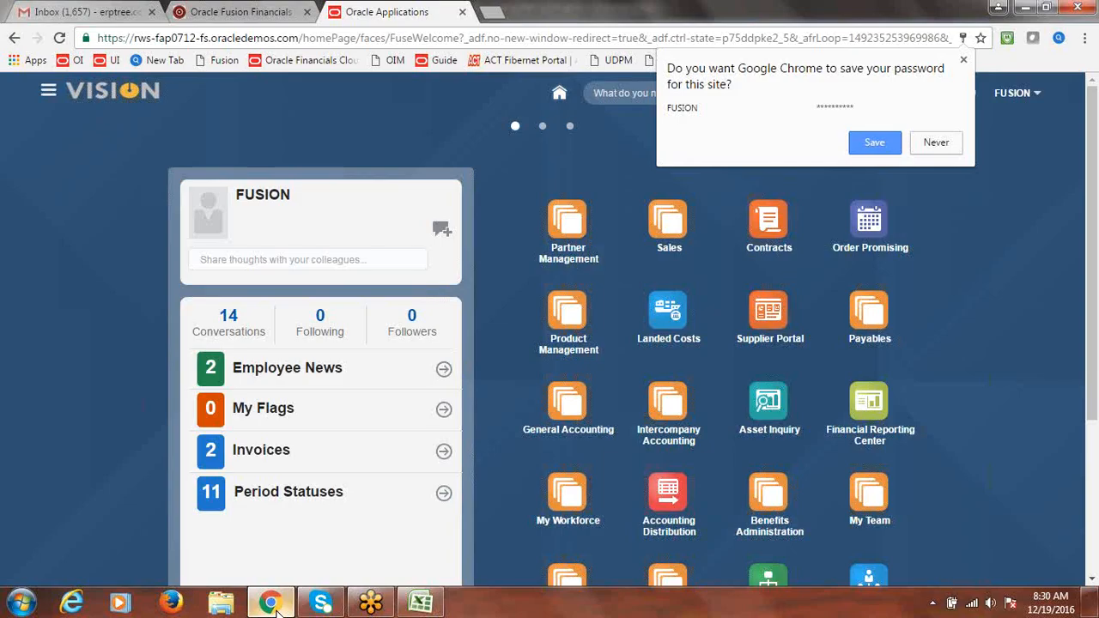
pyautogui.click(936, 147)
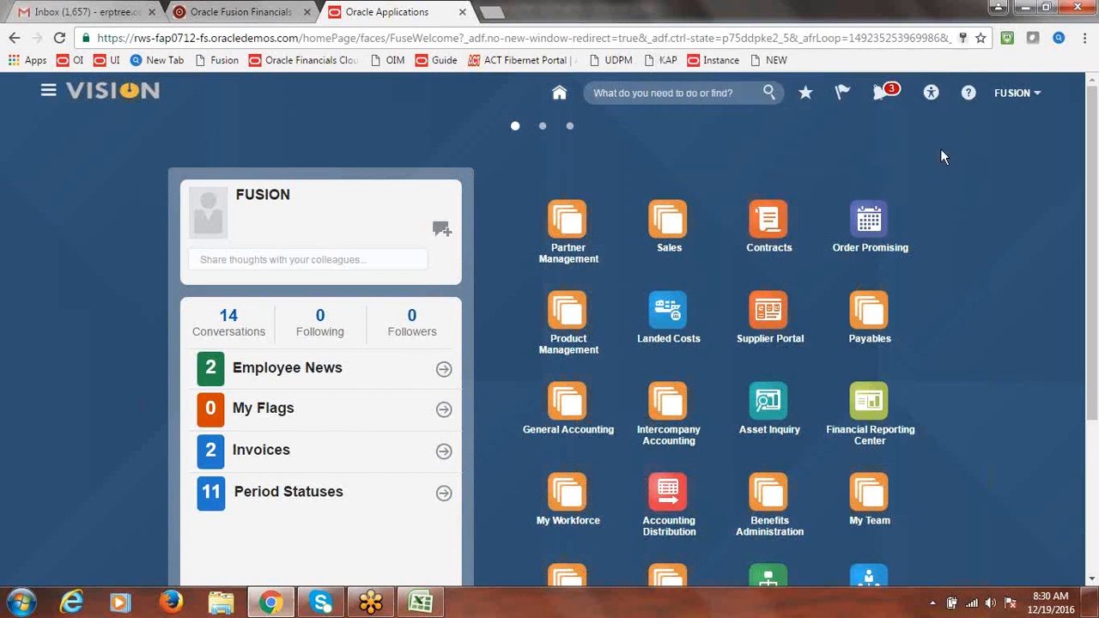
pyautogui.click(1021, 97)
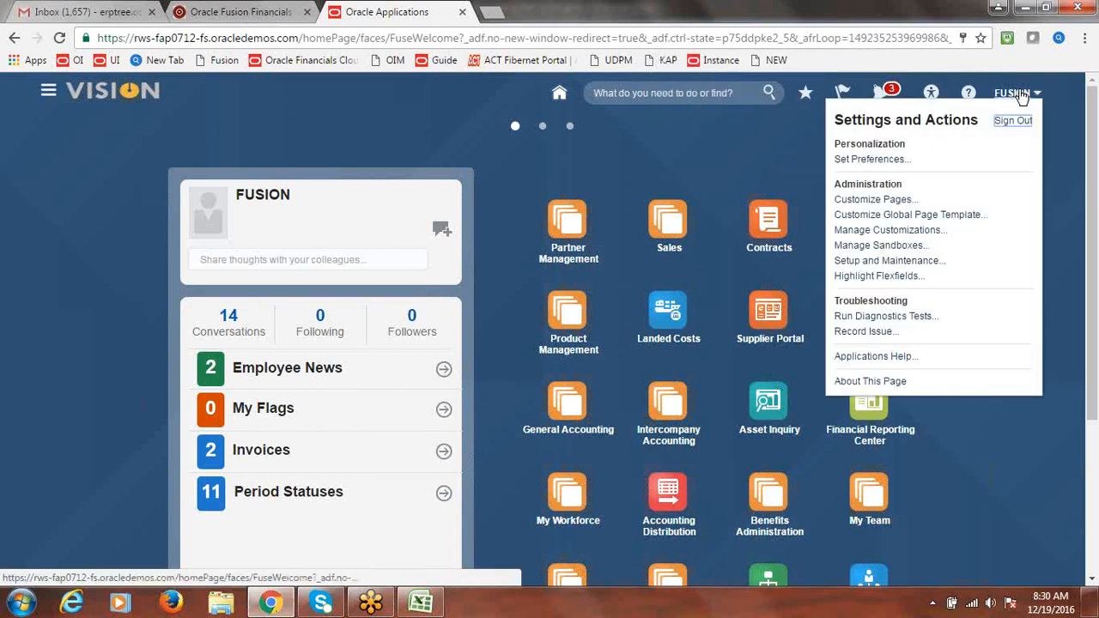
pyautogui.click(908, 267)
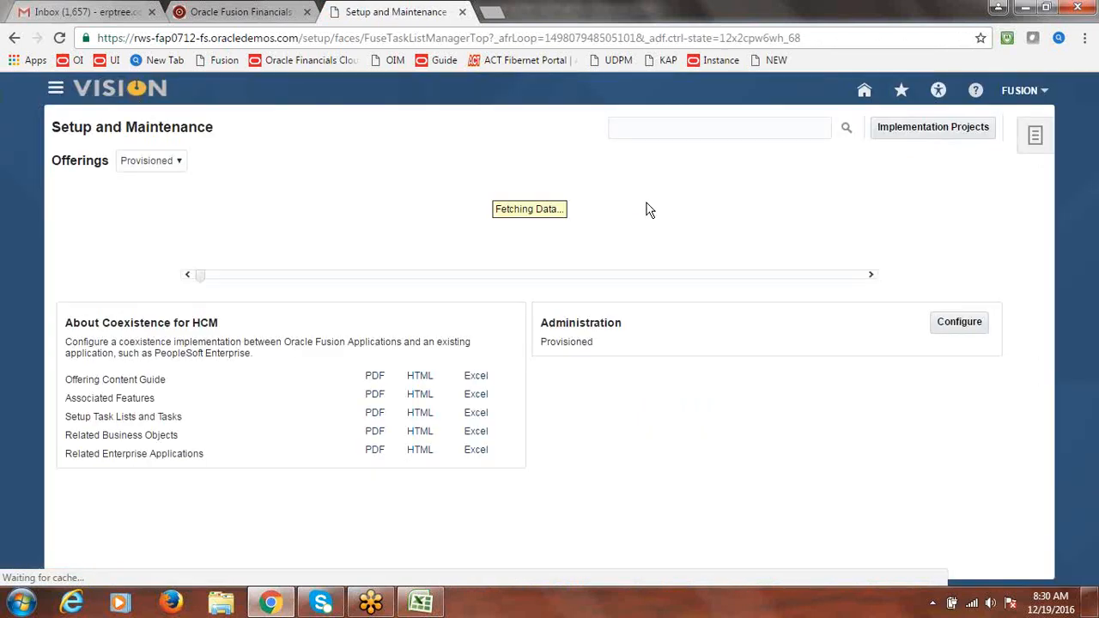
pyautogui.click(703, 130)
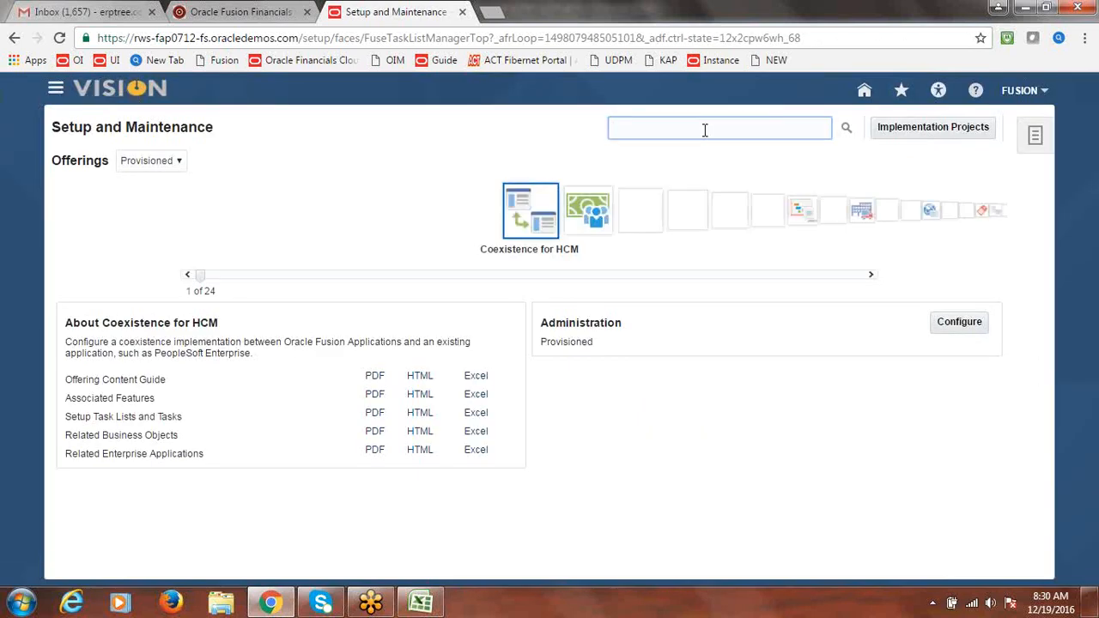
pyautogui.write('mana')
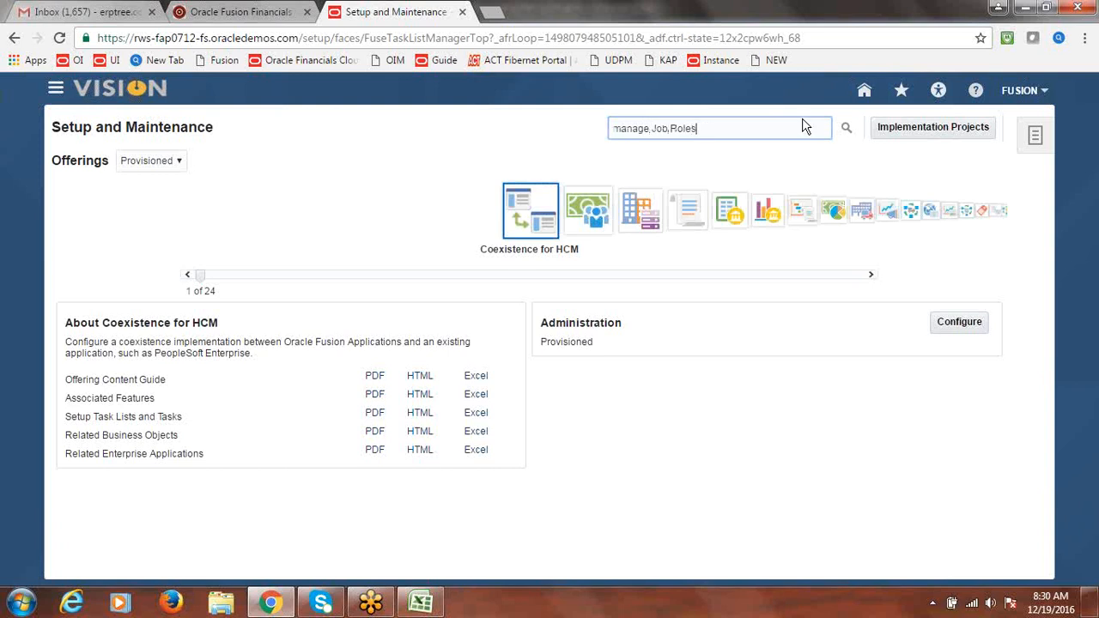
pyautogui.write('ge Job Roles')
pyautogui.click(846, 127)
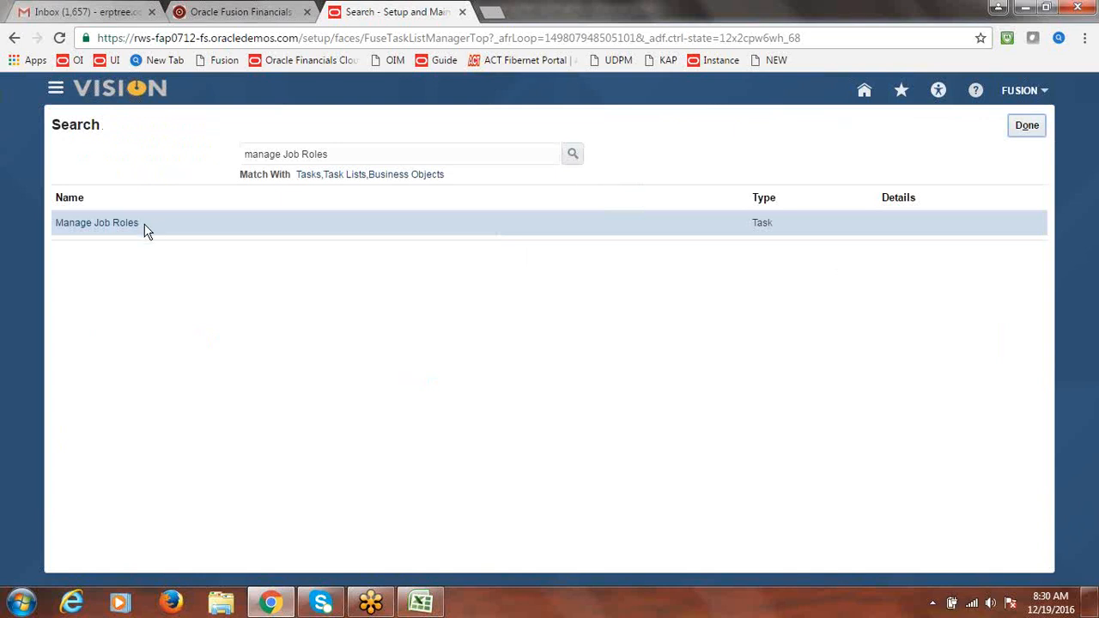
pyautogui.click(99, 228)
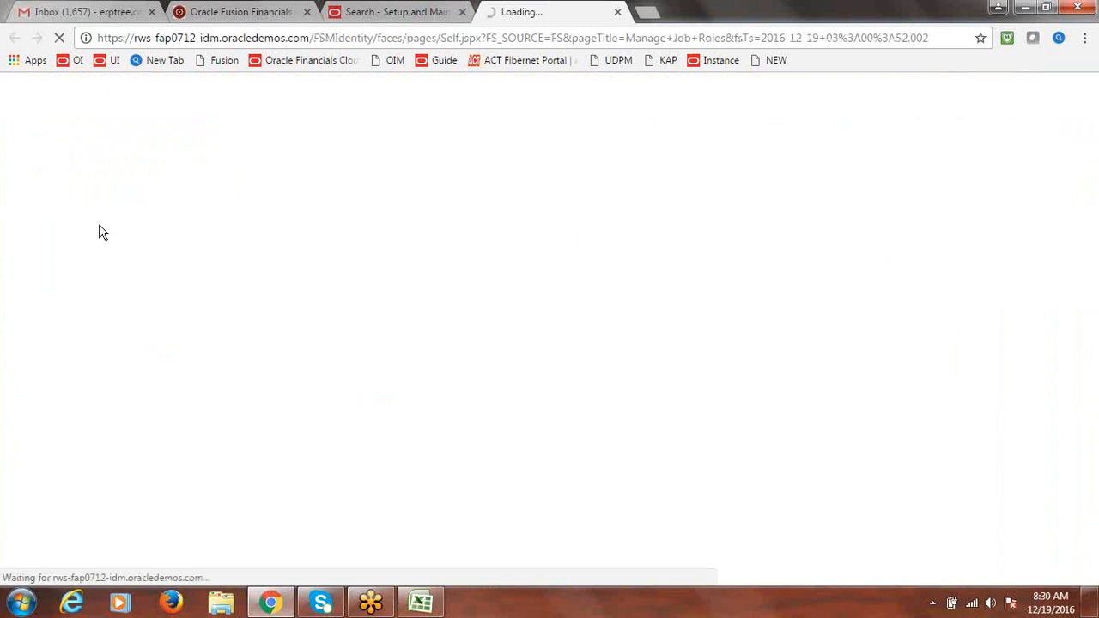
pyautogui.click(618, 13)
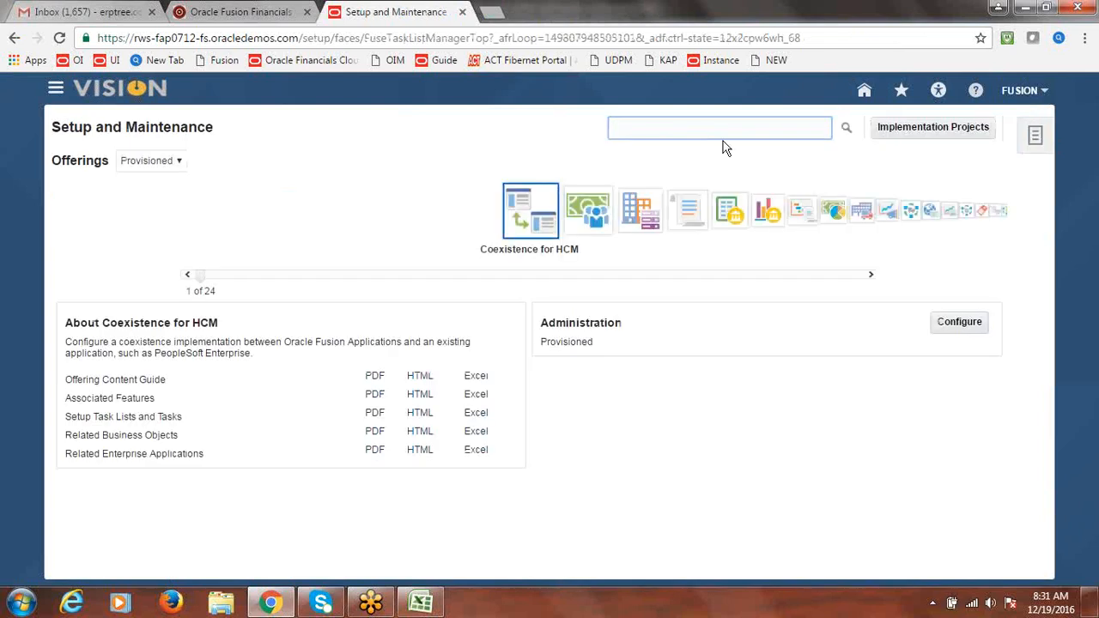
# Zoom the browser page to 90% and bring up the Navigator's work area list
pyautogui.click(797, 124)
pyautogui.click(55, 89)
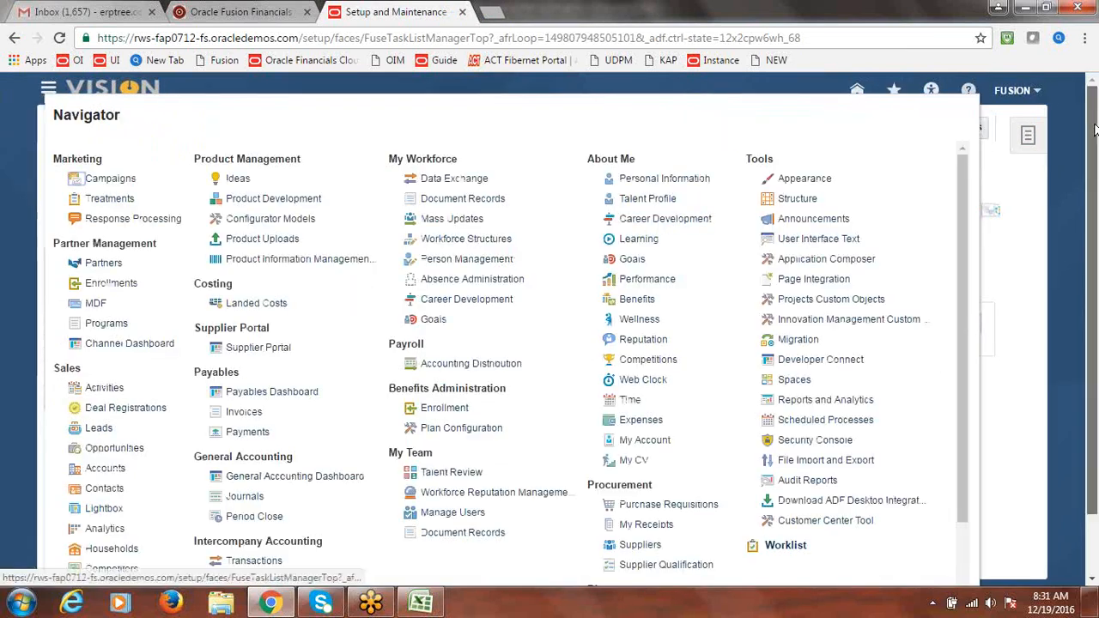
pyautogui.click(1096, 207)
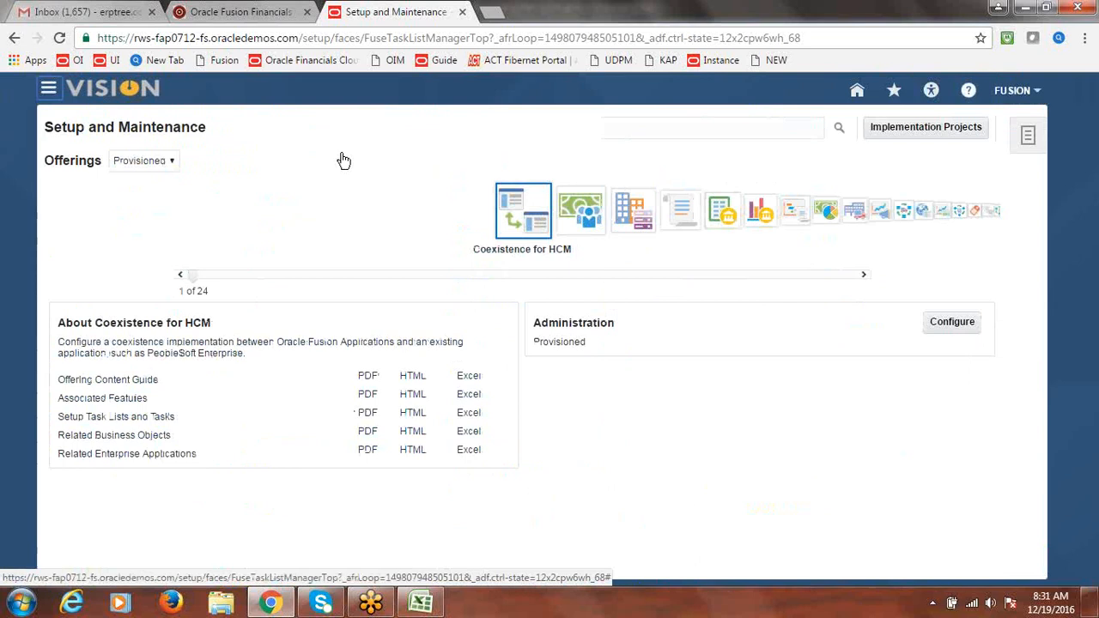
pyautogui.click(1085, 38)
pyautogui.click(978, 190)
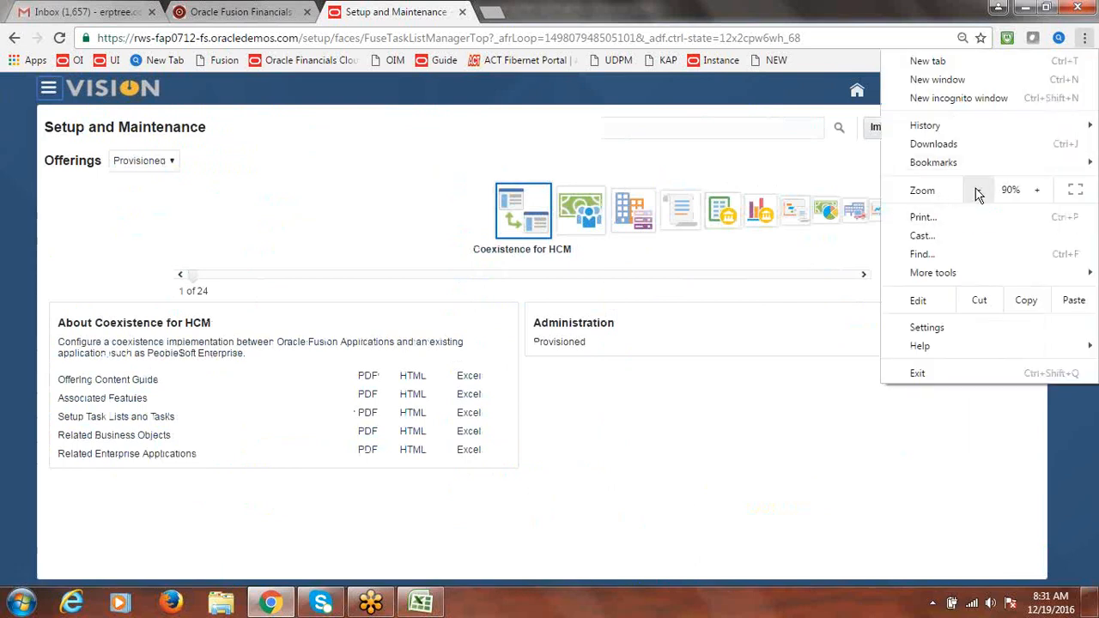
pyautogui.click(50, 89)
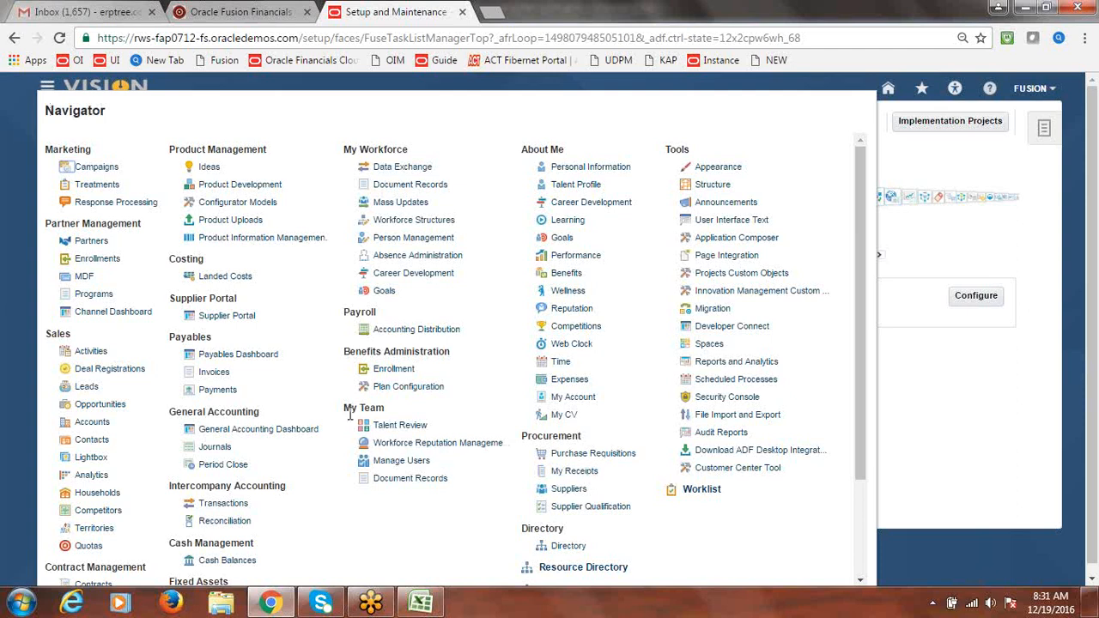
# Open Manage Users under My Team and check the browser zoom level
pyautogui.moveTo(345, 410); pyautogui.dragTo(379, 405)
pyautogui.click(399, 463)
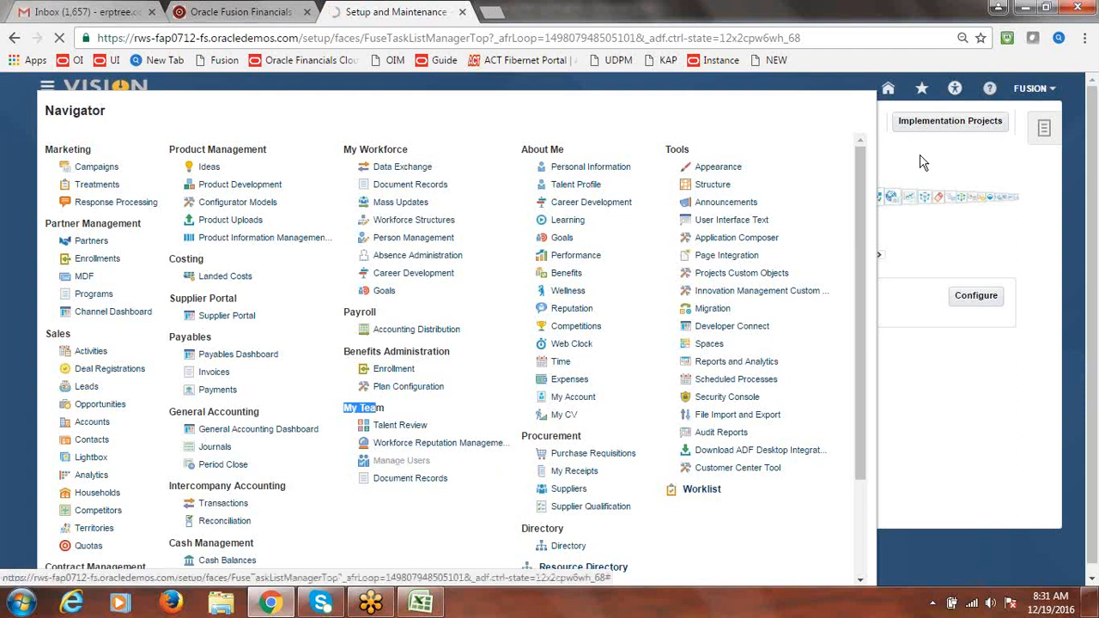
pyautogui.click(1084, 38)
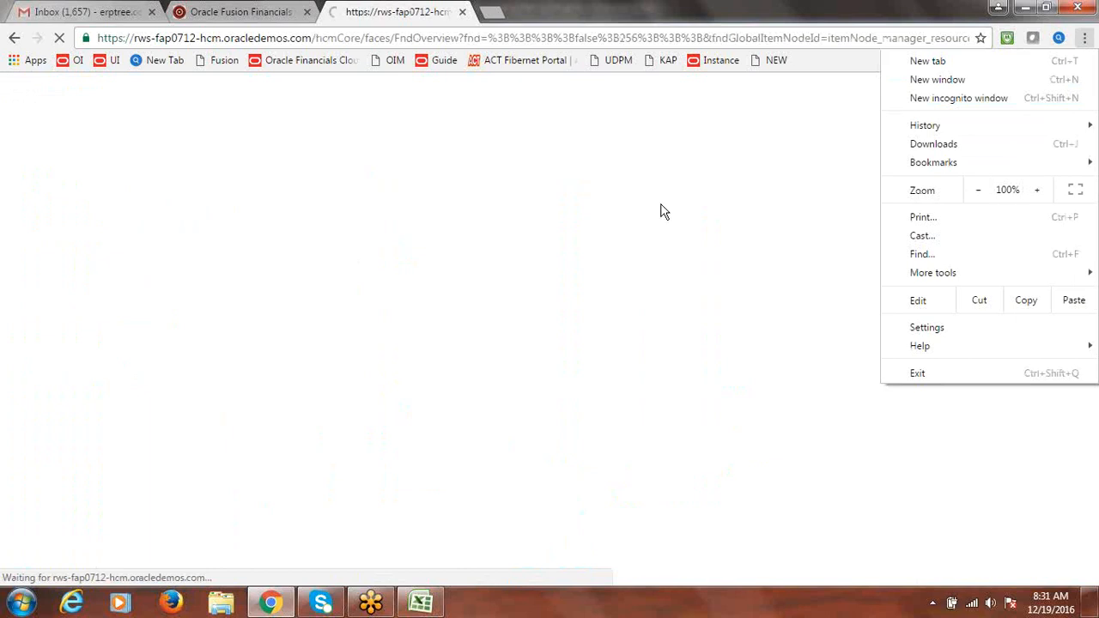
pyautogui.click(474, 142)
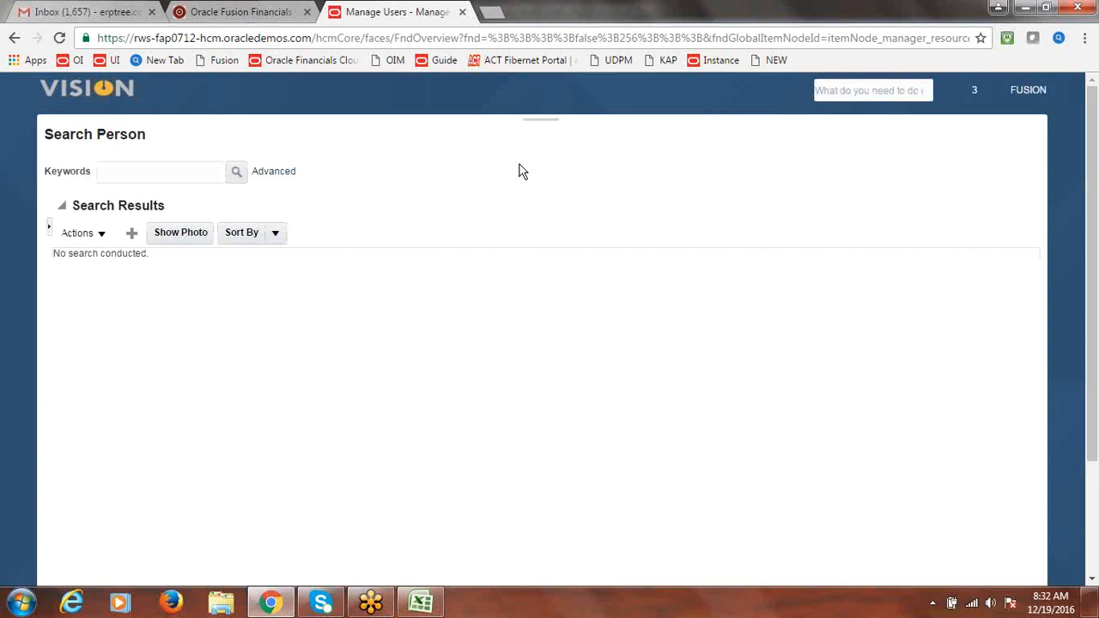
pyautogui.click(131, 234)
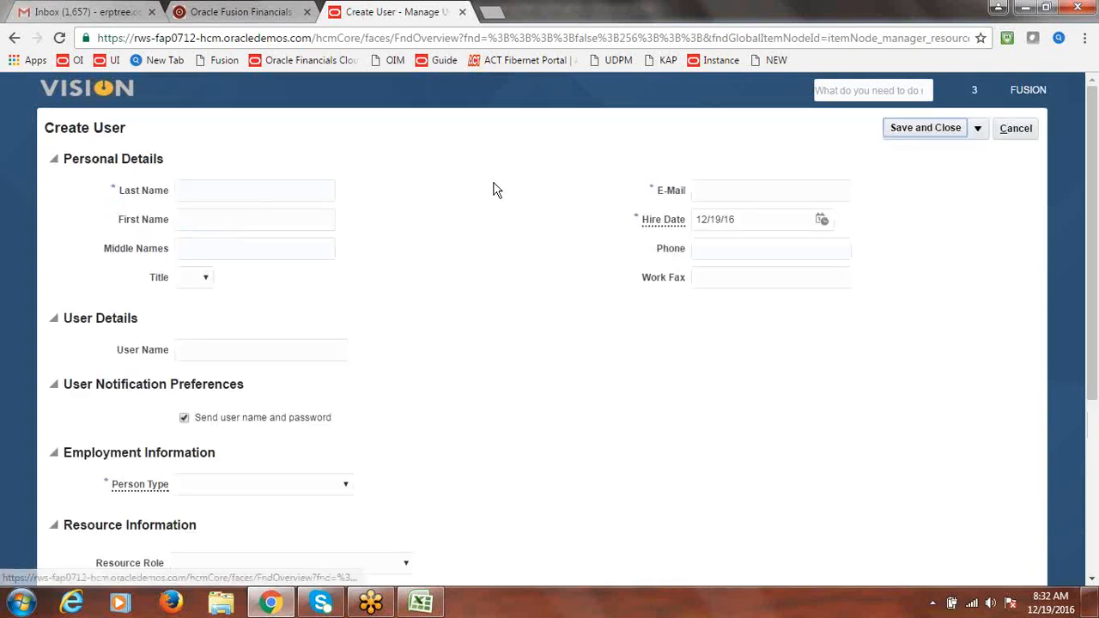
pyautogui.click(263, 191)
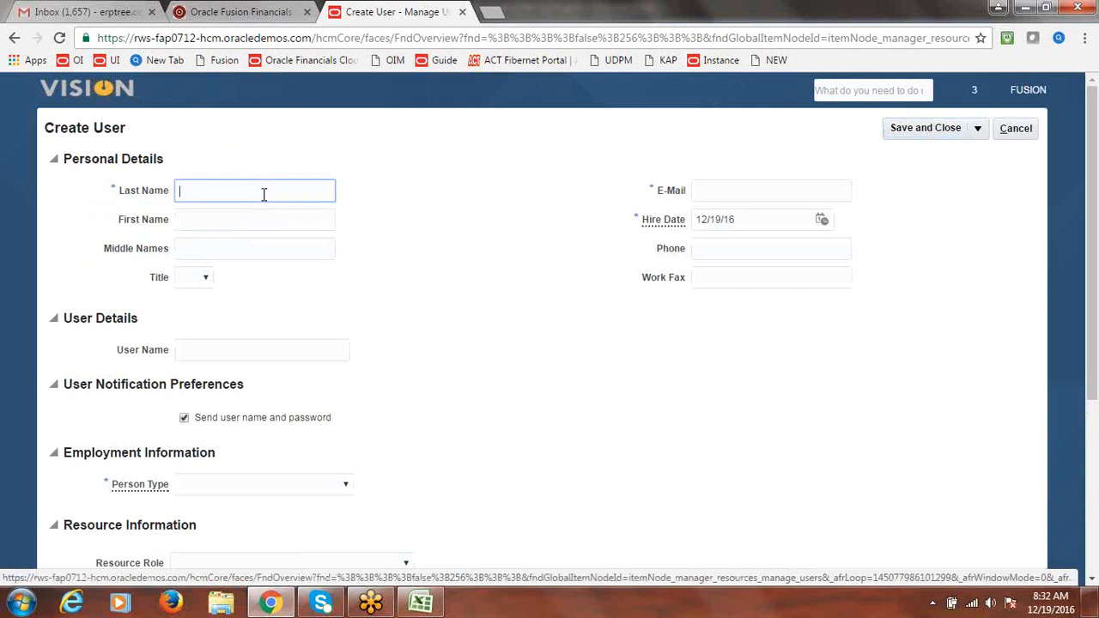
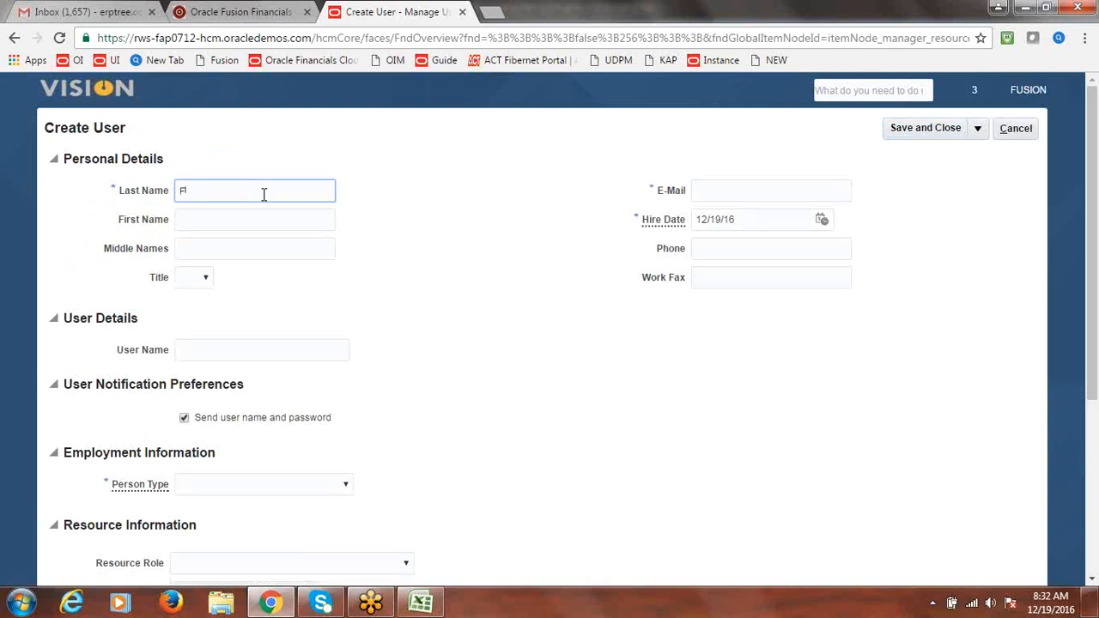
pyautogui.moveTo(264, 193); pyautogui.dragTo(150, 209)
pyautogui.hotkey('ctrl', 'c')
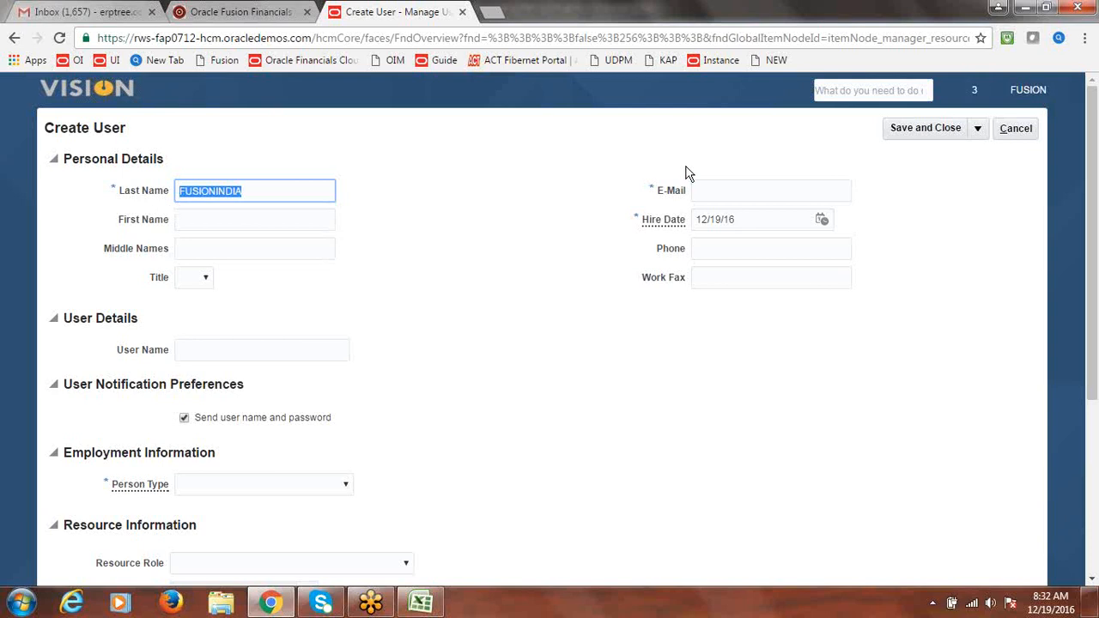
pyautogui.click(697, 192)
pyautogui.hotkey('ctrl', 'v')
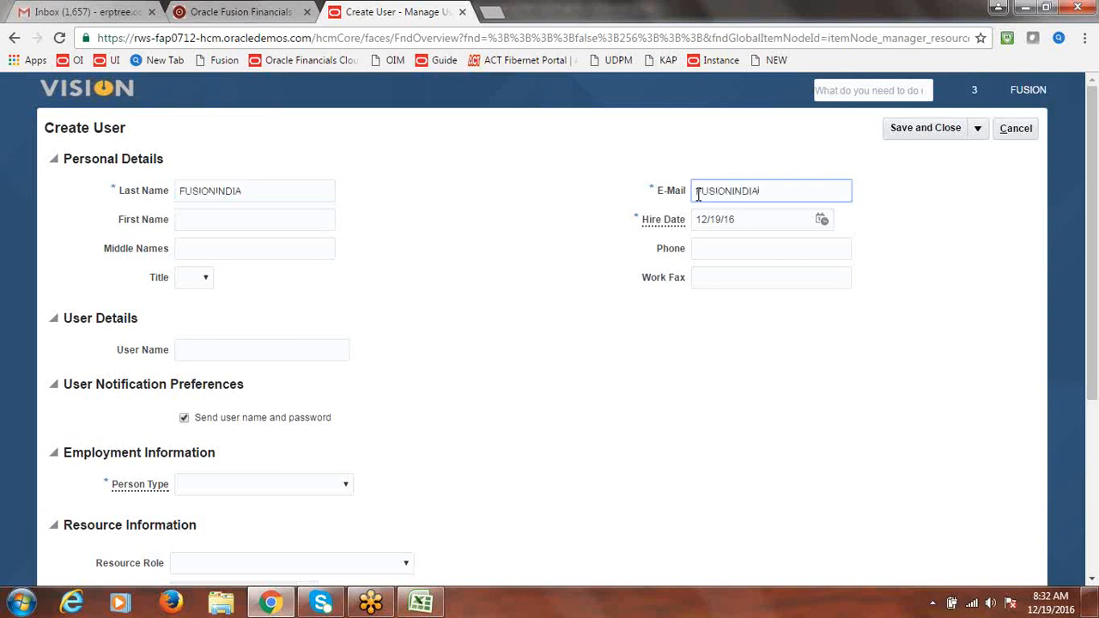
pyautogui.write('@GMAIL.COM.')
# Set user name FUSIONINDIA, stop sending credentials, and choose person type Employee
pyautogui.click(288, 346)
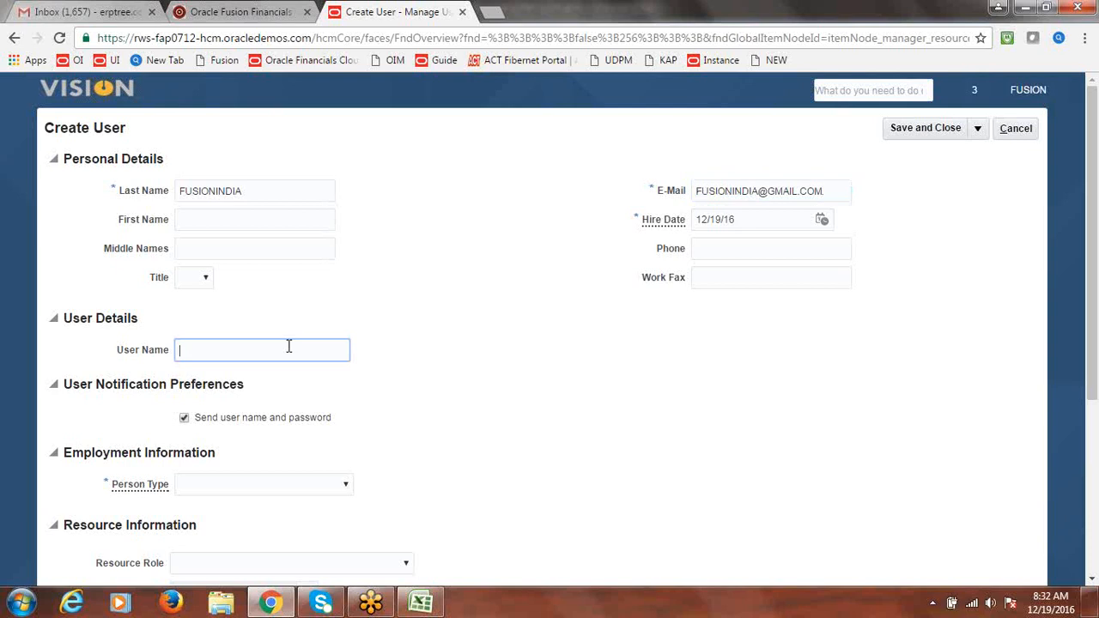
pyautogui.hotkey('ctrl', 'v')
pyautogui.scroll(-1, 1090, 312)
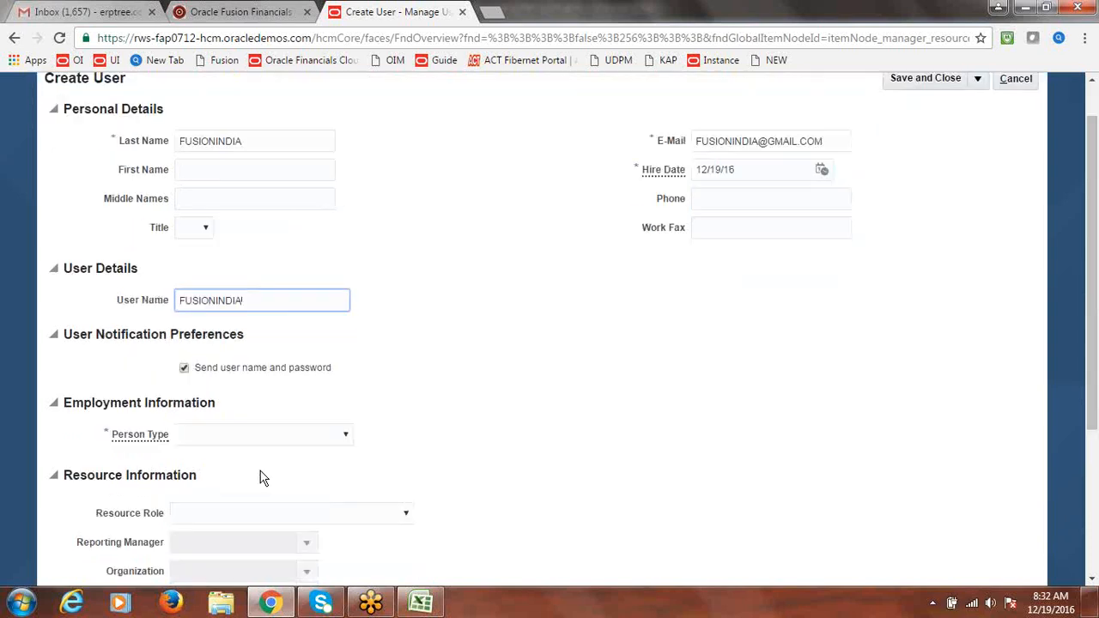
pyautogui.click(184, 368)
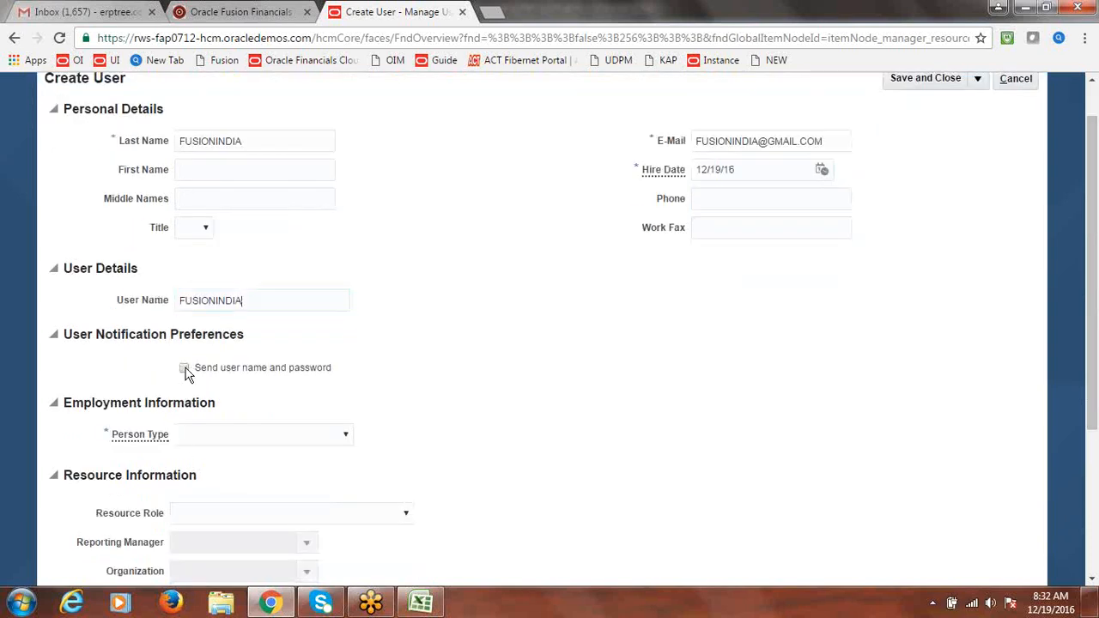
pyautogui.click(344, 435)
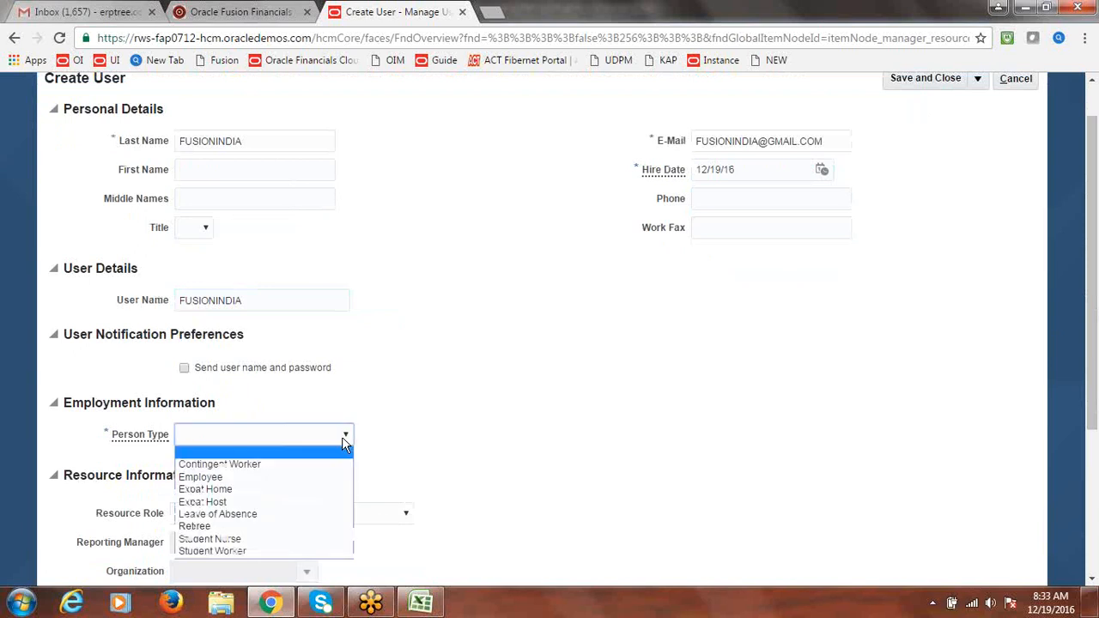
pyautogui.click(266, 477)
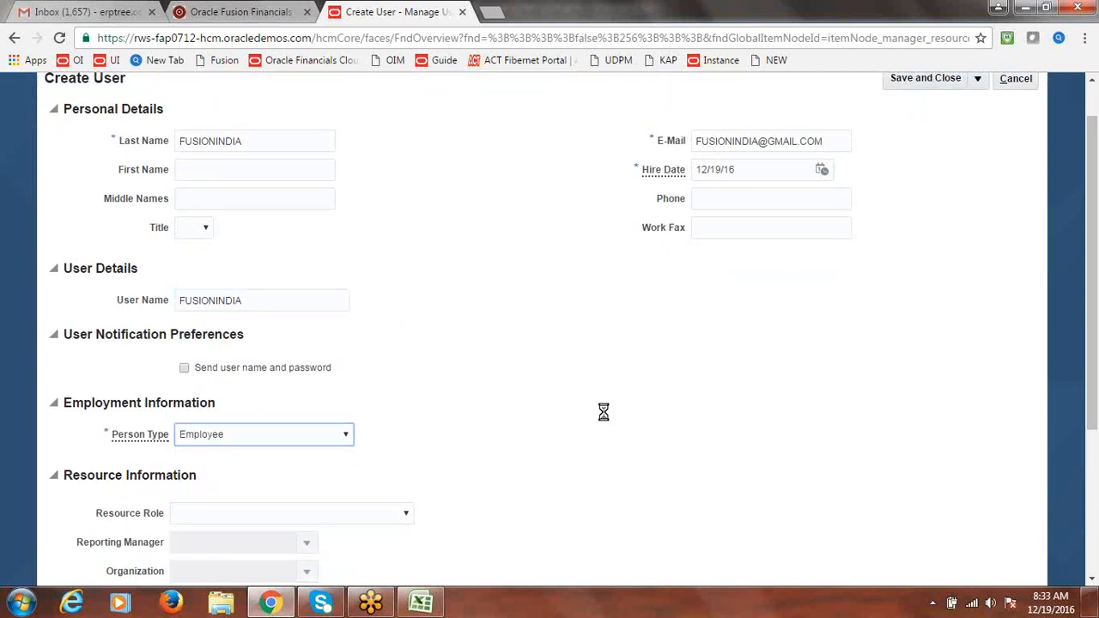
pyautogui.moveTo(1090, 255); pyautogui.dragTo(1087, 363)
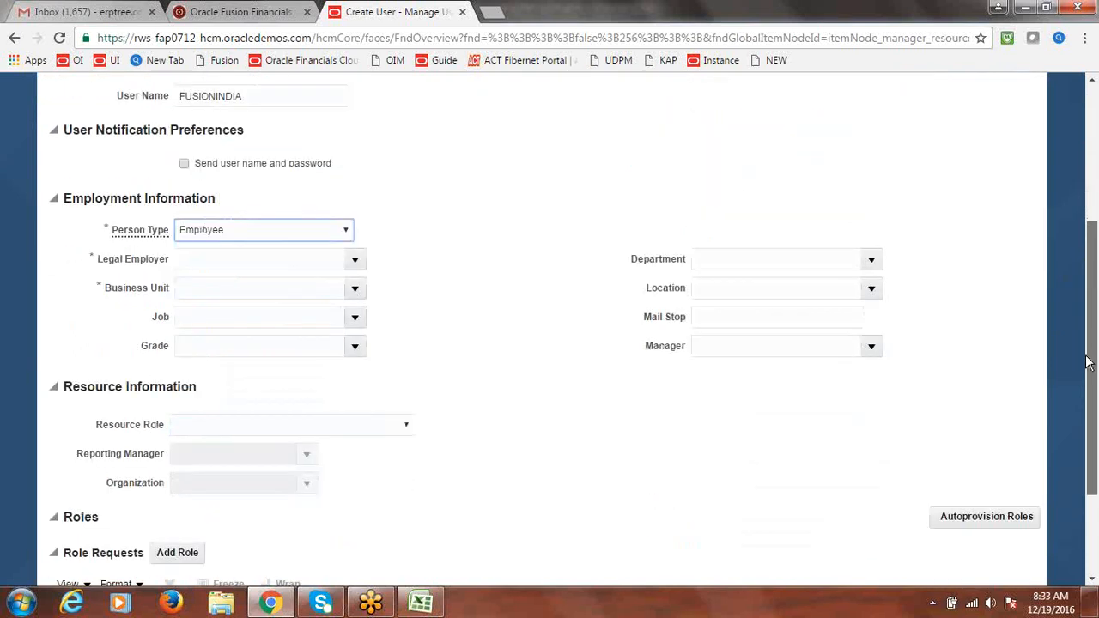
# Set the legal employer to Fusion USA Legal Entity by searching 'Fusion'
pyautogui.click(354, 259)
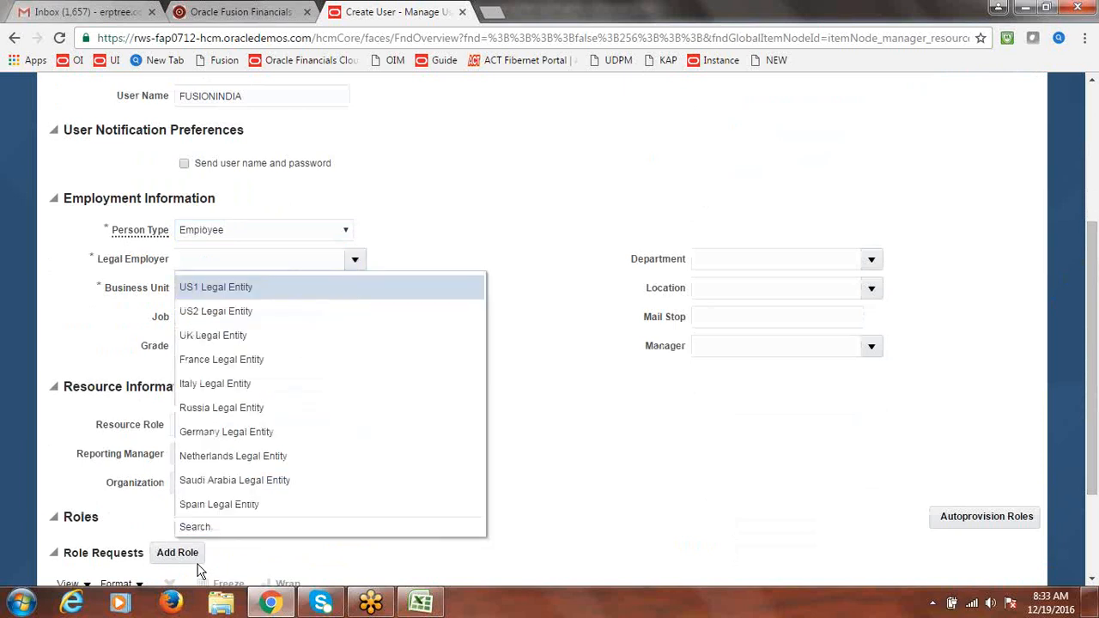
pyautogui.click(194, 526)
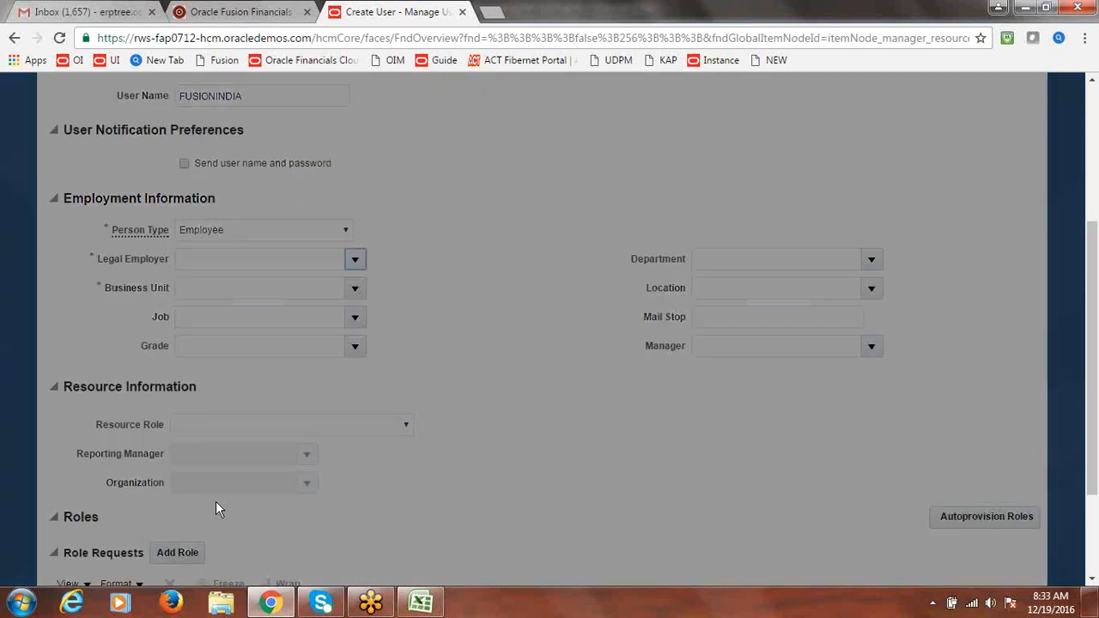
pyautogui.click(478, 297)
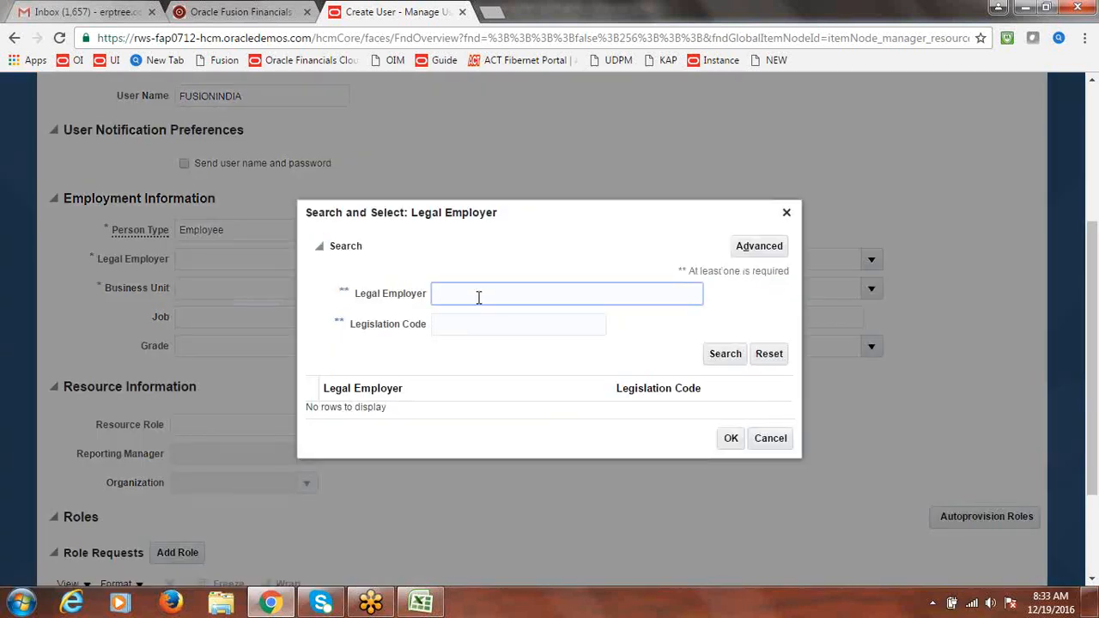
pyautogui.write('Fusion')
pyautogui.click(727, 359)
pyautogui.click(388, 410)
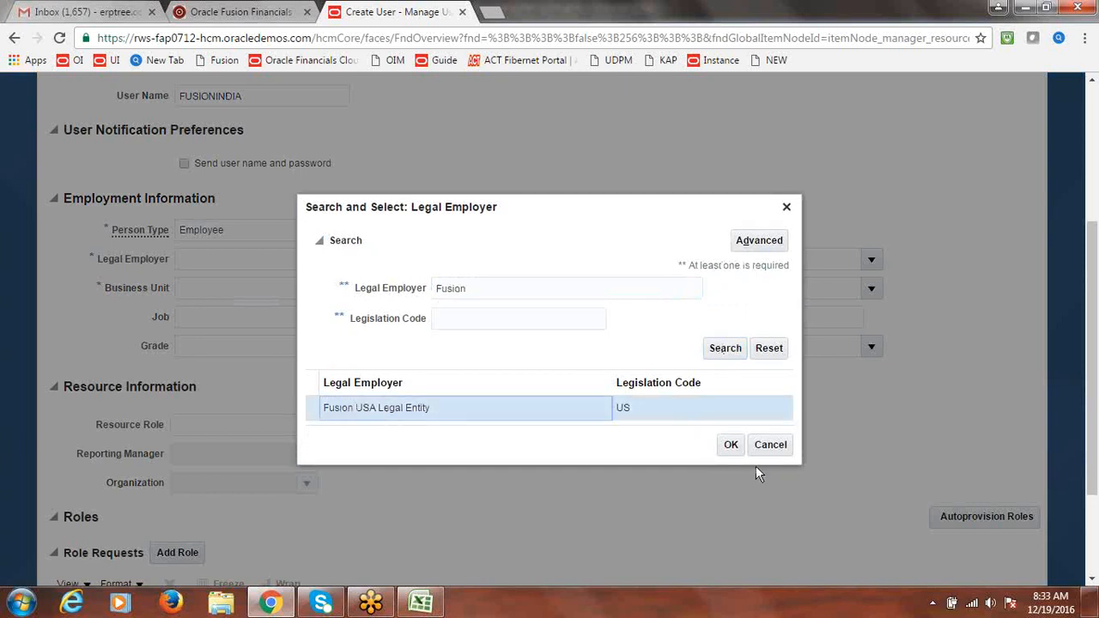
pyautogui.click(731, 444)
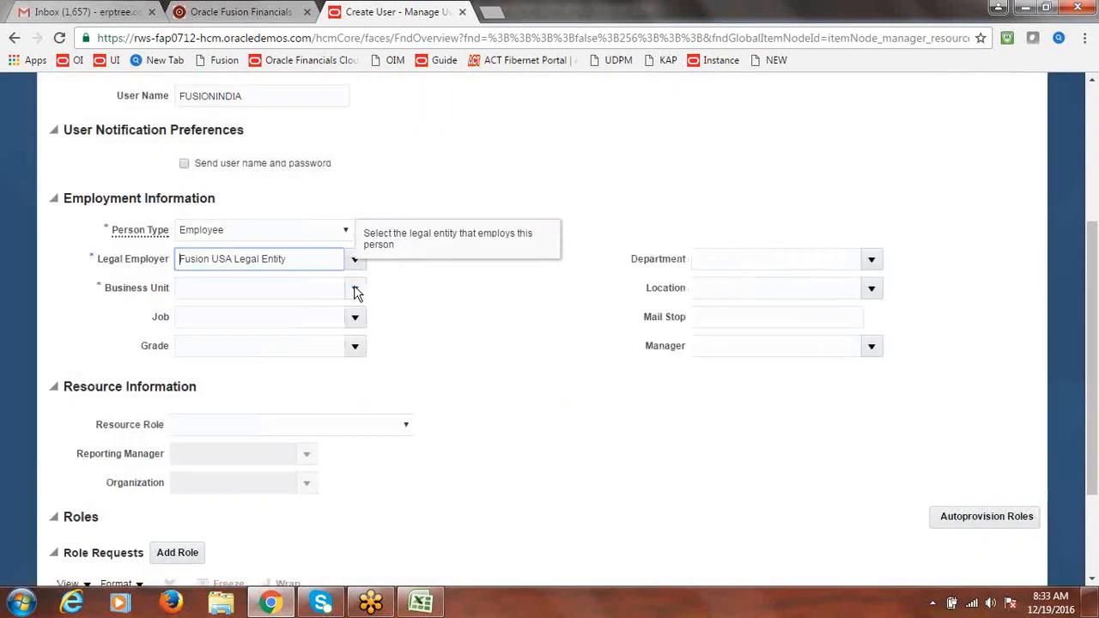
# Set the business unit to Fusion US Business Unit by searching 'Fusion'
pyautogui.click(354, 287)
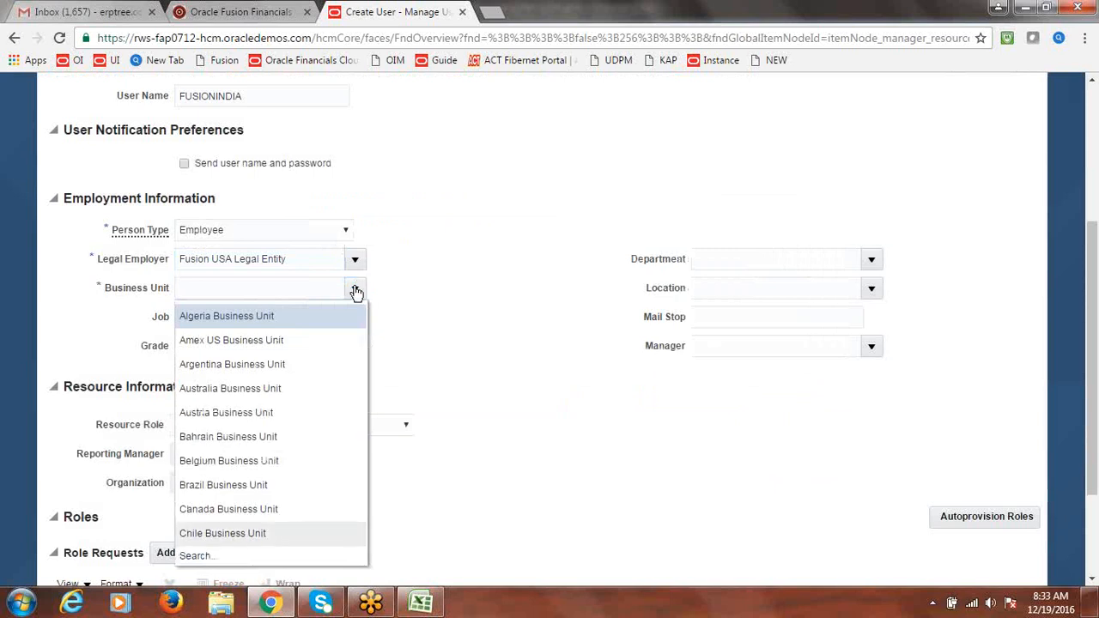
pyautogui.click(191, 556)
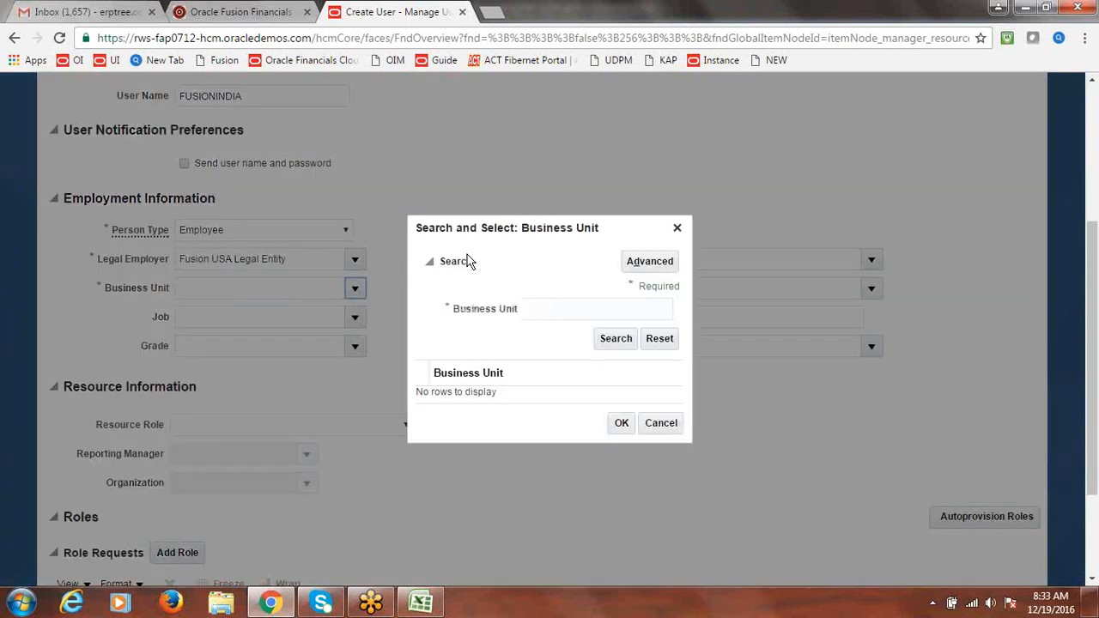
pyautogui.click(544, 311)
pyautogui.write('Fusion')
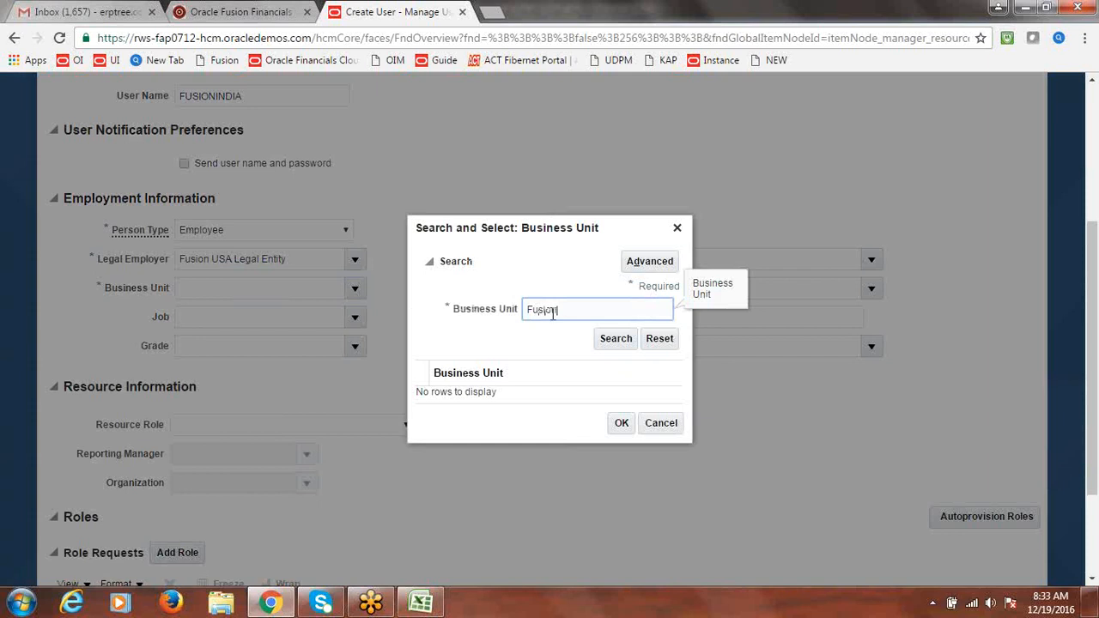
pyautogui.click(620, 340)
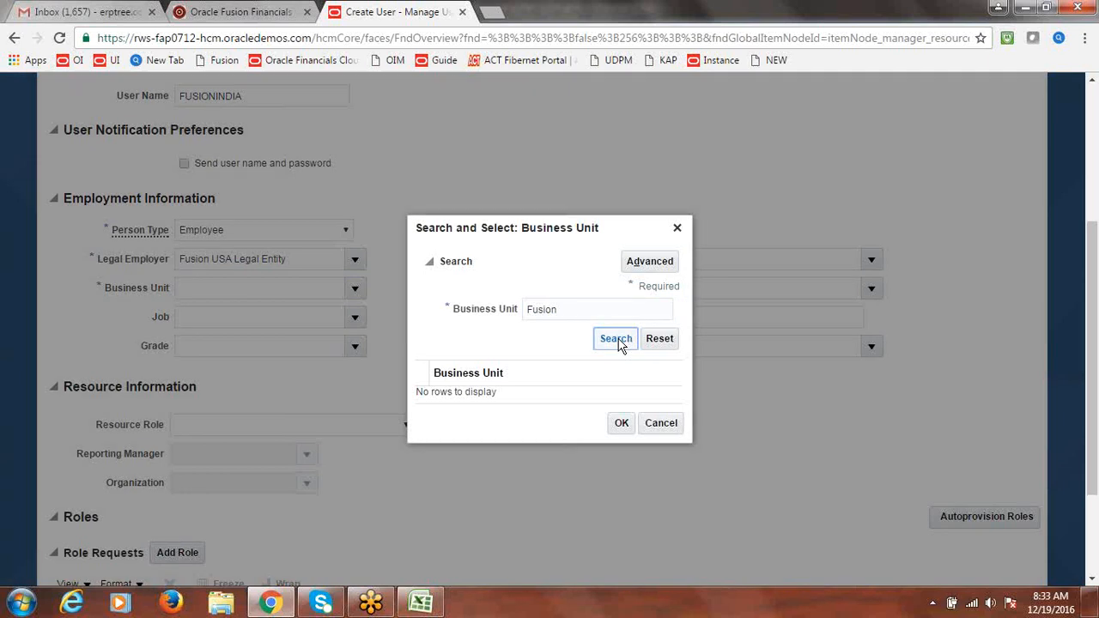
pyautogui.click(500, 399)
pyautogui.click(620, 431)
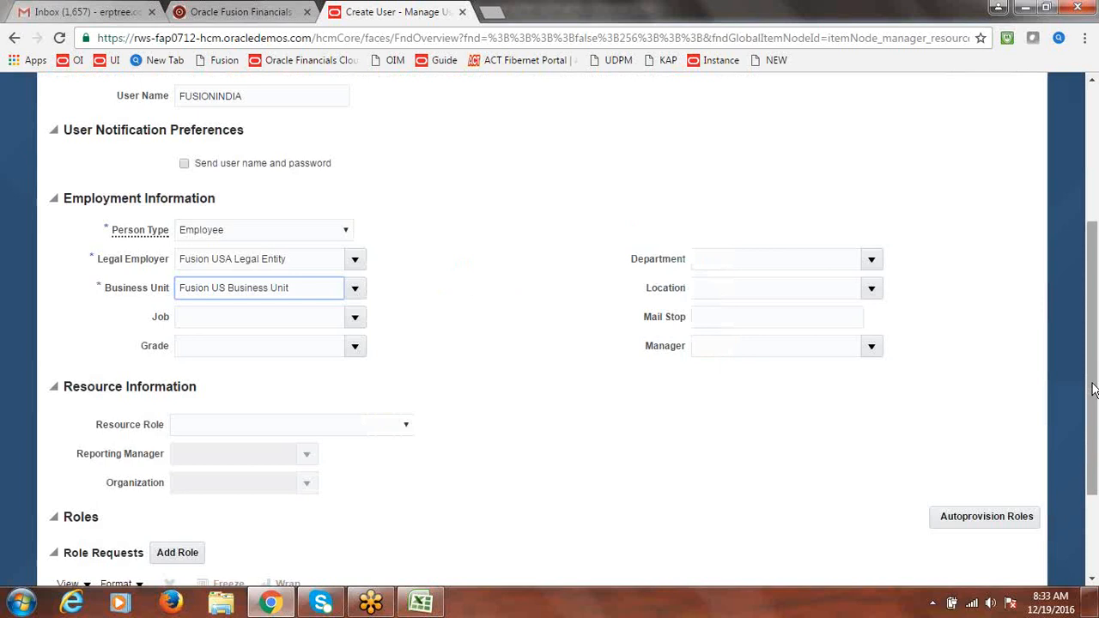
pyautogui.moveTo(1092, 390); pyautogui.dragTo(1095, 231)
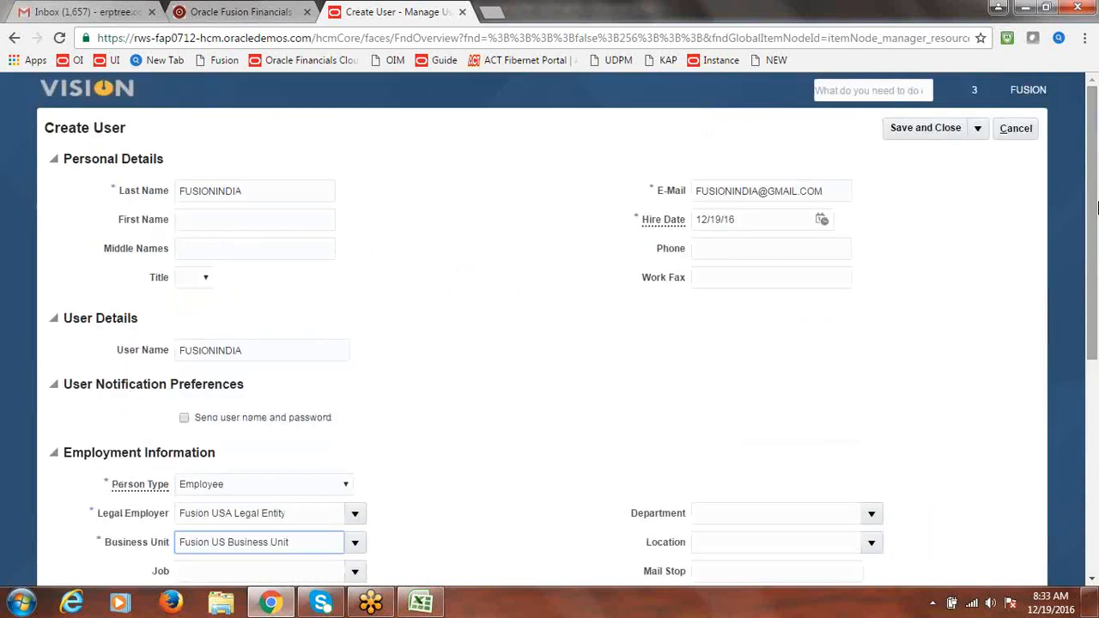
# Save and close the new user, then bring up the FUSION settings and actions list
pyautogui.click(933, 131)
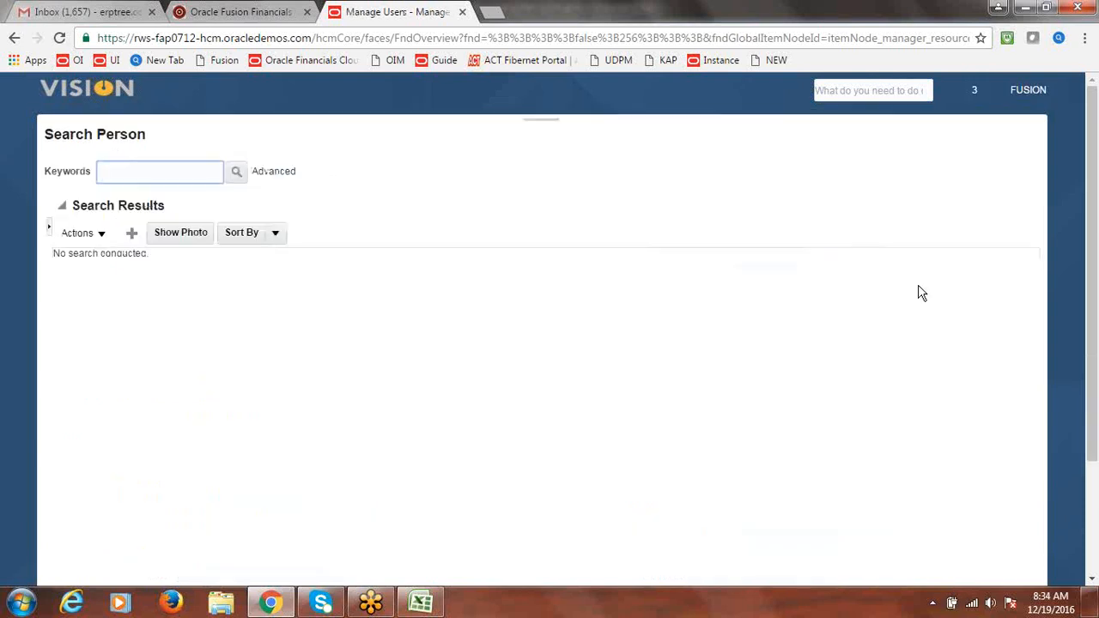
pyautogui.click(1040, 96)
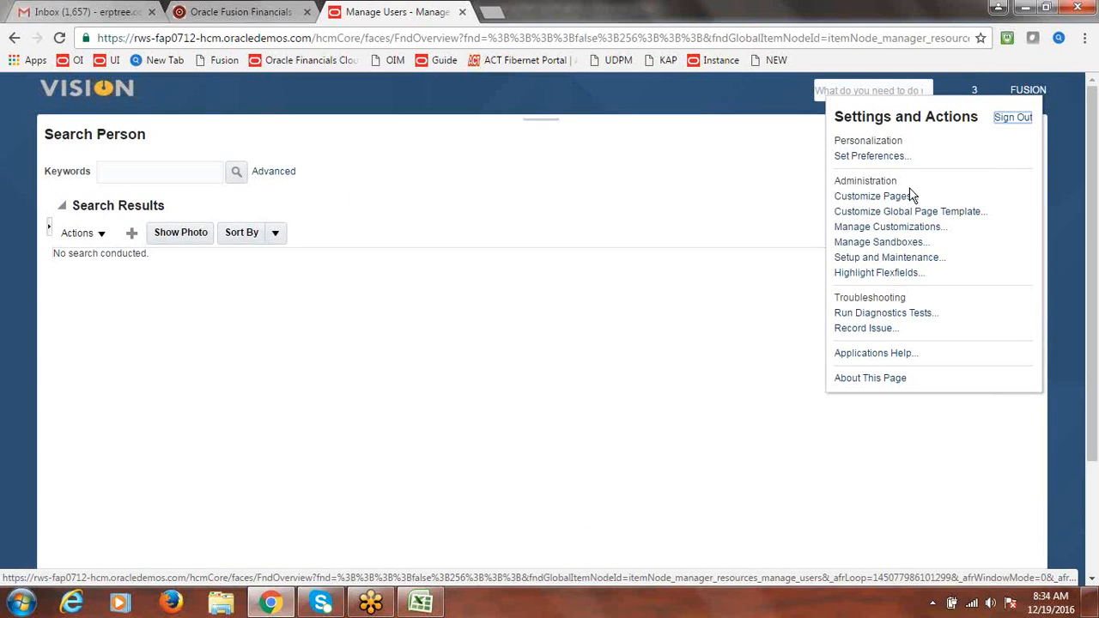
# Search Setup and Maintenance for 'manage Job Roles', reset browser zoom, and launch Manage Job Roles
pyautogui.click(879, 259)
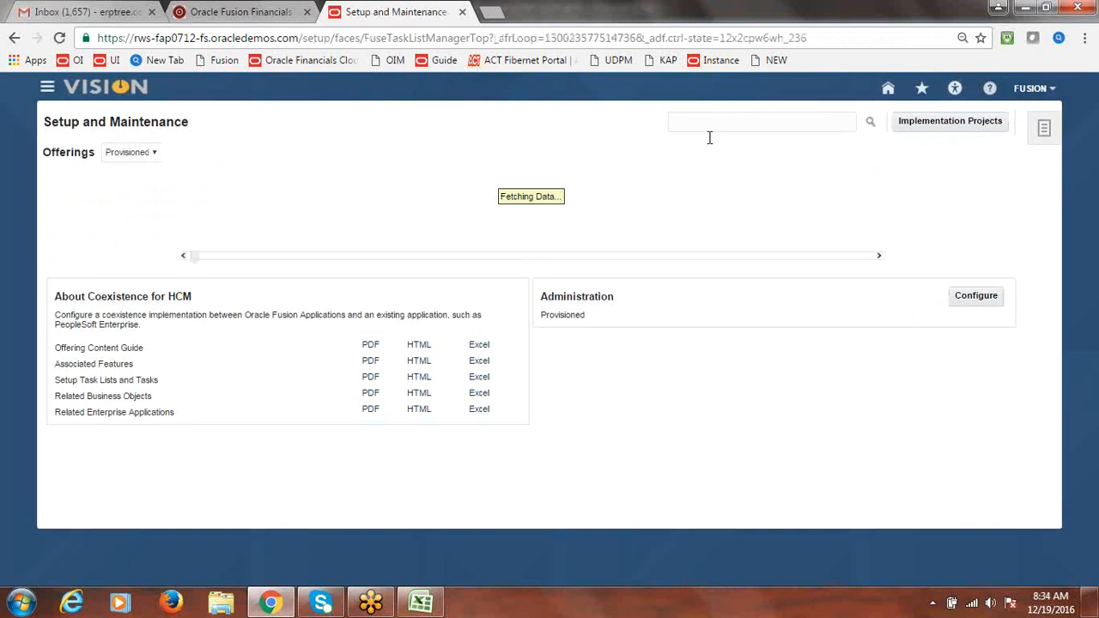
pyautogui.click(707, 126)
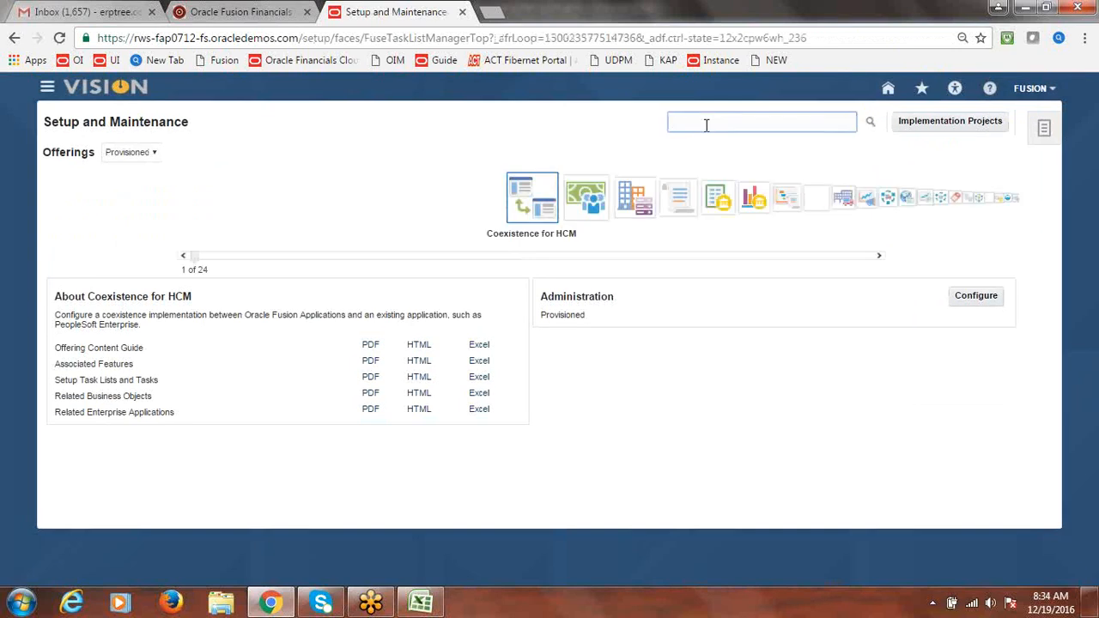
pyautogui.write('manage Job Roles')
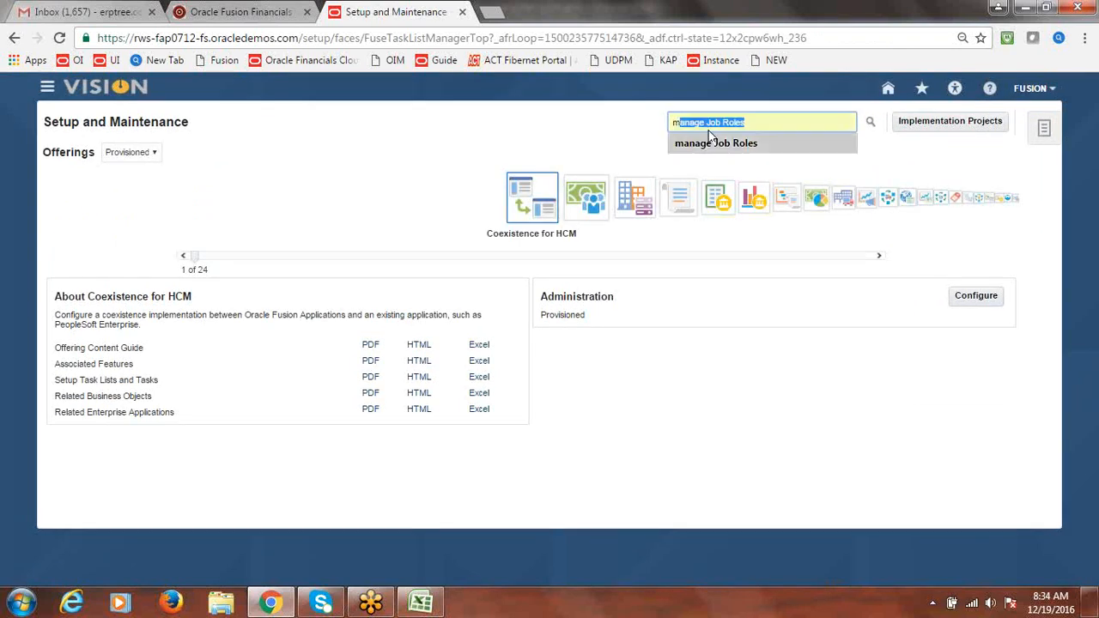
pyautogui.click(710, 142)
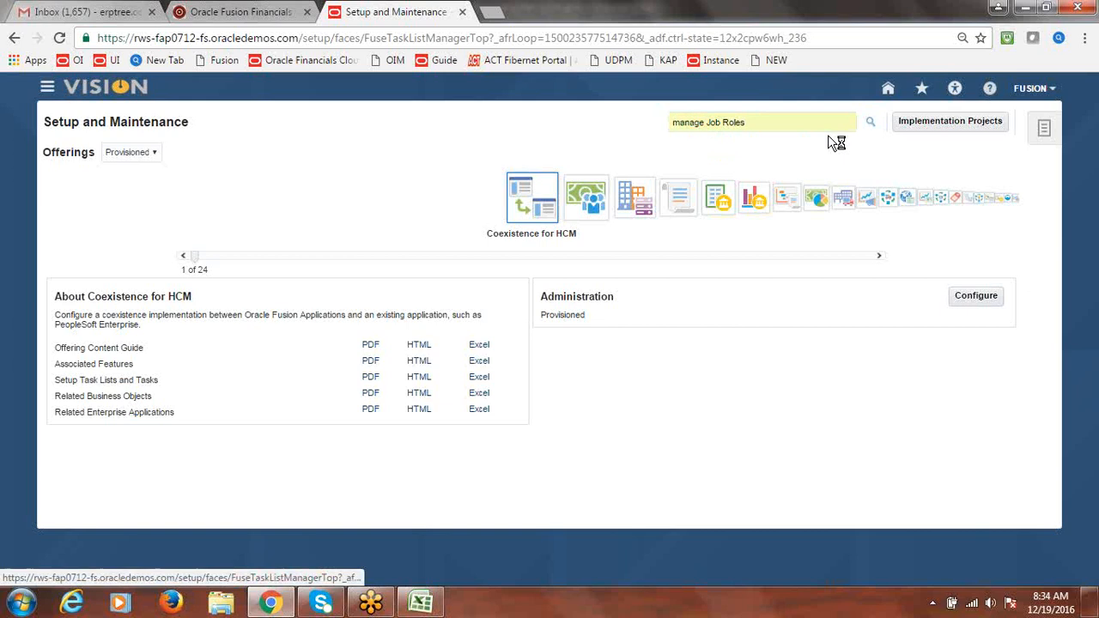
pyautogui.click(1085, 38)
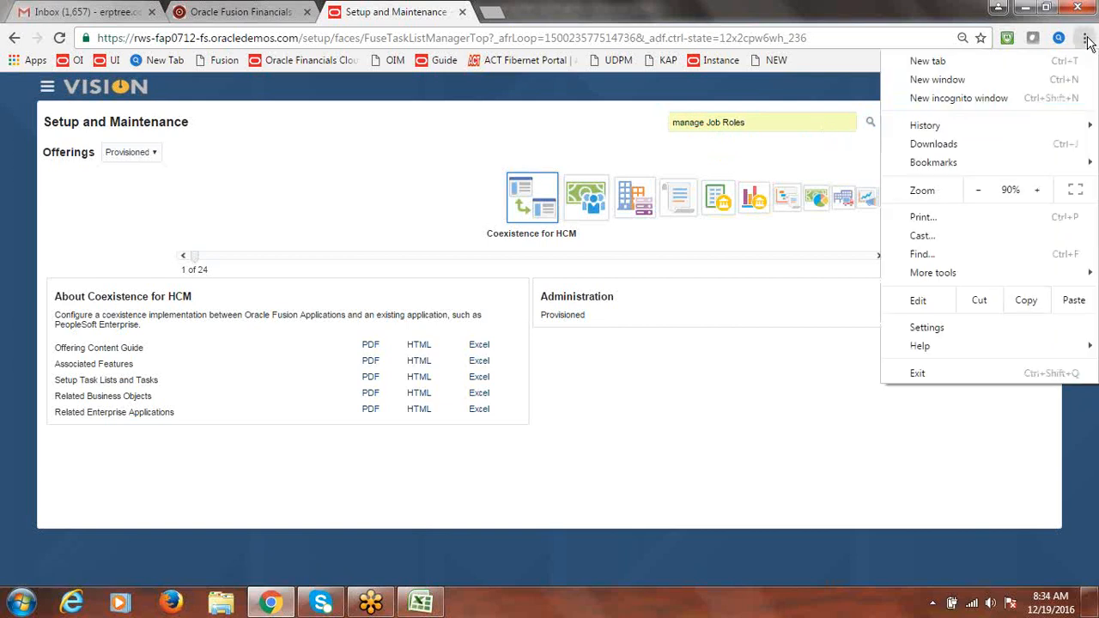
pyautogui.click(977, 189)
pyautogui.click(1037, 190)
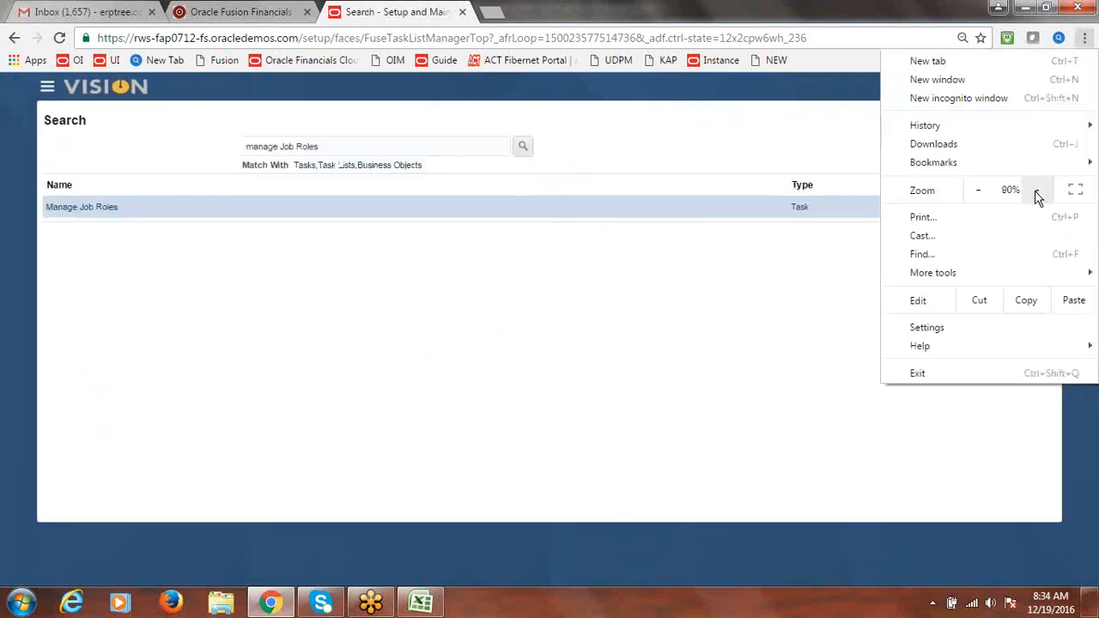
pyautogui.click(1036, 190)
pyautogui.click(676, 123)
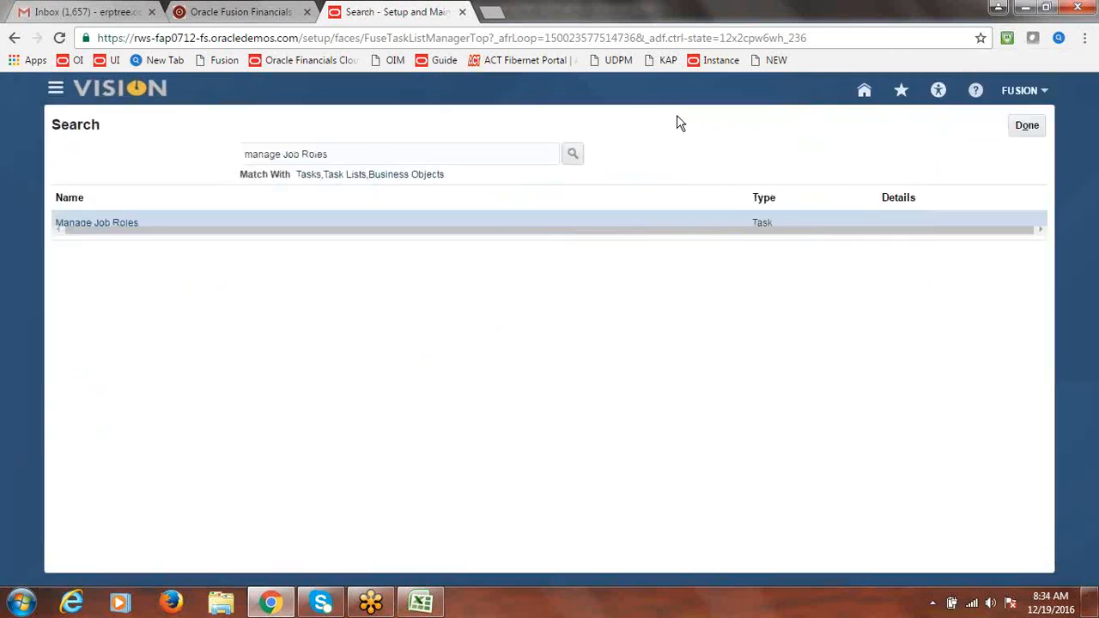
pyautogui.click(101, 222)
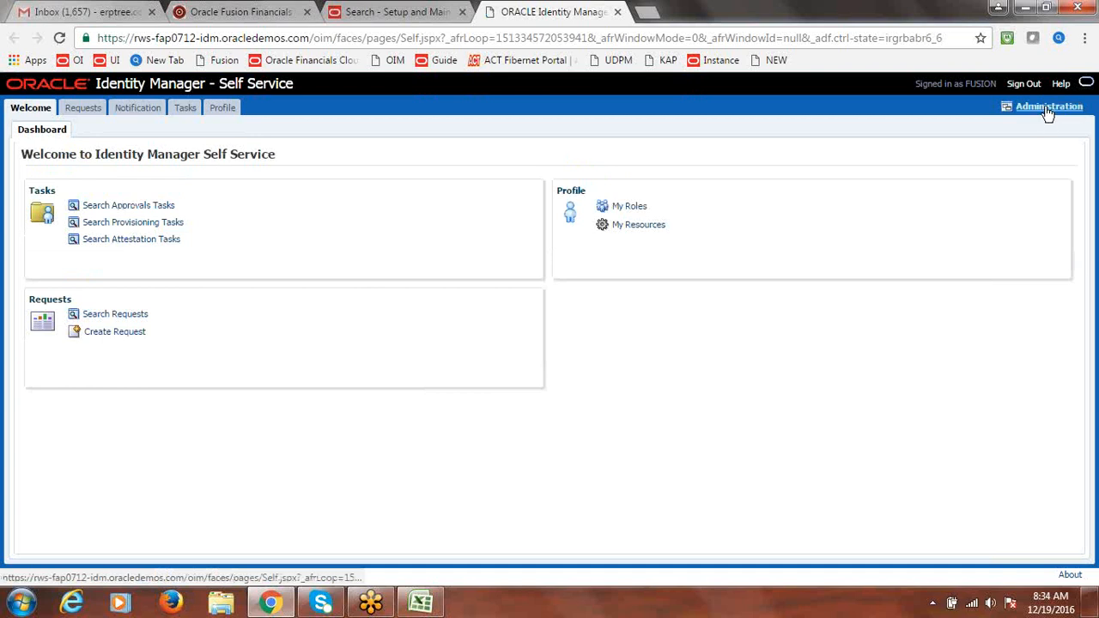
# Search Identity Manager users for FUSIONINDIA and open that user's record
pyautogui.click(1048, 110)
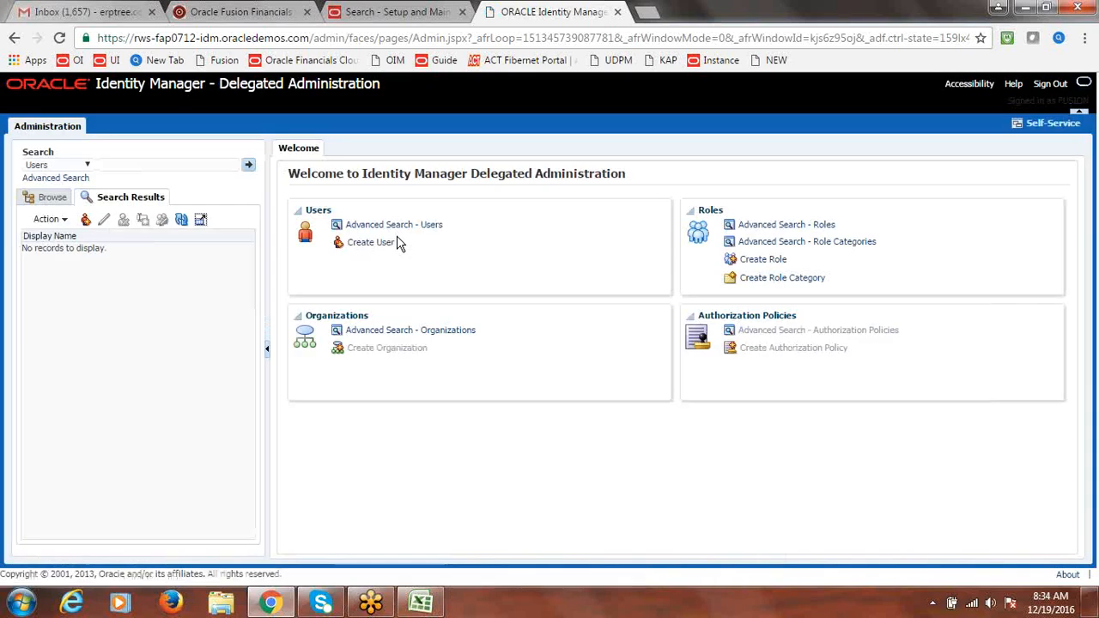
pyautogui.click(120, 163)
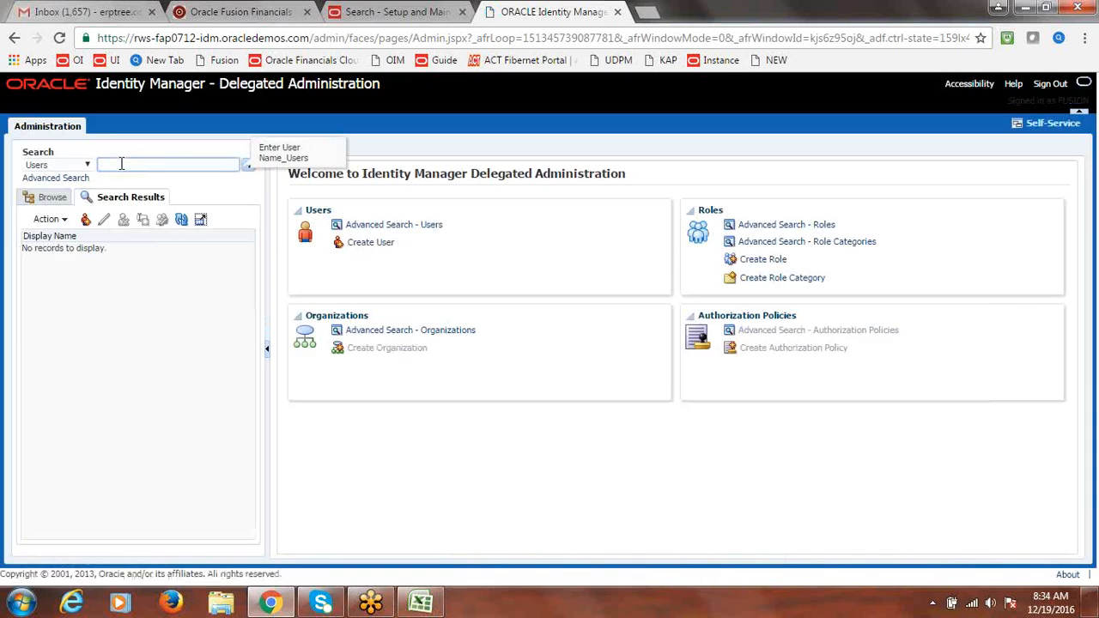
pyautogui.write('FUSIONINDIA')
pyautogui.click(246, 167)
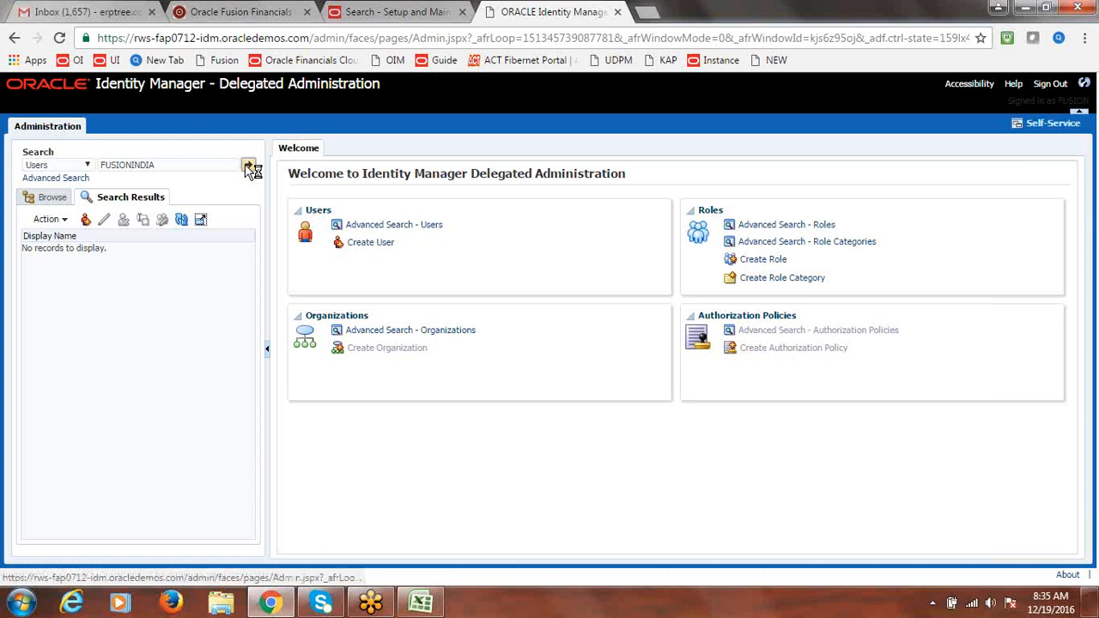
pyautogui.click(69, 248)
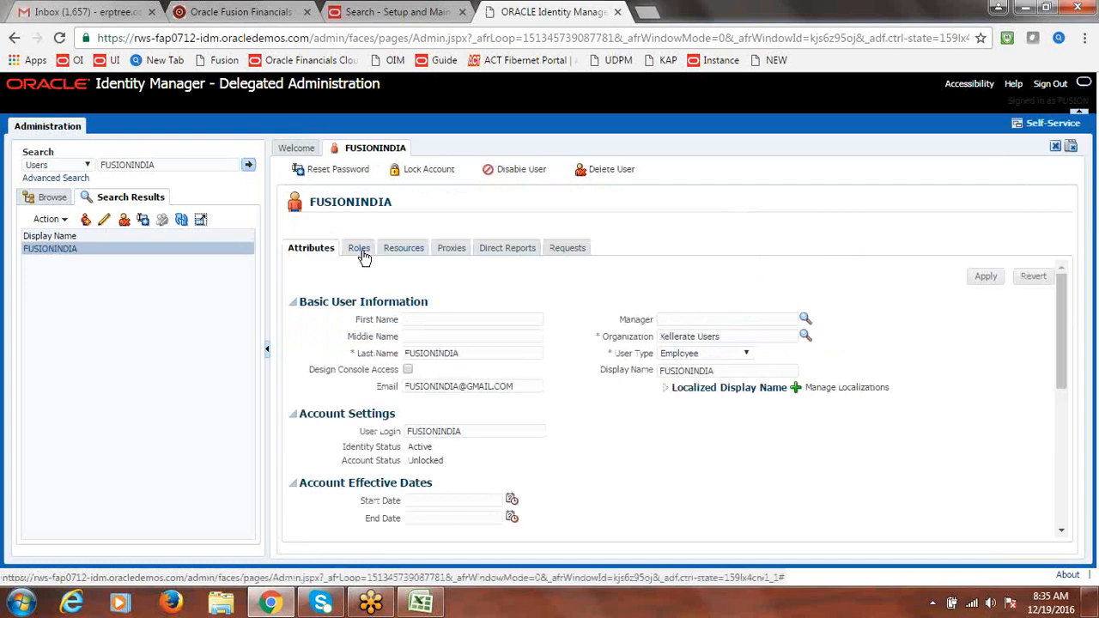
# Manually reset FUSIONINDIA's password, entering and confirming it, with the e-mail option unchecked
pyautogui.click(341, 177)
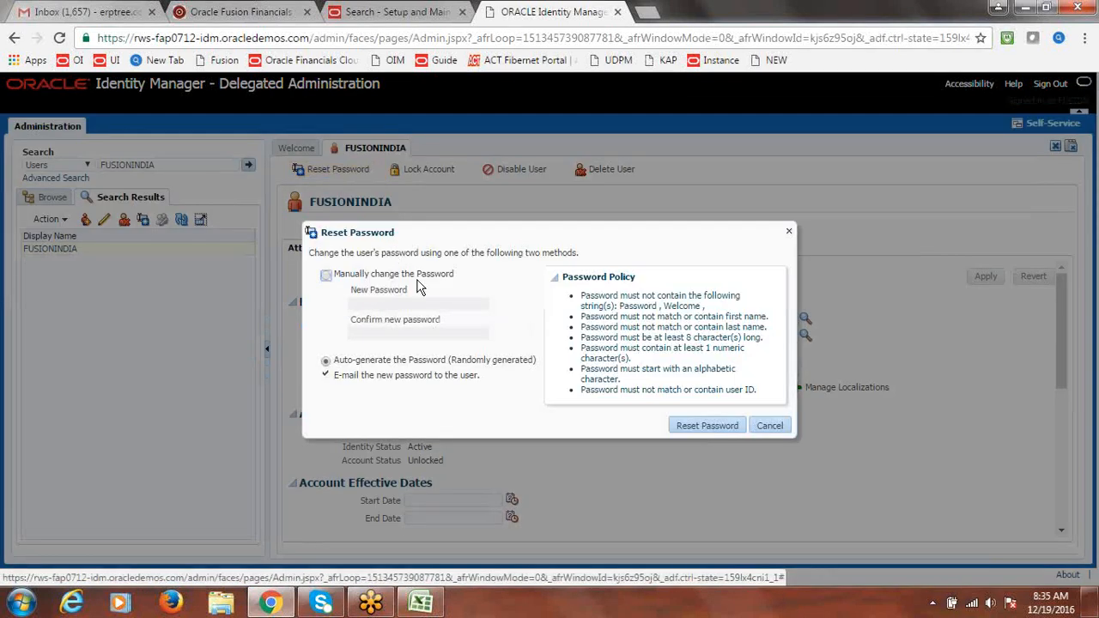
pyautogui.click(325, 275)
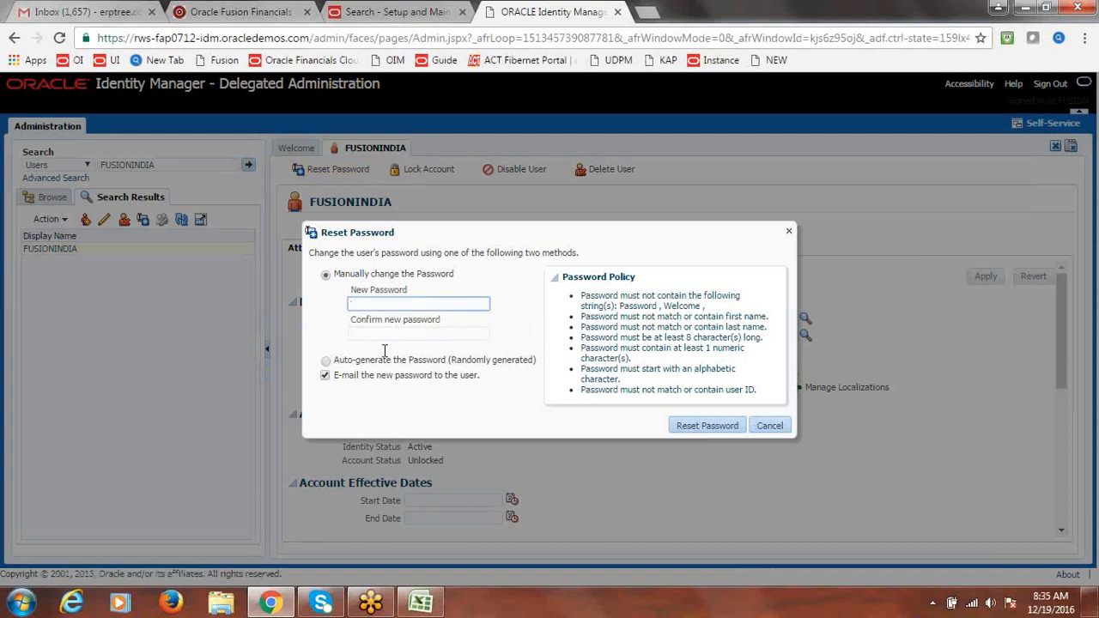
pyautogui.write('••••••••')
pyautogui.press('Tab')
pyautogui.write('•••••••••')
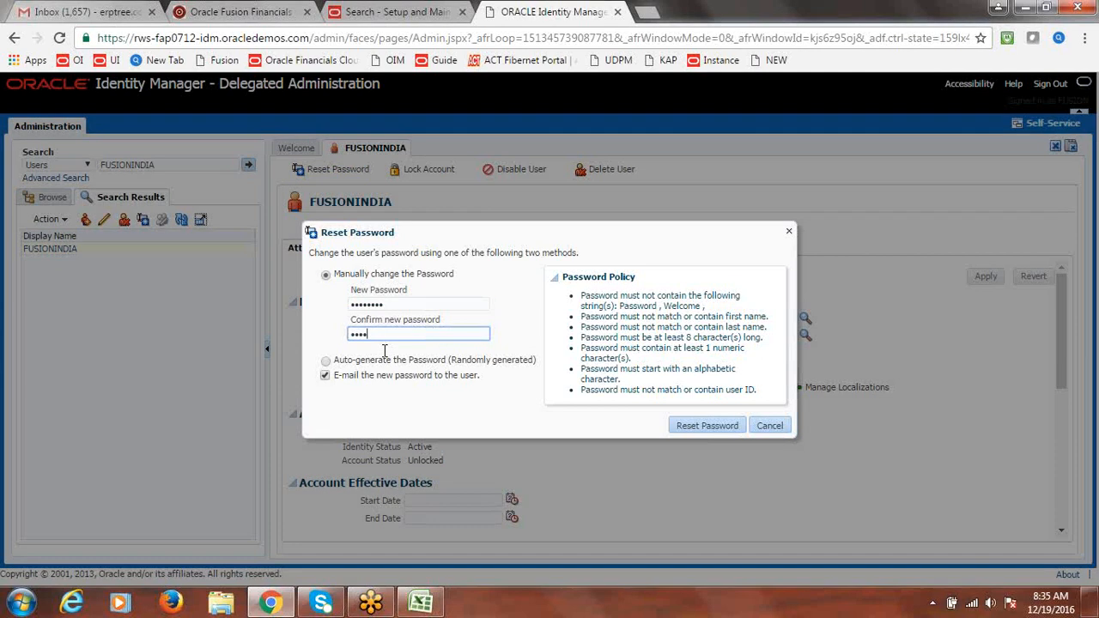
pyautogui.press('BackSpace')
pyautogui.press('BackSpace')
pyautogui.press('BackSpace')
pyautogui.press('BackSpace')
pyautogui.press('BackSpace')
pyautogui.press('BackSpace')
pyautogui.press('BackSpace')
pyautogui.press('BackSpace')
pyautogui.press('BackSpace')
pyautogui.write('••••••••')
pyautogui.click(325, 375)
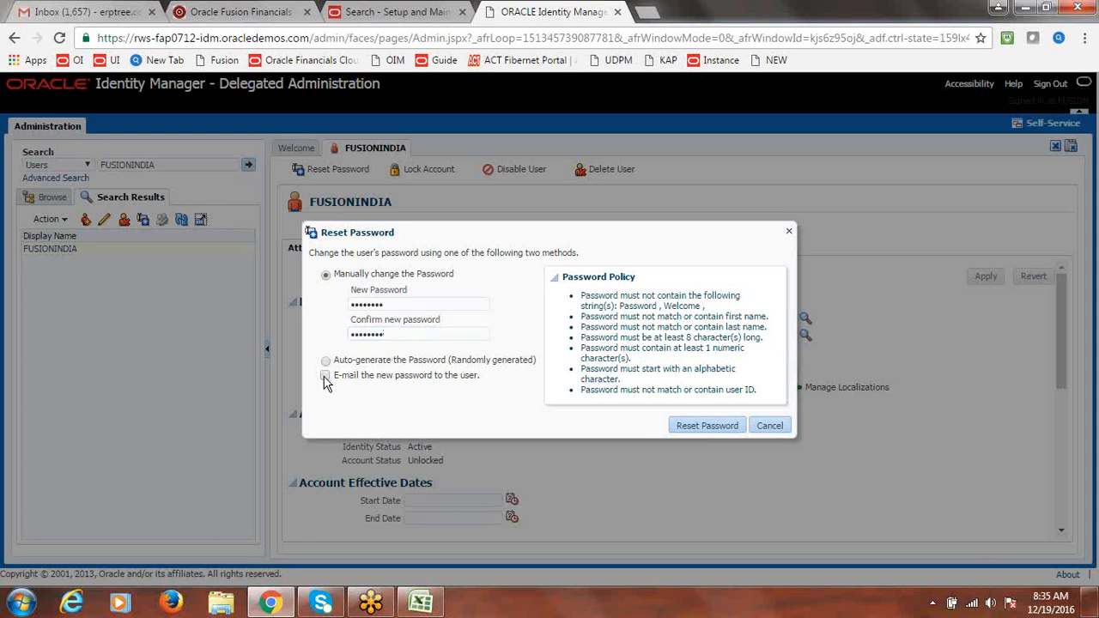
pyautogui.click(704, 428)
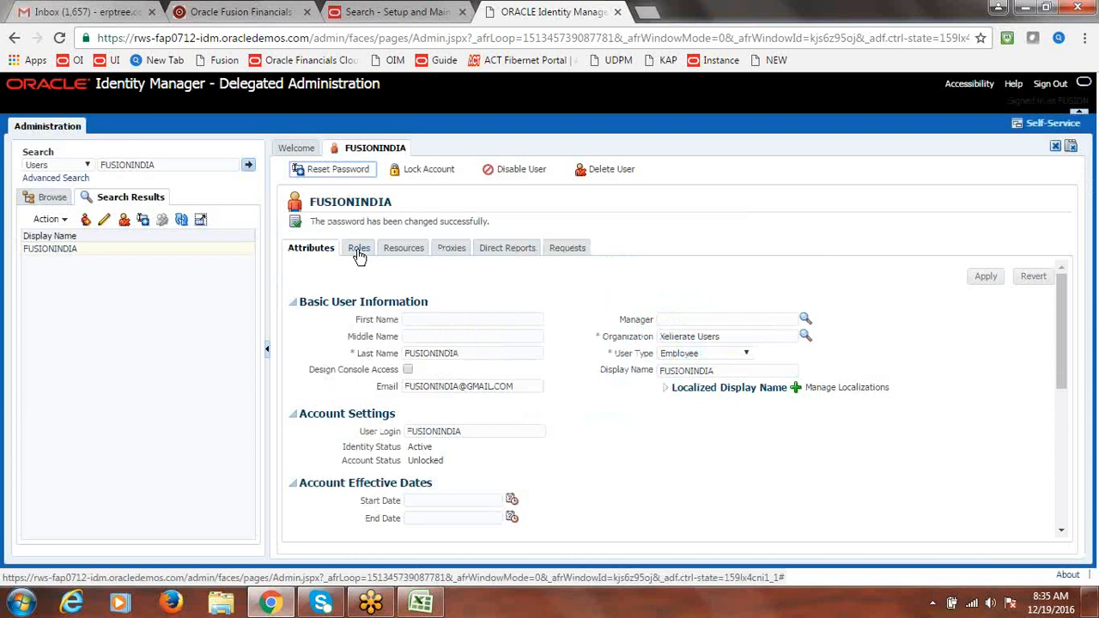
pyautogui.click(359, 249)
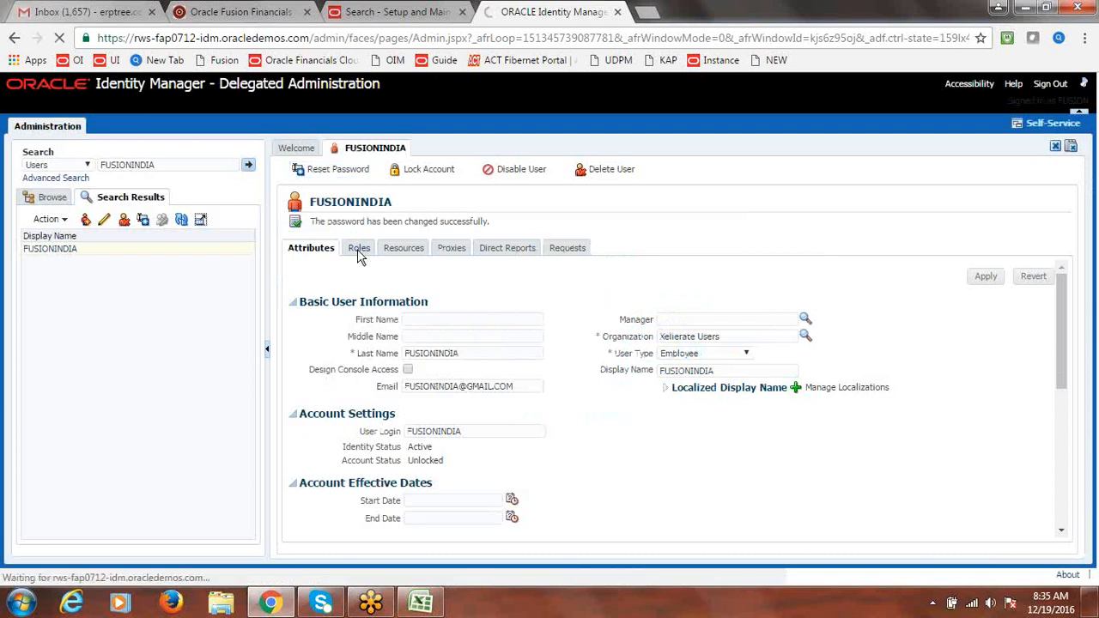
# Search roles to assign by Display Name '%payable%Fusion US B%'
pyautogui.click(409, 271)
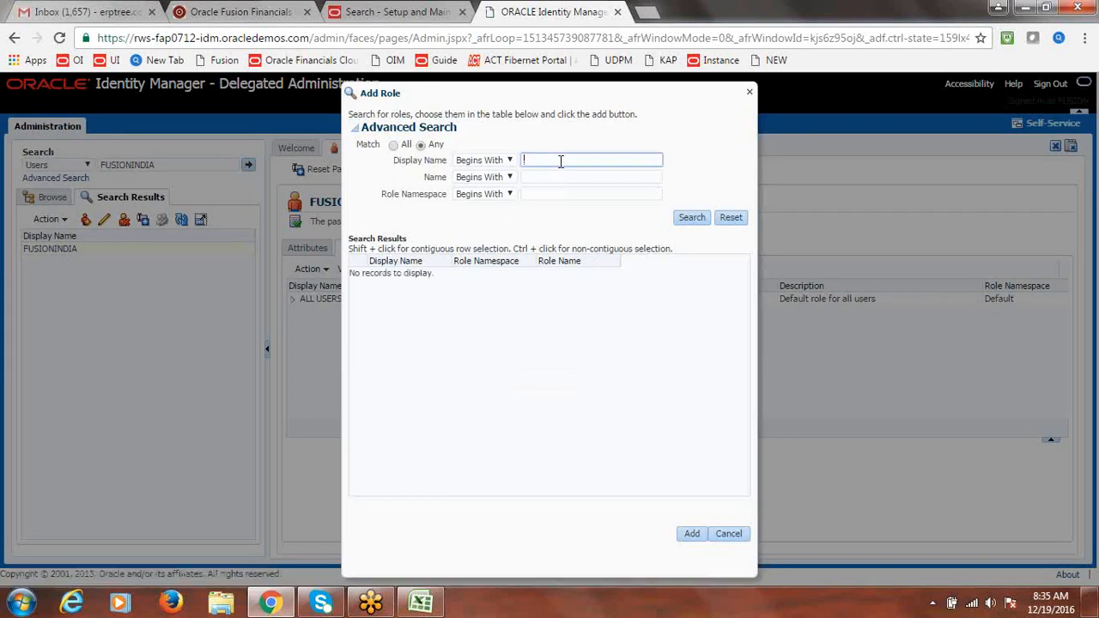
pyautogui.write('%%')
pyautogui.write('%')
pyautogui.write('p')
pyautogui.write('ayable')
pyautogui.click(575, 161)
pyautogui.write('Fusion US')
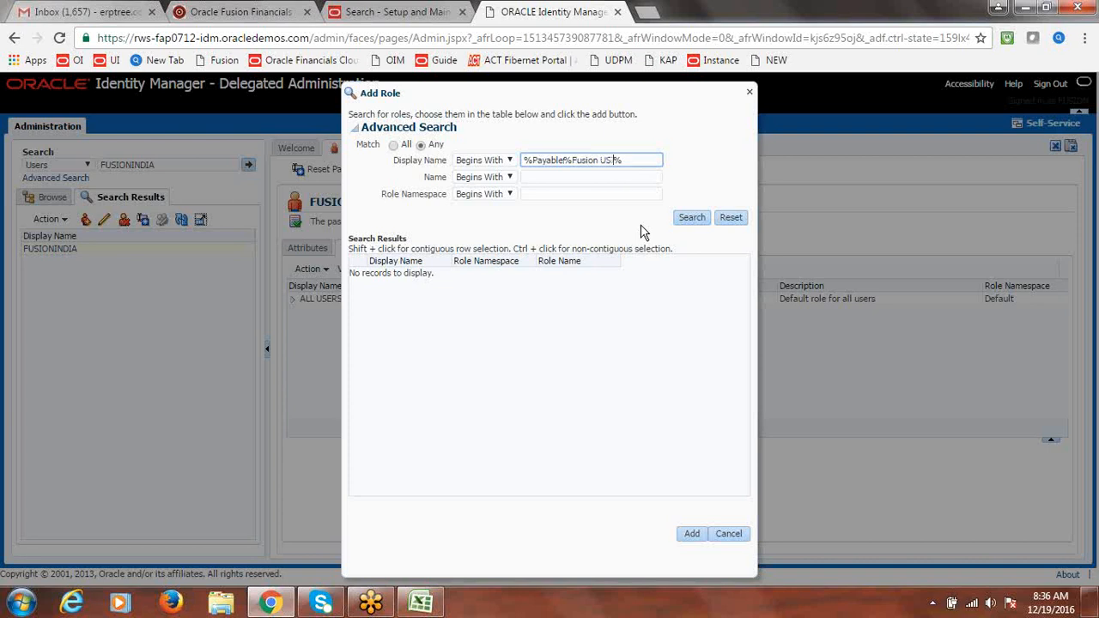
pyautogui.write(' B')
pyautogui.click(690, 217)
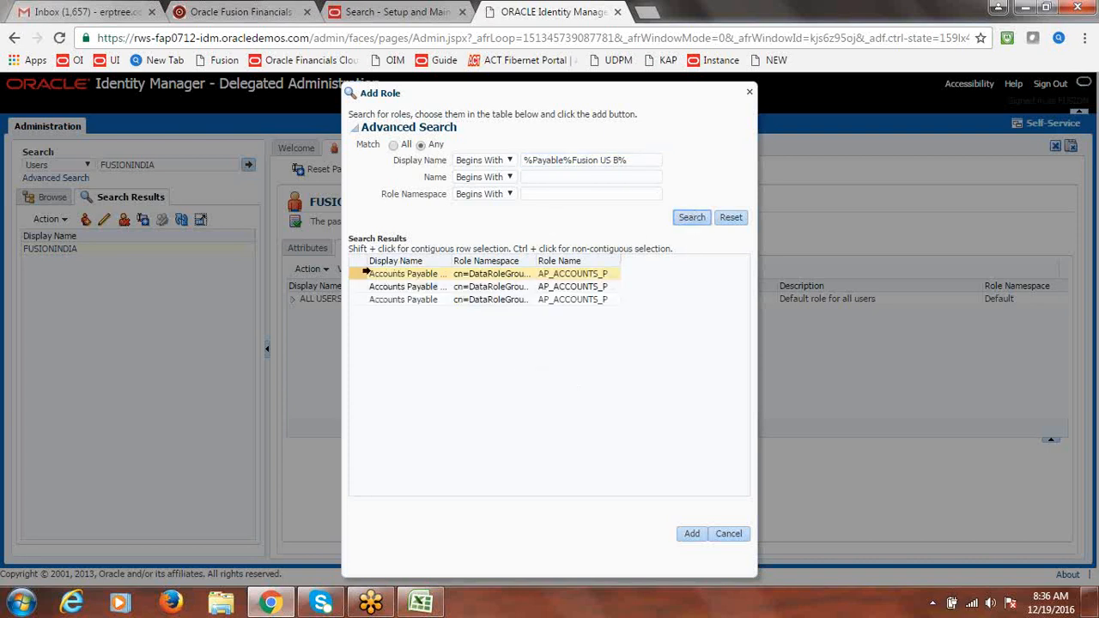
# Select the Accounts Payable Manager, Specialist and Supervisor roles and add them to the user
pyautogui.click(365, 272)
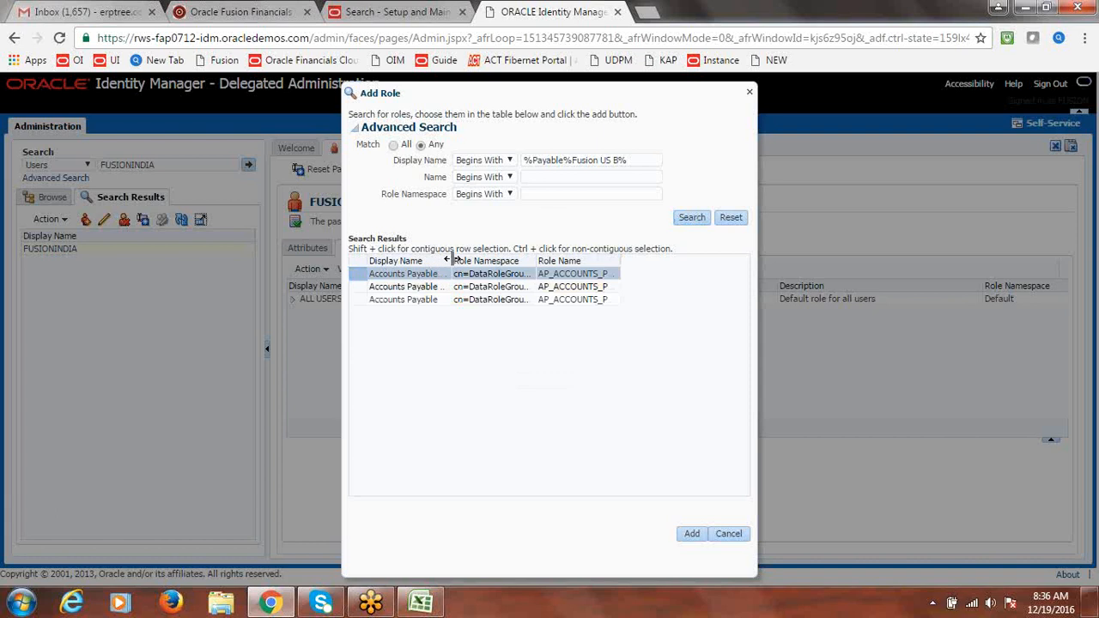
pyautogui.moveTo(453, 259); pyautogui.dragTo(606, 261)
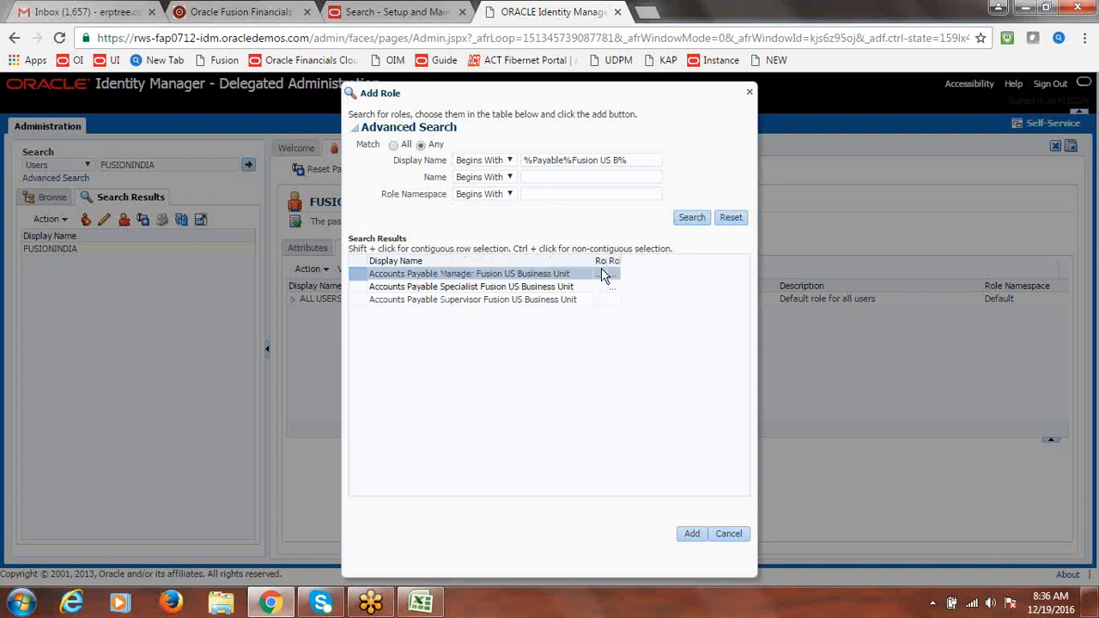
pyautogui.keyDown('shift'); pyautogui.click(353, 299); pyautogui.keyUp('shift')
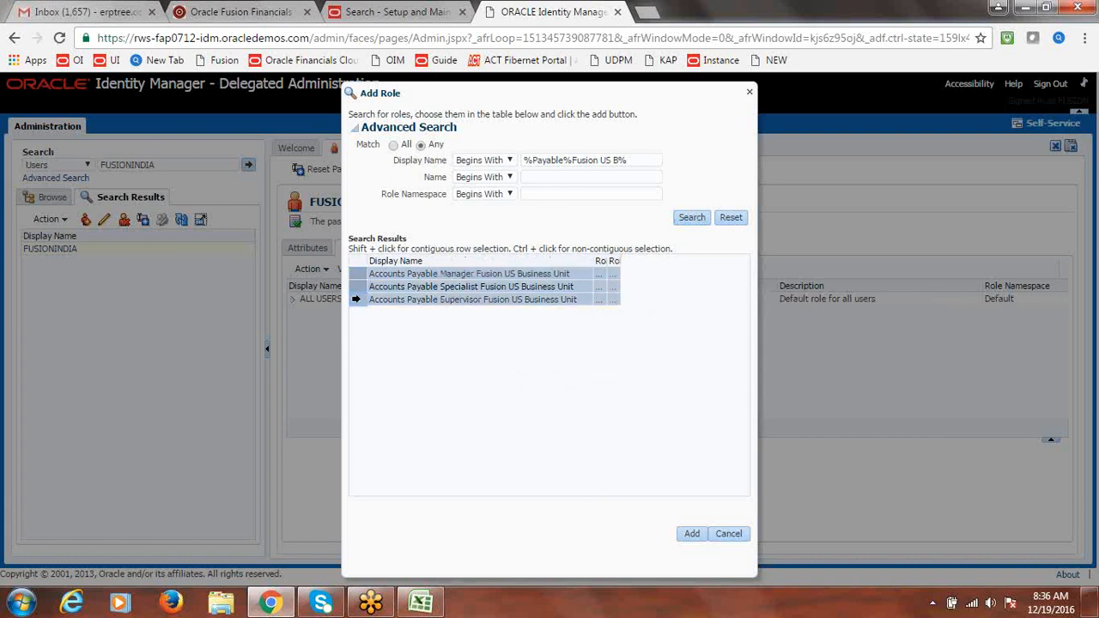
pyautogui.click(692, 533)
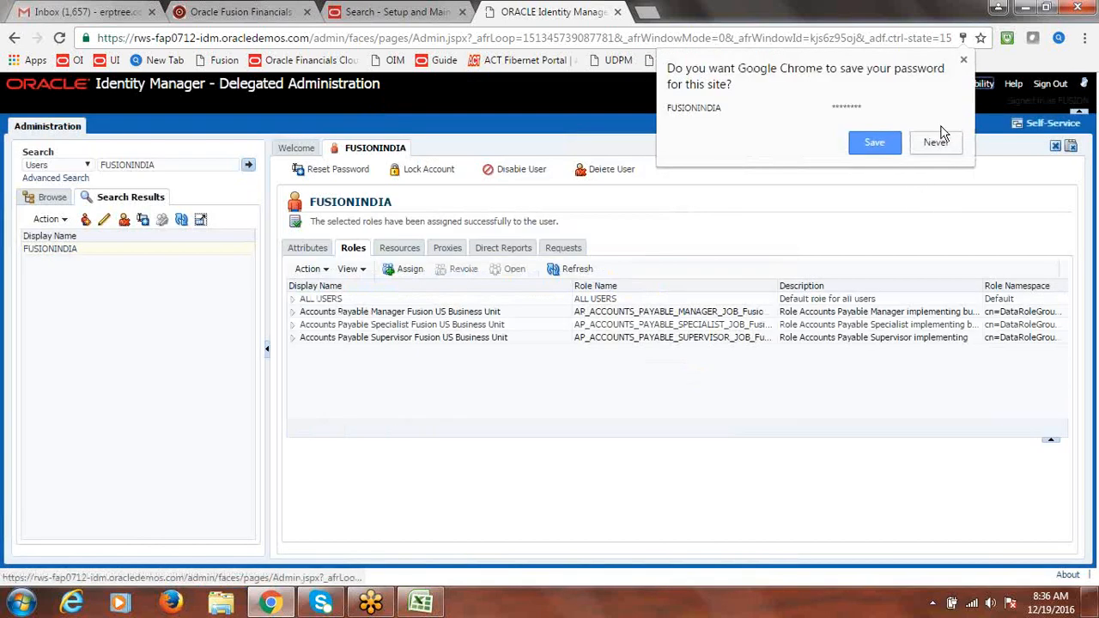
pyautogui.click(937, 142)
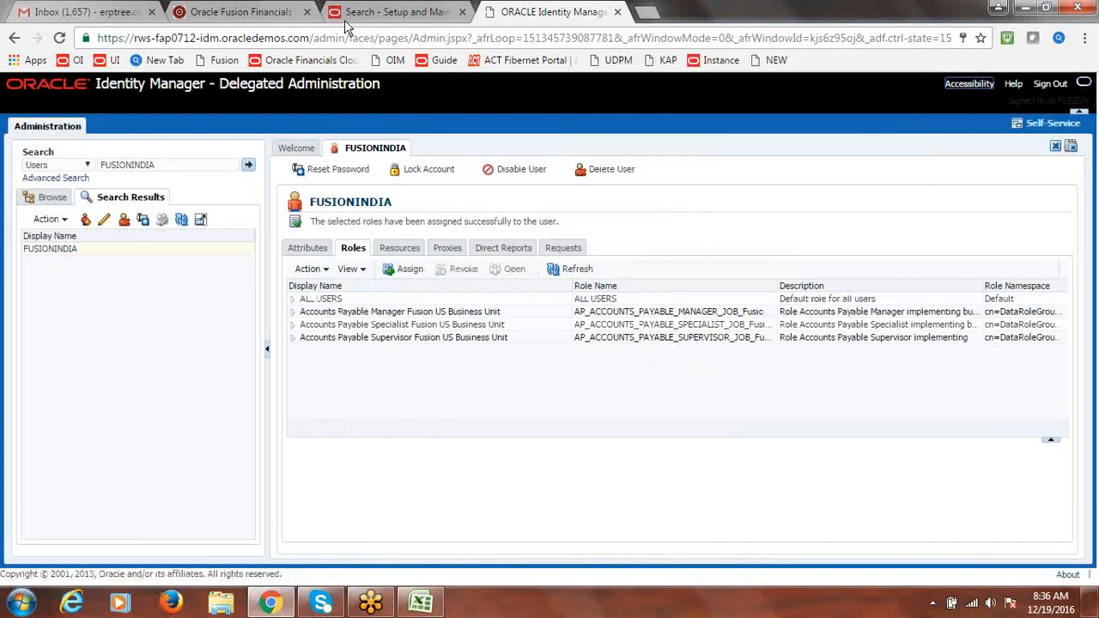
# From the Setup and Maintenance tab, go to Scheduled Processes through the Navigator
pyautogui.click(397, 9)
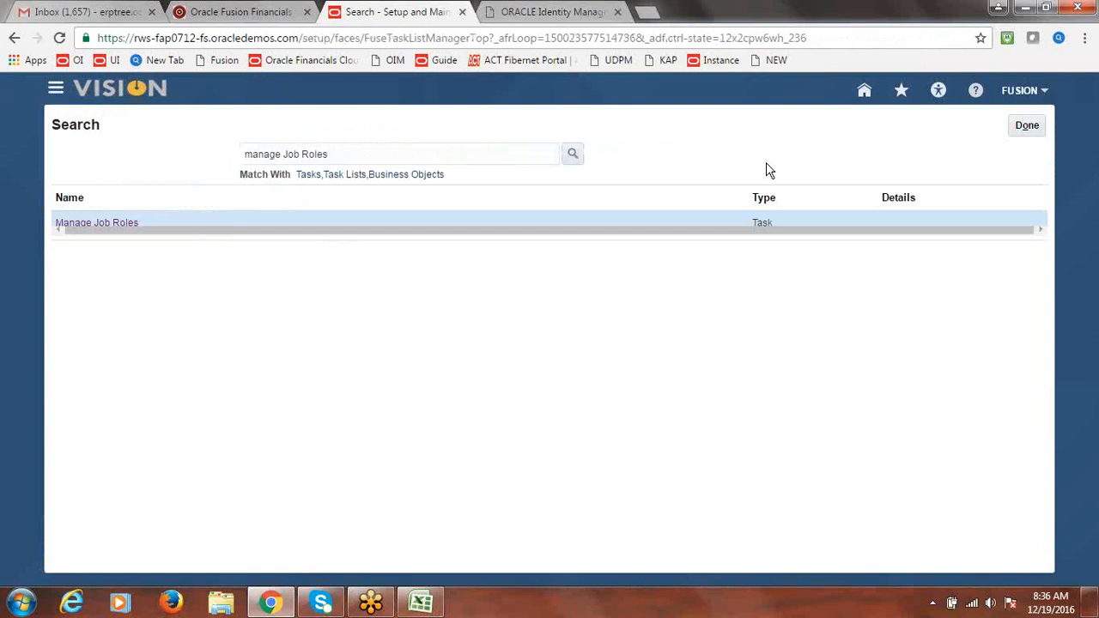
pyautogui.click(55, 87)
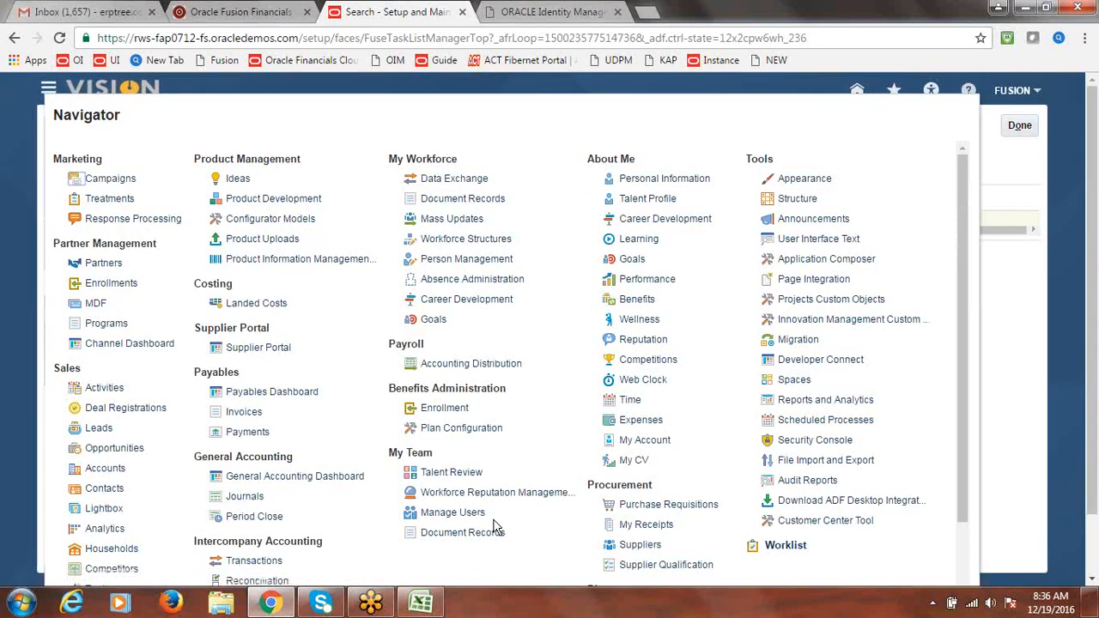
pyautogui.click(872, 428)
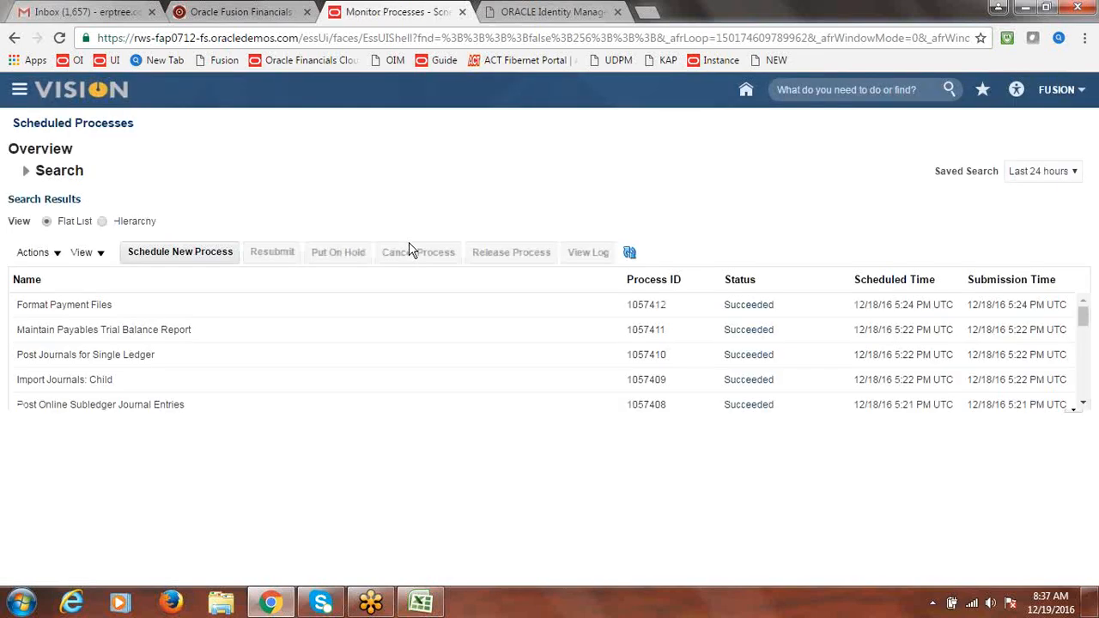
# Schedule a new process, choosing Retrieve Latest LDAP Changes via an 'LDAP' search
pyautogui.click(211, 256)
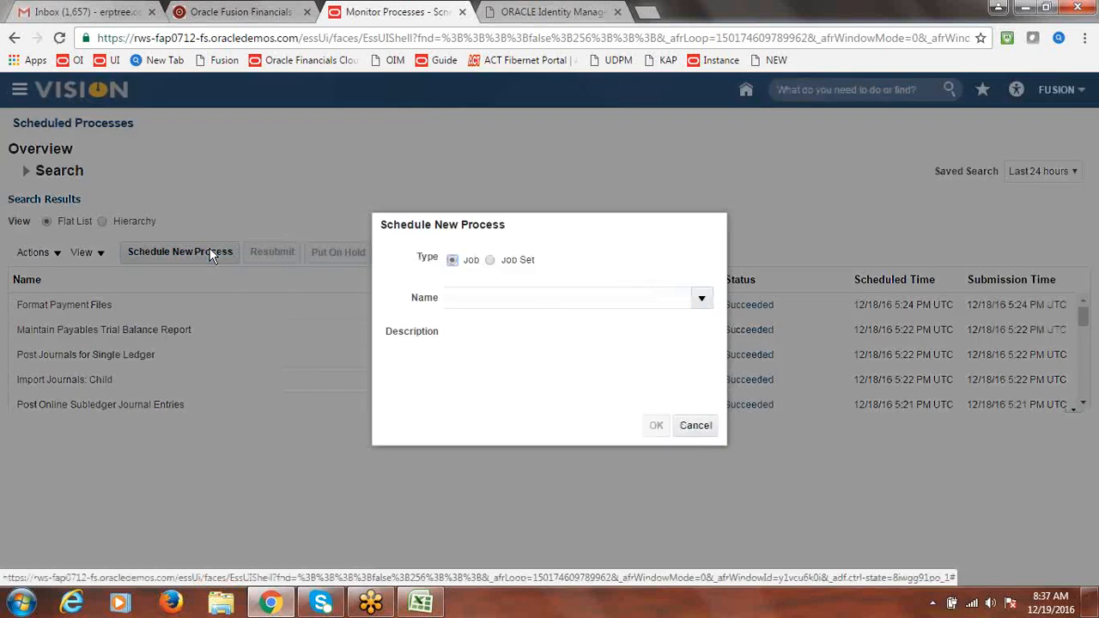
pyautogui.click(546, 305)
pyautogui.write('dlkfj')
pyautogui.press('Tab')
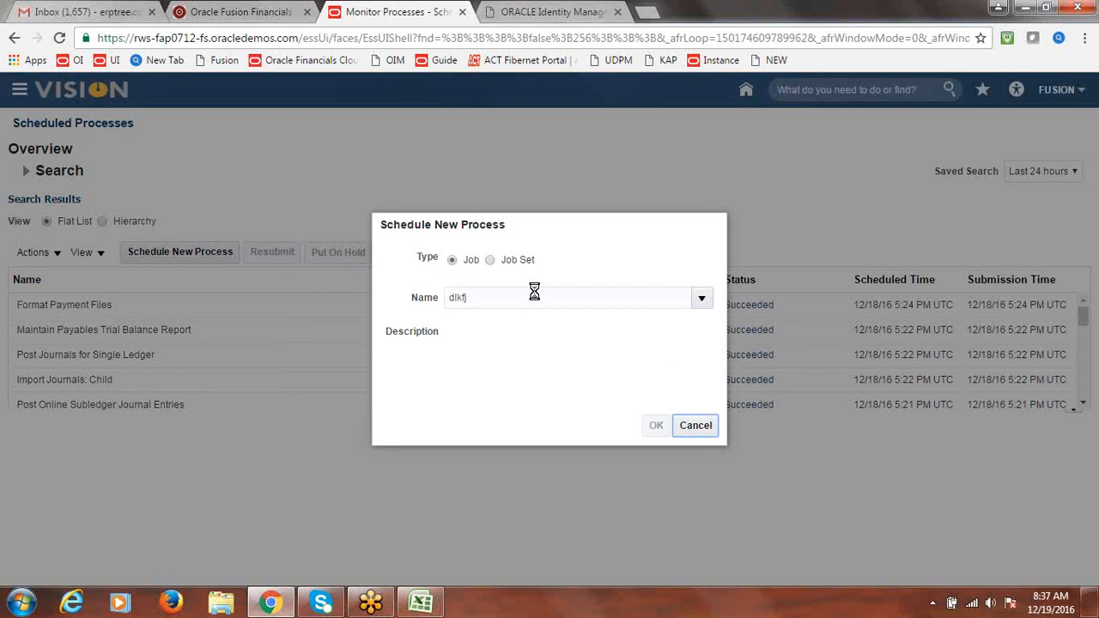
pyautogui.doubleClick(527, 206)
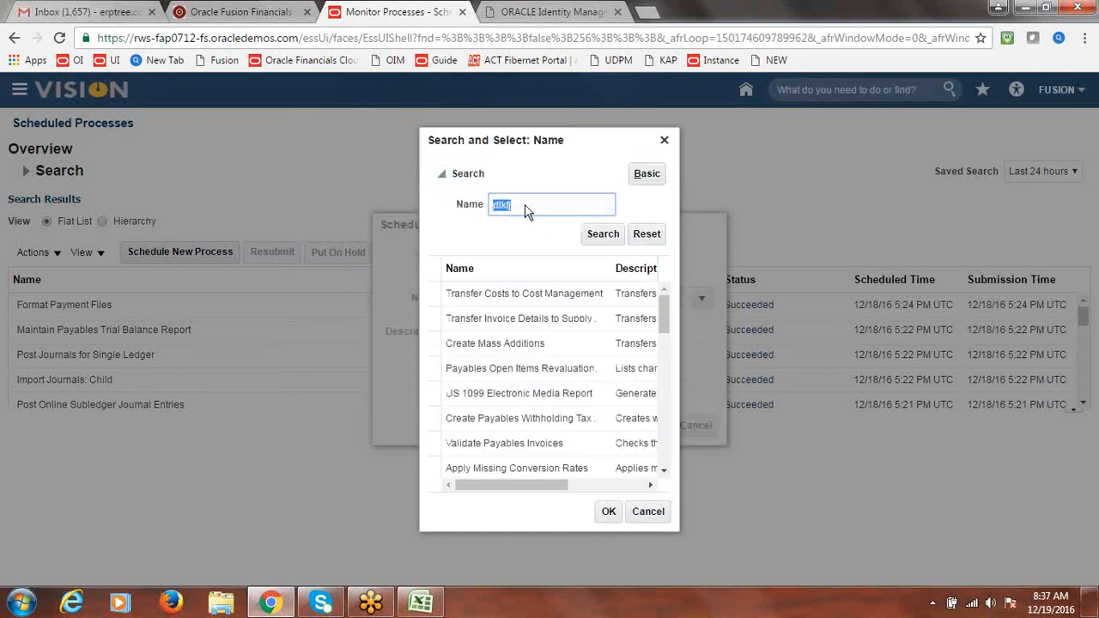
pyautogui.write('LDAP')
pyautogui.click(600, 237)
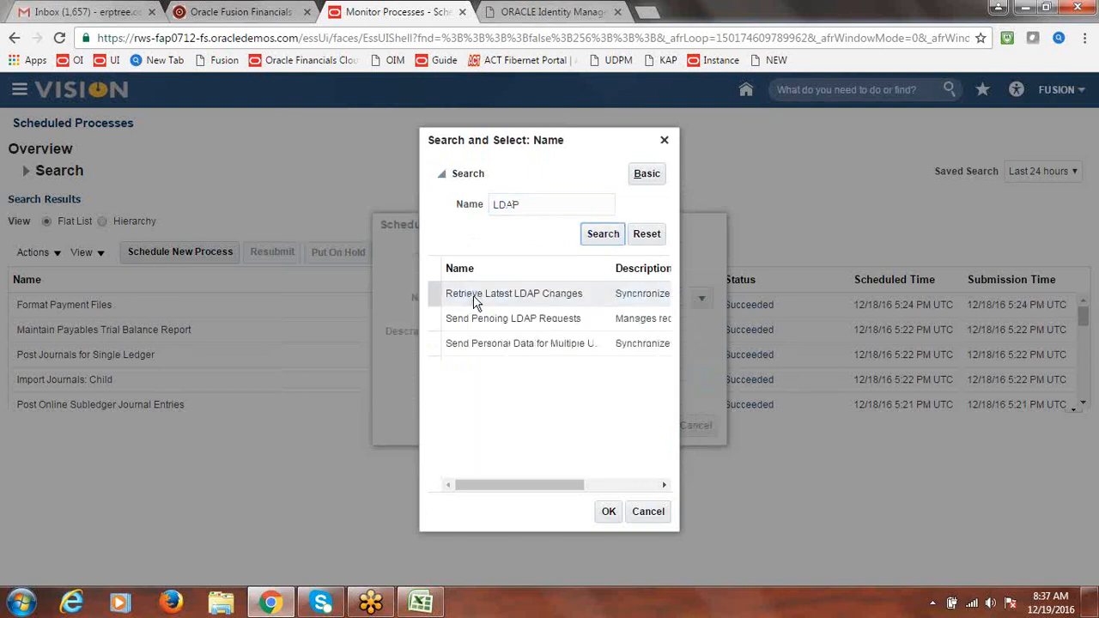
pyautogui.click(476, 301)
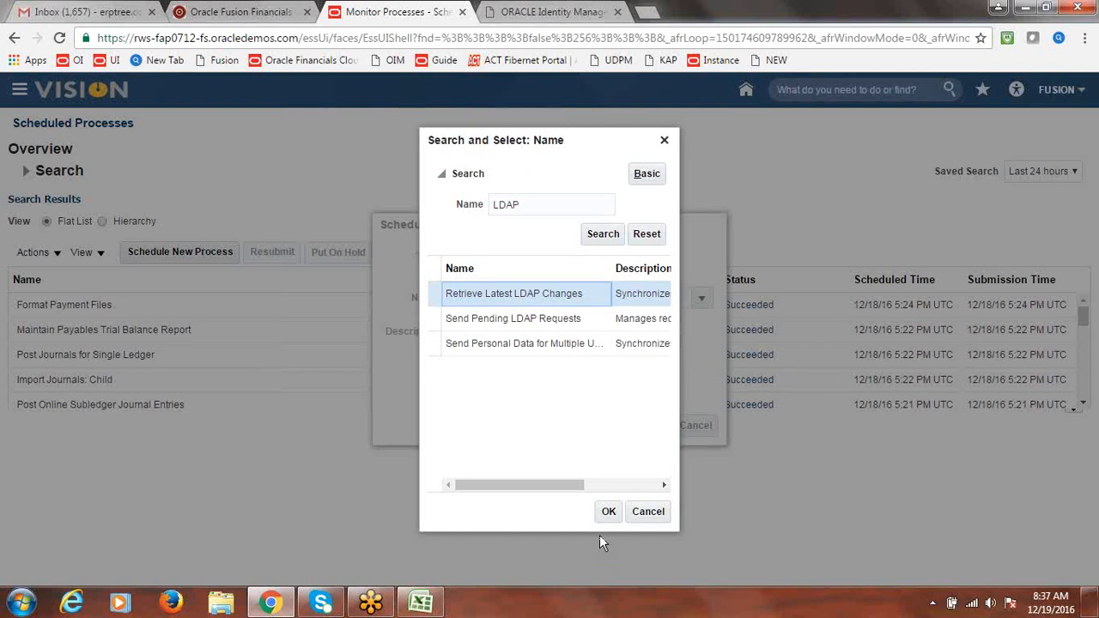
pyautogui.click(609, 512)
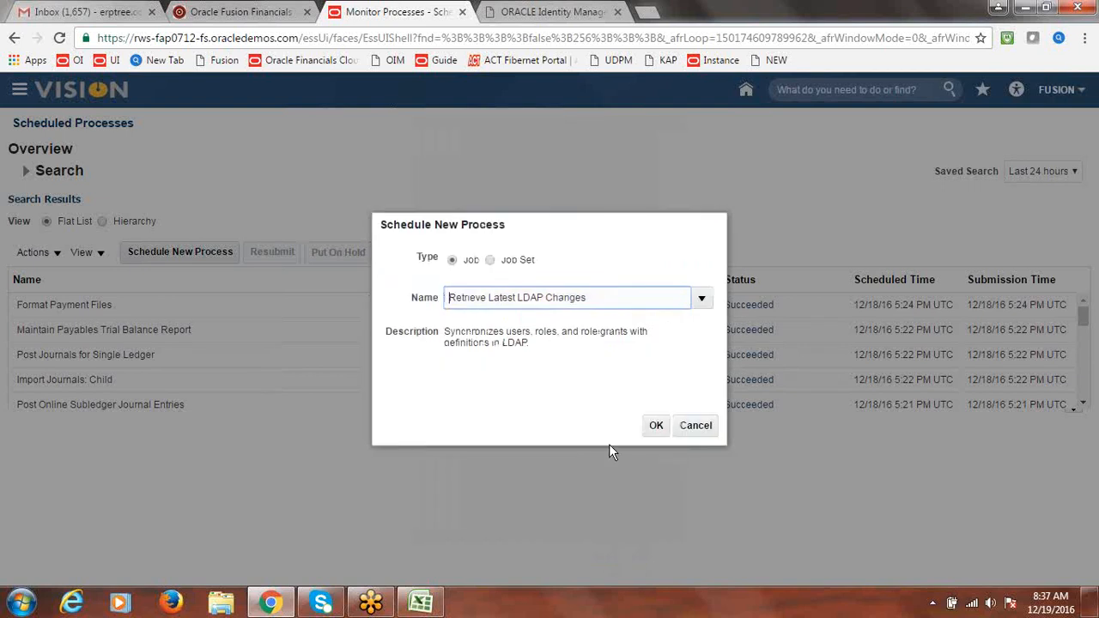
# Submit the Retrieve Latest LDAP Changes process and close the confirmation and details
pyautogui.click(655, 426)
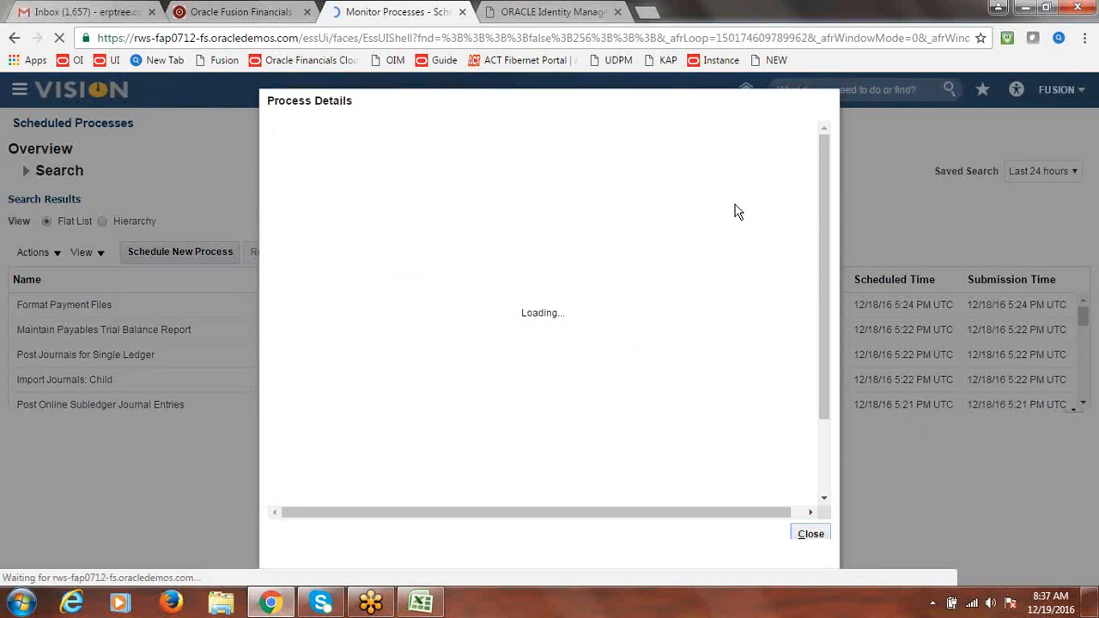
pyautogui.click(751, 130)
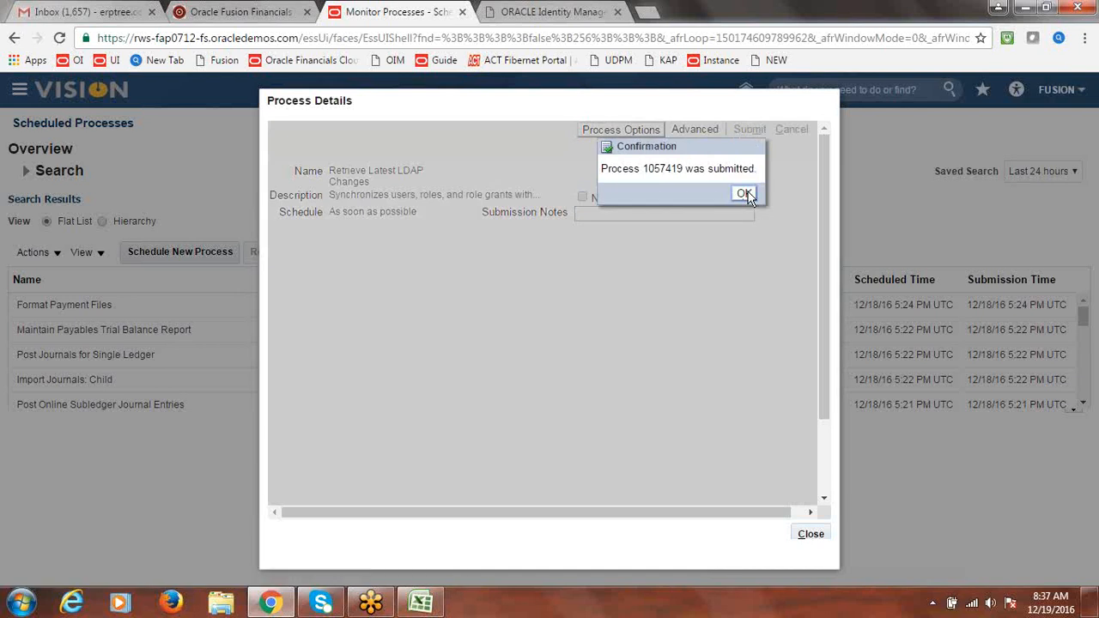
pyautogui.click(744, 194)
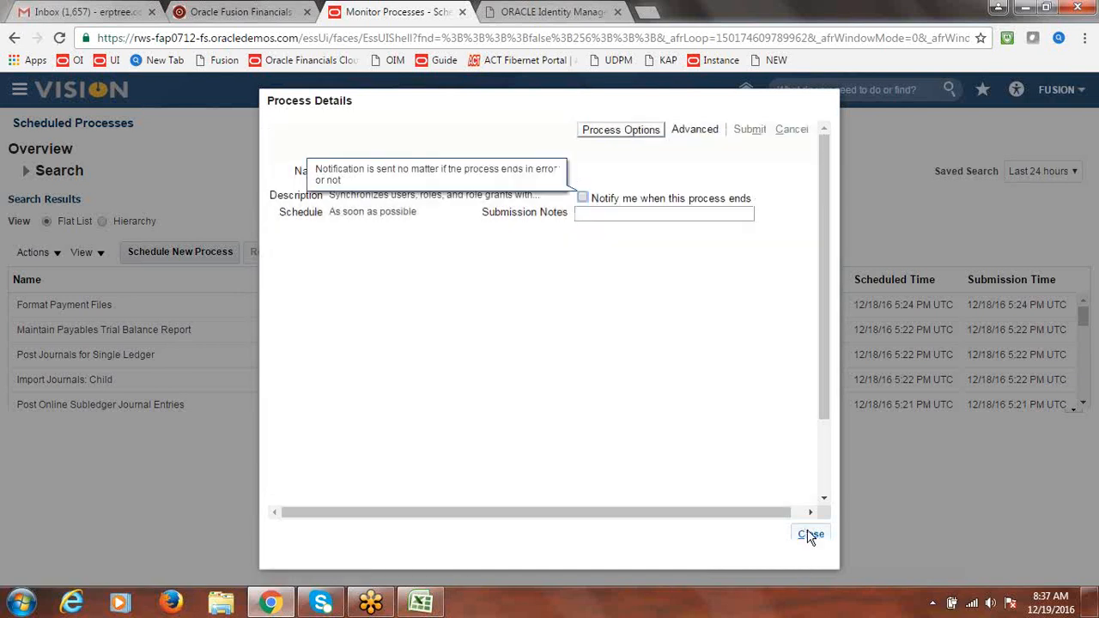
pyautogui.click(811, 534)
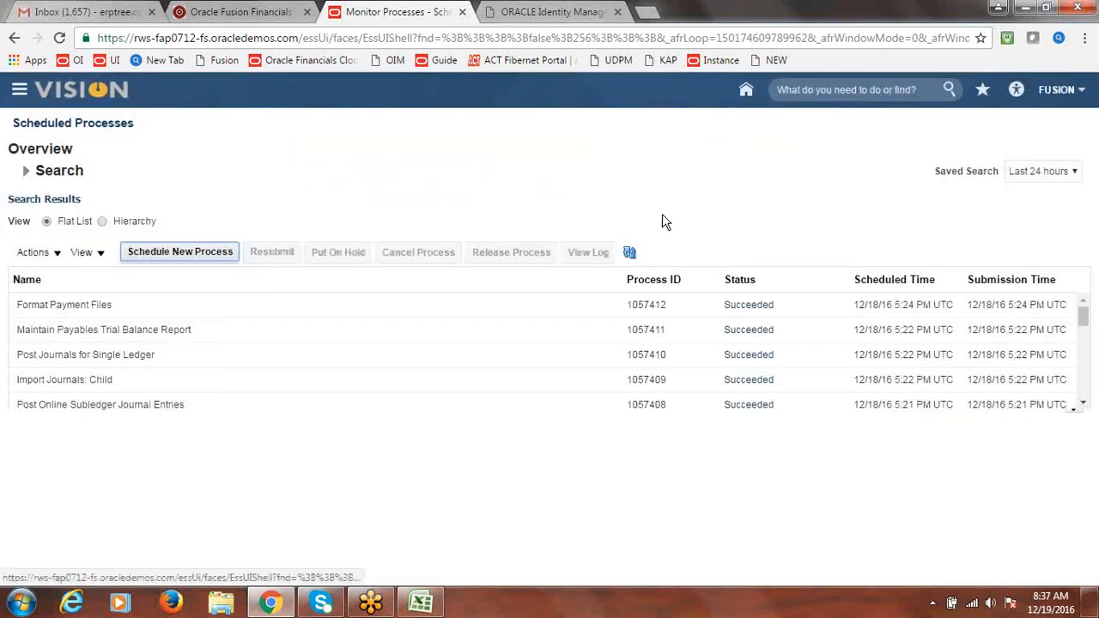
# Refresh the process list until the LDAP job shows Running, then return to Excel
pyautogui.click(629, 253)
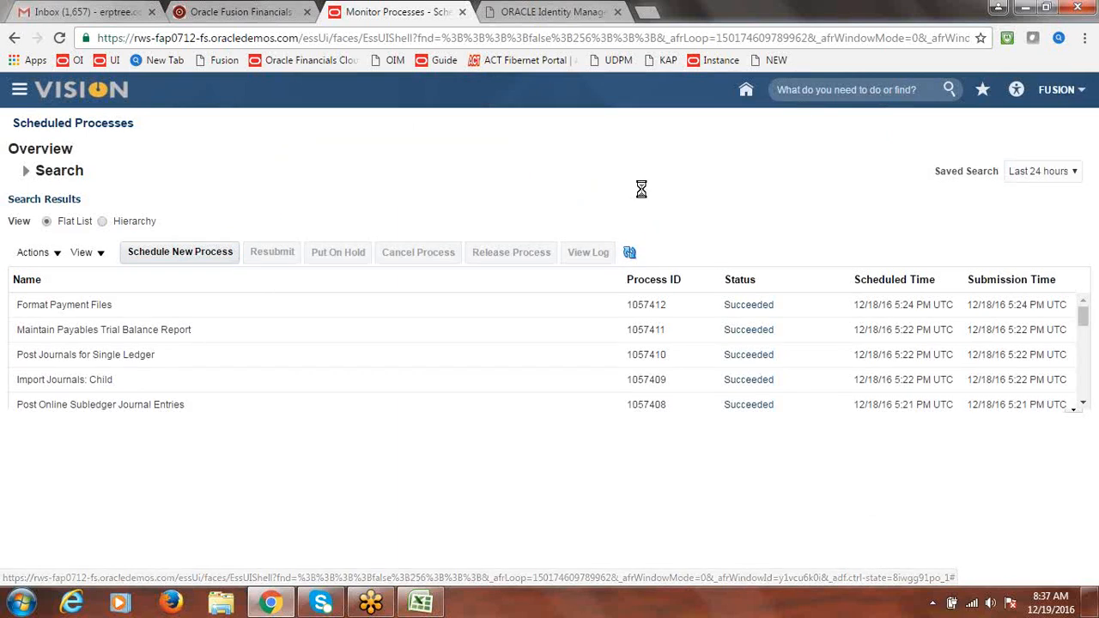
pyautogui.click(631, 253)
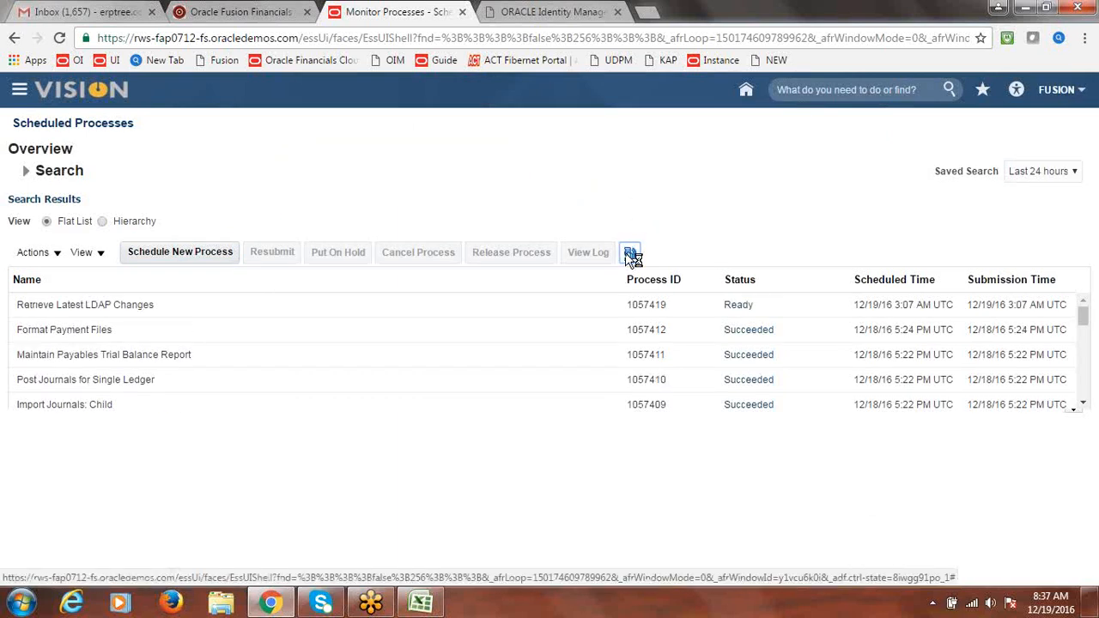
pyautogui.click(629, 253)
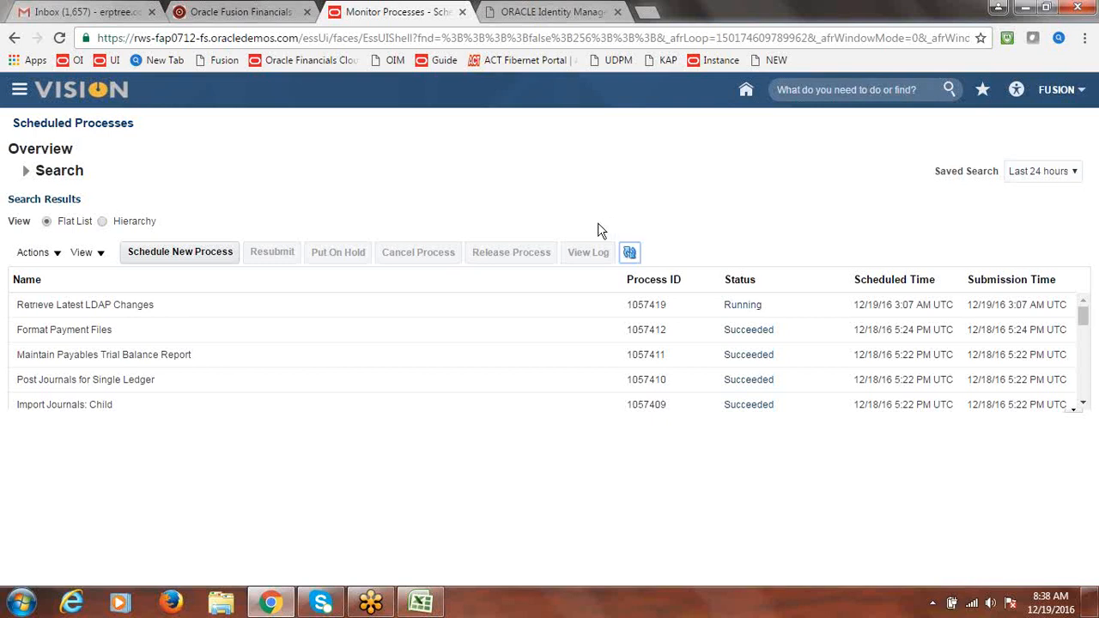
pyautogui.hotkey('alt', 'Tab')
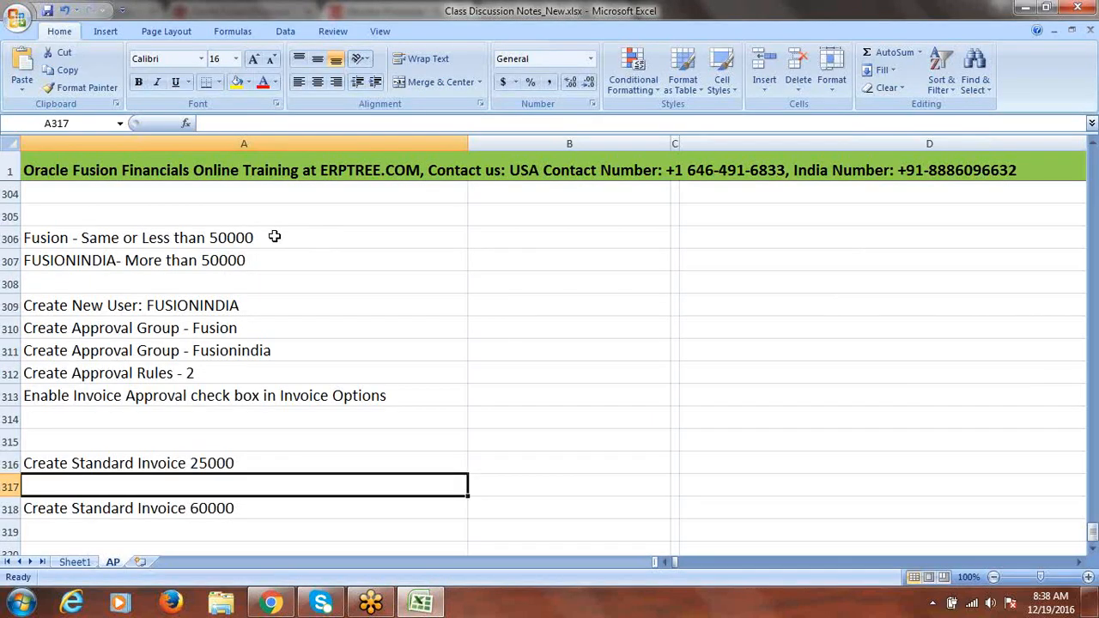
# Review the new-user and approval-group notes and save the workbook
pyautogui.click(238, 307)
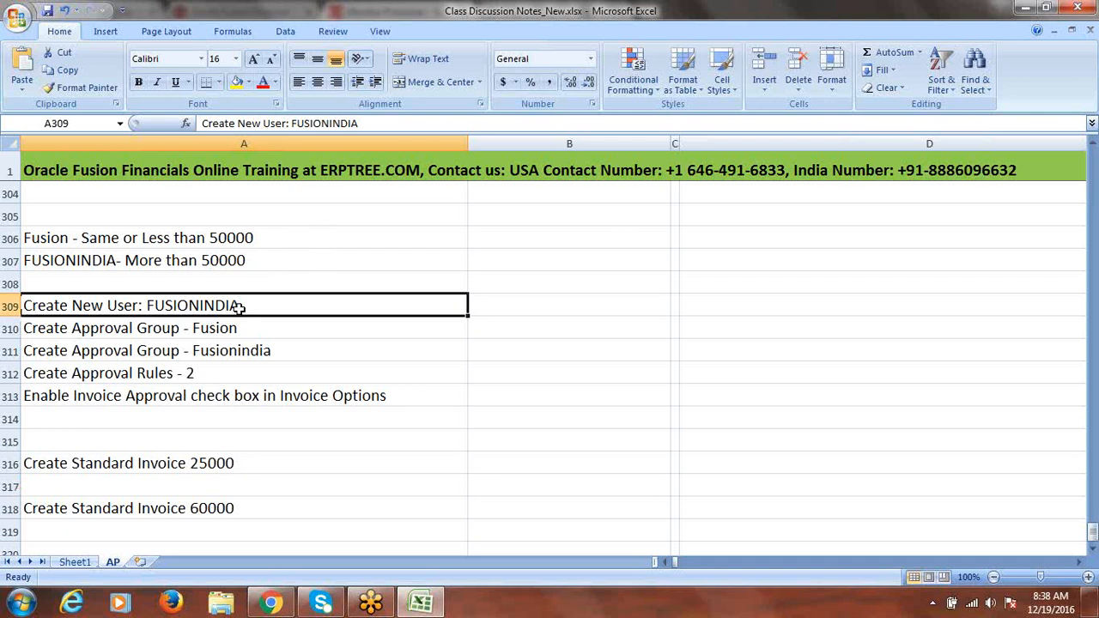
pyautogui.click(218, 330)
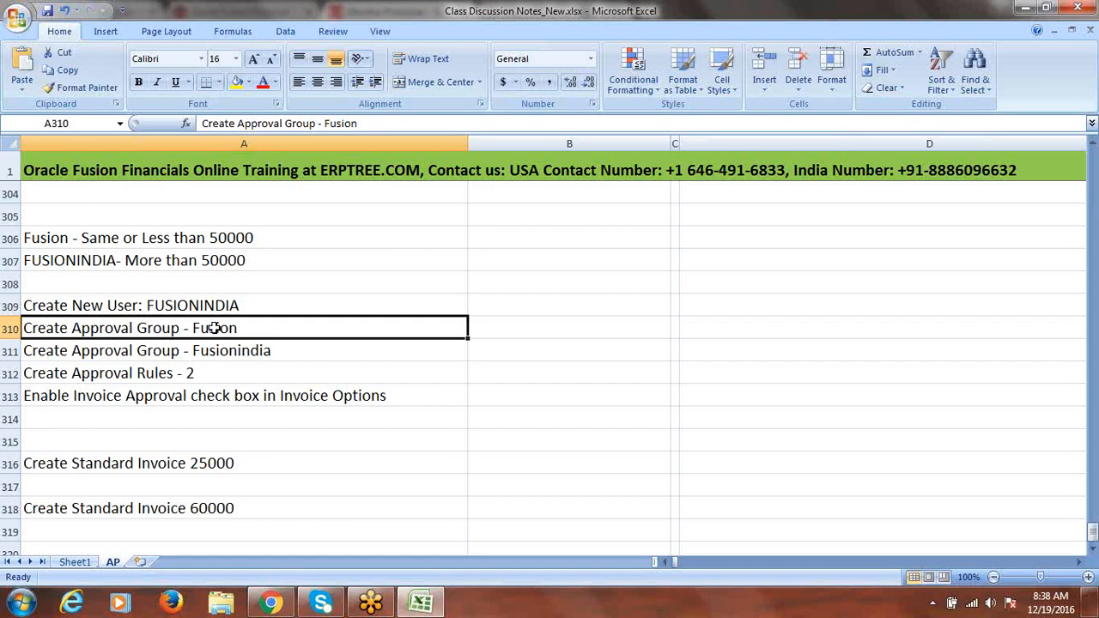
pyautogui.hotkey('ctrl', 's')
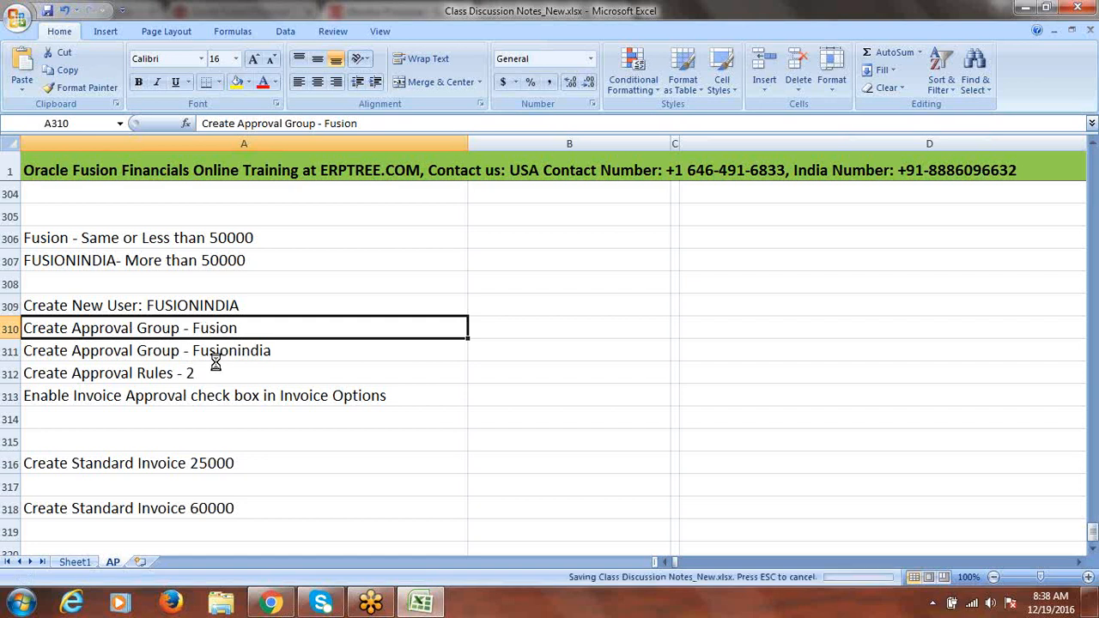
# Open Setup and Maintenance in Oracle Fusion, check notes A310:A312, then return to it
pyautogui.hotkey('alt', 'Tab')
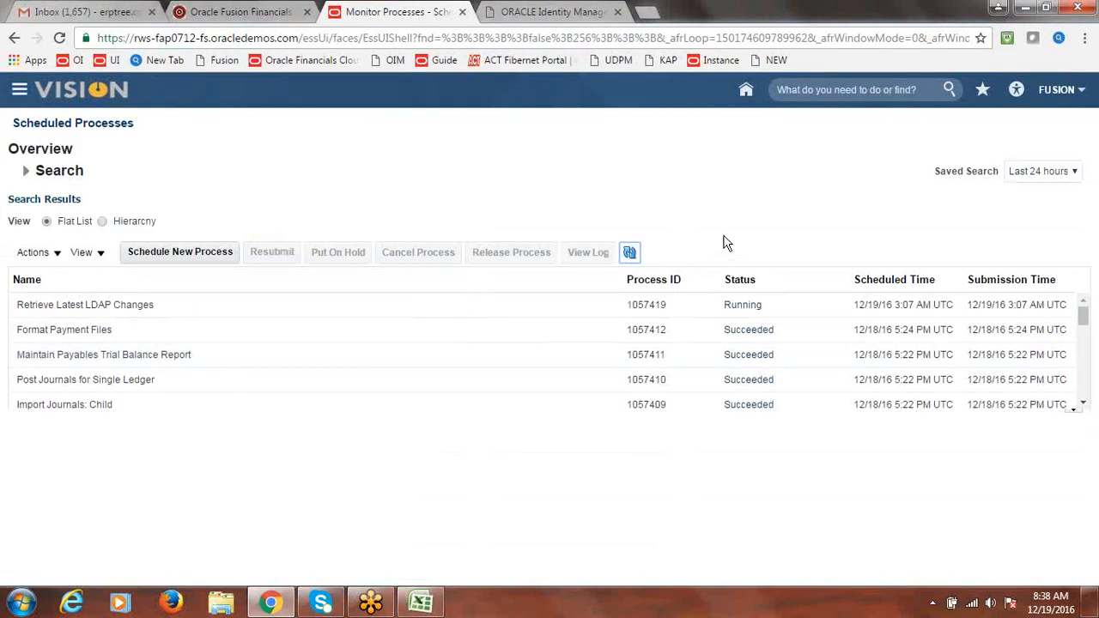
pyautogui.click(1056, 93)
pyautogui.click(968, 273)
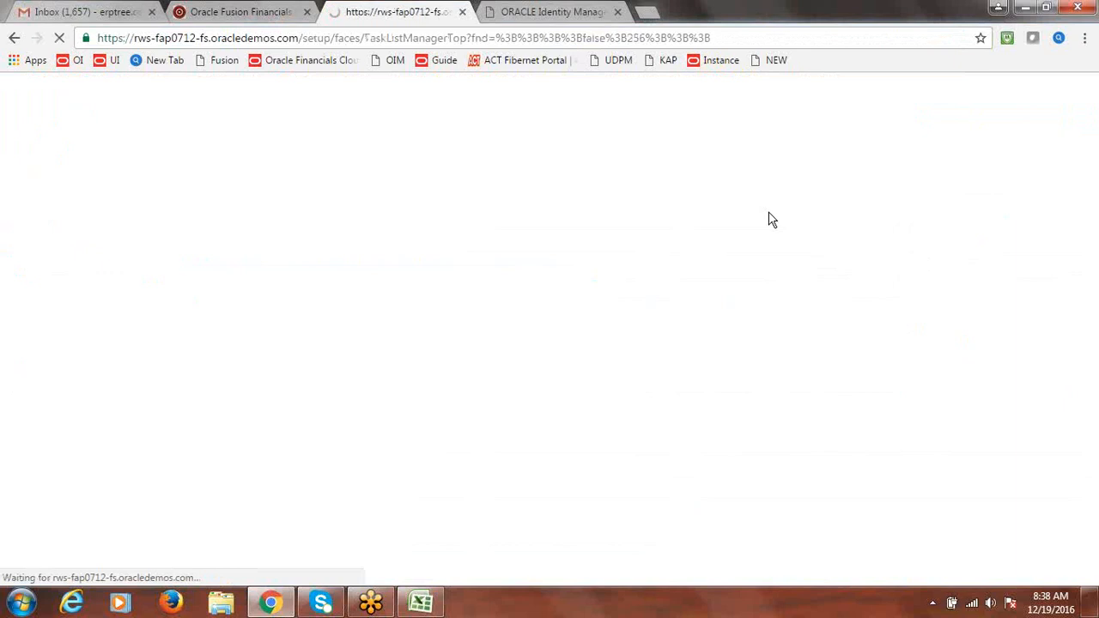
pyautogui.hotkey('alt', 'Tab')
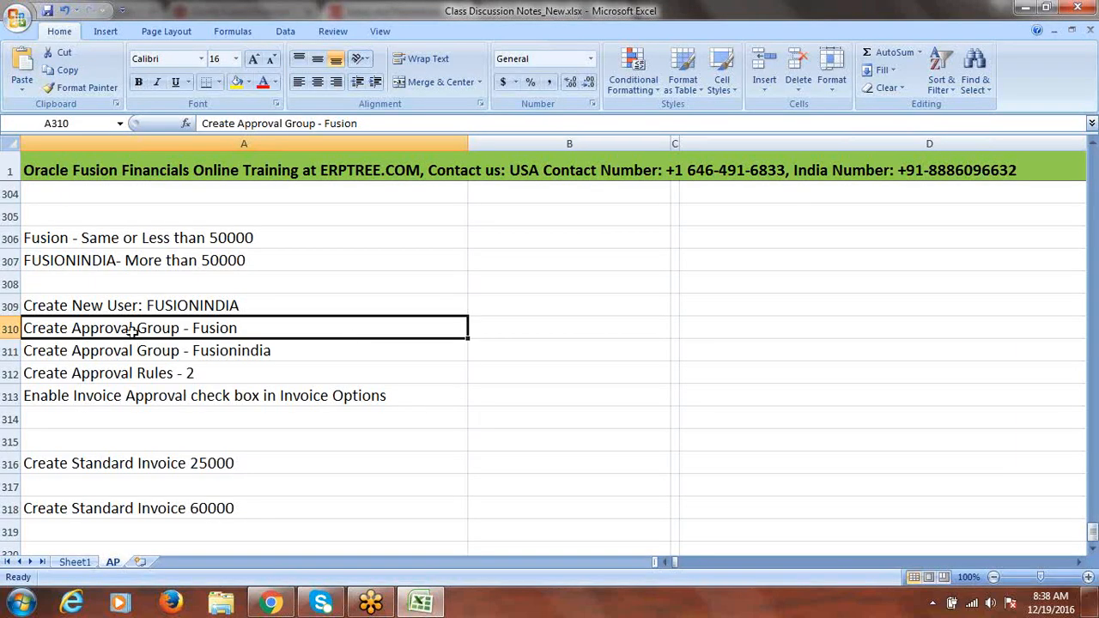
pyautogui.moveTo(144, 328); pyautogui.dragTo(146, 360)
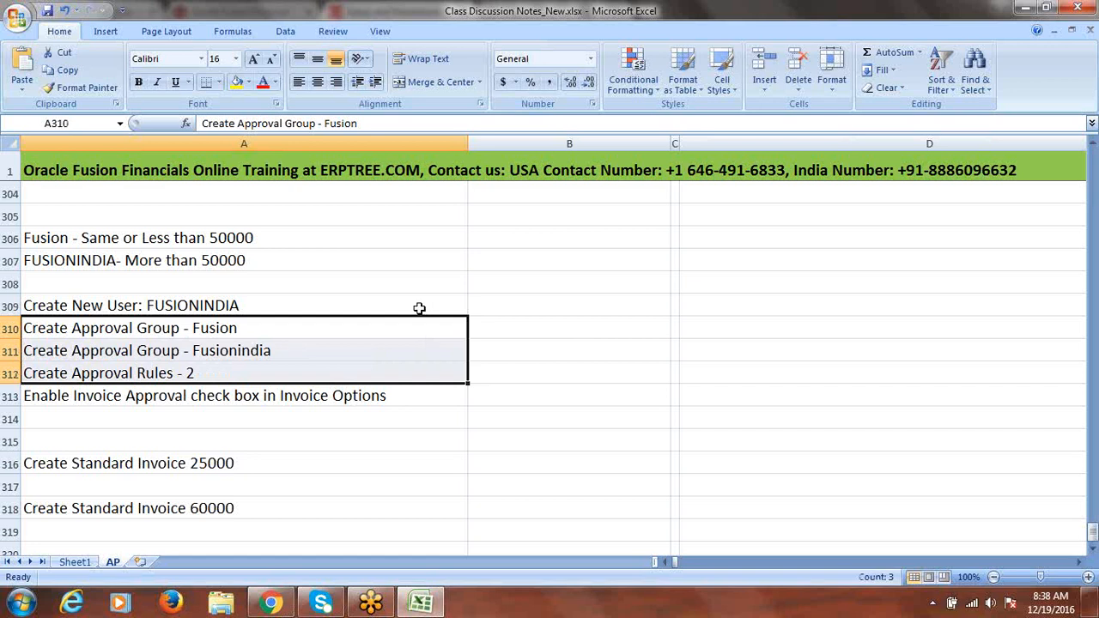
pyautogui.hotkey('alt', 'Tab')
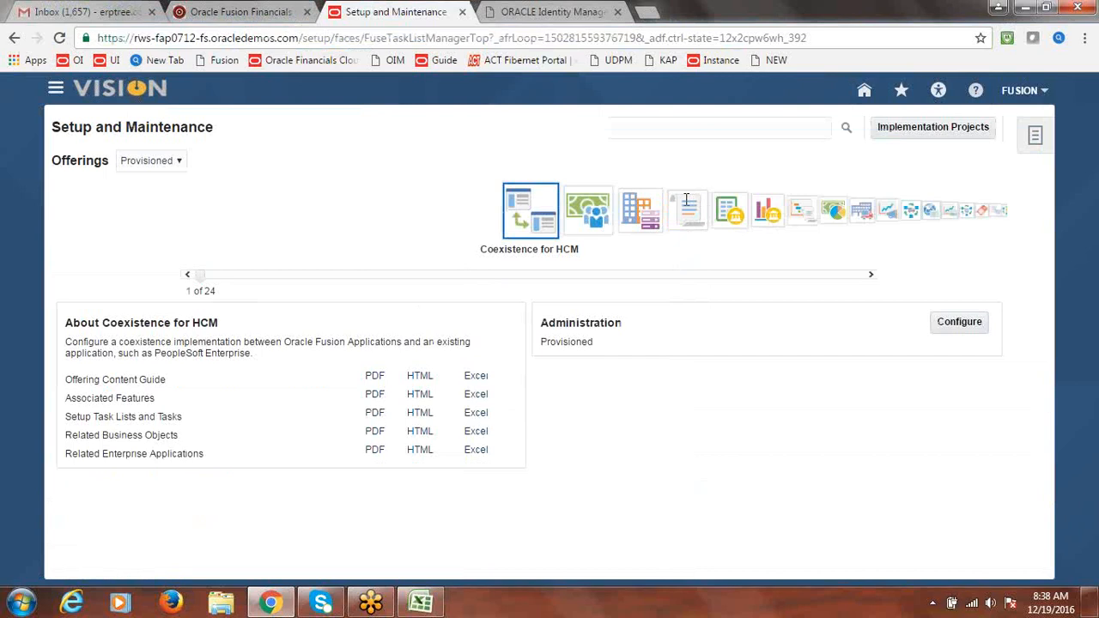
# Search setup tasks for 'Manage Approval Groups for Fi' and open Manage Approval Groups for Financials
pyautogui.click(695, 129)
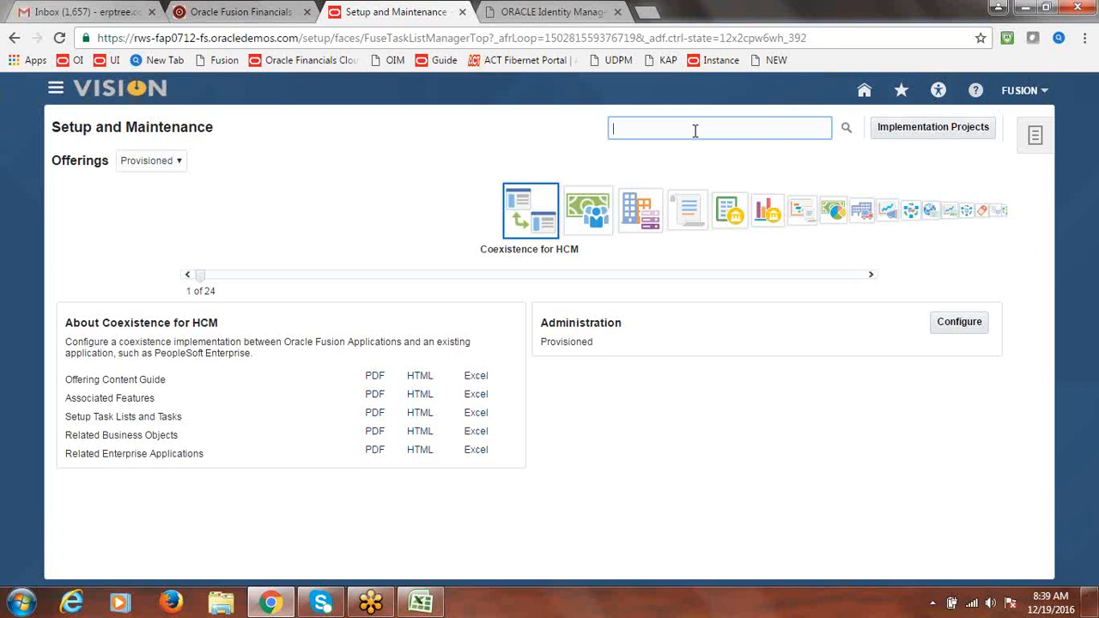
pyautogui.write('M')
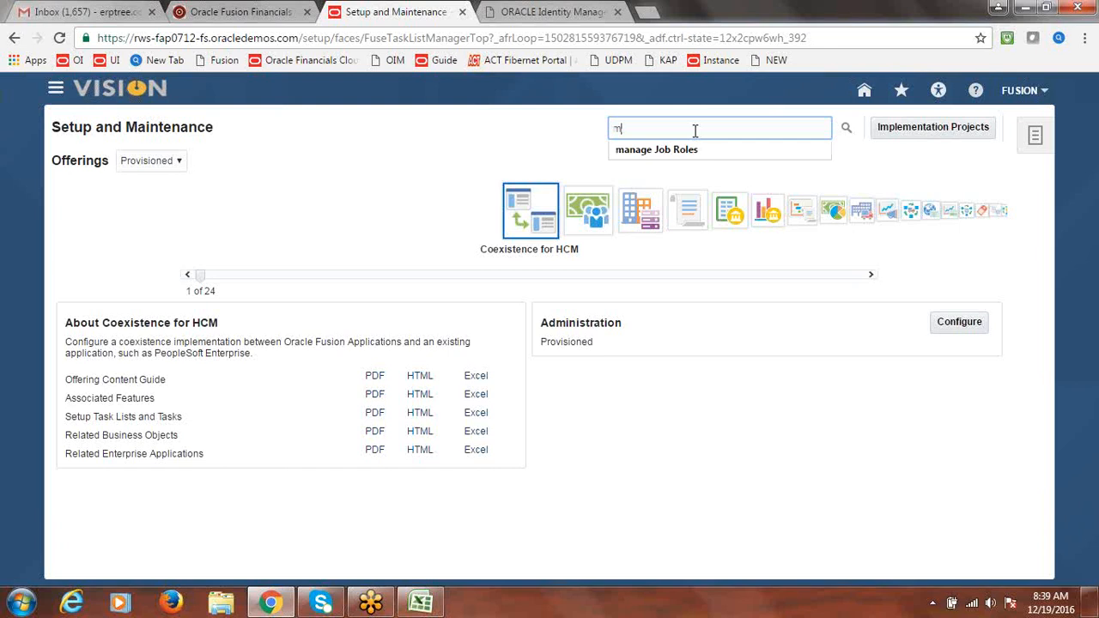
pyautogui.press('BackSpace')
pyautogui.write('Manage Approva')
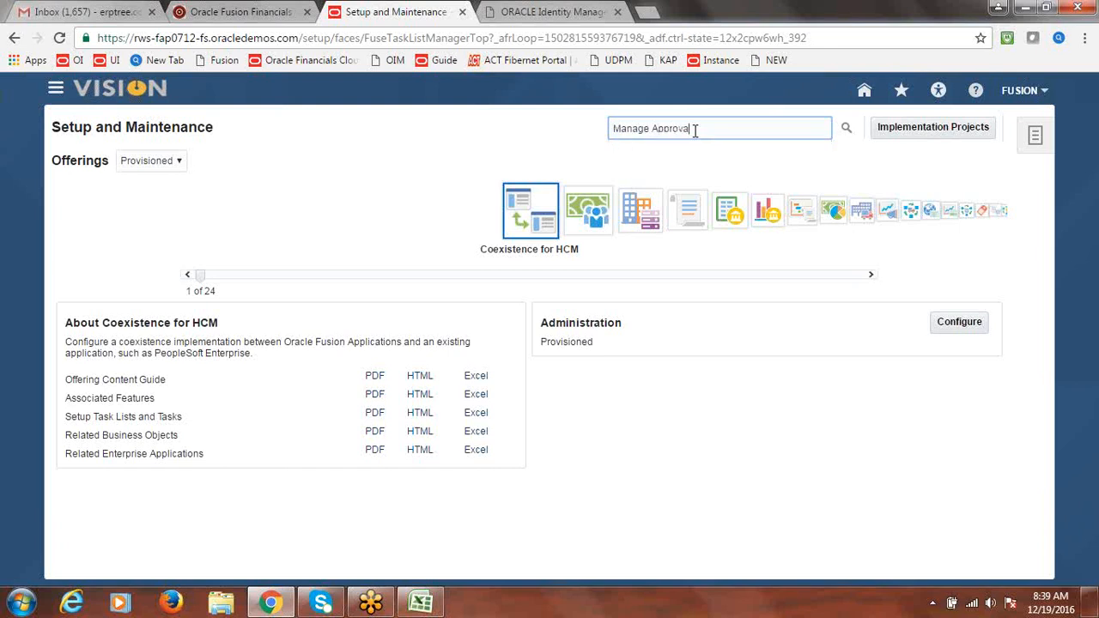
pyautogui.write('l Groups for Fi')
pyautogui.click(846, 129)
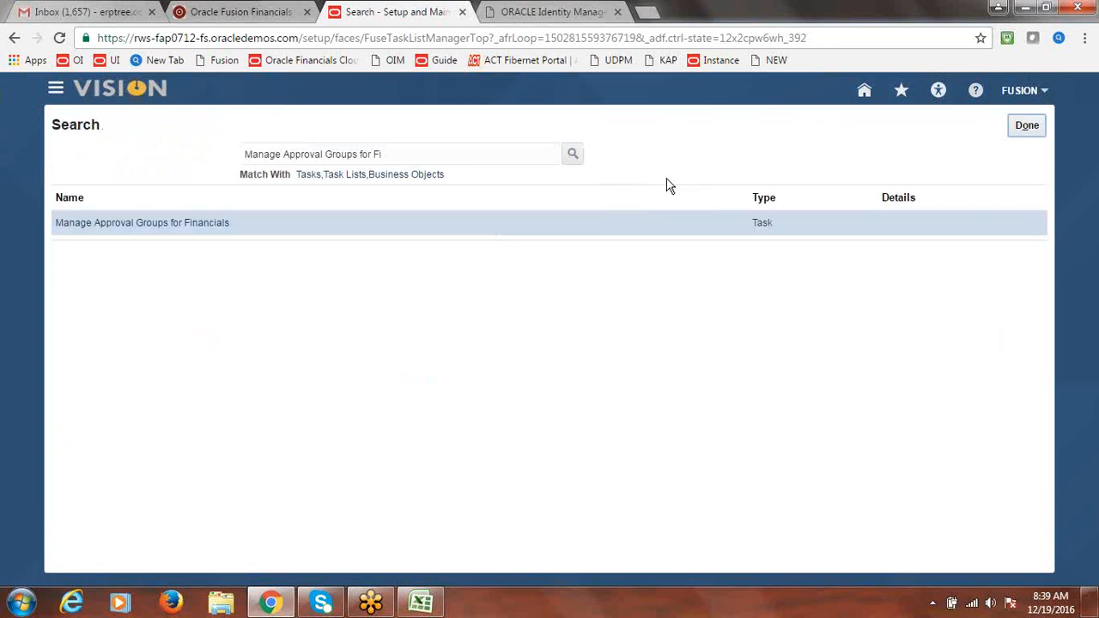
pyautogui.click(127, 225)
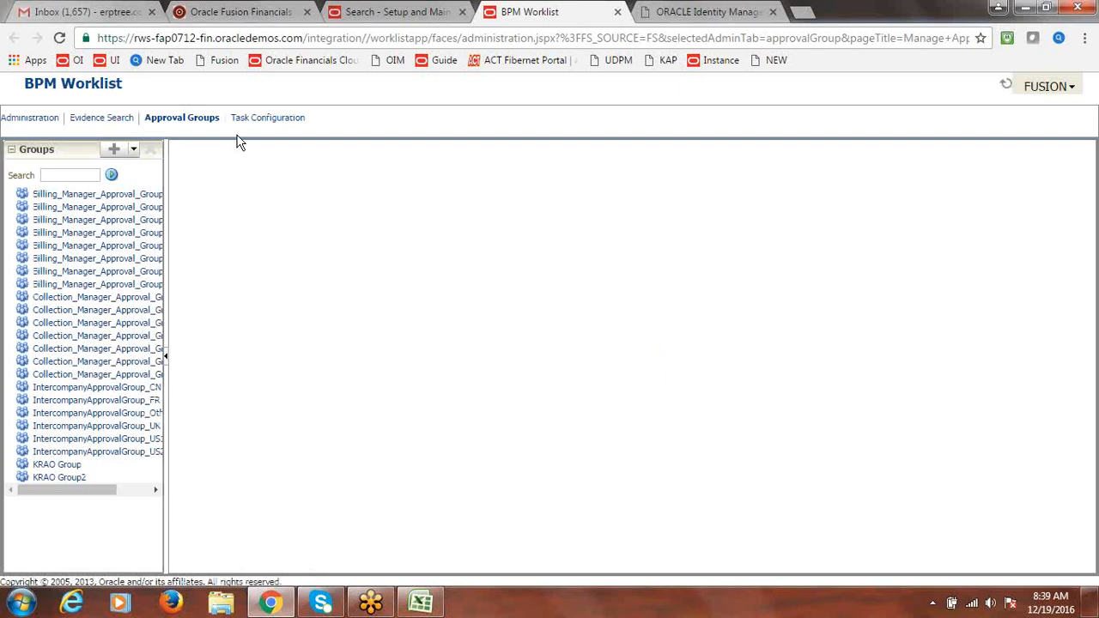
# Add a new approval group and select its 'untitled' placeholder name
pyautogui.click(112, 151)
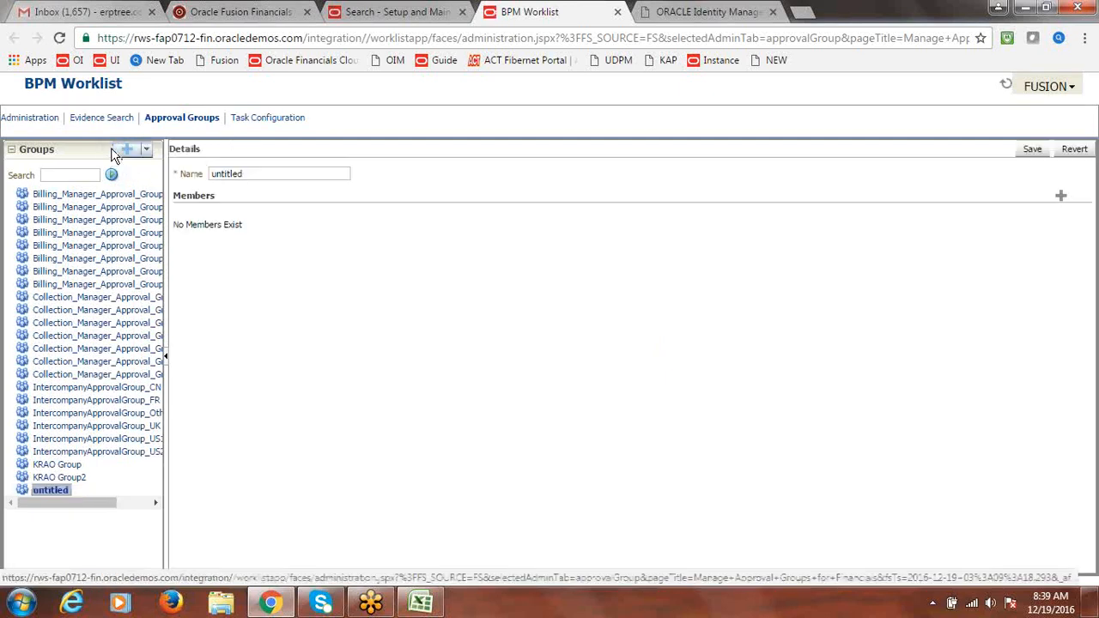
pyautogui.click(297, 176)
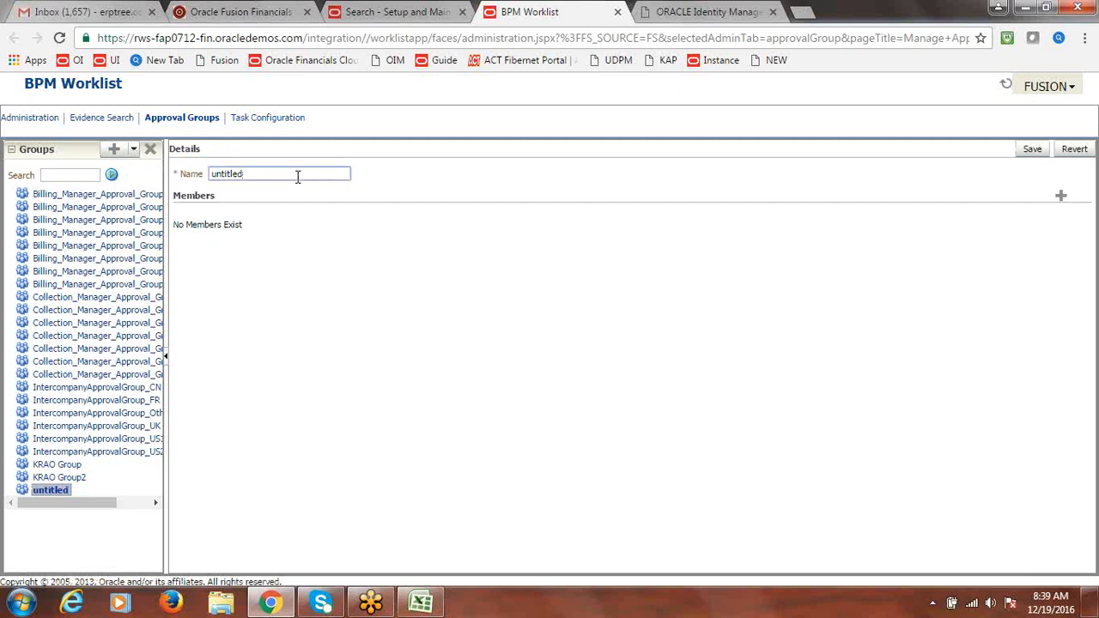
pyautogui.moveTo(297, 176); pyautogui.dragTo(182, 182)
# Rename the group to 'Fusion AP Less than 50000' and start adding a member
pyautogui.write('F')
pyautogui.write('usion')
pyautogui.write('I')
pyautogui.write('B')
pyautogui.press('BackSpace')
pyautogui.press('BackSpace')
pyautogui.write('Less Tha')
pyautogui.press('BackSpace')
pyautogui.press('BackSpace')
pyautogui.press('BackSpace')
pyautogui.press('BackSpace')
pyautogui.press('BackSpace')
pyautogui.press('BackSpace')
pyautogui.press('BackSpace')
pyautogui.press('BackSpace')
pyautogui.write('AP Less than 50000')
pyautogui.click(1061, 197)
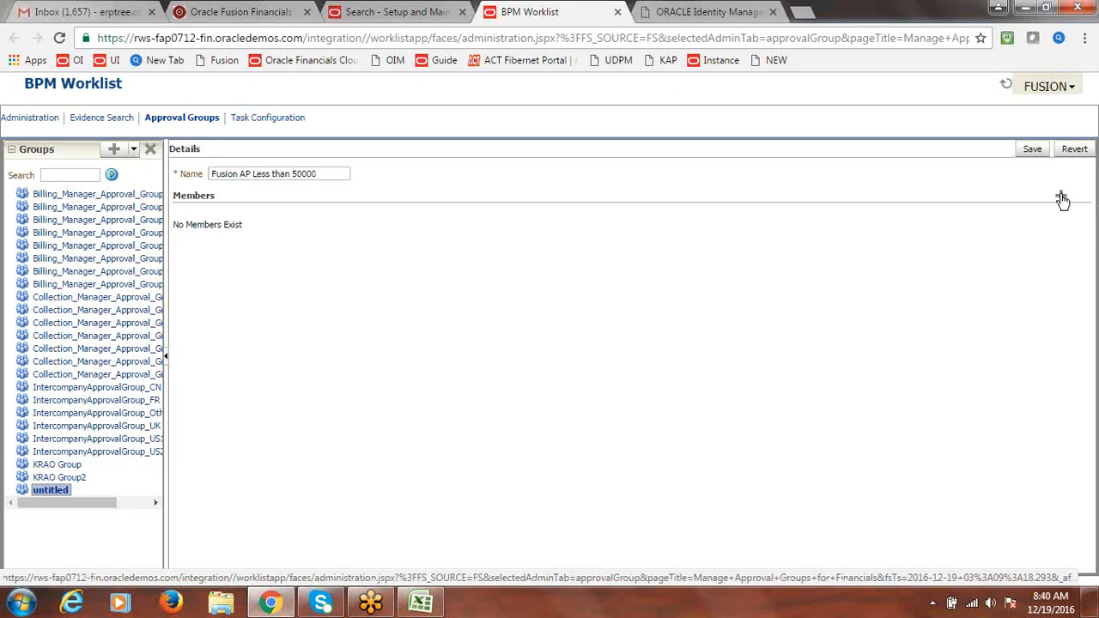
pyautogui.click(1061, 198)
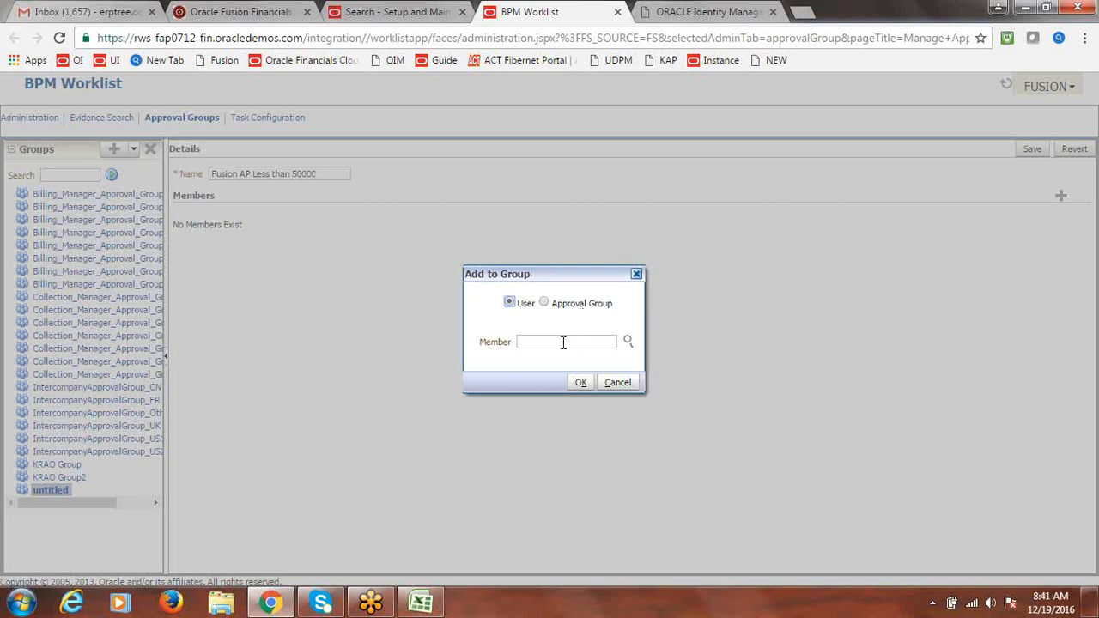
# Search the user lookup for FUSION and widen the results to read full IDs
pyautogui.click(630, 343)
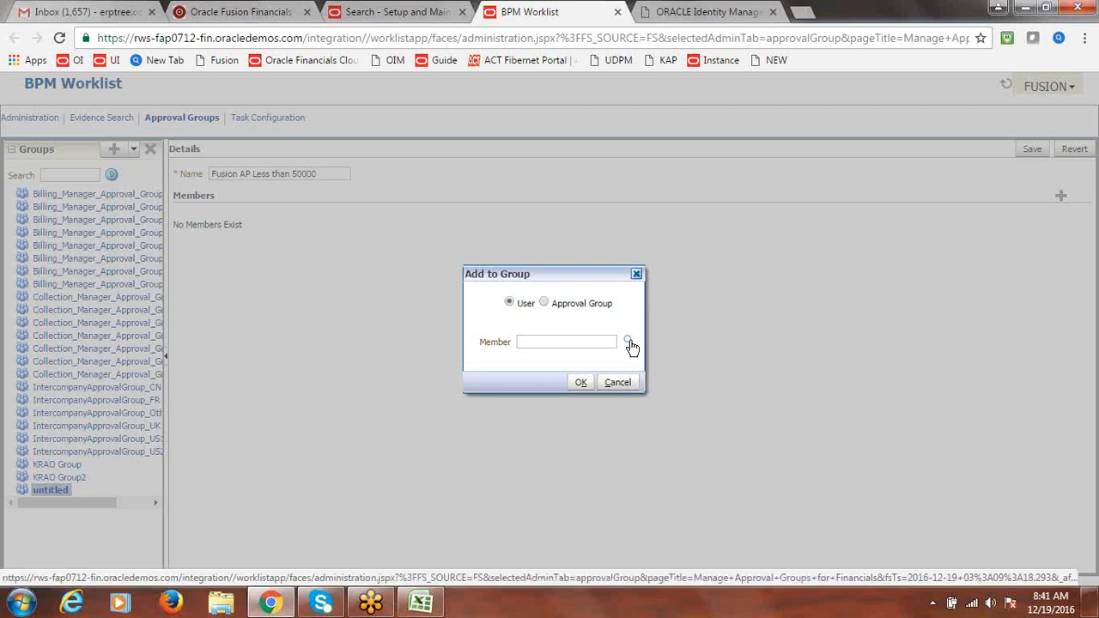
pyautogui.click(443, 268)
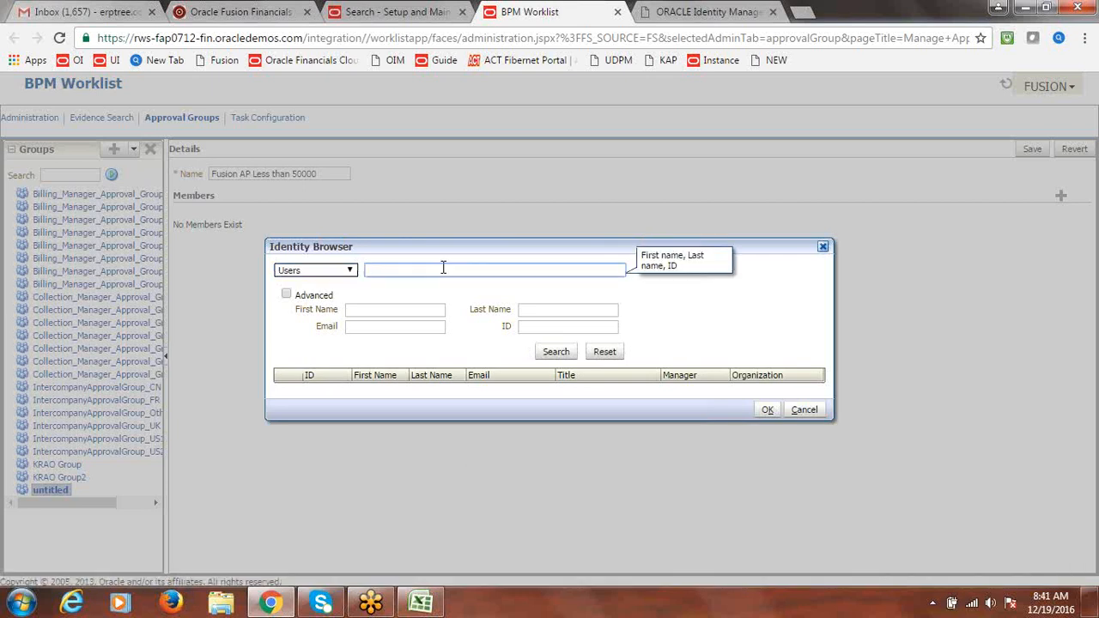
pyautogui.write('FUSION')
pyautogui.click(558, 352)
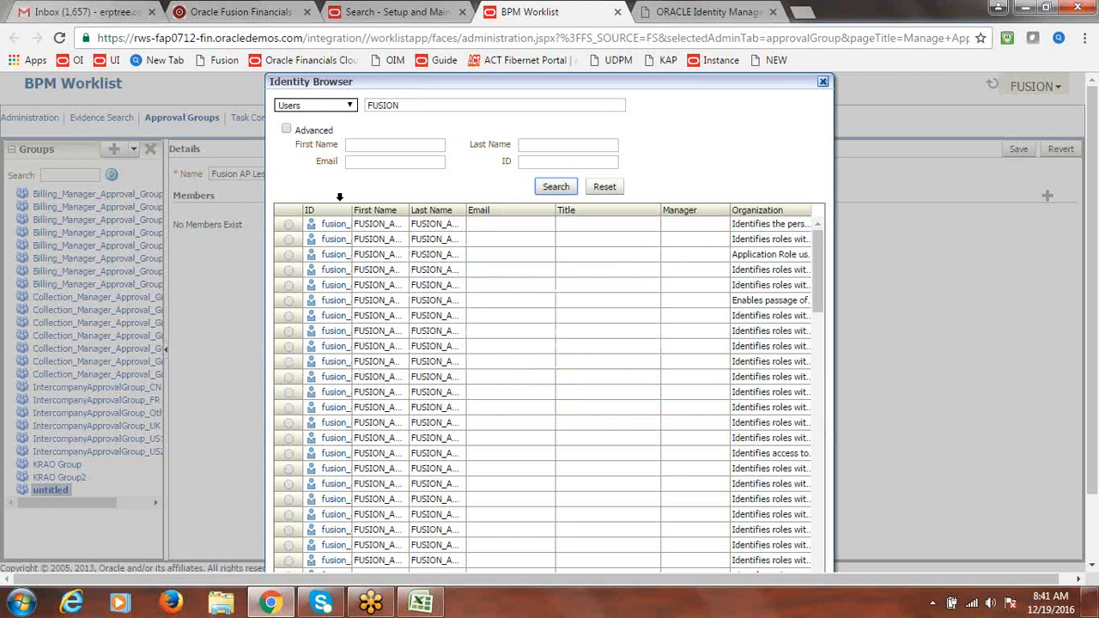
pyautogui.moveTo(351, 209); pyautogui.dragTo(370, 207)
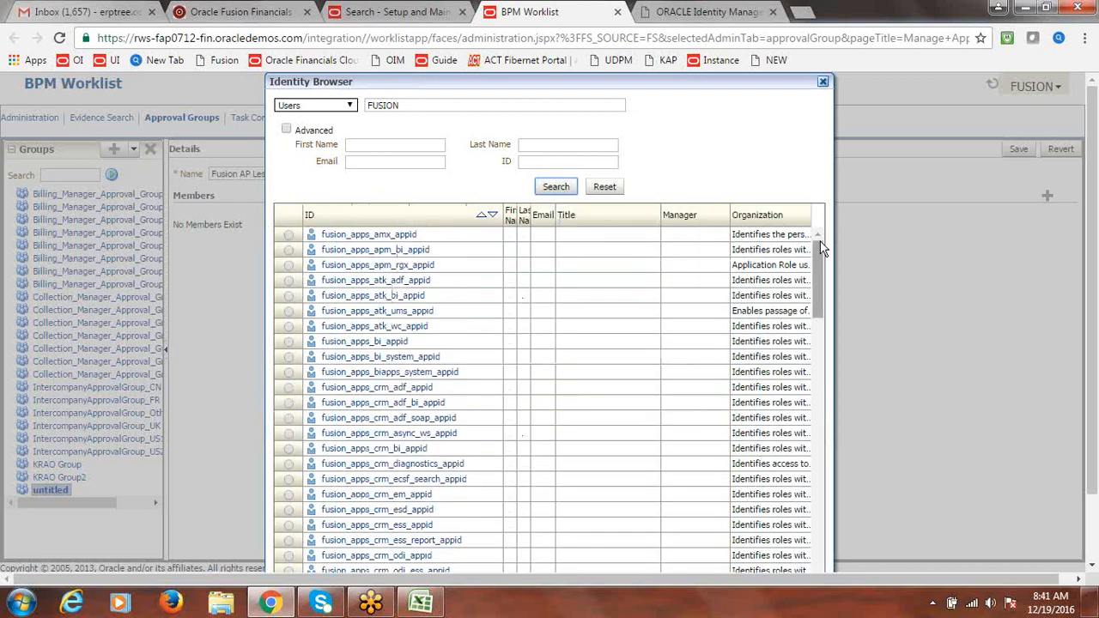
pyautogui.moveTo(821, 260); pyautogui.dragTo(816, 415)
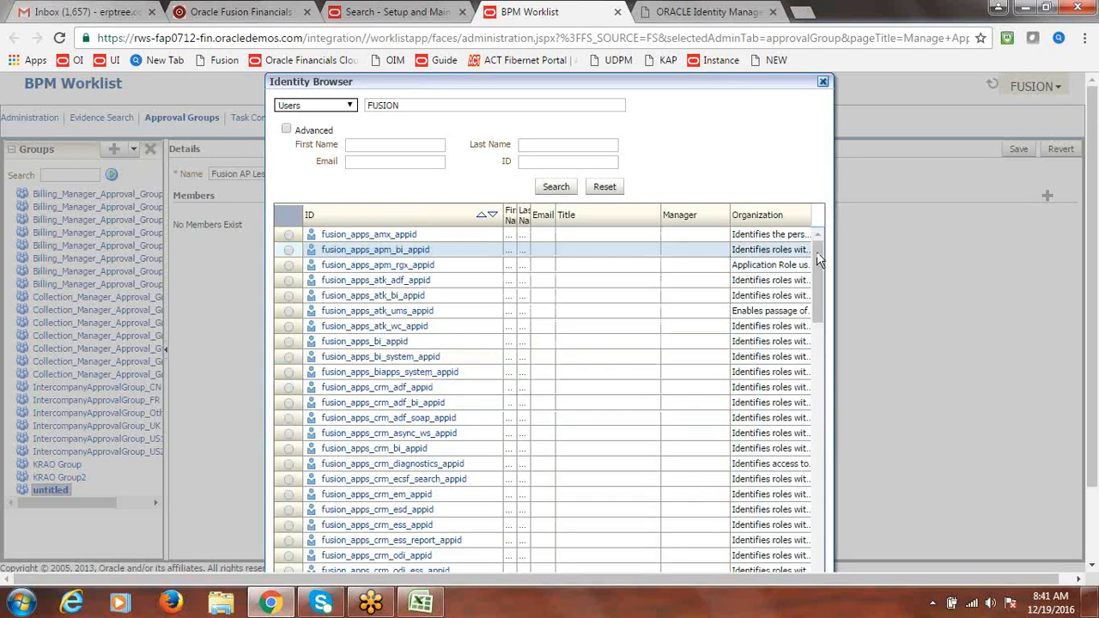
pyautogui.moveTo(816, 252); pyautogui.dragTo(841, 606)
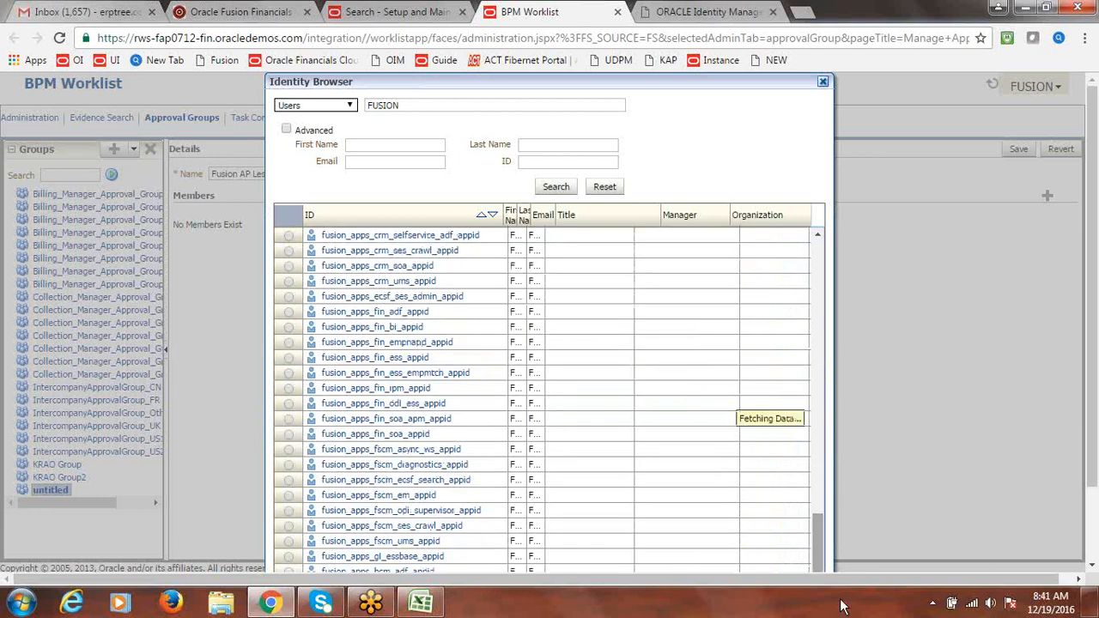
pyautogui.moveTo(1093, 287); pyautogui.dragTo(1093, 419)
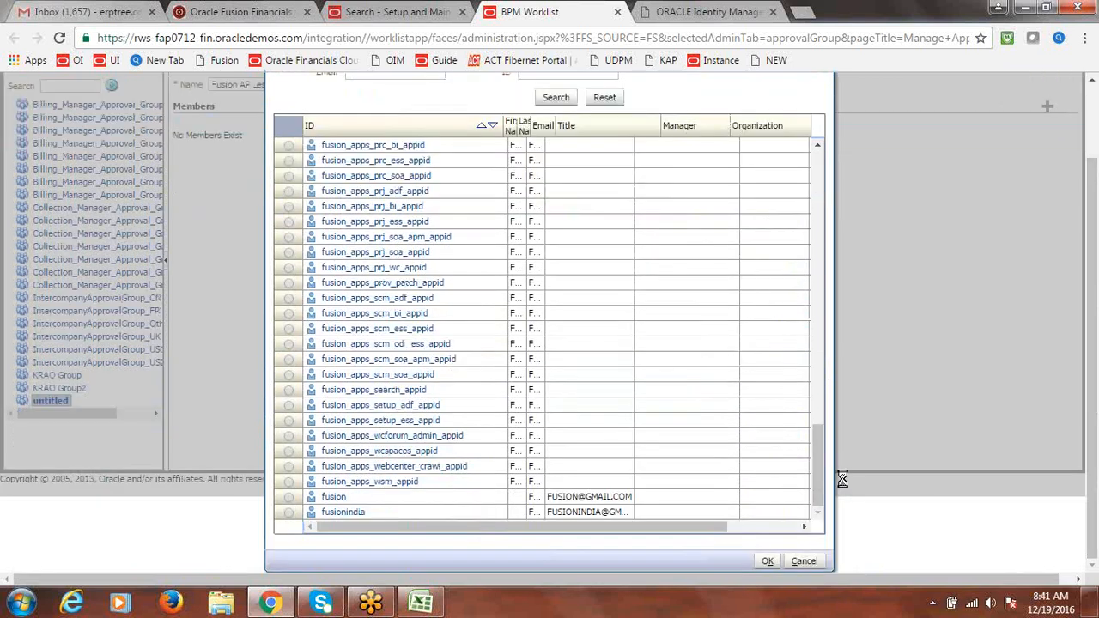
# Add user fusion as the member, save the group, select its name, and start another group
pyautogui.click(289, 498)
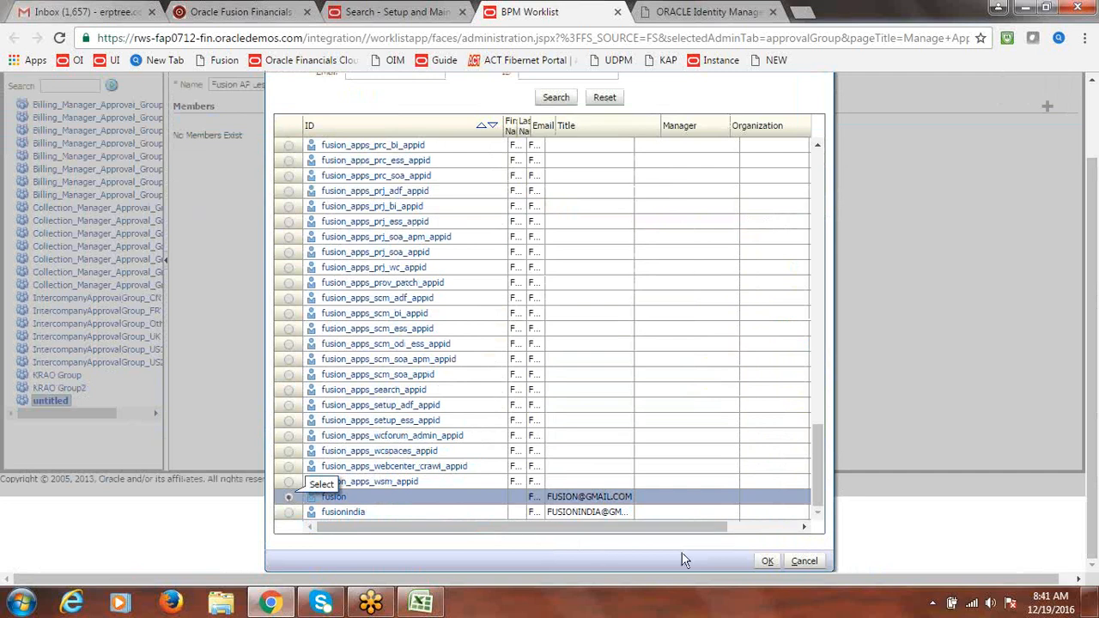
pyautogui.click(767, 560)
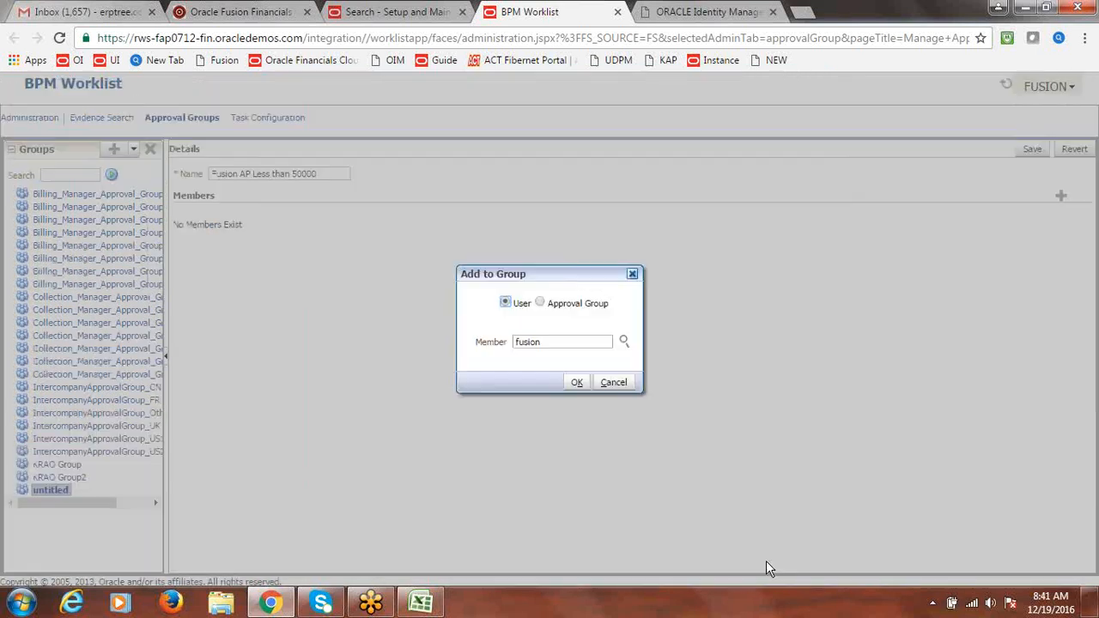
pyautogui.click(575, 382)
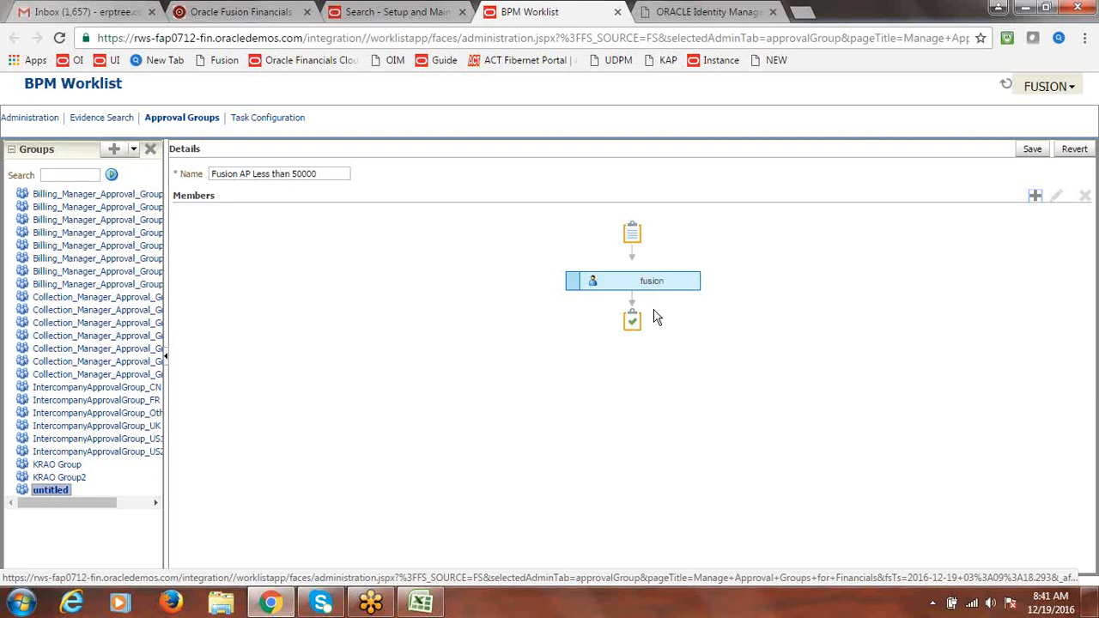
pyautogui.click(1033, 150)
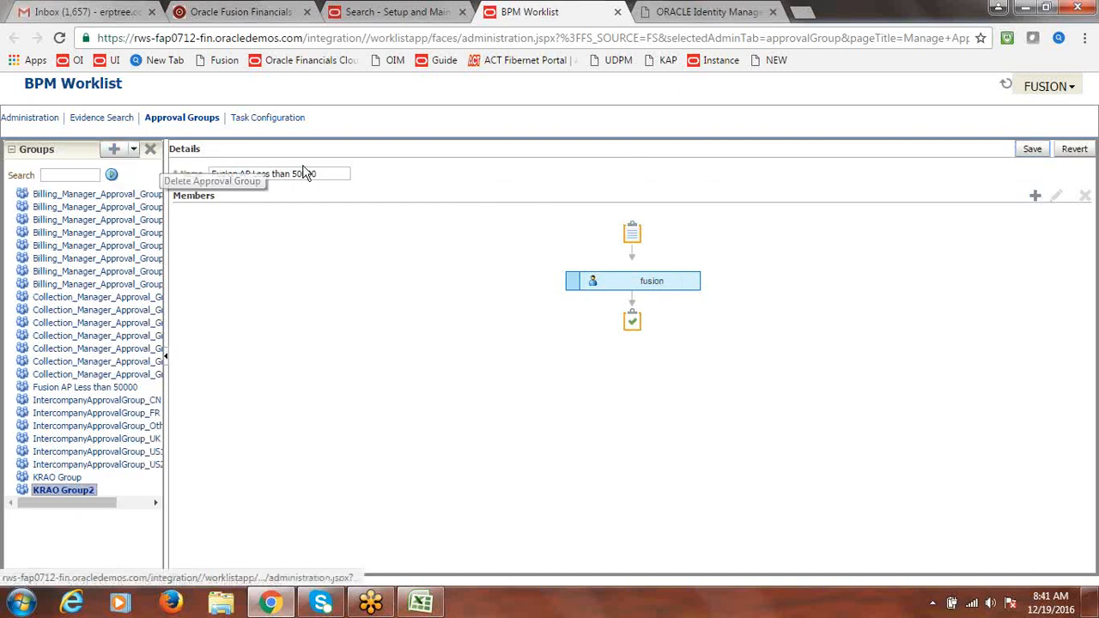
pyautogui.moveTo(333, 176); pyautogui.dragTo(208, 176)
pyautogui.hotkey('ctrl', 'c')
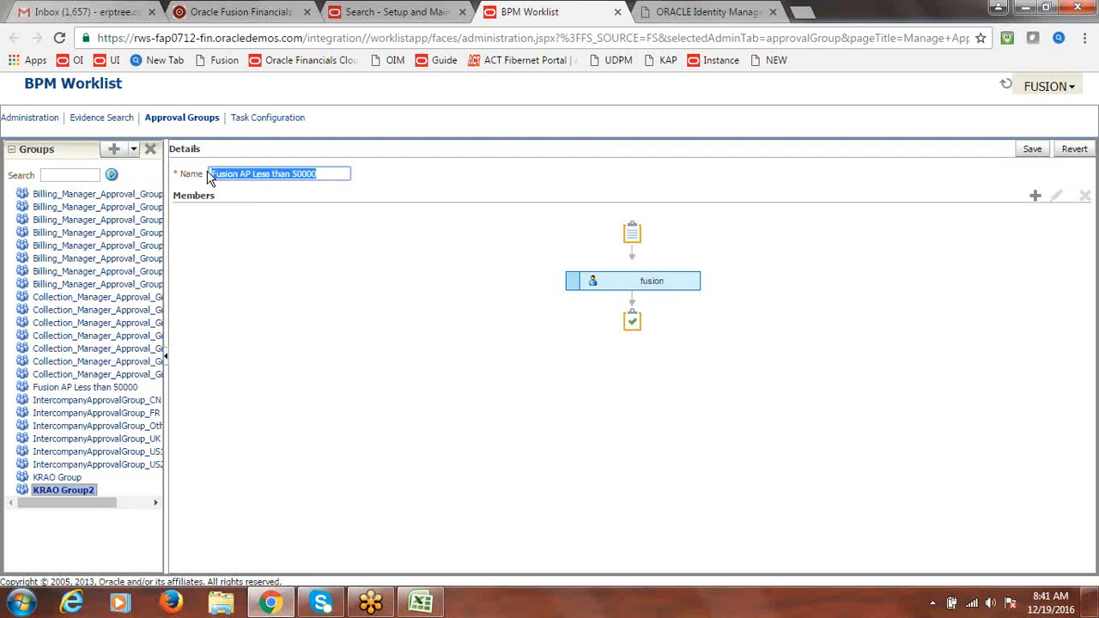
pyautogui.click(113, 148)
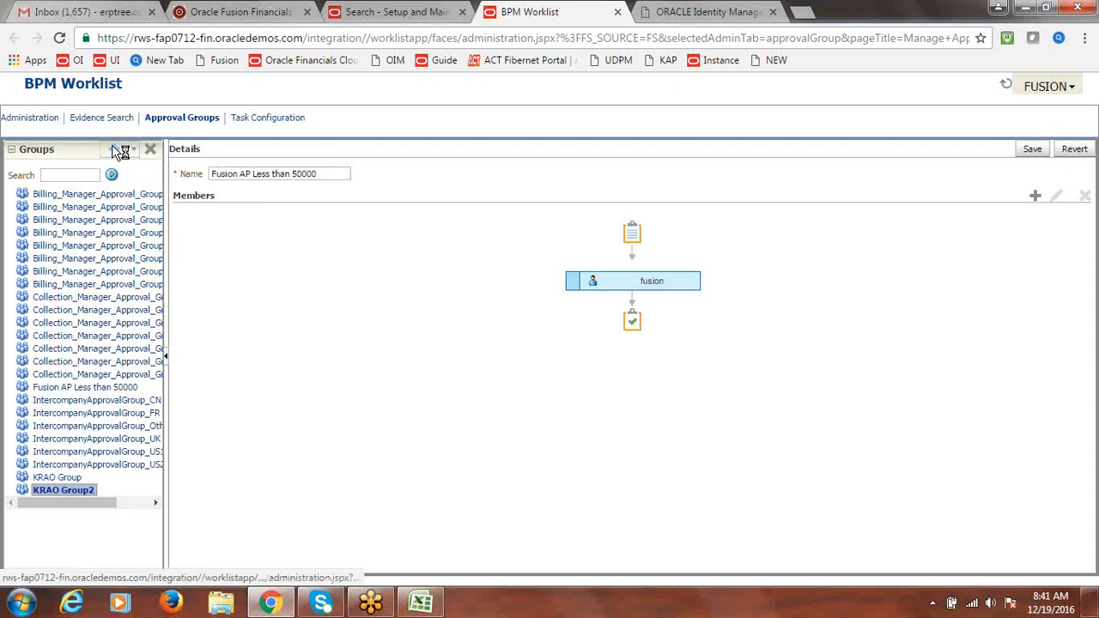
# Name the new group 'Fusion AP More than 50000' by pasting and editing the previous name
pyautogui.click(280, 179)
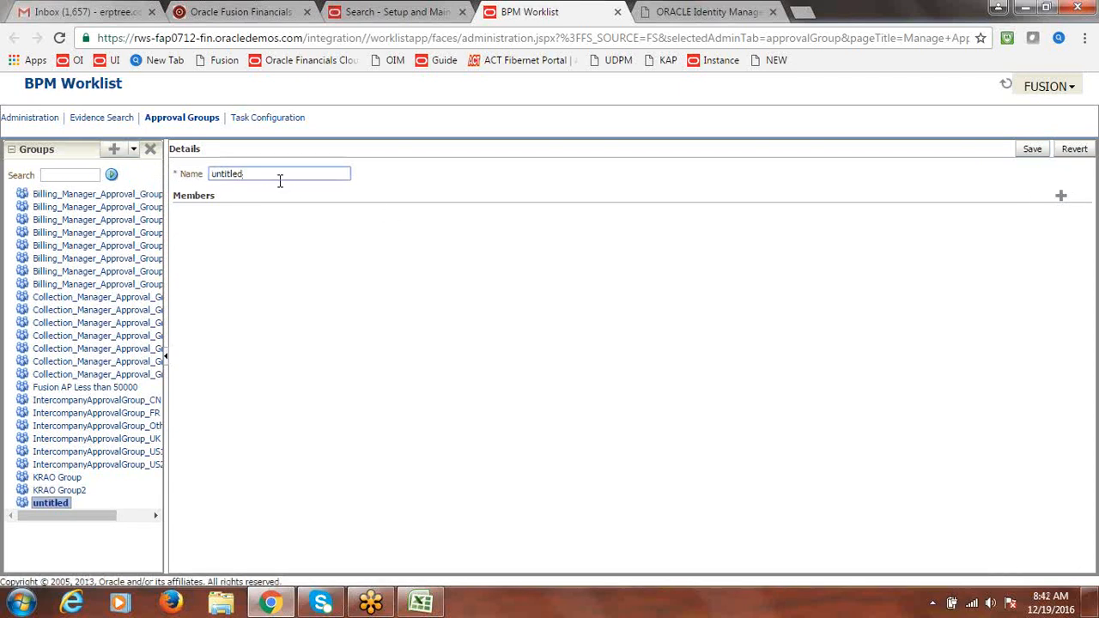
pyautogui.doubleClick(279, 178)
pyautogui.hotkey('ctrl', 'v')
pyautogui.moveTo(272, 173); pyautogui.dragTo(254, 176)
pyautogui.write('More')
# Add user fusionindia as member, save the group, and mark notes A310:A311 in Excel
pyautogui.click(1060, 195)
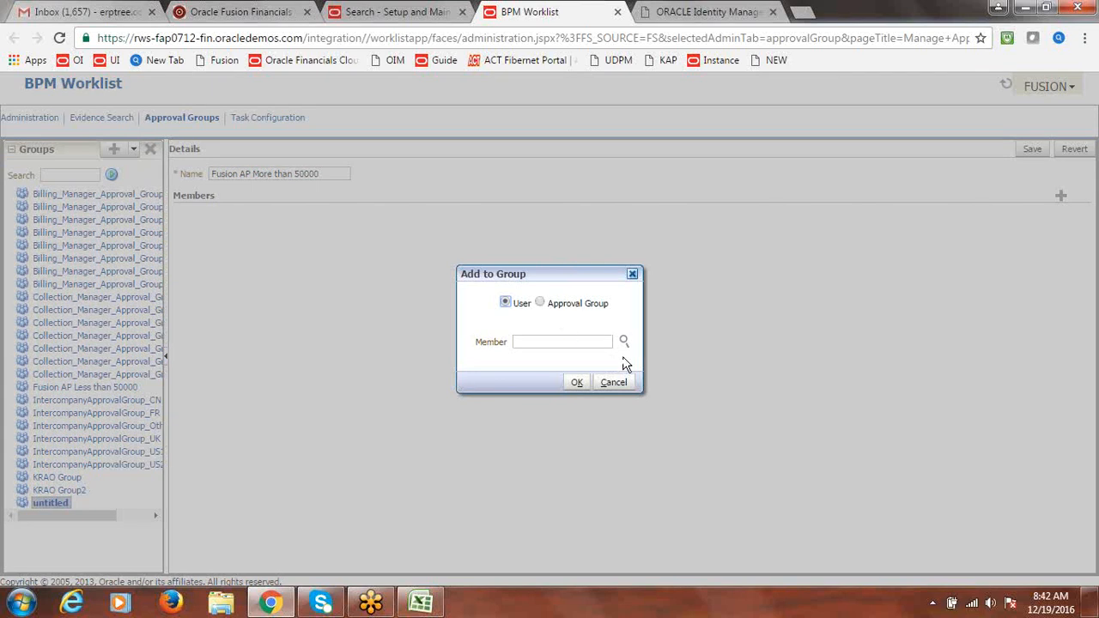
pyautogui.click(623, 342)
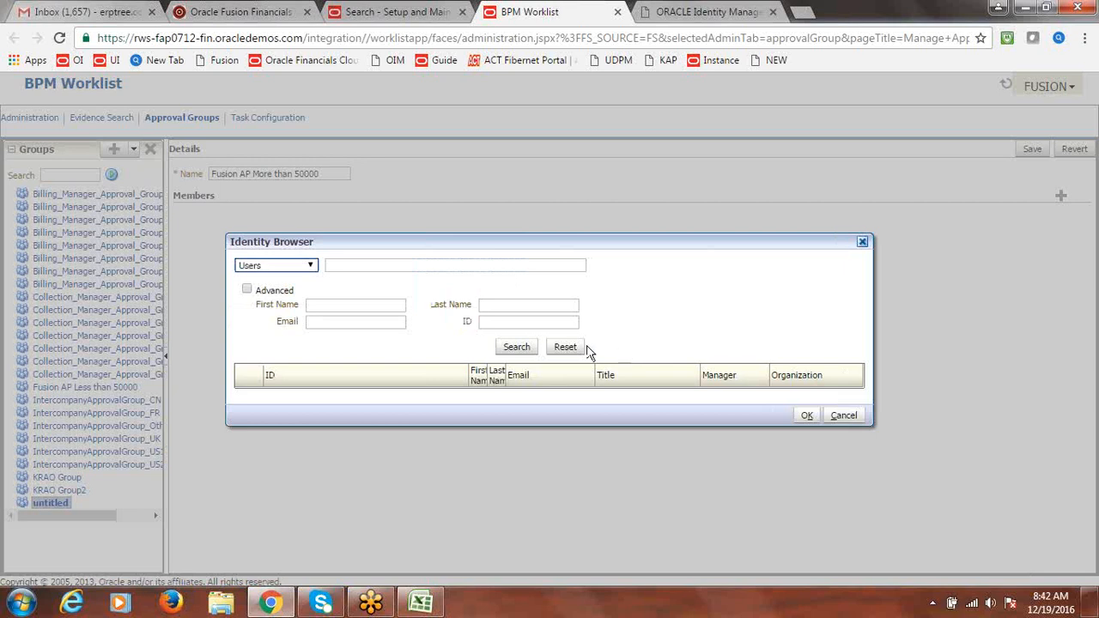
pyautogui.click(394, 266)
pyautogui.write('iFUSION')
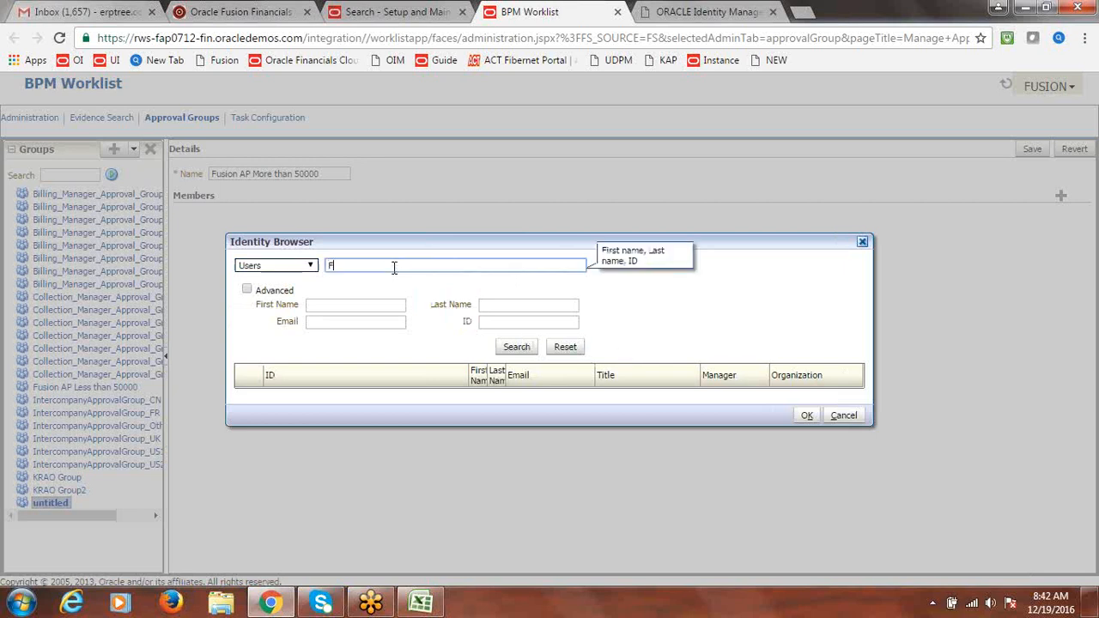
pyautogui.write('INDIA')
pyautogui.click(516, 349)
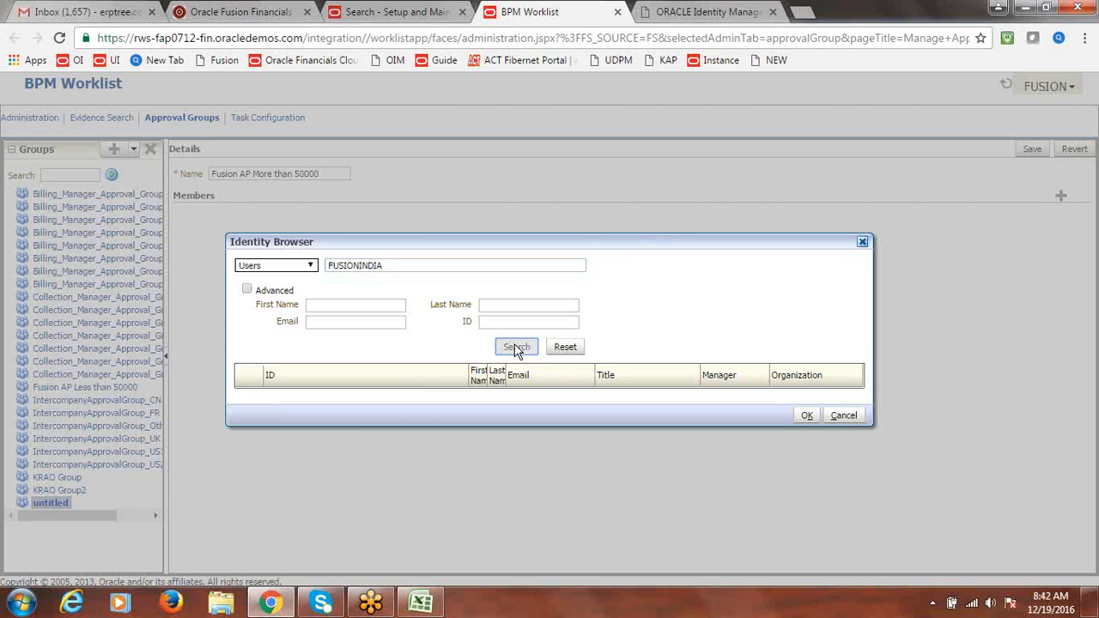
pyautogui.click(249, 388)
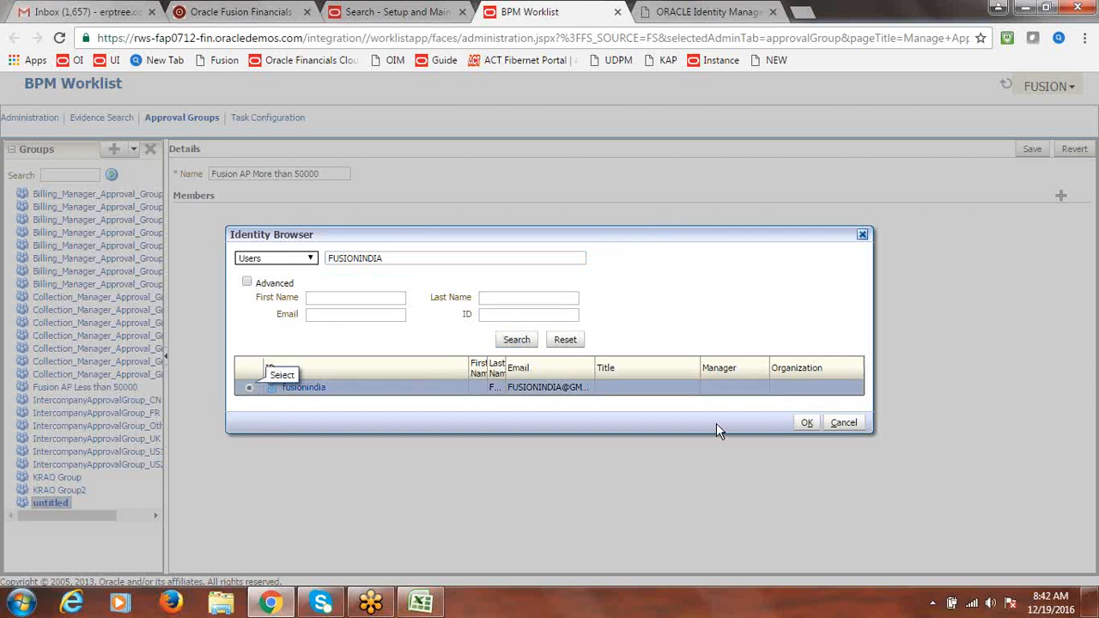
pyautogui.click(807, 424)
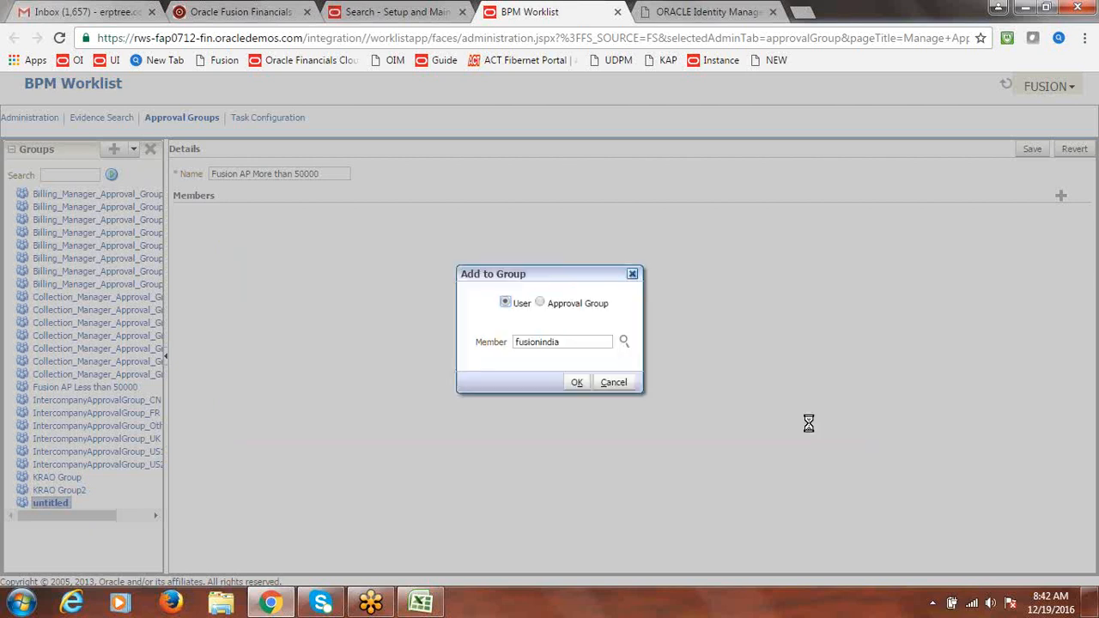
pyautogui.click(576, 385)
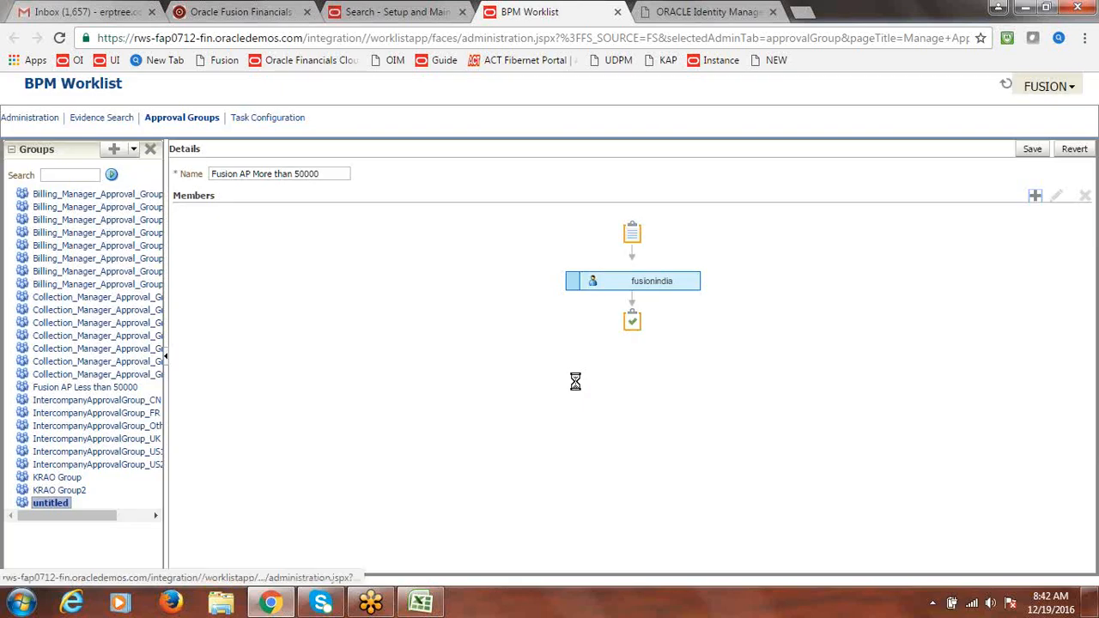
pyautogui.click(1032, 149)
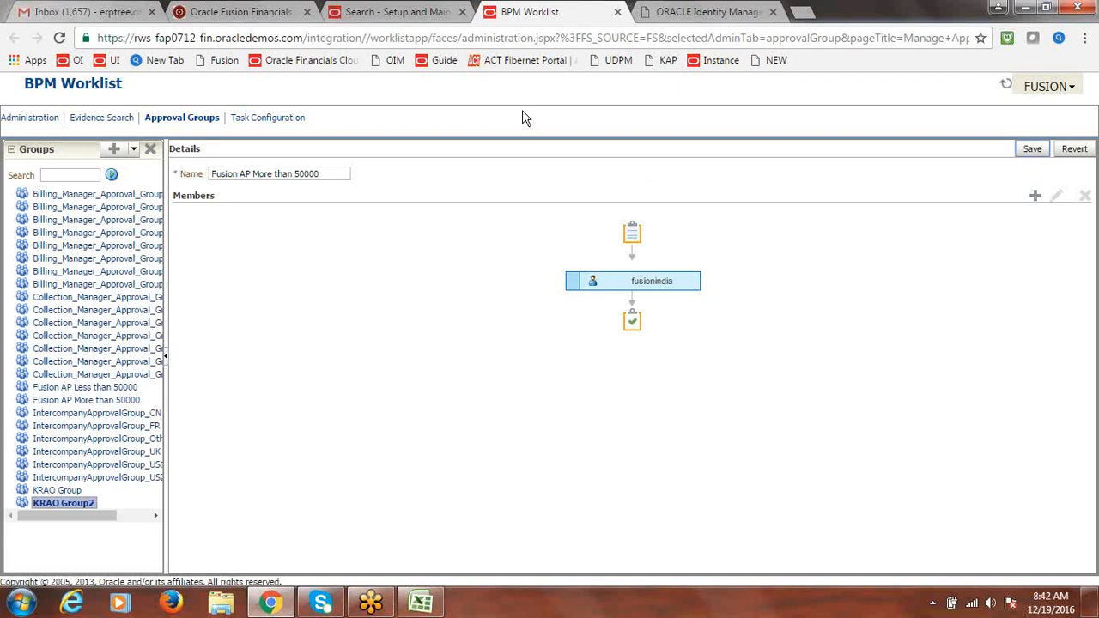
pyautogui.hotkey('alt', 'Tab')
pyautogui.moveTo(266, 327); pyautogui.dragTo(269, 349)
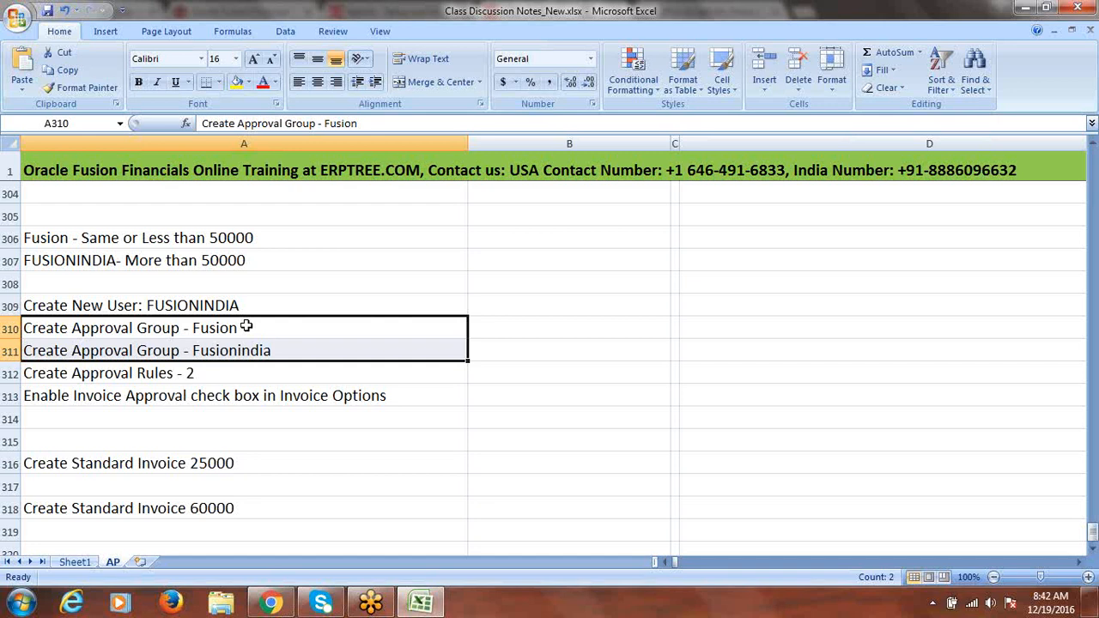
# Select the approval rules note in A312, then return to BPM Worklist
pyautogui.click(212, 374)
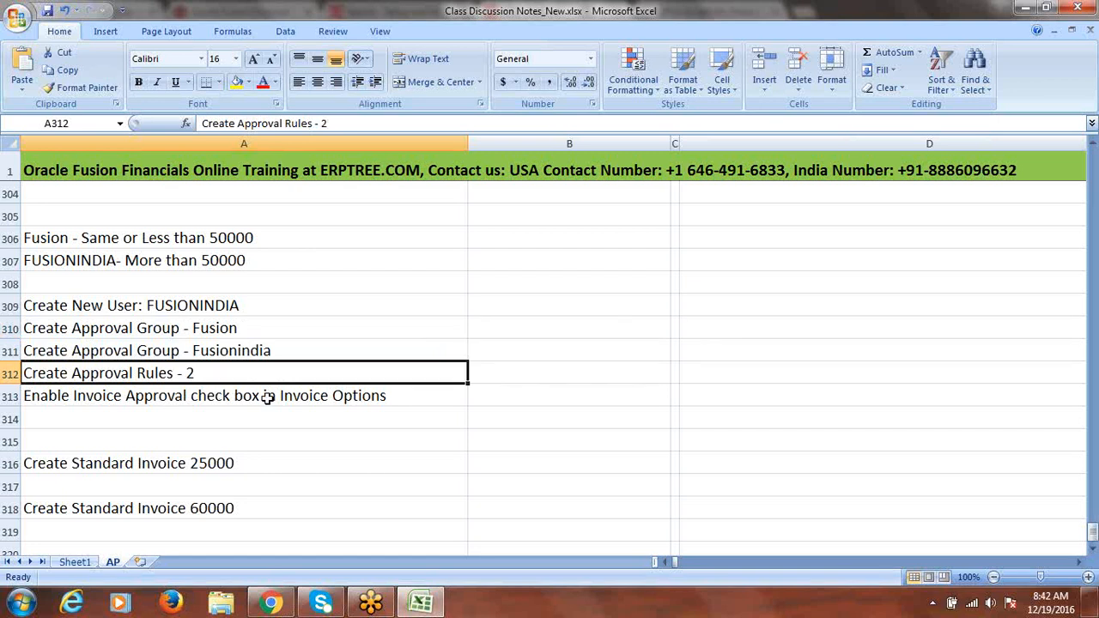
pyautogui.hotkey('alt', 'Tab')
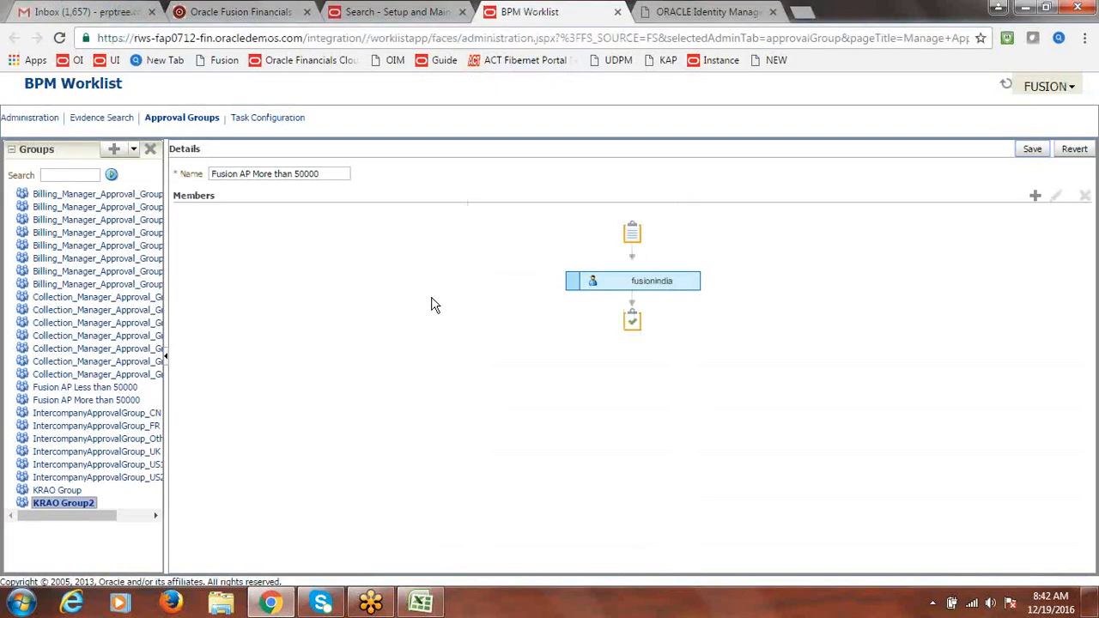
# Open Task Configuration, widen the task list, and open the FinApInvoiceApproval task
pyautogui.click(290, 124)
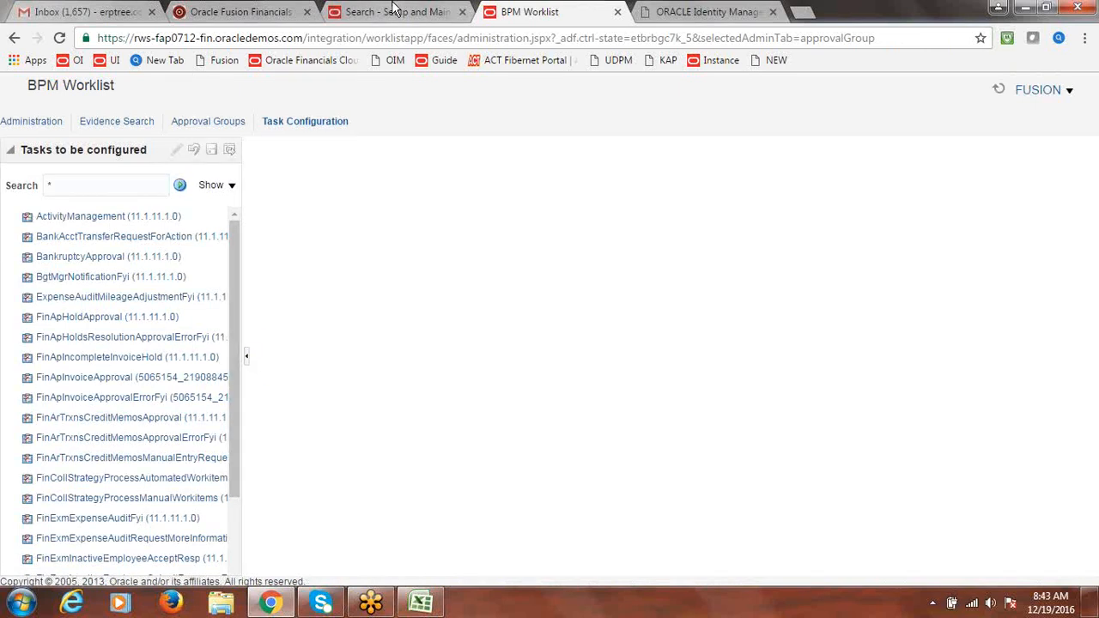
pyautogui.click(395, 11)
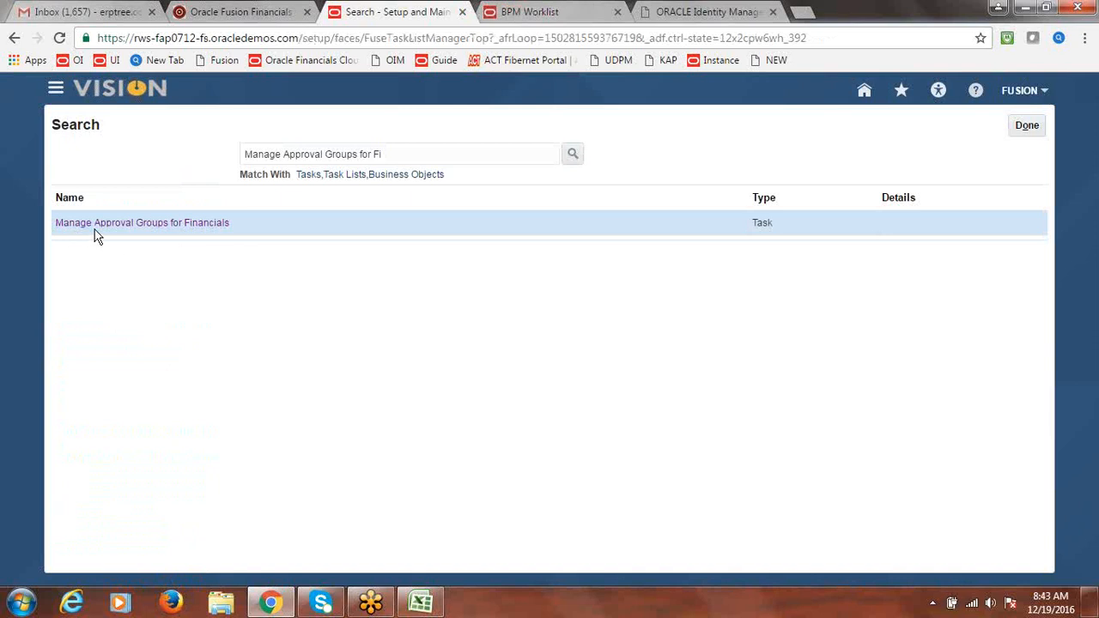
pyautogui.click(581, 11)
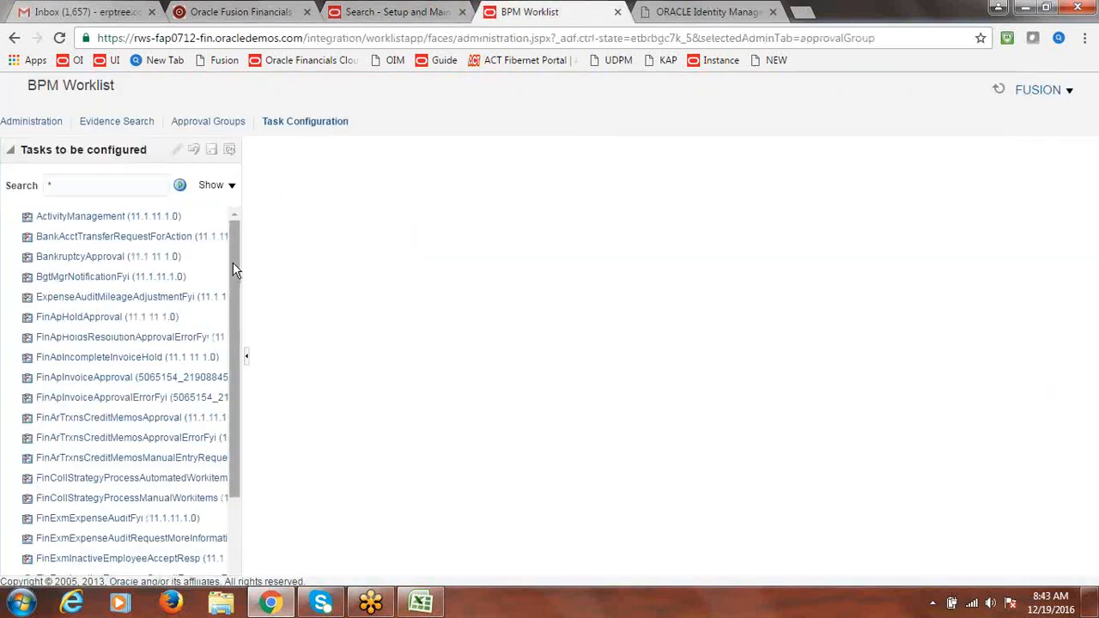
pyautogui.moveTo(233, 265); pyautogui.dragTo(227, 375)
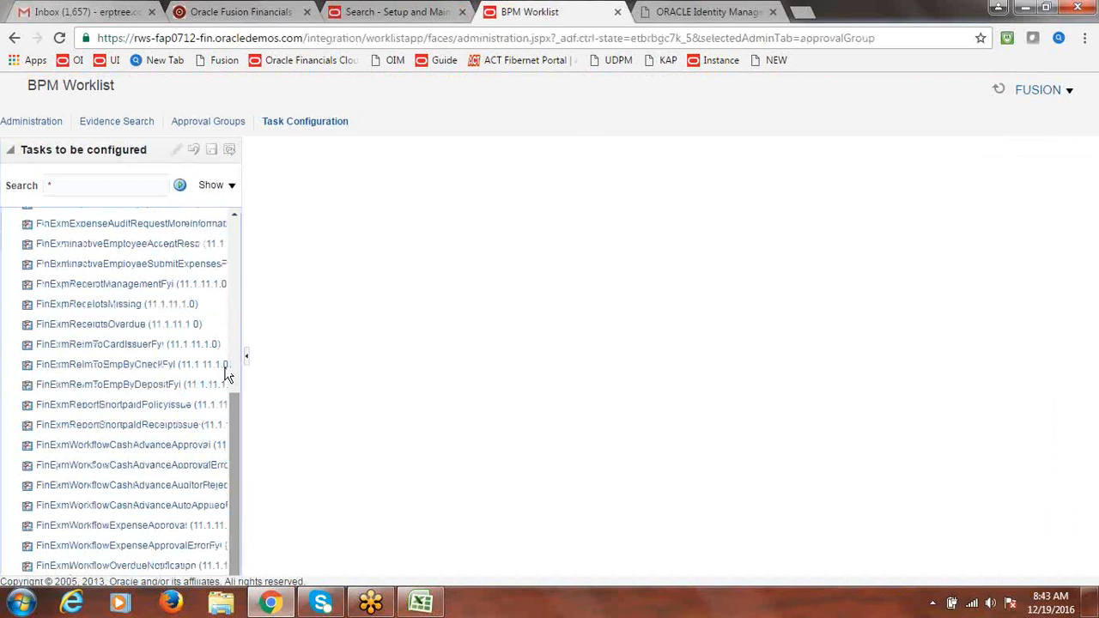
pyautogui.moveTo(234, 438); pyautogui.dragTo(248, 258)
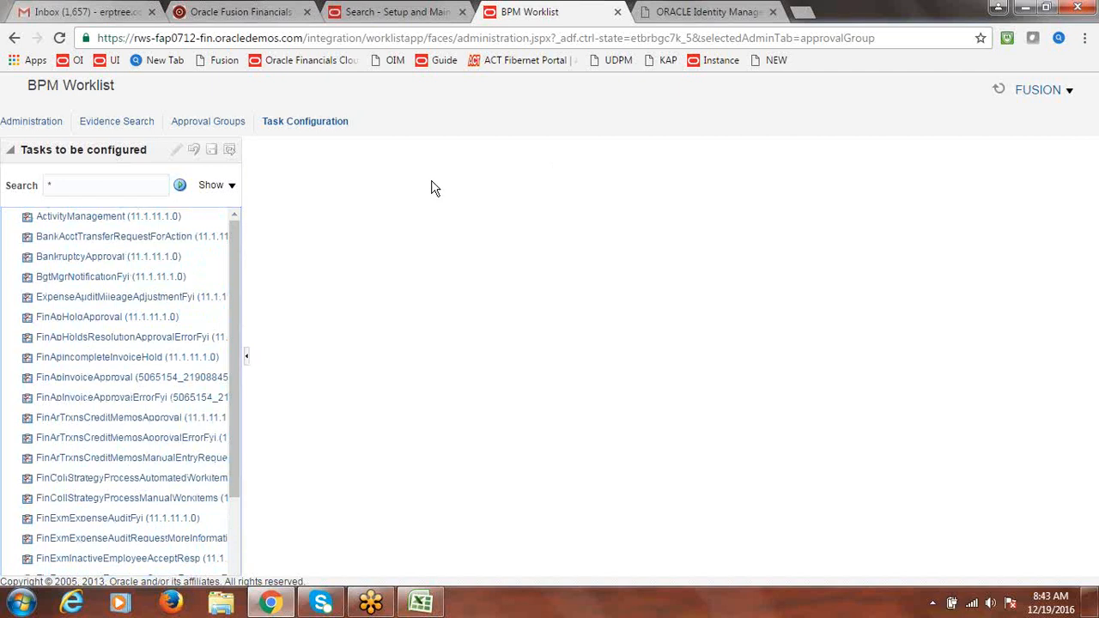
pyautogui.moveTo(247, 227); pyautogui.dragTo(297, 229)
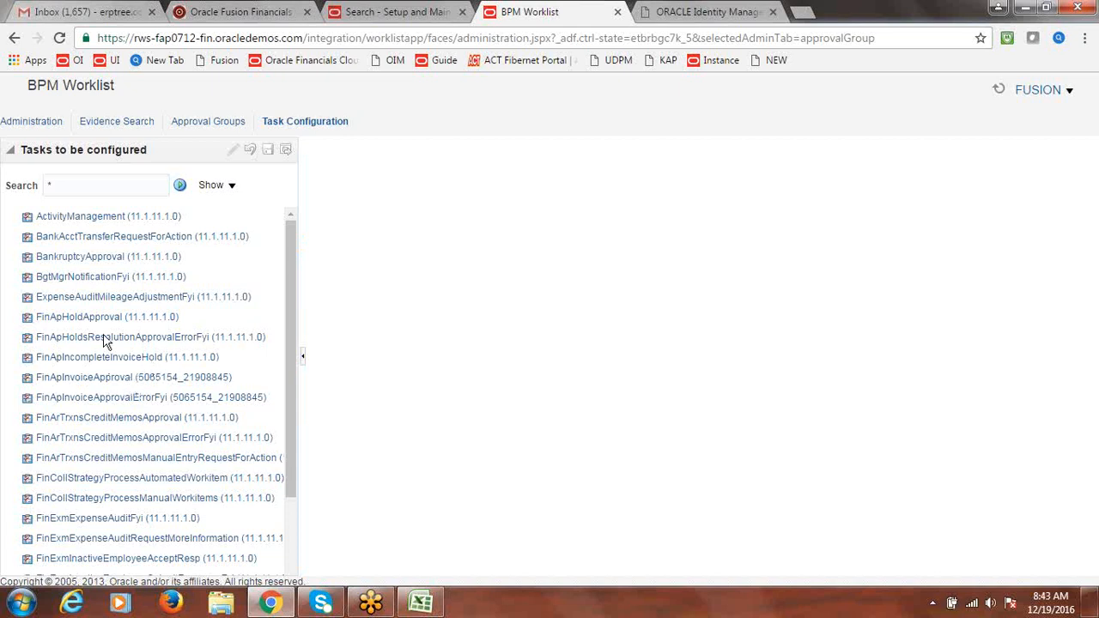
pyautogui.click(96, 382)
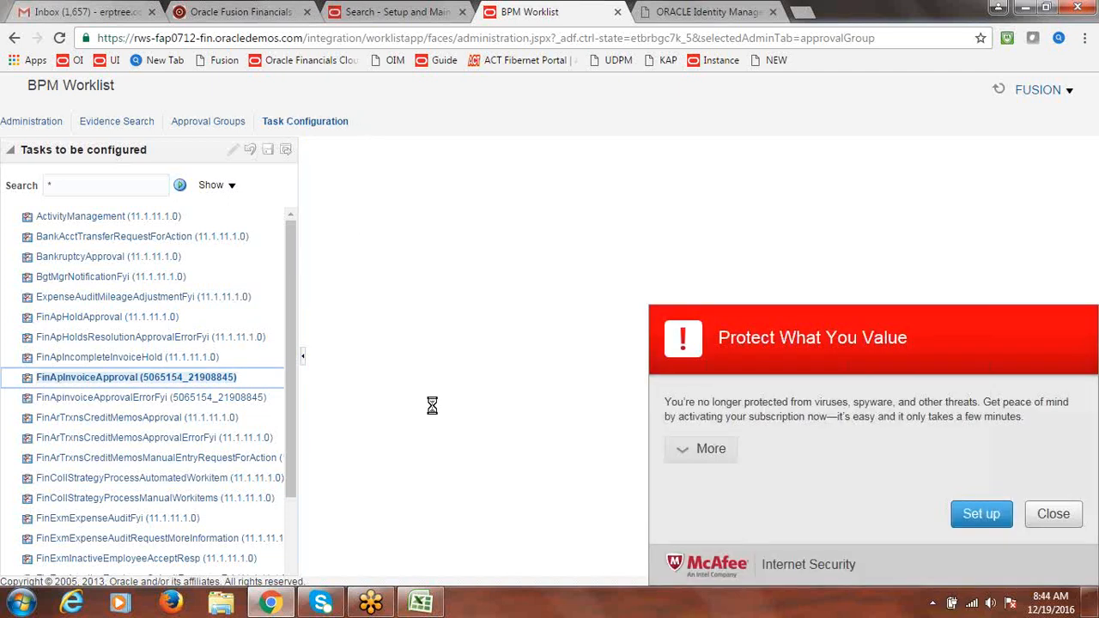
# Close the McAfee popup and let FinApInvoiceApproval's General details load
pyautogui.click(1053, 515)
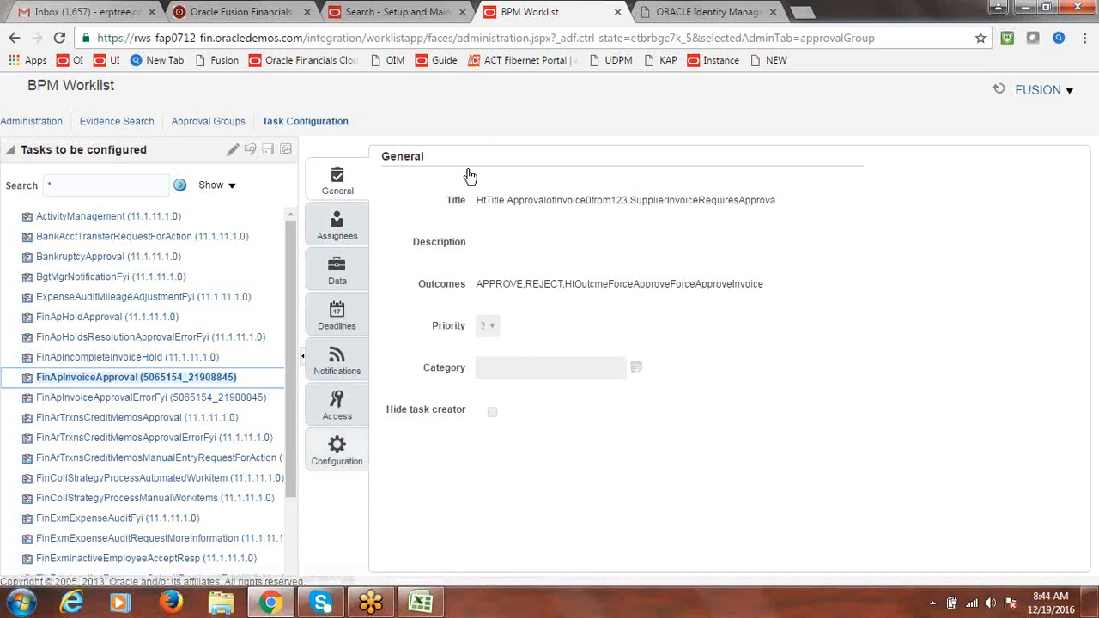
pyautogui.moveTo(273, 606)
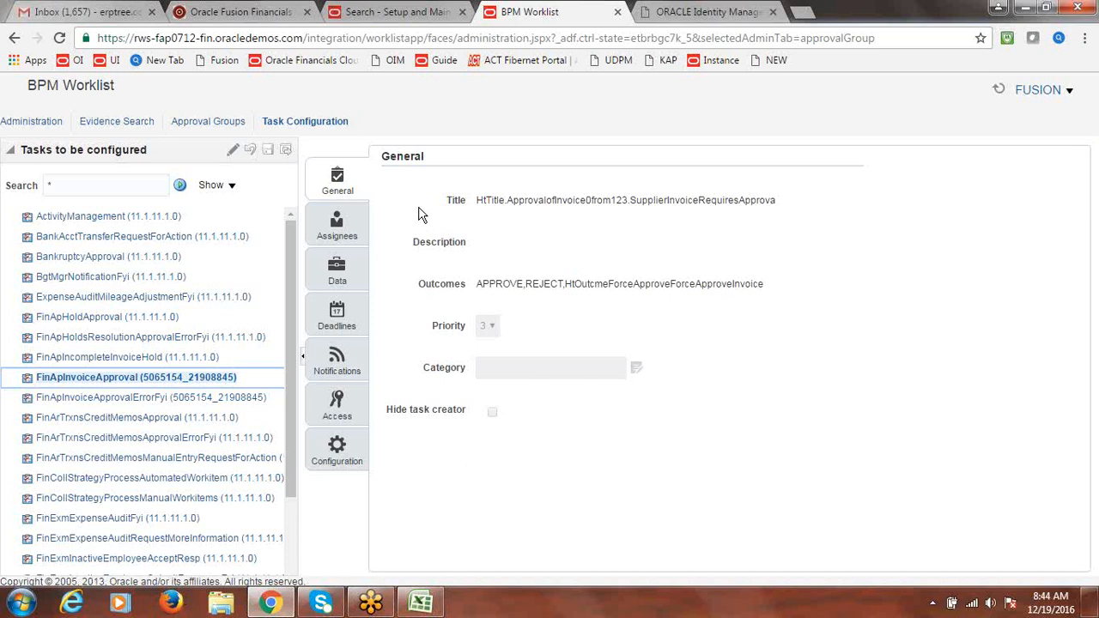
# Show FinApInvoiceApproval's assignees in vertical layout with the People panel collapsed, scrolled to the top
pyautogui.click(340, 233)
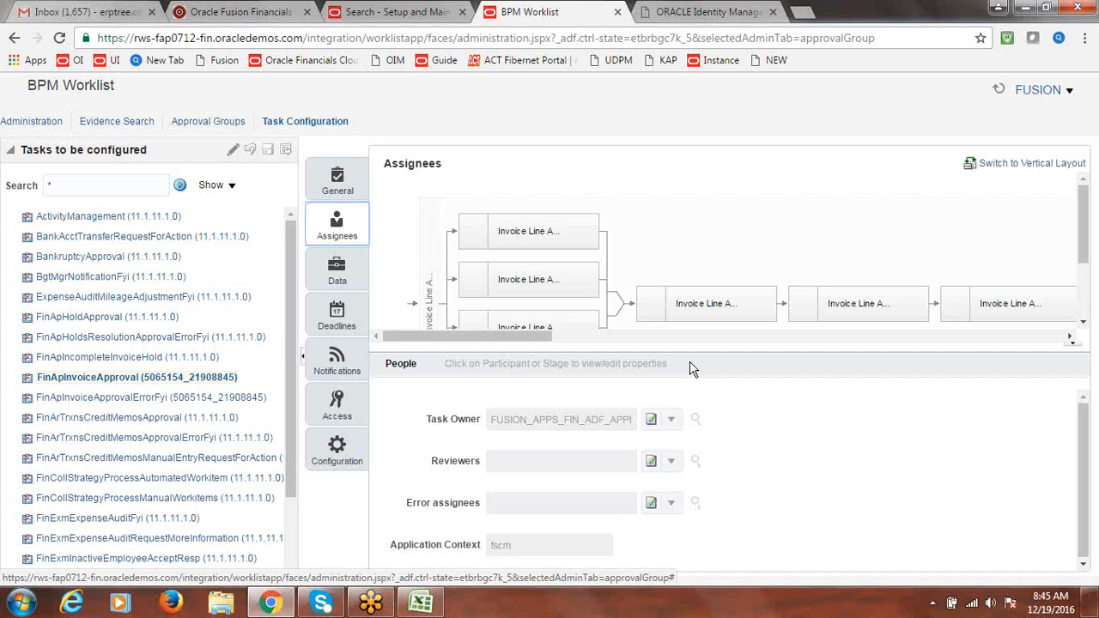
pyautogui.scroll(-2, 1088, 221)
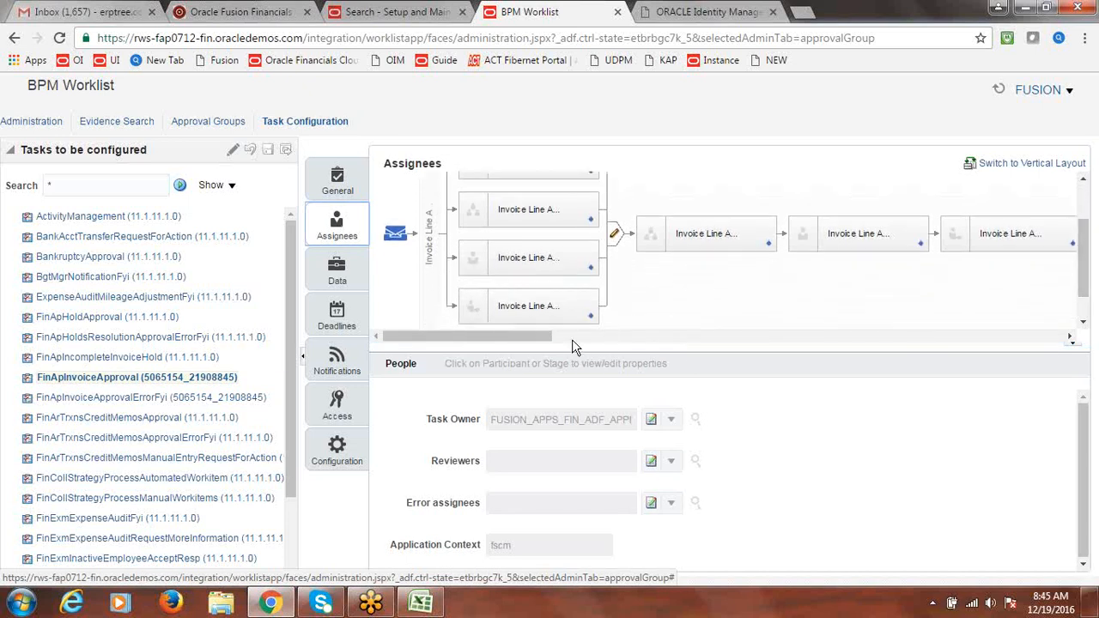
pyautogui.moveTo(549, 338); pyautogui.dragTo(418, 357)
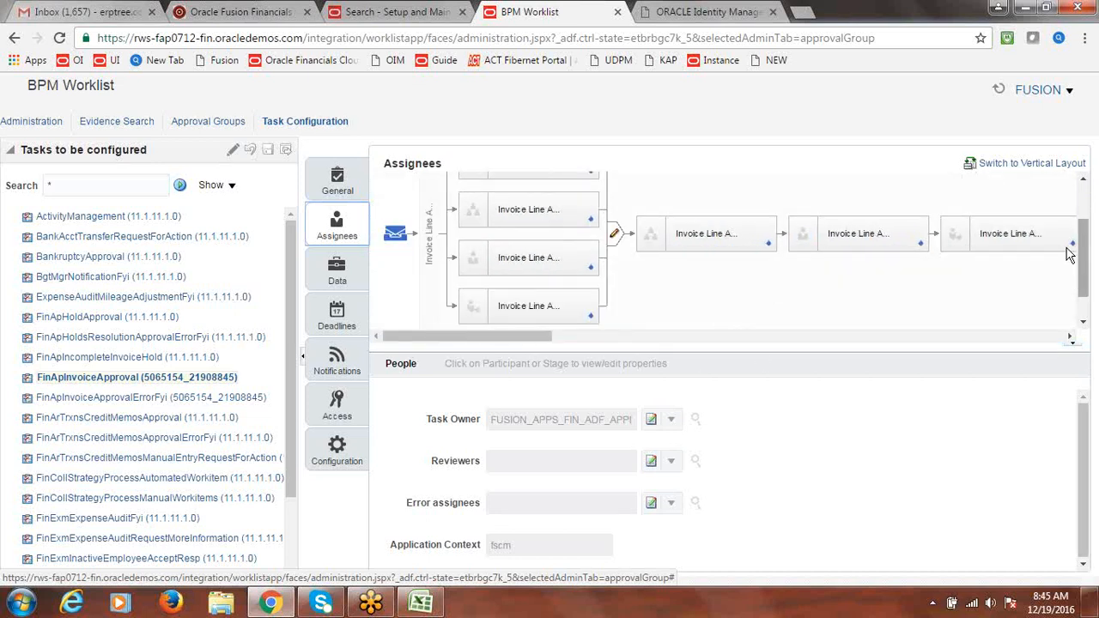
pyautogui.click(1027, 171)
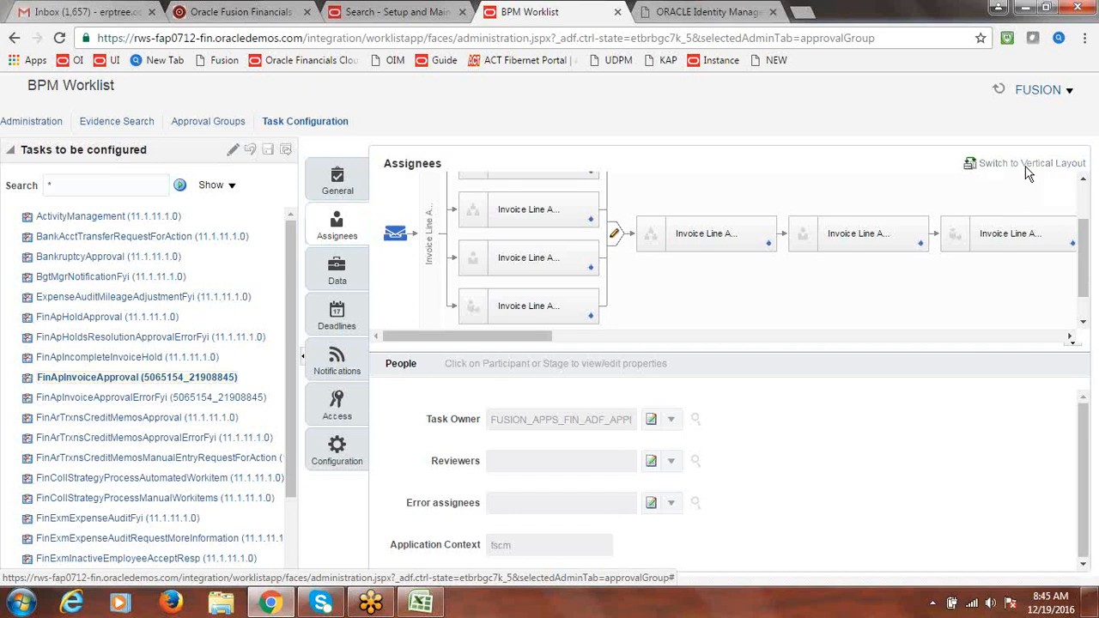
pyautogui.scroll(-1, 1084, 202)
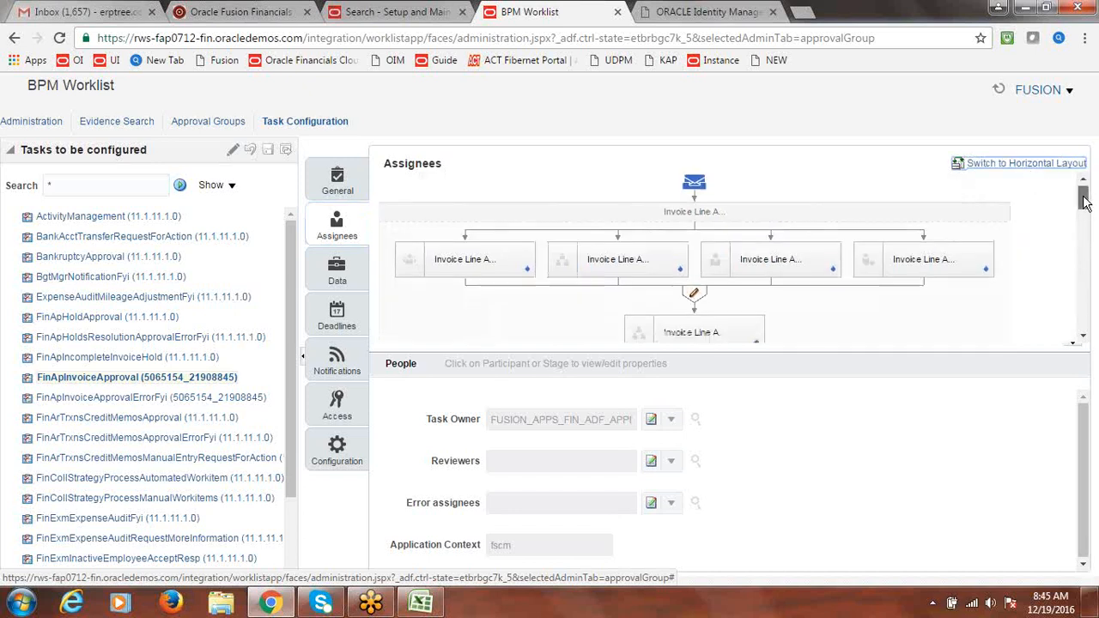
pyautogui.click(1071, 345)
pyautogui.moveTo(1085, 261); pyautogui.dragTo(1090, 339)
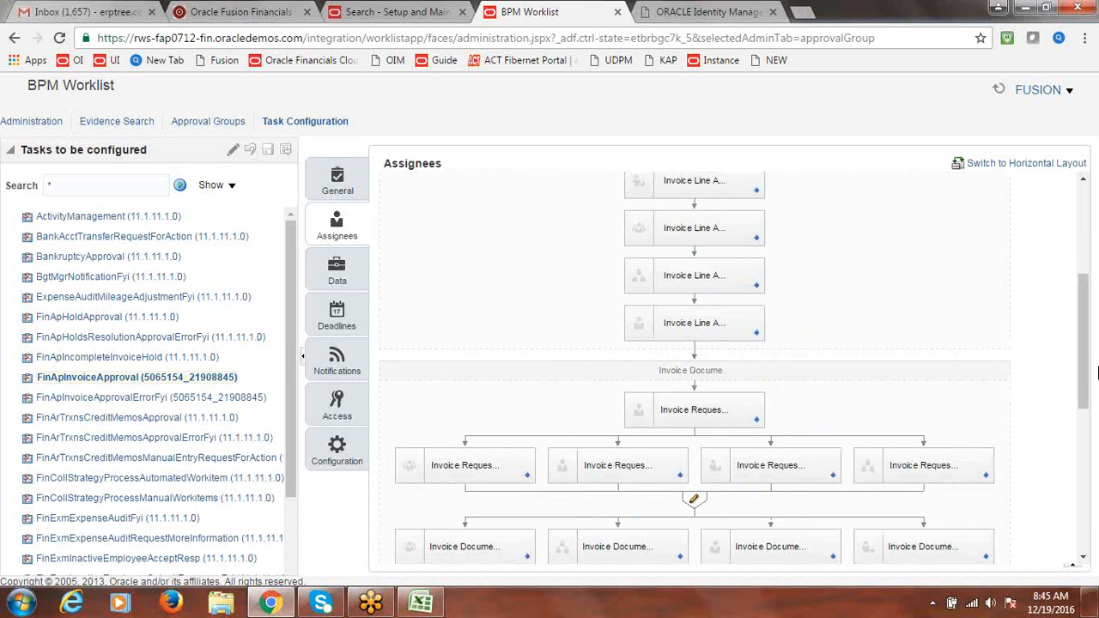
pyautogui.scroll(1, 1085, 365)
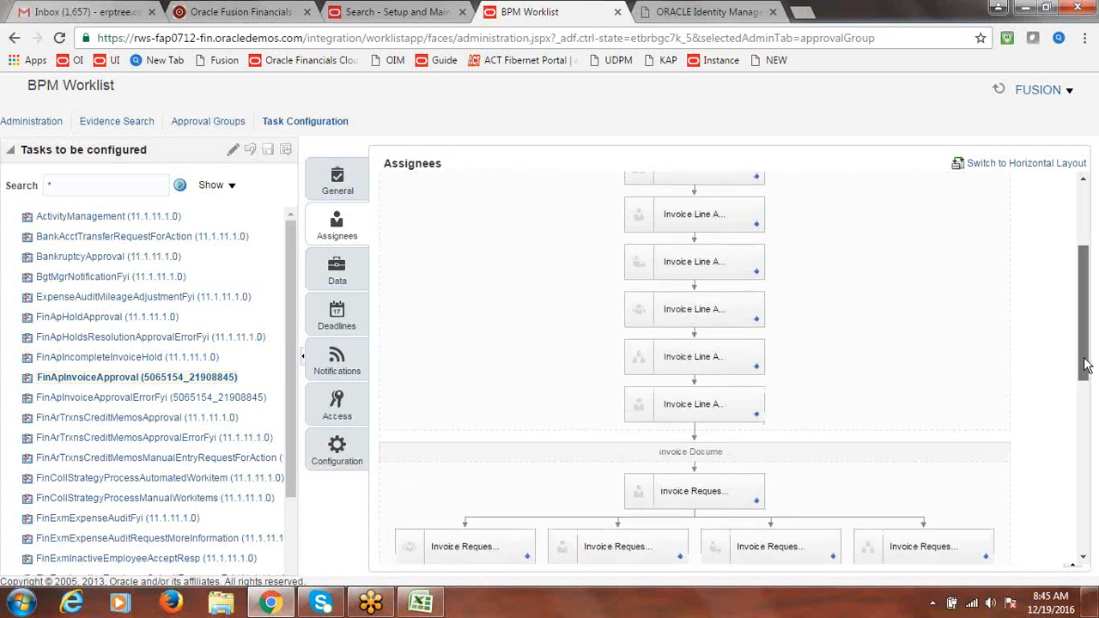
pyautogui.scroll(3, 1086, 365)
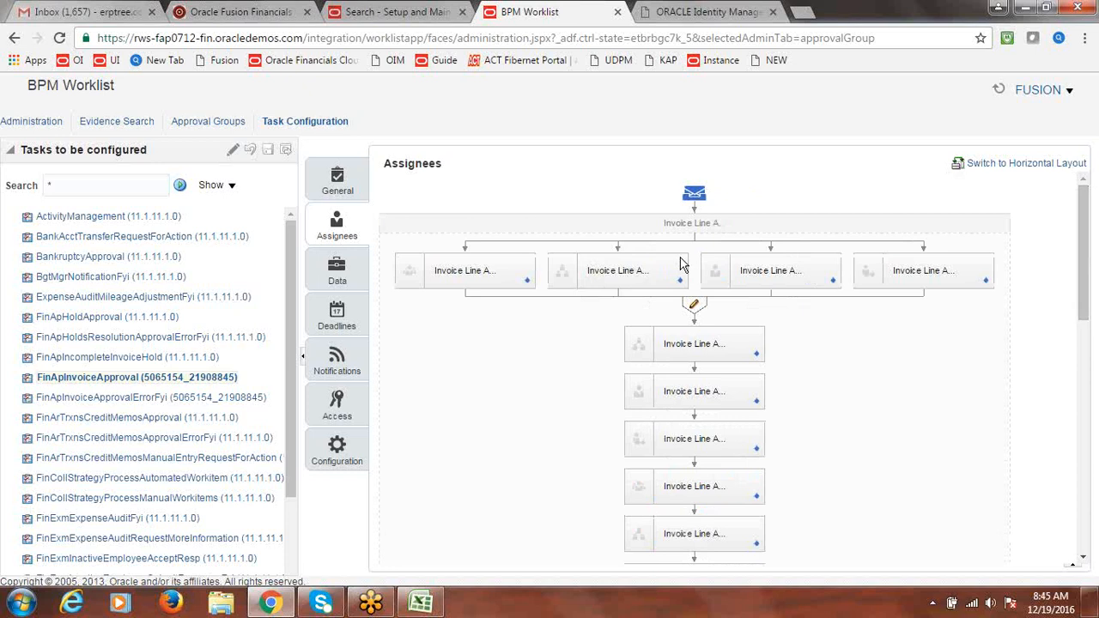
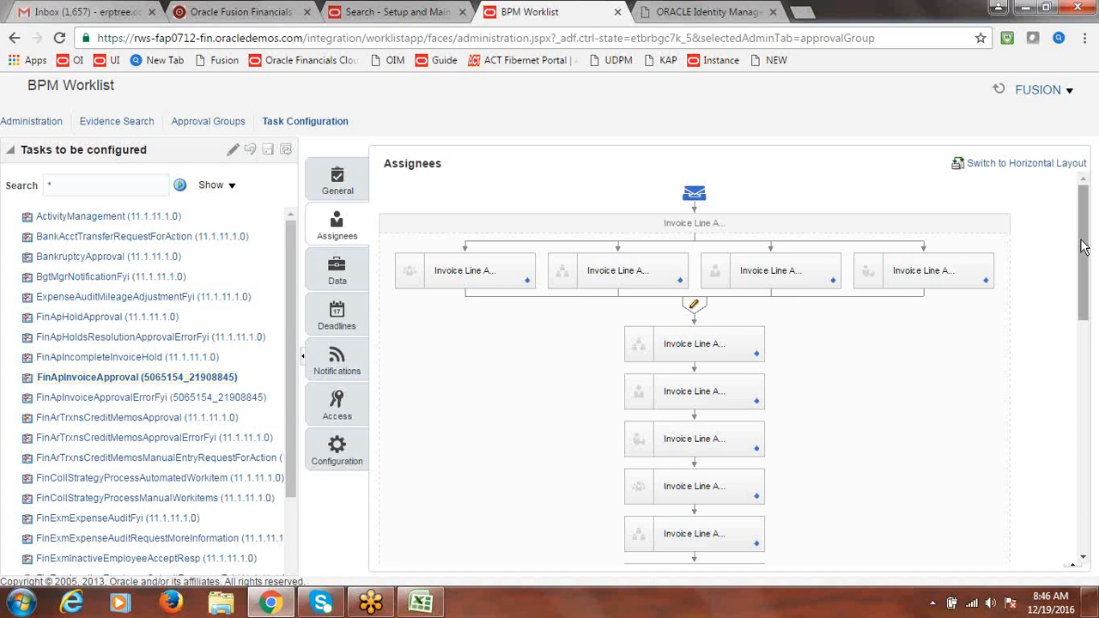
# Put the FinApInvoiceApproval task into edit mode and show its Assignees stage diagram
pyautogui.moveTo(1083, 253); pyautogui.dragTo(1090, 388)
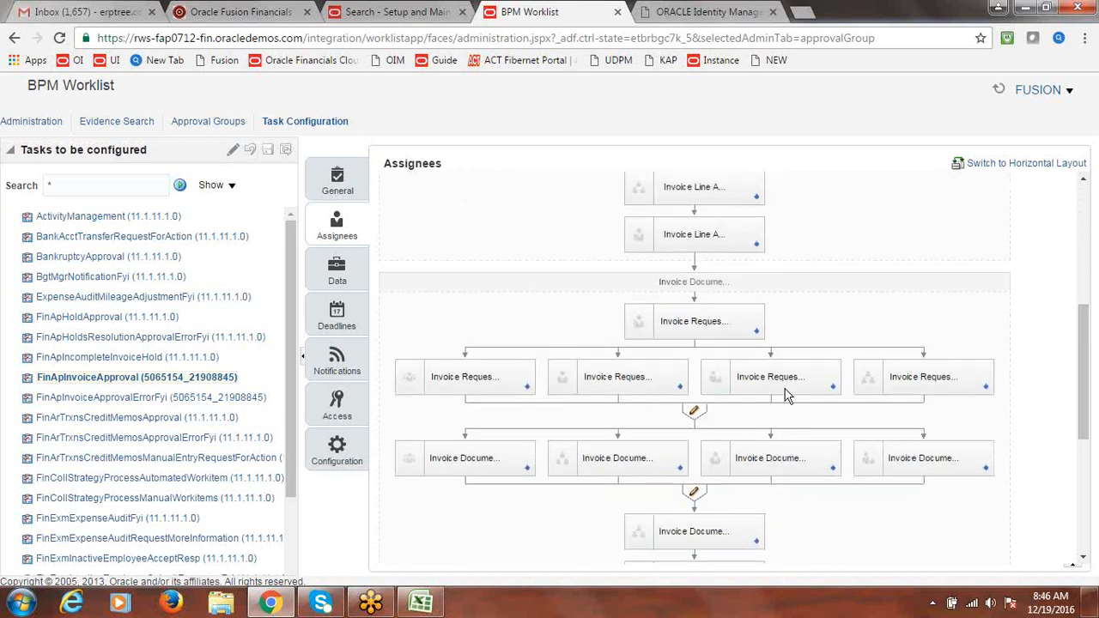
pyautogui.moveTo(1086, 404); pyautogui.dragTo(1092, 246)
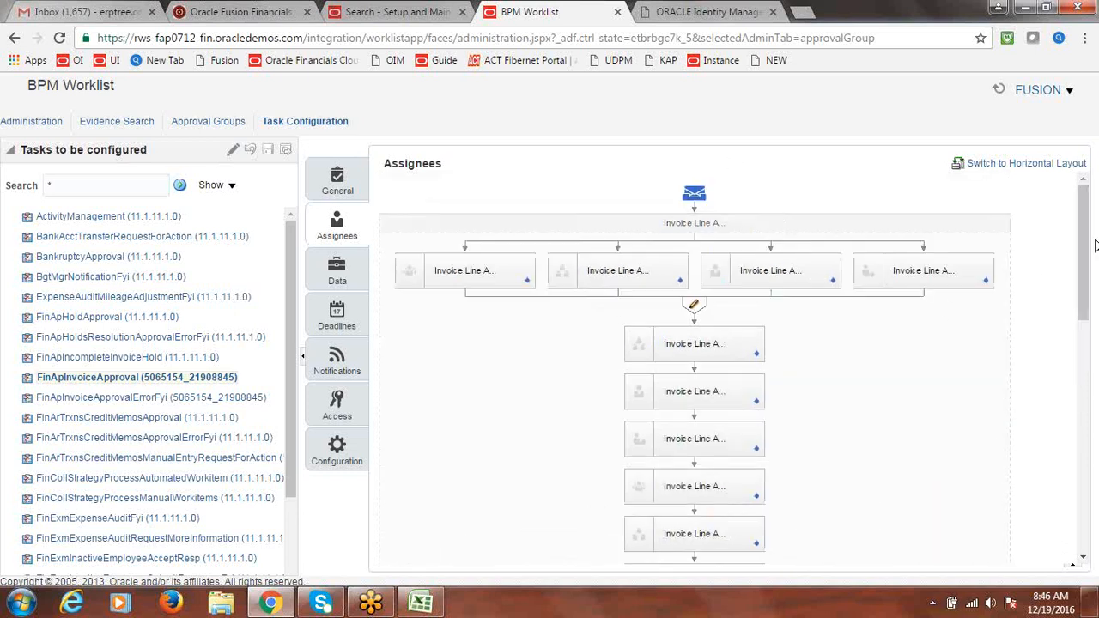
pyautogui.moveTo(1092, 249); pyautogui.dragTo(1079, 520)
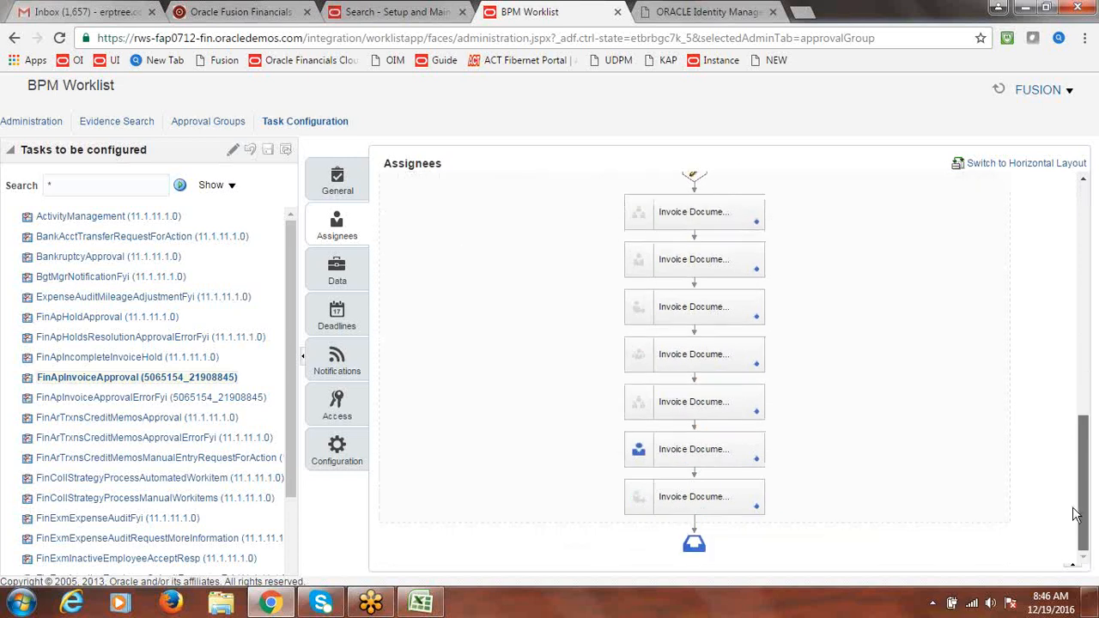
pyautogui.moveTo(1084, 468); pyautogui.dragTo(1083, 240)
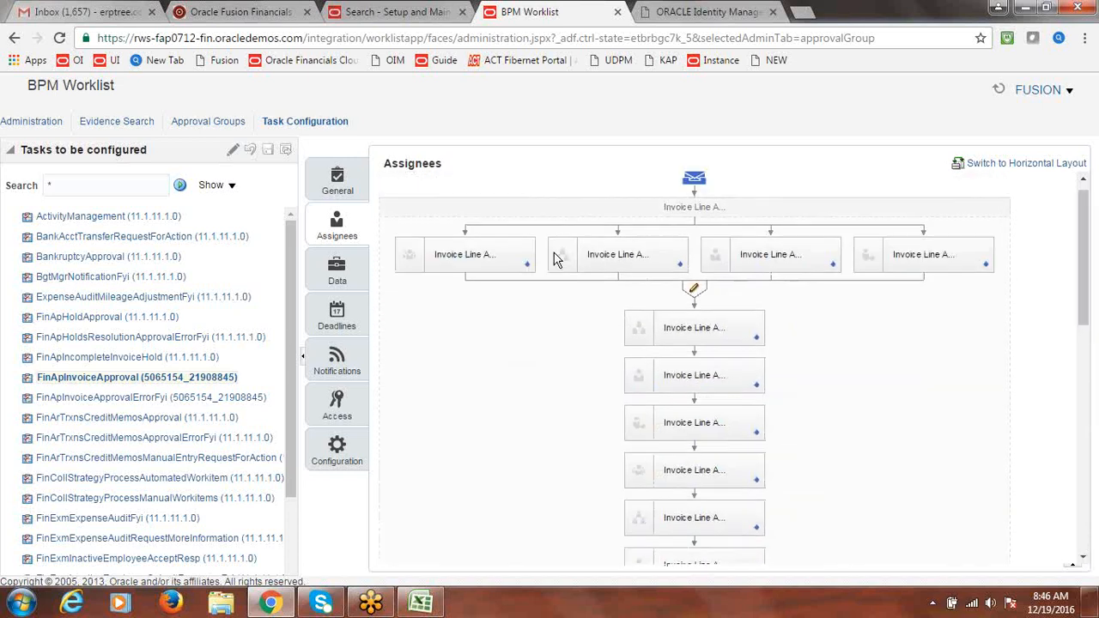
pyautogui.click(231, 155)
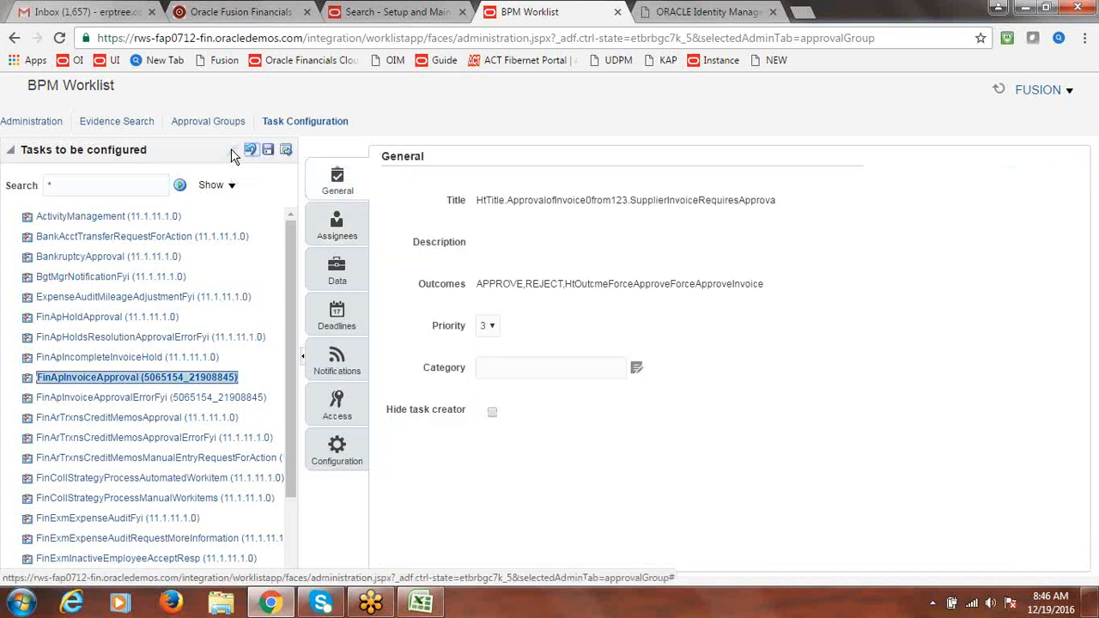
pyautogui.click(338, 227)
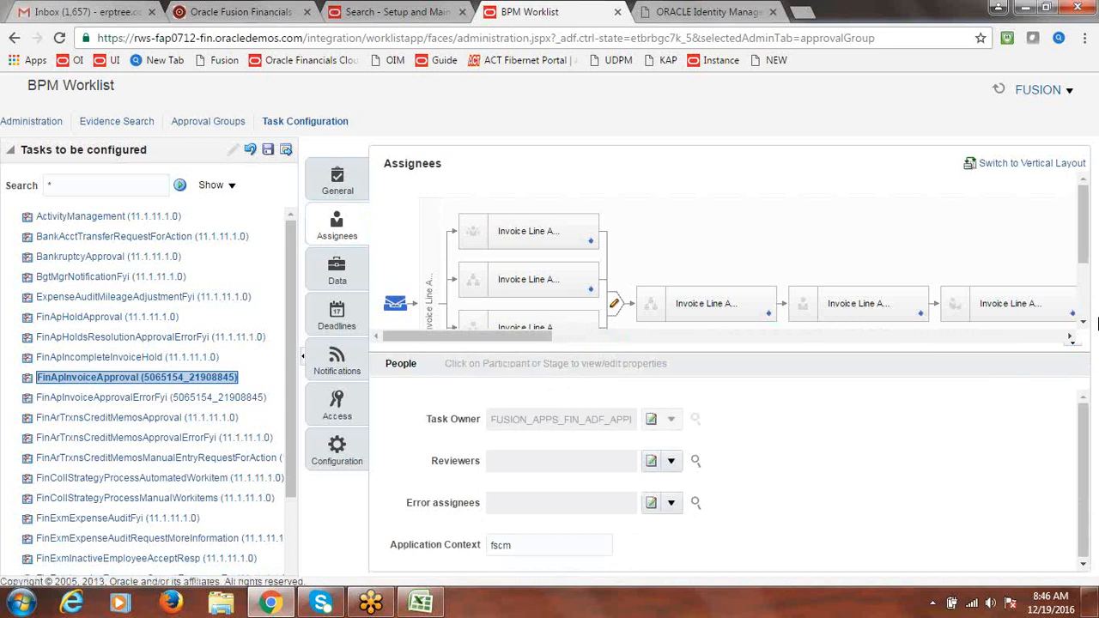
# Scroll across the Invoice Document stages, check the fourth stage's label, and select the page URL
pyautogui.moveTo(1084, 245); pyautogui.dragTo(1085, 274)
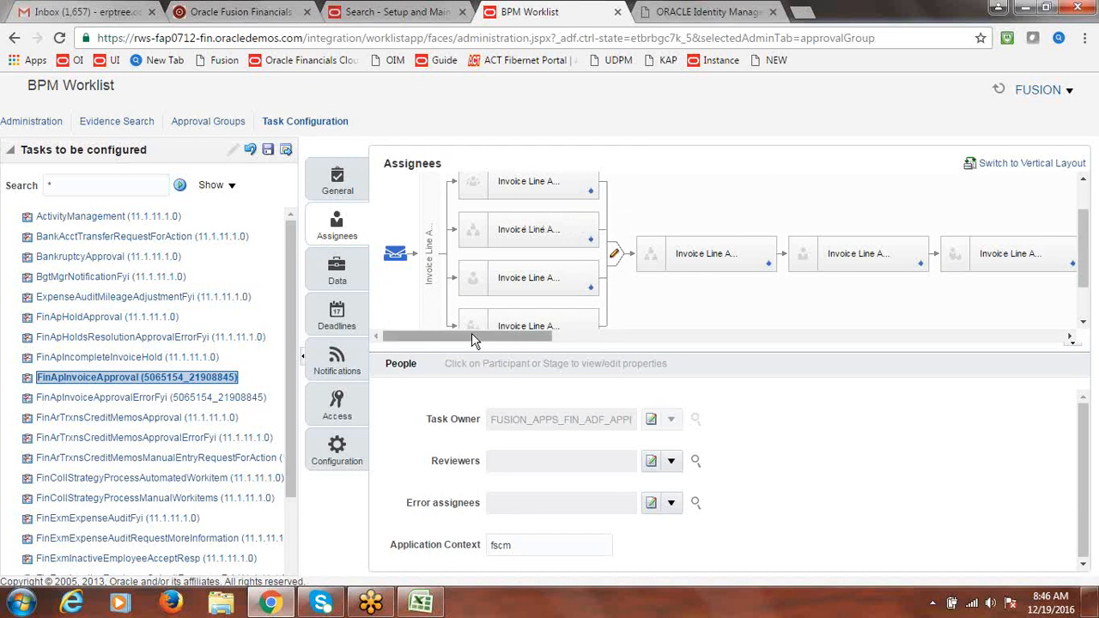
pyautogui.moveTo(478, 336); pyautogui.dragTo(970, 359)
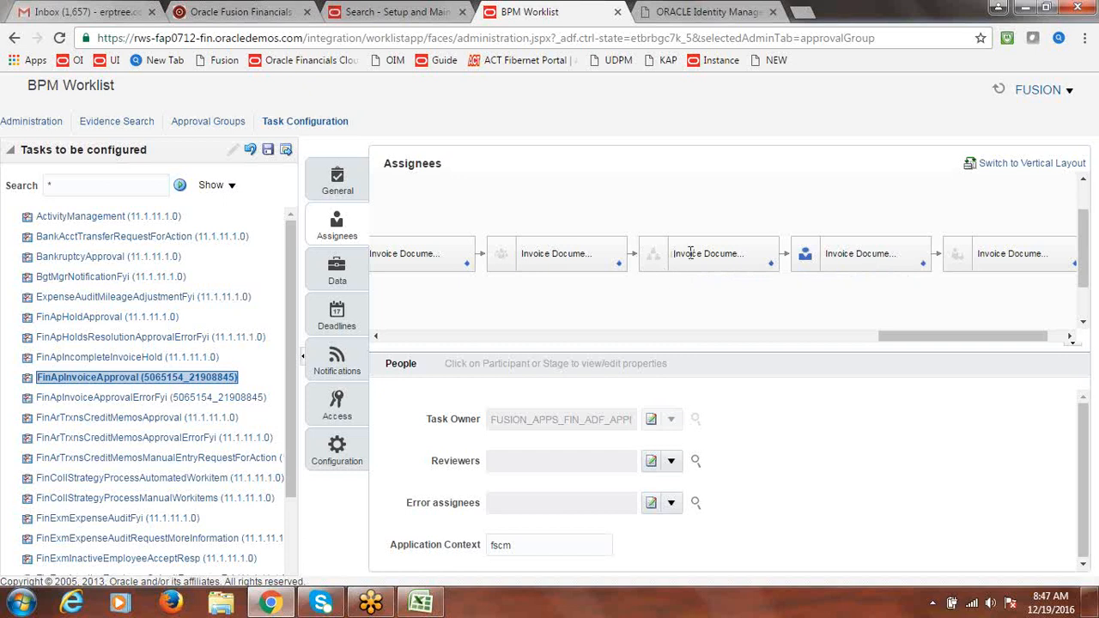
pyautogui.tripleClick(861, 251)
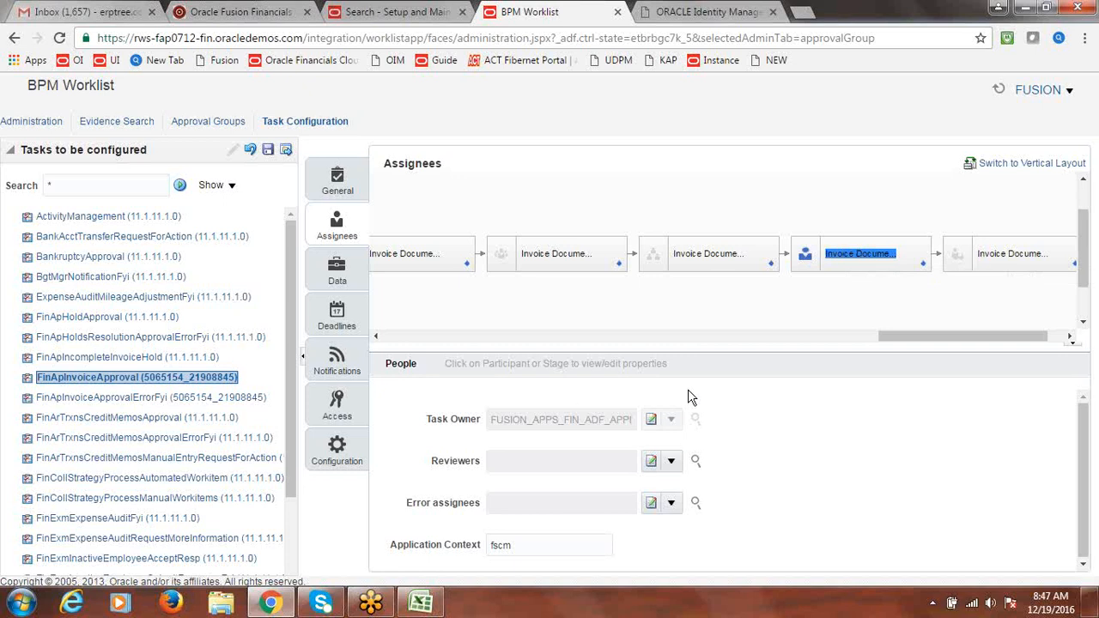
pyautogui.click(703, 261)
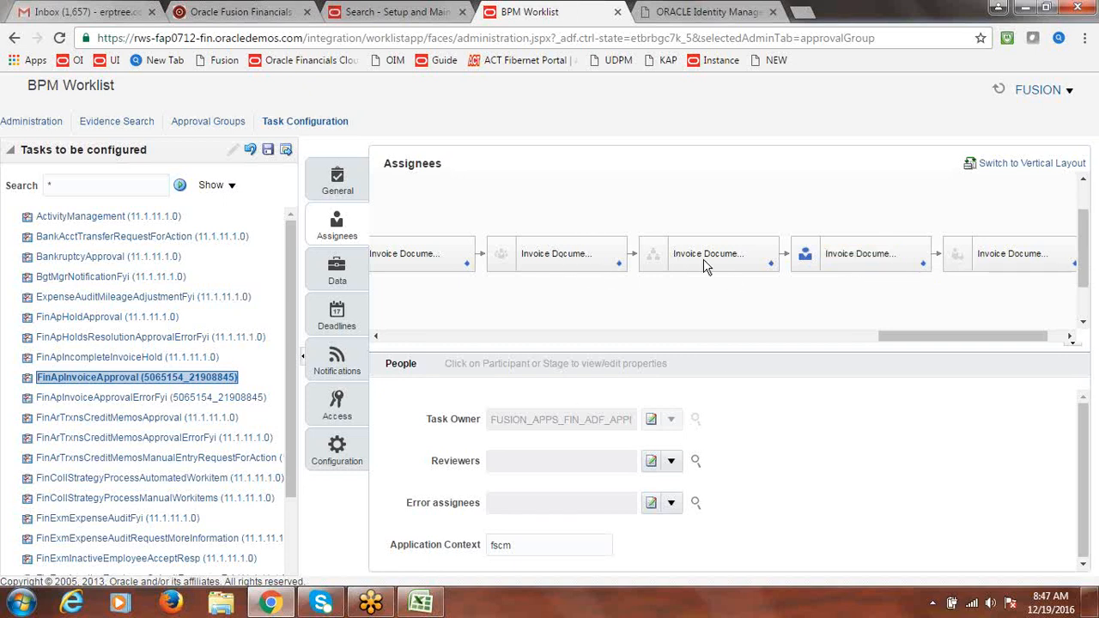
pyautogui.click(540, 38)
pyautogui.hotkey('ctrl', 'c')
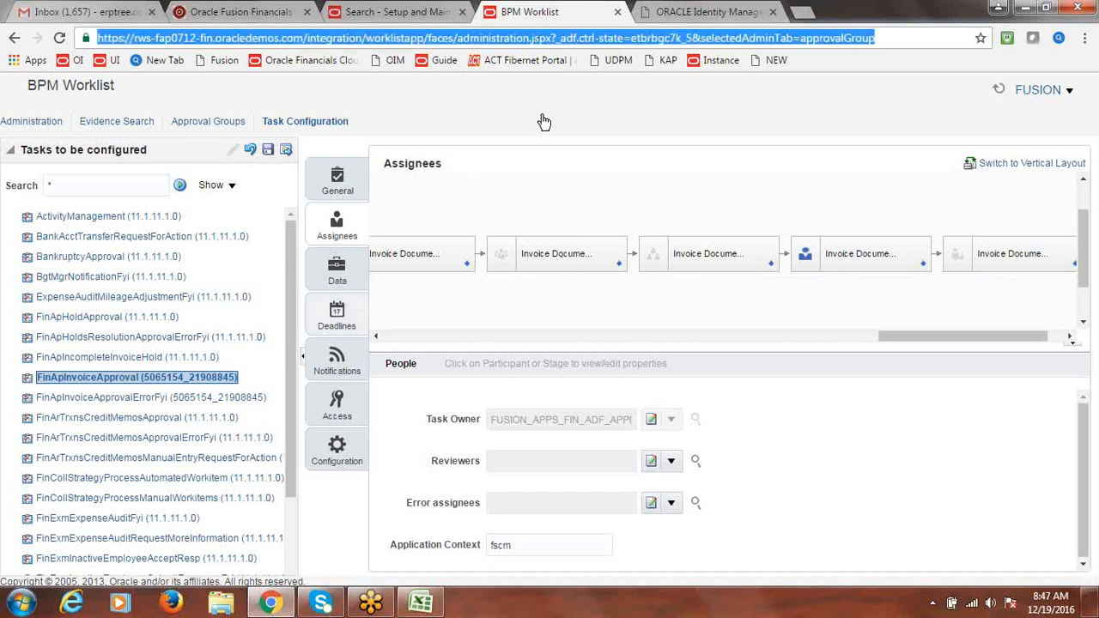
# Load the copied worklist address in the Firefox browser
pyautogui.click(175, 605)
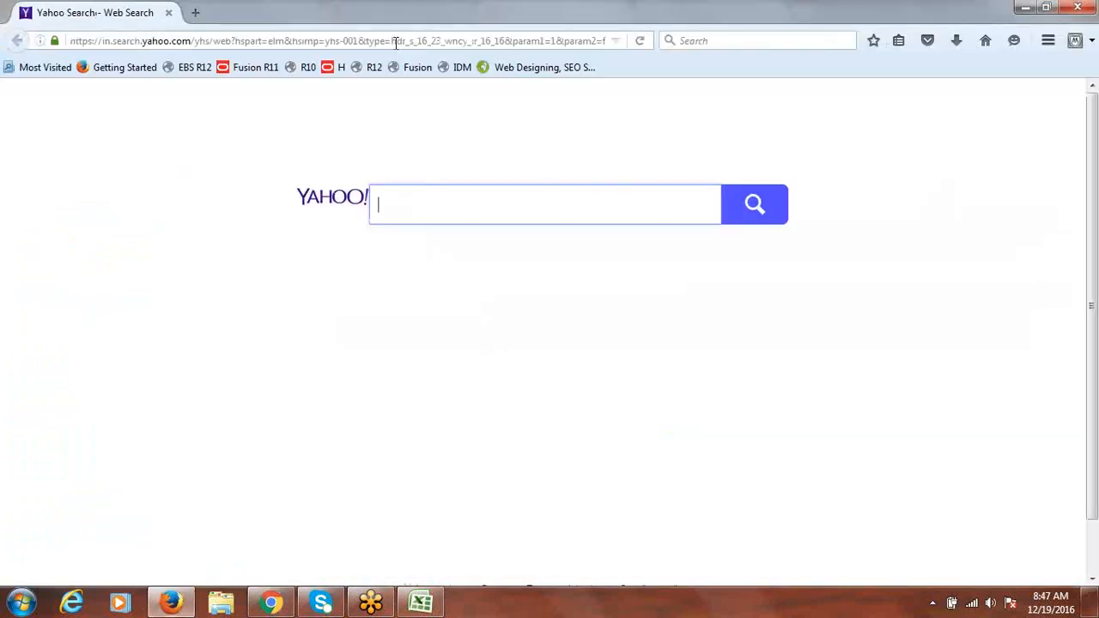
pyautogui.click(396, 43)
pyautogui.hotkey('ctrl', 'v')
pyautogui.press('Return')
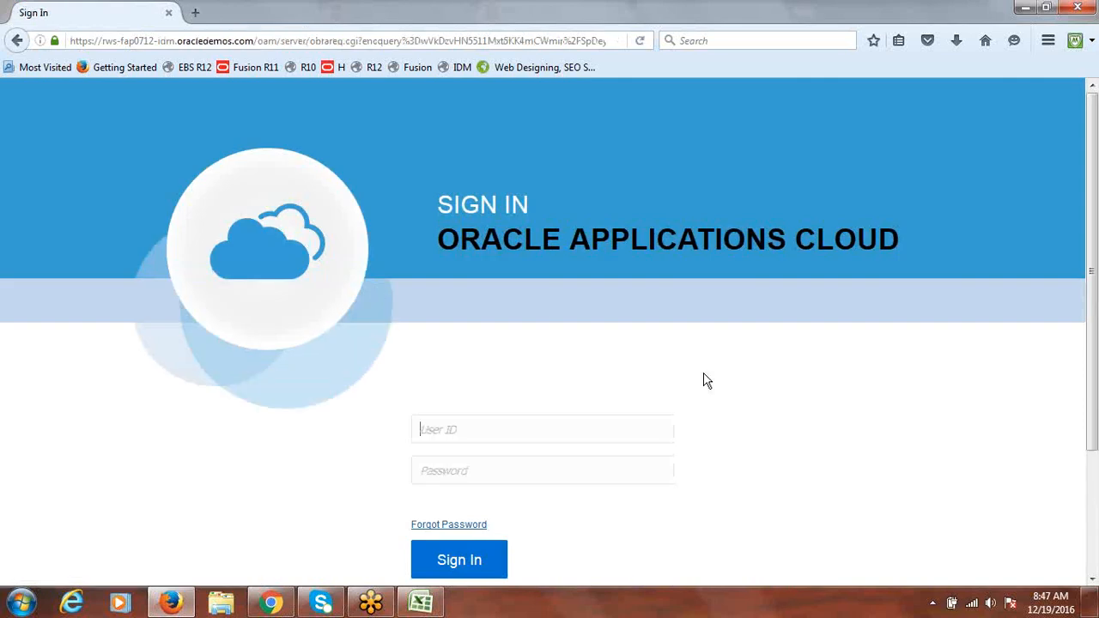
# Sign in with the user ID and password, decline saving the login, and return to Chrome
pyautogui.moveTo(1093, 187); pyautogui.dragTo(1095, 230)
pyautogui.click(508, 378)
pyautogui.write('F')
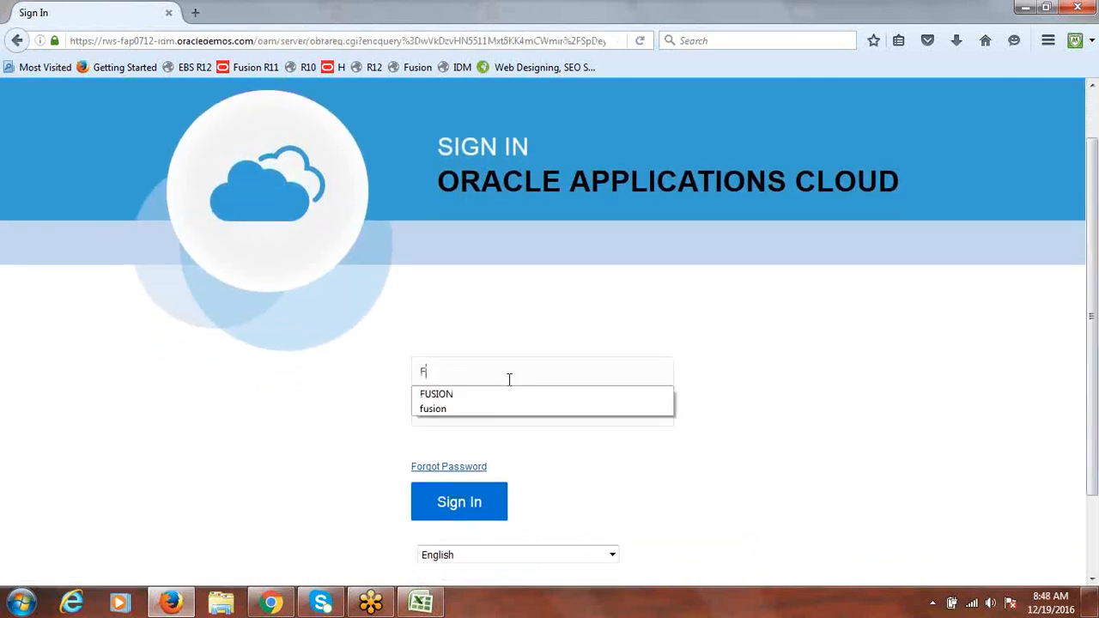
pyautogui.press('BackSpace')
pyautogui.write('fusion')
pyautogui.press('Escape')
pyautogui.press('Tab')
pyautogui.write('Wel')
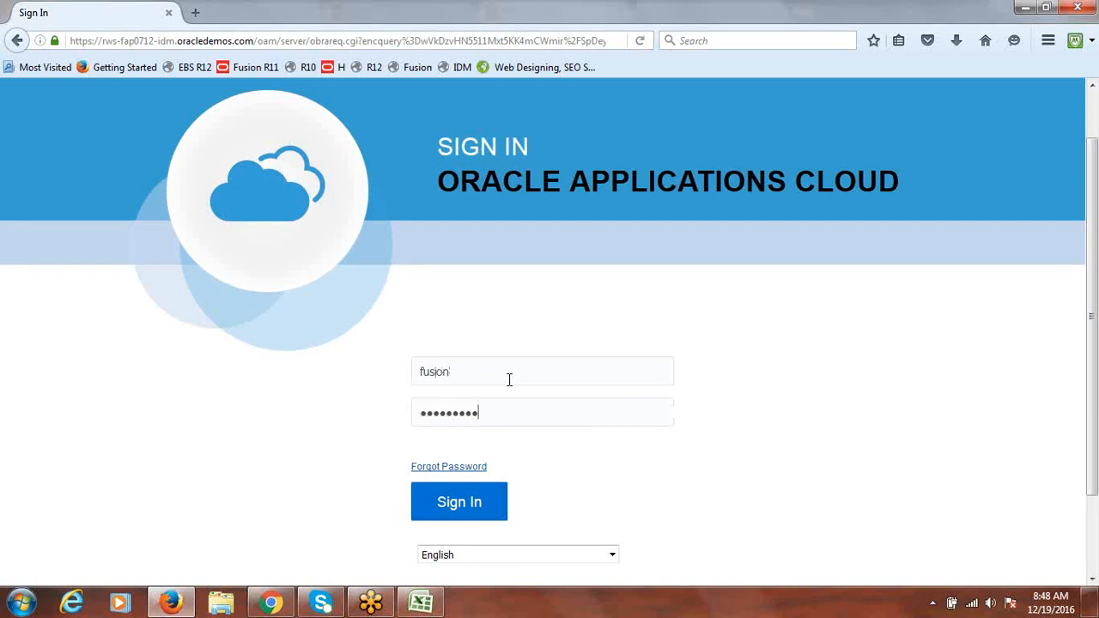
pyautogui.press('Return')
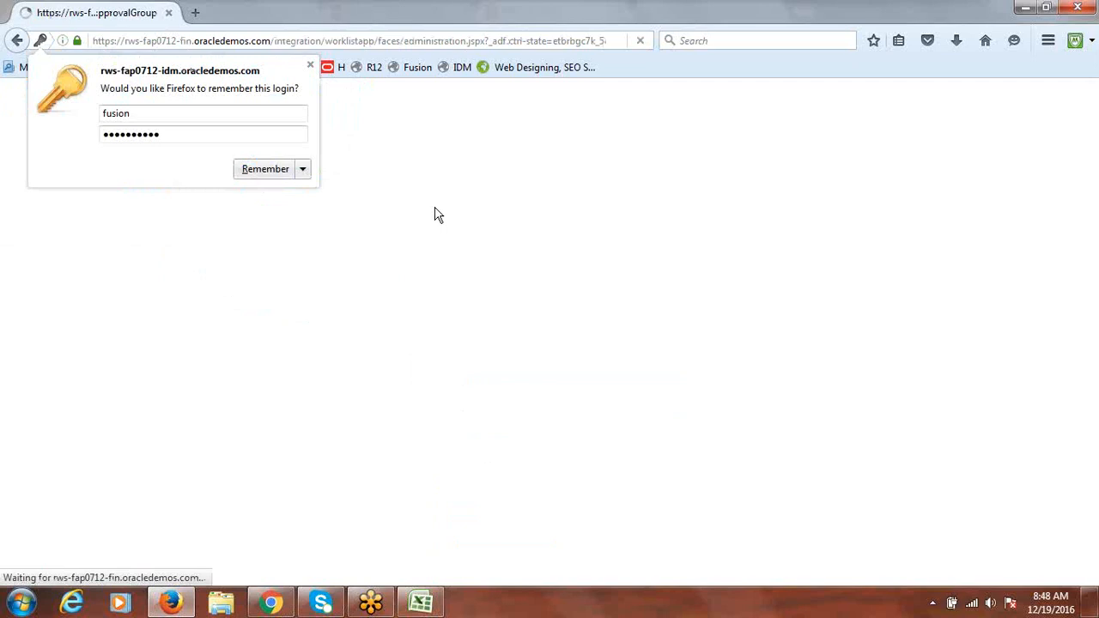
pyautogui.click(310, 65)
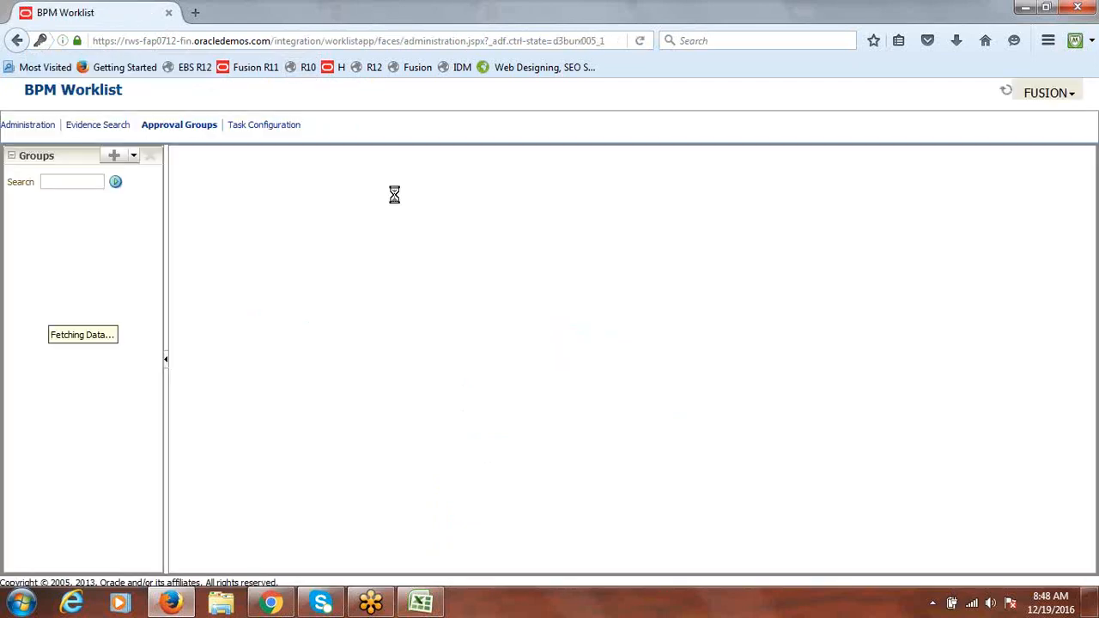
pyautogui.hotkey('alt', 'Tab')
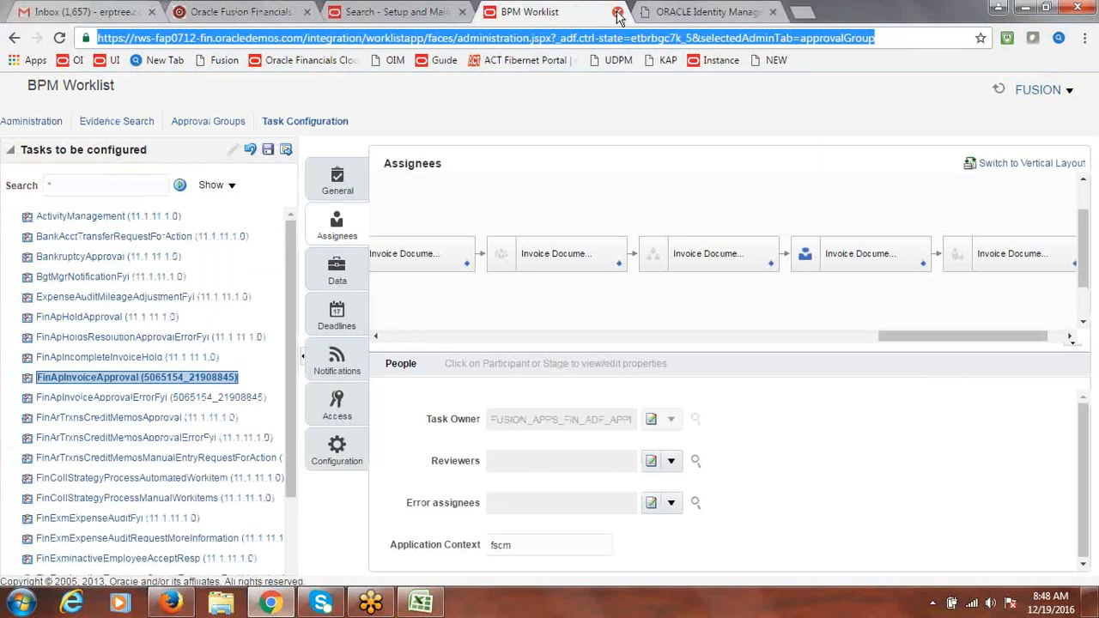
# Save the FinApInvoiceApproval task configuration without a comment
pyautogui.click(269, 154)
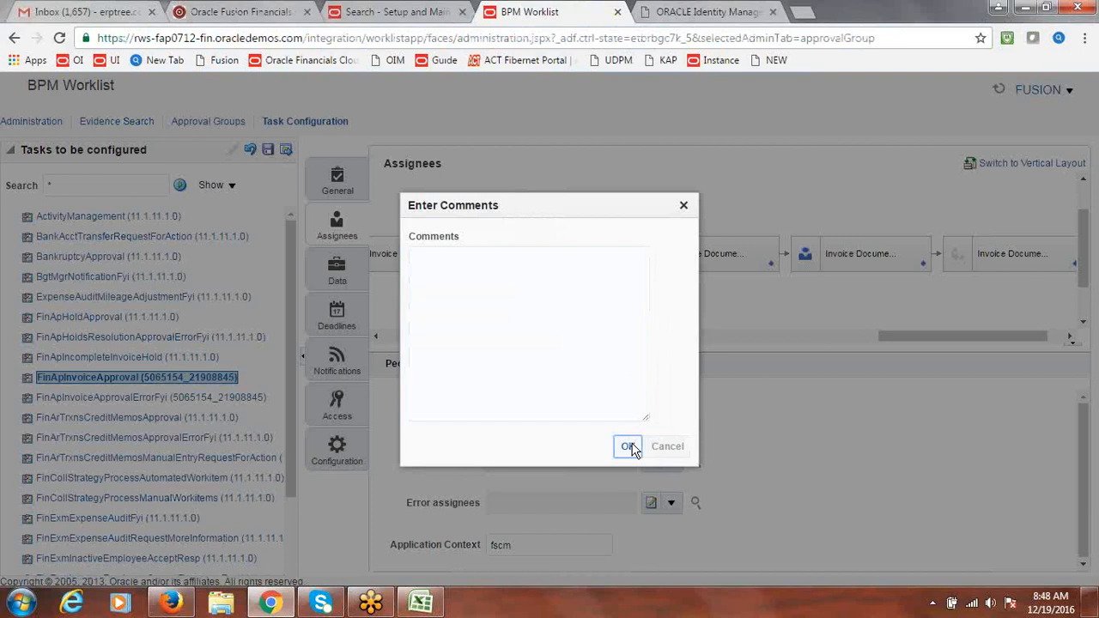
pyautogui.click(628, 447)
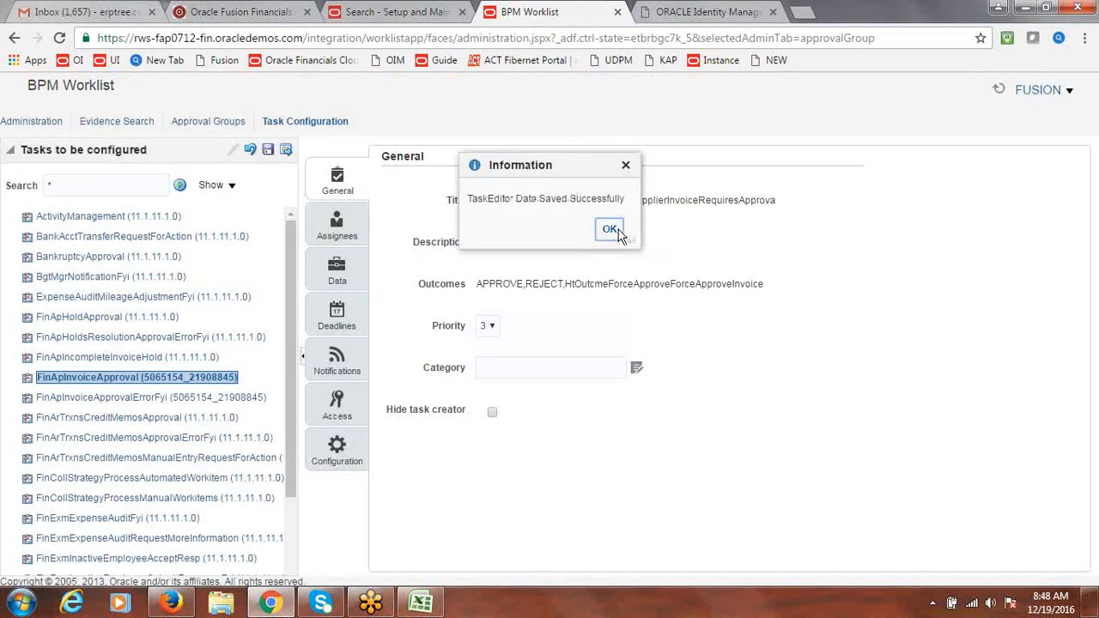
pyautogui.click(611, 230)
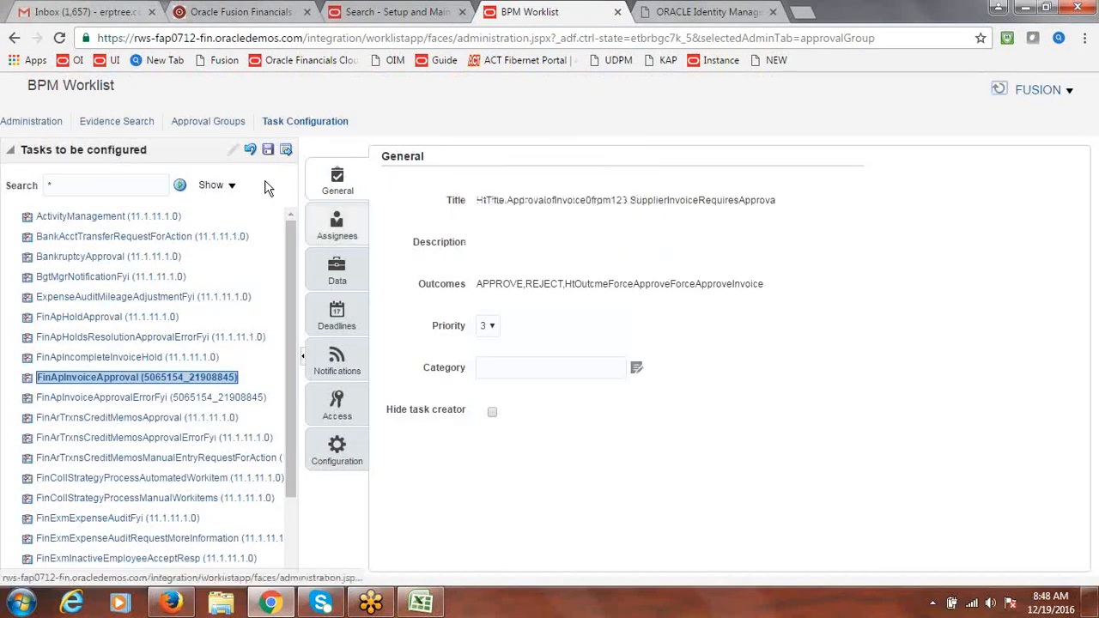
# Commit the saved configuration, then close the Worklist tab and move to Firefox
pyautogui.click(287, 150)
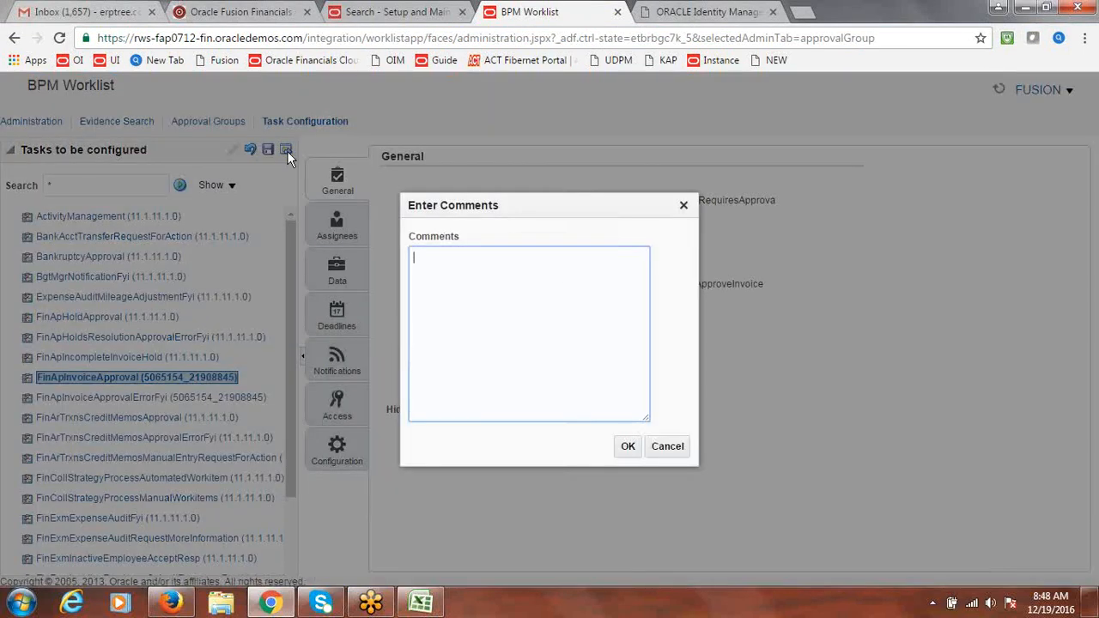
pyautogui.click(626, 447)
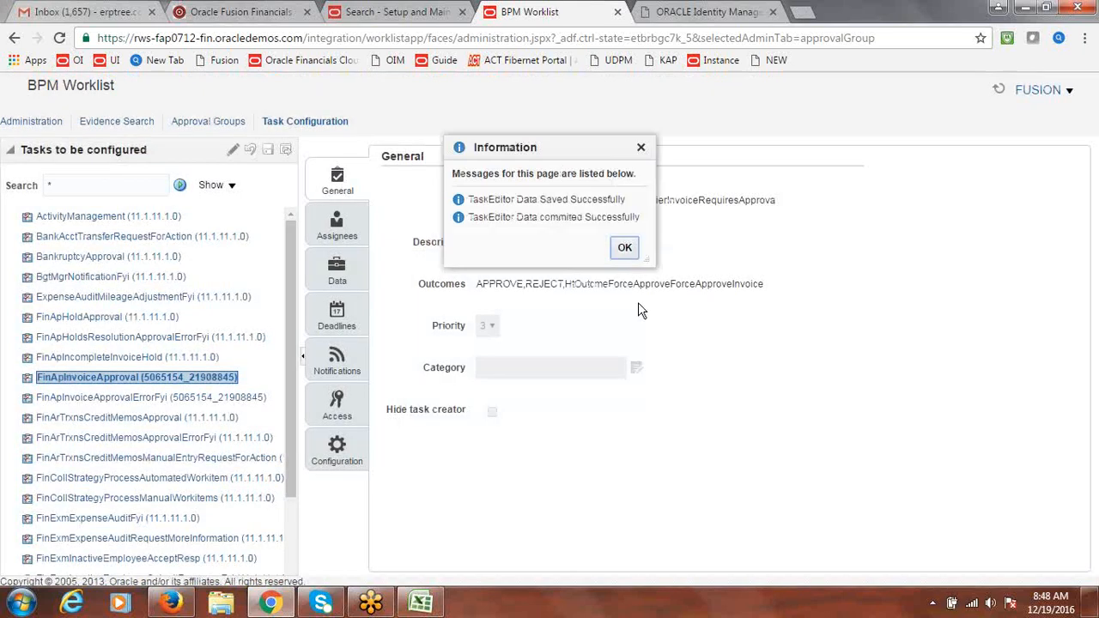
pyautogui.click(622, 247)
pyautogui.click(618, 12)
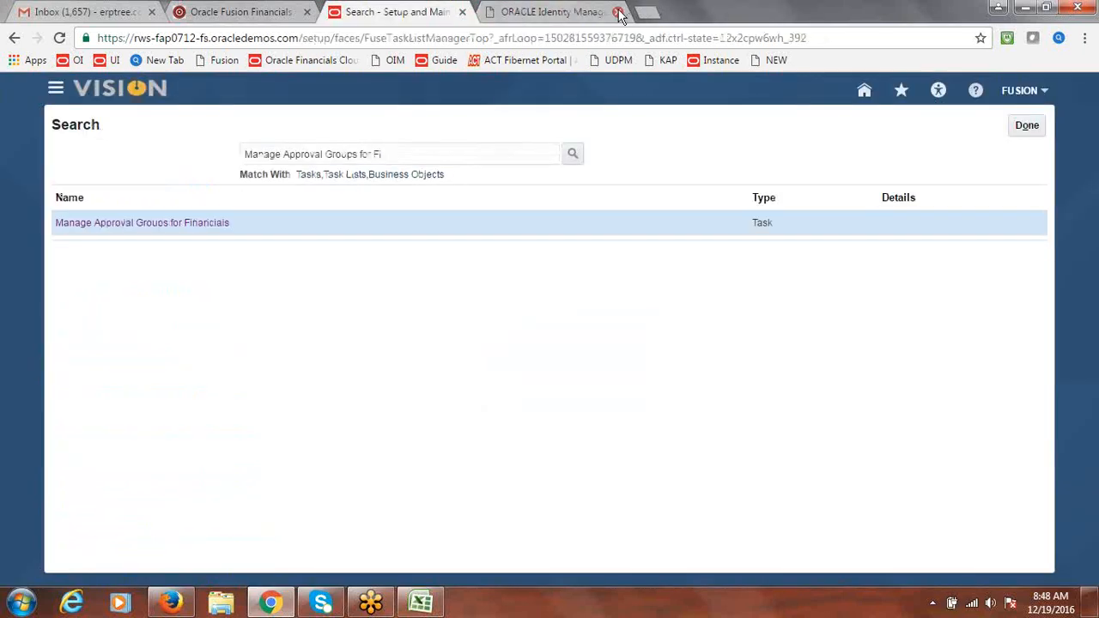
pyautogui.hotkey('alt', 'Tab')
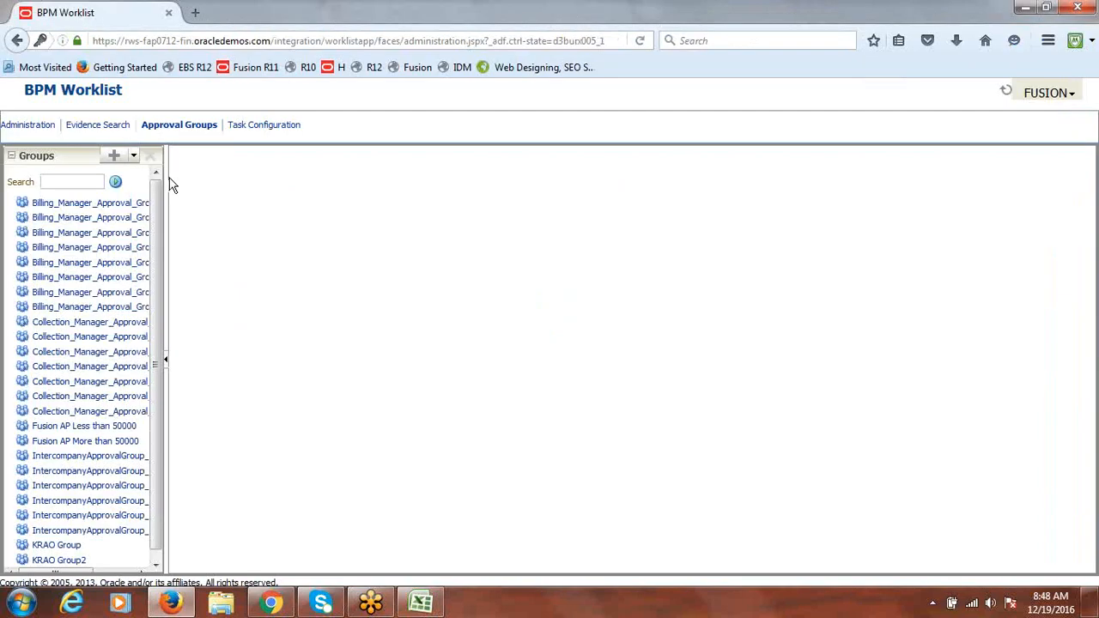
# Widen the Groups pane to show full group names, then go to Task Configuration
pyautogui.moveTo(163, 169); pyautogui.dragTo(248, 186)
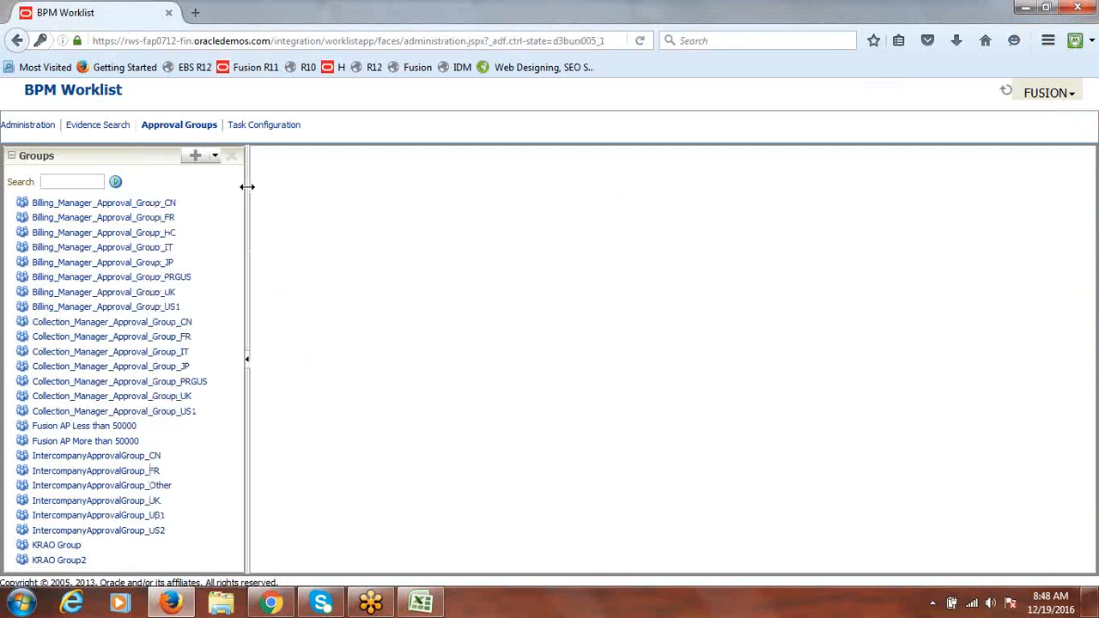
pyautogui.click(261, 127)
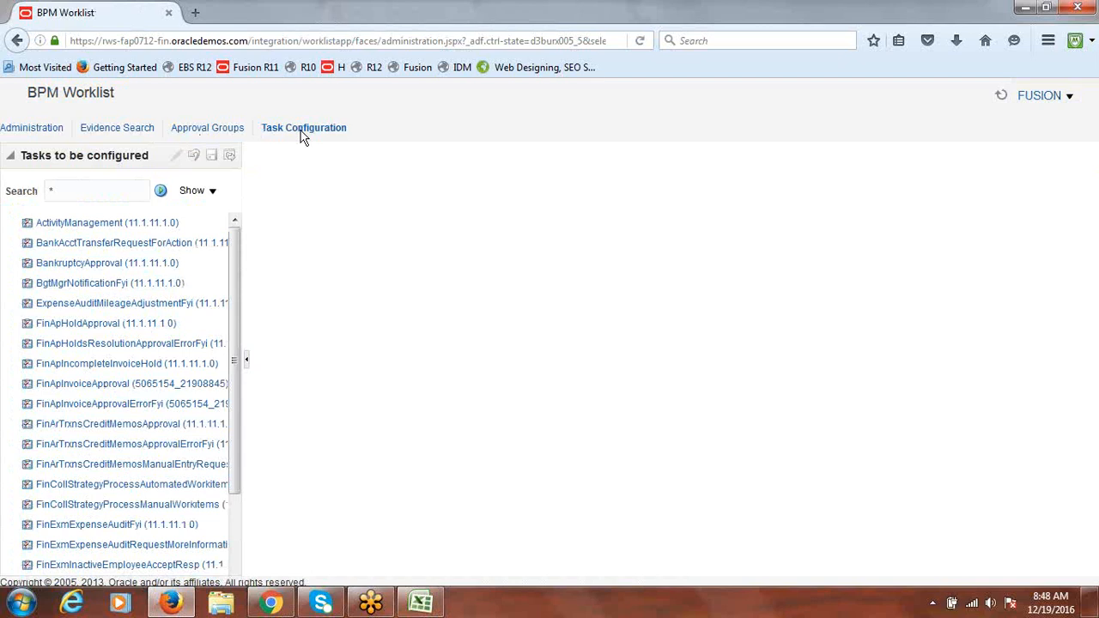
# Select FinApInvoiceApproval in the task list and switch it into edit mode
pyautogui.moveTo(235, 252); pyautogui.dragTo(236, 273)
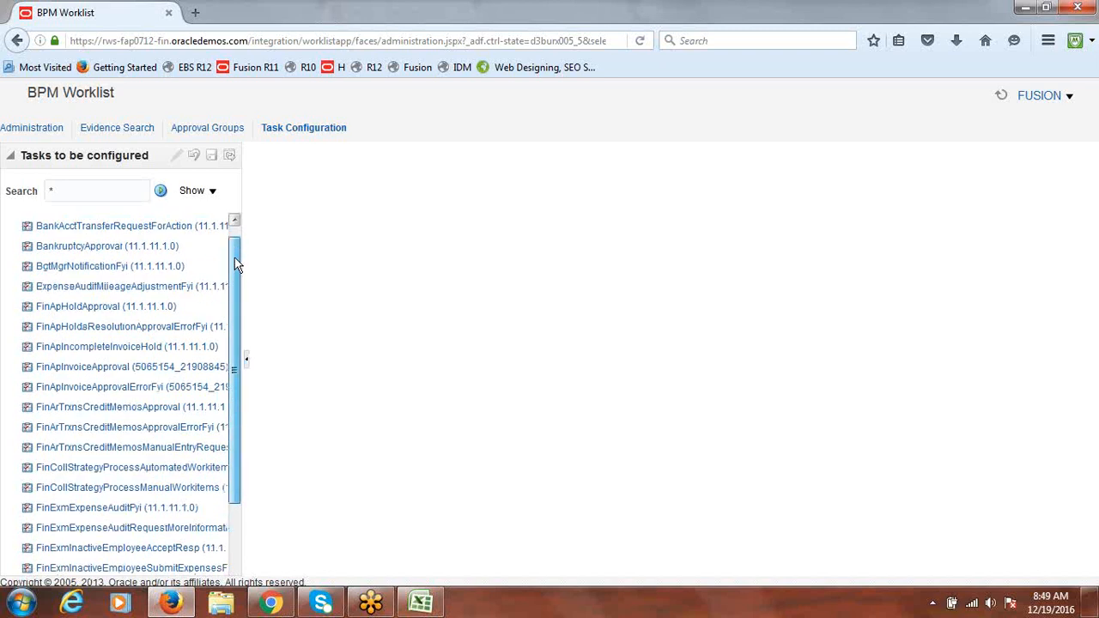
pyautogui.moveTo(236, 259); pyautogui.dragTo(237, 244)
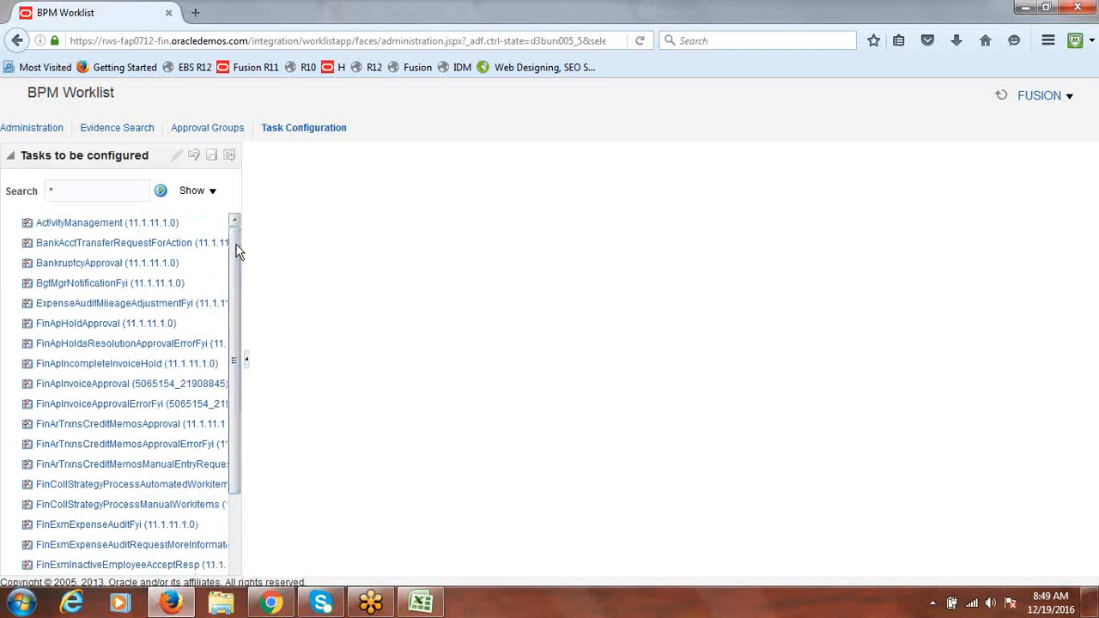
pyautogui.click(71, 391)
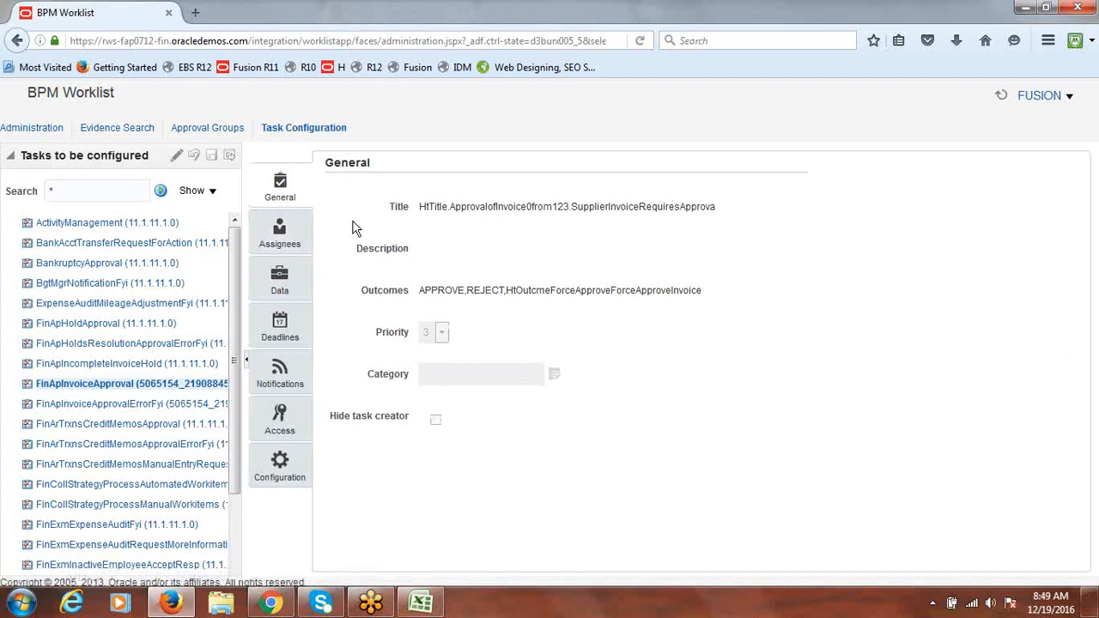
pyautogui.click(176, 159)
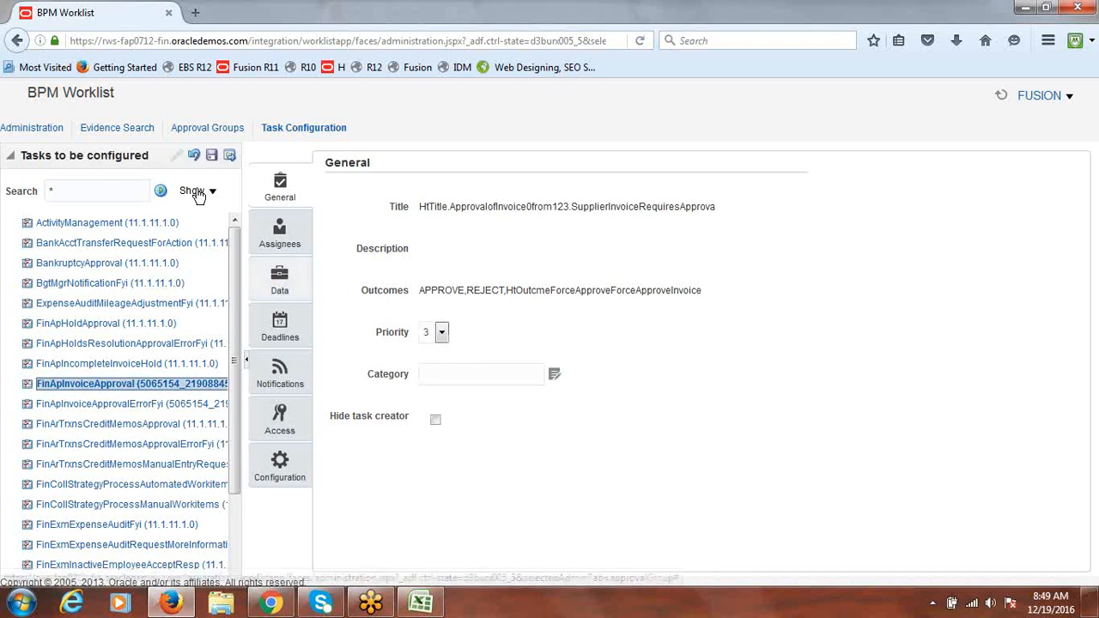
# Inspect the Invoice Line participant nodes on Assignees, then open the first parallel approver's Advanced options
pyautogui.click(280, 232)
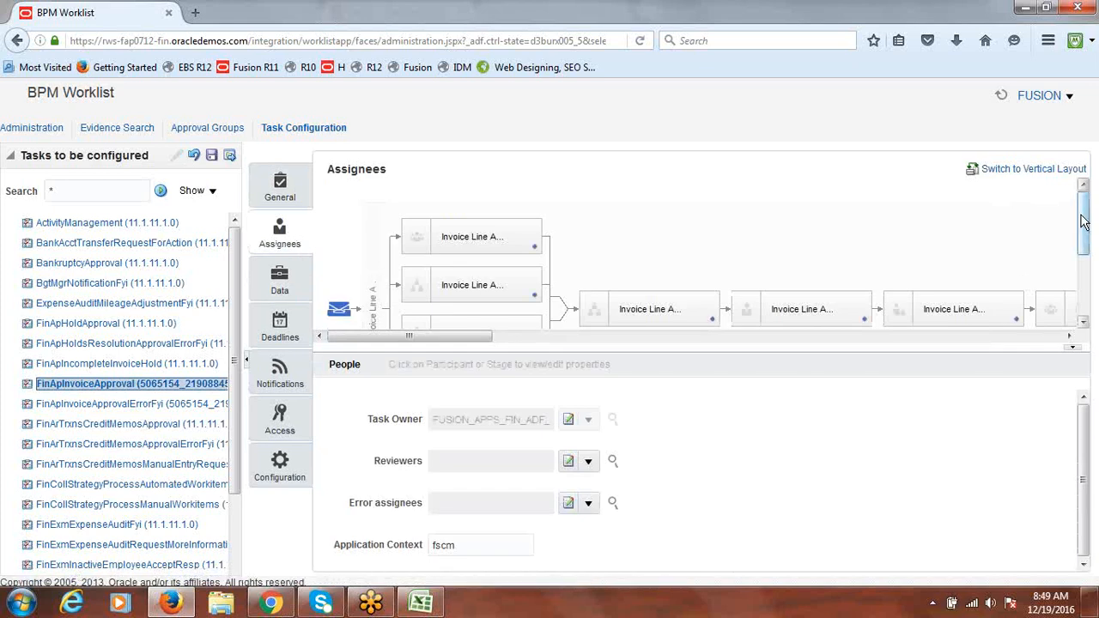
pyautogui.moveTo(1085, 216); pyautogui.dragTo(1083, 249)
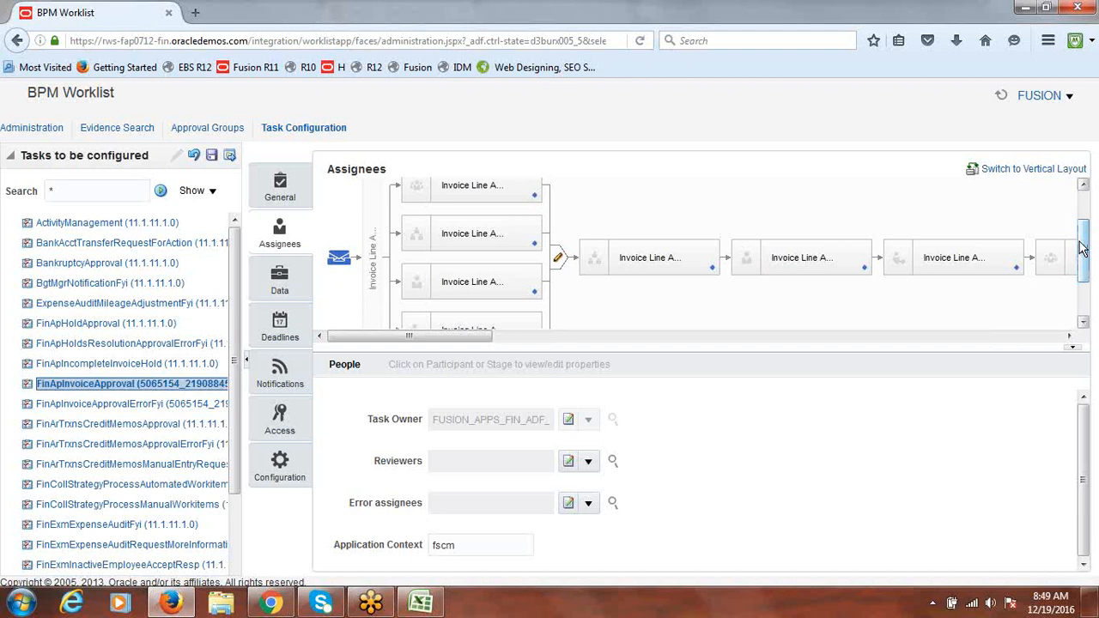
pyautogui.click(649, 257)
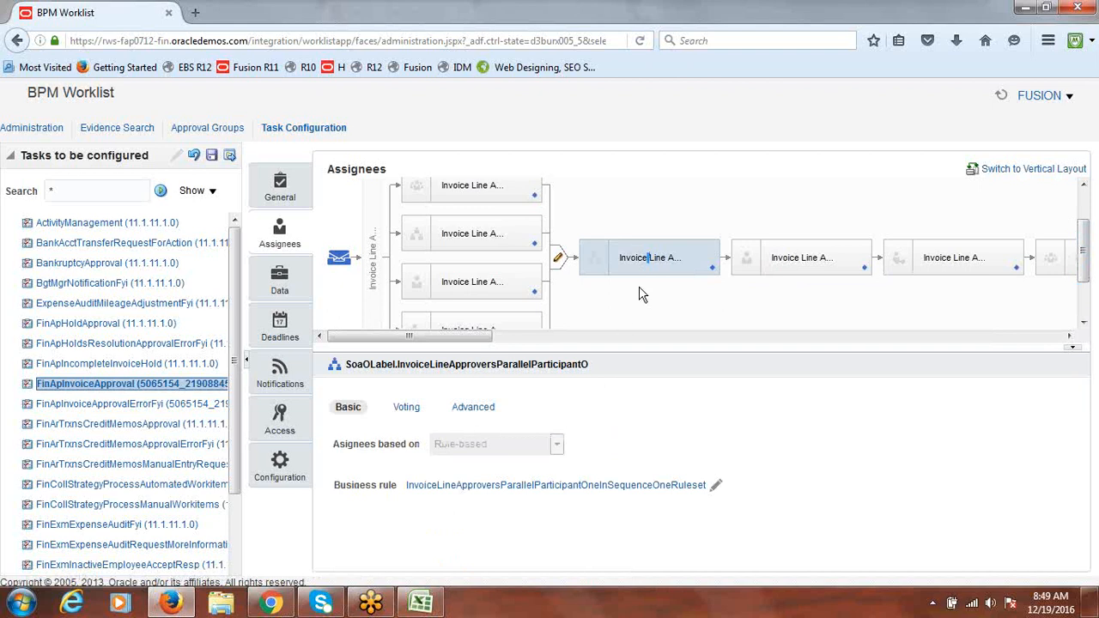
pyautogui.click(786, 254)
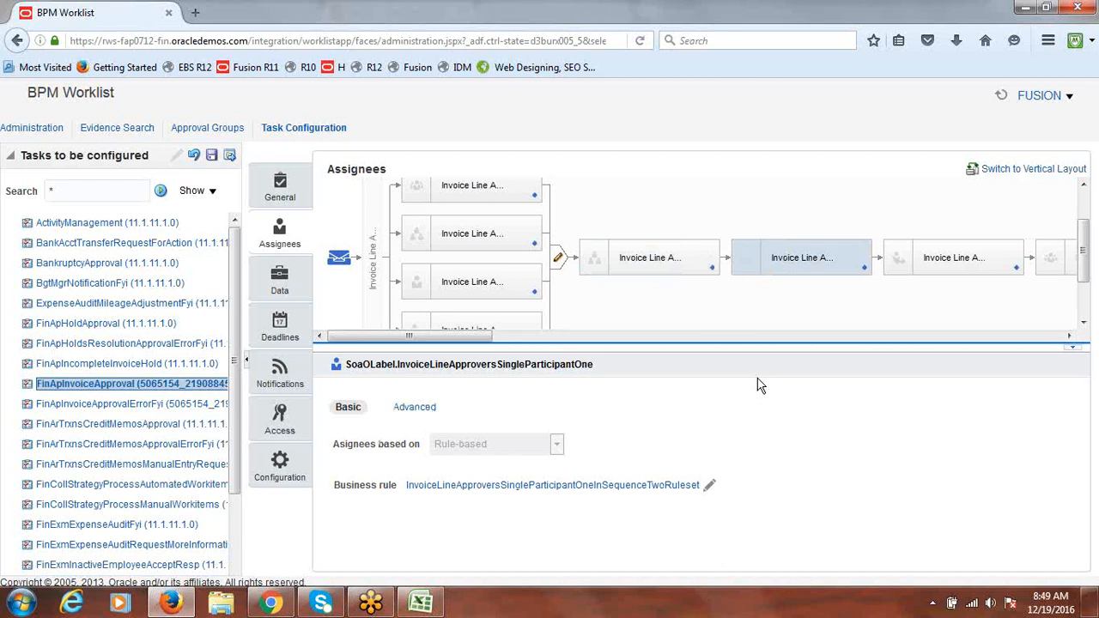
pyautogui.click(987, 256)
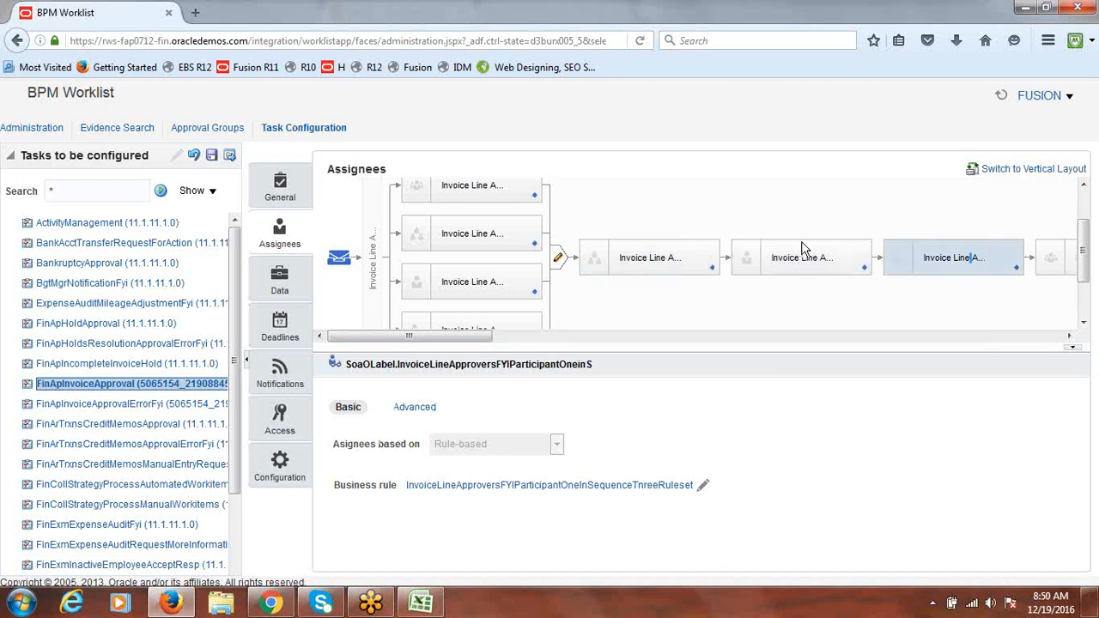
pyautogui.click(693, 259)
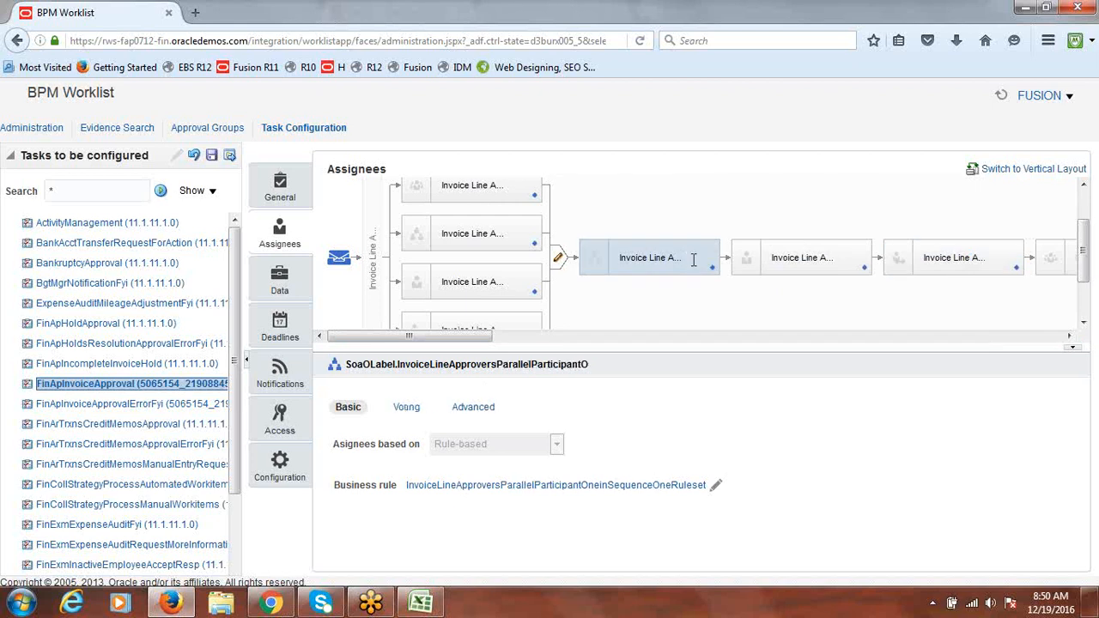
pyautogui.click(479, 409)
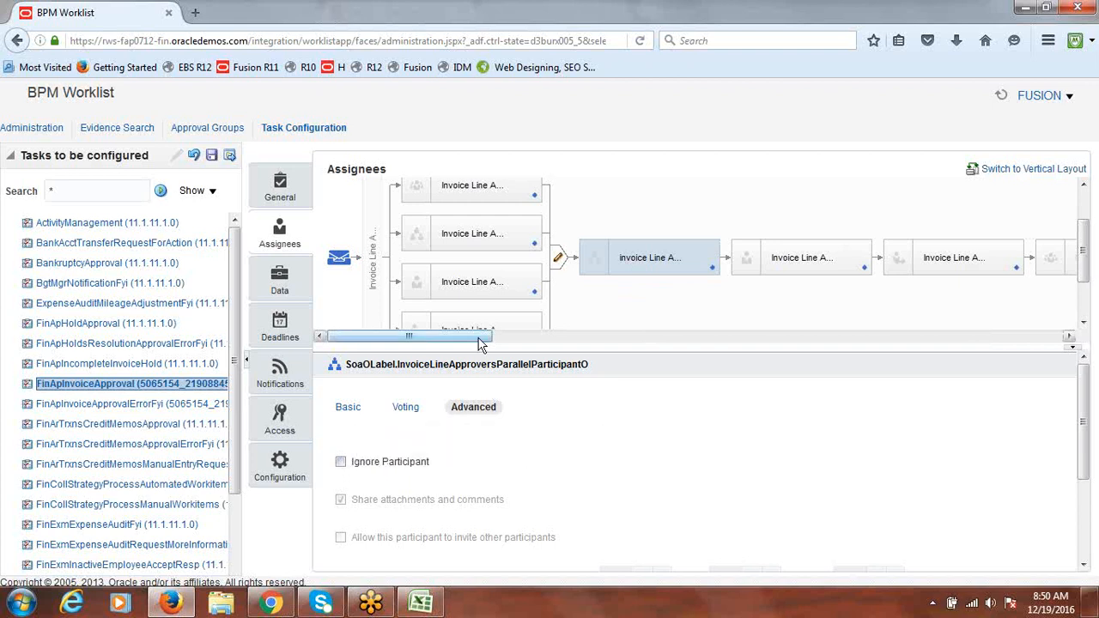
# Uncheck Ignore Participant for the single, FYI and serial Invoice Line participants
pyautogui.moveTo(472, 337); pyautogui.dragTo(517, 346)
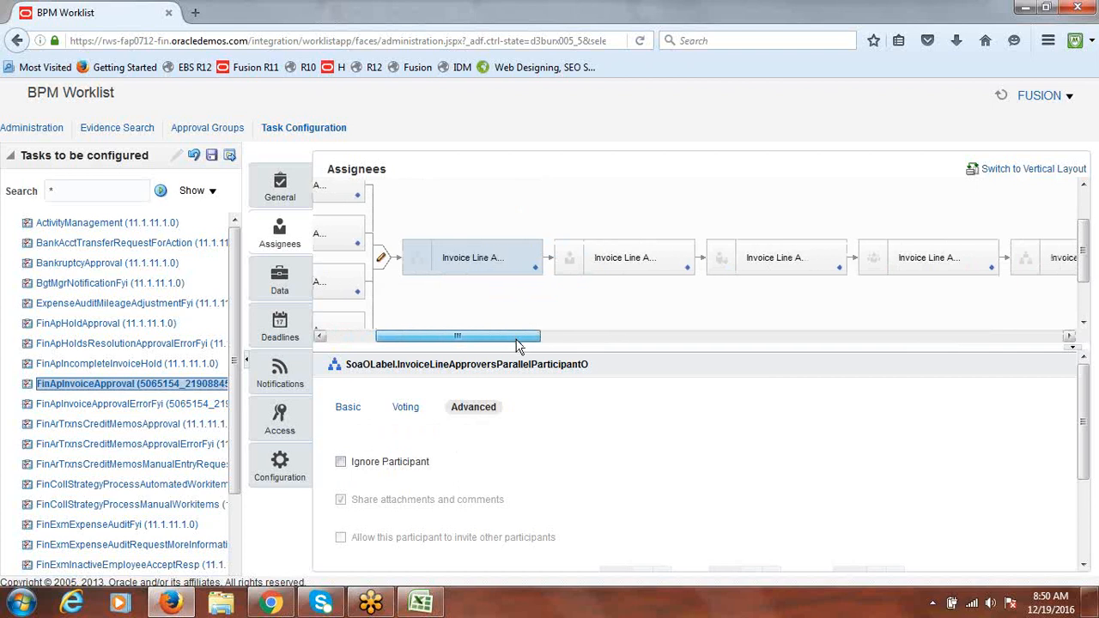
pyautogui.click(631, 257)
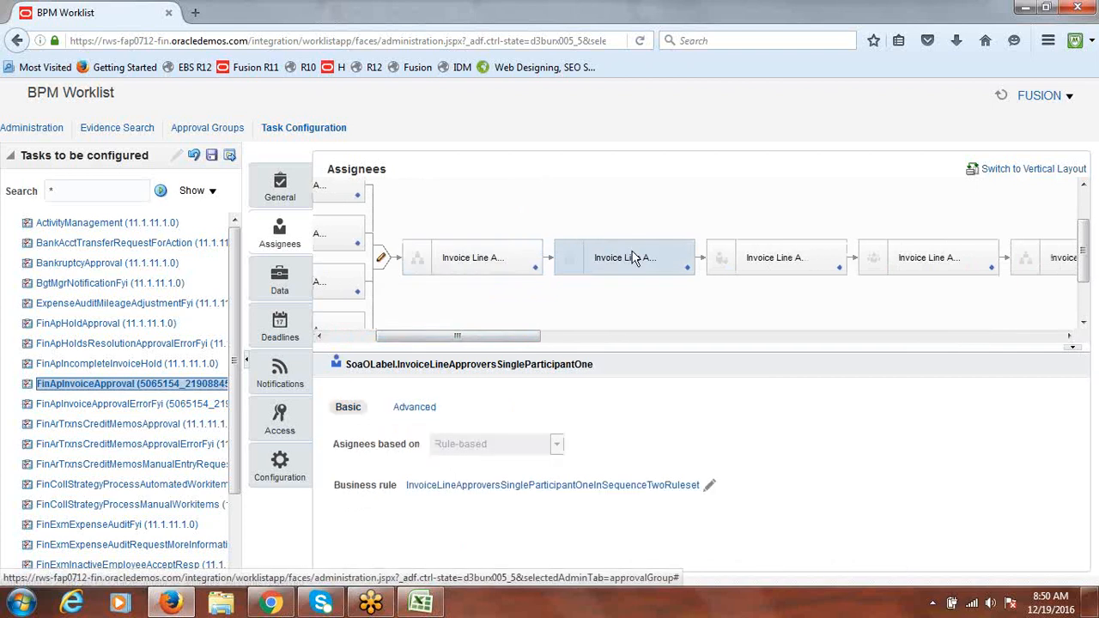
pyautogui.click(413, 409)
pyautogui.click(341, 461)
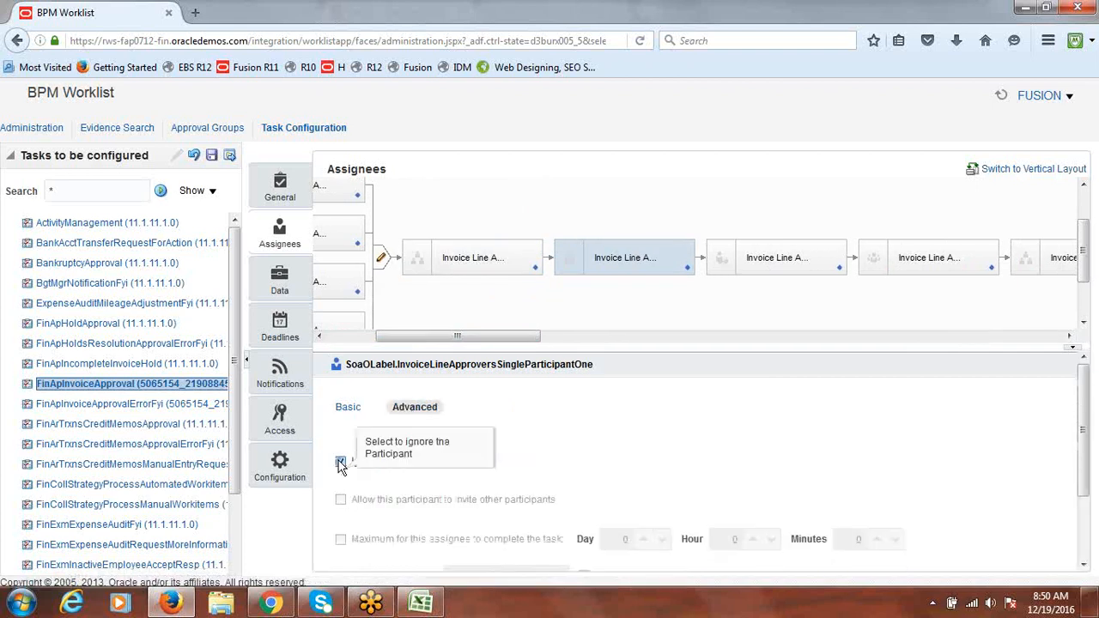
pyautogui.click(795, 259)
pyautogui.click(410, 408)
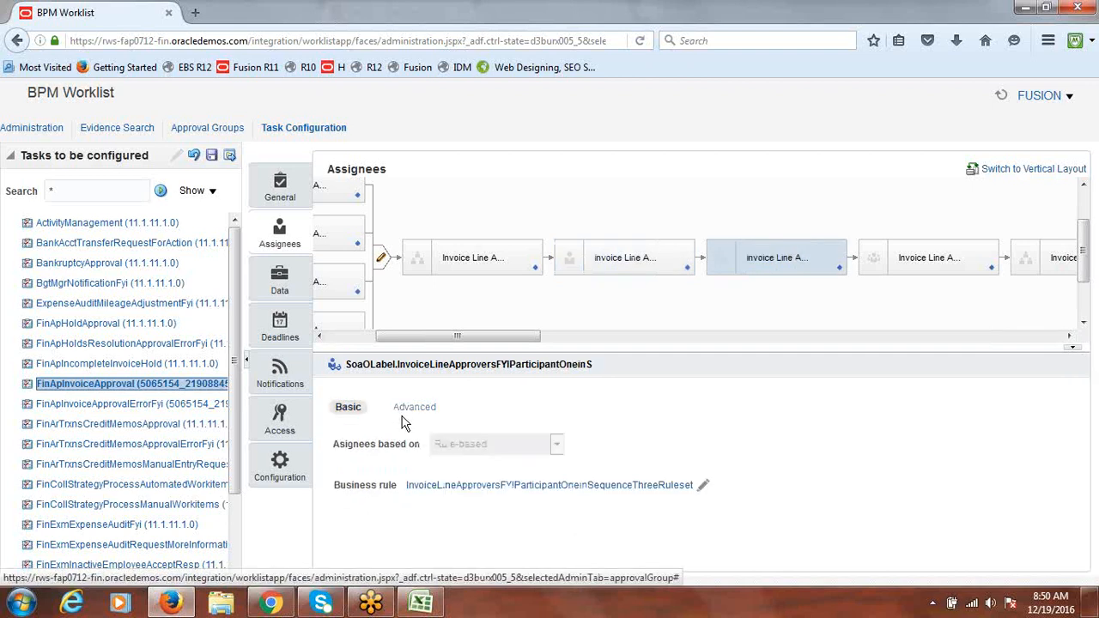
pyautogui.click(348, 464)
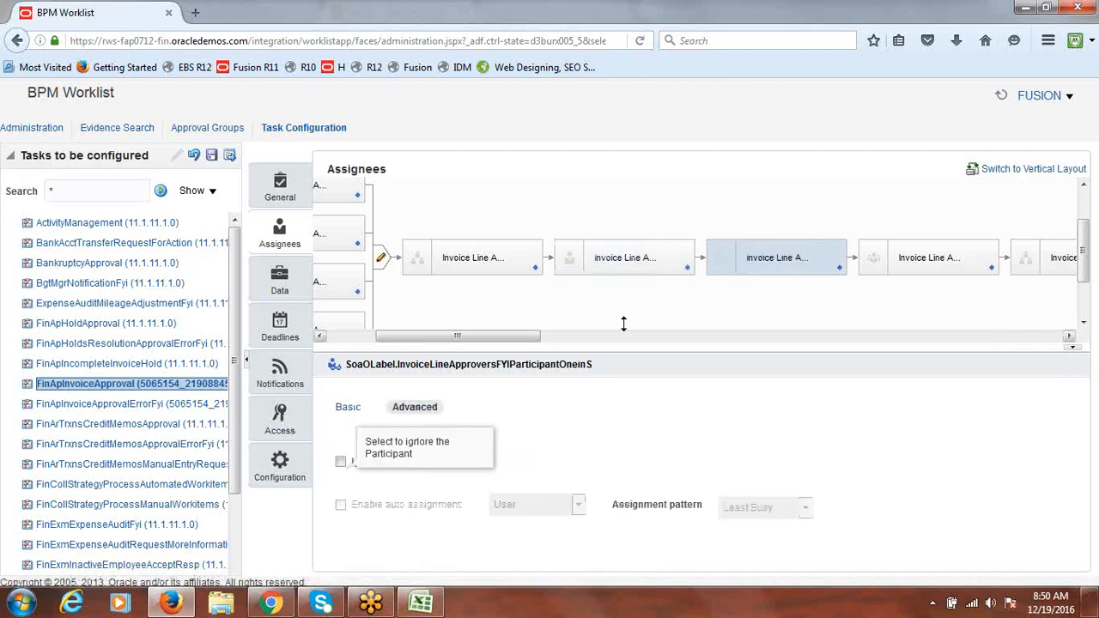
pyautogui.moveTo(520, 337); pyautogui.dragTo(600, 343)
pyautogui.click(646, 247)
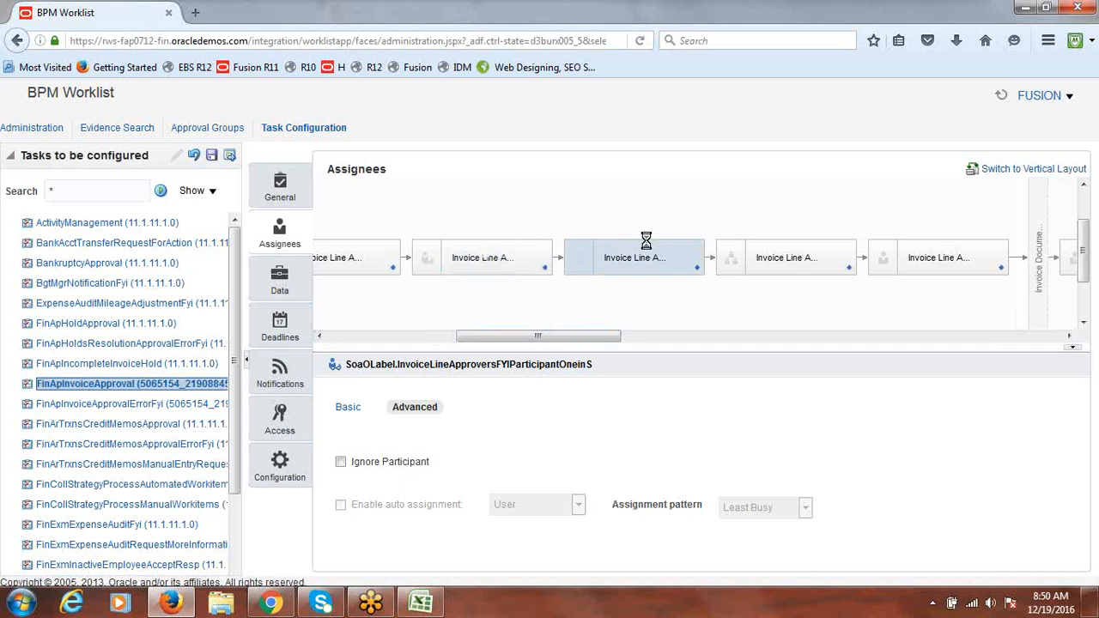
pyautogui.click(415, 409)
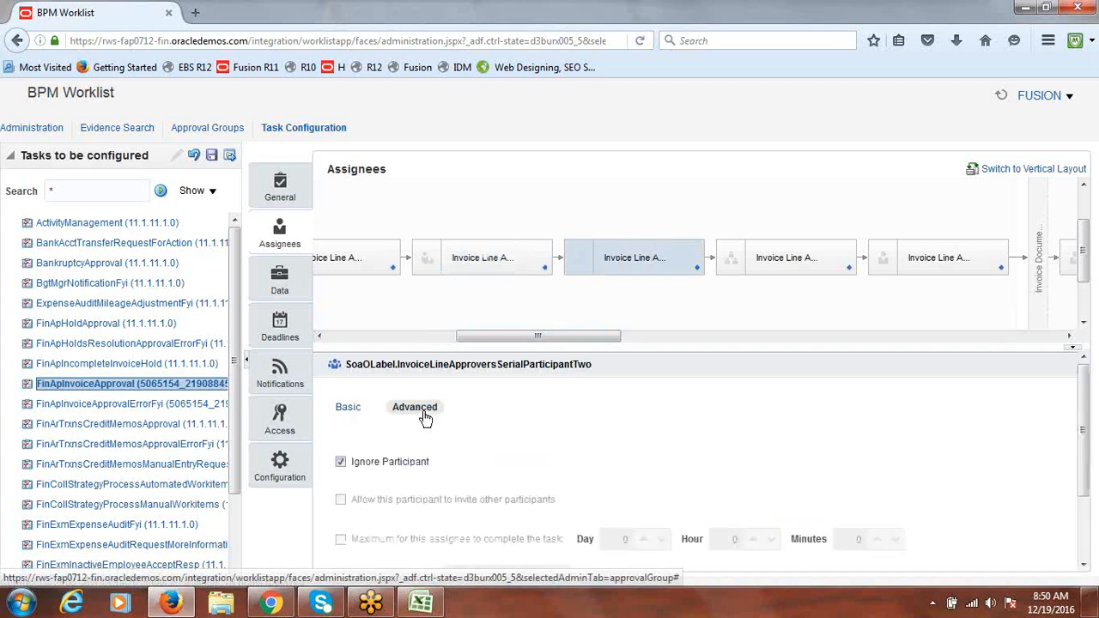
pyautogui.click(340, 464)
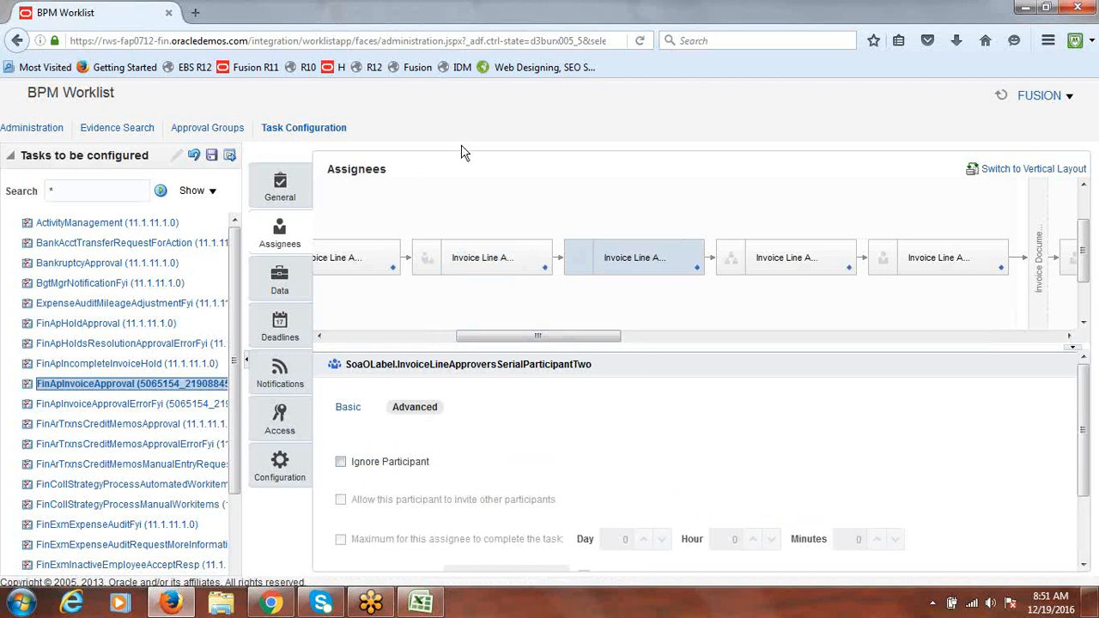
# Review the Invoice Document single approver's advanced options, then scroll the diagram back left
pyautogui.moveTo(538, 336); pyautogui.dragTo(991, 365)
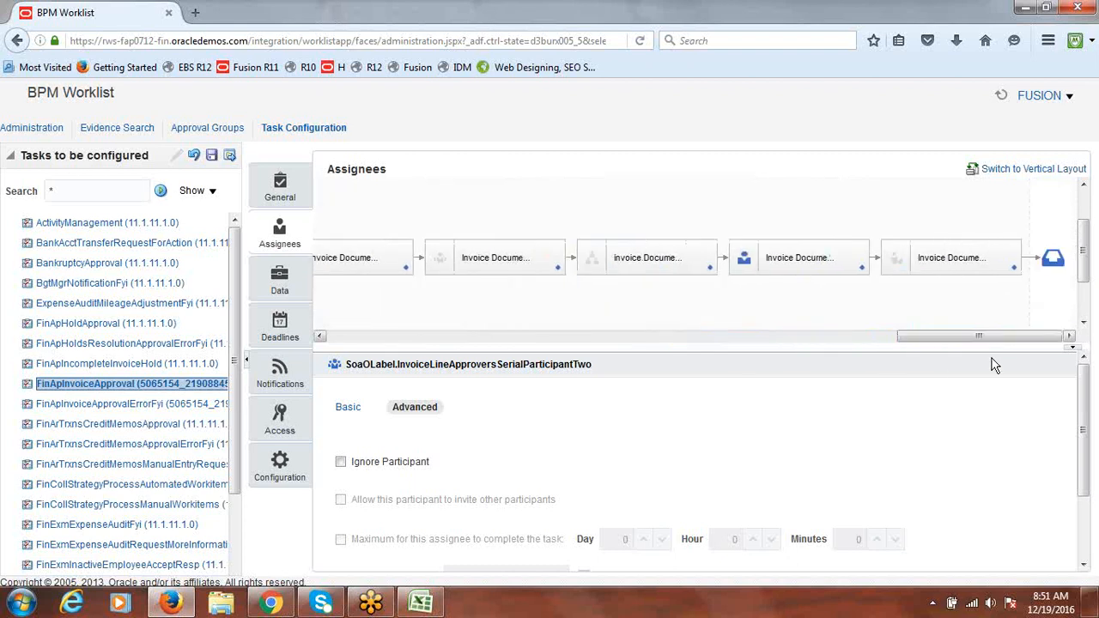
pyautogui.click(805, 258)
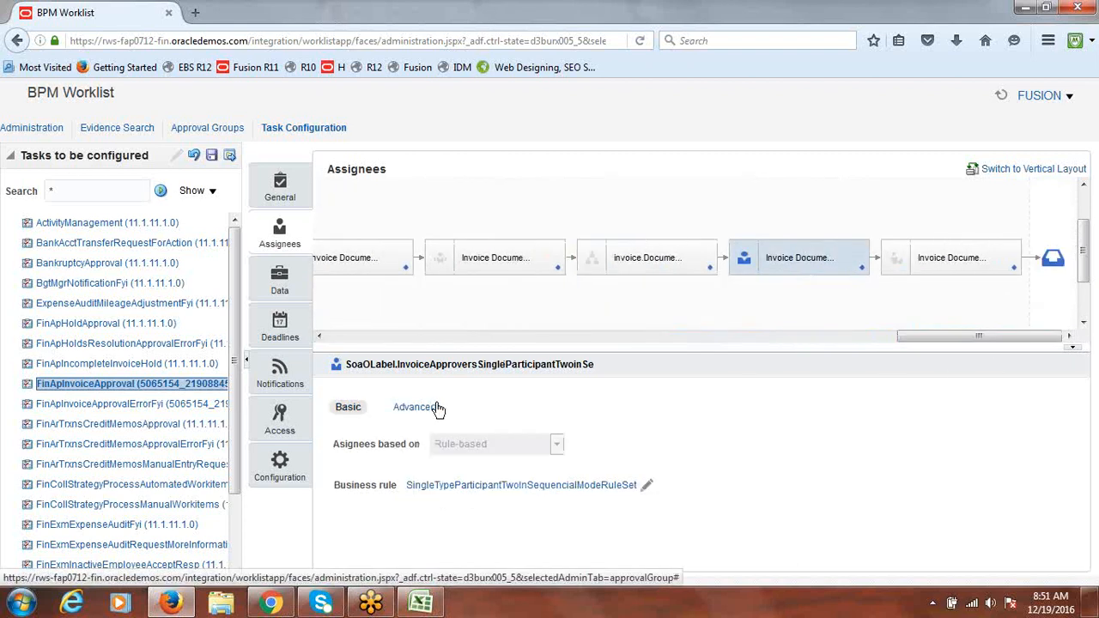
pyautogui.click(435, 408)
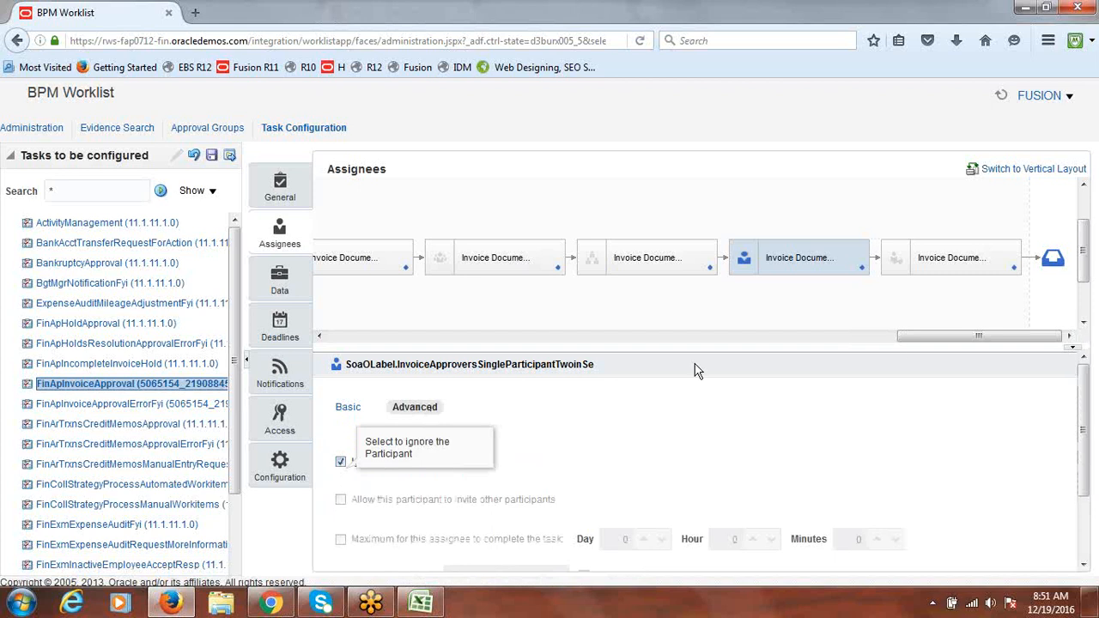
pyautogui.moveTo(920, 339); pyautogui.dragTo(350, 343)
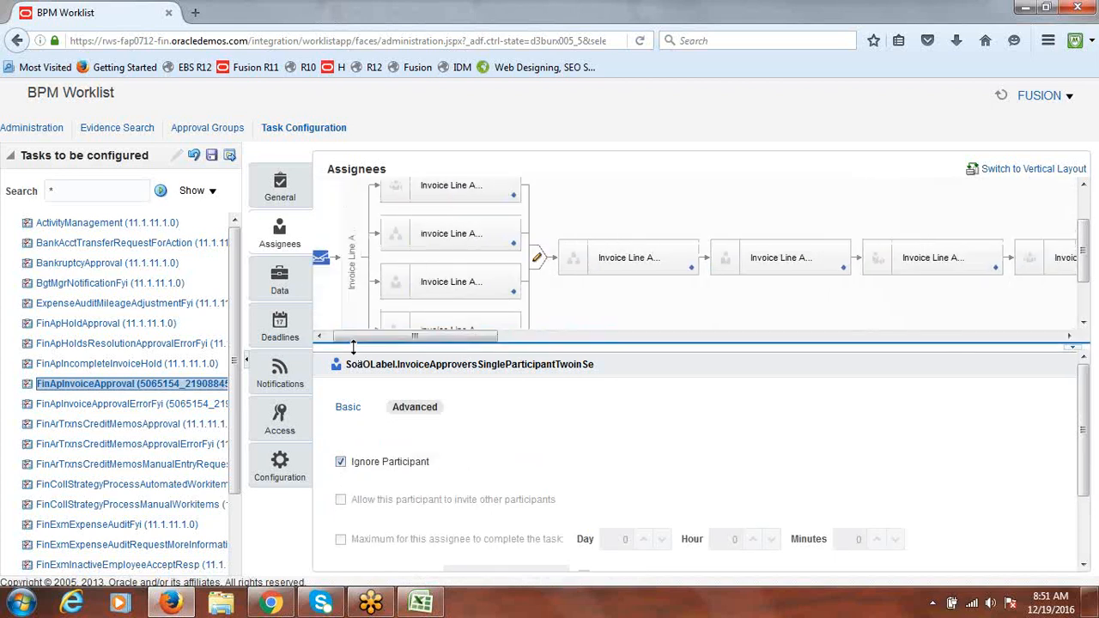
# Save and commit the task configuration without comments, then re-enter edit mode
pyautogui.click(214, 156)
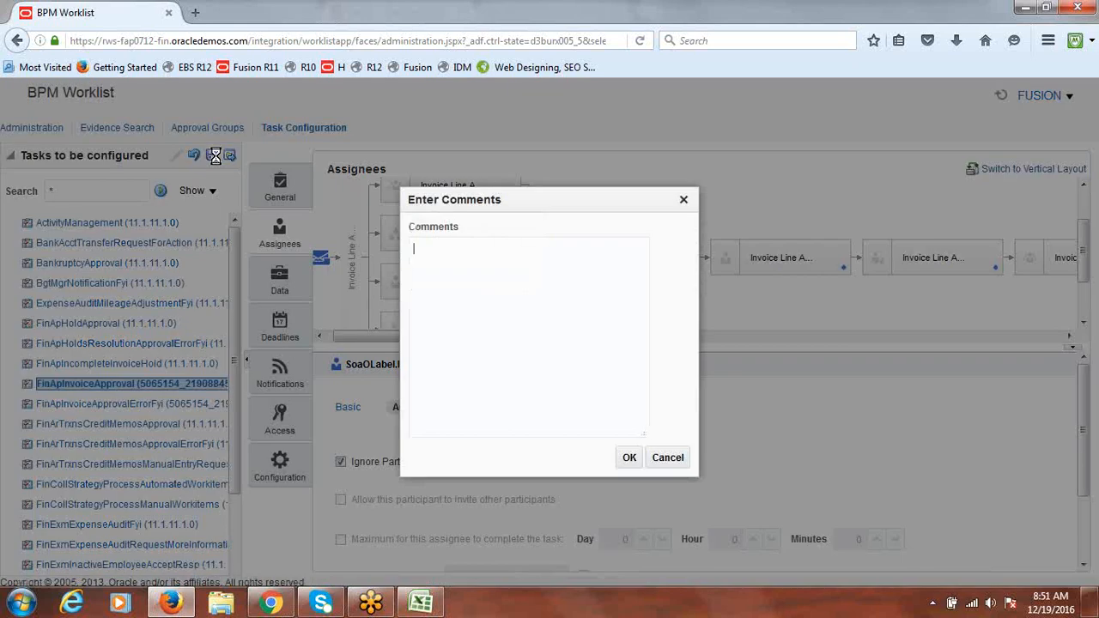
pyautogui.click(632, 460)
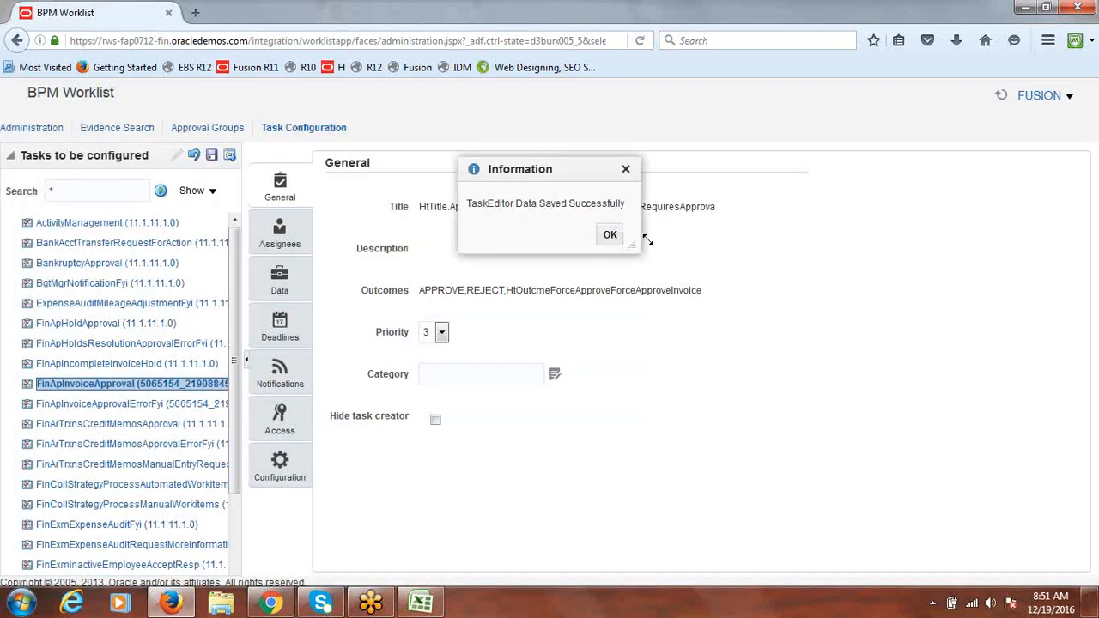
pyautogui.click(611, 232)
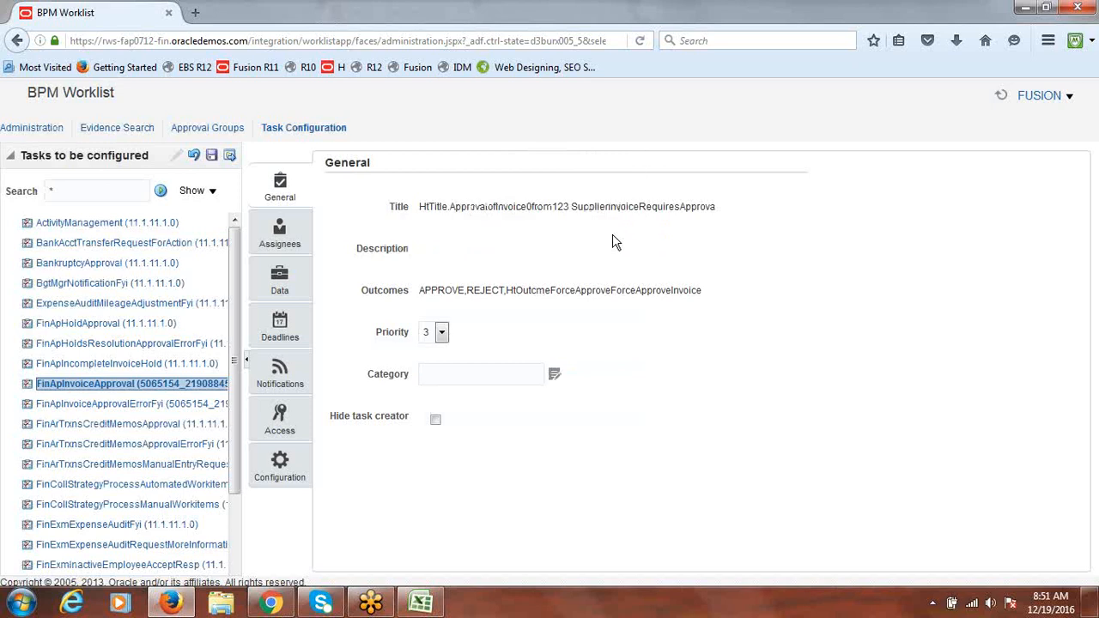
pyautogui.click(230, 154)
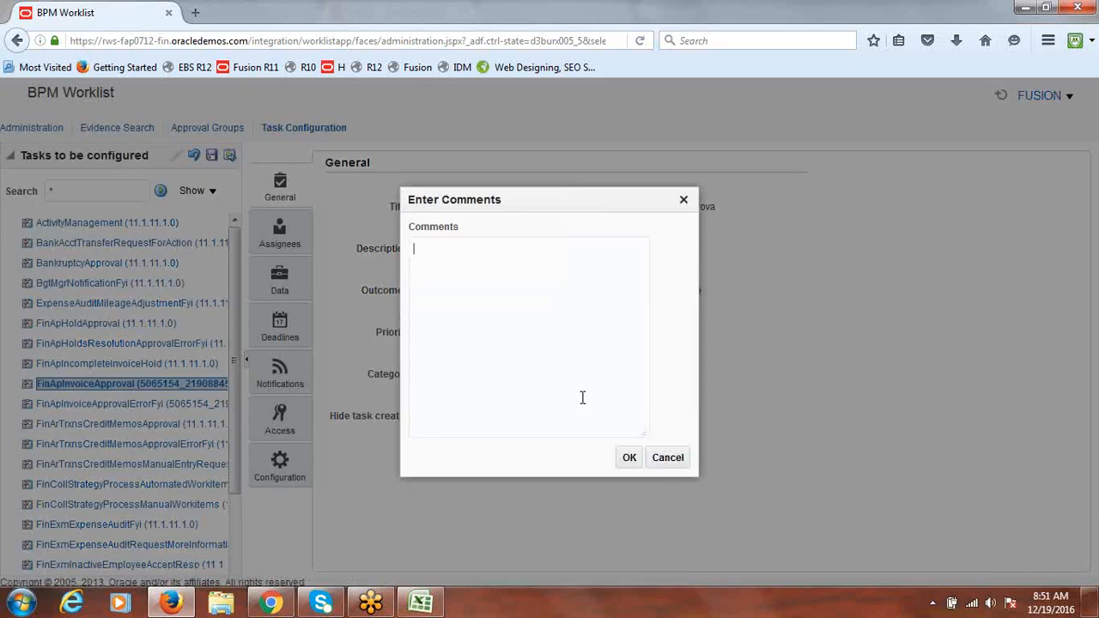
pyautogui.click(628, 459)
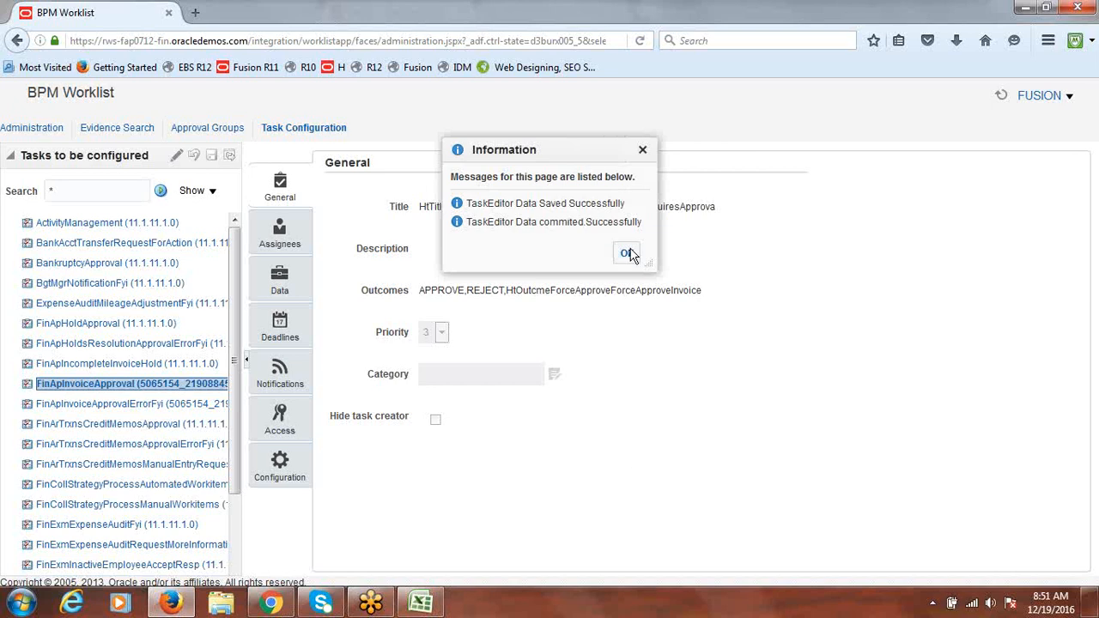
pyautogui.click(628, 250)
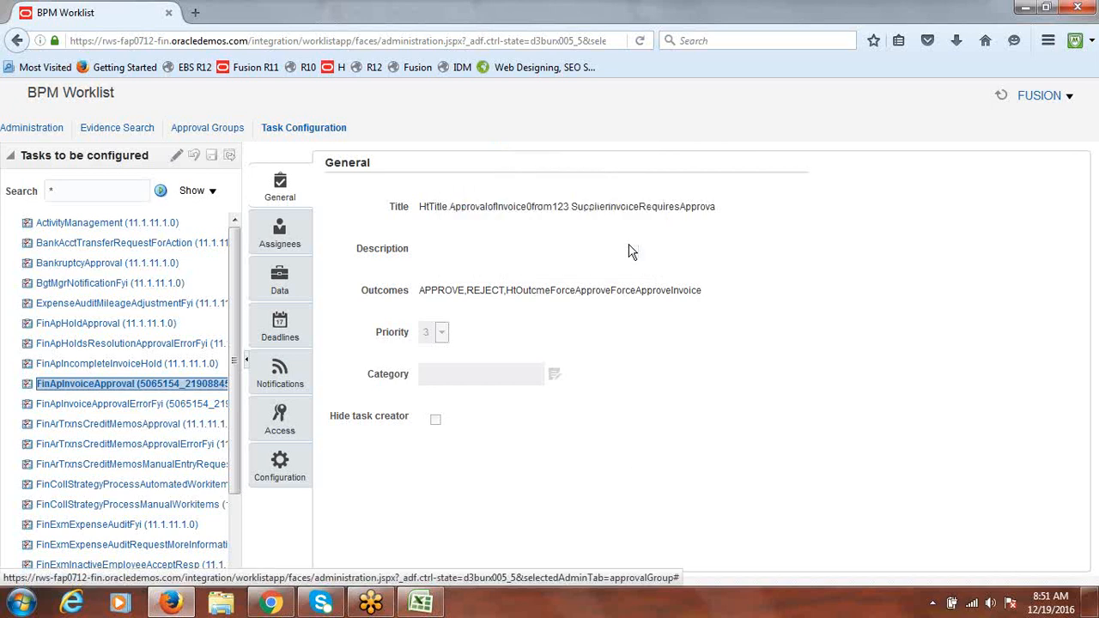
pyautogui.click(176, 159)
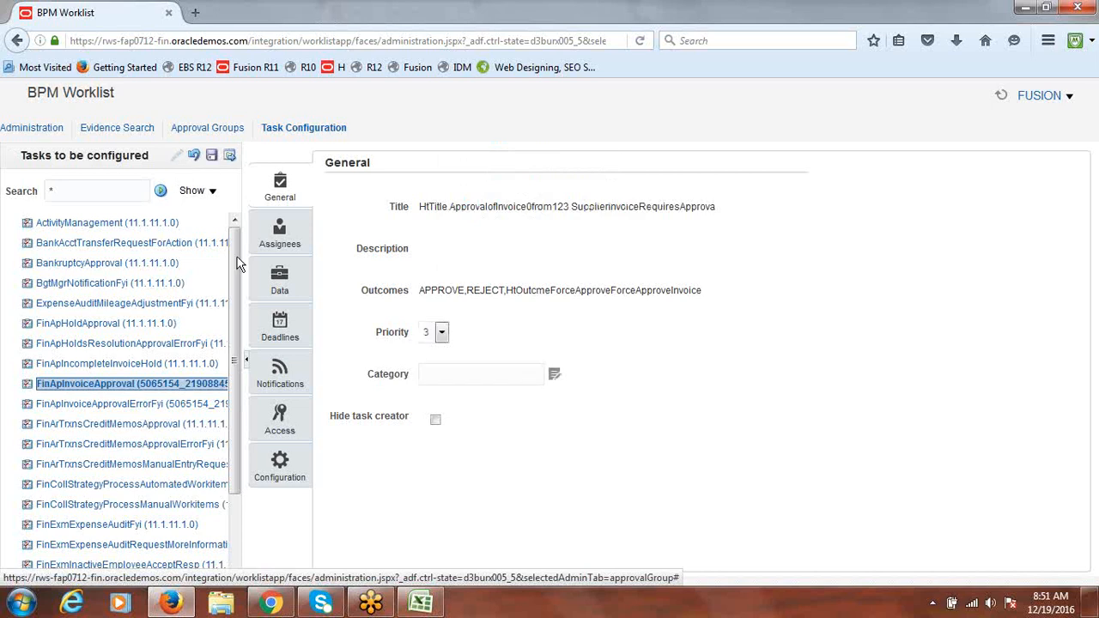
# Reopen the Assignees flow, hide participant details, and show the task owner, reviewers and error assignees
pyautogui.click(277, 234)
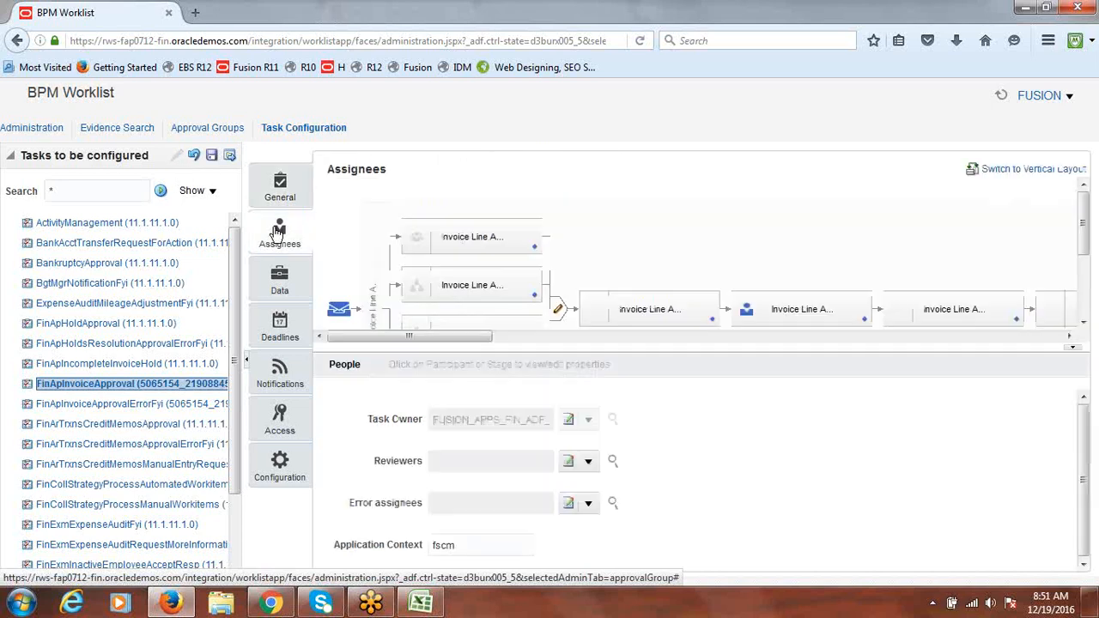
pyautogui.click(1073, 352)
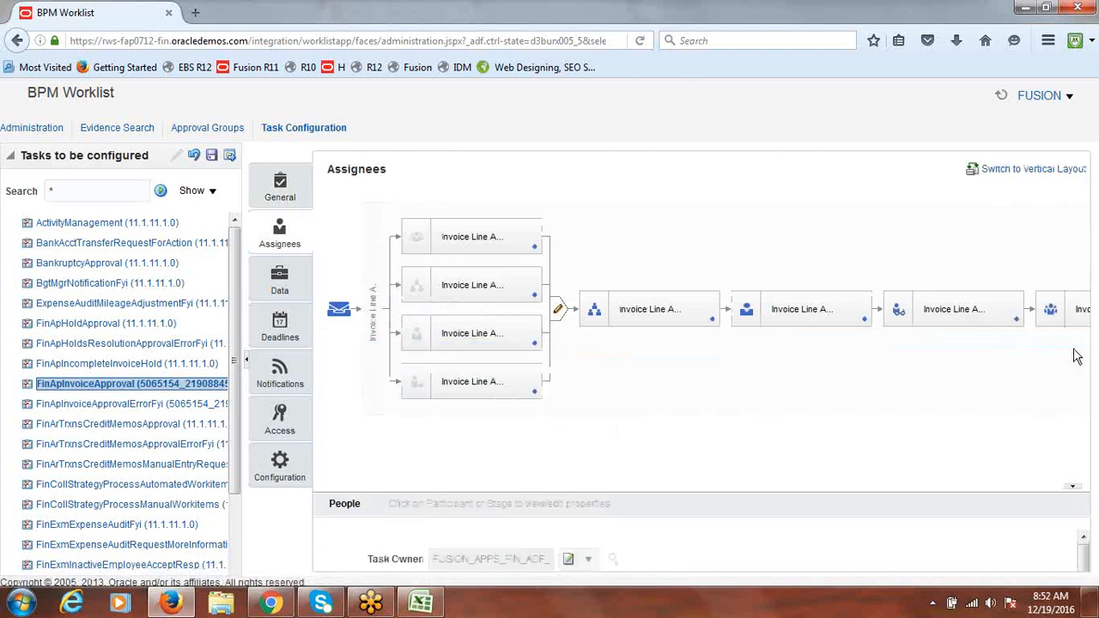
pyautogui.moveTo(486, 558); pyautogui.dragTo(536, 559)
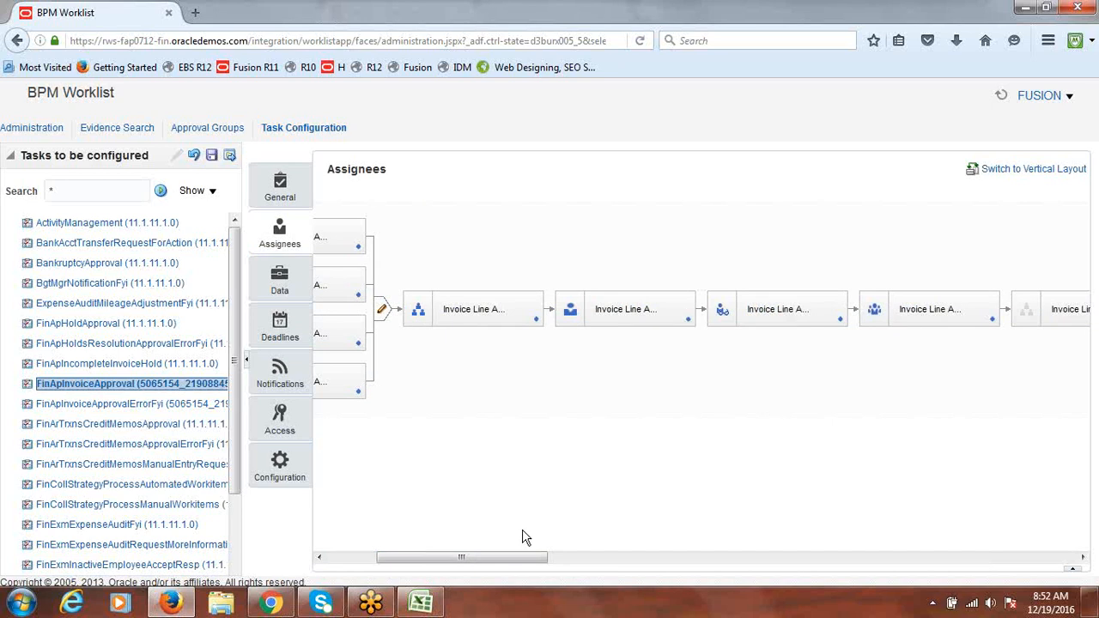
pyautogui.moveTo(507, 559); pyautogui.dragTo(1069, 552)
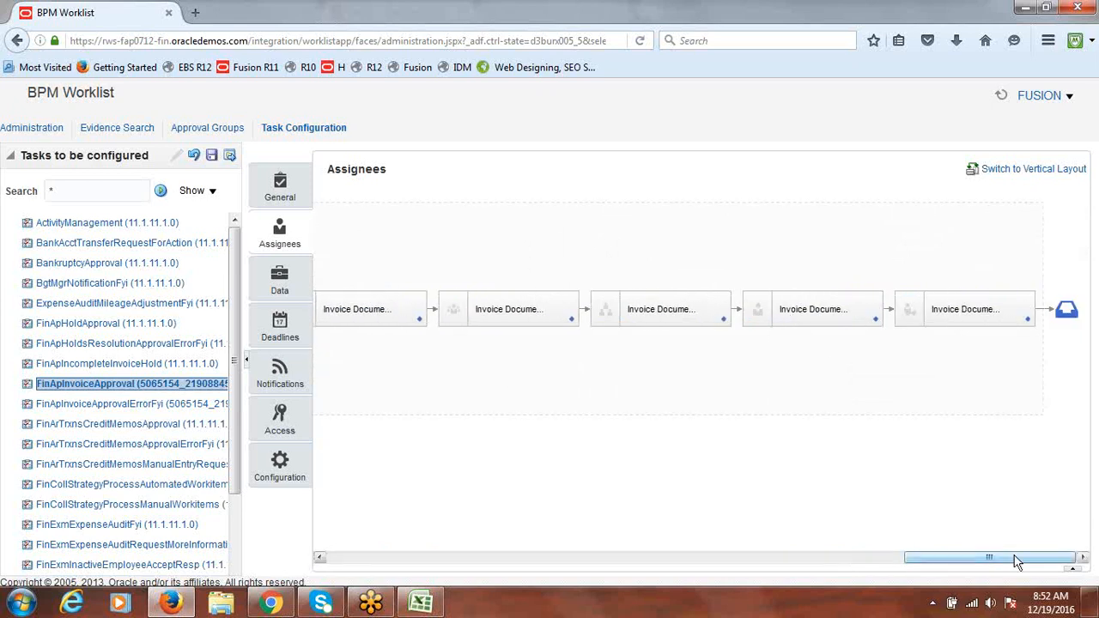
pyautogui.moveTo(1016, 562); pyautogui.dragTo(397, 513)
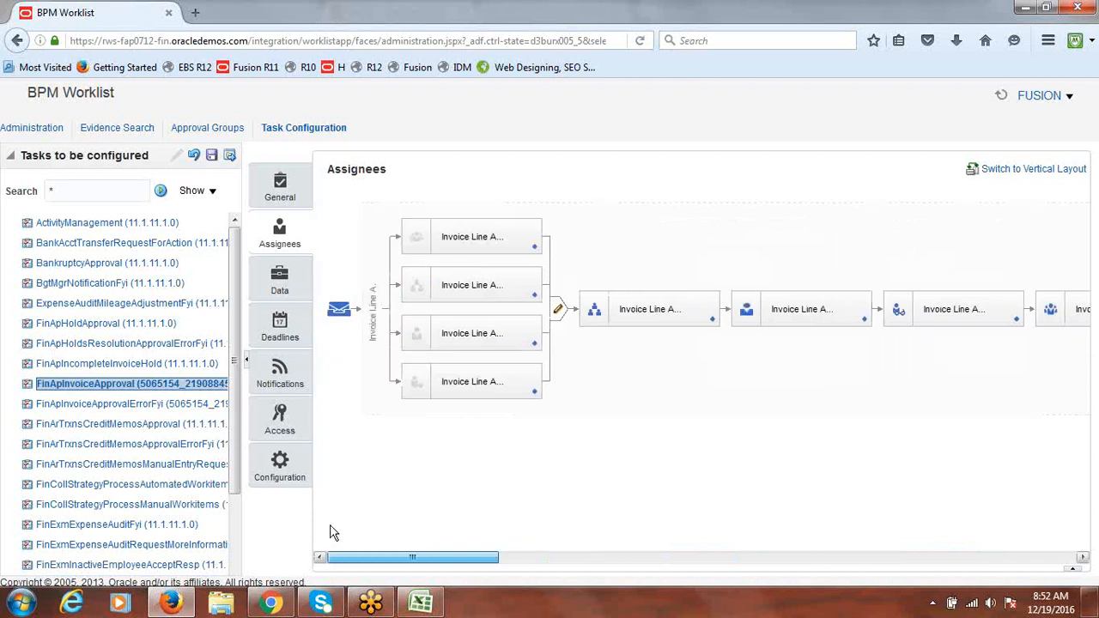
pyautogui.moveTo(333, 532); pyautogui.dragTo(339, 528)
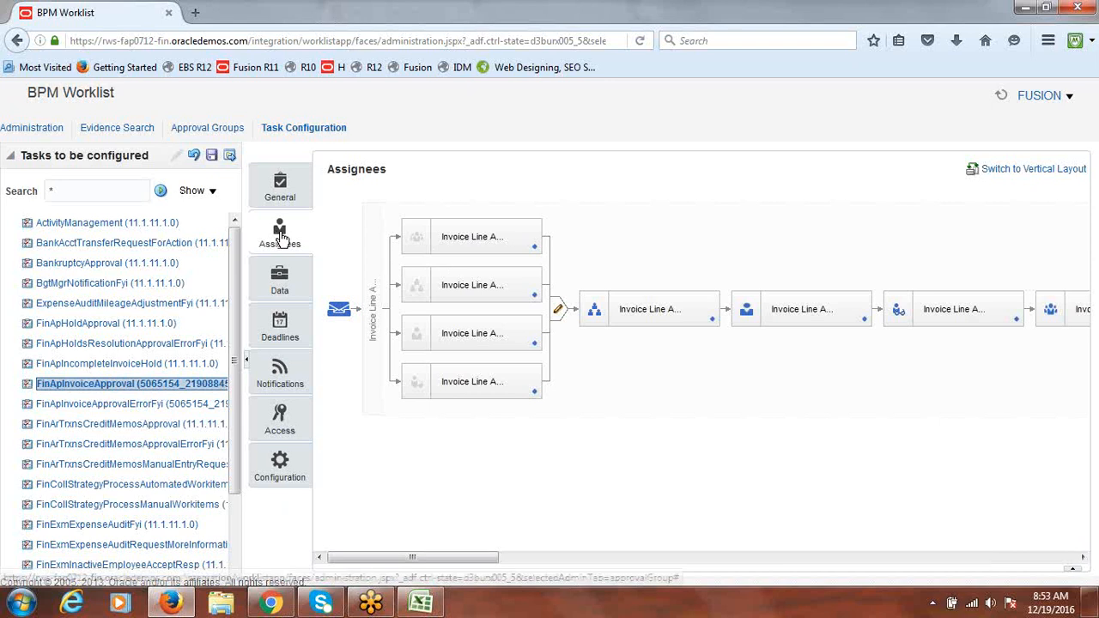
pyautogui.moveTo(452, 558); pyautogui.dragTo(502, 562)
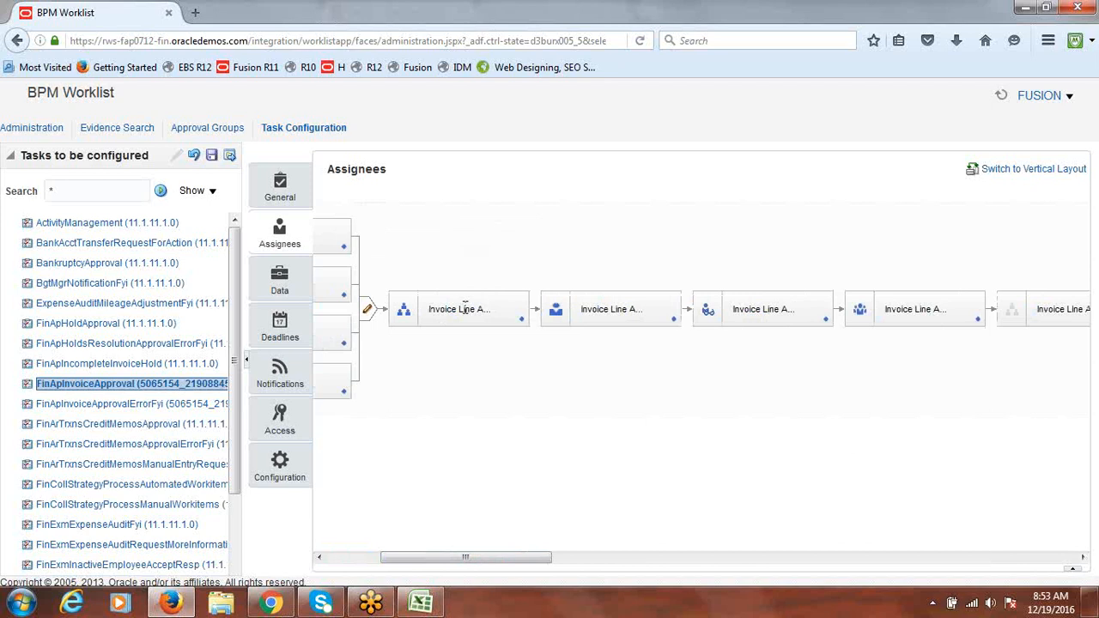
pyautogui.click(1075, 570)
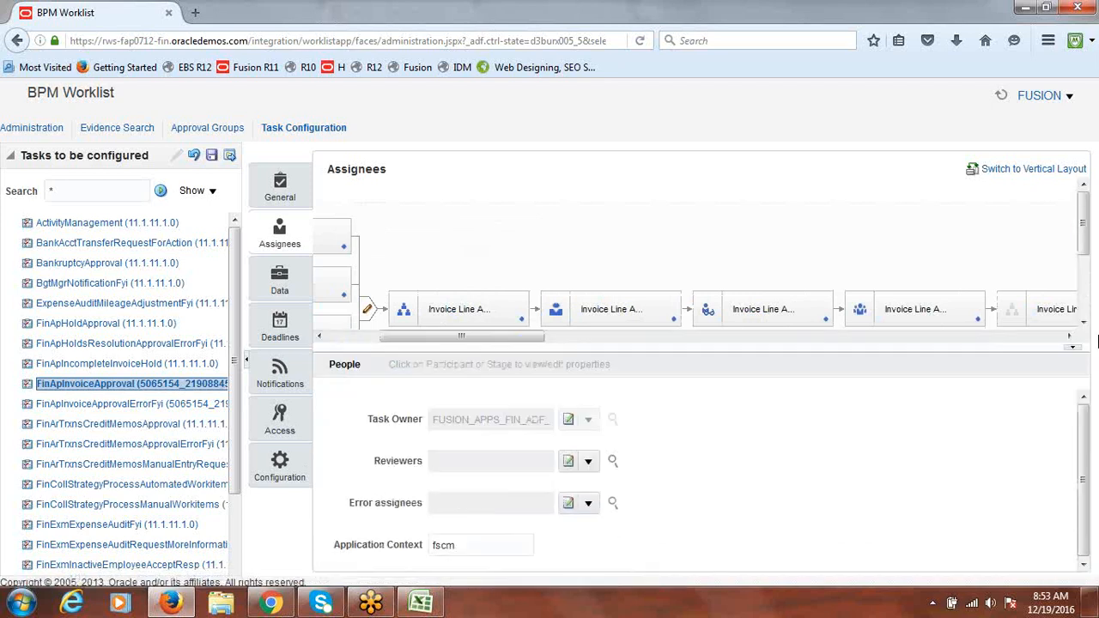
pyautogui.moveTo(1086, 232); pyautogui.dragTo(1090, 255)
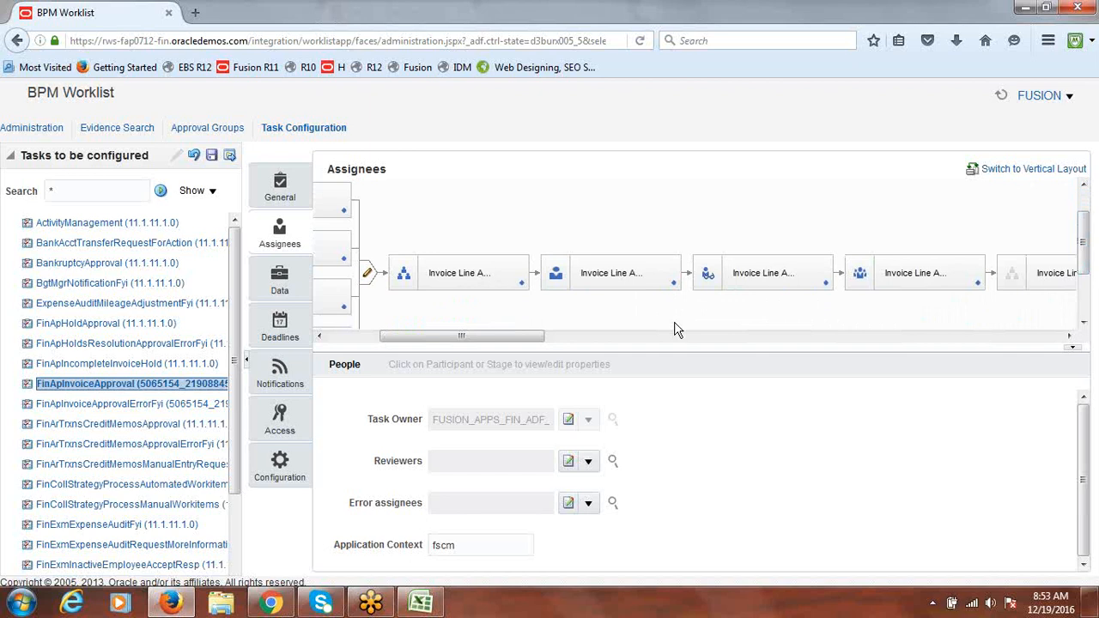
# Check Ignore Participant for the first two parallel Invoice Line participants
pyautogui.click(444, 272)
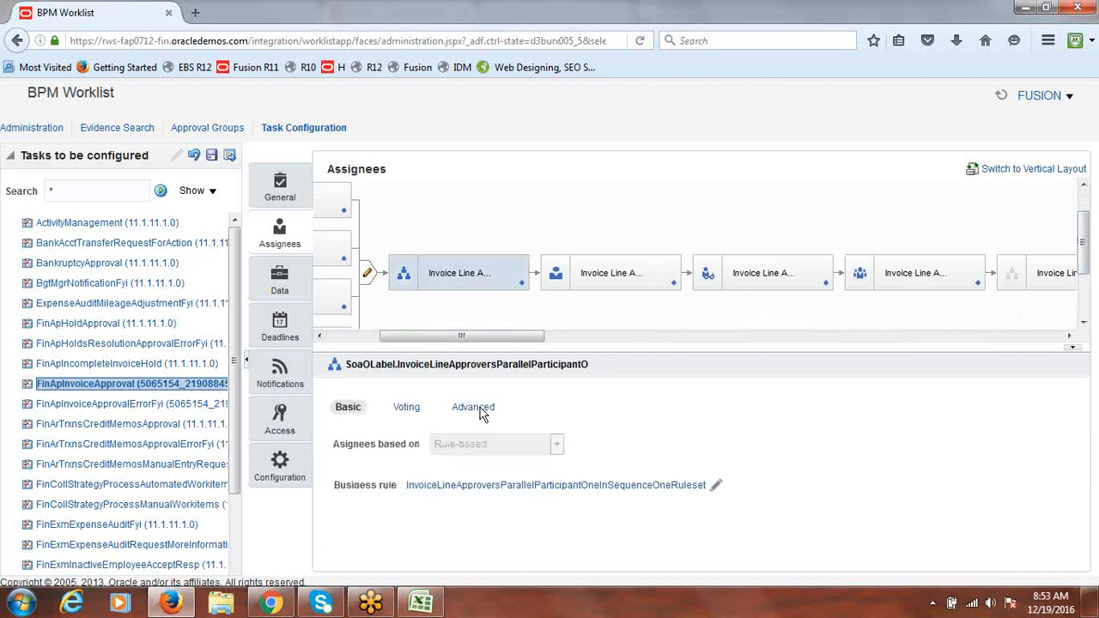
pyautogui.click(477, 409)
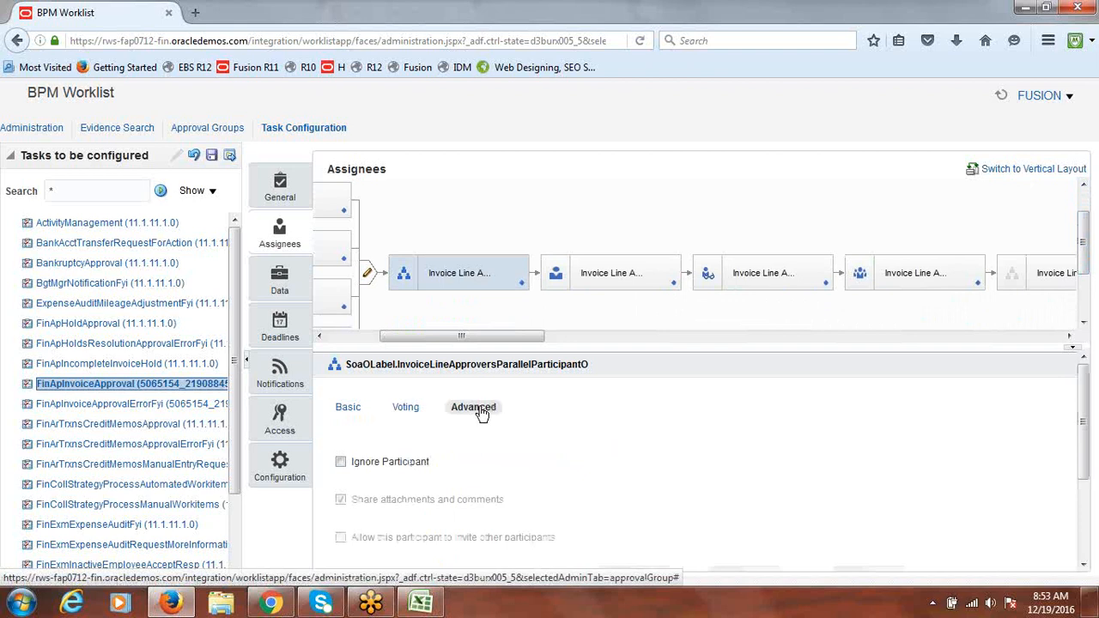
pyautogui.click(342, 462)
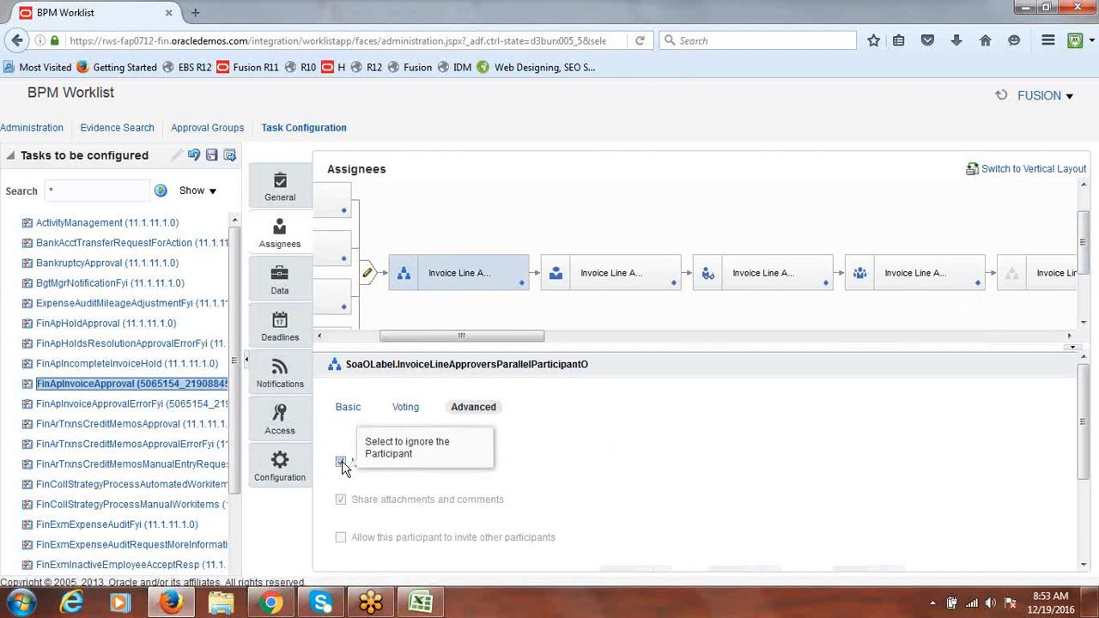
pyautogui.click(608, 273)
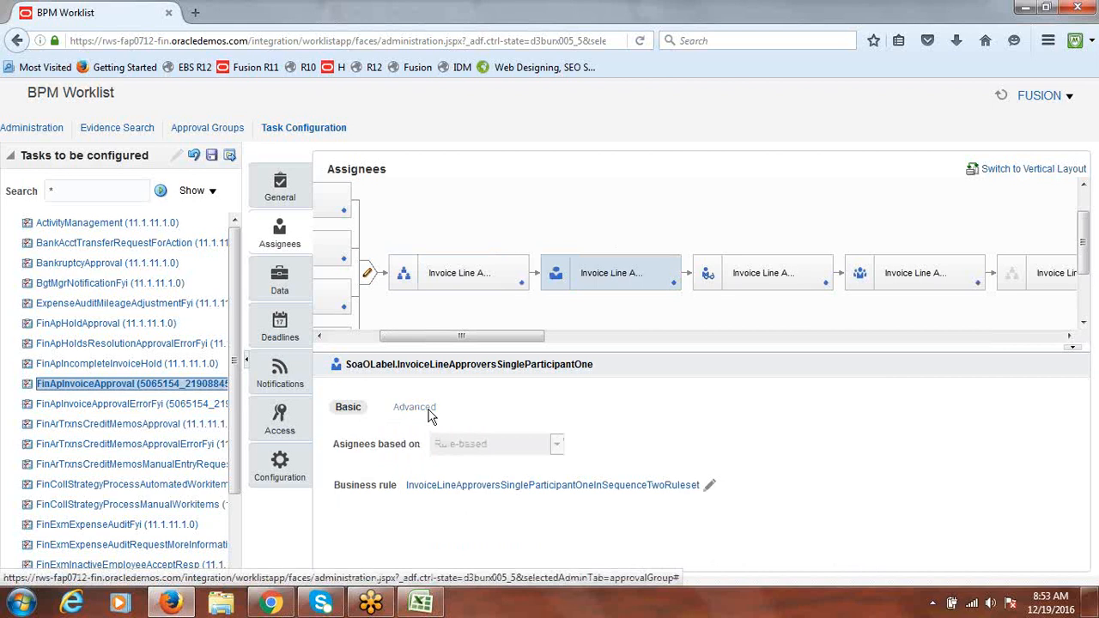
pyautogui.click(429, 415)
pyautogui.click(341, 462)
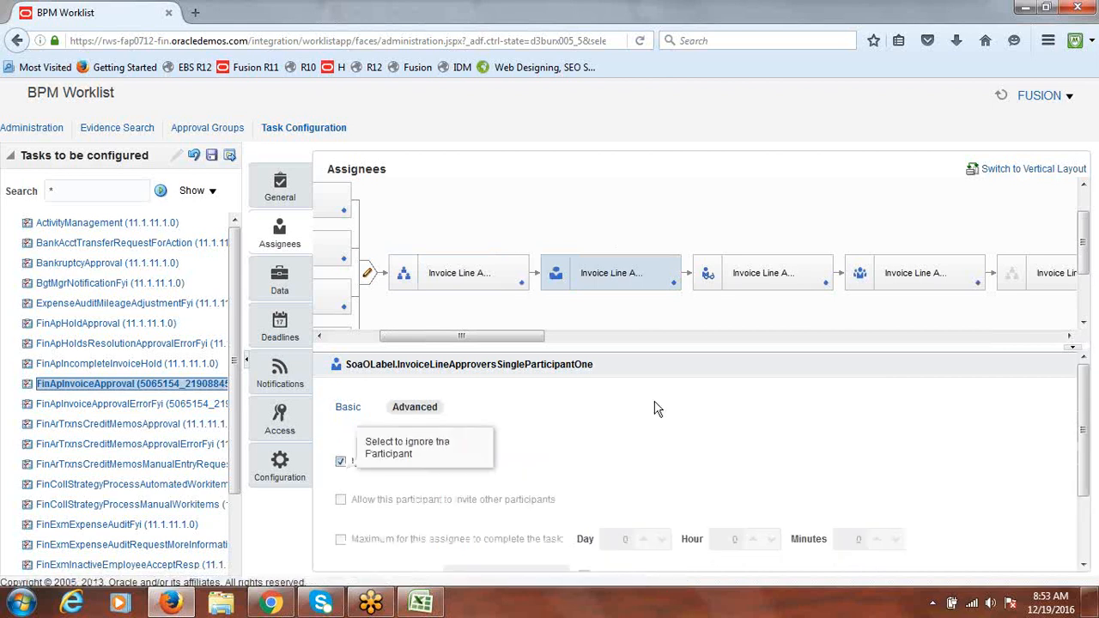
# Check Ignore Participant for the FYI and serial-two Invoice Line participants, then scroll right
pyautogui.click(777, 275)
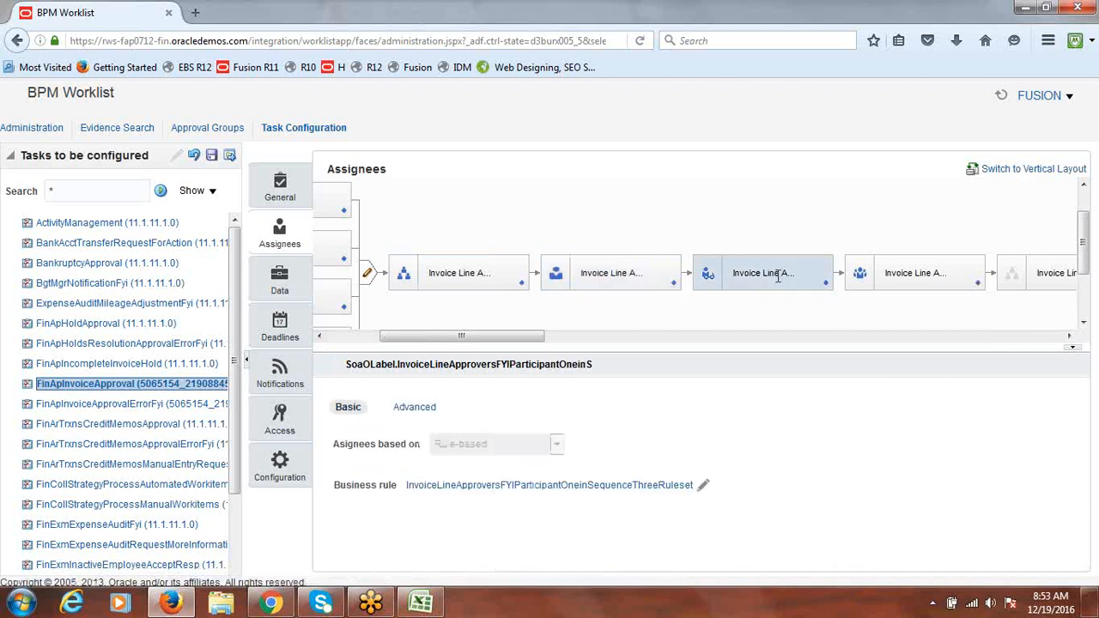
pyautogui.click(419, 410)
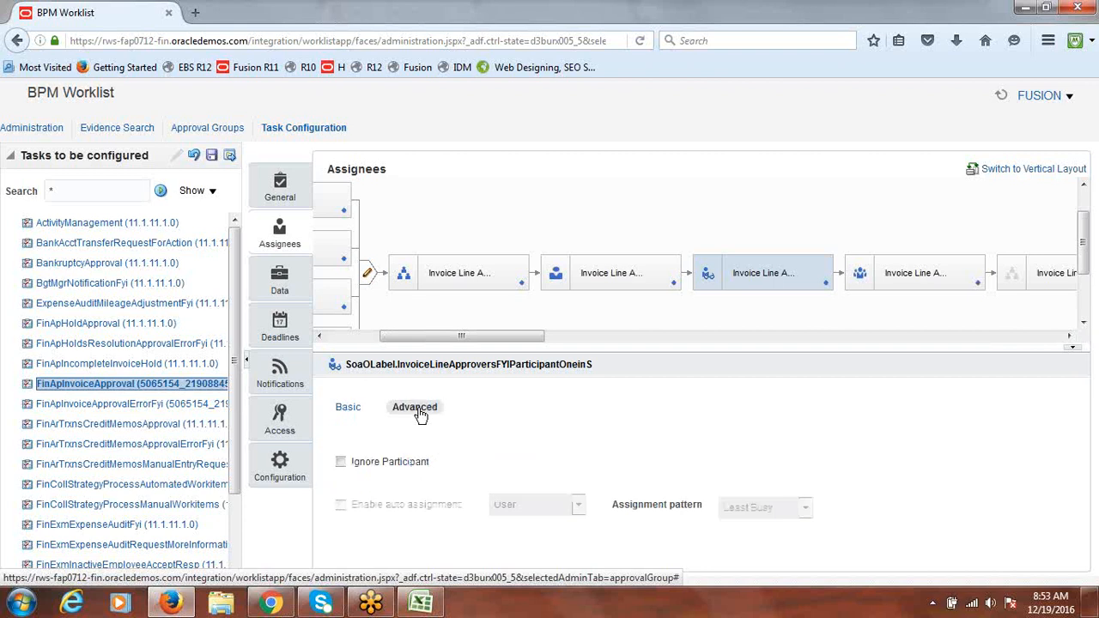
pyautogui.click(341, 461)
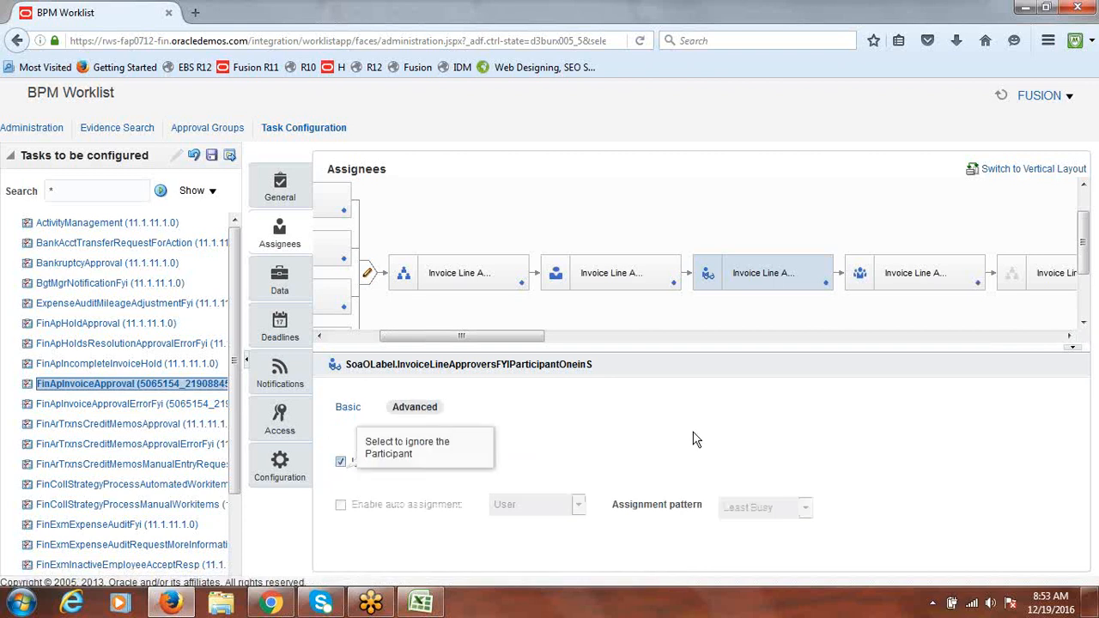
pyautogui.moveTo(513, 337); pyautogui.dragTo(589, 350)
pyautogui.click(633, 270)
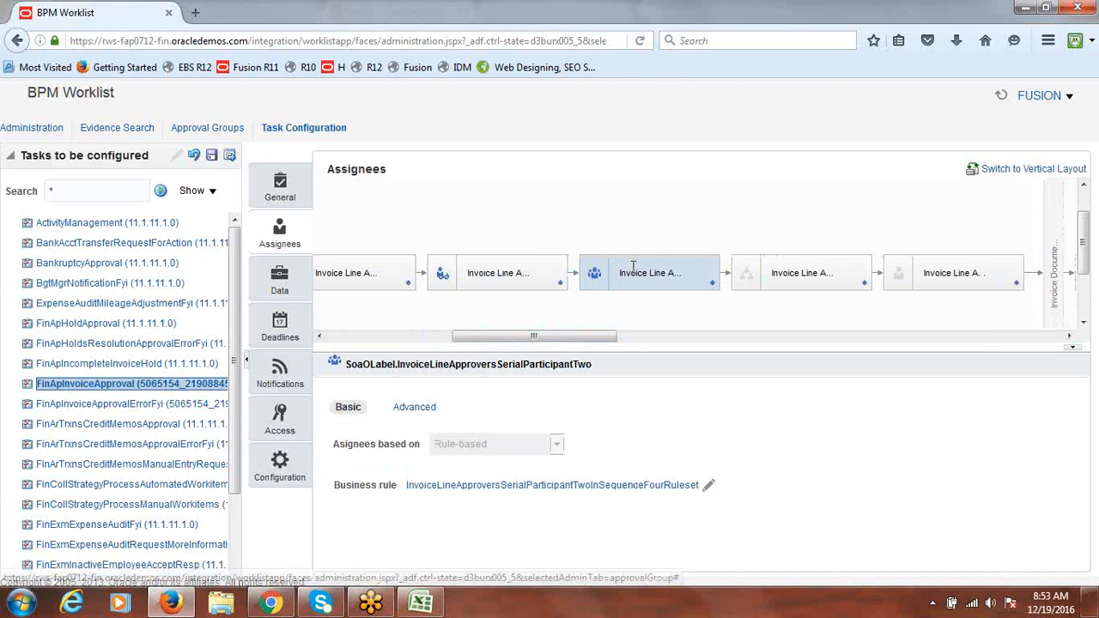
pyautogui.click(412, 408)
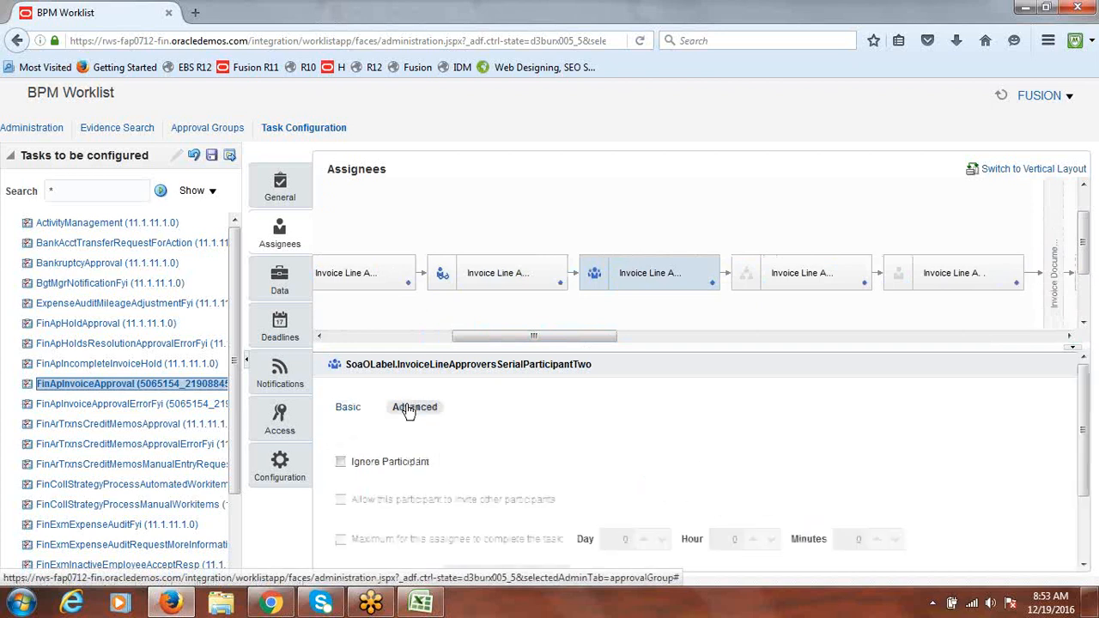
pyautogui.click(340, 462)
pyautogui.moveTo(544, 338); pyautogui.dragTo(1045, 355)
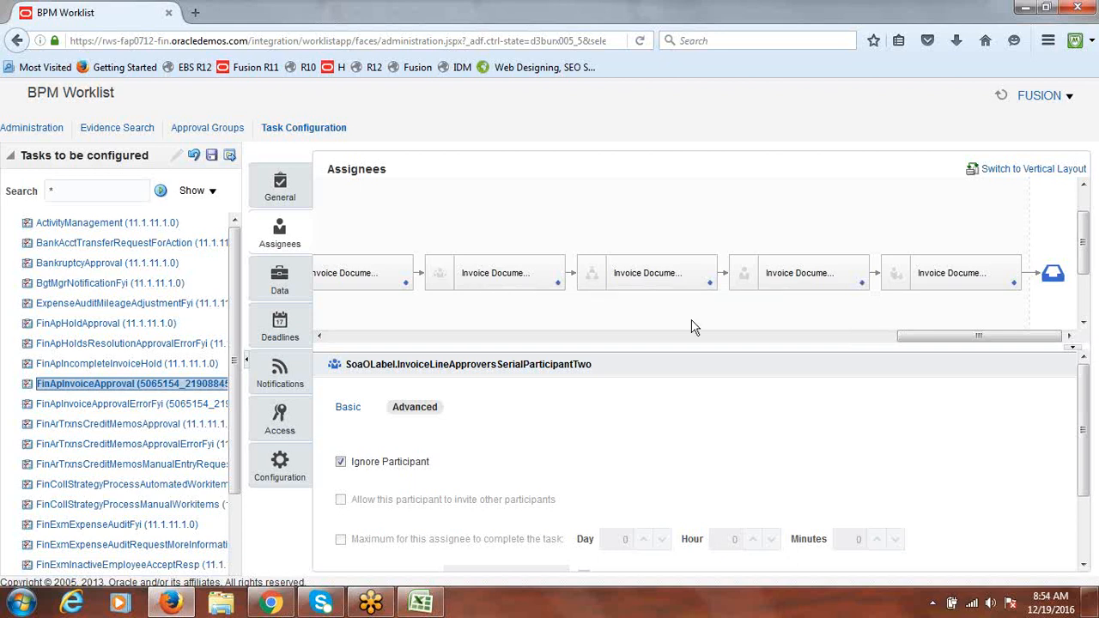
# Leave Ignore Participant unchecked for InvoiceApproversSingleParticipantTwoinSe after toggling it, then scroll back left
pyautogui.moveTo(968, 341); pyautogui.dragTo(922, 342)
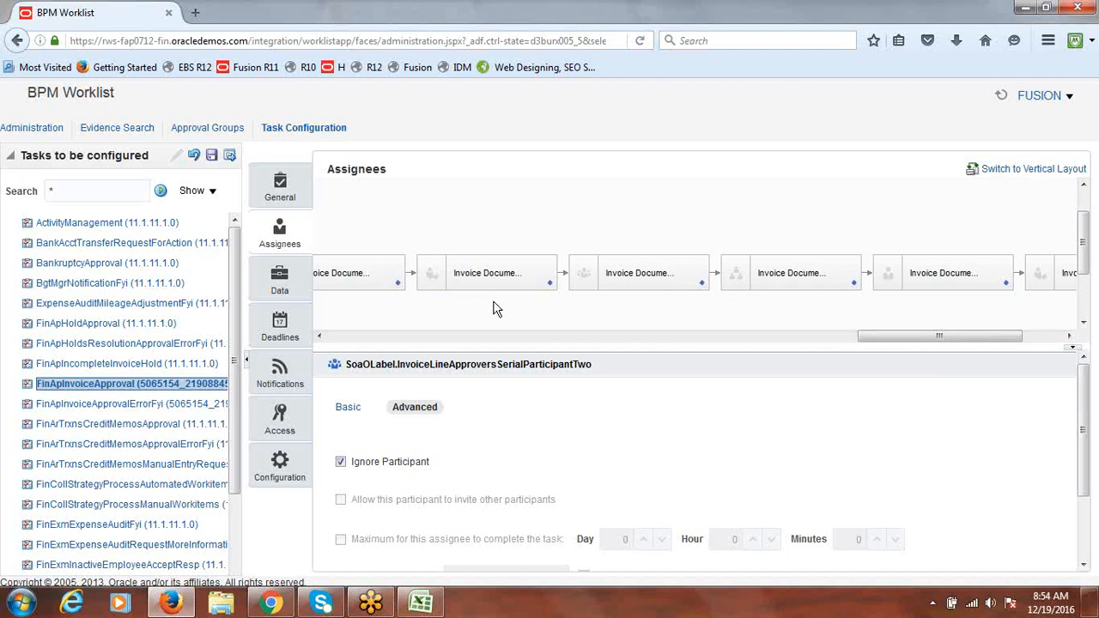
pyautogui.moveTo(915, 335); pyautogui.dragTo(1005, 344)
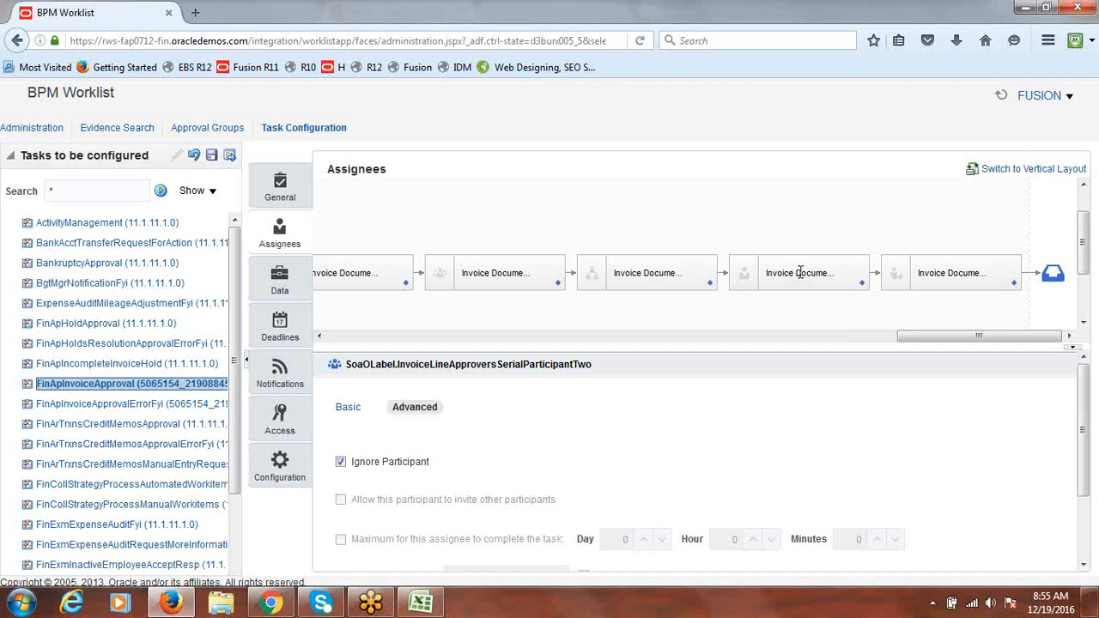
pyautogui.click(799, 272)
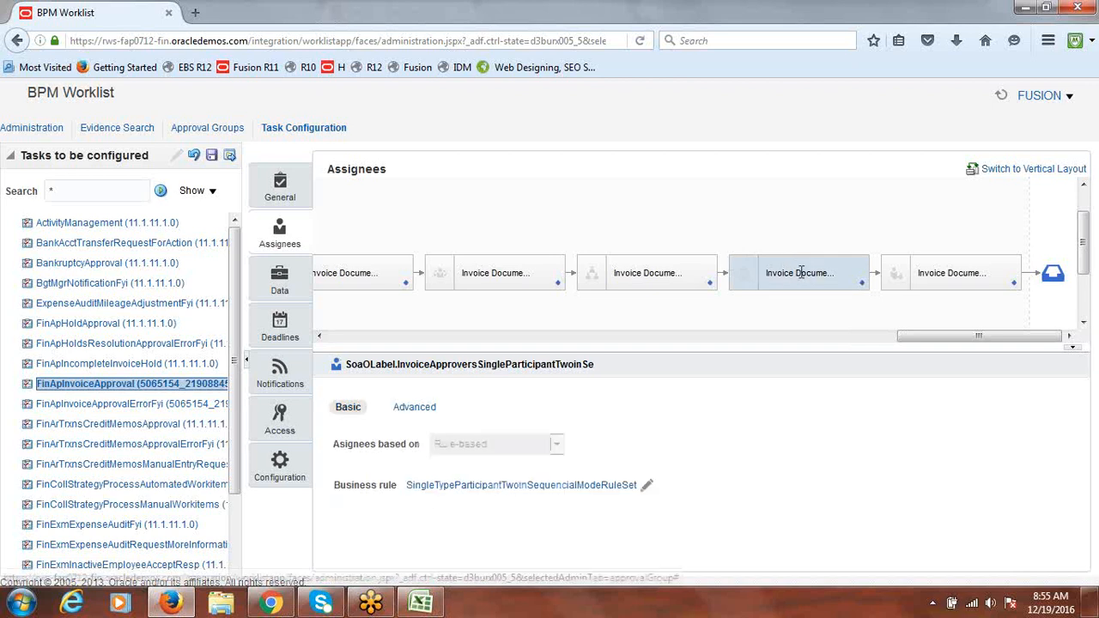
pyautogui.click(417, 409)
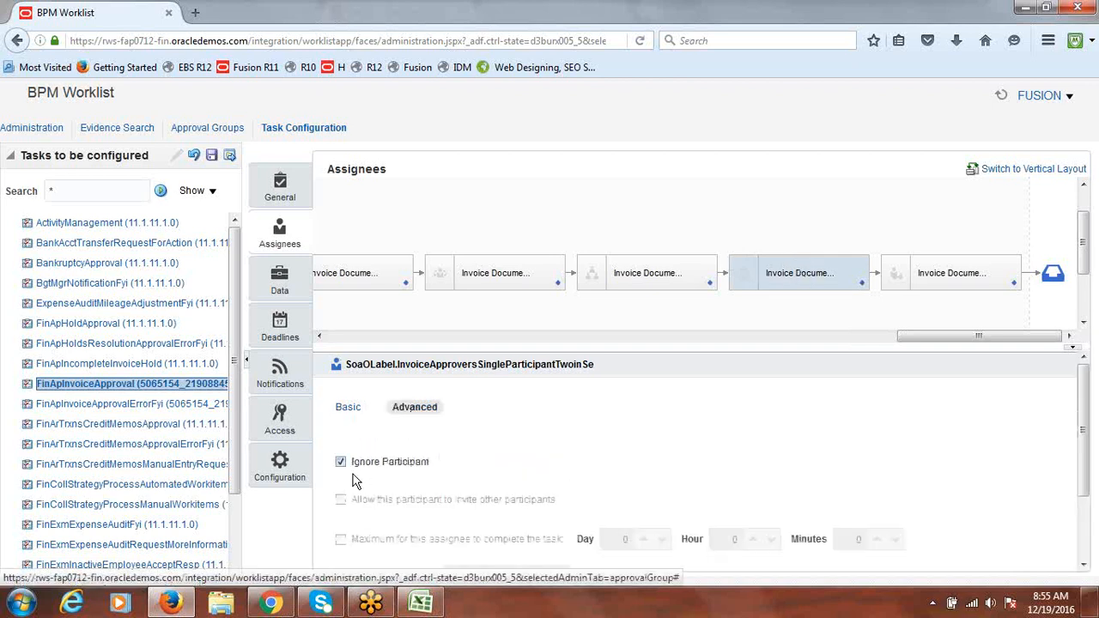
pyautogui.click(341, 464)
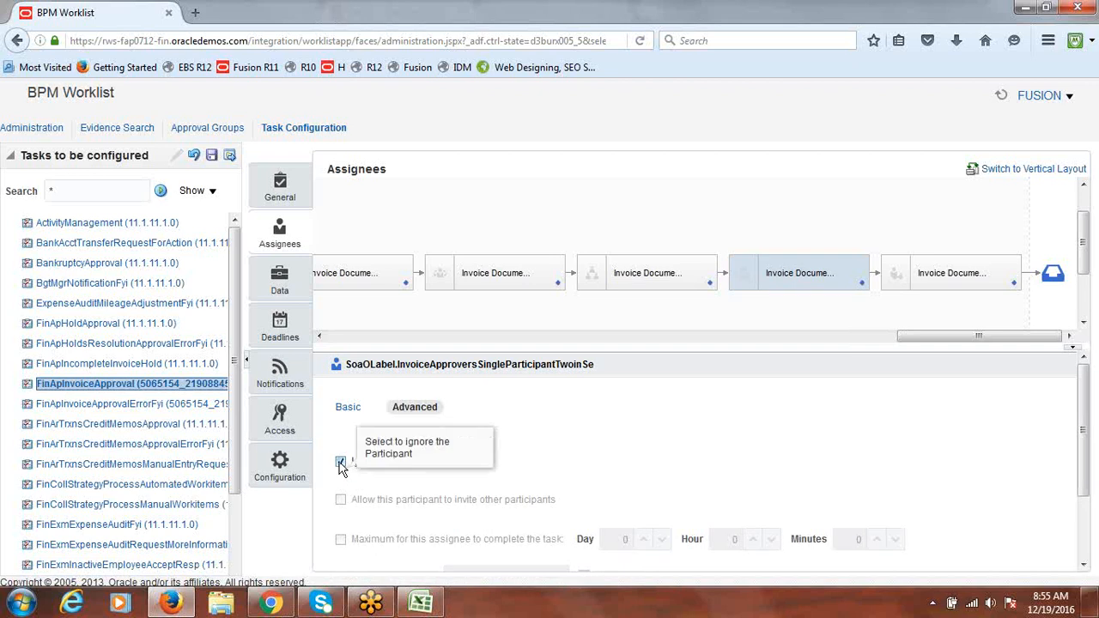
pyautogui.click(341, 463)
pyautogui.moveTo(946, 336); pyautogui.dragTo(406, 355)
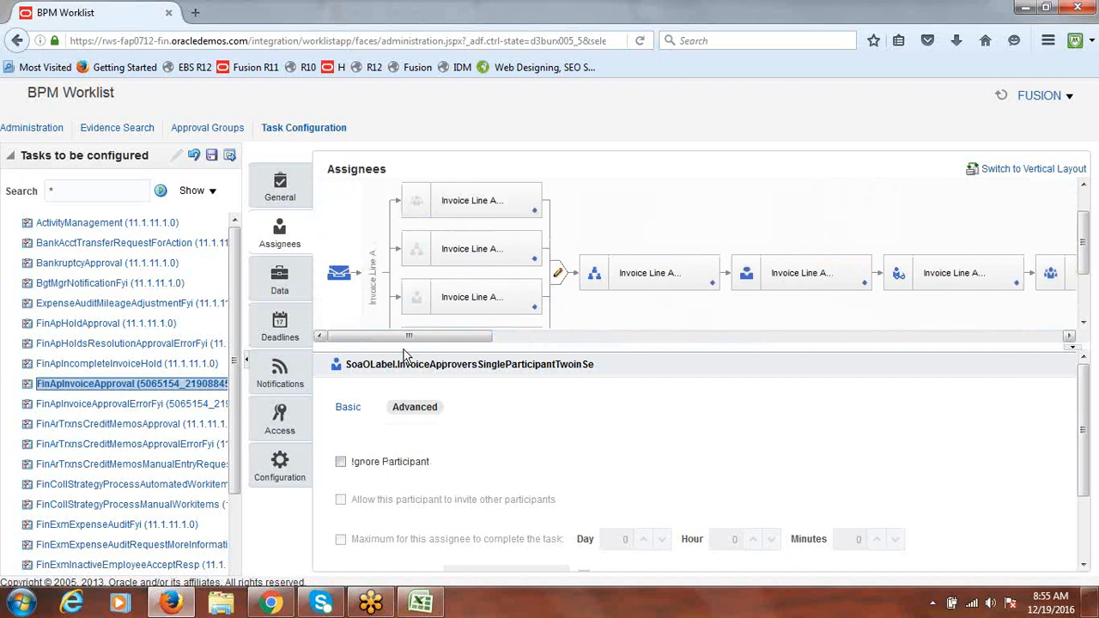
# Save the FinApInvoiceApproval task configuration without a comment
pyautogui.click(212, 158)
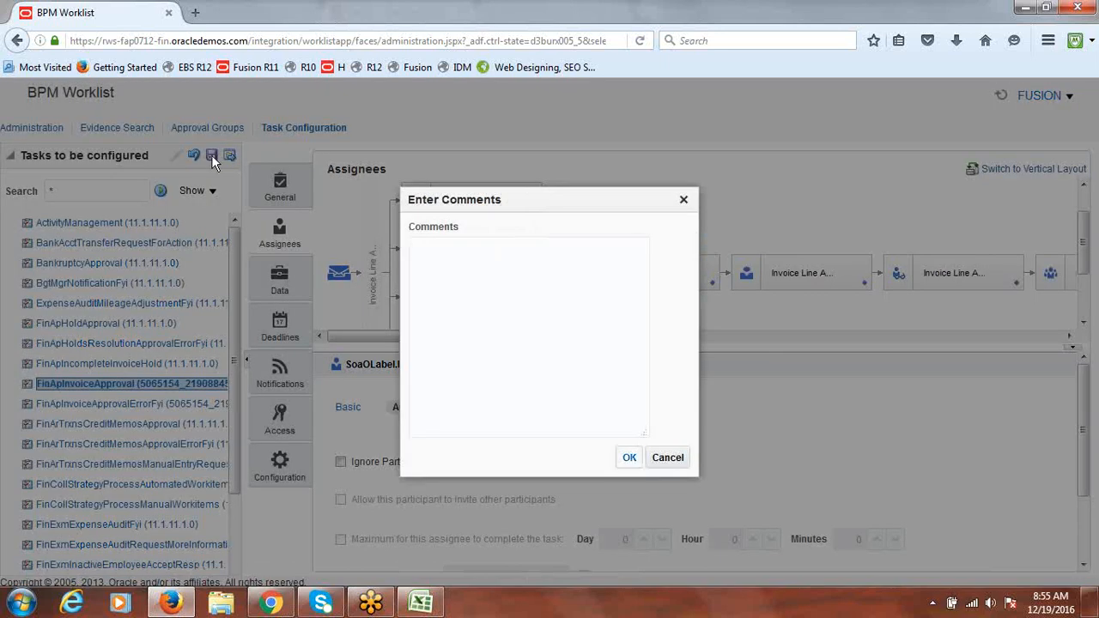
pyautogui.click(629, 459)
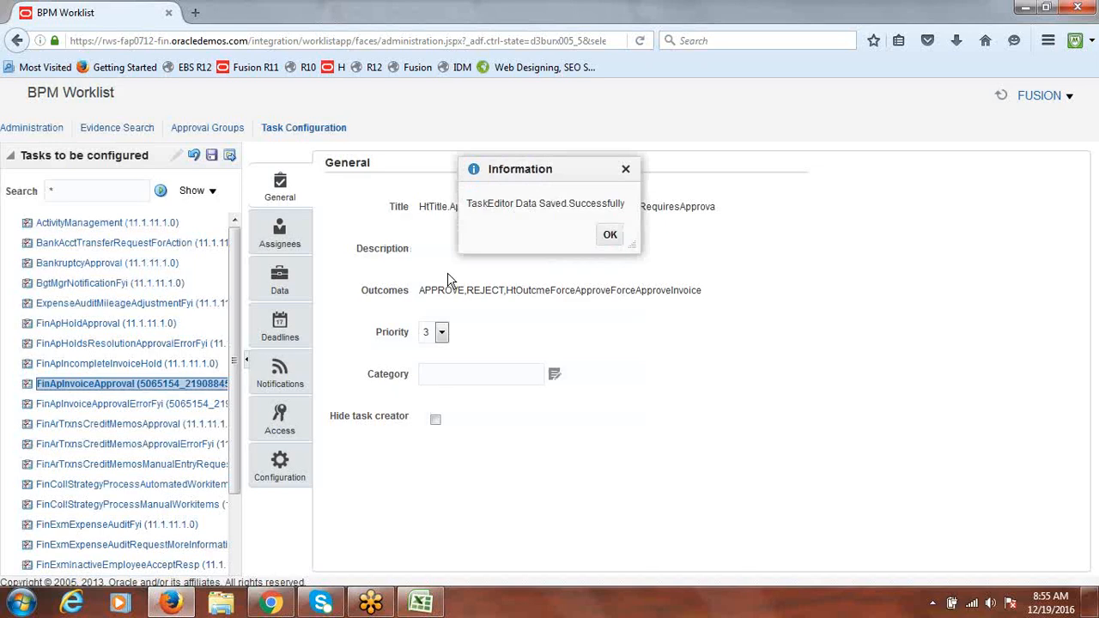
pyautogui.click(610, 234)
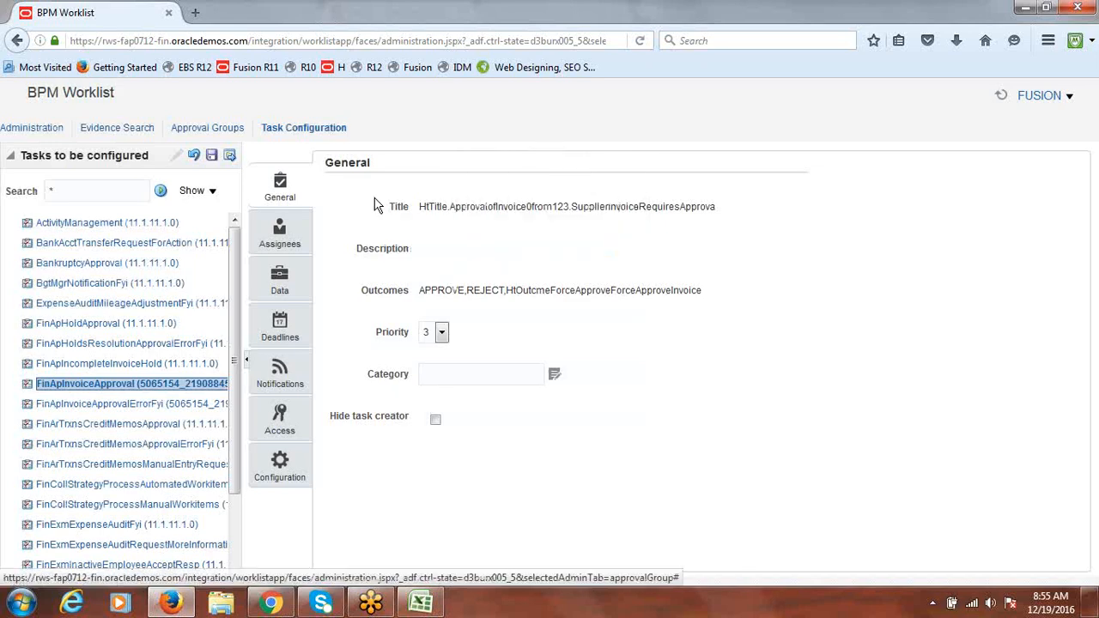
# Commit the saved configuration without a comment, then bring the Excel class notes forward
pyautogui.click(231, 158)
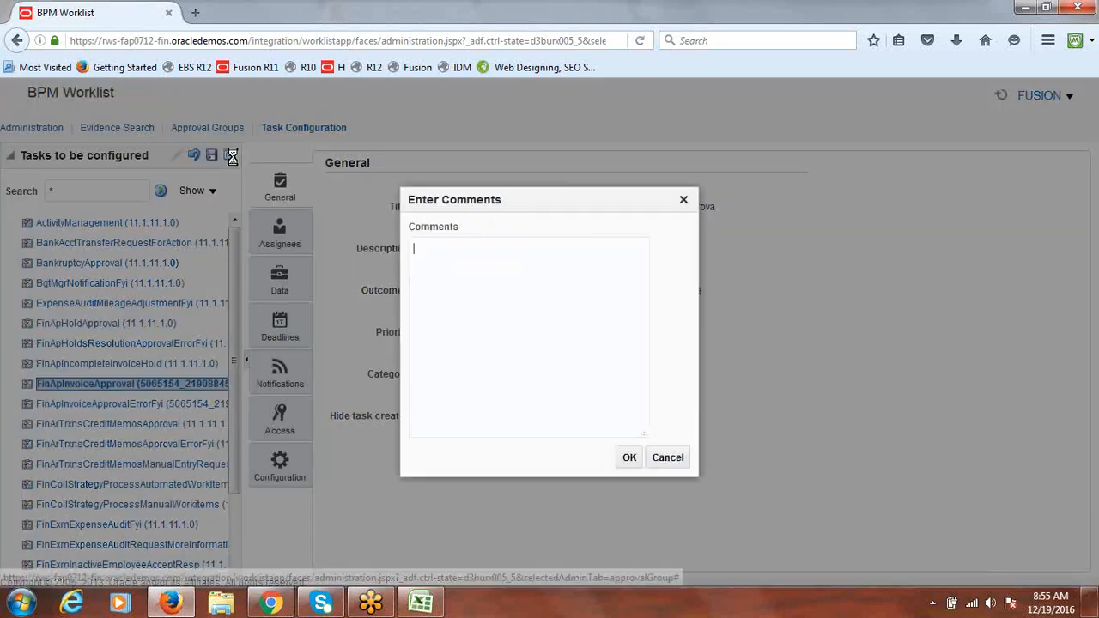
pyautogui.click(631, 458)
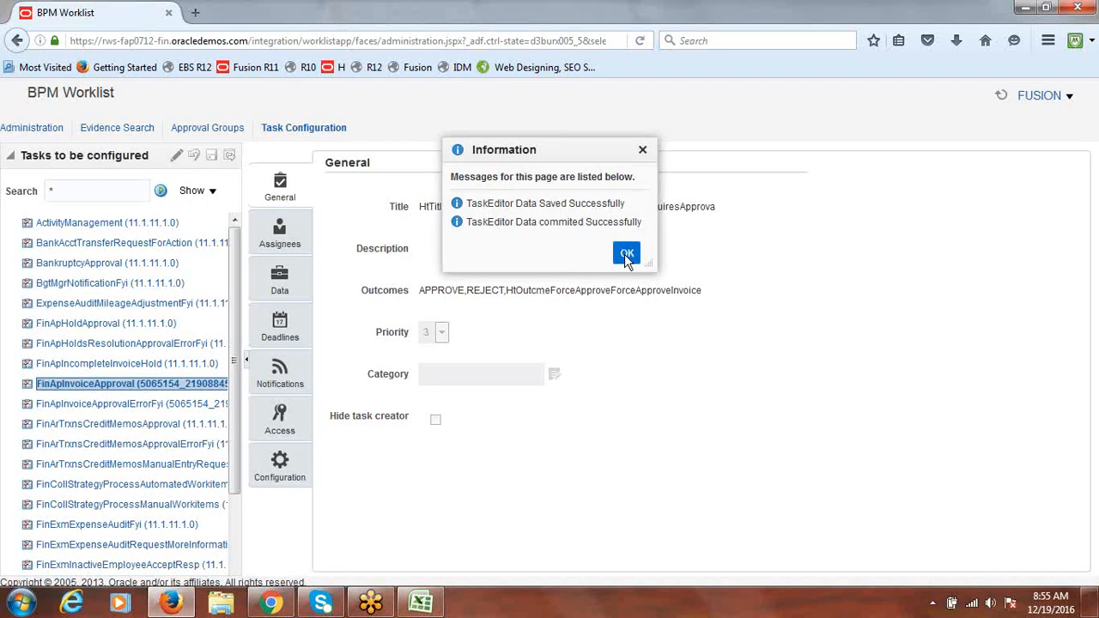
pyautogui.click(624, 254)
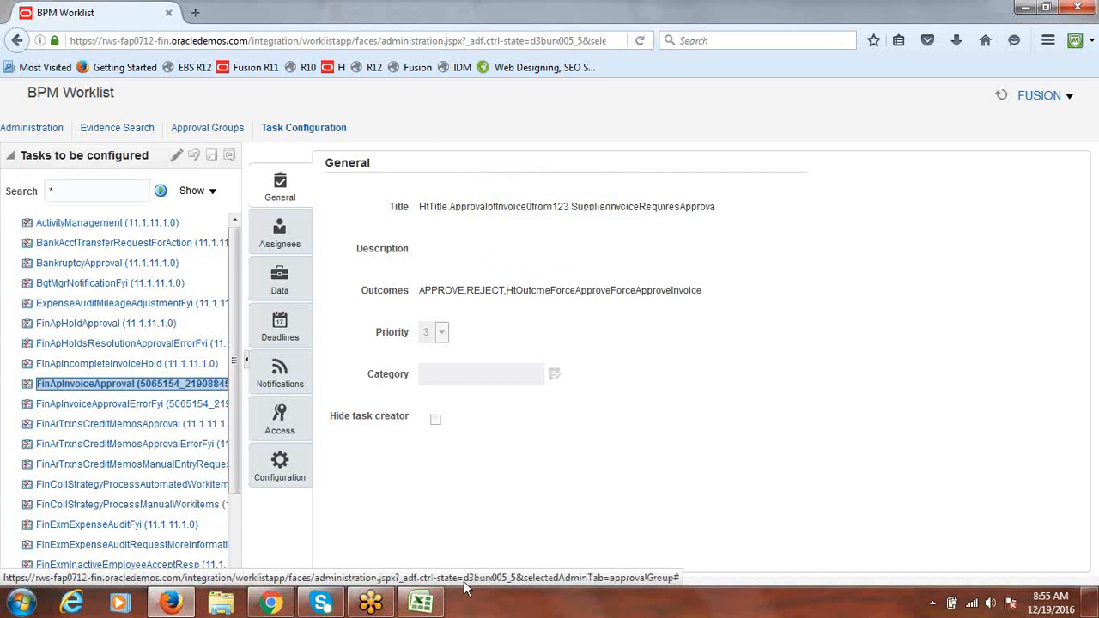
pyautogui.click(420, 603)
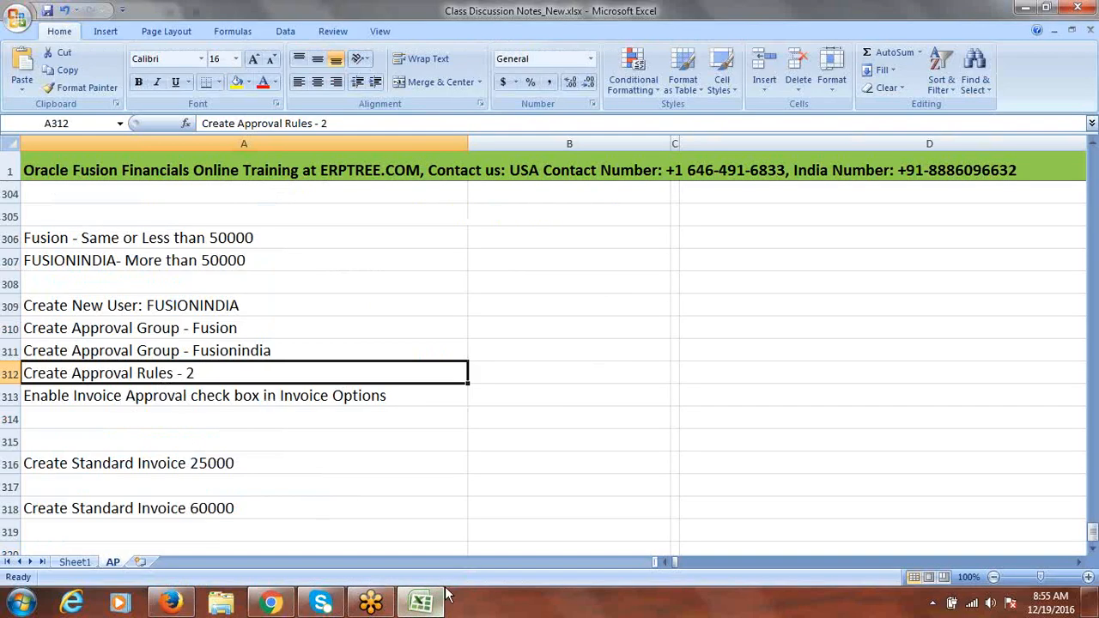
# Leave the Excel class notes and return to the Oracle BPM Worklist browser window
pyautogui.moveTo(433, 601)
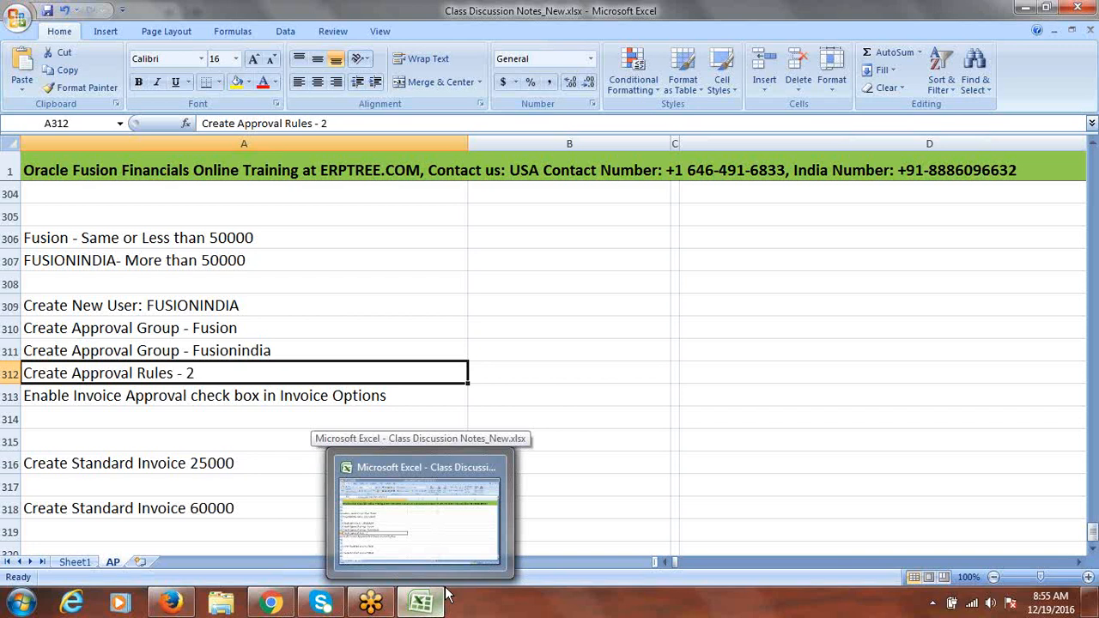
pyautogui.click(550, 364)
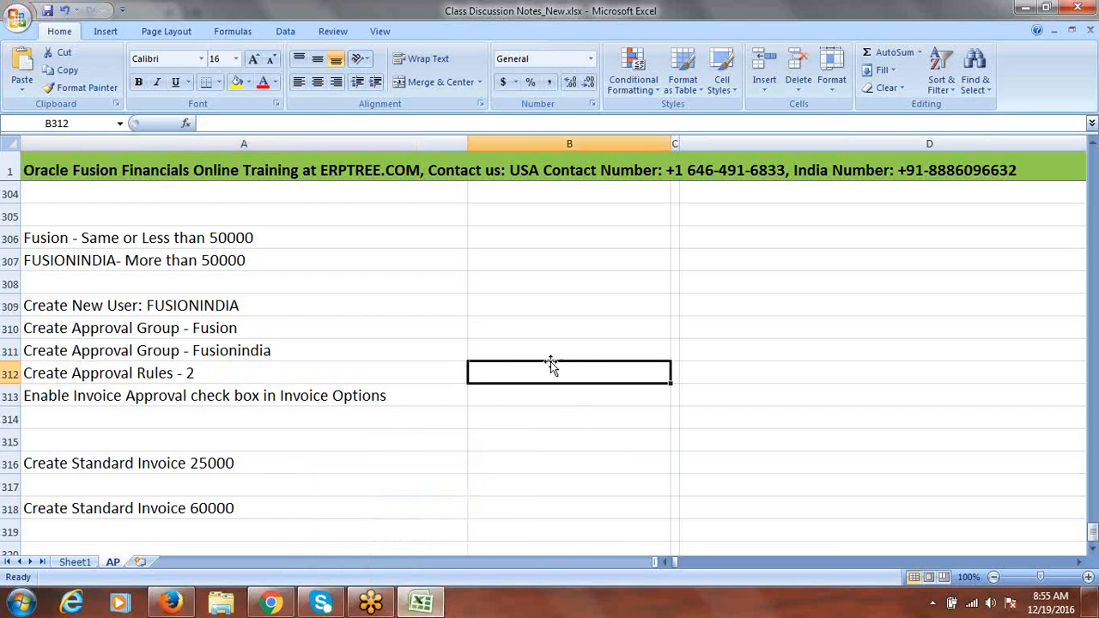
pyautogui.click(277, 606)
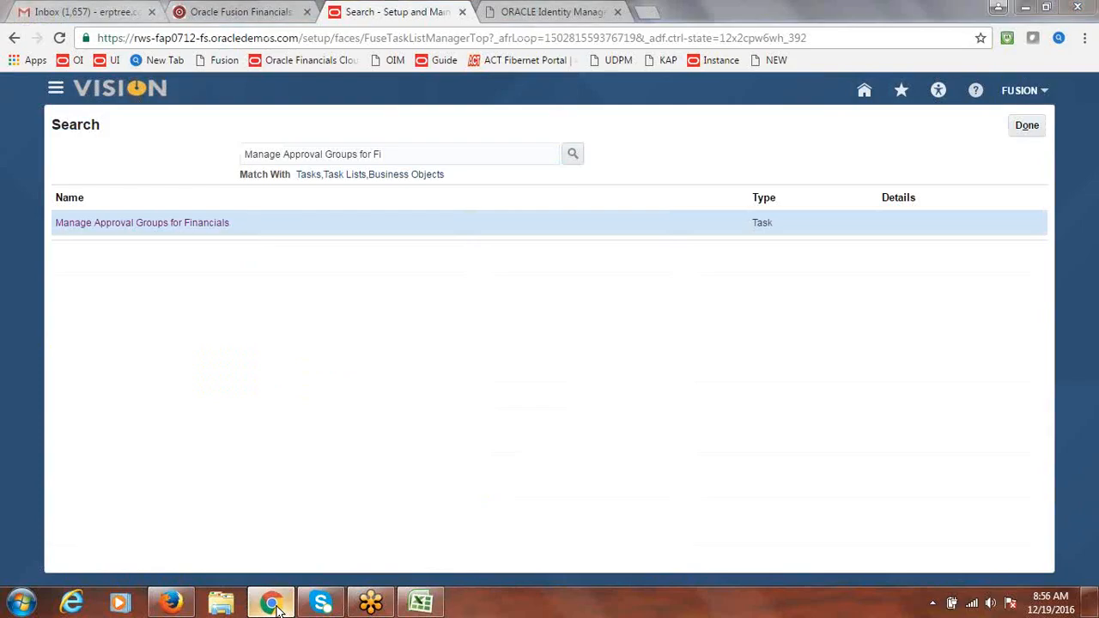
pyautogui.click(277, 607)
pyautogui.click(189, 598)
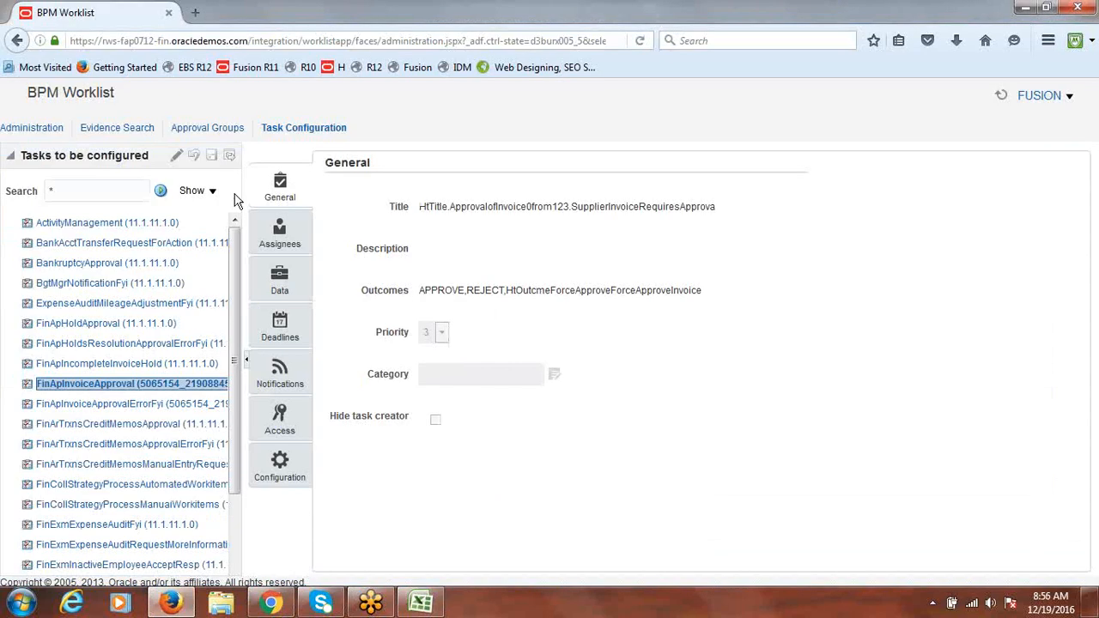
# Open the FinApInvoiceApproval task for editing and show its Assignees tab
pyautogui.click(122, 386)
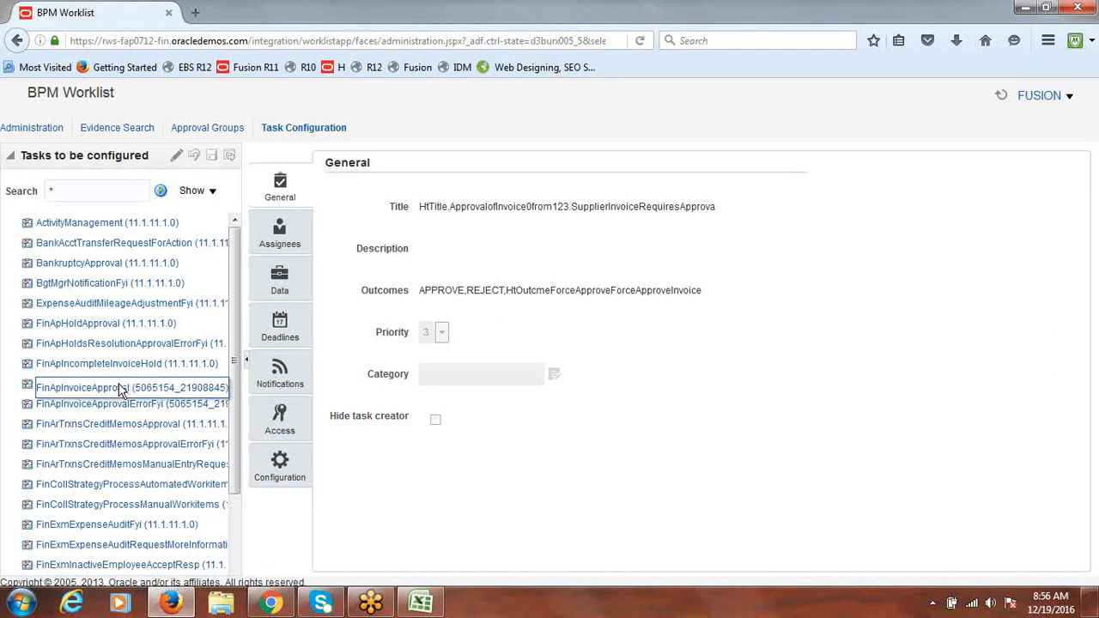
pyautogui.click(176, 157)
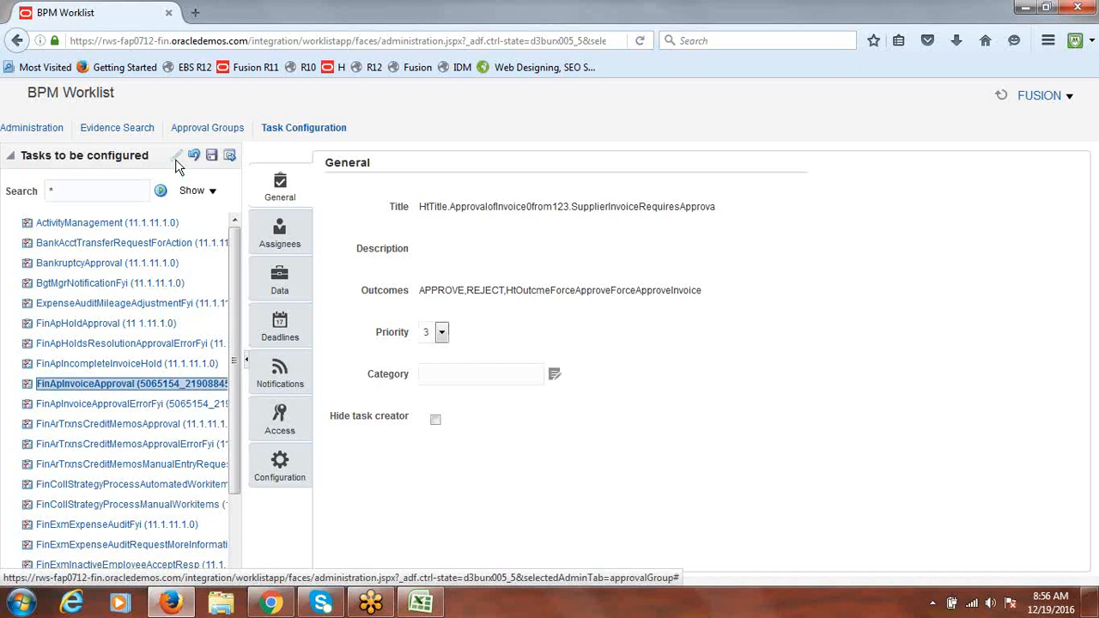
pyautogui.click(283, 243)
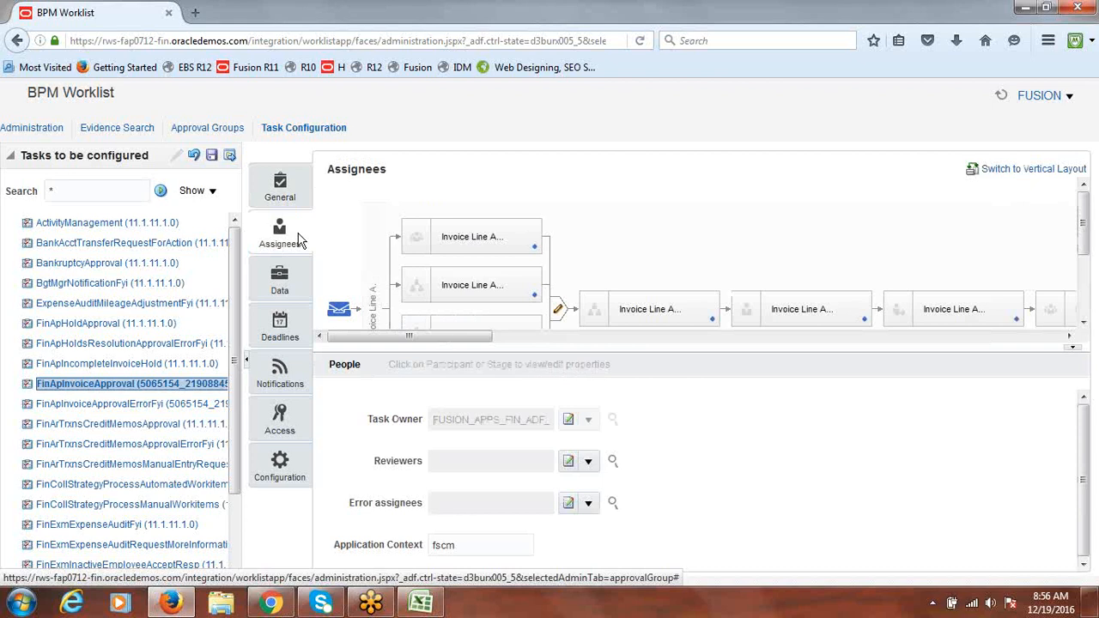
# Open the rule set behind the last Invoice Document approval stage
pyautogui.scroll(-1, 1085, 243)
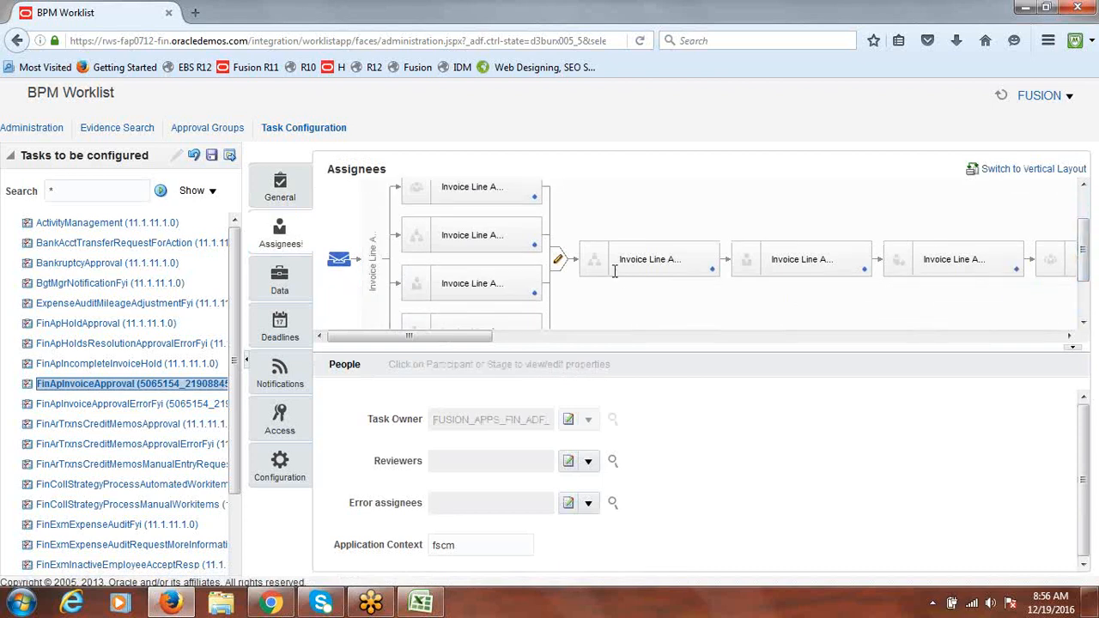
pyautogui.moveTo(486, 336); pyautogui.dragTo(1078, 343)
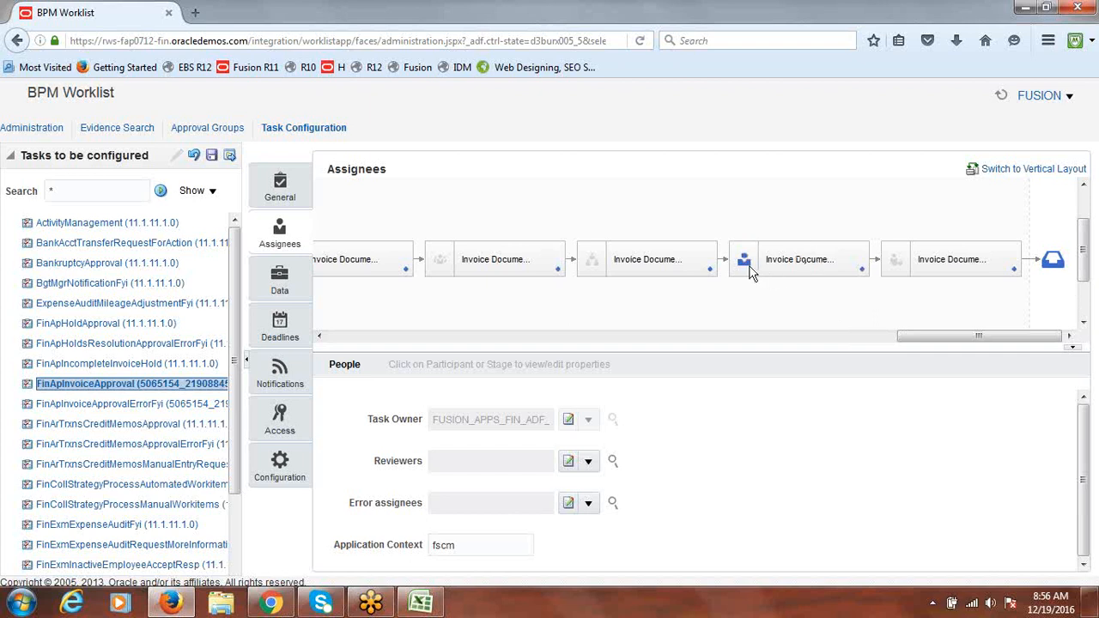
pyautogui.click(863, 272)
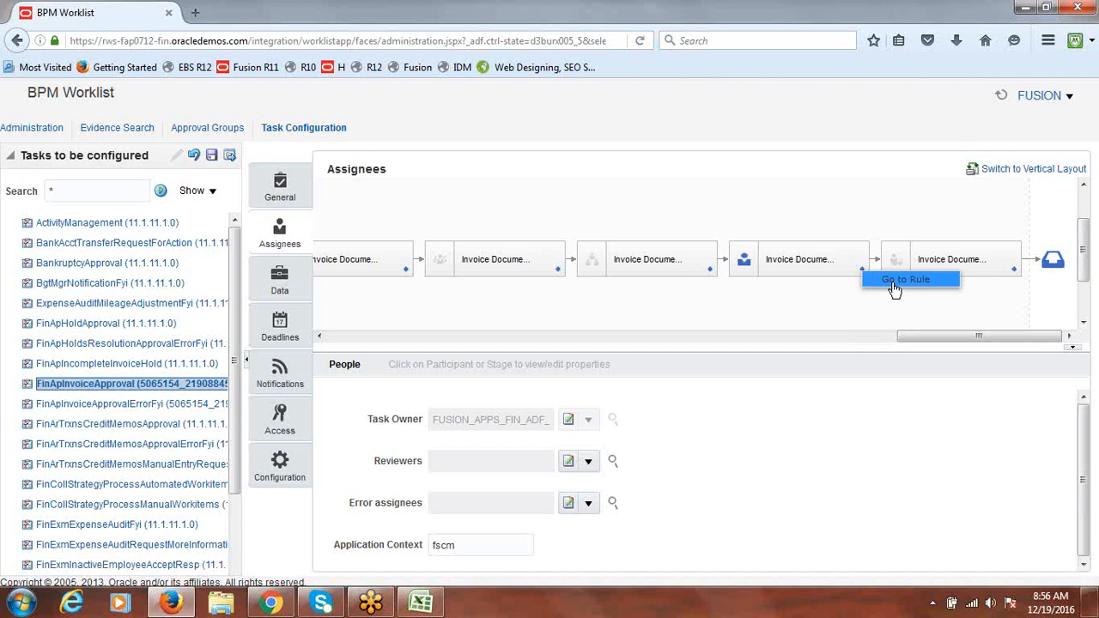
pyautogui.click(893, 283)
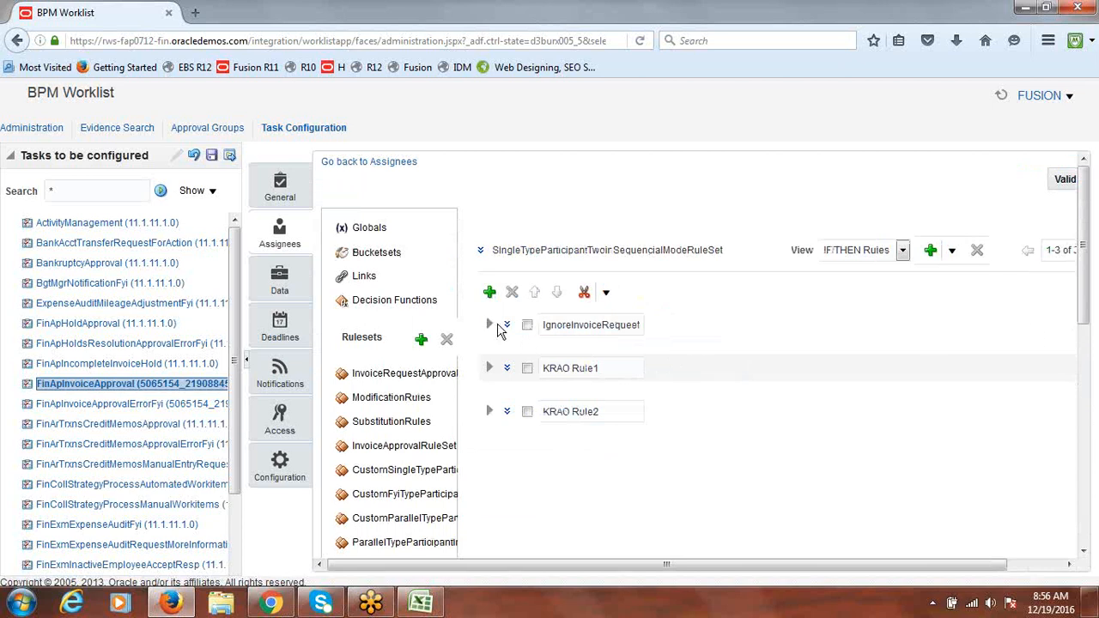
pyautogui.doubleClick(604, 325)
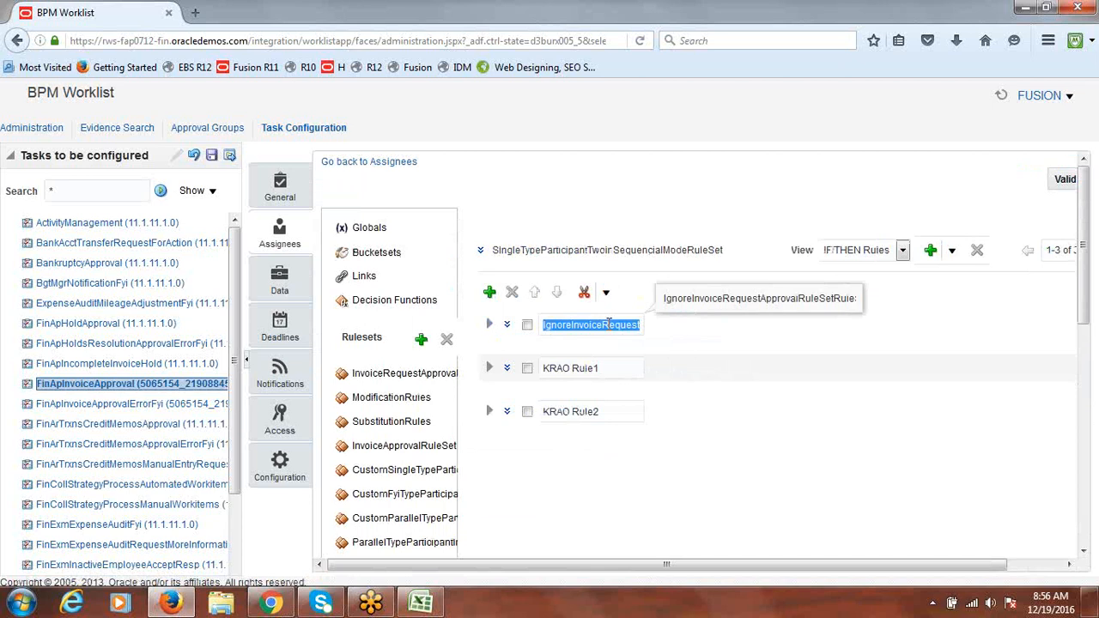
pyautogui.click(695, 337)
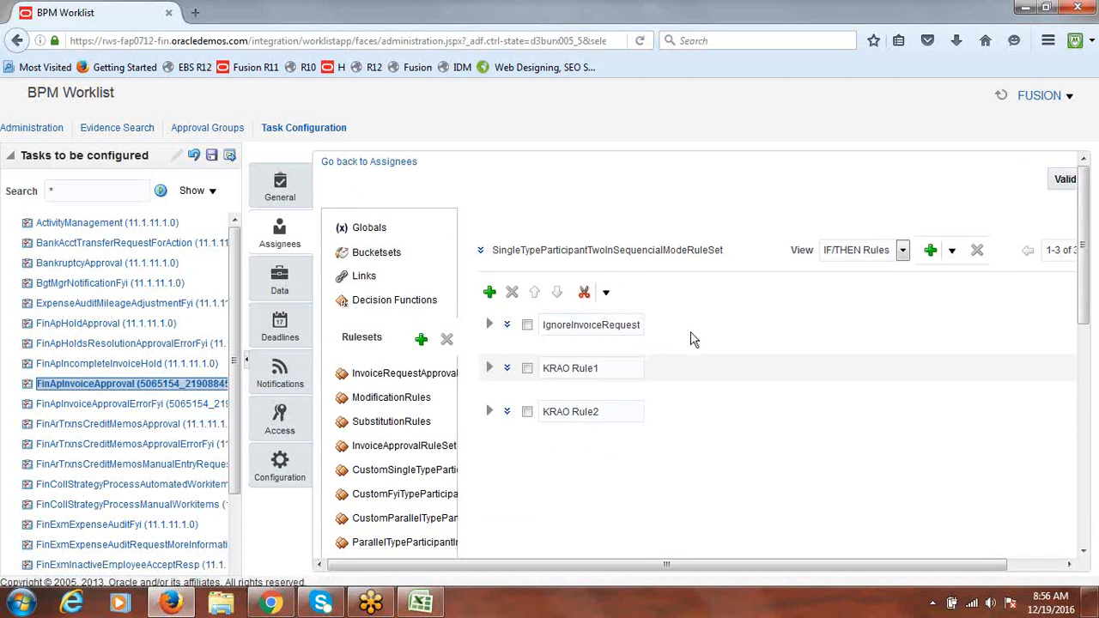
pyautogui.click(489, 326)
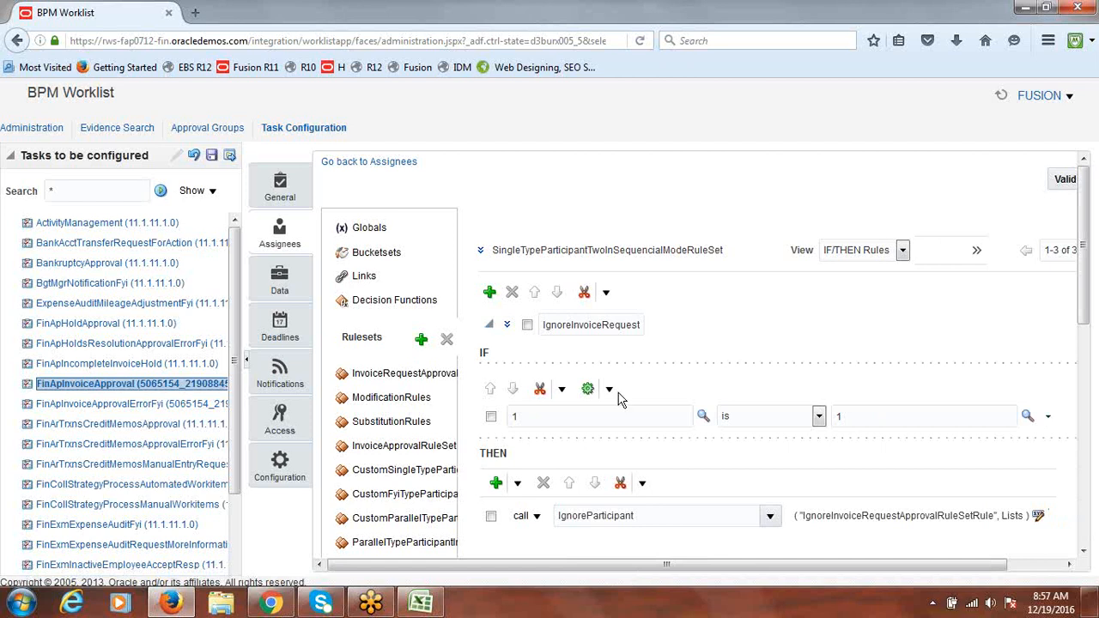
pyautogui.click(490, 325)
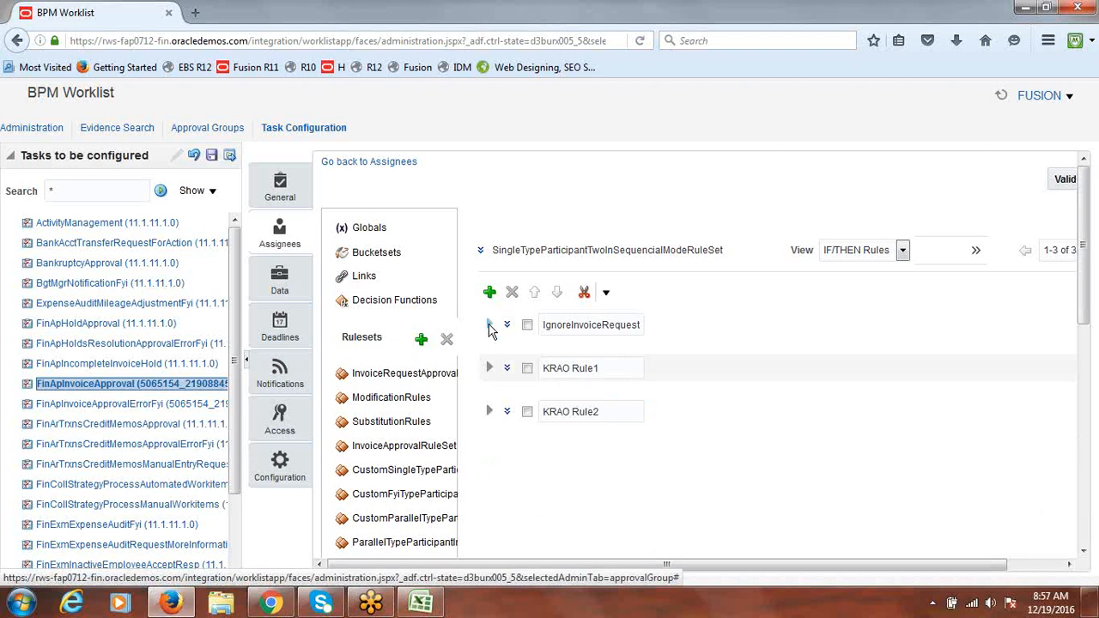
pyautogui.click(489, 326)
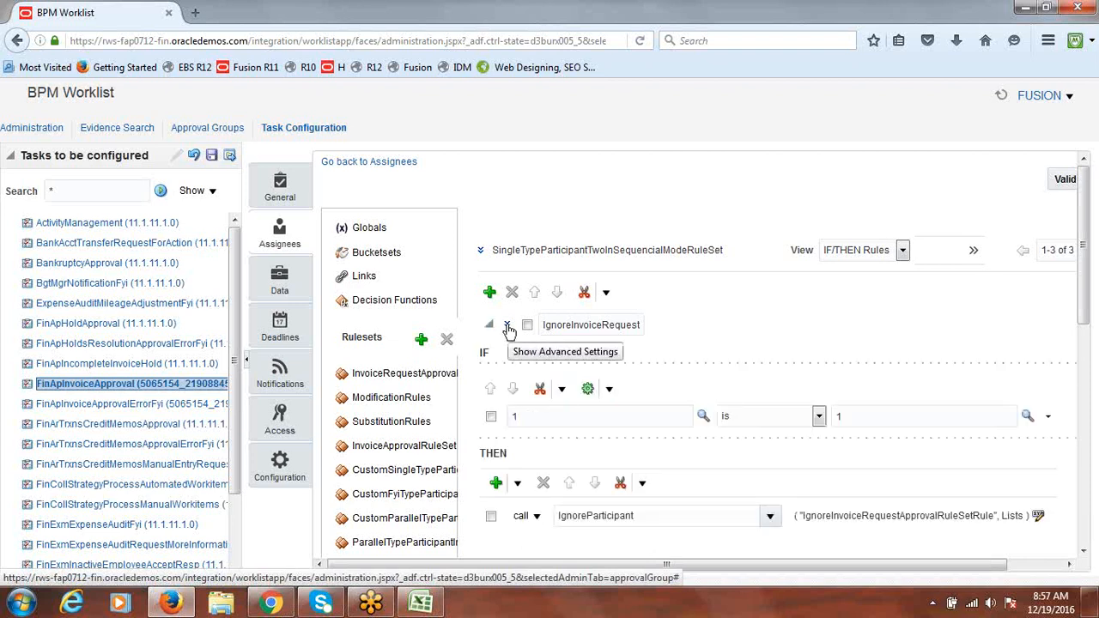
pyautogui.click(508, 329)
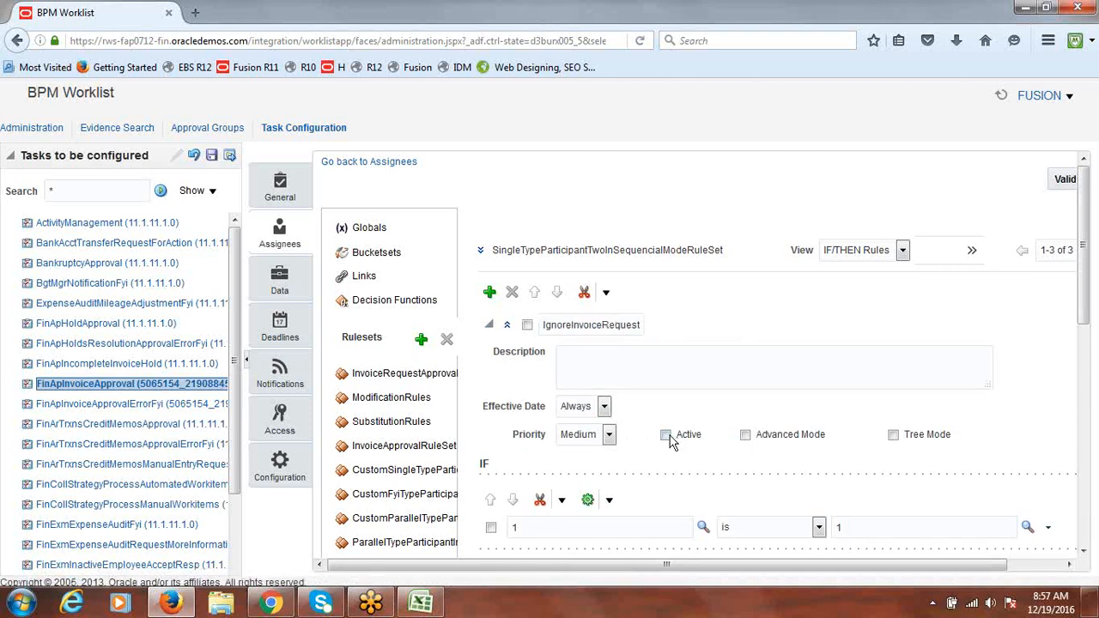
pyautogui.click(666, 436)
pyautogui.click(666, 435)
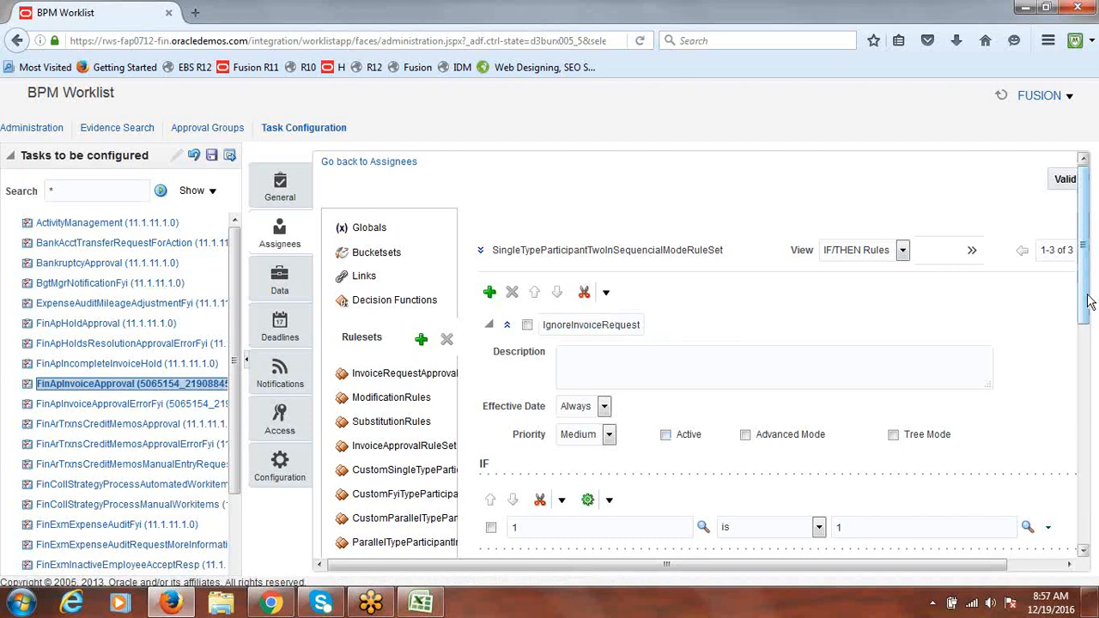
pyautogui.moveTo(1089, 300); pyautogui.dragTo(1094, 321)
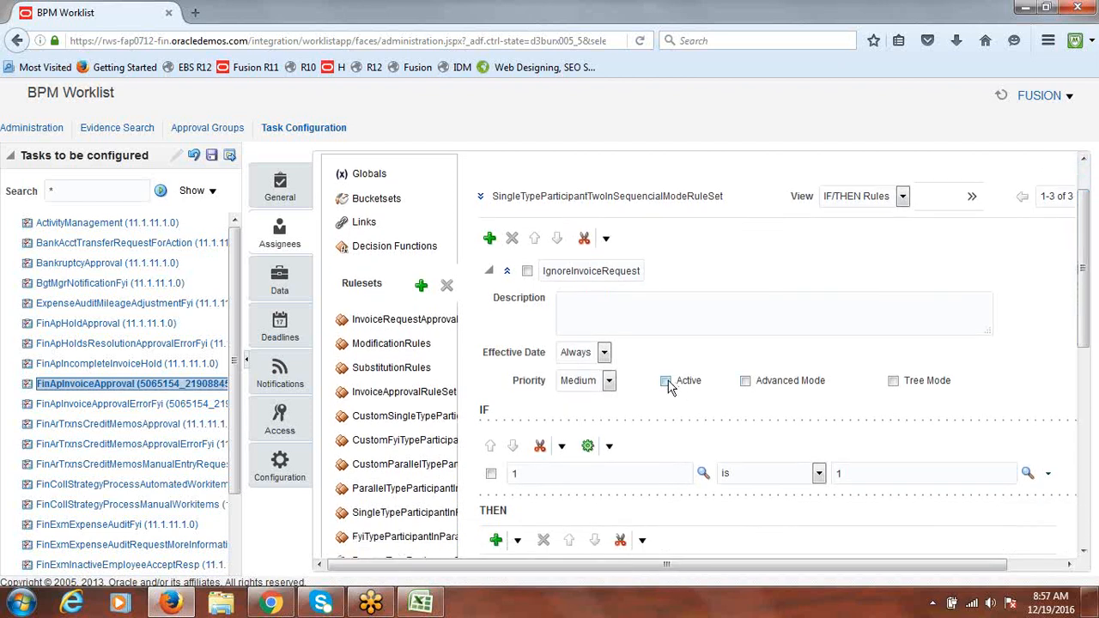
pyautogui.click(488, 271)
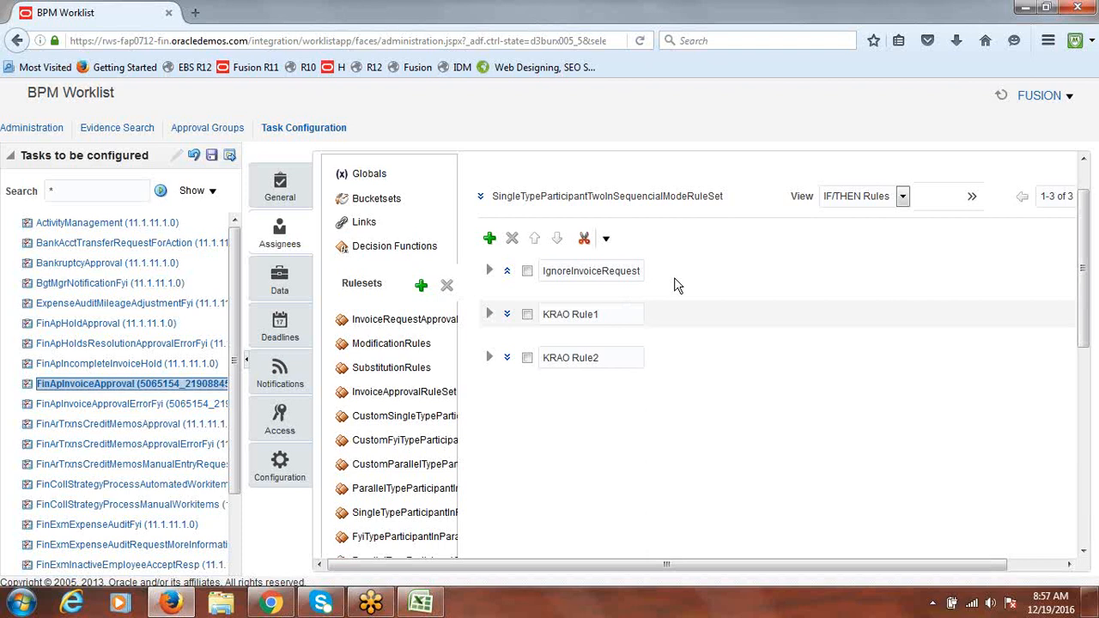
# Turn off Active on KRAO Rule1 in its advanced settings and collapse it
pyautogui.click(490, 315)
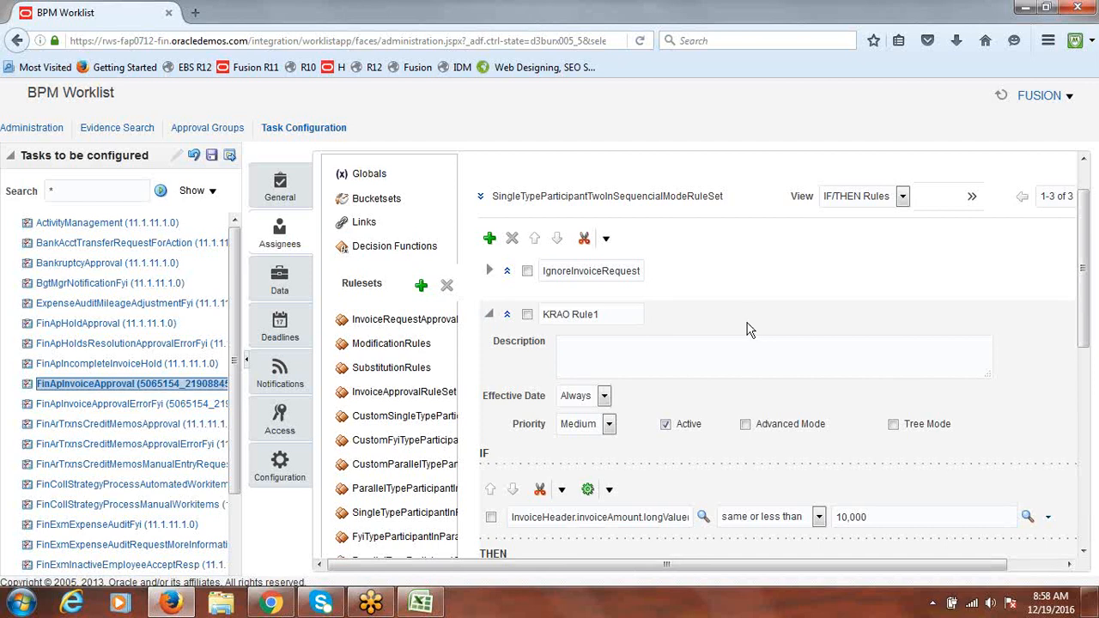
pyautogui.click(666, 425)
pyautogui.click(488, 314)
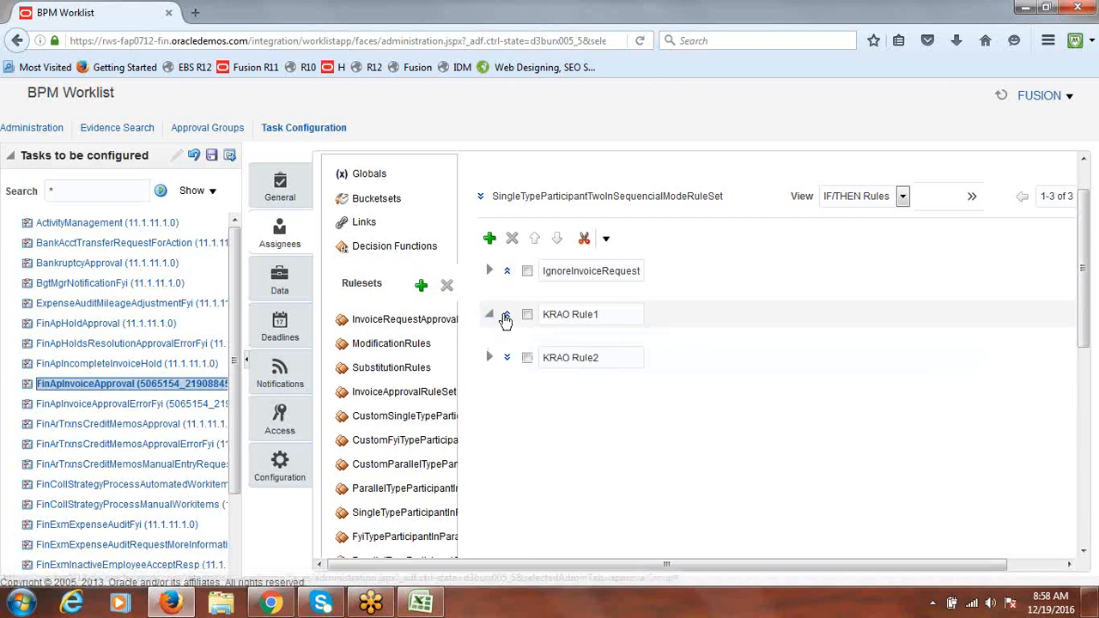
pyautogui.click(489, 315)
pyautogui.click(507, 316)
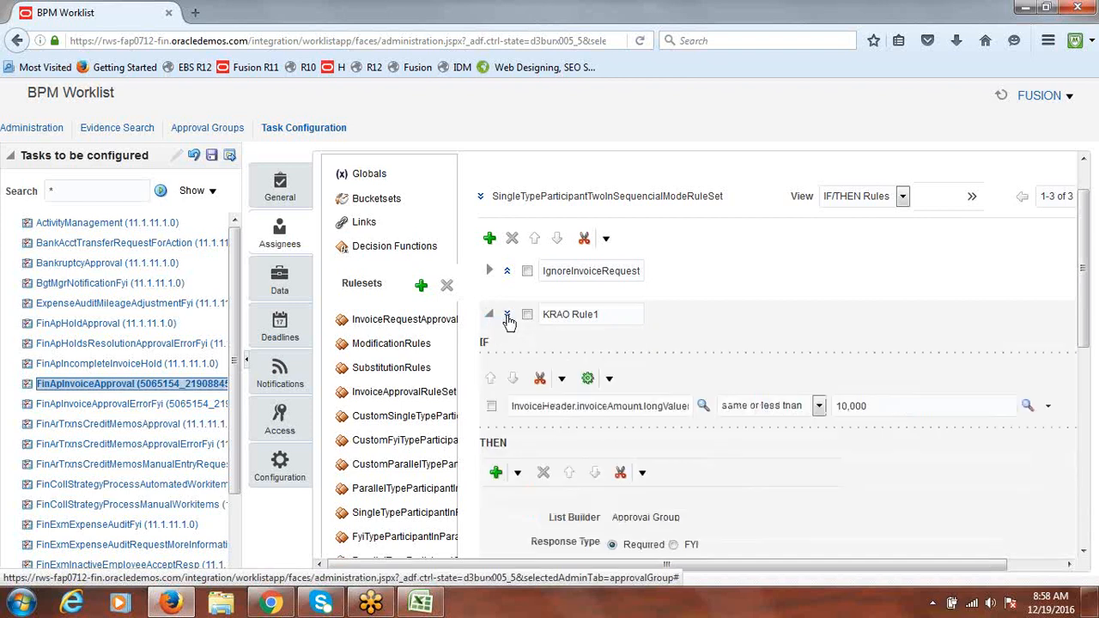
pyautogui.click(508, 316)
pyautogui.click(666, 425)
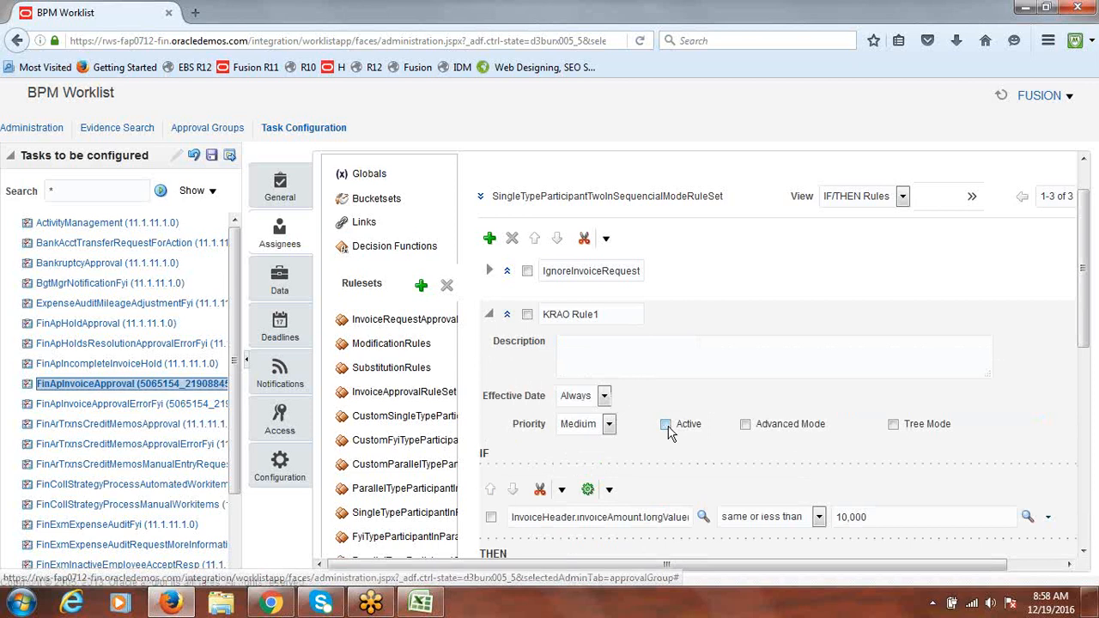
pyautogui.click(488, 316)
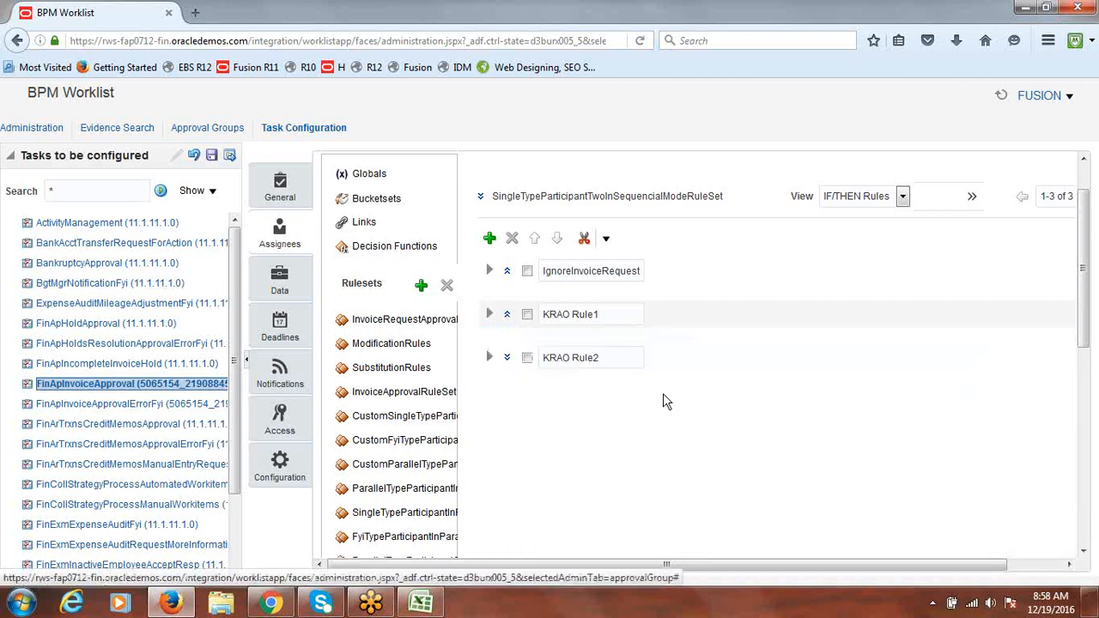
# Turn off Active on KRAO Rule2 and collapse it
pyautogui.click(489, 360)
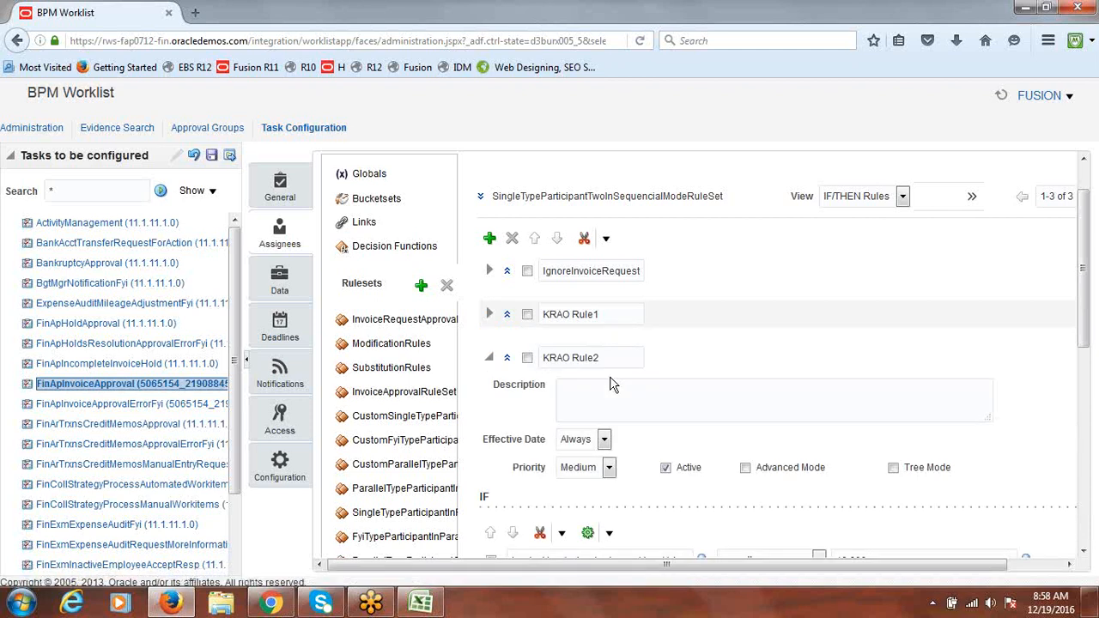
pyautogui.click(665, 467)
pyautogui.click(489, 360)
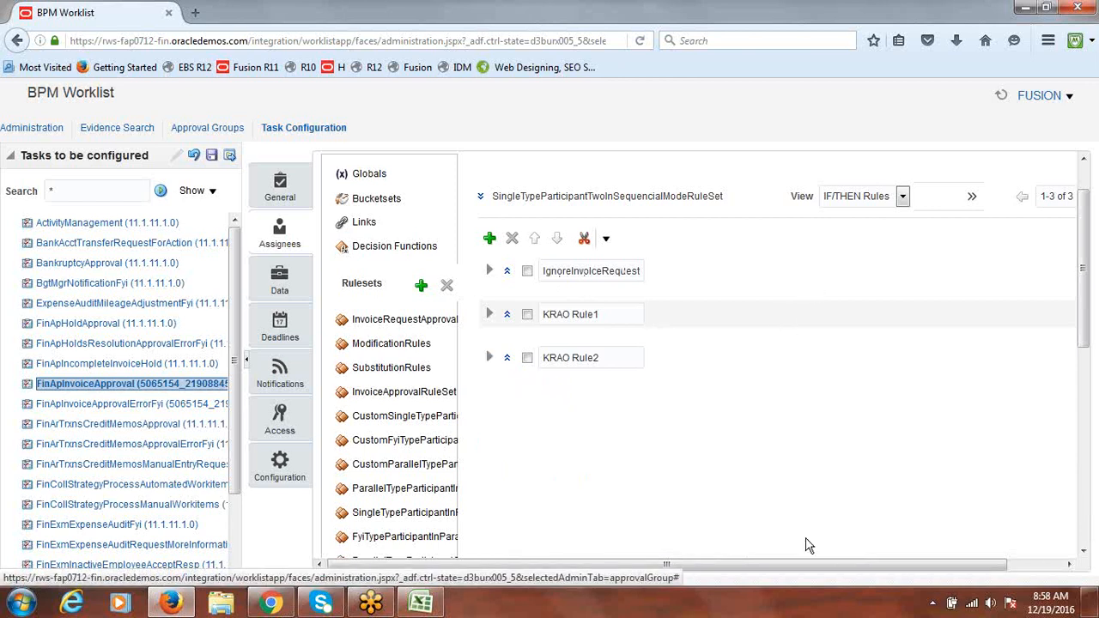
pyautogui.moveTo(798, 577); pyautogui.dragTo(911, 577)
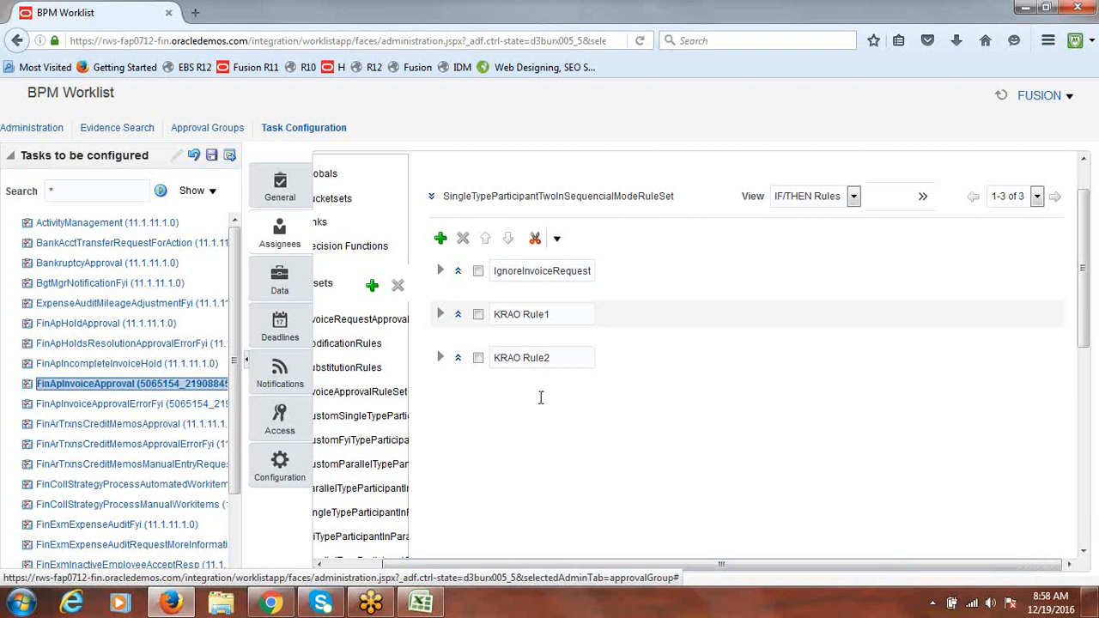
# Save the rule deactivations without a comment
pyautogui.click(212, 156)
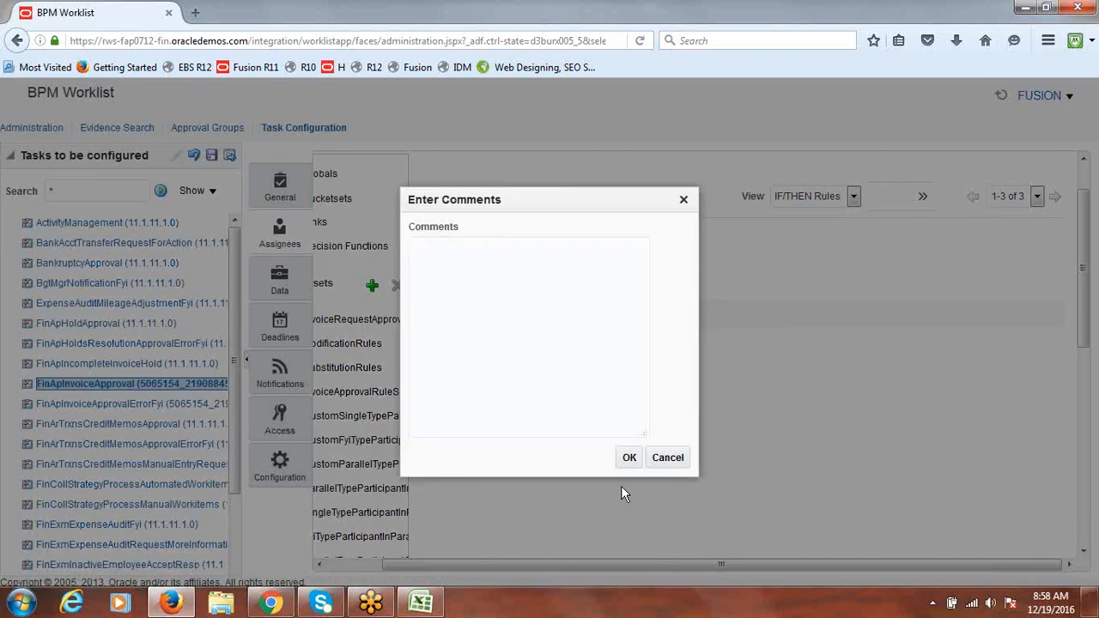
pyautogui.click(628, 459)
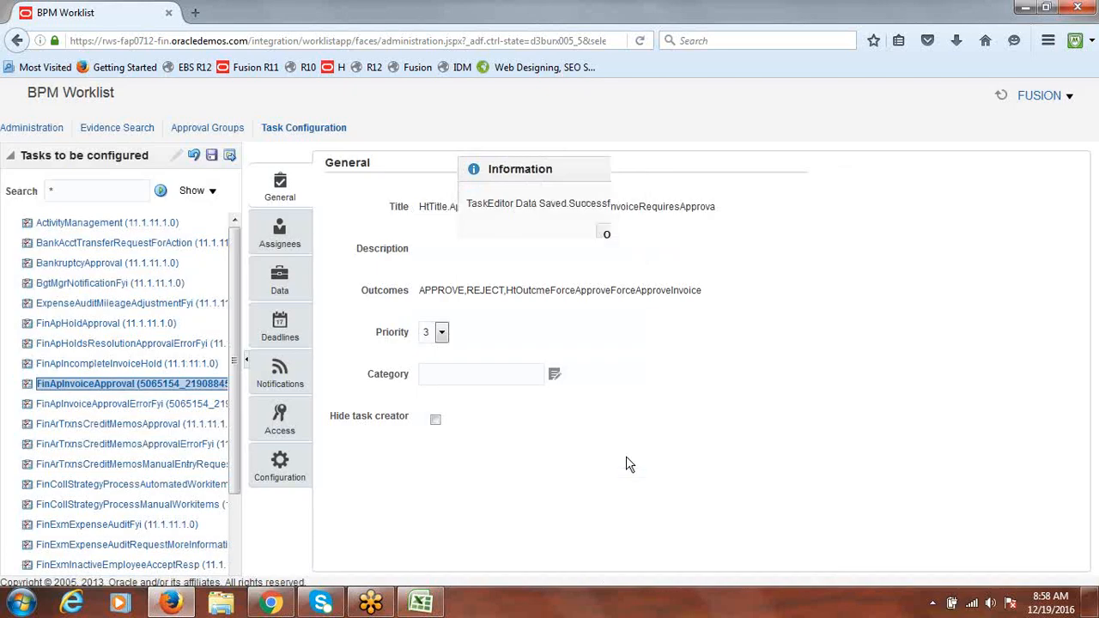
pyautogui.click(611, 234)
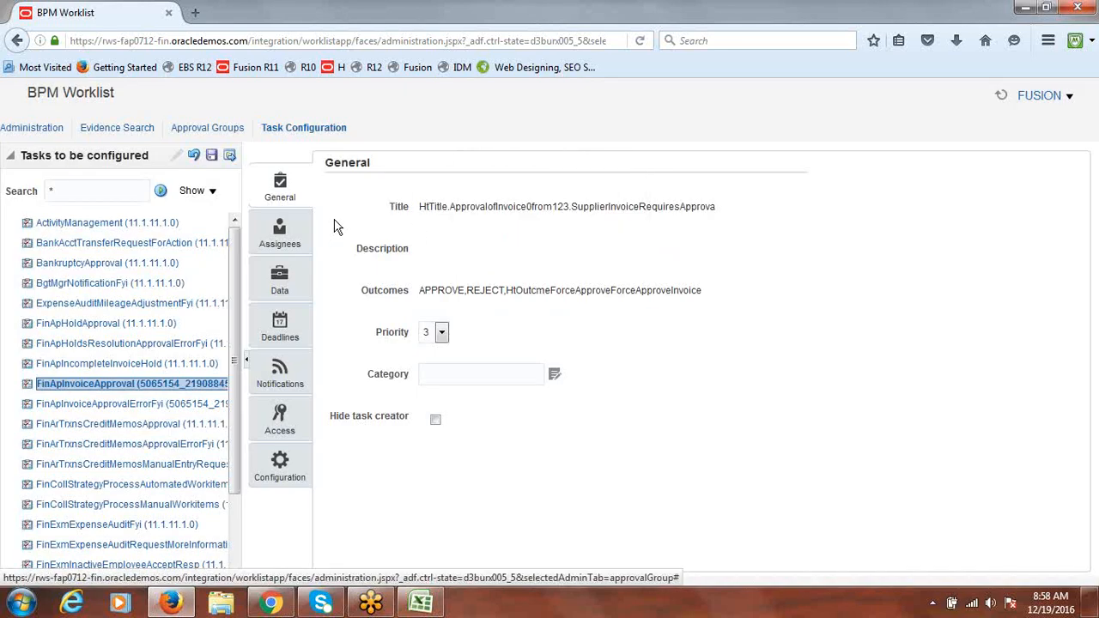
# Commit the saved changes and reopen FinApInvoiceApproval for editing
pyautogui.click(230, 155)
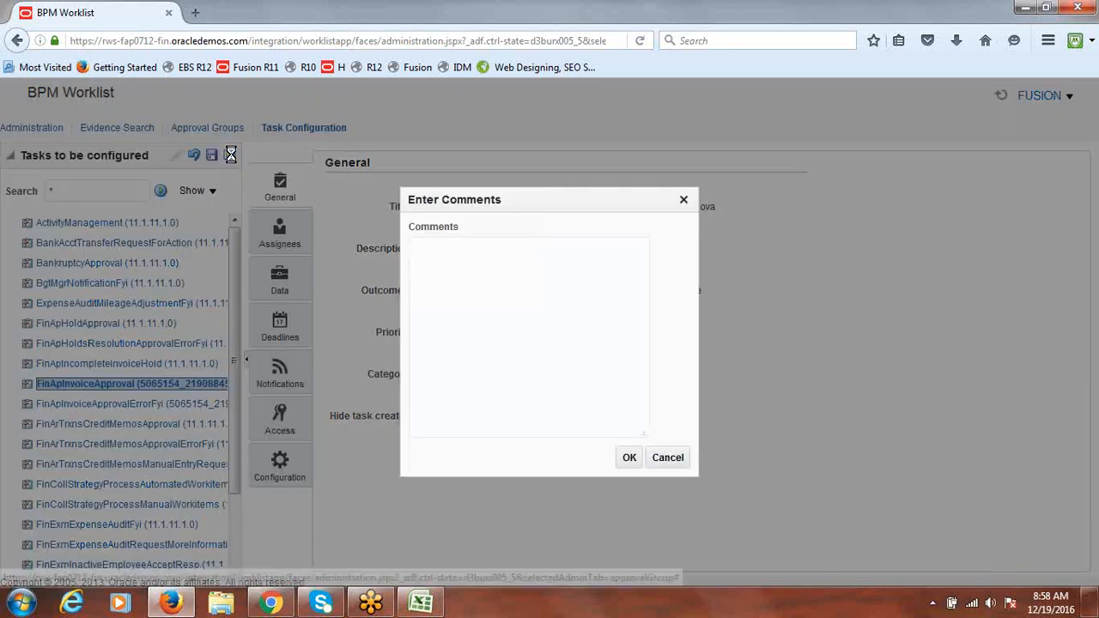
pyautogui.click(624, 460)
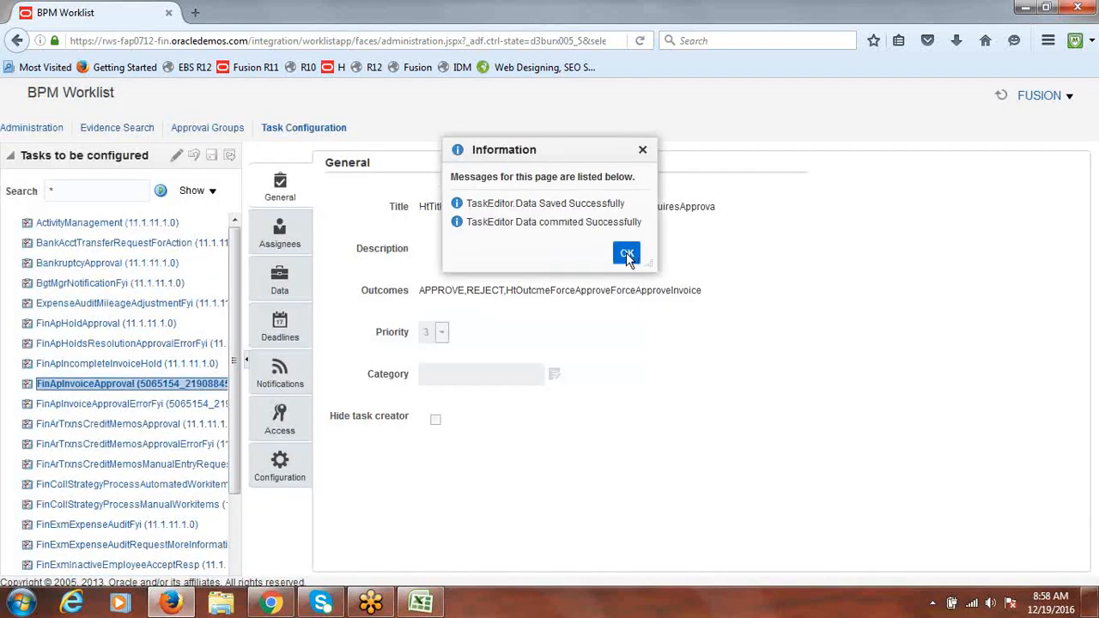
pyautogui.click(626, 256)
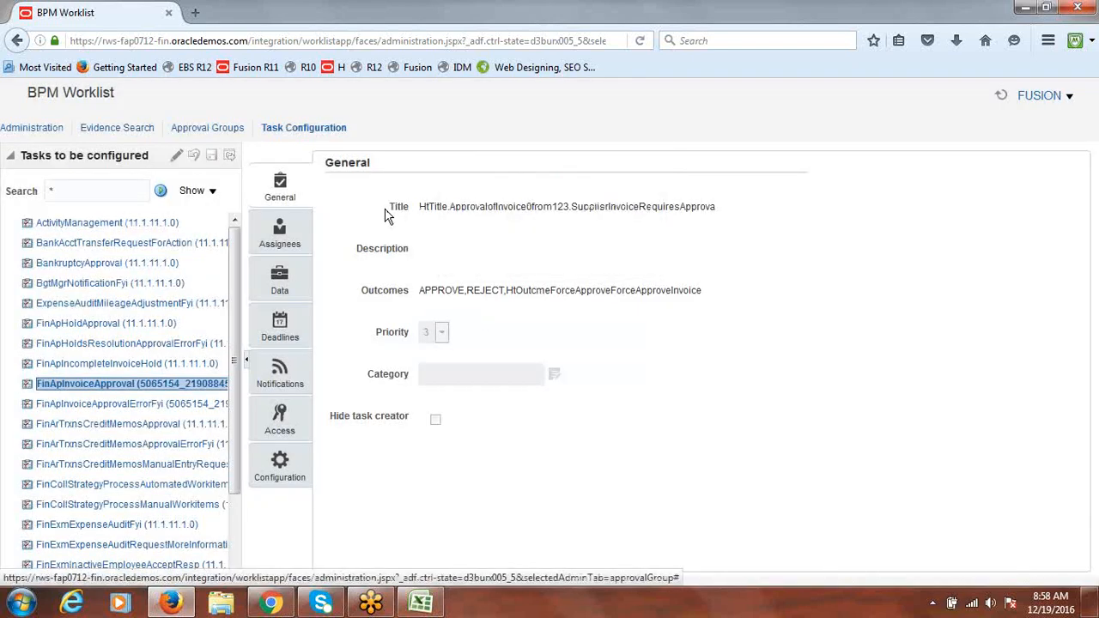
pyautogui.click(120, 389)
pyautogui.click(172, 157)
# Open the SingleTypeParticipantTwoInSequencialModeRuleSet from the final approval stage on the Assignees tab
pyautogui.click(292, 246)
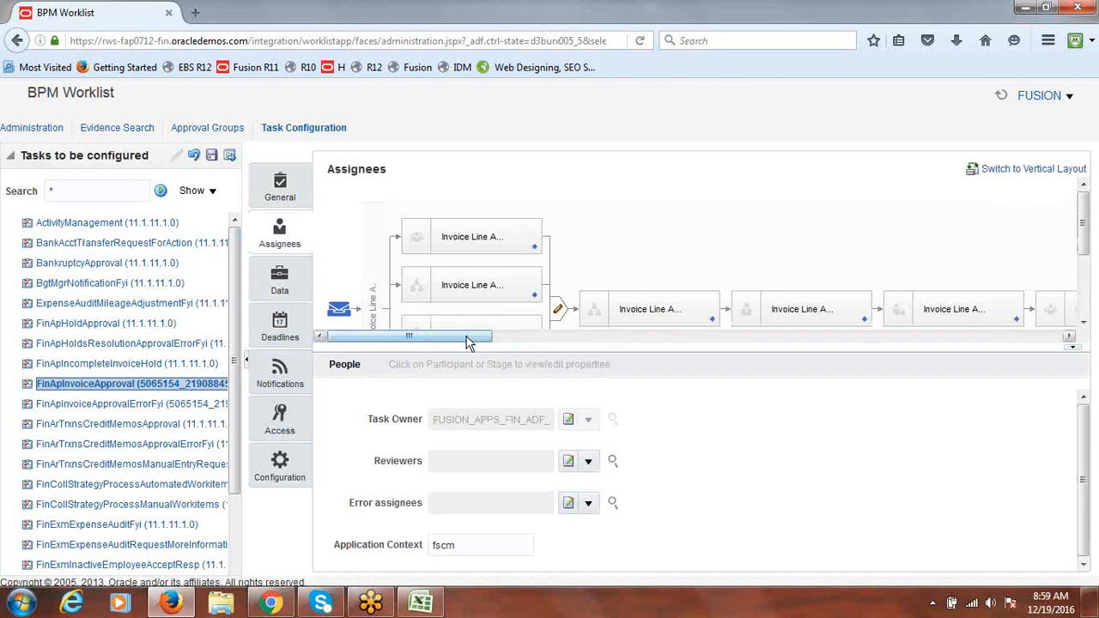
pyautogui.moveTo(448, 337); pyautogui.dragTo(1088, 421)
pyautogui.moveTo(1084, 206); pyautogui.dragTo(1086, 231)
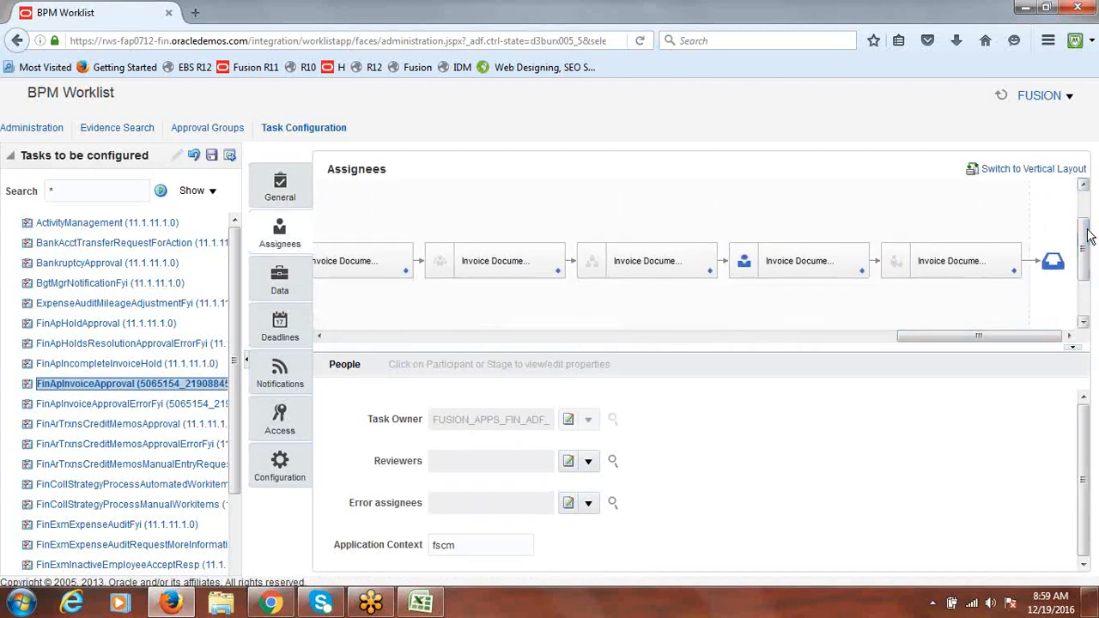
pyautogui.click(862, 273)
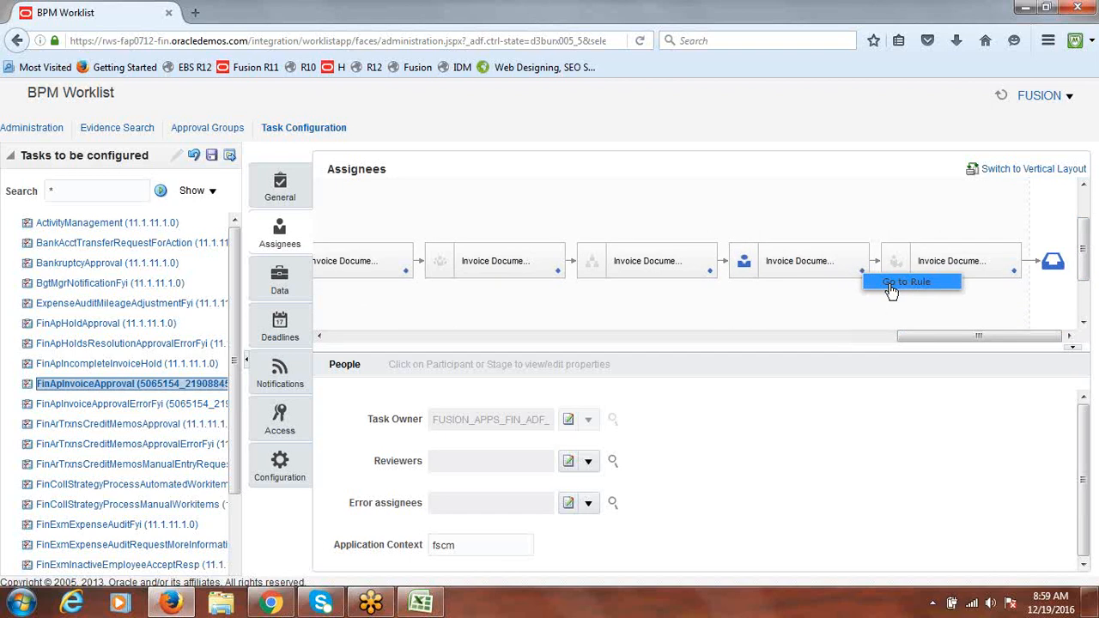
pyautogui.click(862, 273)
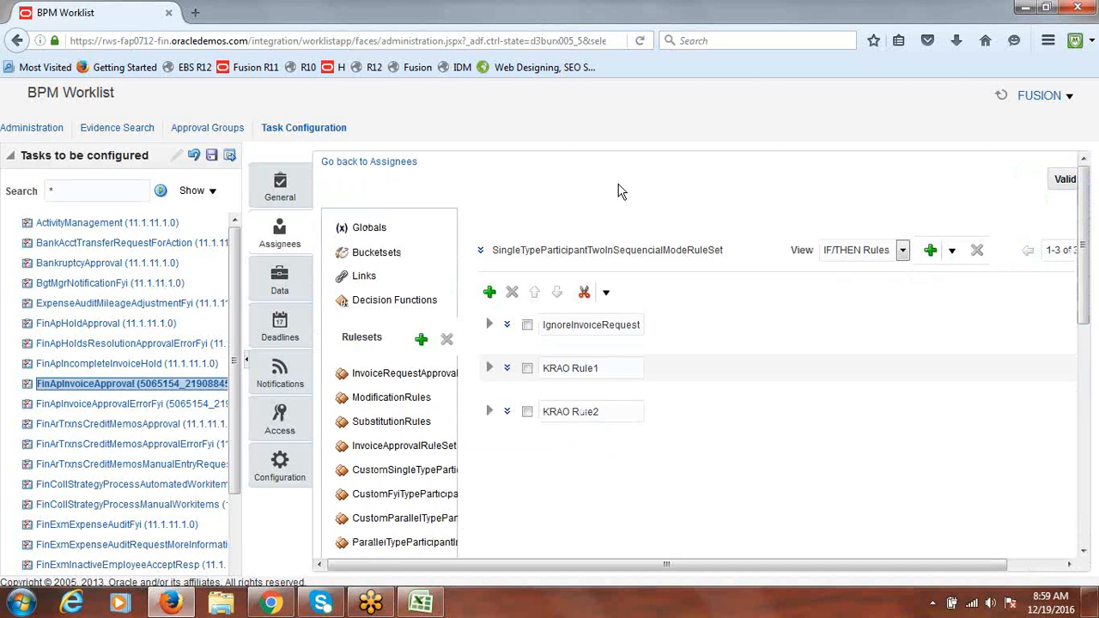
pyautogui.click(343, 162)
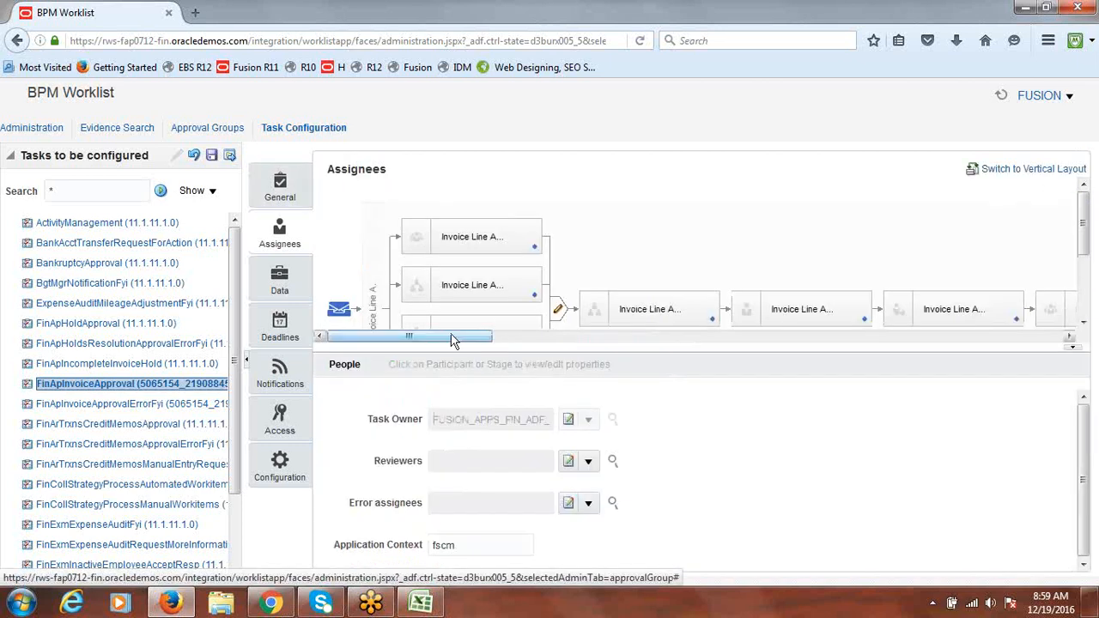
pyautogui.moveTo(455, 335); pyautogui.dragTo(1070, 385)
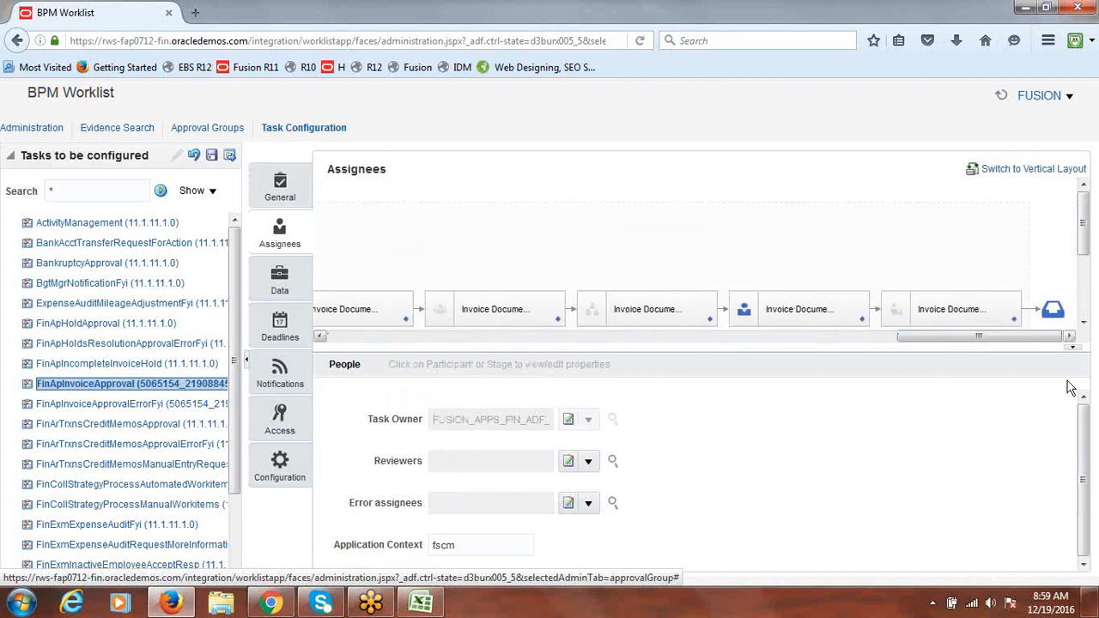
pyautogui.moveTo(1086, 210); pyautogui.dragTo(1085, 247)
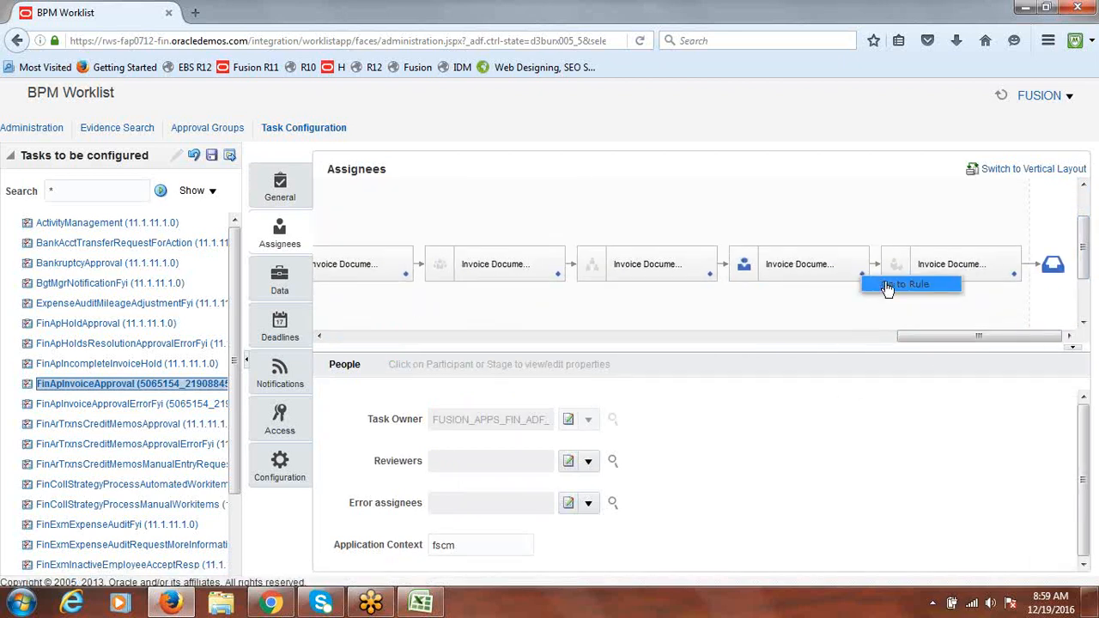
pyautogui.click(906, 287)
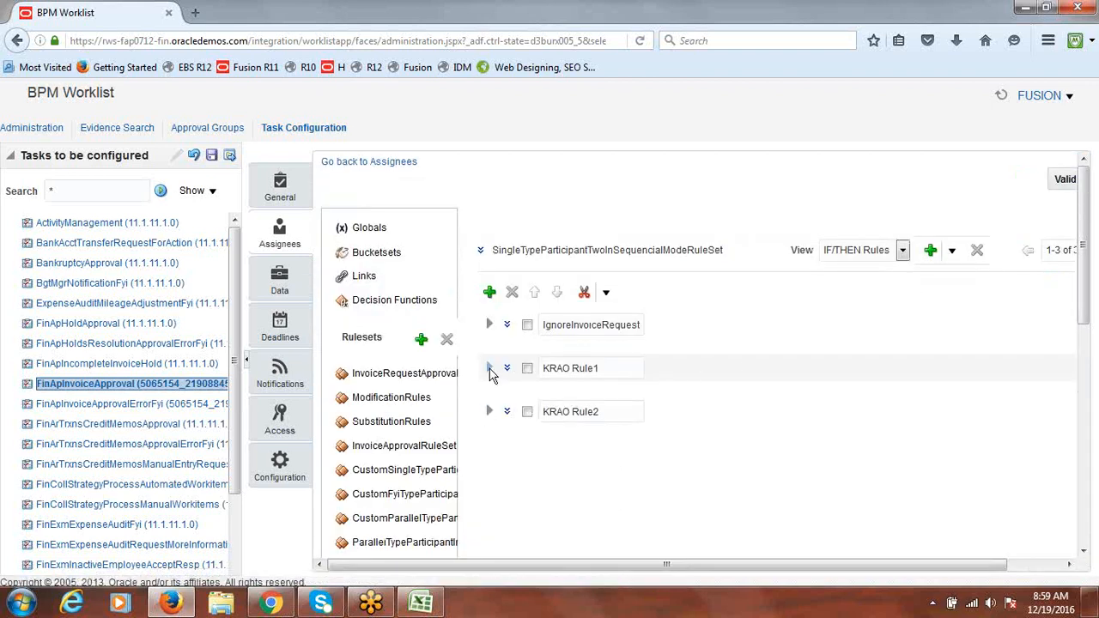
# Review KRAO Rule1's condition and status details, then switch to the Excel class notes
pyautogui.click(488, 371)
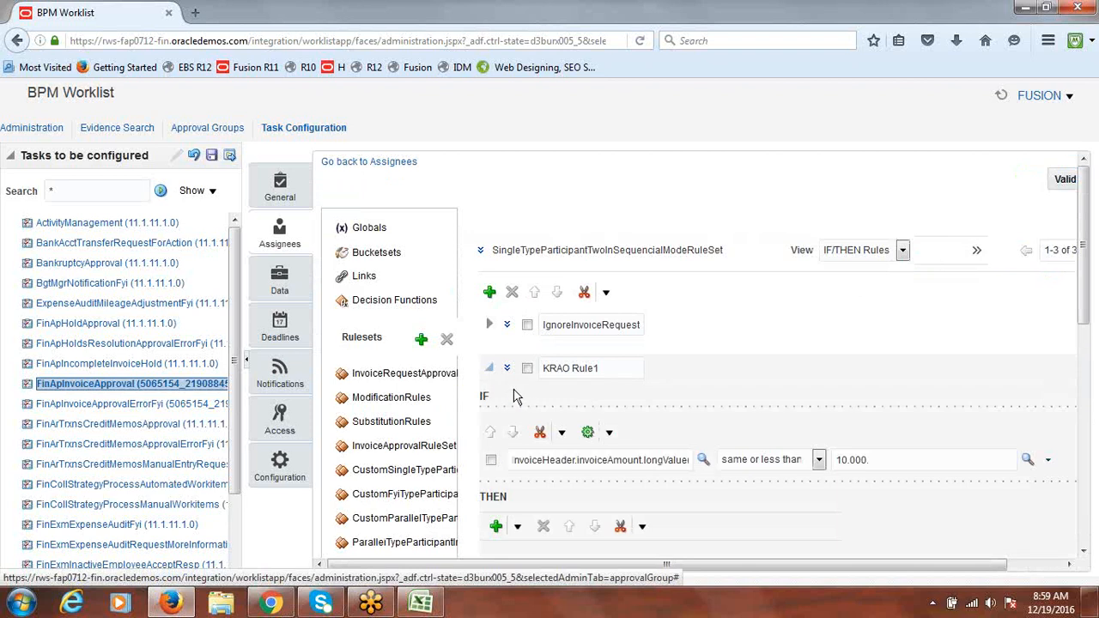
pyautogui.click(507, 371)
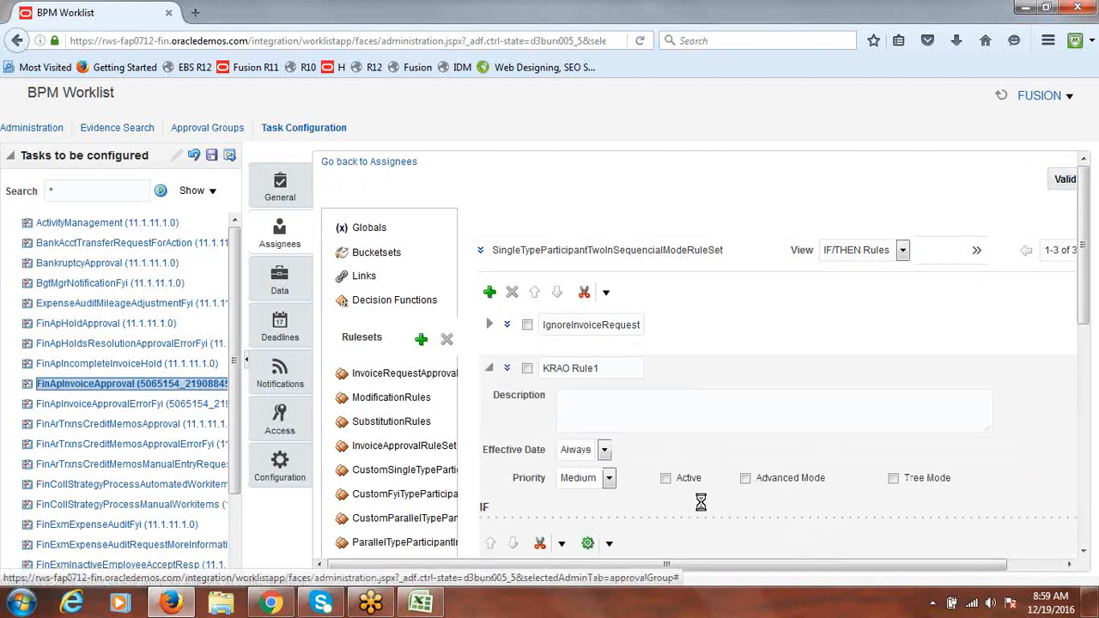
pyautogui.click(488, 368)
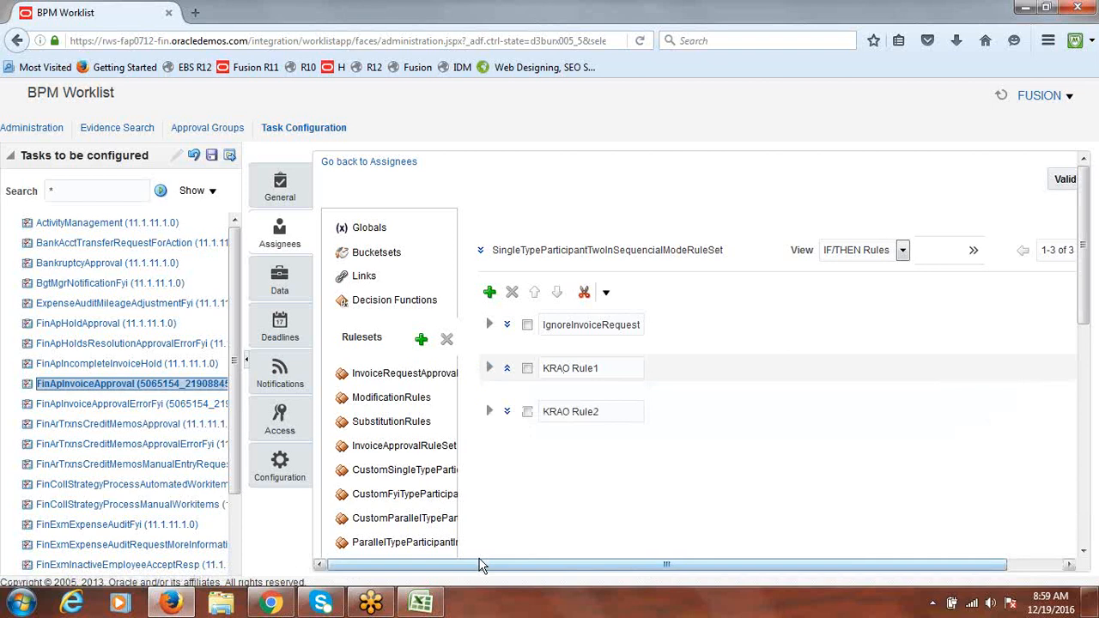
pyautogui.click(420, 604)
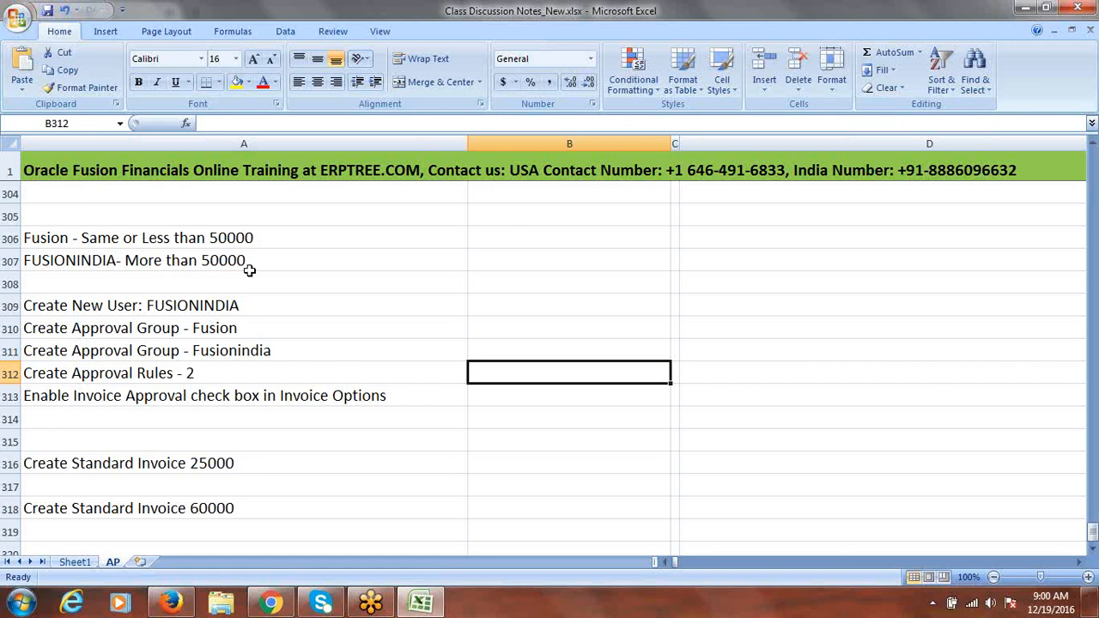
# Copy 'Fusion - Same or Less than 50000' from cell A306 and return to the browser
pyautogui.doubleClick(255, 240)
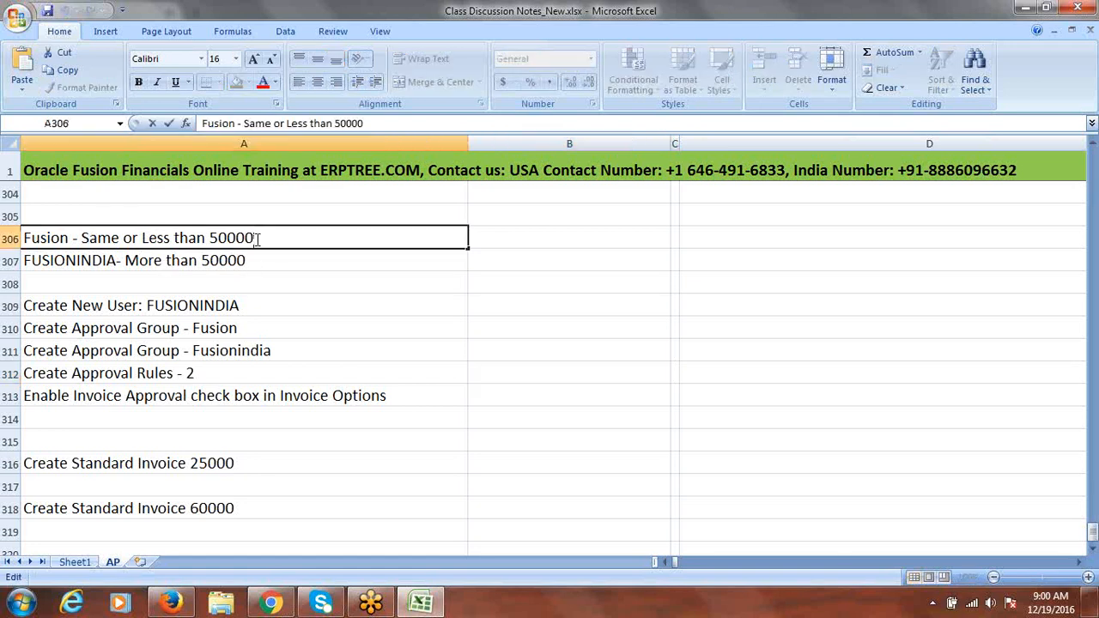
pyautogui.moveTo(135, 249); pyautogui.dragTo(23, 240)
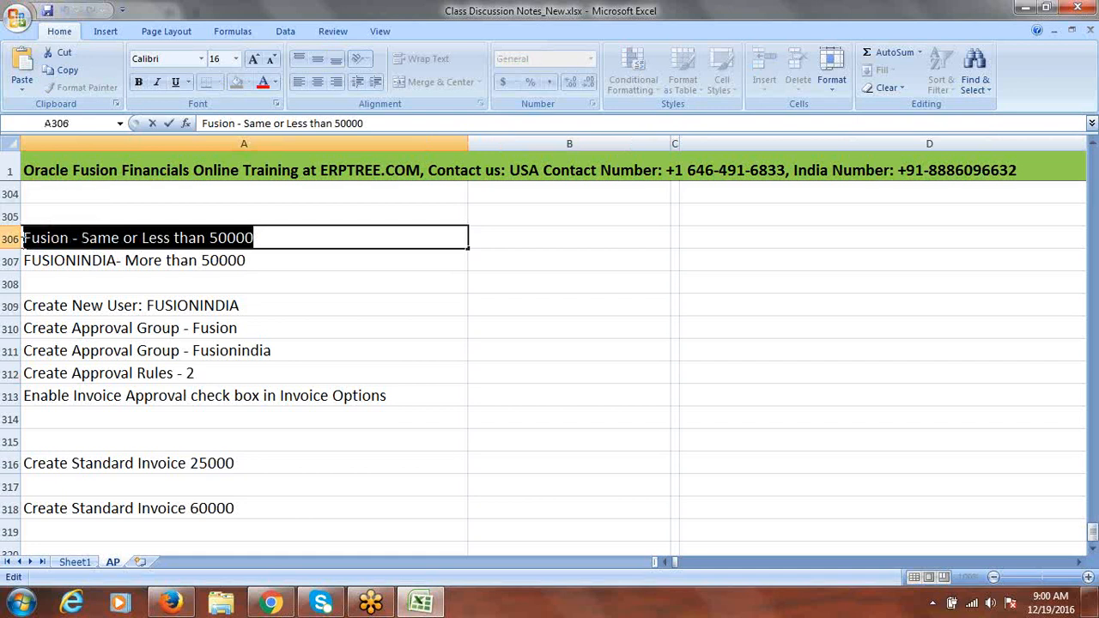
pyautogui.hotkey('alt', 'Tab')
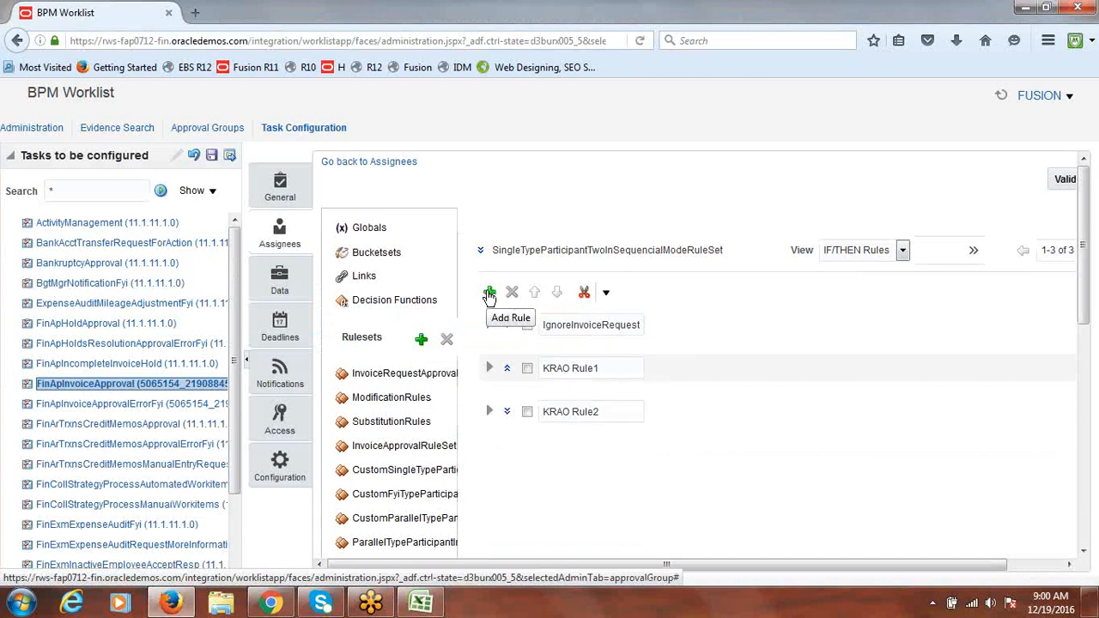
# Add a new rule named 'Fusion Same or Less' from the pasted note text
pyautogui.click(489, 294)
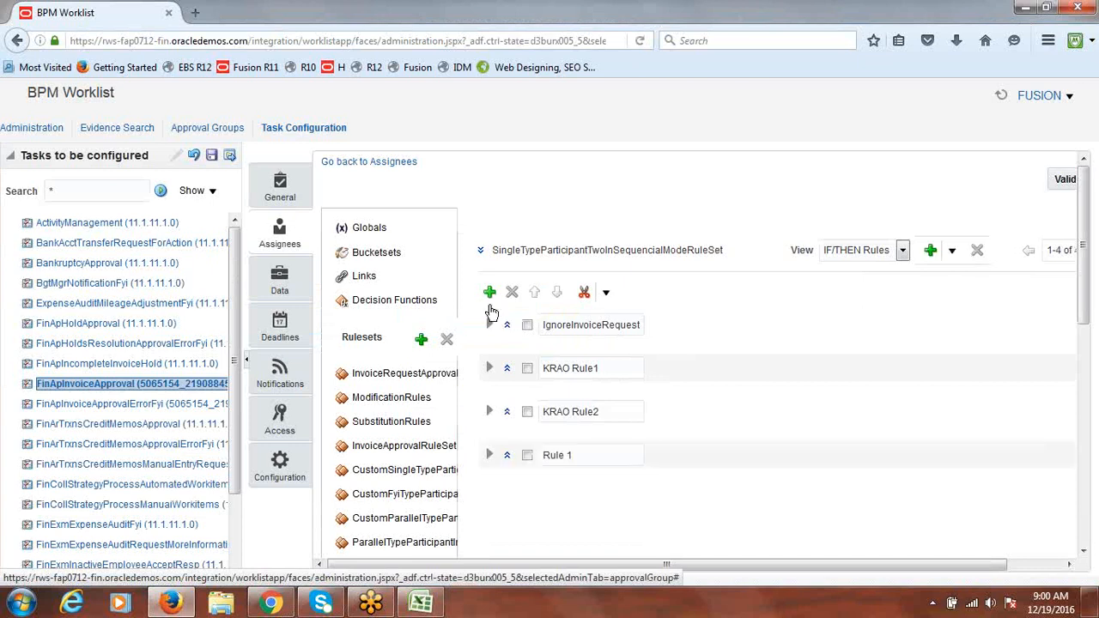
pyautogui.hotkey('ctrl', 'v')
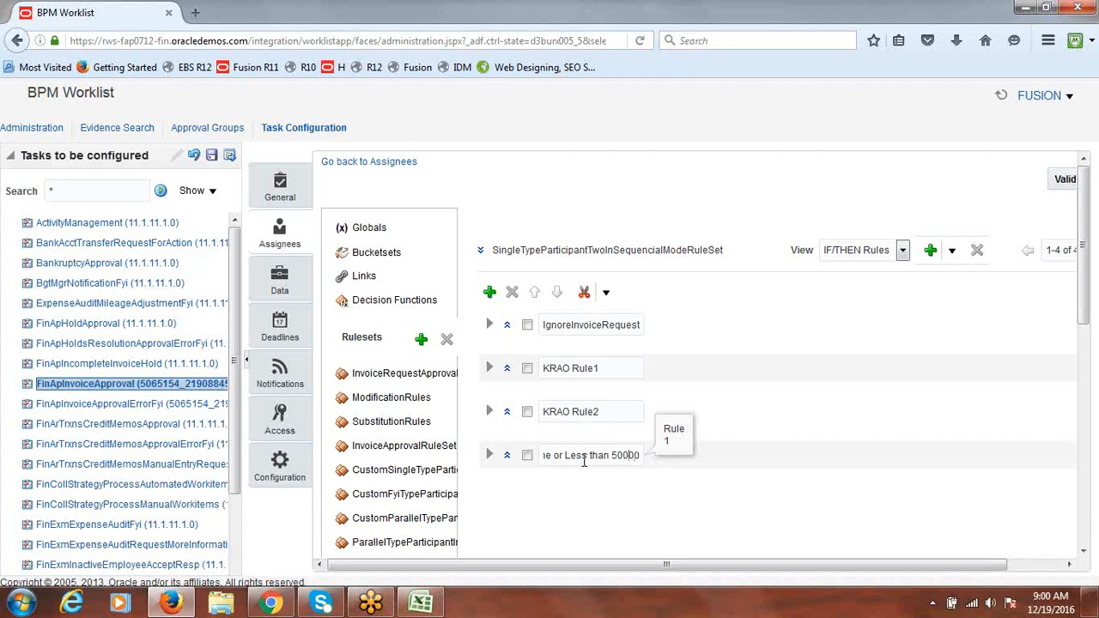
pyautogui.press('Left')
pyautogui.press('Left')
pyautogui.press('Left')
pyautogui.press('Left')
pyautogui.press('Left')
pyautogui.press('Left')
pyautogui.press('Left')
pyautogui.press('Left')
pyautogui.press('Left')
pyautogui.press('Left')
pyautogui.press('Left')
pyautogui.press('Left')
pyautogui.press('Left')
pyautogui.press('Left')
pyautogui.press('Left')
pyautogui.press('Left')
pyautogui.press('Left')
pyautogui.press('Left')
pyautogui.press('Left')
pyautogui.press('Left')
pyautogui.press('BackSpace')
pyautogui.press('BackSpace')
pyautogui.moveTo(598, 456); pyautogui.dragTo(662, 456)
pyautogui.click(816, 417)
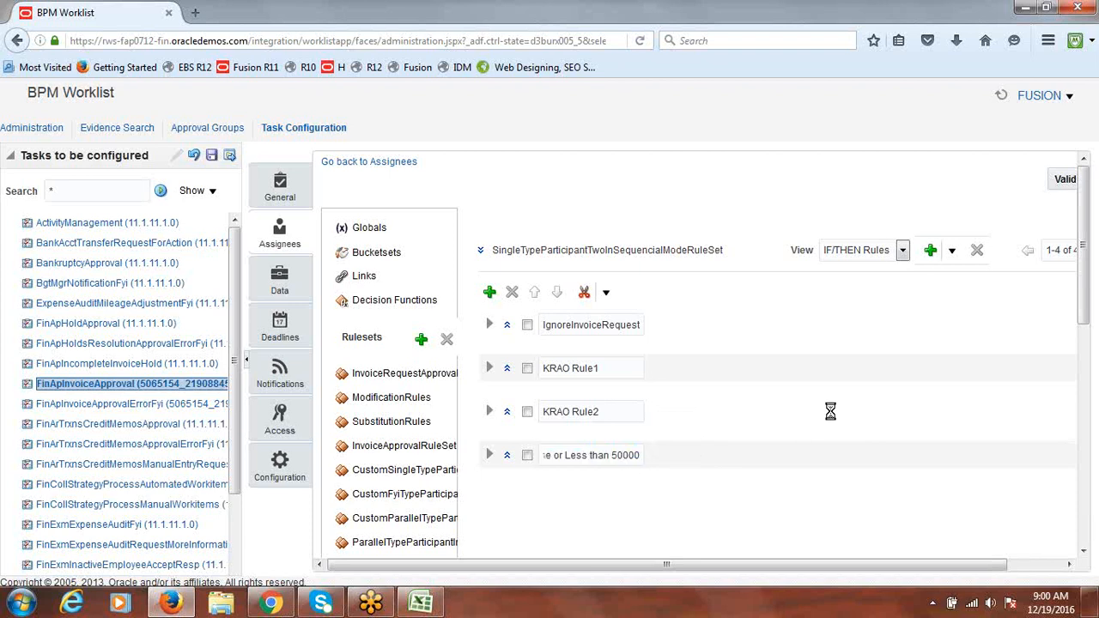
# Expand the Fusion Same or Less rule to show its empty IF/THEN definition
pyautogui.moveTo(1086, 286); pyautogui.dragTo(1092, 356)
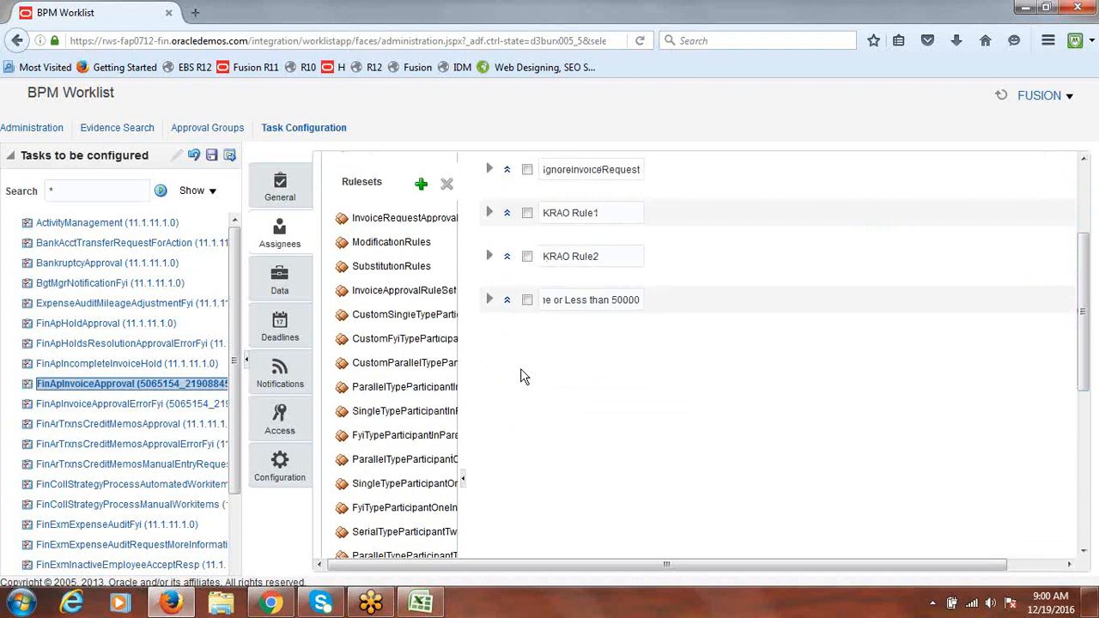
pyautogui.click(488, 302)
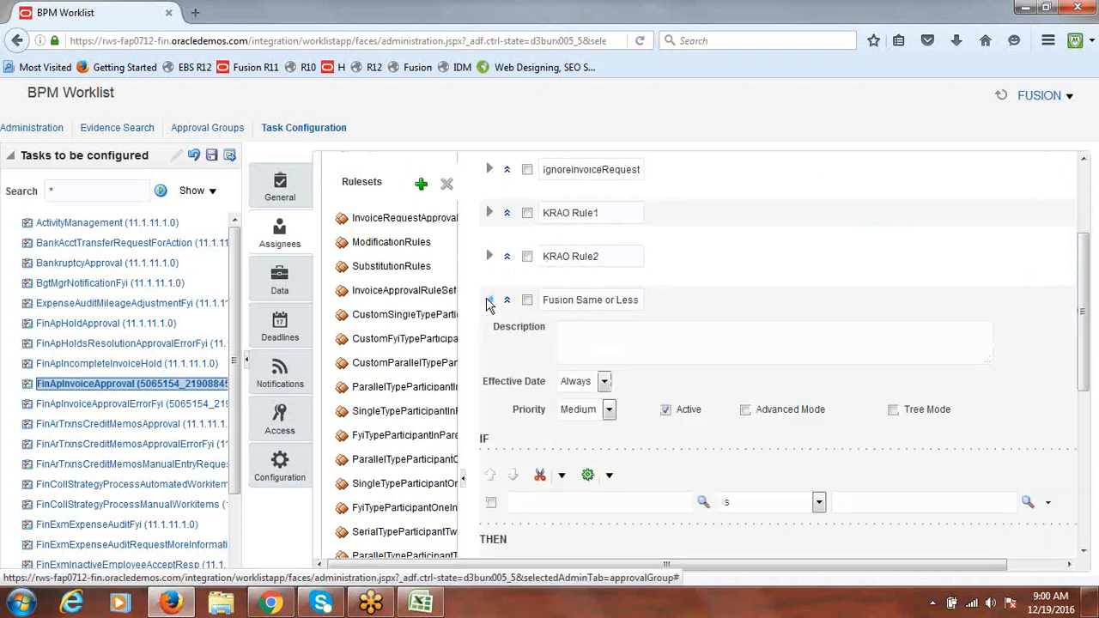
pyautogui.moveTo(1085, 314); pyautogui.dragTo(1093, 345)
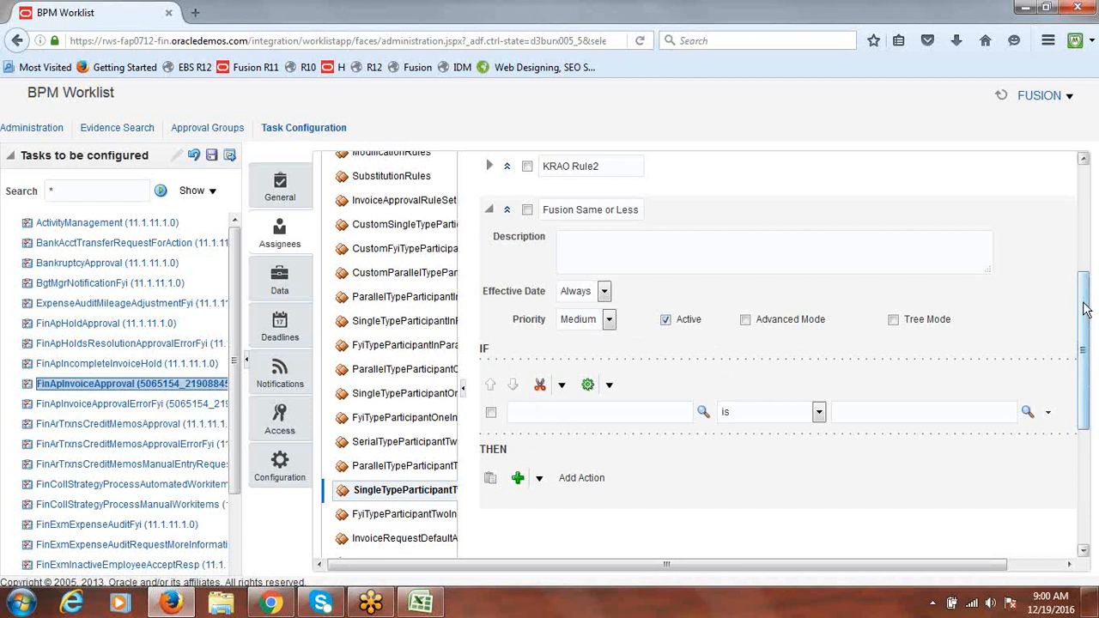
pyautogui.moveTo(1084, 309); pyautogui.dragTo(1089, 334)
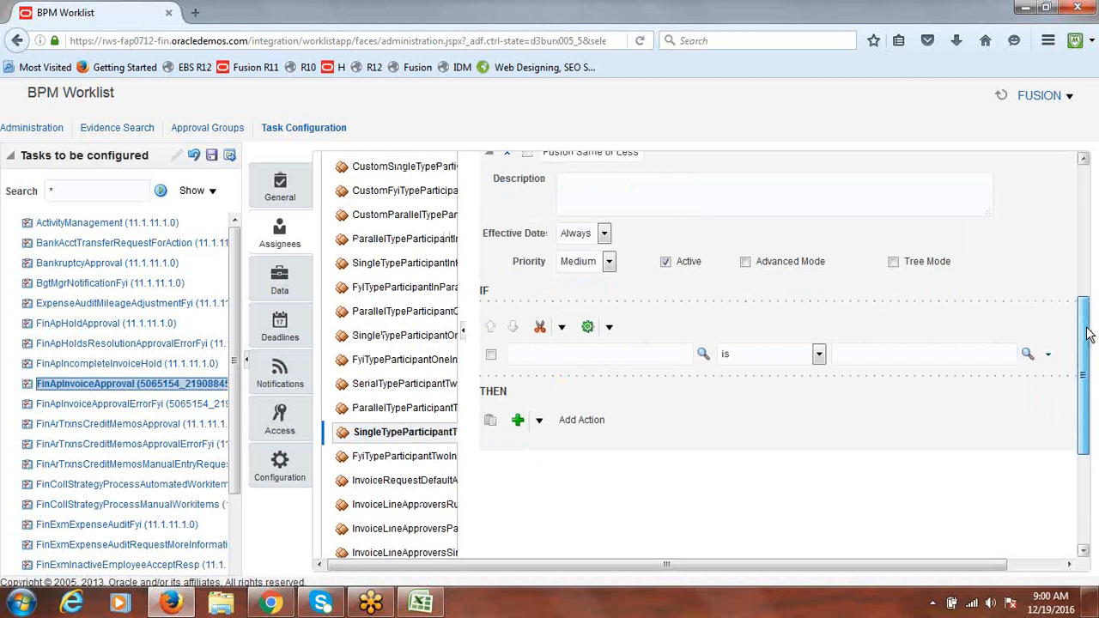
pyautogui.moveTo(1089, 335)
pyautogui.mouseDown()
pyautogui.moveTo(1091, 300)
pyautogui.moveTo(1090, 330)
pyautogui.mouseUp()
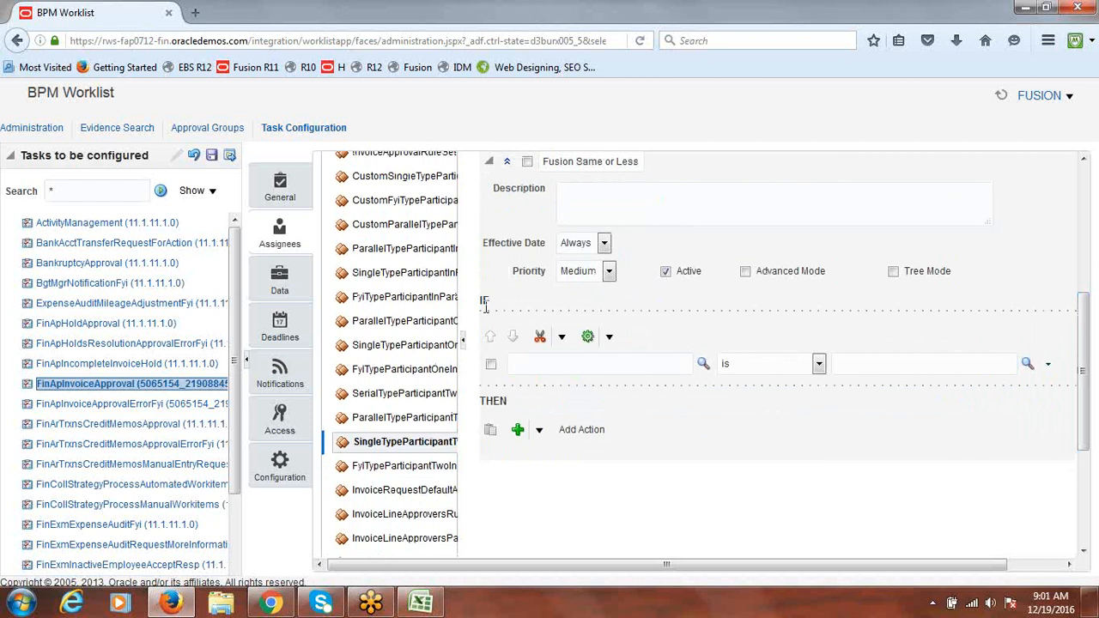
# Search INVOICEAMOUNT and set the IF attribute to InvoiceHeader.invoiceAmount.longValue
pyautogui.click(703, 364)
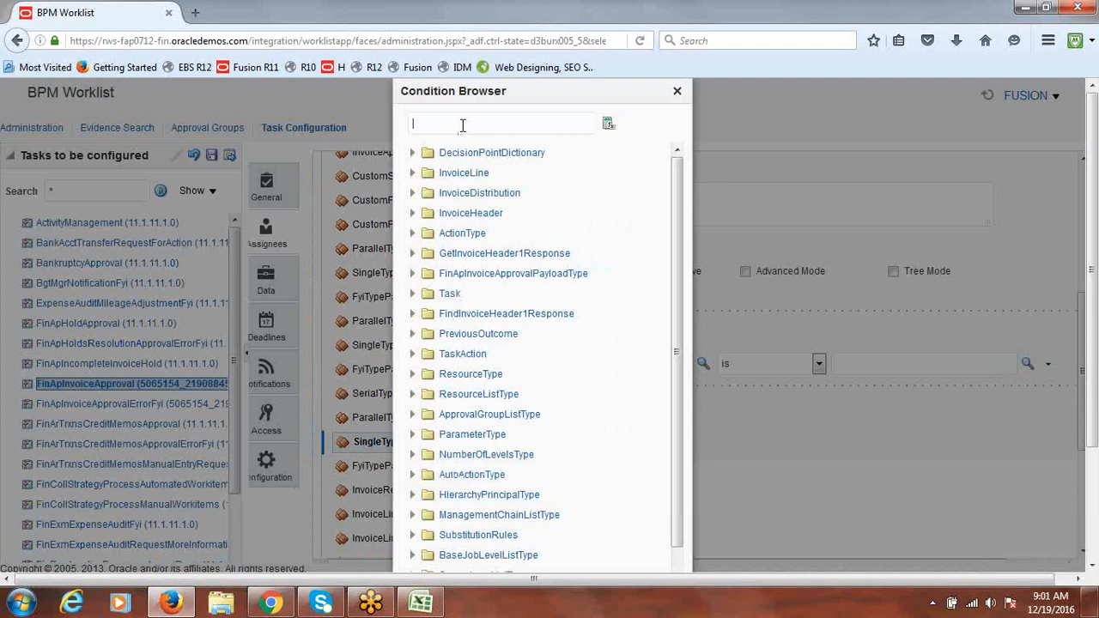
pyautogui.write('INVOICEAMOUN')
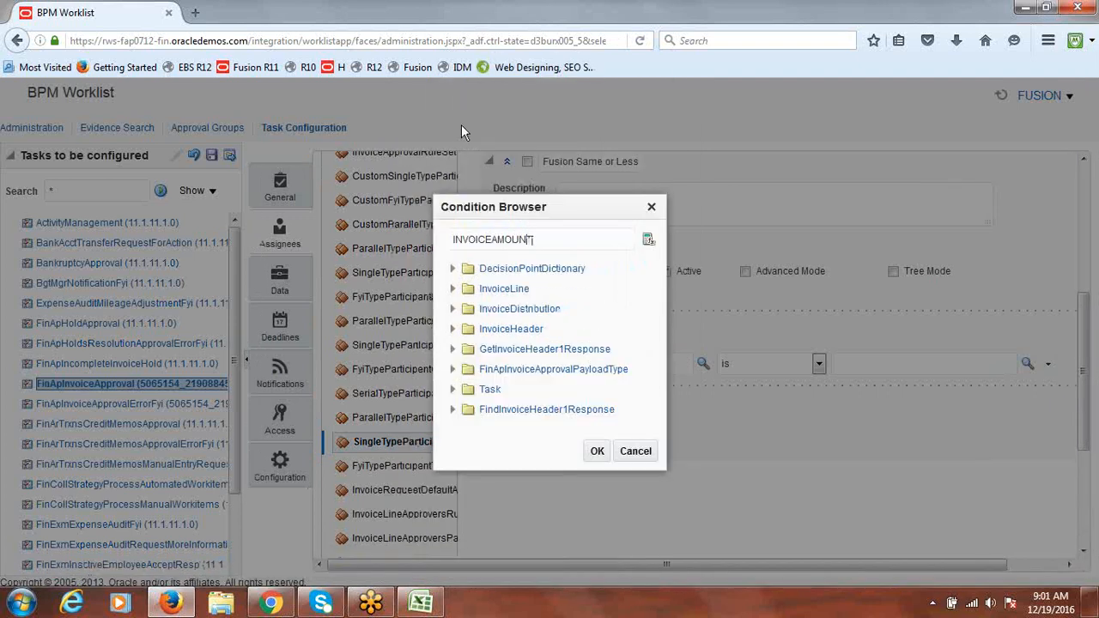
pyautogui.write('T')
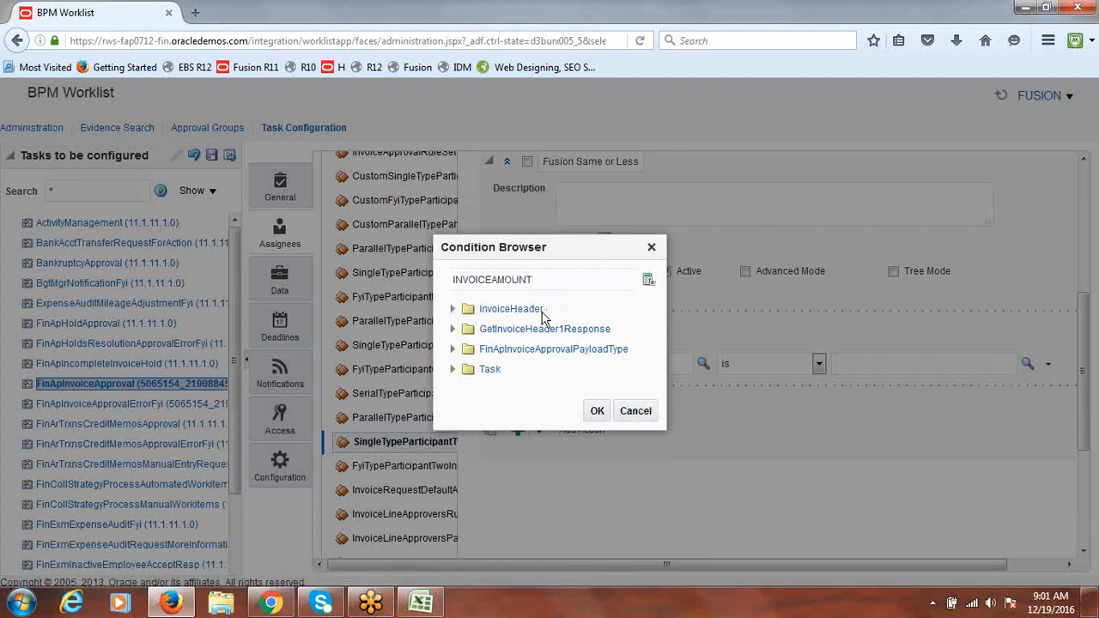
pyautogui.click(454, 310)
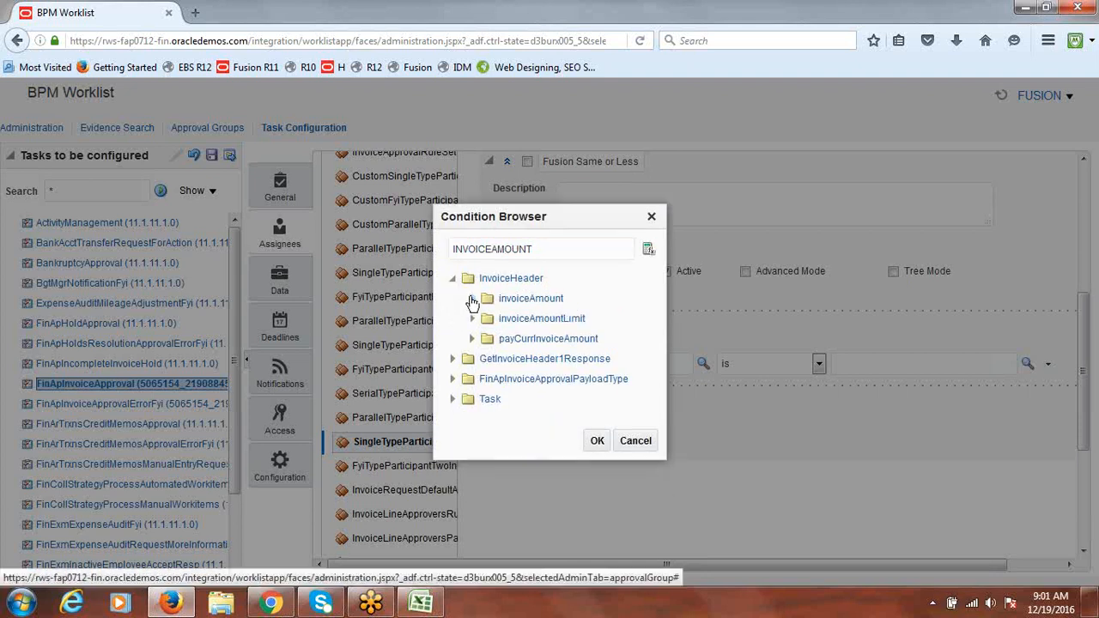
pyautogui.click(472, 300)
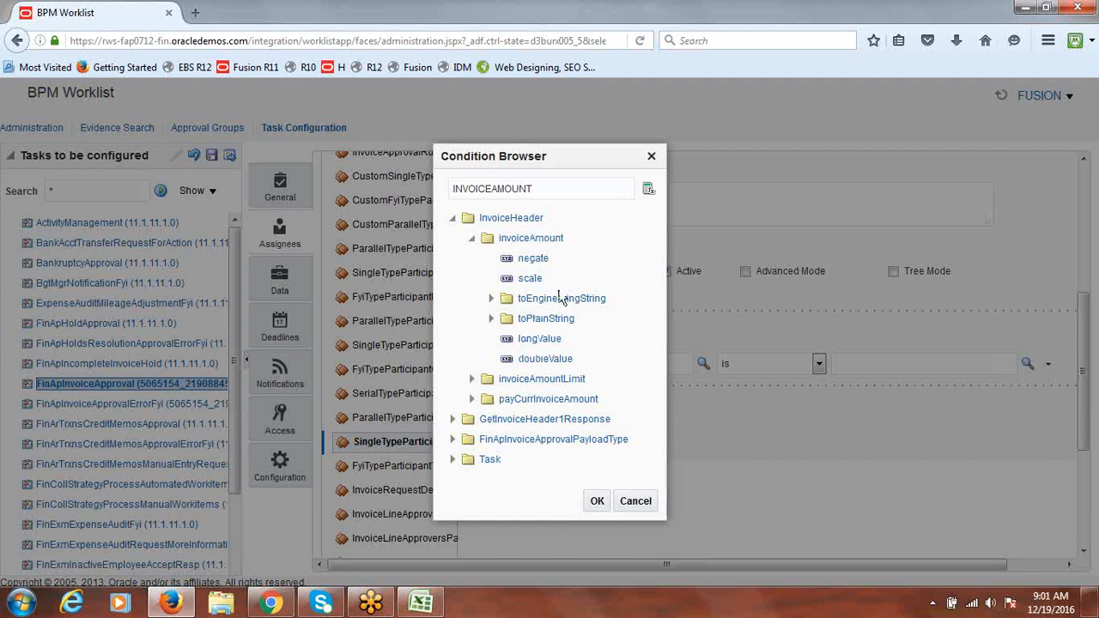
pyautogui.click(538, 345)
pyautogui.click(597, 503)
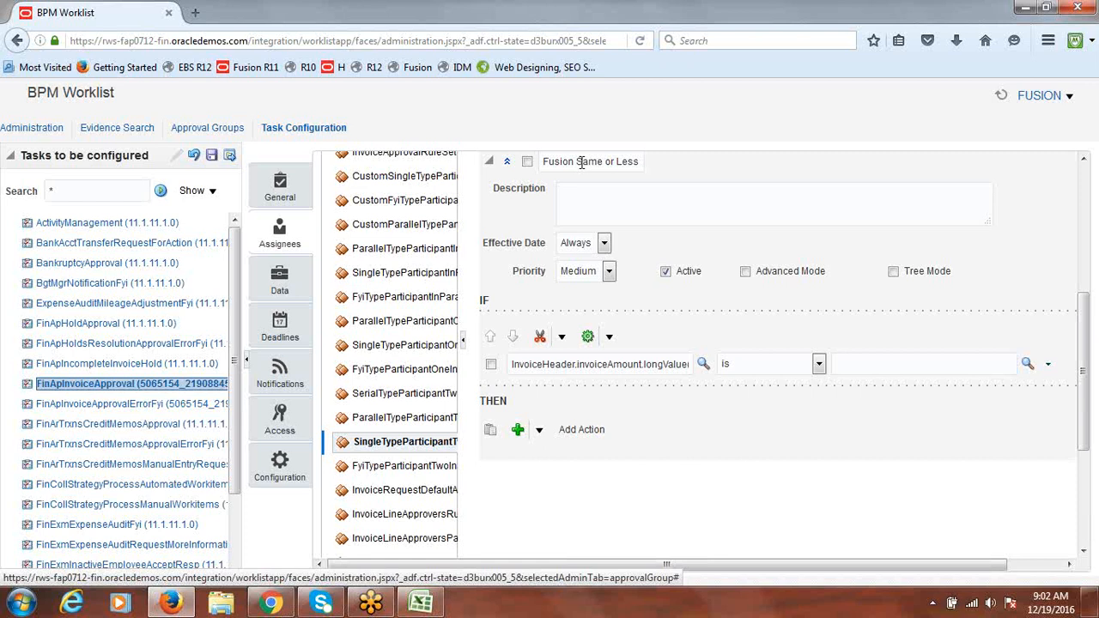
# Set the condition operator to 'same or less than'
pyautogui.click(819, 364)
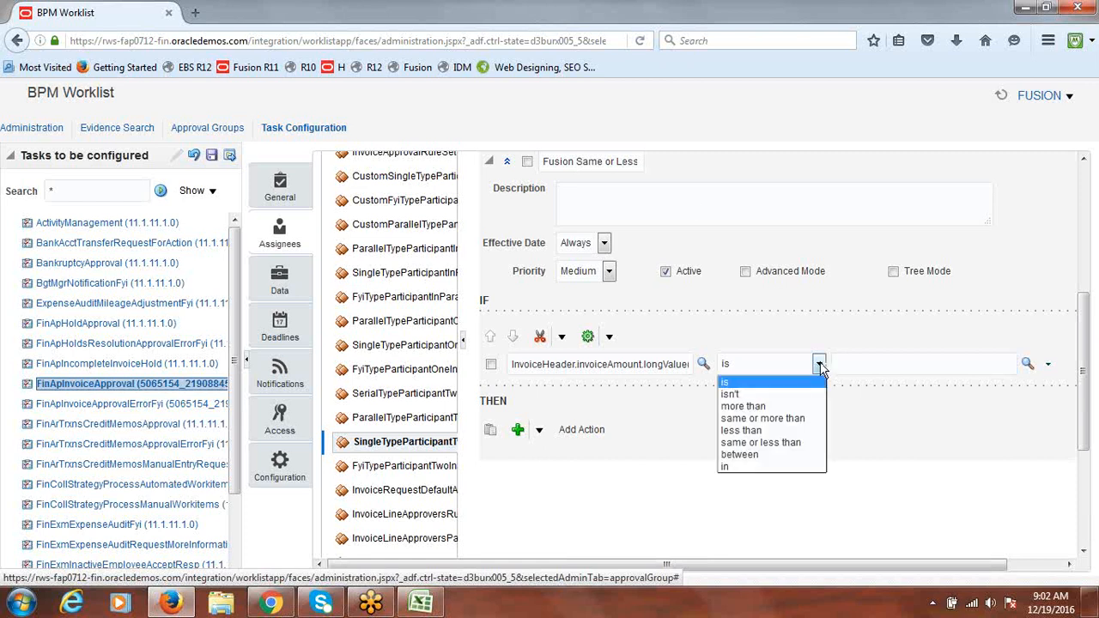
pyautogui.click(790, 444)
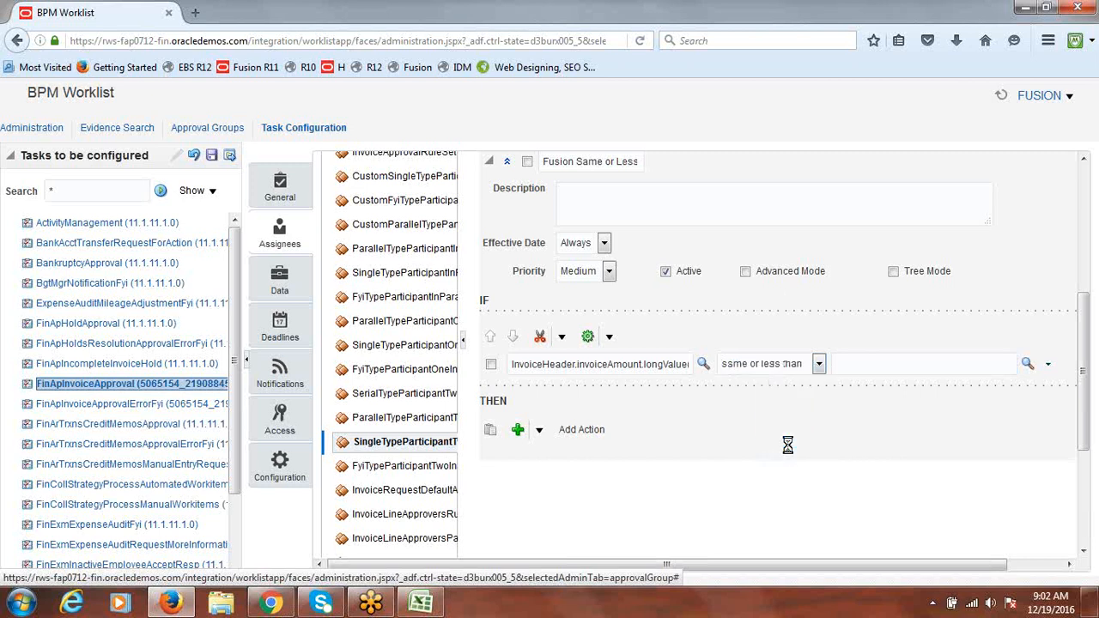
pyautogui.click(861, 366)
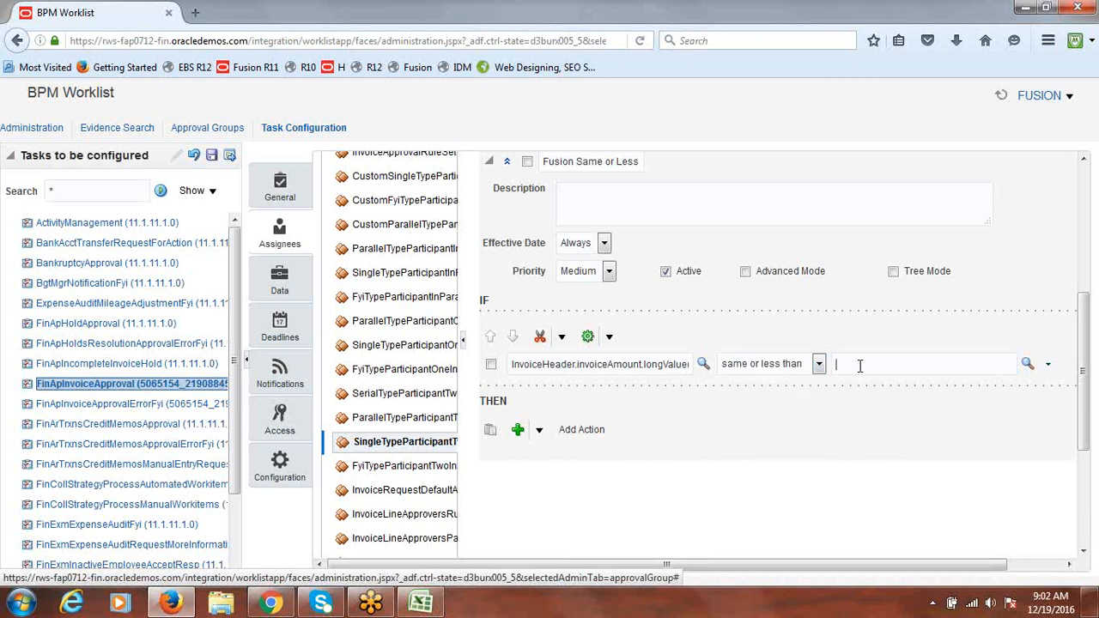
# Enter the constant 50000 as the condition's right-hand value
pyautogui.click(1028, 369)
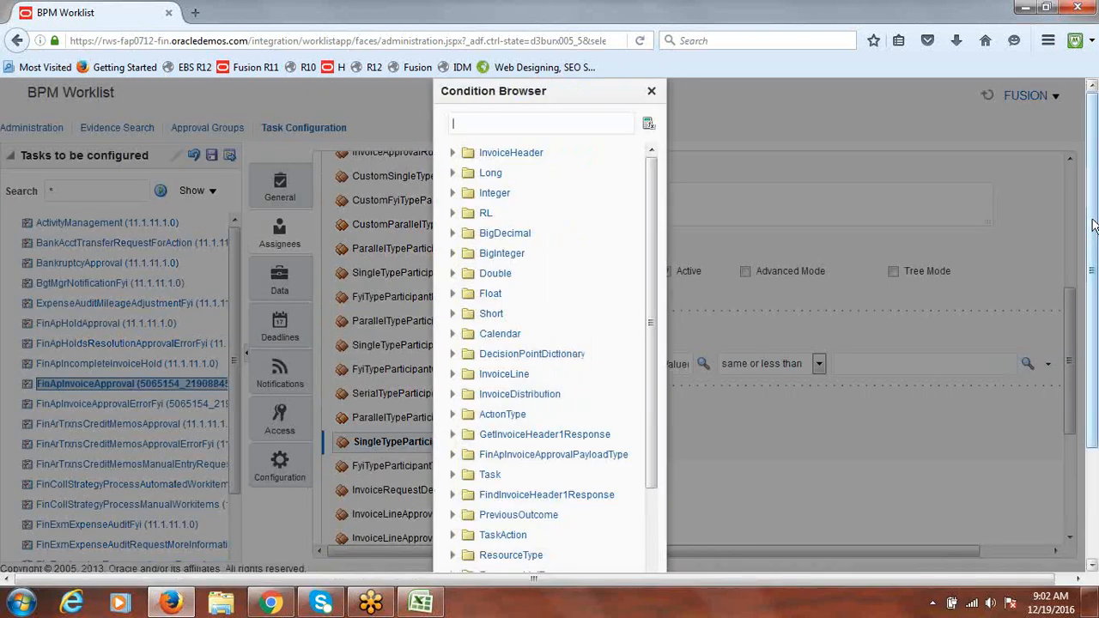
pyautogui.moveTo(1092, 225); pyautogui.dragTo(1095, 331)
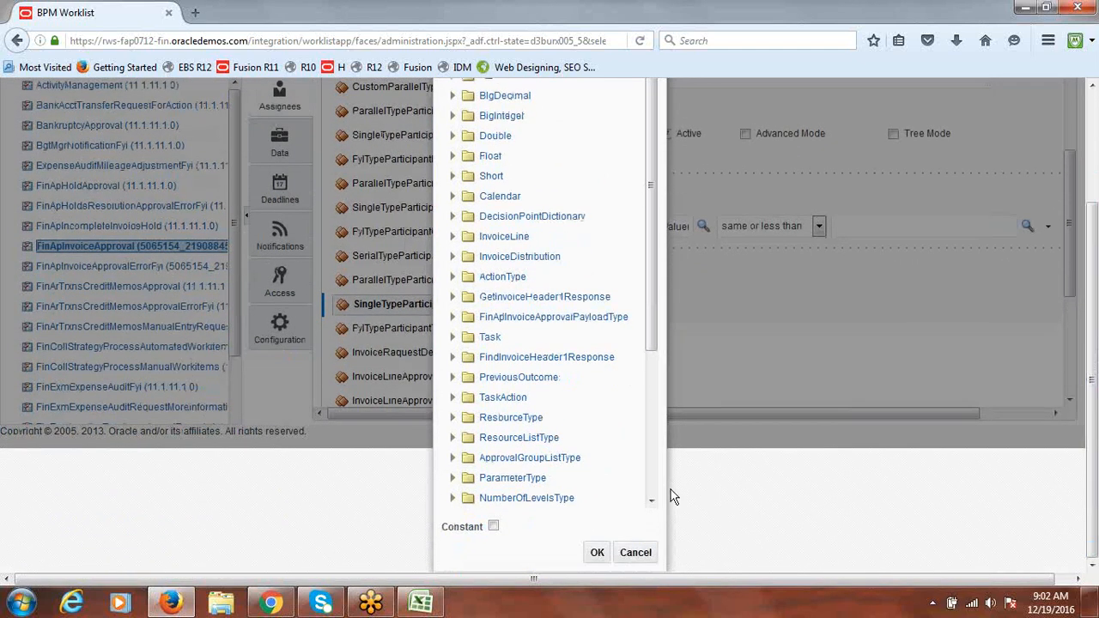
pyautogui.click(495, 528)
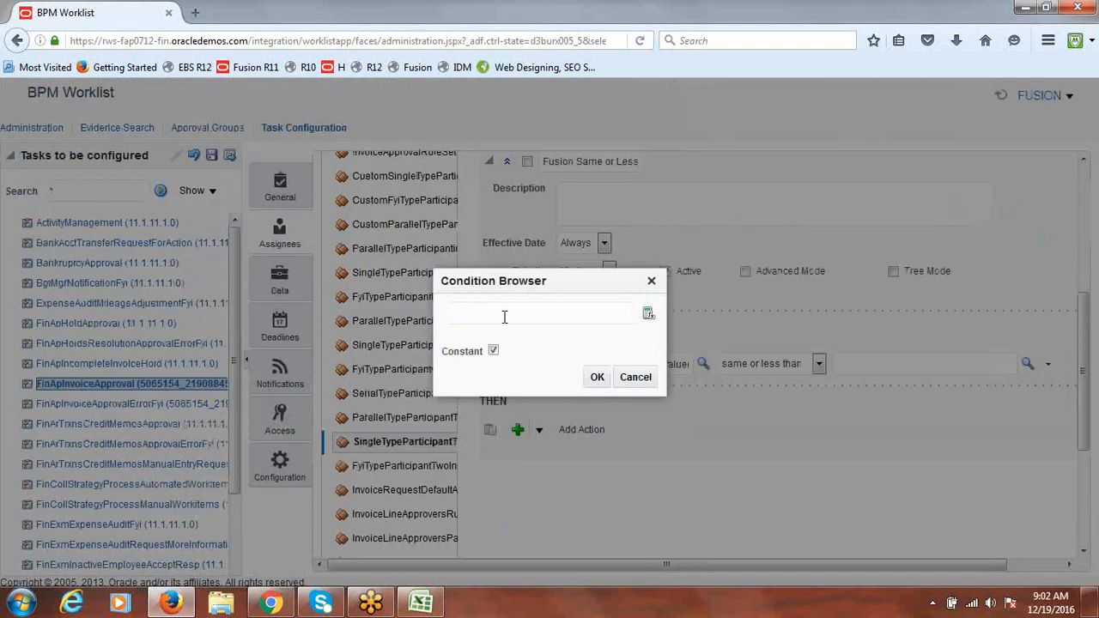
pyautogui.click(505, 317)
pyautogui.write('1')
pyautogui.press('BackSpace')
pyautogui.write('50000')
pyautogui.click(596, 379)
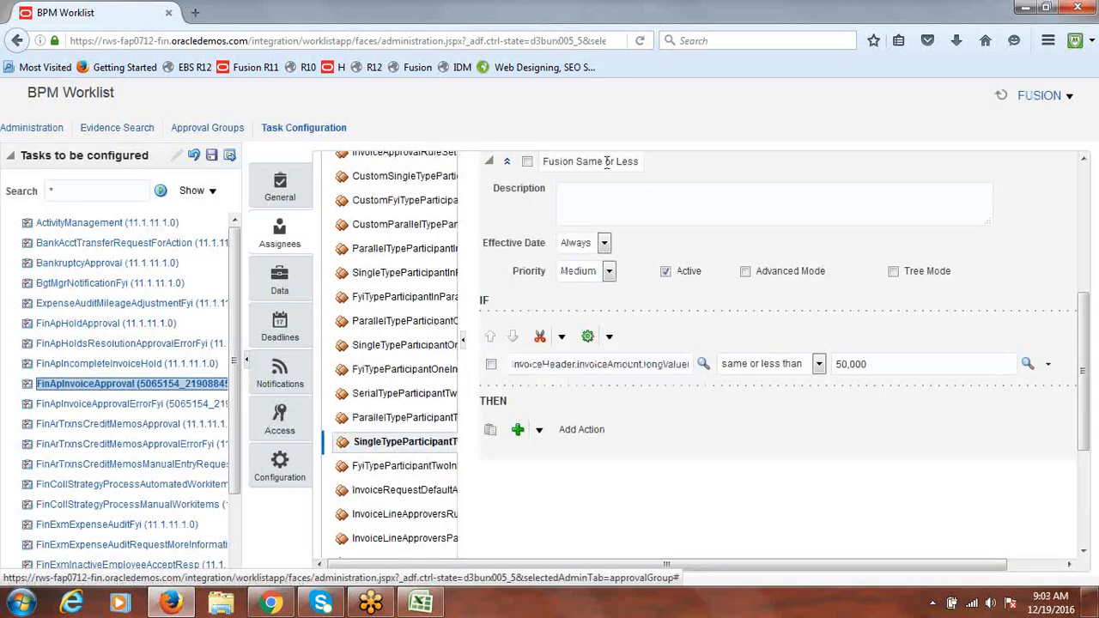
pyautogui.moveTo(605, 161); pyautogui.dragTo(666, 161)
pyautogui.click(661, 173)
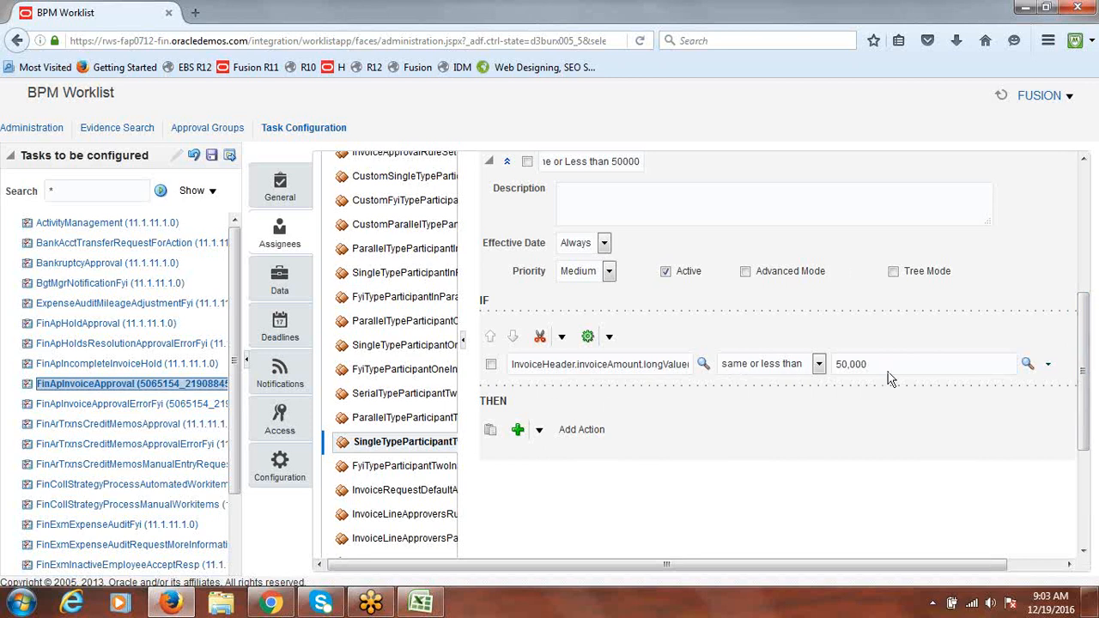
pyautogui.moveTo(1087, 373); pyautogui.dragTo(1088, 387)
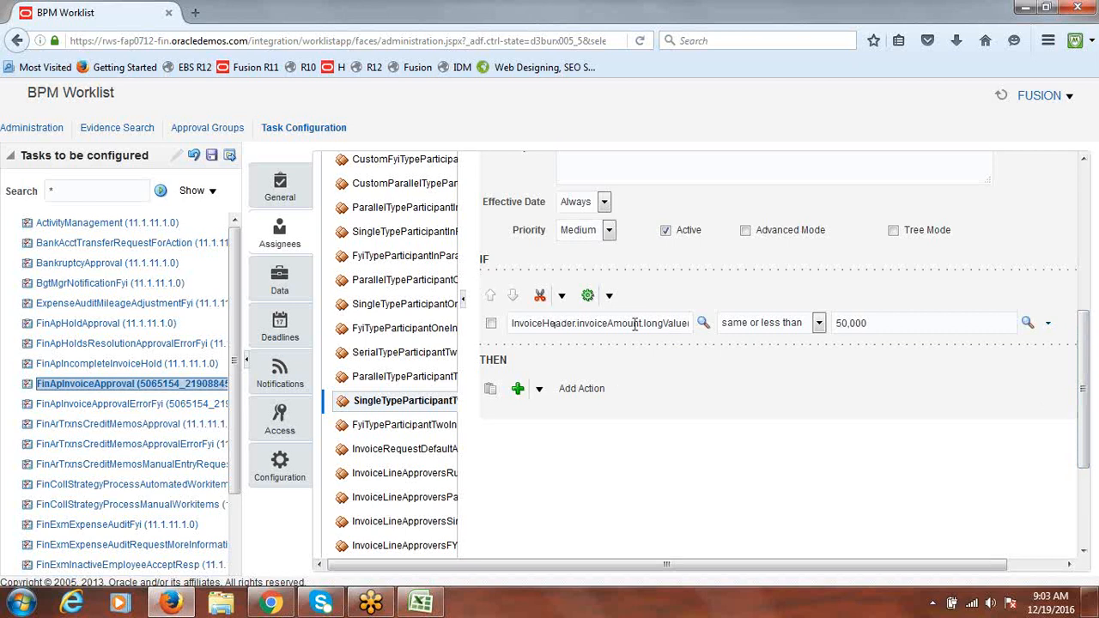
# Add an Approval Group approver action under THEN for the Fusion Same or Less rule
pyautogui.click(539, 391)
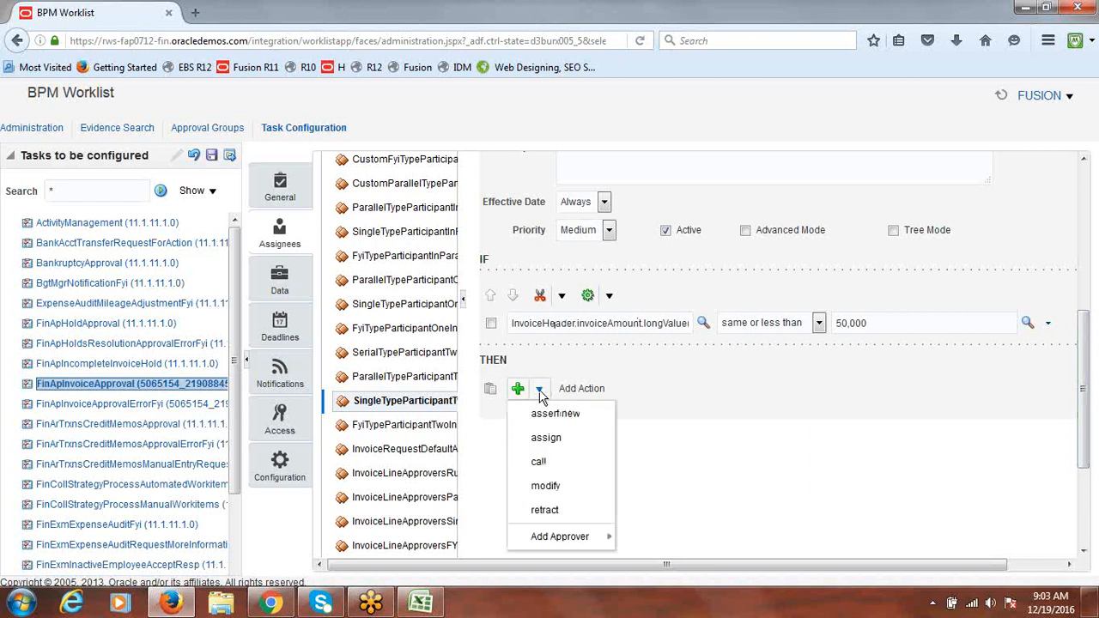
pyautogui.moveTo(560, 540)
pyautogui.scroll(-4, 539, 395)
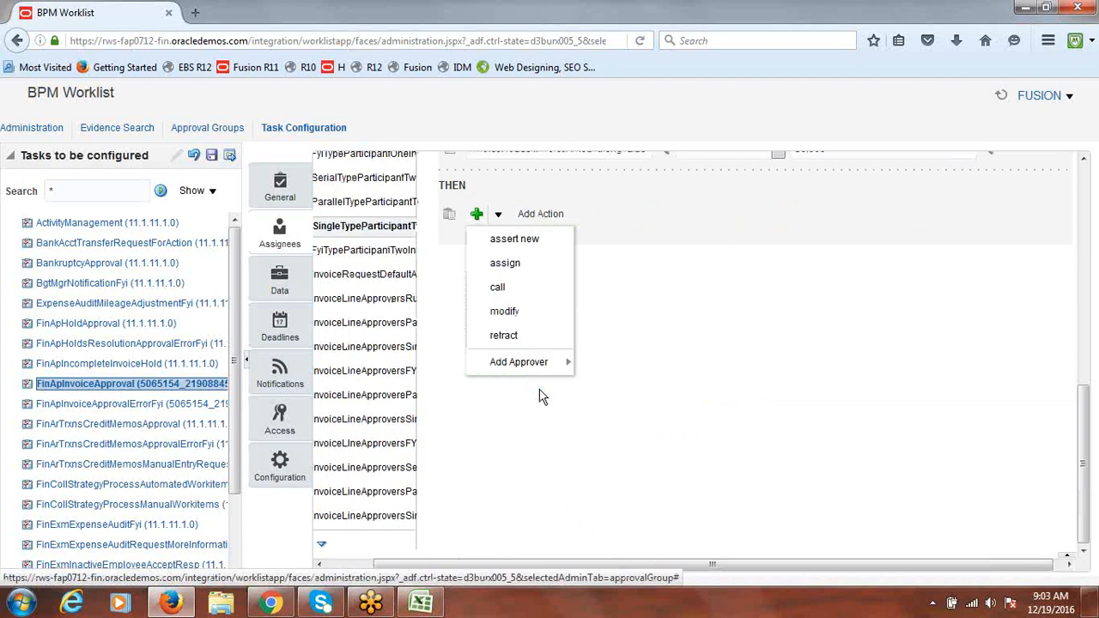
pyautogui.moveTo(1087, 493); pyautogui.dragTo(1086, 405)
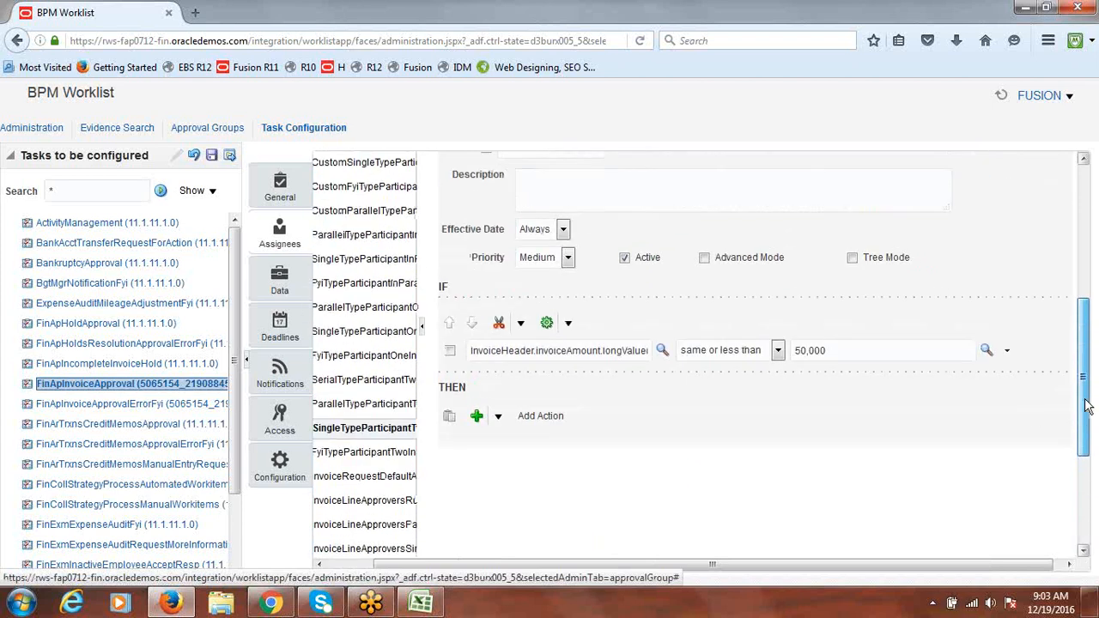
pyautogui.click(499, 416)
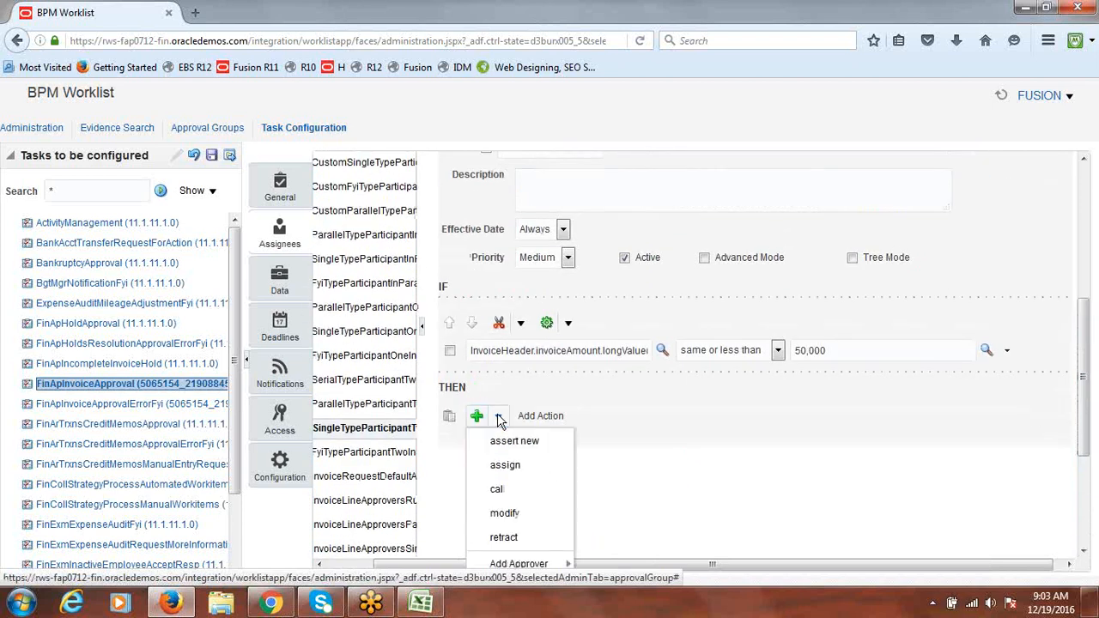
pyautogui.moveTo(520, 564)
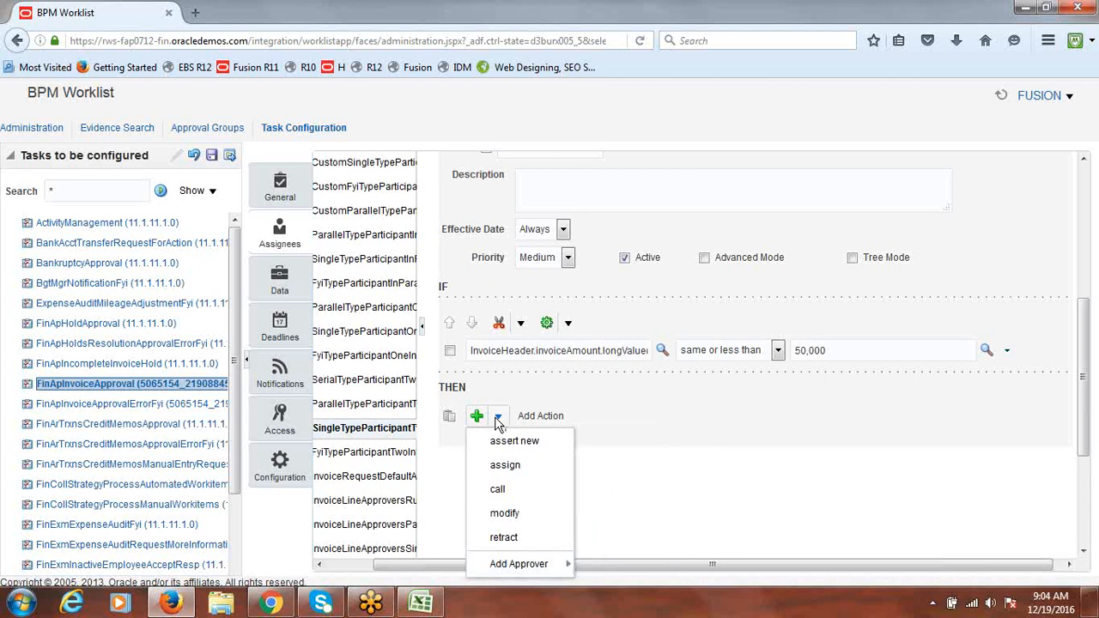
pyautogui.scroll(-4, 505, 427)
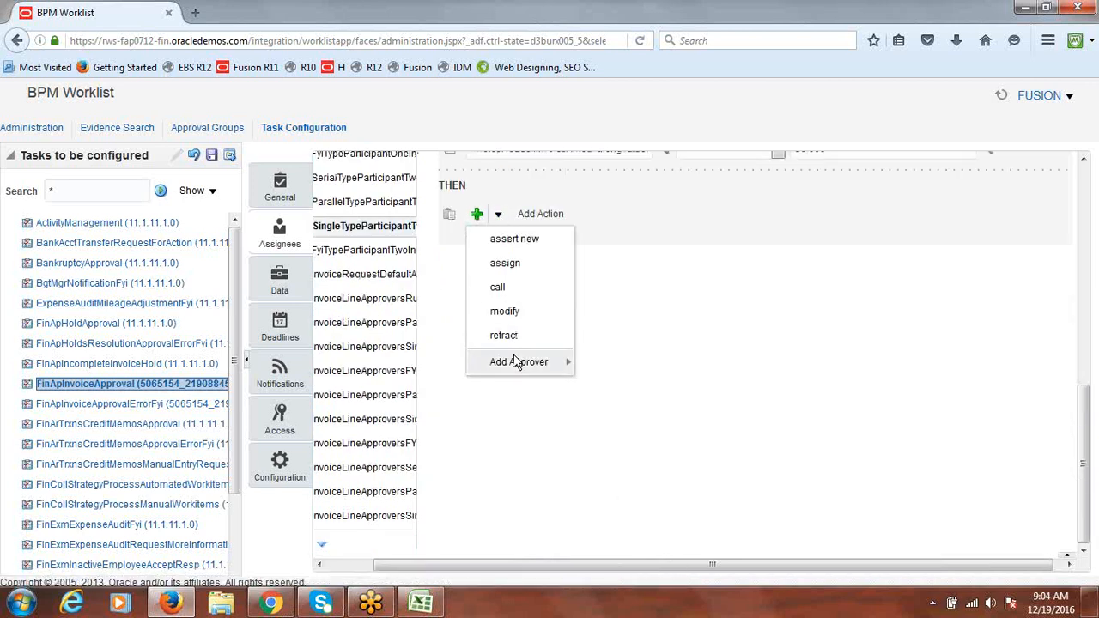
pyautogui.moveTo(516, 368)
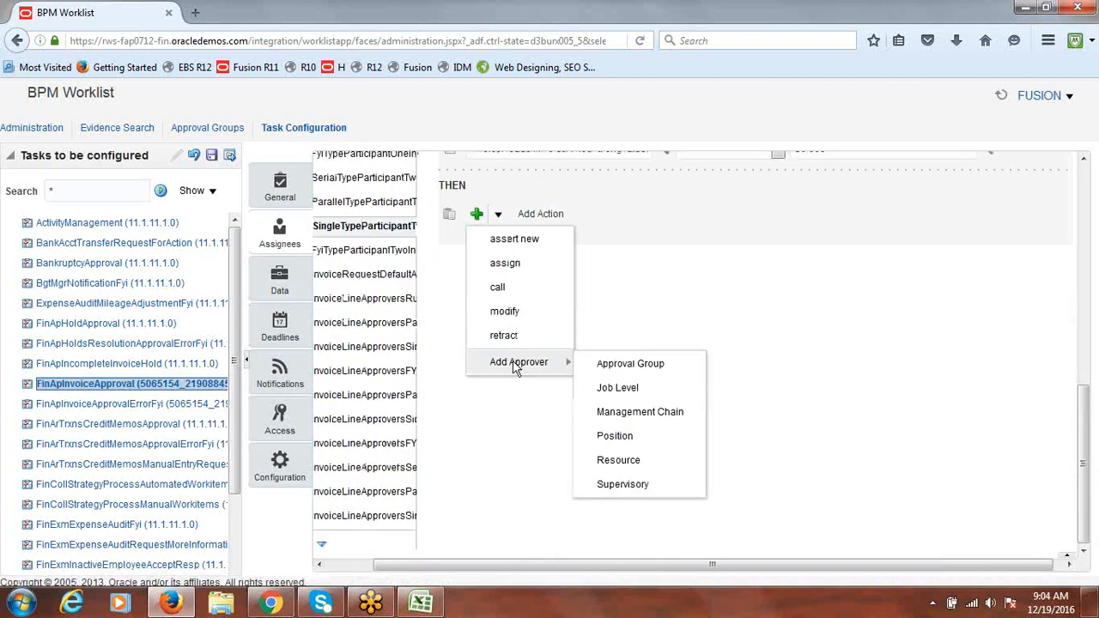
pyautogui.click(614, 366)
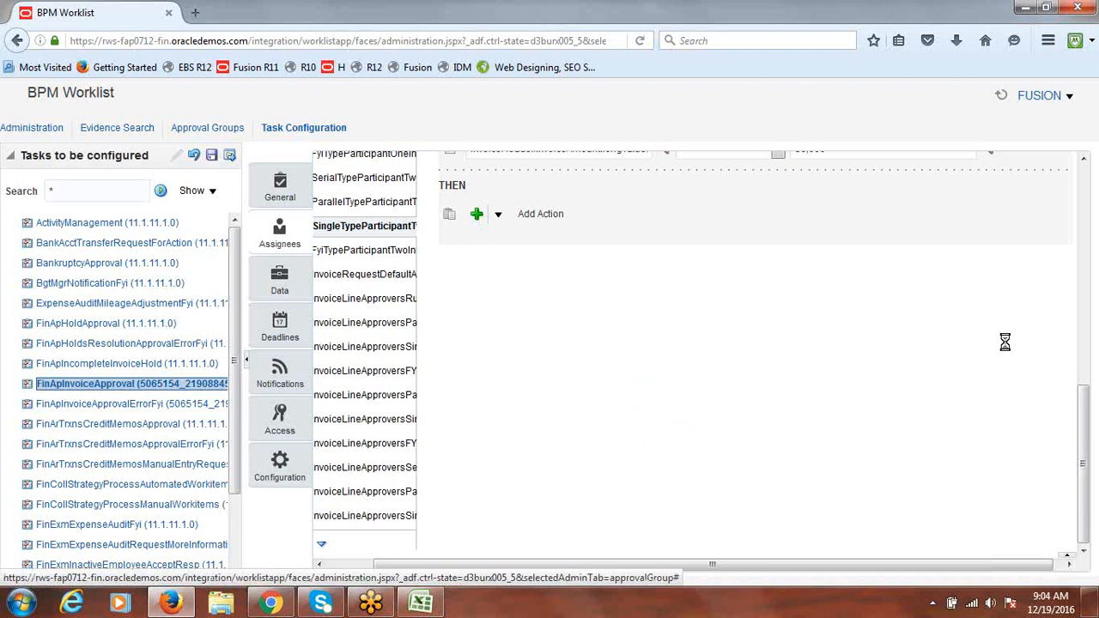
# Choose 'Fusion AP Less than 50000' as the approval group
pyautogui.moveTo(1087, 416); pyautogui.dragTo(1083, 352)
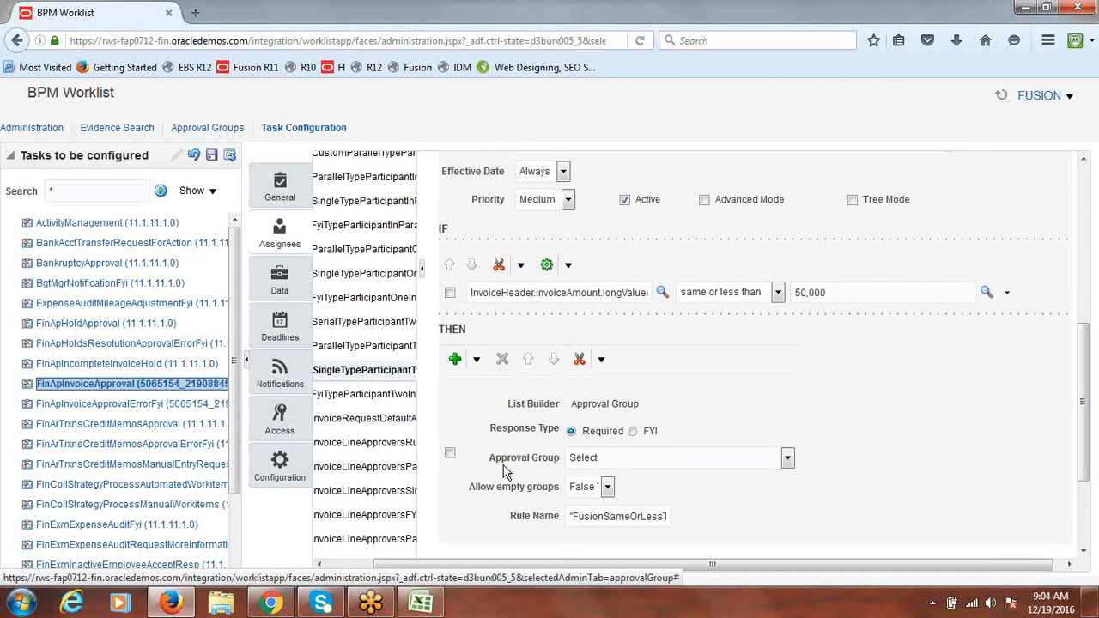
pyautogui.click(789, 457)
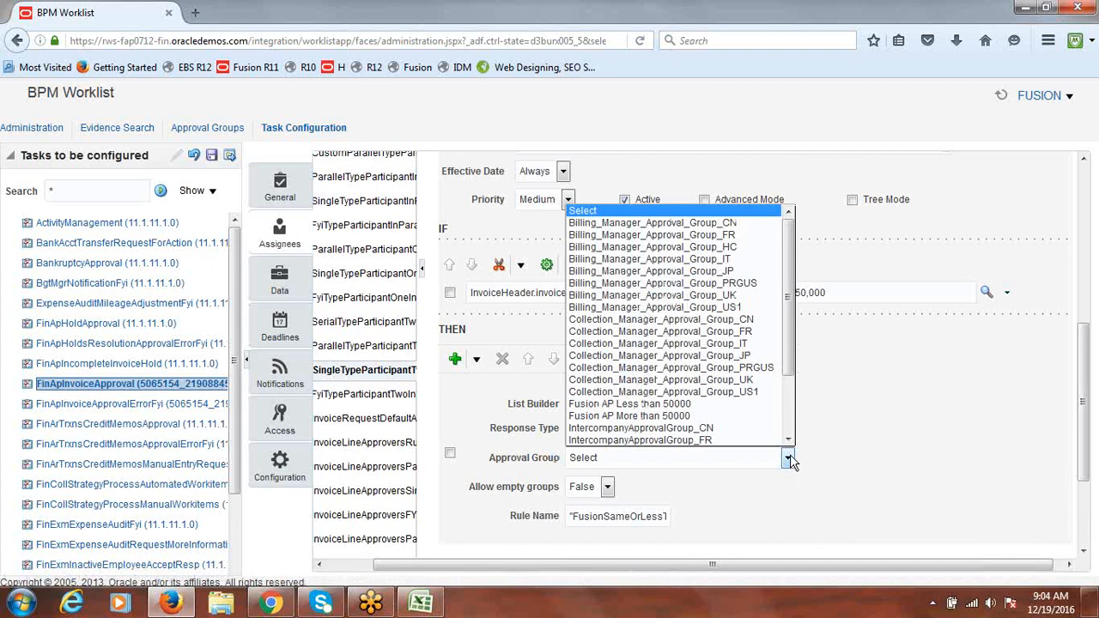
pyautogui.click(692, 410)
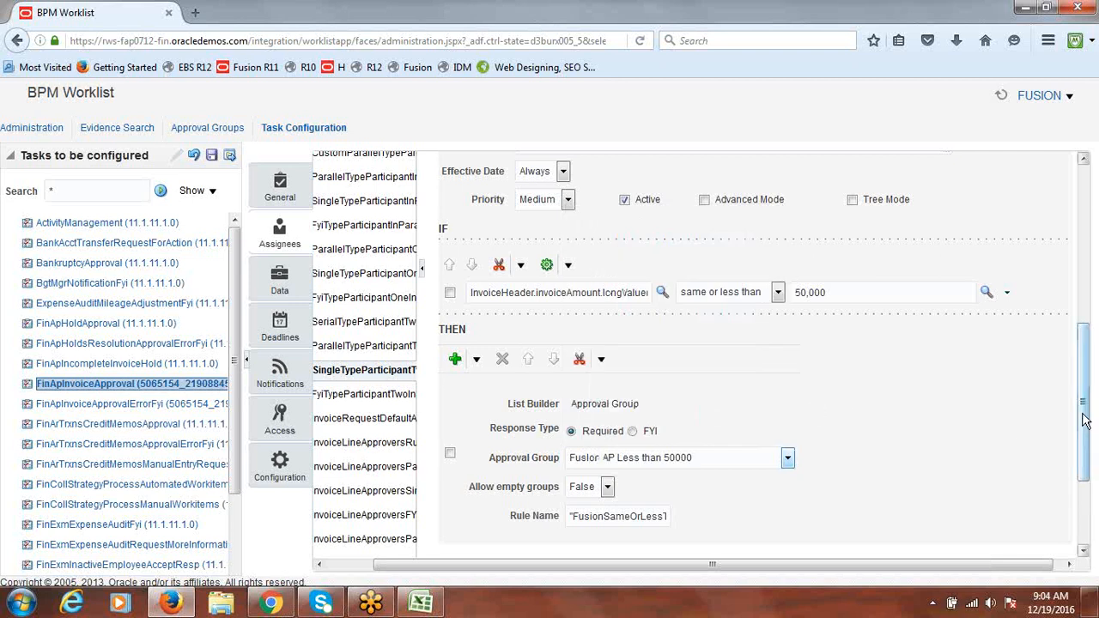
pyautogui.moveTo(1086, 420); pyautogui.dragTo(1089, 263)
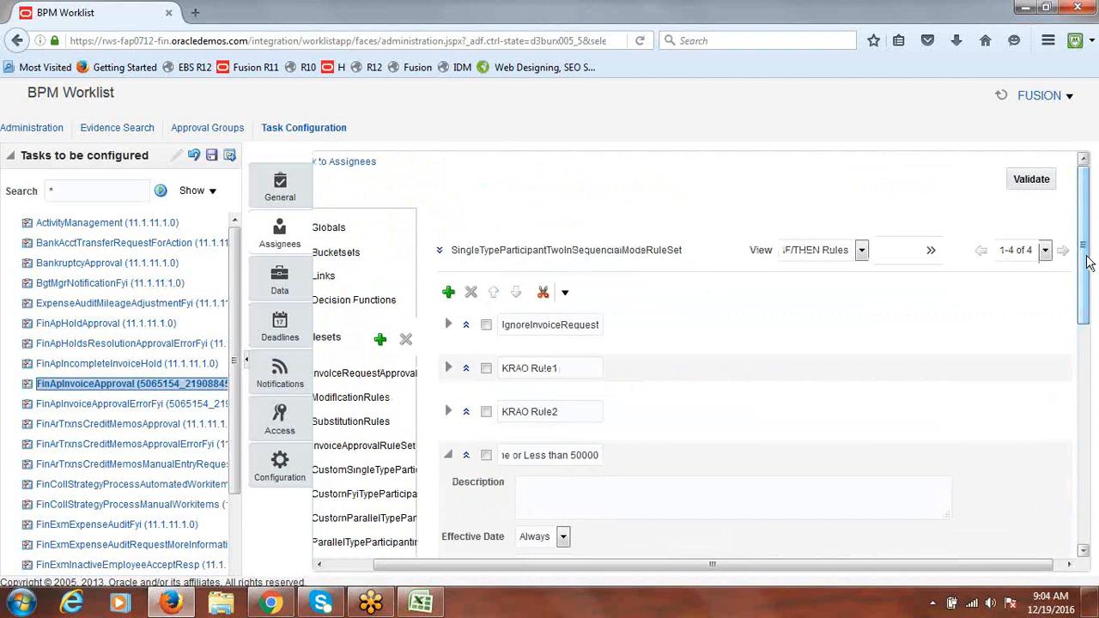
# Validate the rule set and confirm the Business Rule Validation log shows no errors or warnings
pyautogui.click(1029, 182)
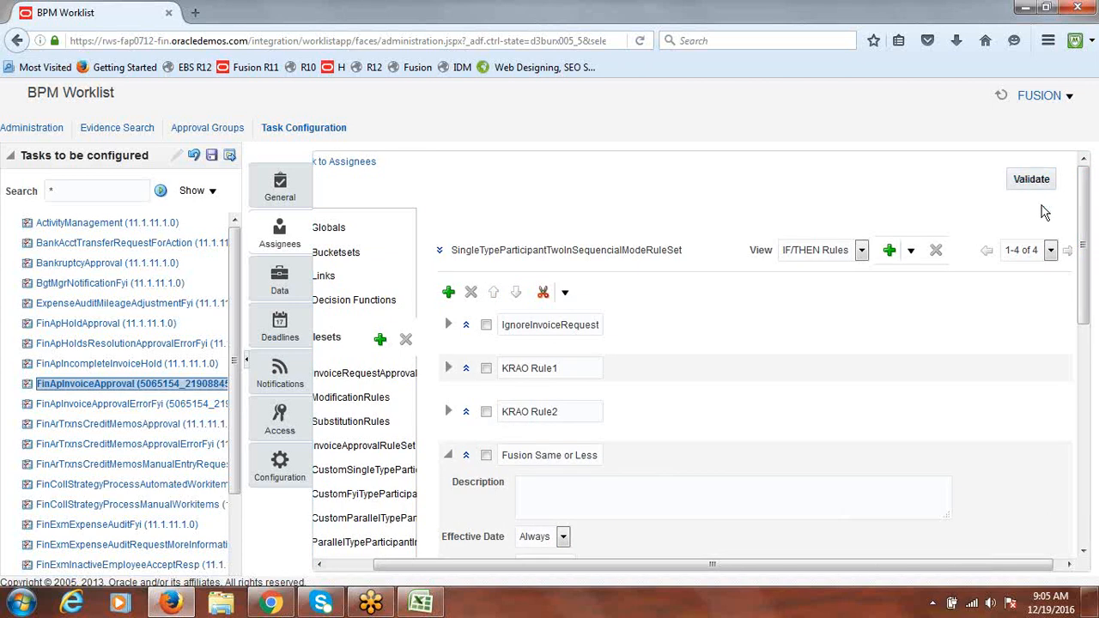
pyautogui.moveTo(1093, 225); pyautogui.dragTo(1096, 467)
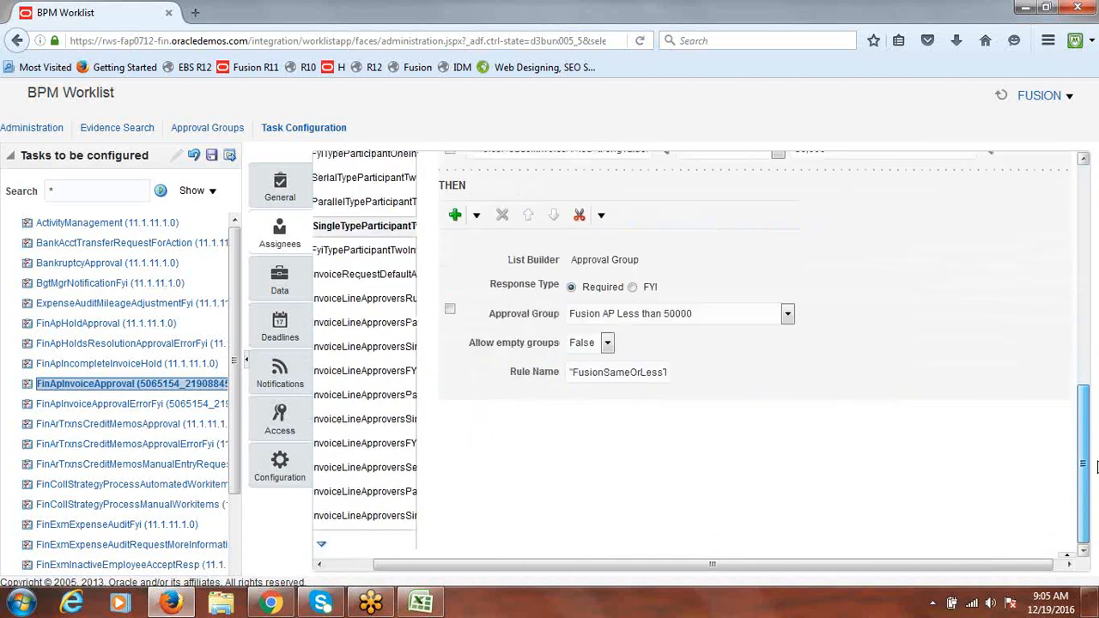
pyautogui.click(1066, 556)
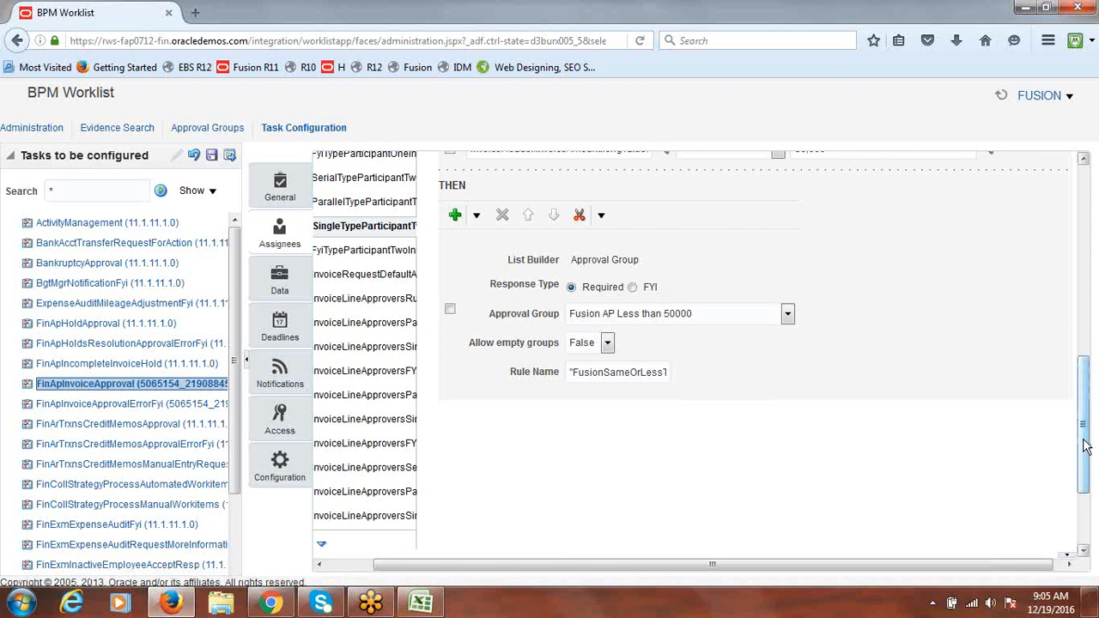
pyautogui.moveTo(1083, 440); pyautogui.dragTo(1090, 497)
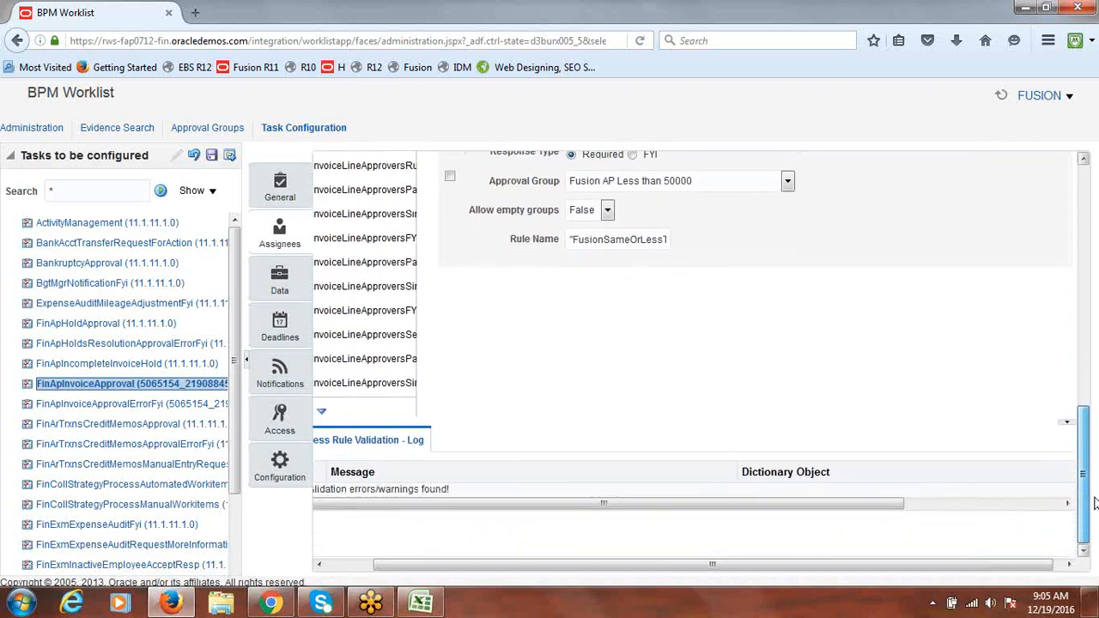
pyautogui.moveTo(938, 566); pyautogui.dragTo(882, 571)
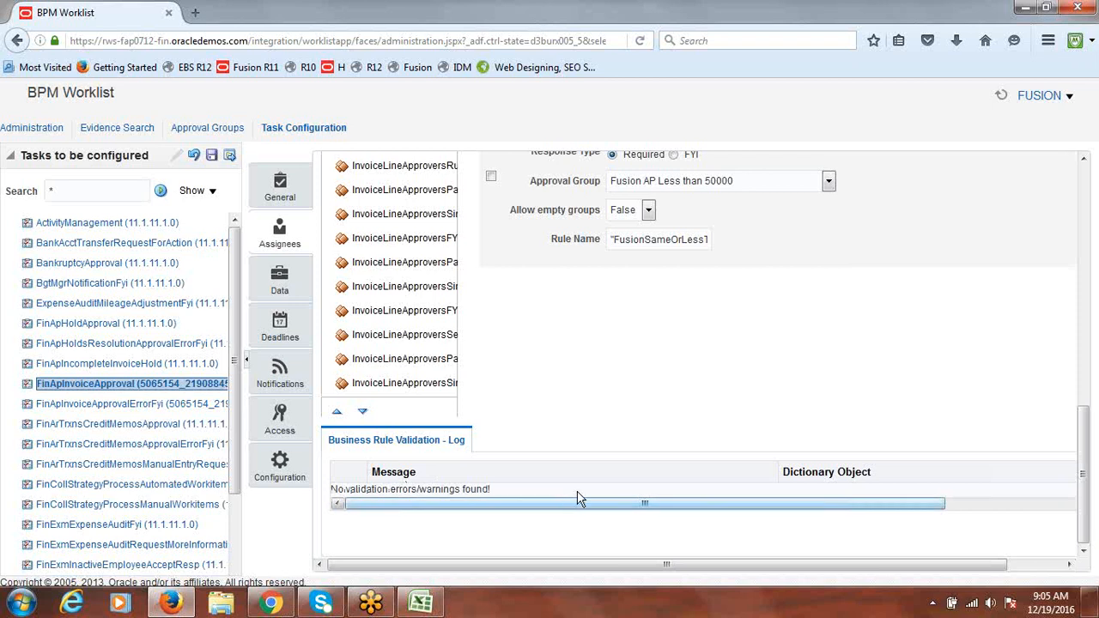
pyautogui.moveTo(1085, 474); pyautogui.dragTo(1086, 323)
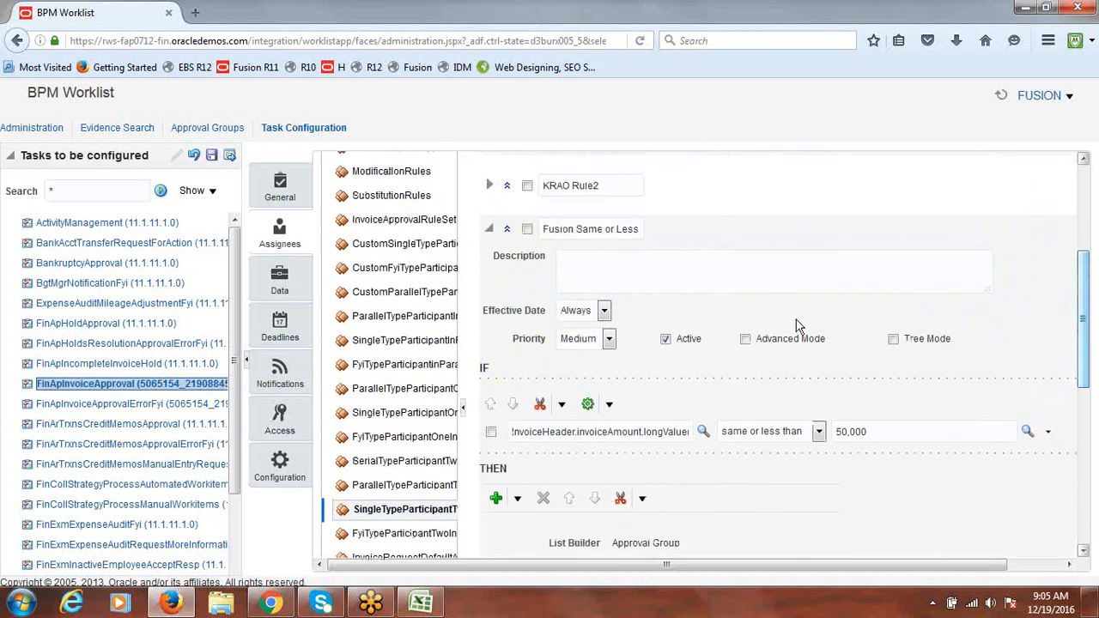
# Collapse Fusion Same or Less and add a new rule, Rule 1, to the rule set
pyautogui.click(489, 232)
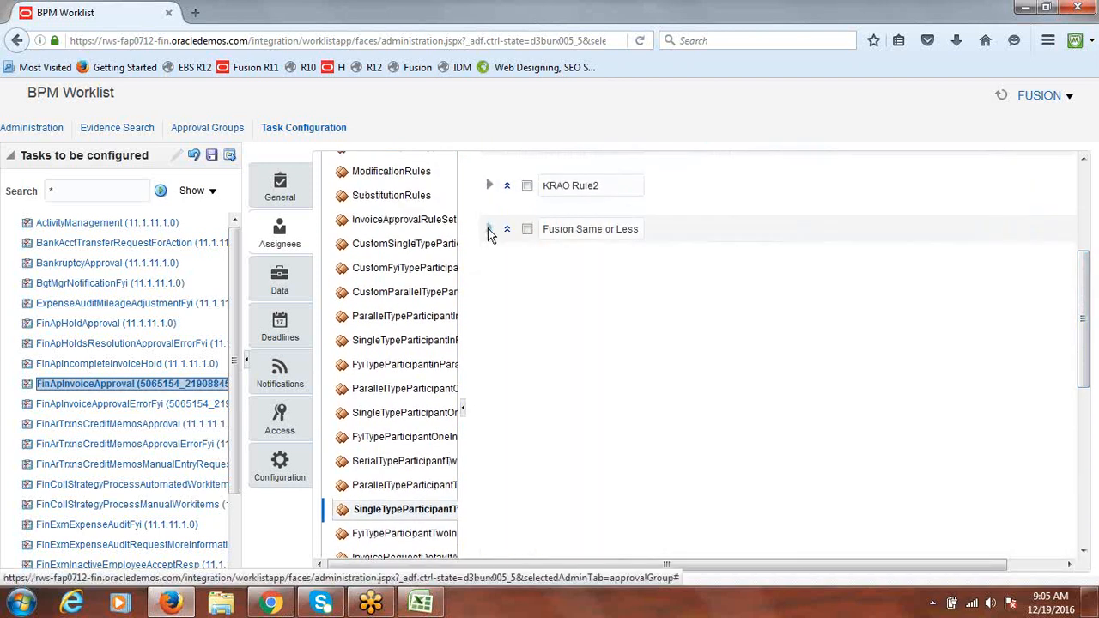
pyautogui.moveTo(1086, 346); pyautogui.dragTo(1087, 287)
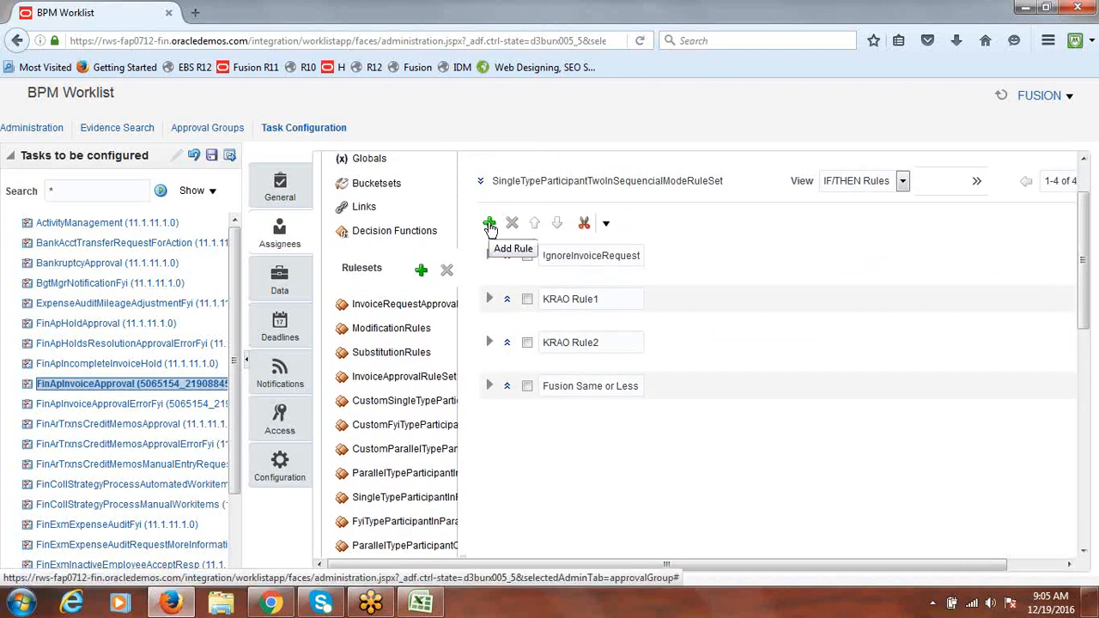
pyautogui.click(490, 223)
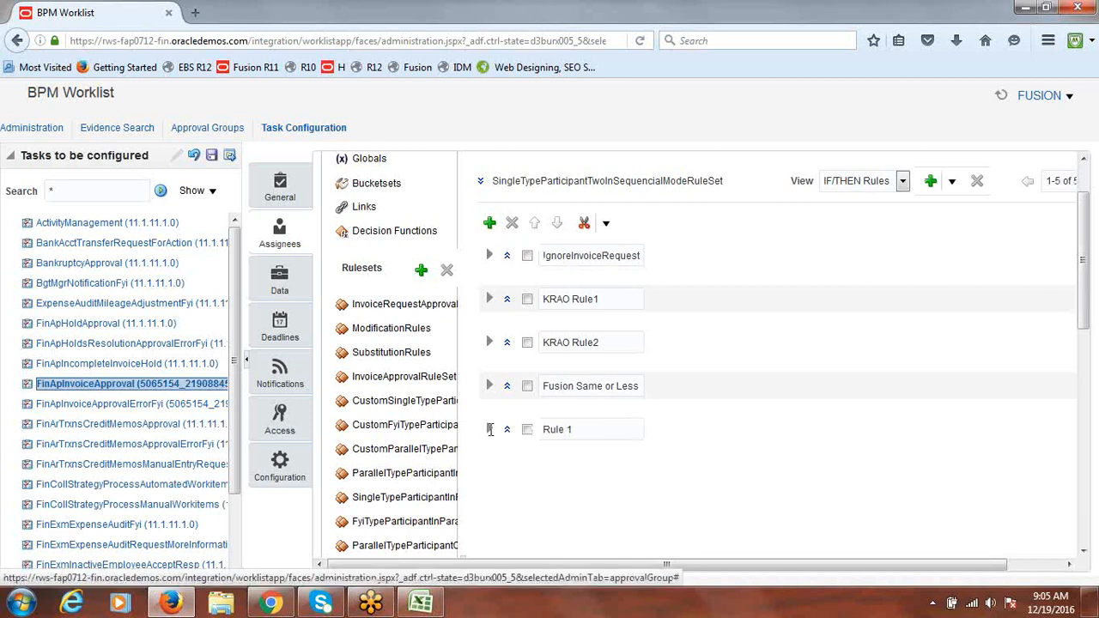
# Copy the rule name text from cell A307 in the Excel notes workbook
pyautogui.click(420, 603)
pyautogui.click(249, 261)
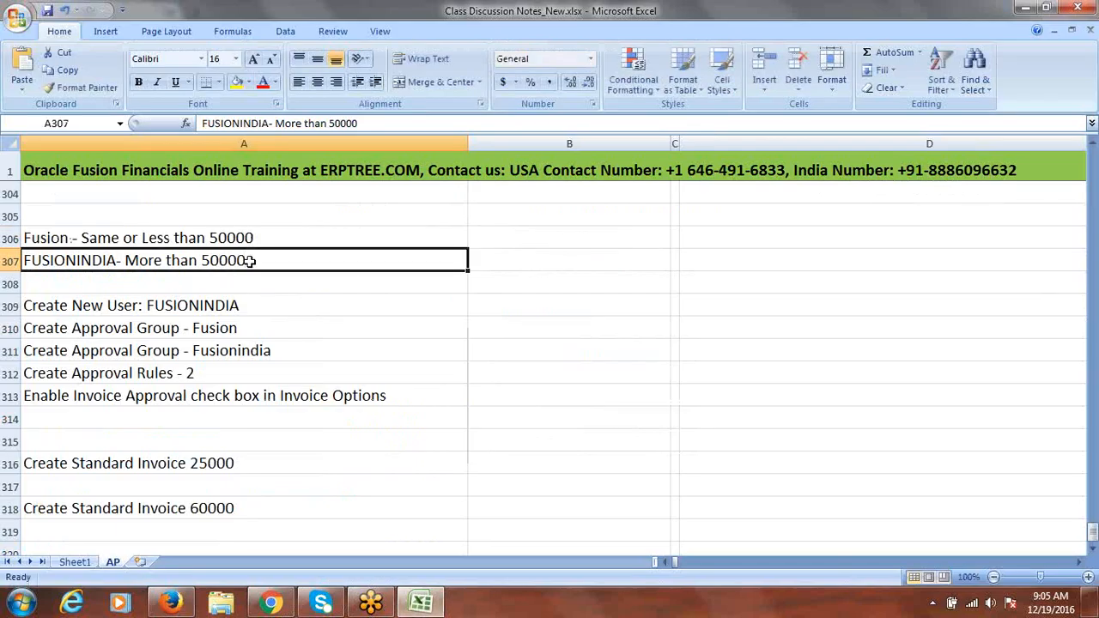
pyautogui.doubleClick(249, 260)
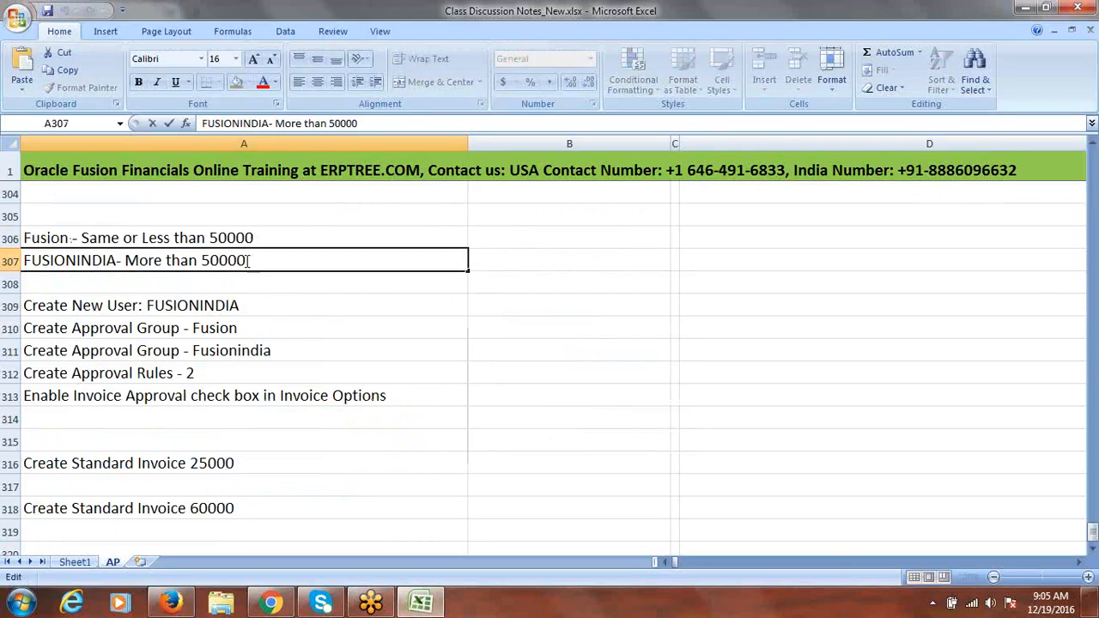
pyautogui.moveTo(249, 260); pyautogui.dragTo(43, 248)
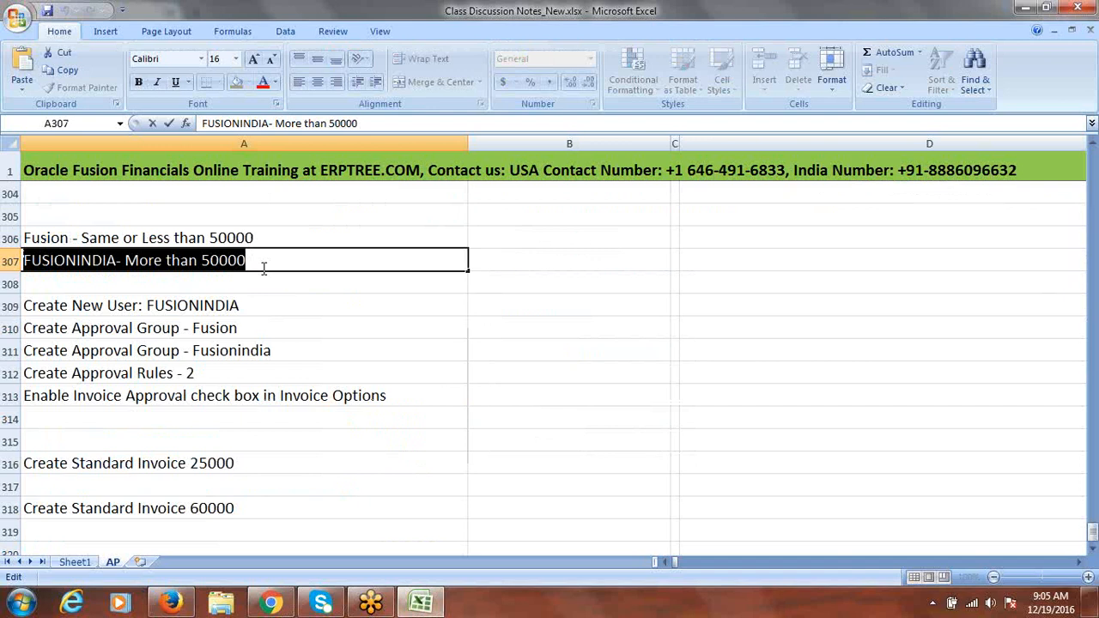
pyautogui.hotkey('alt', 'Tab')
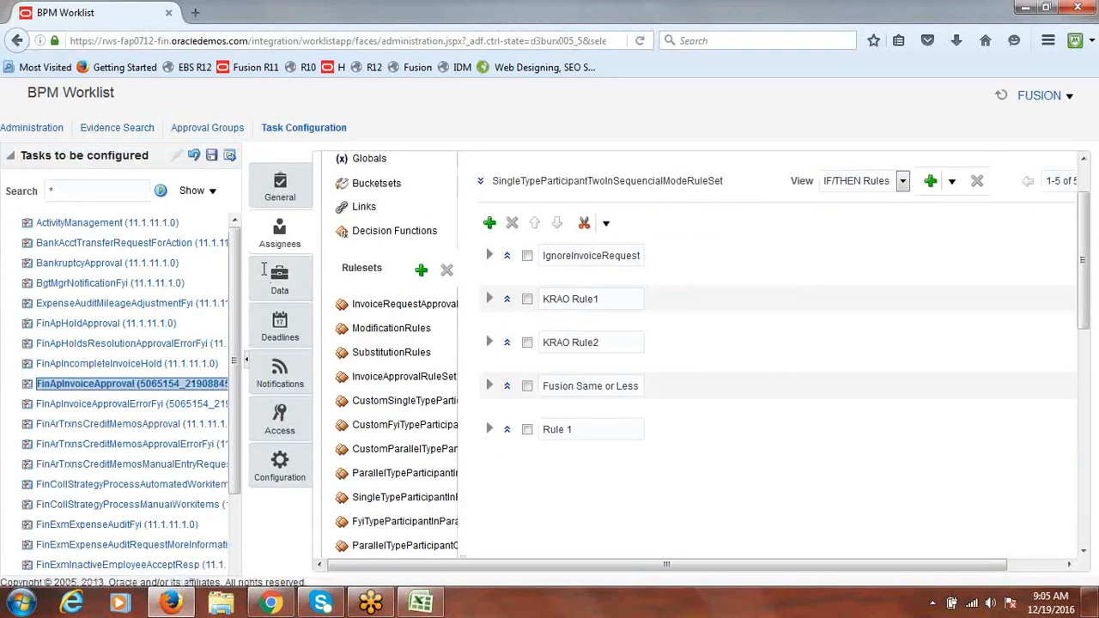
# Rename Rule 1 to the copied FUSIONINDIA name, replacing the hyphen with a colon
pyautogui.moveTo(584, 427); pyautogui.dragTo(510, 428)
pyautogui.write('IDIA- More than 50000')
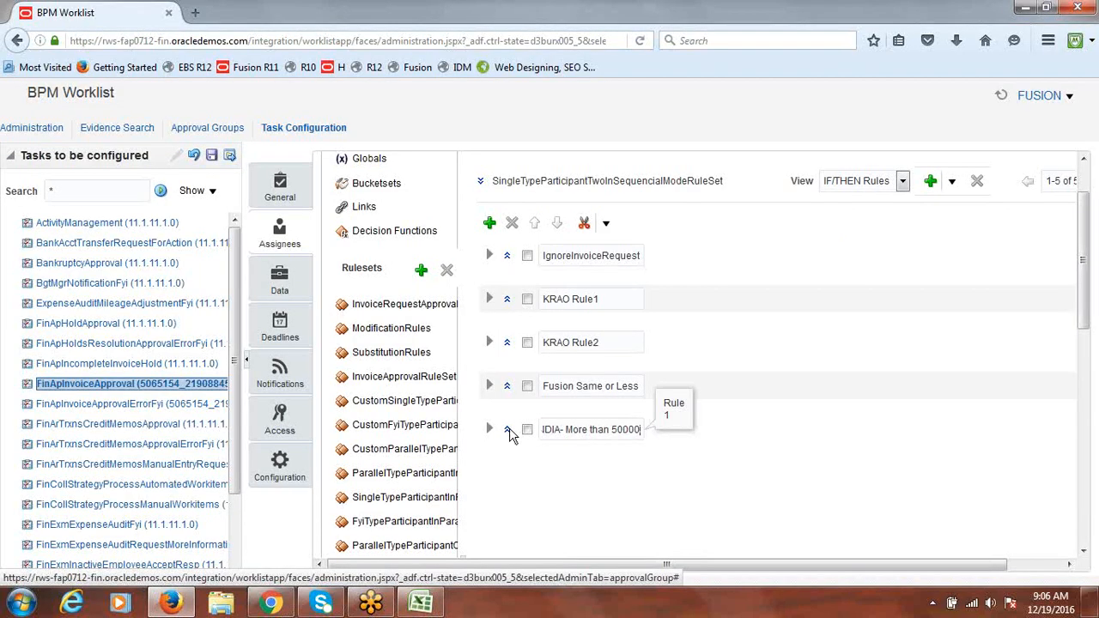
pyautogui.press('BackSpace')
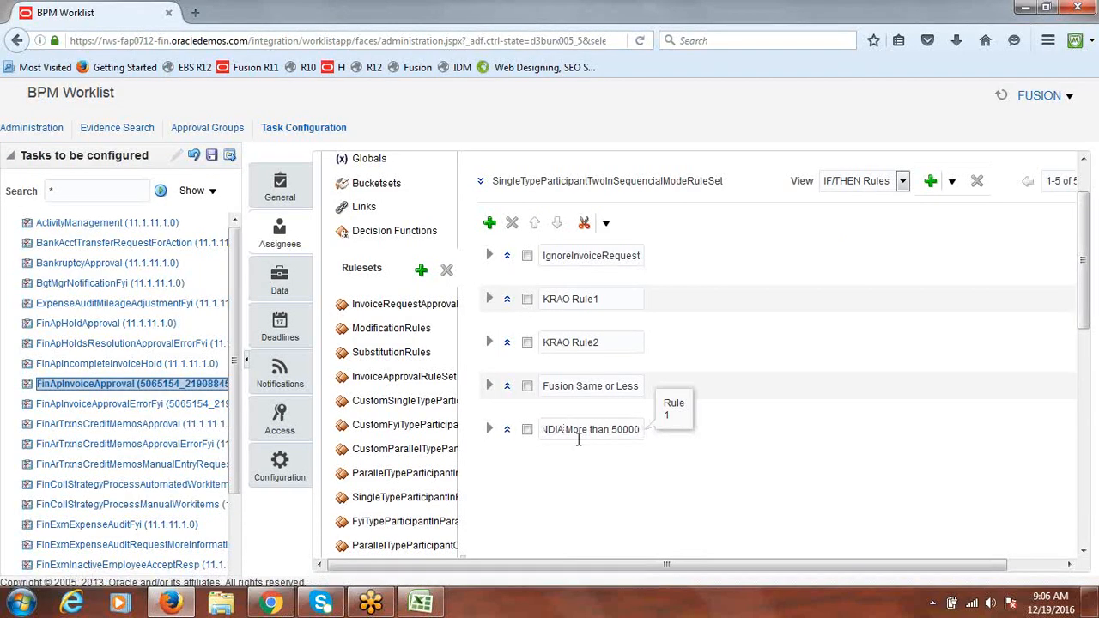
pyautogui.write(':')
pyautogui.click(846, 333)
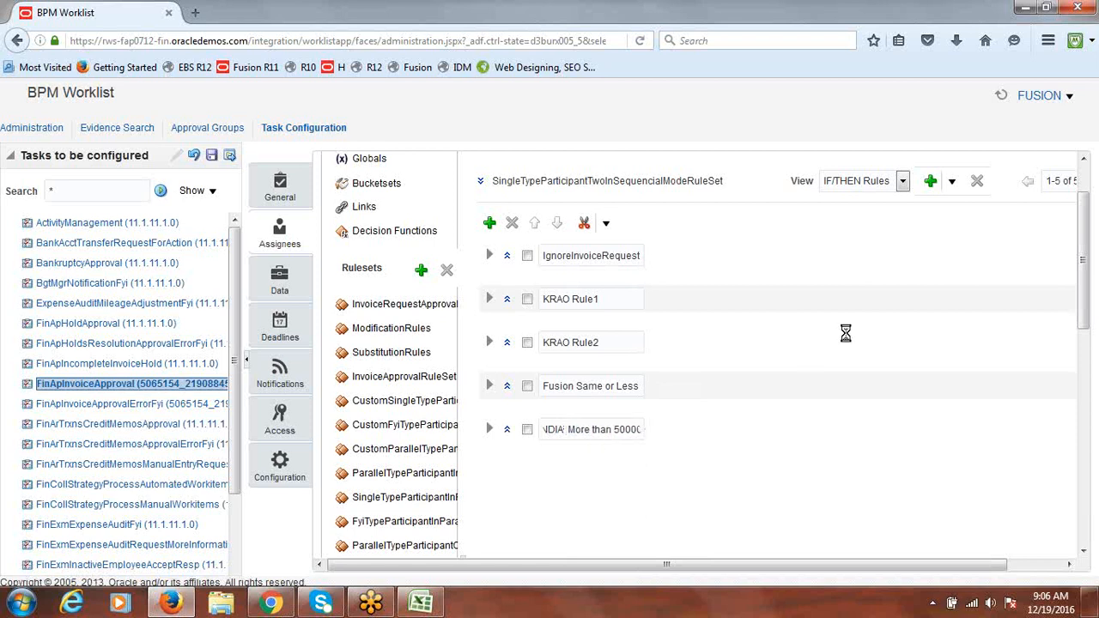
# Set the IF condition's left value to InvoiceHeader.invoiceAmount.longValue
pyautogui.moveTo(573, 433); pyautogui.dragTo(668, 434)
pyautogui.click(487, 433)
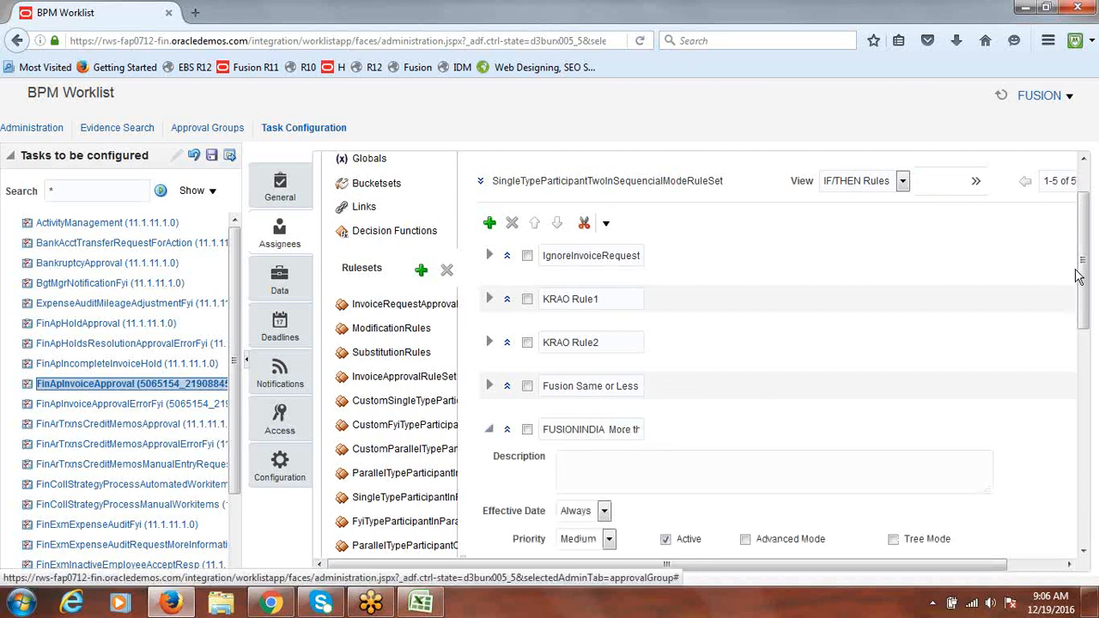
pyautogui.moveTo(1085, 291); pyautogui.dragTo(1086, 368)
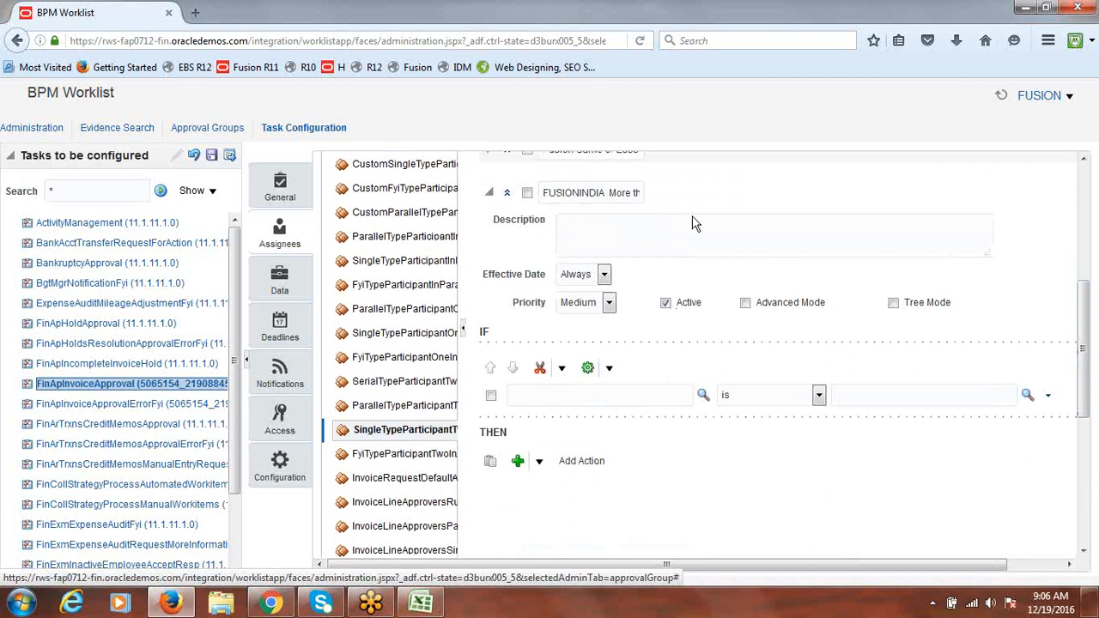
pyautogui.click(701, 396)
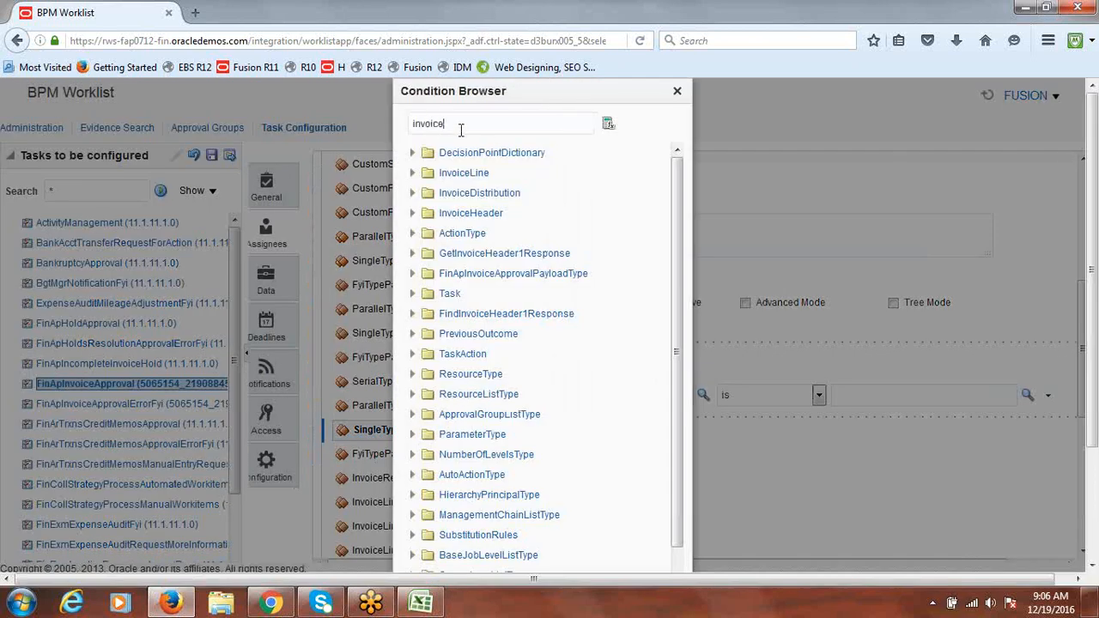
pyautogui.write('amount')
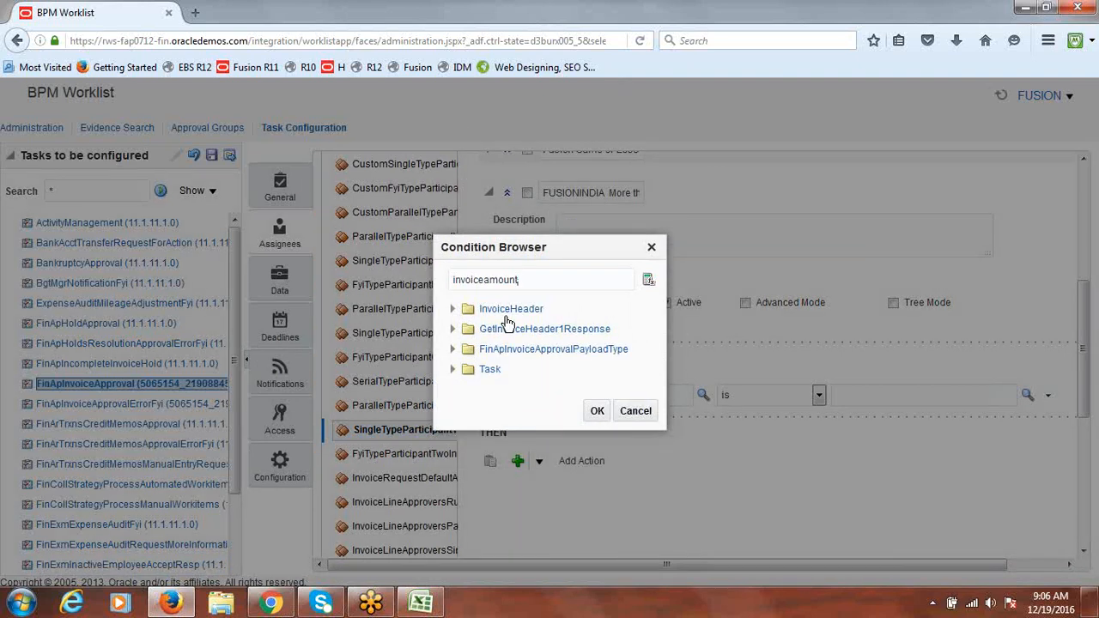
pyautogui.click(451, 312)
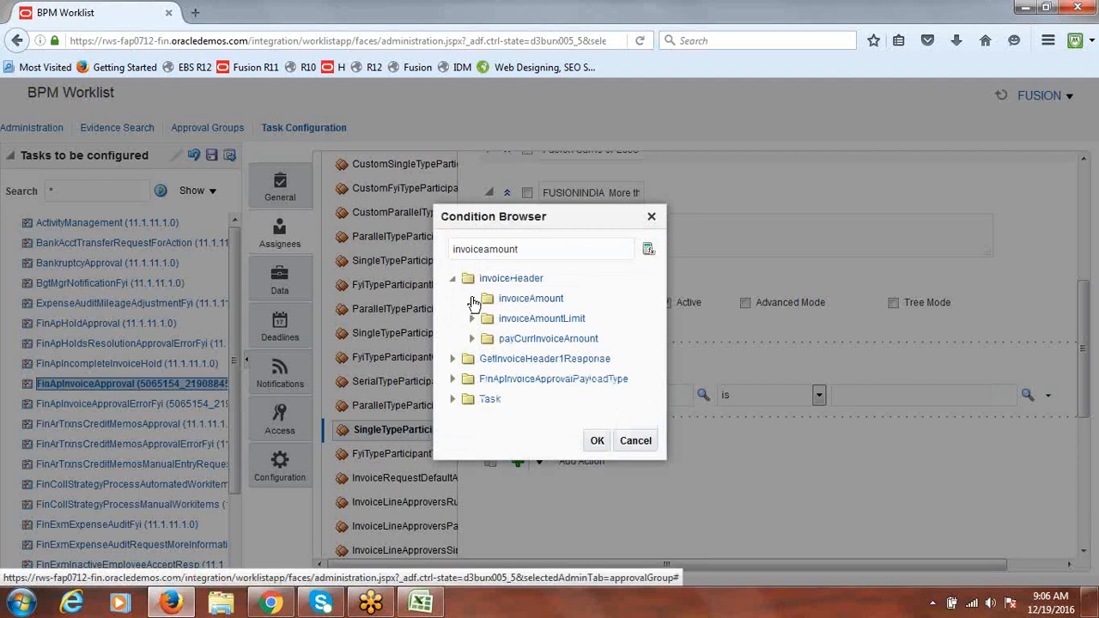
pyautogui.click(473, 300)
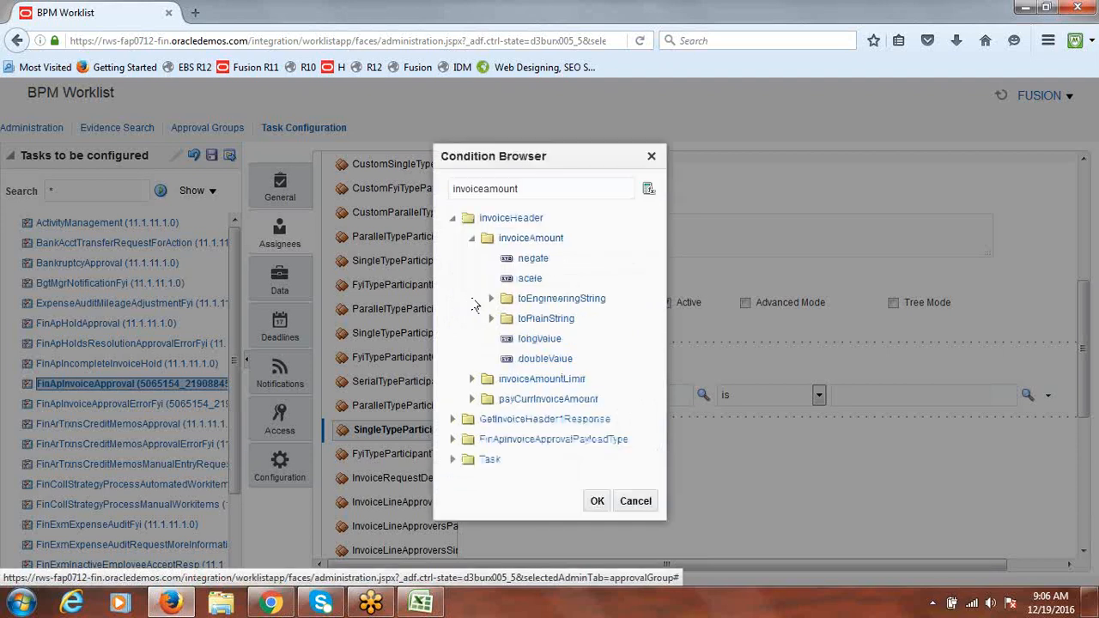
pyautogui.click(541, 342)
pyautogui.click(598, 501)
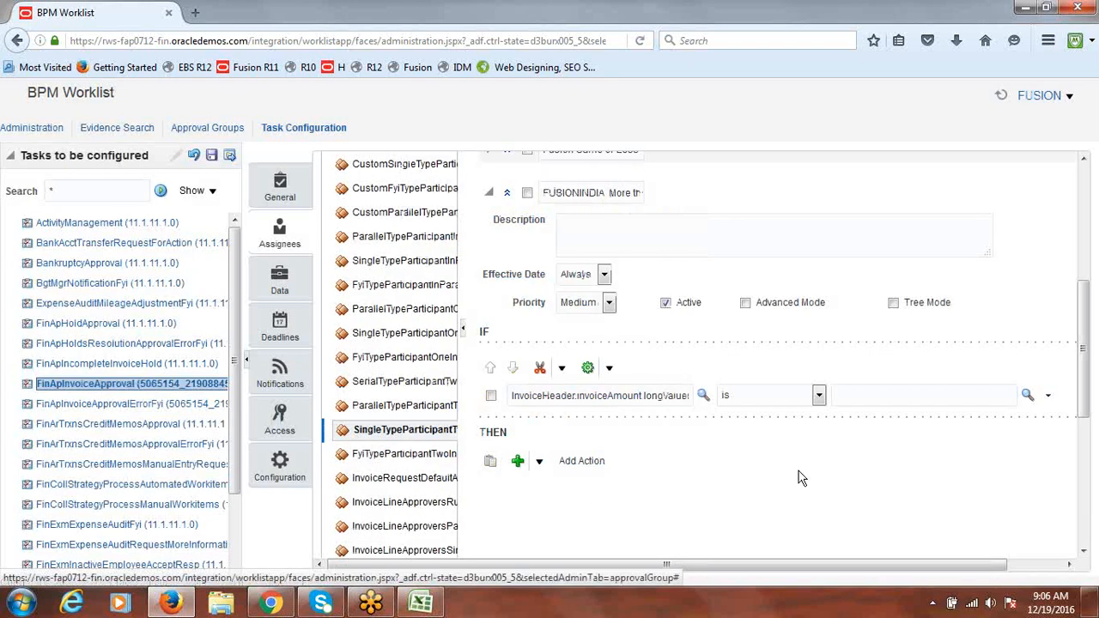
# Make the condition compare 'more than' against the constant 50000
pyautogui.click(818, 394)
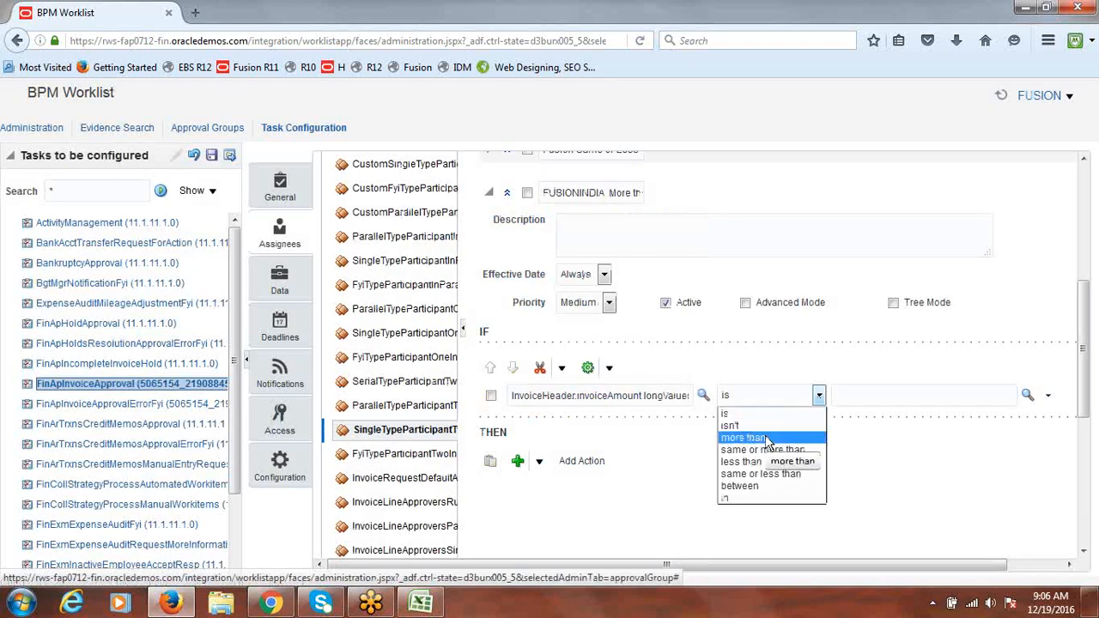
pyautogui.click(767, 438)
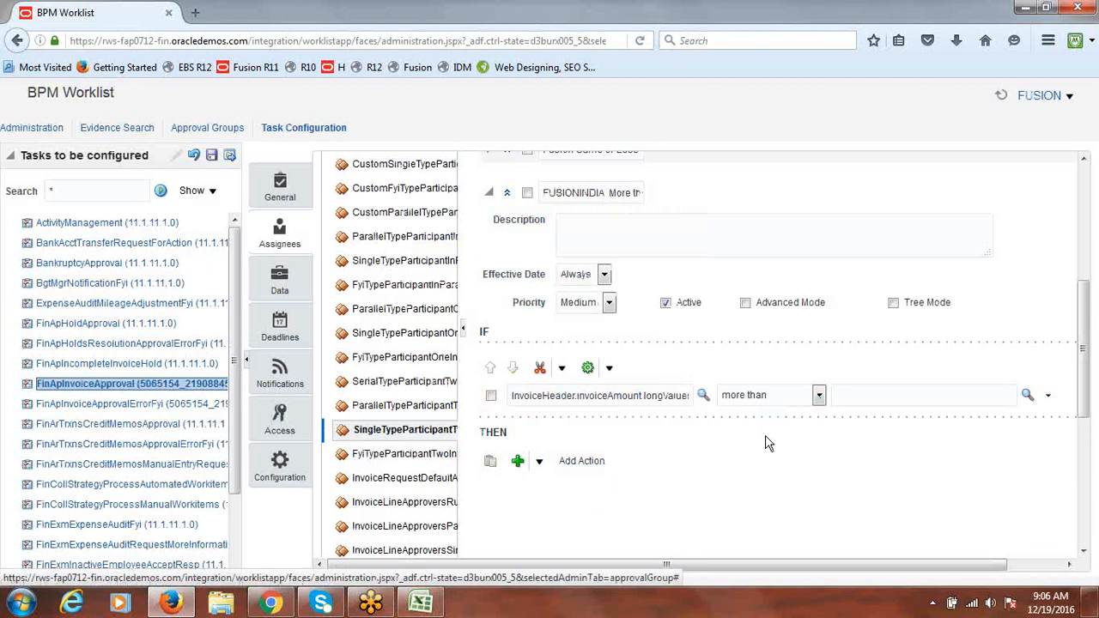
pyautogui.click(1027, 396)
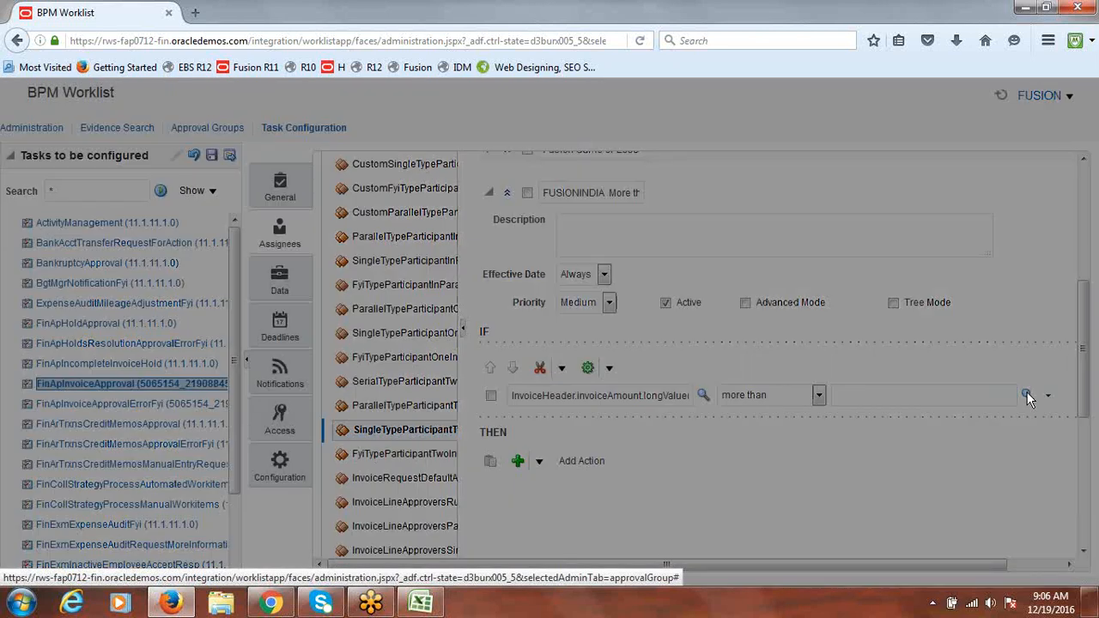
pyautogui.scroll(-3, 1092, 270)
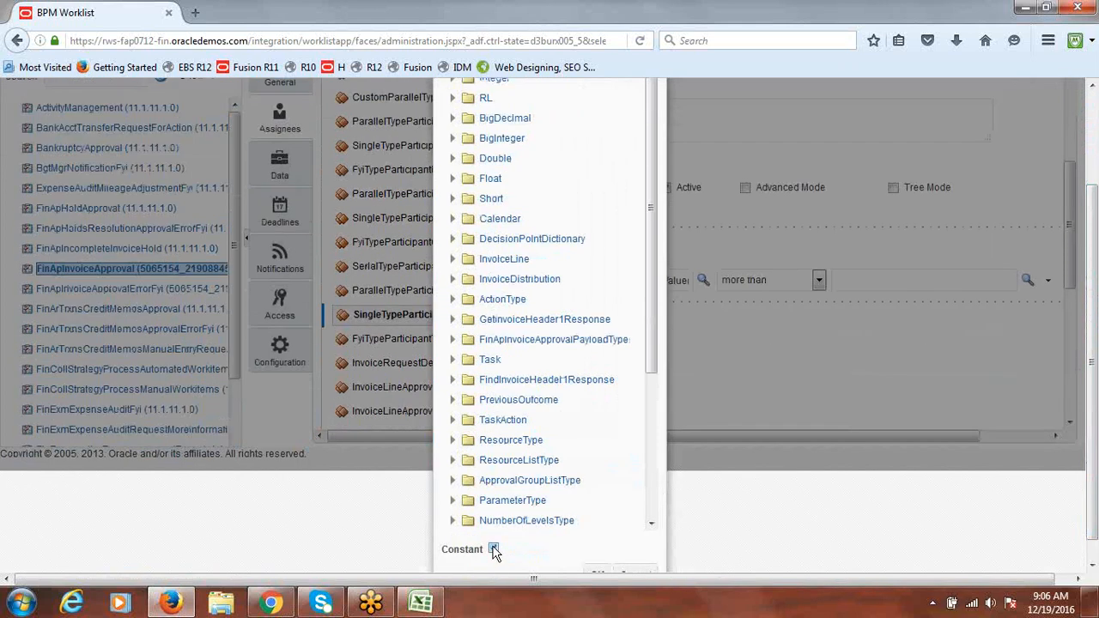
pyautogui.click(494, 550)
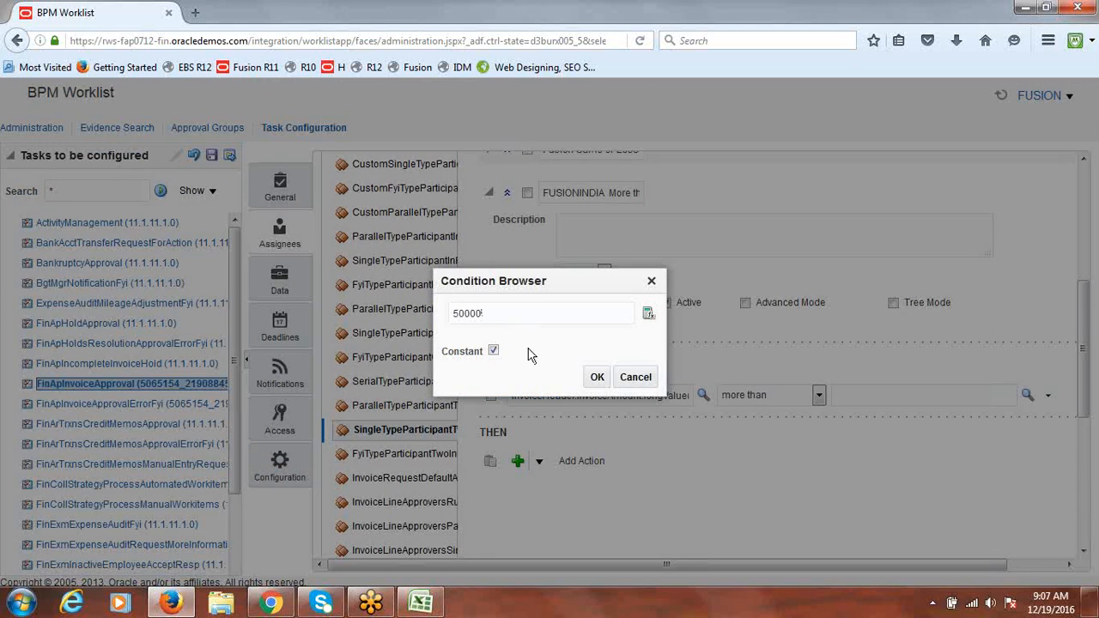
pyautogui.click(593, 379)
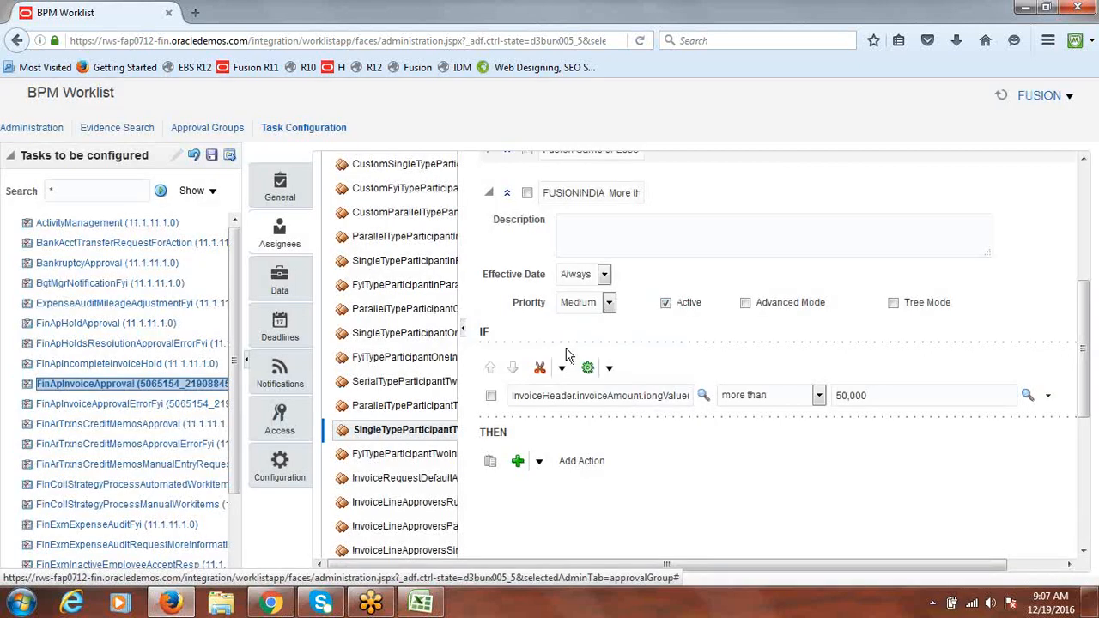
pyautogui.scroll(-3, 1087, 355)
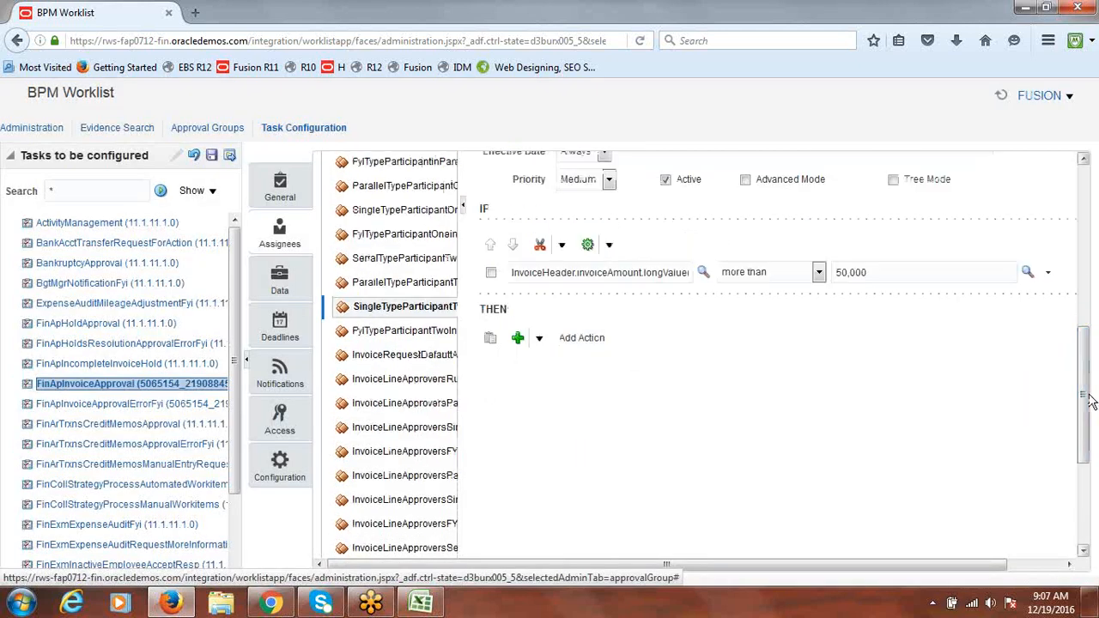
# Add a Required Approval Group action using the 'Fusion AP More than 50000' group
pyautogui.click(541, 340)
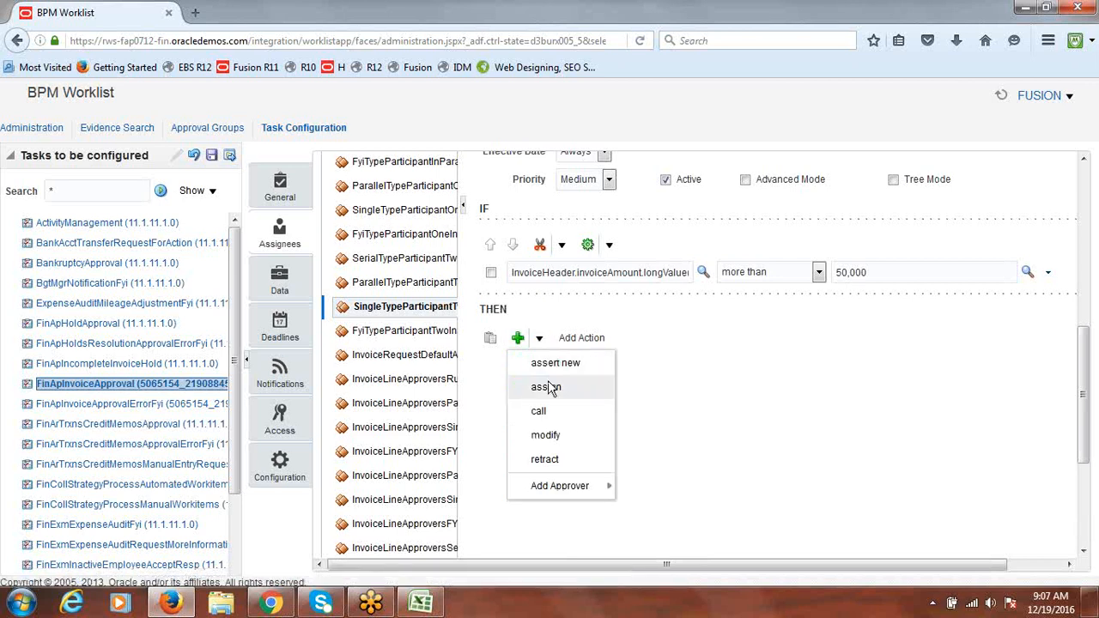
pyautogui.moveTo(548, 485)
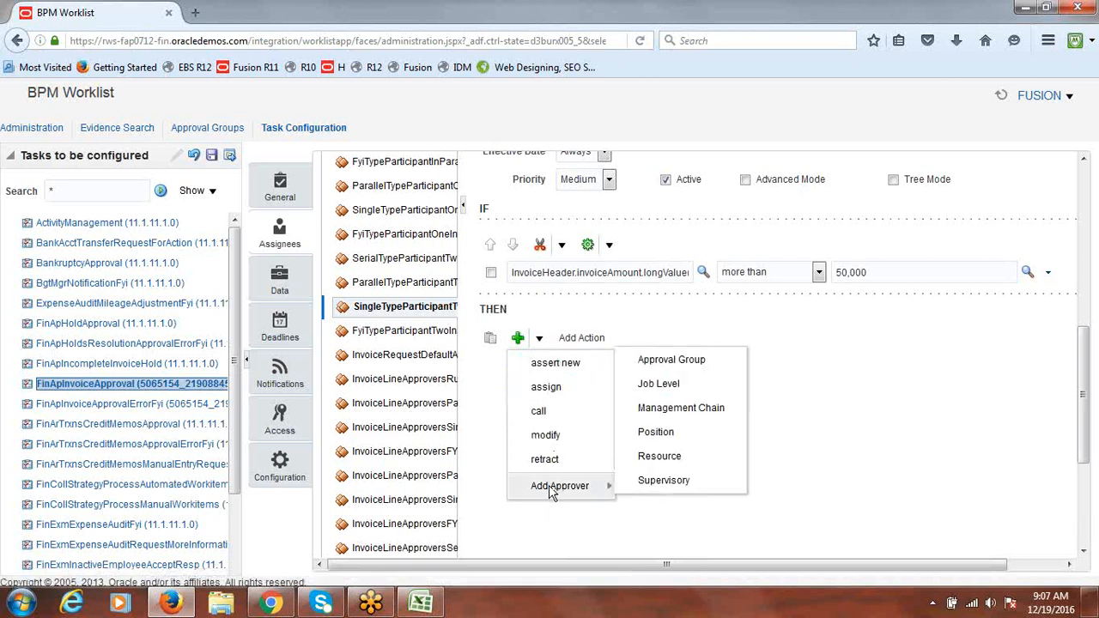
pyautogui.click(669, 360)
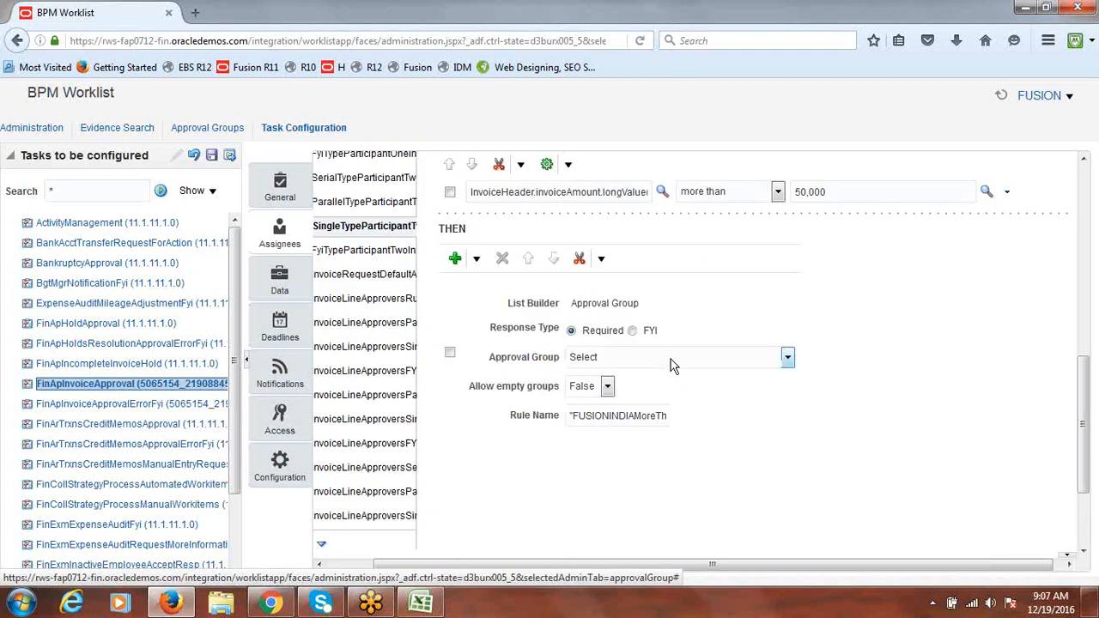
pyautogui.click(787, 358)
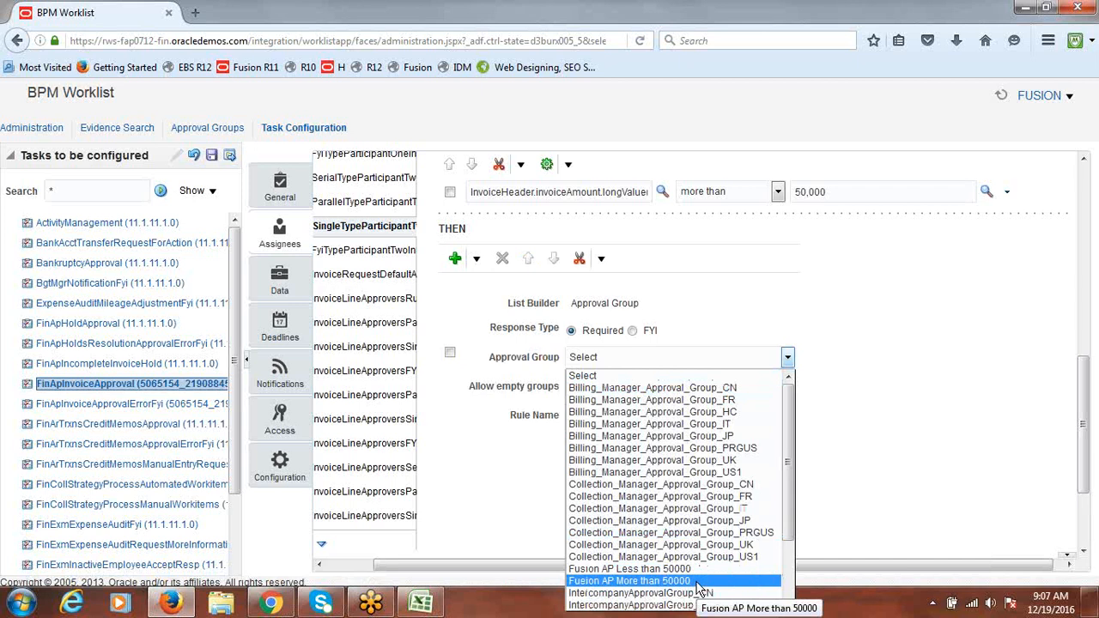
pyautogui.click(652, 581)
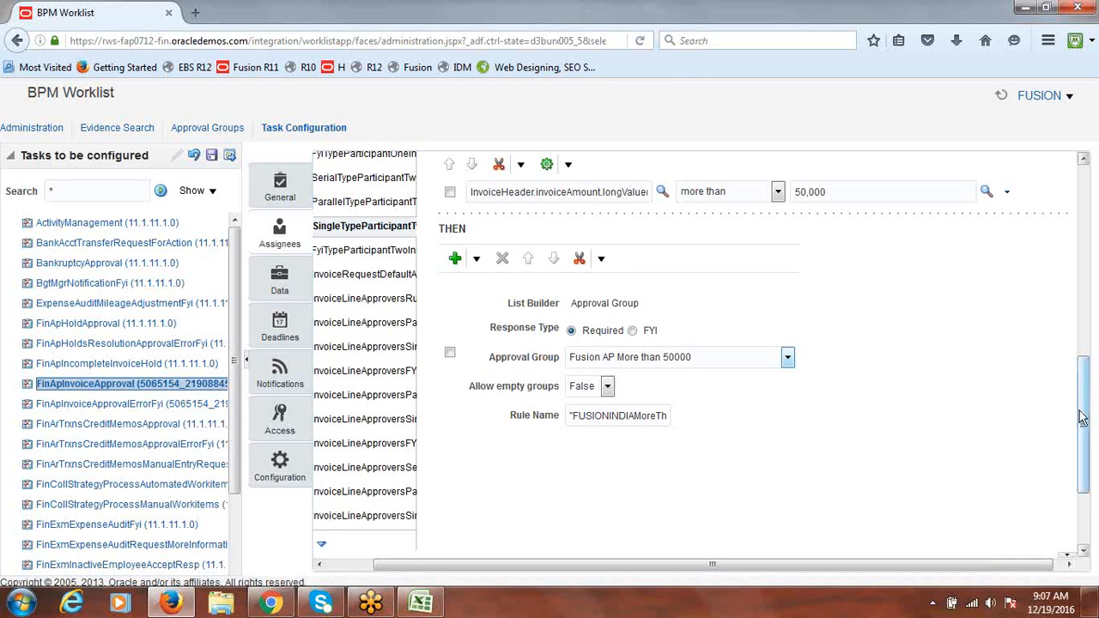
pyautogui.moveTo(1082, 418); pyautogui.dragTo(1078, 221)
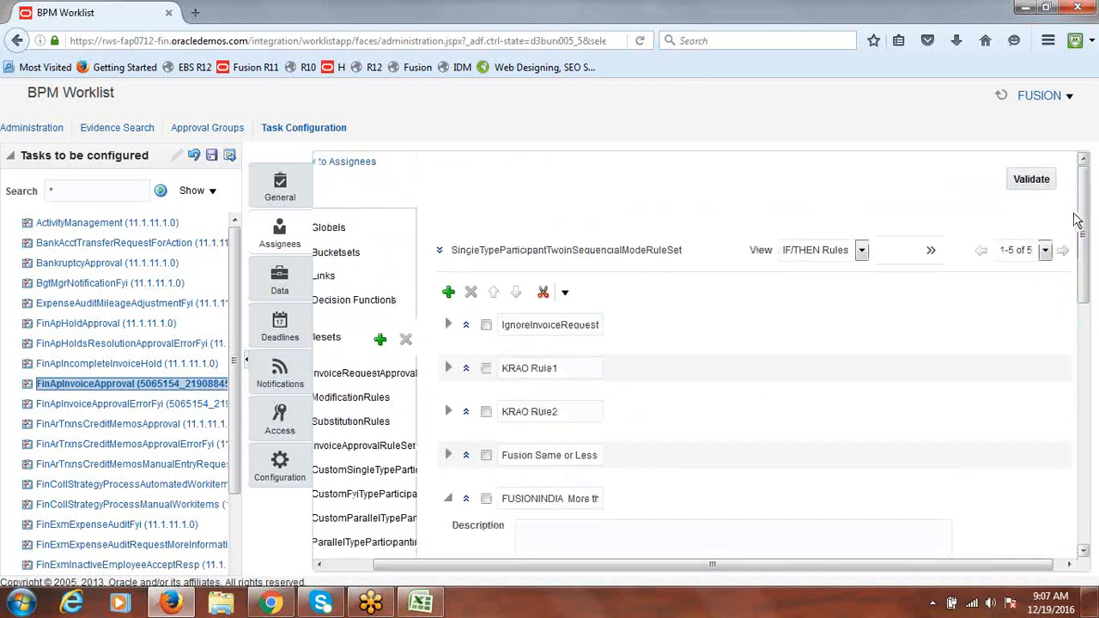
# Validate the rule set and review the validation log
pyautogui.click(1040, 184)
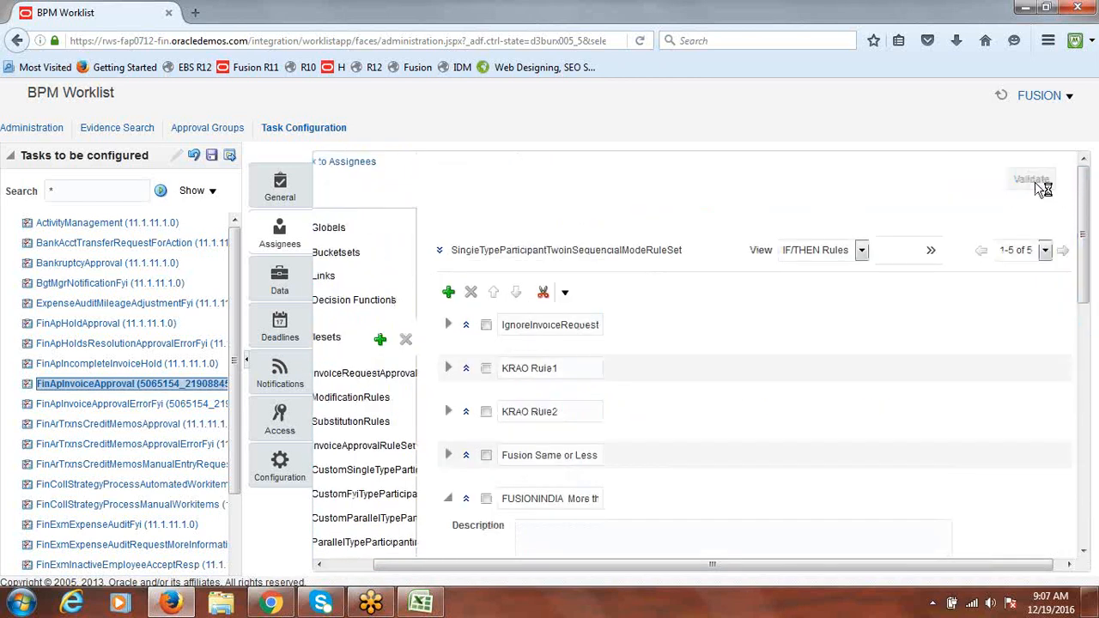
pyautogui.moveTo(1084, 242); pyautogui.dragTo(1096, 479)
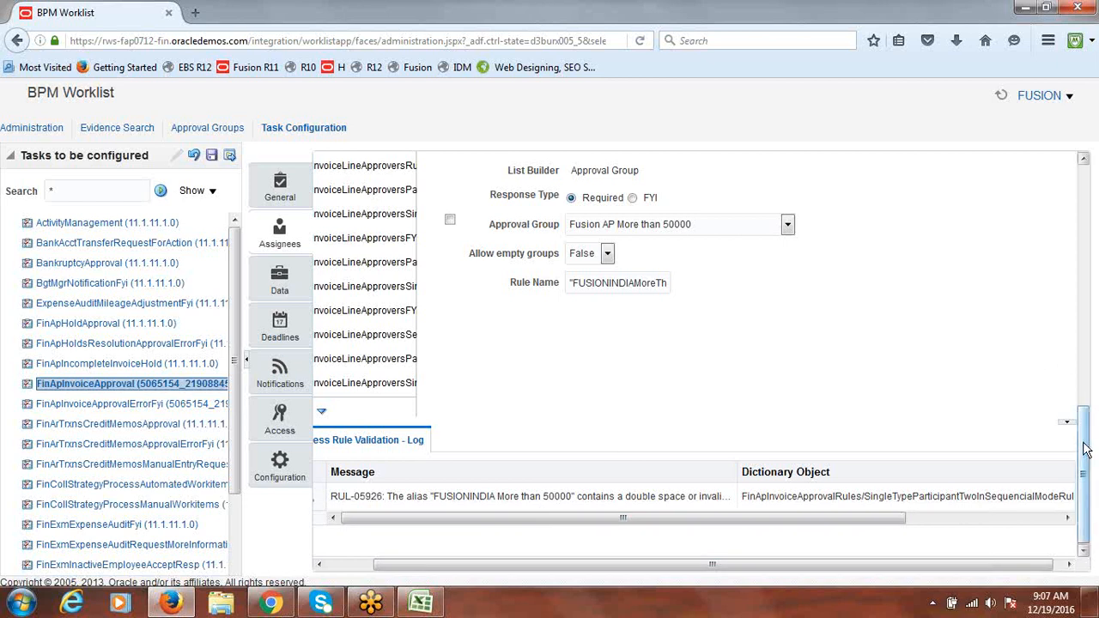
pyautogui.moveTo(1086, 412)
pyautogui.mouseDown()
pyautogui.moveTo(1083, 337)
pyautogui.moveTo(1095, 423)
pyautogui.mouseUp()
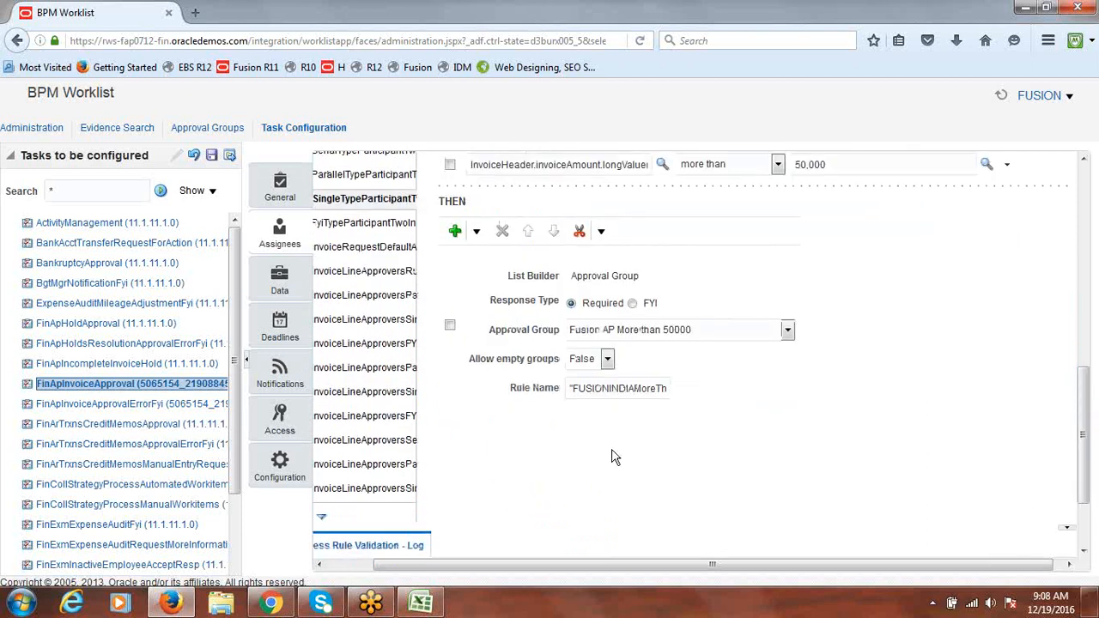
# Clear the THEN action's Rule Name value and review the RUL-05926 double-space warning
pyautogui.tripleClick(594, 388)
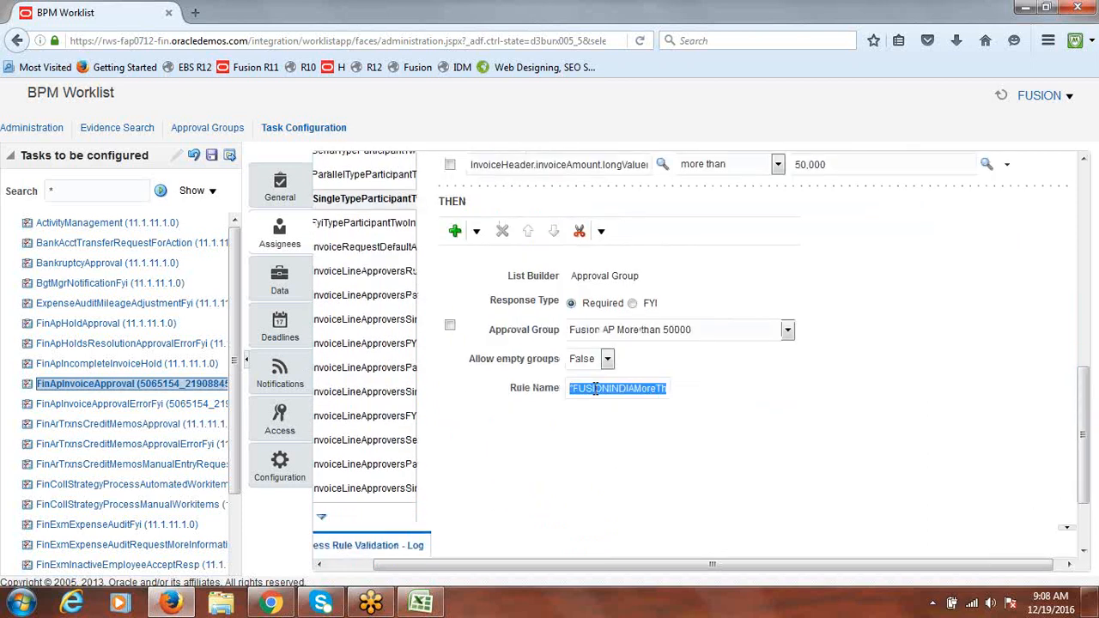
pyautogui.press('BackSpace')
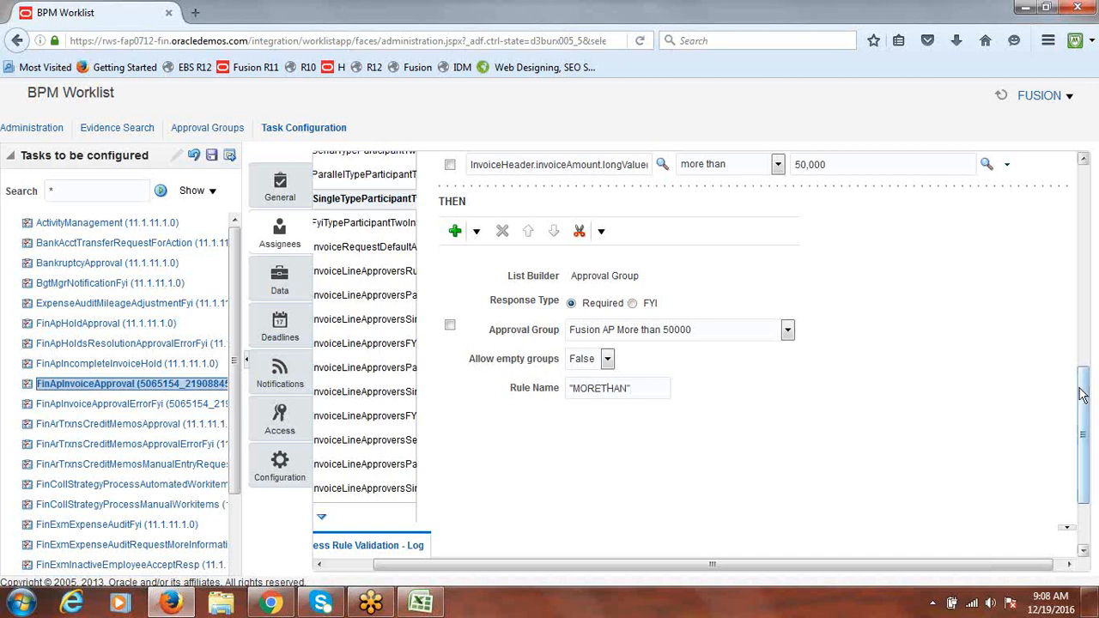
pyautogui.scroll(3, 1086, 389)
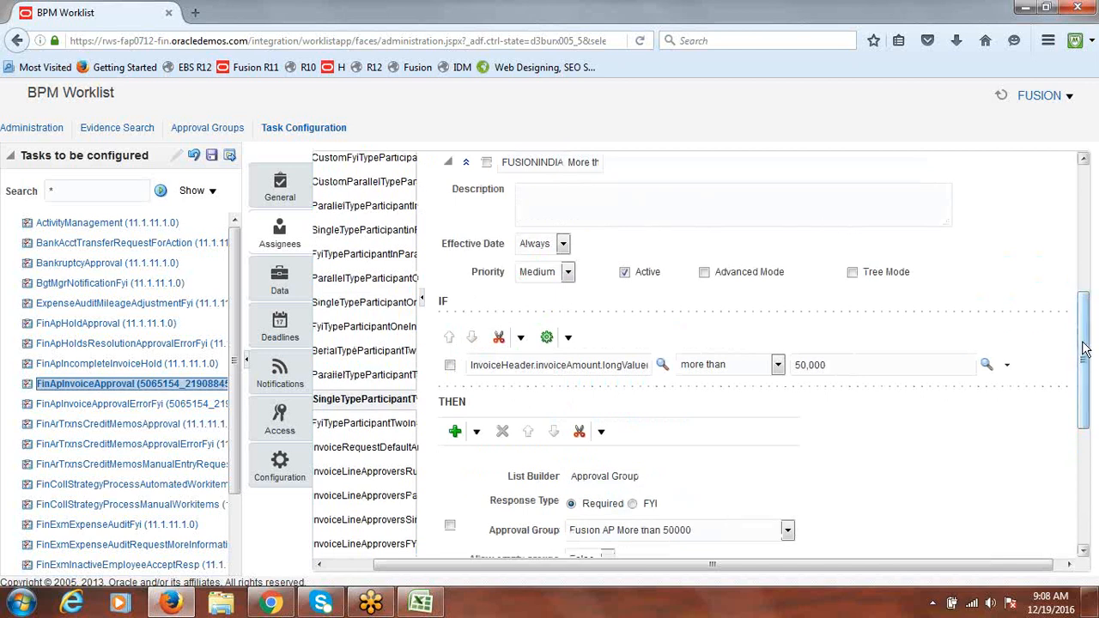
pyautogui.scroll(-2, 1092, 345)
pyautogui.scroll(7, 1092, 345)
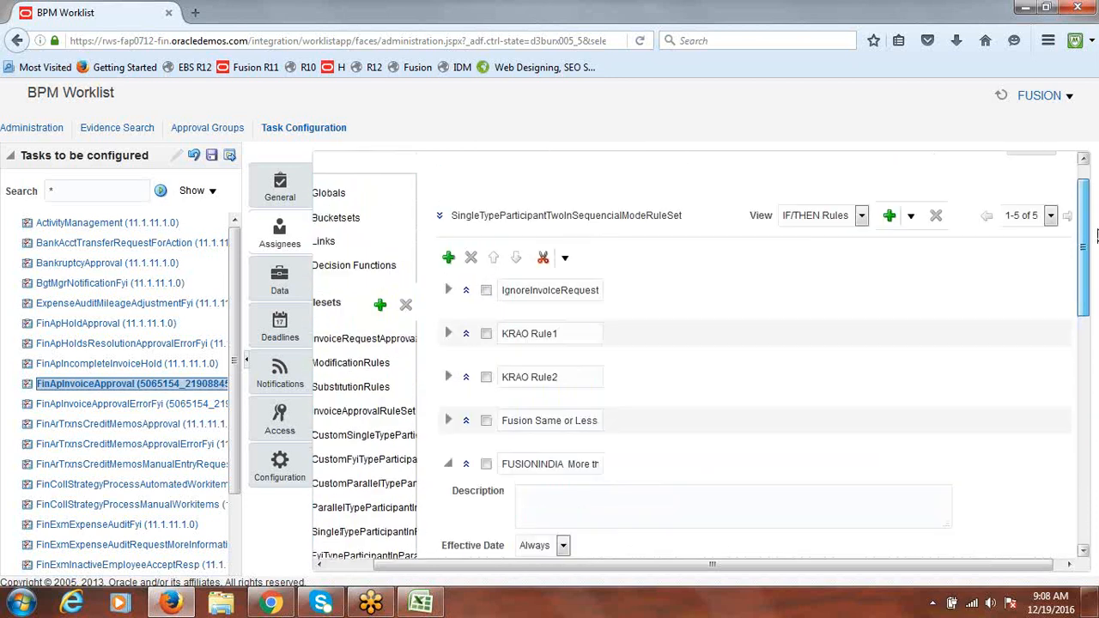
pyautogui.scroll(2, 1065, 206)
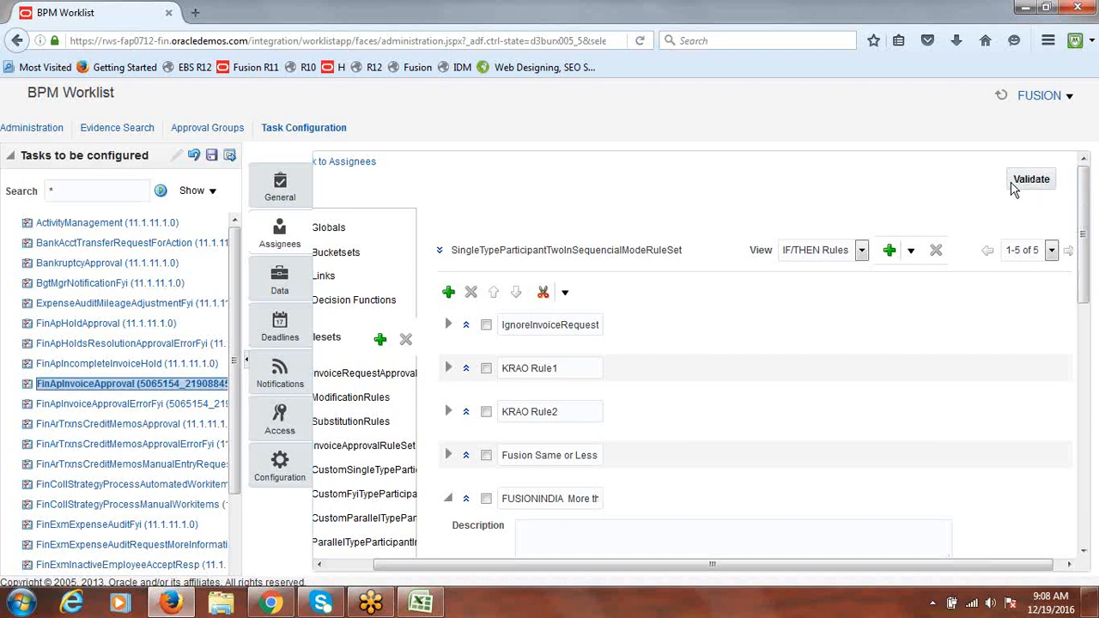
pyautogui.moveTo(1087, 232); pyautogui.dragTo(1088, 398)
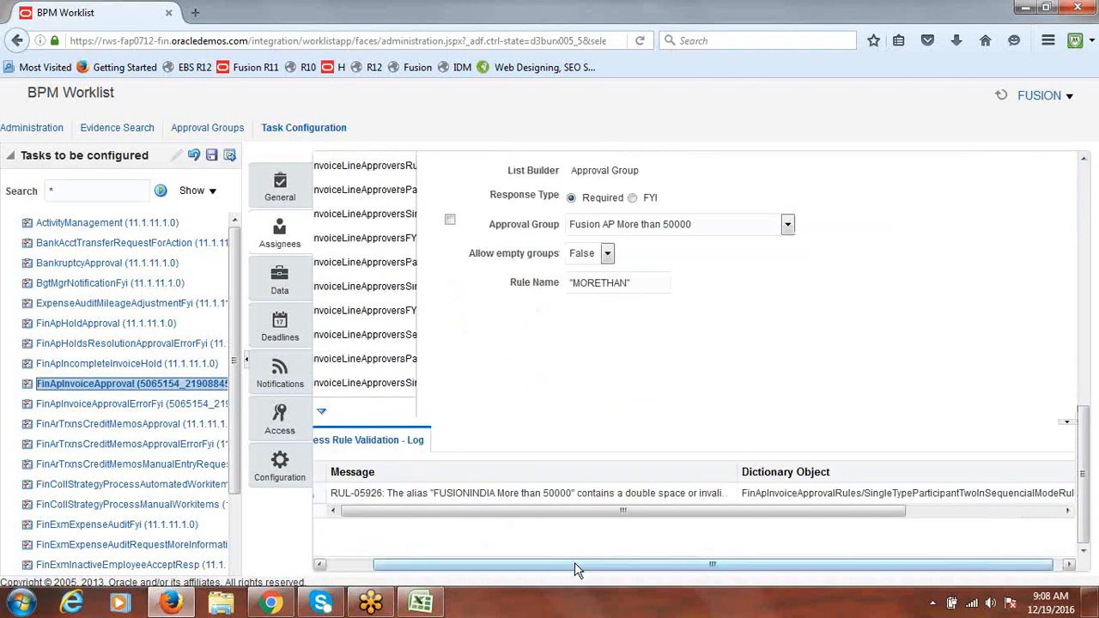
pyautogui.moveTo(574, 564); pyautogui.dragTo(530, 576)
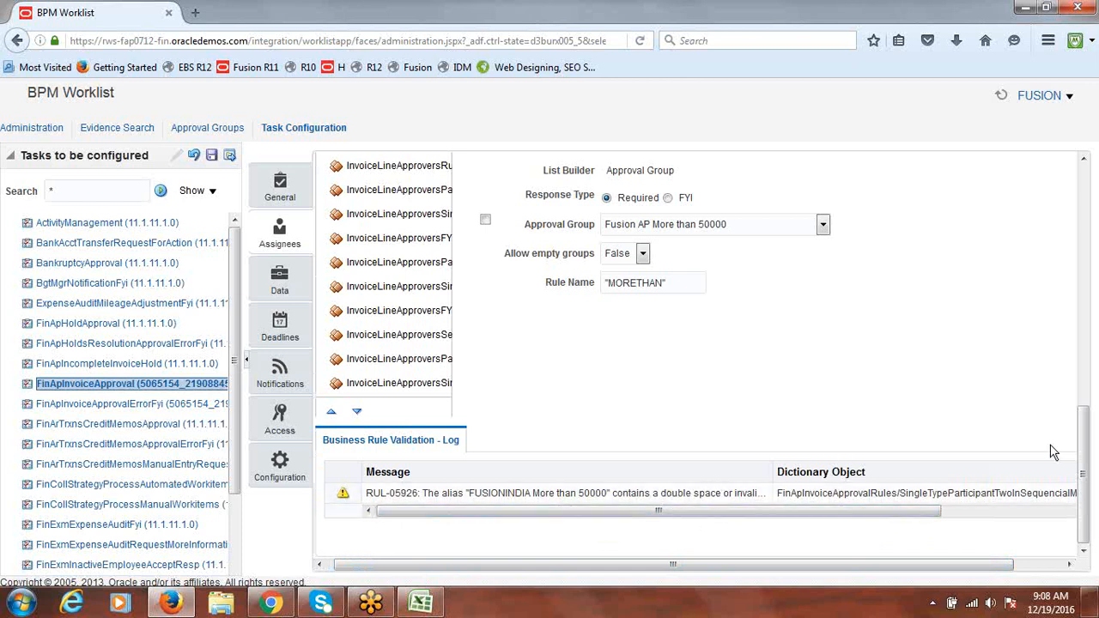
pyautogui.moveTo(1083, 455); pyautogui.dragTo(1097, 268)
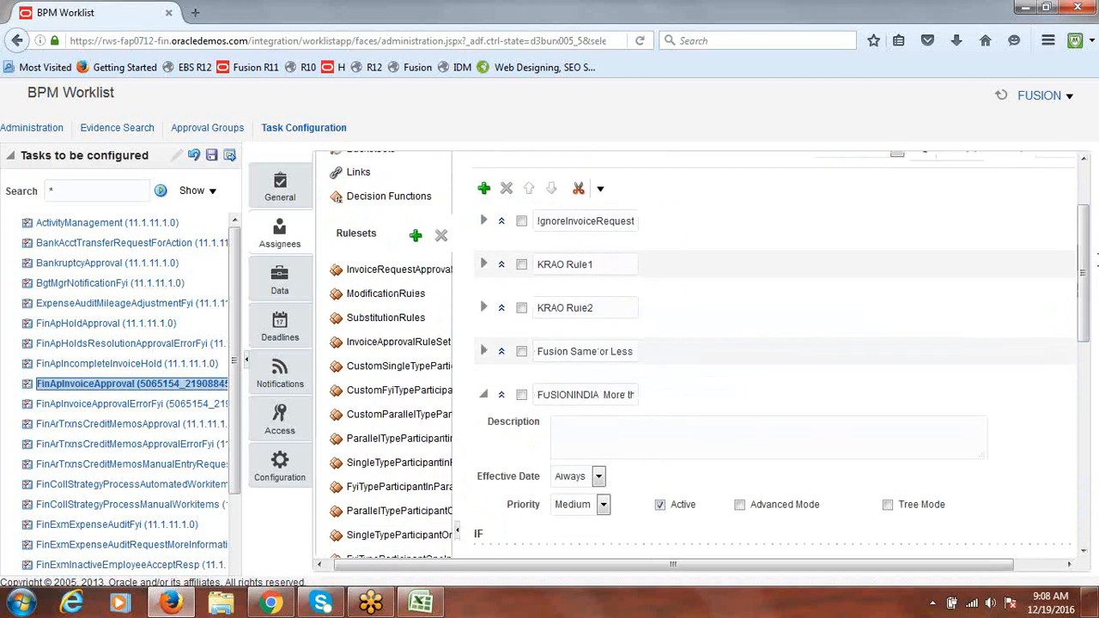
# Rename the FUSIONINDIA rule to 'Fusion More Than 50000' and recheck the validation log
pyautogui.tripleClick(569, 394)
pyautogui.doubleClick(569, 395)
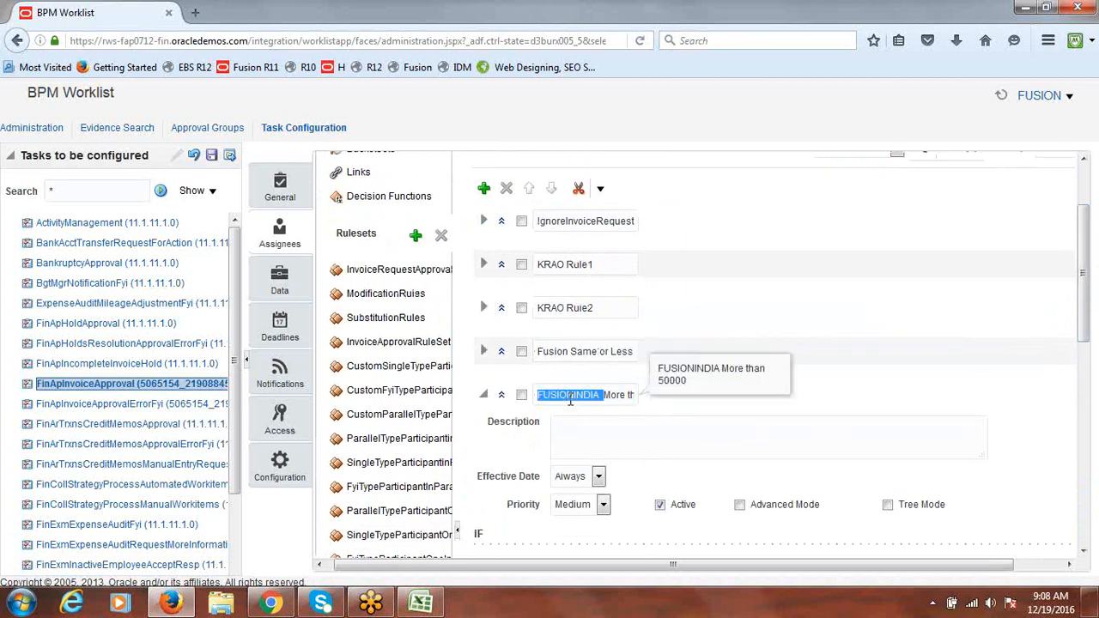
pyautogui.tripleClick(569, 396)
pyautogui.write('F')
pyautogui.write('usion More')
pyautogui.write(' Than')
pyautogui.write(' 5000')
pyautogui.write('0')
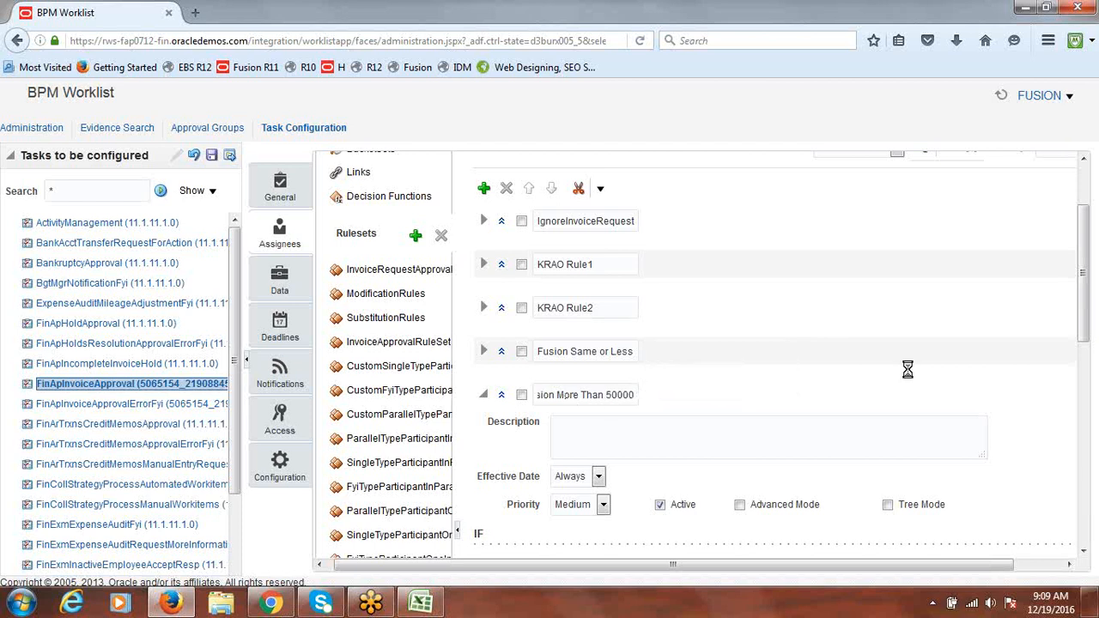
pyautogui.moveTo(1082, 305); pyautogui.dragTo(1084, 206)
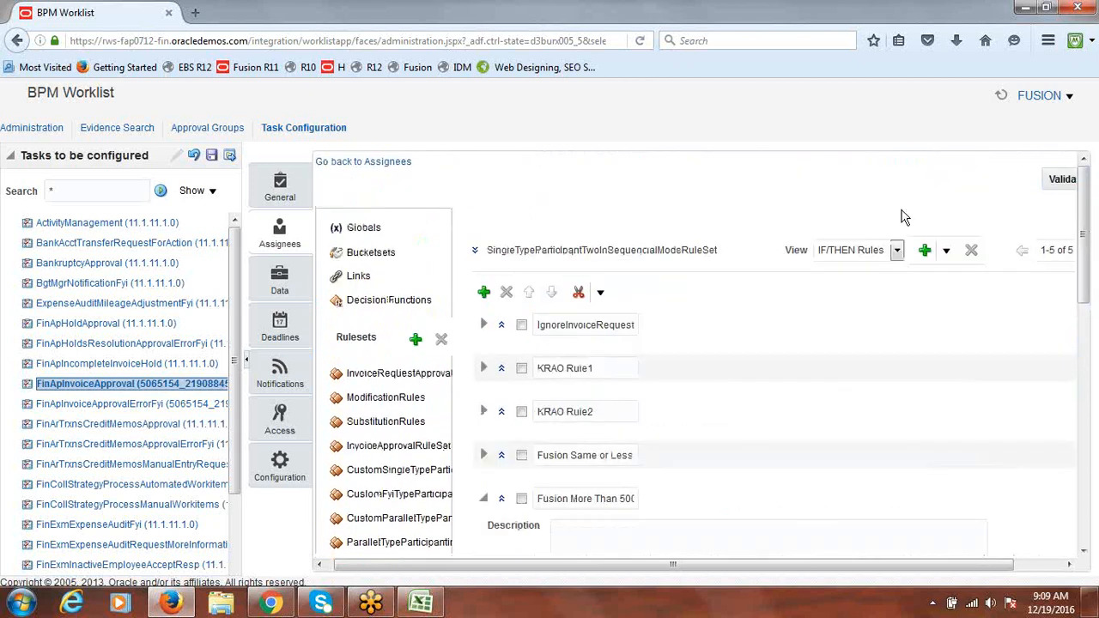
pyautogui.moveTo(1084, 245); pyautogui.dragTo(1096, 485)
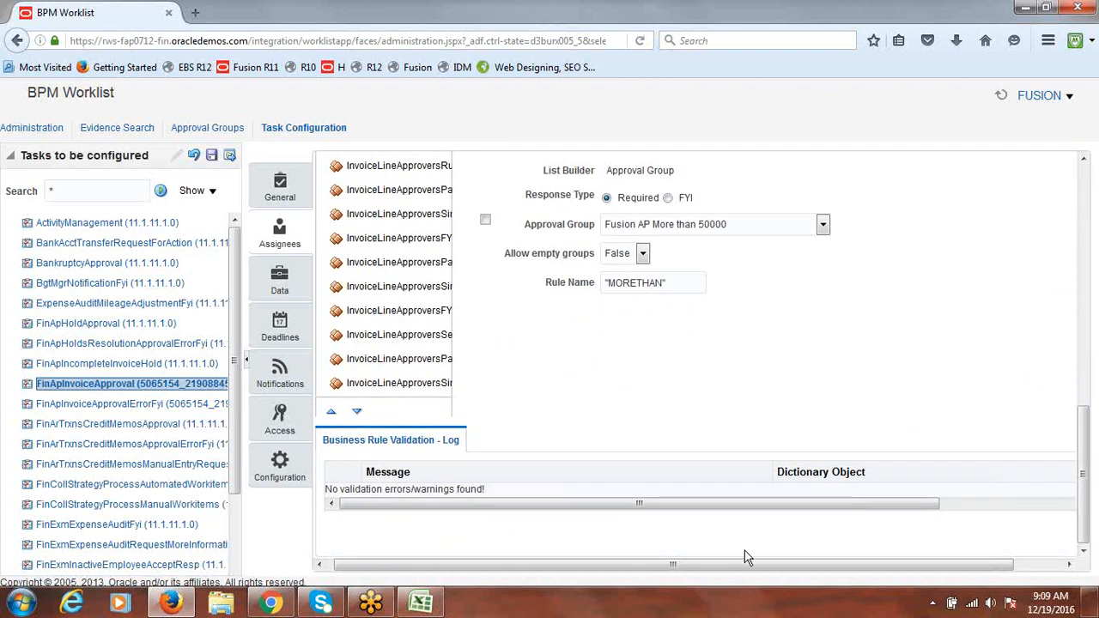
pyautogui.moveTo(742, 565); pyautogui.dragTo(736, 565)
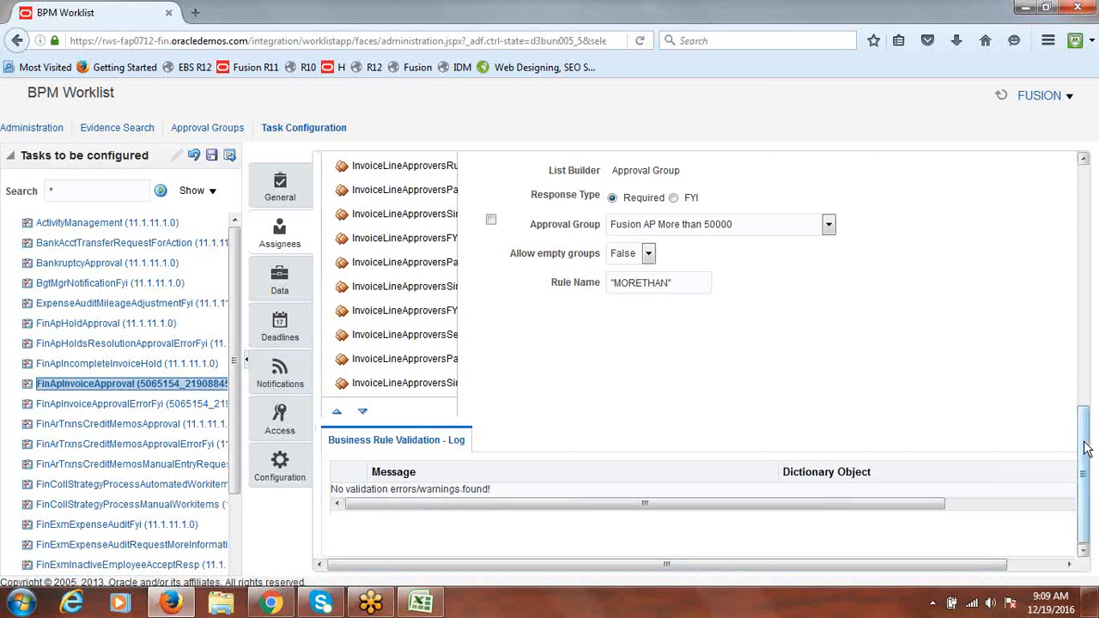
pyautogui.moveTo(1084, 449); pyautogui.dragTo(1090, 363)
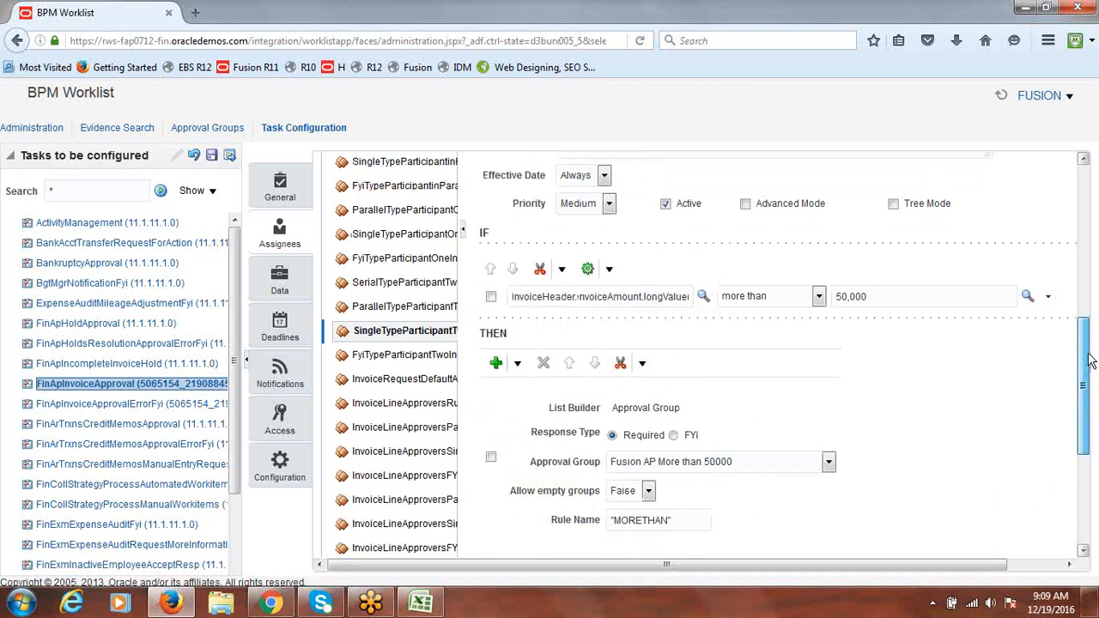
# Expand the Fusion Same or Less rule to review its details
pyautogui.scroll(5, 485, 298)
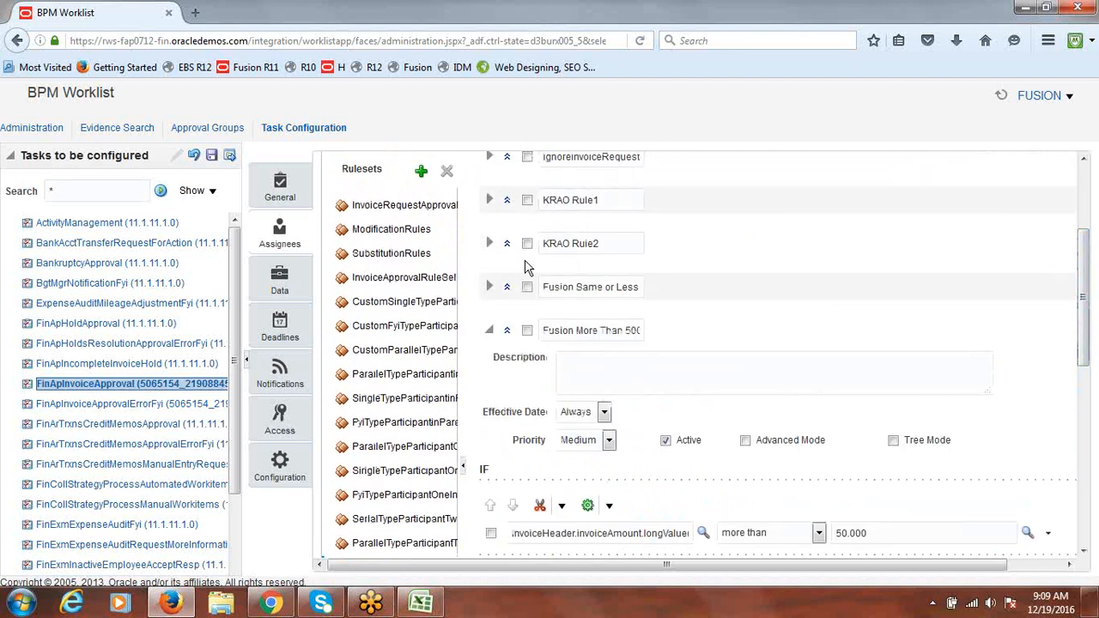
pyautogui.click(488, 286)
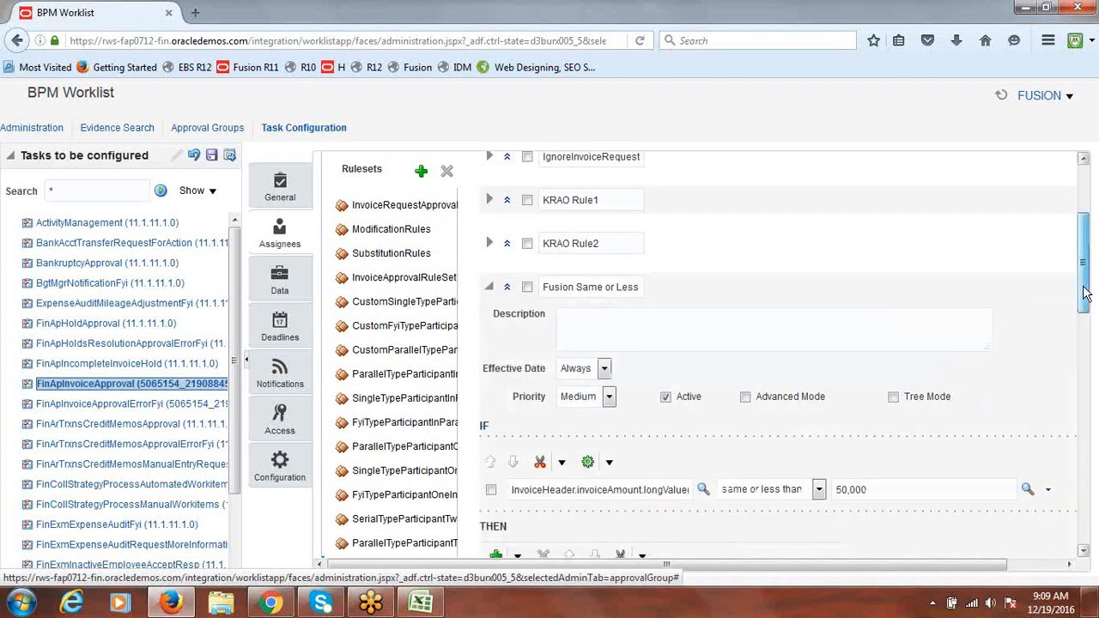
pyautogui.moveTo(1086, 288); pyautogui.dragTo(1088, 341)
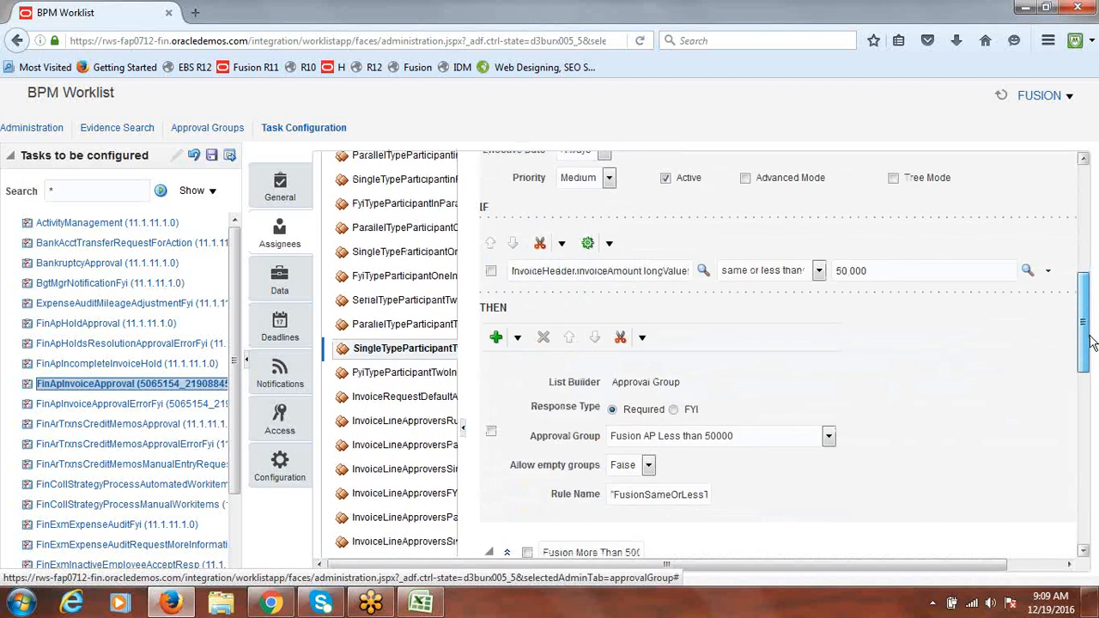
pyautogui.moveTo(1090, 342); pyautogui.dragTo(1075, 205)
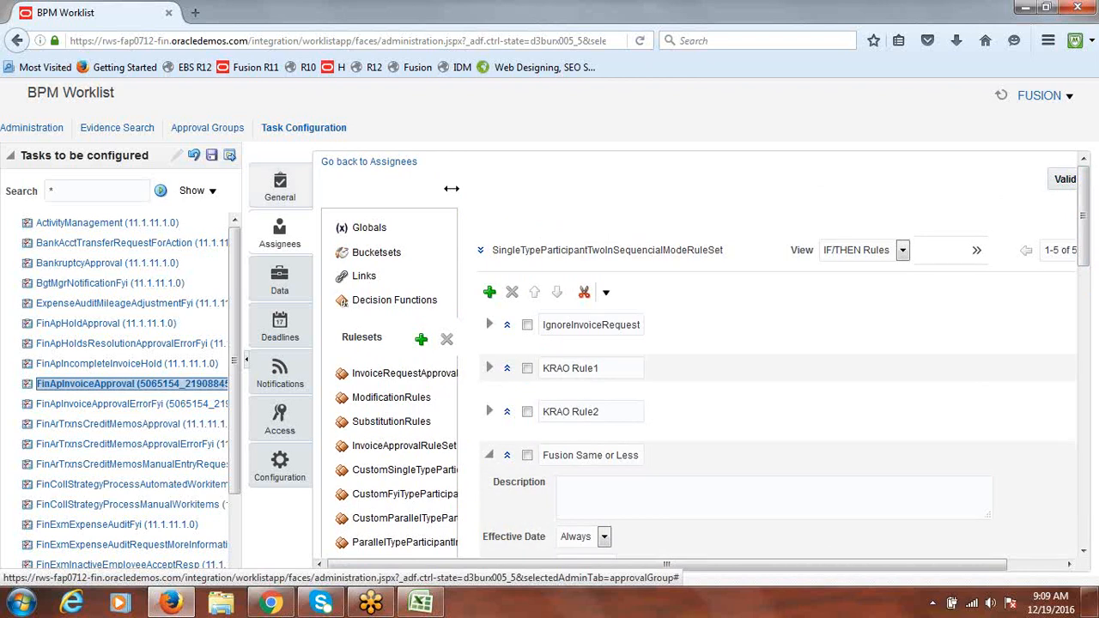
# Save the FinApInvoiceApproval task configuration without a comment
pyautogui.click(212, 157)
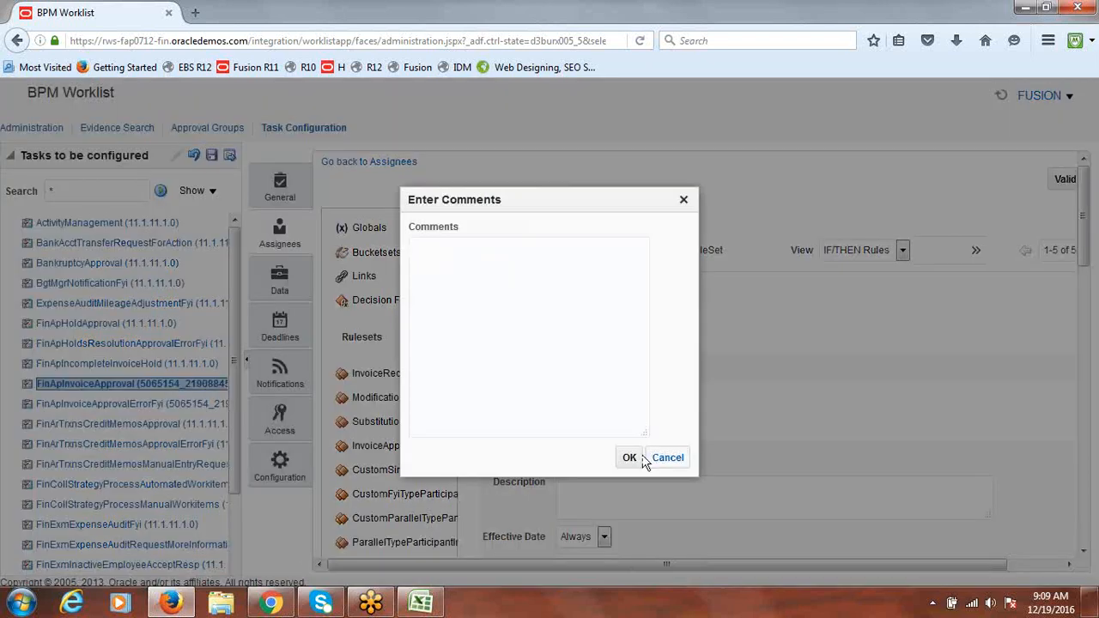
pyautogui.click(632, 459)
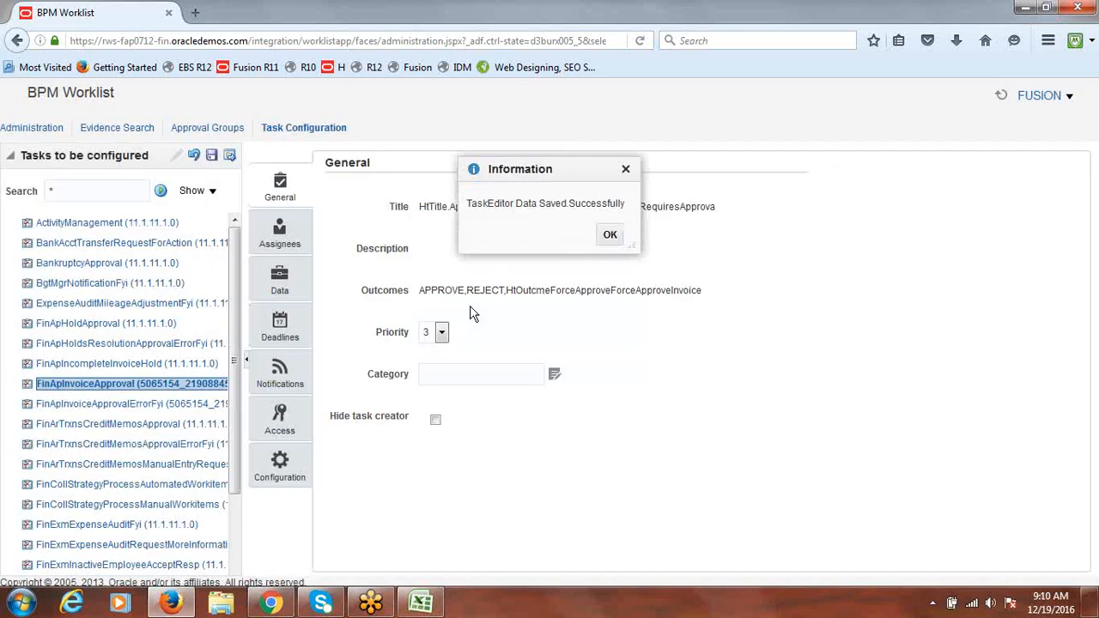
pyautogui.click(610, 236)
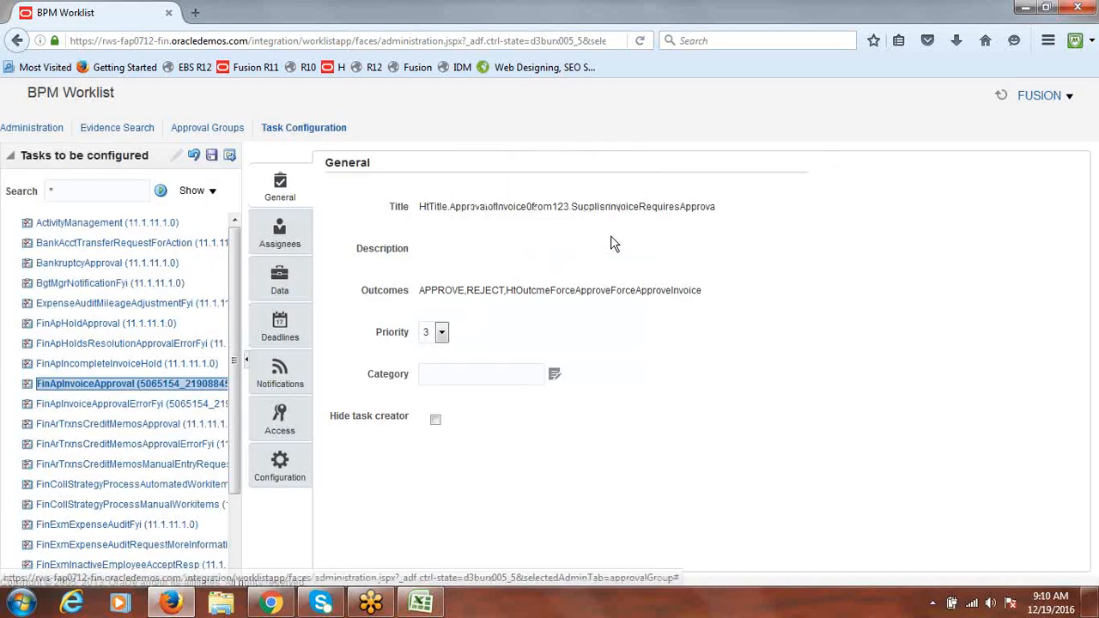
# Commit the saved configuration without a comment and close the confirmation
pyautogui.click(230, 156)
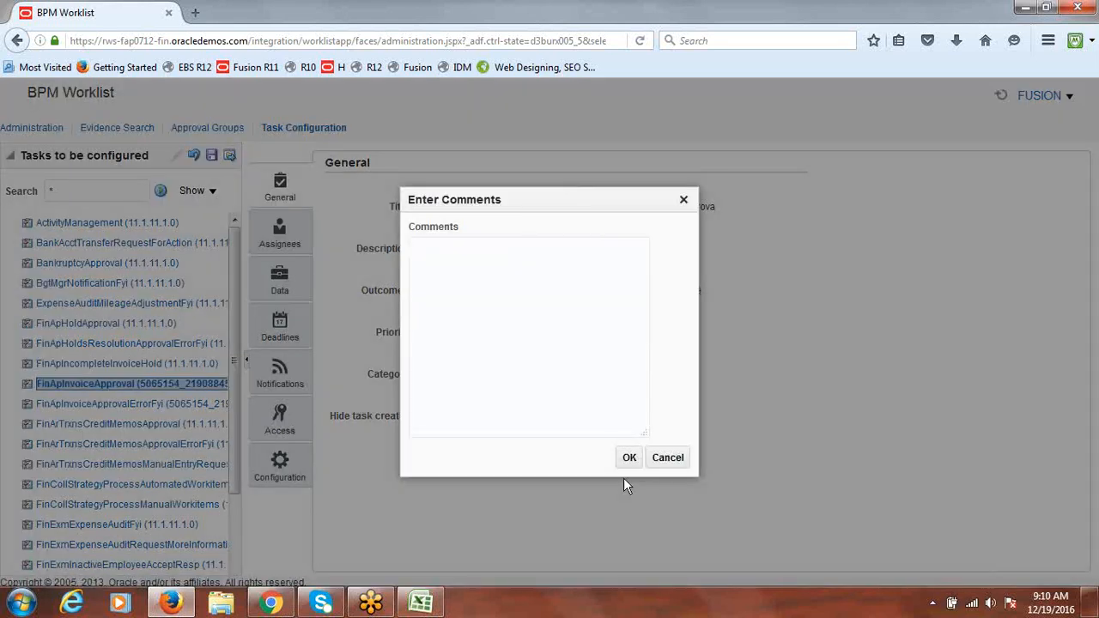
pyautogui.click(629, 459)
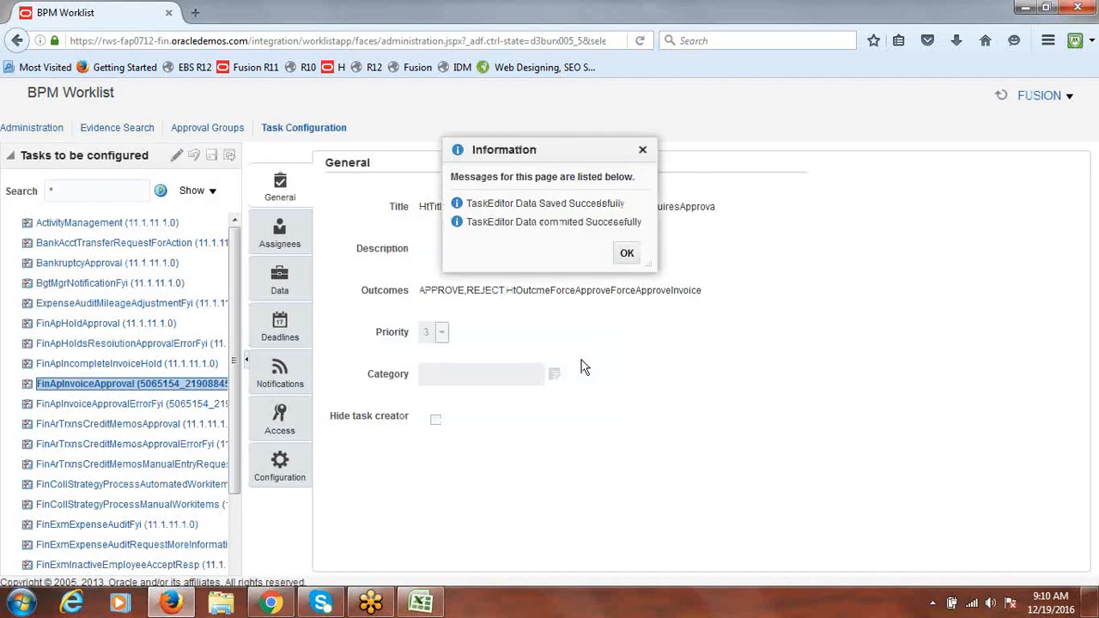
pyautogui.click(629, 255)
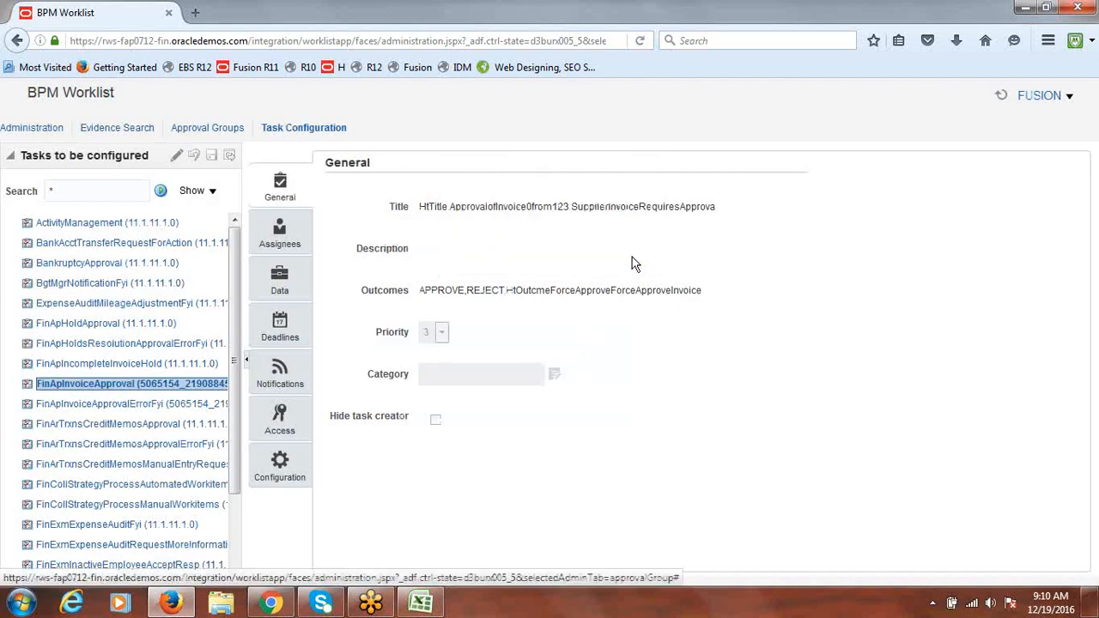
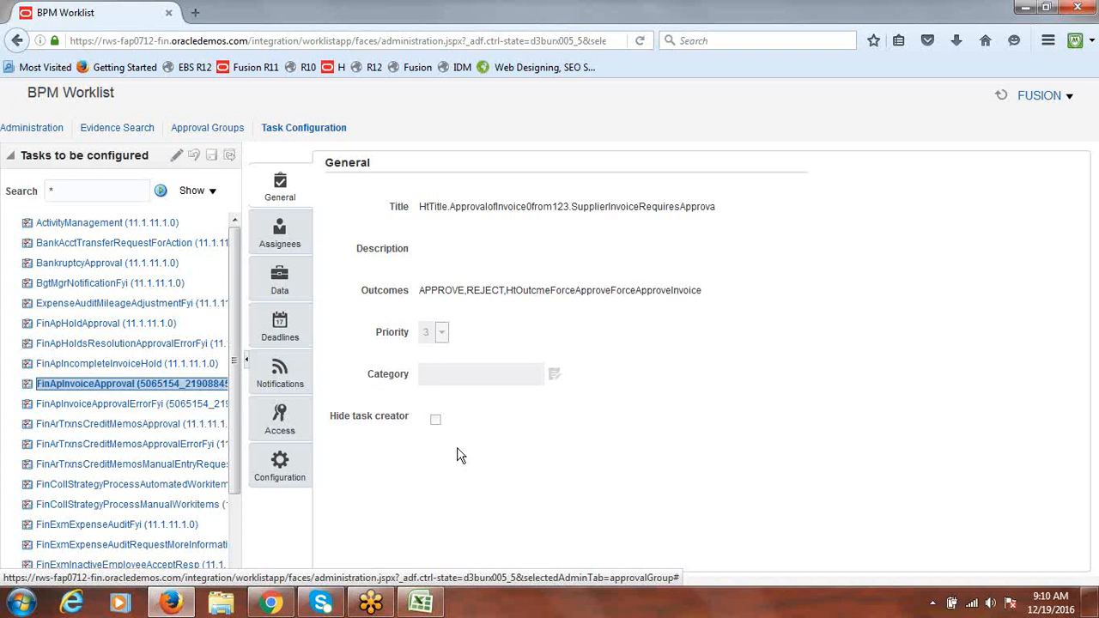
# In the Excel class notes, review the approval setup steps ending with enabling invoice approval
pyautogui.click(421, 603)
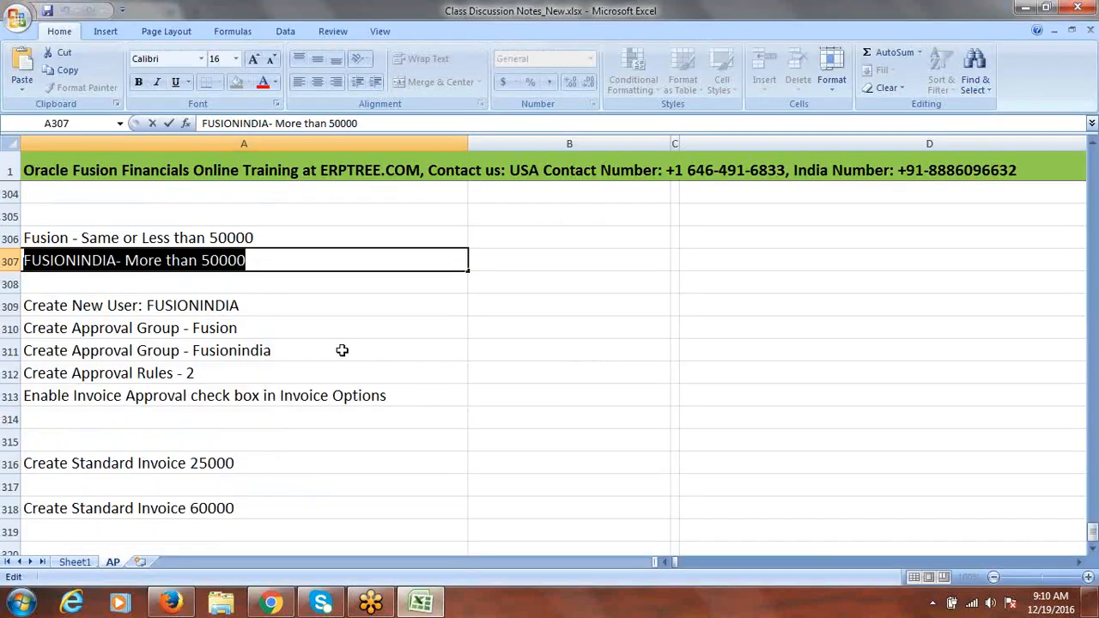
pyautogui.moveTo(246, 309); pyautogui.dragTo(245, 369)
pyautogui.click(182, 395)
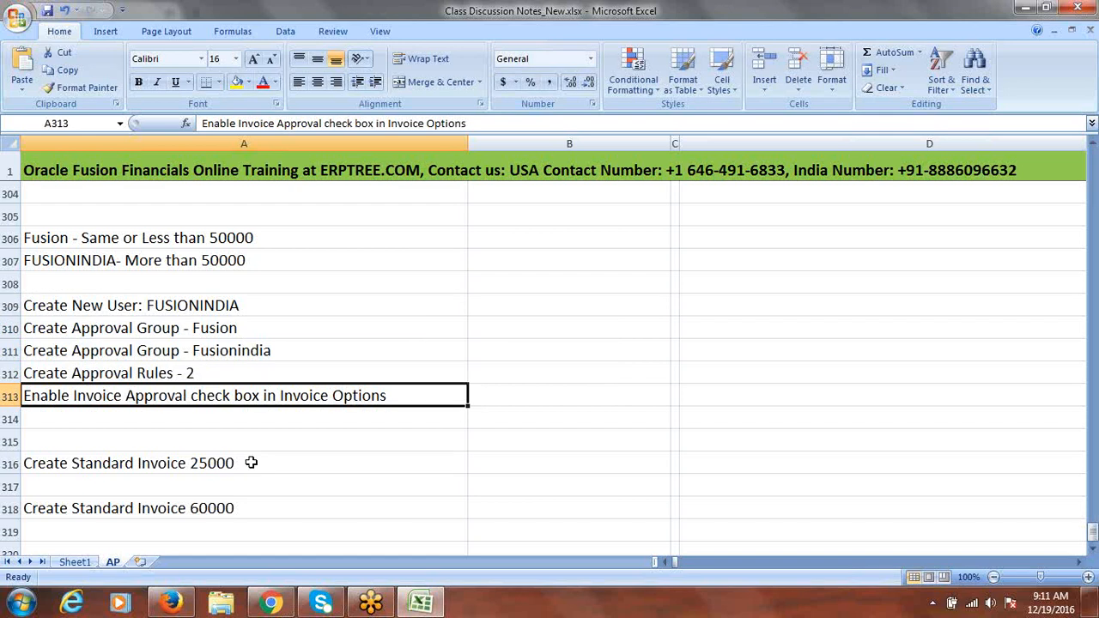
# Back in Oracle Fusion, go to Setup and Maintenance and open the implementation projects list
pyautogui.click(271, 604)
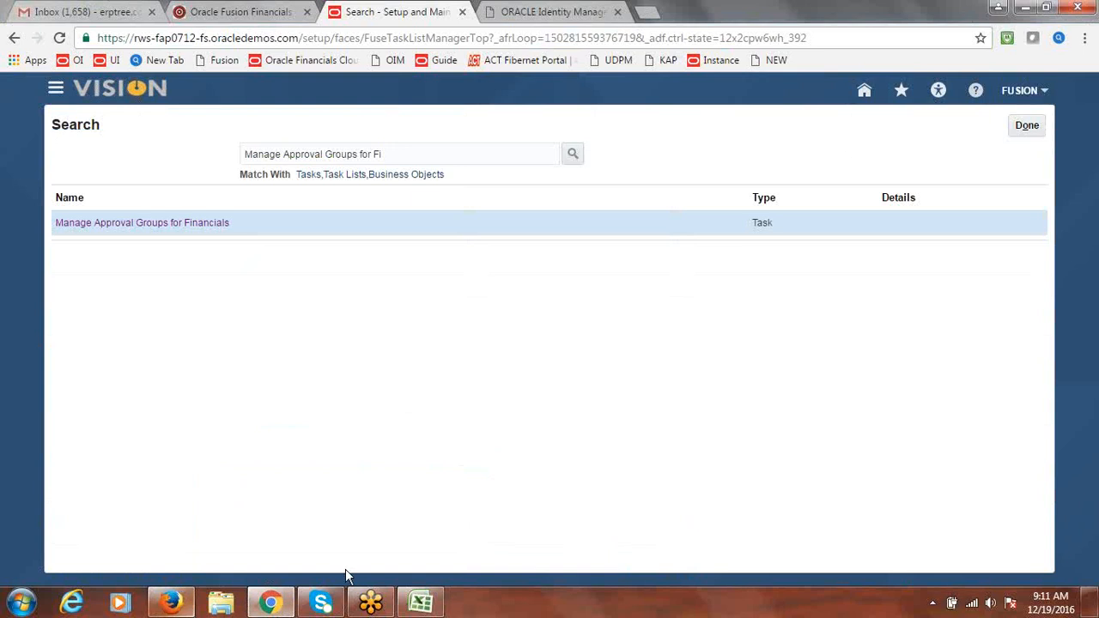
pyautogui.click(1029, 95)
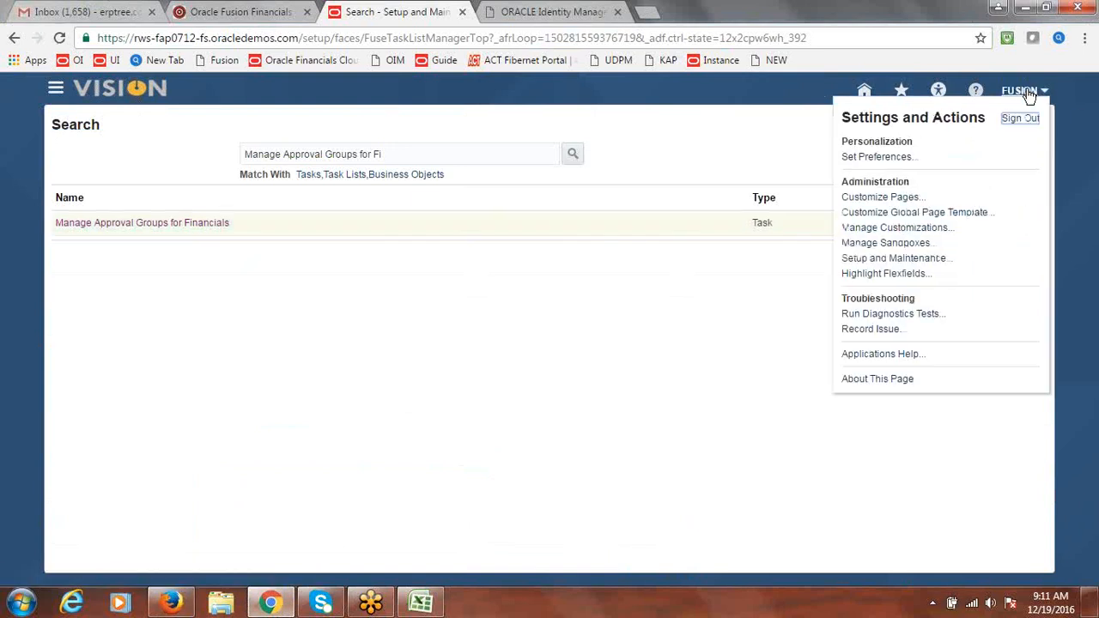
pyautogui.click(927, 272)
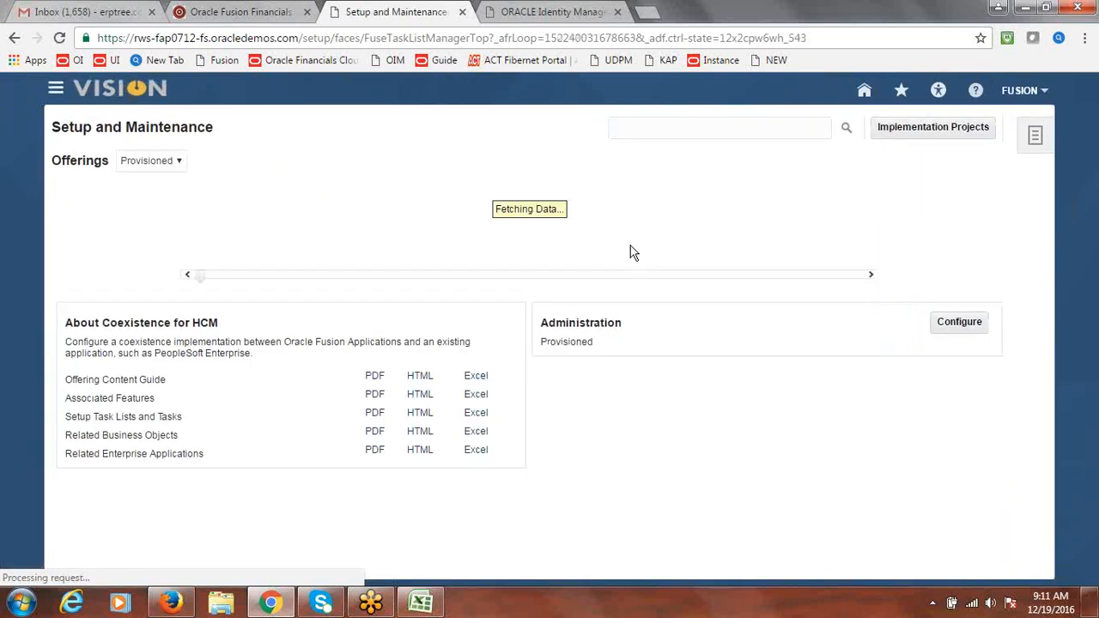
pyautogui.click(926, 138)
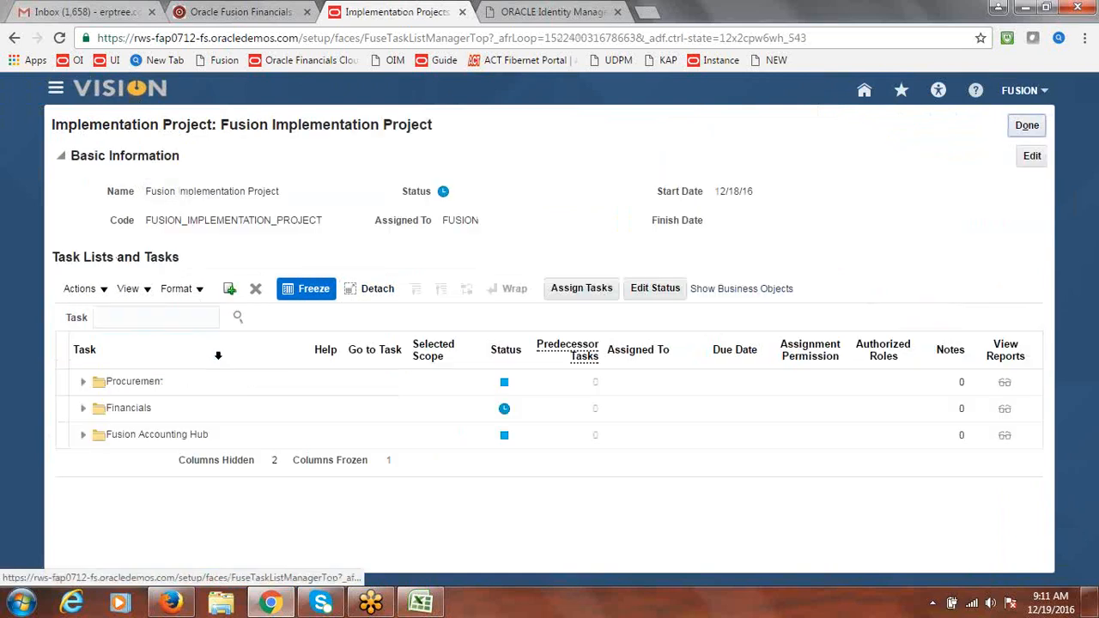
# Search the project tasks for 'Invoice Options' and open Manage Invoice Options for Fusion US Business Unit
pyautogui.click(173, 312)
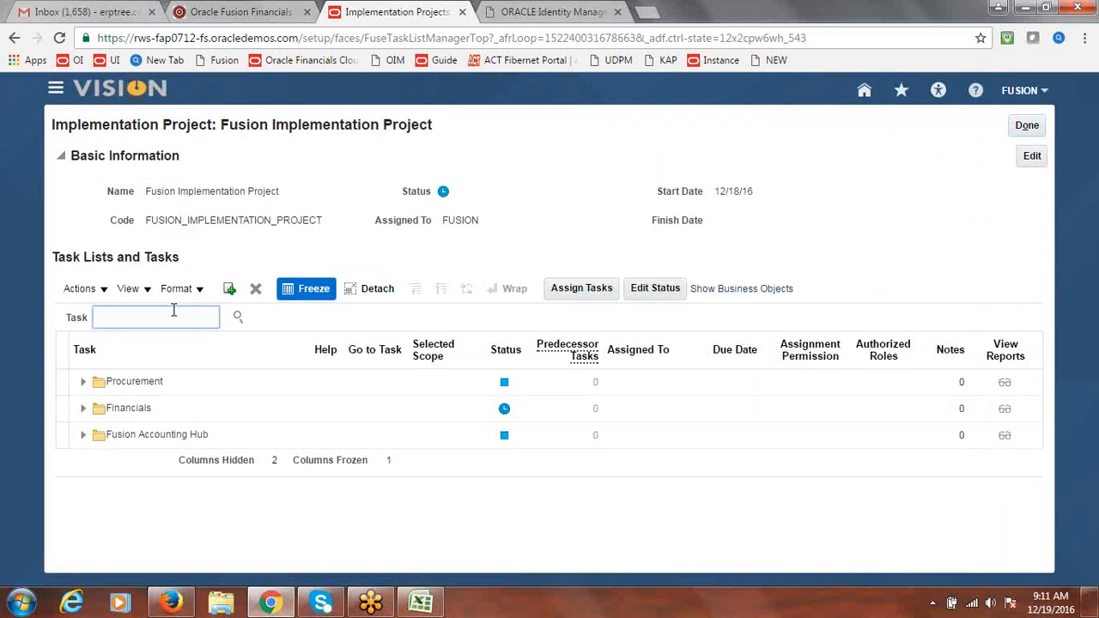
pyautogui.write('Invoice Options')
pyautogui.click(237, 317)
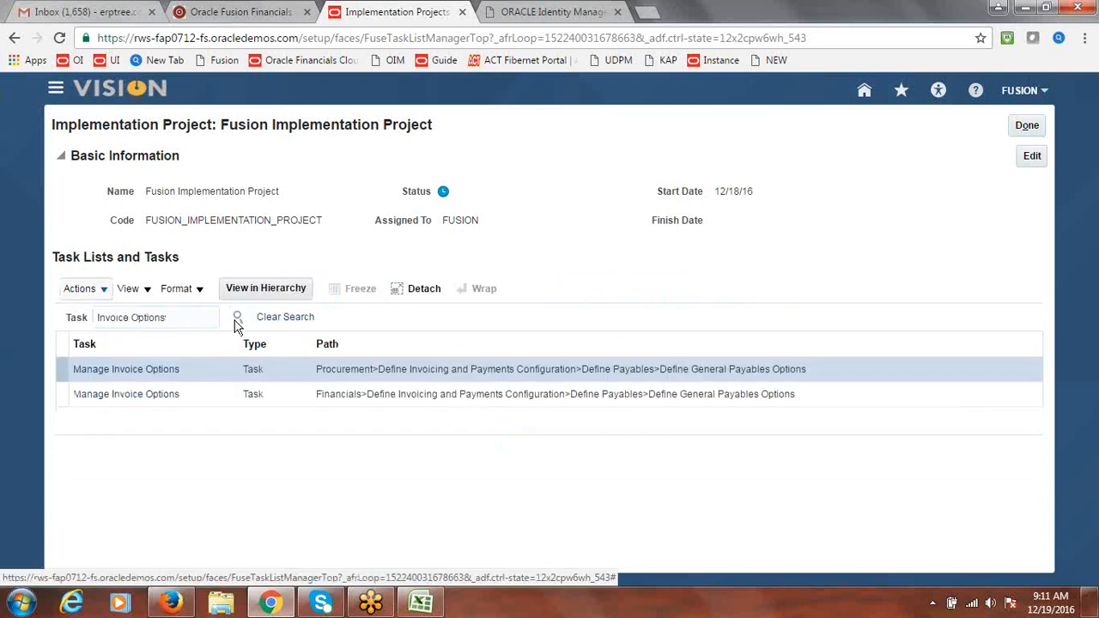
pyautogui.click(135, 400)
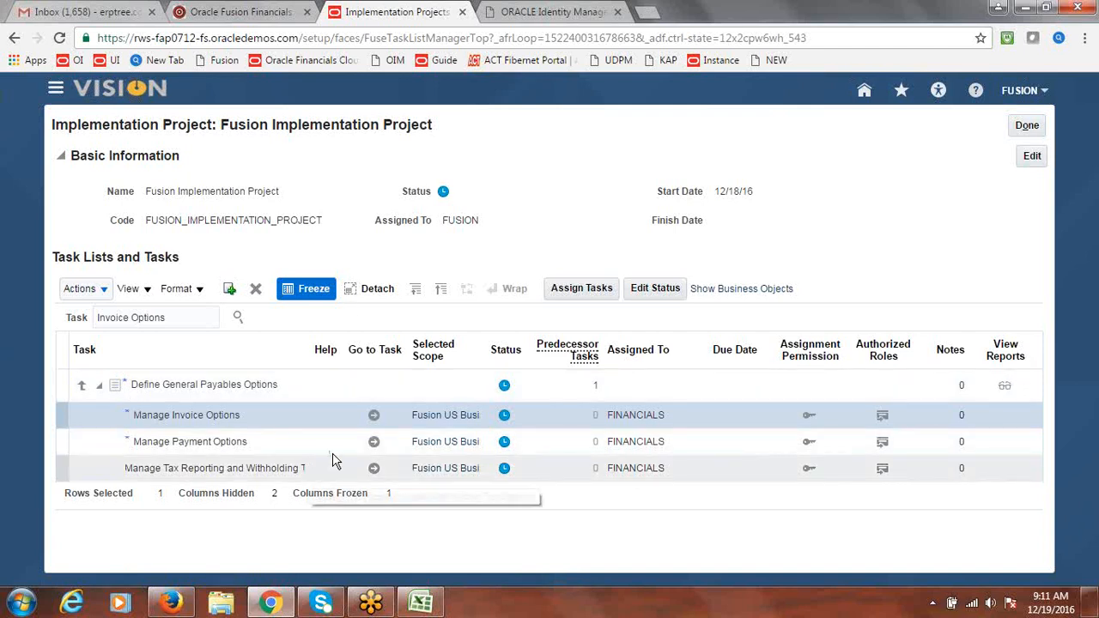
pyautogui.click(374, 419)
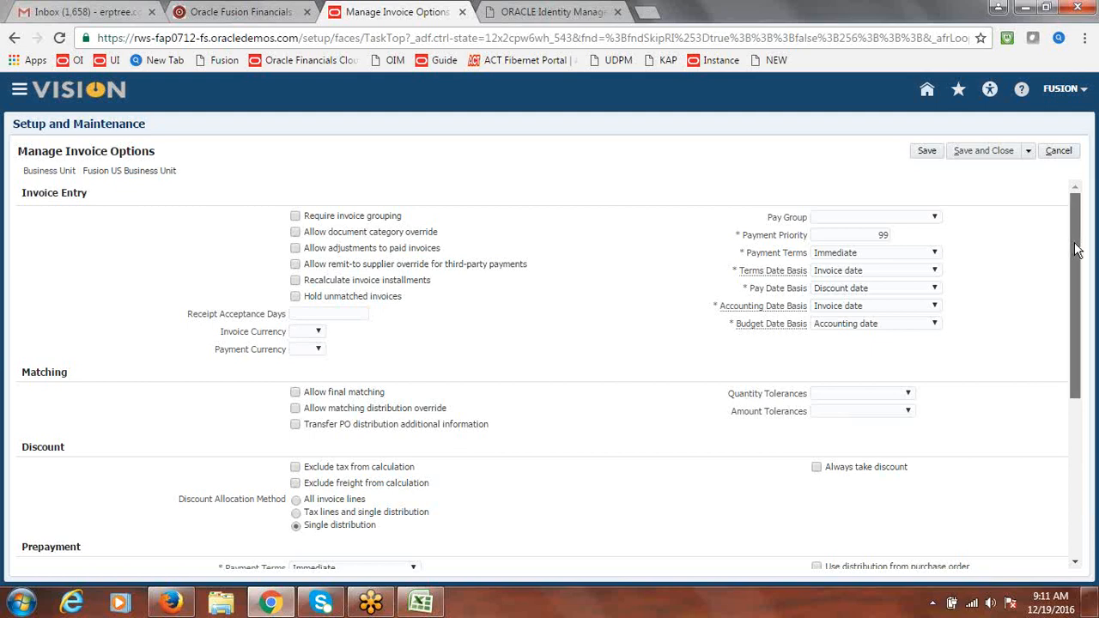
# Check Enable invoice approval in the Approval section and save and close the invoice options
pyautogui.scroll(-2, 1076, 249)
pyautogui.scroll(-2, 1076, 249)
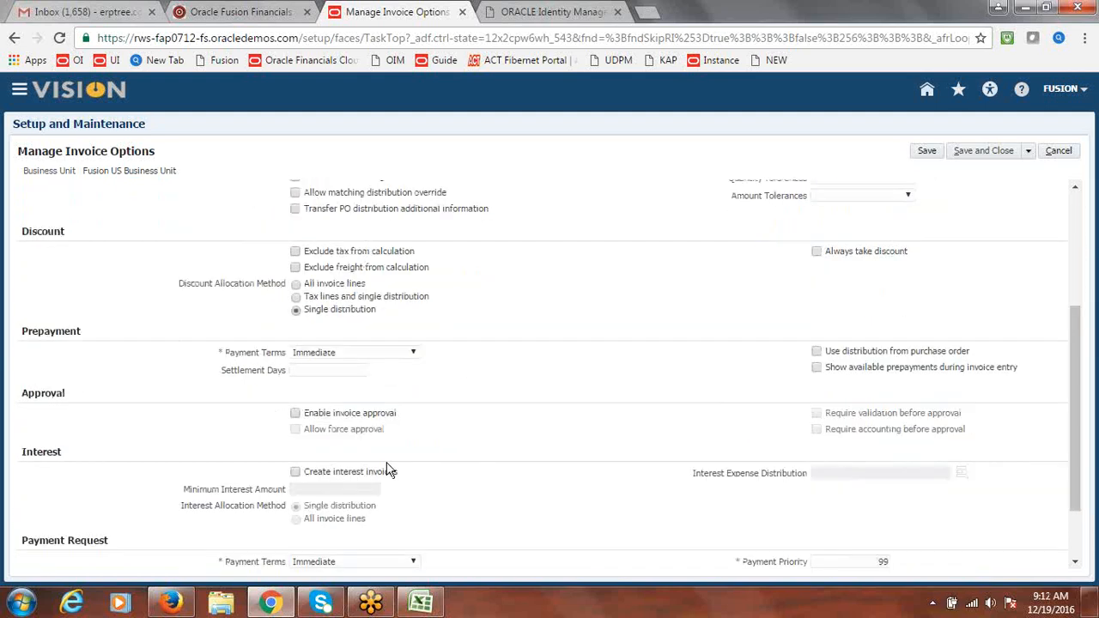
pyautogui.doubleClick(43, 393)
pyautogui.click(295, 413)
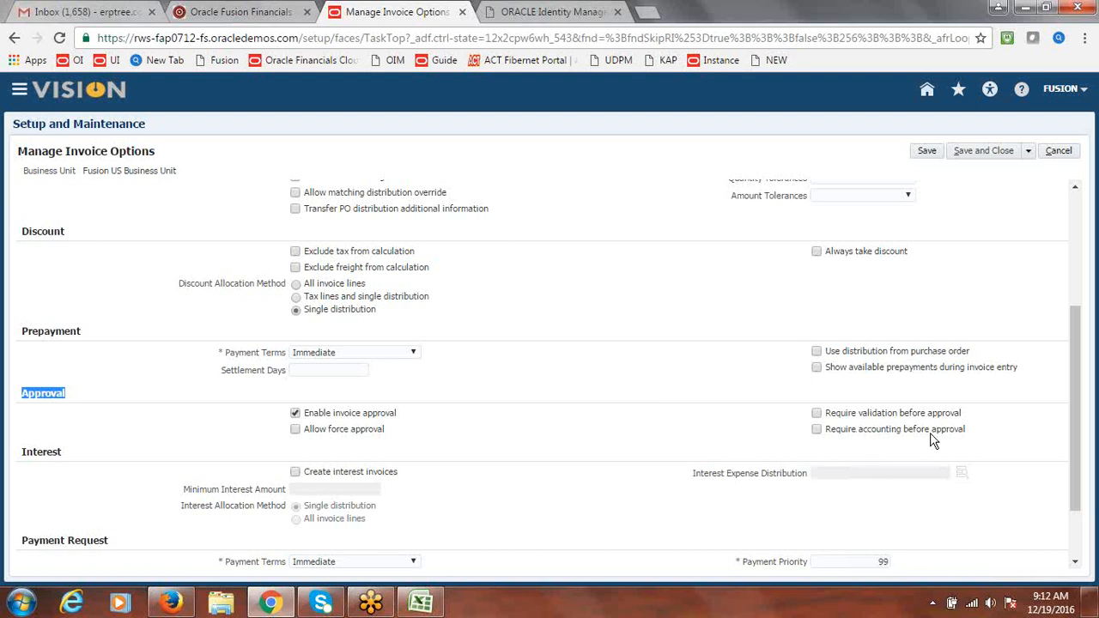
pyautogui.click(518, 447)
pyautogui.click(982, 152)
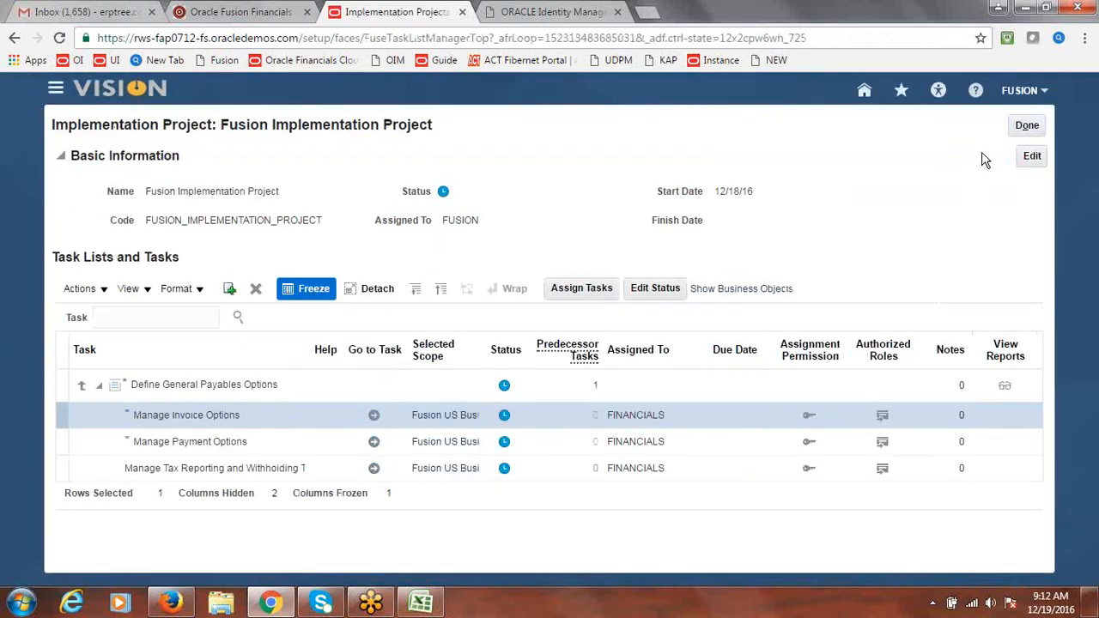
# Finish with the implementation project, glance at the Excel notes, and reload the Firefox BPM Worklist page
pyautogui.click(1028, 126)
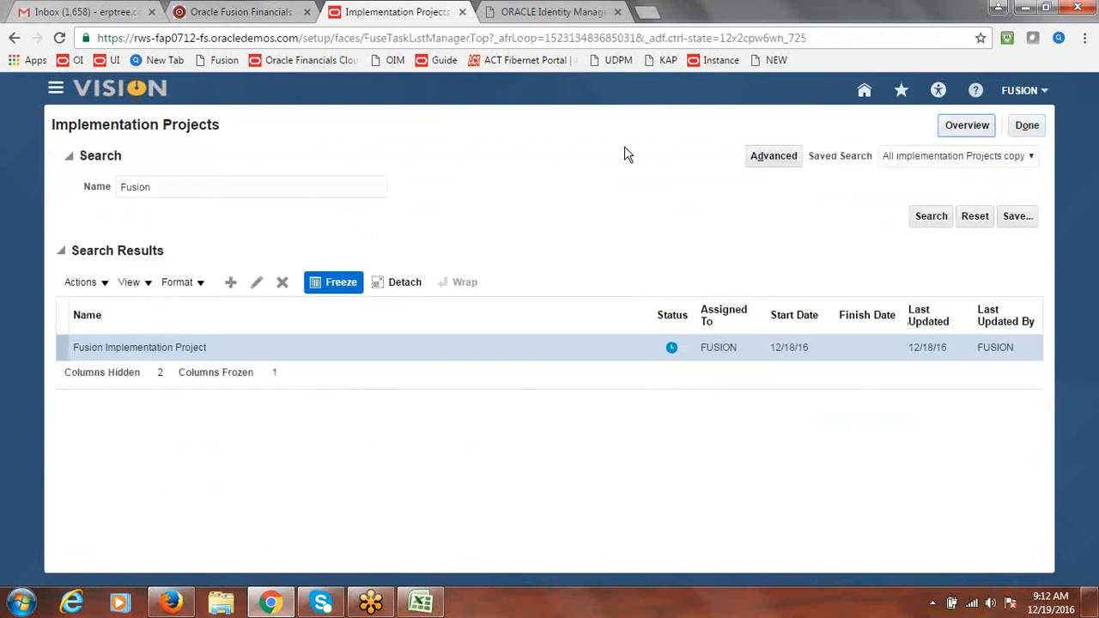
pyautogui.click(421, 604)
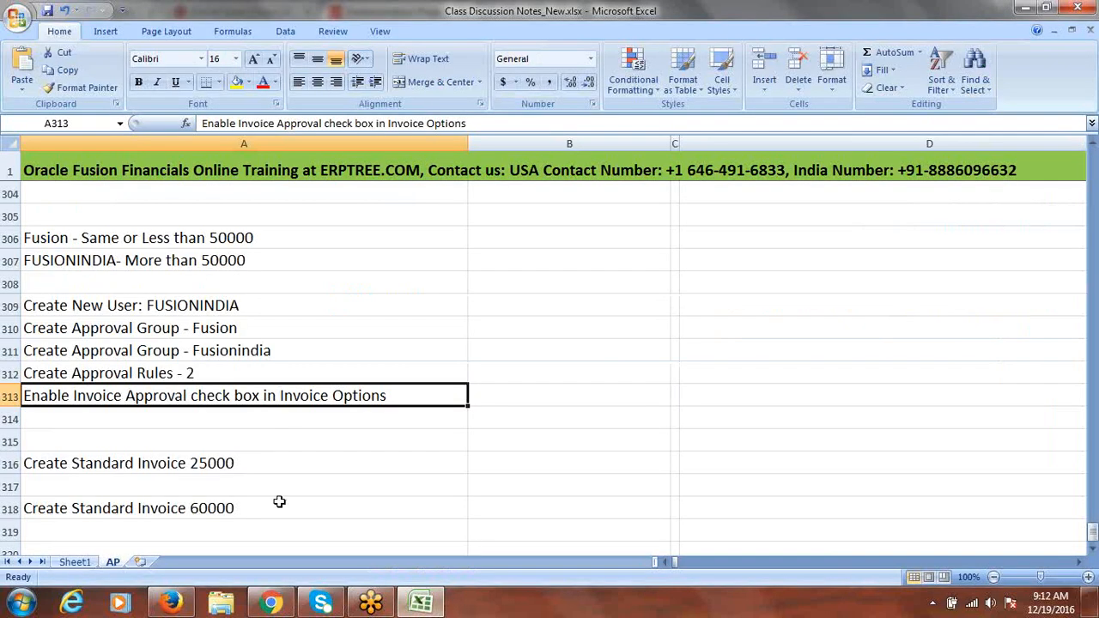
pyautogui.click(172, 604)
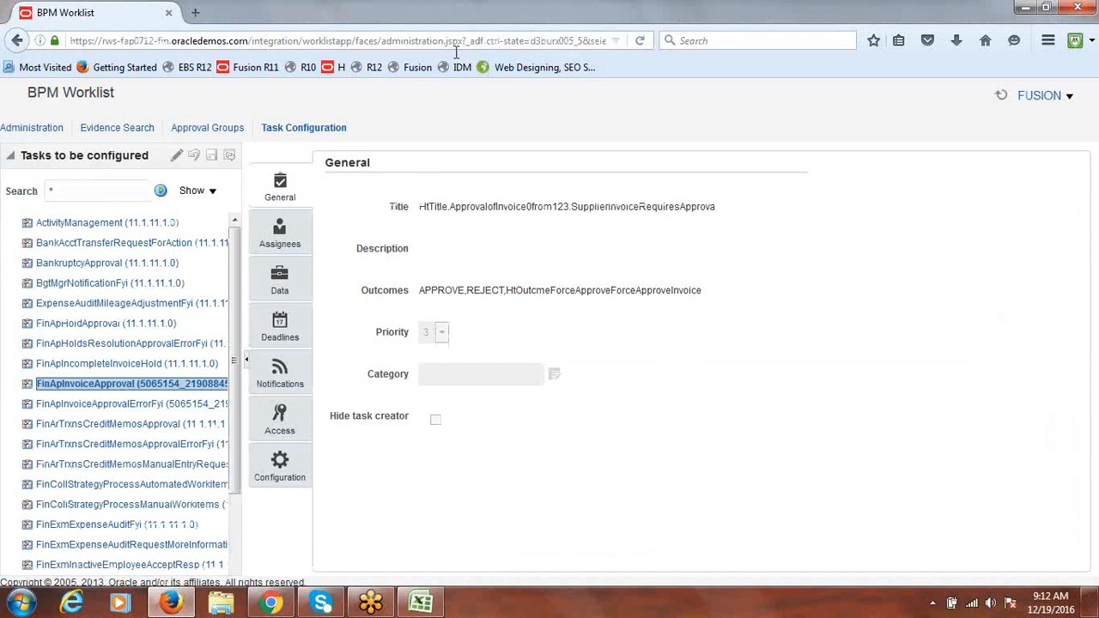
pyautogui.click(487, 42)
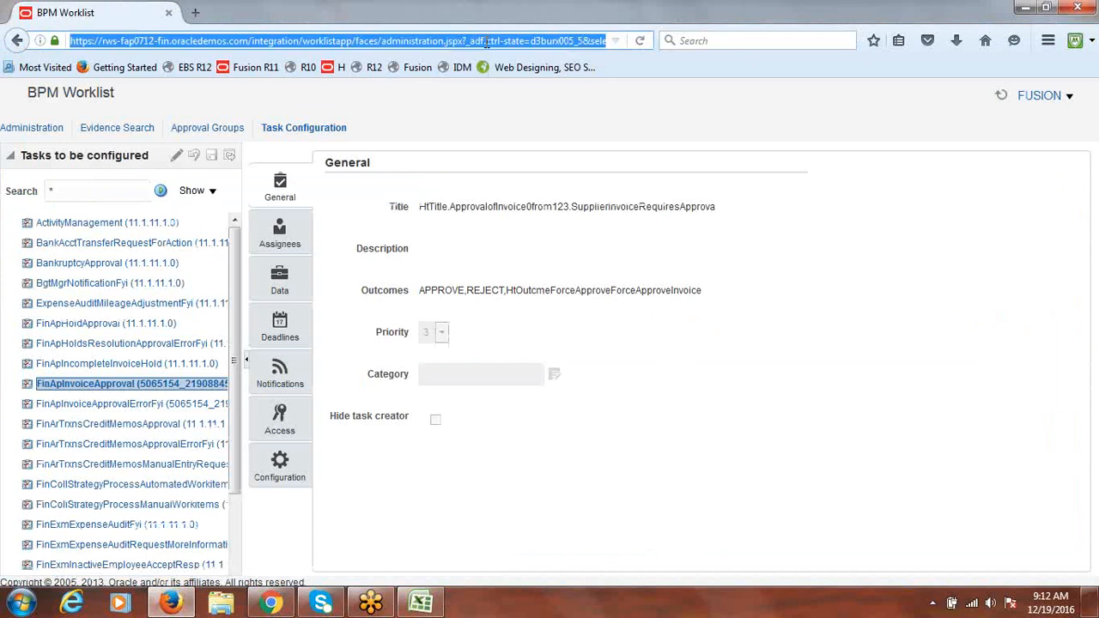
pyautogui.press('Return')
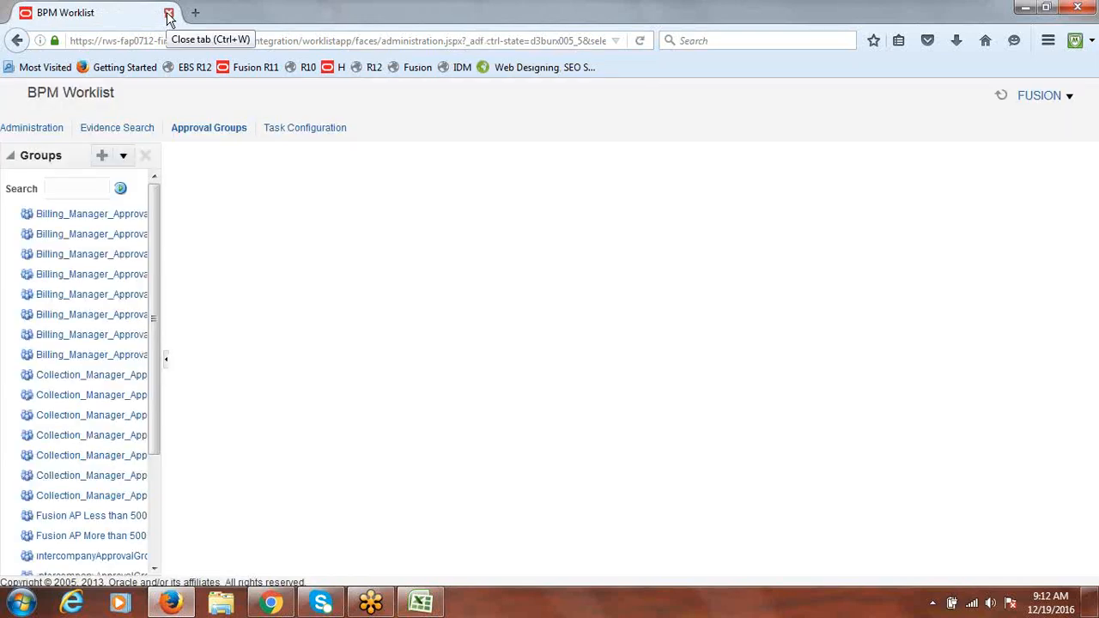
# Close the BPM Worklist window and return to Setup and Maintenance in Oracle Fusion
pyautogui.click(169, 15)
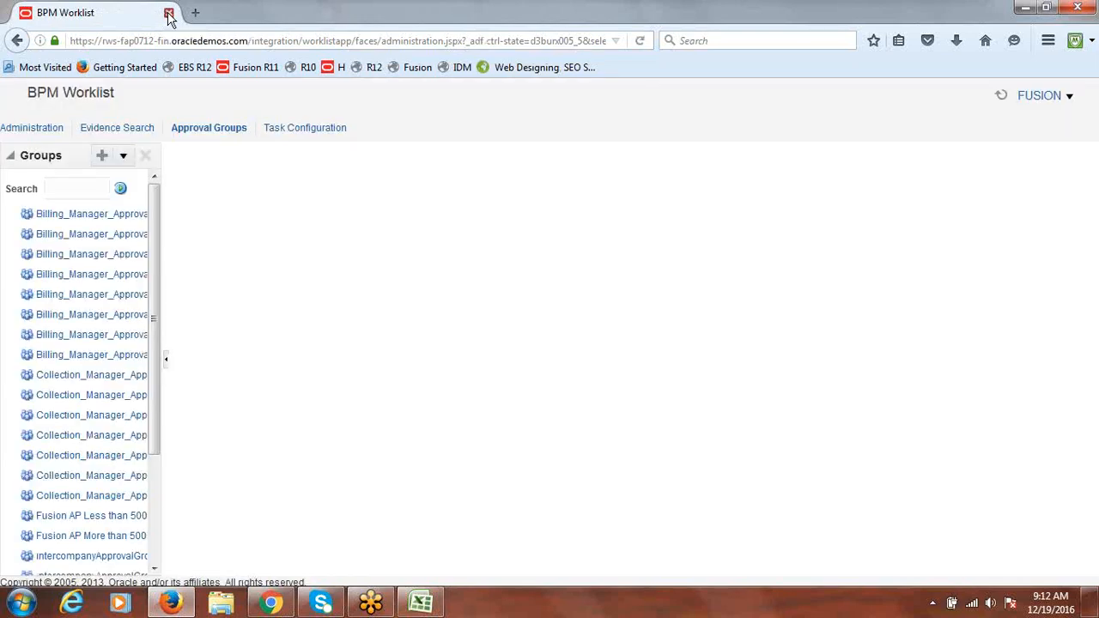
pyautogui.click(268, 604)
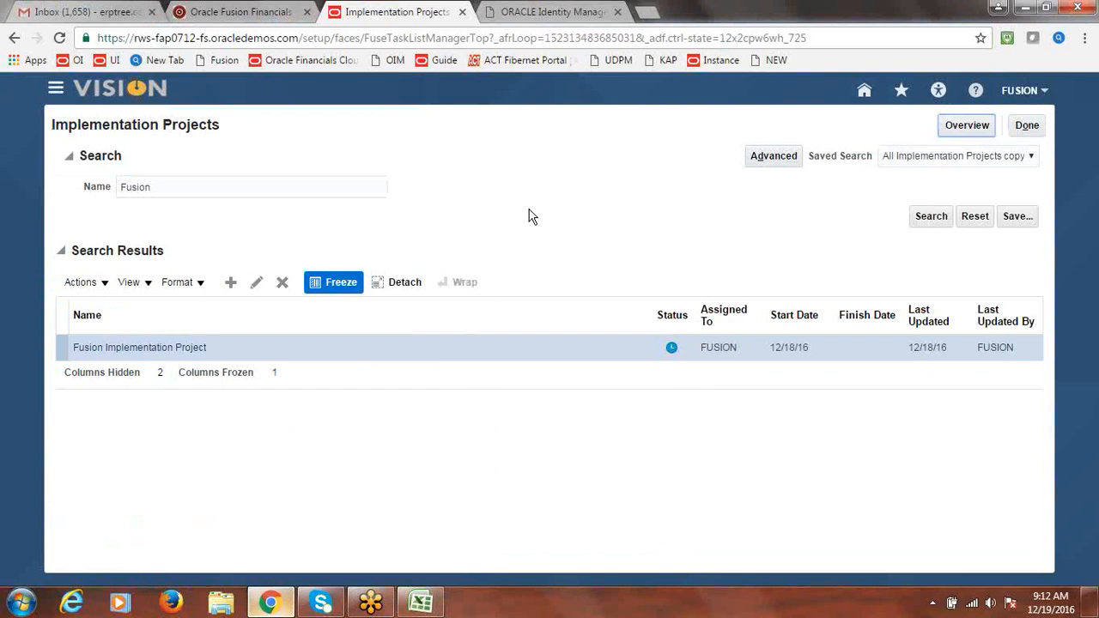
pyautogui.click(1028, 126)
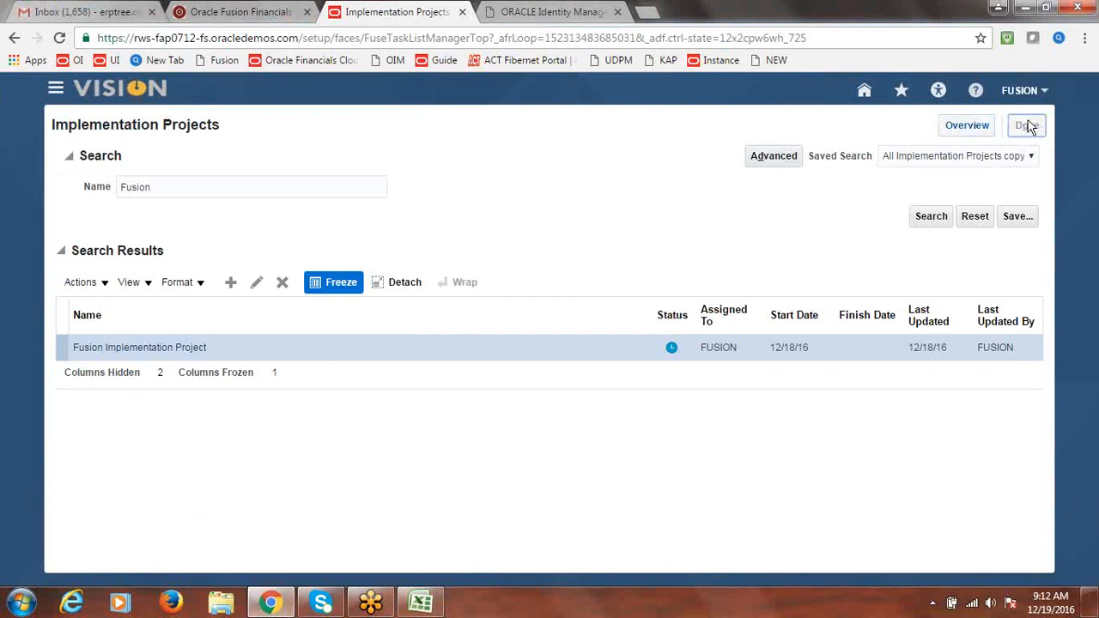
# Close the Oracle Identity Manager tab and sign out of Oracle Fusion
pyautogui.click(617, 12)
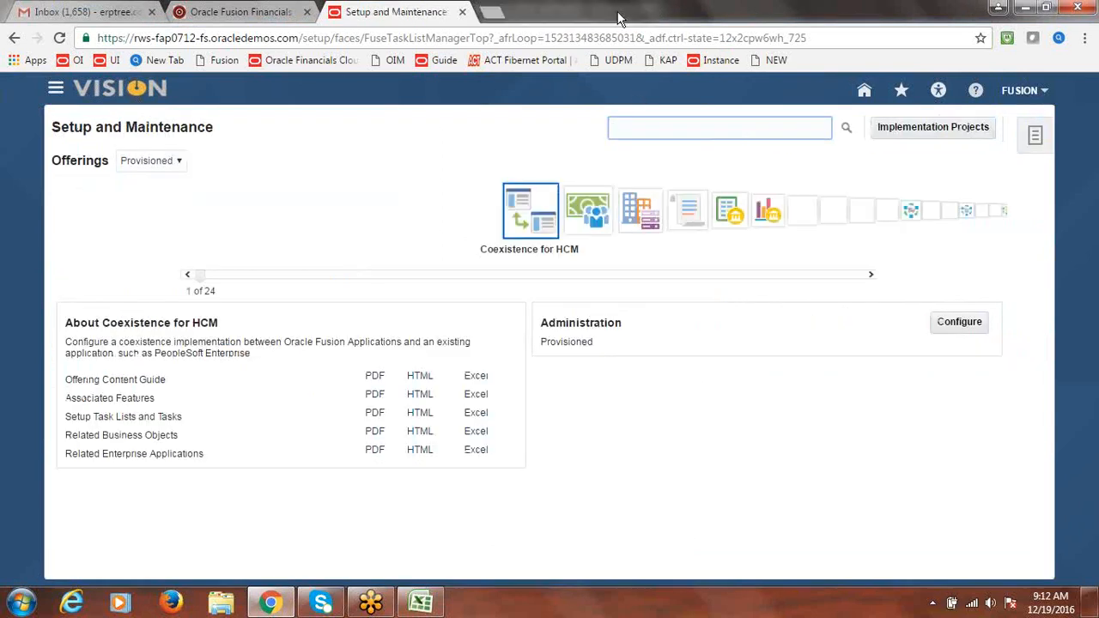
pyautogui.click(1032, 94)
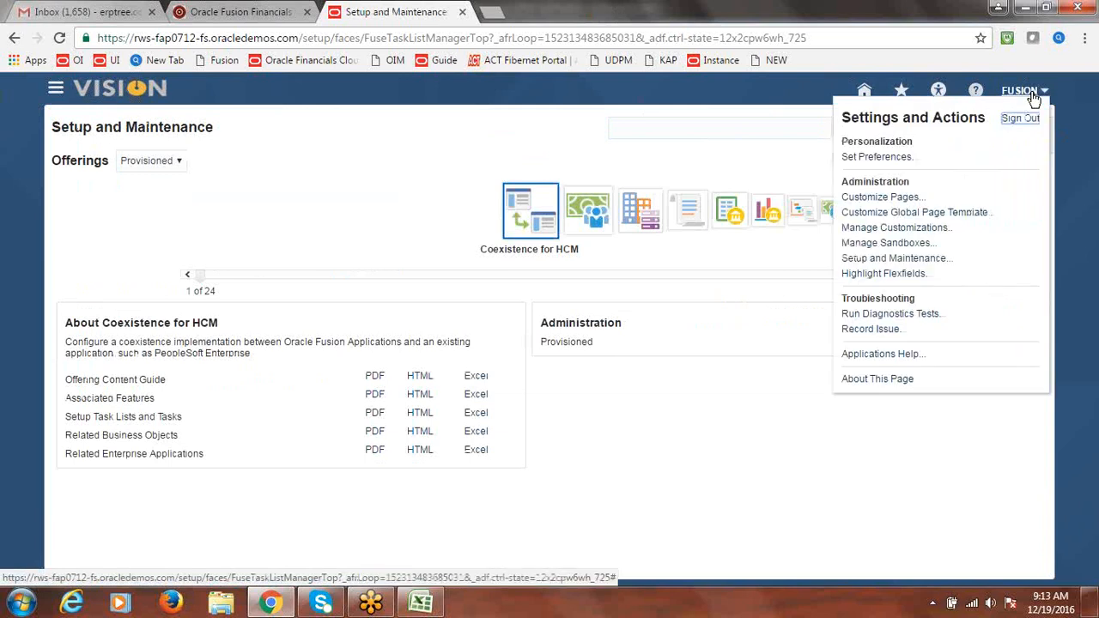
pyautogui.click(1021, 121)
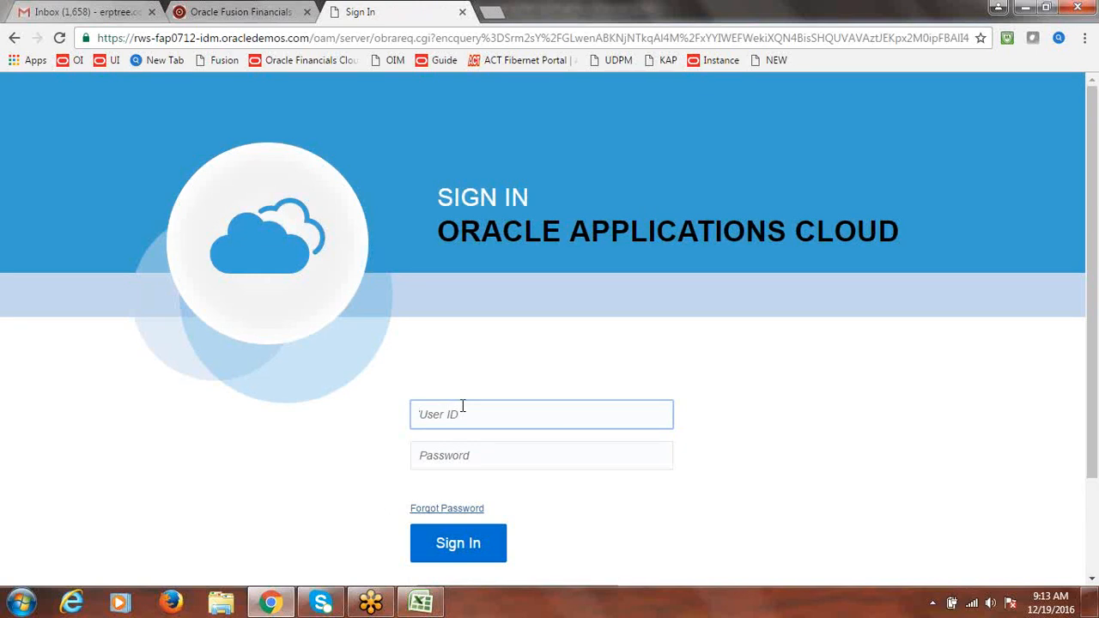
# Sign back in with the account's username and password, then open the Navigator
pyautogui.write('fusion')
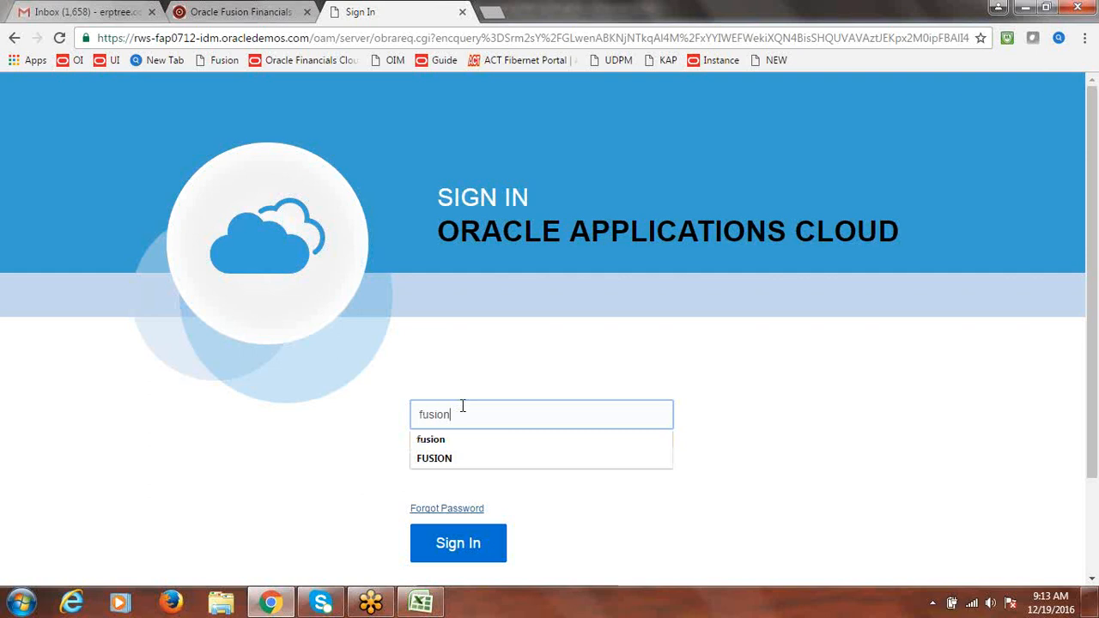
pyautogui.press('Tab')
pyautogui.write('Welcome123')
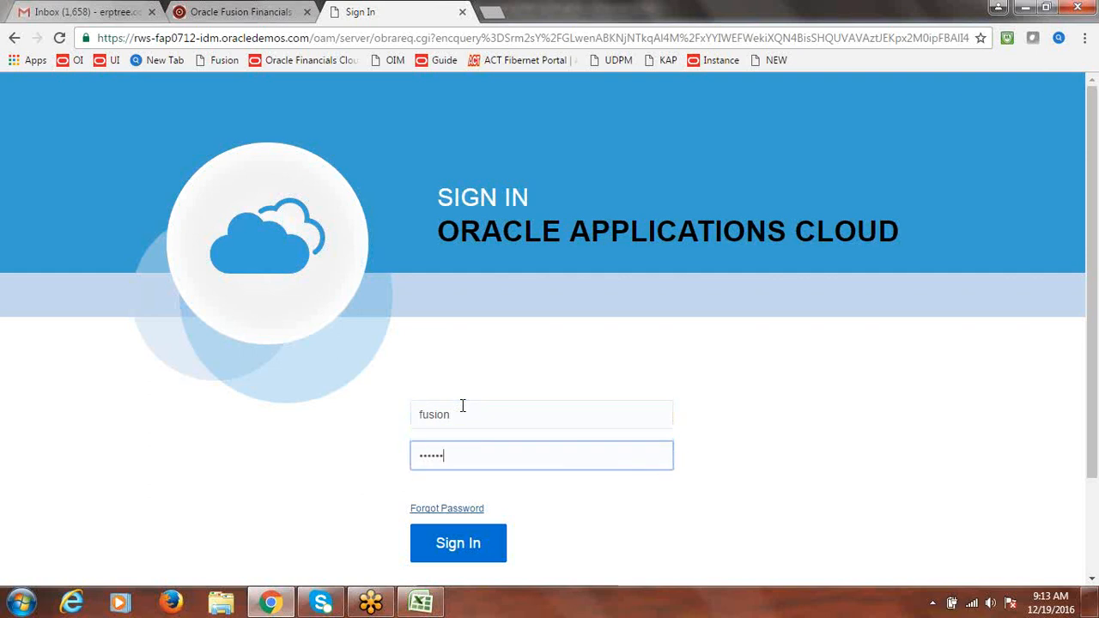
pyautogui.press('Return')
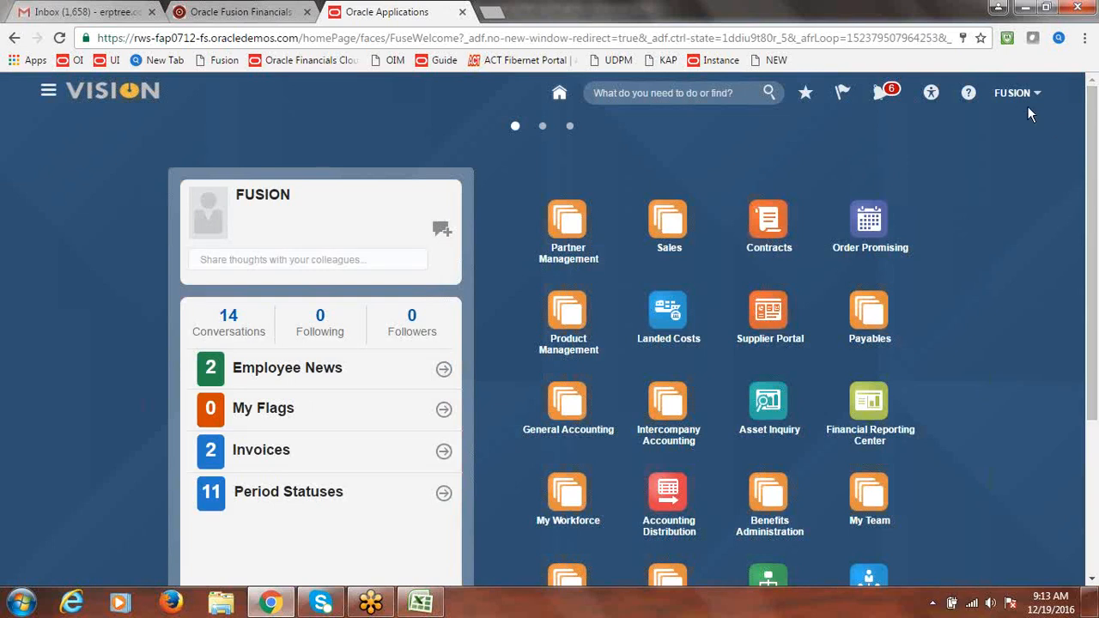
pyautogui.click(50, 93)
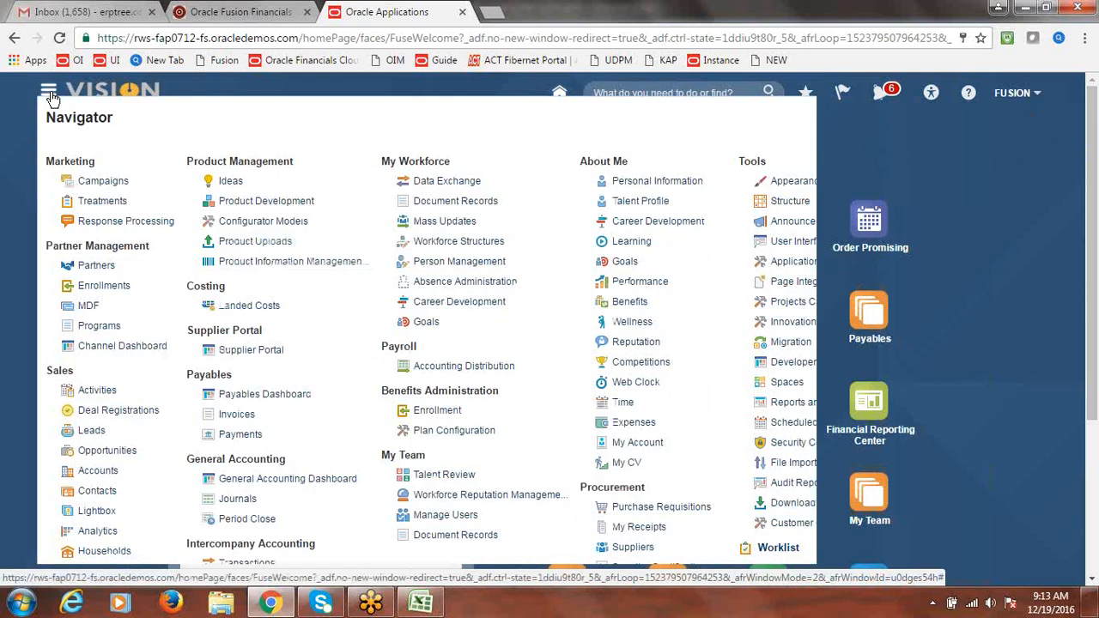
# Open the Payables Invoices work area and start a new invoice
pyautogui.click(238, 417)
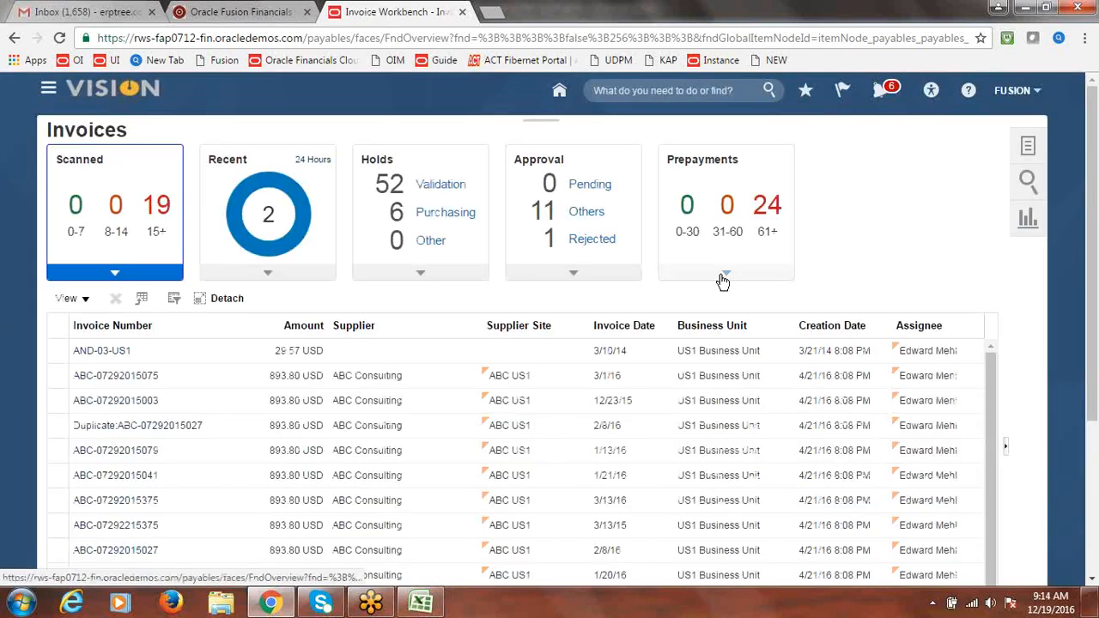
pyautogui.click(1029, 148)
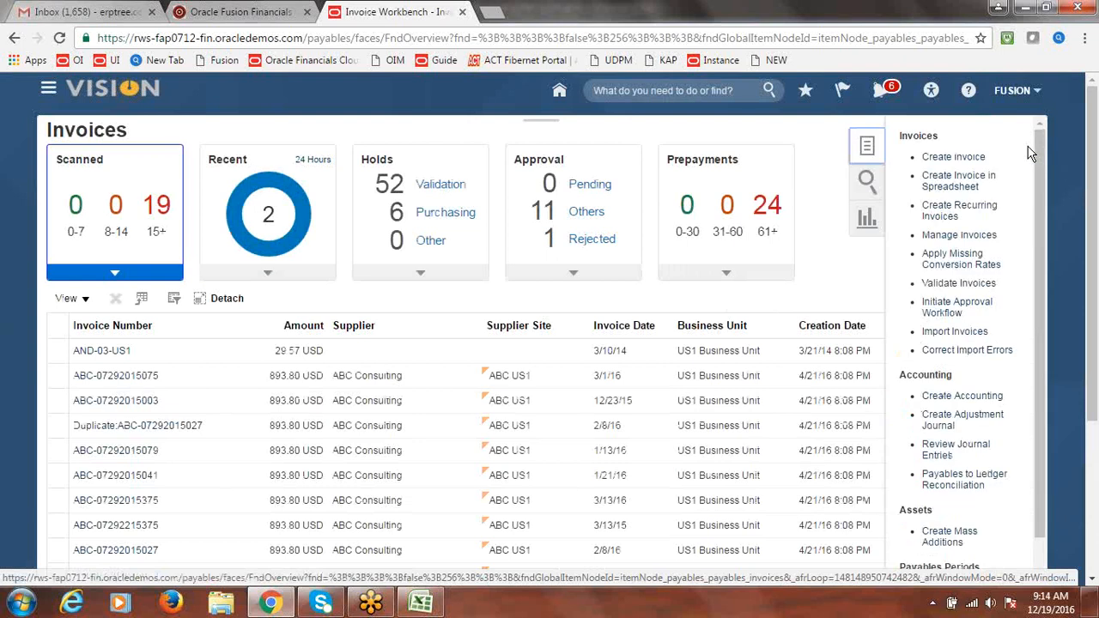
pyautogui.click(955, 159)
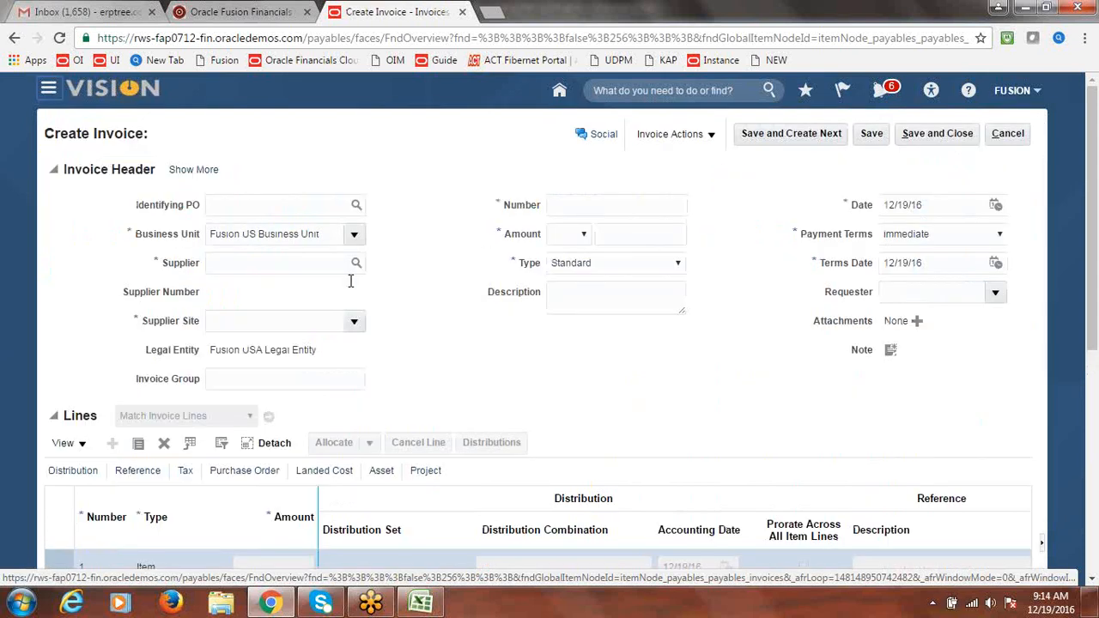
# Pick Fusion Supplier-2 as supplier, then cancel the invoice without saving and open the Navigator
pyautogui.click(314, 263)
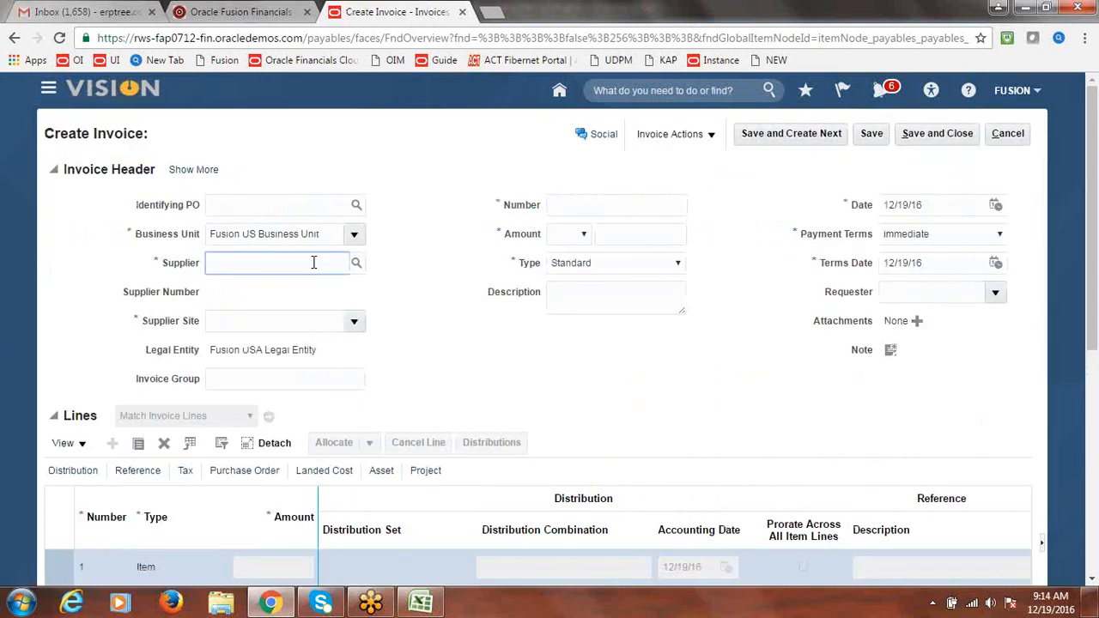
pyautogui.write('Fusion S')
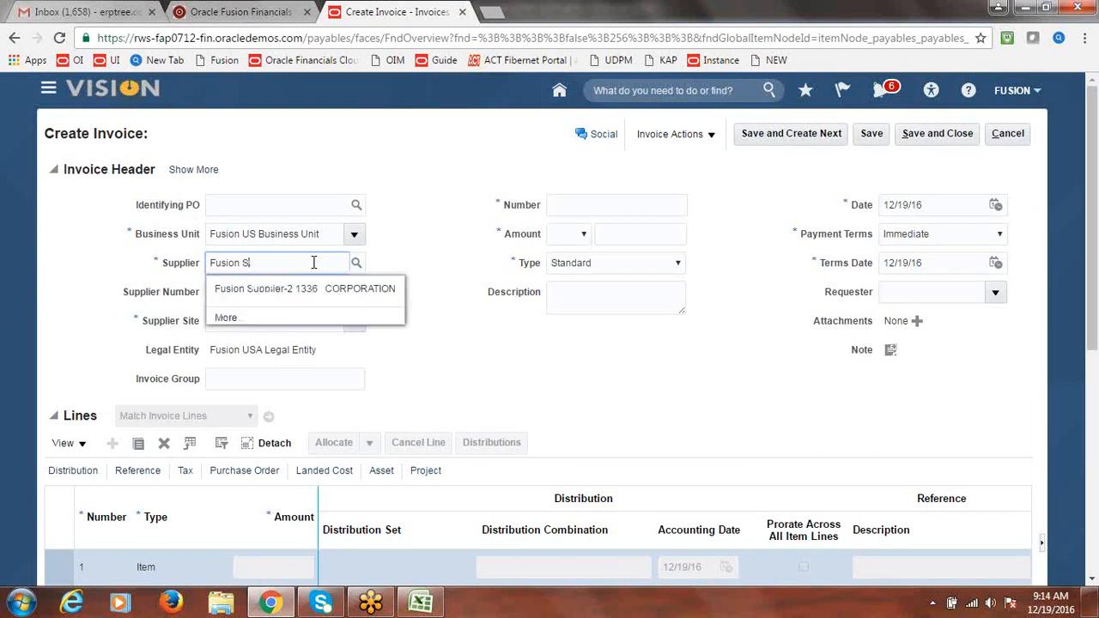
pyautogui.click(259, 290)
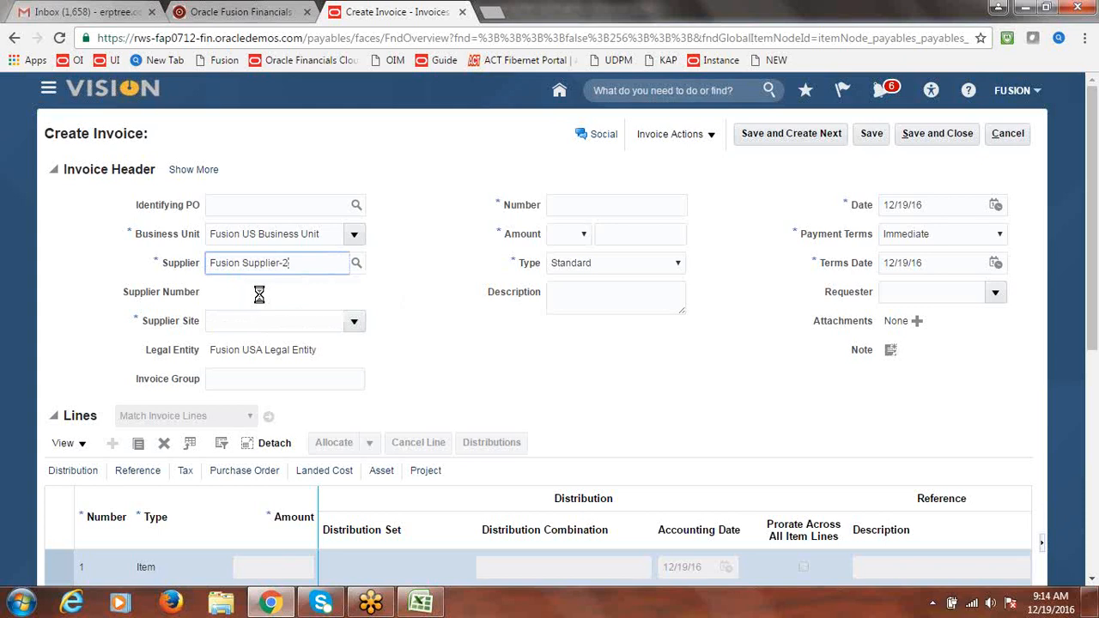
pyautogui.click(1010, 136)
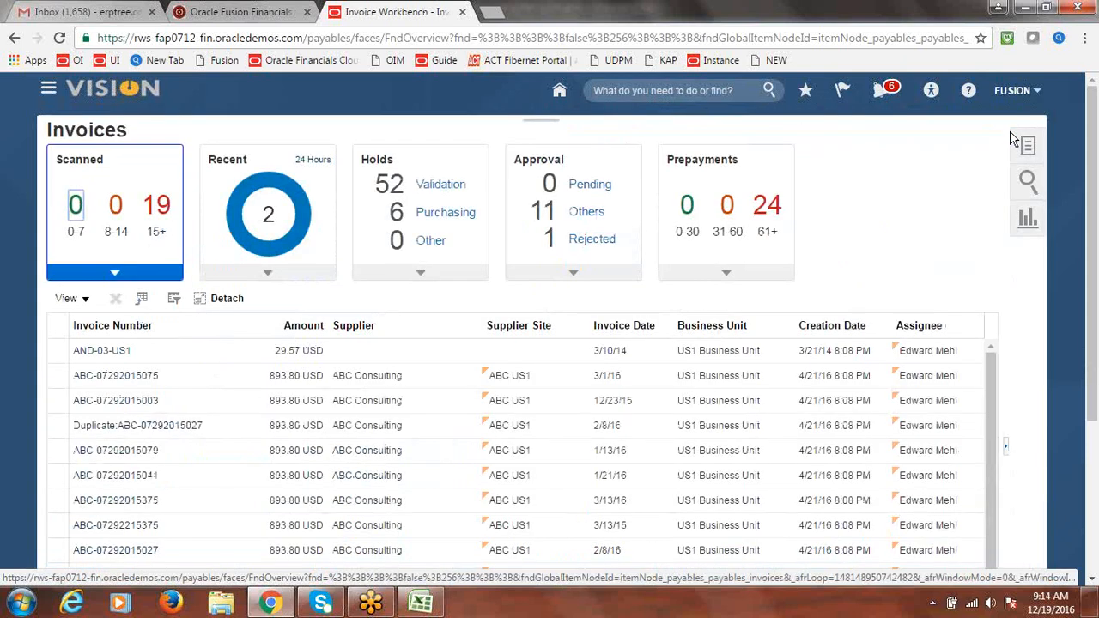
pyautogui.click(49, 91)
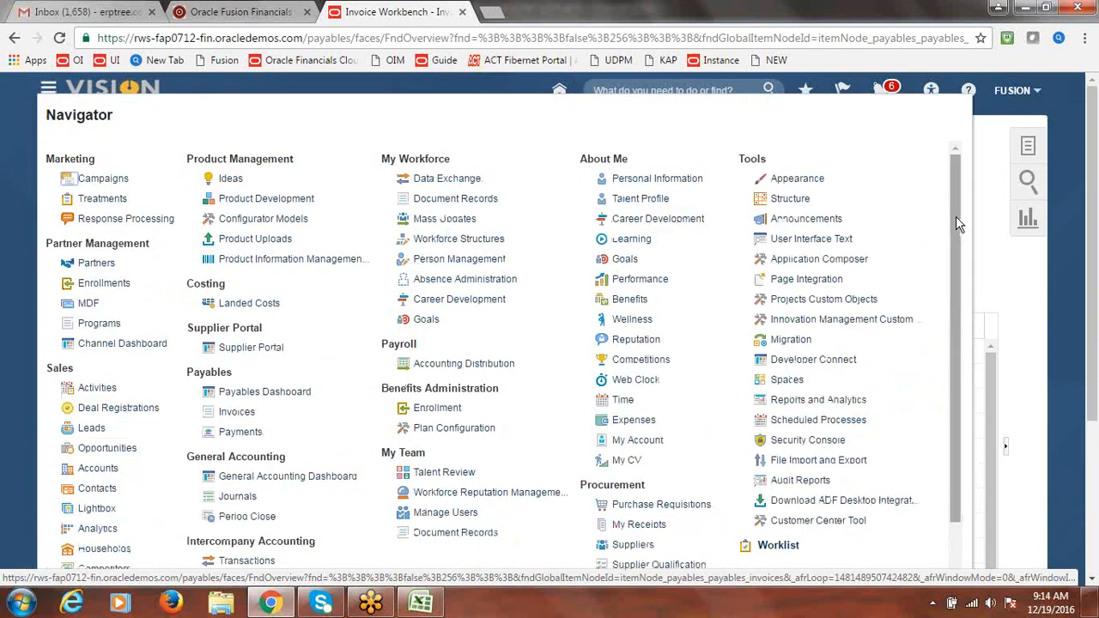
# In Suppliers > Manage Suppliers, search for 'Fusion Suppli' to find Fusion Supplier-2
pyautogui.moveTo(956, 216); pyautogui.dragTo(962, 310)
pyautogui.click(636, 424)
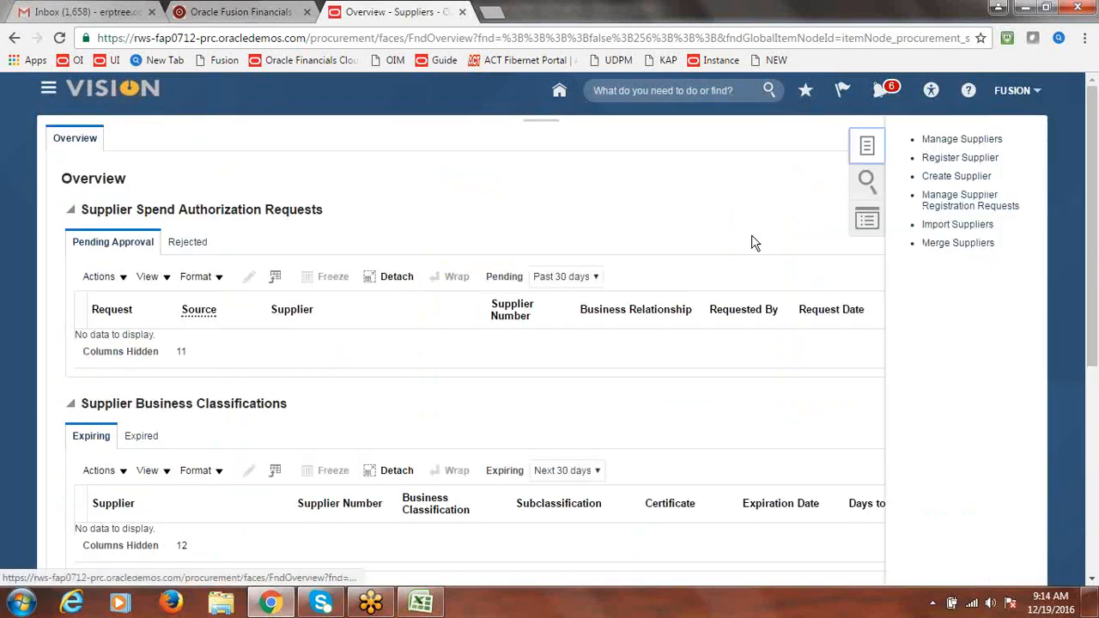
pyautogui.click(958, 142)
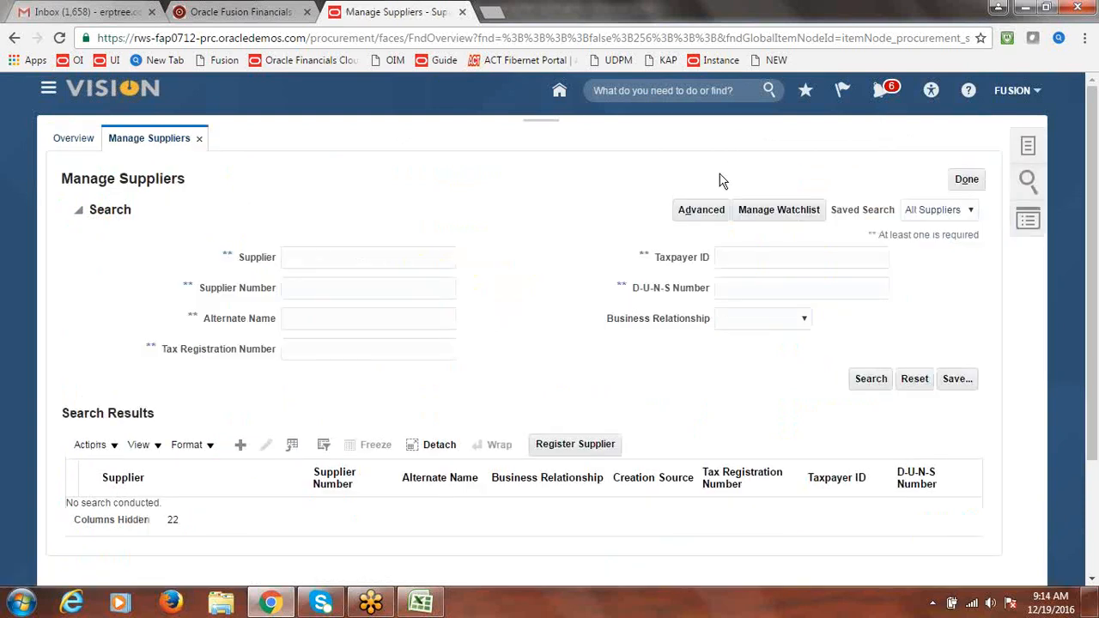
pyautogui.click(386, 260)
pyautogui.write('Fusion')
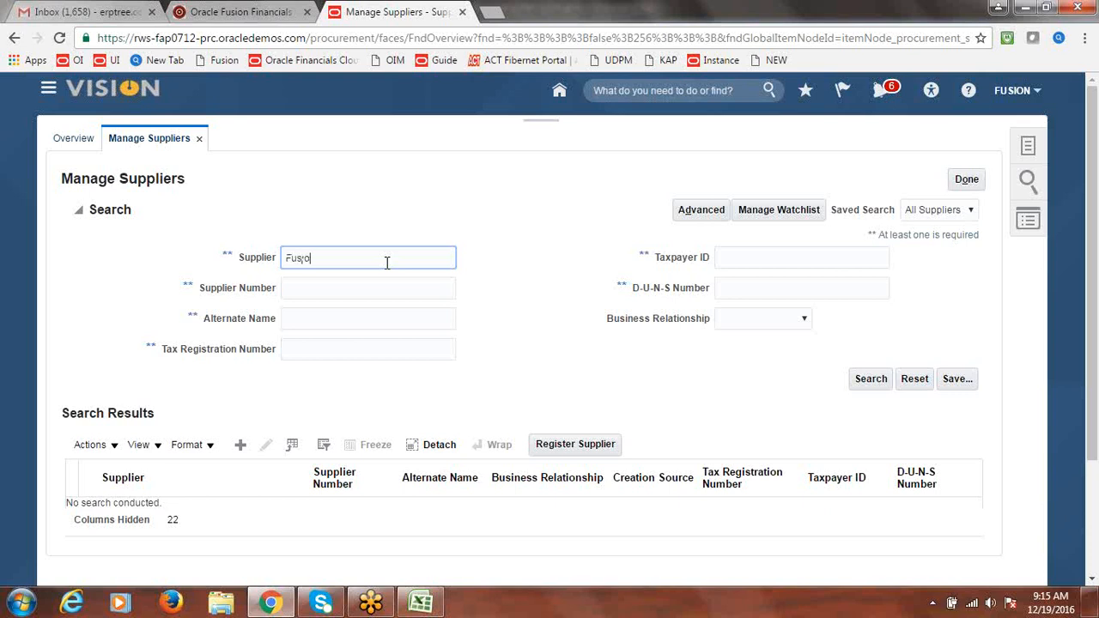
pyautogui.write('Suppli')
pyautogui.click(867, 382)
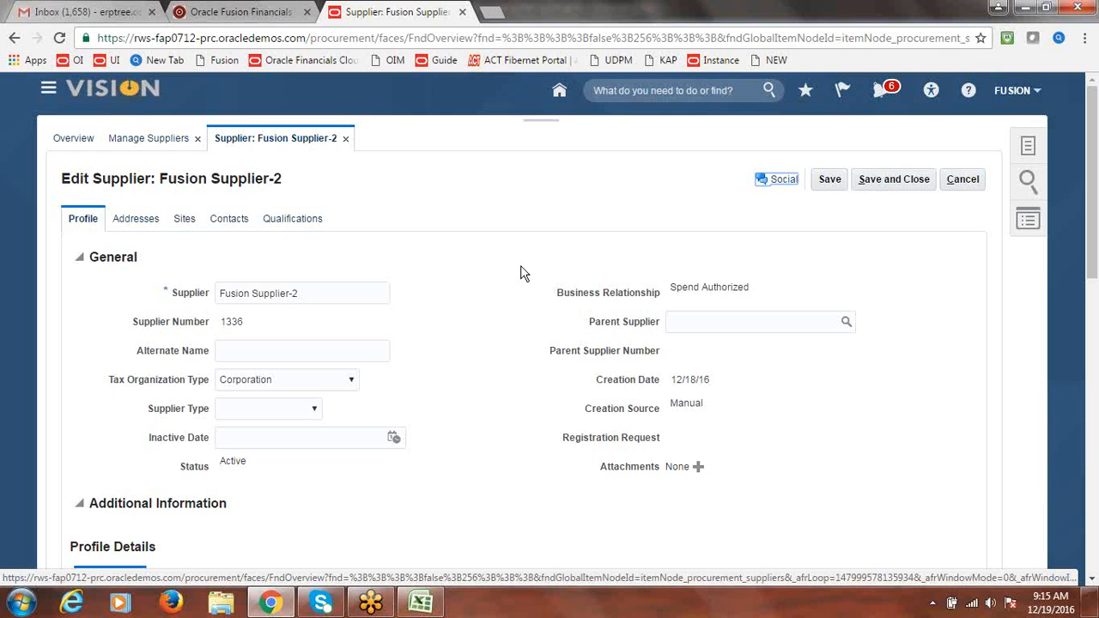
# Show Fusion Supplier-2's Sites tab, listing Site1 for purchasing and pay
pyautogui.click(186, 218)
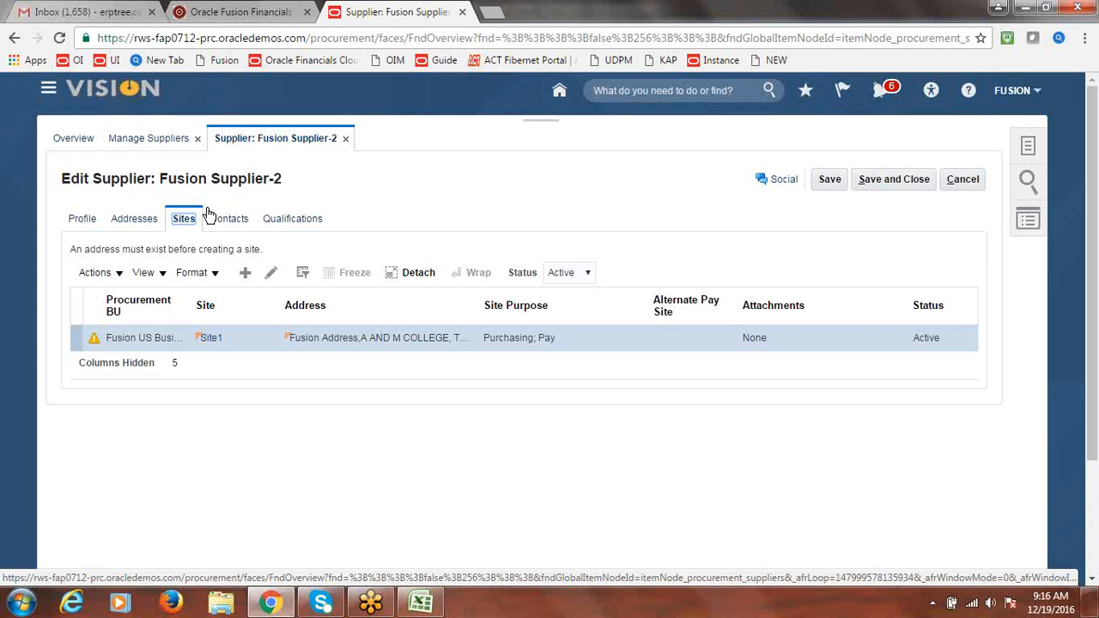
# On Site1's Fusion US Business Unit assignment, clear the withholding tax group, uncheck Use Withholding Tax, and save
pyautogui.click(272, 277)
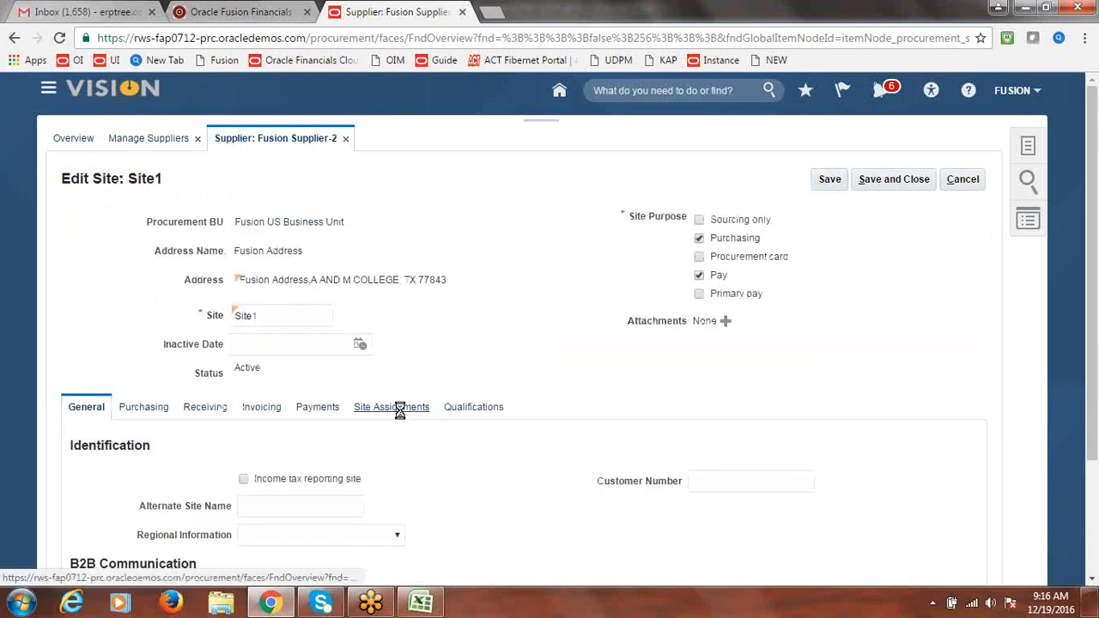
pyautogui.click(400, 409)
pyautogui.scroll(-2, 1096, 334)
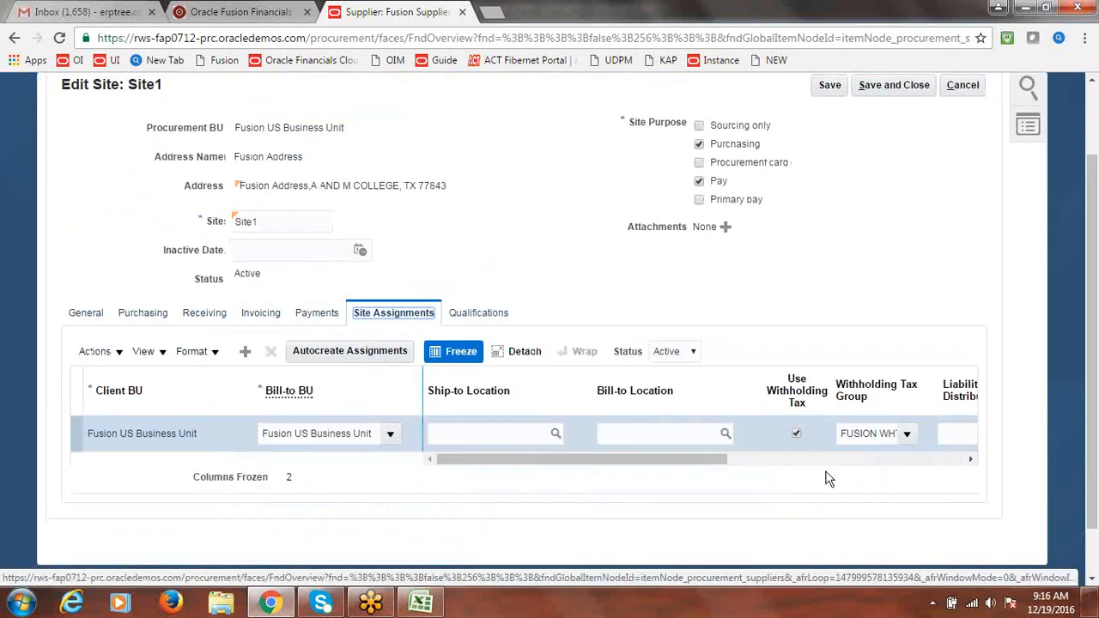
pyautogui.click(859, 434)
pyautogui.press('BackSpace')
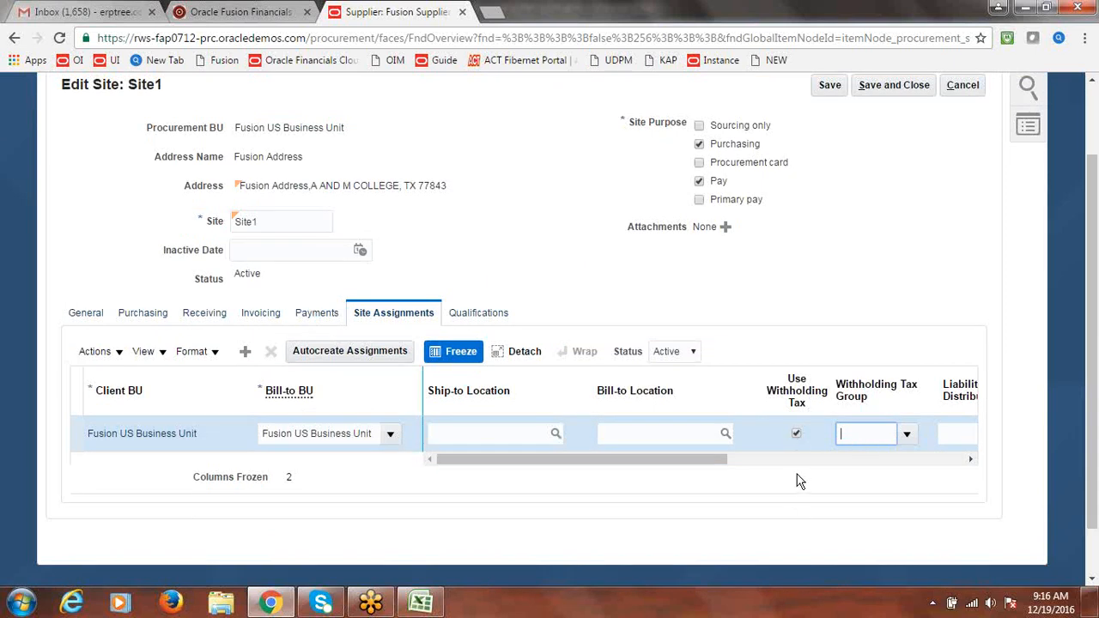
pyautogui.click(796, 434)
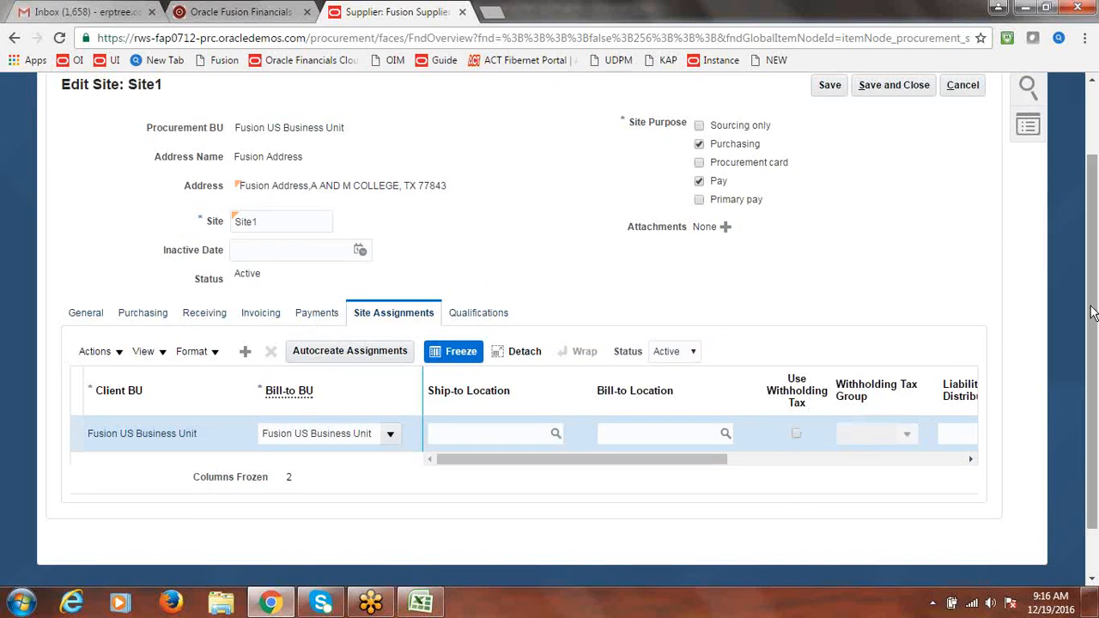
pyautogui.scroll(2, 1092, 324)
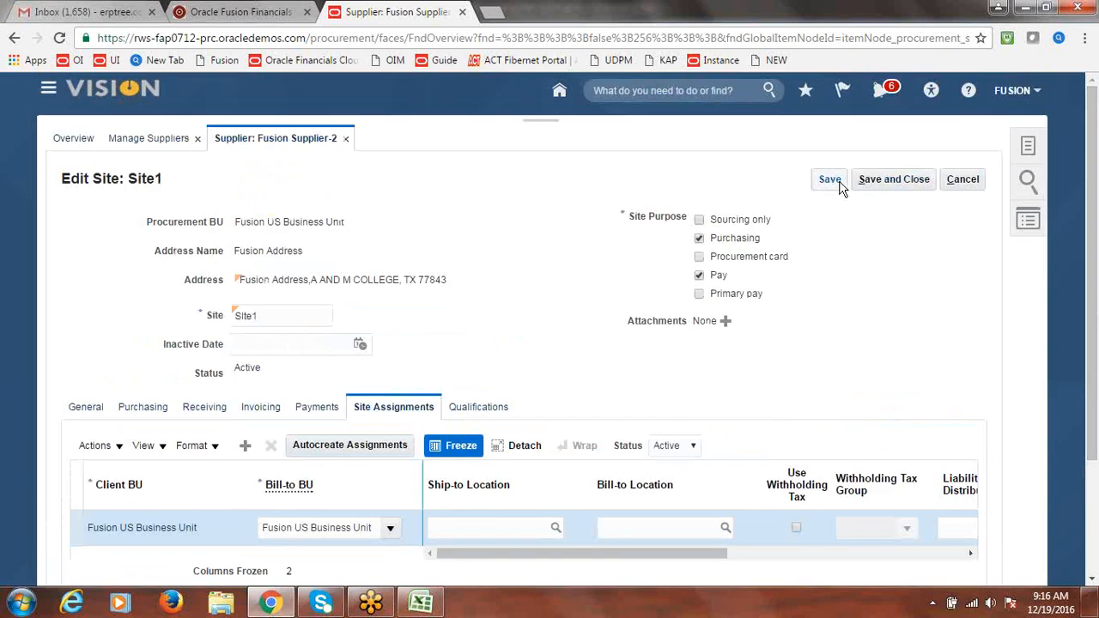
pyautogui.click(893, 180)
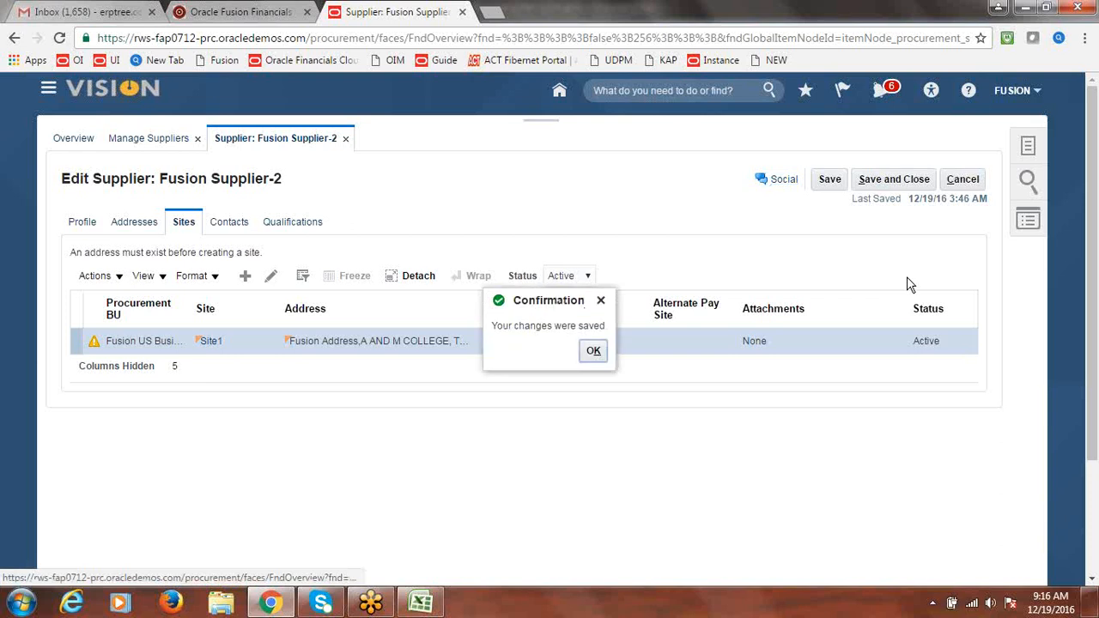
# Dismiss the save confirmation and show the Income Tax section of the supplier's profile
pyautogui.click(592, 353)
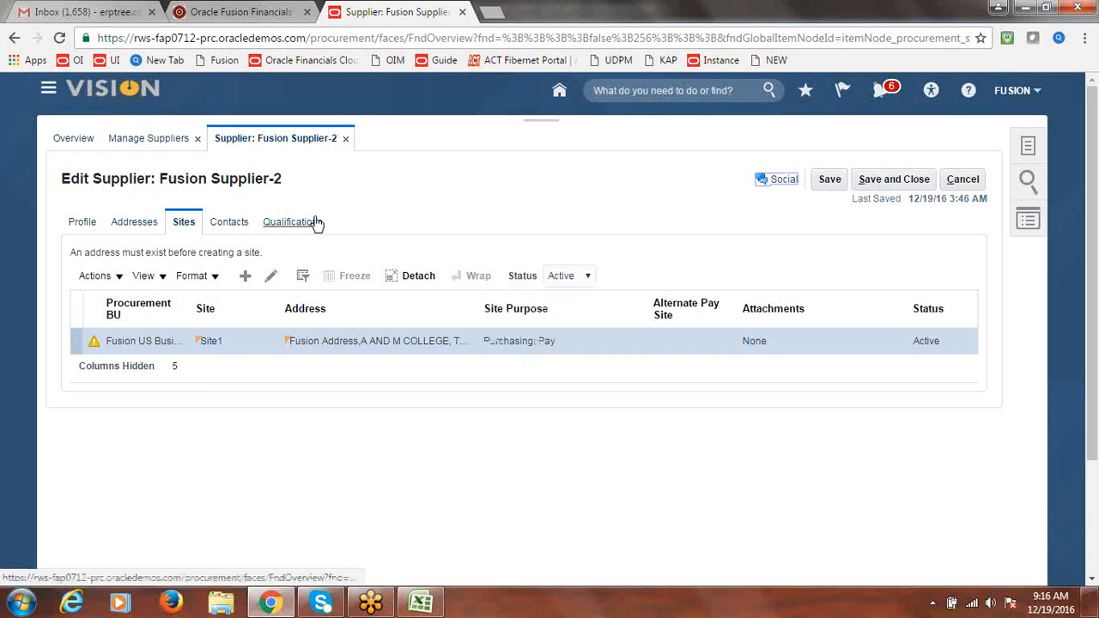
pyautogui.click(96, 225)
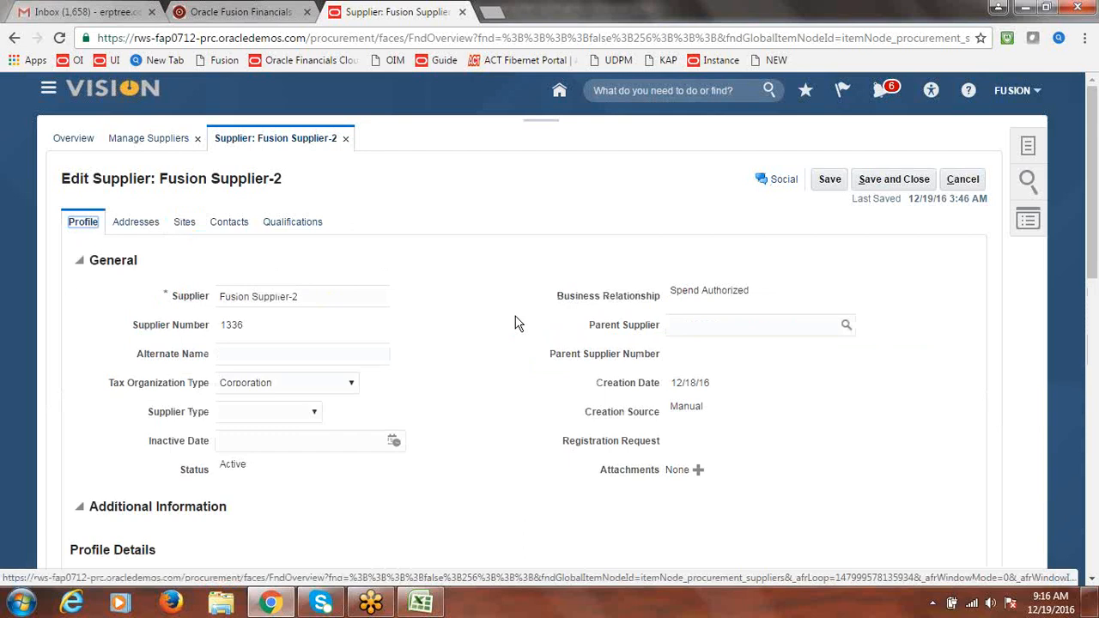
pyautogui.moveTo(1091, 240); pyautogui.dragTo(1091, 350)
pyautogui.click(506, 290)
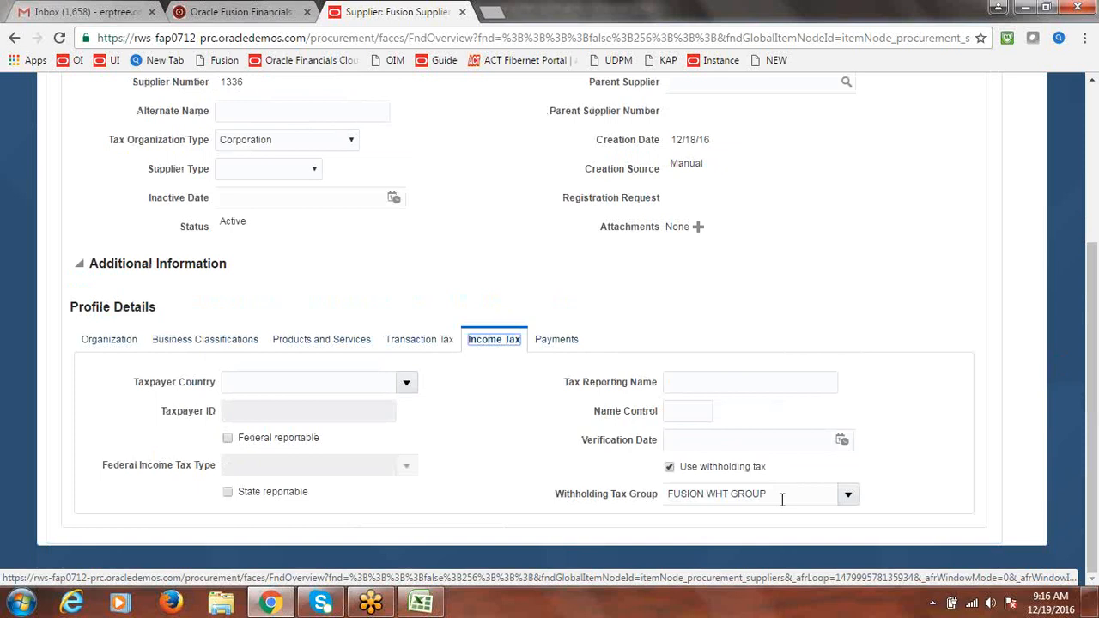
# Remove FUSION WHT GROUP, uncheck Use withholding tax, save the supplier, and finish on Suppliers Overview
pyautogui.moveTo(778, 494); pyautogui.dragTo(666, 494)
pyautogui.press('BackSpace')
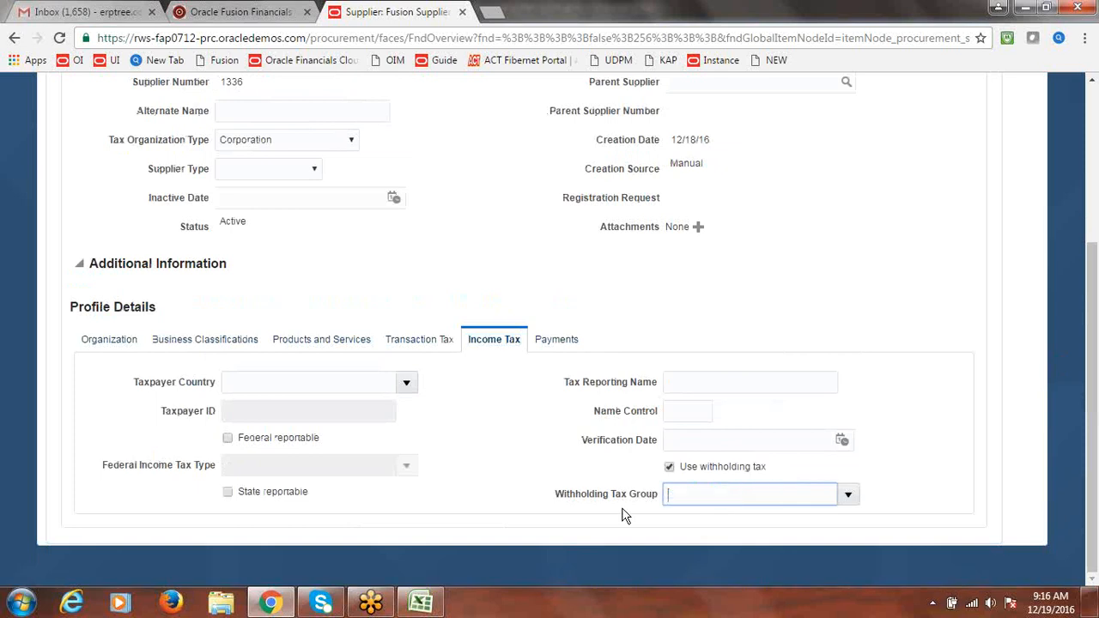
pyautogui.click(669, 466)
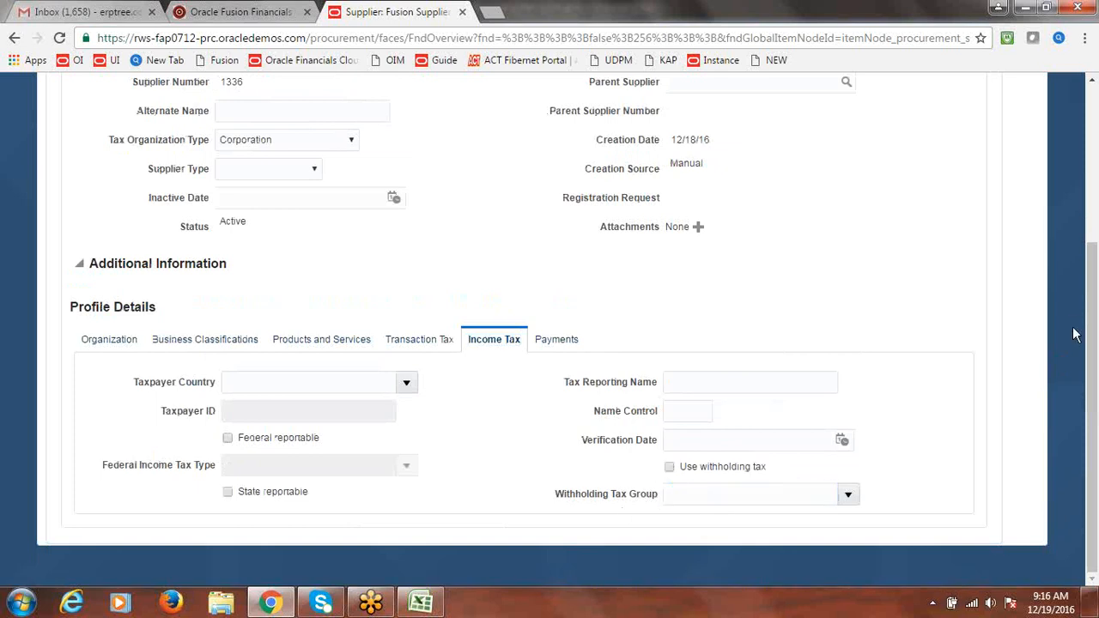
pyautogui.moveTo(1093, 342); pyautogui.dragTo(1093, 187)
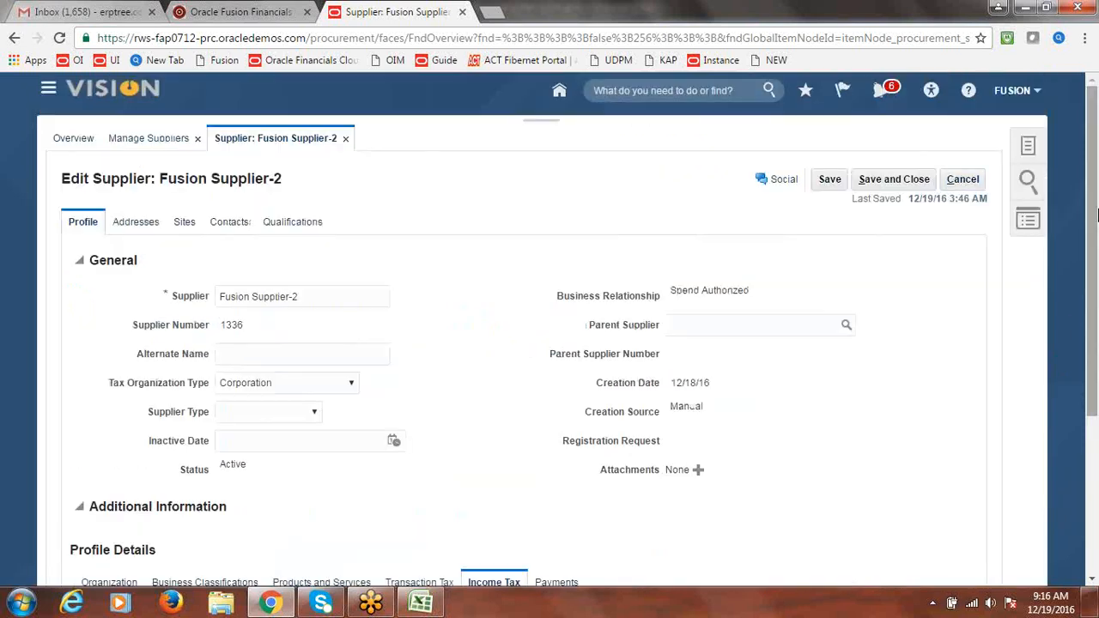
pyautogui.click(915, 178)
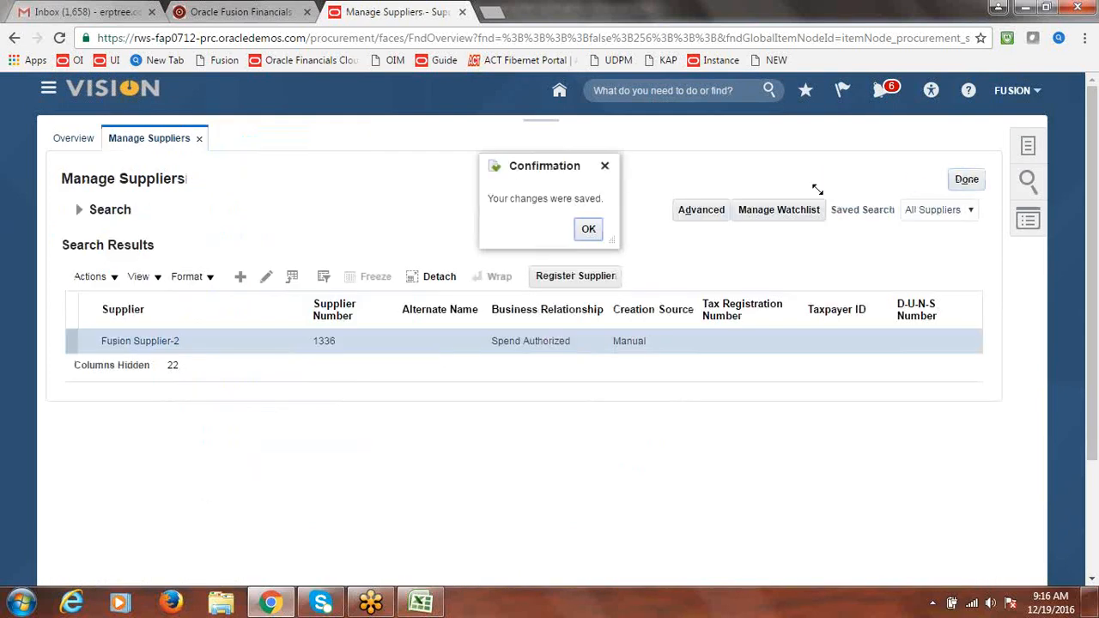
pyautogui.click(589, 231)
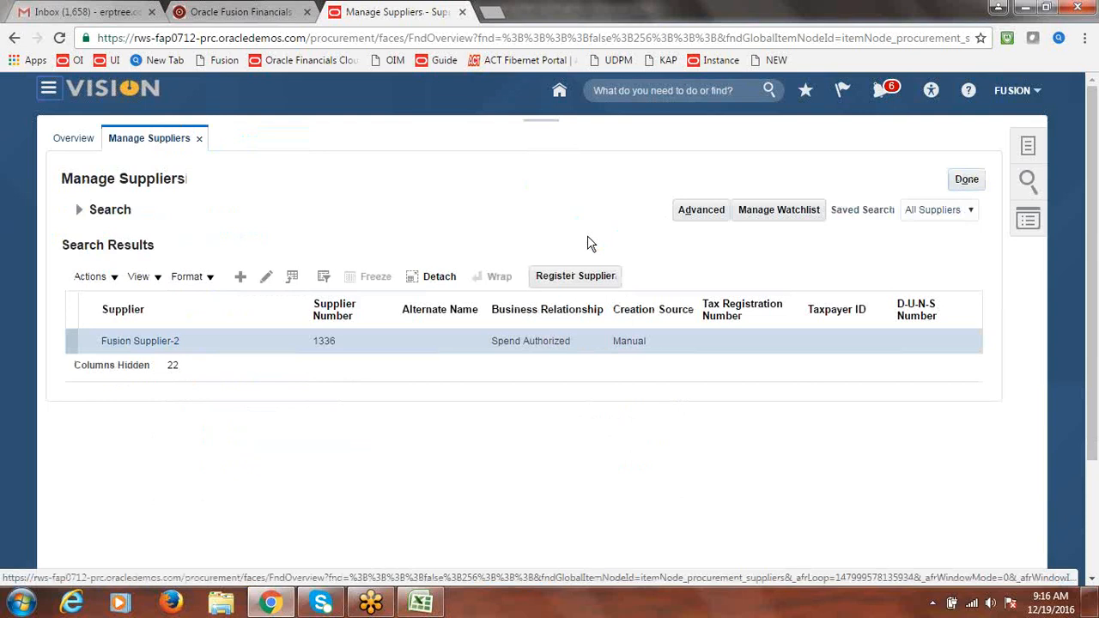
pyautogui.click(967, 180)
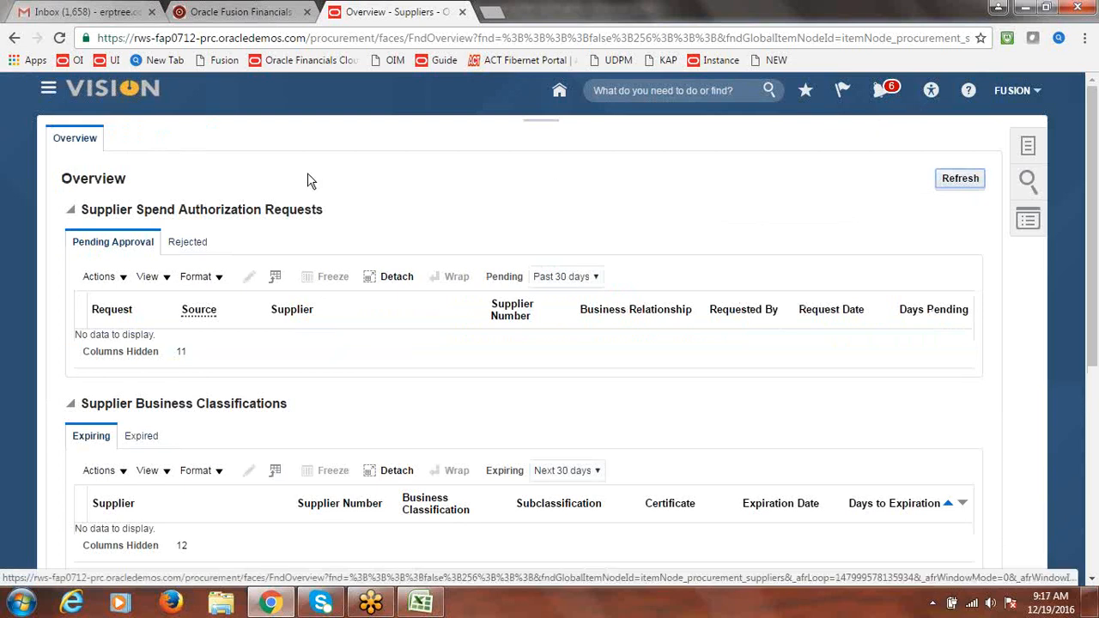
# Return to the Invoices workbench and start a blank new invoice
pyautogui.click(47, 91)
pyautogui.click(230, 416)
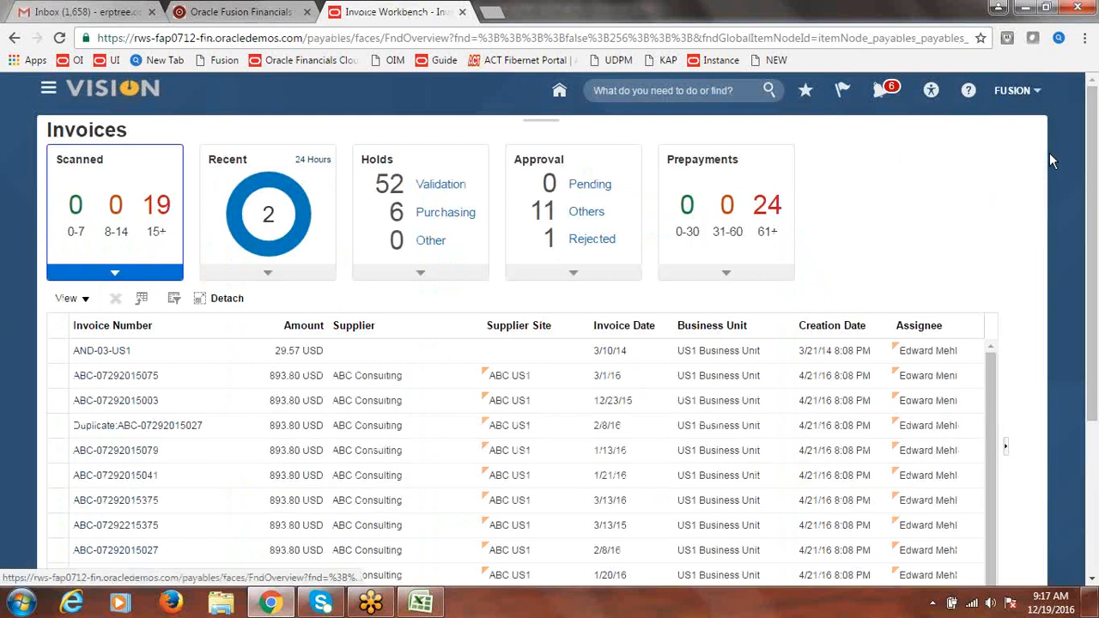
pyautogui.click(1049, 154)
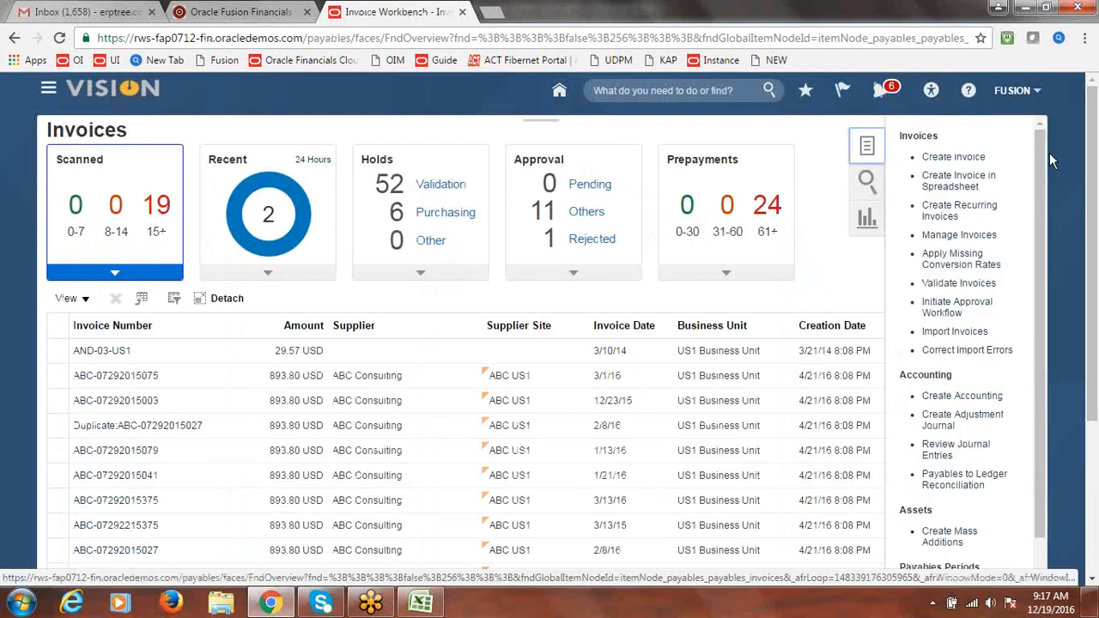
pyautogui.click(954, 158)
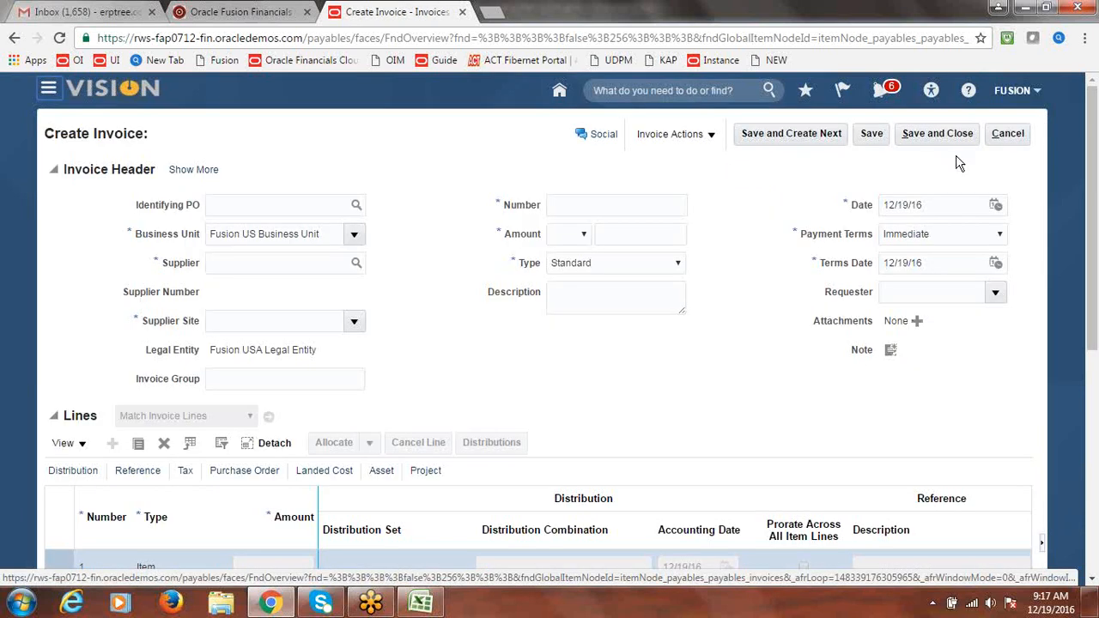
# Fill the invoice header: supplier Fusion Supplier-2, number INVOICE3, amount 25000
pyautogui.click(302, 267)
pyautogui.write('Fusion')
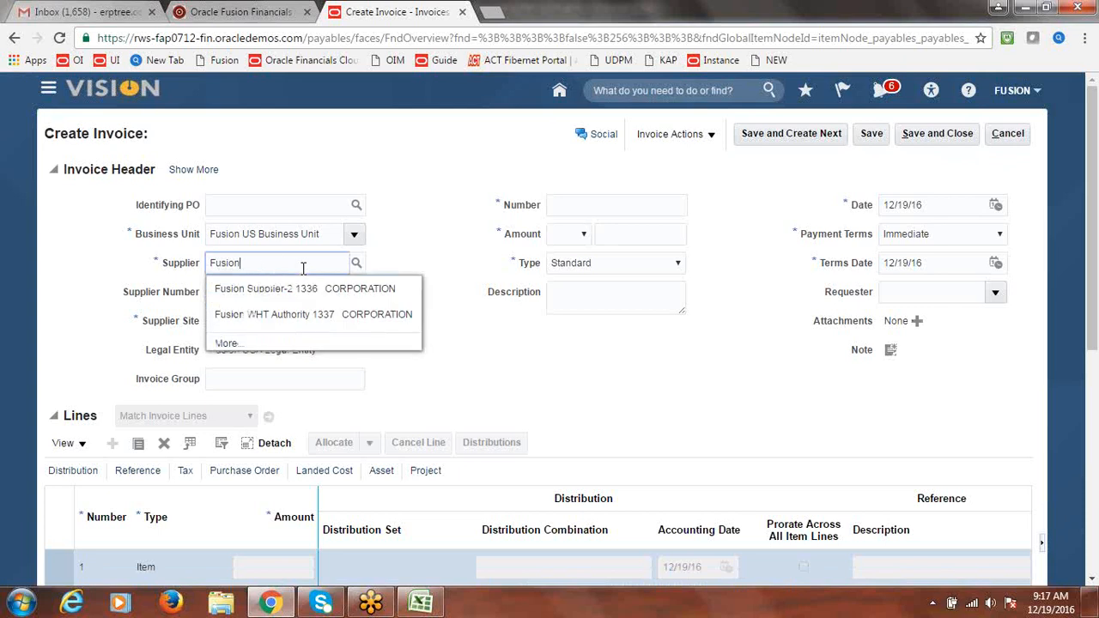
pyautogui.click(275, 288)
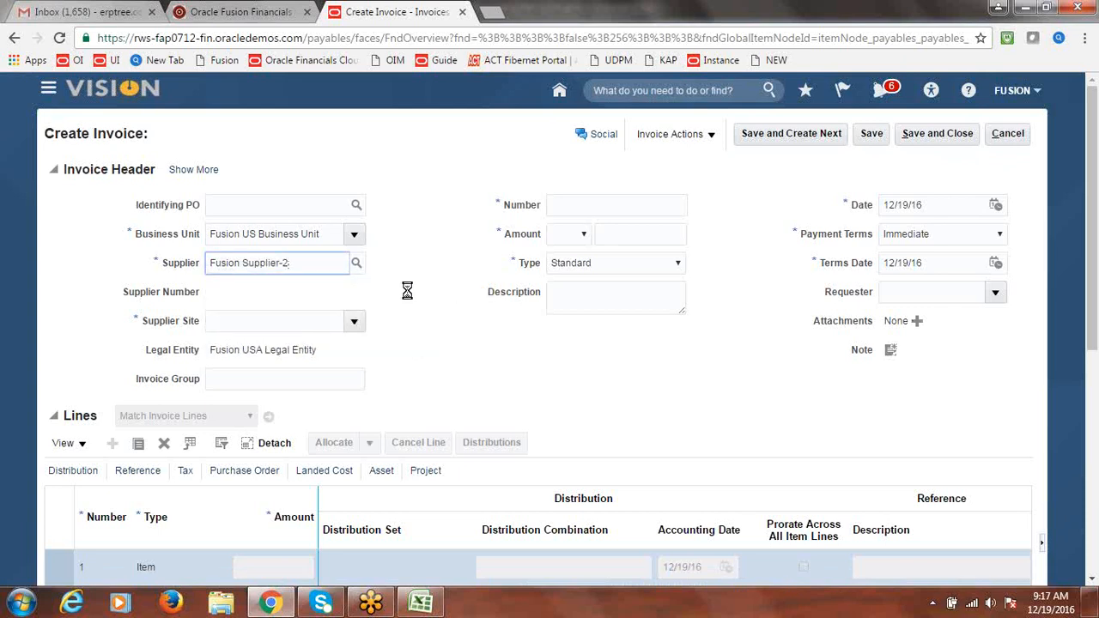
pyautogui.click(592, 211)
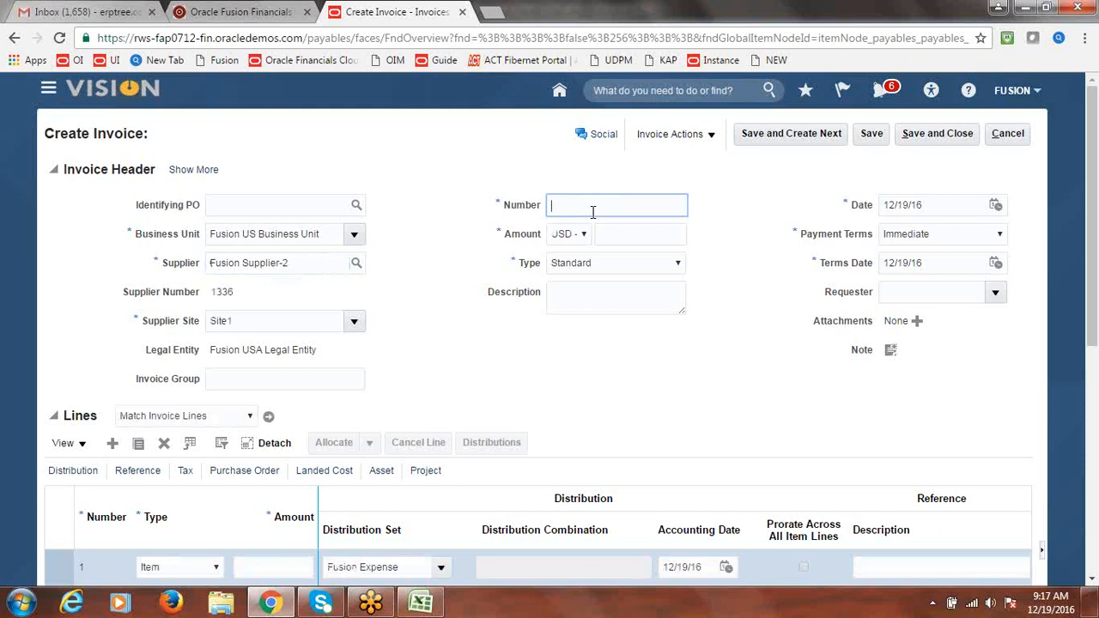
pyautogui.write('INVOICE3')
pyautogui.press('Tab')
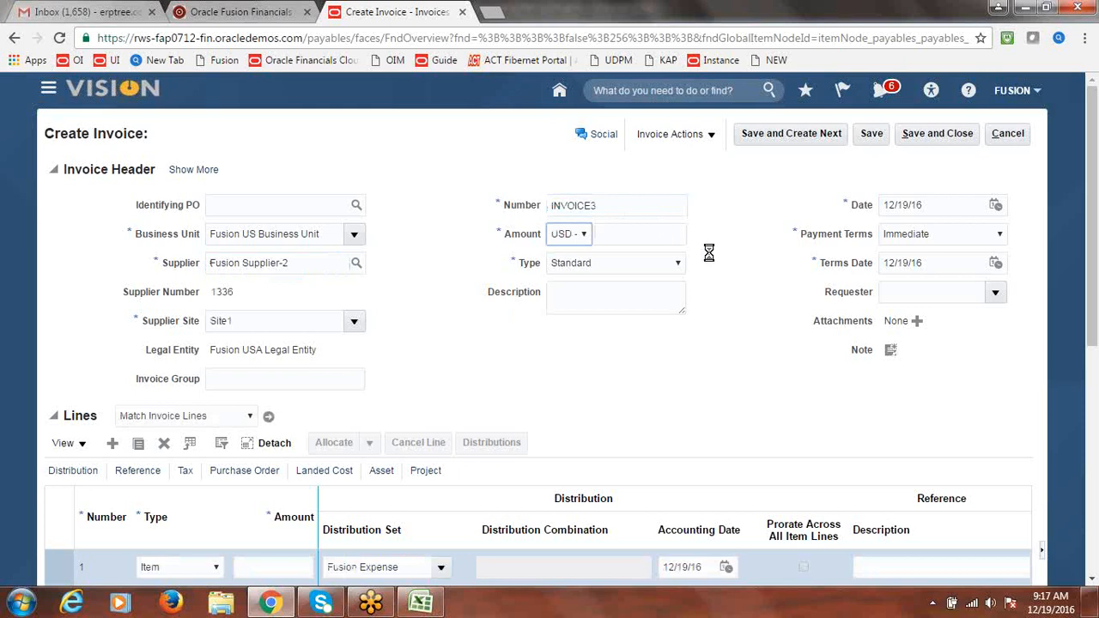
pyautogui.click(685, 241)
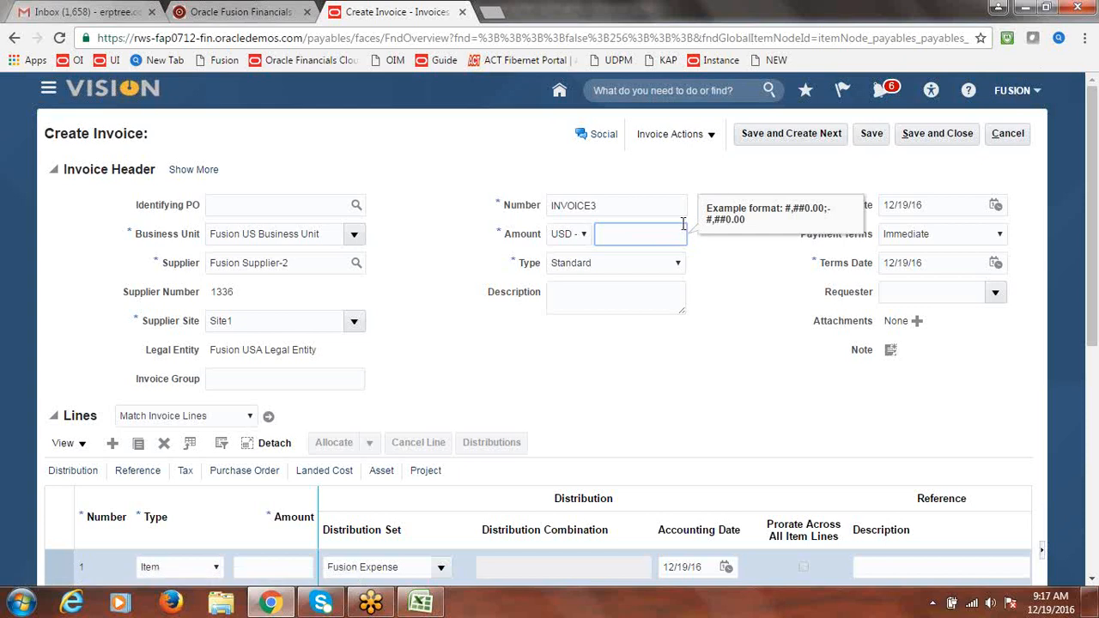
pyautogui.write('25000')
pyautogui.press('Tab')
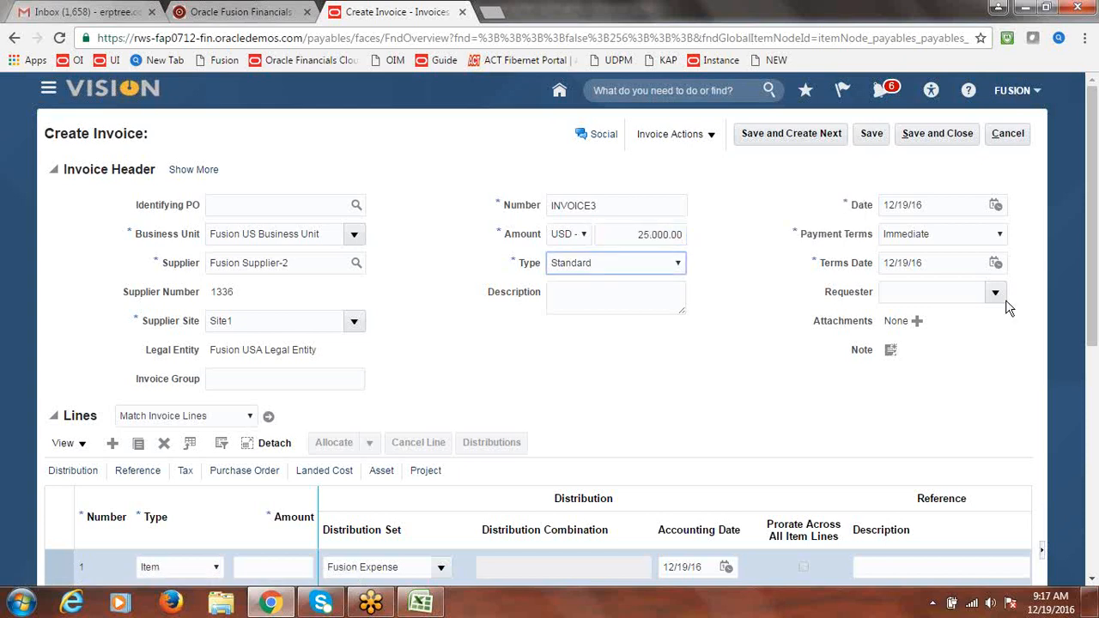
# Set line 1's amount to 25000 to match the invoice total
pyautogui.scroll(-2, 1080, 320)
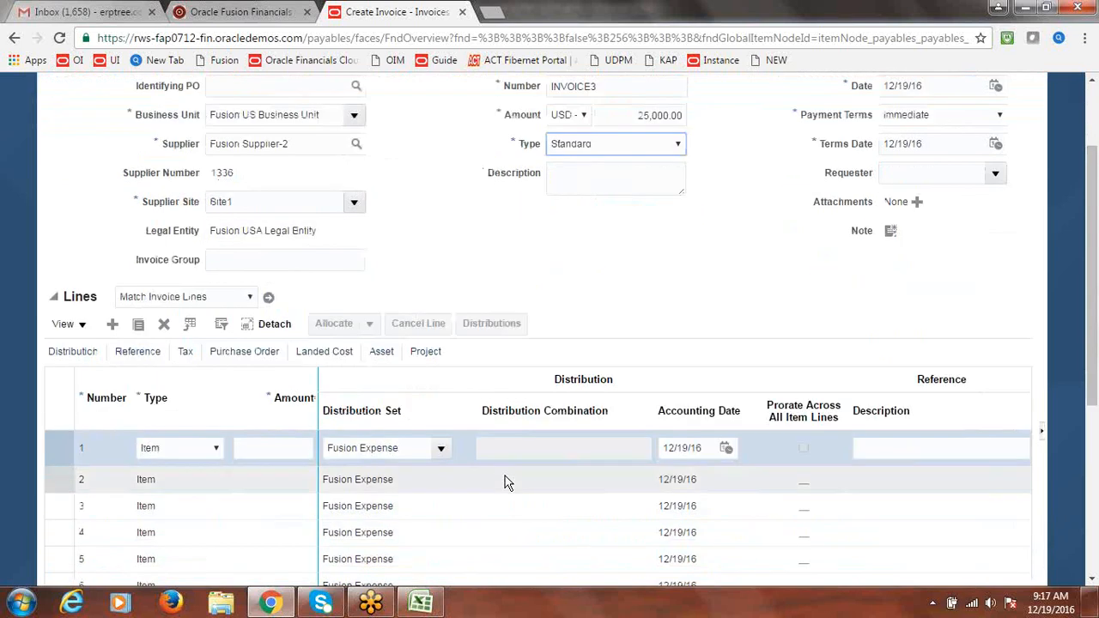
pyautogui.click(262, 449)
pyautogui.write('25000')
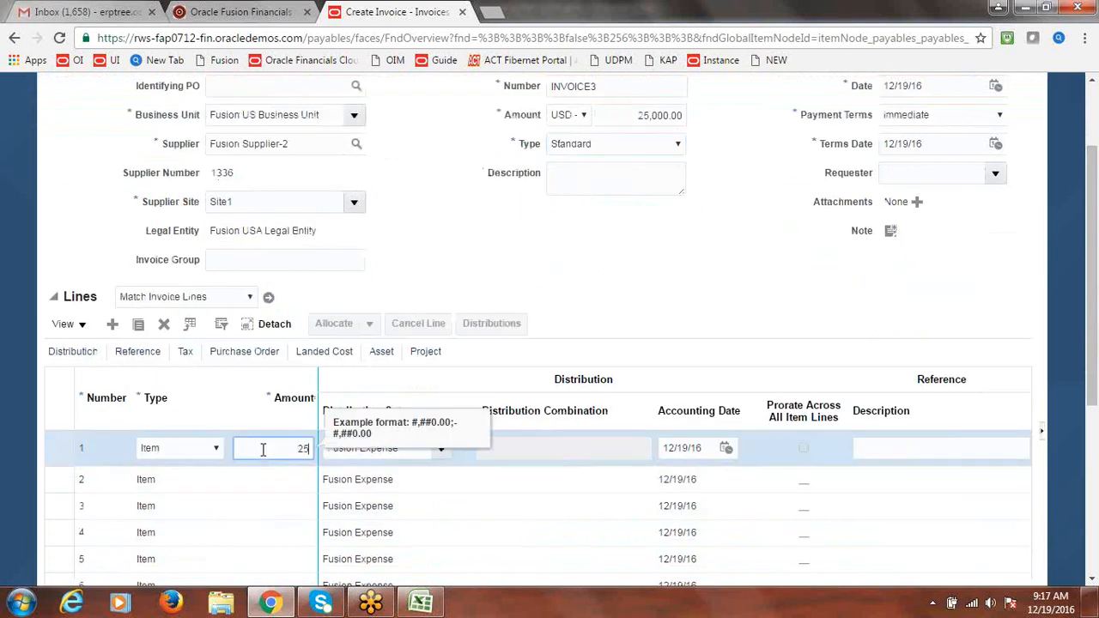
pyautogui.click(633, 268)
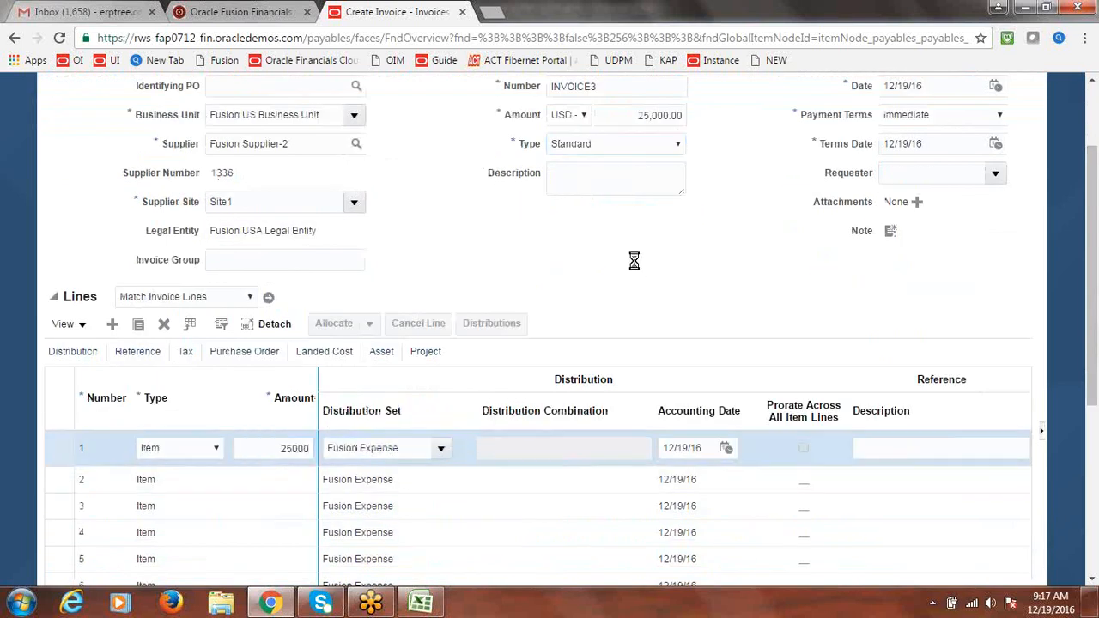
pyautogui.moveTo(1090, 377); pyautogui.dragTo(1092, 248)
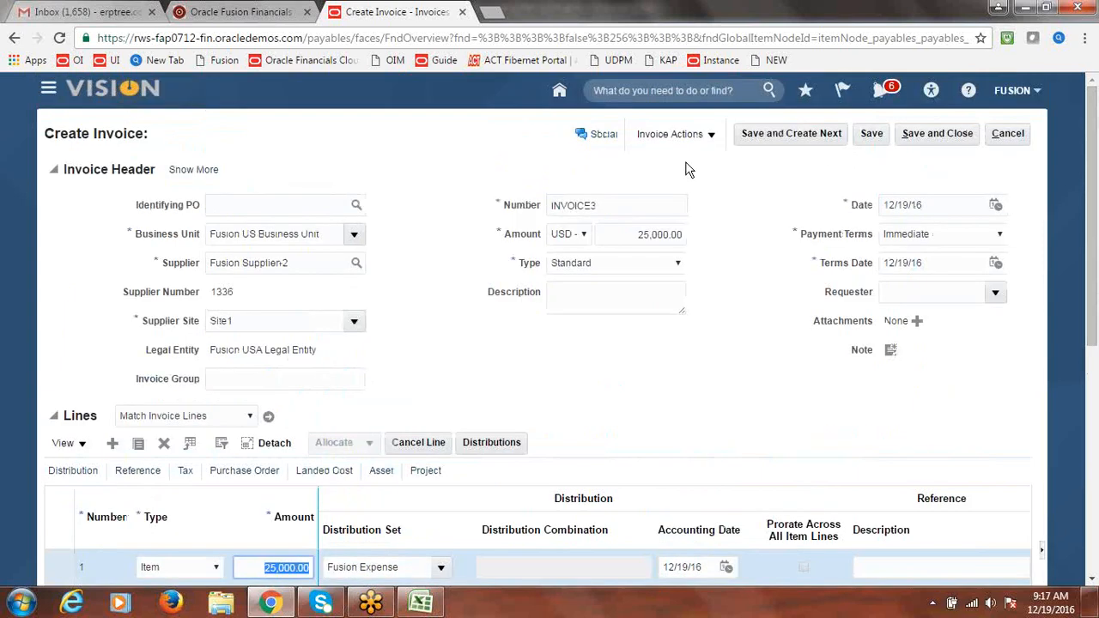
# Validate INVOICE3, then initiate its approval through Invoice Actions > Approval
pyautogui.click(711, 135)
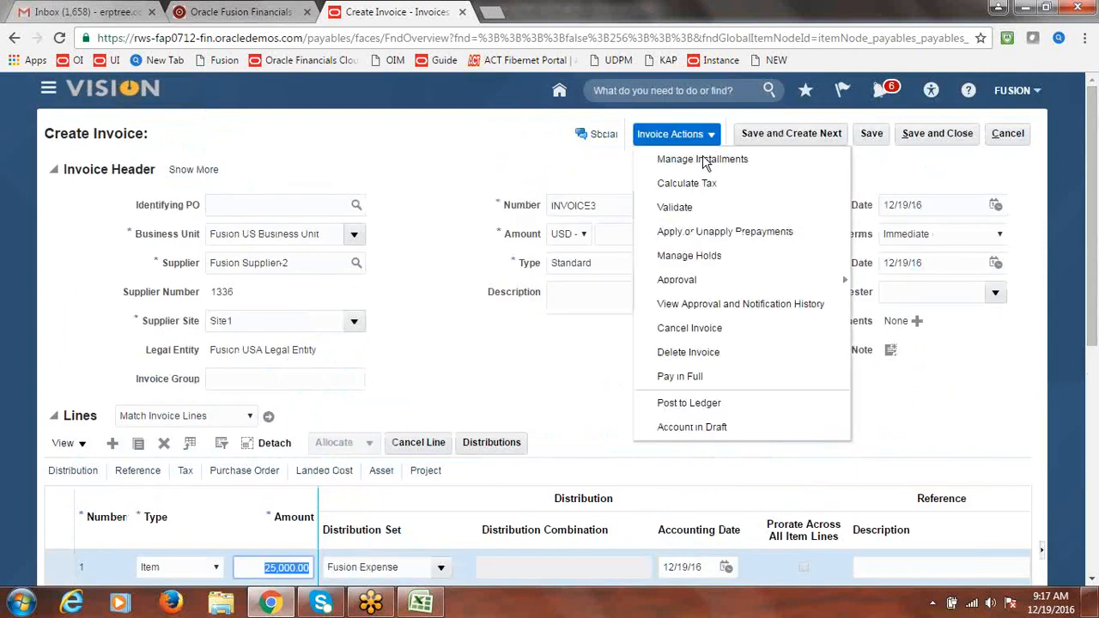
pyautogui.click(690, 207)
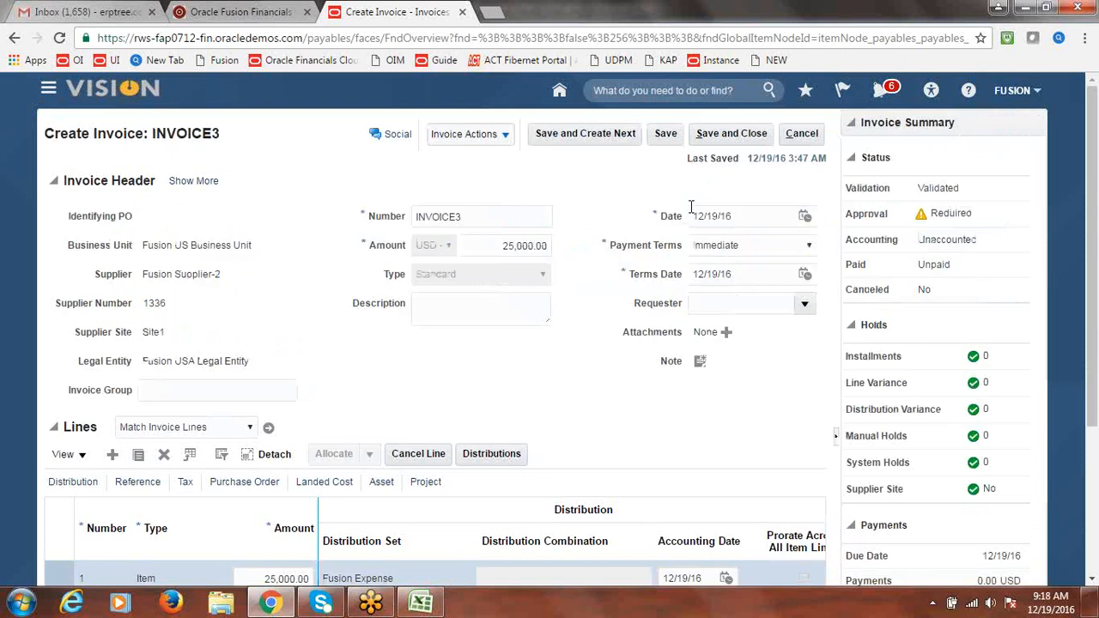
pyautogui.click(505, 137)
pyautogui.moveTo(562, 279)
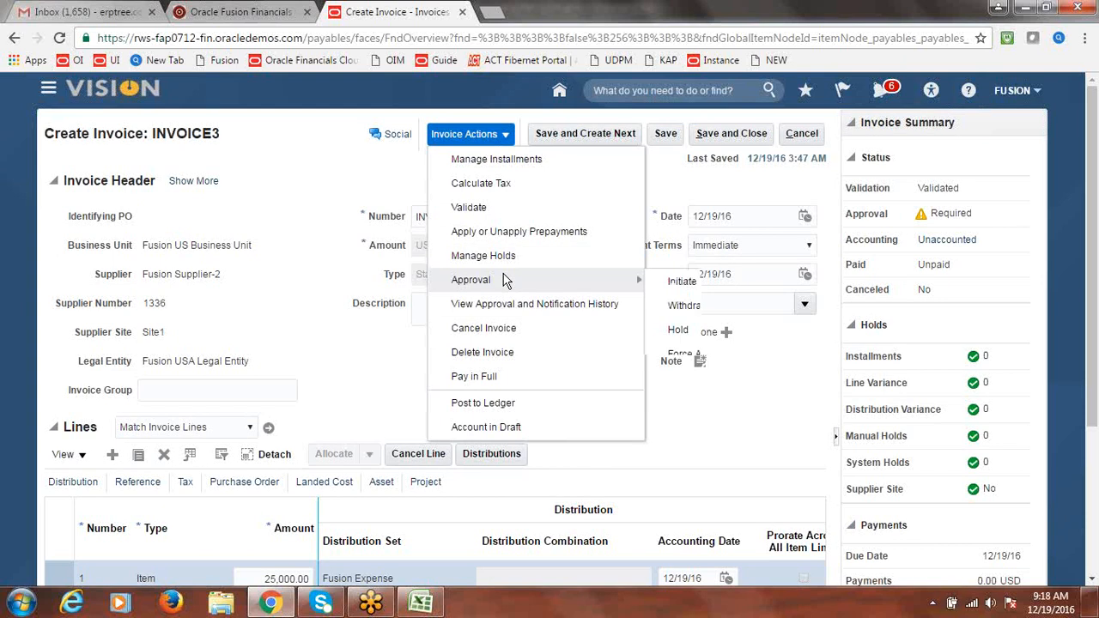
pyautogui.click(685, 283)
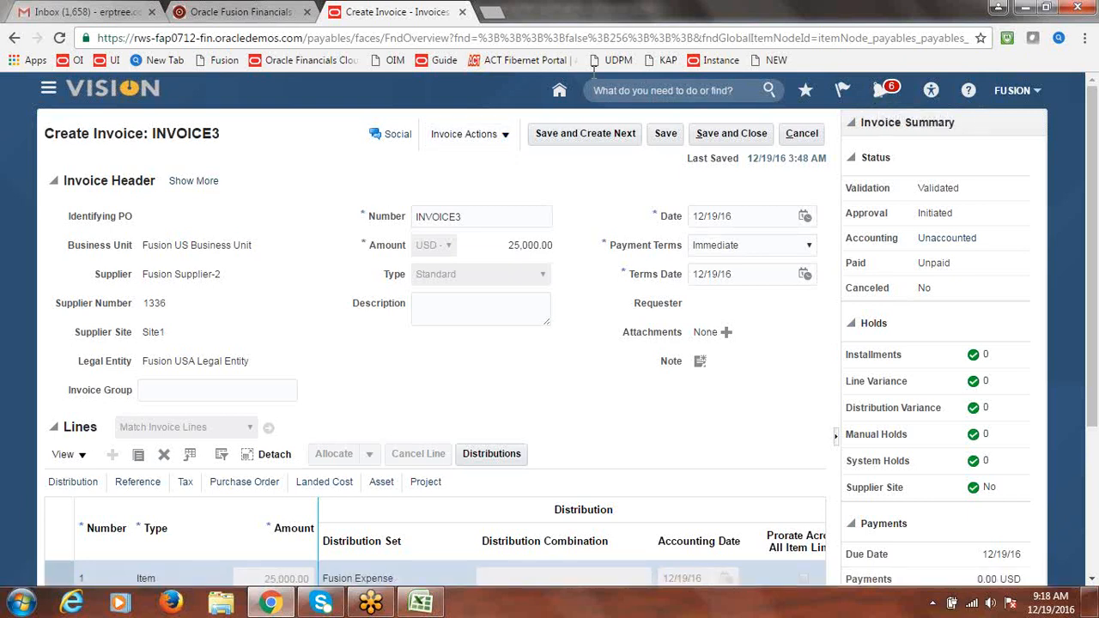
# Reload the INVOICE3 page twice, then cancel out of the form to the workbench
pyautogui.click(589, 42)
pyautogui.press('Return')
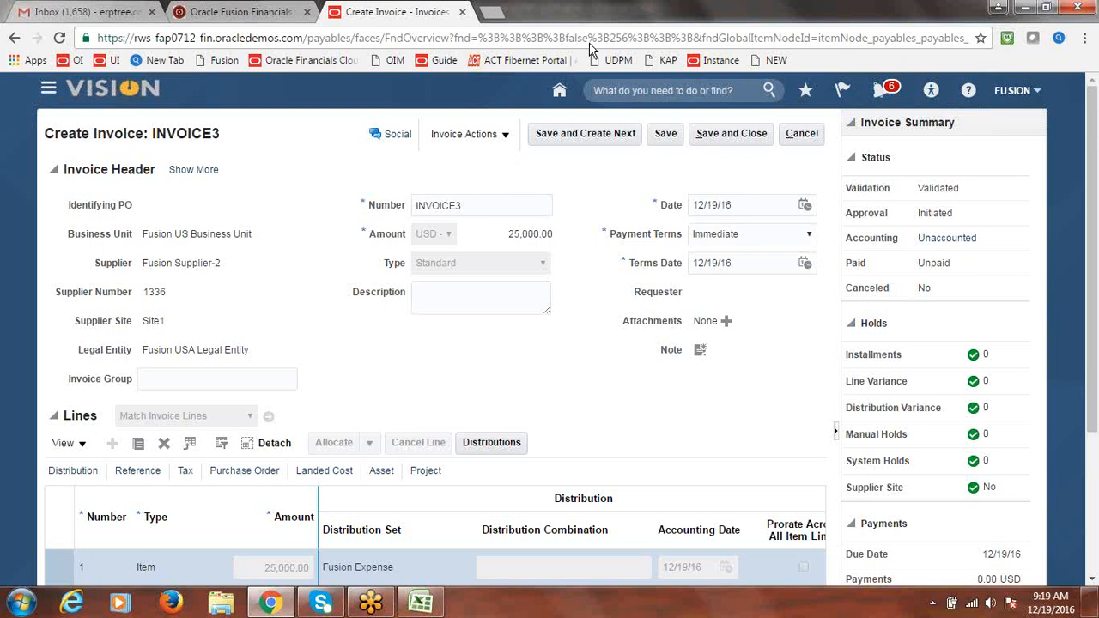
pyautogui.click(590, 44)
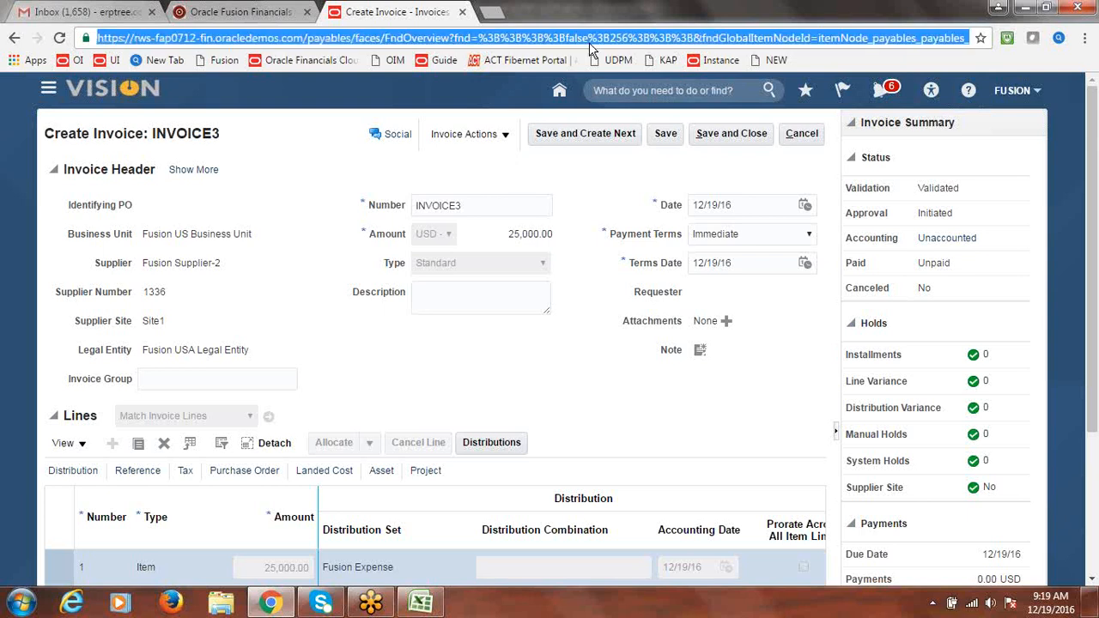
pyautogui.press('Return')
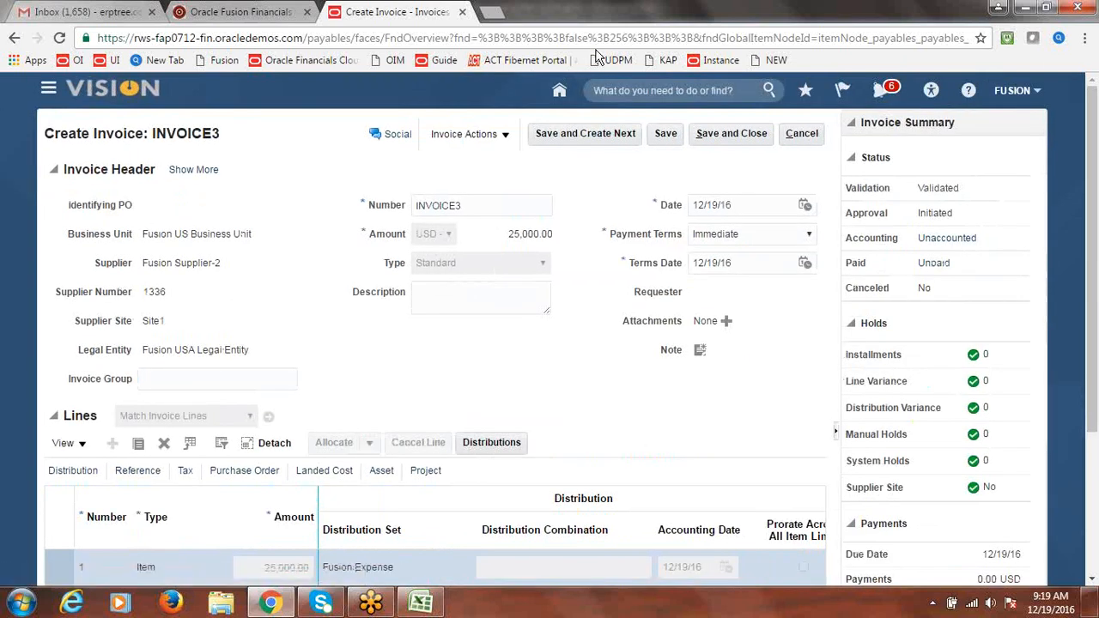
pyautogui.click(807, 135)
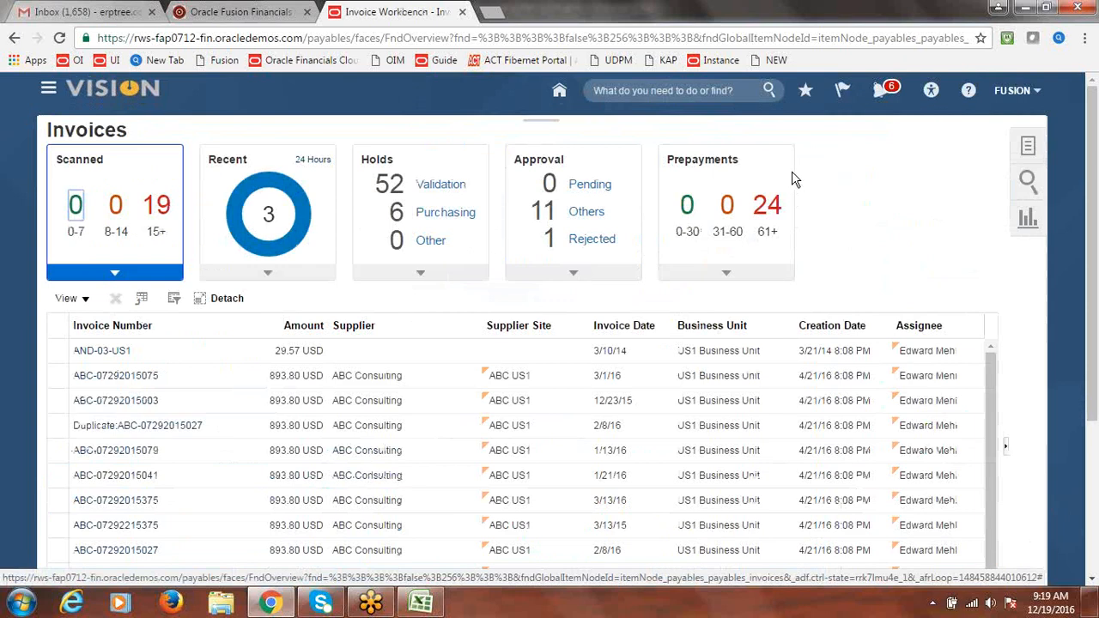
# Sign out, sign back in with the user ID and password, and open the Navigator
pyautogui.click(1016, 91)
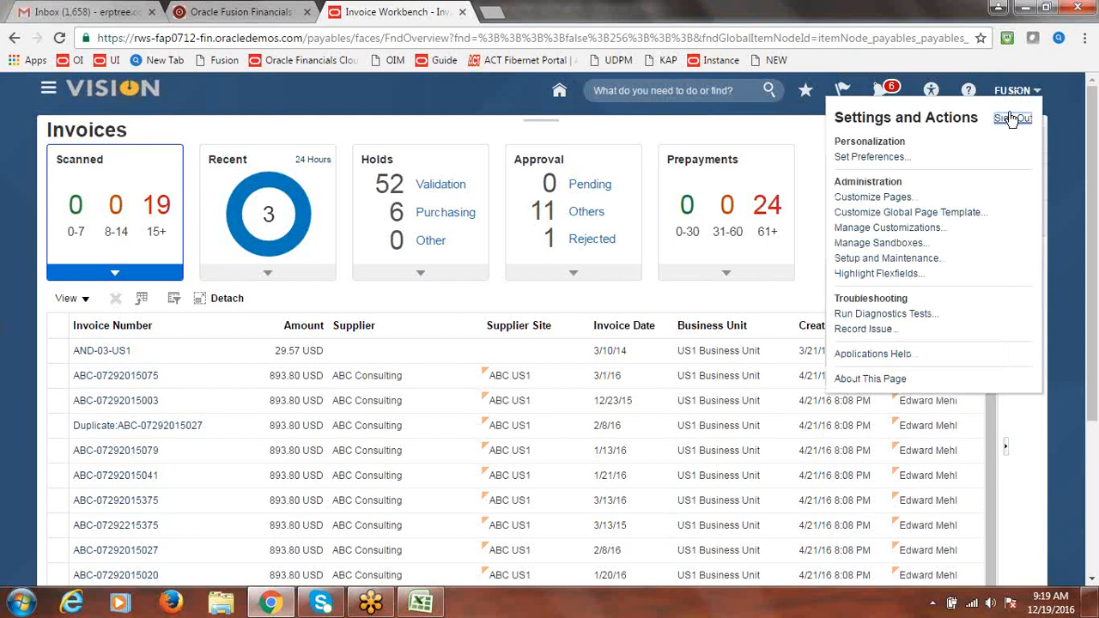
pyautogui.click(1012, 120)
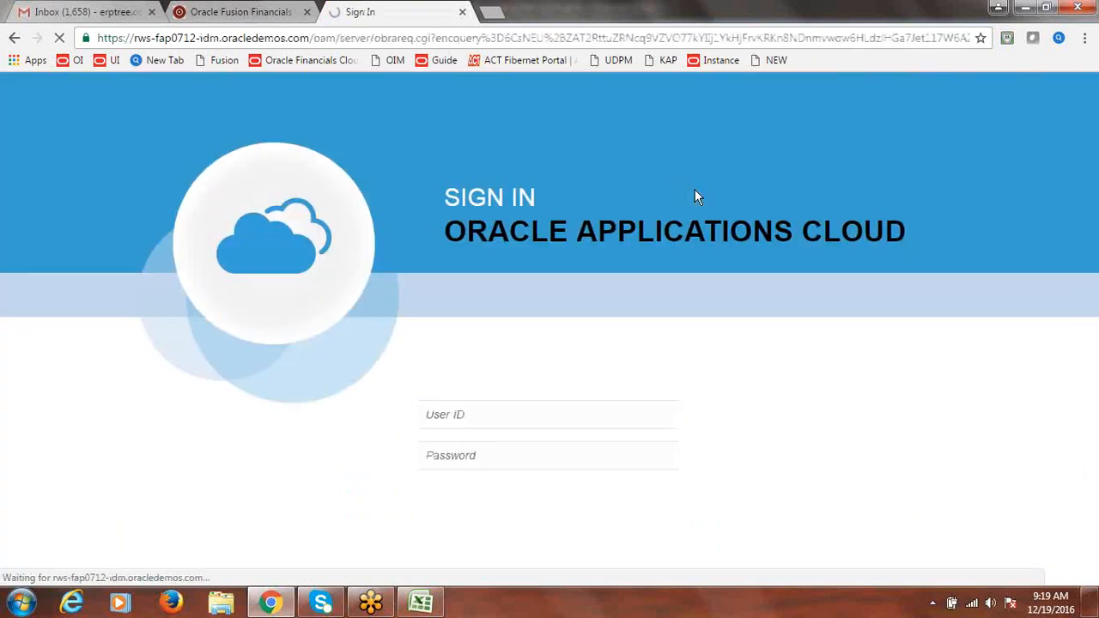
pyautogui.click(595, 41)
pyautogui.press('Return')
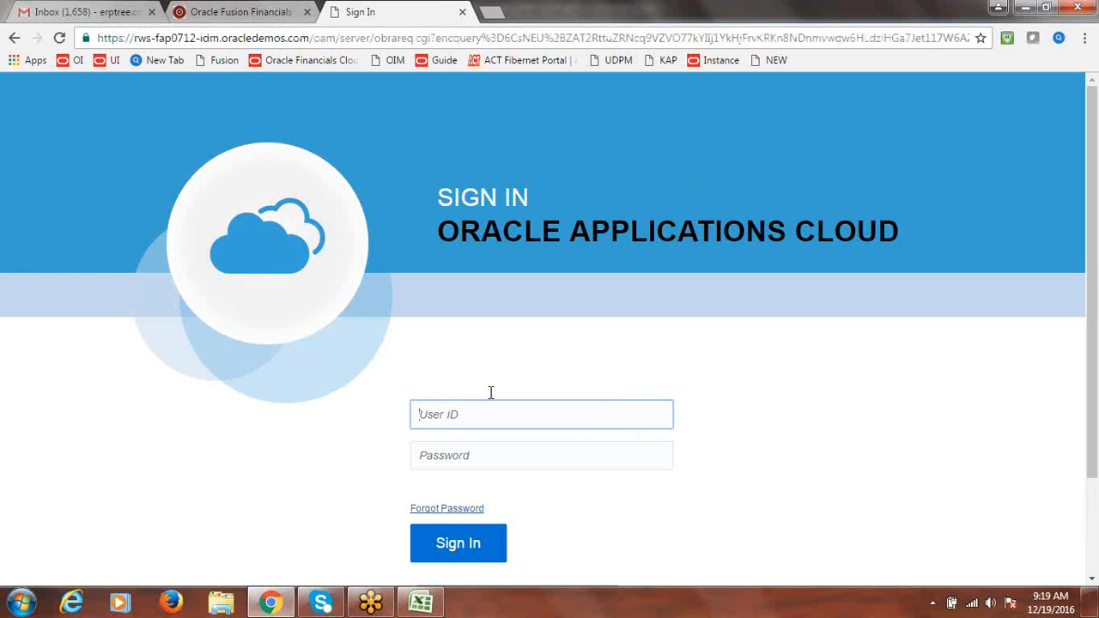
pyautogui.write('fusion')
pyautogui.press('Tab')
pyautogui.write('•••')
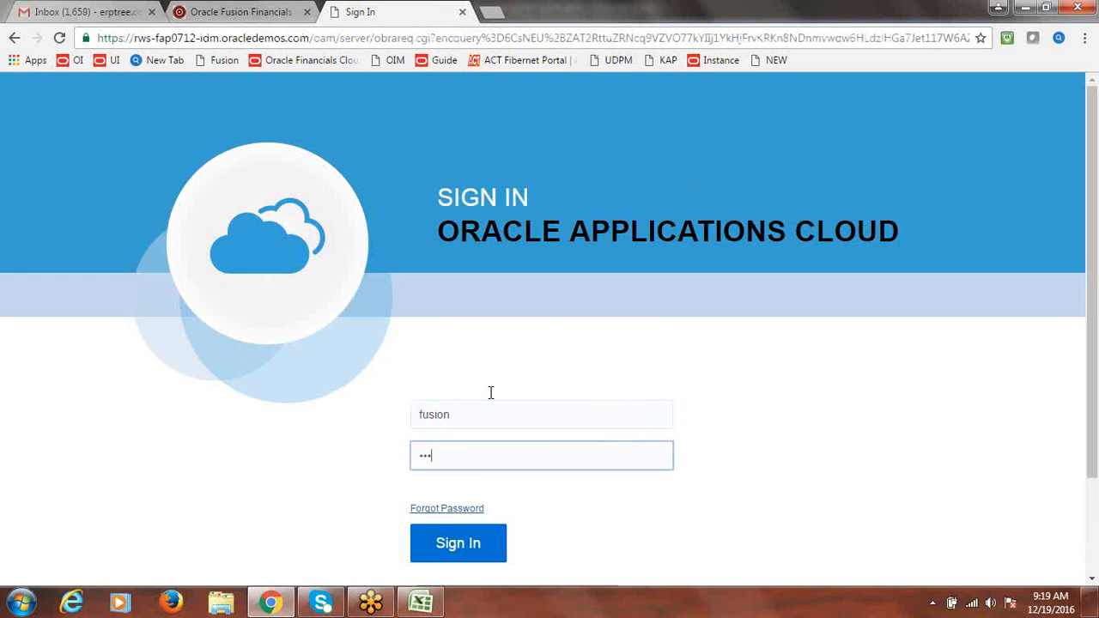
pyautogui.write('•••••••')
pyautogui.press('Return')
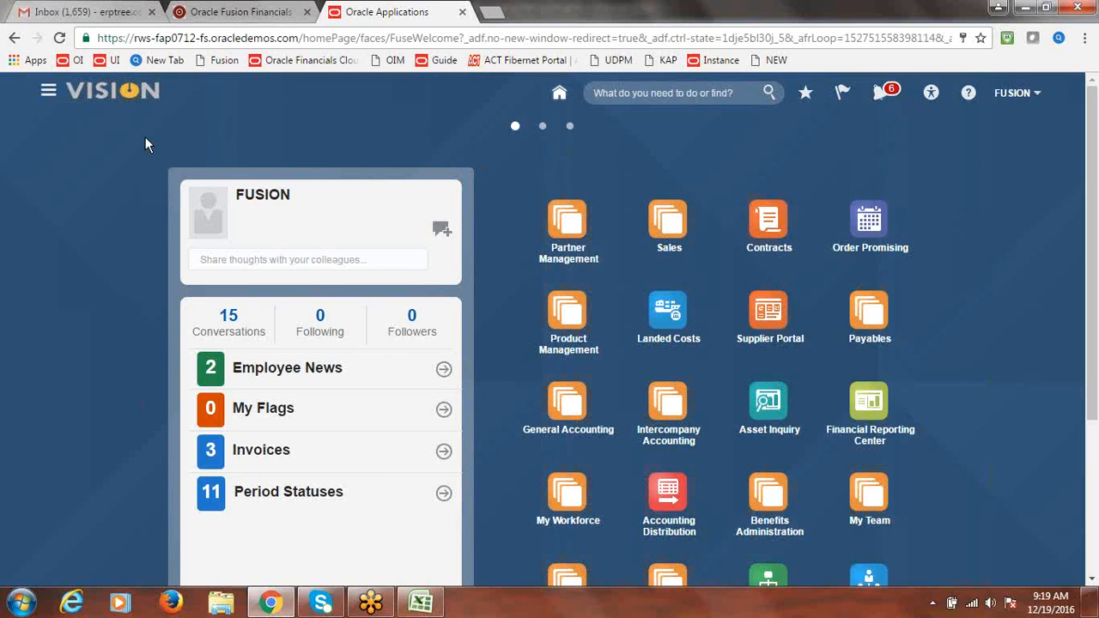
pyautogui.click(49, 92)
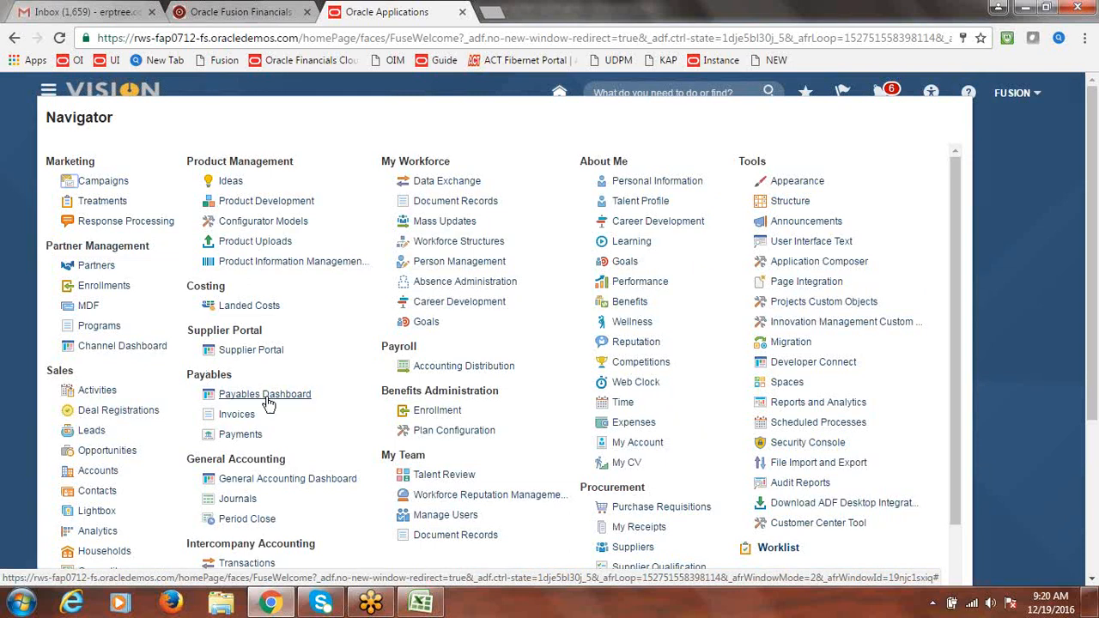
# Open the Payables Dashboard and select INVOICE3's 25,000.00 USD request under Requiring My Approval
pyautogui.click(268, 400)
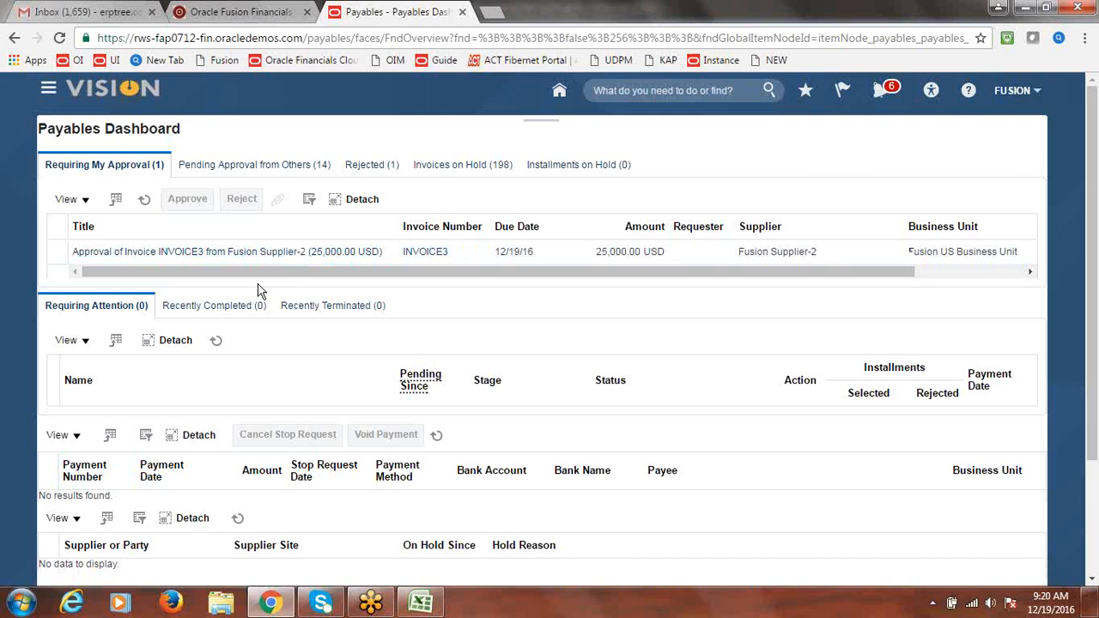
pyautogui.click(58, 252)
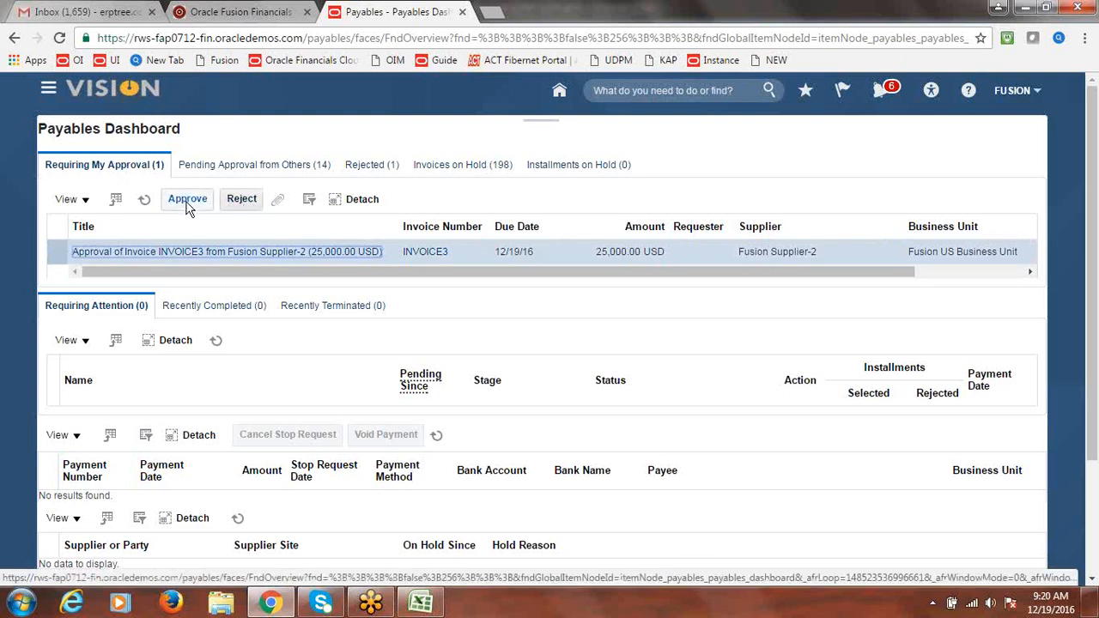
pyautogui.click(188, 206)
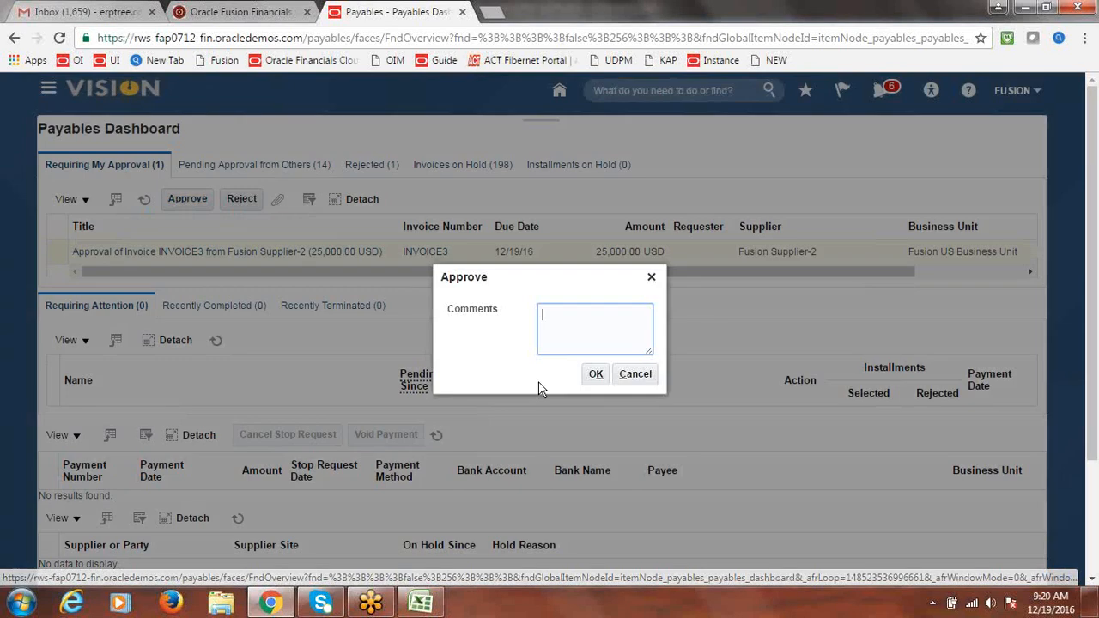
pyautogui.click(594, 375)
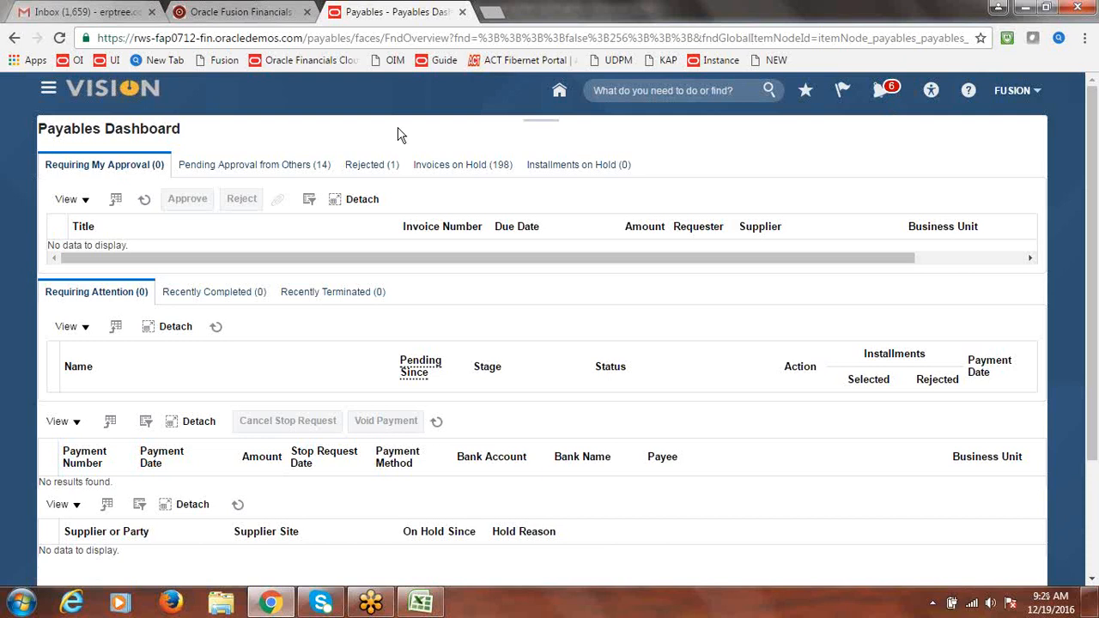
# Go to the Payables Invoices work area and open the Manage Invoices search
pyautogui.click(49, 93)
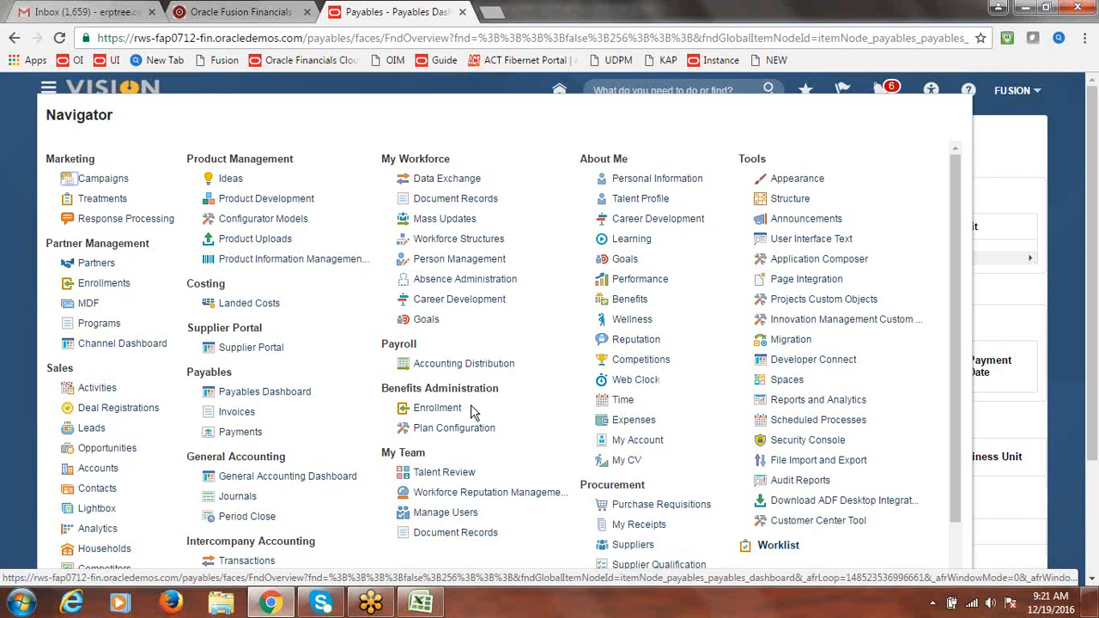
pyautogui.click(230, 416)
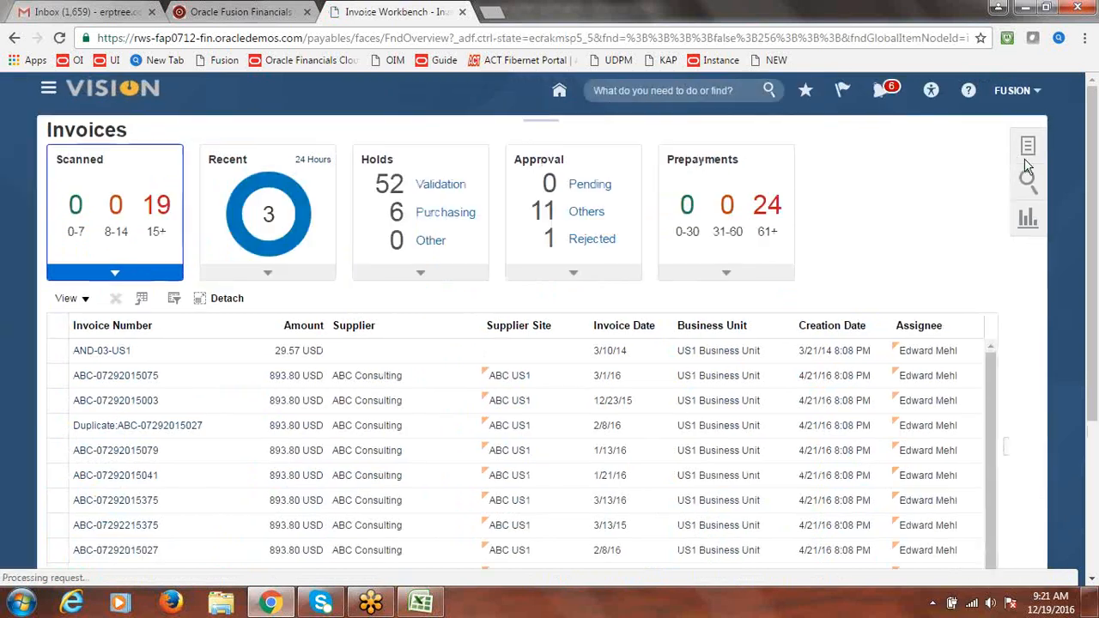
pyautogui.click(1029, 148)
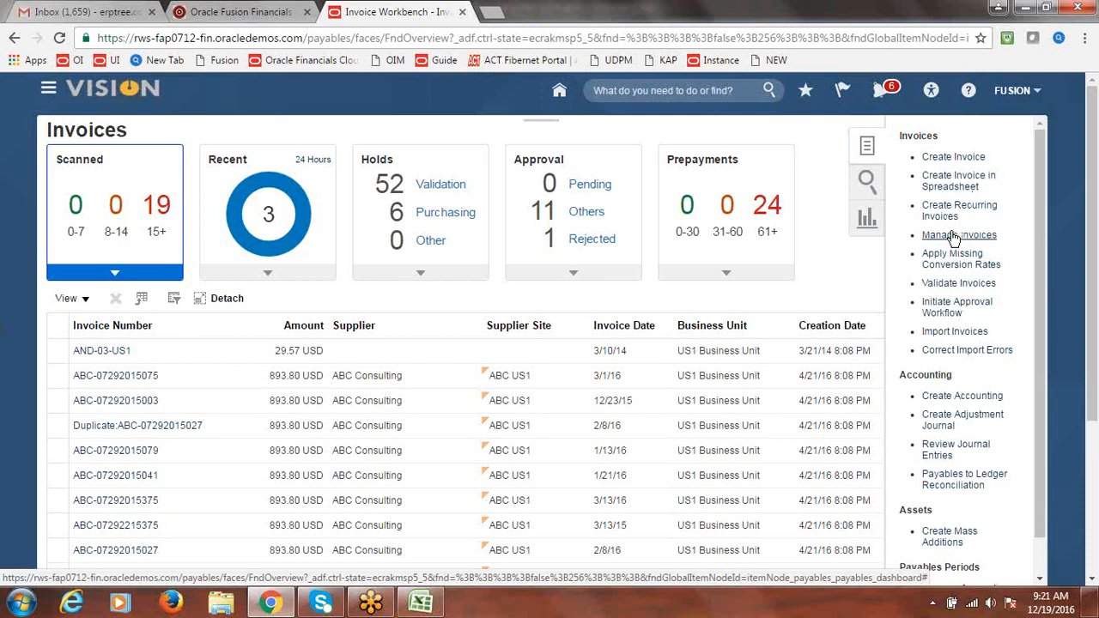
pyautogui.click(953, 235)
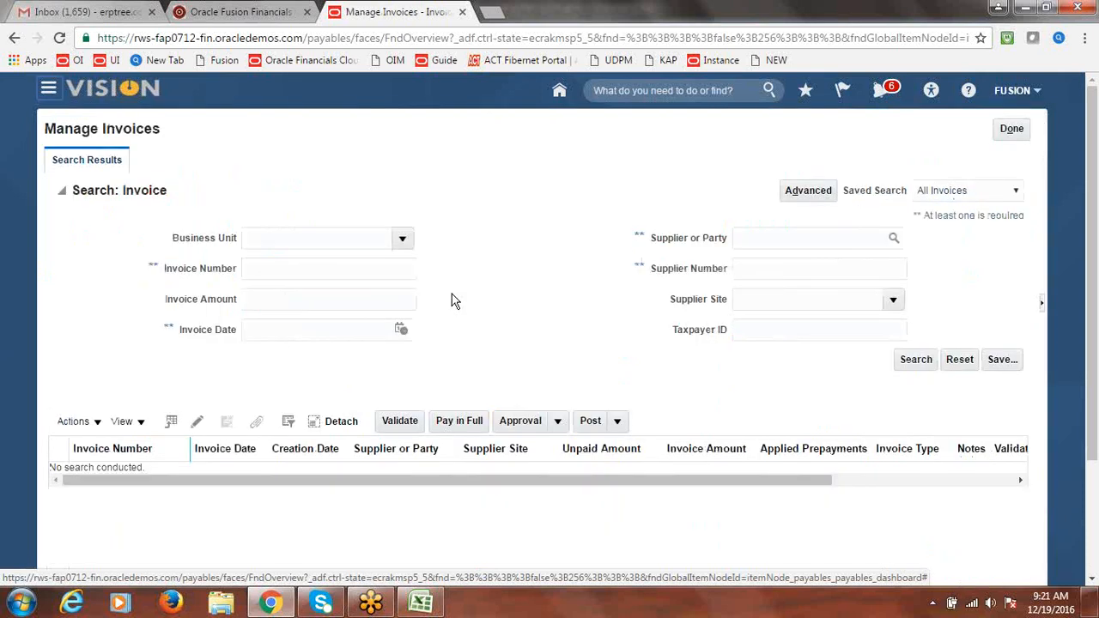
# Search for invoice number INVOICE3 in Fusion US Business Unit
pyautogui.click(402, 242)
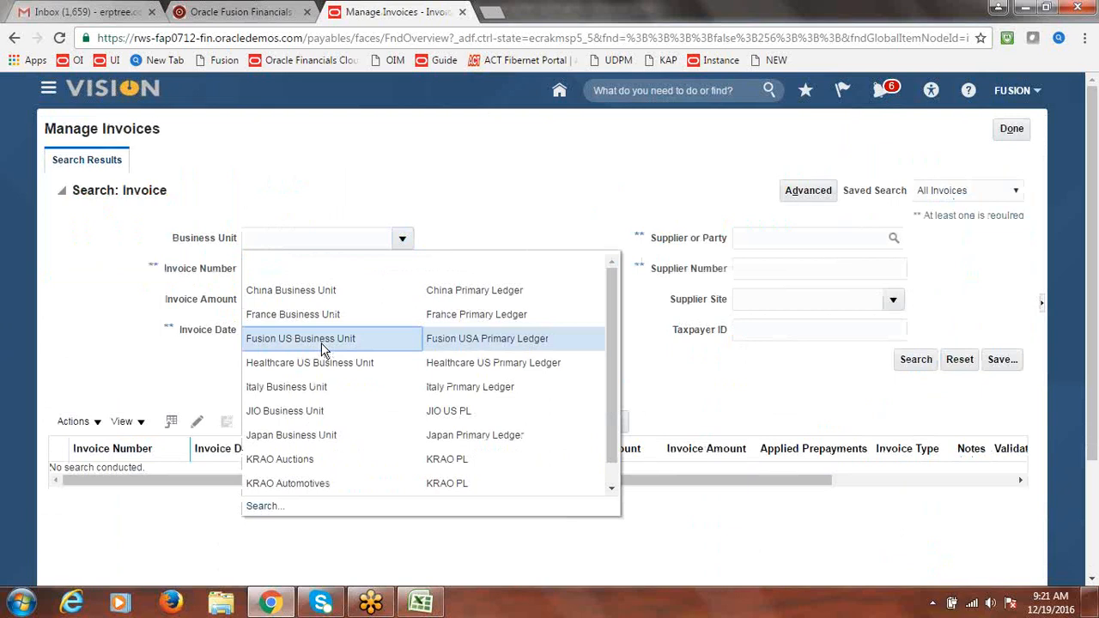
pyautogui.click(323, 344)
pyautogui.click(283, 270)
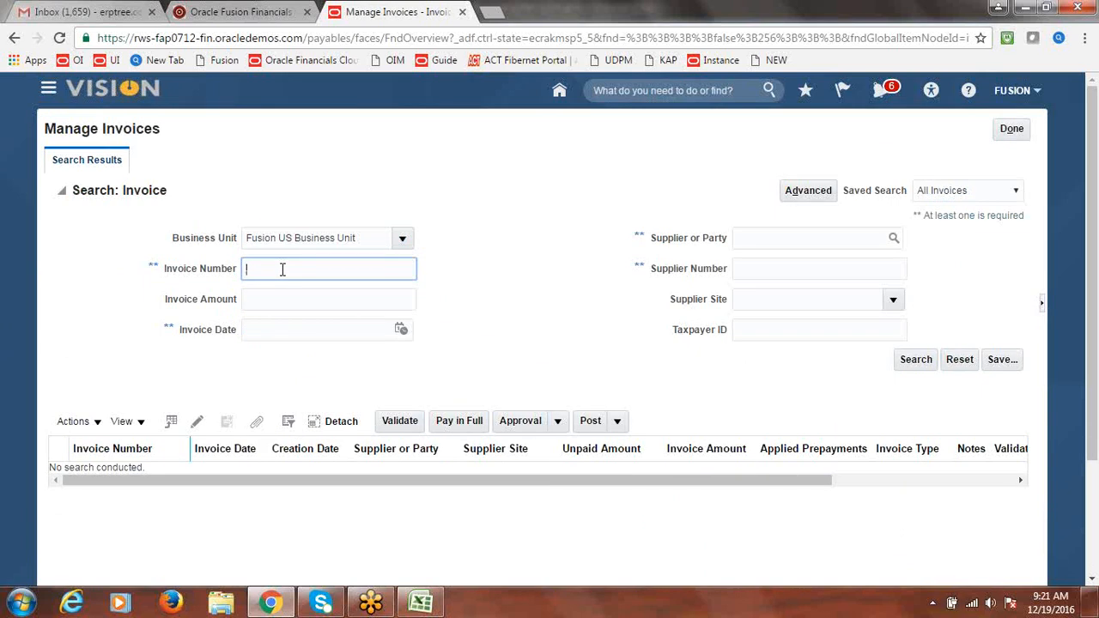
pyautogui.write('INVOICE3')
pyautogui.click(915, 359)
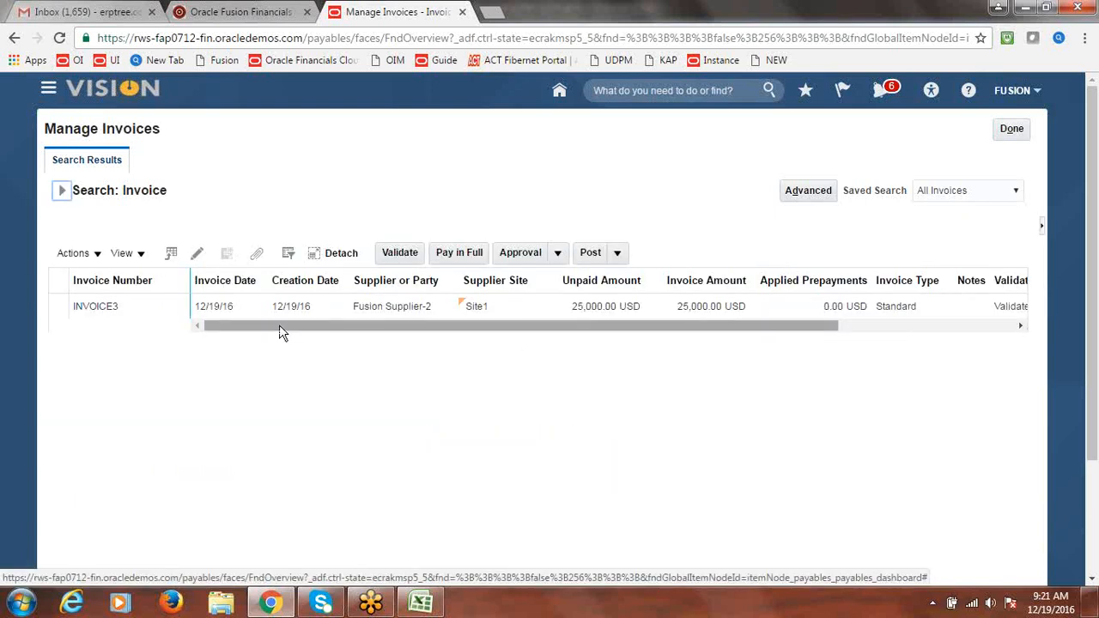
# Open INVOICE3 and confirm its Workflow approved status, then select the 60000 invoice note in Excel
pyautogui.click(104, 307)
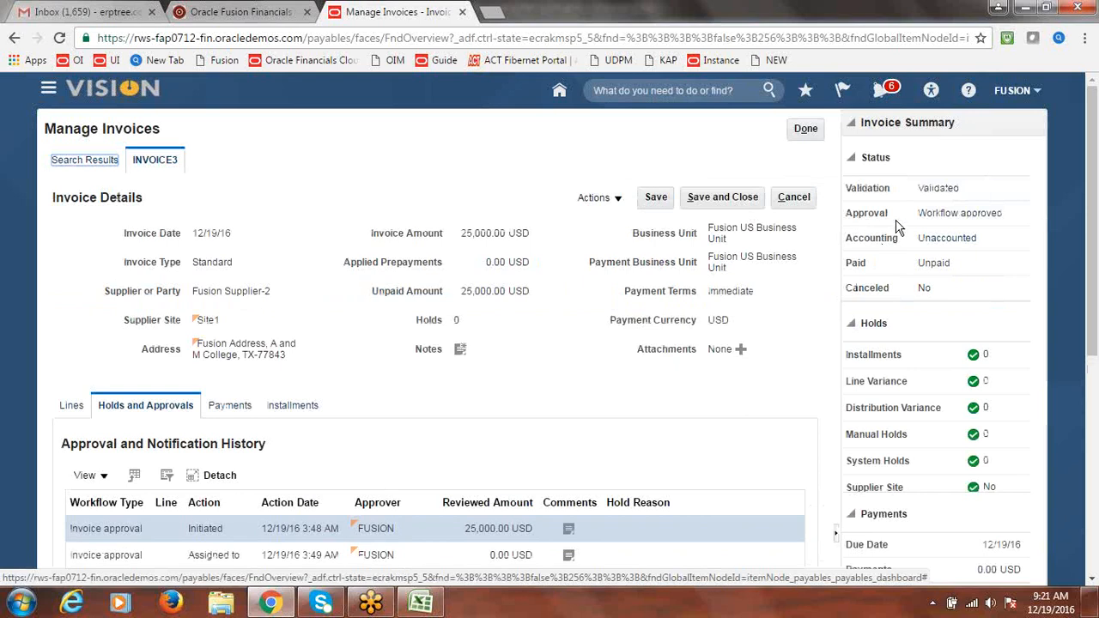
pyautogui.moveTo(925, 214); pyautogui.dragTo(1005, 215)
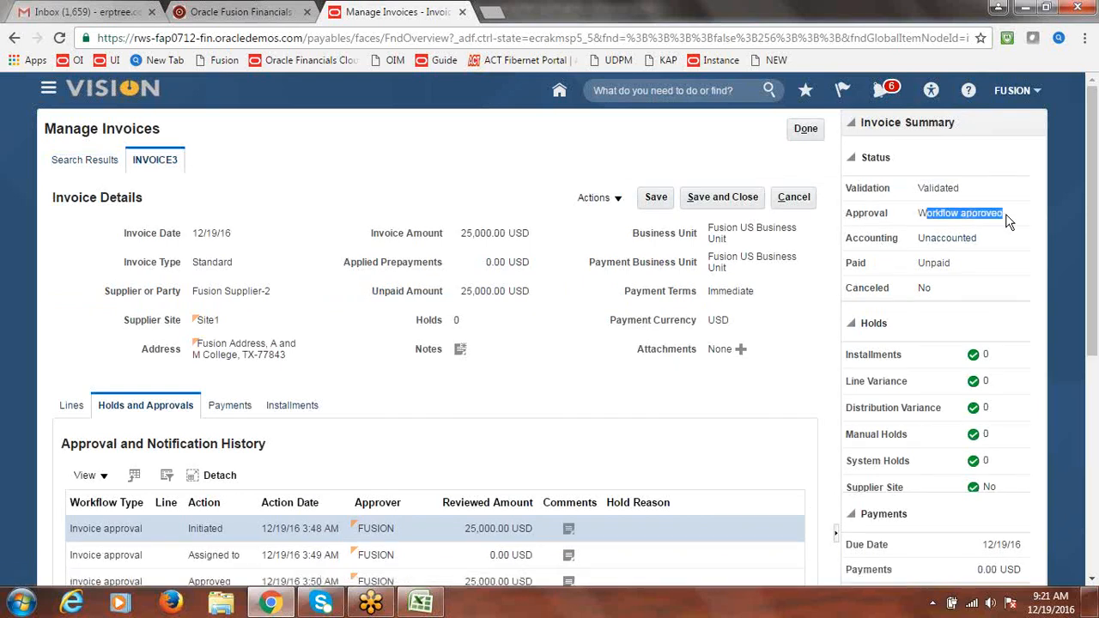
pyautogui.click(980, 131)
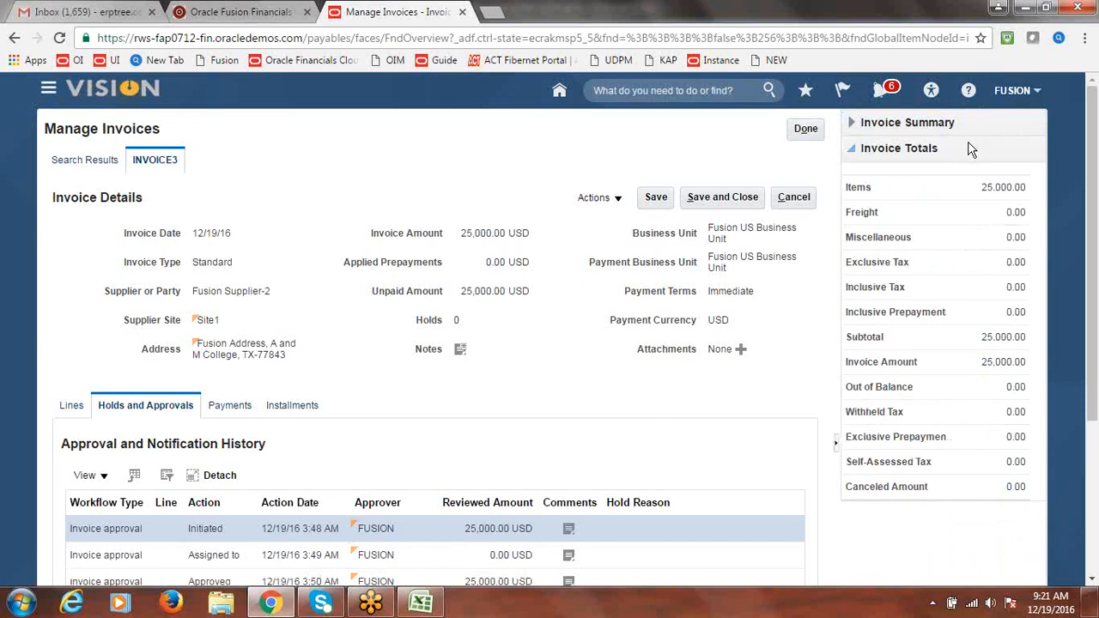
pyautogui.click(966, 150)
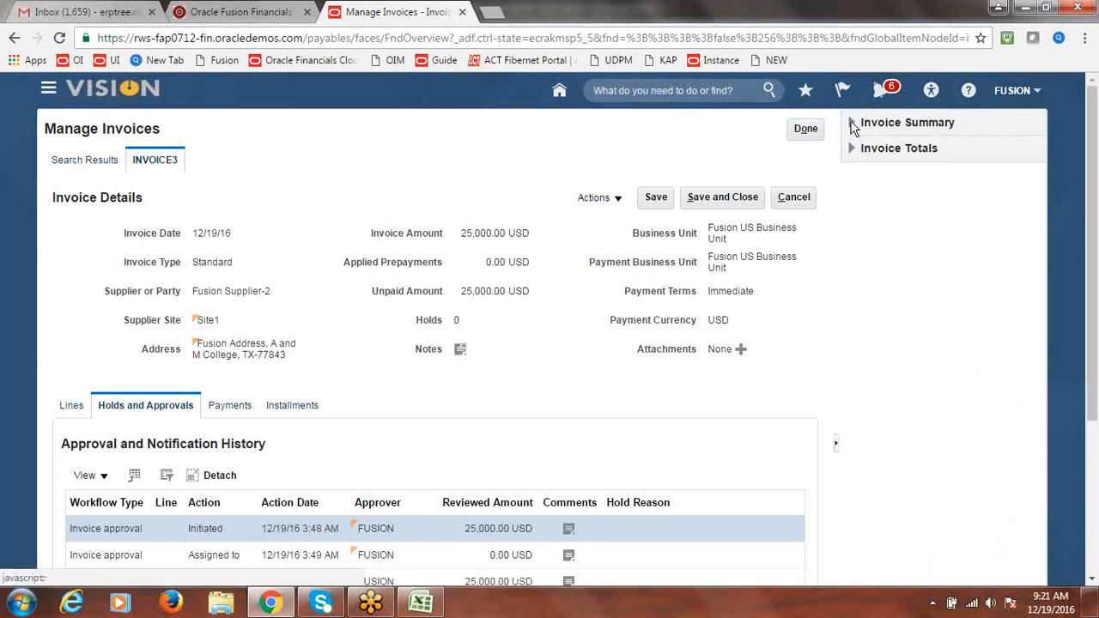
pyautogui.click(852, 123)
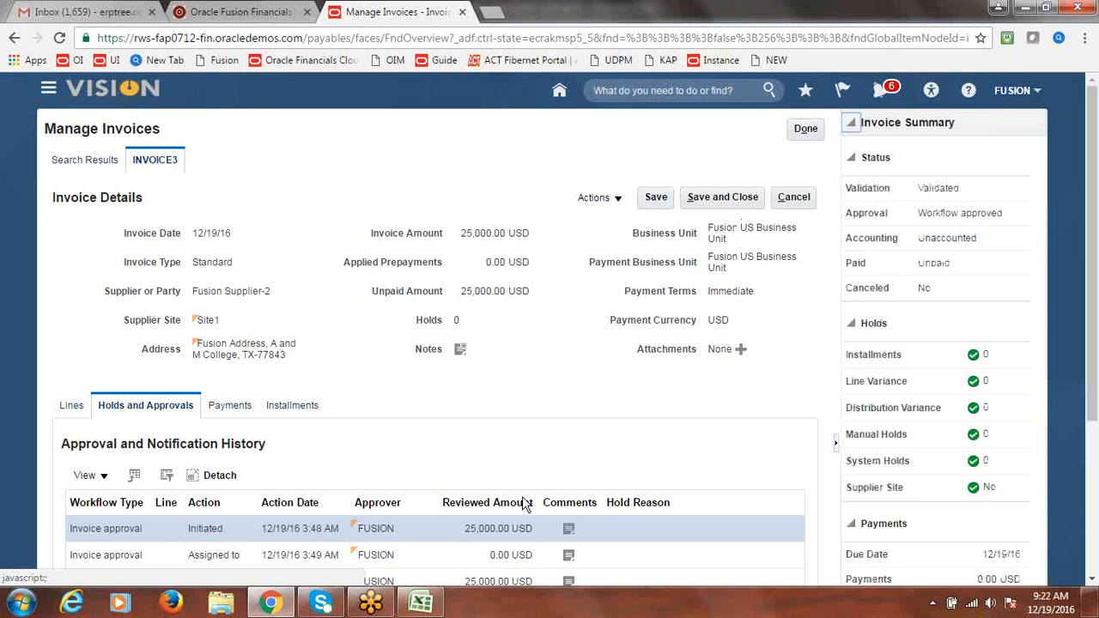
pyautogui.click(421, 604)
pyautogui.click(196, 515)
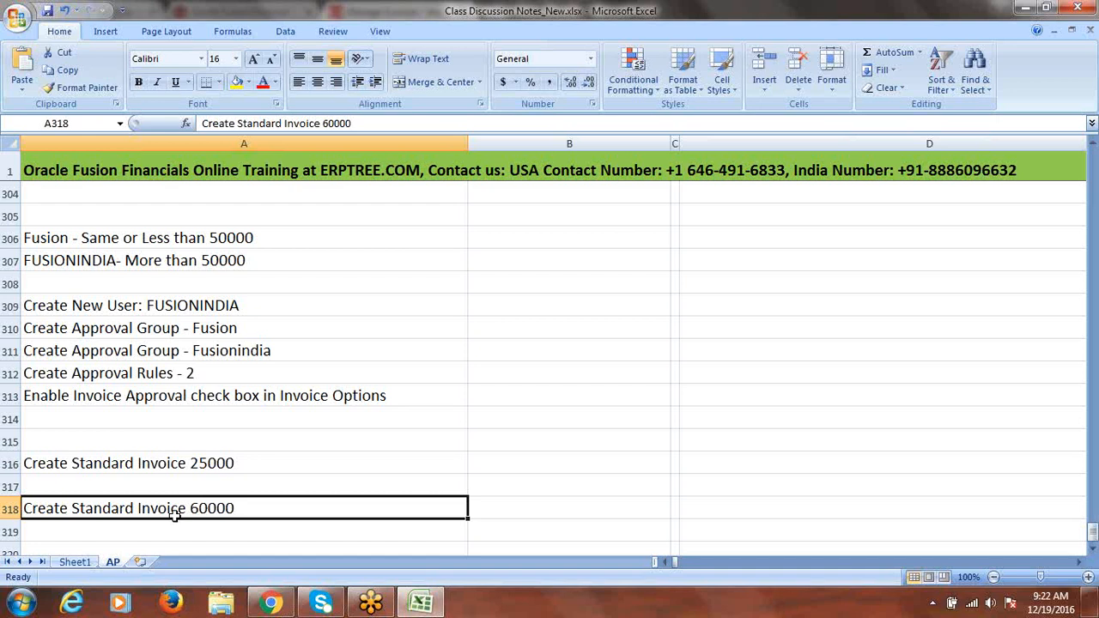
# Return to the browser, exit the invoice search, and open a blank Create Invoice form
pyautogui.hotkey('alt', 'Tab')
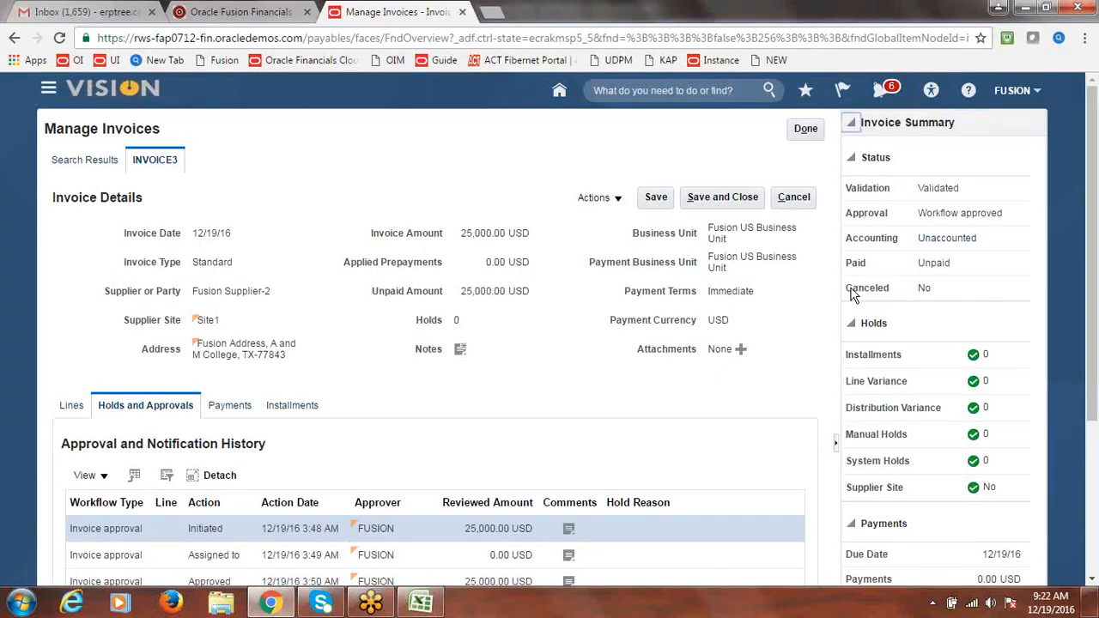
pyautogui.click(807, 131)
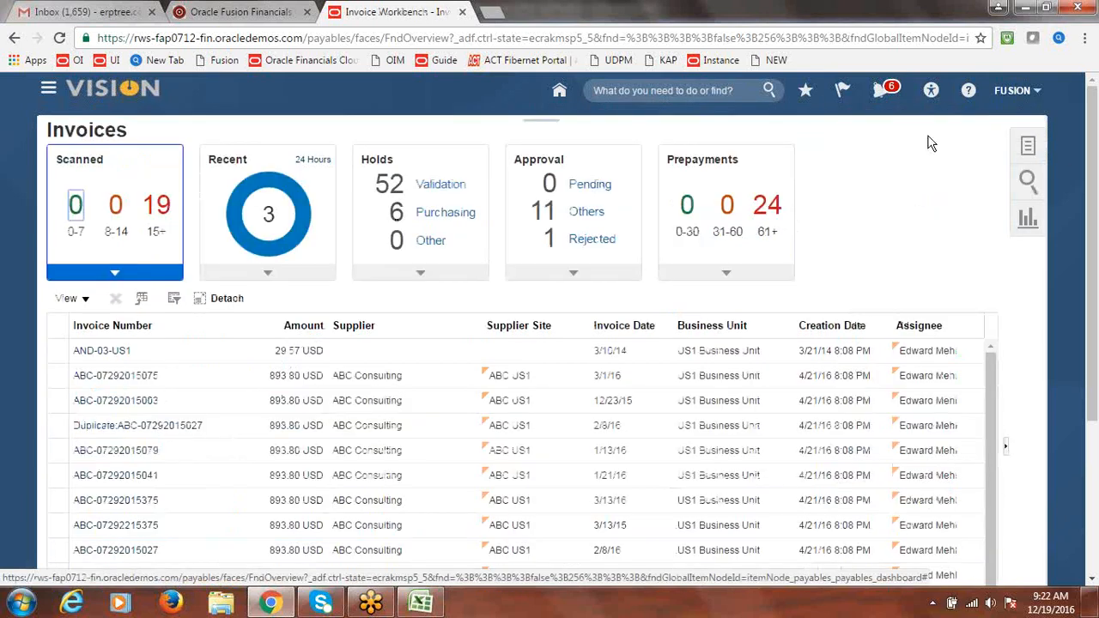
pyautogui.click(1030, 147)
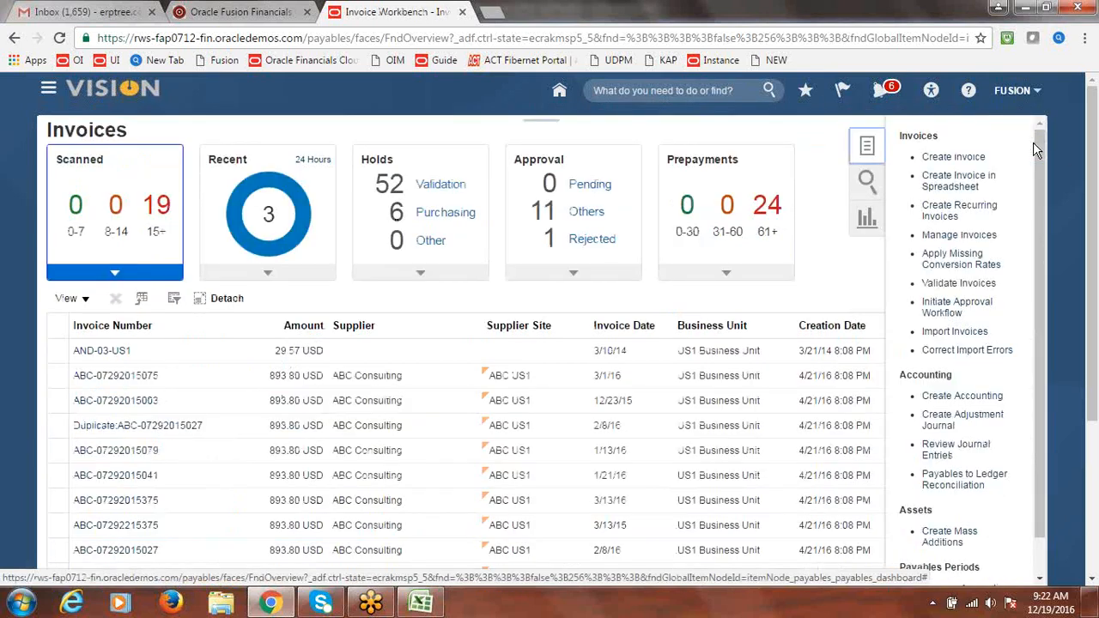
pyautogui.click(953, 158)
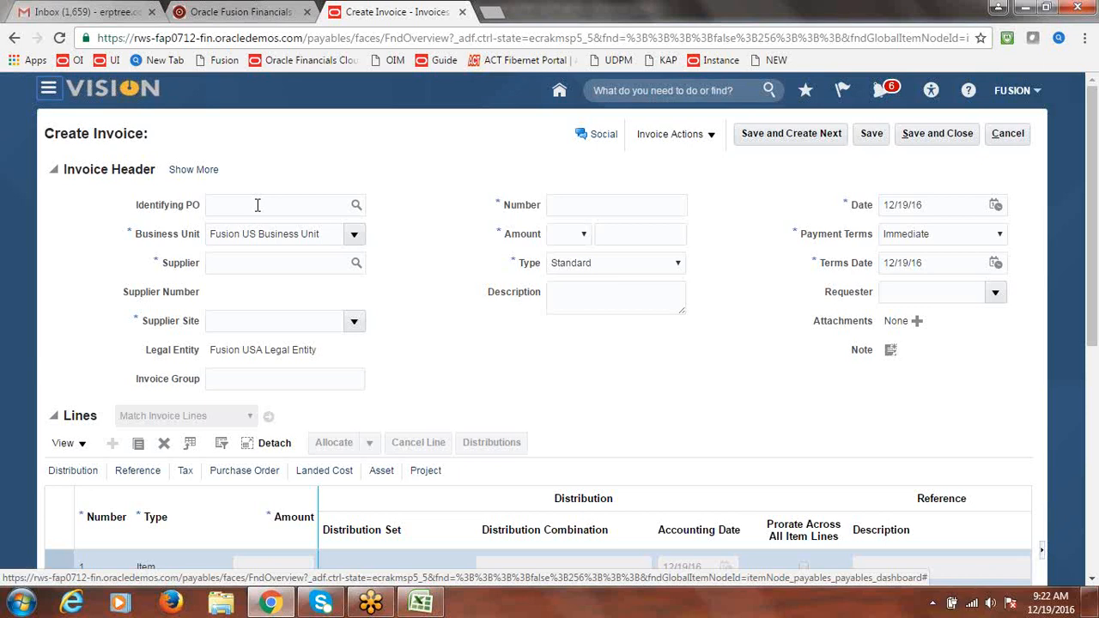
# Fill the invoice header: supplier Fusion Supplier-2, number INVOICE4, amount 60000
pyautogui.click(261, 265)
pyautogui.write('f')
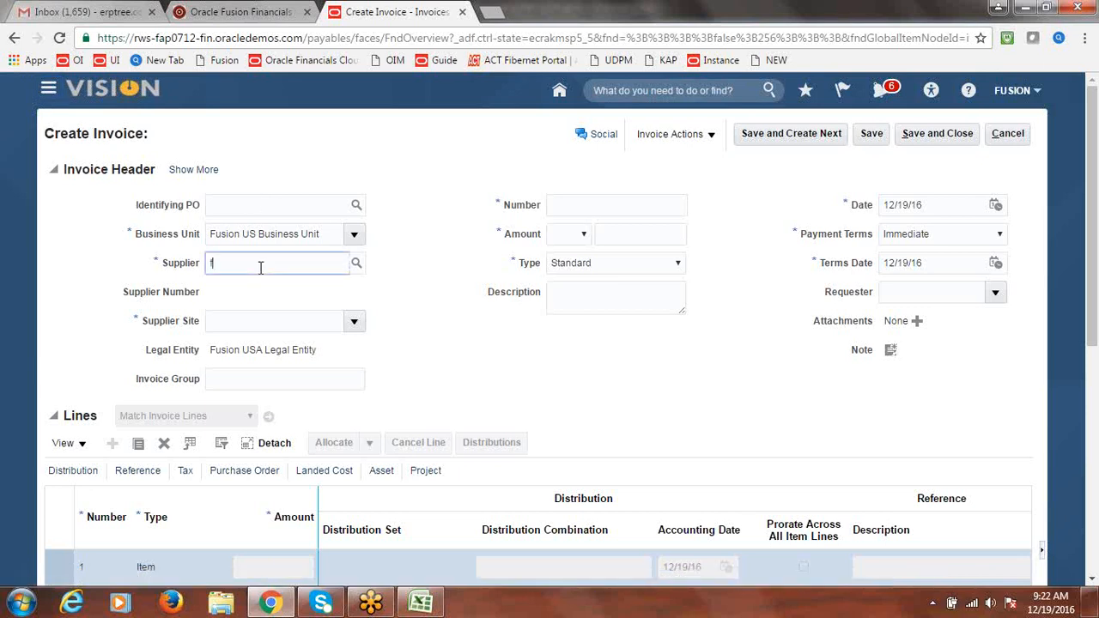
pyautogui.write('usion')
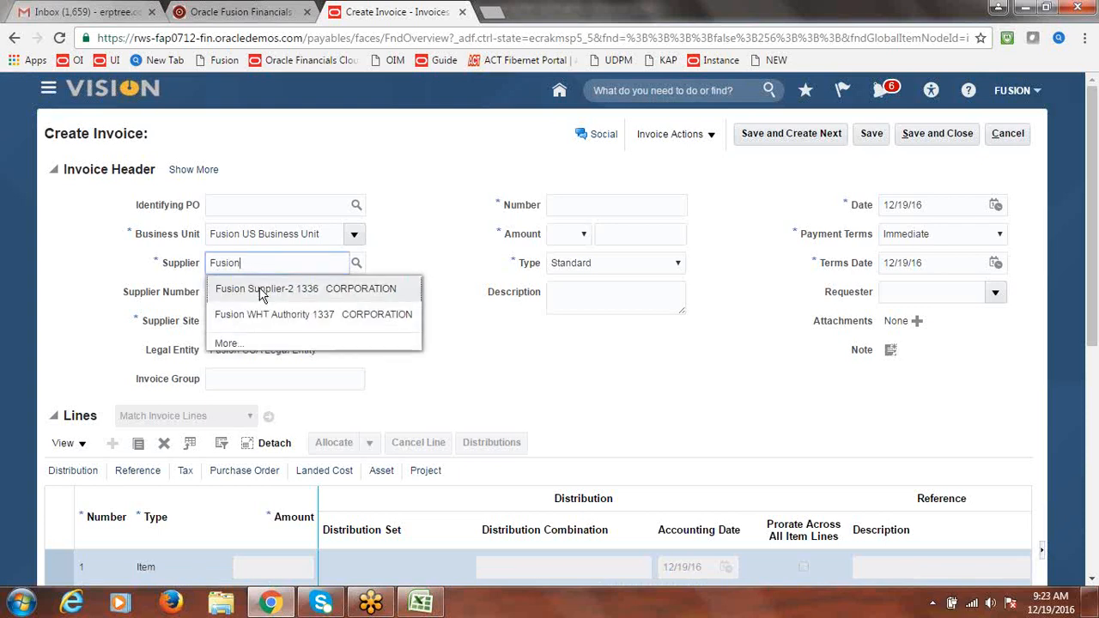
pyautogui.click(259, 289)
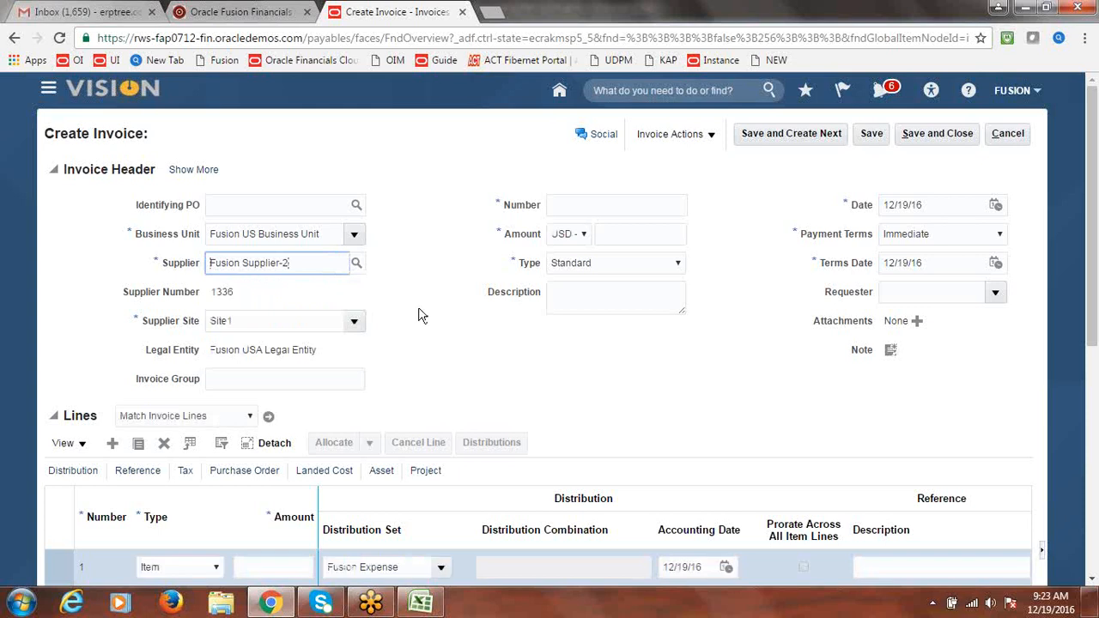
pyautogui.click(594, 206)
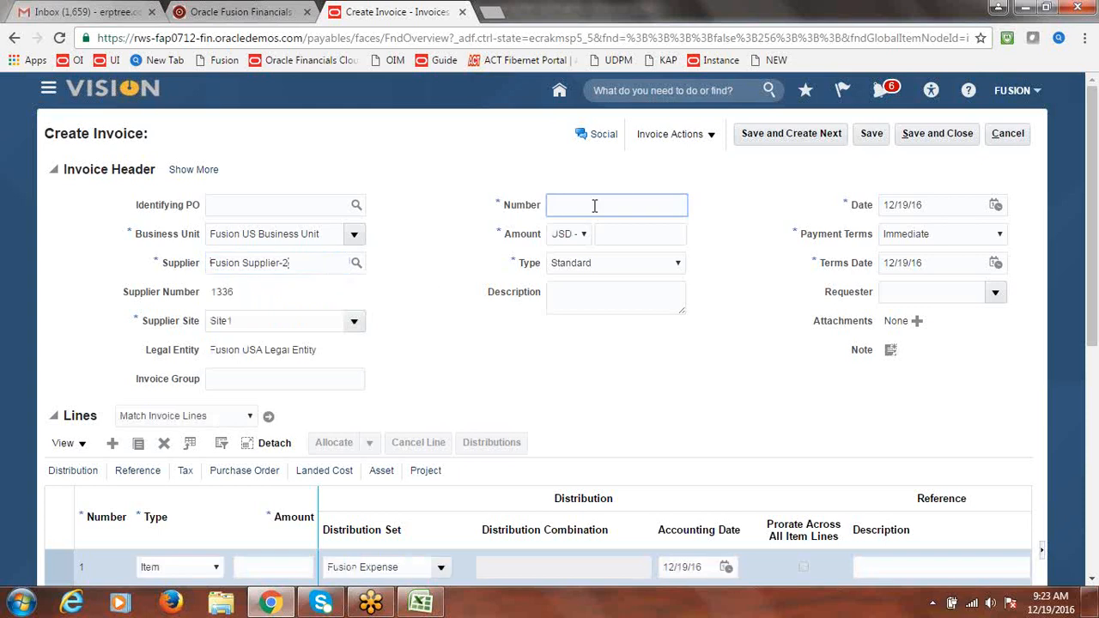
pyautogui.write('INVOICE4')
pyautogui.press('Tab')
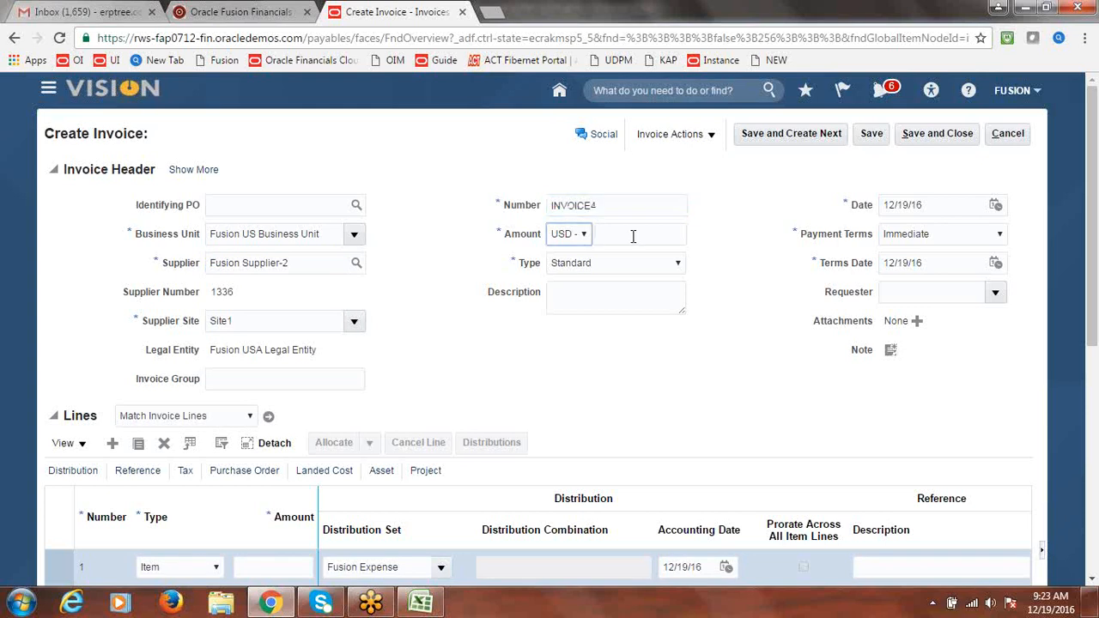
pyautogui.press('Tab')
pyautogui.write('60')
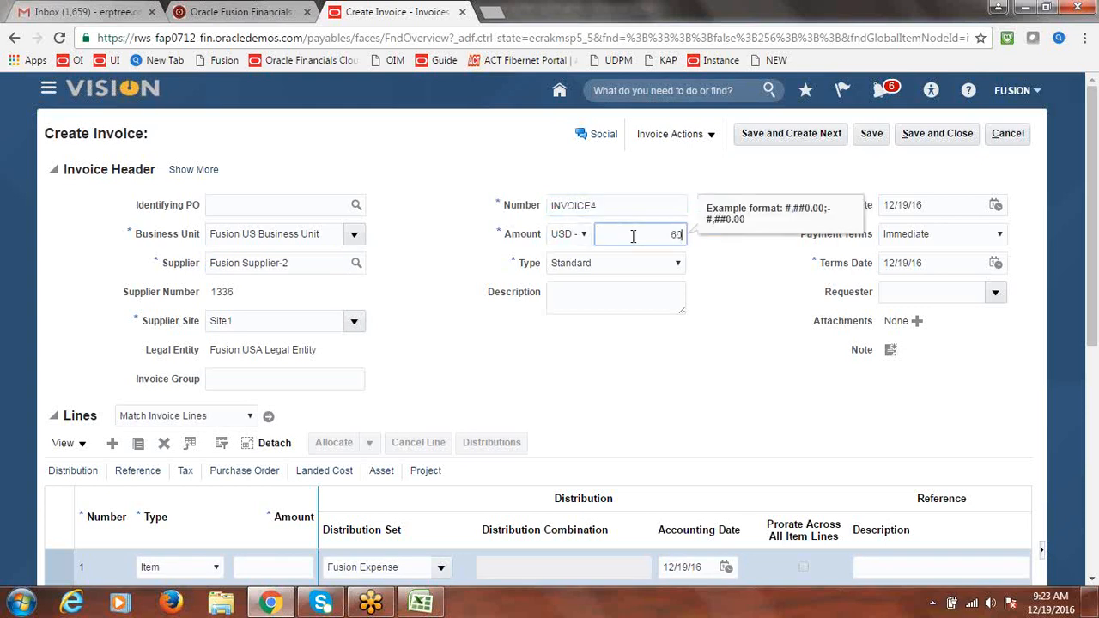
pyautogui.write('000')
pyautogui.press('Tab')
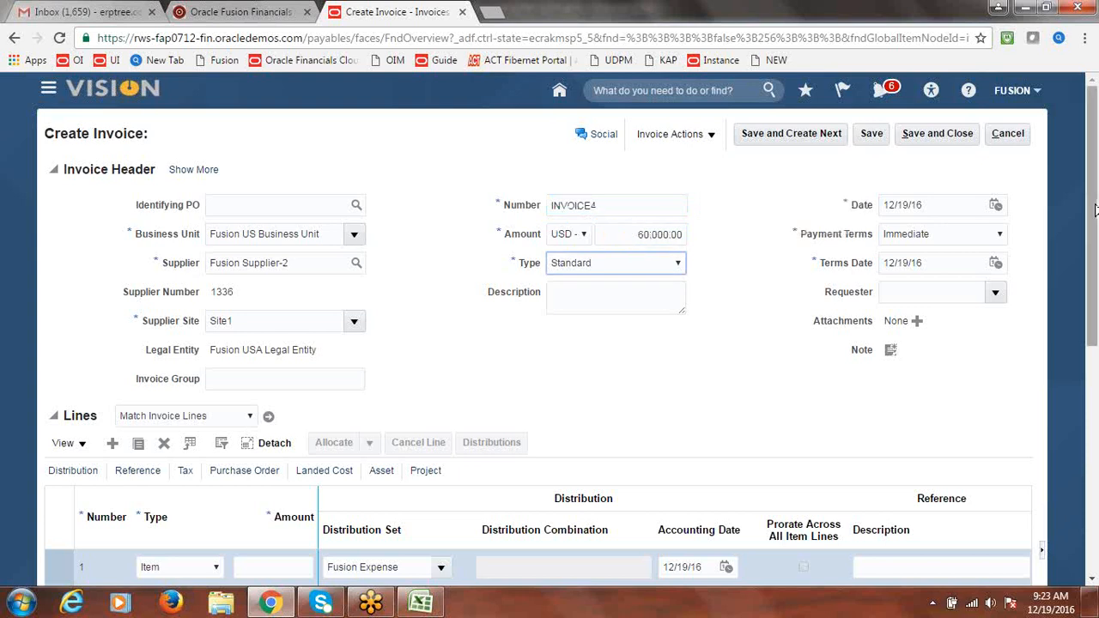
# Set line 1's amount to 60000 to match the invoice total
pyautogui.moveTo(1092, 225); pyautogui.dragTo(1093, 258)
pyautogui.click(283, 475)
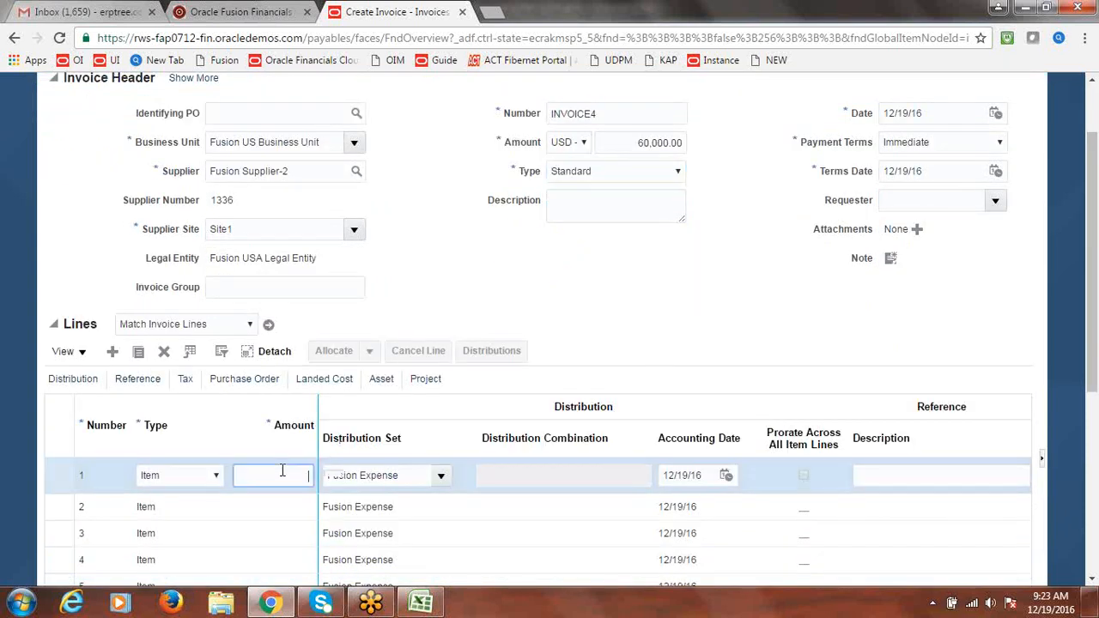
pyautogui.write('60000')
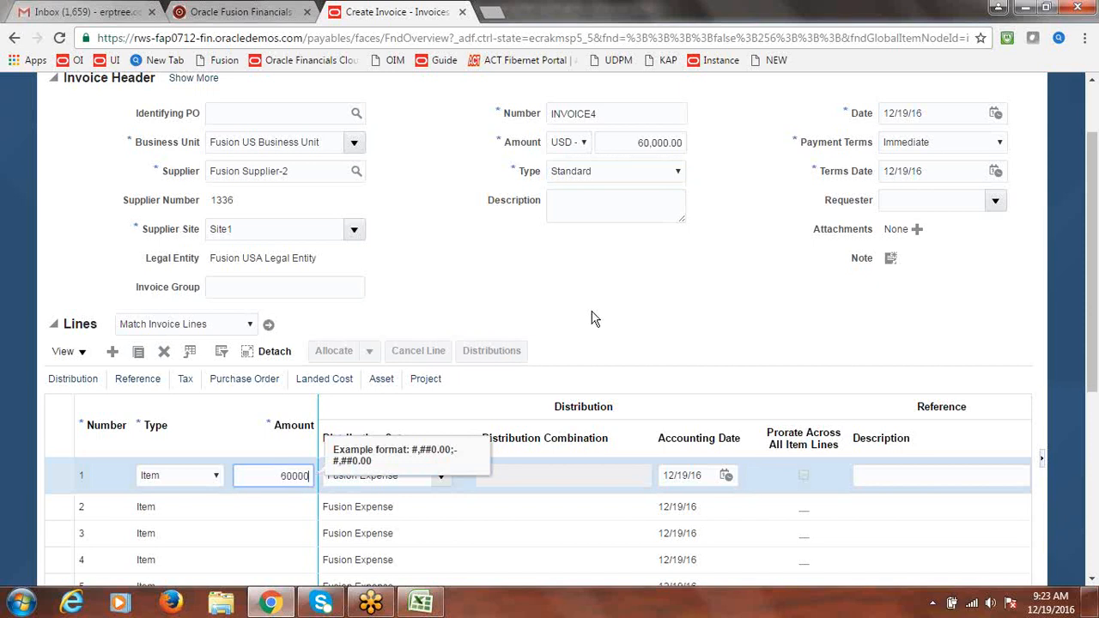
pyautogui.click(592, 308)
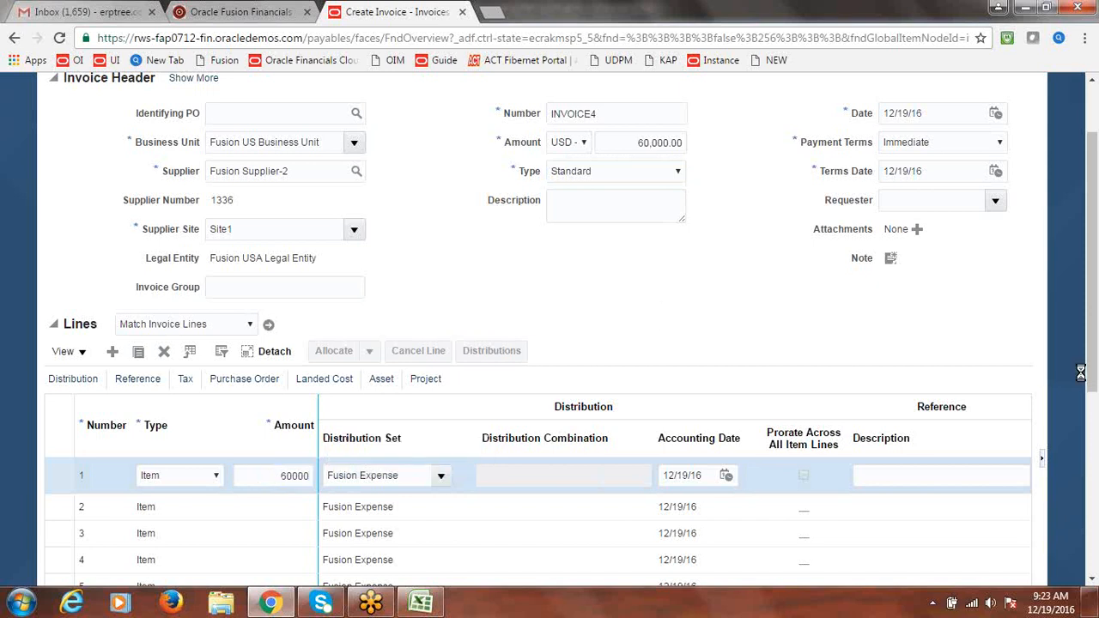
pyautogui.moveTo(1093, 364); pyautogui.dragTo(1093, 336)
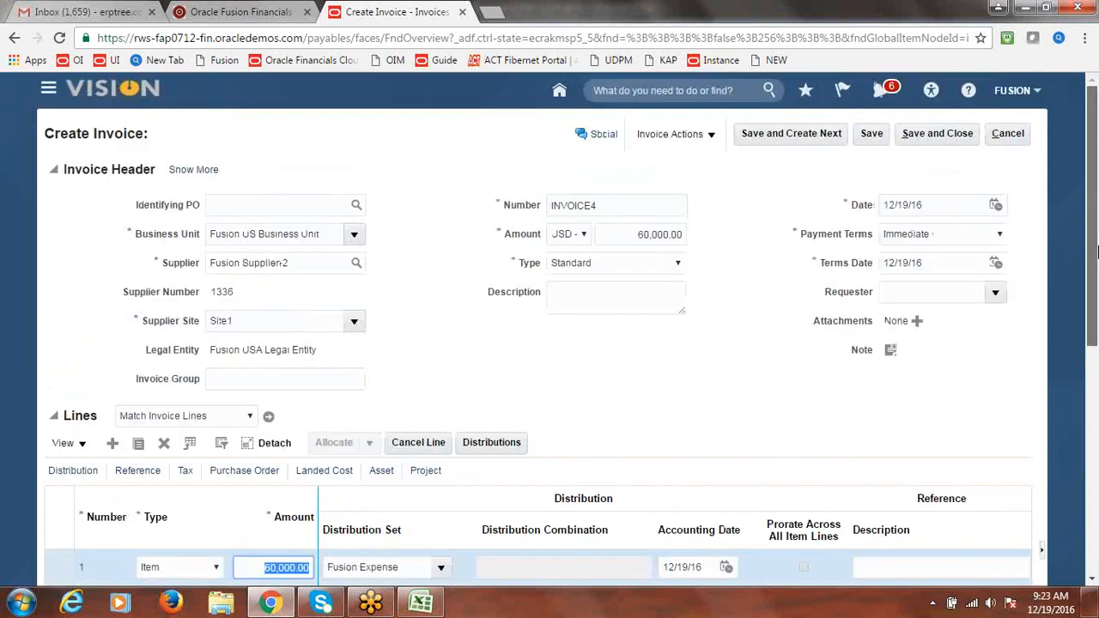
# Validate INVOICE4, then initiate its approval through Invoice Actions > Approval
pyautogui.click(713, 135)
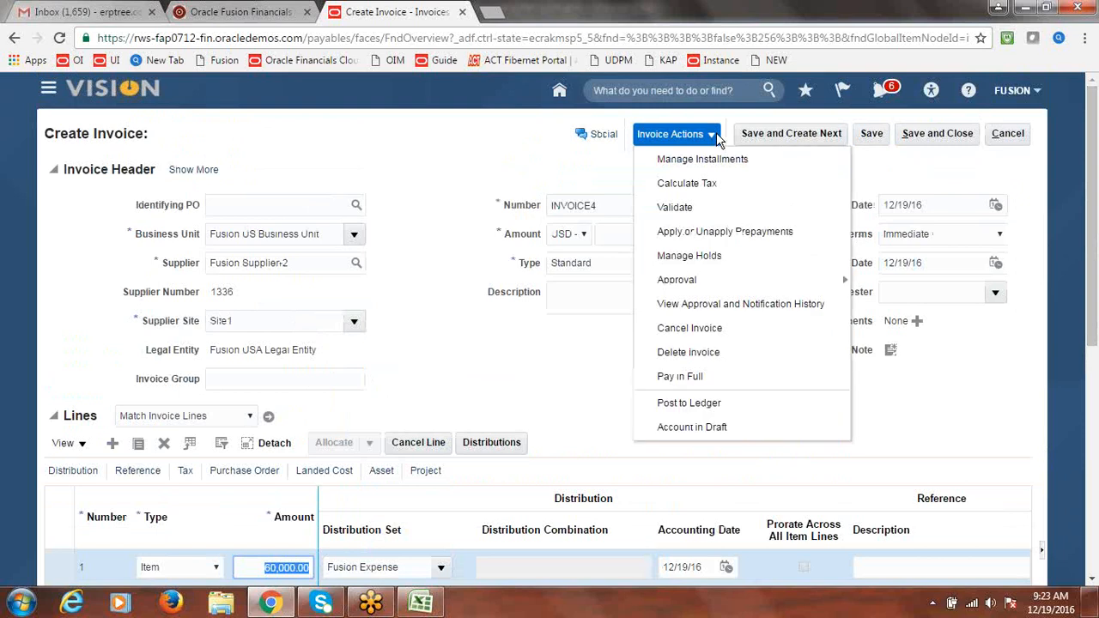
pyautogui.click(692, 214)
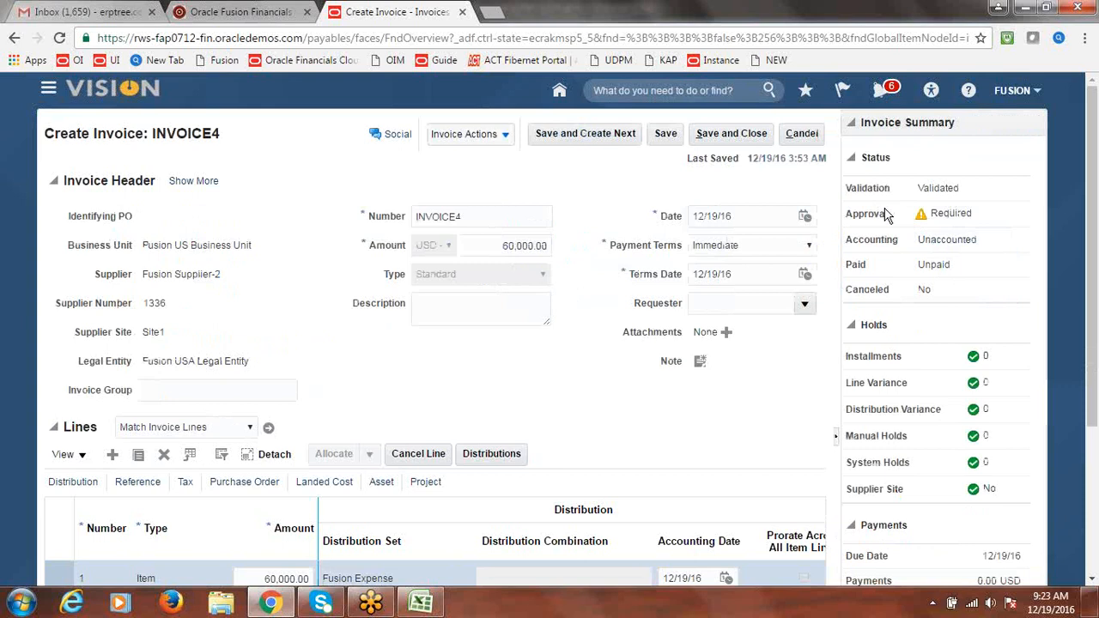
pyautogui.click(506, 137)
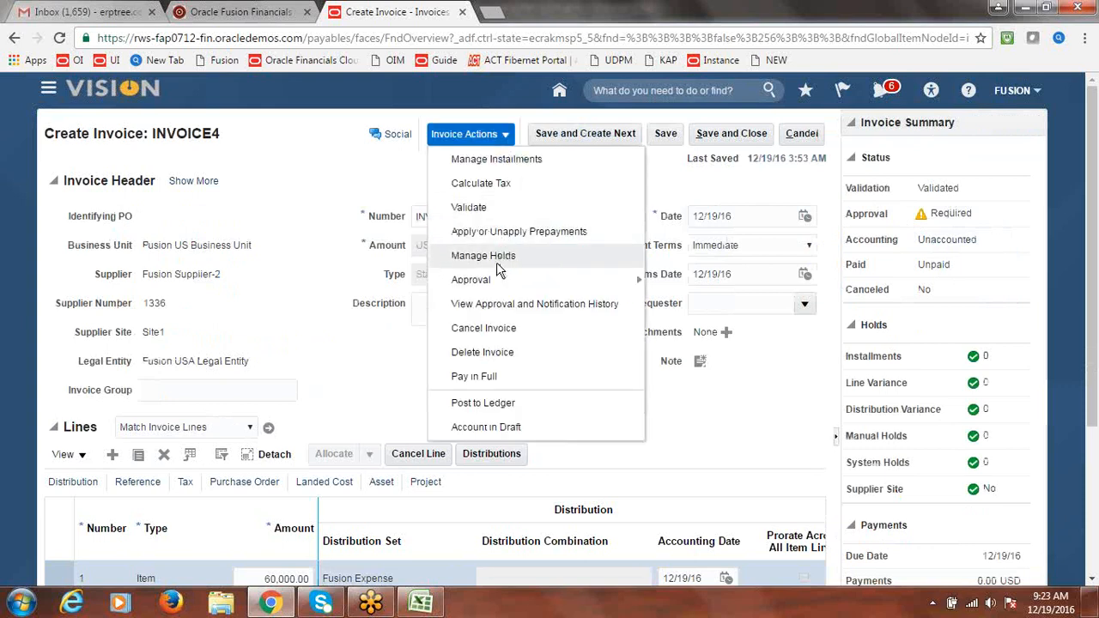
pyautogui.moveTo(495, 276)
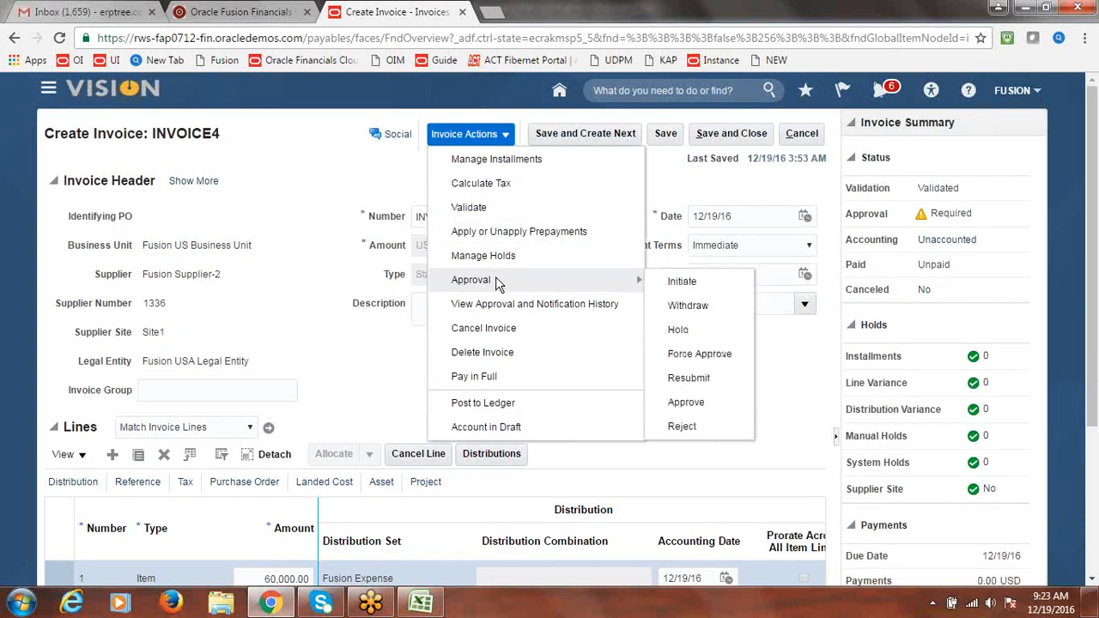
pyautogui.click(687, 282)
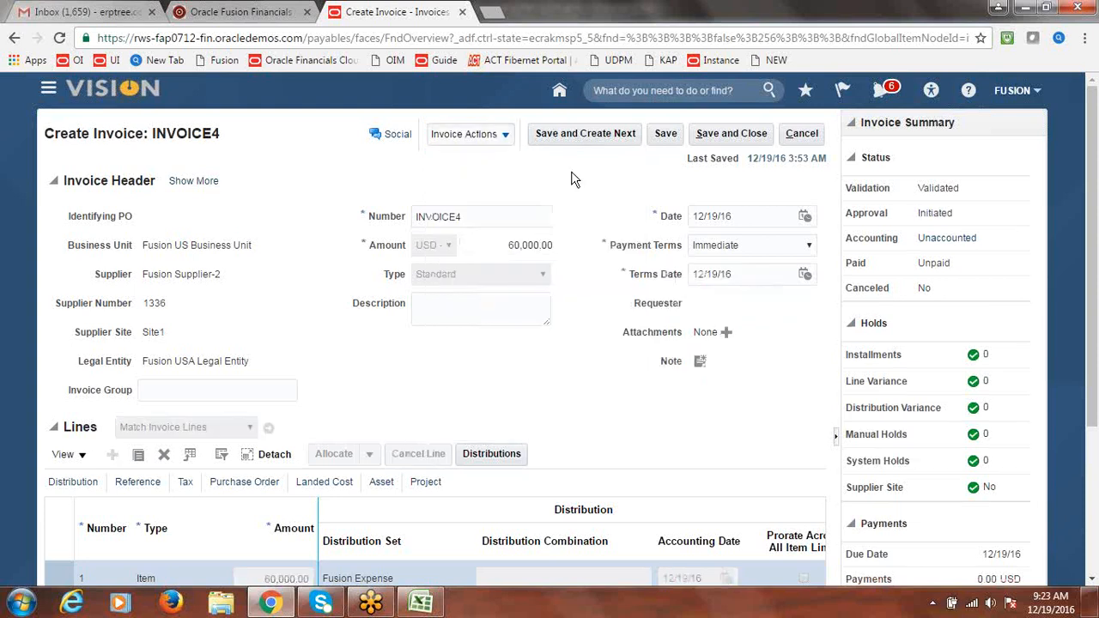
# Reload the current page and sign out of Oracle Fusion
pyautogui.click(558, 40)
pyautogui.press('Return')
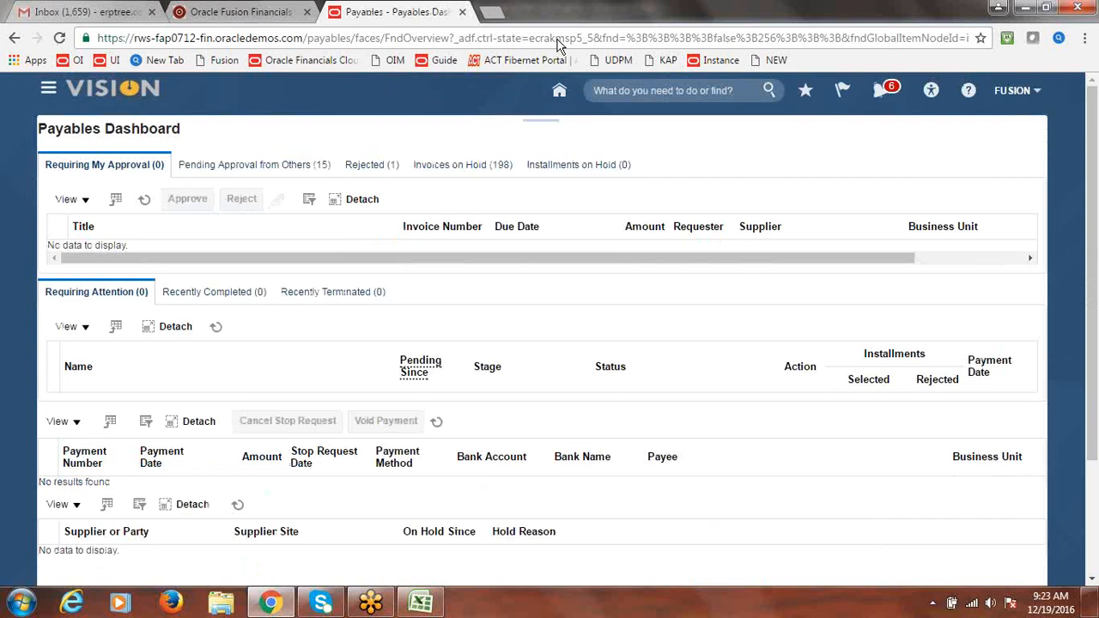
pyautogui.click(1013, 91)
pyautogui.click(1010, 119)
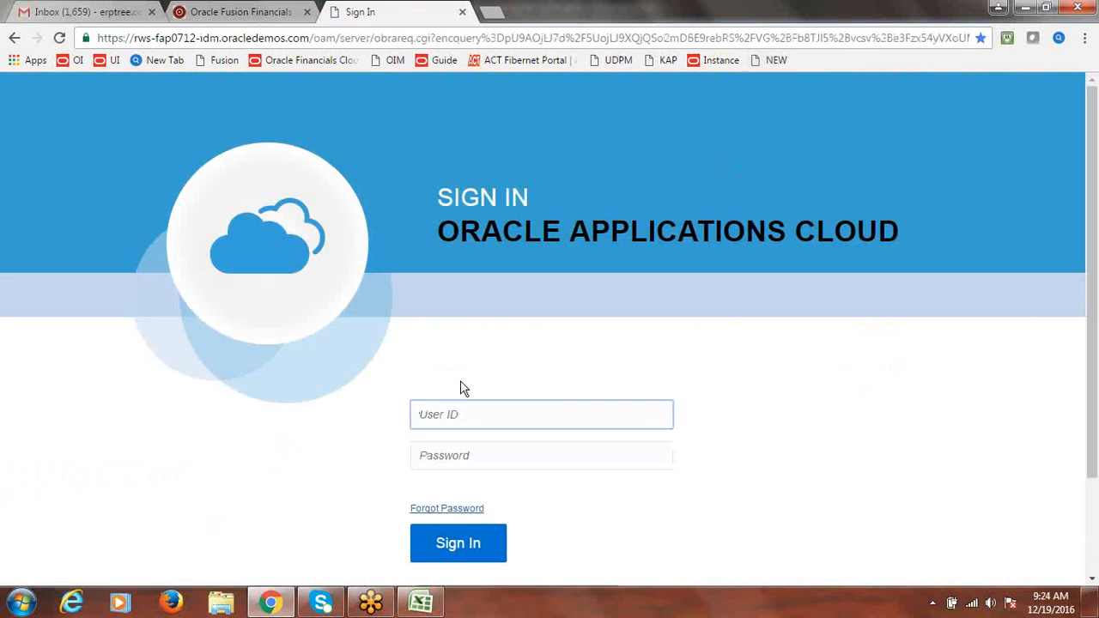
# Sign back in with the original user's ID and password
pyautogui.write('fusion')
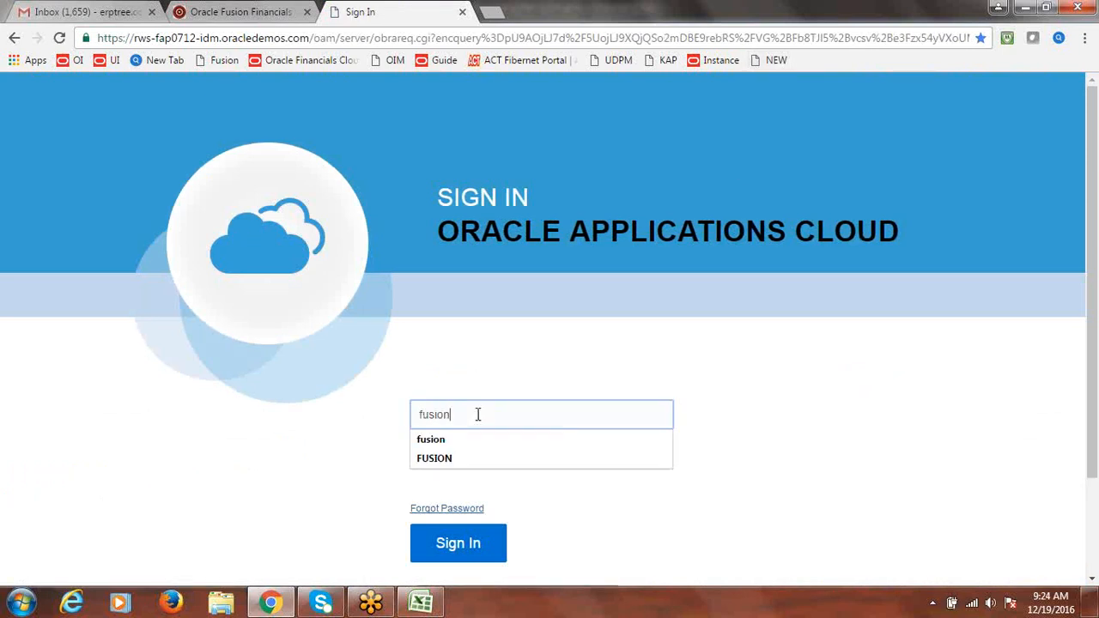
pyautogui.press('Tab')
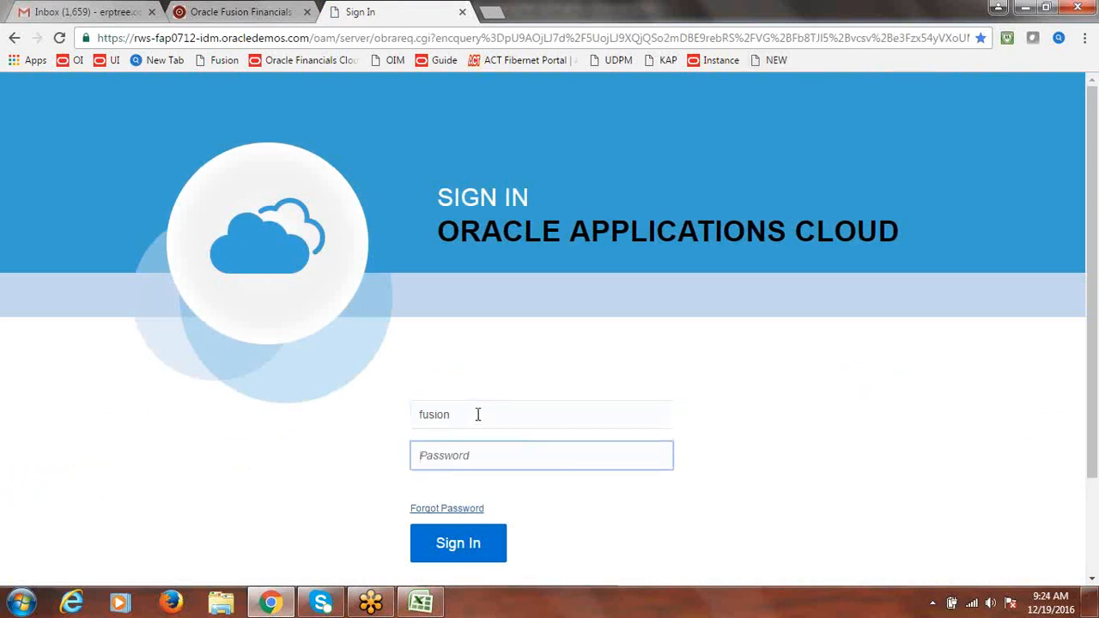
pyautogui.write('**********')
pyautogui.click(468, 553)
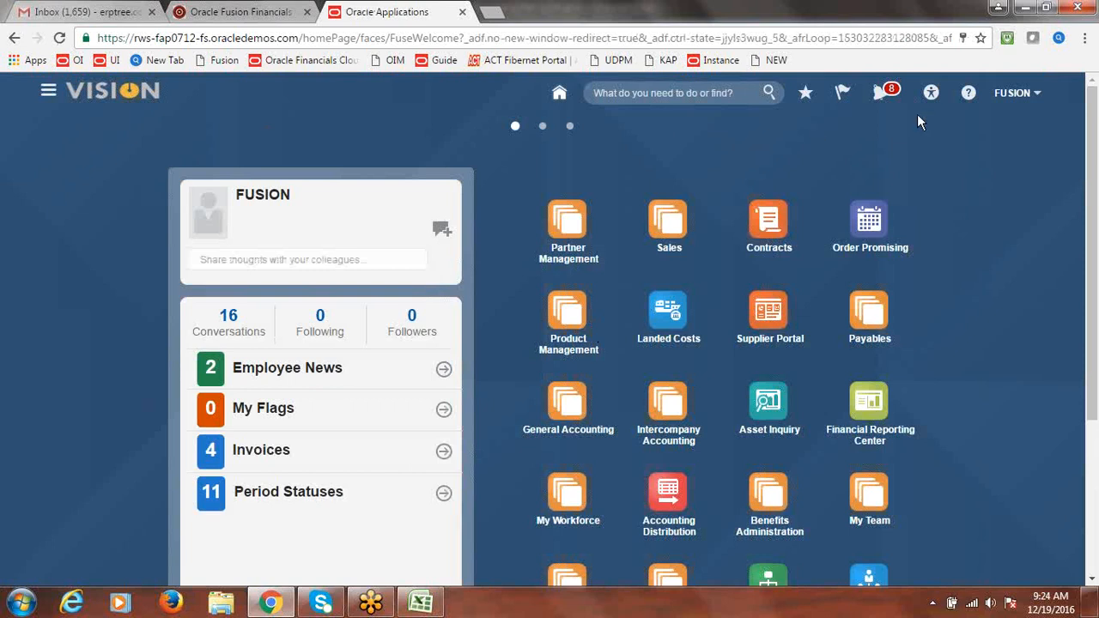
# Review recent notifications, including INVOICE3's approval, then go to Payables > Payables Dashboard
pyautogui.click(881, 89)
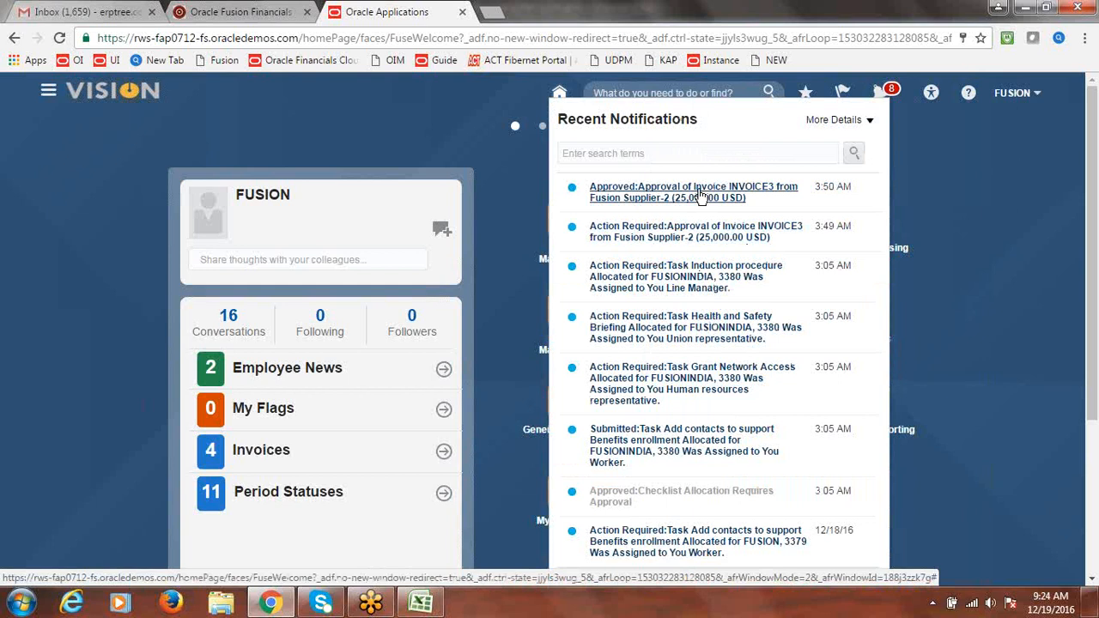
pyautogui.click(890, 94)
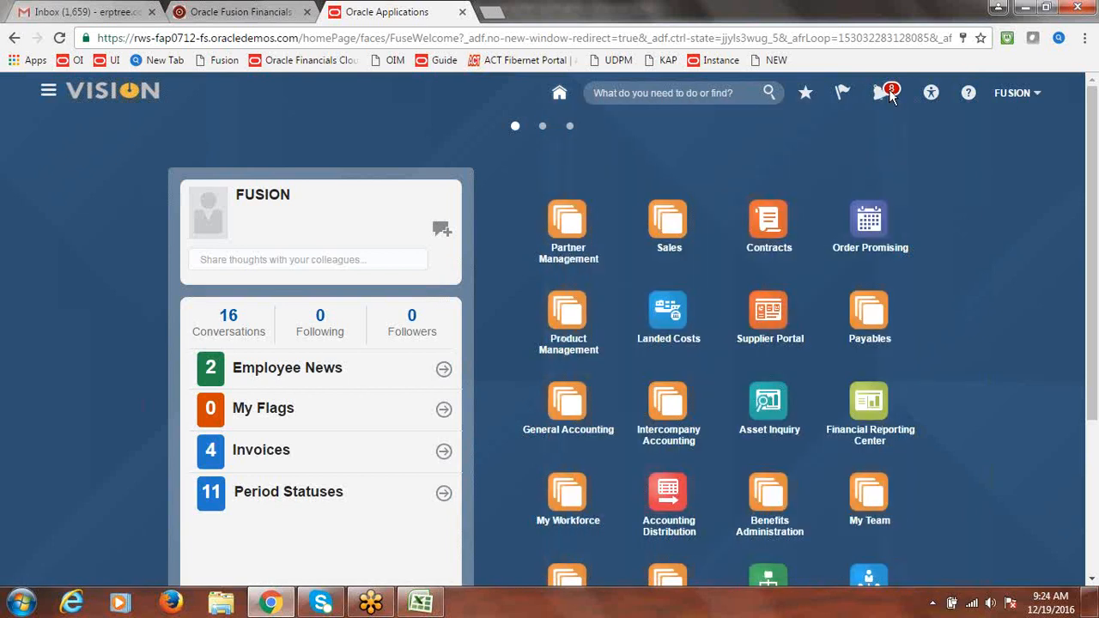
pyautogui.click(889, 96)
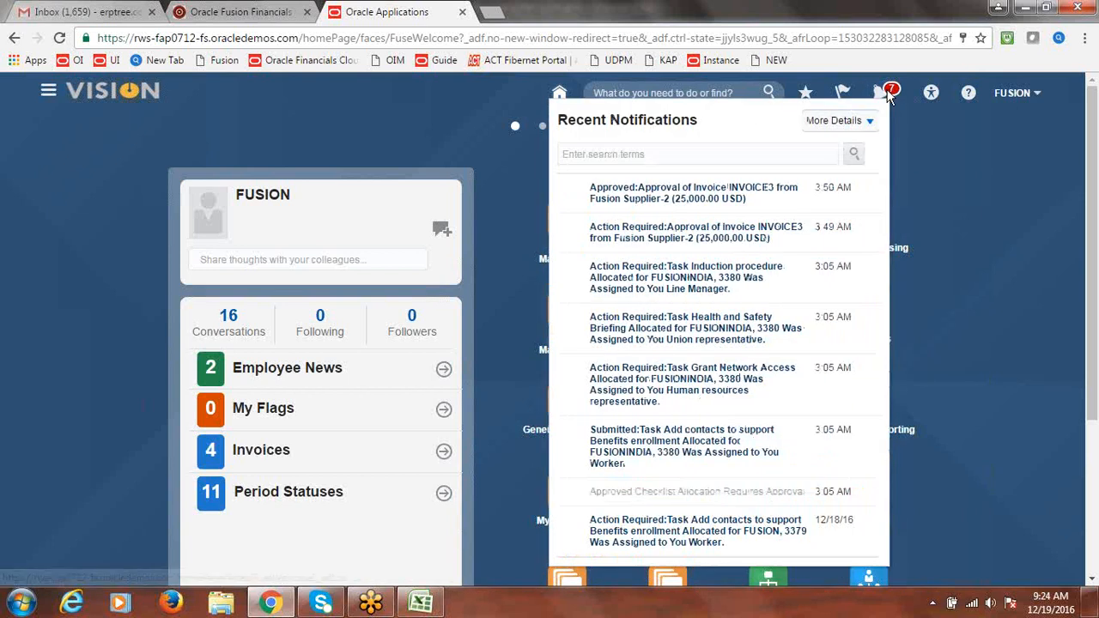
pyautogui.click(511, 176)
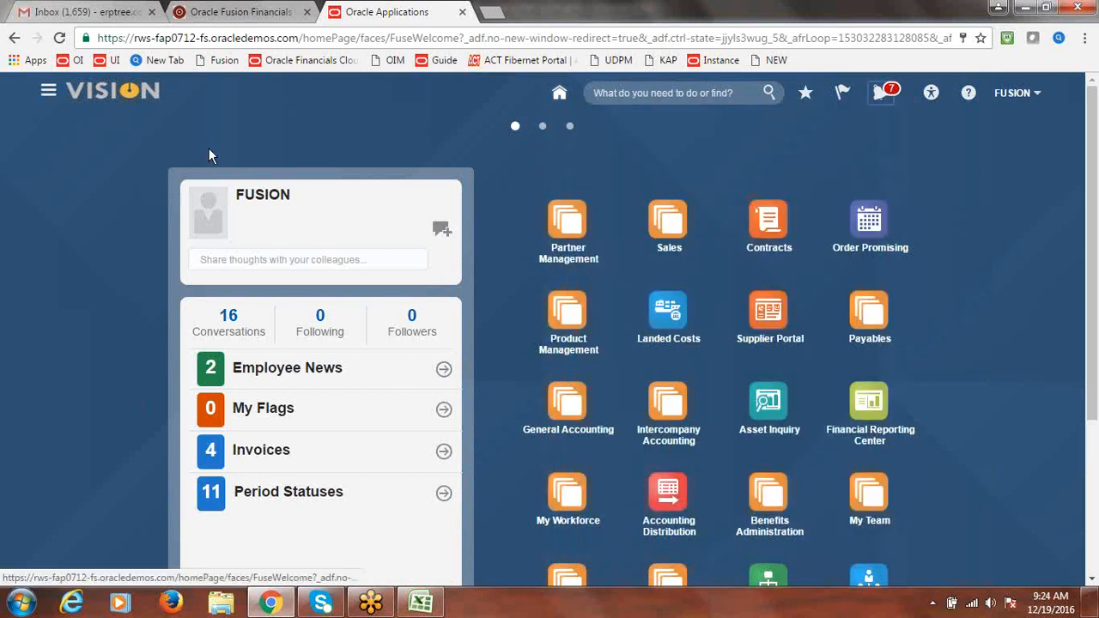
pyautogui.click(49, 94)
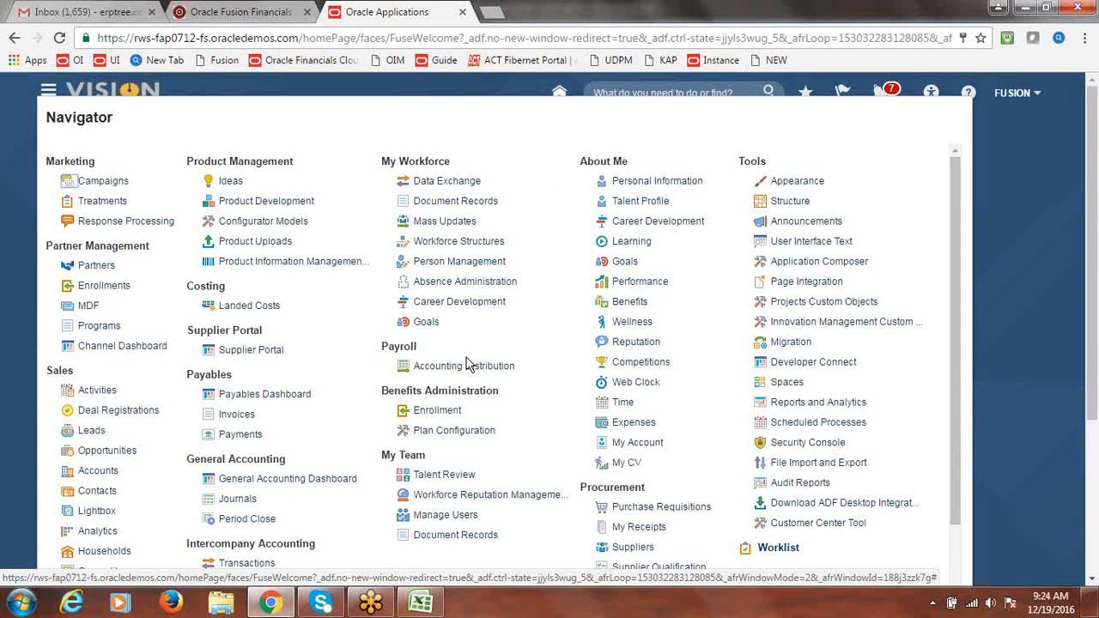
pyautogui.click(268, 396)
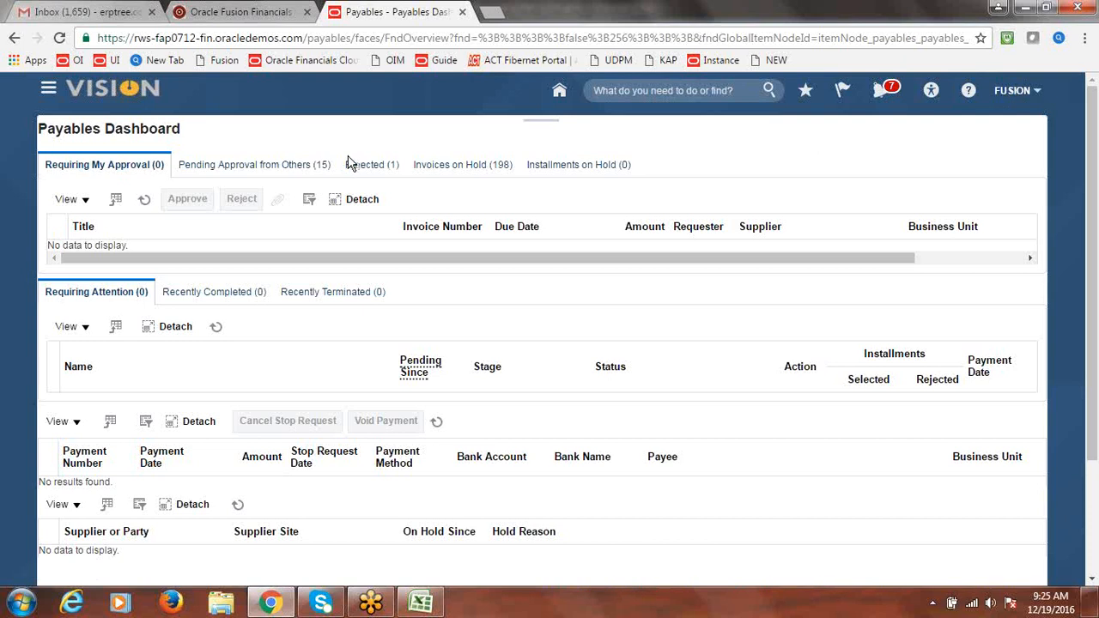
# List invoices pending others' approval, widen Current Approver to confirm INVOICE4's approver, then sign out
pyautogui.click(250, 169)
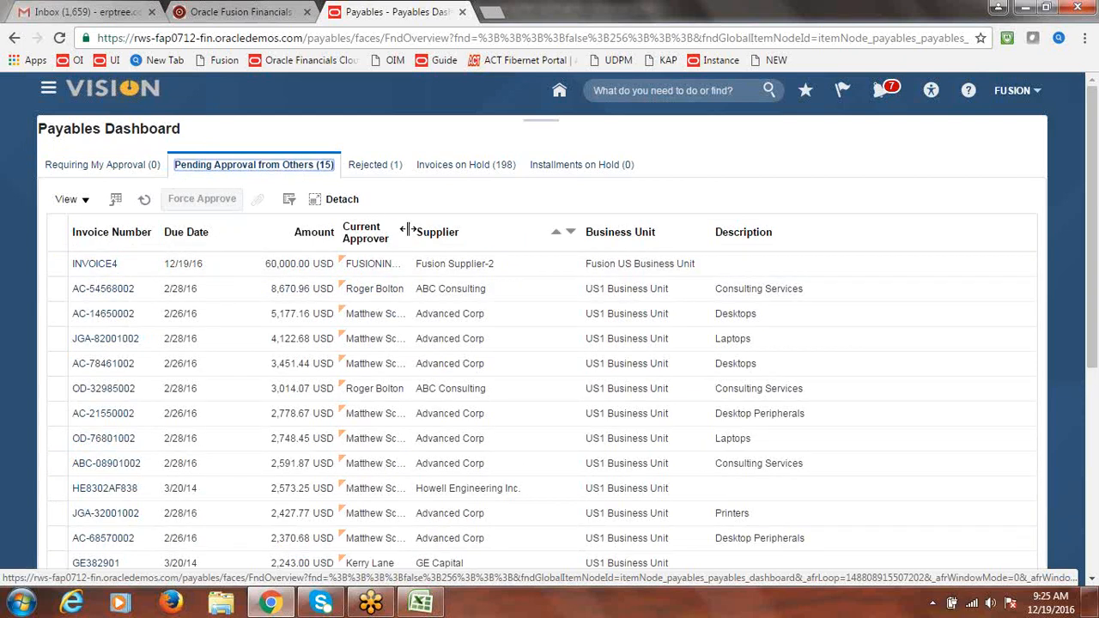
pyautogui.moveTo(410, 227); pyautogui.dragTo(479, 225)
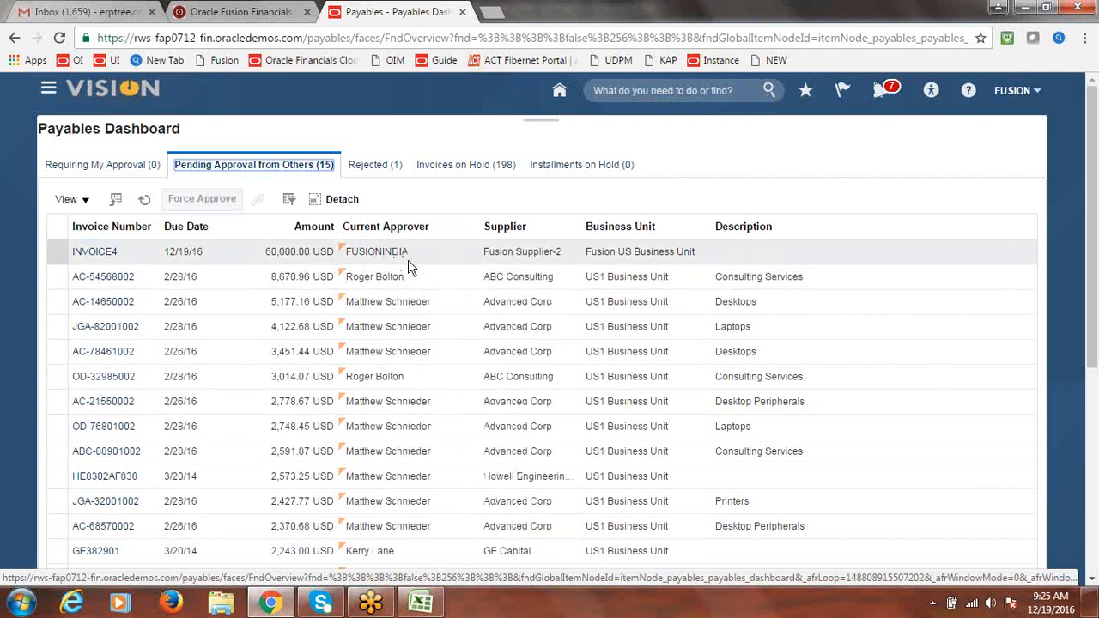
pyautogui.click(1020, 99)
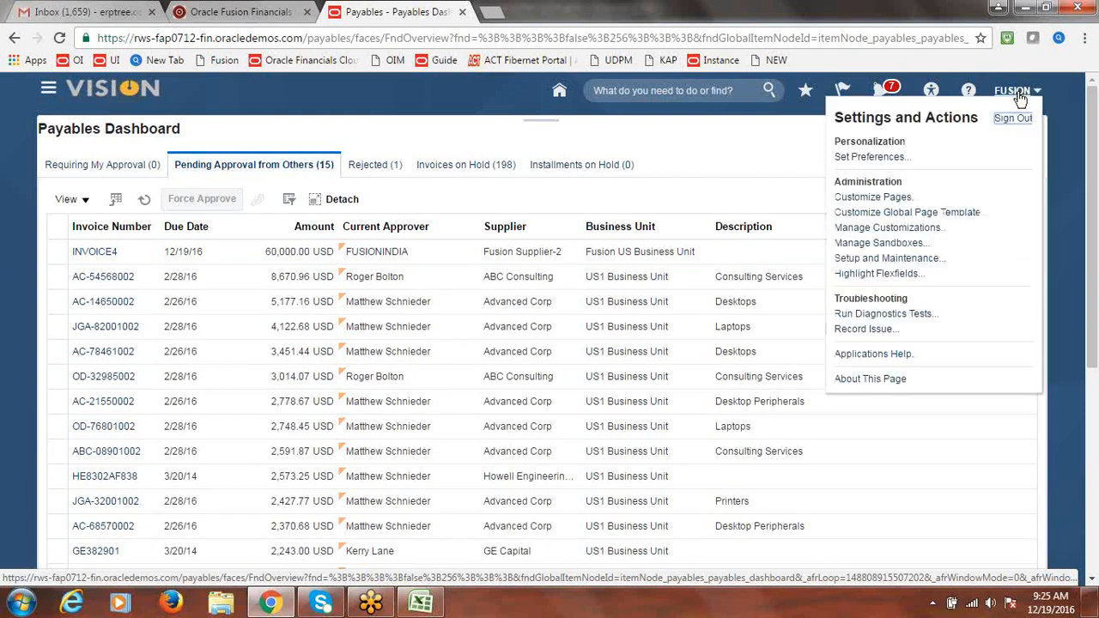
pyautogui.click(1010, 119)
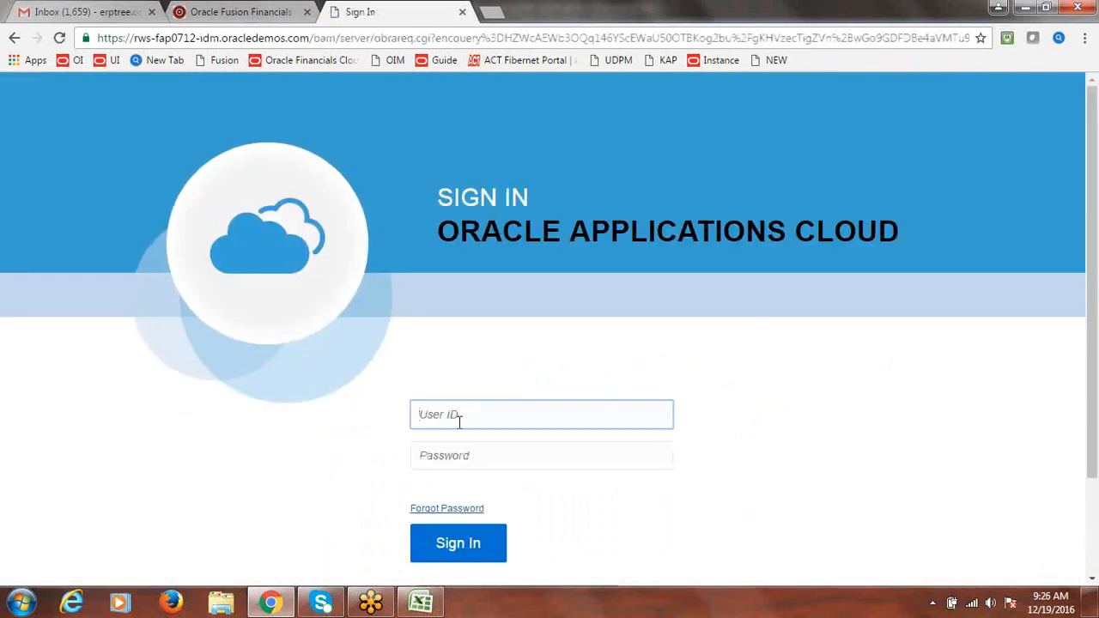
# Sign in with the approver account's user ID and password
pyautogui.write('fusion')
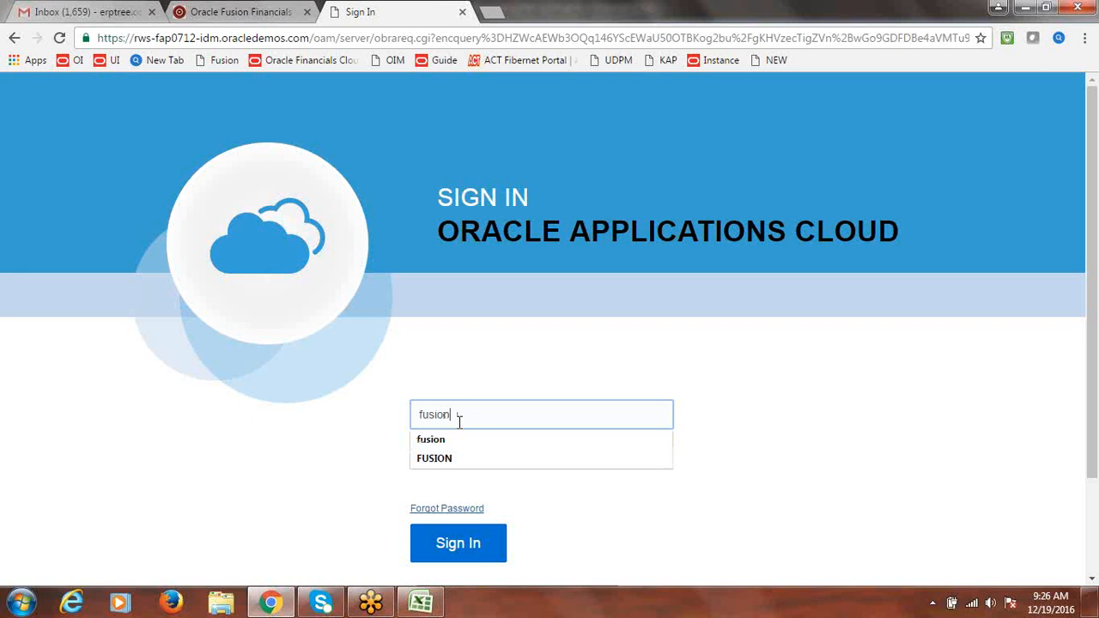
pyautogui.write('india')
pyautogui.press('Tab')
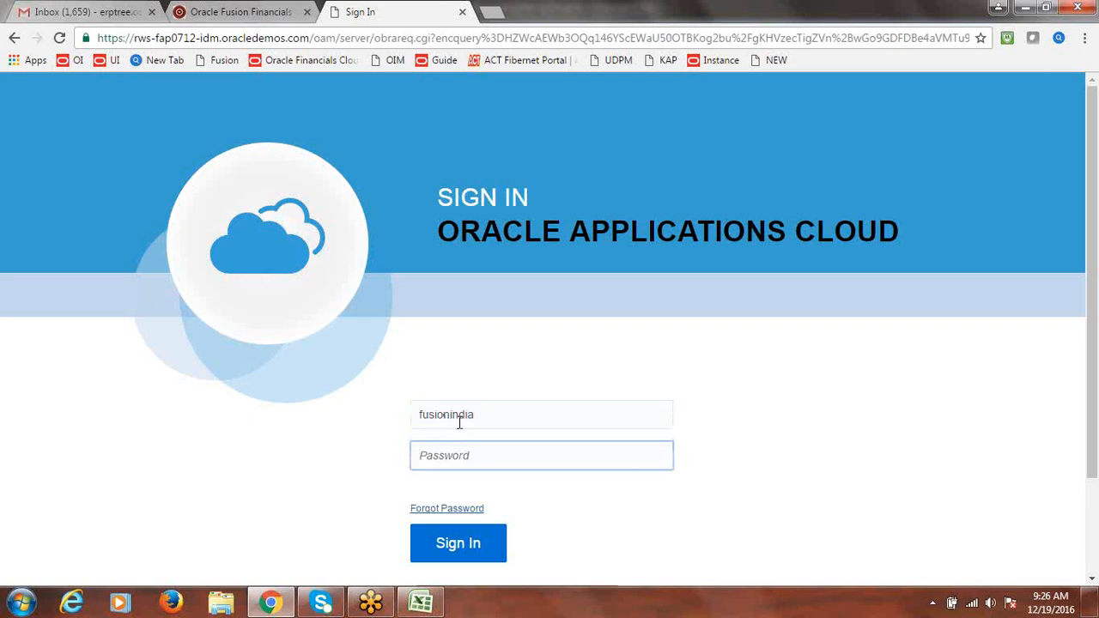
pyautogui.write('********')
pyautogui.click(441, 542)
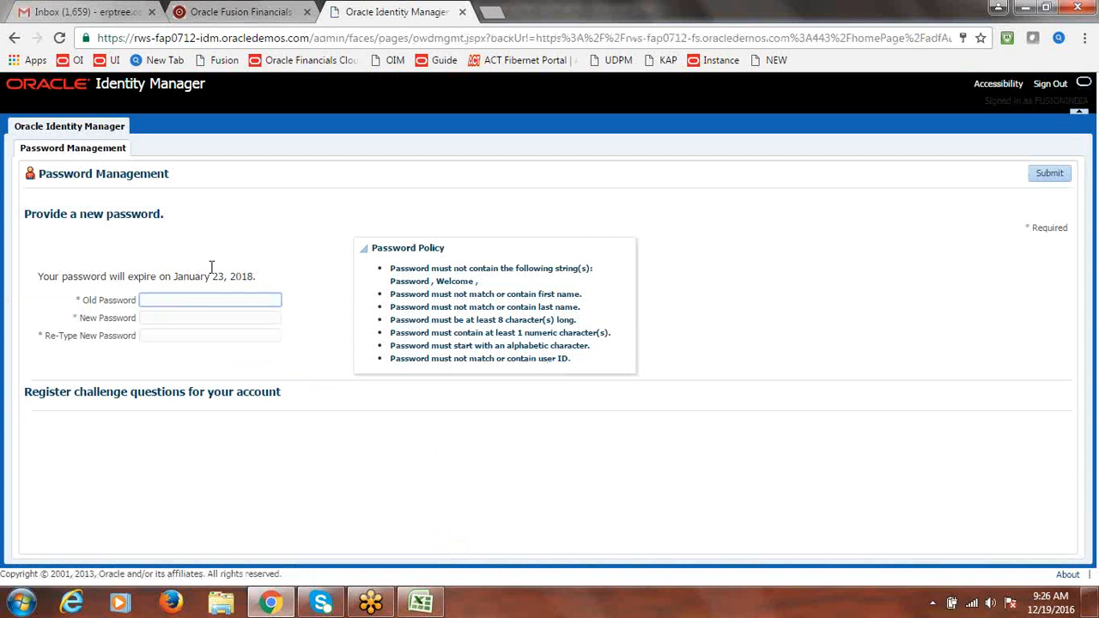
# Enter the old password, a new password and its confirmation, and submit the change
pyautogui.write('••••••••')
pyautogui.press('Tab')
pyautogui.write('••••••••')
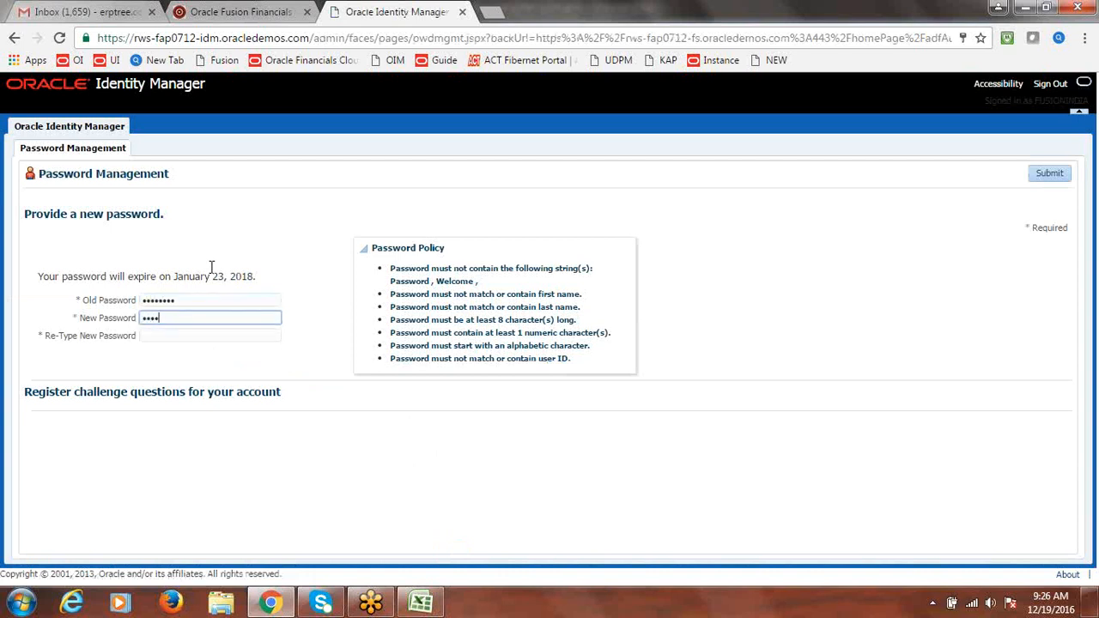
pyautogui.write('•')
pyautogui.press('Tab')
pyautogui.write('••••••')
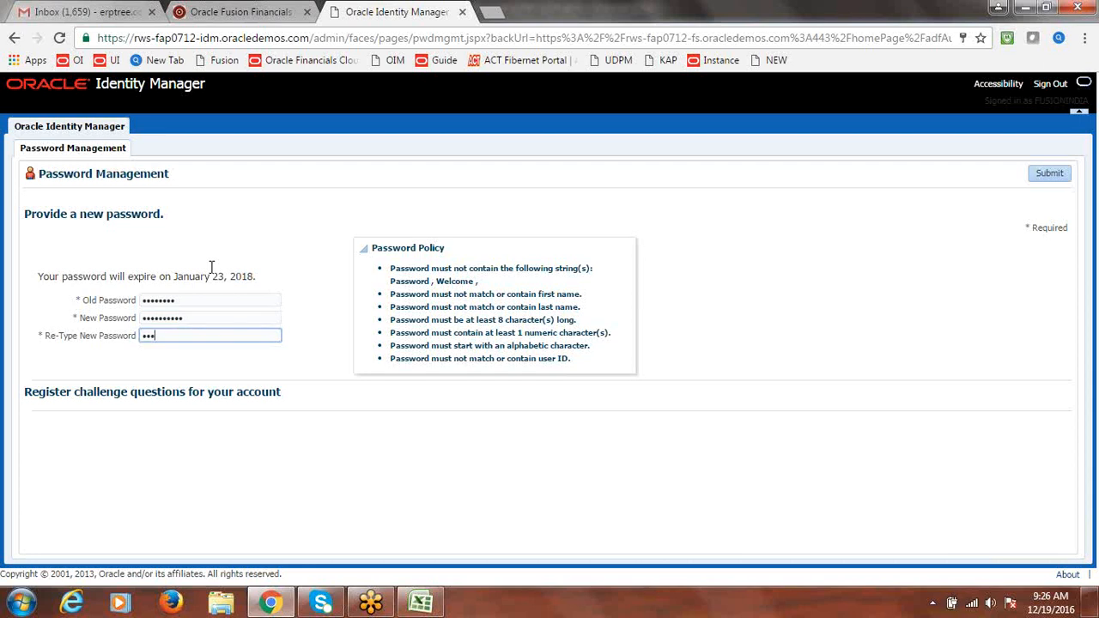
pyautogui.write('••••')
pyautogui.click(1045, 175)
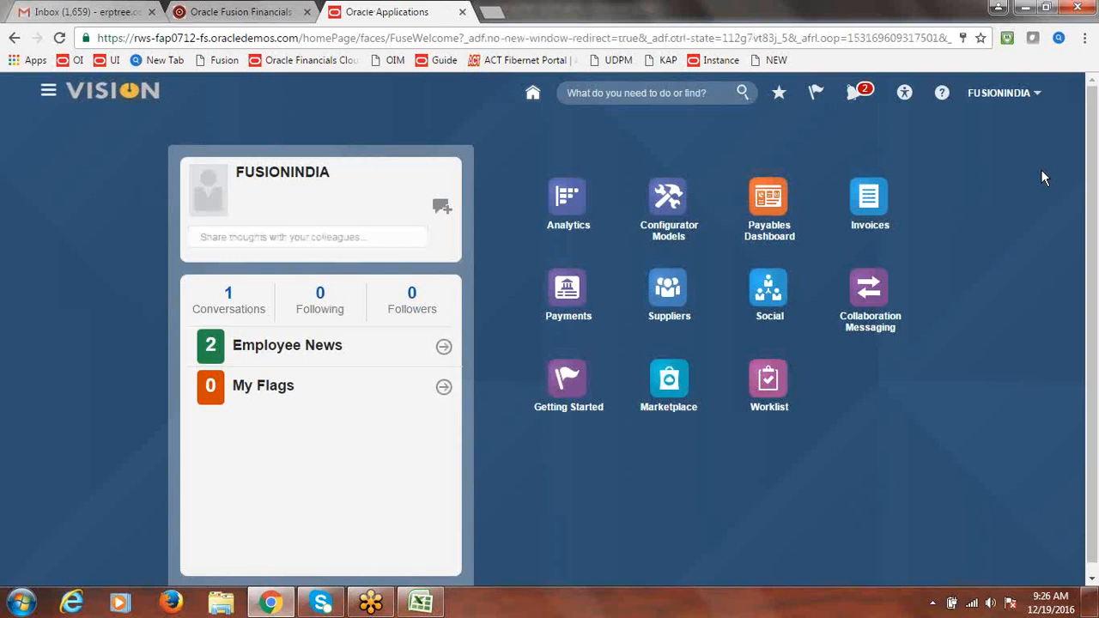
# Dismiss notifications and menus, then open the Payables Dashboard listing INVOICE4 from Fusion Supplier-2
pyautogui.click(858, 94)
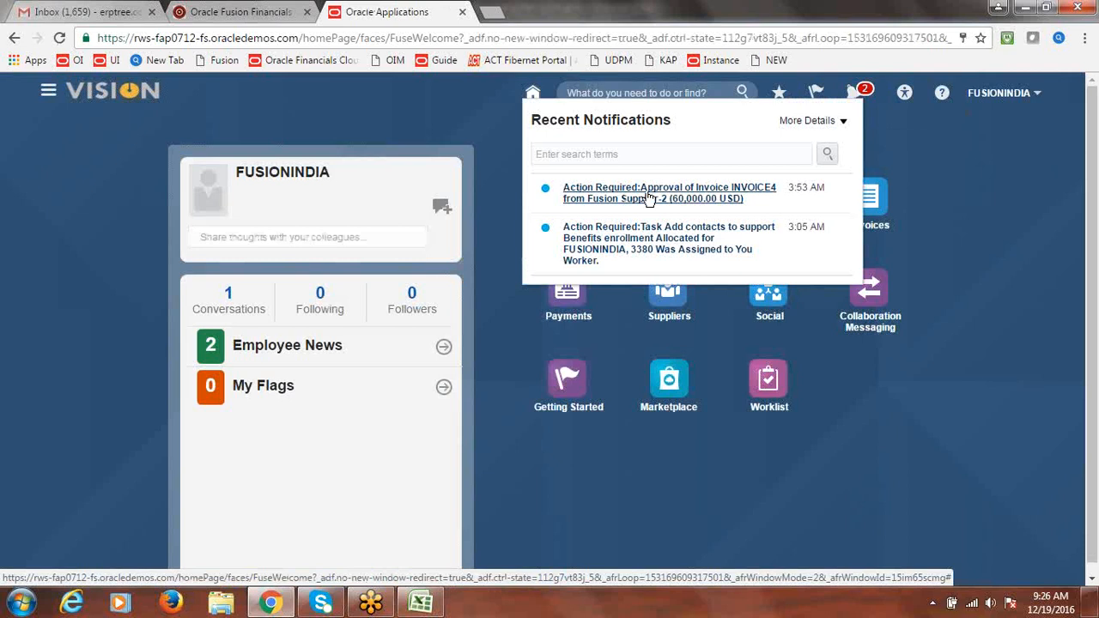
pyautogui.click(921, 132)
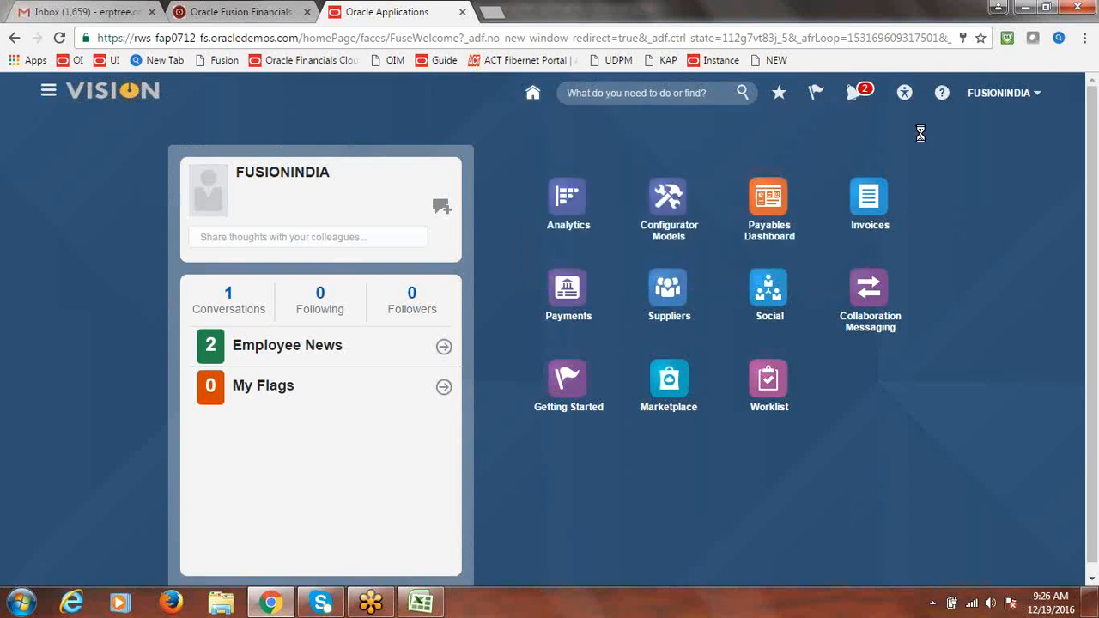
pyautogui.click(48, 94)
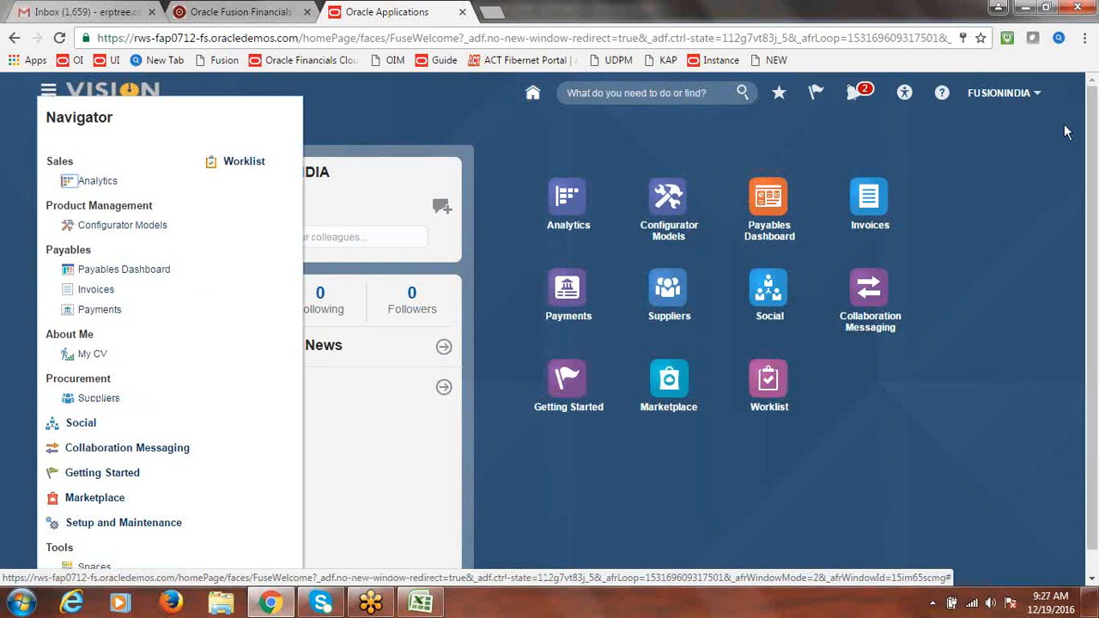
pyautogui.click(1014, 99)
pyautogui.click(1021, 96)
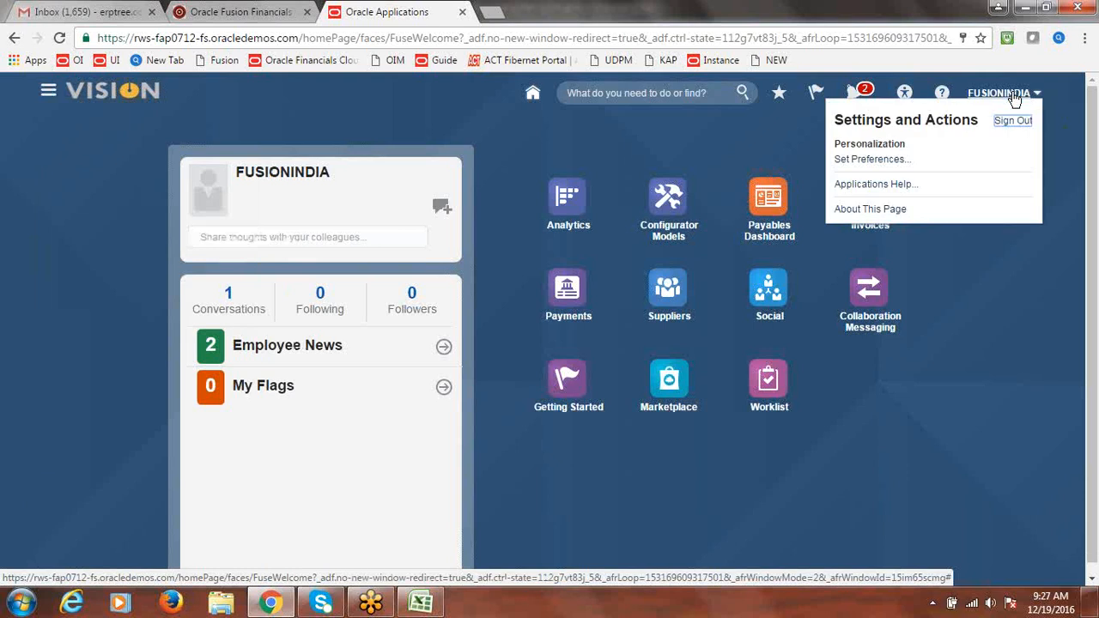
pyautogui.click(294, 109)
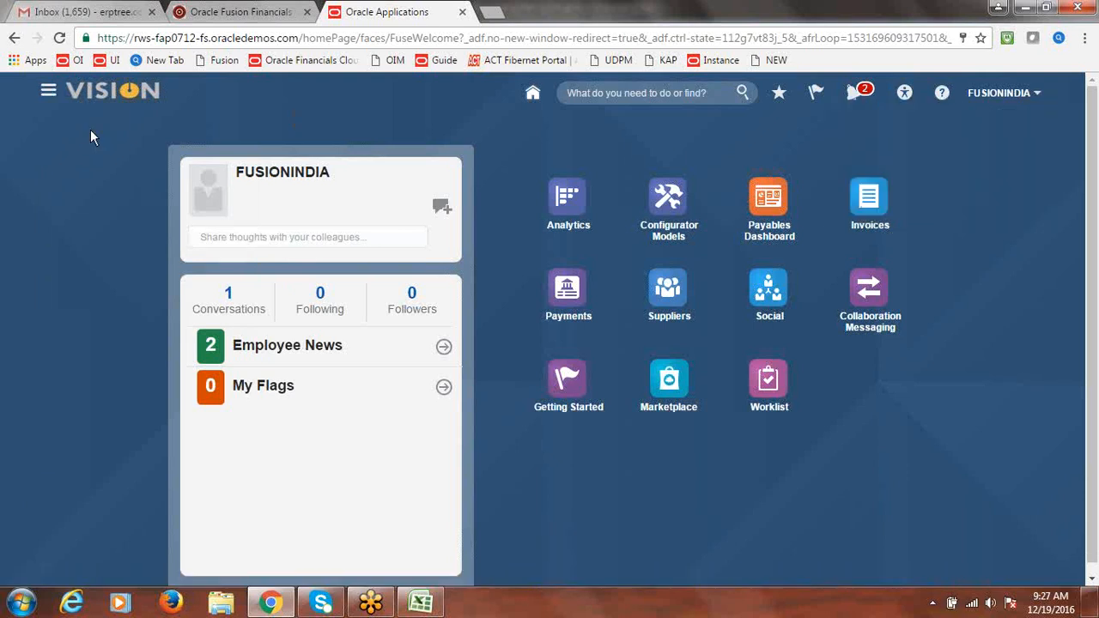
pyautogui.click(49, 91)
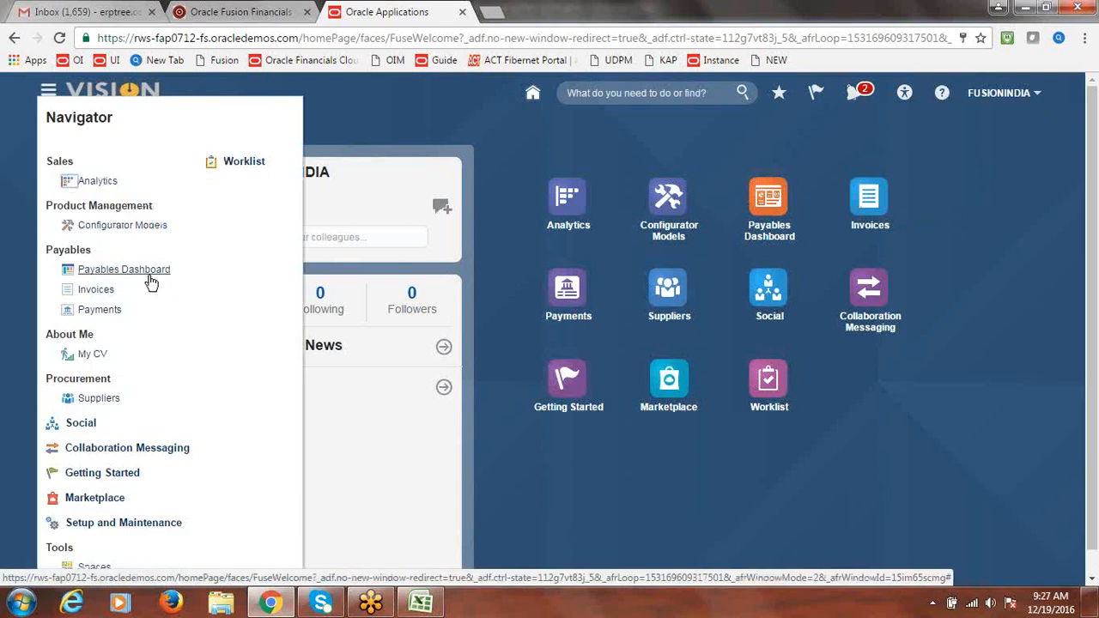
pyautogui.click(138, 273)
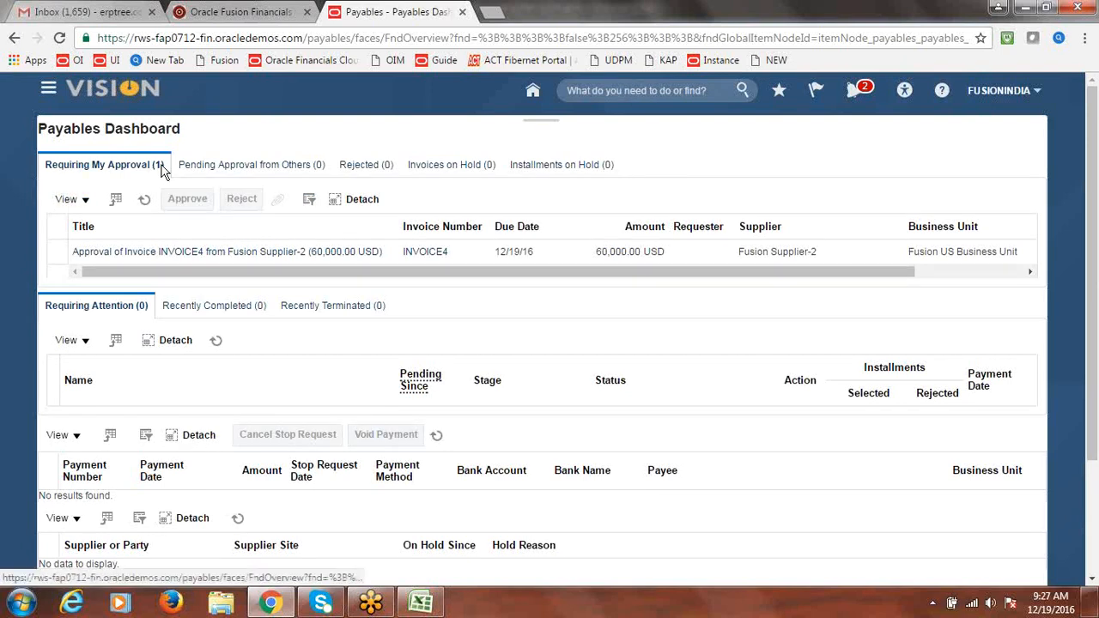
# Open the INVOICE4 approval task and always allow pop-ups from the Fusion site
pyautogui.click(165, 251)
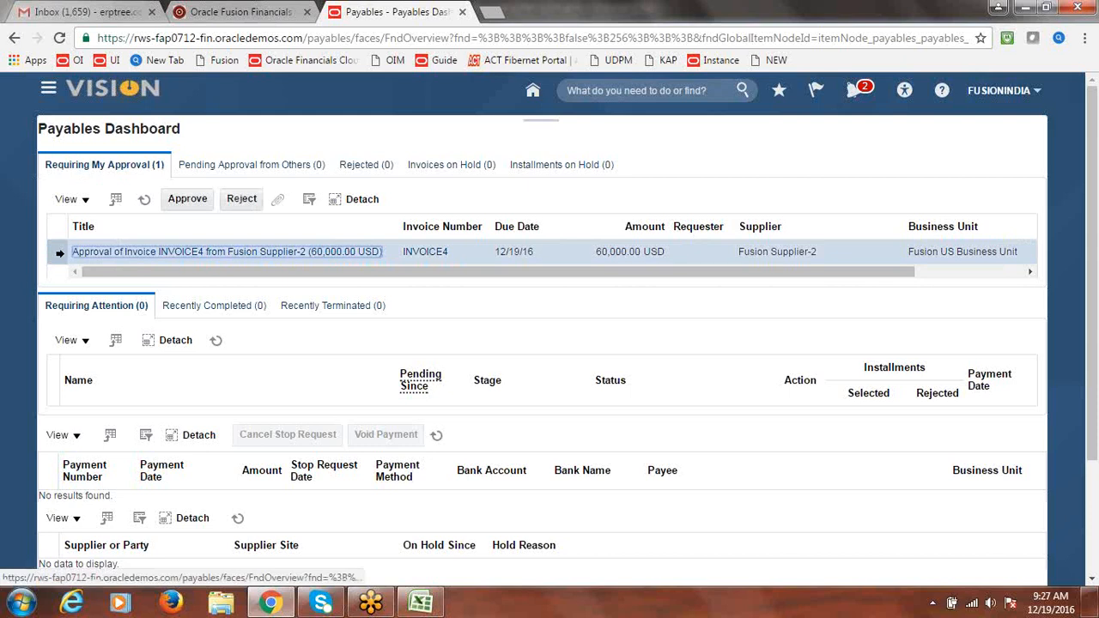
pyautogui.click(149, 251)
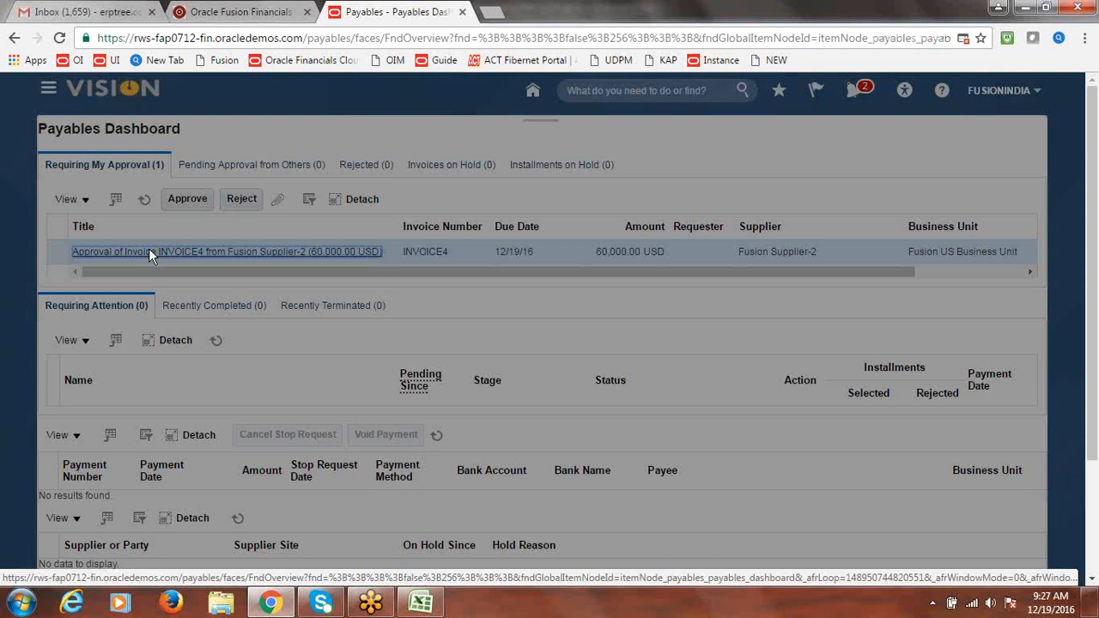
pyautogui.click(963, 40)
pyautogui.click(577, 109)
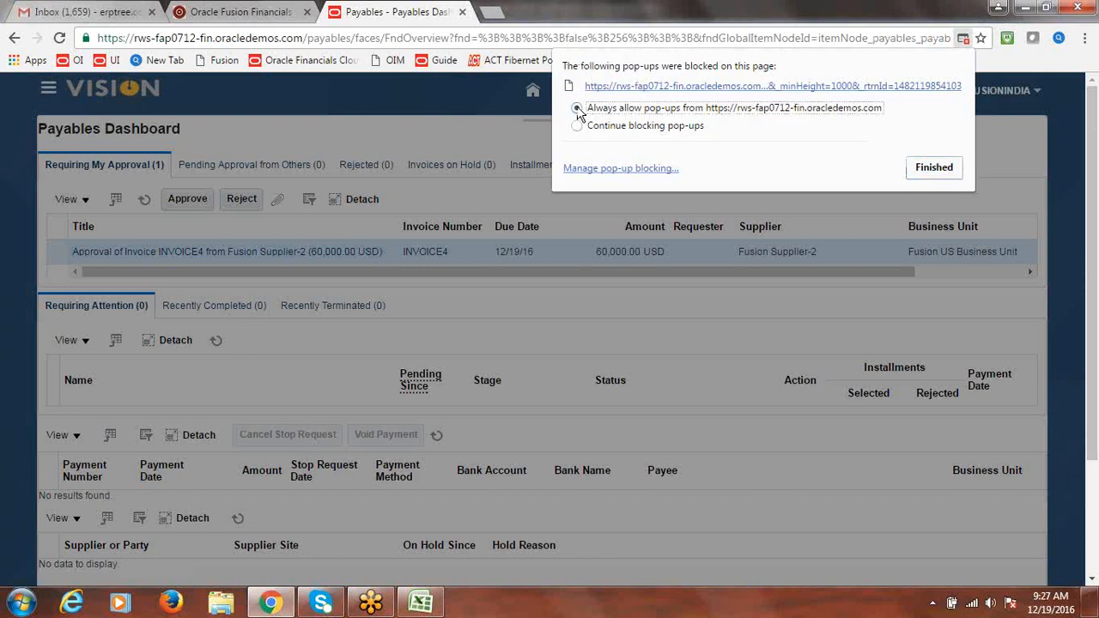
pyautogui.click(936, 172)
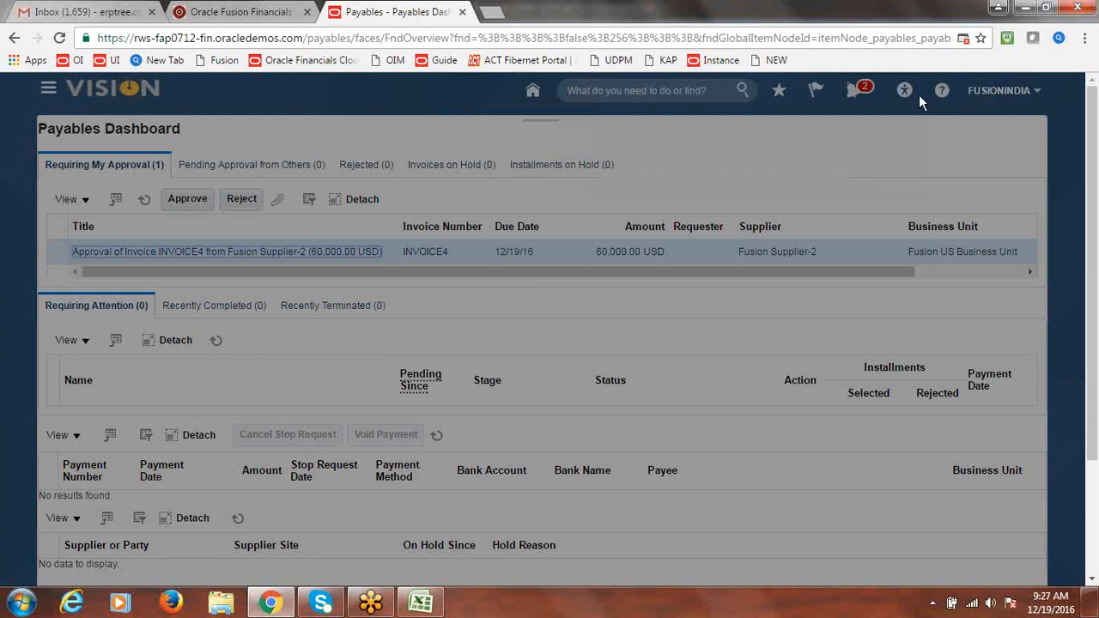
pyautogui.click(963, 40)
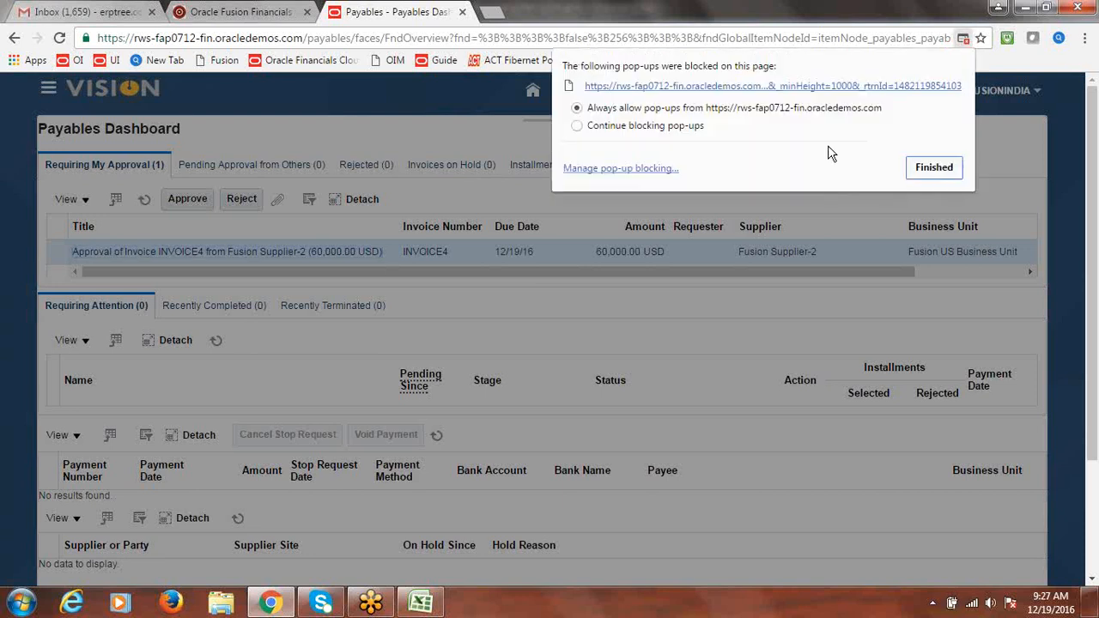
pyautogui.click(853, 90)
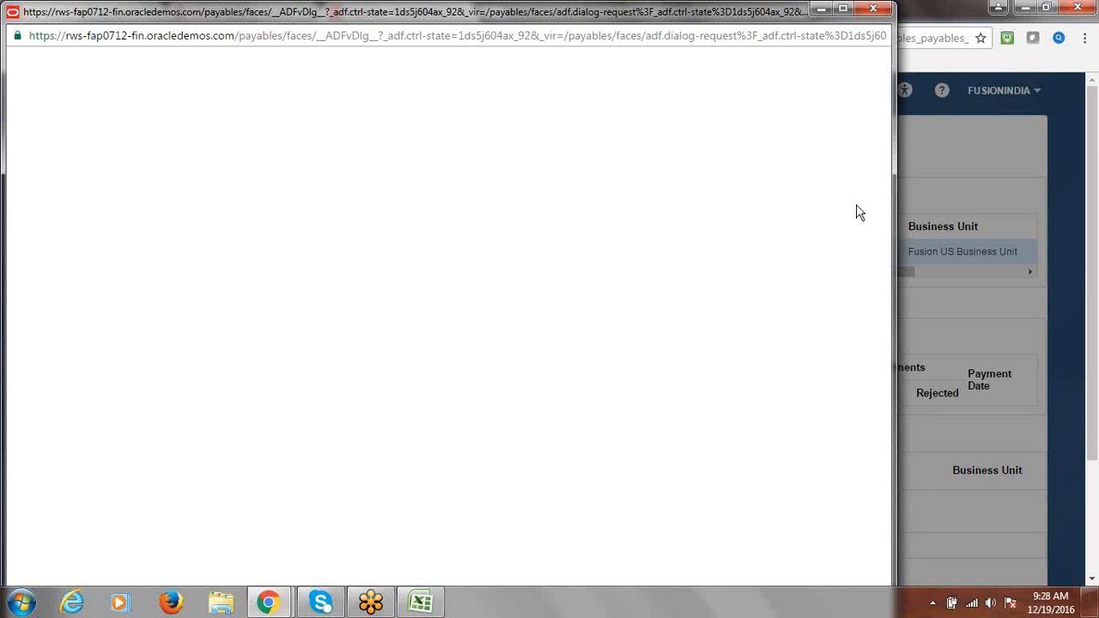
pyautogui.click(874, 10)
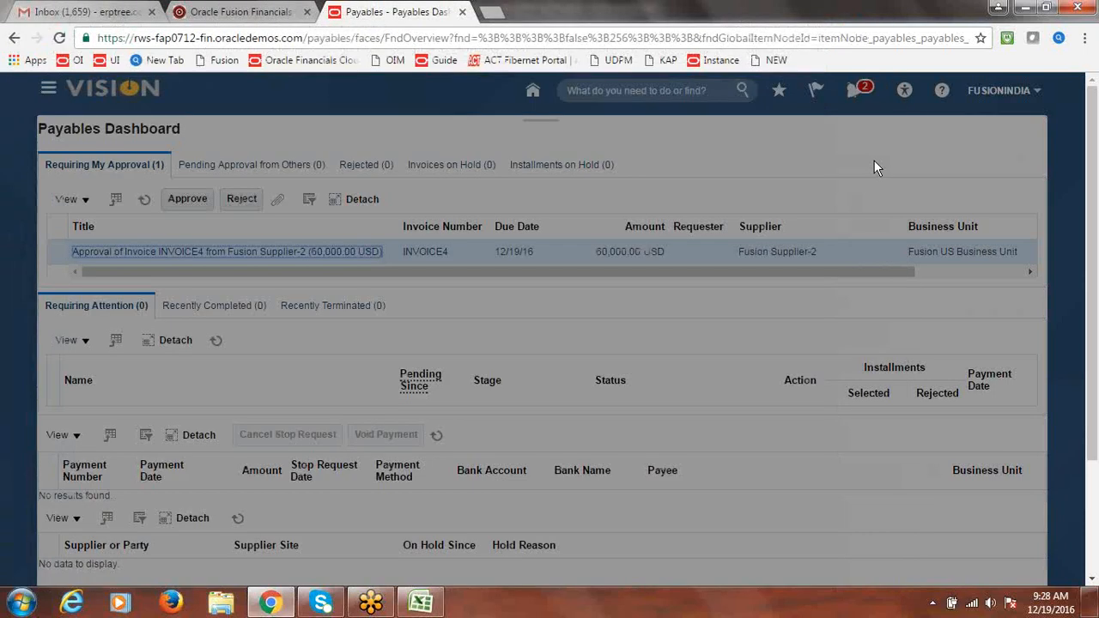
# Reload the dashboard and approve INVOICE4 without a comment
pyautogui.click(908, 41)
pyautogui.press('Return')
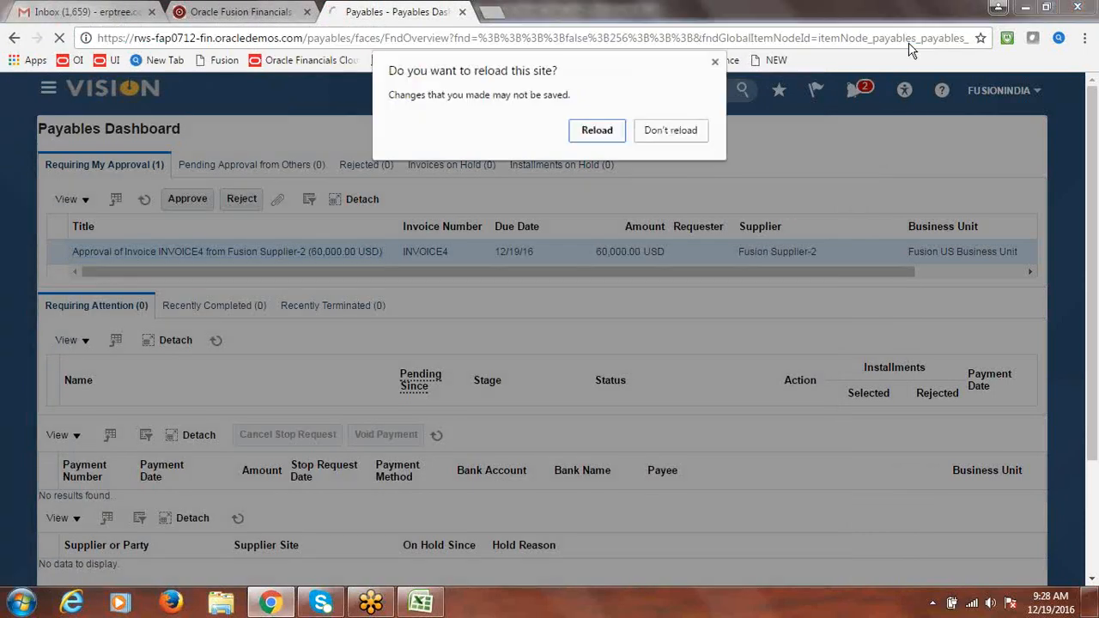
pyautogui.click(605, 136)
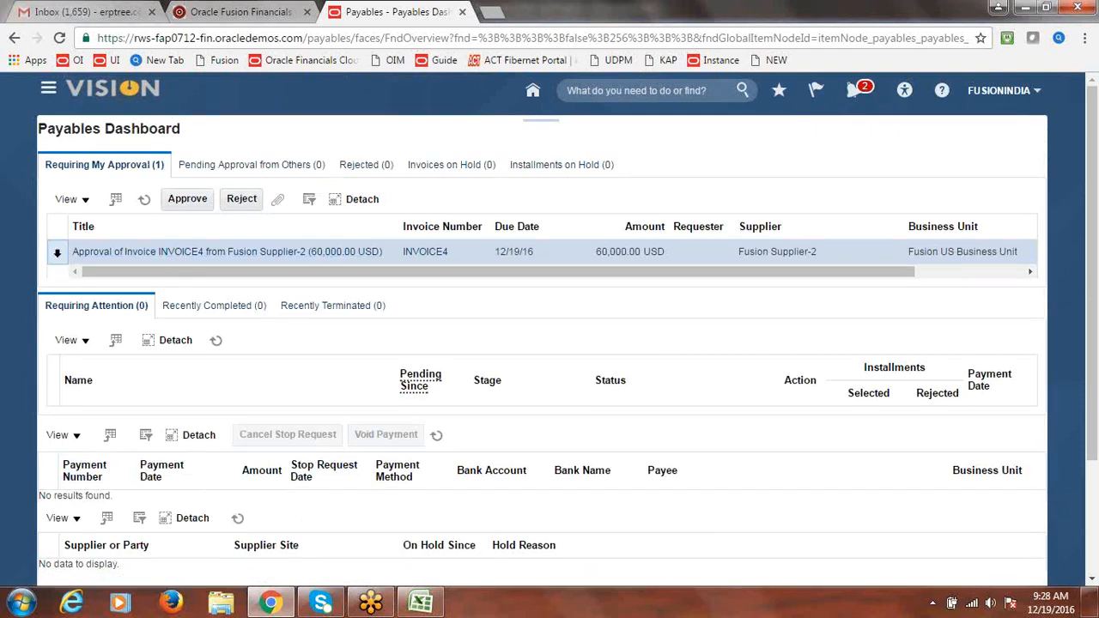
pyautogui.click(187, 200)
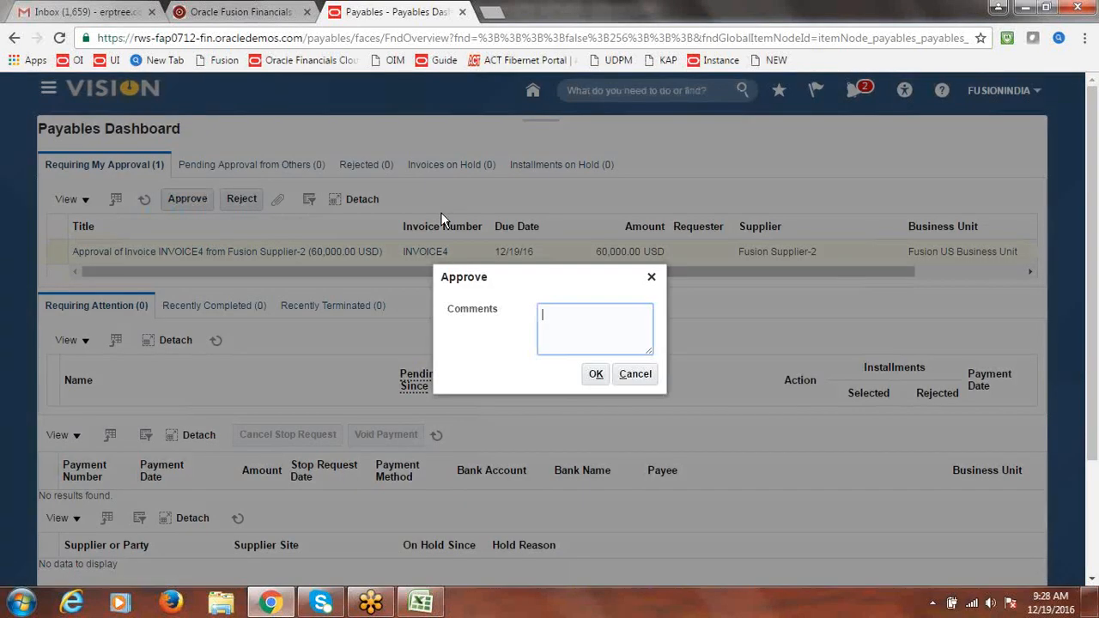
pyautogui.click(595, 374)
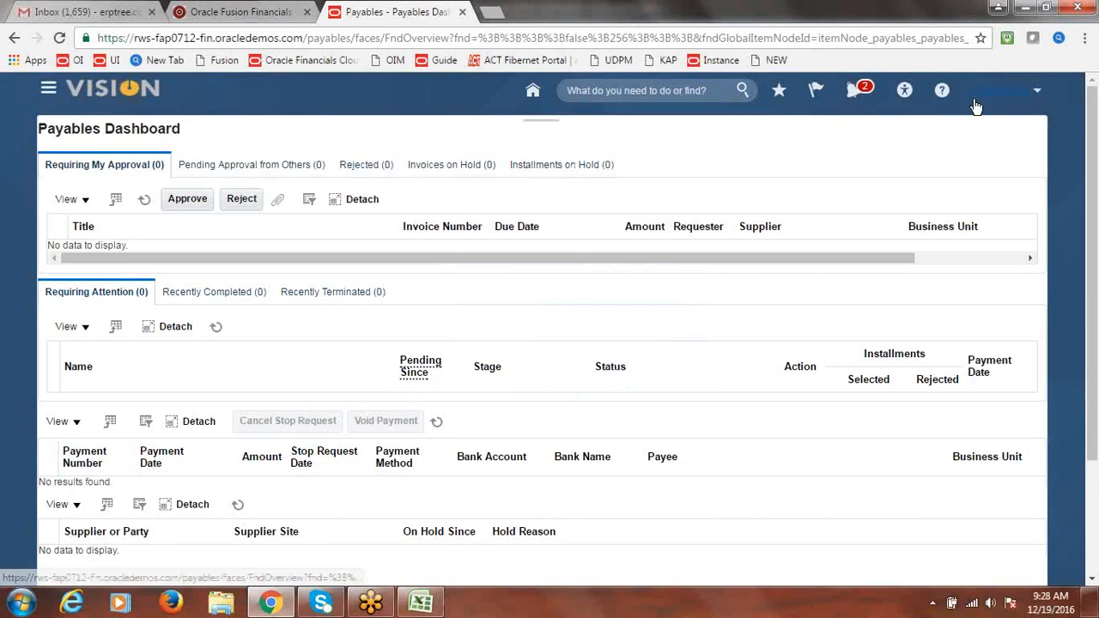
pyautogui.click(974, 99)
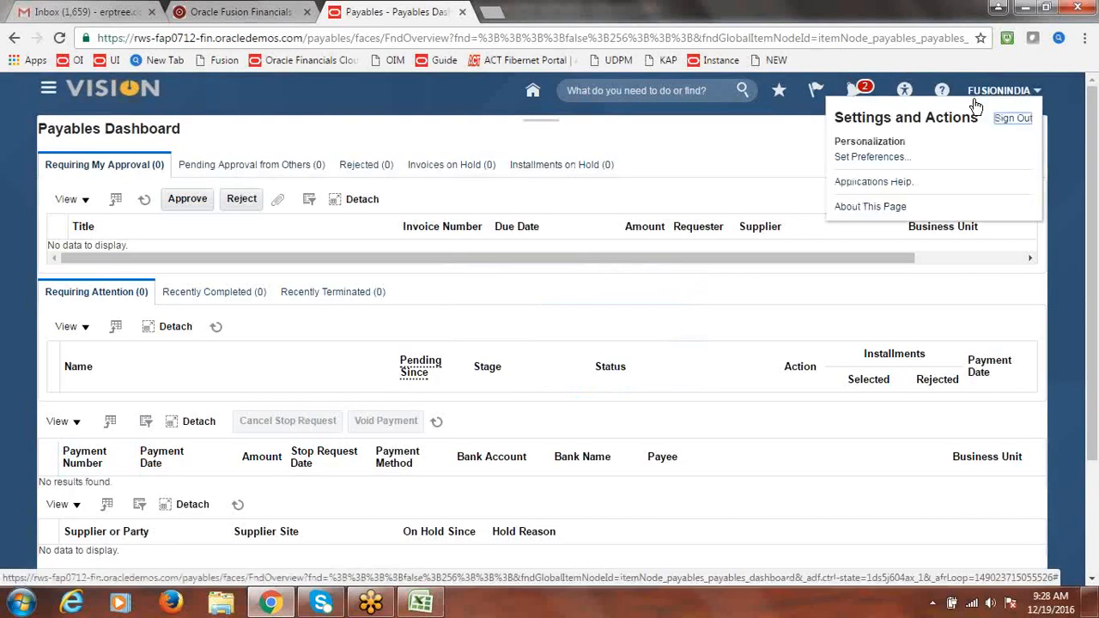
# Sign out of the approver account and sign back in with the original user's credentials
pyautogui.click(1015, 119)
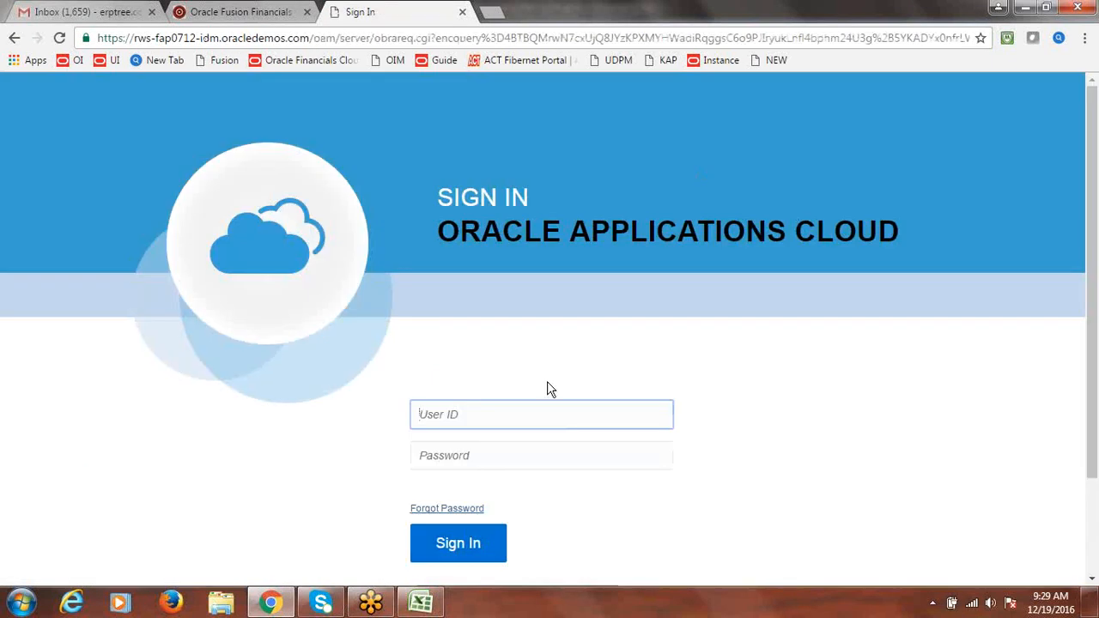
pyautogui.write('fusion')
pyautogui.press('Tab')
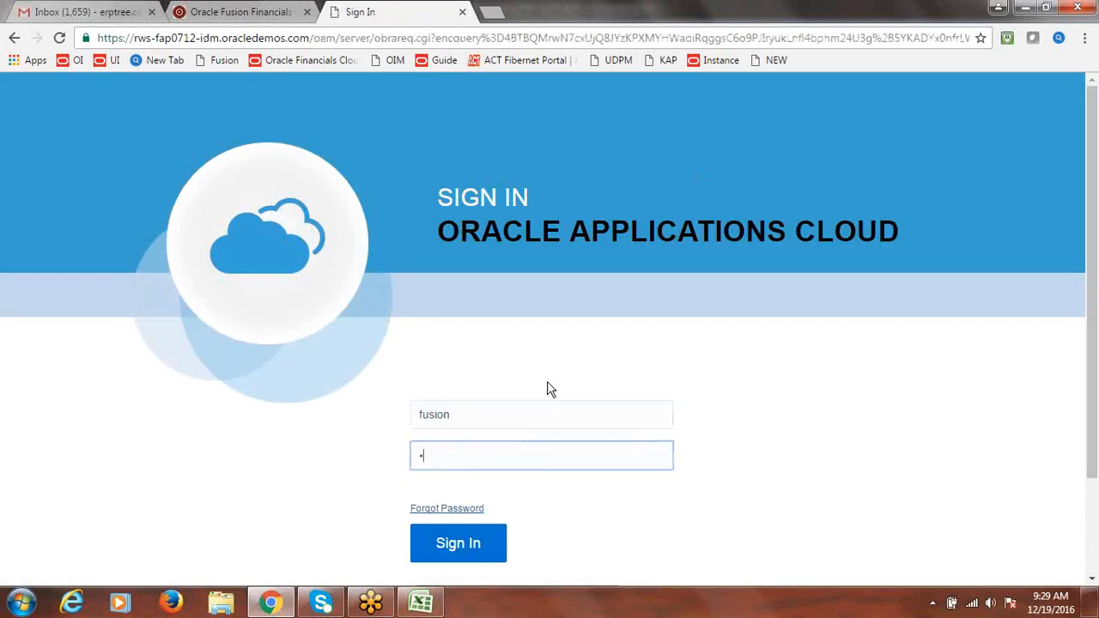
pyautogui.write('Welcome123')
pyautogui.press('Return')
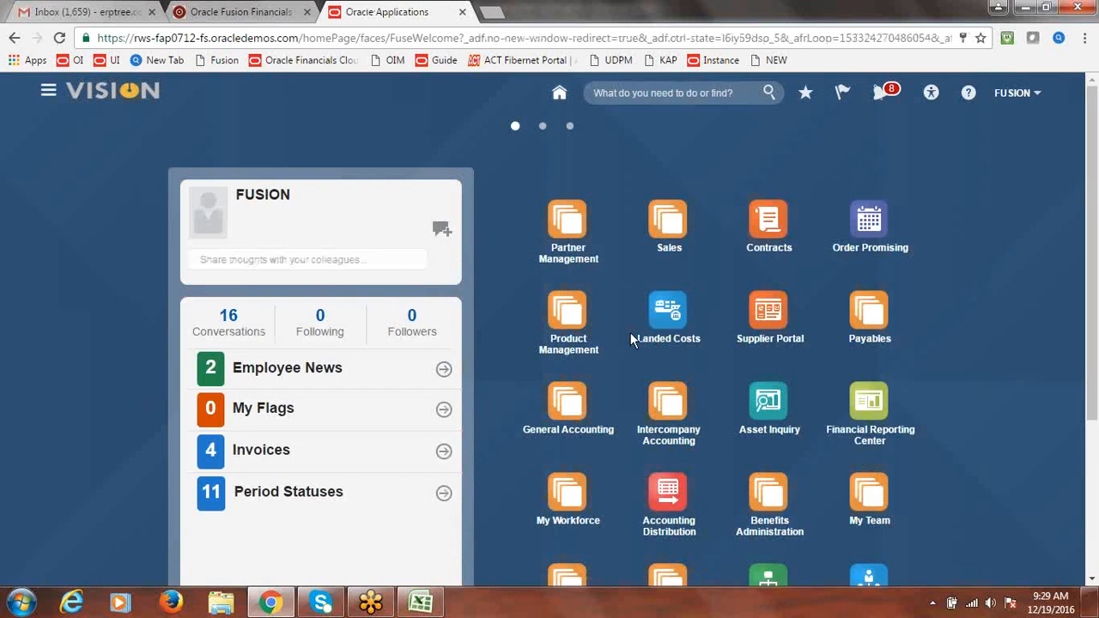
# Go to the Payables Invoices work area and open Manage Invoices from its Tasks panel
pyautogui.click(53, 95)
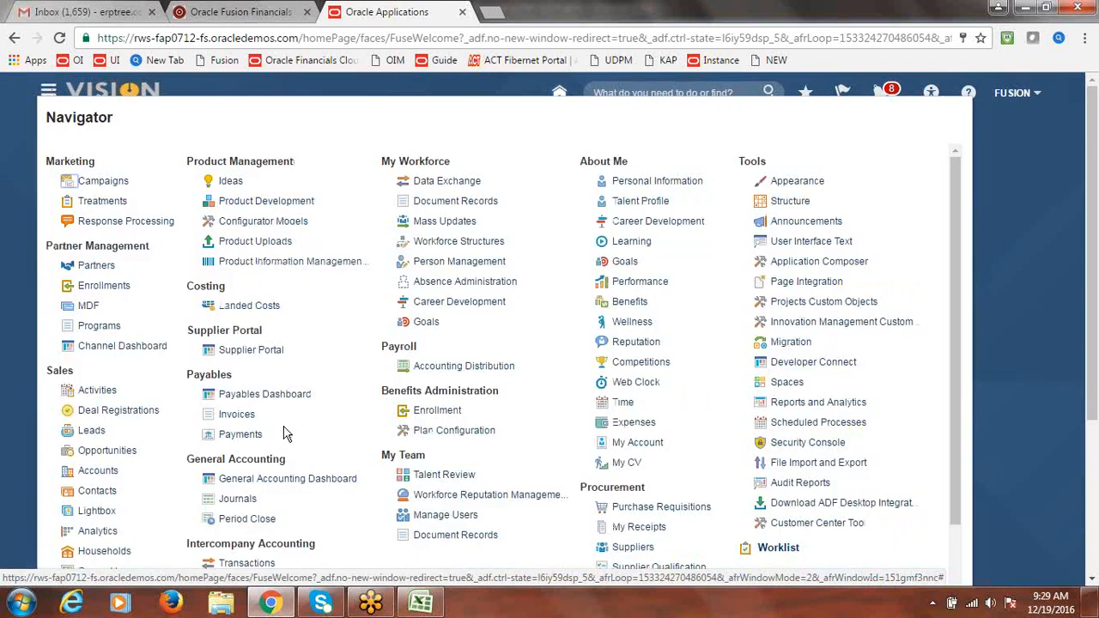
pyautogui.click(238, 417)
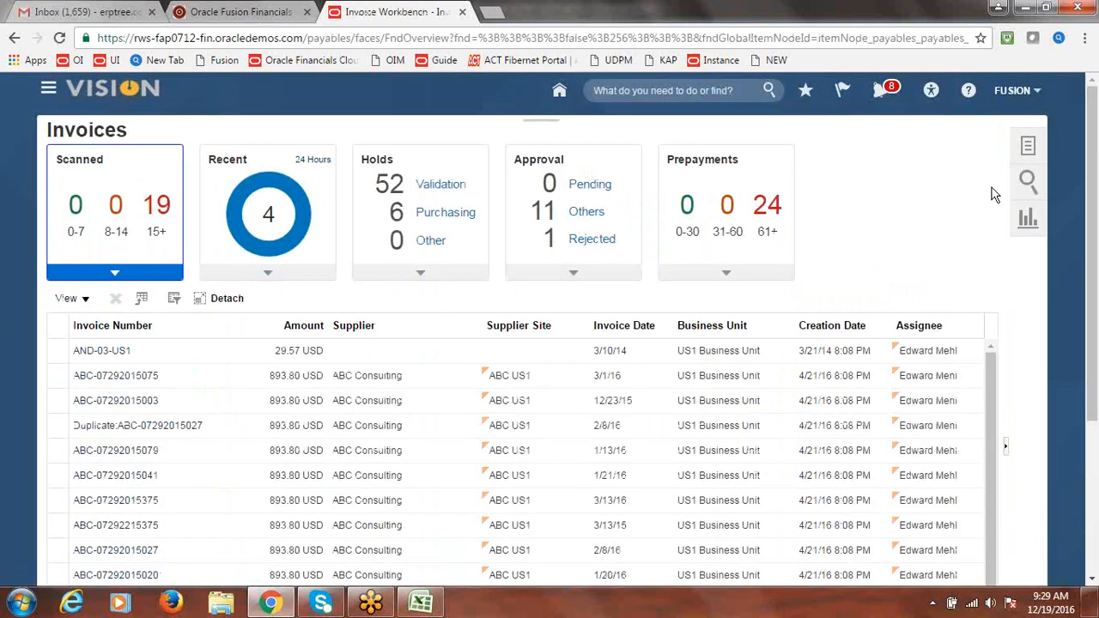
pyautogui.click(1030, 148)
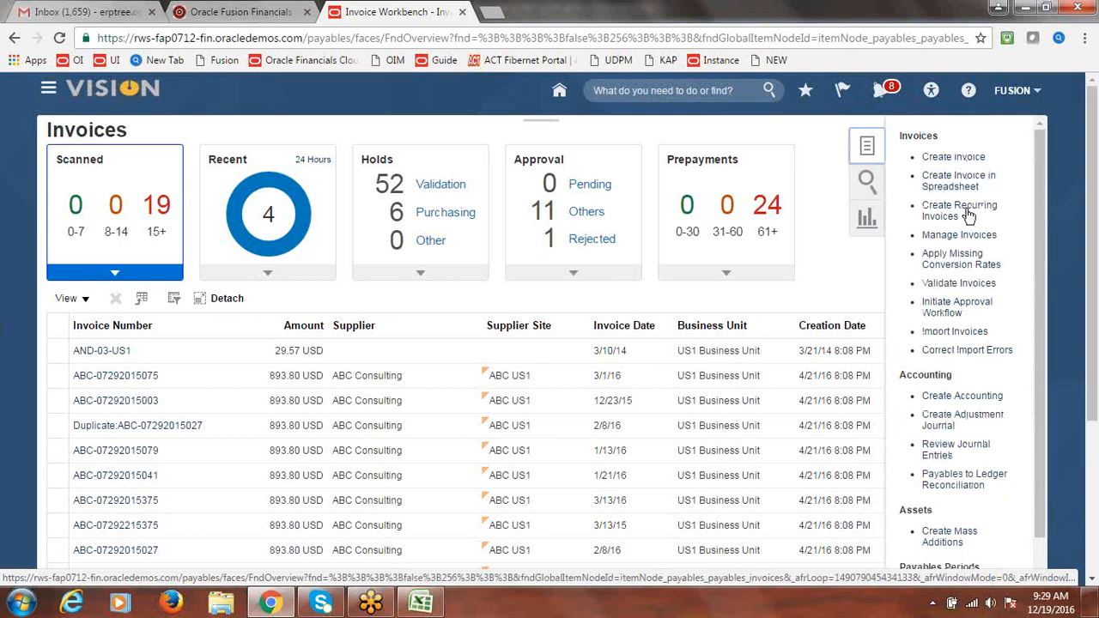
pyautogui.click(958, 236)
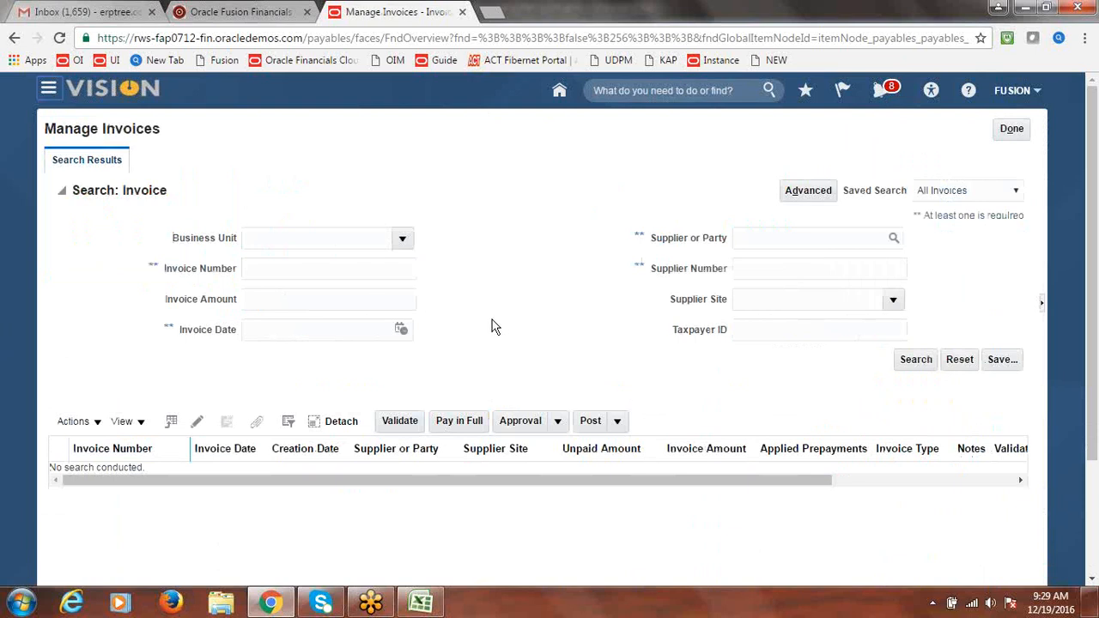
# Search Fusion US Business Unit for invoice number INVOICE4, dropping the invalid 'Fusion' supplier entry
pyautogui.click(403, 240)
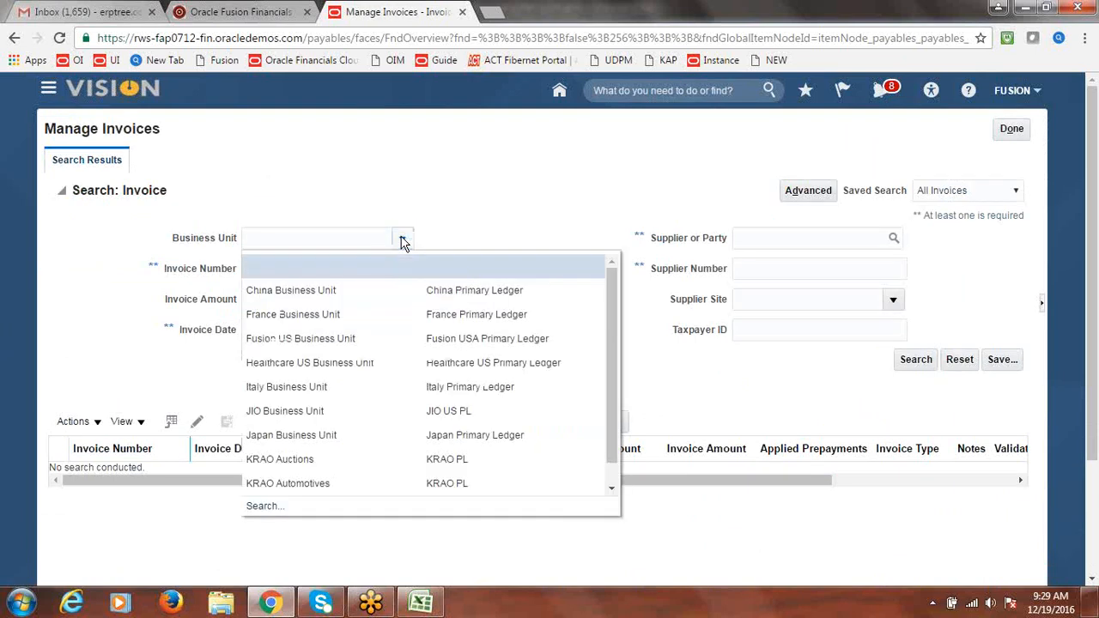
pyautogui.click(372, 339)
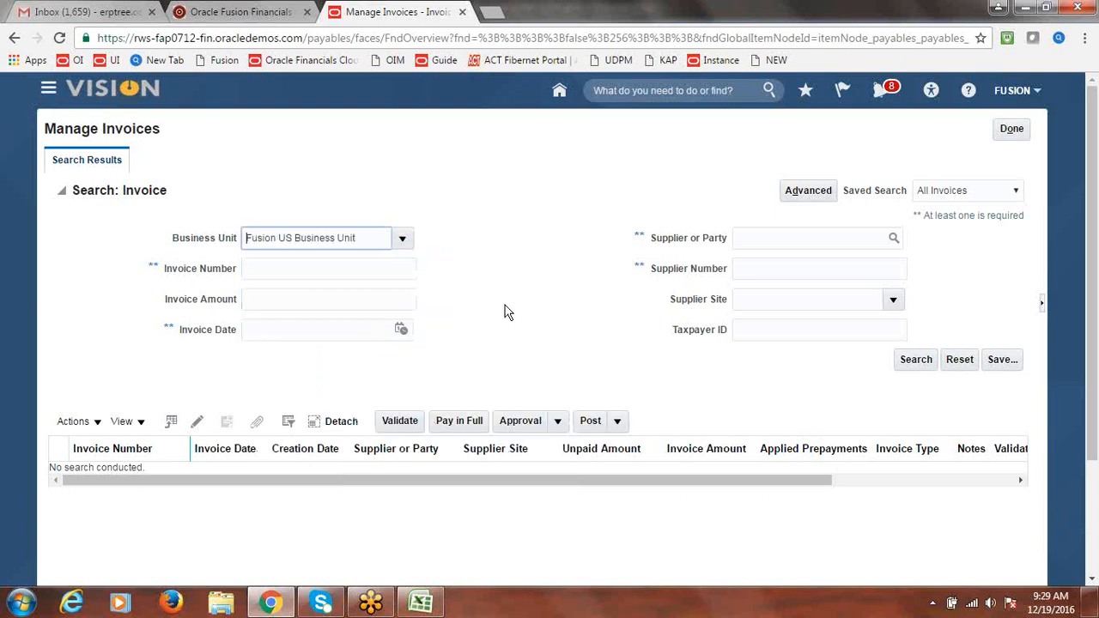
pyautogui.click(837, 238)
pyautogui.write('Fusion')
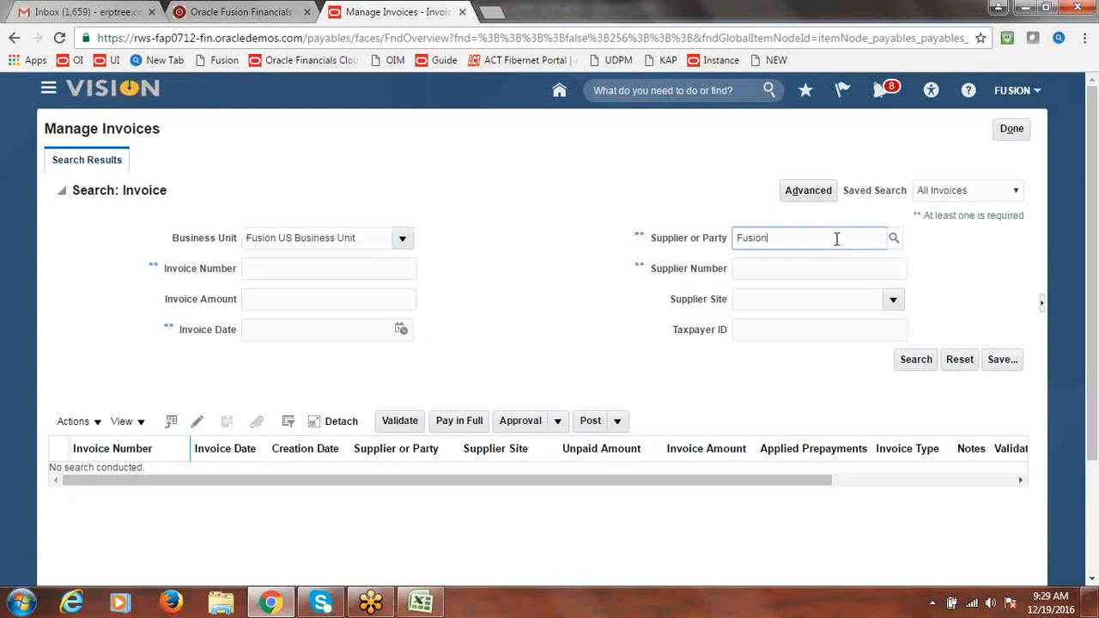
pyautogui.click(910, 359)
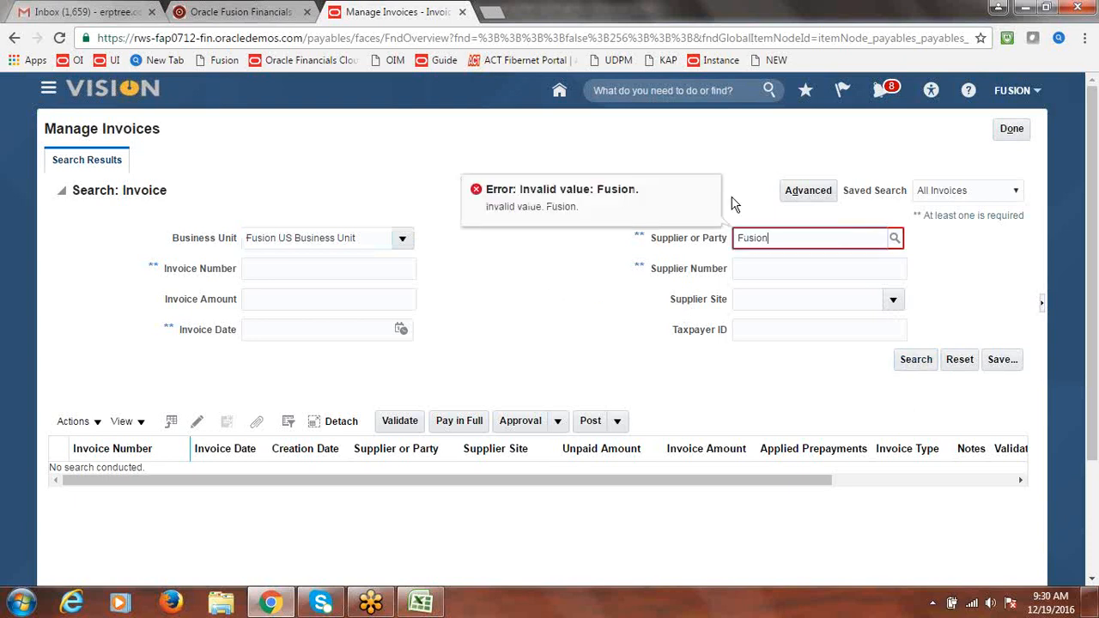
pyautogui.press('BackSpace')
pyautogui.press('BackSpace')
pyautogui.press('BackSpace')
pyautogui.press('BackSpace')
pyautogui.press('BackSpace')
pyautogui.press('BackSpace')
pyautogui.click(285, 271)
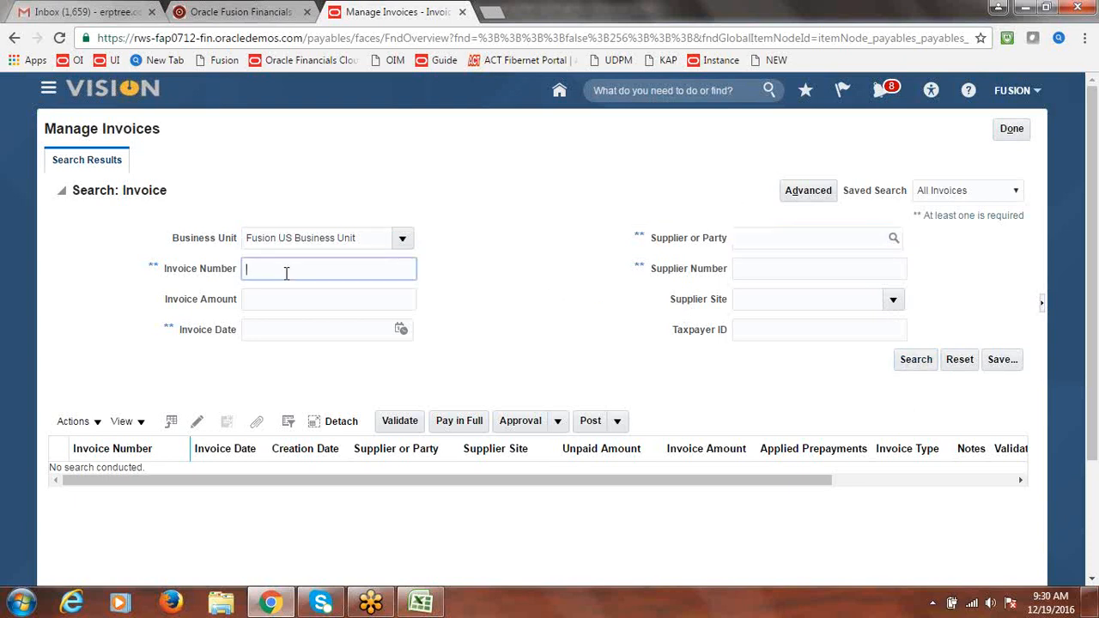
pyautogui.write('t')
pyautogui.write('NVOICE')
pyautogui.write('4')
pyautogui.click(923, 360)
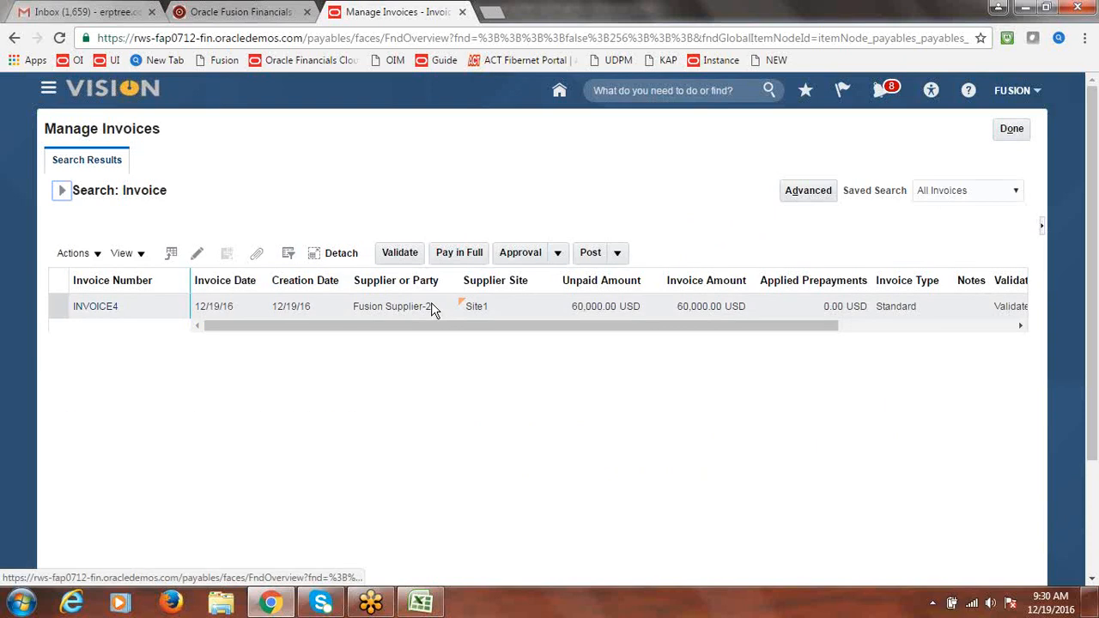
# Open INVOICE4, confirm its approval status reads Workflow approved, and return to the Invoices workbench
pyautogui.click(98, 312)
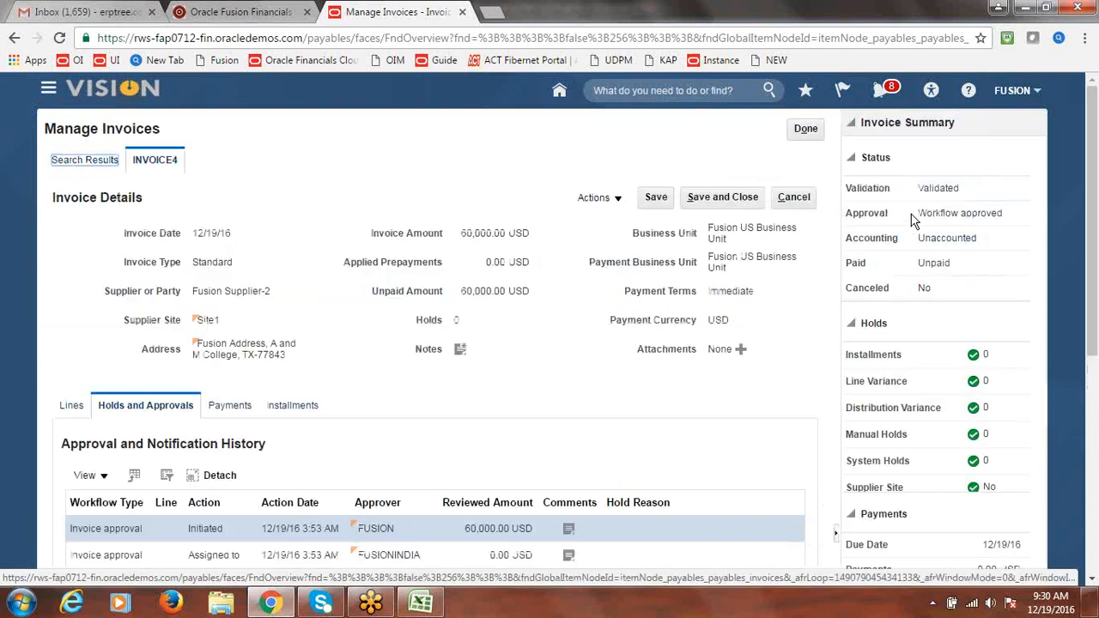
pyautogui.moveTo(917, 212); pyautogui.dragTo(1005, 213)
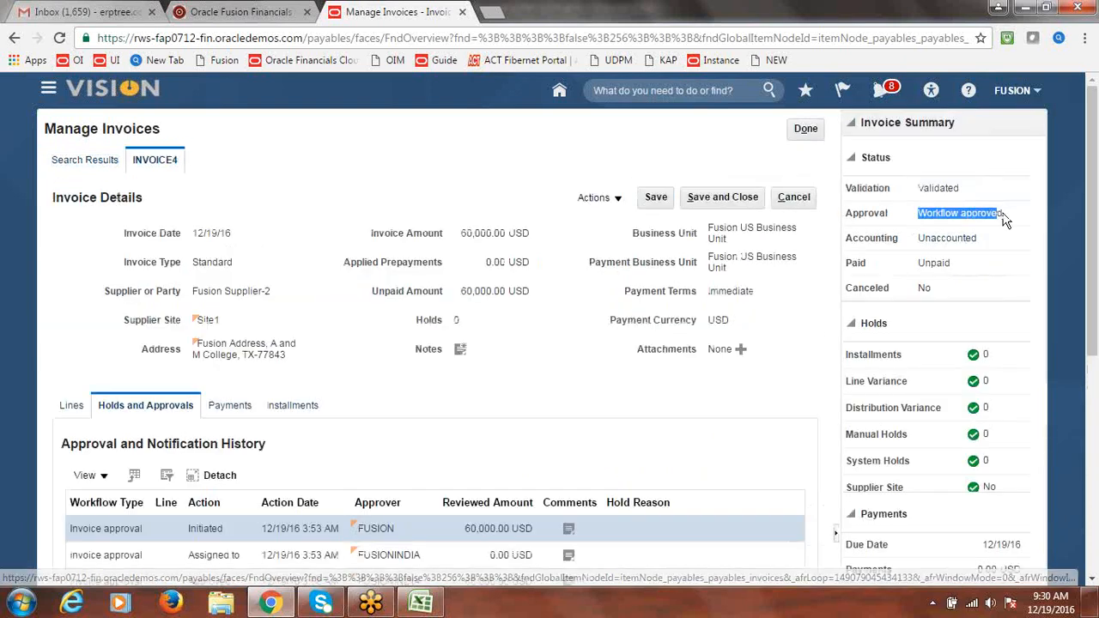
pyautogui.click(986, 166)
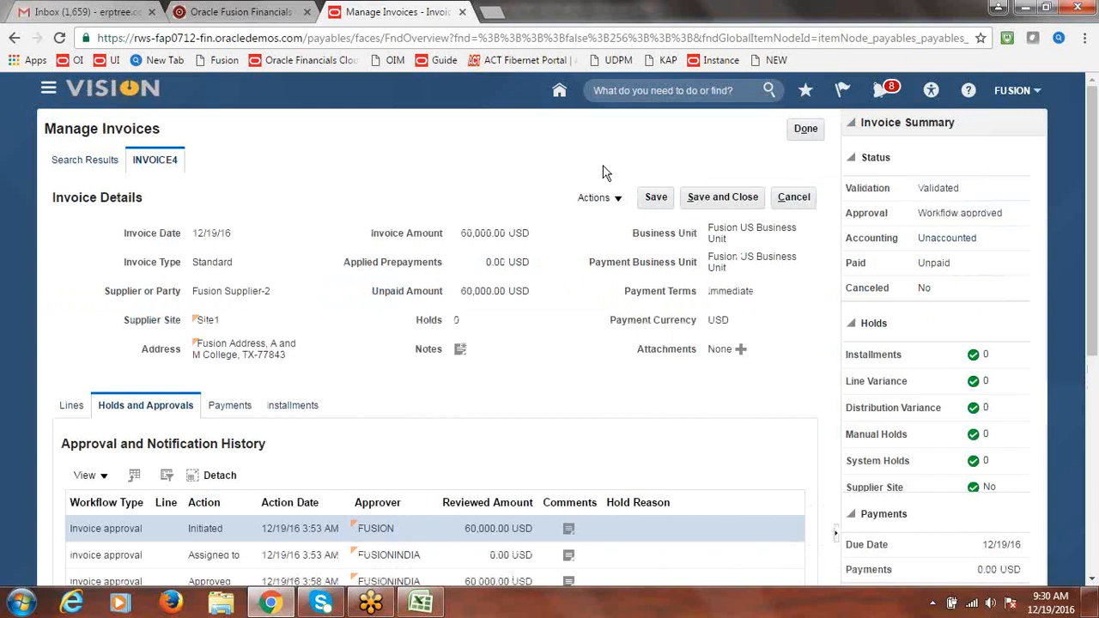
pyautogui.click(805, 129)
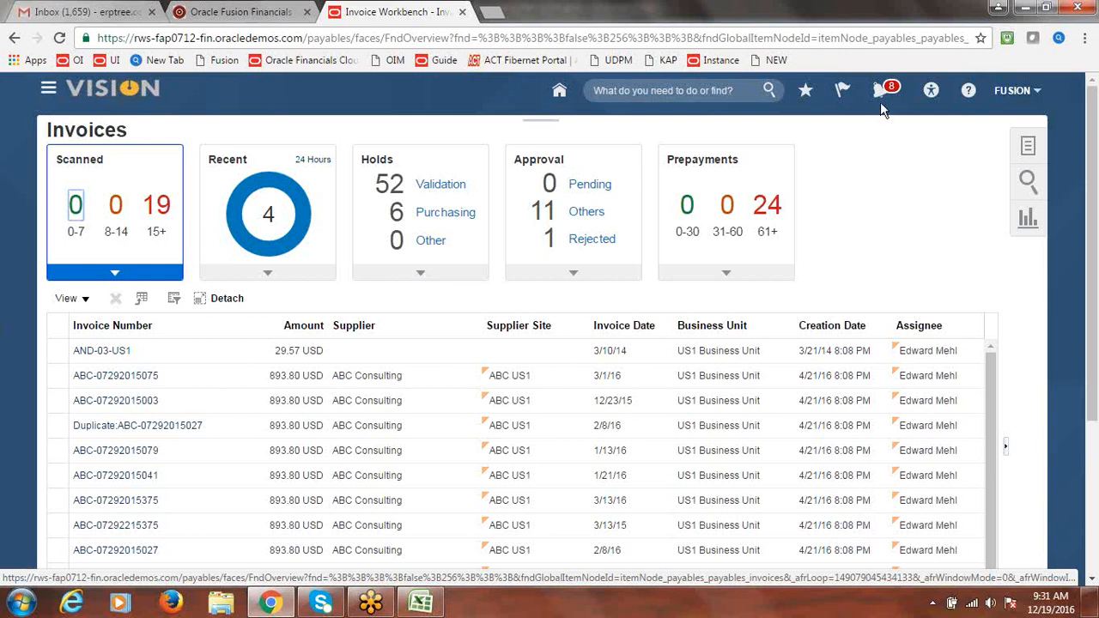
# Bring up the Payables Invoices overview showing 0 pending, 11 with others and 1 rejected approvals
pyautogui.click(813, 16)
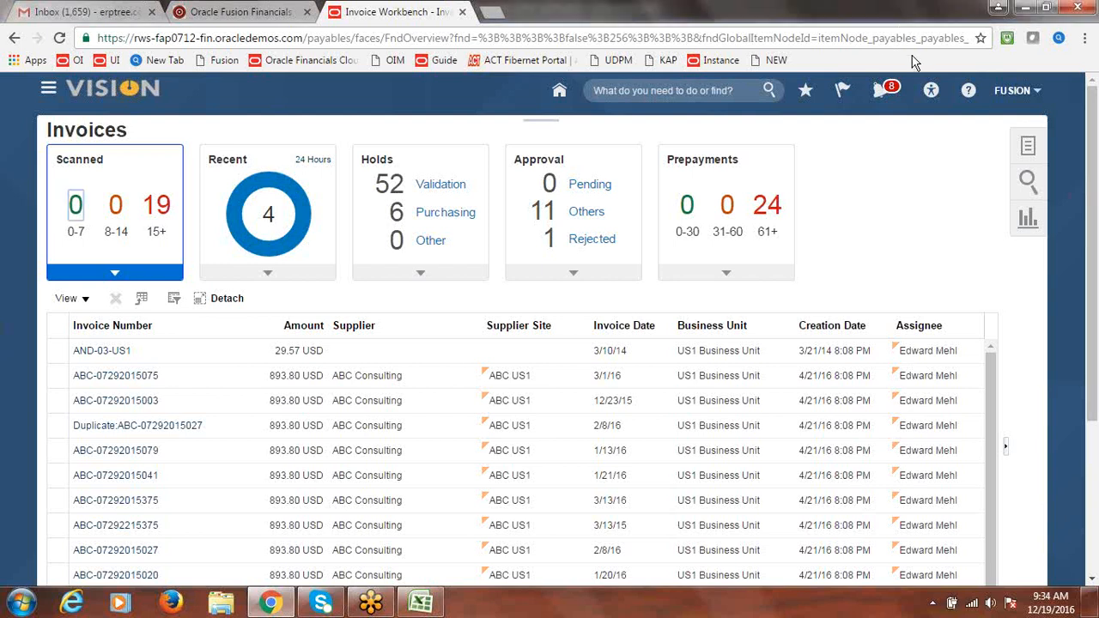
pyautogui.click(809, 21)
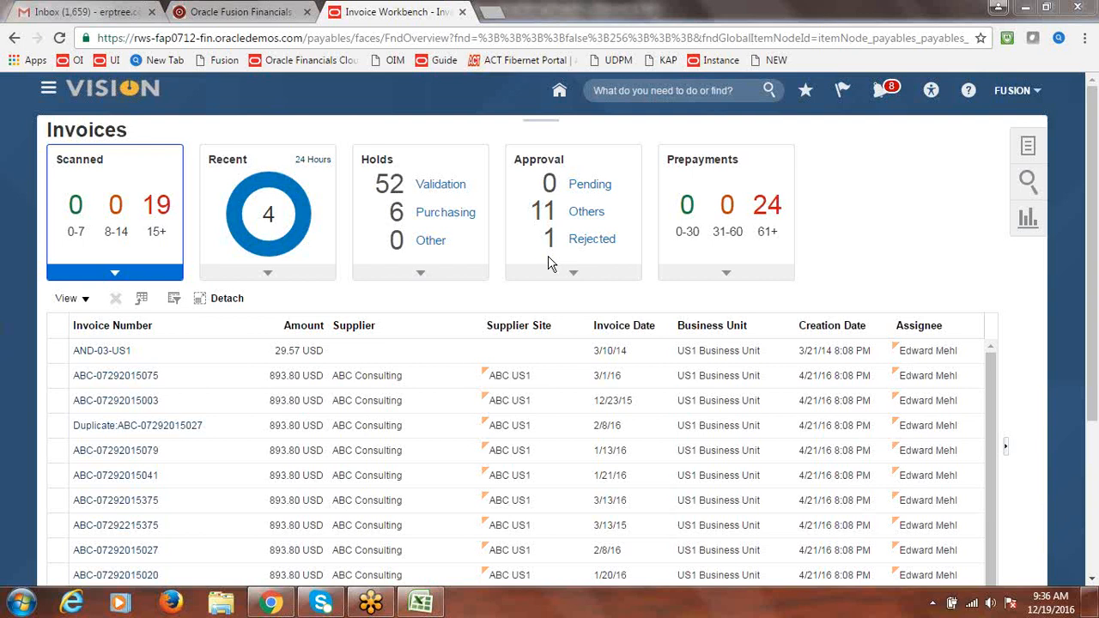
# In the class notes sheet, copy the SCM course entry from D45 into D46
pyautogui.click(421, 603)
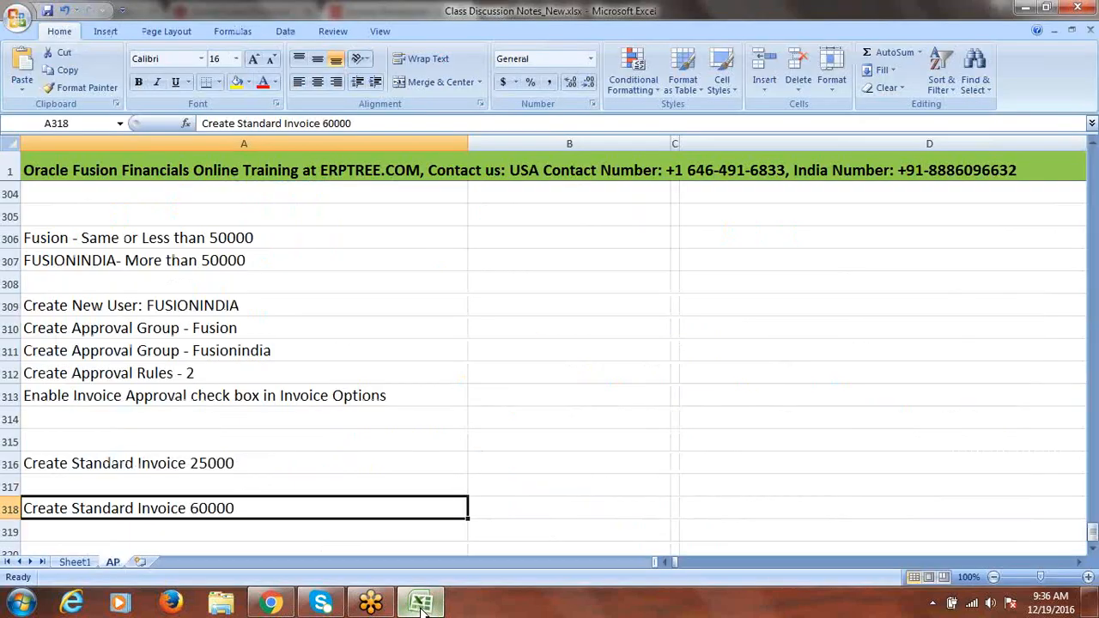
pyautogui.click(707, 390)
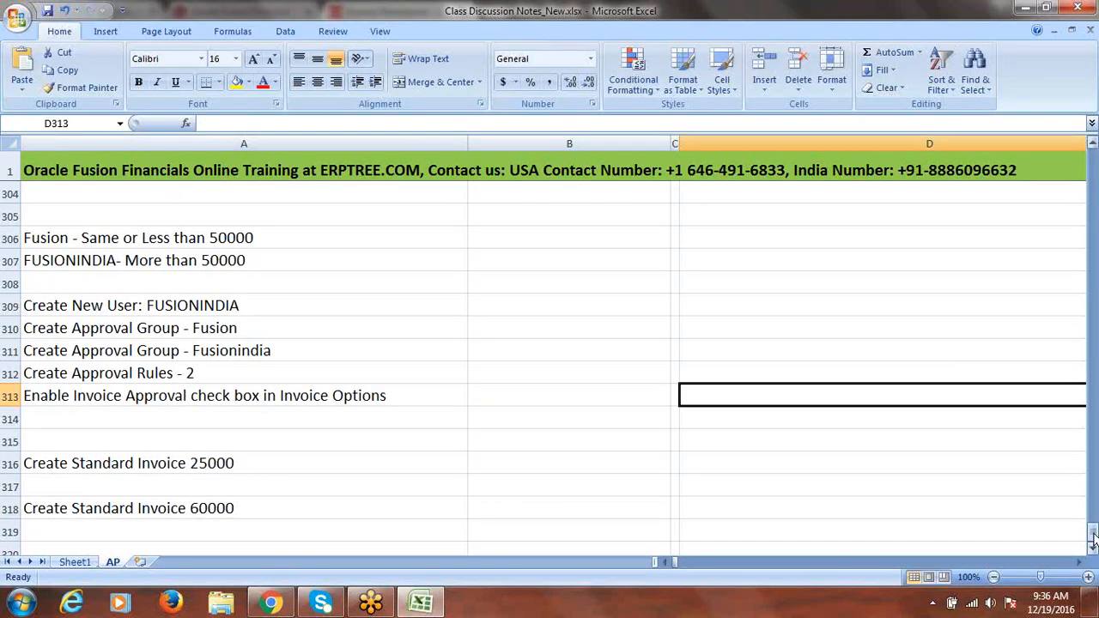
pyautogui.moveTo(1093, 539); pyautogui.dragTo(1093, 201)
pyautogui.click(809, 398)
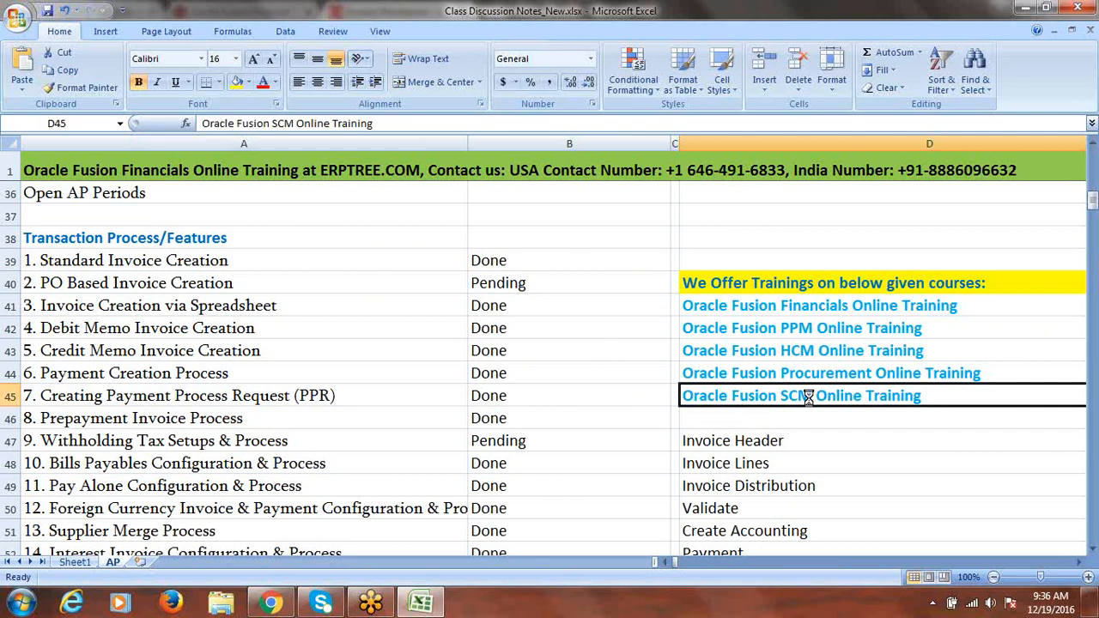
pyautogui.hotkey('ctrl', 'c')
pyautogui.click(775, 414)
pyautogui.hotkey('ctrl', 'v')
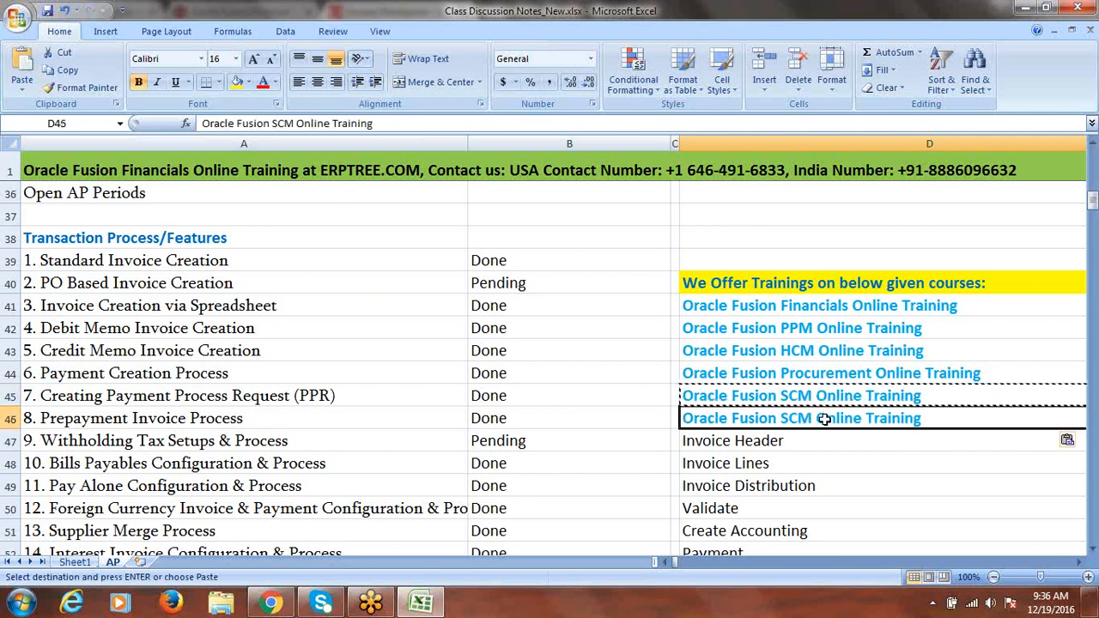
# Edit D46 to replace SCM with CRM, making it 'Oracle Fusion CRM Online Training'
pyautogui.doubleClick(813, 420)
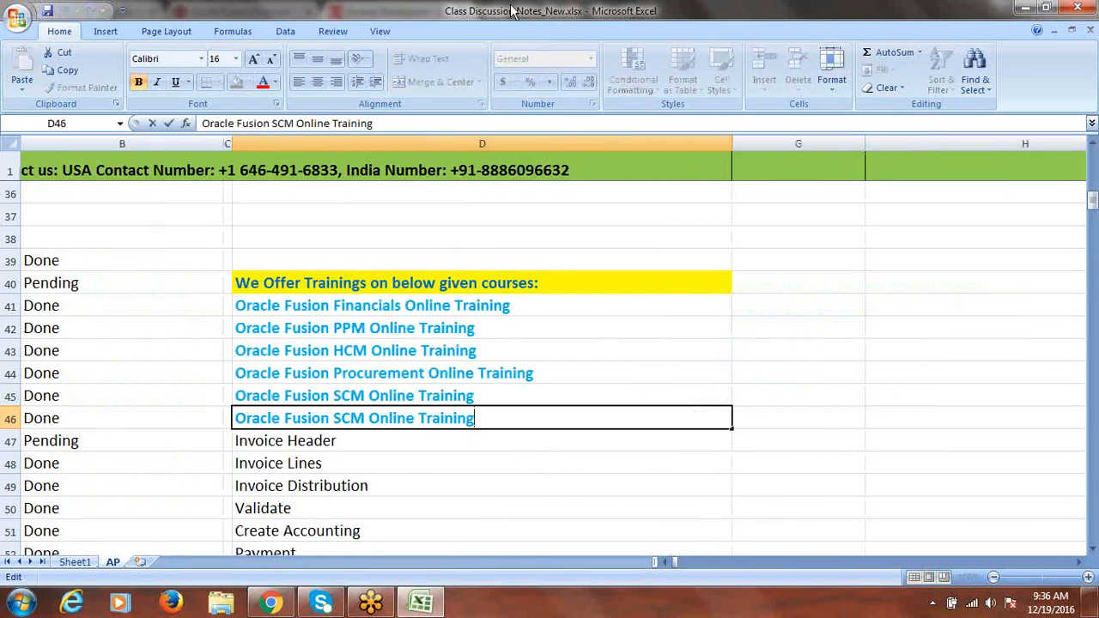
pyautogui.click(367, 418)
pyautogui.press('BackSpace')
pyautogui.press('BackSpace')
pyautogui.press('BackSpace')
pyautogui.write('CRM')
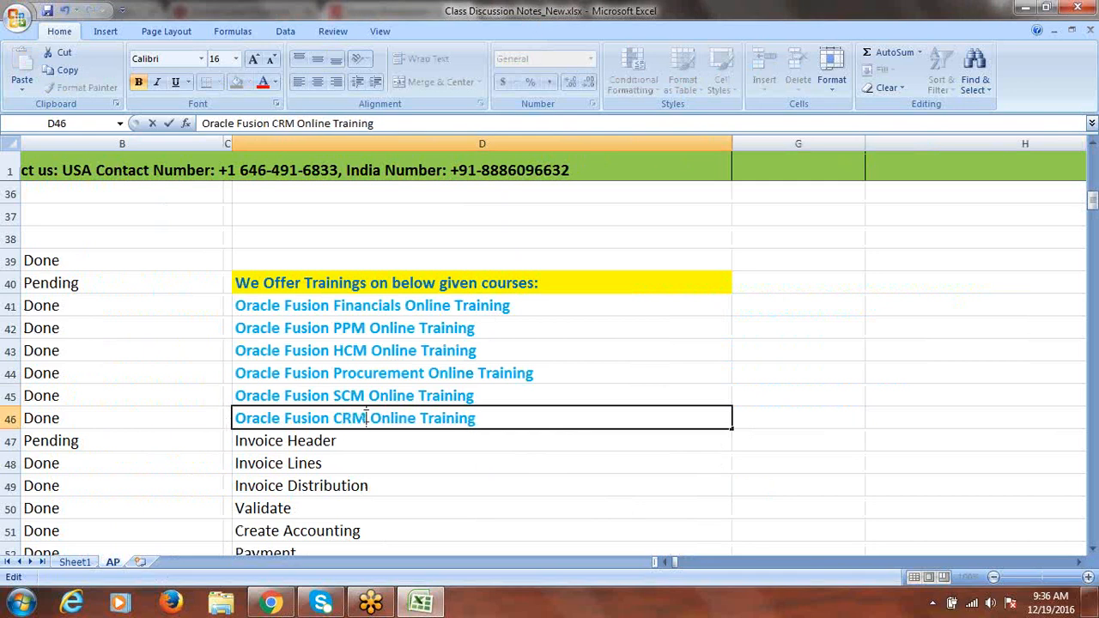
pyautogui.click(361, 312)
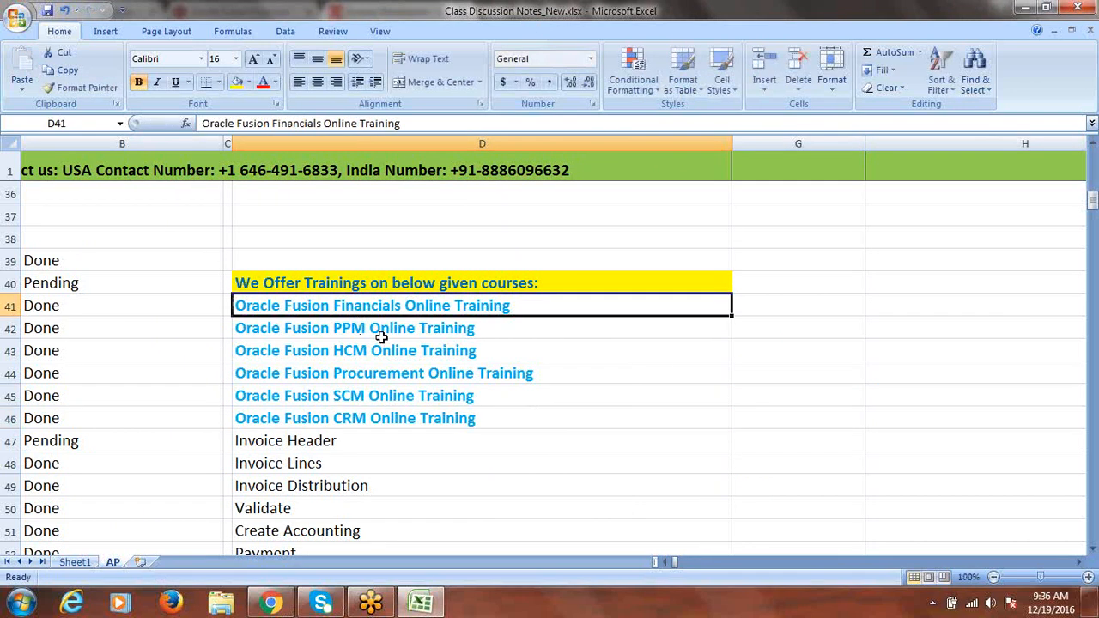
pyautogui.click(381, 335)
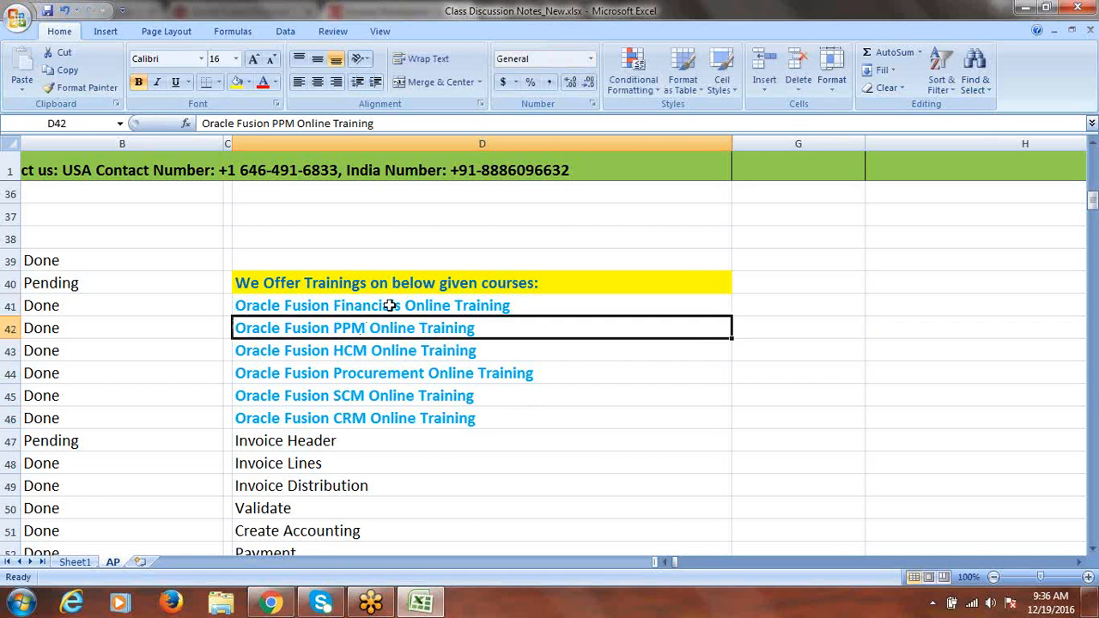
pyautogui.moveTo(390, 306); pyautogui.dragTo(391, 318)
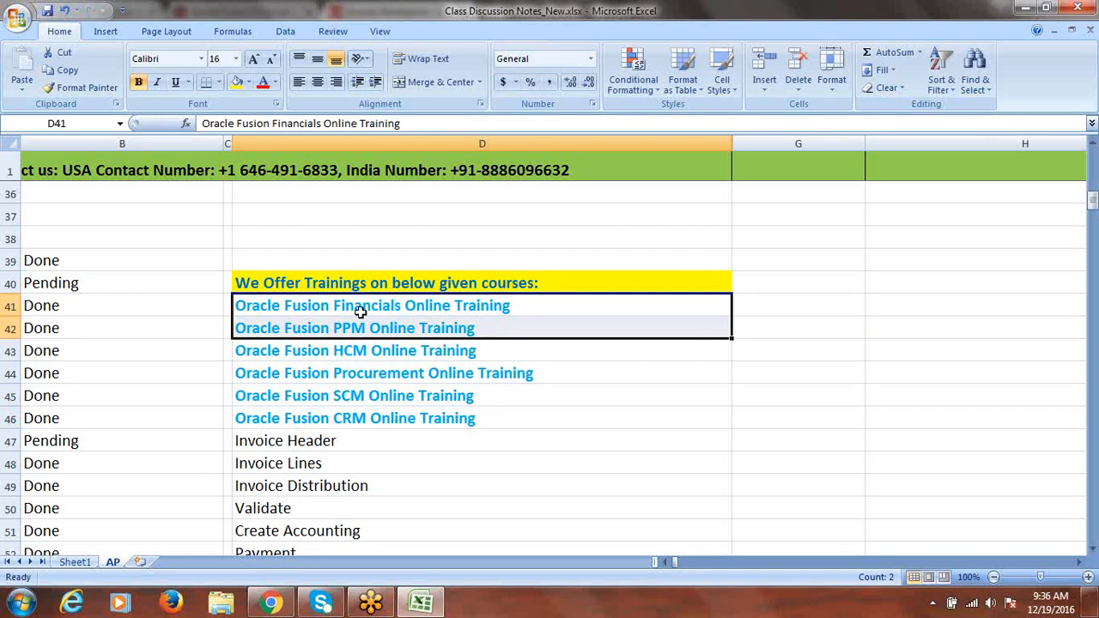
pyautogui.moveTo(361, 307); pyautogui.dragTo(362, 327)
pyautogui.moveTo(486, 350); pyautogui.dragTo(503, 409)
pyautogui.moveTo(489, 311); pyautogui.dragTo(474, 415)
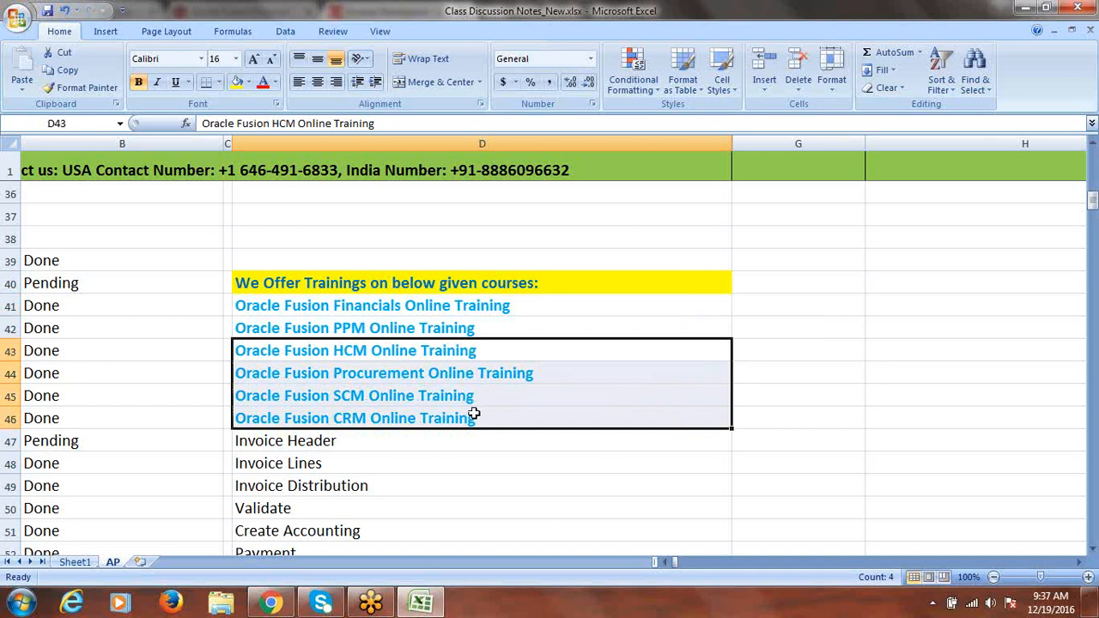
pyautogui.moveTo(488, 355); pyautogui.dragTo(488, 417)
pyautogui.click(439, 351)
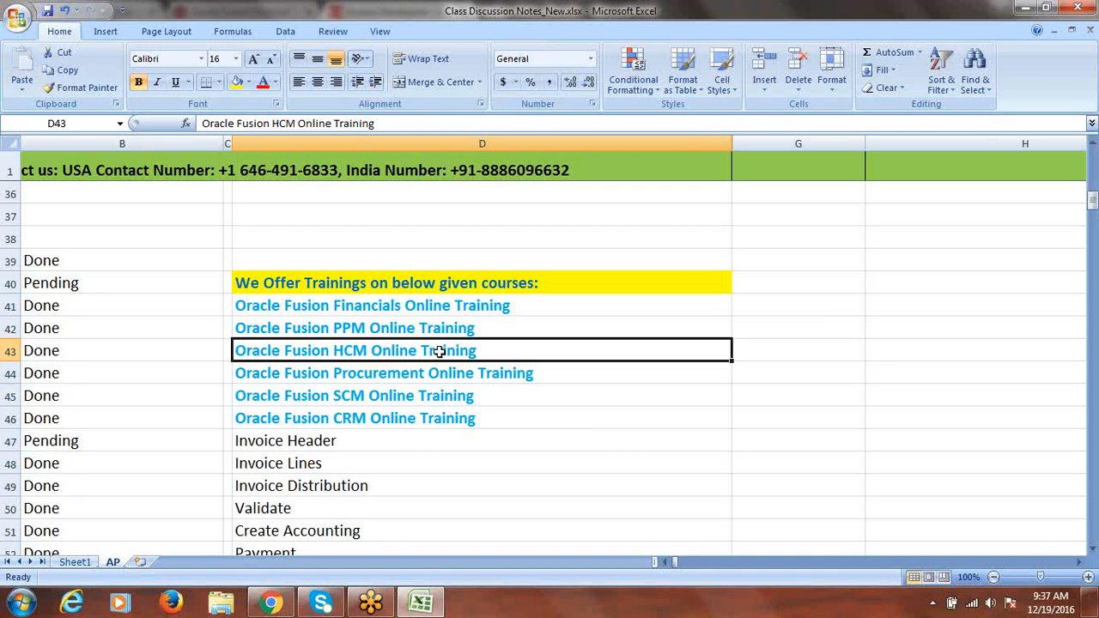
pyautogui.moveTo(439, 372); pyautogui.dragTo(440, 414)
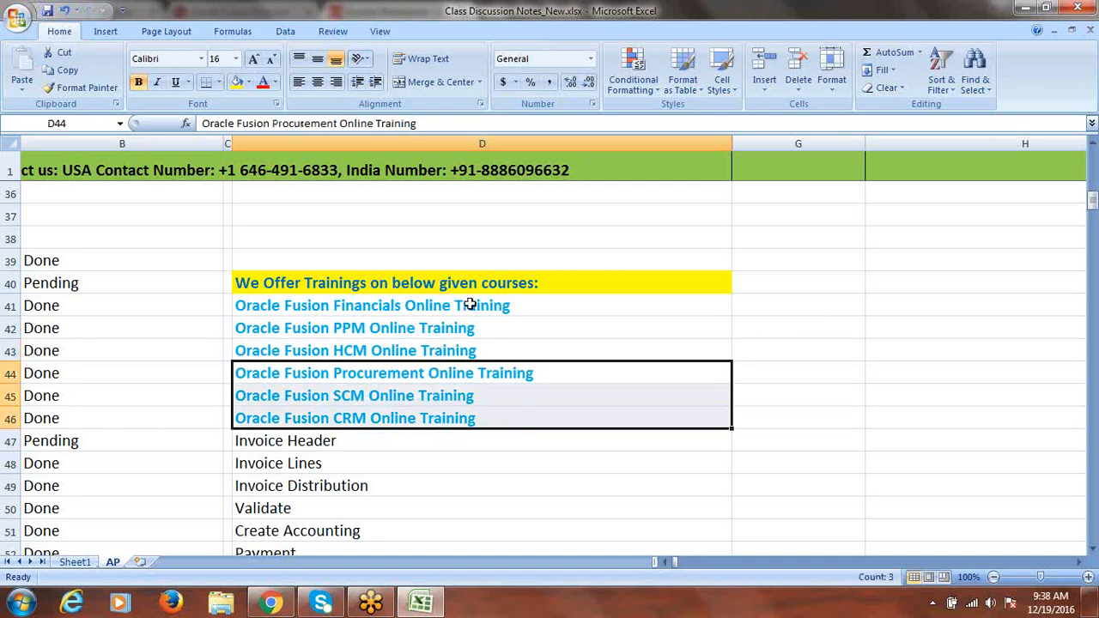
pyautogui.moveTo(467, 305); pyautogui.dragTo(470, 410)
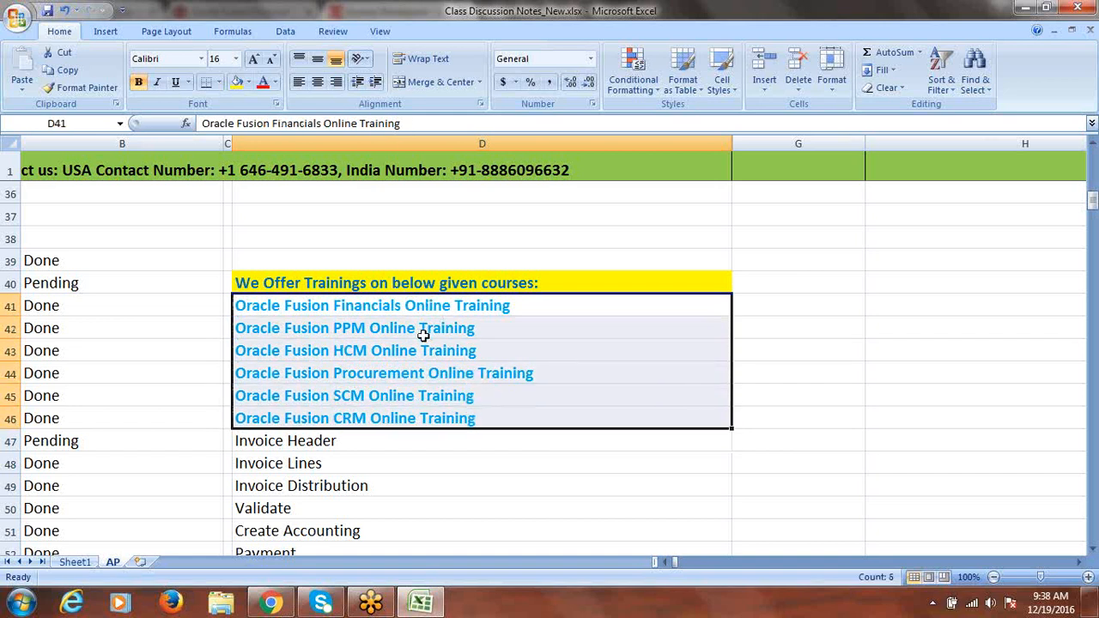
pyautogui.moveTo(444, 358); pyautogui.dragTo(440, 409)
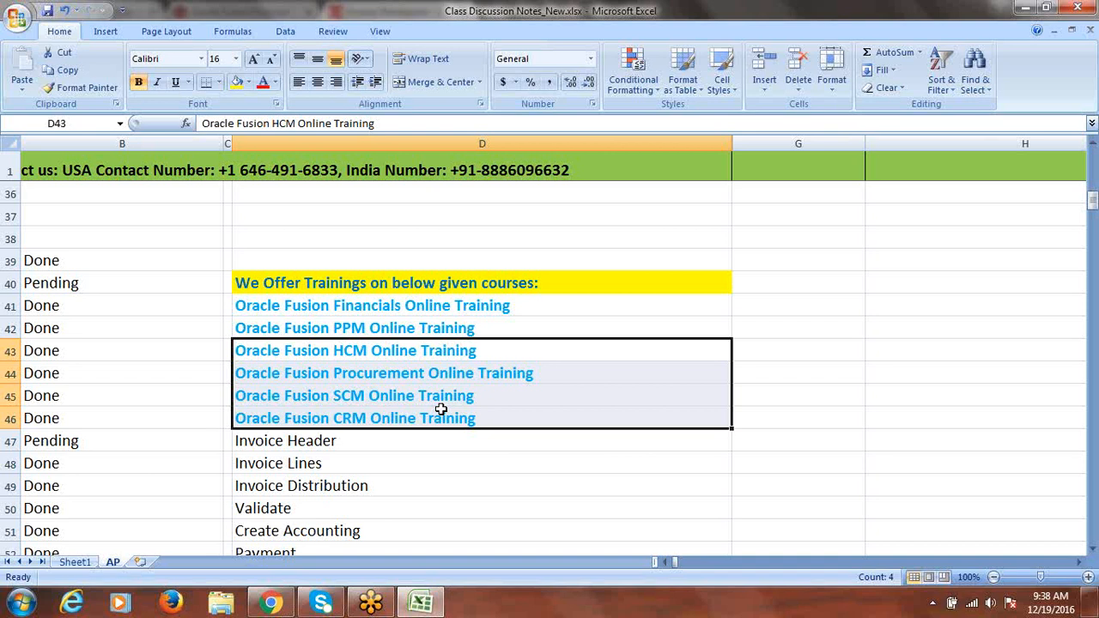
pyautogui.moveTo(508, 350); pyautogui.dragTo(502, 413)
pyautogui.moveTo(522, 306); pyautogui.dragTo(522, 410)
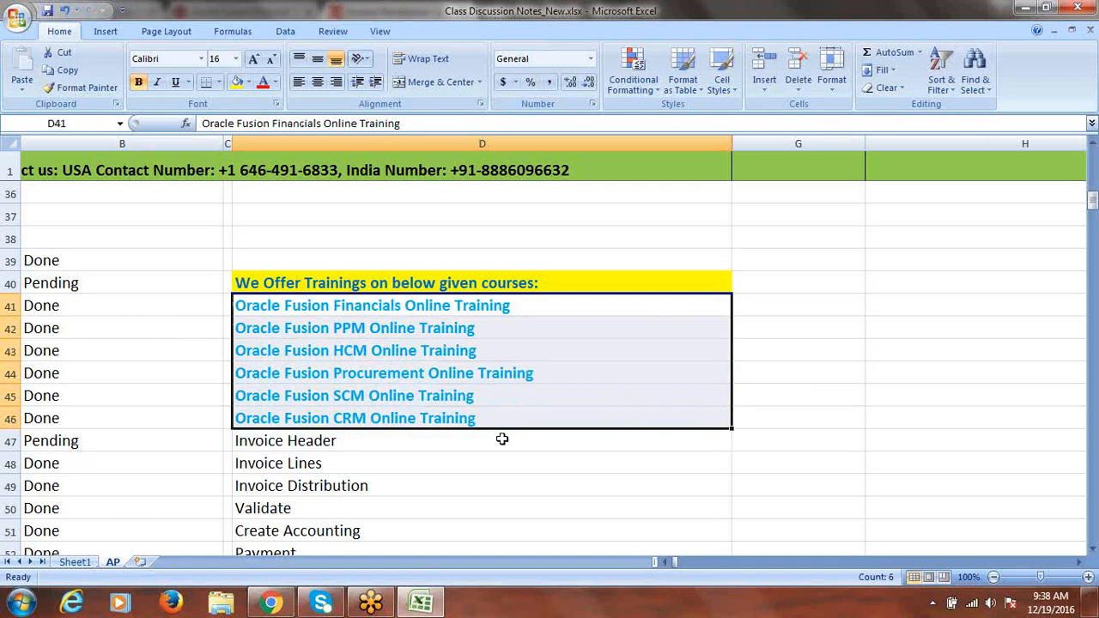
pyautogui.moveTo(350, 441); pyautogui.dragTo(351, 550)
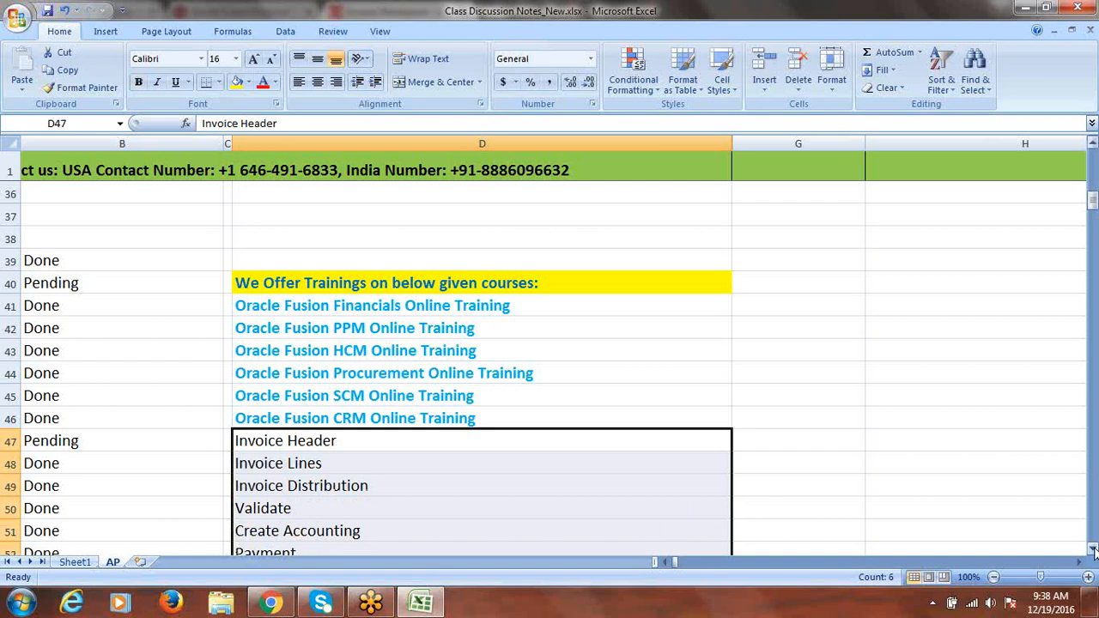
pyautogui.scroll(-2, 644, 444)
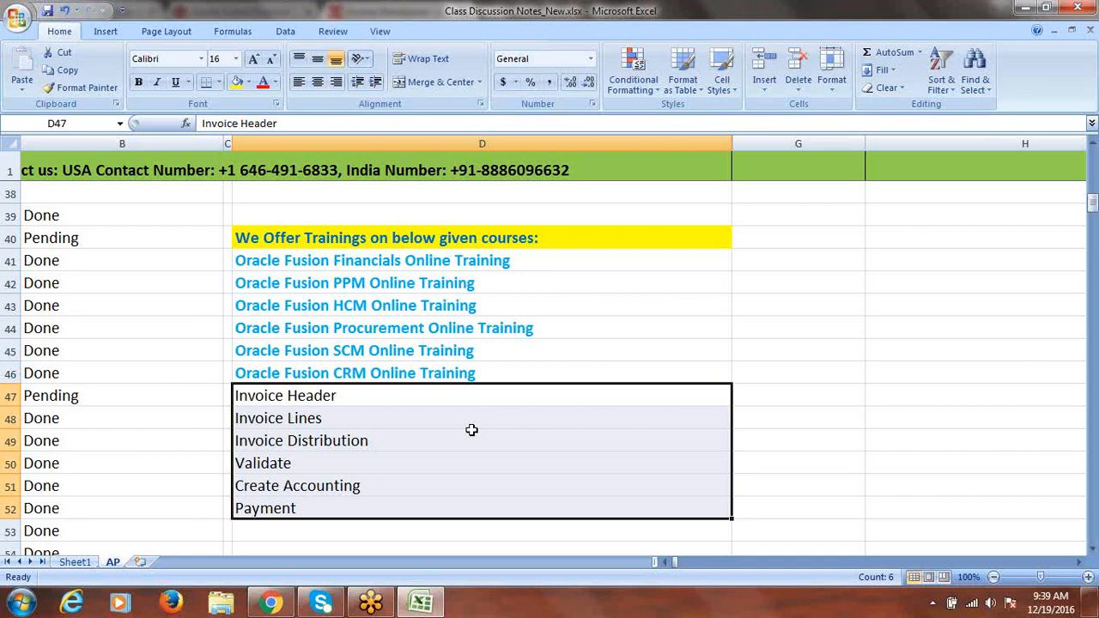
pyautogui.moveTo(480, 262); pyautogui.dragTo(490, 367)
pyautogui.click(838, 415)
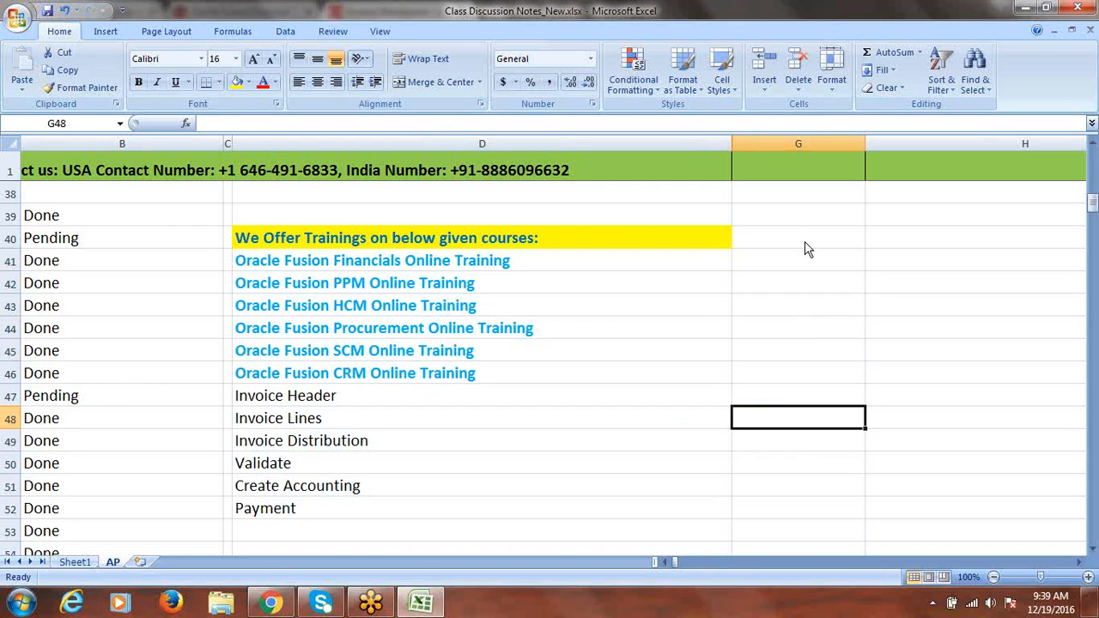
pyautogui.click(812, 19)
pyautogui.click(812, 19)
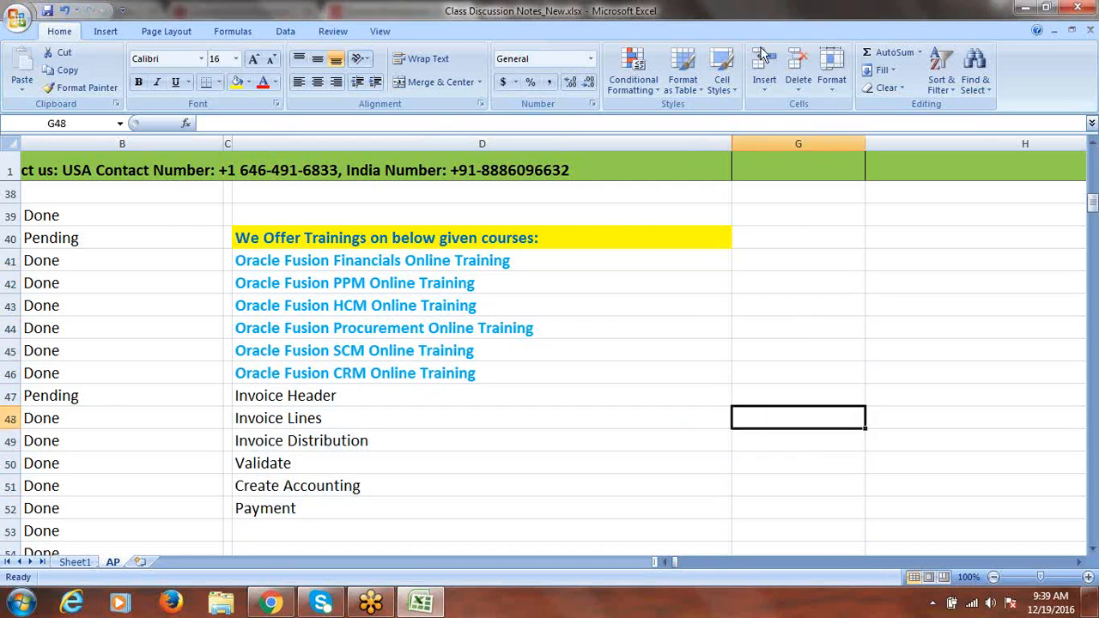